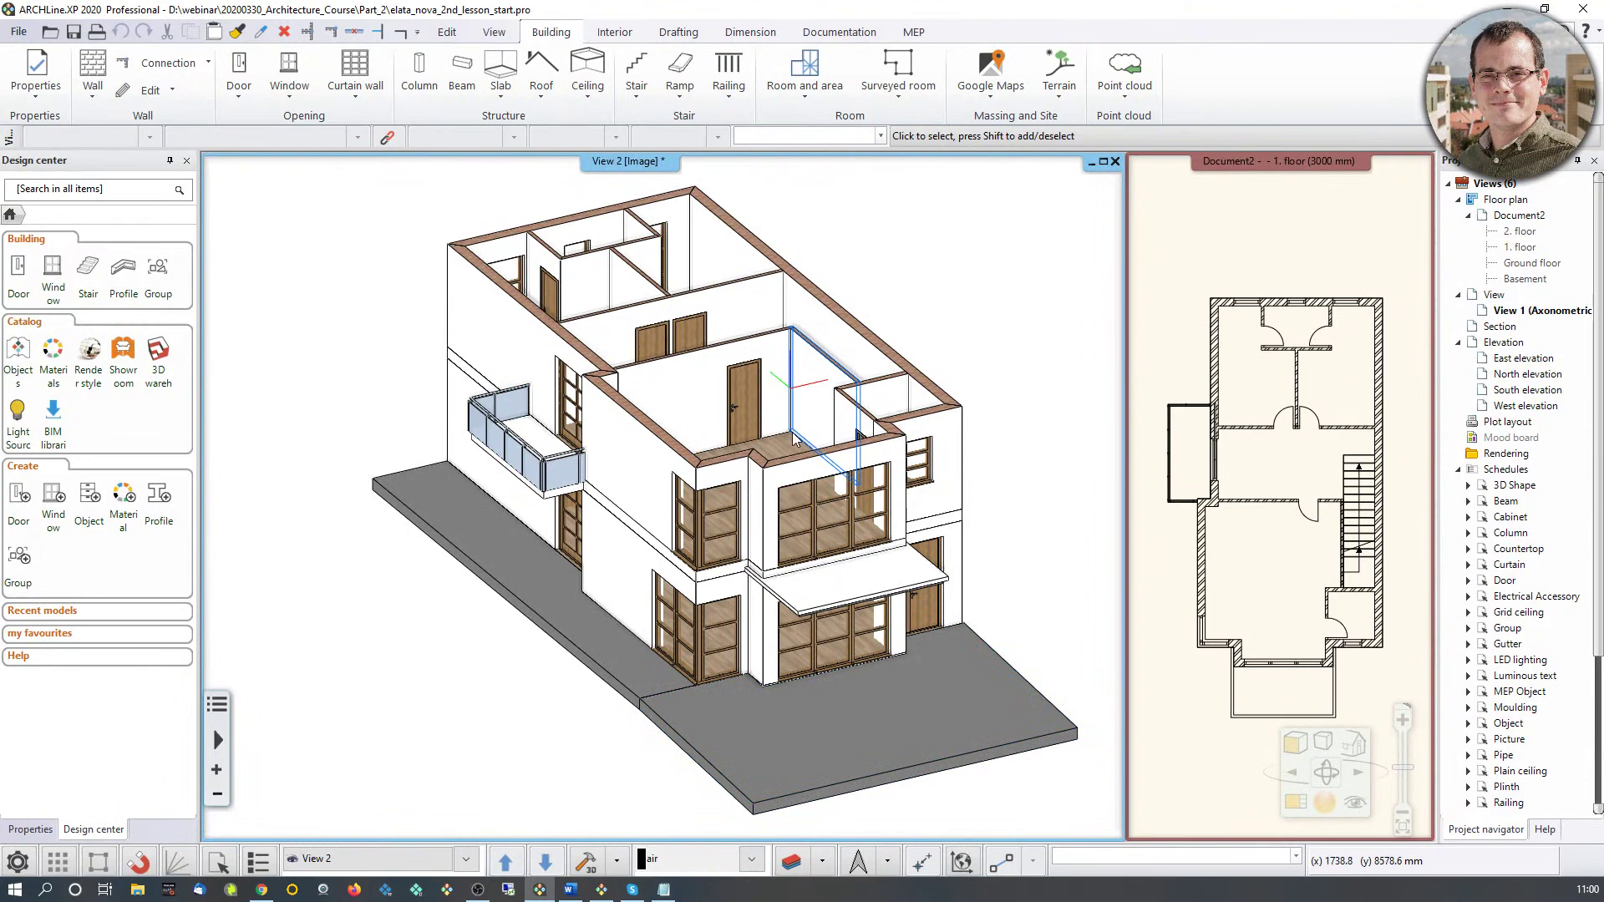
Step: Switch to the empty Document26 project and draw a horizontal 5000 mm wall in the 1 layered 38 wide wall style on the ground floor
{"action": "middle_click_drag", "start_coordinate": [585, 351], "coordinate": [578, 402]}
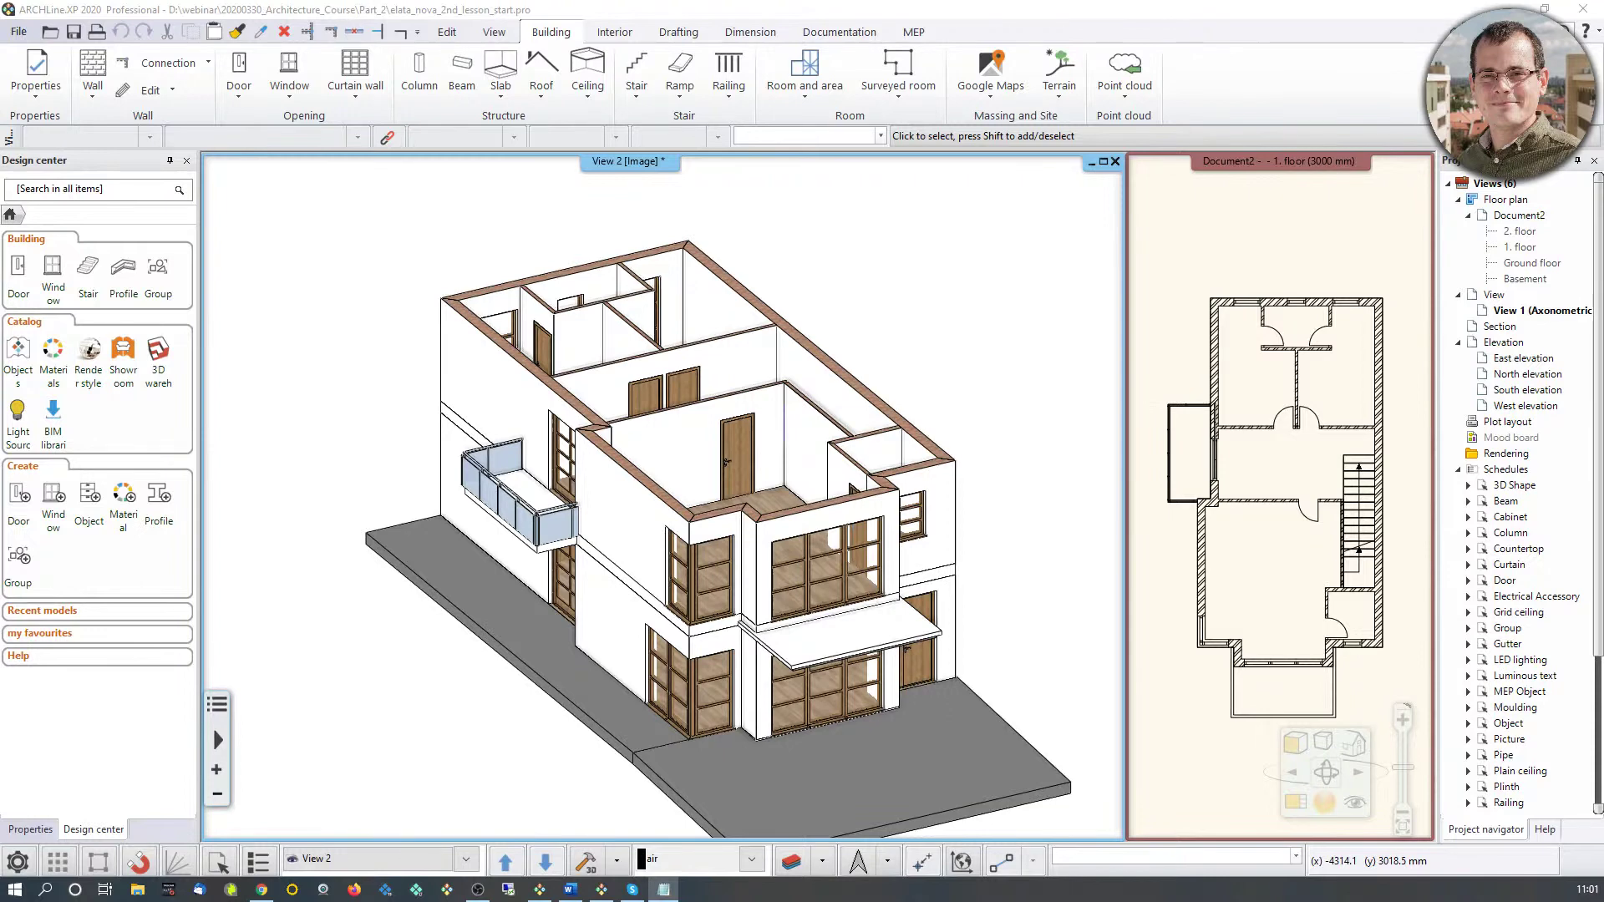
{"action": "left_click", "coordinate": [599, 890]}
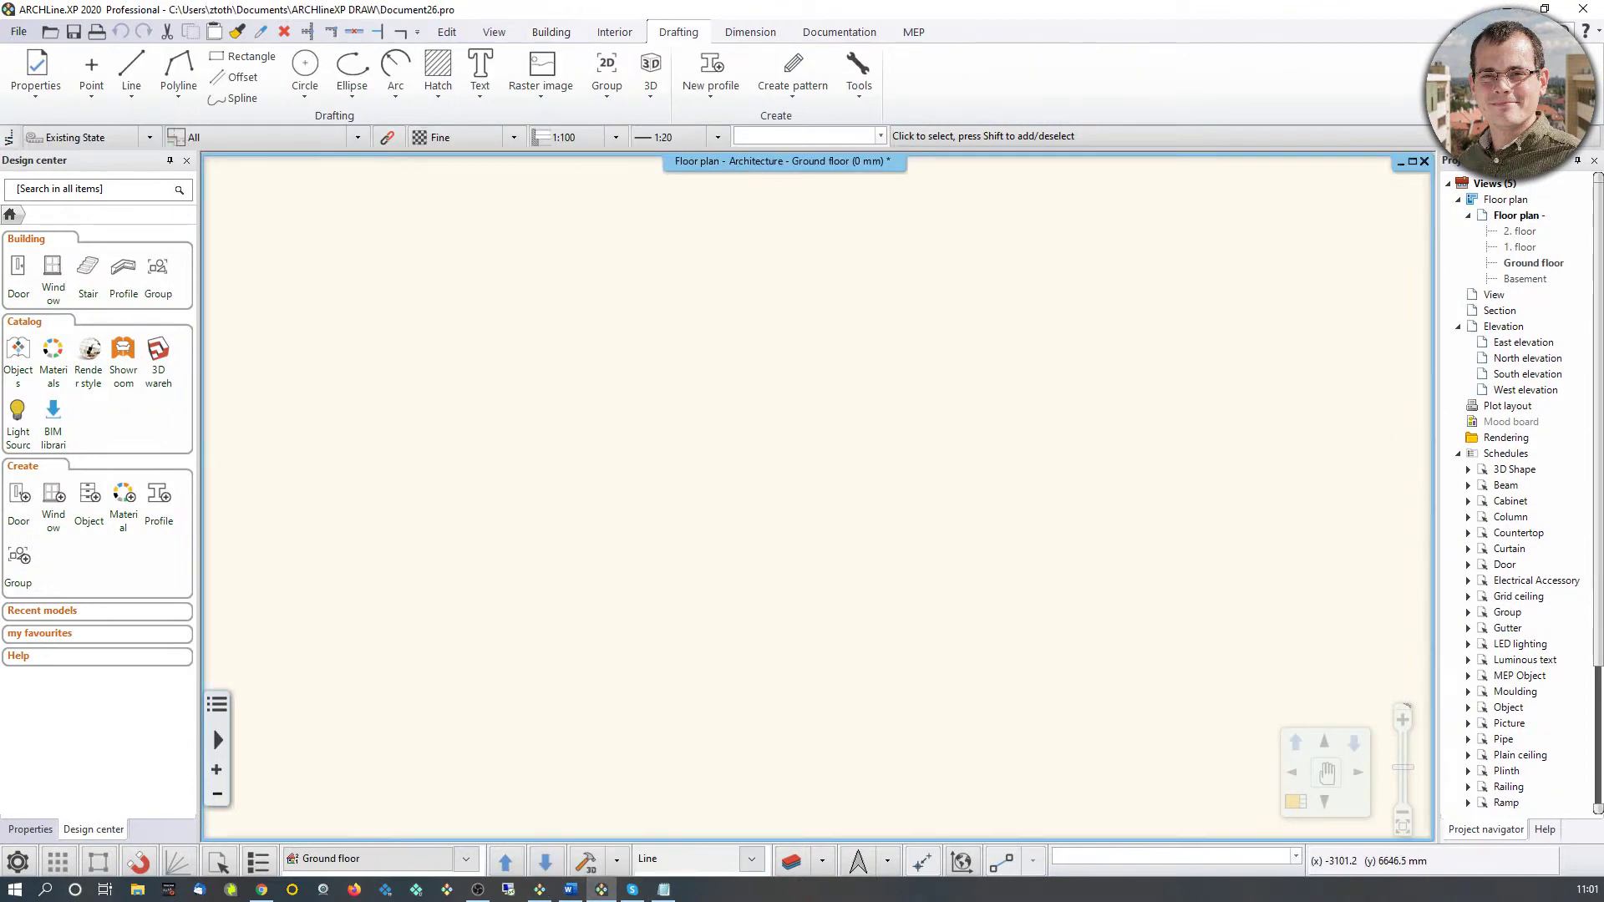
{"action": "left_click", "coordinate": [553, 34]}
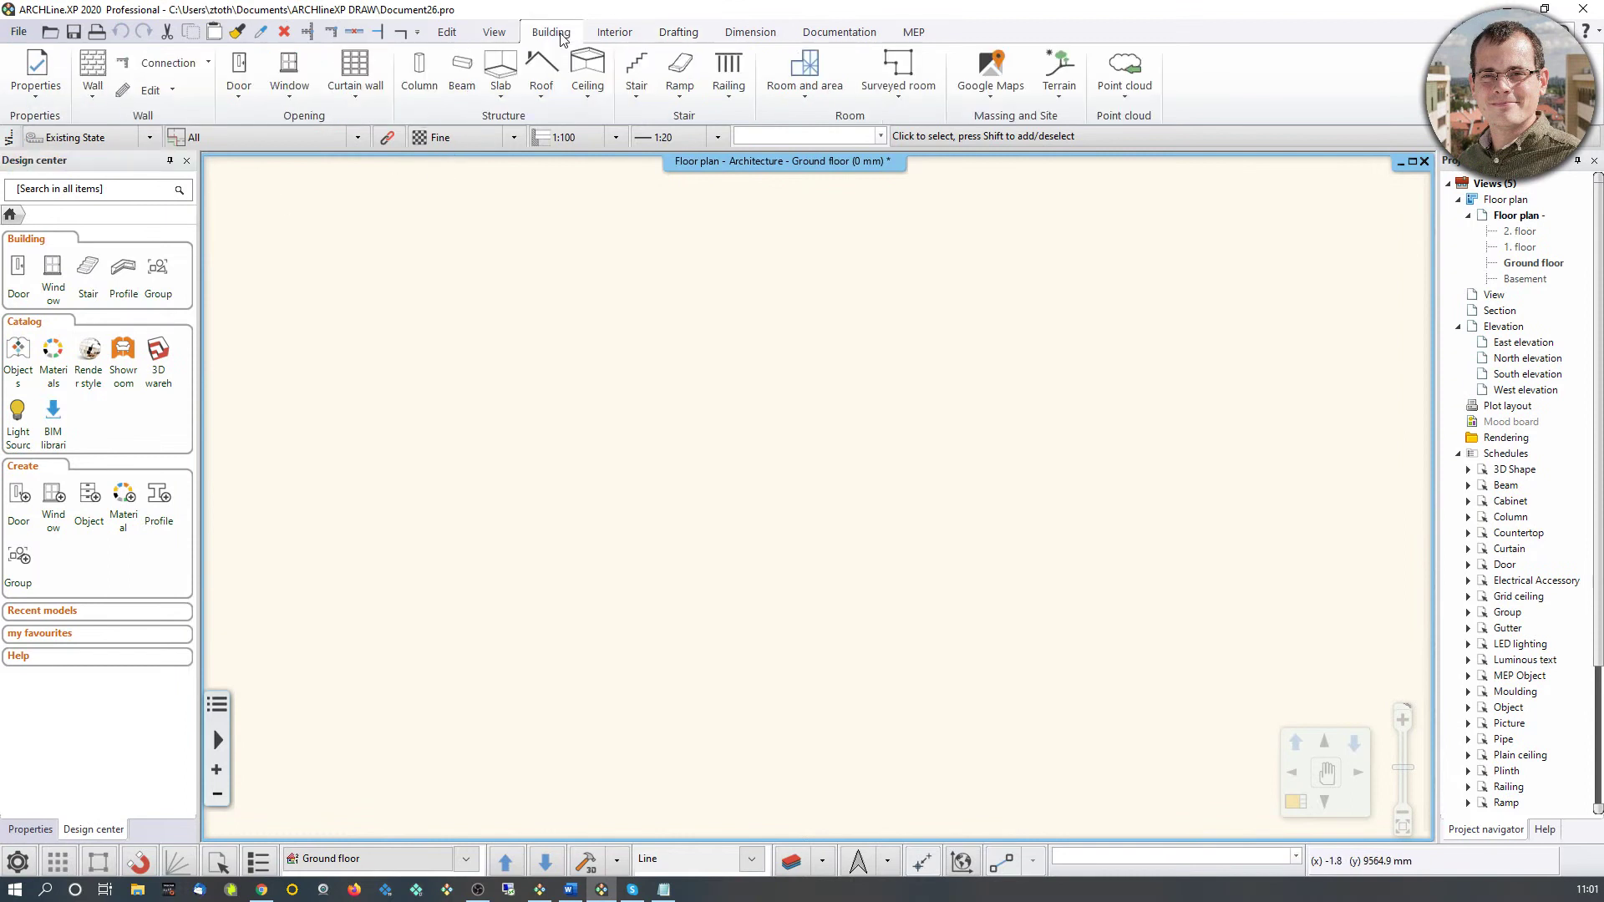
{"action": "left_click", "coordinate": [94, 77]}
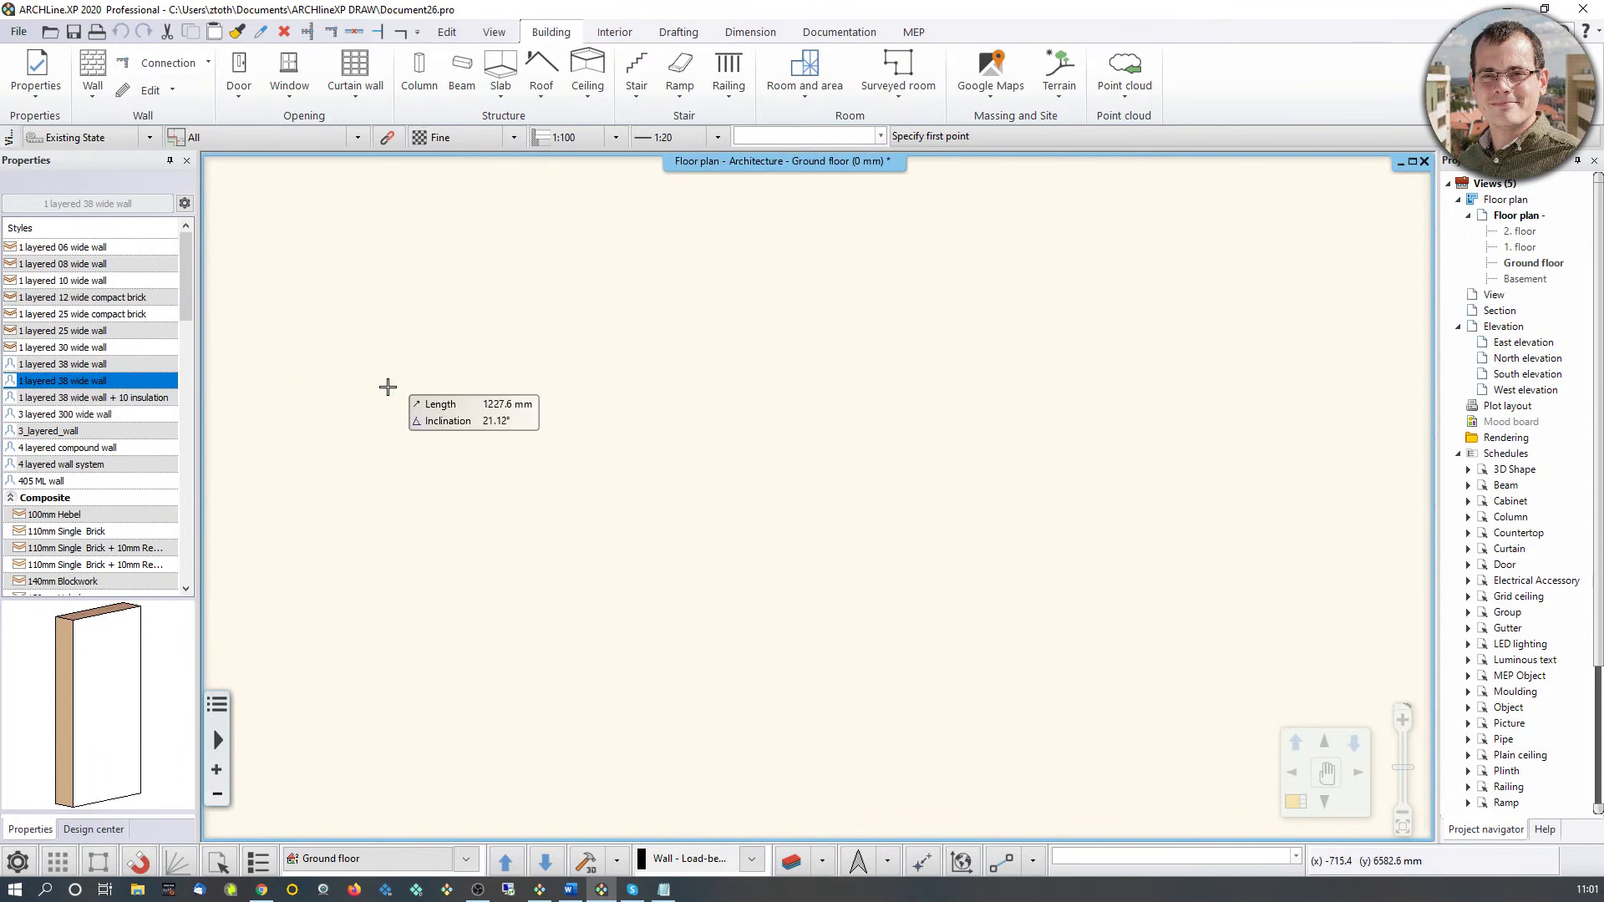
{"action": "left_click", "coordinate": [353, 367]}
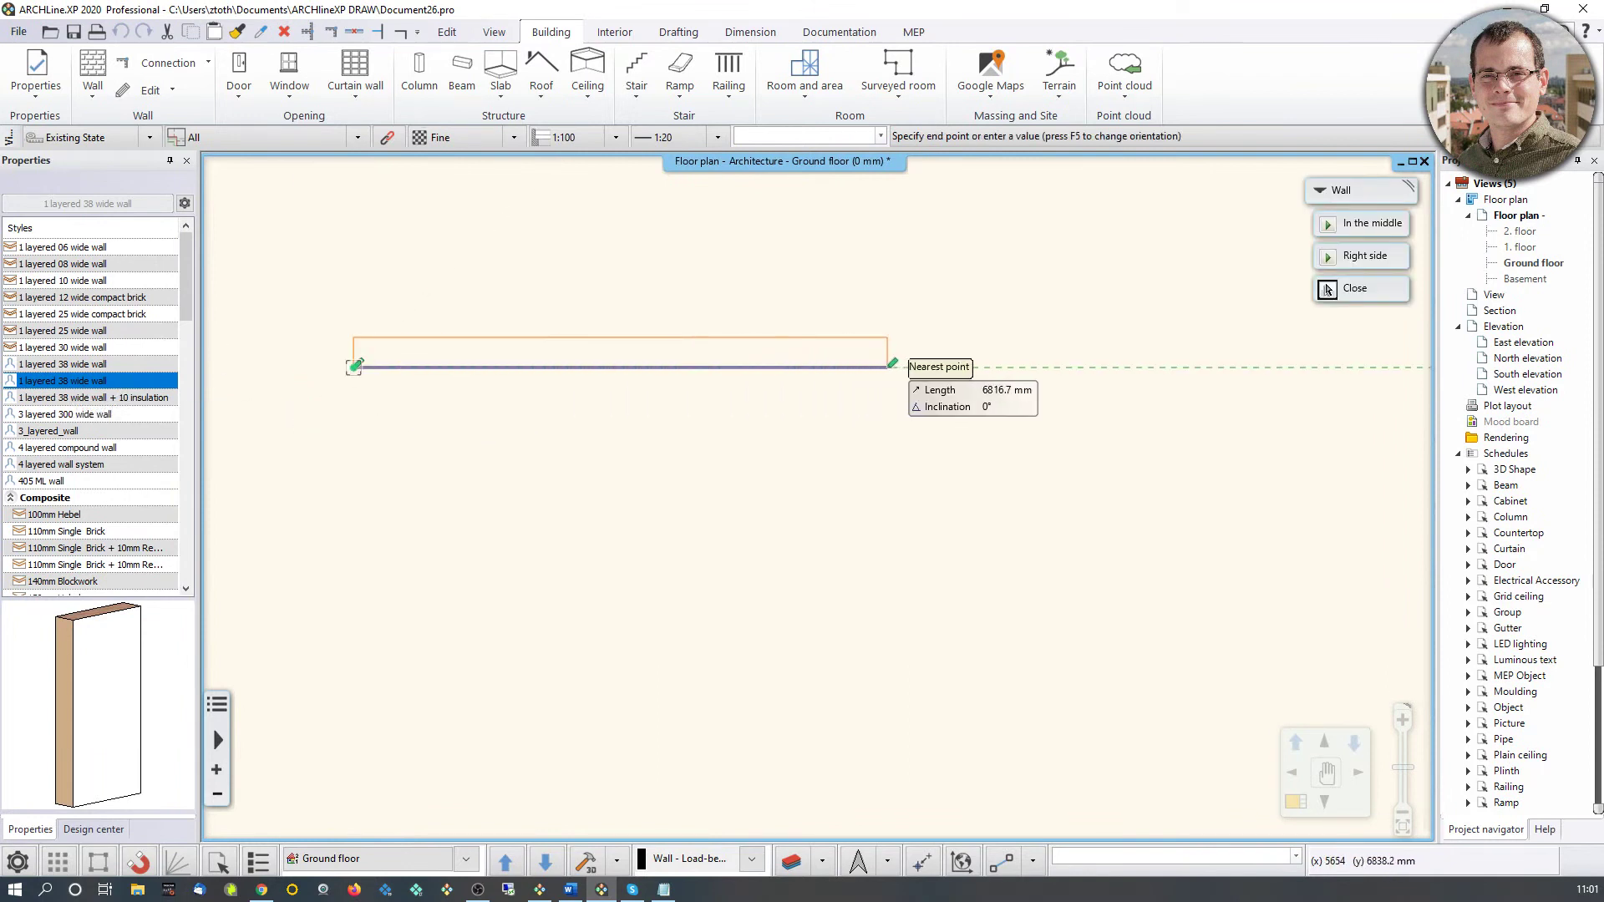
{"action": "type", "text": "500"}
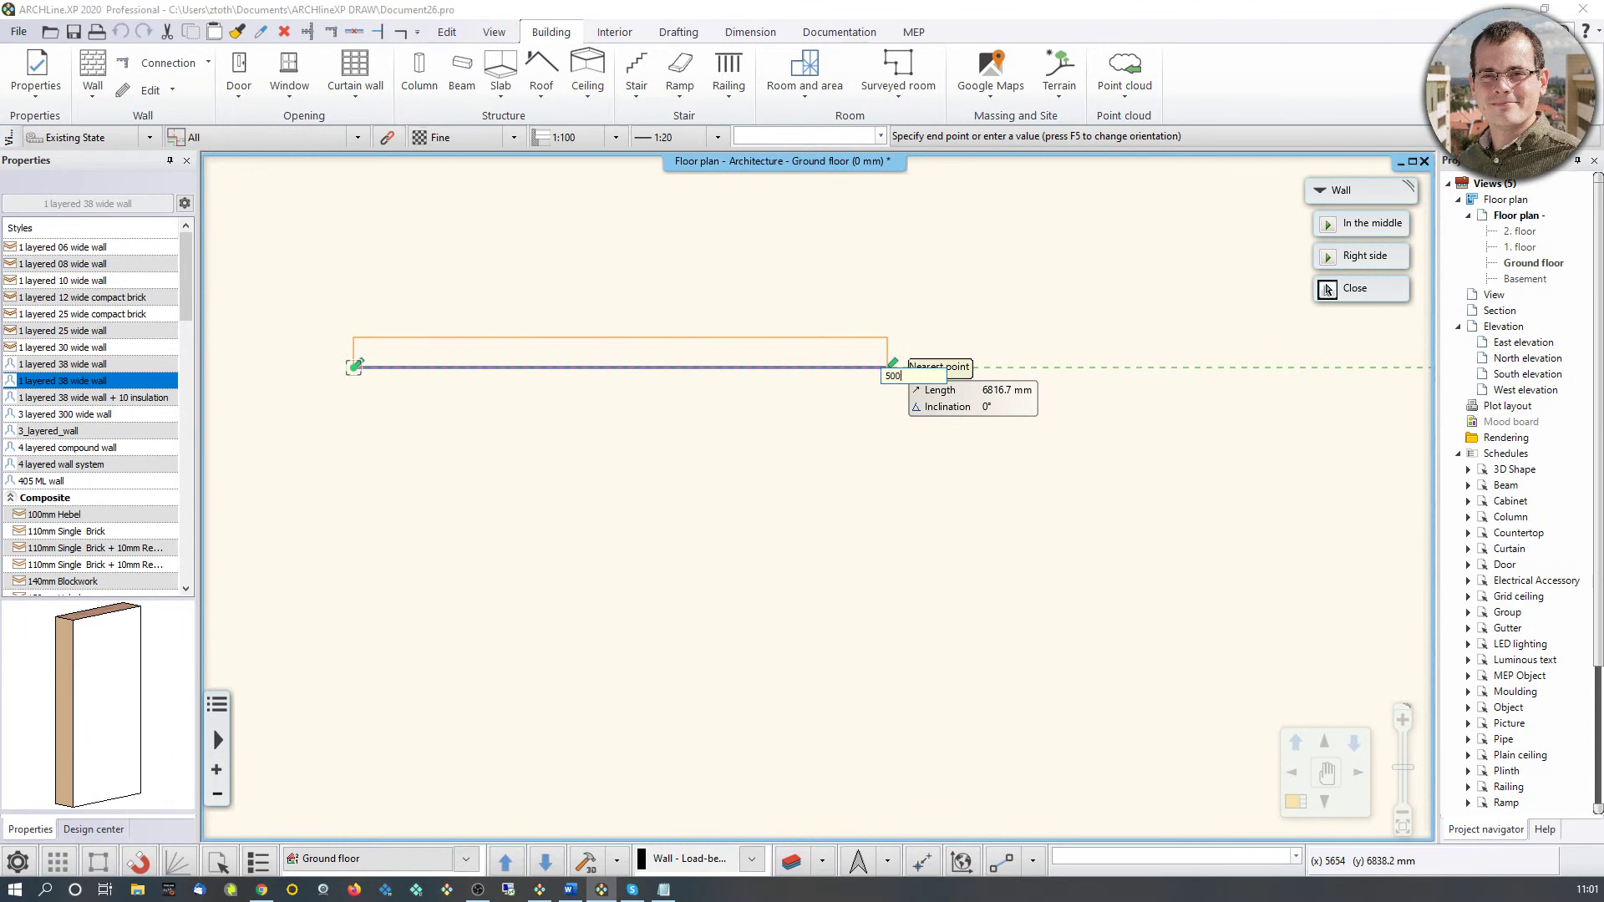
{"action": "type", "text": "0"}
{"action": "key", "text": "Return"}
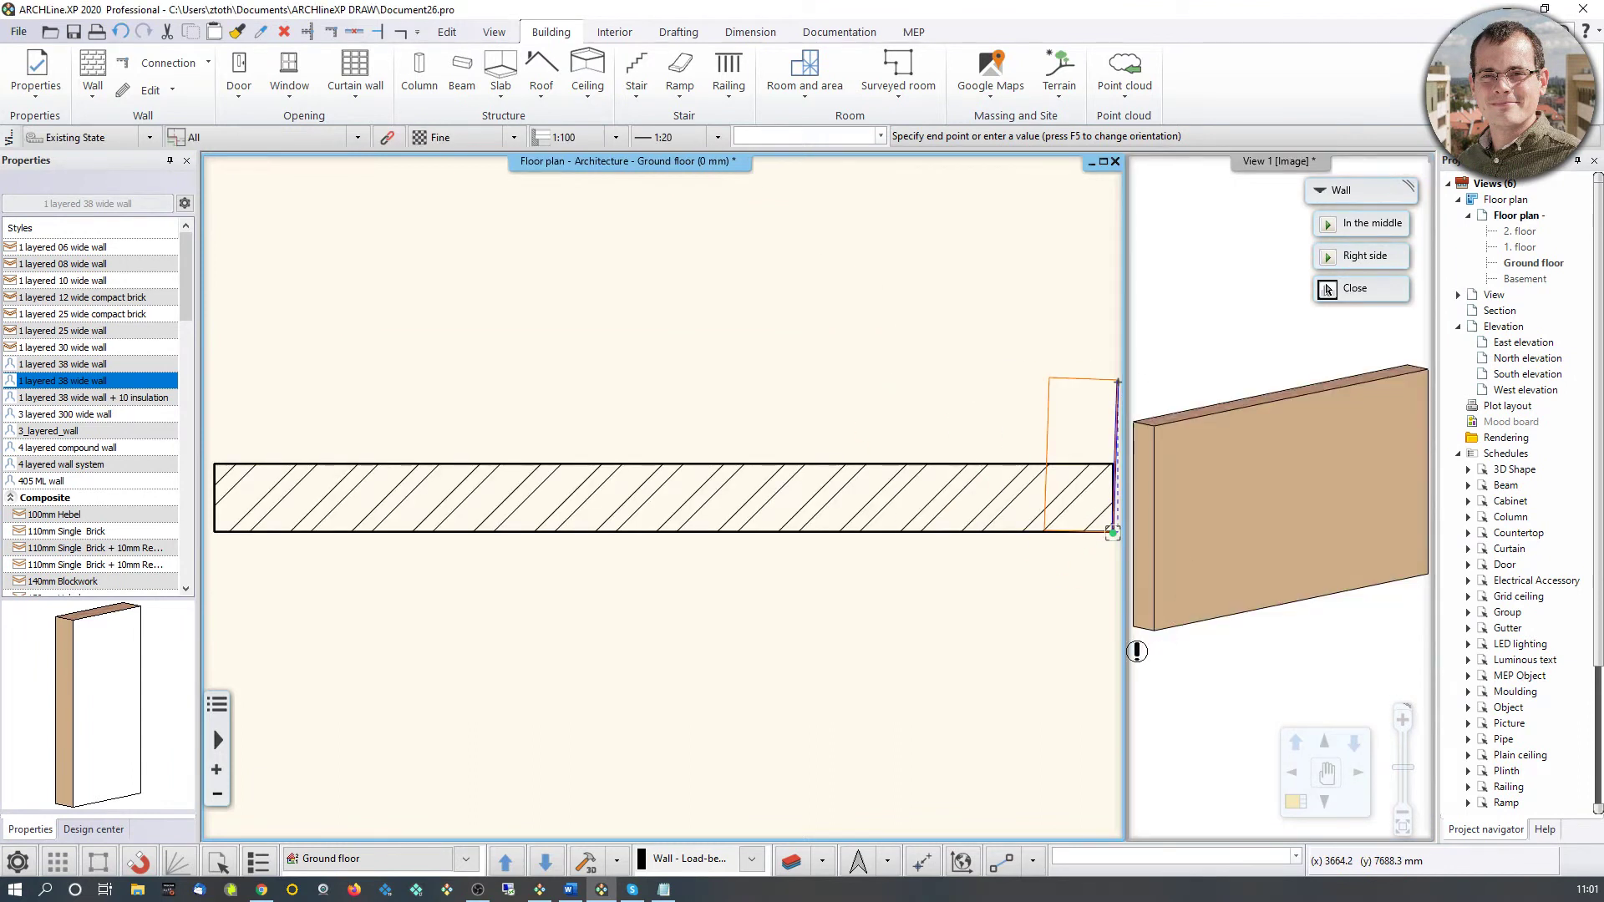
Step: Continue the wall chain into a closed, stepped L-shaped outline, making the long east wall 6000 mm
{"action": "left_click", "coordinate": [898, 672]}
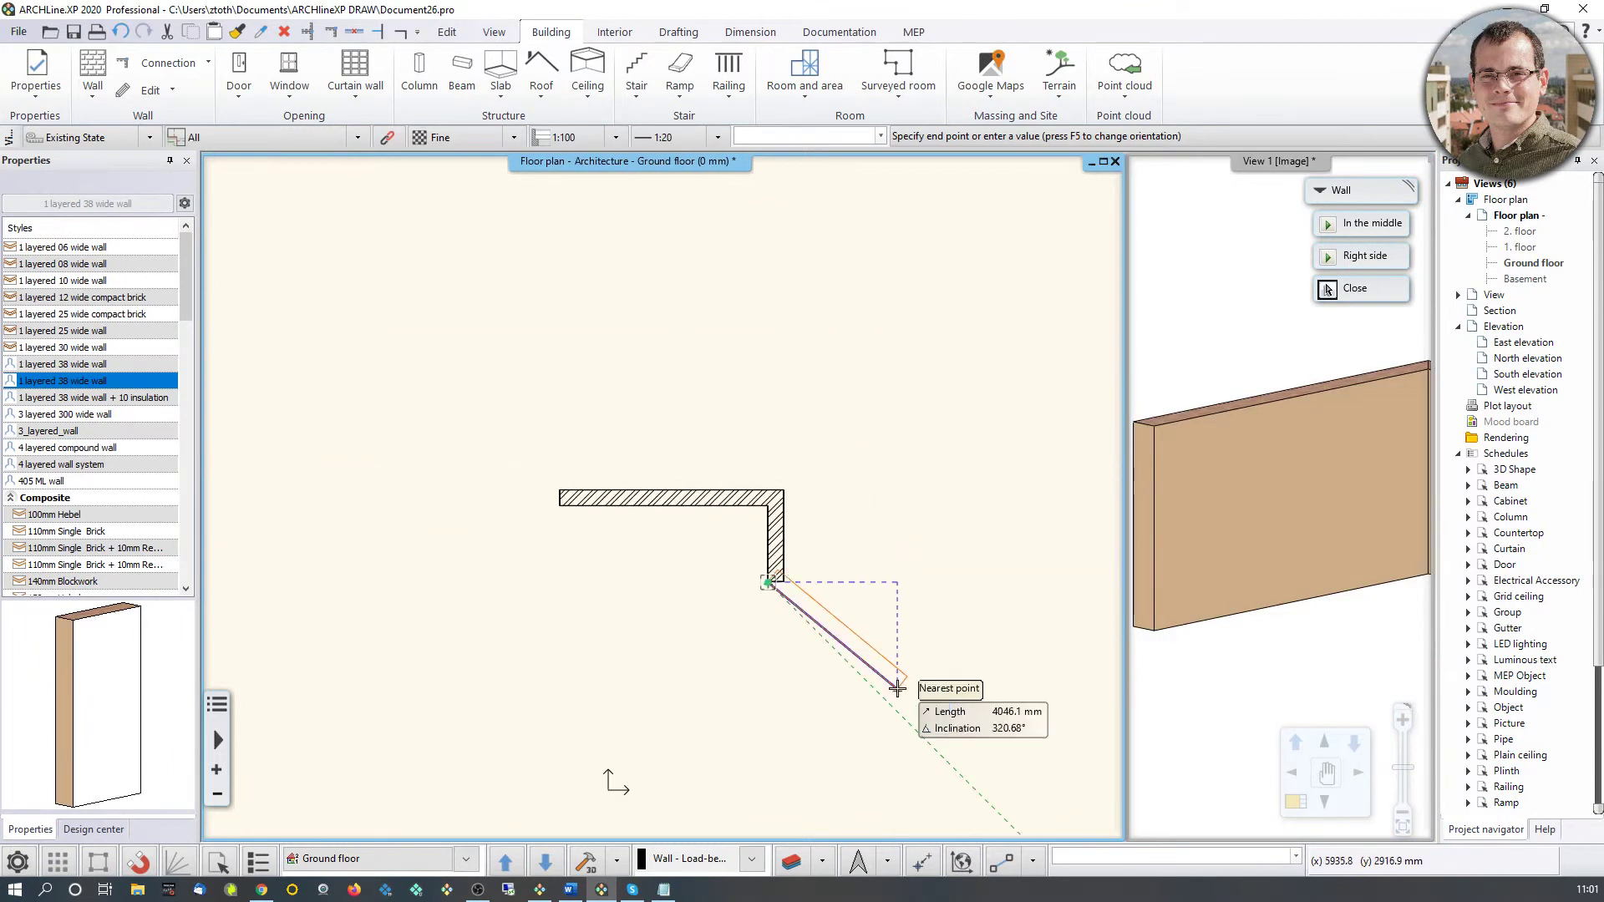
{"action": "left_click", "coordinate": [967, 579]}
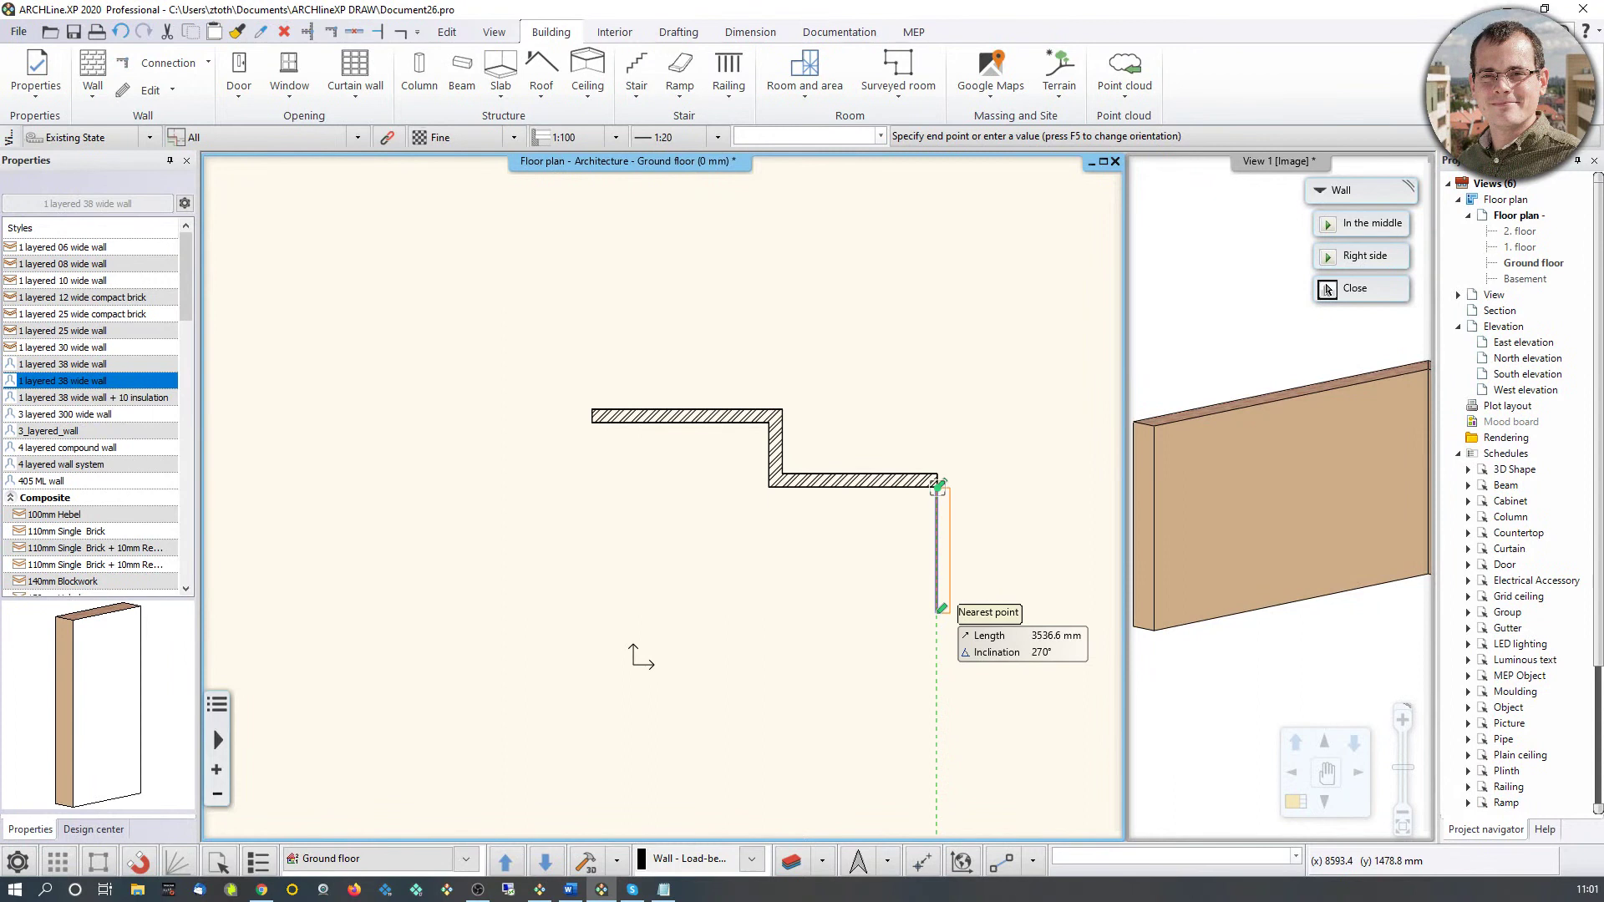
{"action": "type", "text": "6000"}
{"action": "key", "text": "Return"}
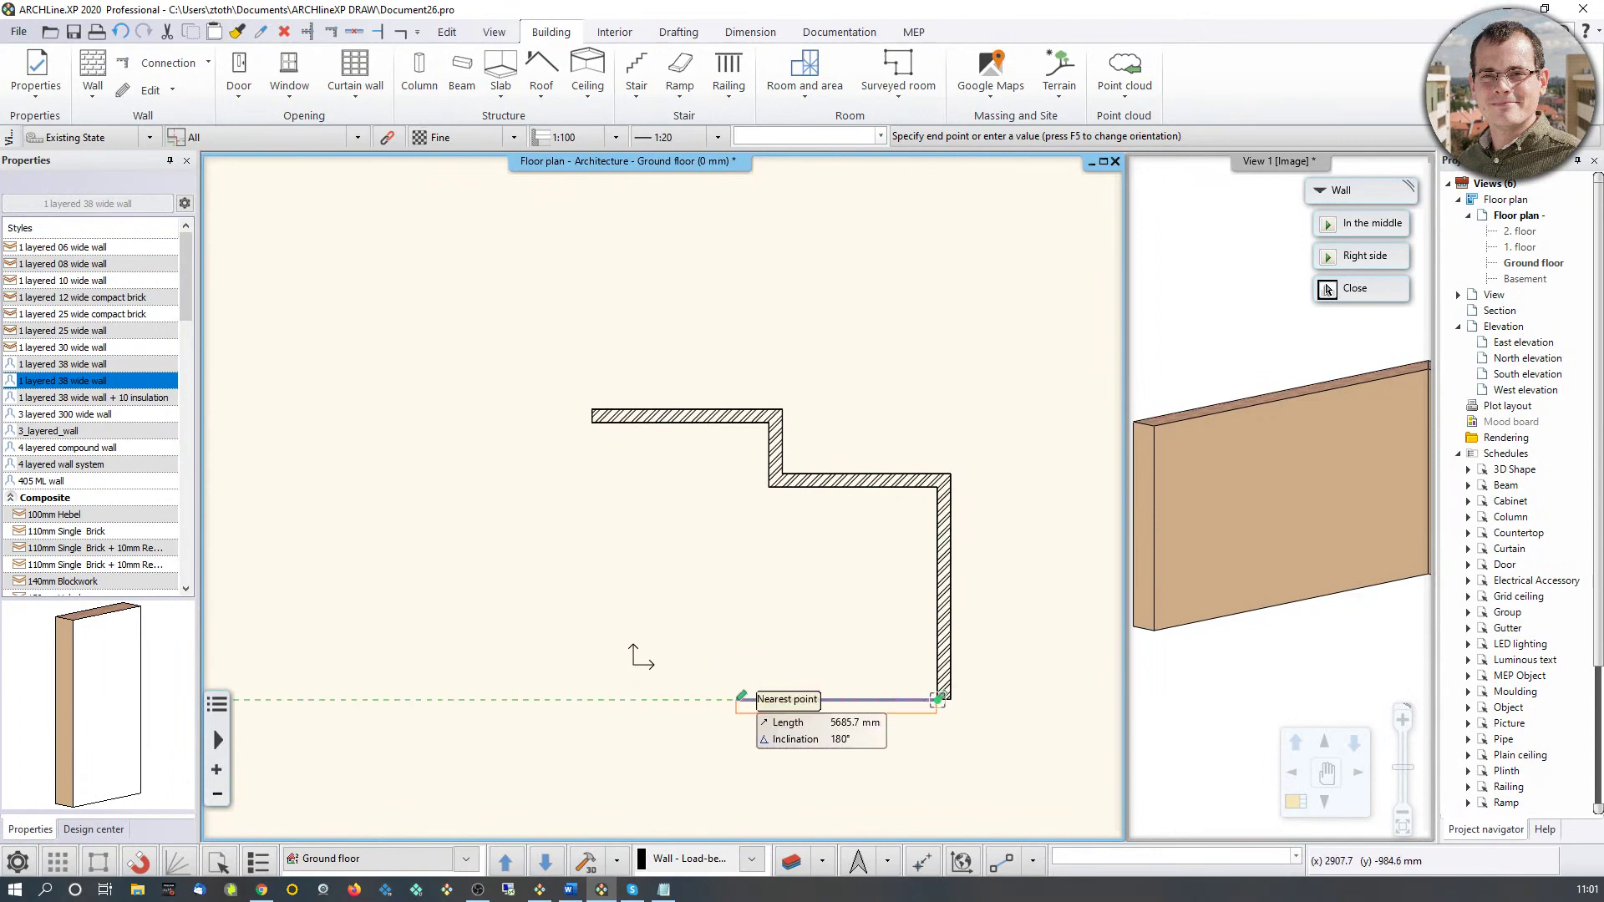
{"action": "left_click", "coordinate": [595, 430]}
{"action": "left_click", "coordinate": [595, 428]}
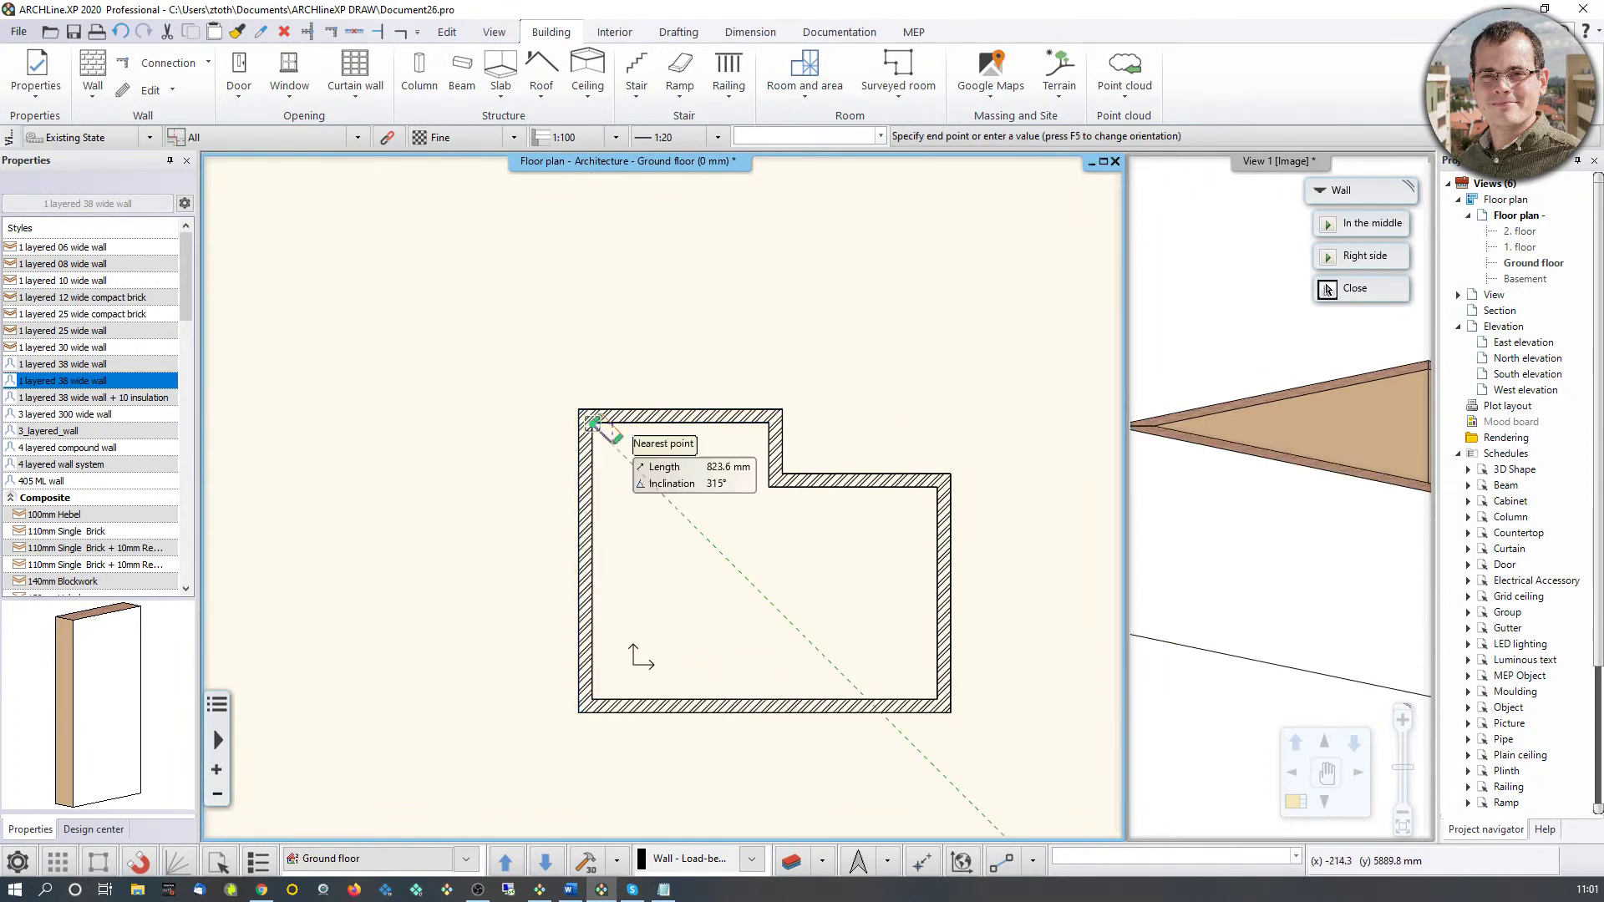
{"action": "left_click", "coordinate": [1327, 290]}
{"action": "scroll", "coordinate": [668, 502], "scroll_direction": "down", "scroll_amount": 3}
{"action": "key", "text": "Escape"}
Step: Add a 1 layered 10 wide partition wall from the outline's inner corner straight to the opposite south wall
{"action": "left_click", "coordinate": [1226, 470]}
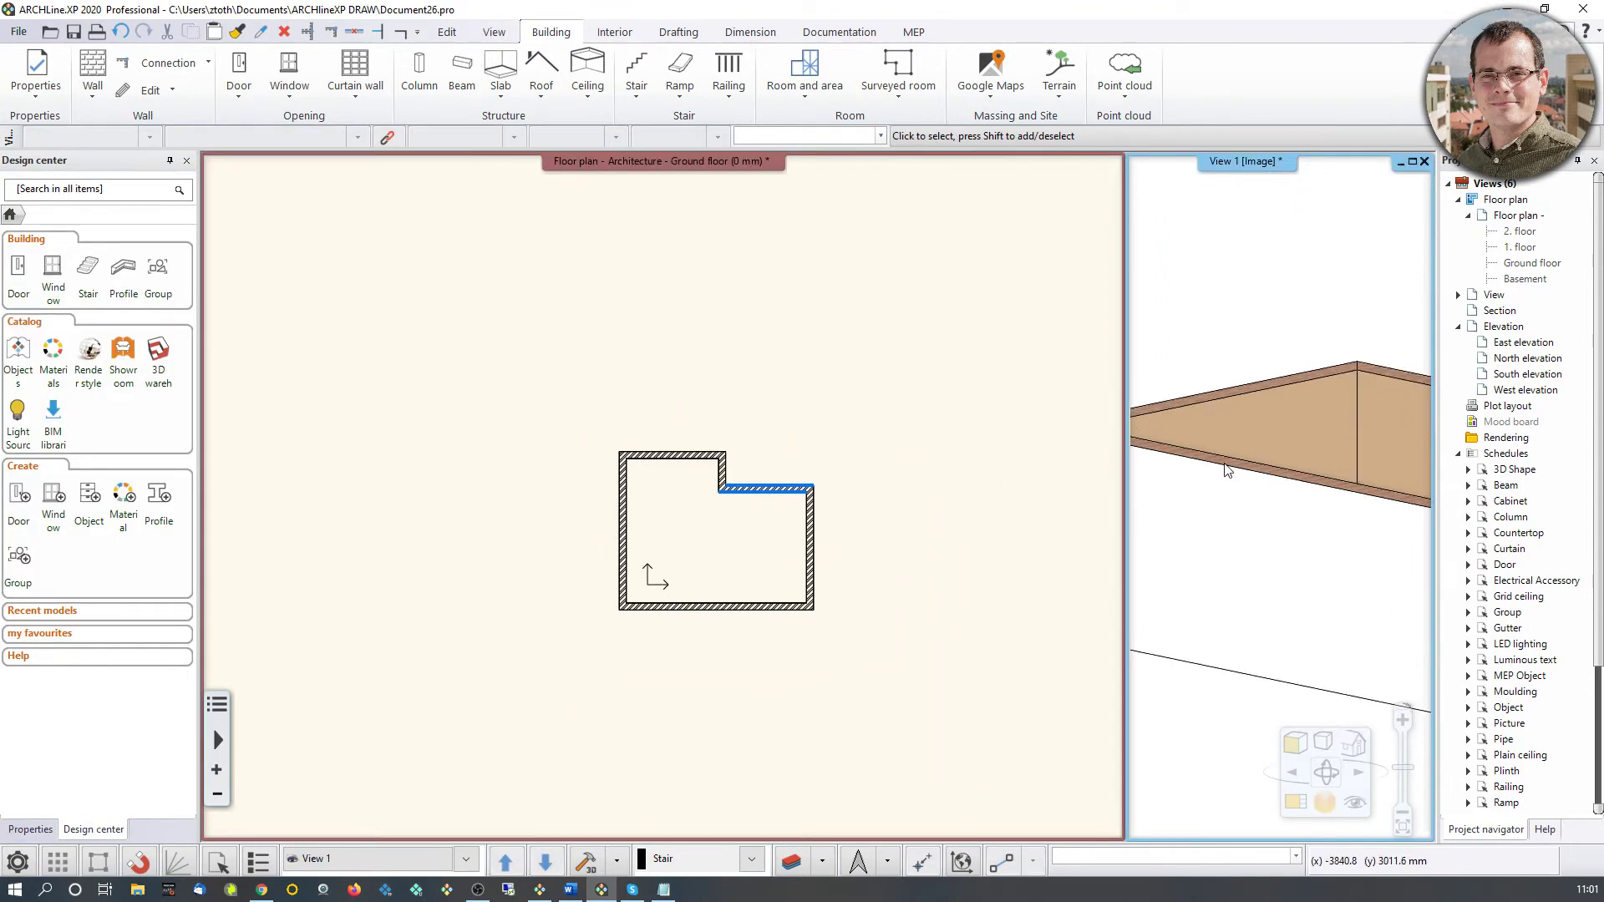
{"action": "scroll", "coordinate": [1281, 529], "scroll_direction": "down", "scroll_amount": 5}
{"action": "scroll", "coordinate": [1270, 560], "scroll_direction": "up", "scroll_amount": 5}
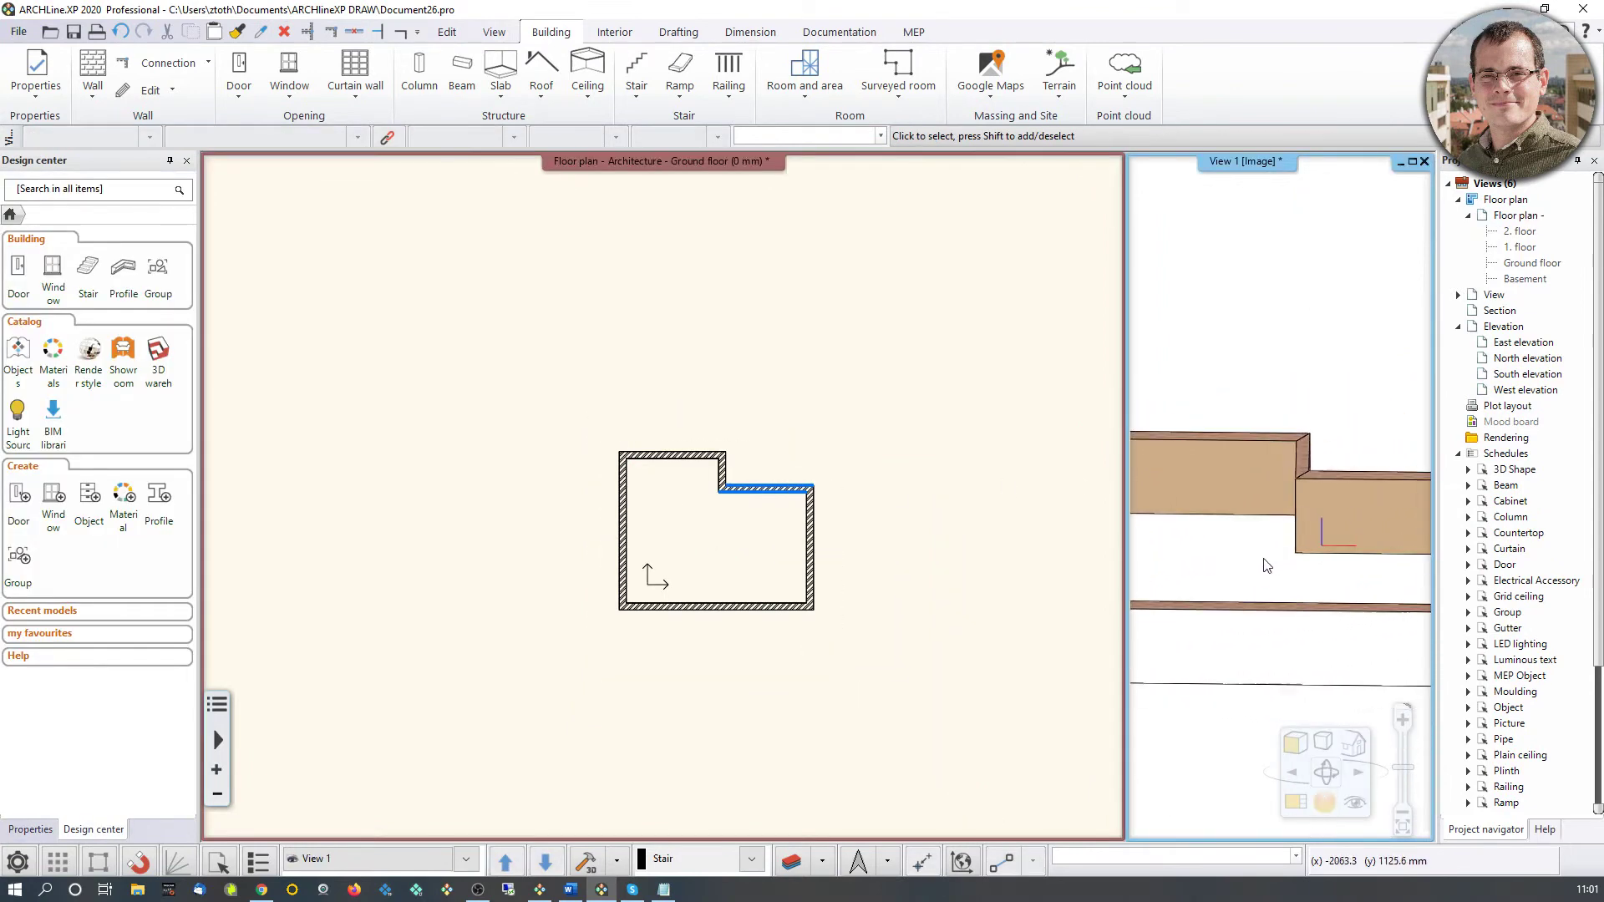
{"action": "scroll", "coordinate": [1267, 565], "scroll_direction": "down", "scroll_amount": 5}
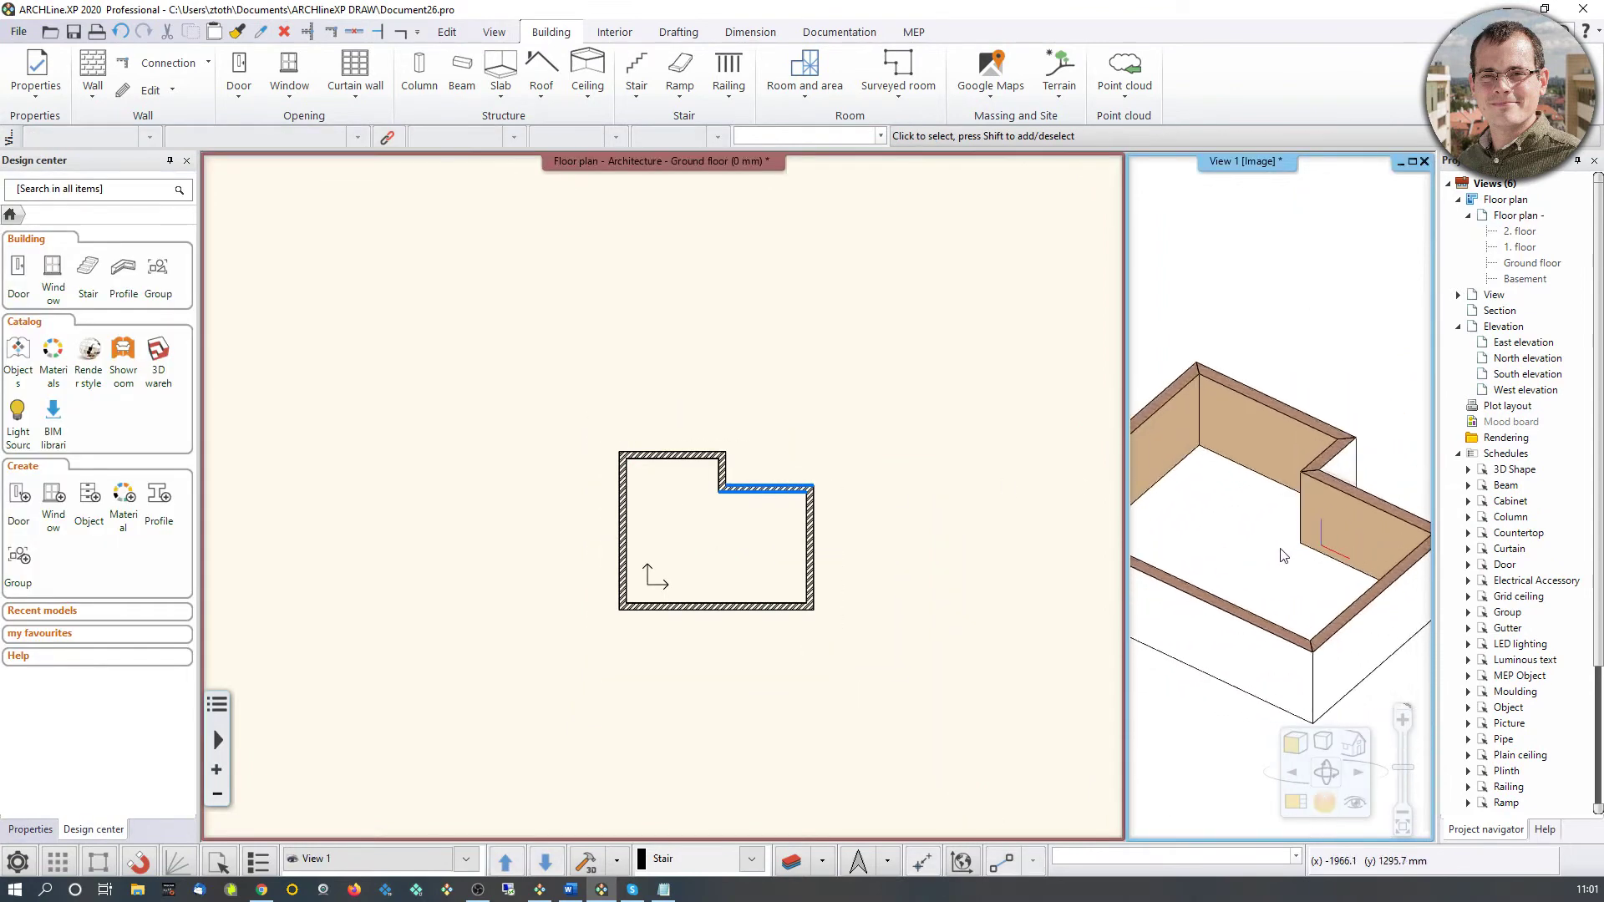
{"action": "left_click", "coordinate": [775, 511]}
{"action": "scroll", "coordinate": [752, 499], "scroll_direction": "up", "scroll_amount": 1}
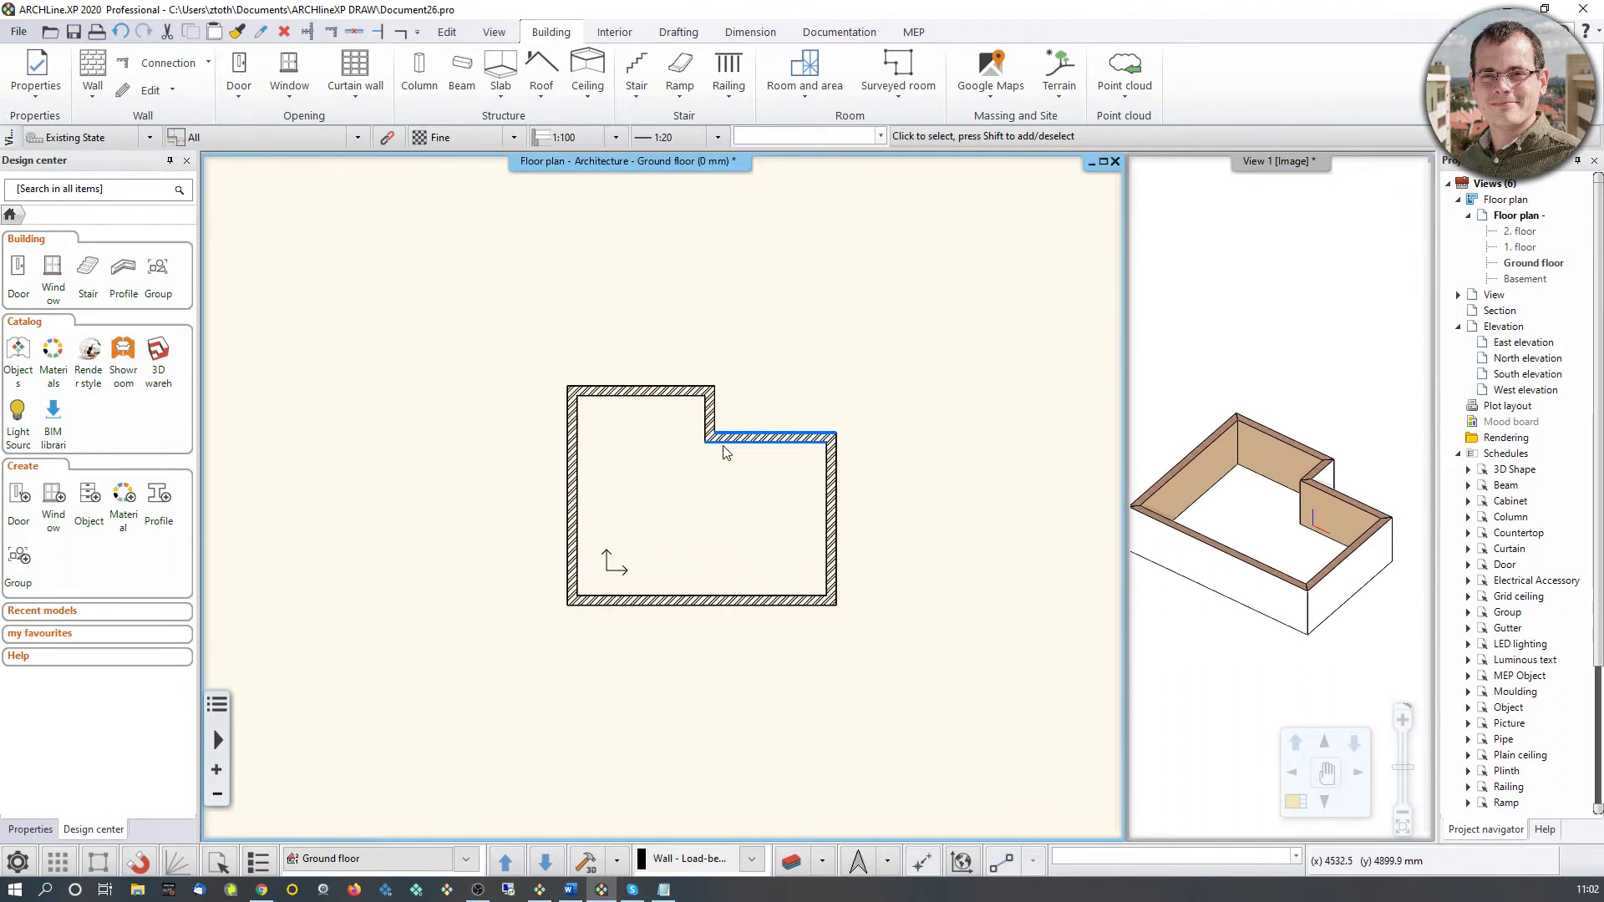
{"action": "left_click", "coordinate": [92, 87]}
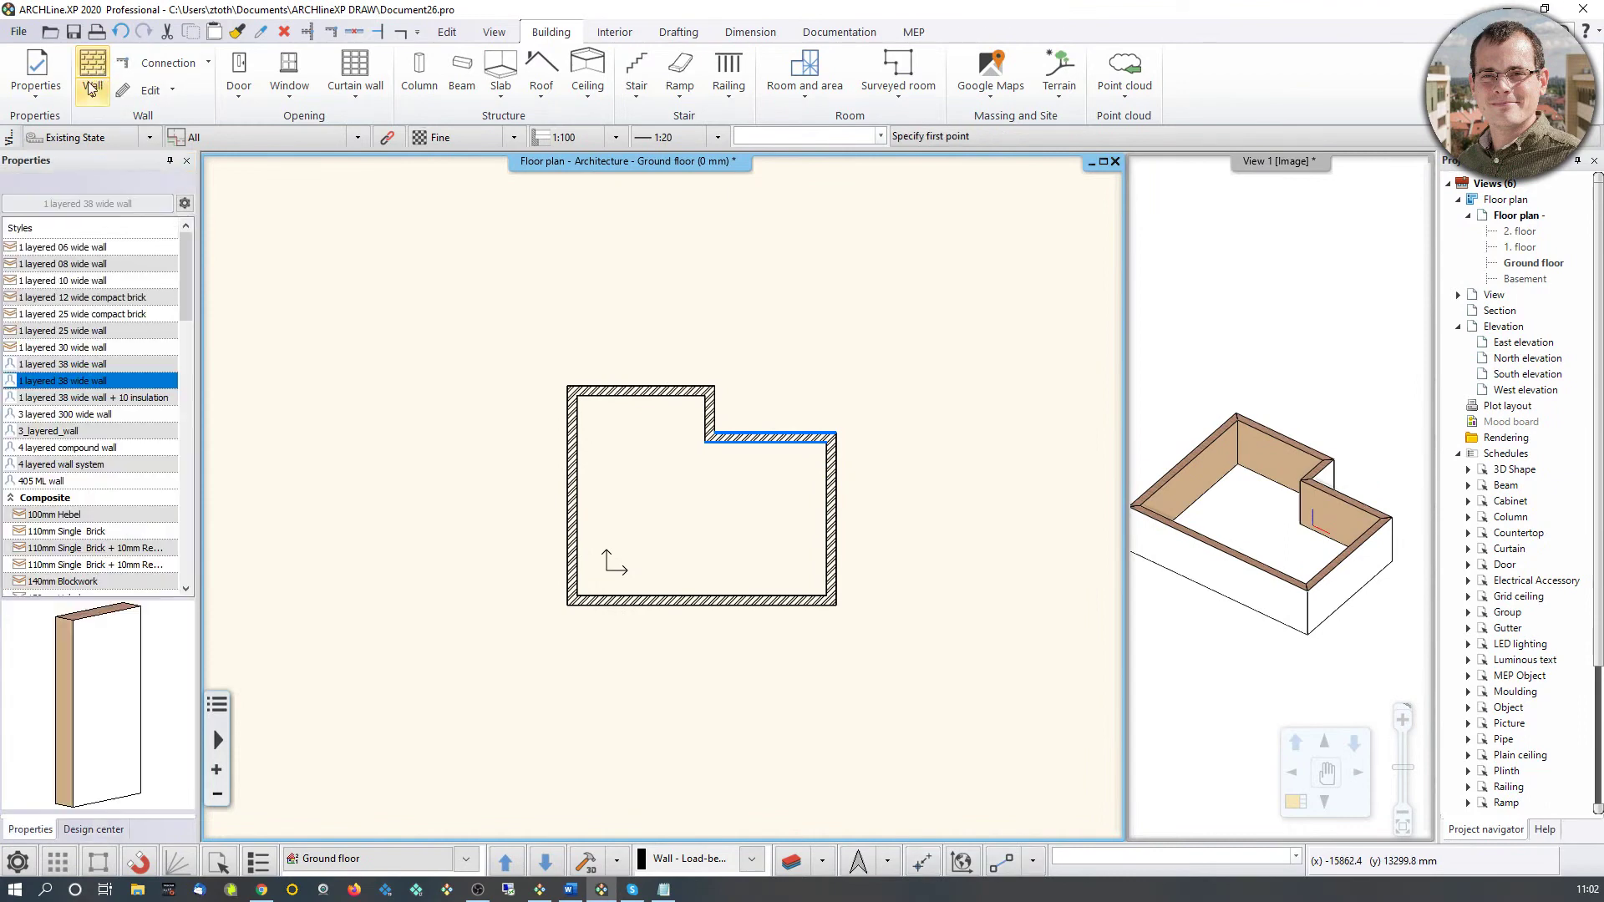
{"action": "left_click", "coordinate": [92, 280]}
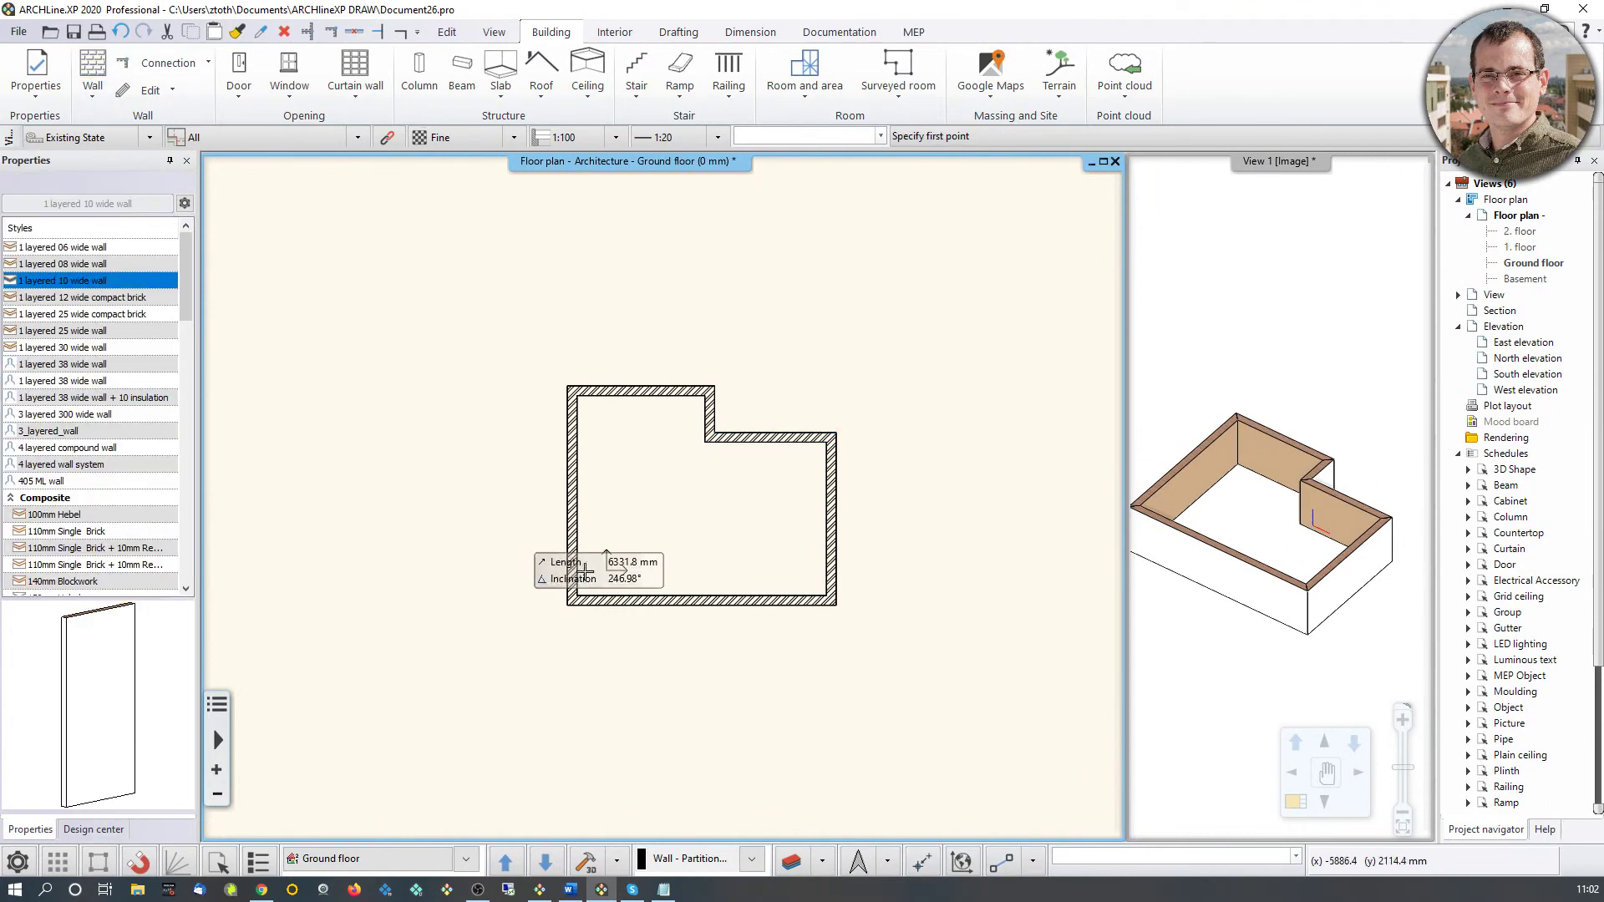
{"action": "scroll", "coordinate": [660, 485], "scroll_direction": "up", "scroll_amount": 3}
{"action": "left_click", "coordinate": [755, 421]}
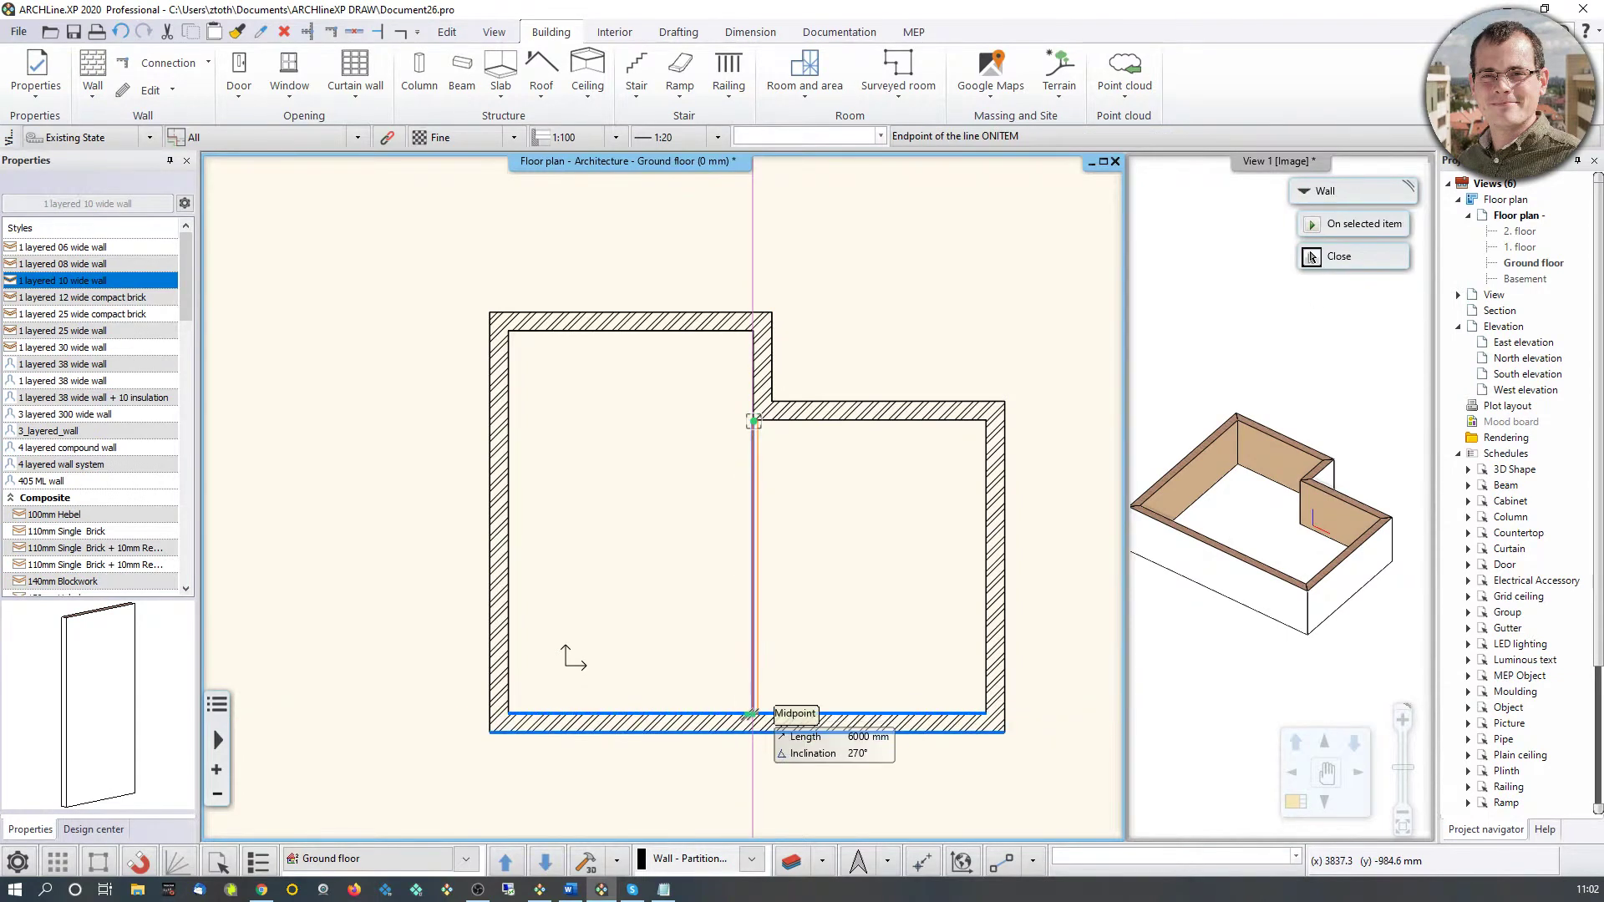
{"action": "left_click", "coordinate": [751, 714]}
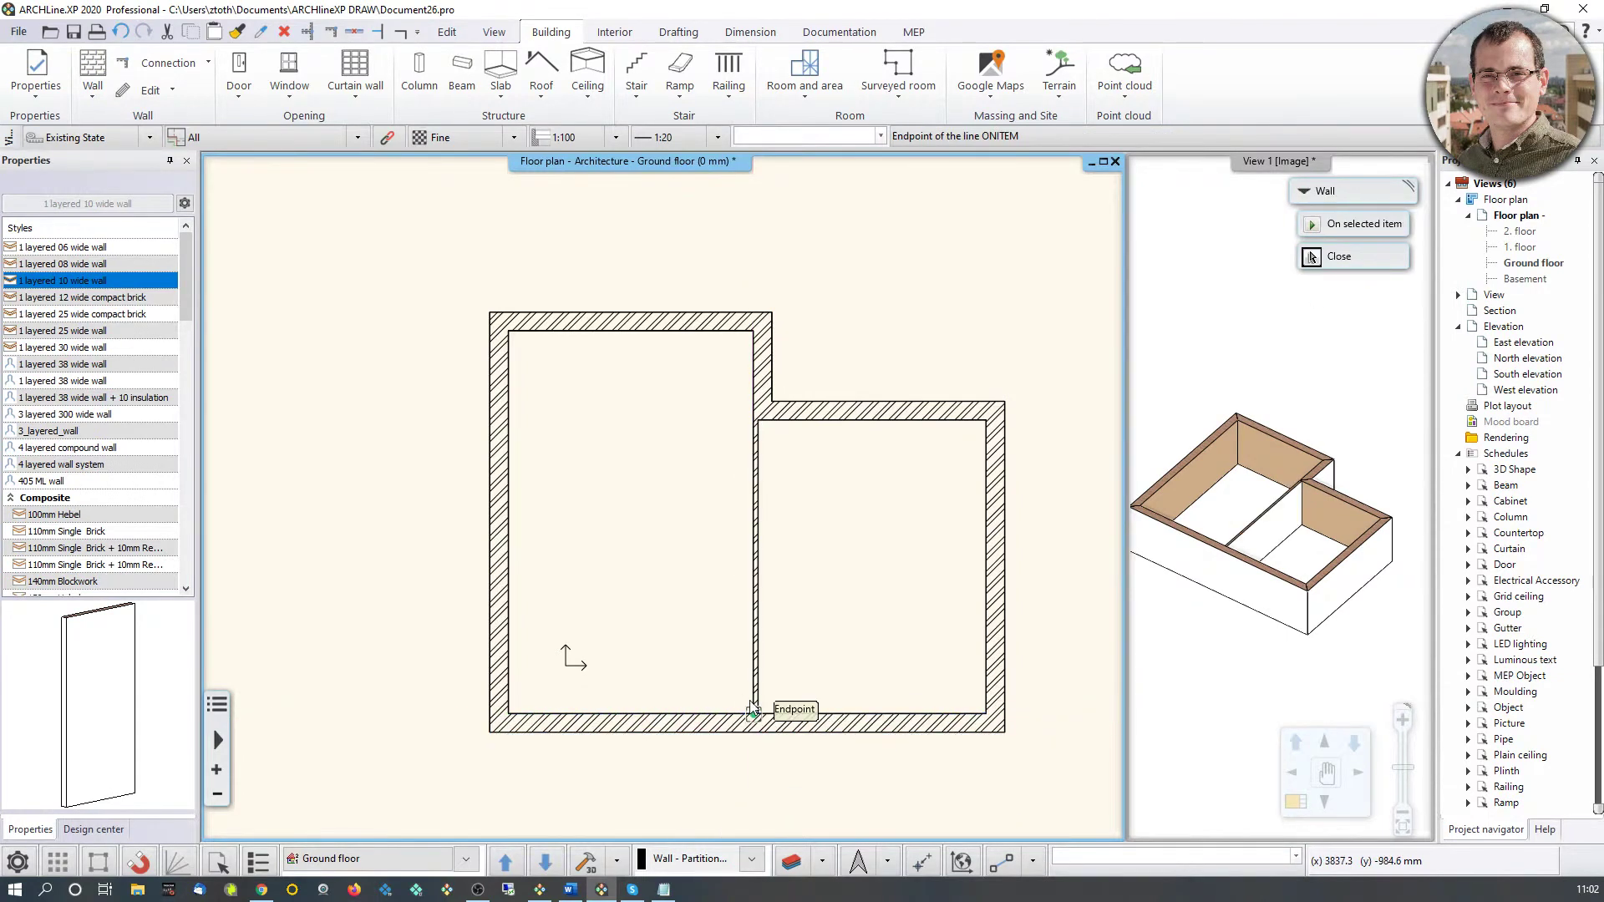
{"action": "key", "text": "Escape"}
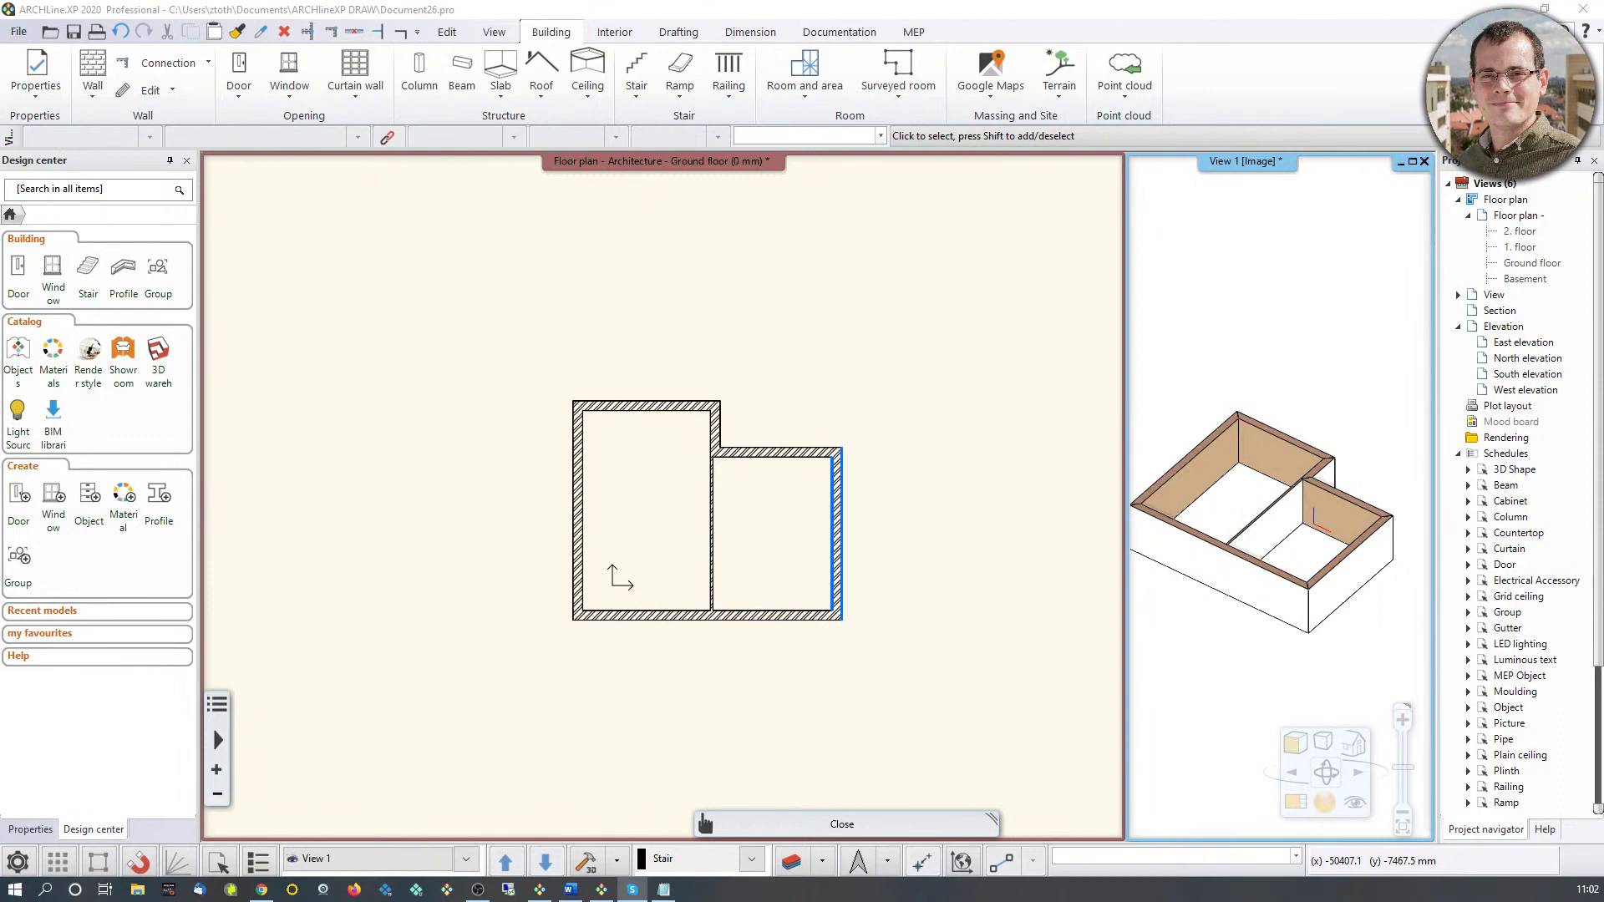
Step: Look through the layer list and filter it to the used layers to check which layers hold the walls
{"action": "middle_click_drag", "start_coordinate": [792, 613], "coordinate": [672, 535]}
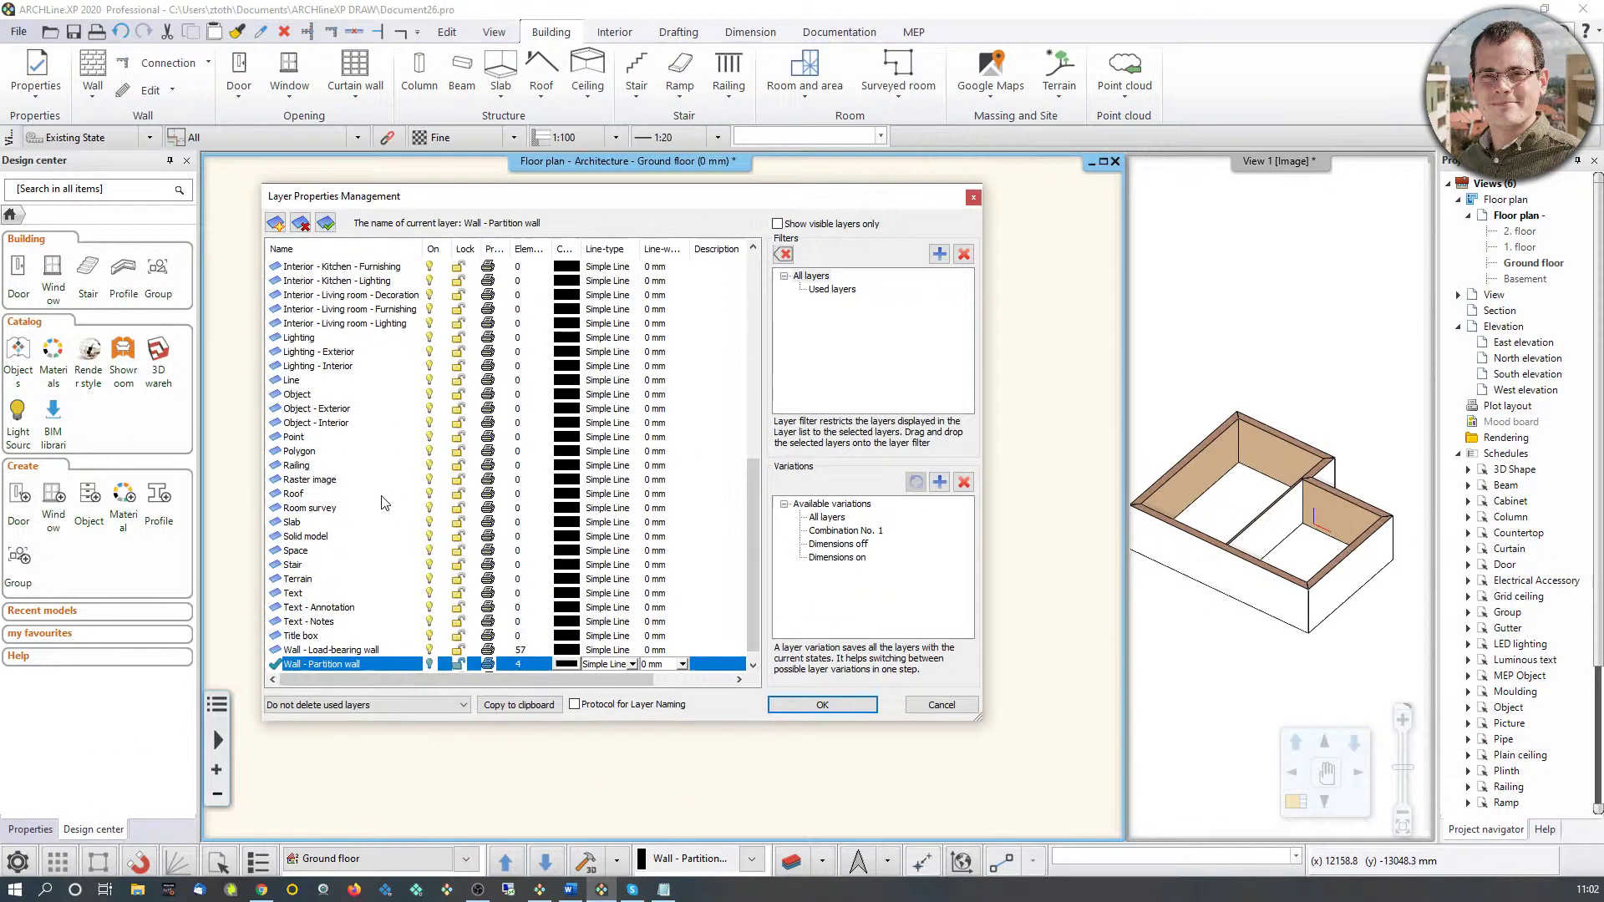
{"action": "scroll", "coordinate": [323, 533], "scroll_direction": "up", "scroll_amount": 10}
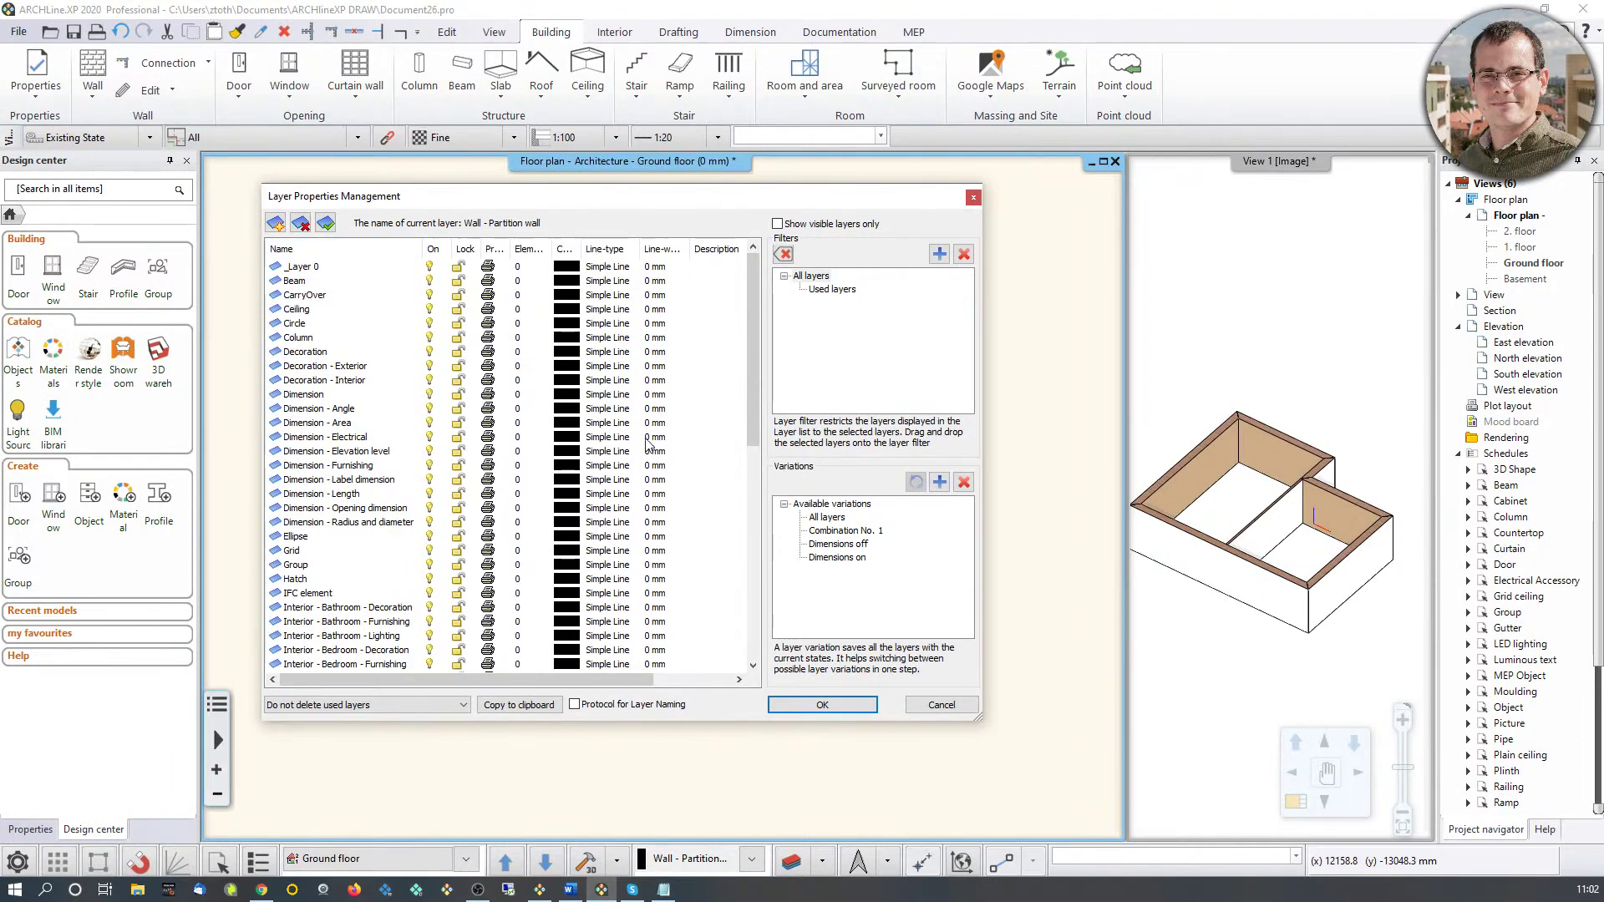
{"action": "left_click", "coordinate": [832, 291]}
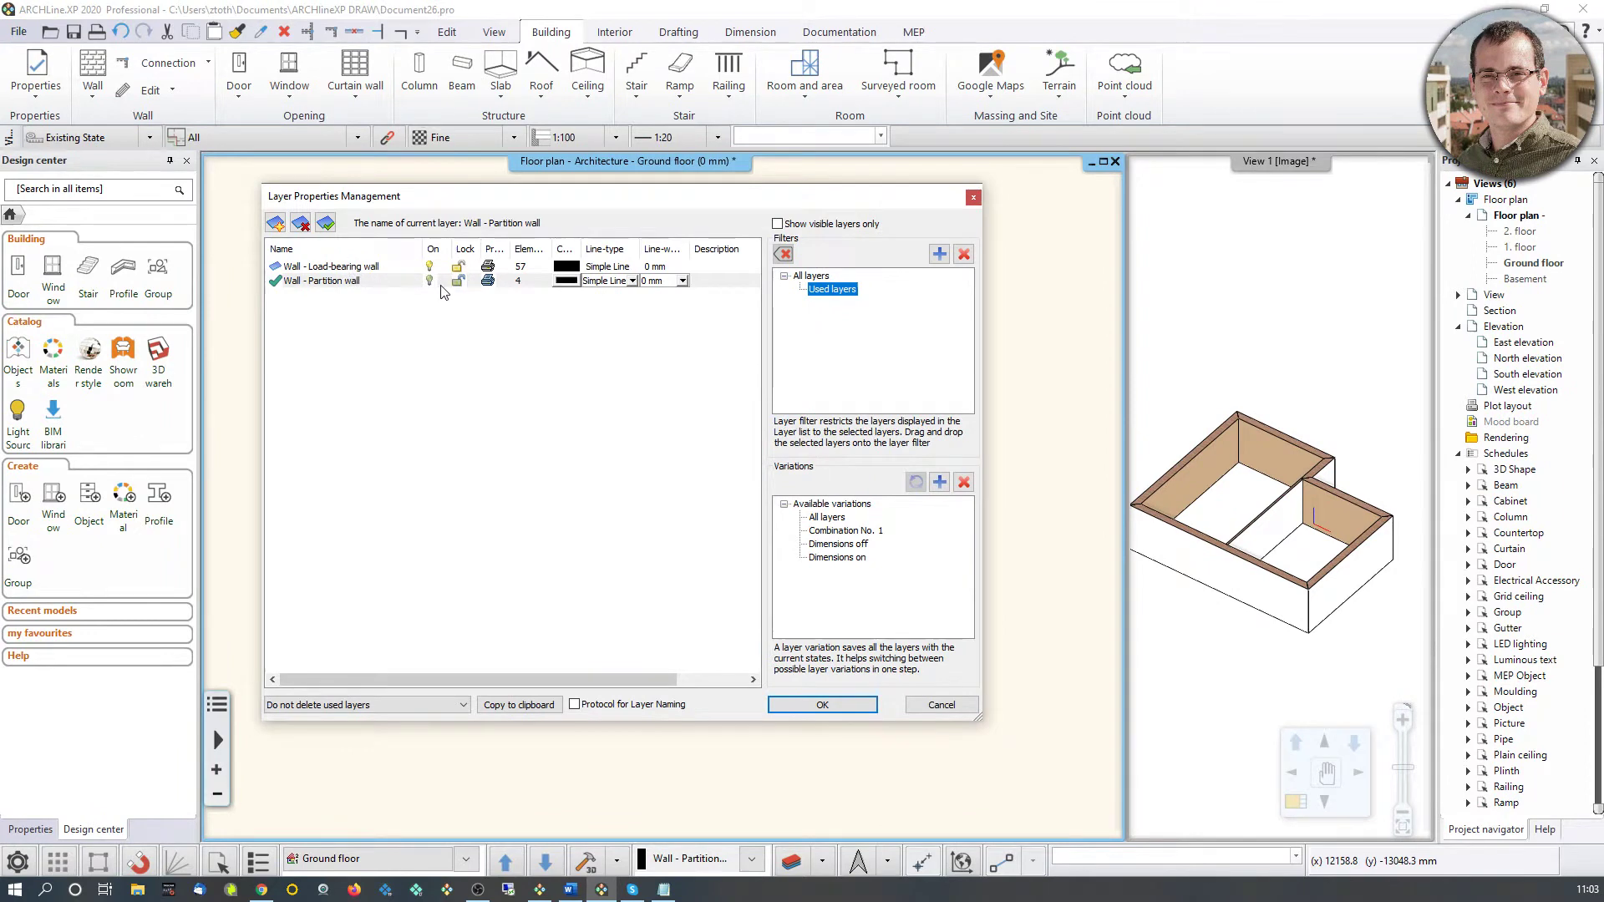
{"action": "left_click", "coordinate": [974, 198]}
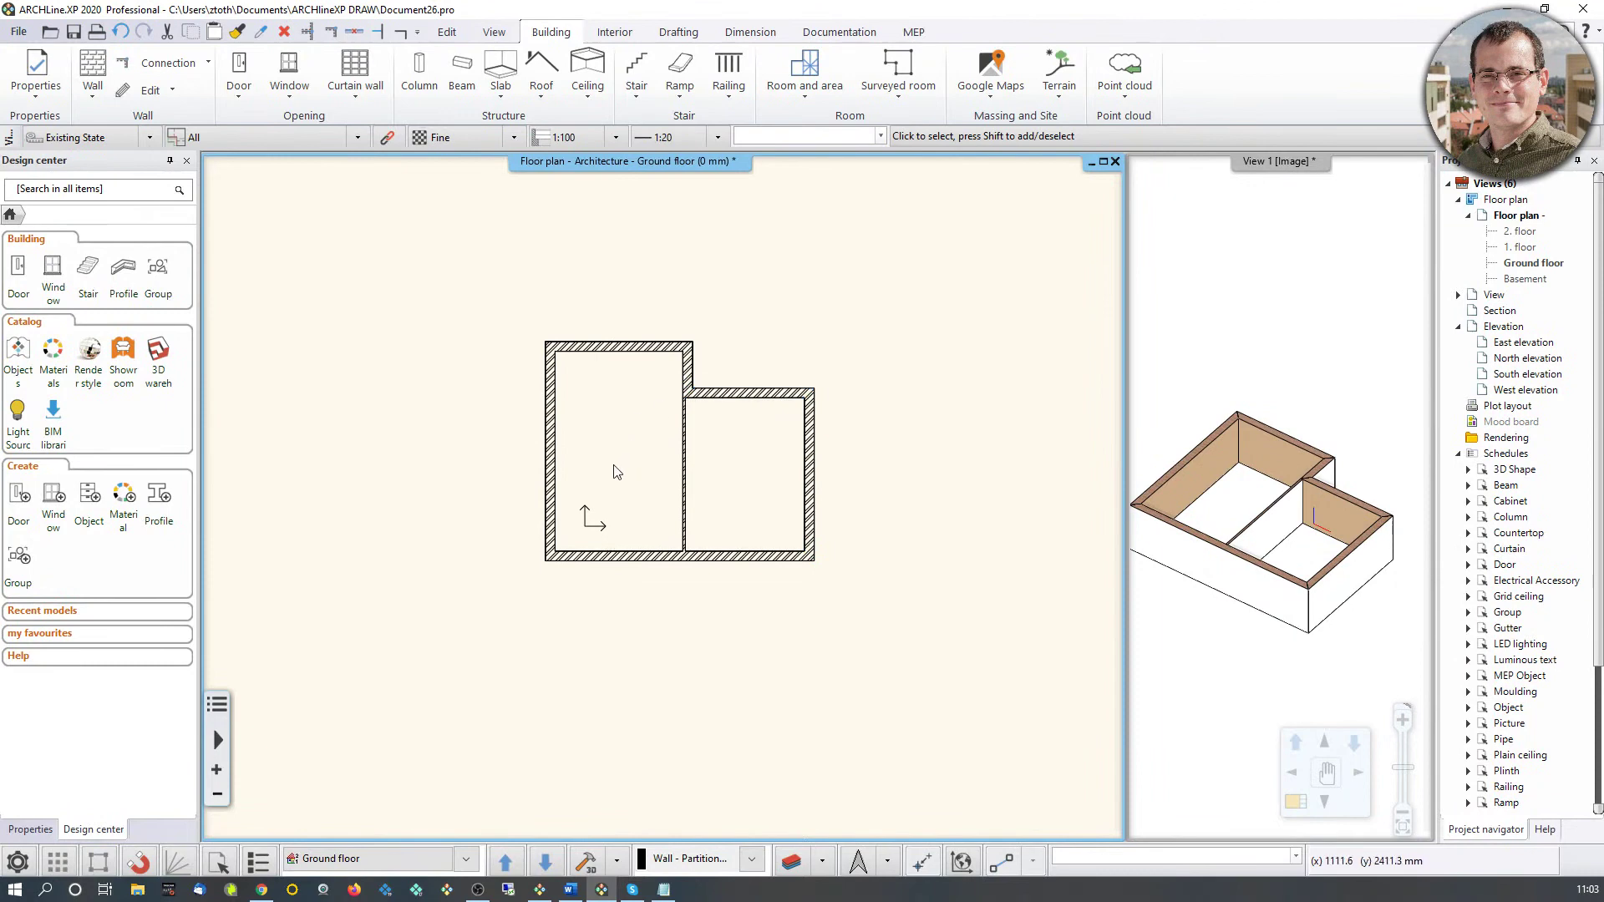
Step: Create a slab by walls in the 1 layered 30 r.c. style, using all the ground-floor walls as its contour
{"action": "left_click", "coordinate": [500, 88]}
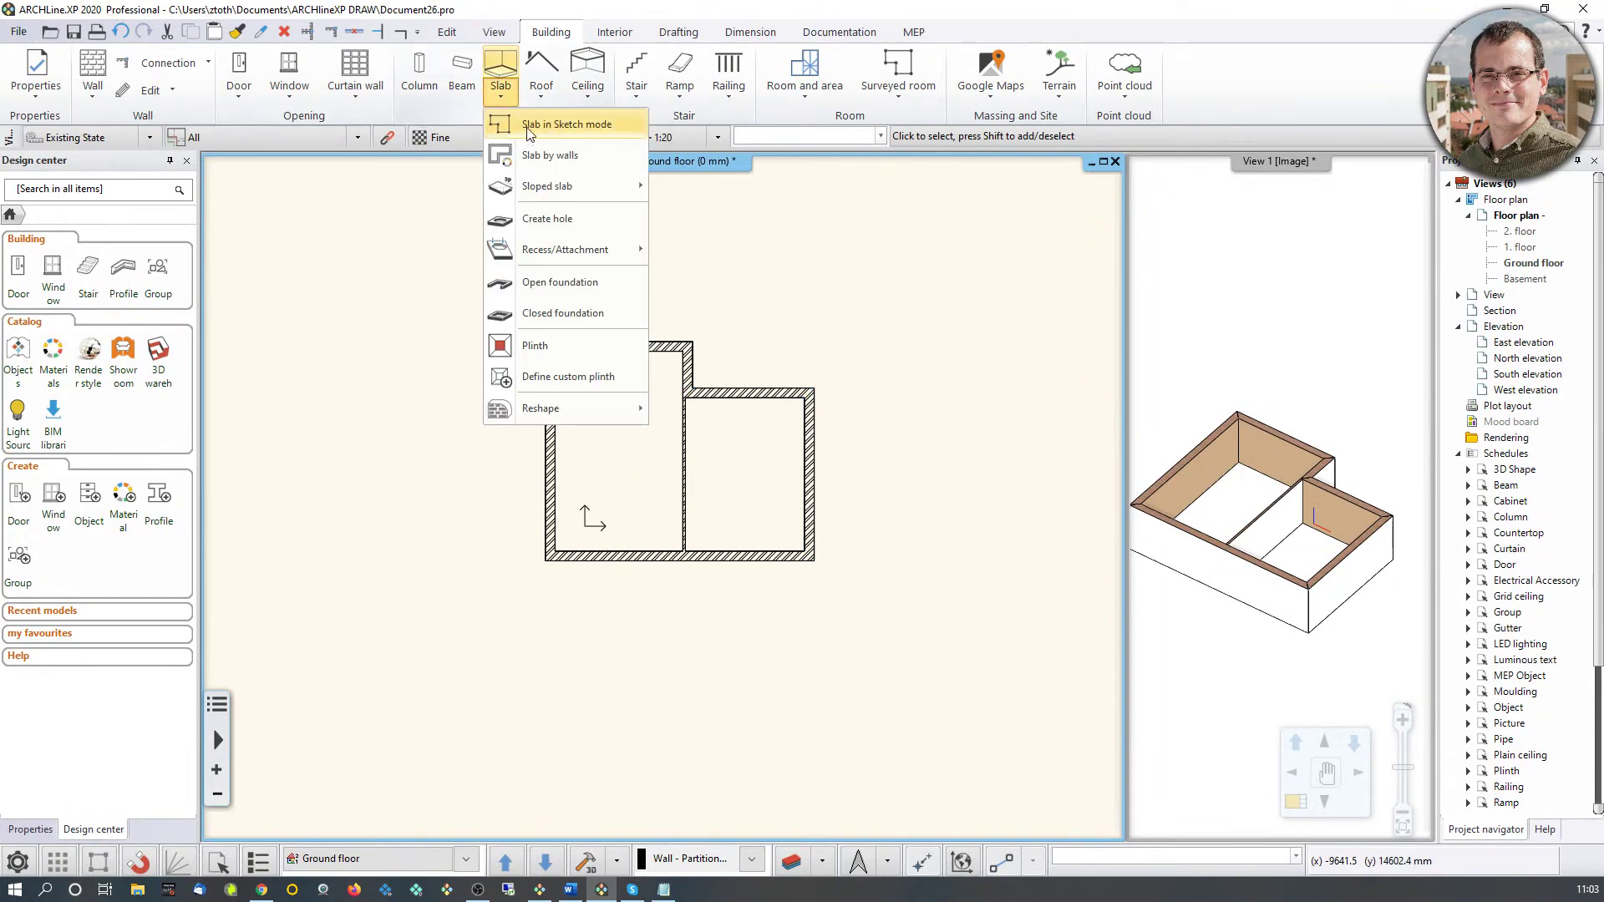
{"action": "left_click", "coordinate": [547, 156]}
{"action": "left_click", "coordinate": [455, 272]}
{"action": "left_click", "coordinate": [943, 654]}
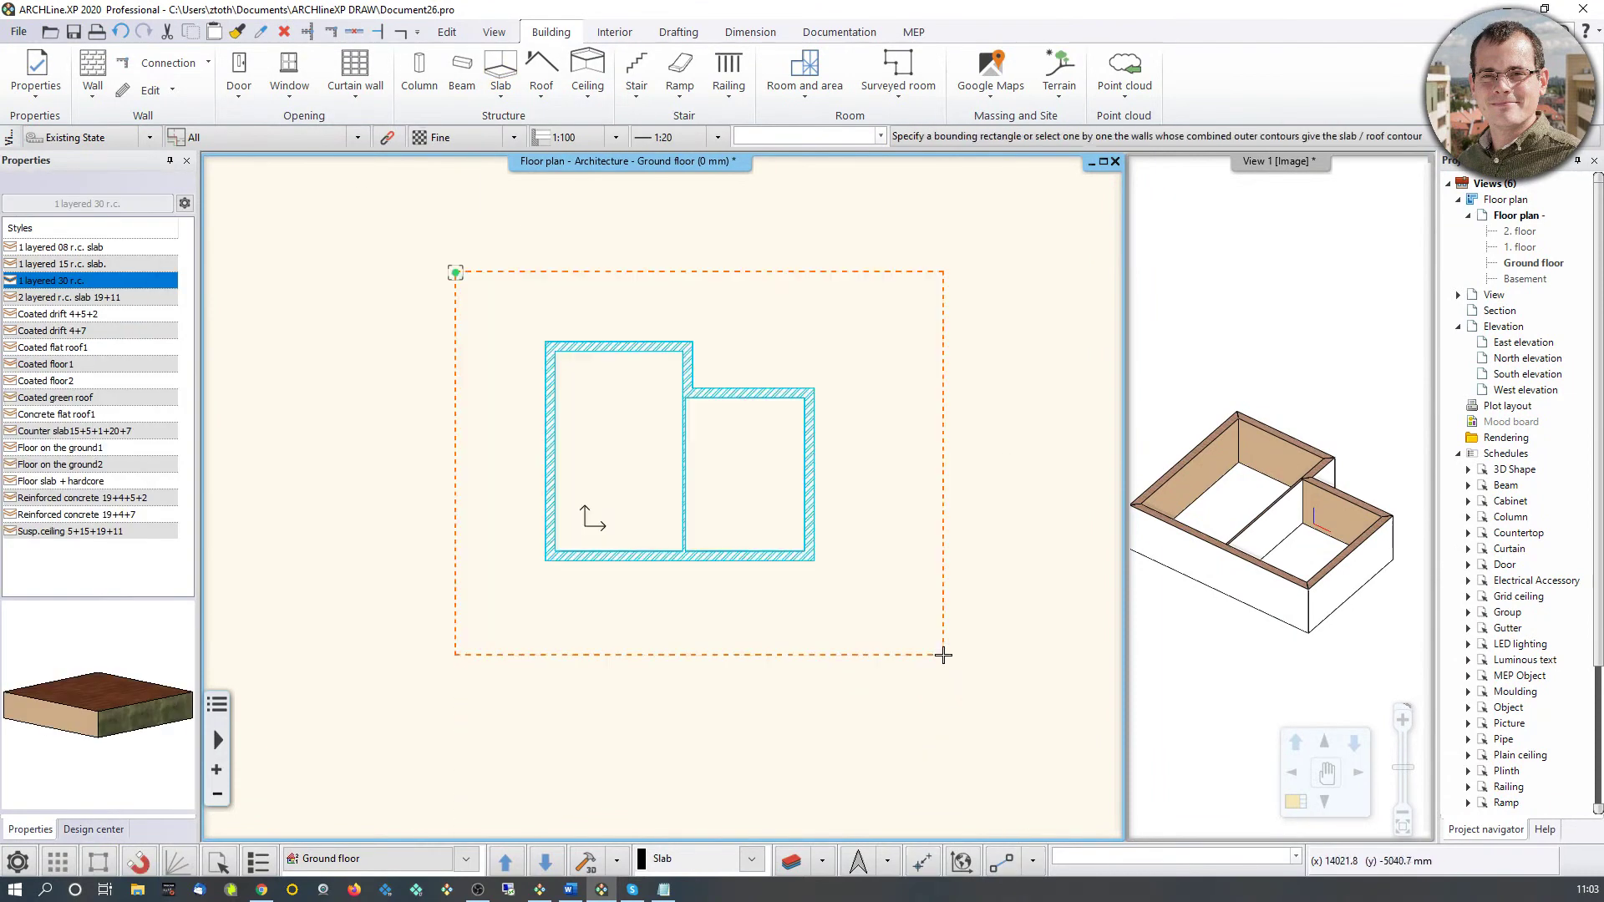
{"action": "right_click", "coordinate": [841, 640]}
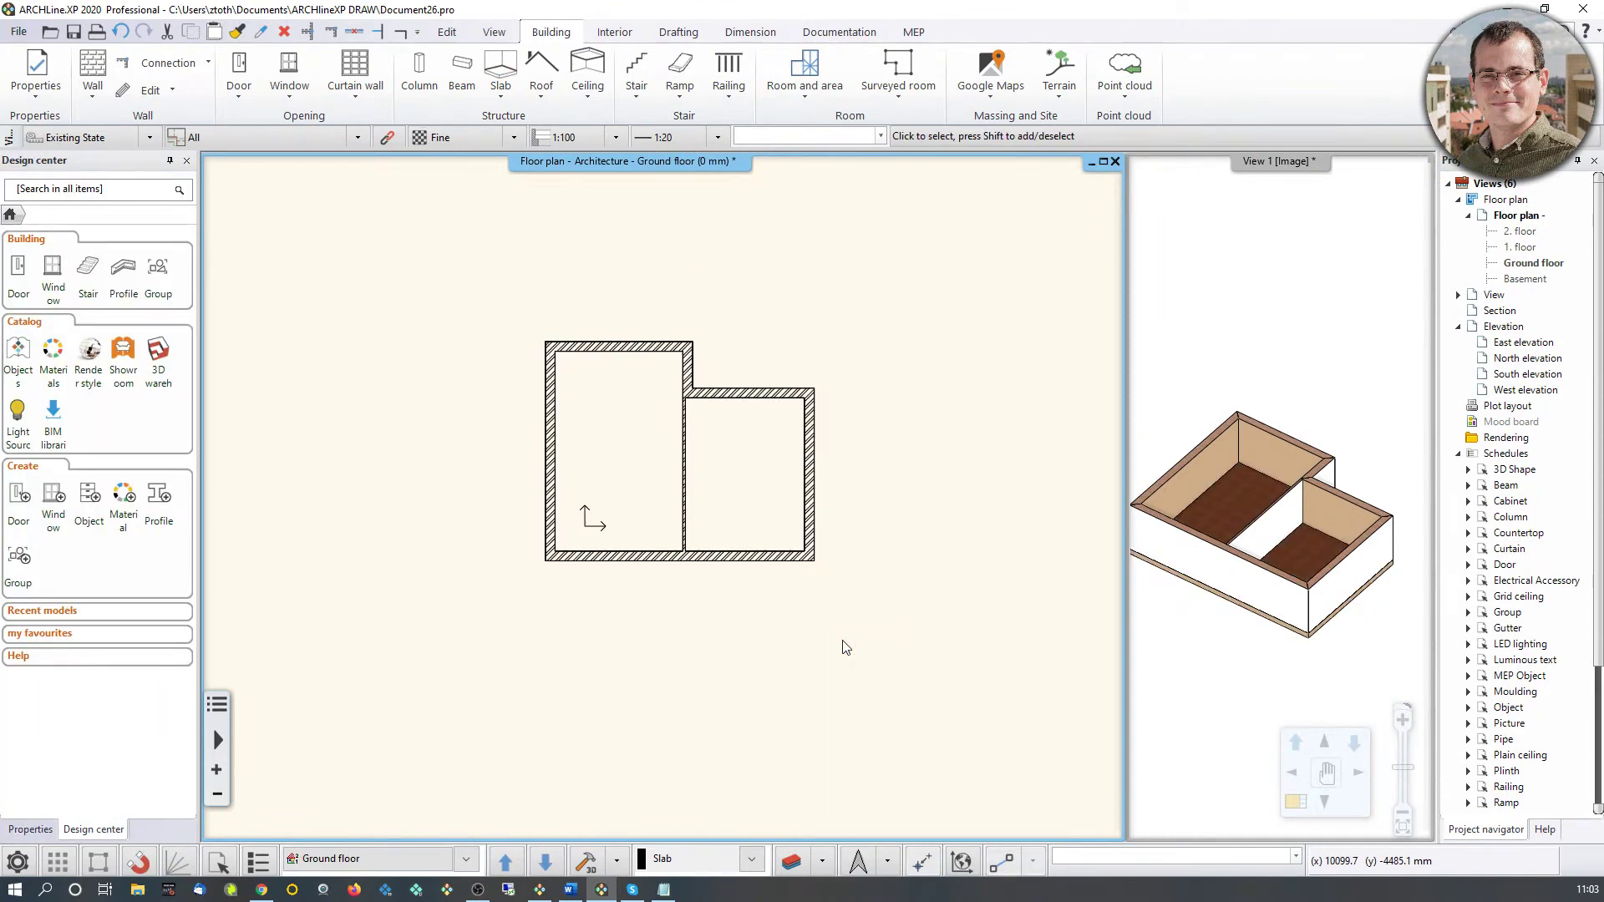
Step: Check the slab's layer in the layer properties by filtering the list to the used layers
{"action": "scroll", "coordinate": [718, 488], "scroll_direction": "up", "scroll_amount": 3}
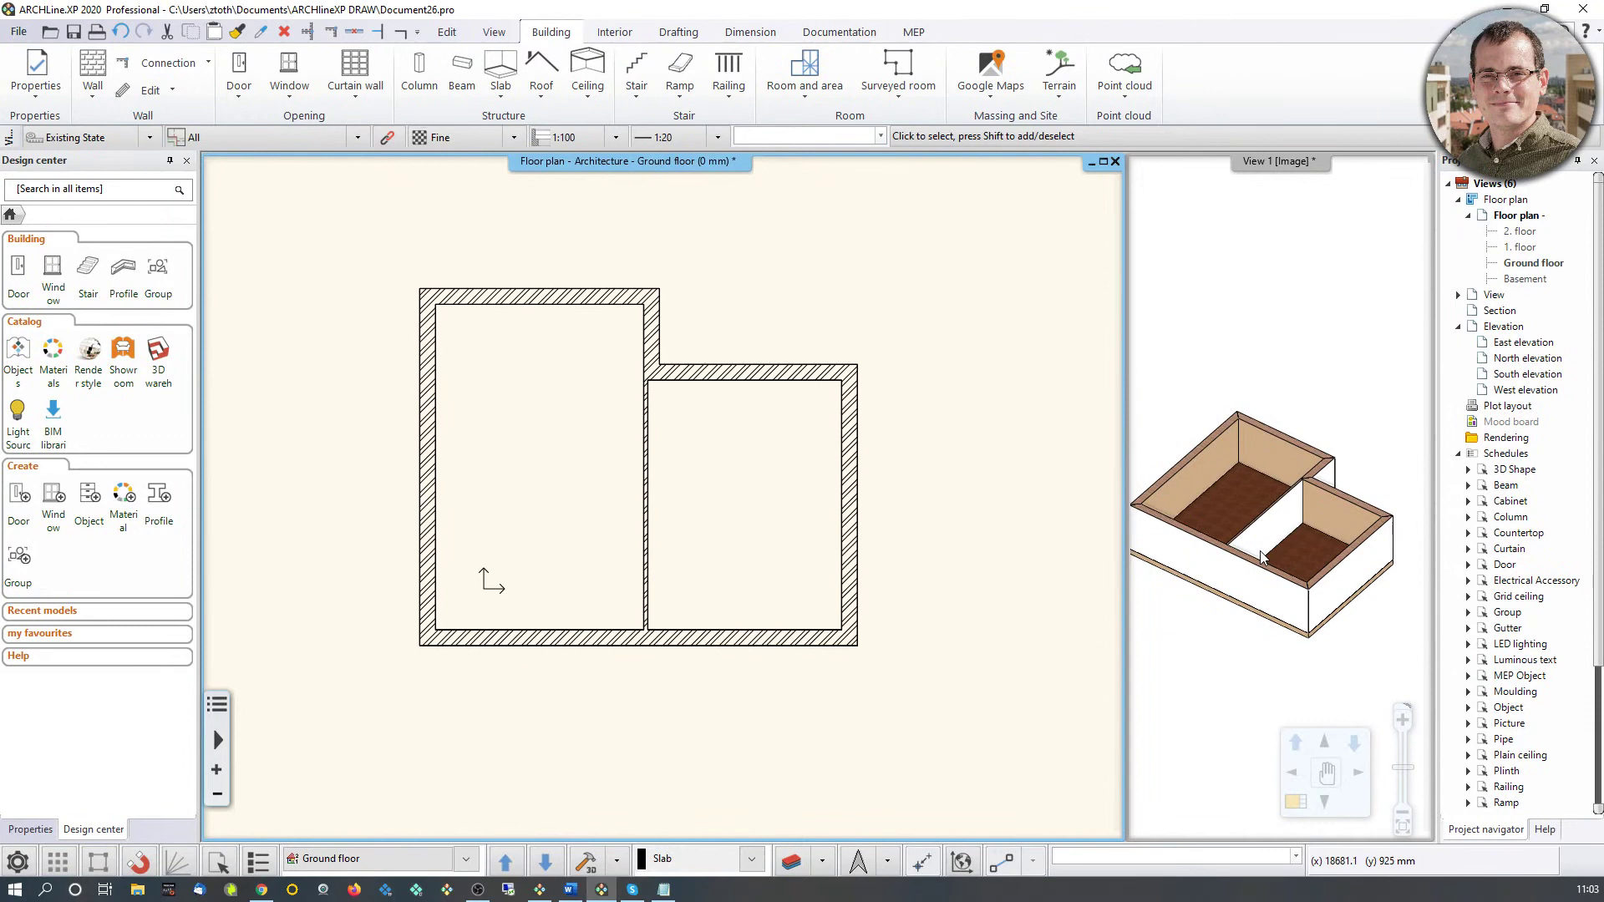
{"action": "left_click", "coordinate": [789, 861]}
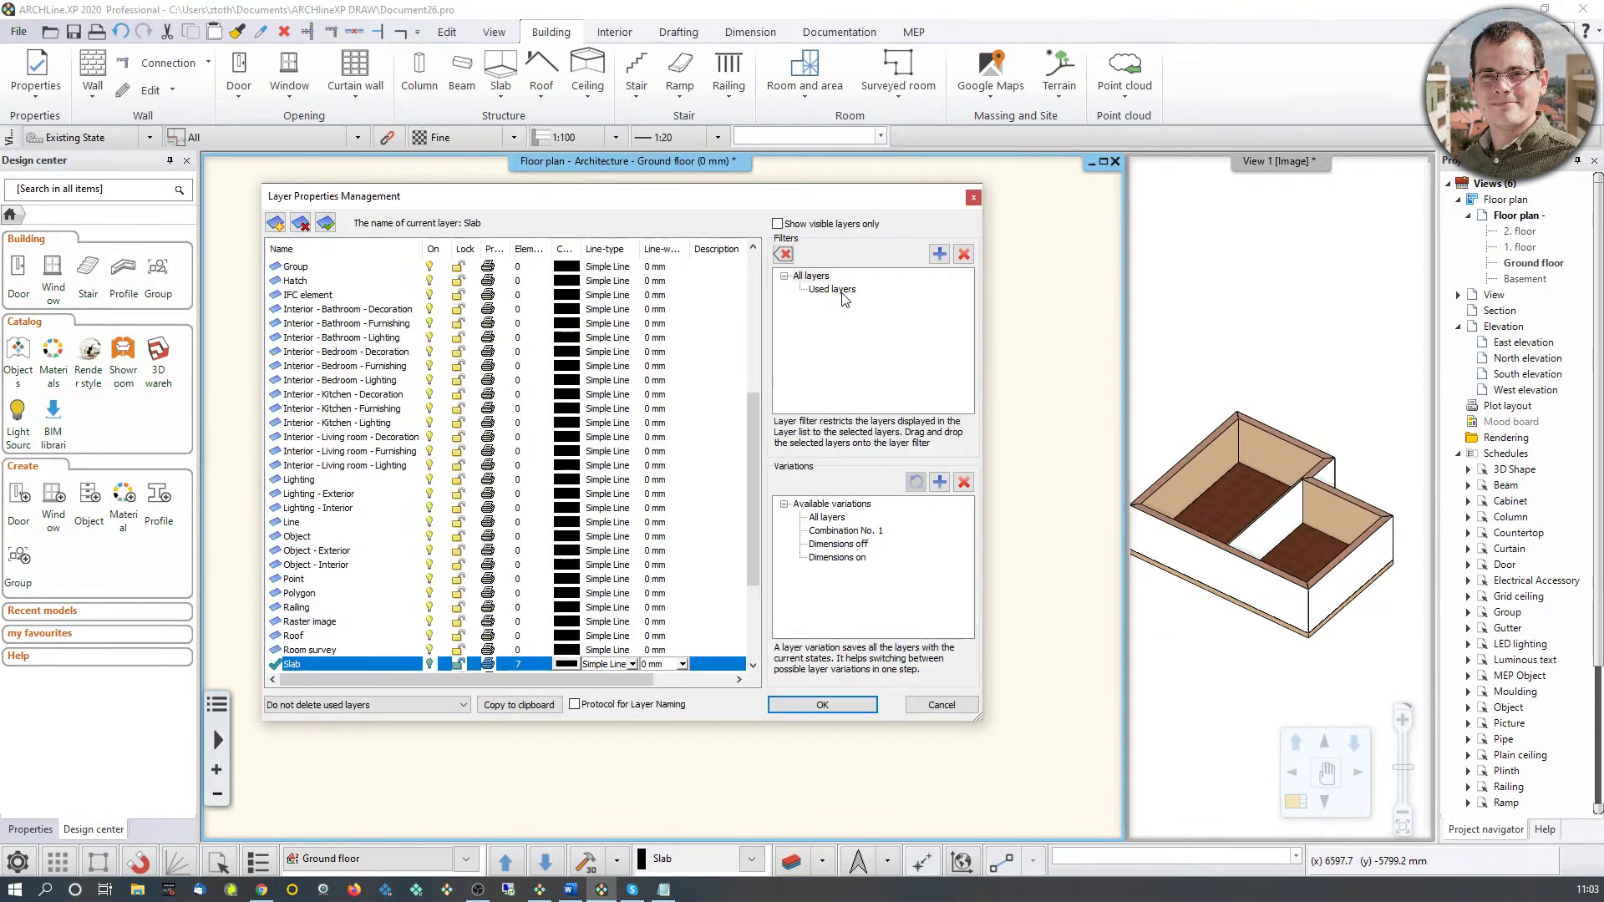
{"action": "left_click", "coordinate": [832, 289]}
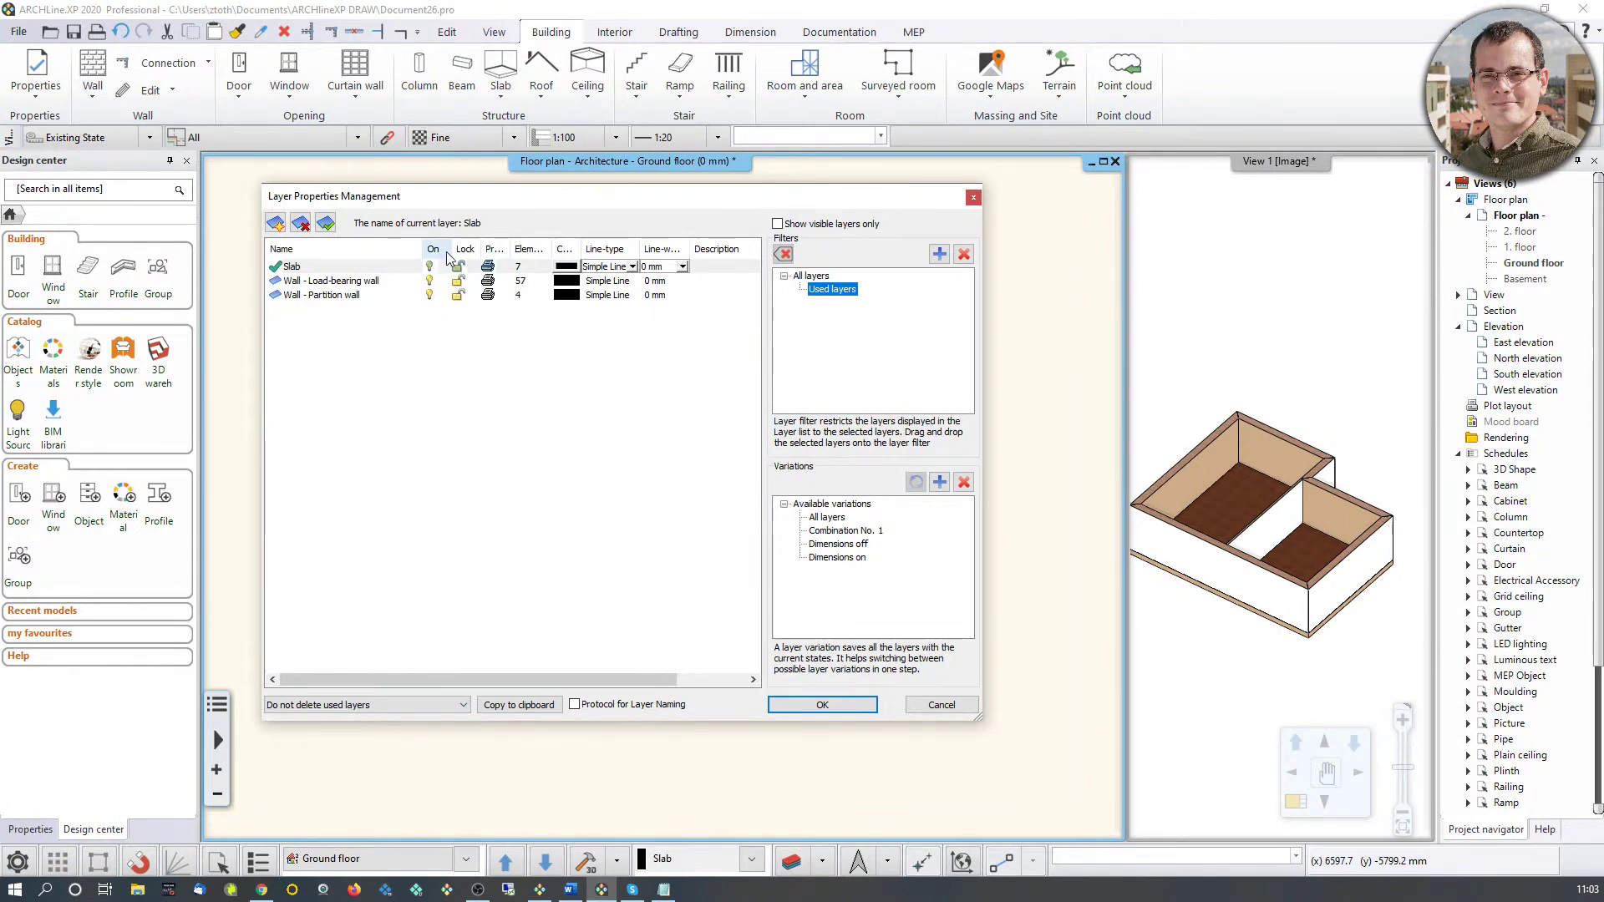
{"action": "left_click", "coordinate": [972, 199]}
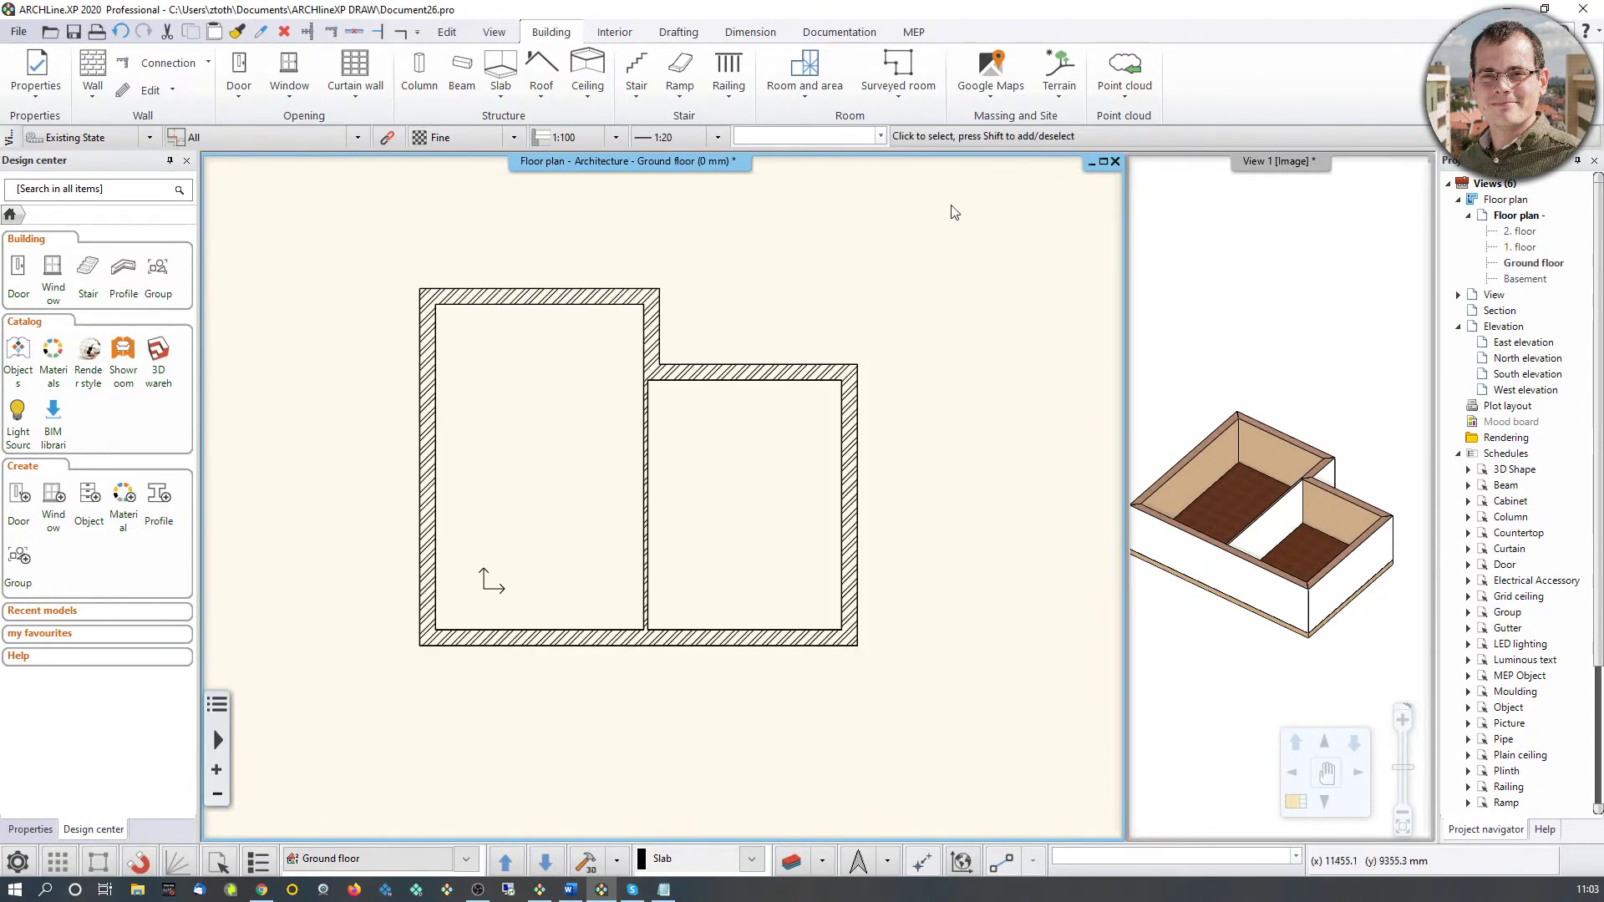
Step: Draw a small square with the Rectangle tool in the Normal polyline style, east of the building
{"action": "left_click", "coordinate": [678, 32]}
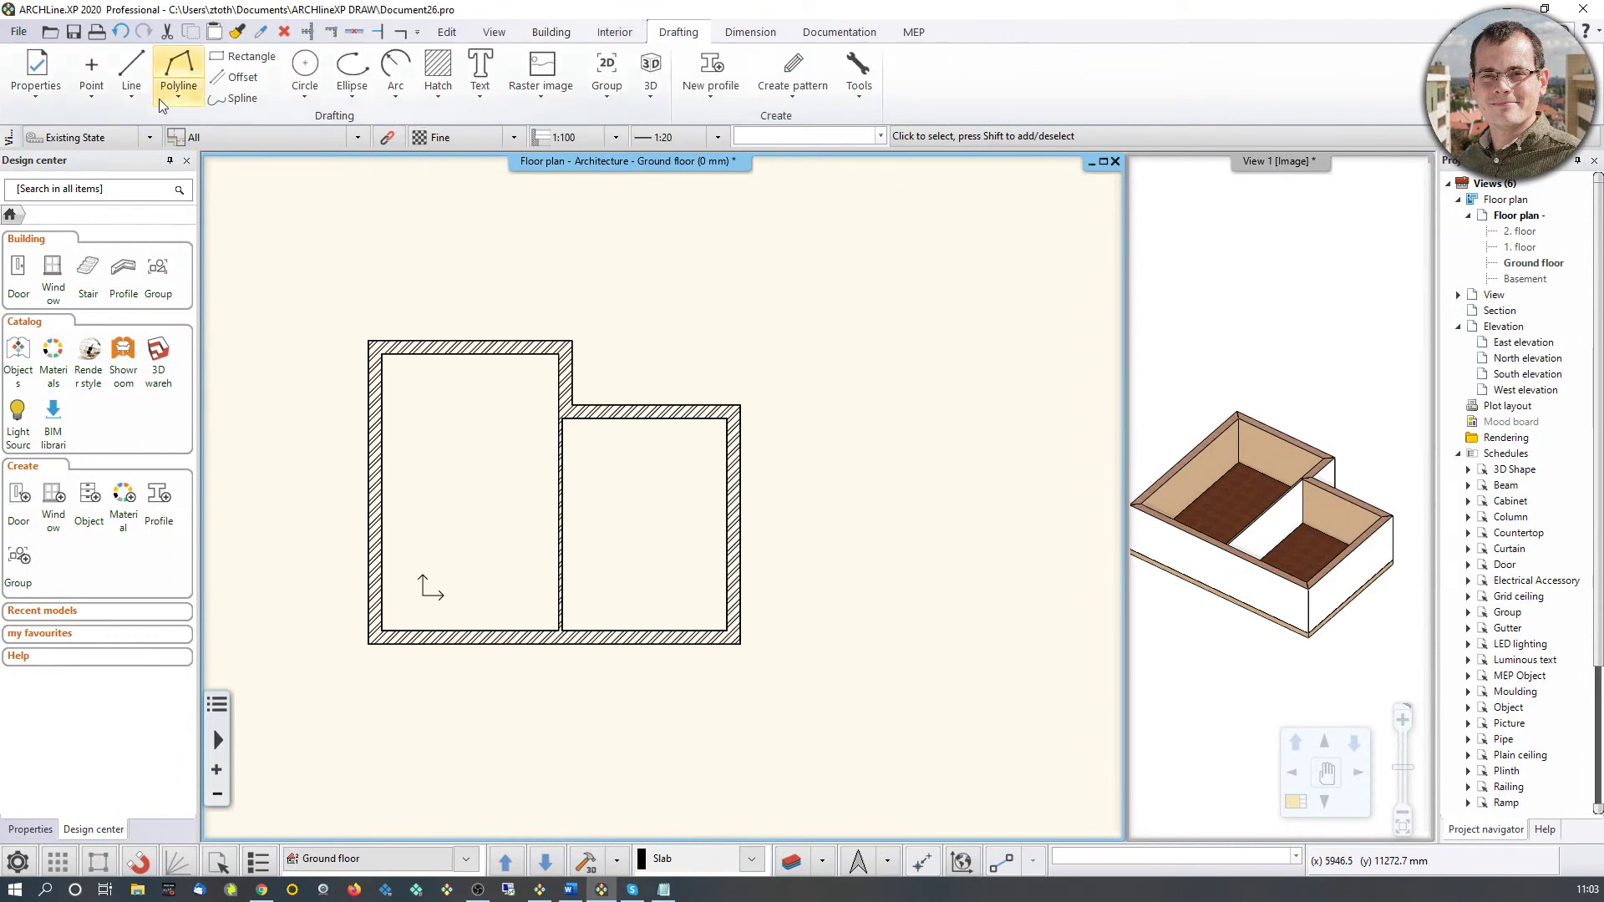
{"action": "left_click", "coordinate": [244, 56]}
{"action": "left_click", "coordinate": [799, 436]}
{"action": "left_click", "coordinate": [843, 482]}
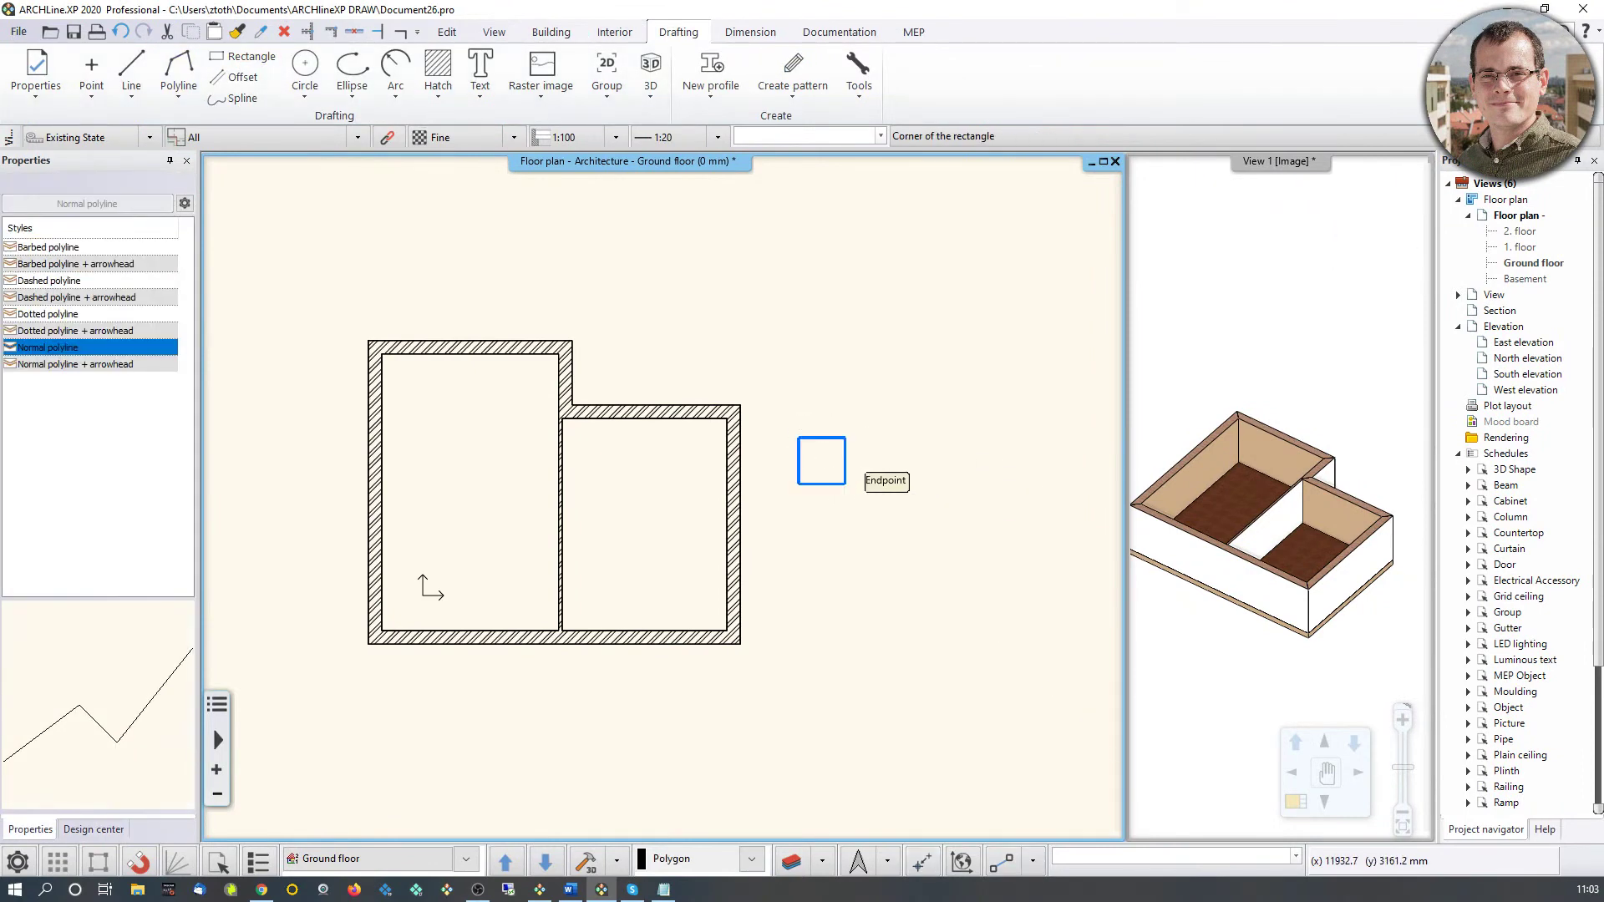
{"action": "scroll", "coordinate": [819, 489], "scroll_direction": "up", "scroll_amount": 4}
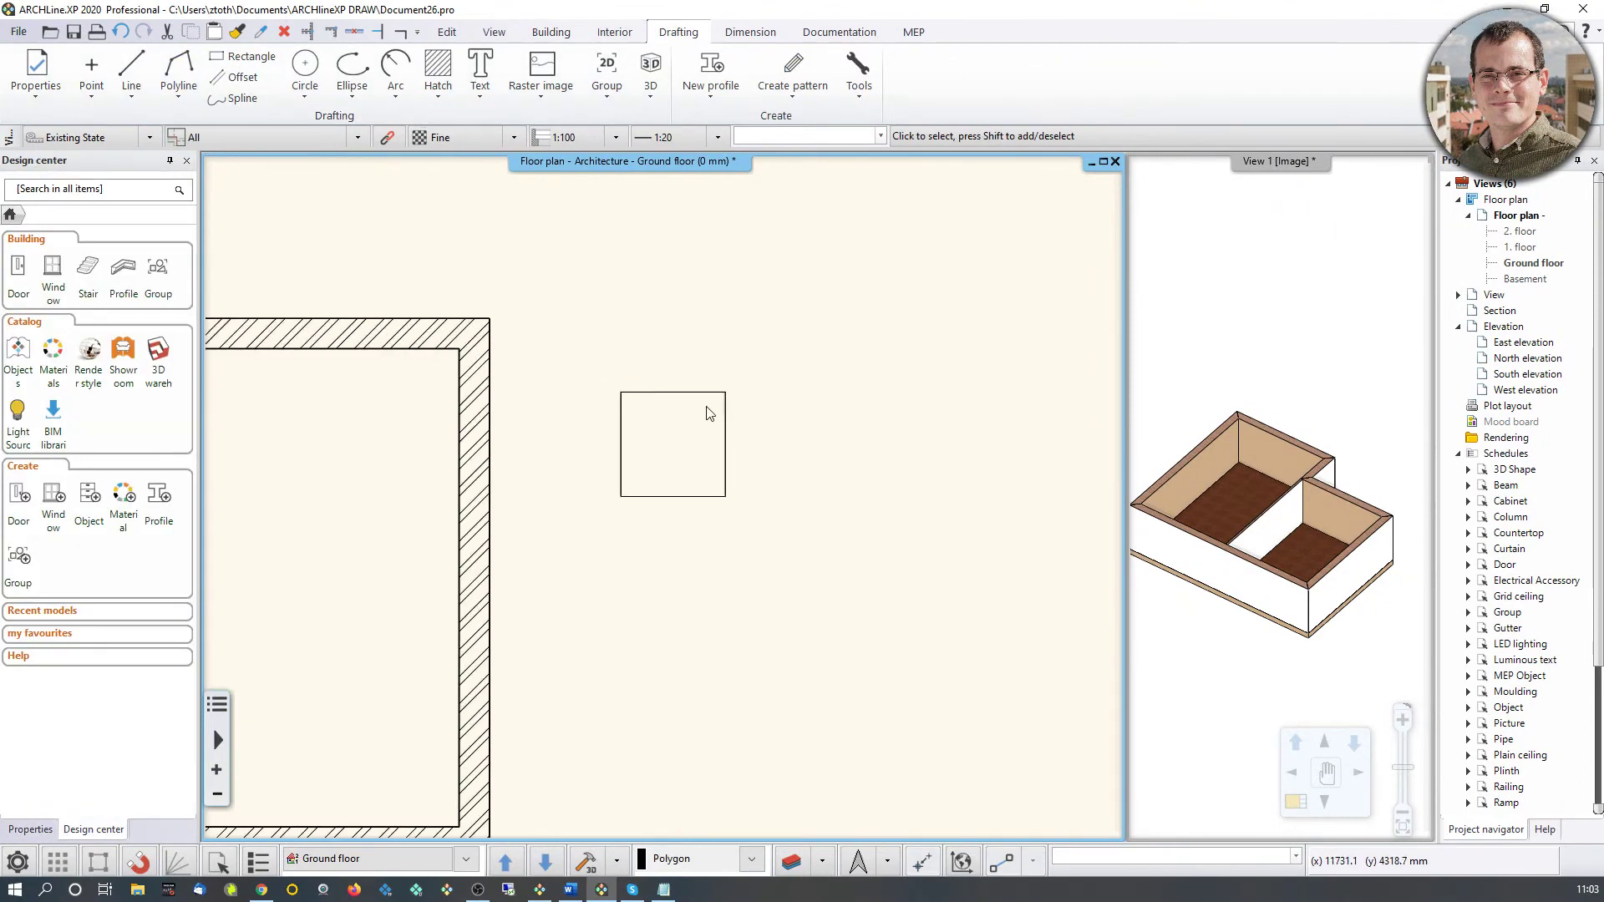
{"action": "scroll", "coordinate": [709, 404], "scroll_direction": "down", "scroll_amount": 3}
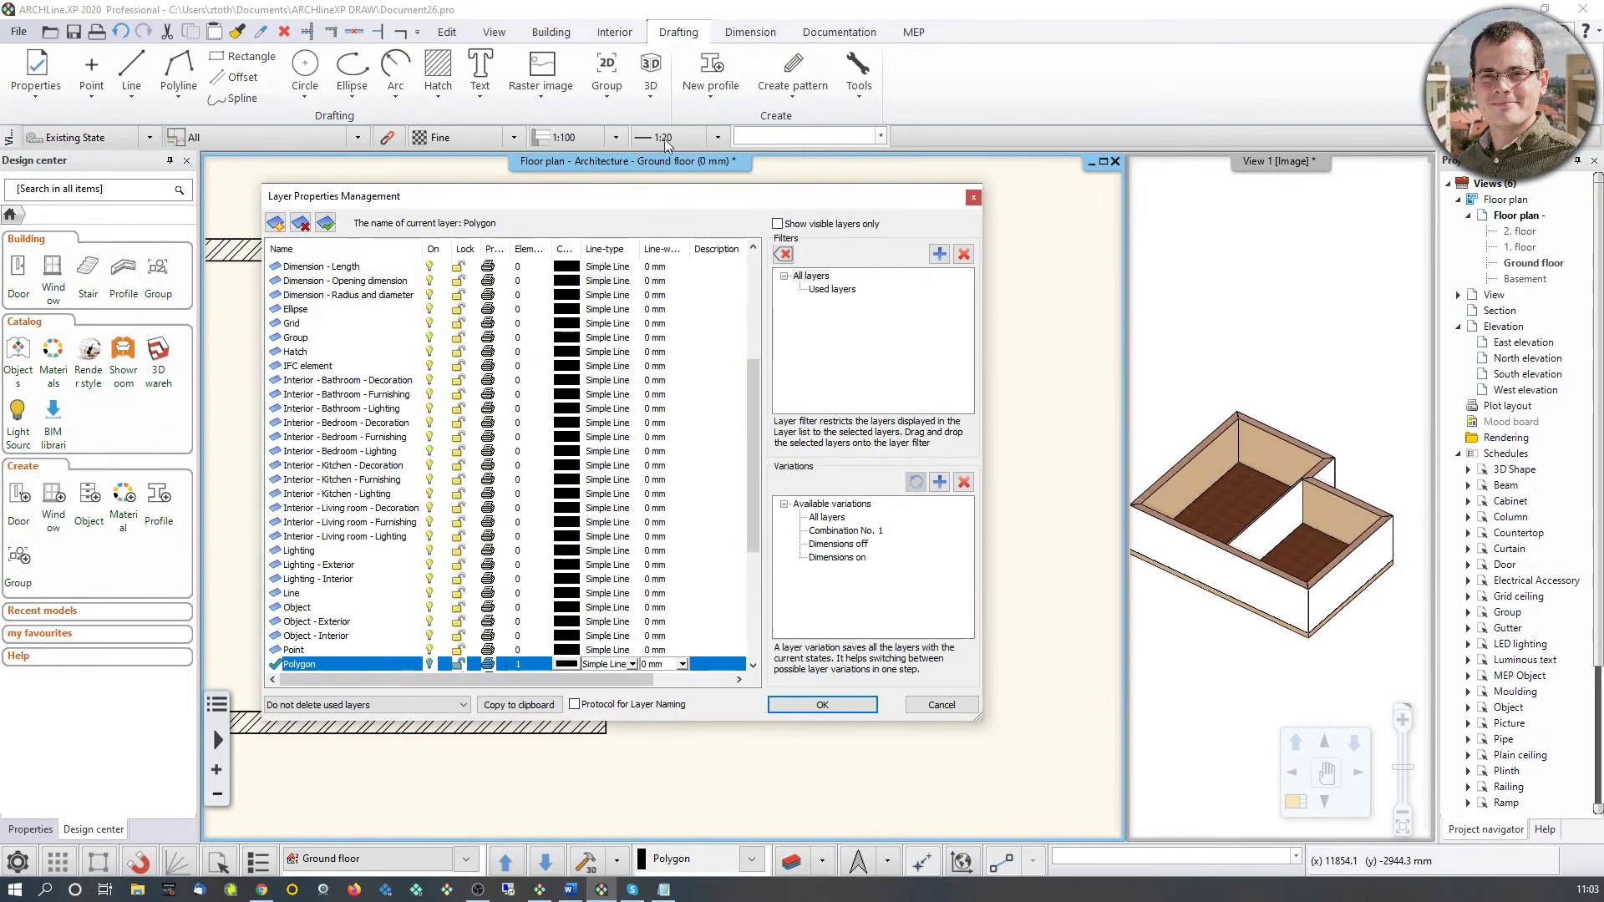
Step: Create a new layer named Custom_layer in the layer properties
{"action": "left_click", "coordinate": [809, 276]}
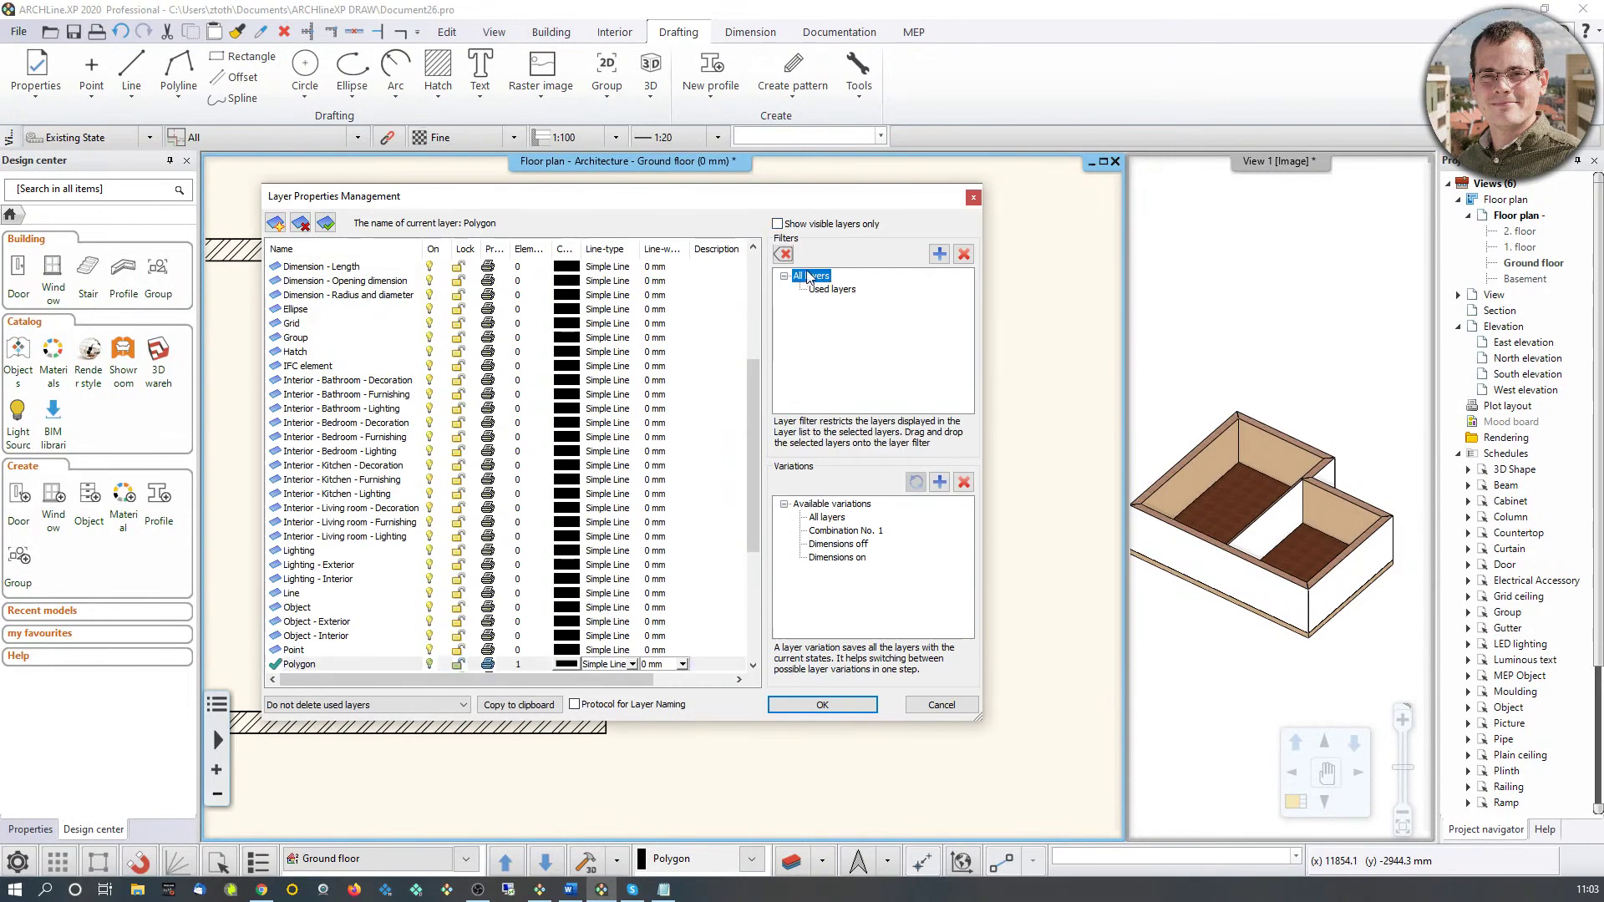
{"action": "left_click", "coordinate": [276, 224]}
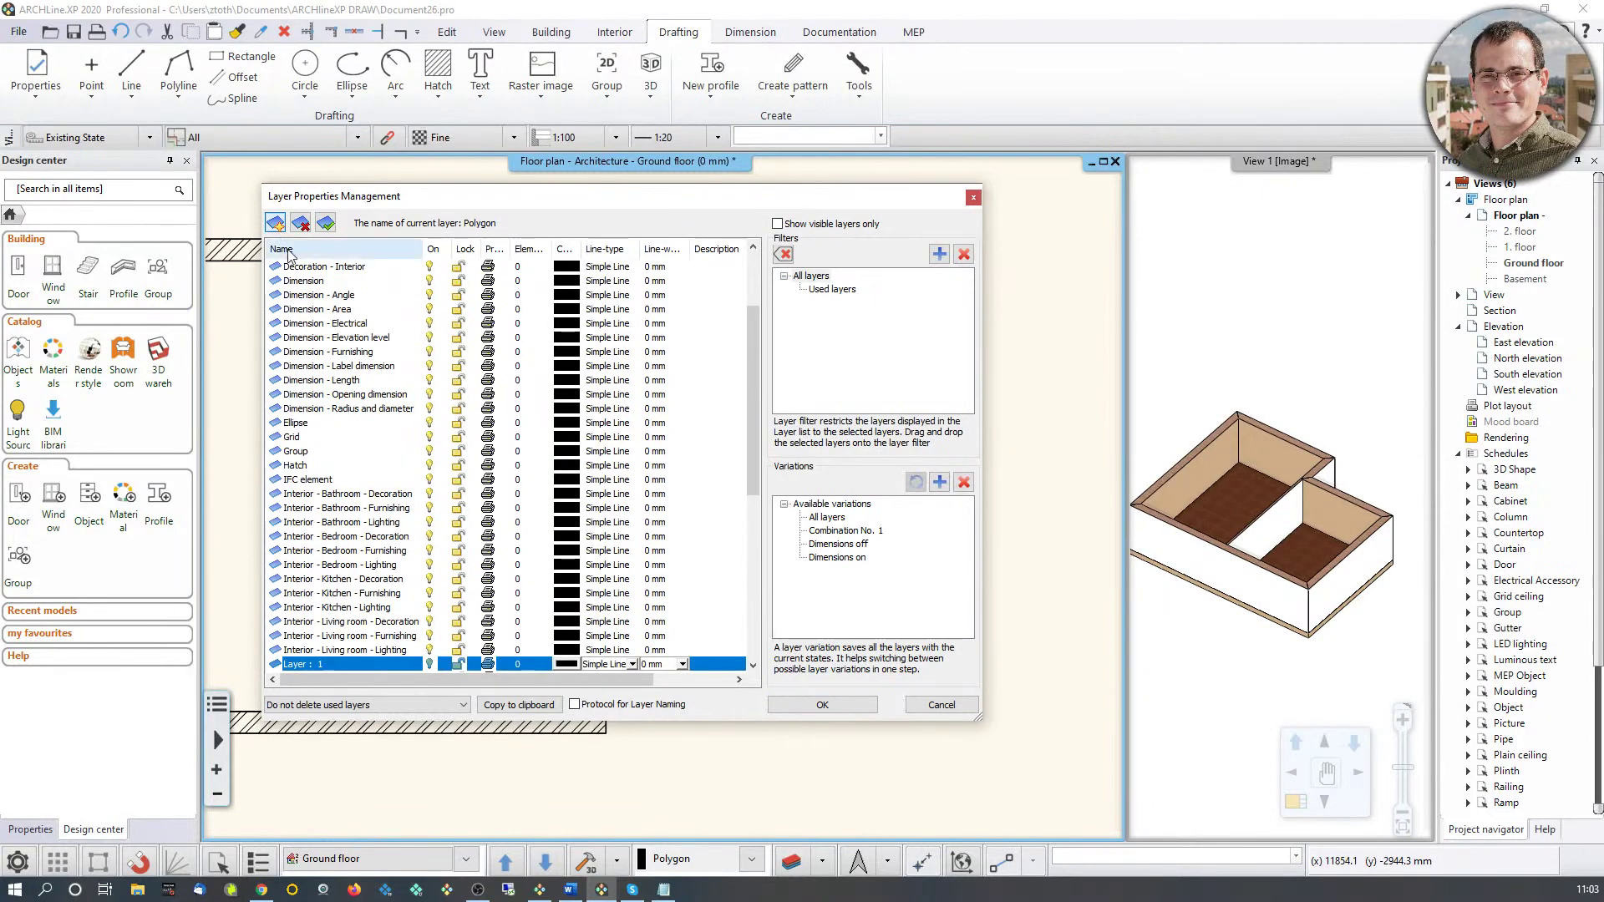
{"action": "left_click", "coordinate": [365, 663]}
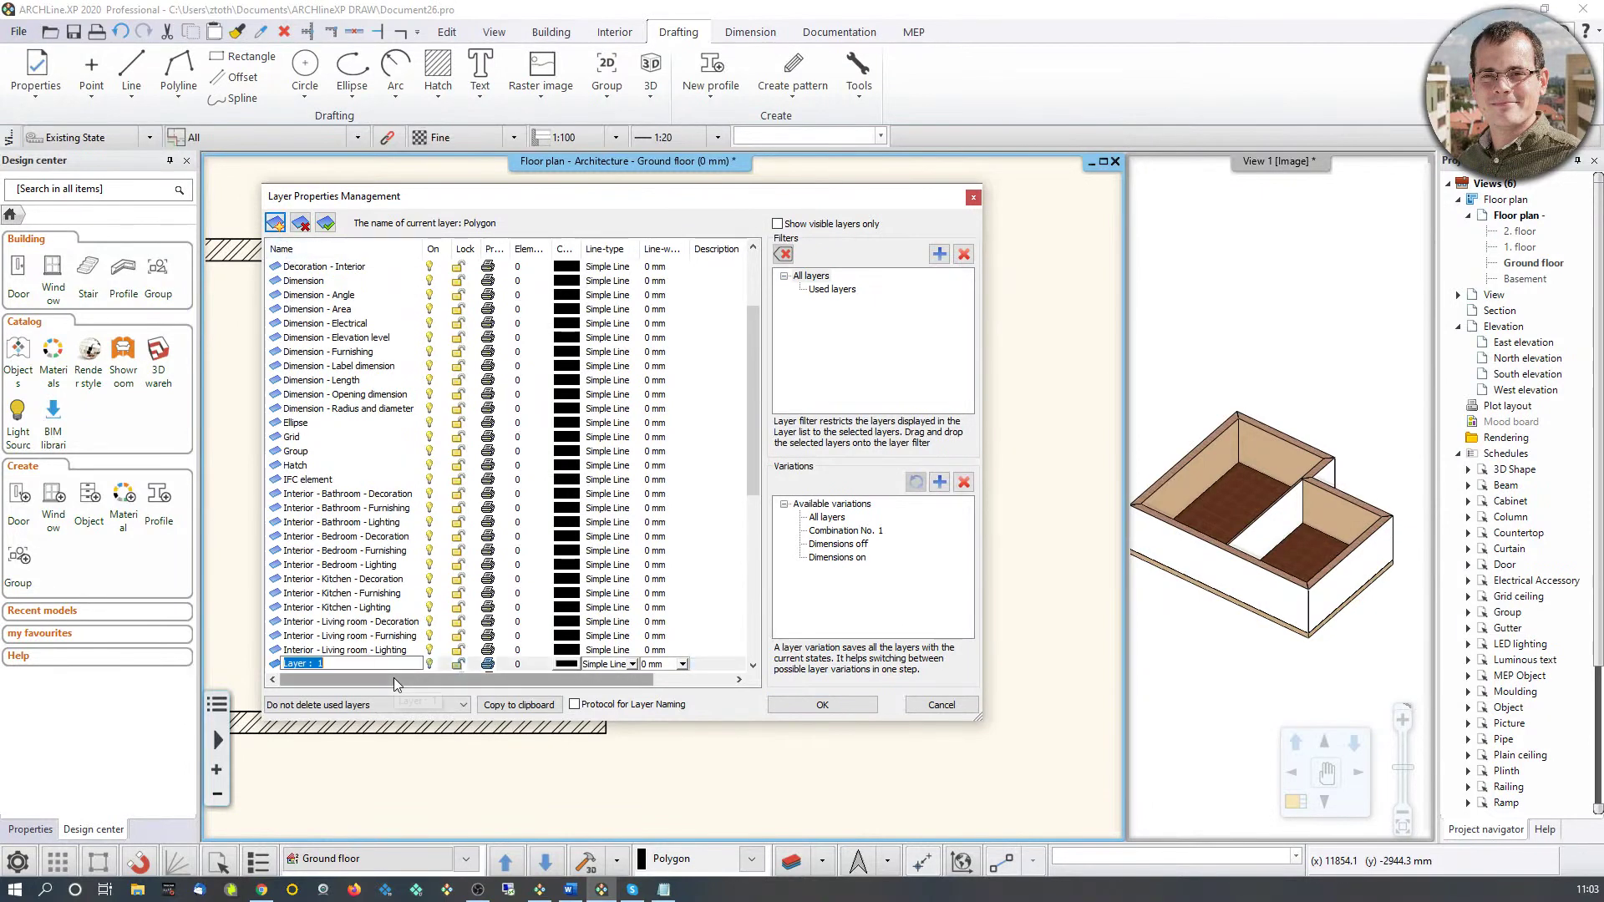
{"action": "type", "text": "Custom_layer"}
{"action": "key", "text": "Return"}
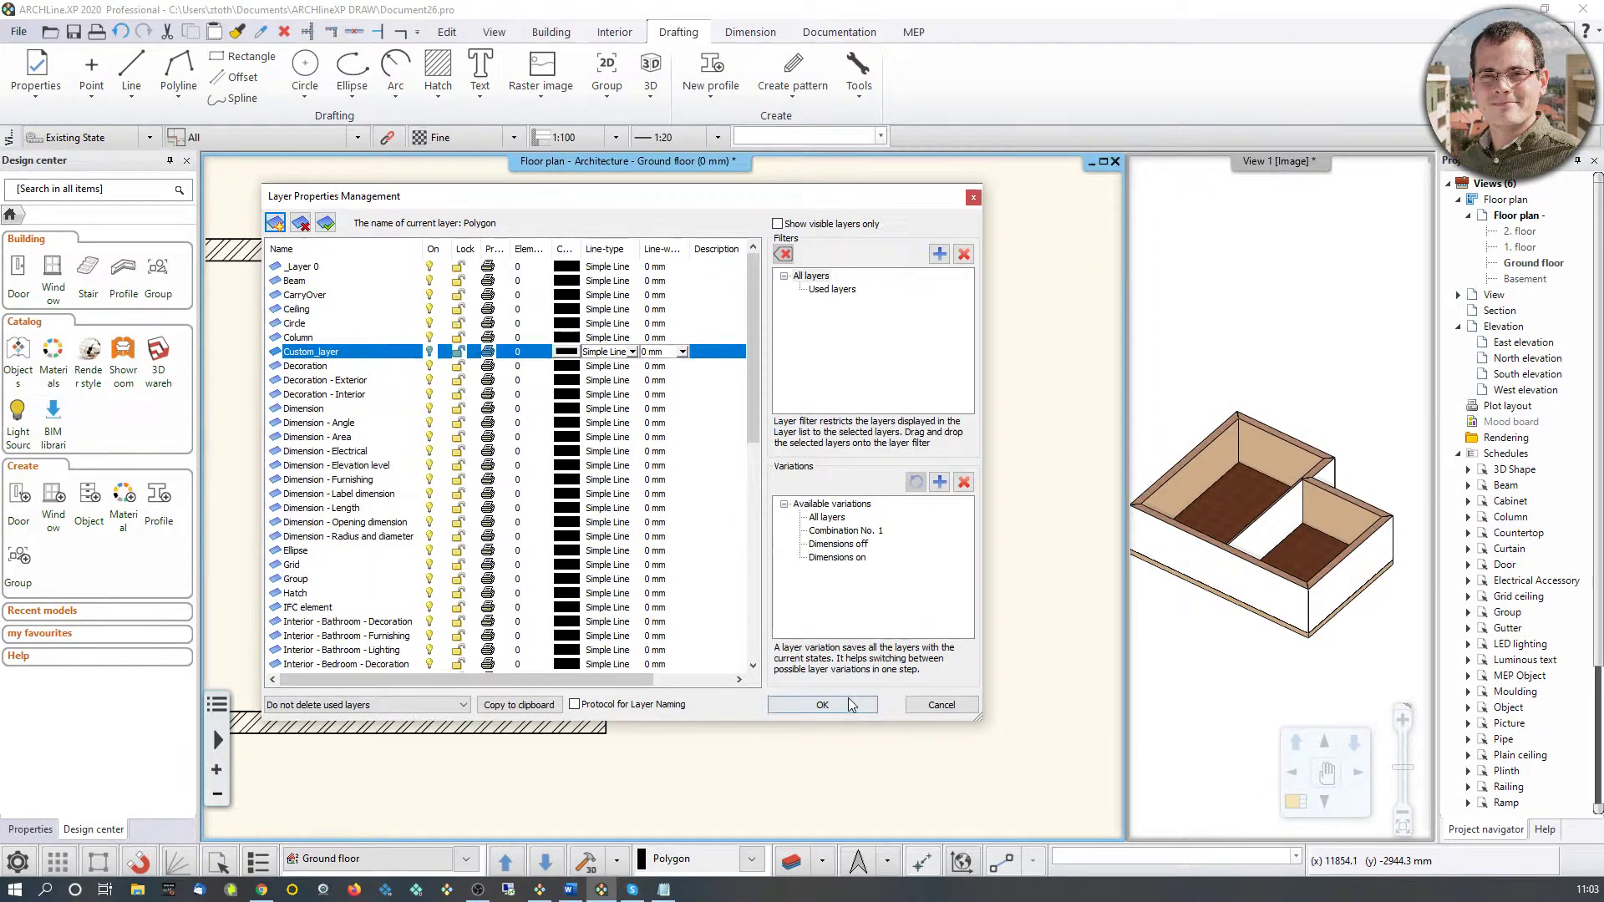
{"action": "left_click", "coordinate": [784, 704]}
Step: Assign the small square east of the building to the Custom_layer layer
{"action": "left_click", "coordinate": [723, 399]}
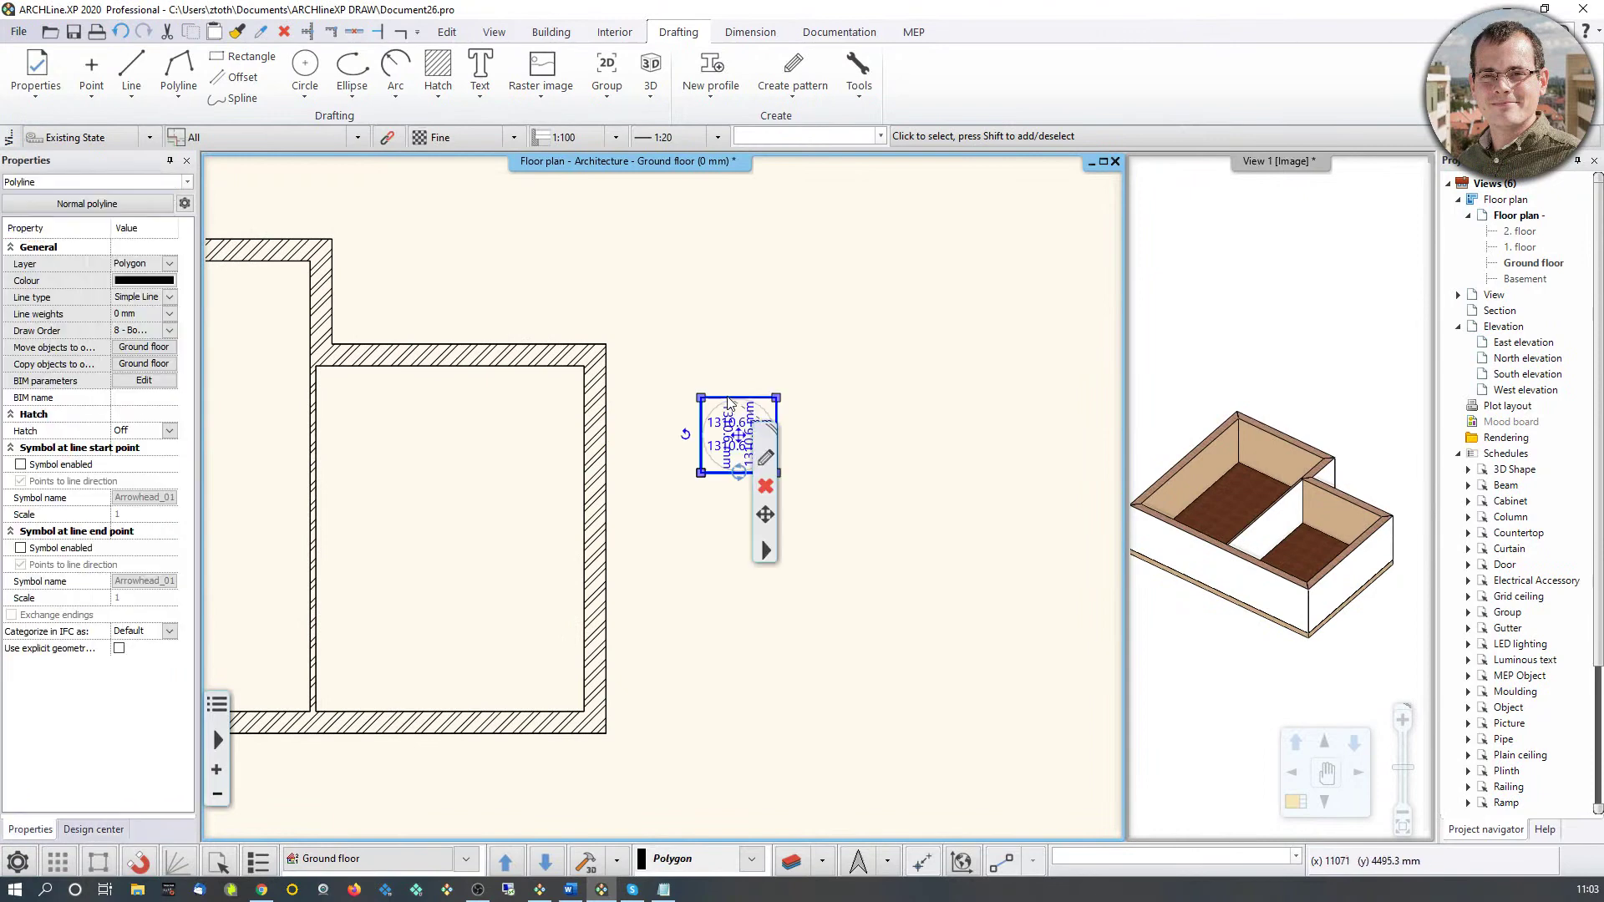
{"action": "scroll", "coordinate": [715, 366], "scroll_direction": "up", "scroll_amount": 1}
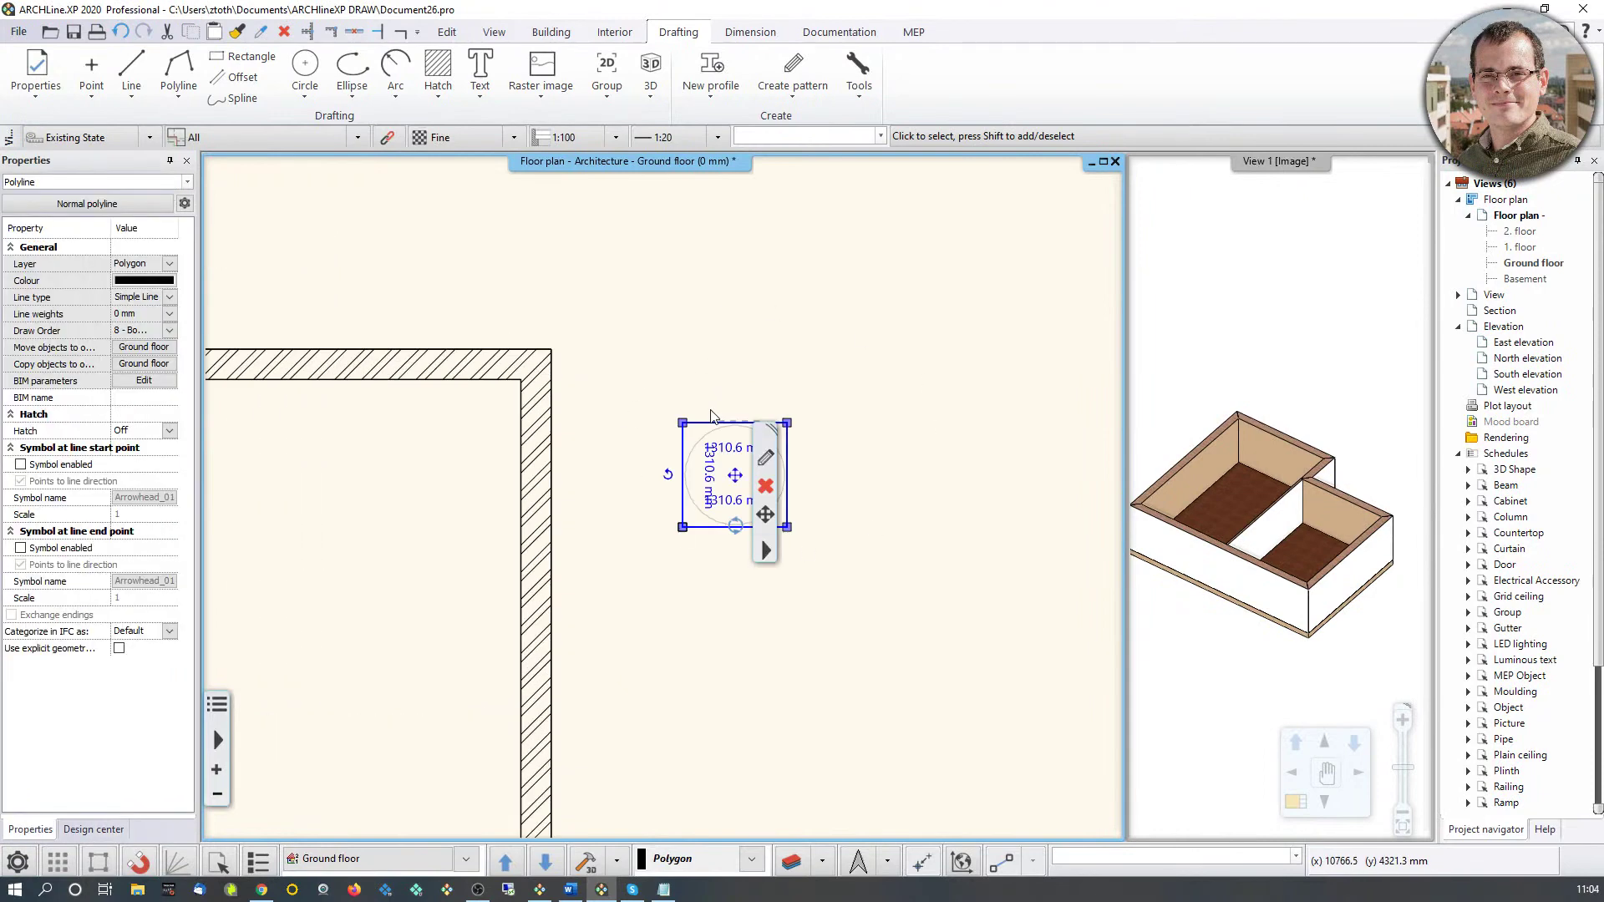
{"action": "left_click", "coordinate": [169, 264]}
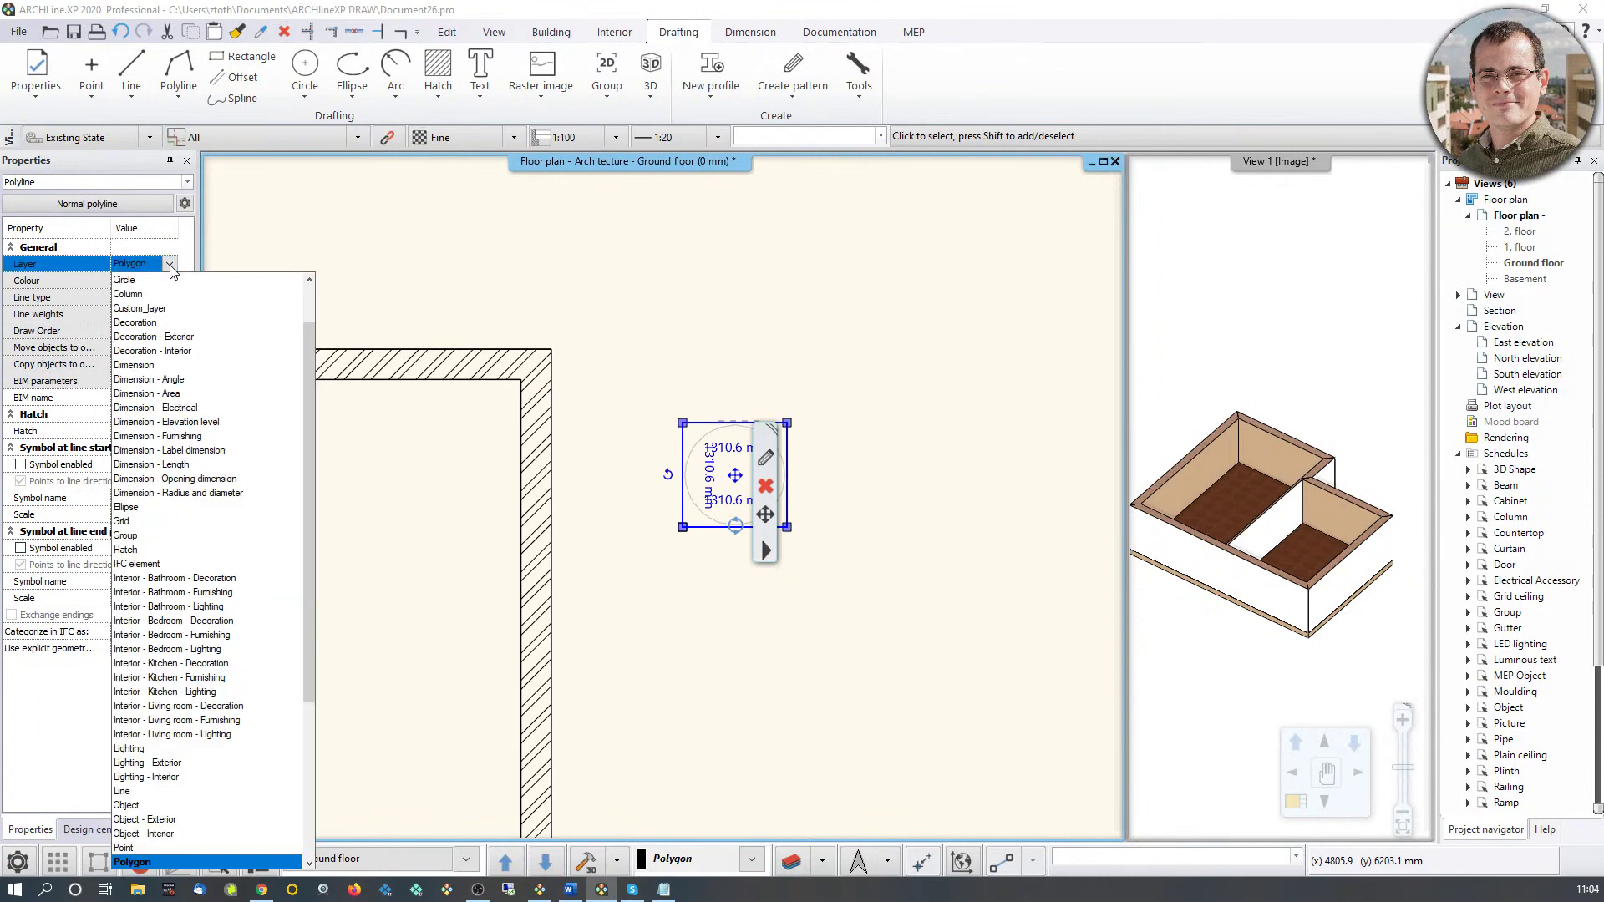
{"action": "left_click", "coordinate": [164, 309]}
{"action": "left_click", "coordinate": [709, 351]}
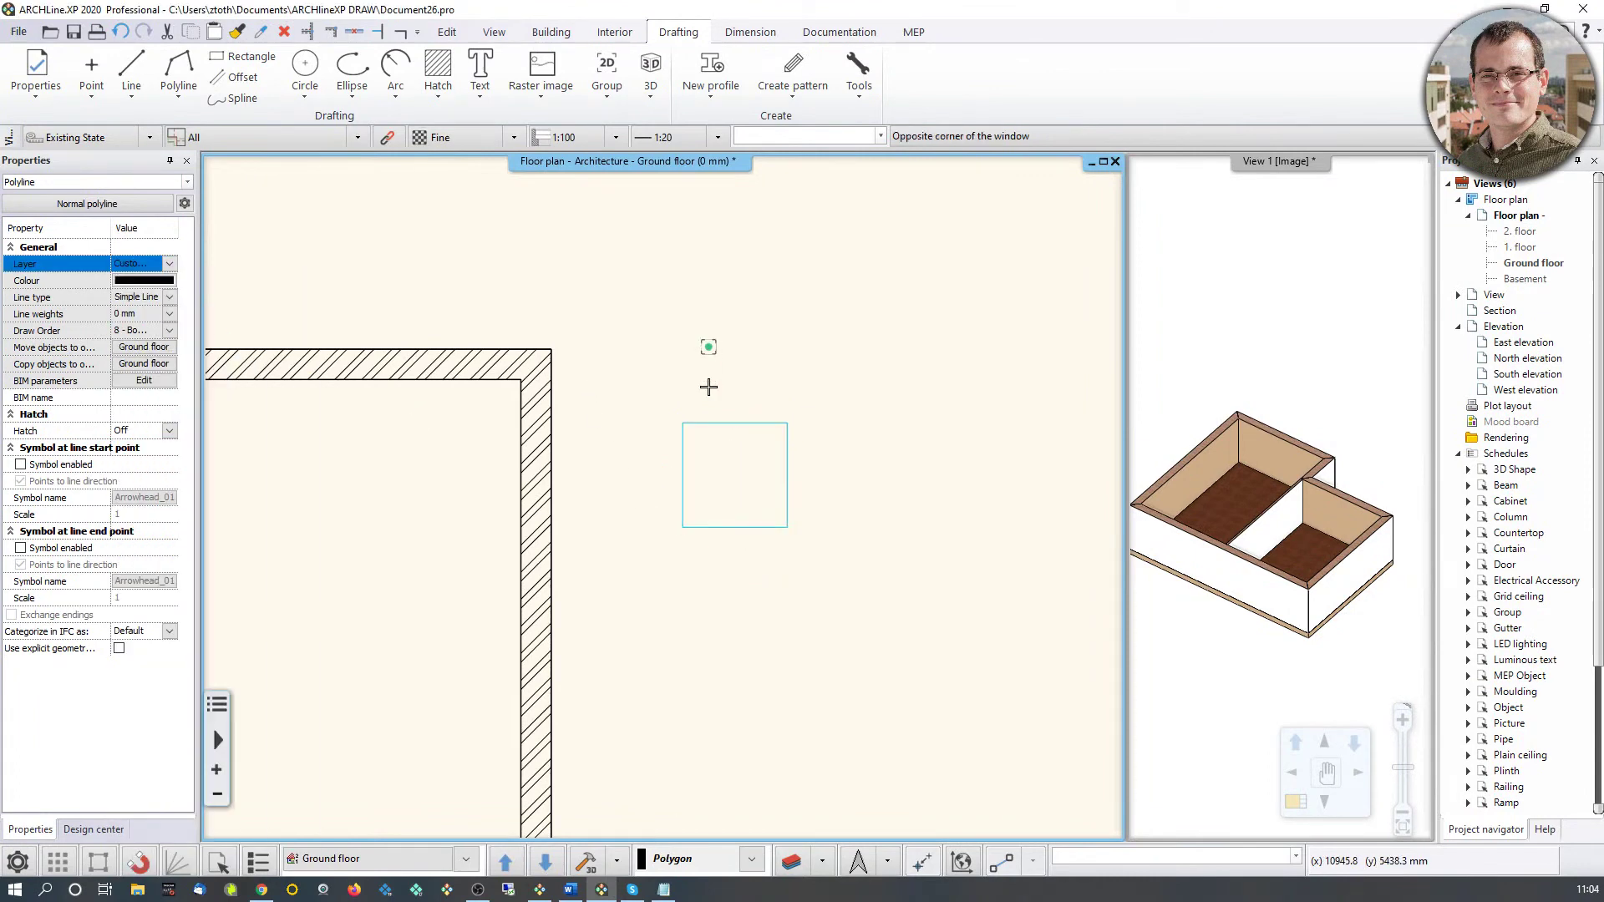
Step: Review which elements belong to each used layer with Layer Walk, then close it without applying changes
{"action": "scroll", "coordinate": [711, 420], "scroll_direction": "down", "scroll_amount": 2}
{"action": "middle_click_drag", "start_coordinate": [556, 456], "coordinate": [682, 438]}
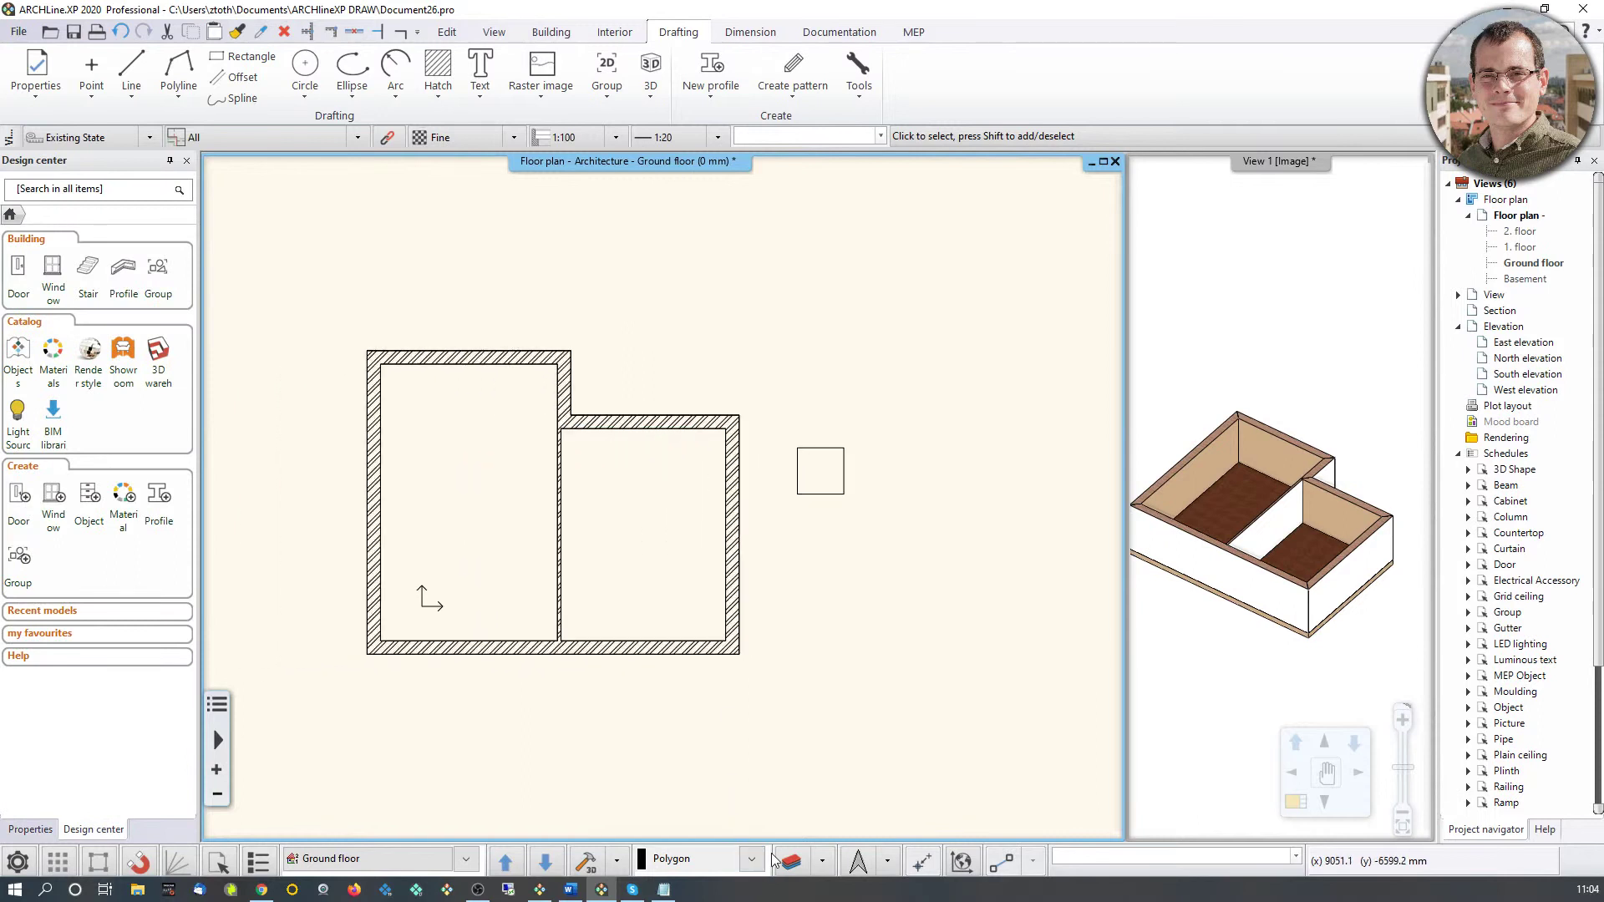
{"action": "left_click", "coordinate": [823, 865]}
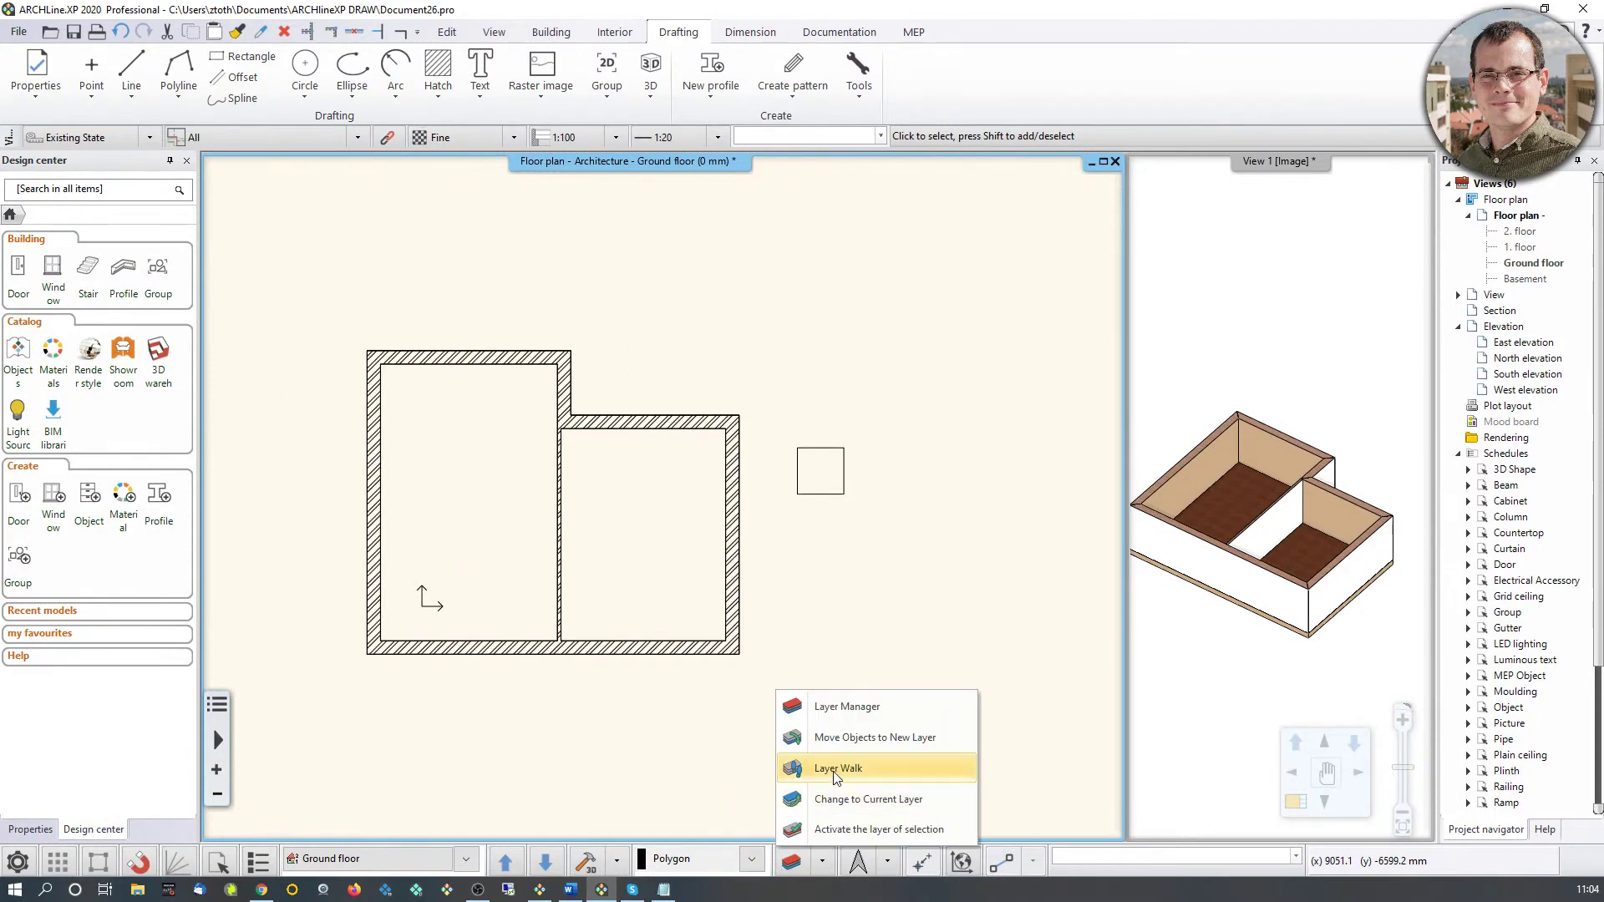
{"action": "left_click", "coordinate": [837, 773]}
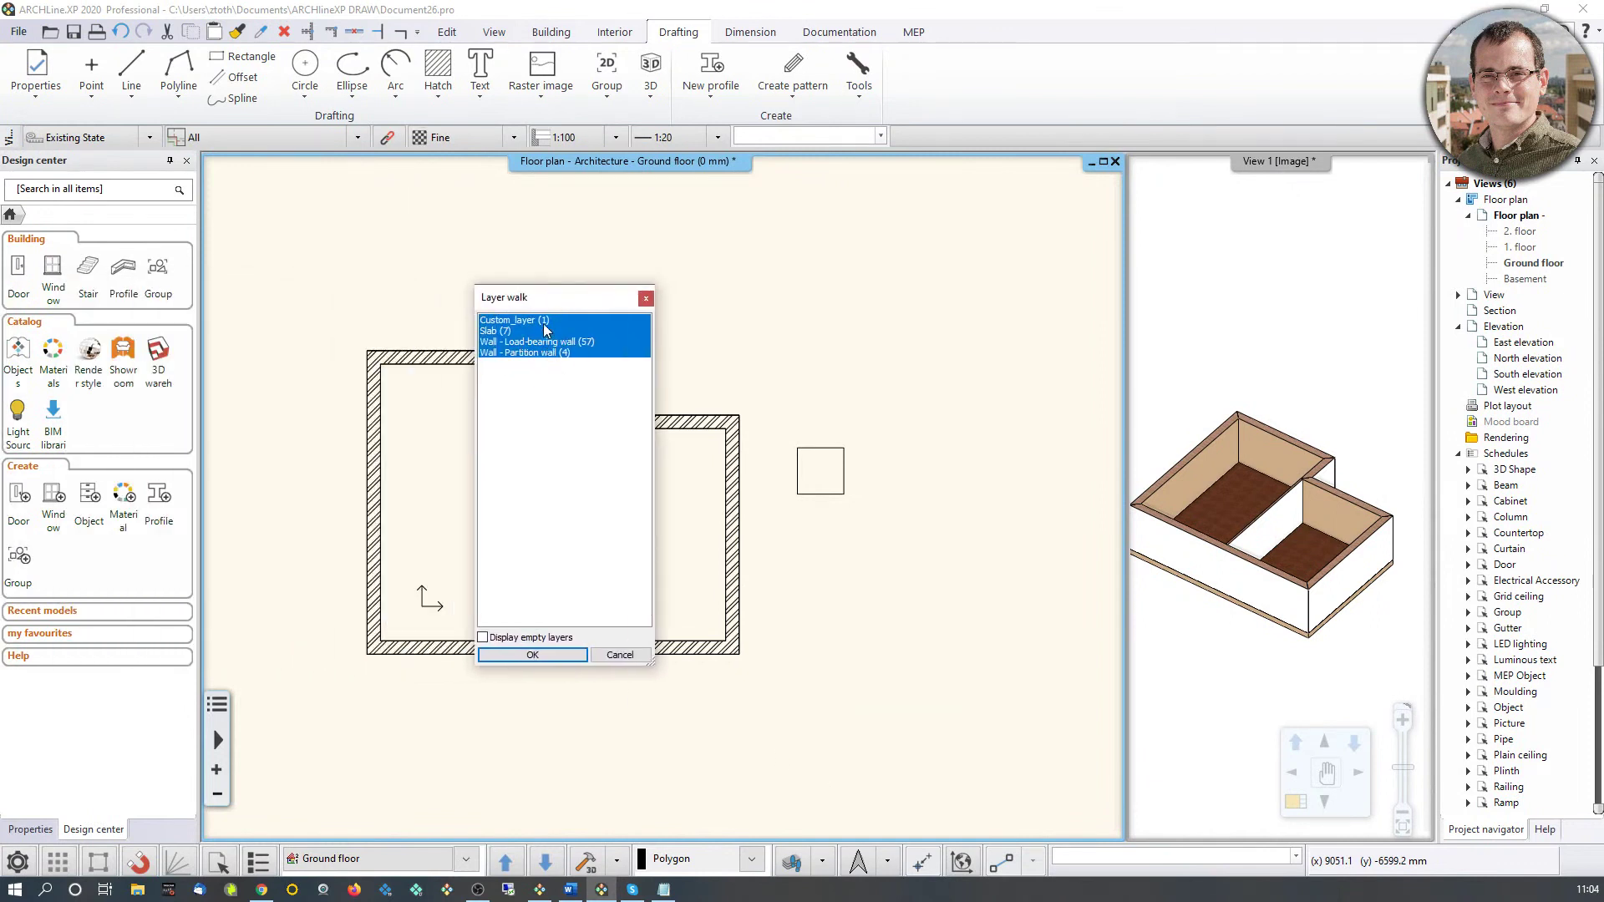
{"action": "left_click", "coordinate": [543, 321]}
{"action": "left_click", "coordinate": [543, 321]}
{"action": "left_click", "coordinate": [543, 321]}
{"action": "left_click", "coordinate": [543, 323]}
{"action": "left_click", "coordinate": [645, 299]}
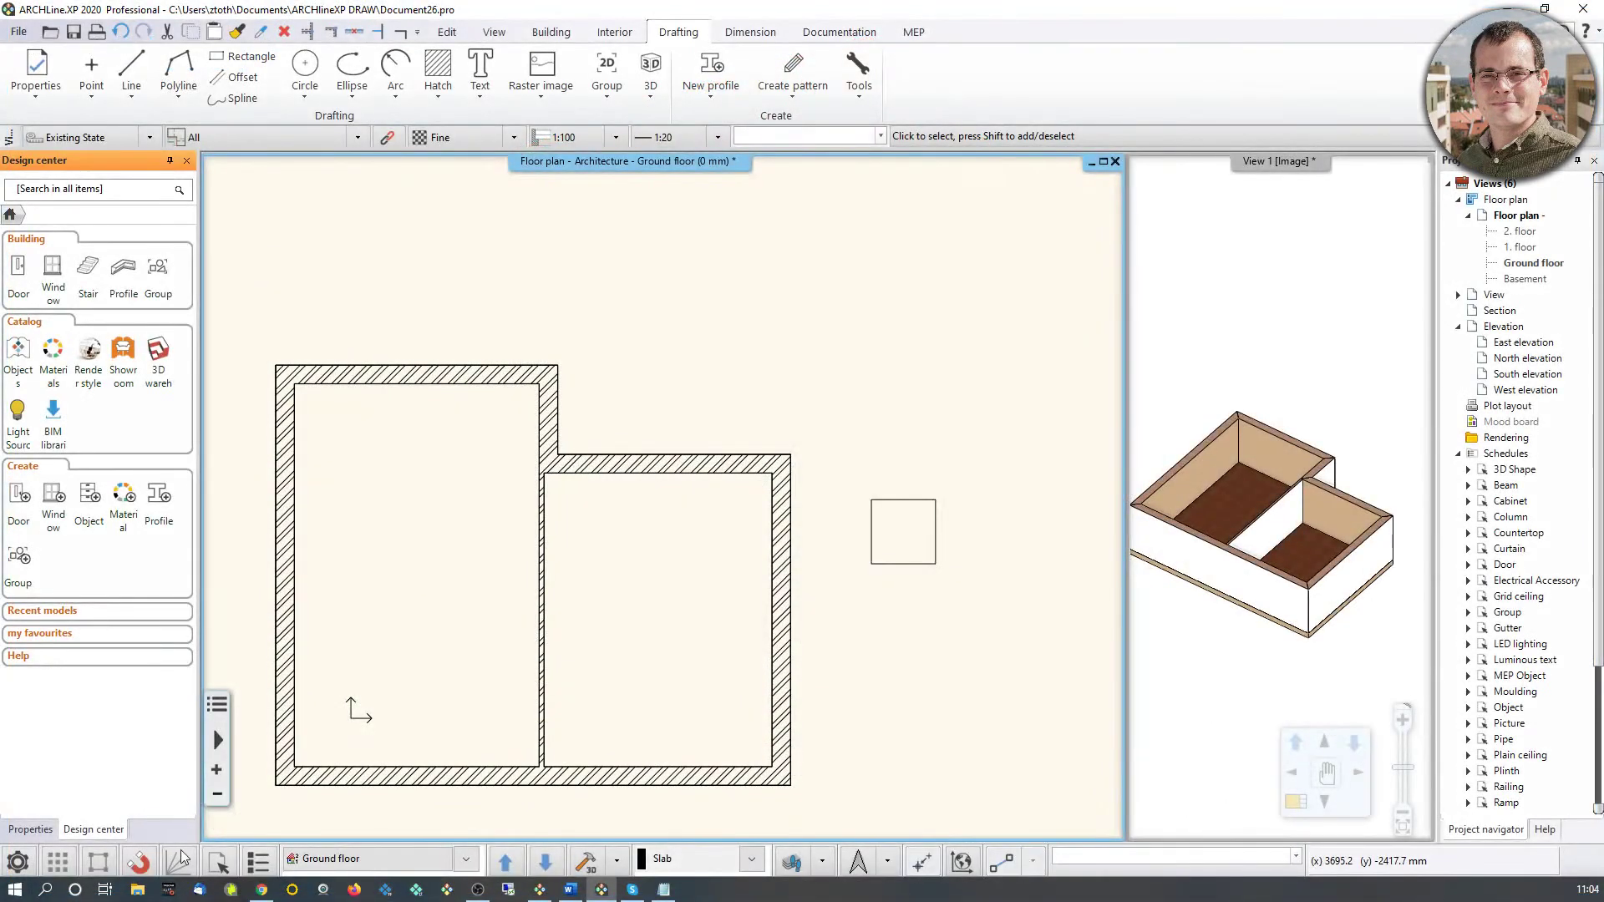
Step: Switch to the elata_nova_2nd_lesson_start project and activate its first-floor plan for editing
{"action": "left_click", "coordinate": [539, 888]}
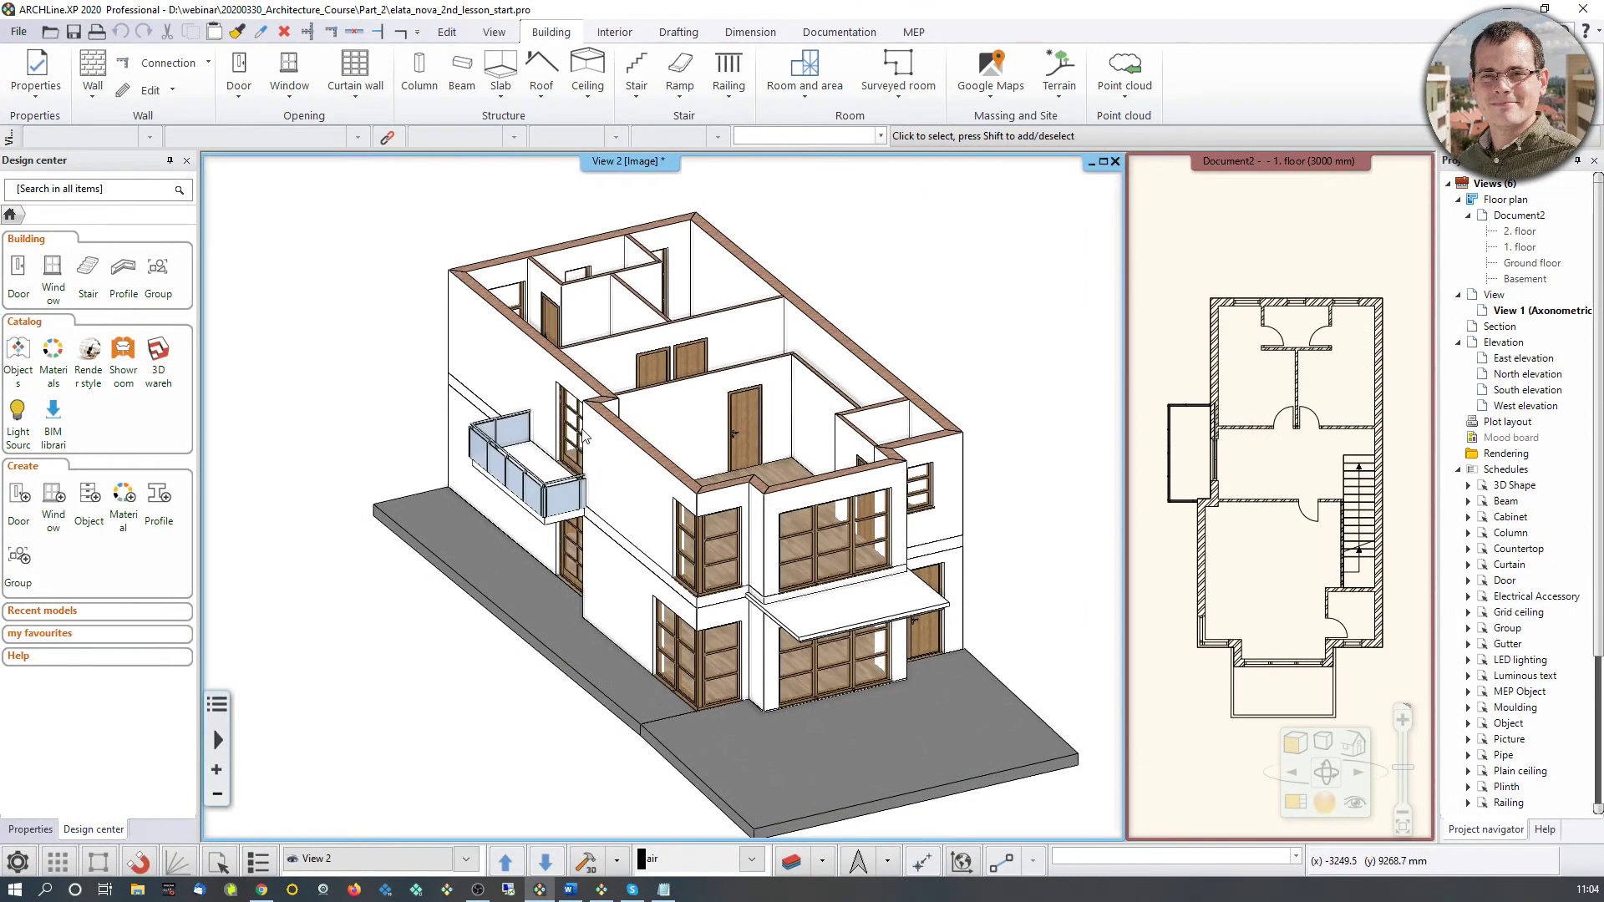
{"action": "middle_click_drag", "start_coordinate": [582, 433], "coordinate": [834, 242]}
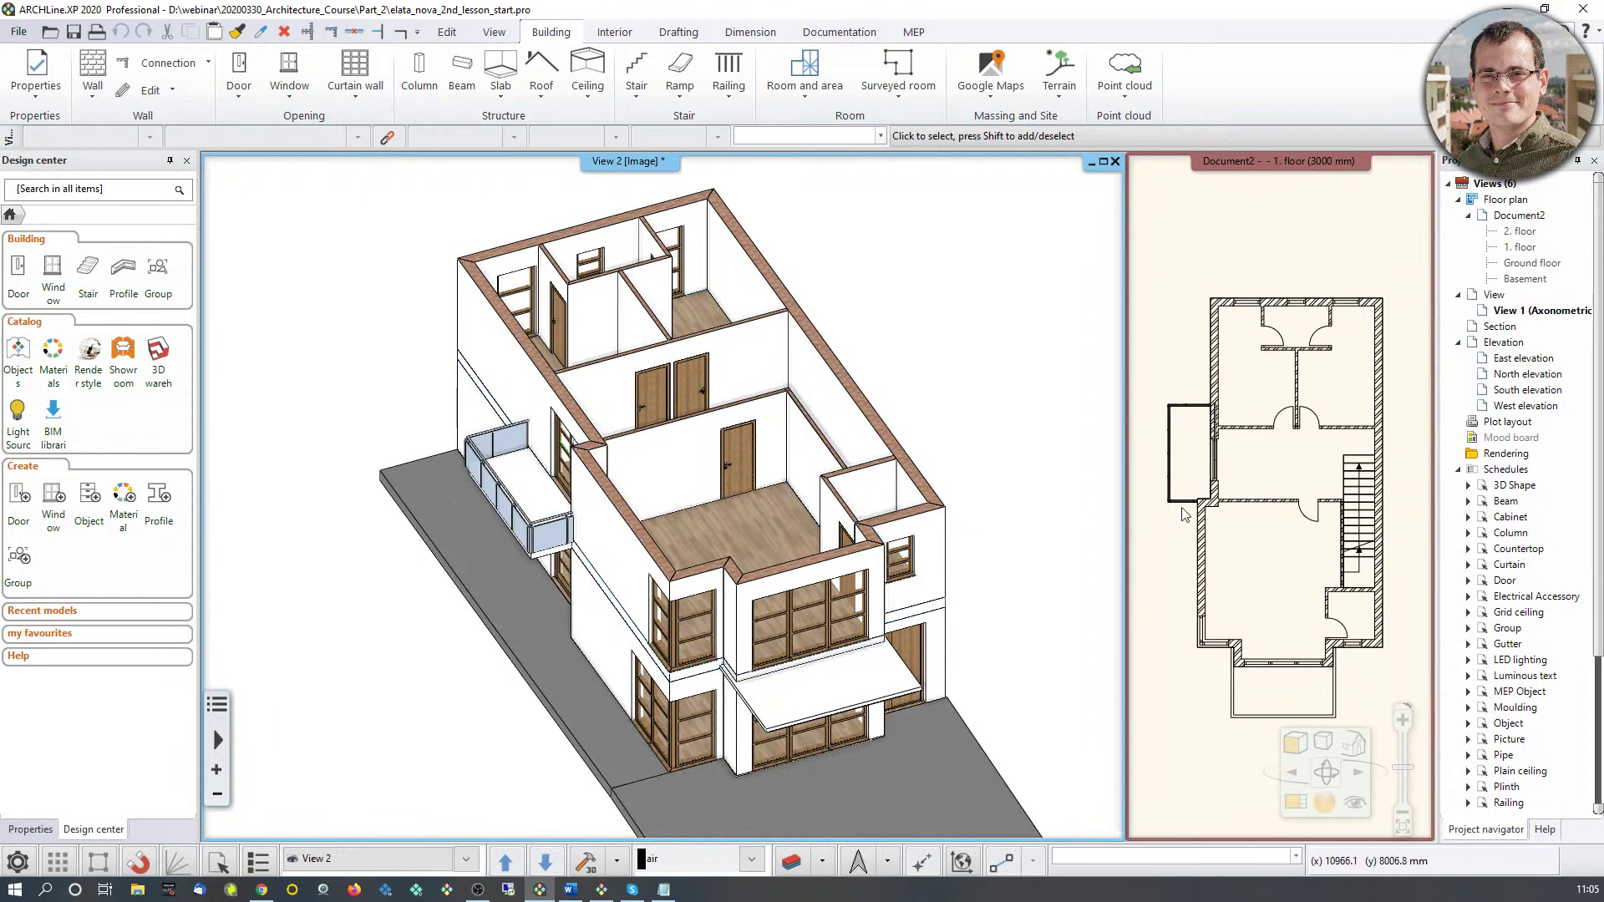
{"action": "left_click", "coordinate": [1138, 719]}
{"action": "scroll", "coordinate": [1233, 452], "scroll_direction": "up", "scroll_amount": 4}
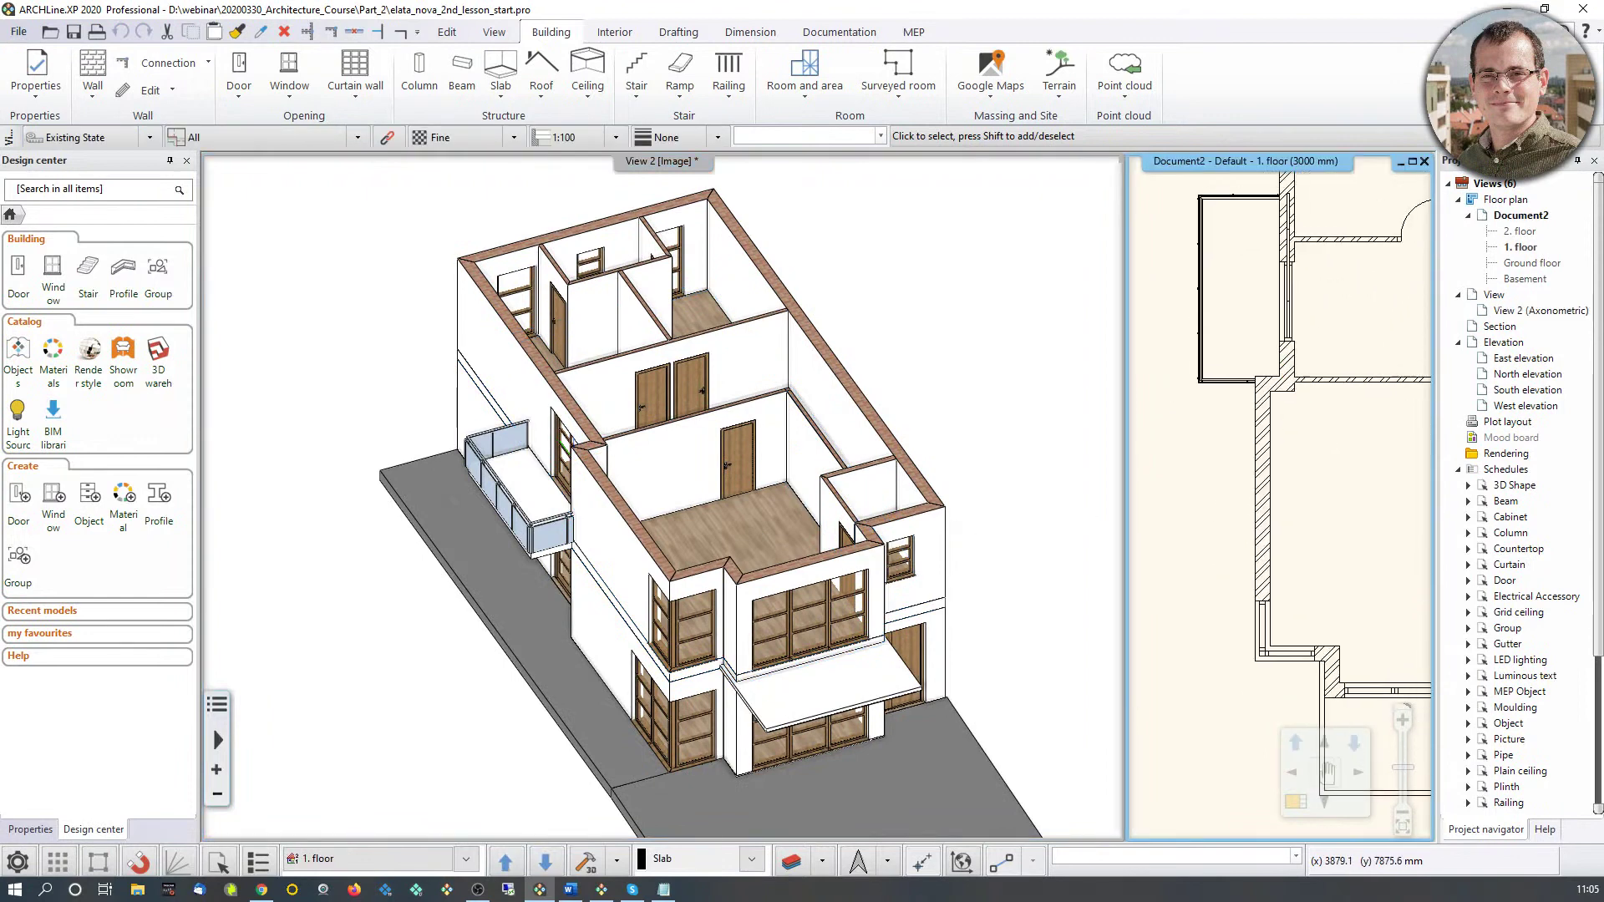
Step: Copy the first-floor slab, which overlaps the west wall in the plan, to the 2. floor
{"action": "left_click", "coordinate": [1224, 506]}
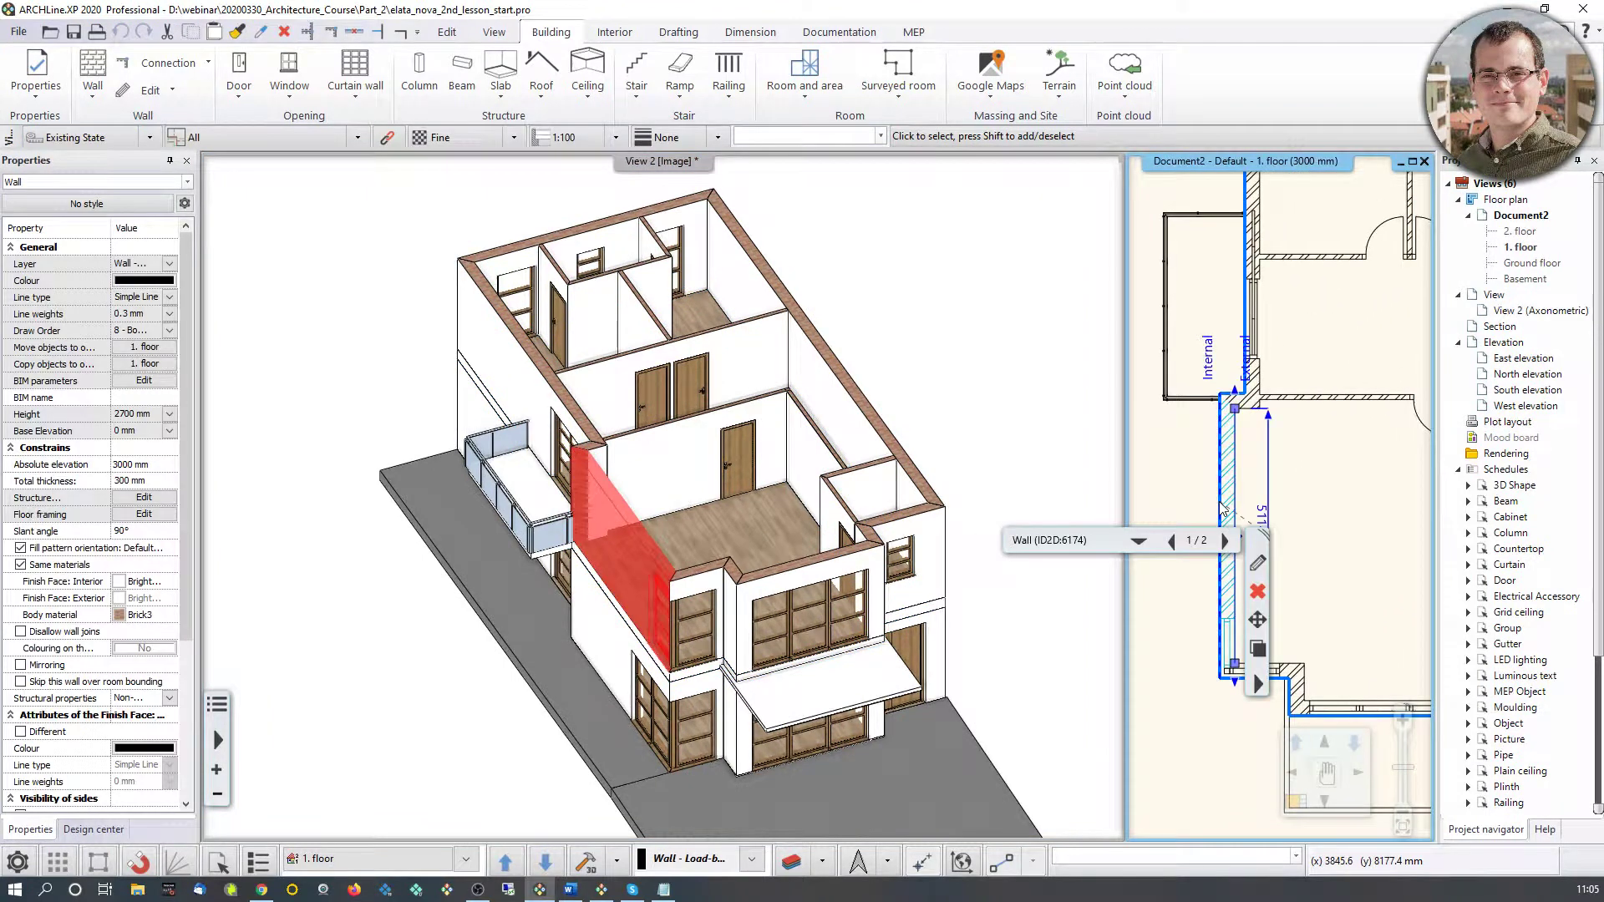
{"action": "scroll", "coordinate": [1211, 505], "scroll_direction": "down", "scroll_amount": 2}
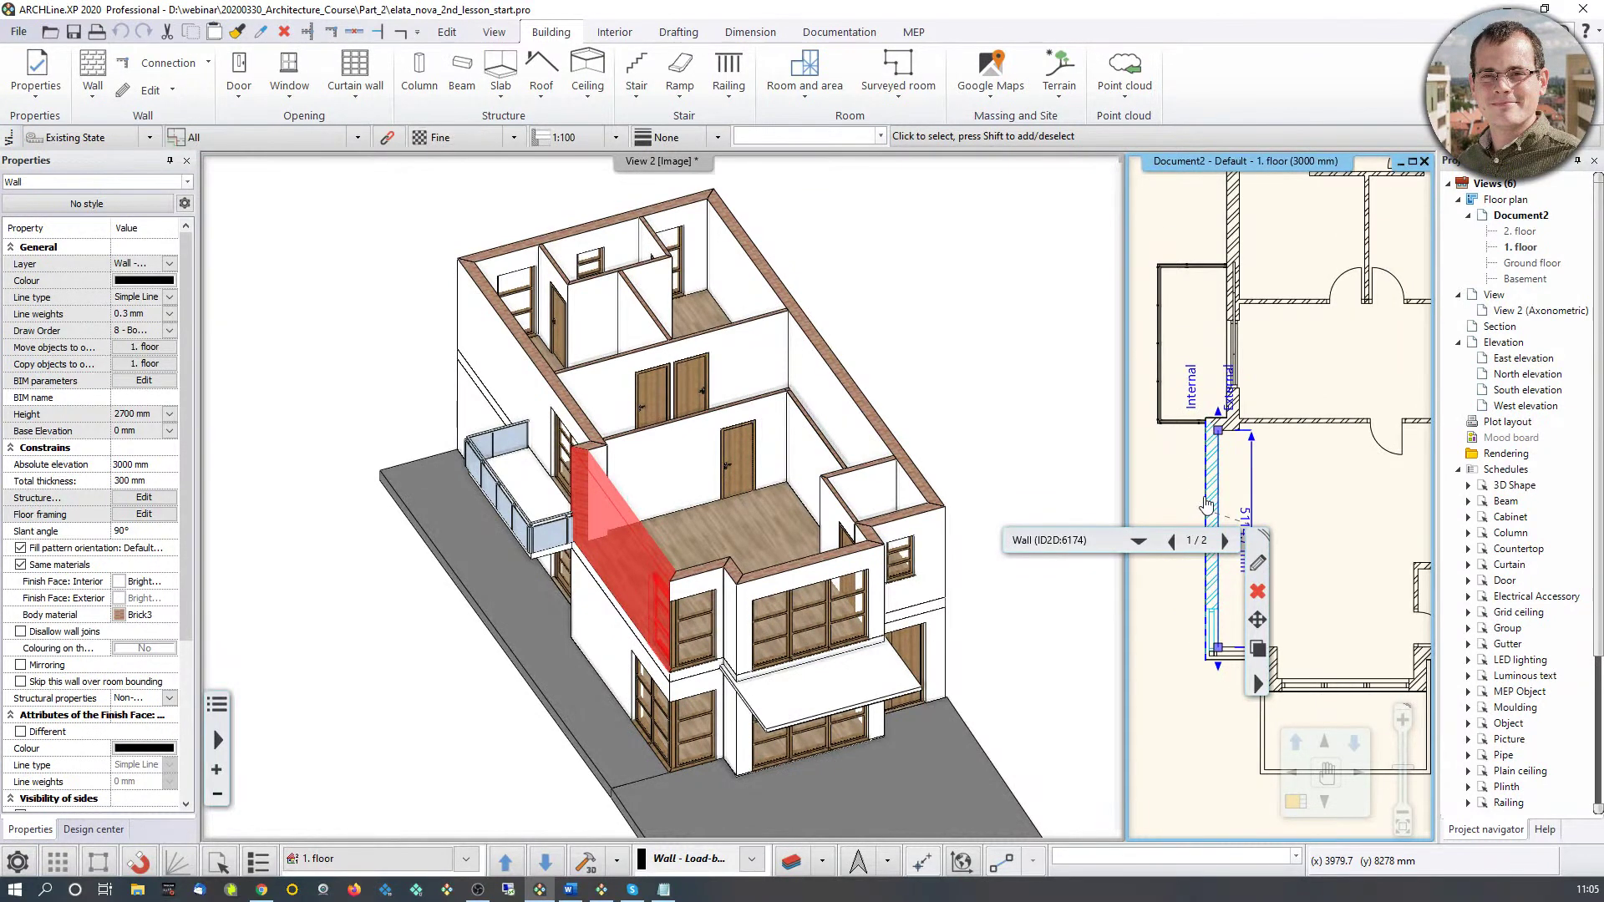
{"action": "left_click", "coordinate": [1224, 542]}
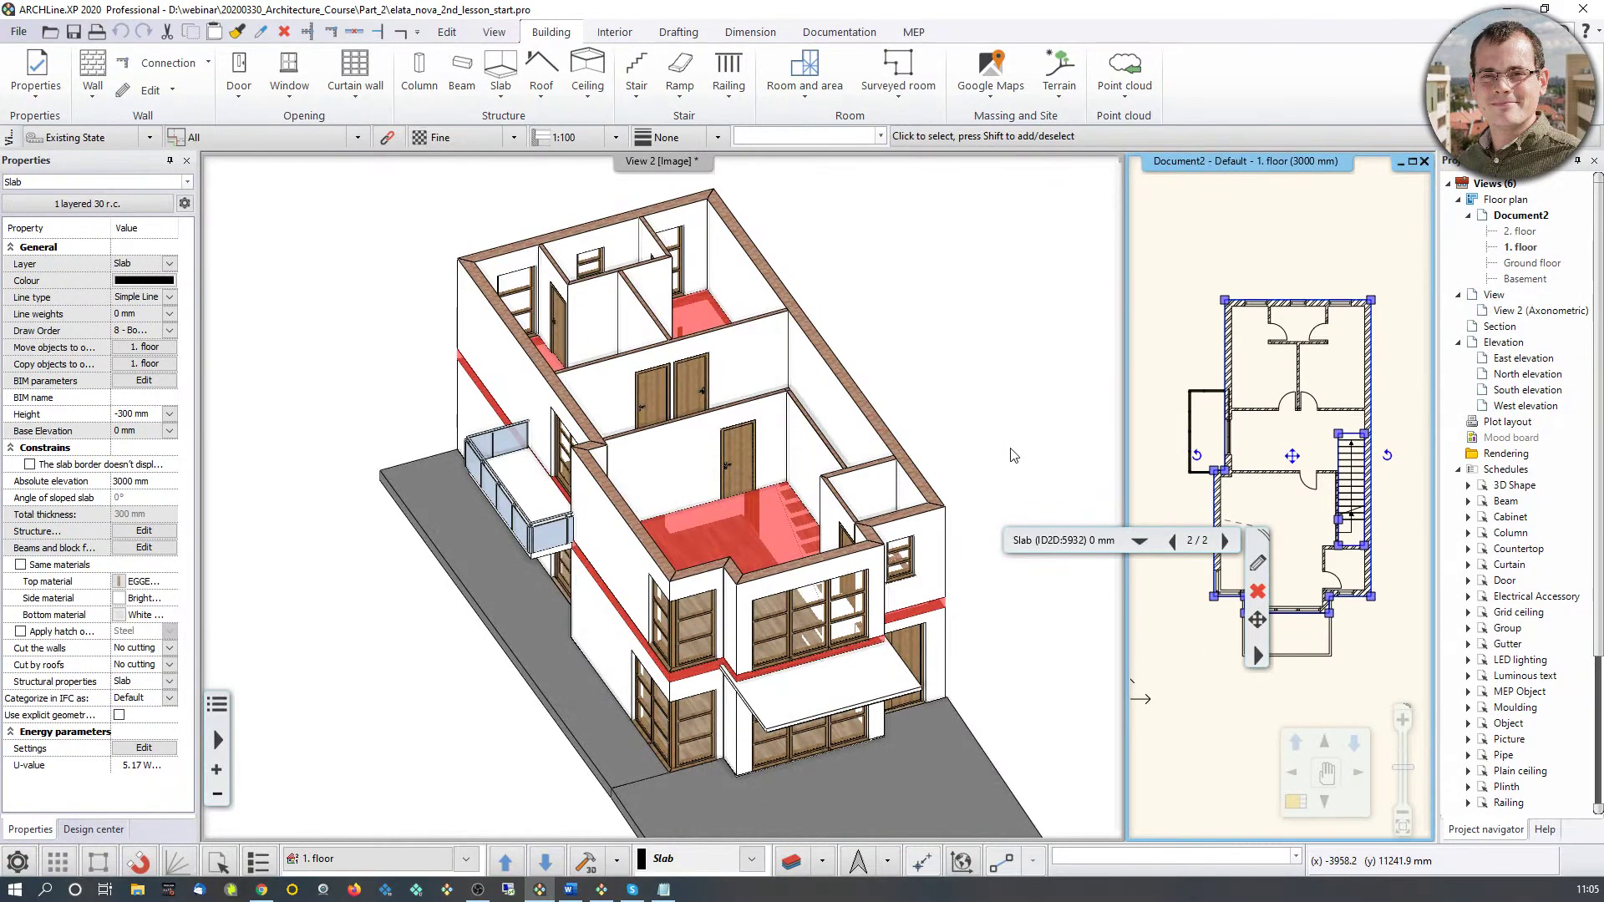
{"action": "left_click", "coordinate": [158, 365]}
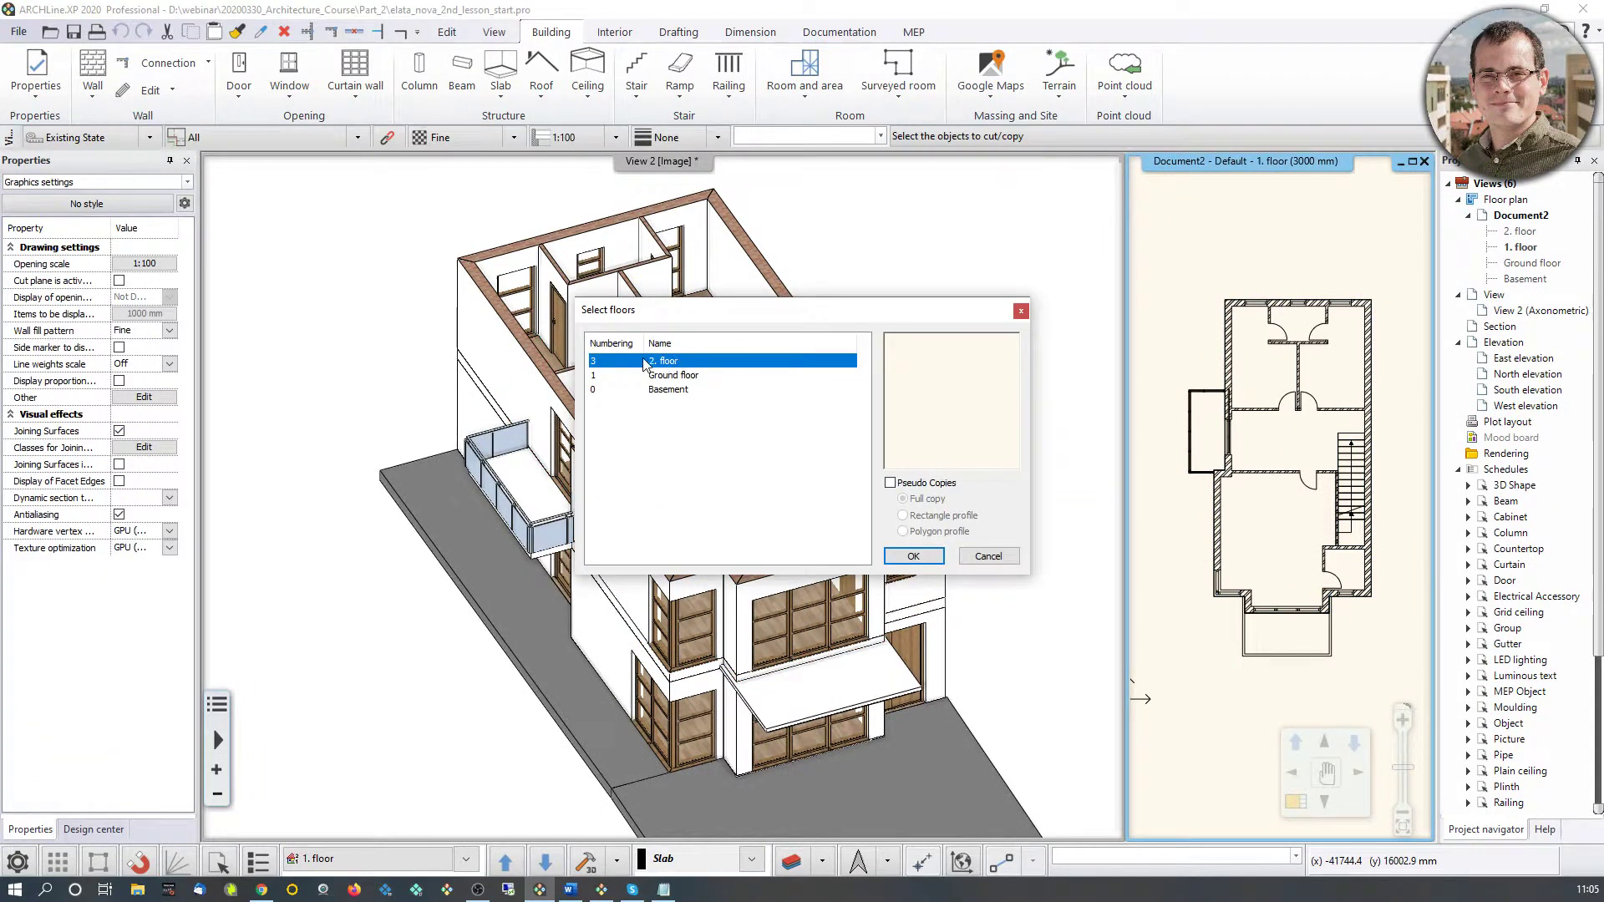
{"action": "mouse_move", "coordinate": [653, 361]}
{"action": "left_mouse_down"}
{"action": "mouse_move", "coordinate": [645, 440]}
{"action": "mouse_move", "coordinate": [645, 373]}
{"action": "mouse_move", "coordinate": [678, 365]}
{"action": "left_mouse_up"}
{"action": "left_click", "coordinate": [901, 557]}
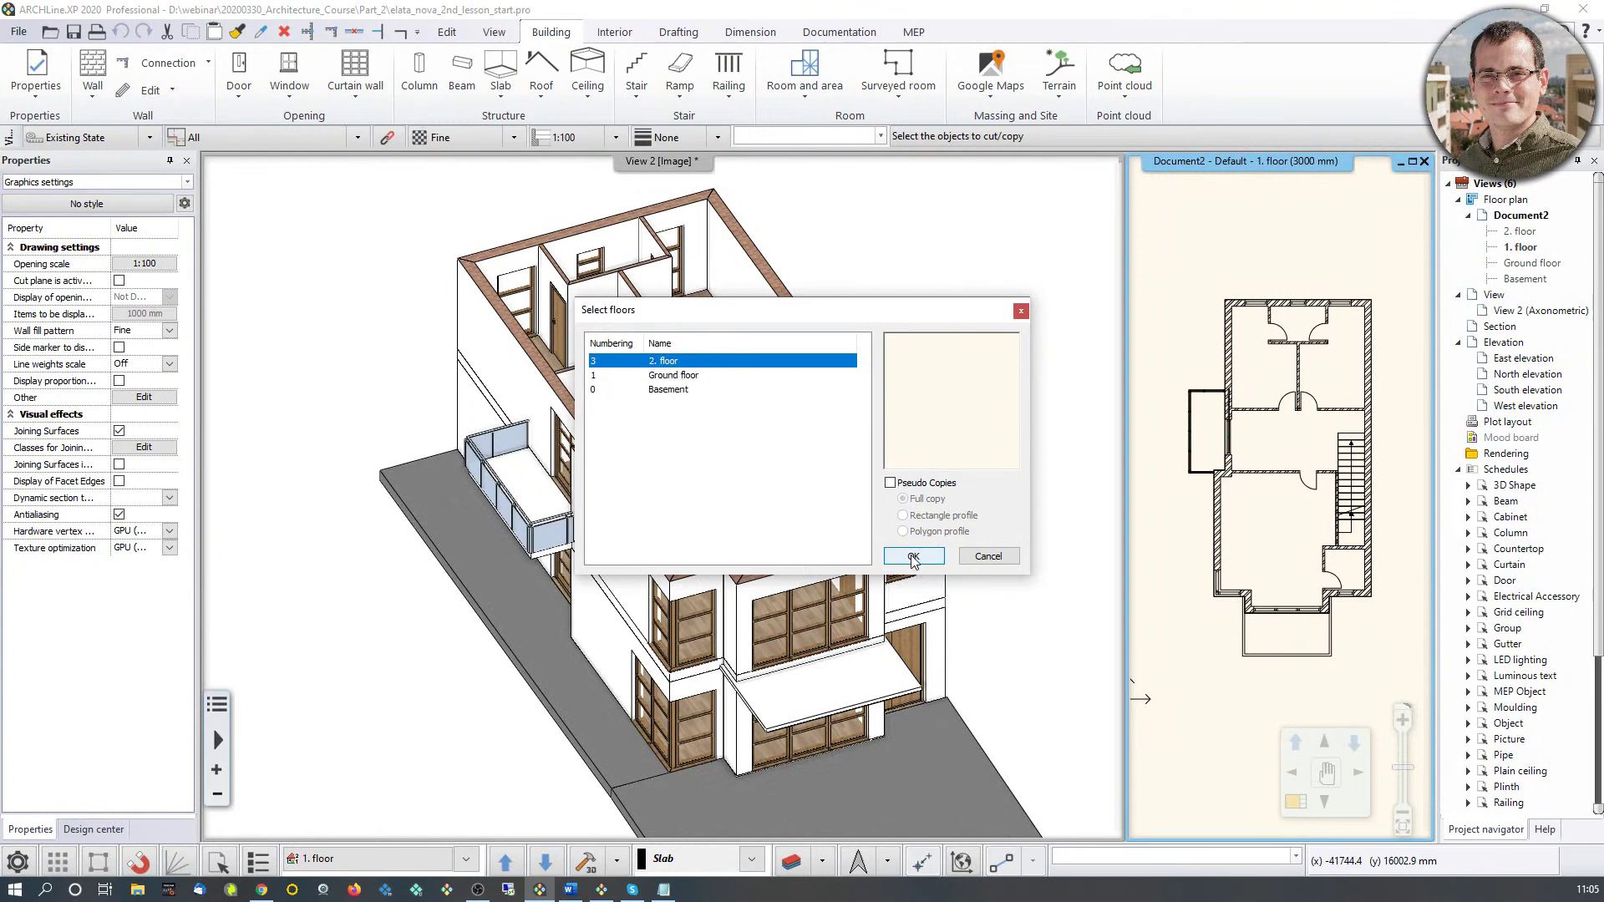
{"action": "middle_click_drag", "start_coordinate": [849, 512], "coordinate": [808, 519]}
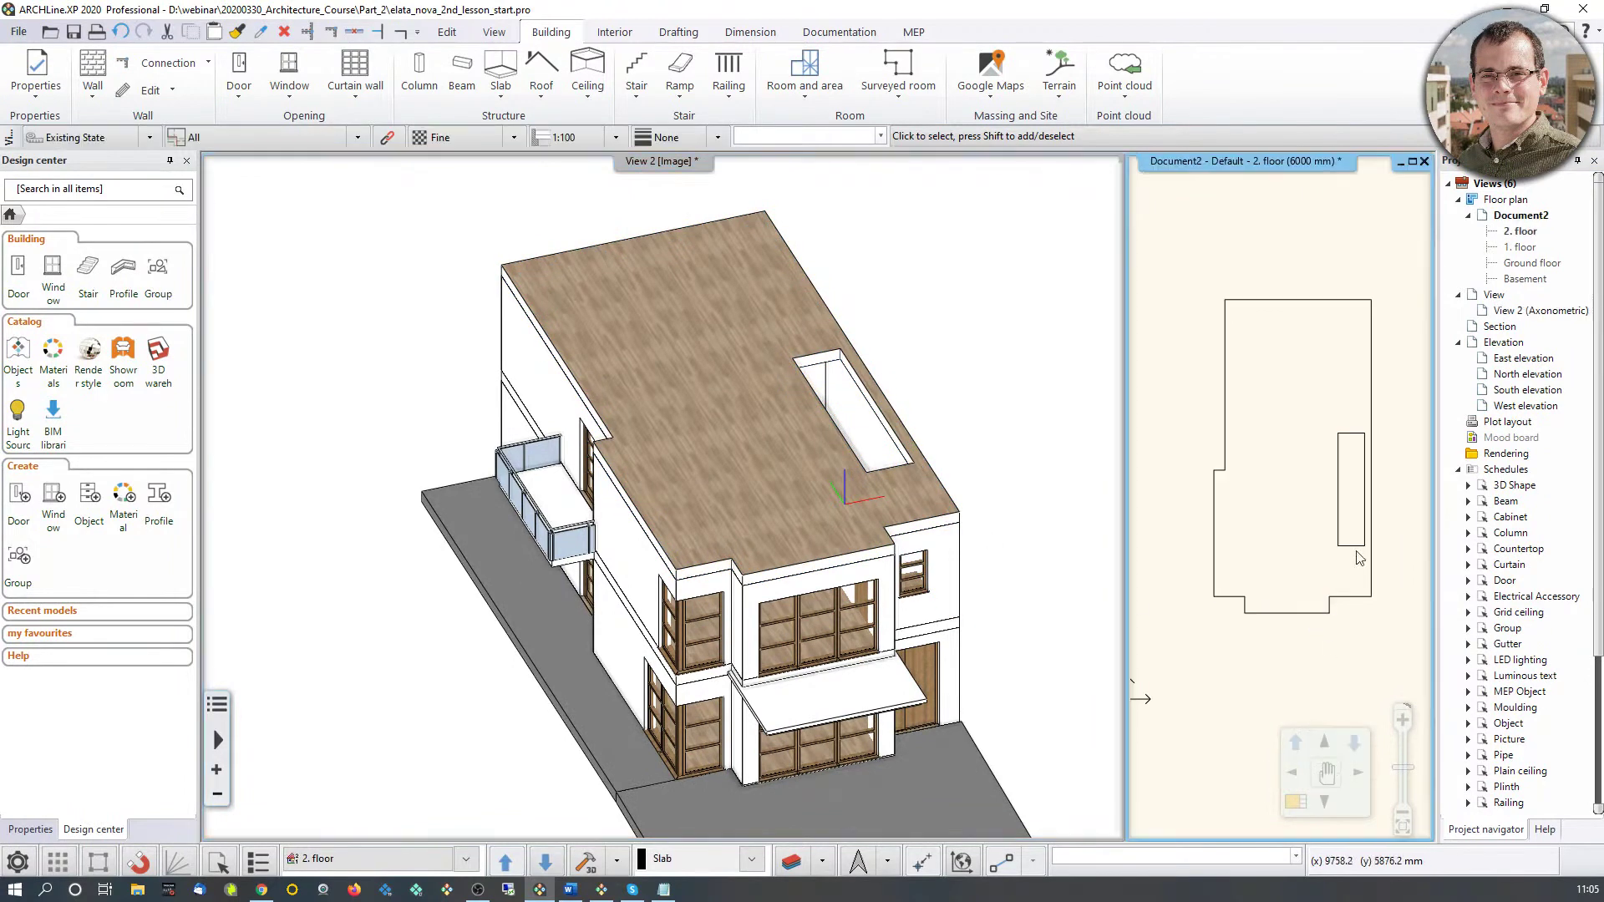
Step: Delete the stair opening from the copied slab on the 2. floor
{"action": "left_click", "coordinate": [1342, 597]}
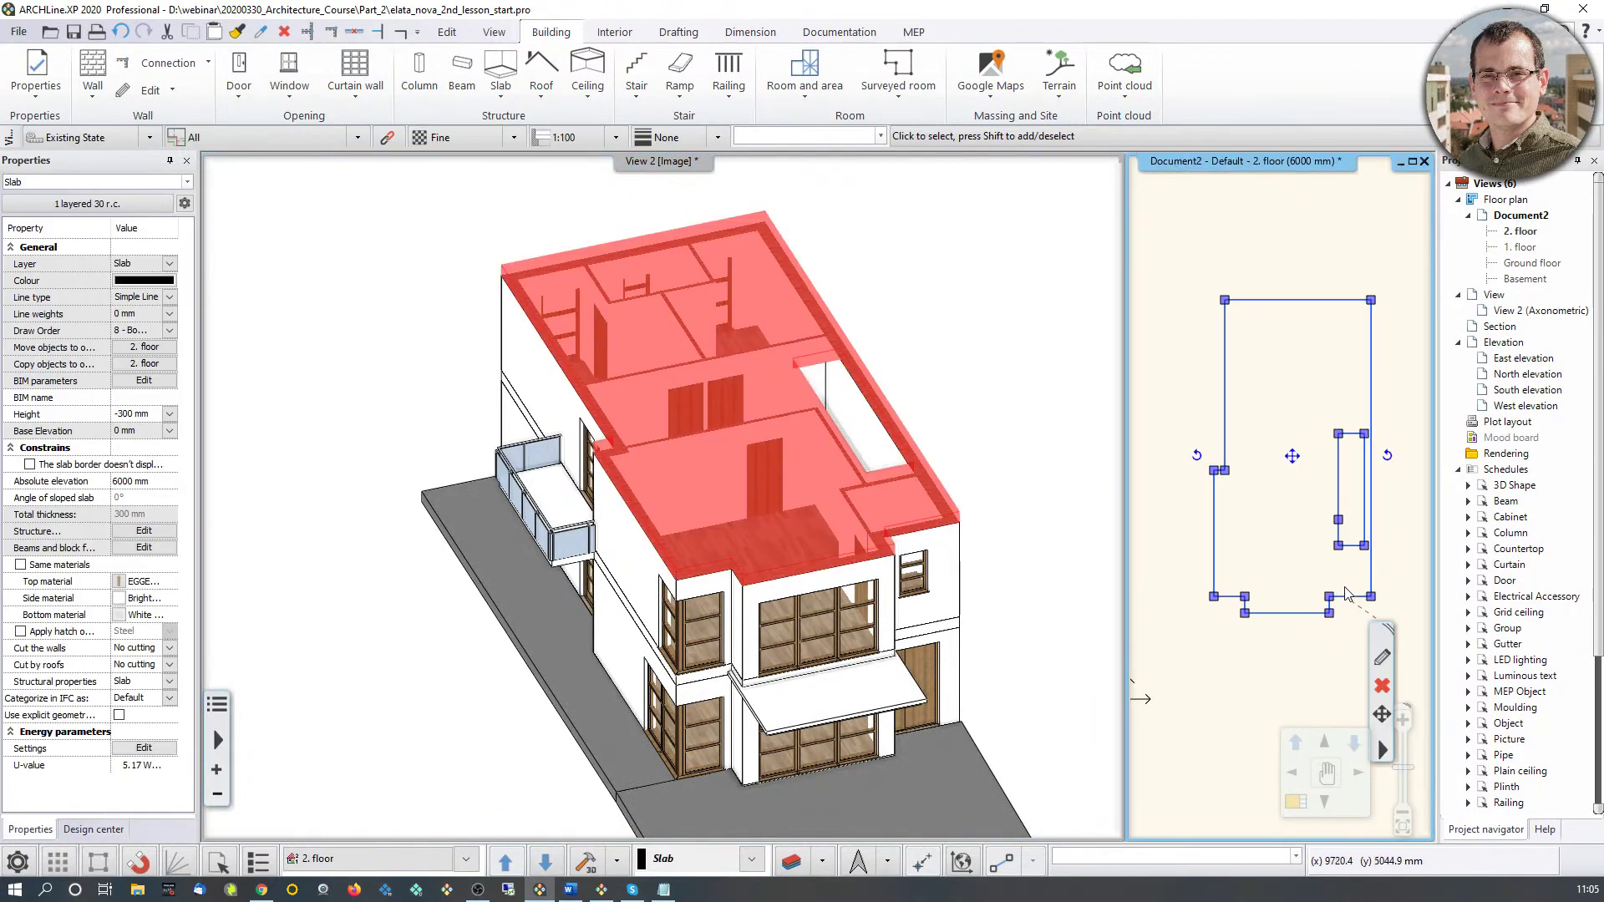
{"action": "left_click", "coordinate": [1383, 750]}
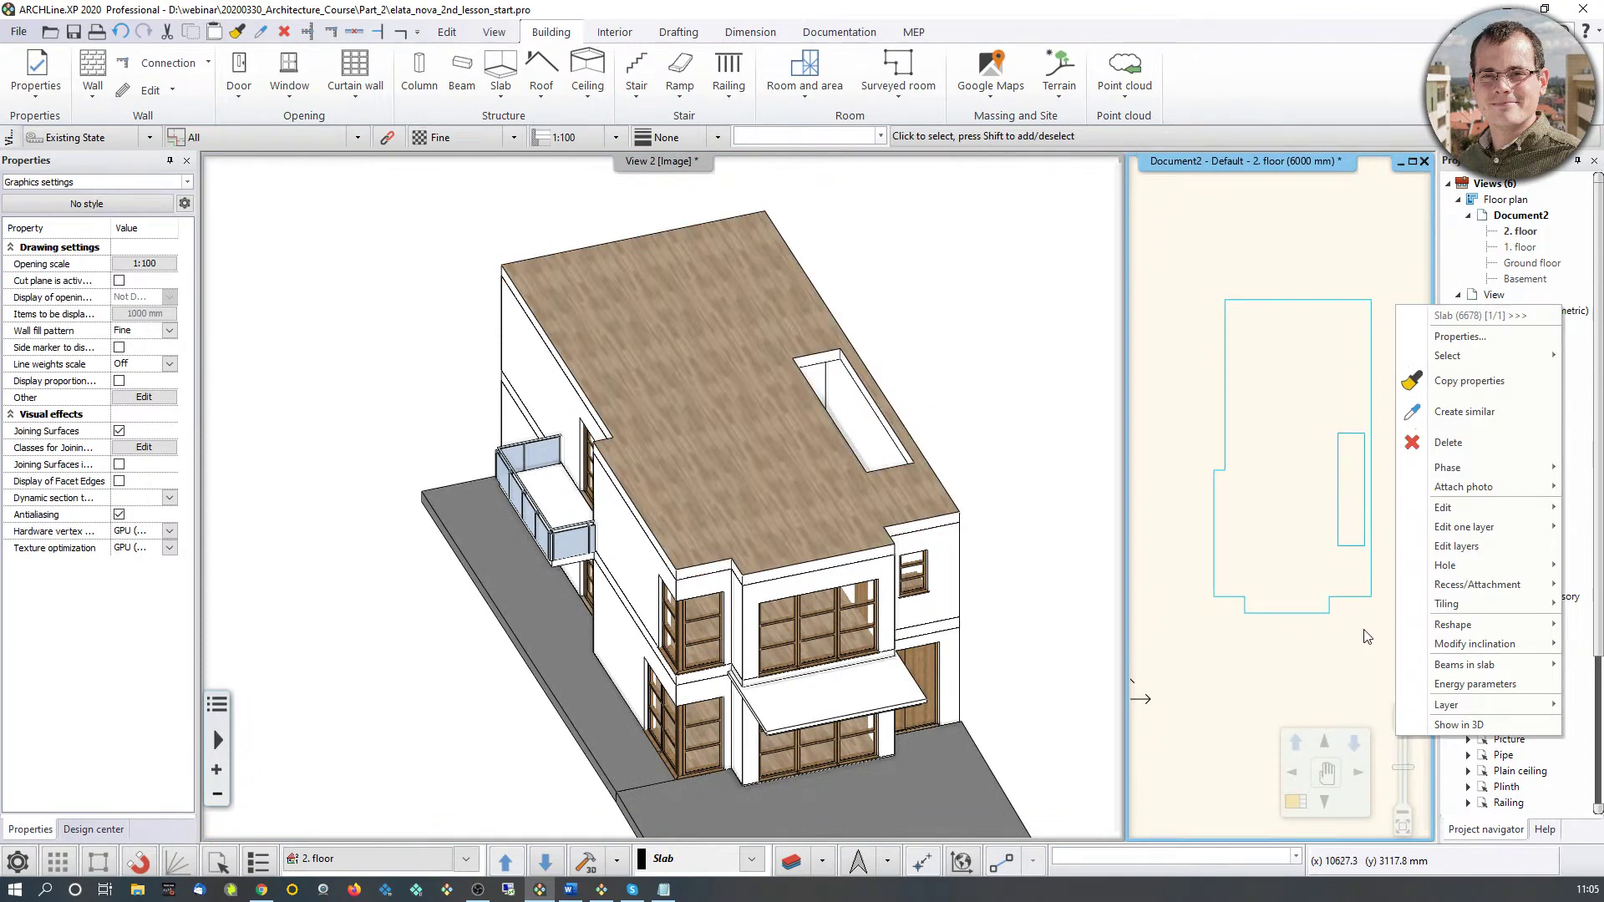
{"action": "left_click", "coordinate": [1271, 523]}
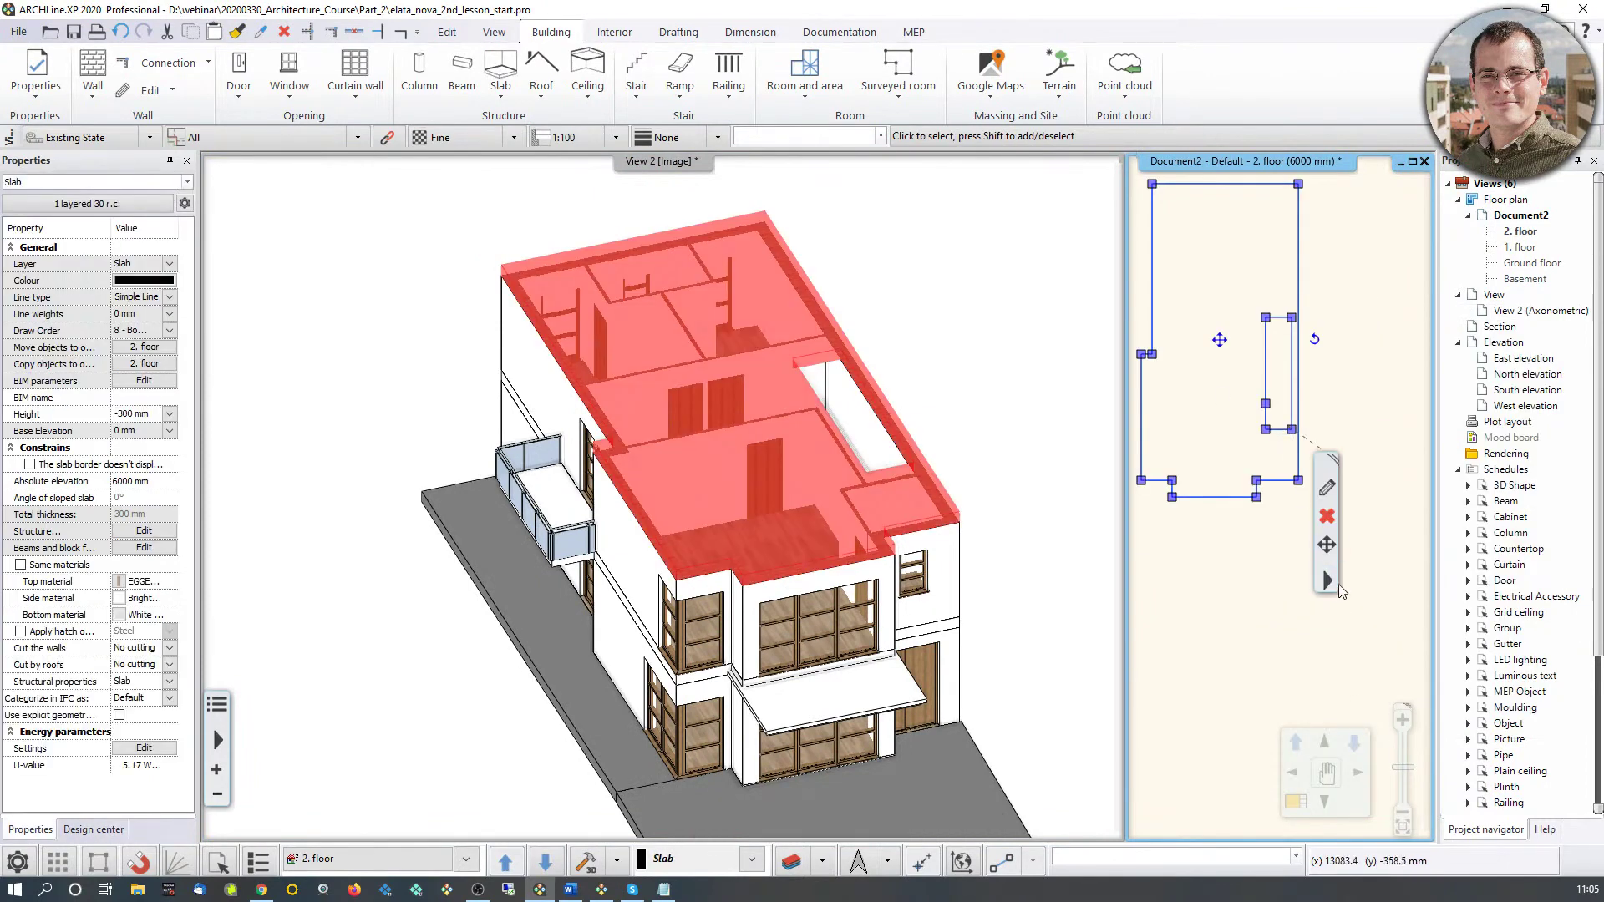
{"action": "left_click", "coordinate": [1328, 580]}
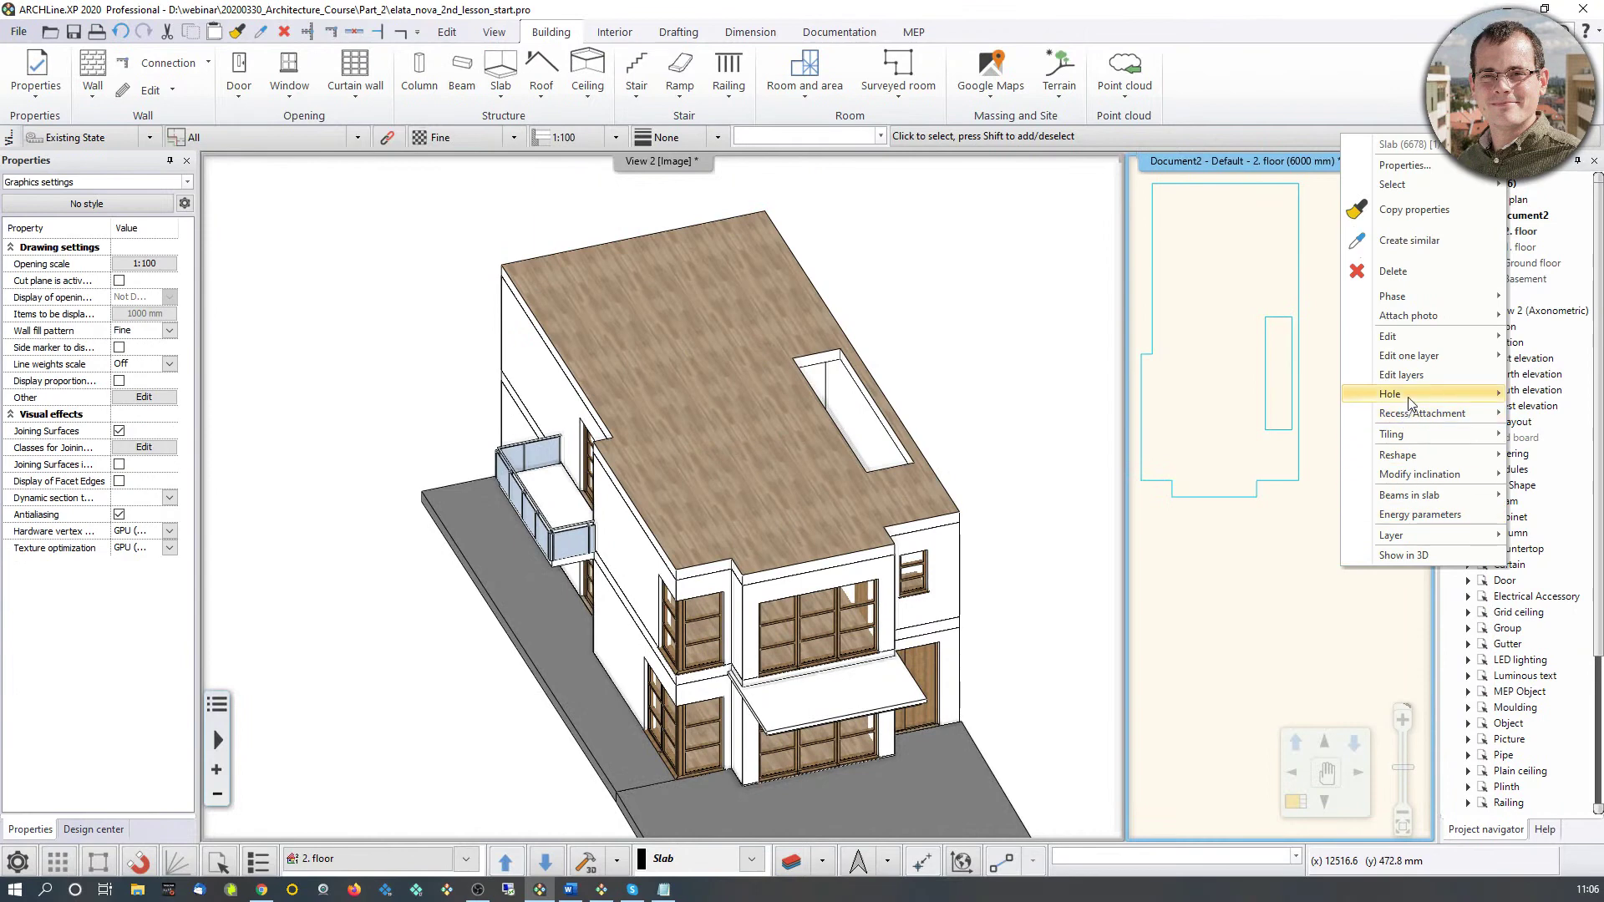
{"action": "mouse_move", "coordinate": [1403, 394]}
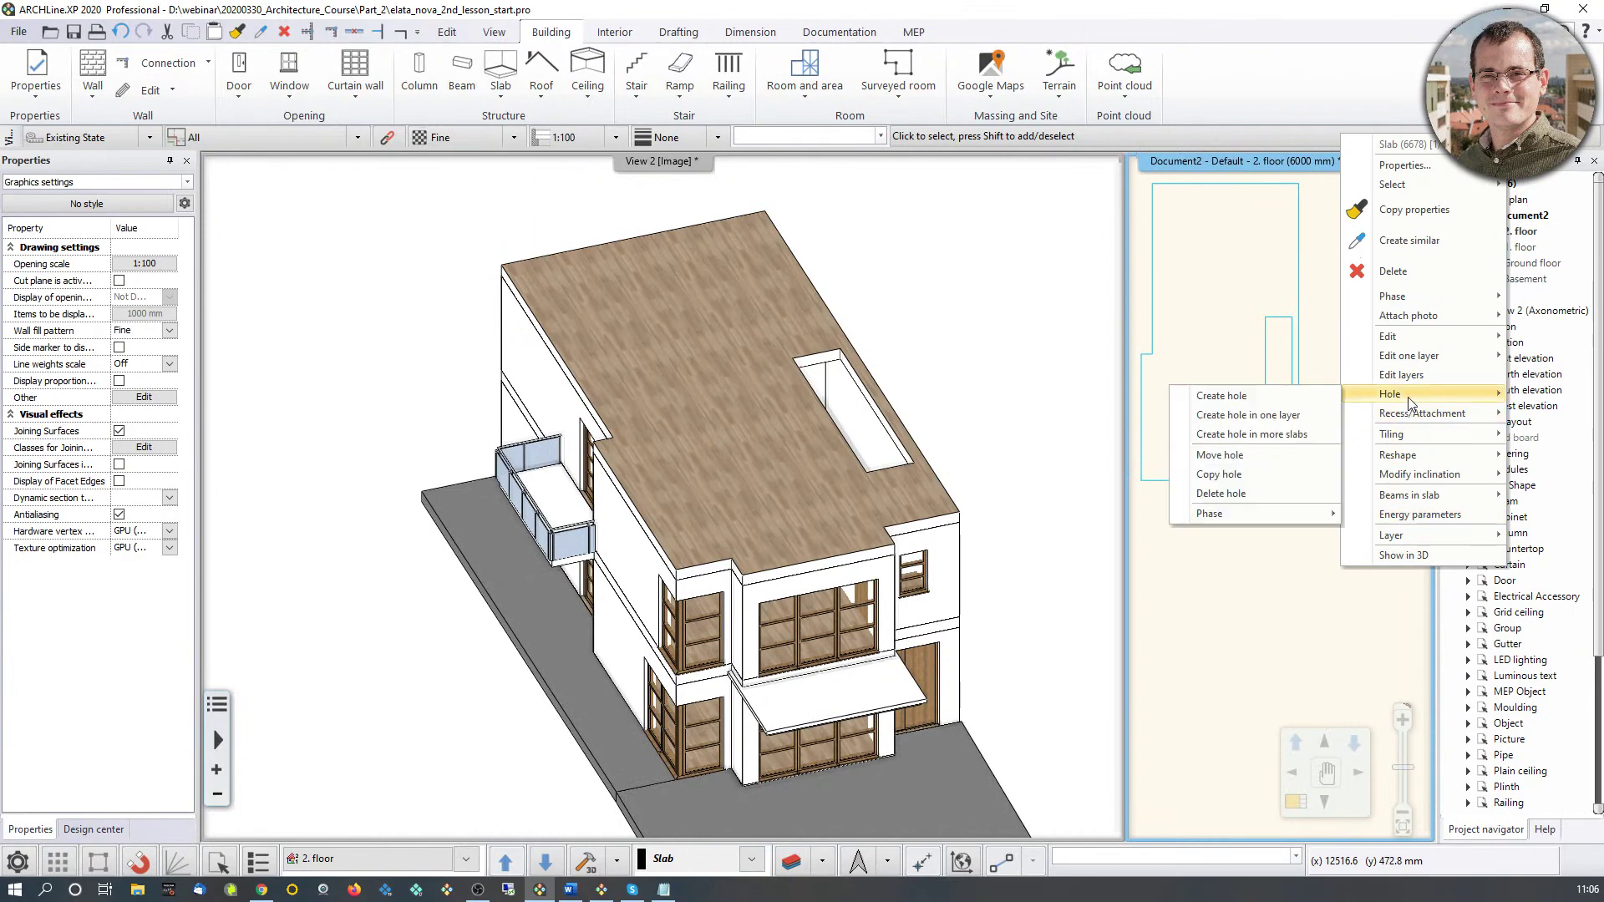
{"action": "left_click", "coordinate": [1225, 493]}
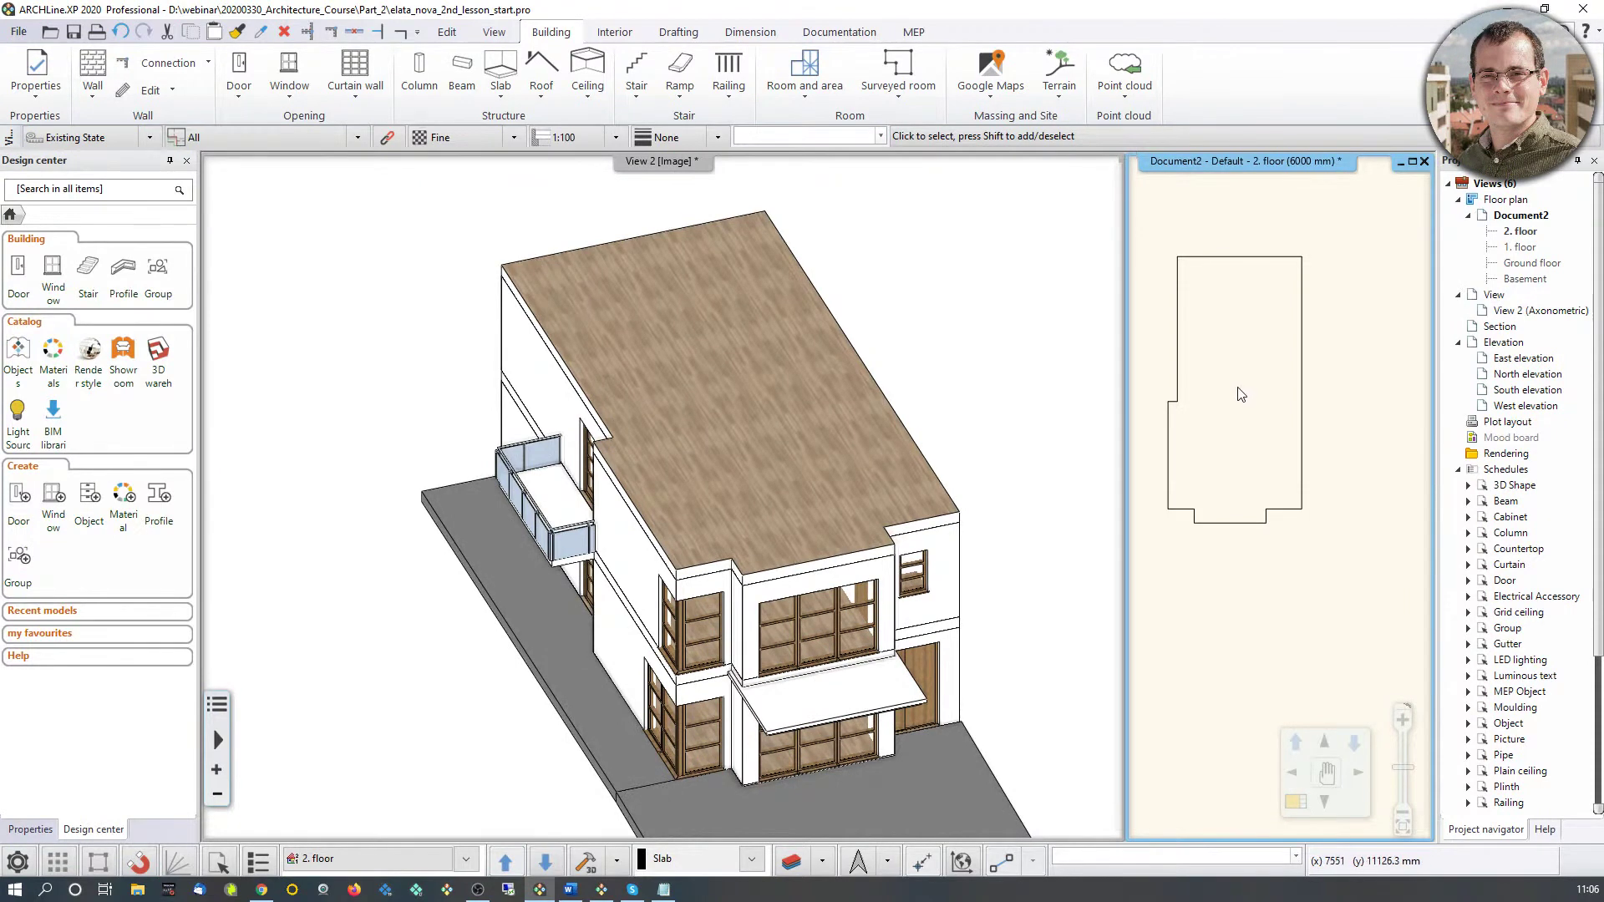
Step: Set the 2. floor slab's height to -100 mm and its base elevation to -300 mm
{"action": "left_click", "coordinate": [1192, 508]}
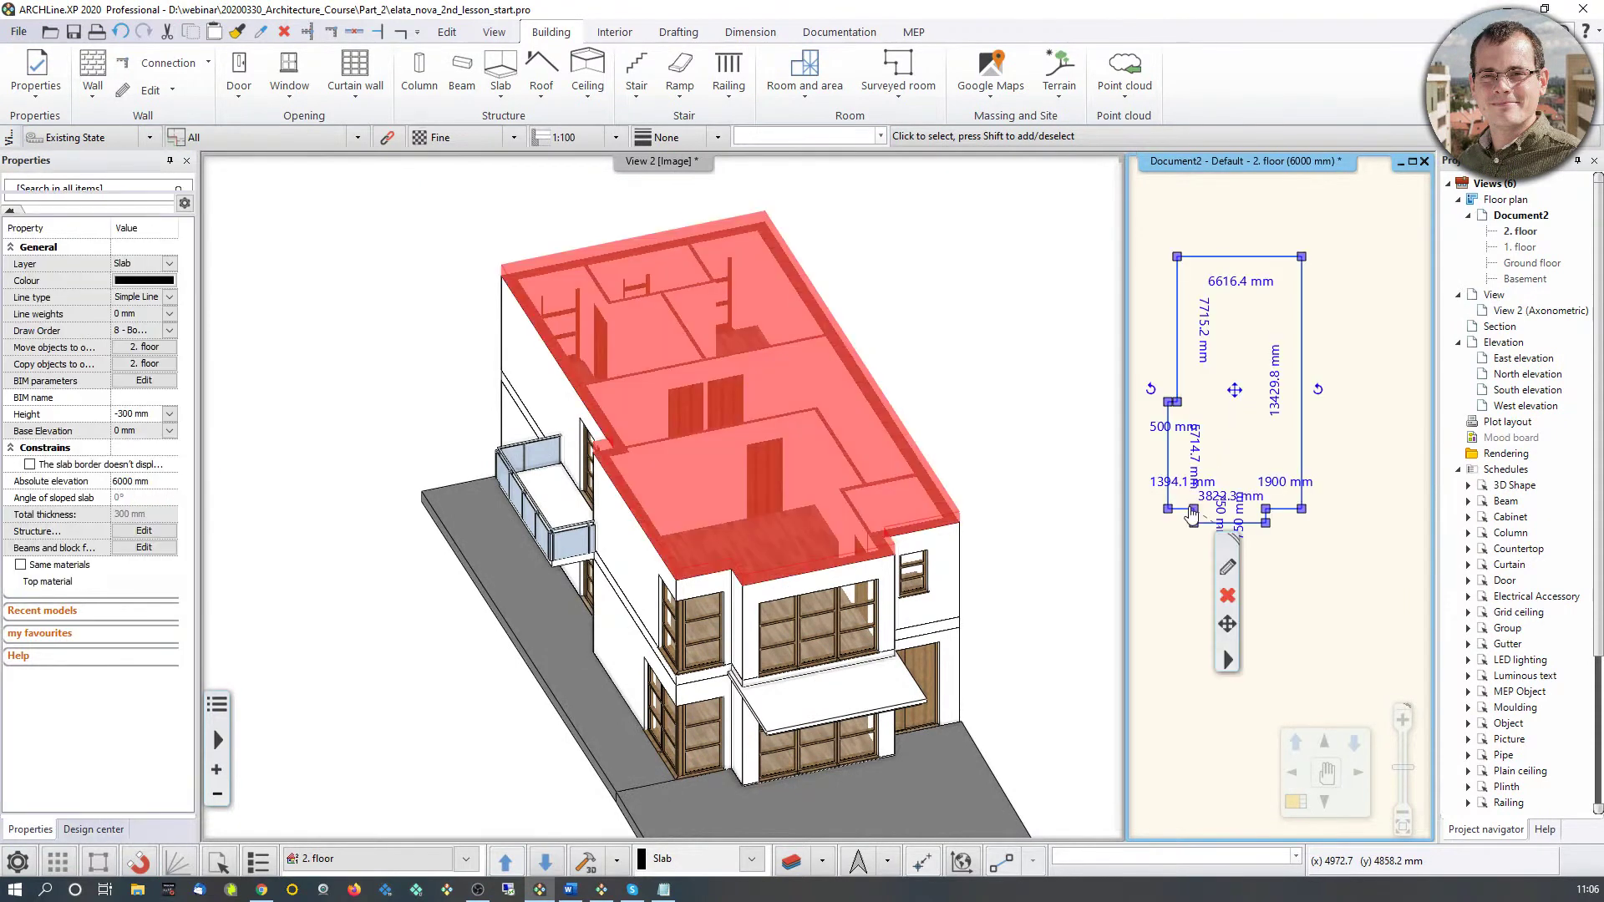
{"action": "left_click", "coordinate": [135, 416]}
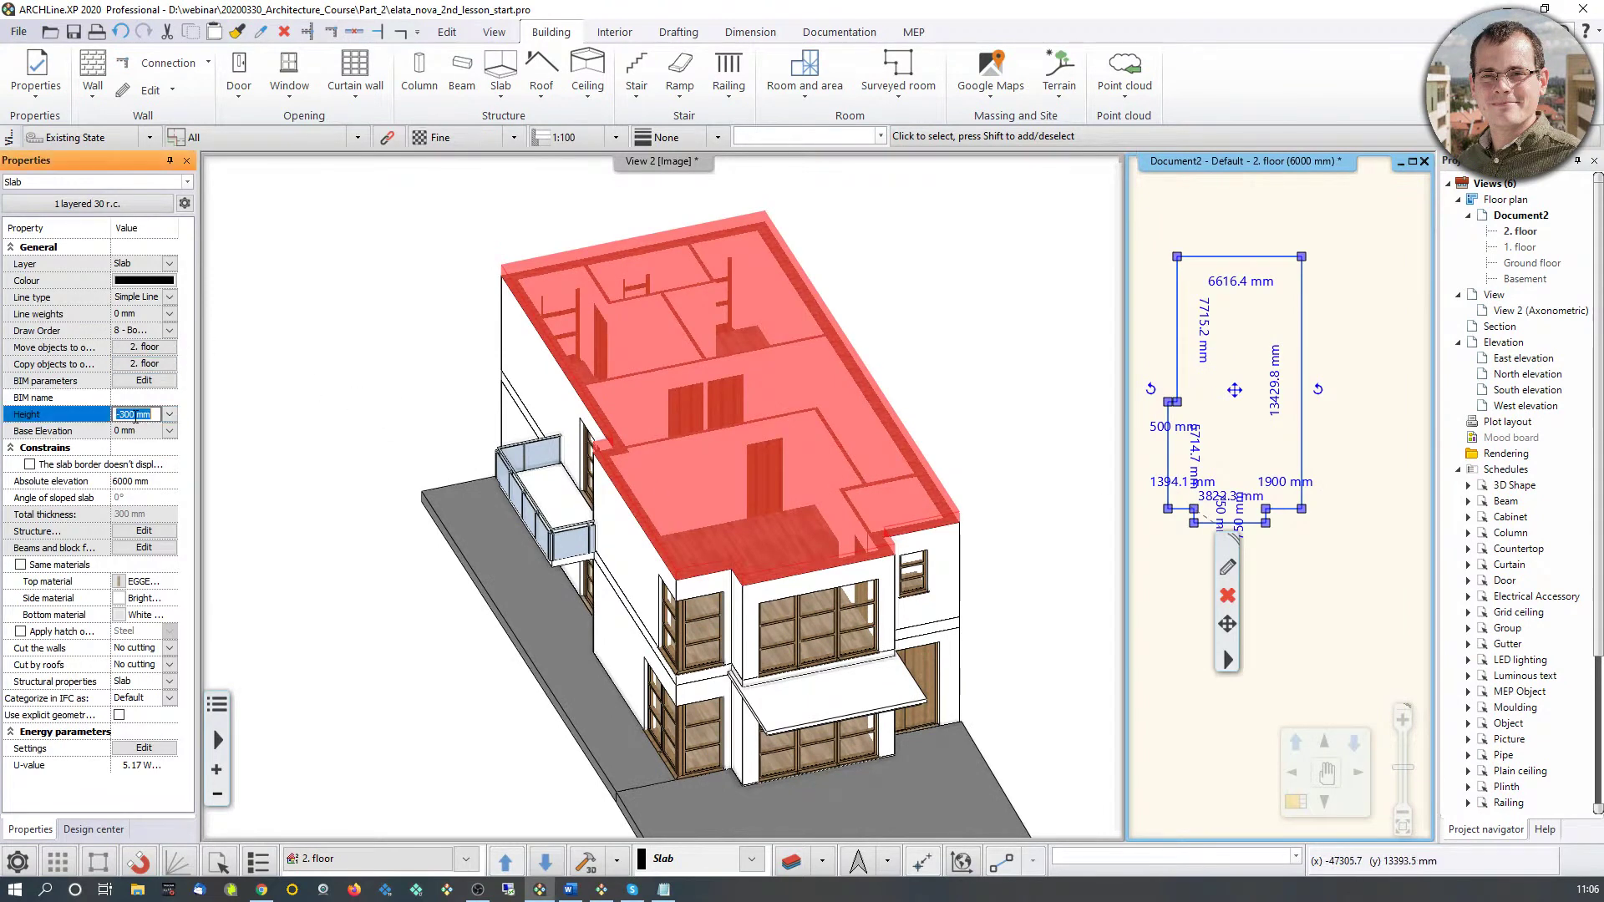
{"action": "type", "text": "-100"}
{"action": "key", "text": "Return"}
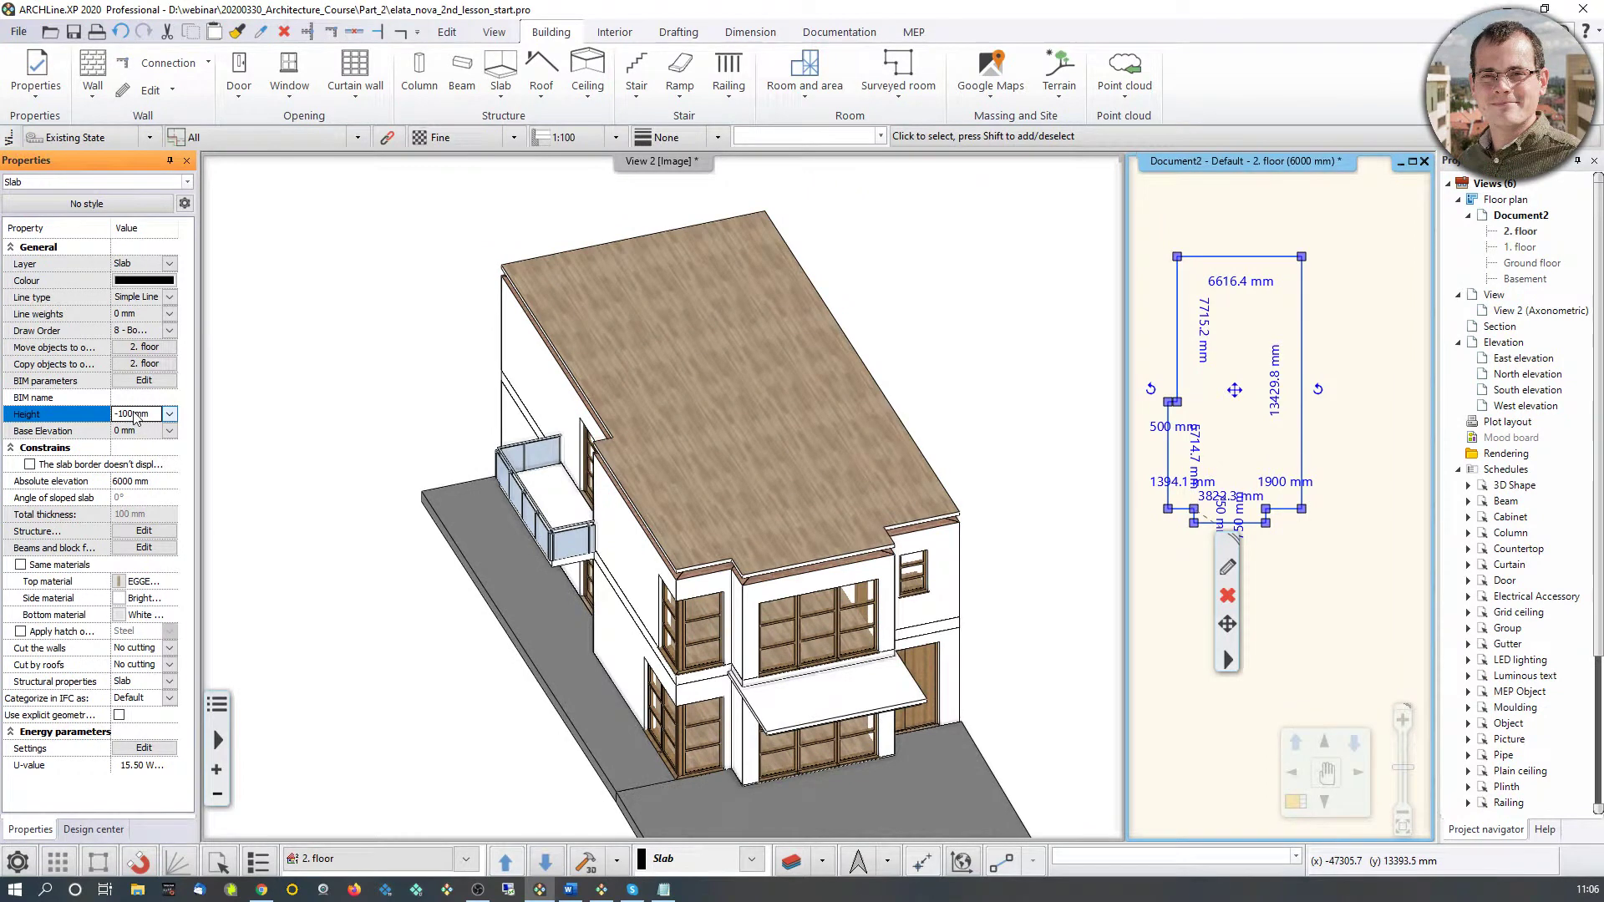
{"action": "left_click", "coordinate": [130, 433]}
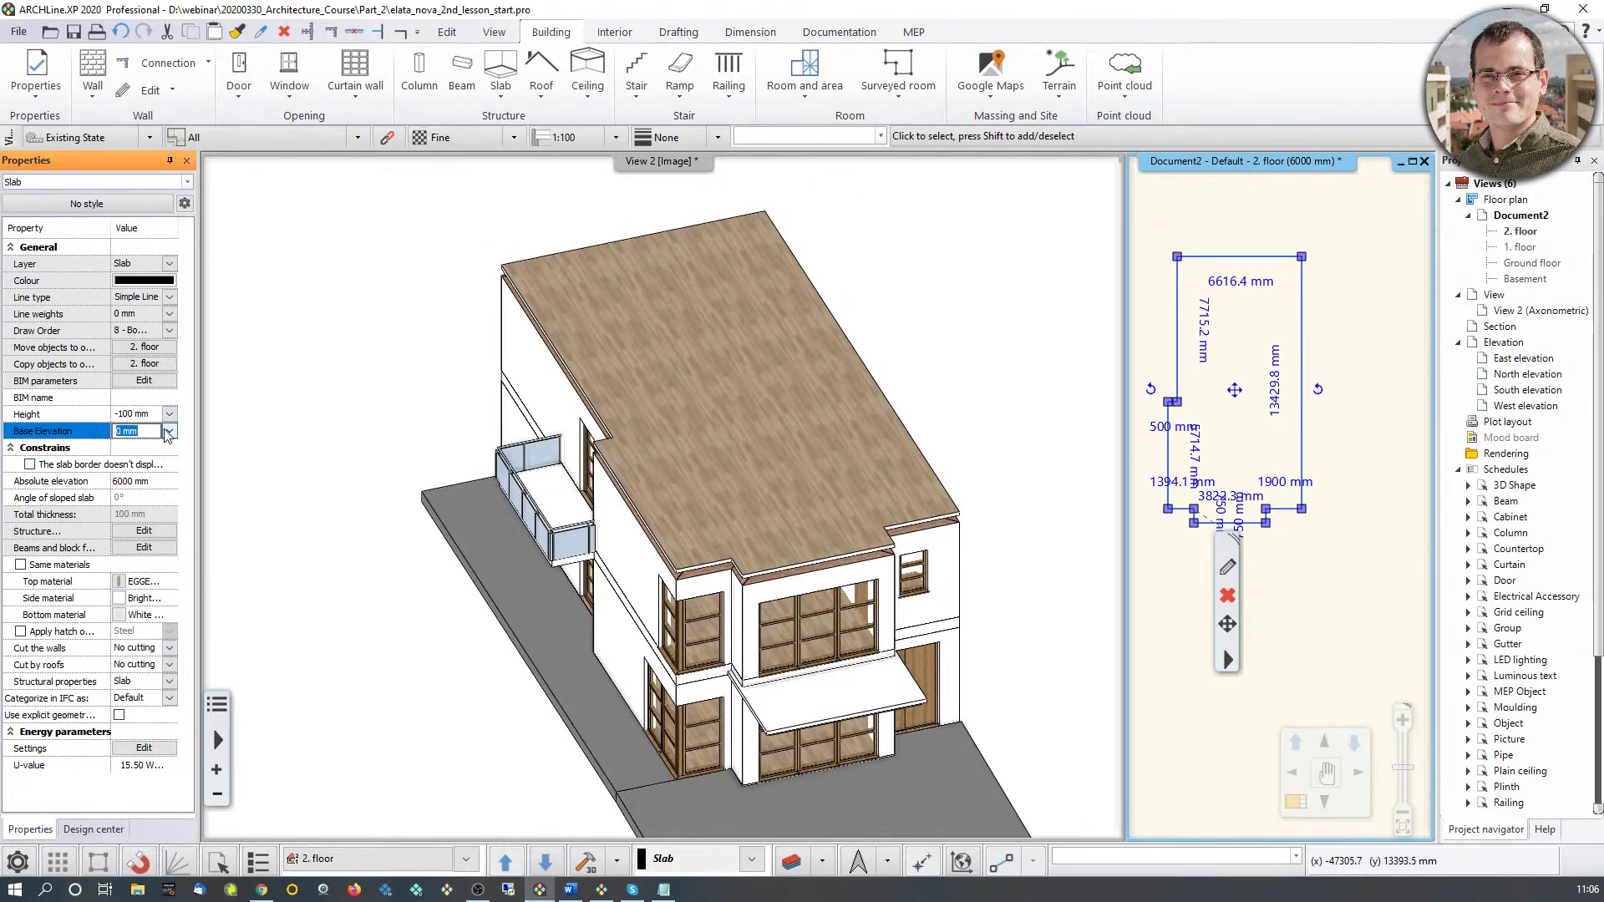
{"action": "type", "text": "-300"}
{"action": "key", "text": "Return"}
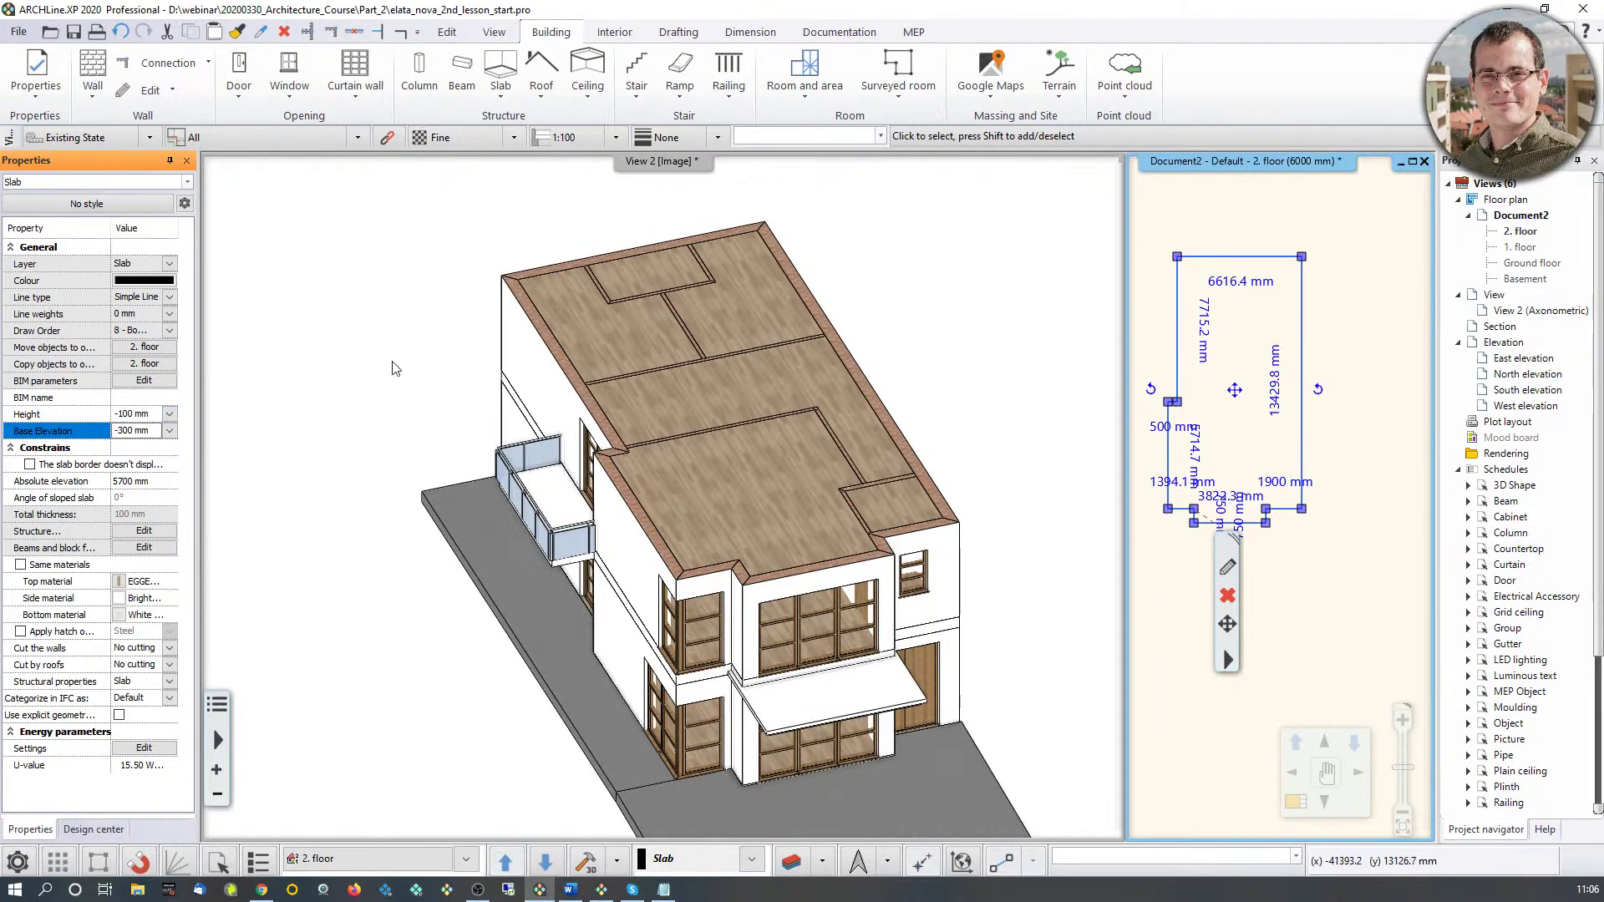
Step: Search the design library for "concrete" materials for the 2. floor slab in the 3D view
{"action": "left_click", "coordinate": [852, 473]}
{"action": "scroll", "coordinate": [852, 474], "scroll_direction": "up", "scroll_amount": 5}
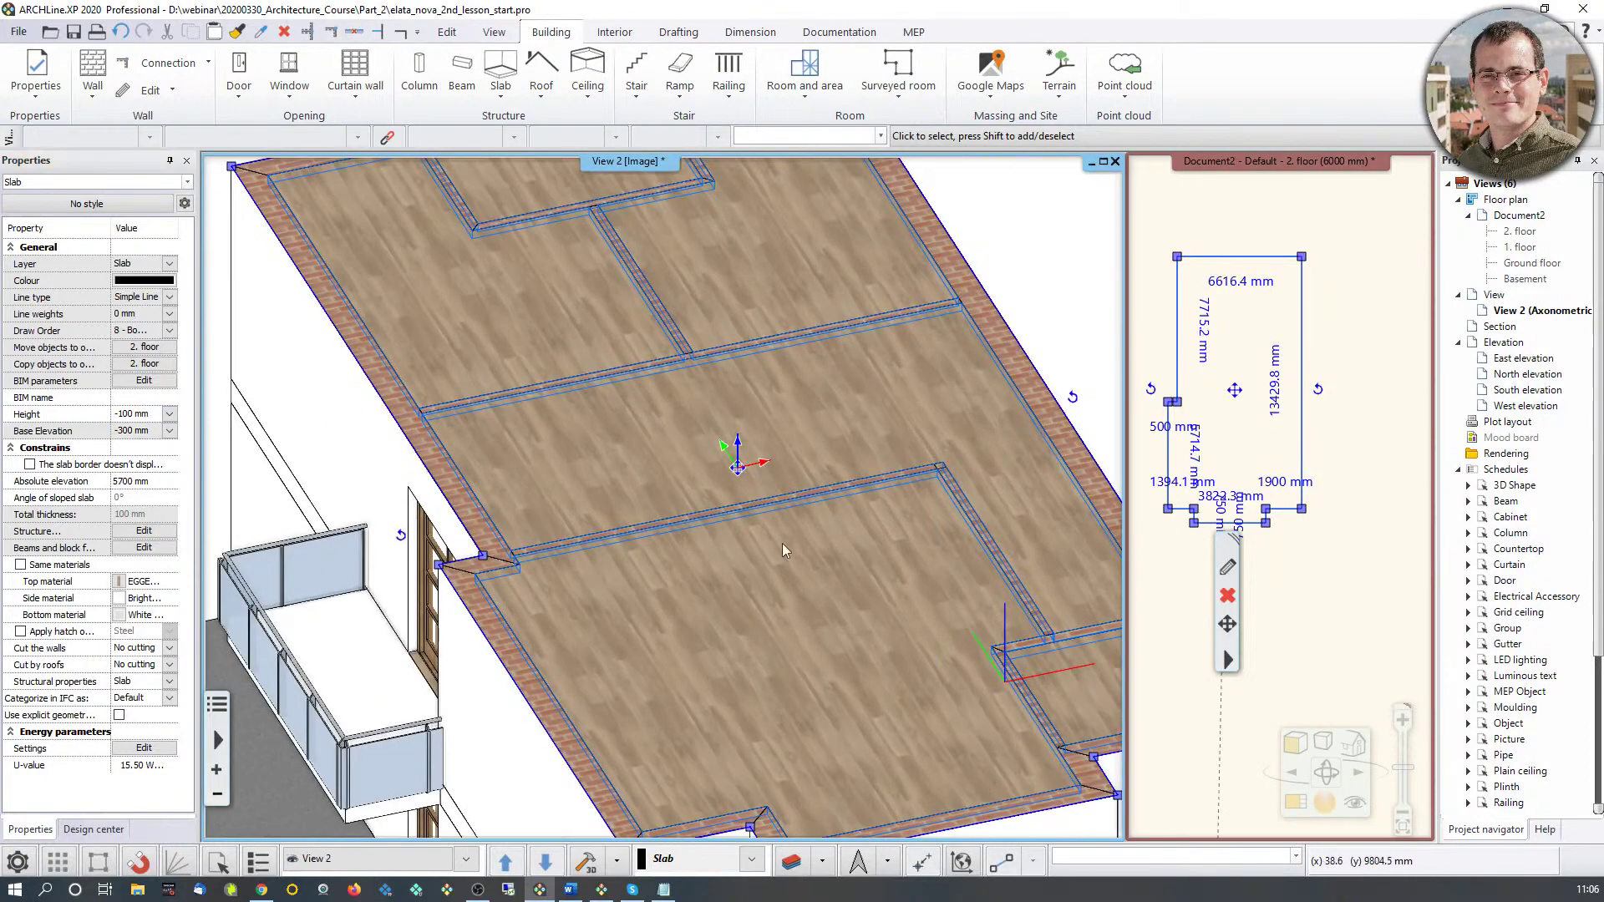
{"action": "scroll", "coordinate": [922, 650], "scroll_direction": "down", "scroll_amount": 5}
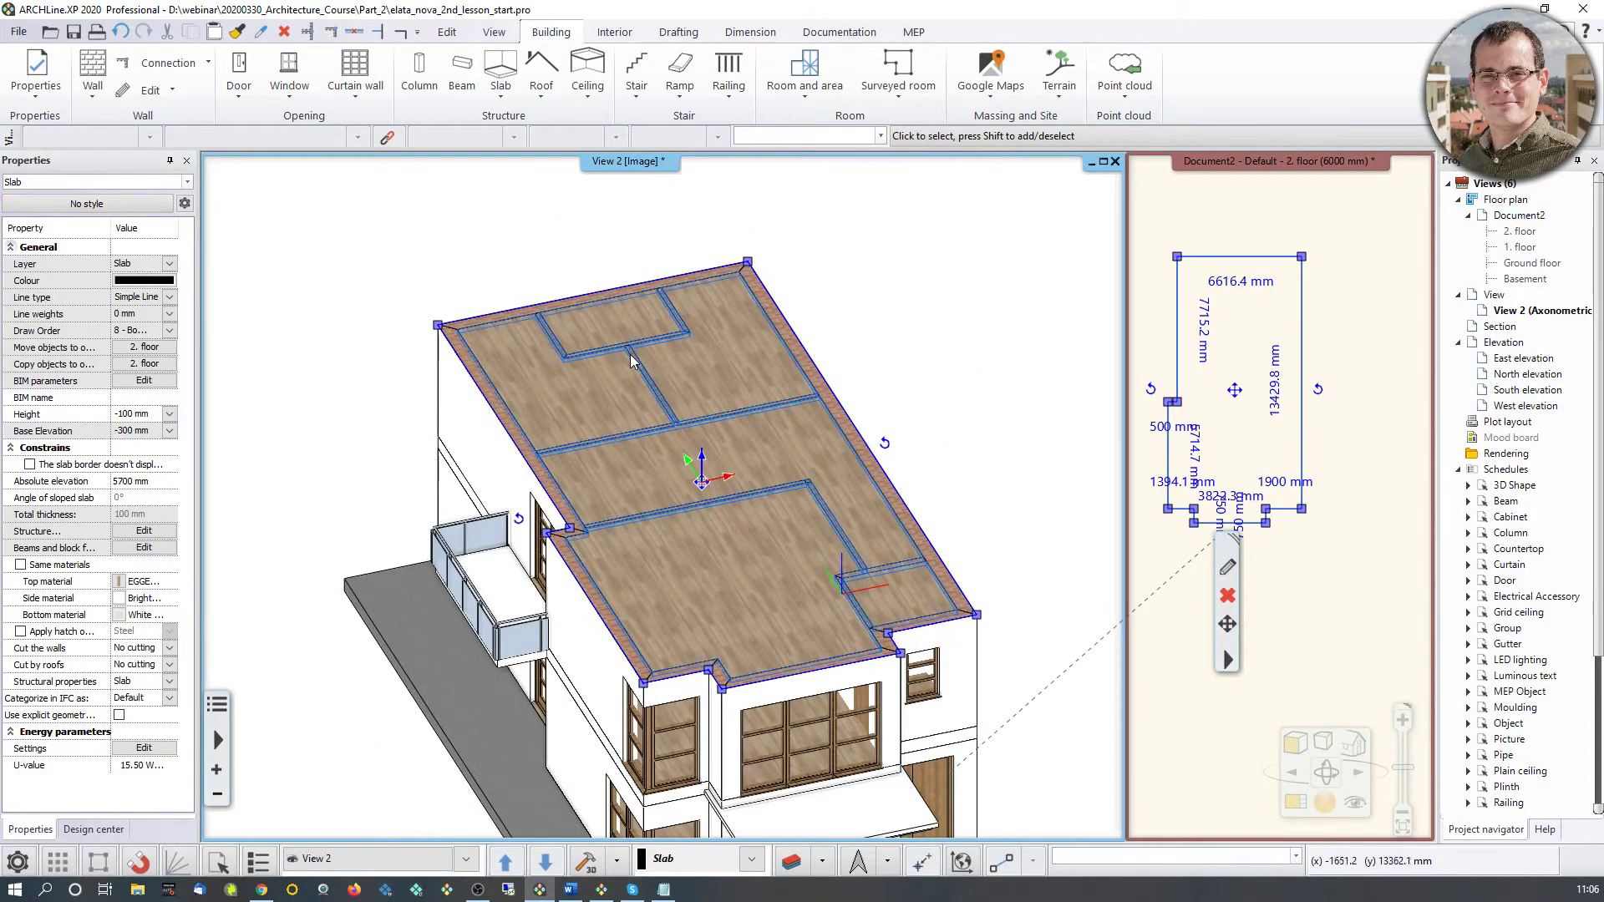
{"action": "left_click", "coordinate": [93, 829]}
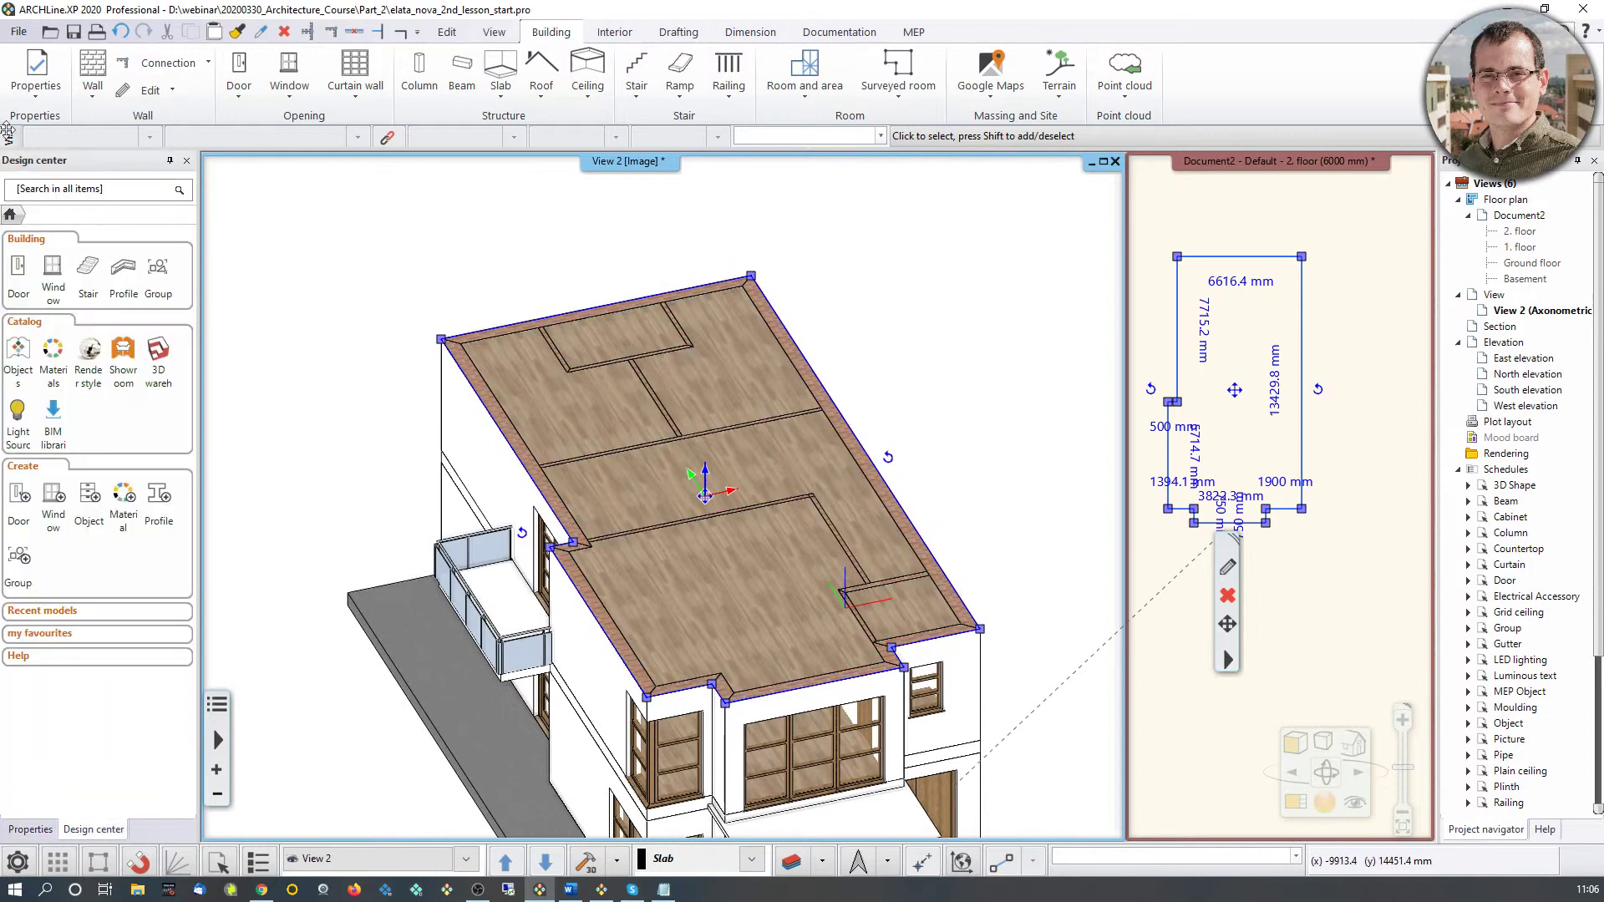
{"action": "left_click", "coordinate": [63, 189]}
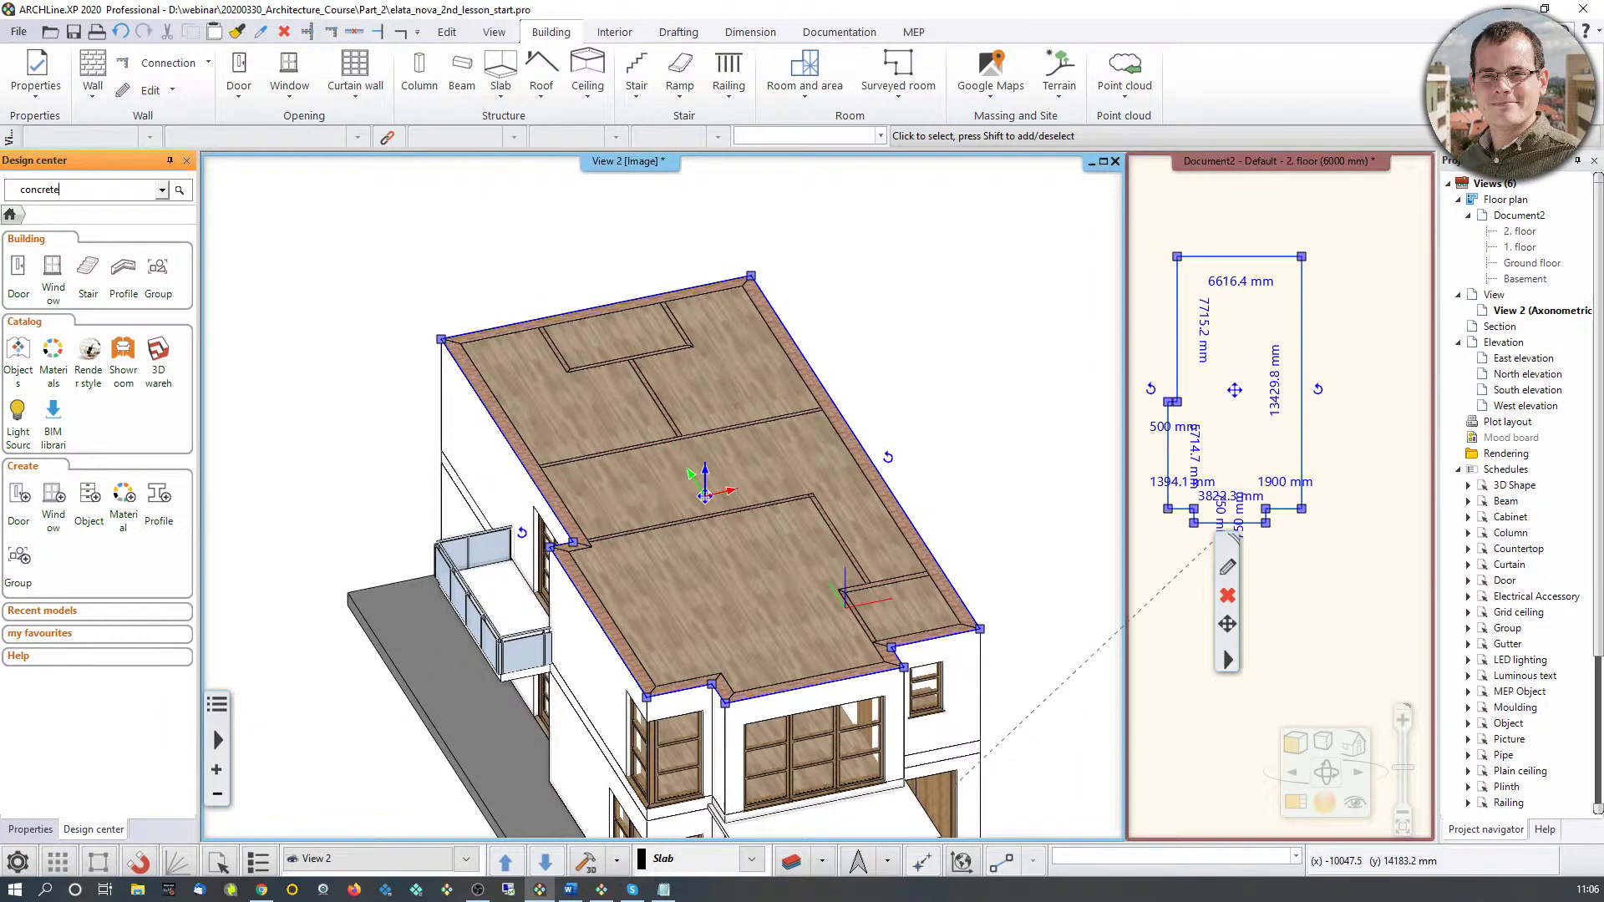
{"action": "key", "text": "Return"}
Step: Try the Concrete2 material on the top of the 2. floor slab, replacing the wood on this object only
{"action": "left_click_drag", "start_coordinate": [13, 361], "coordinate": [716, 458]}
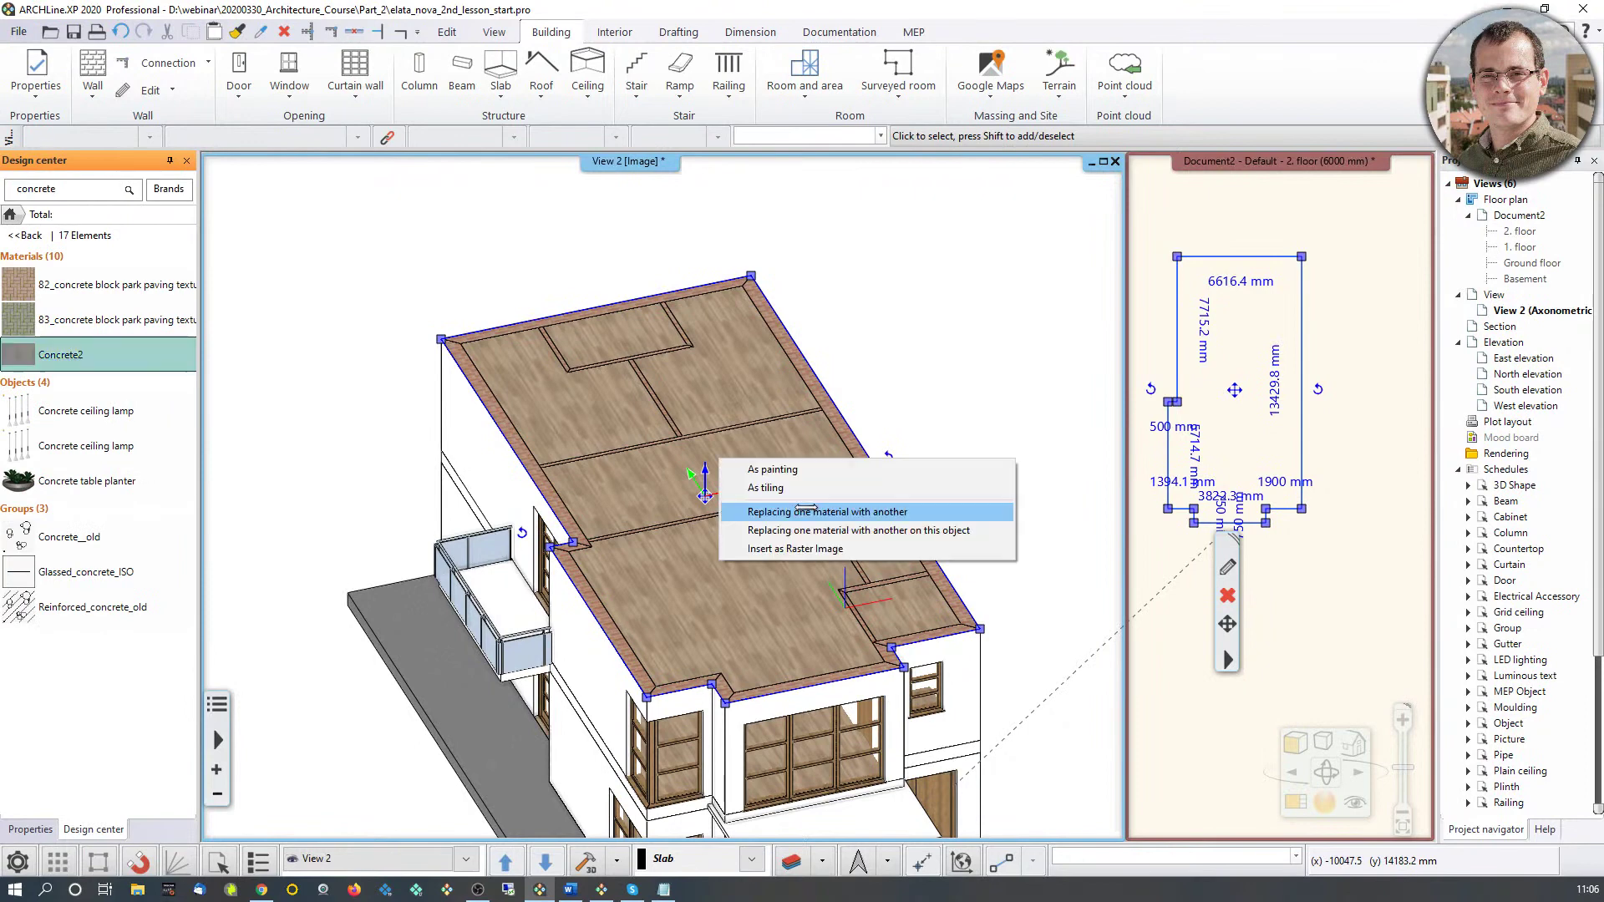
{"action": "left_click", "coordinate": [802, 532]}
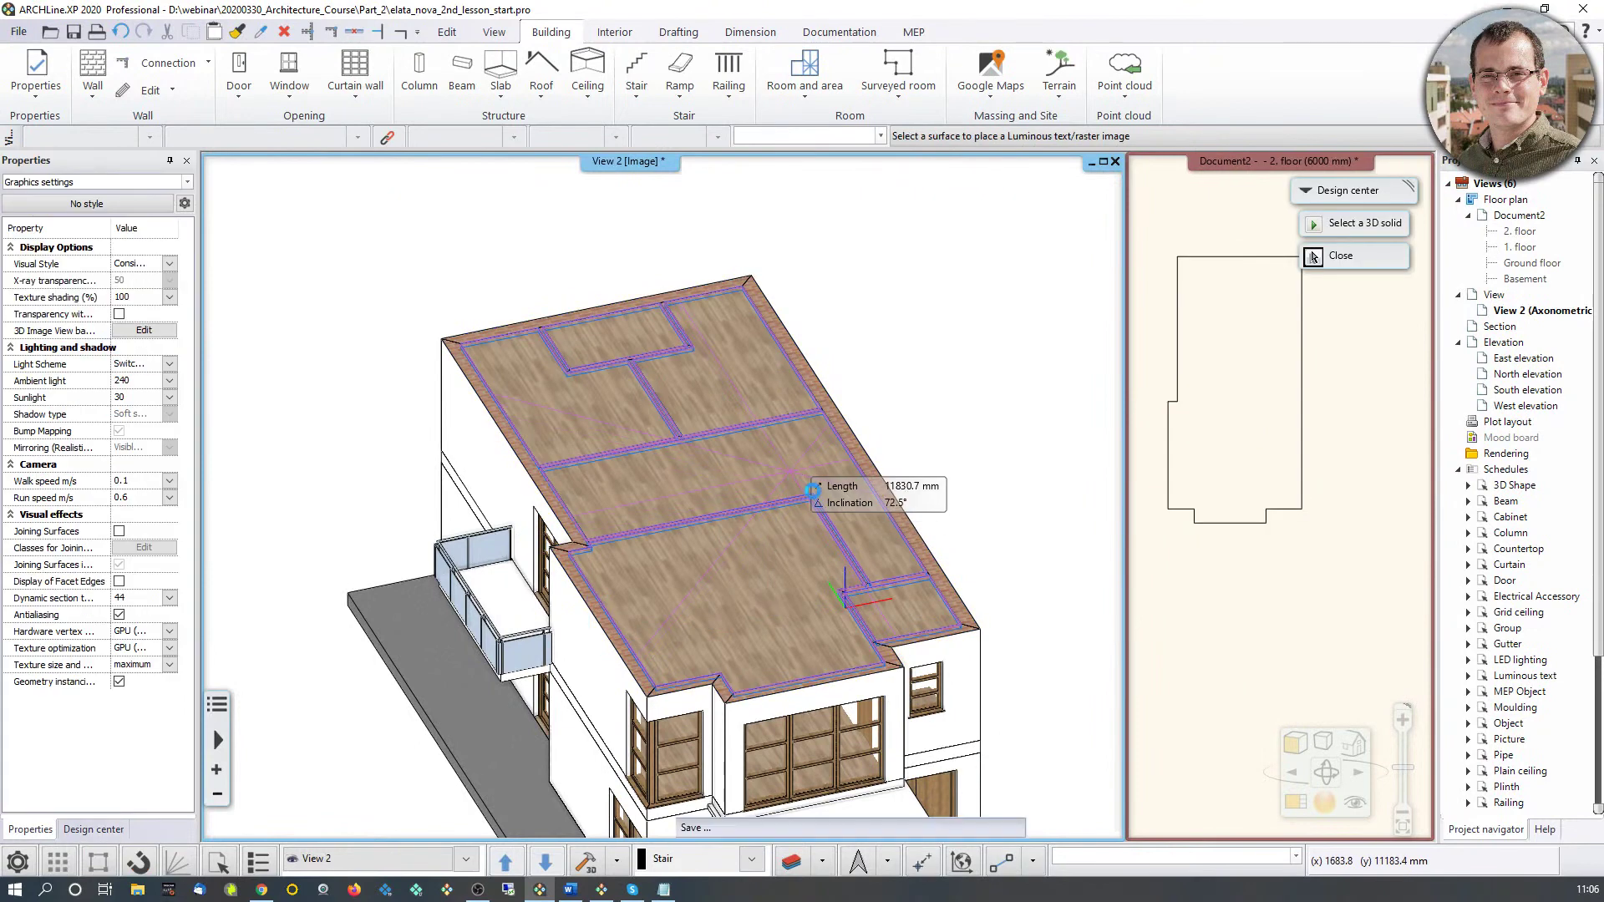
{"action": "left_click", "coordinate": [791, 473]}
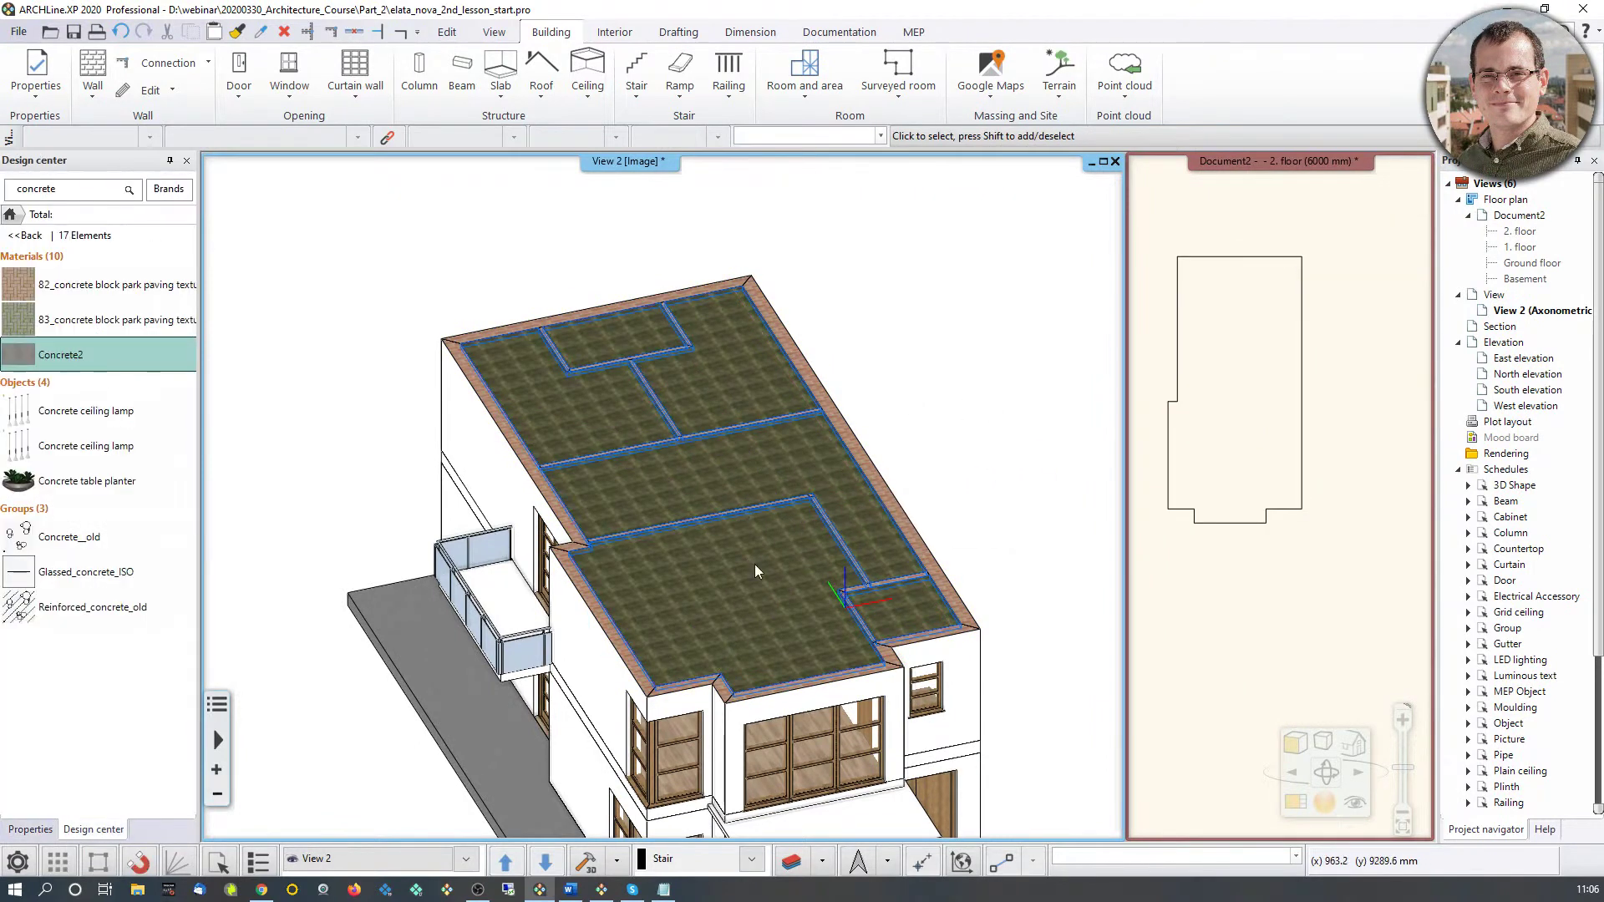
{"action": "scroll", "coordinate": [754, 564], "scroll_direction": "up", "scroll_amount": 5}
{"action": "scroll", "coordinate": [834, 660], "scroll_direction": "down", "scroll_amount": 5}
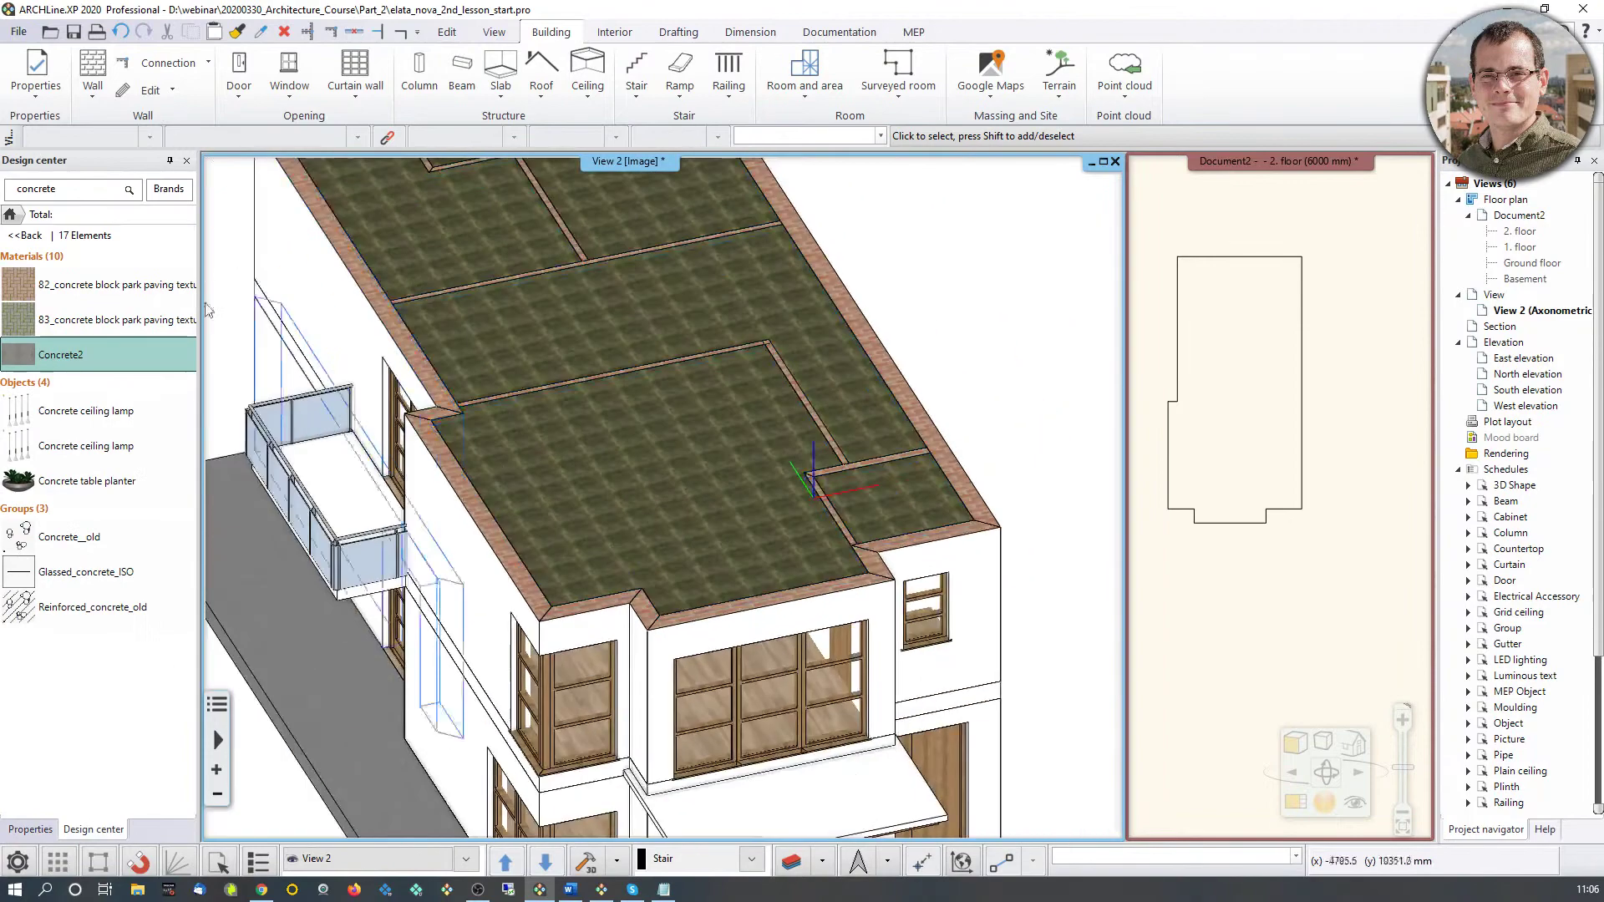
Step: Show all concrete materials and replace the slab's top material with the grey Concrete3 on this object only
{"action": "left_click", "coordinate": [25, 256]}
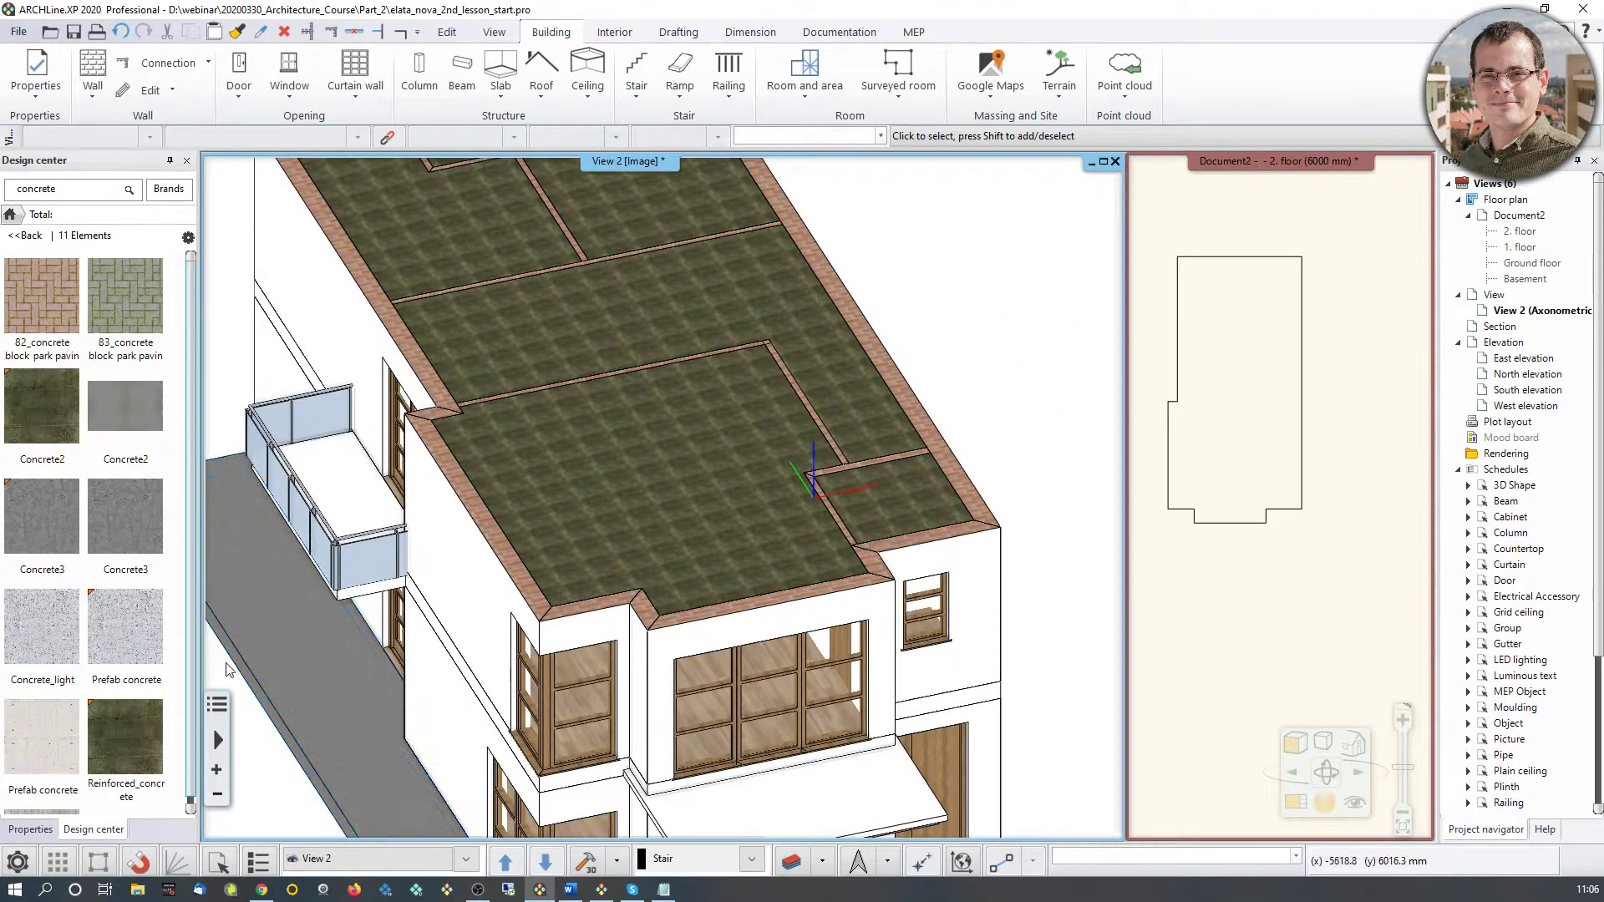
{"action": "mouse_move", "coordinate": [125, 518]}
{"action": "left_mouse_down"}
{"action": "mouse_move", "coordinate": [609, 504]}
{"action": "mouse_move", "coordinate": [603, 491]}
{"action": "left_mouse_up"}
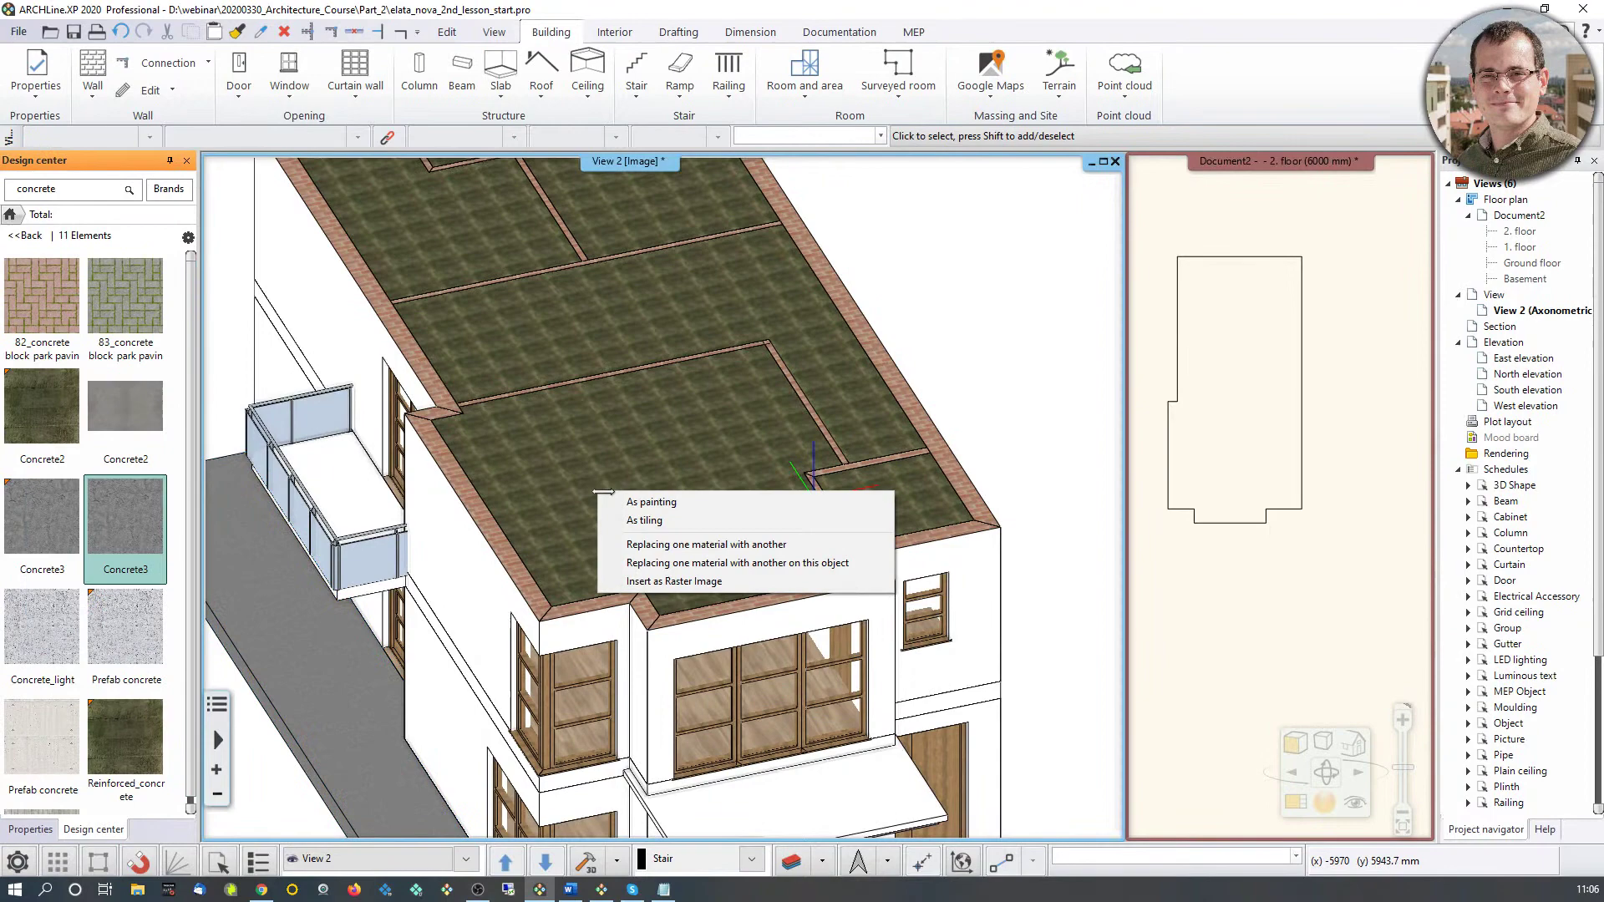
{"action": "left_click", "coordinate": [702, 562]}
{"action": "scroll", "coordinate": [803, 451], "scroll_direction": "down", "scroll_amount": 3}
{"action": "key", "text": "Escape"}
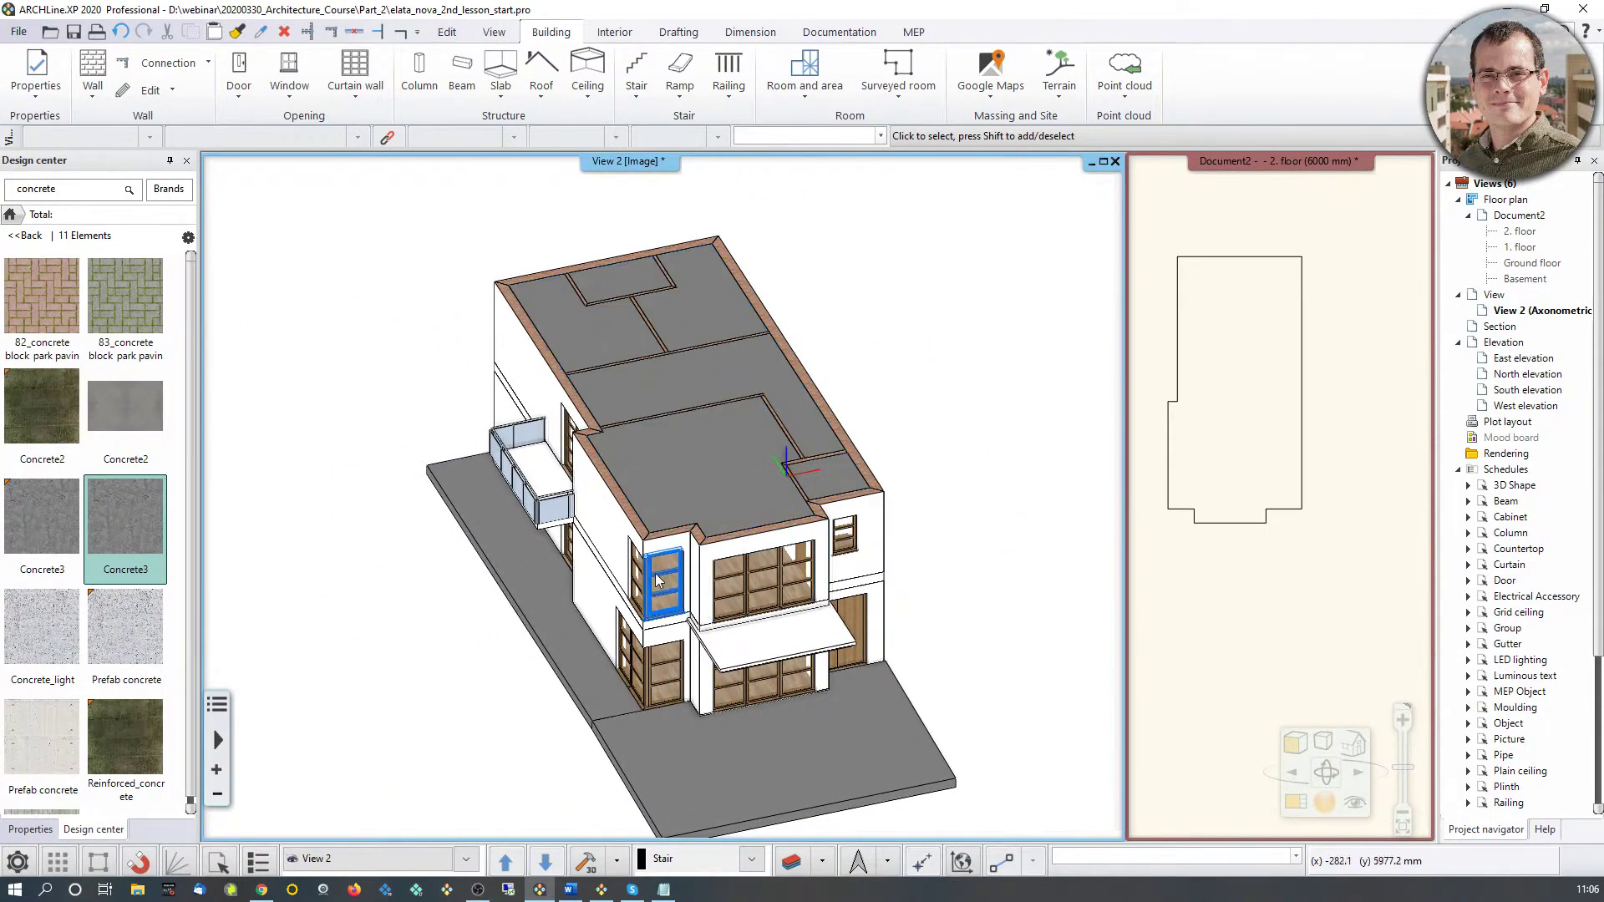
{"action": "scroll", "coordinate": [722, 507], "scroll_direction": "up", "scroll_amount": 3}
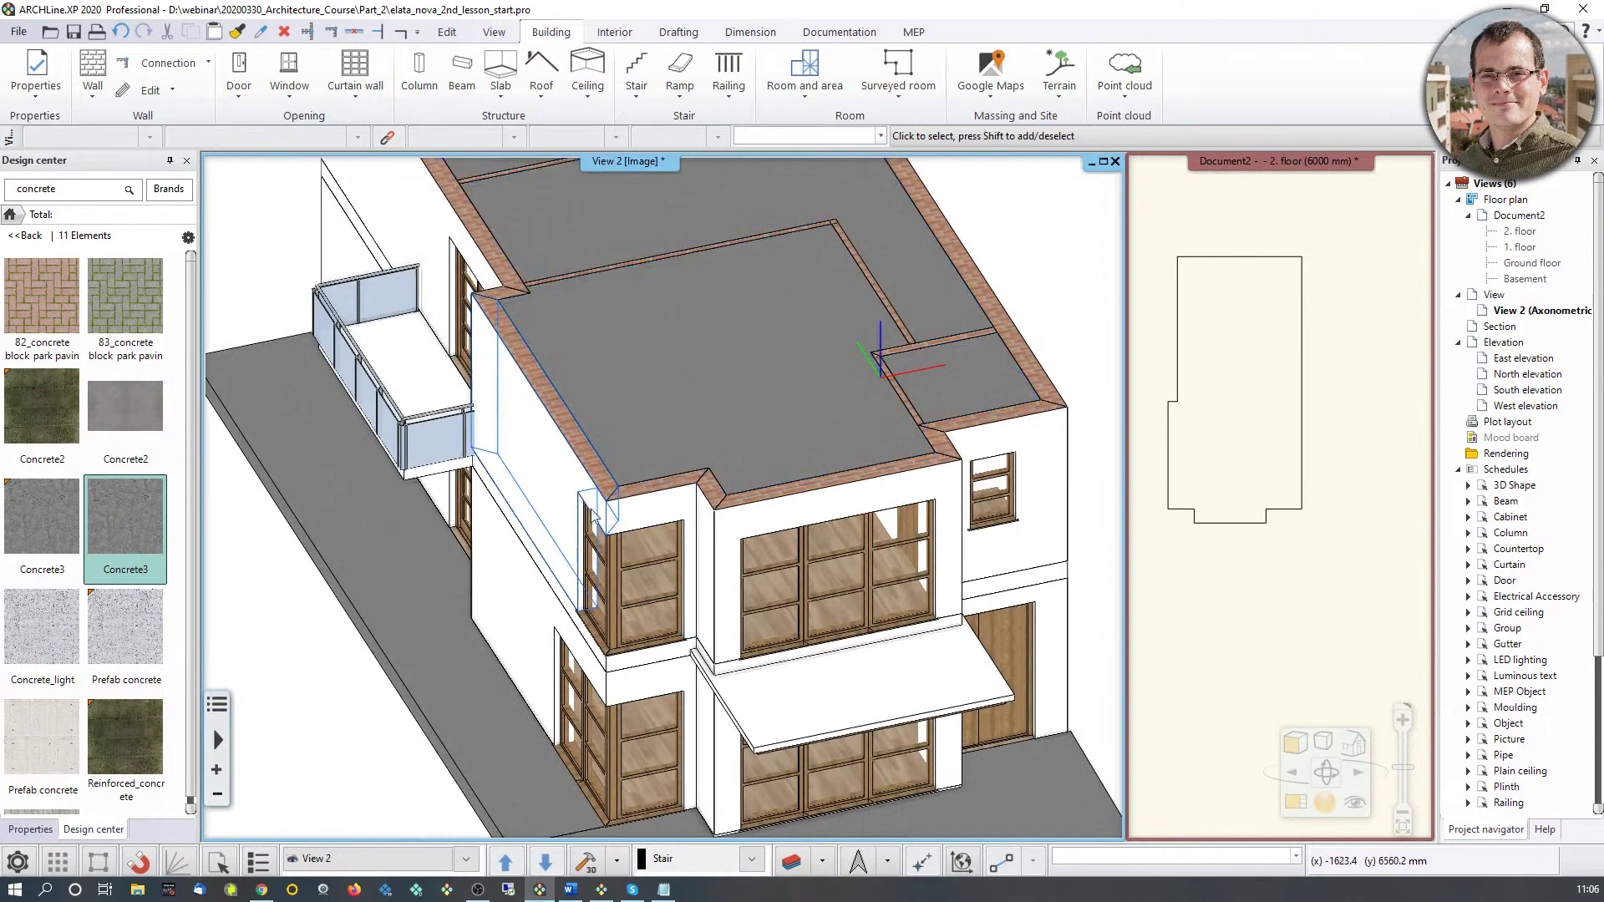
{"action": "key", "text": "Escape"}
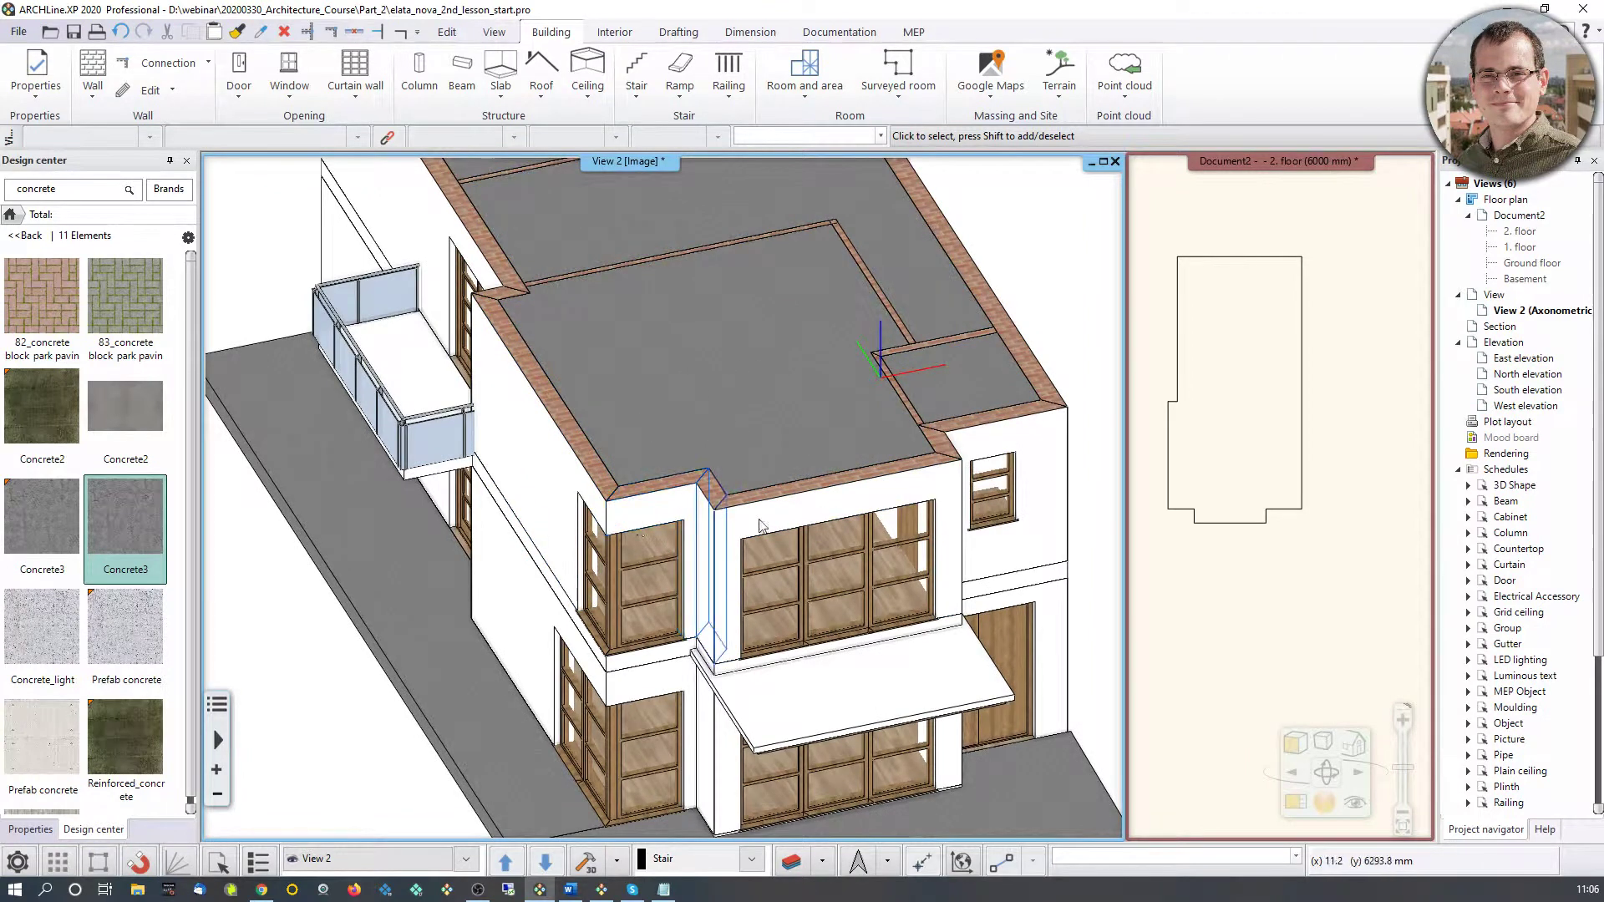
Step: Activate the 2. floor plan, fit it to the window, and view the 1. floor and ground floor plans before returning to it
{"action": "left_click", "coordinate": [1236, 736]}
{"action": "left_click", "coordinate": [1293, 802]}
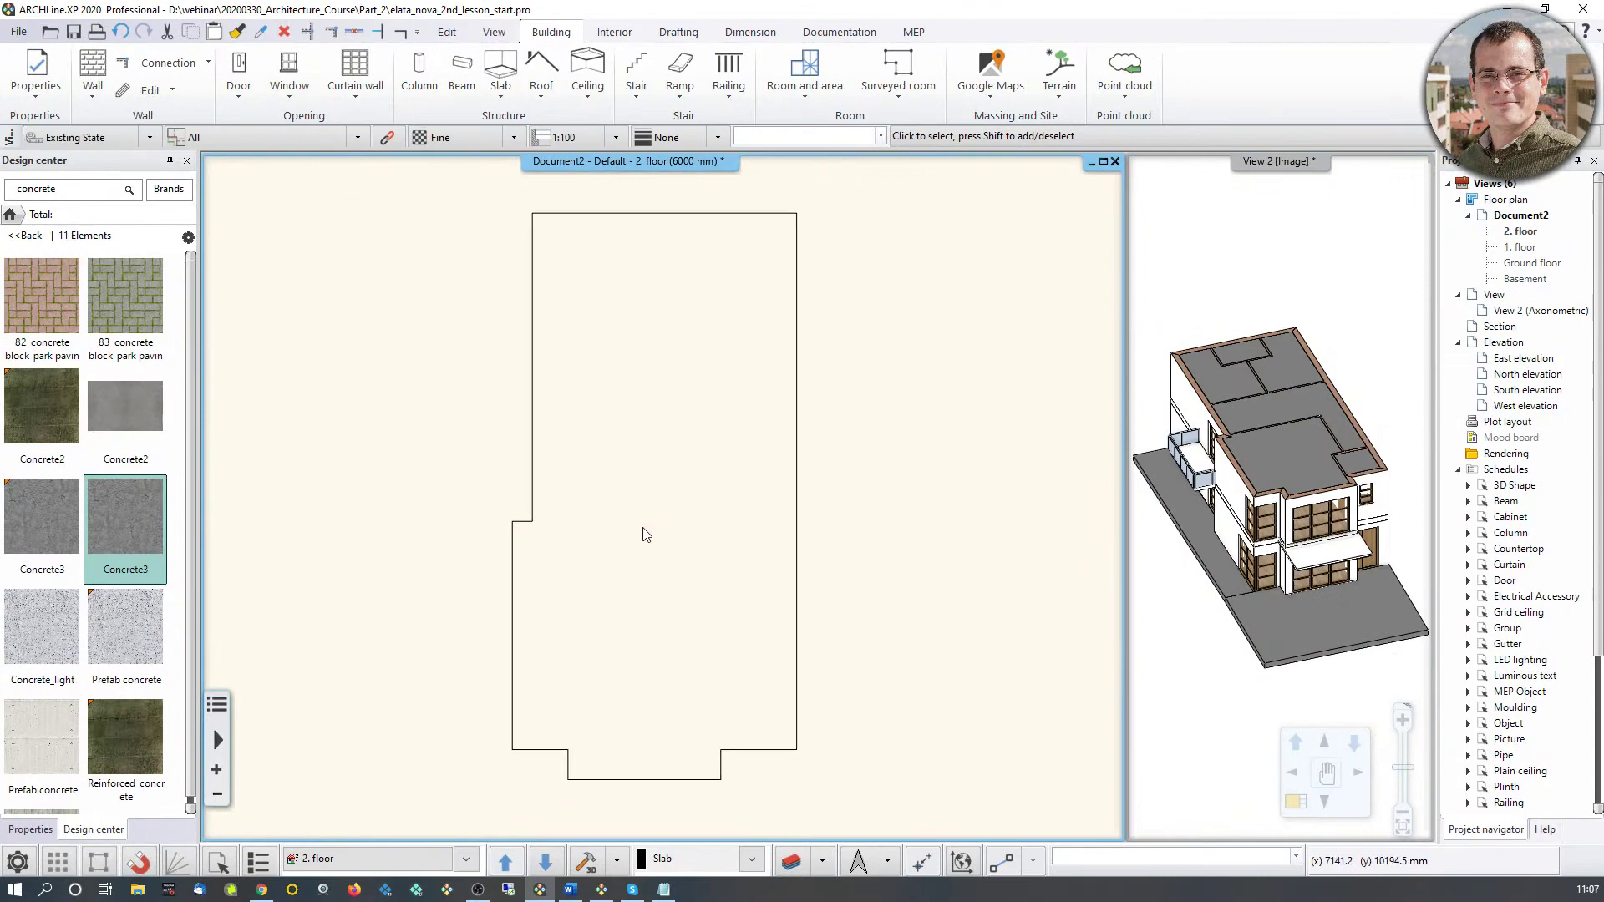
{"action": "left_click", "coordinate": [778, 750]}
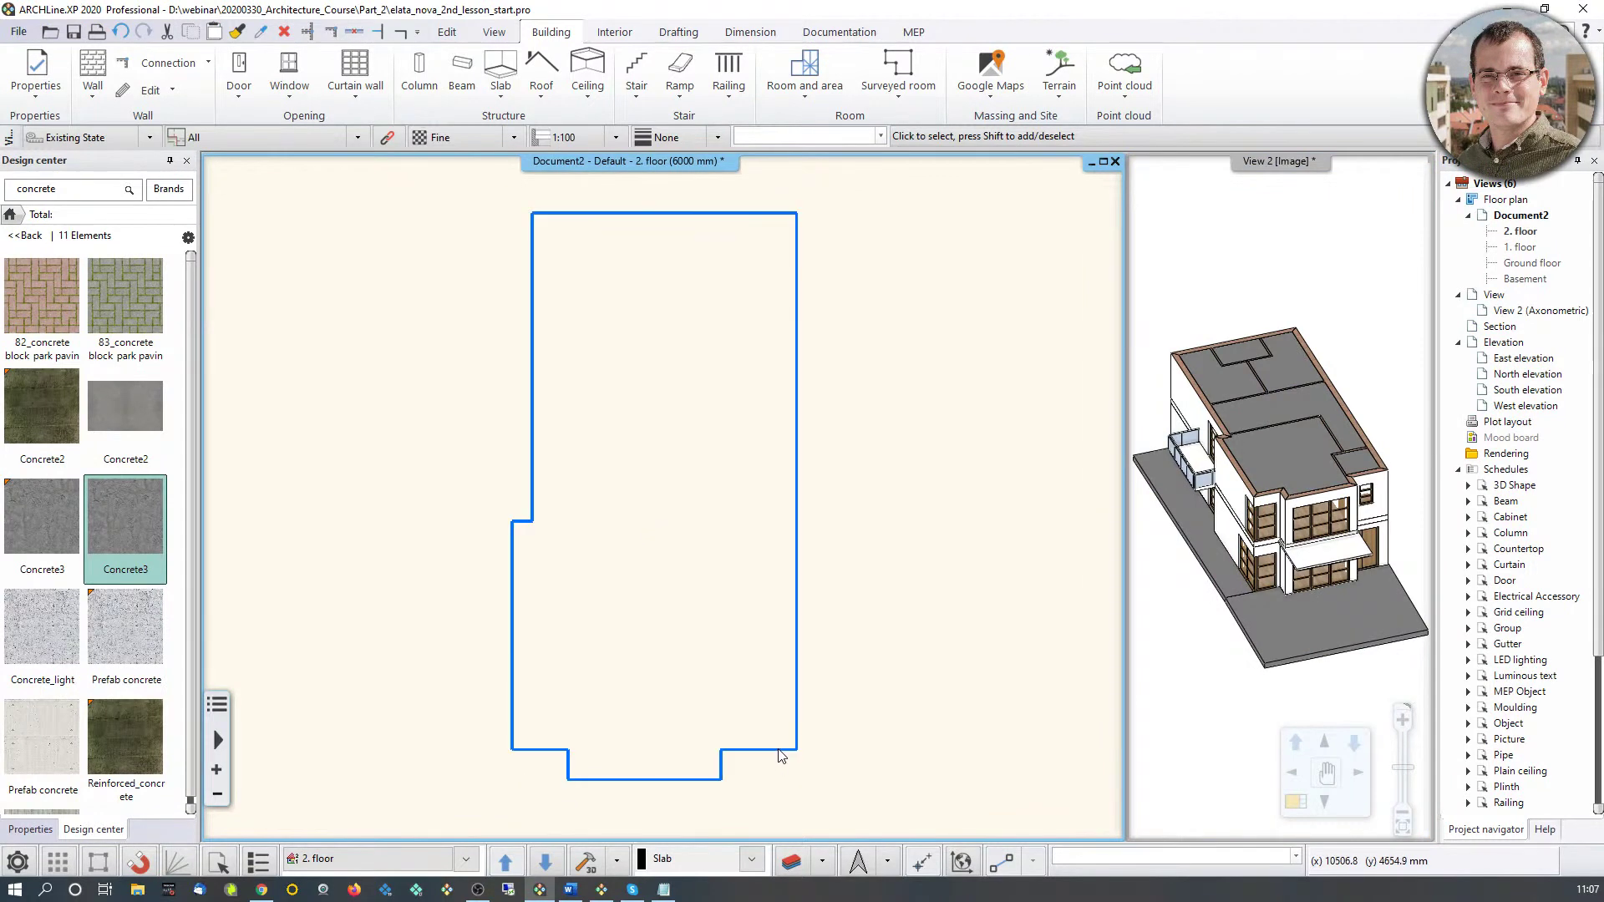
{"action": "key", "text": "Page_Down"}
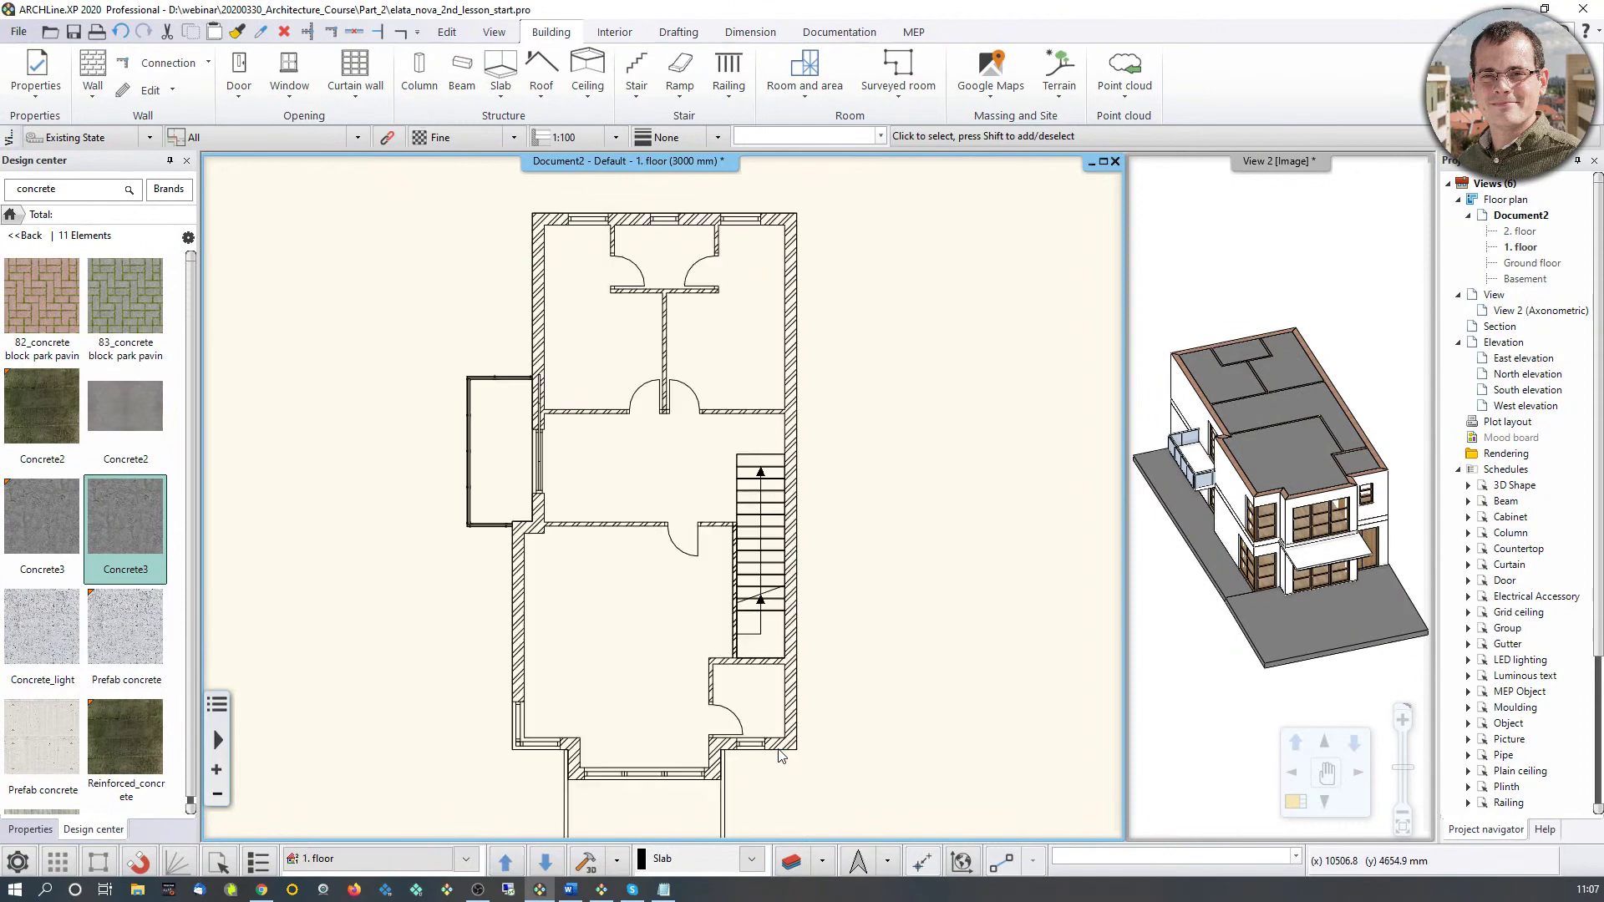
{"action": "key", "text": "Page_Down"}
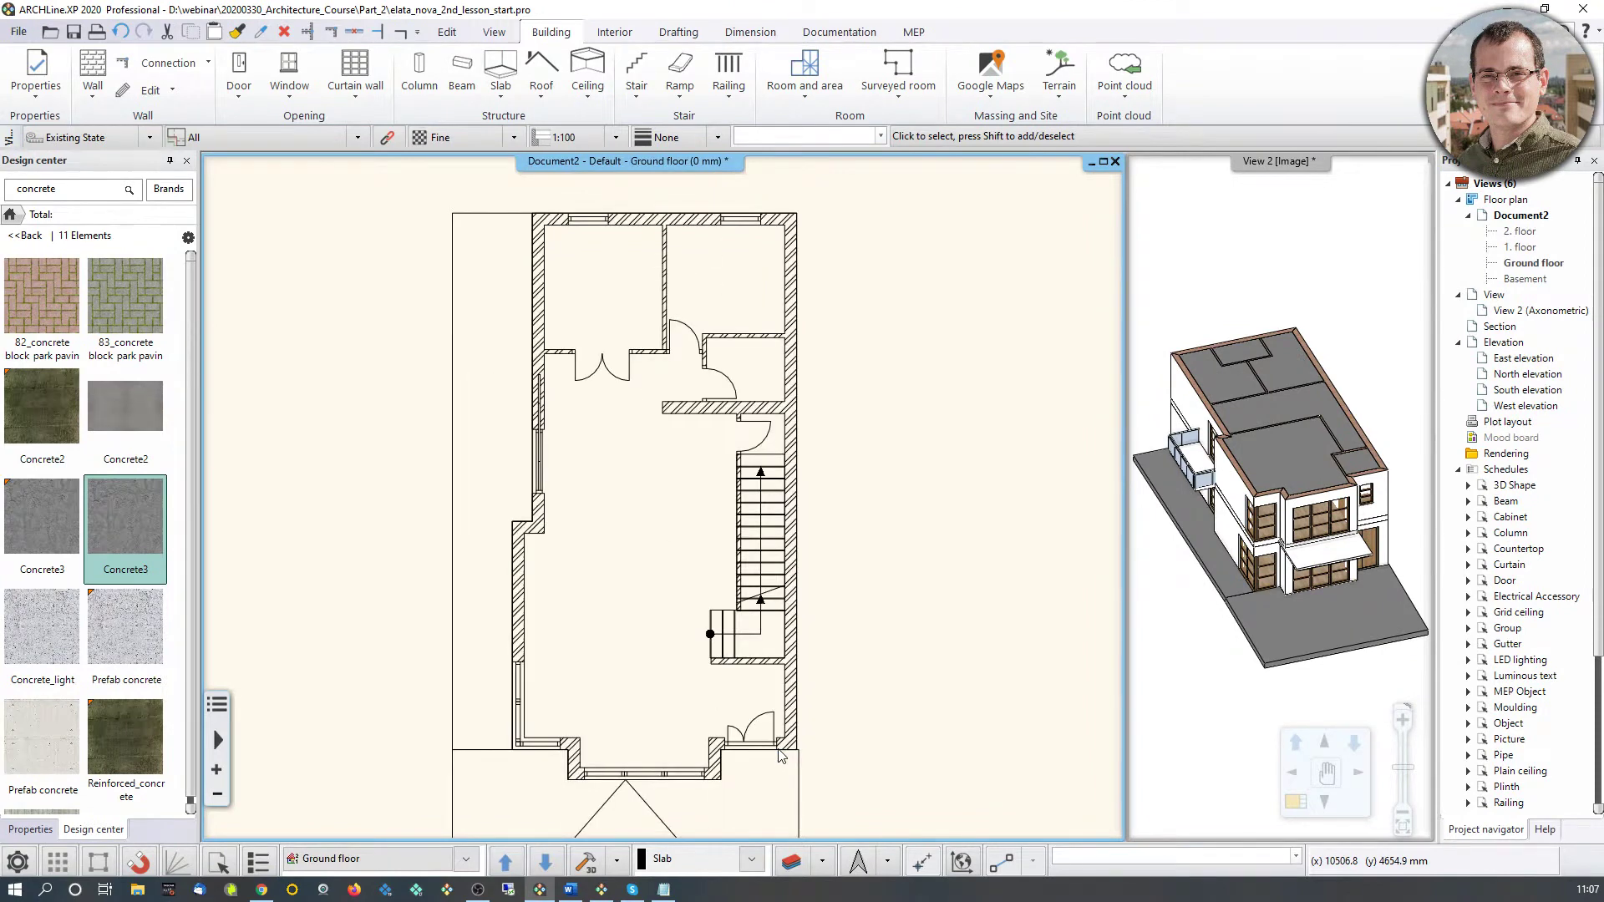
{"action": "key", "text": "Page_Up"}
{"action": "key", "text": "Page_Up"}
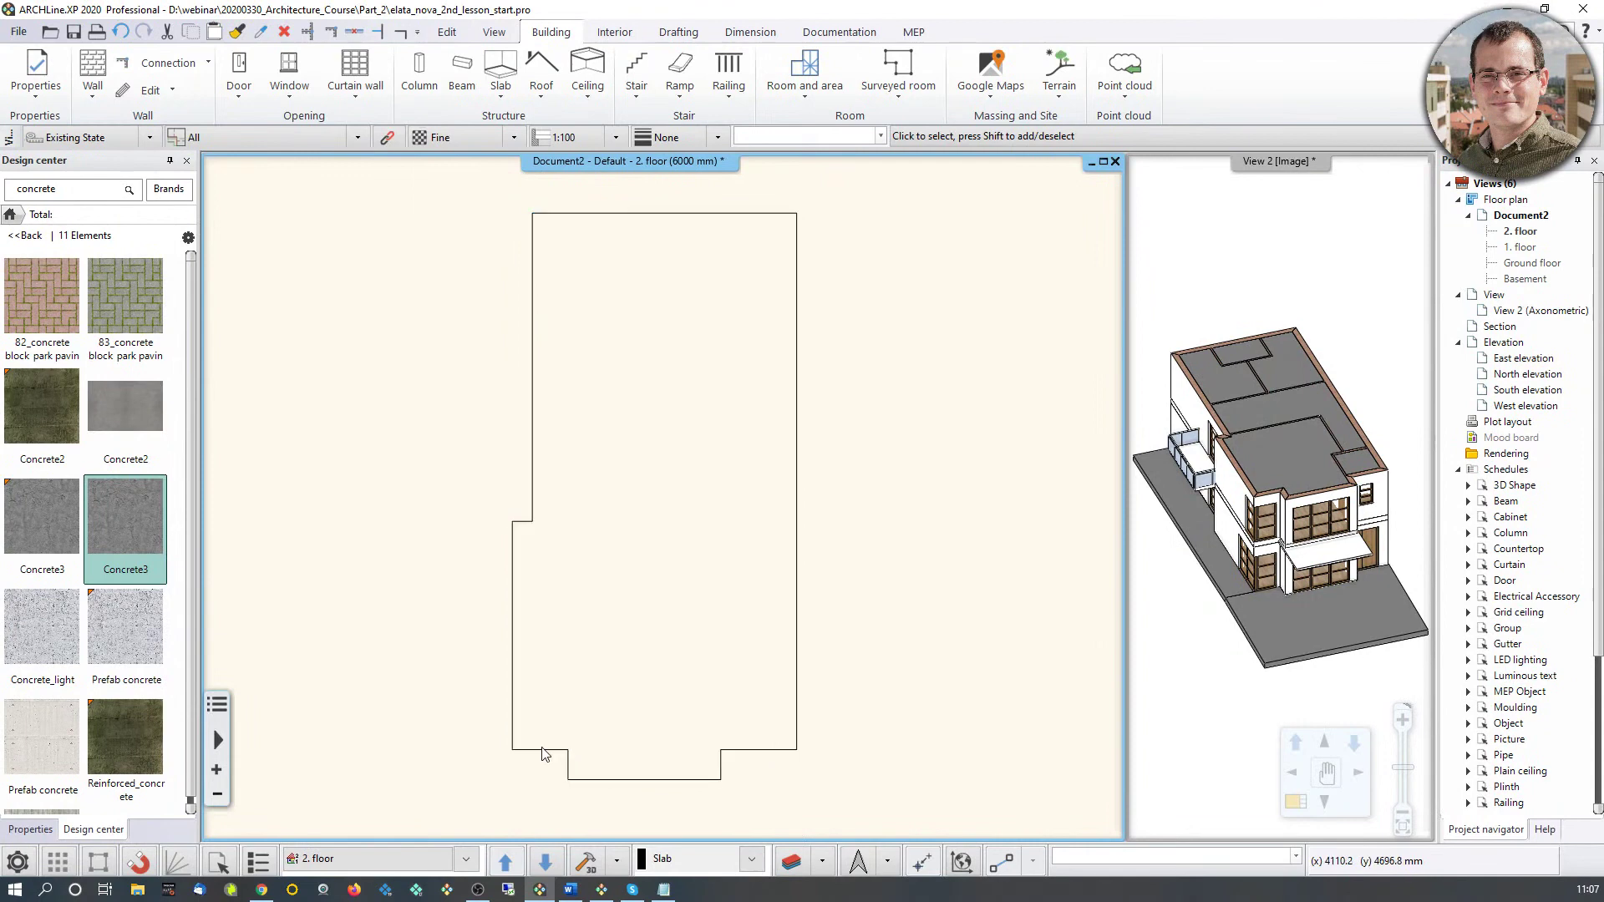
Step: Make the 1. floor visible beneath the active 2. floor plan and inspect the overlaid walls
{"action": "left_click", "coordinate": [465, 860]}
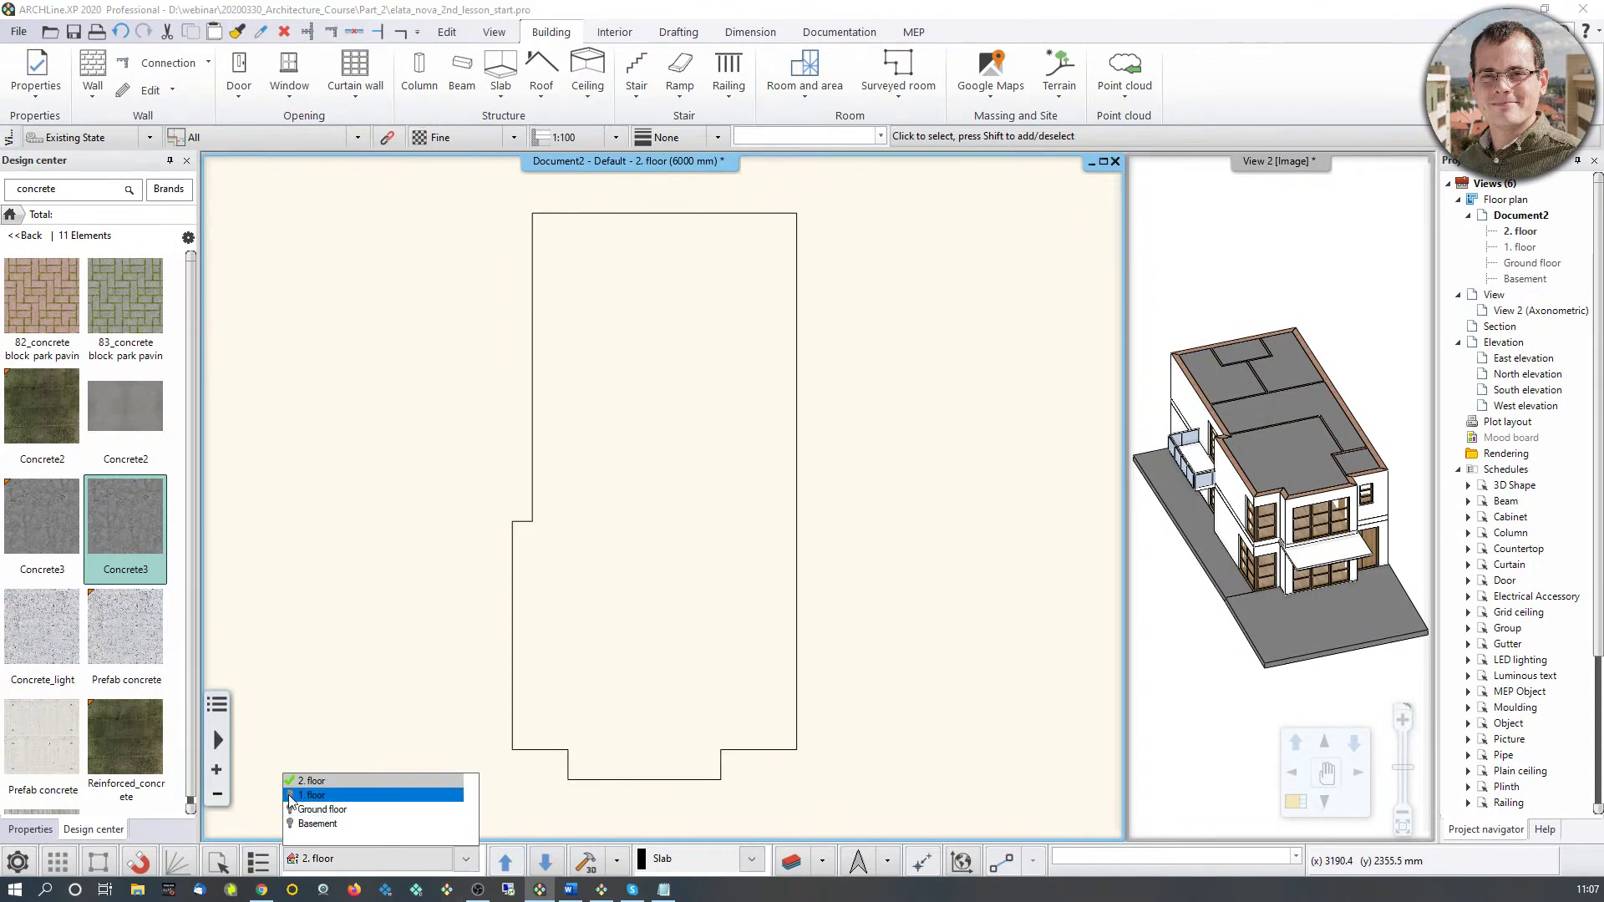
{"action": "left_click", "coordinate": [291, 800]}
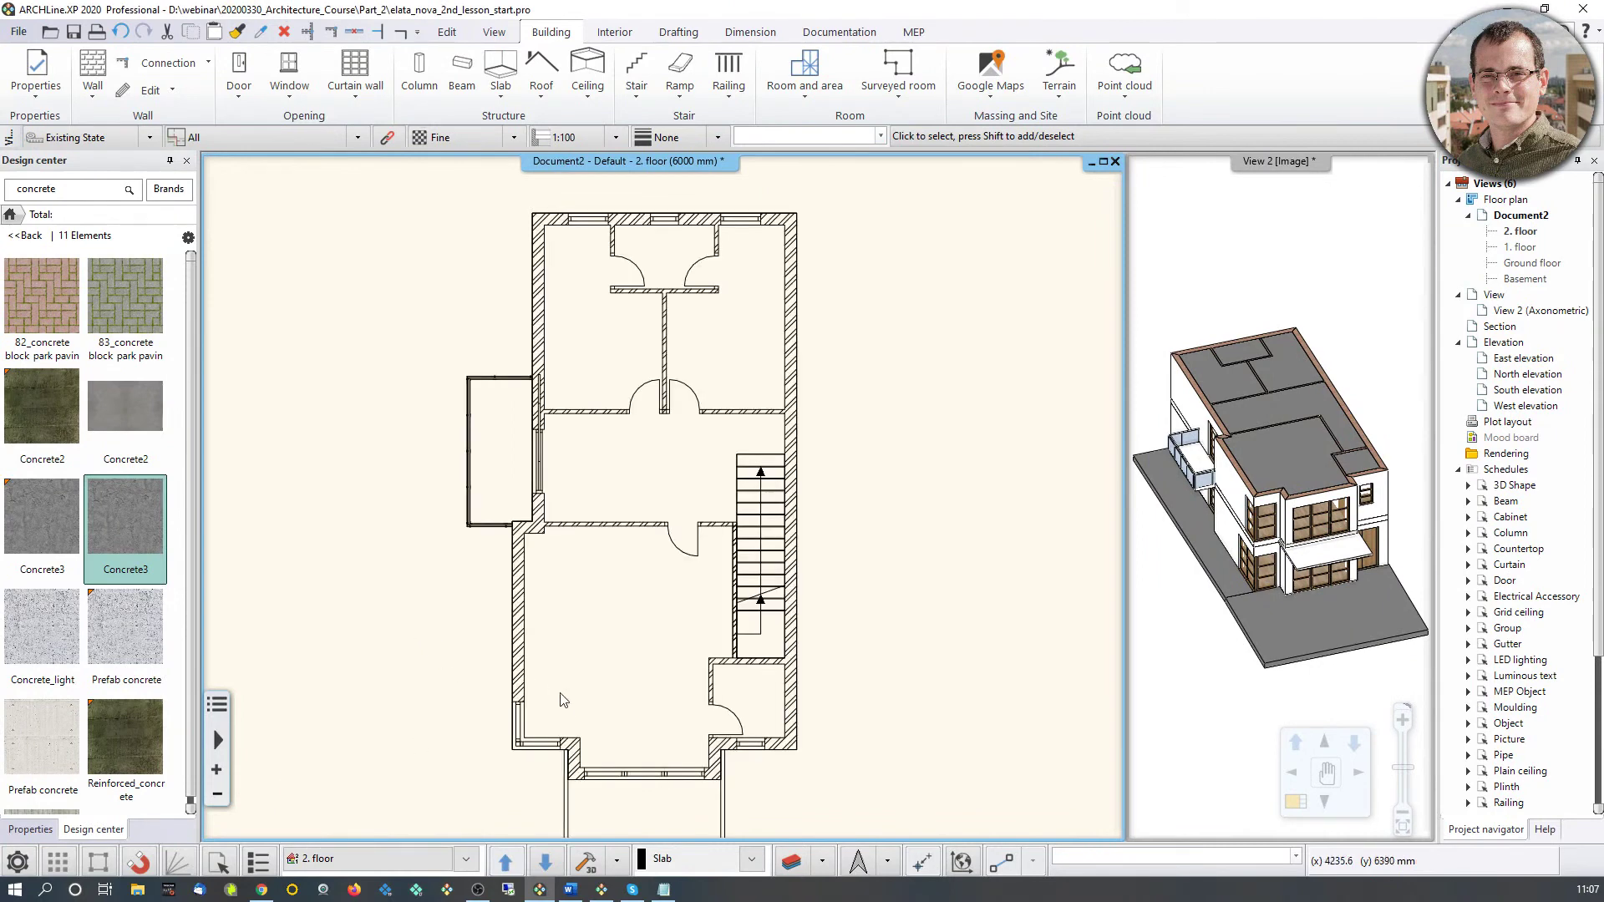
{"action": "scroll", "coordinate": [605, 727], "scroll_direction": "up", "scroll_amount": 3}
{"action": "scroll", "coordinate": [645, 655], "scroll_direction": "down", "scroll_amount": 3}
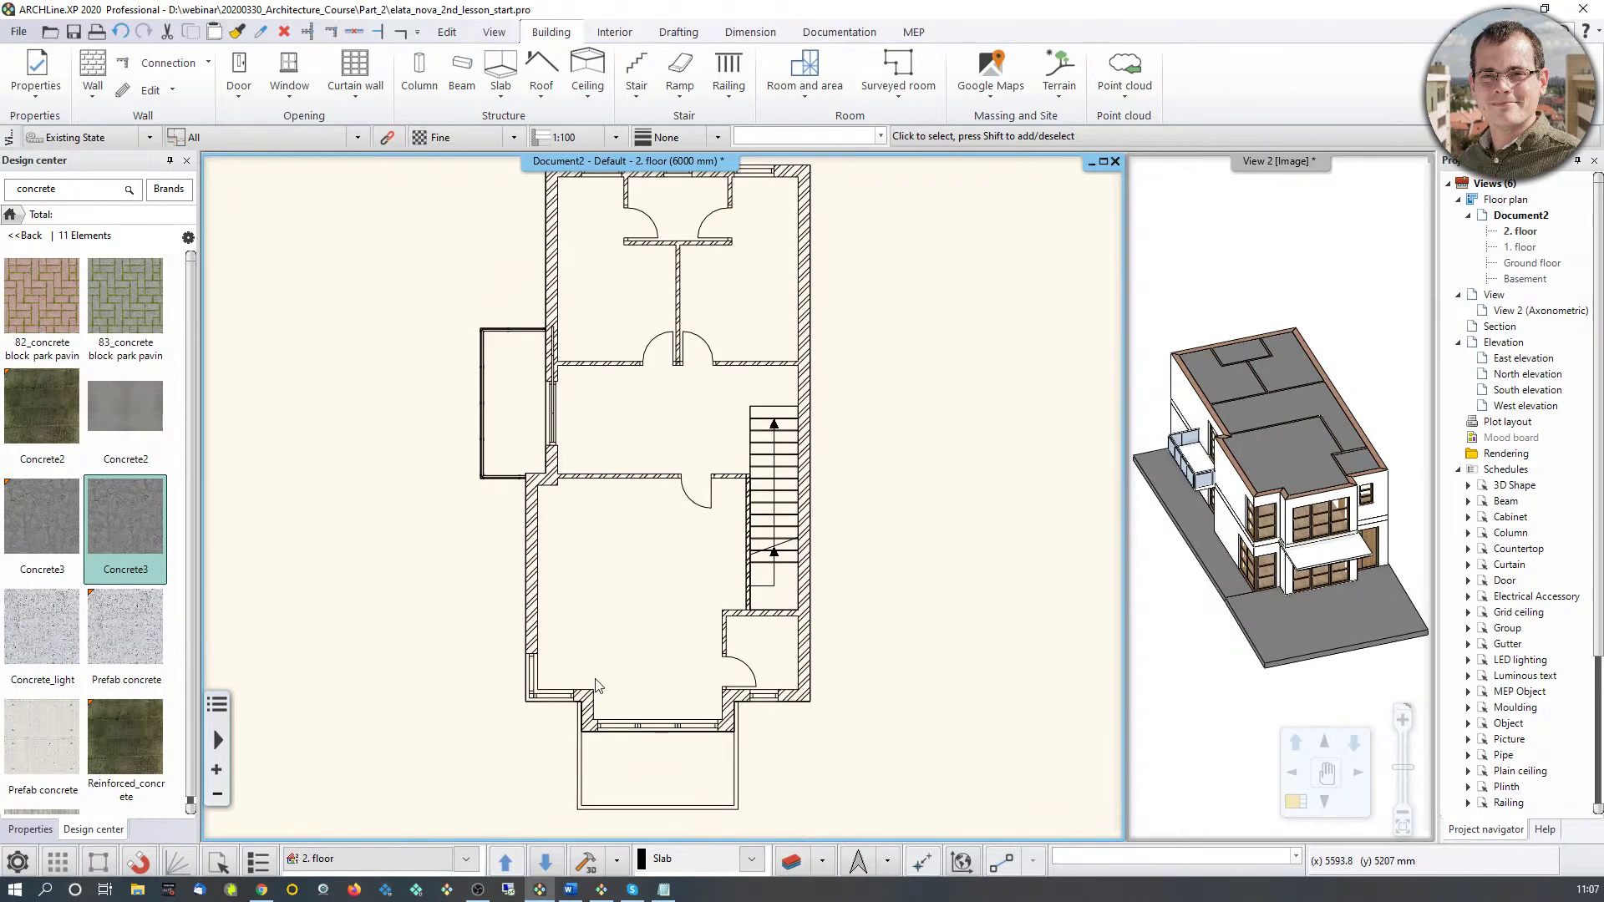
{"action": "scroll", "coordinate": [597, 635], "scroll_direction": "down", "scroll_amount": 1}
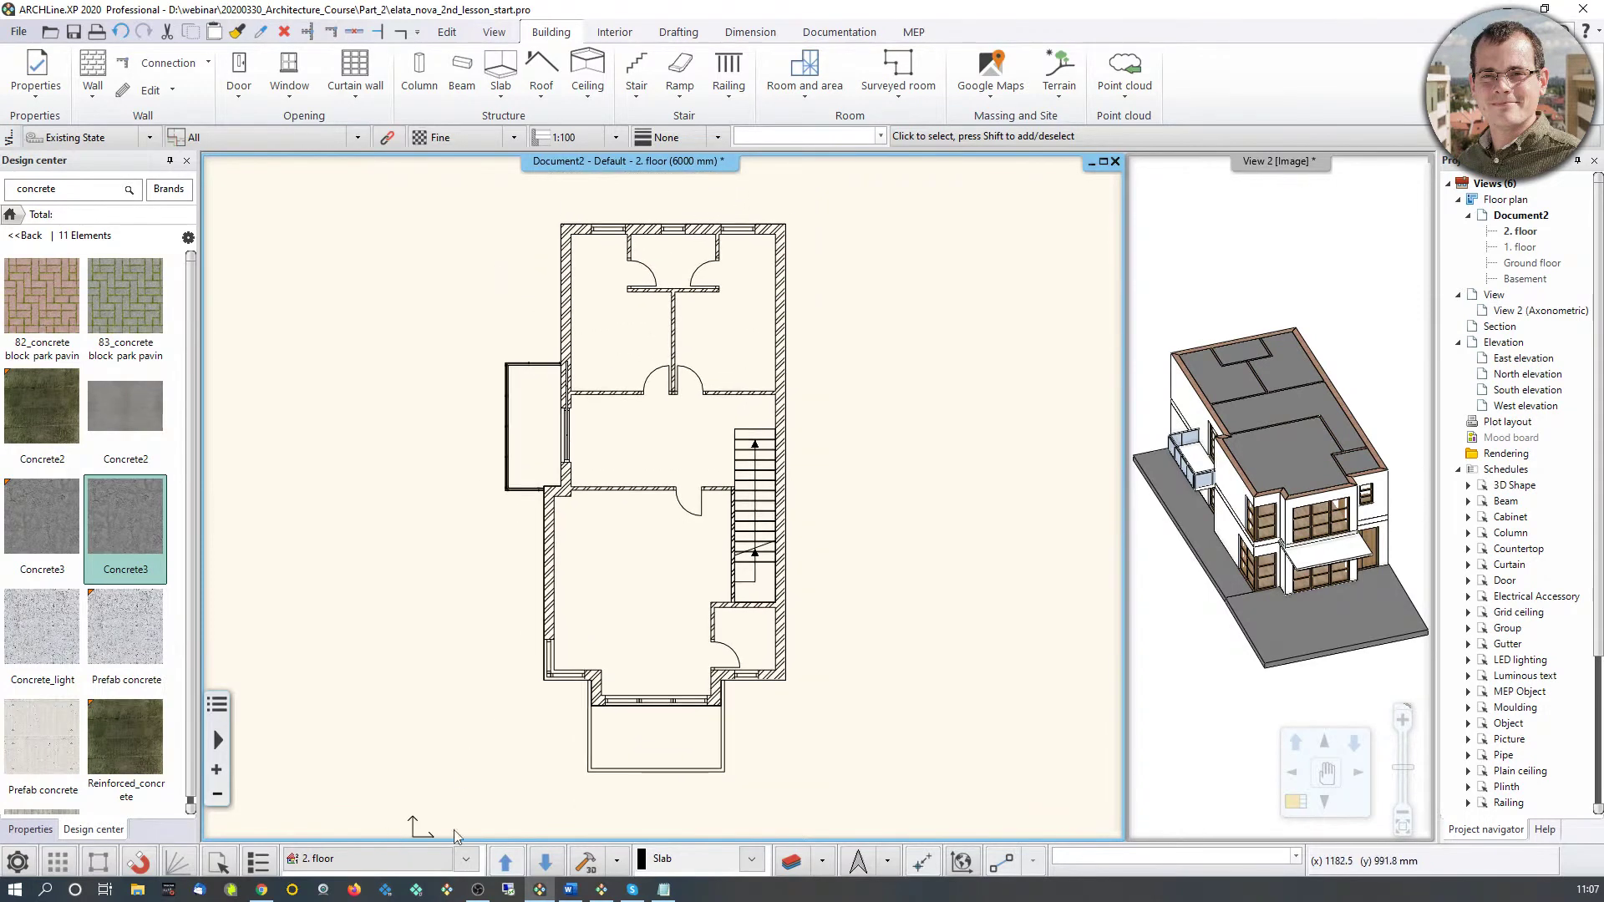
Step: Hide the 1. floor again while keeping the 2. floor active
{"action": "left_click", "coordinate": [371, 858]}
{"action": "left_click", "coordinate": [351, 781]}
{"action": "left_click", "coordinate": [467, 860]}
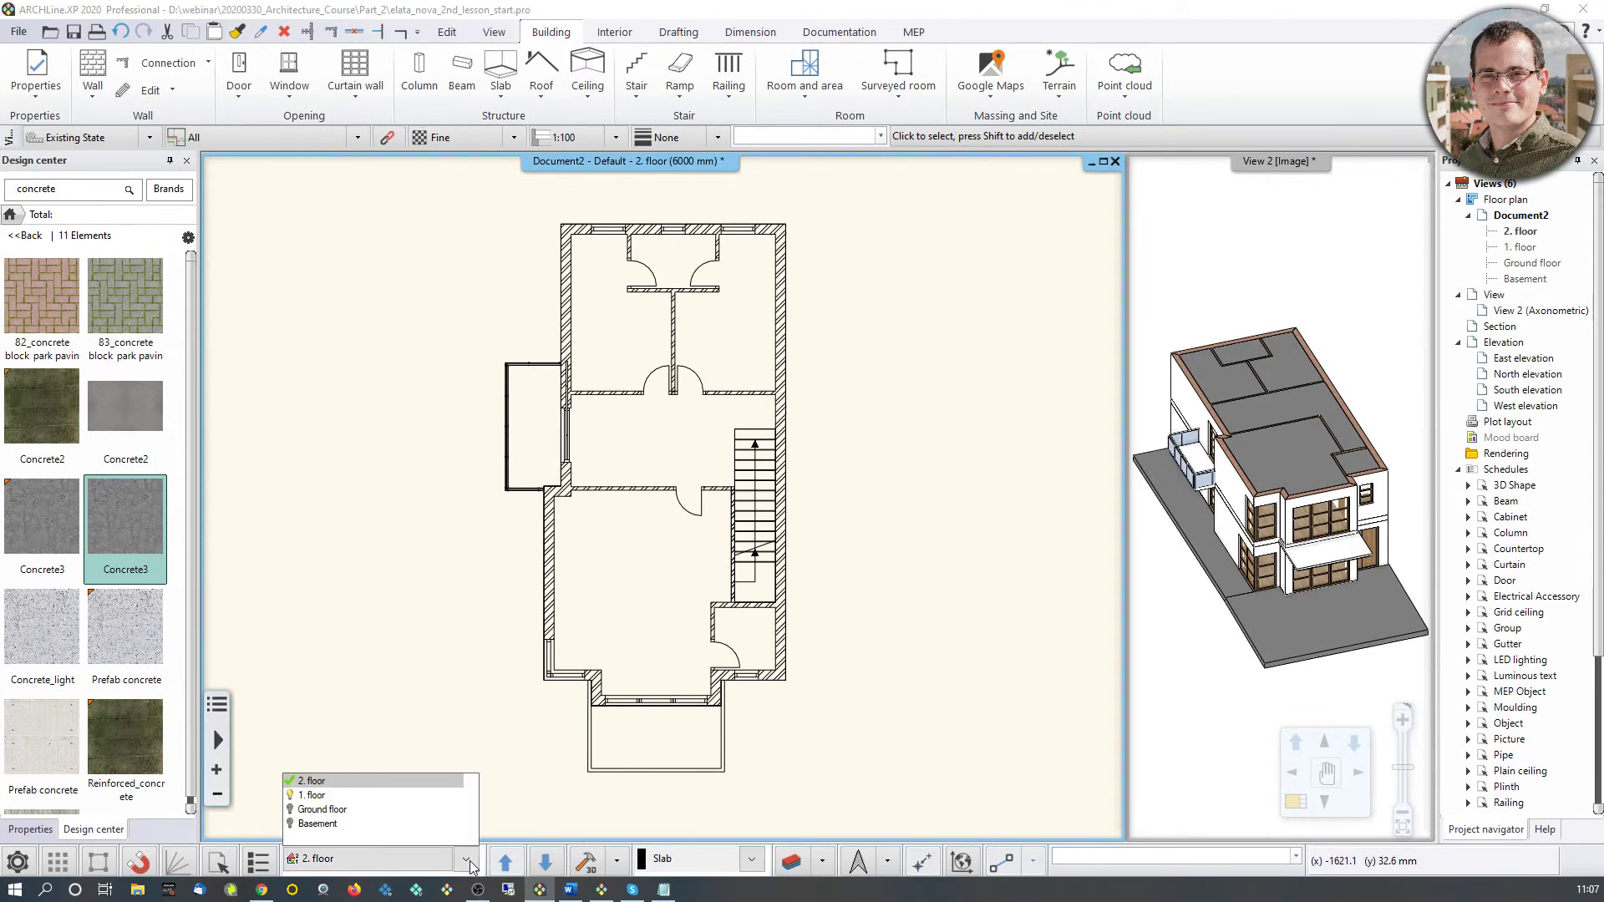
{"action": "left_click", "coordinate": [290, 795]}
{"action": "left_click", "coordinate": [326, 693]}
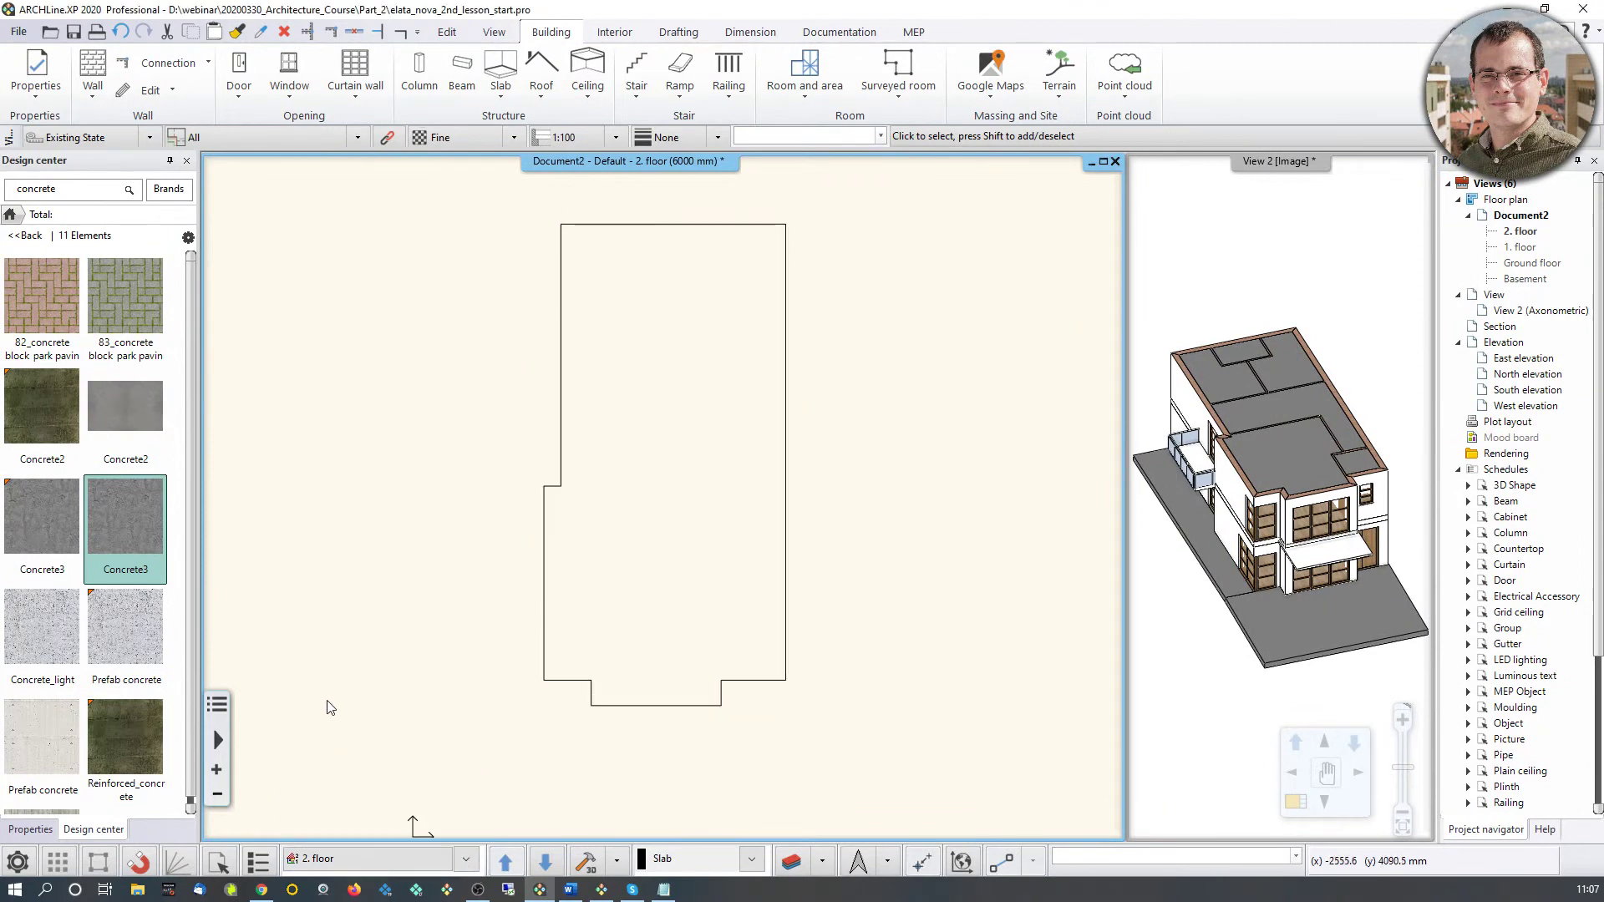
Step: Set the graphics option for displaying visible but inactive levels to Half tone
{"action": "left_click", "coordinate": [15, 865]}
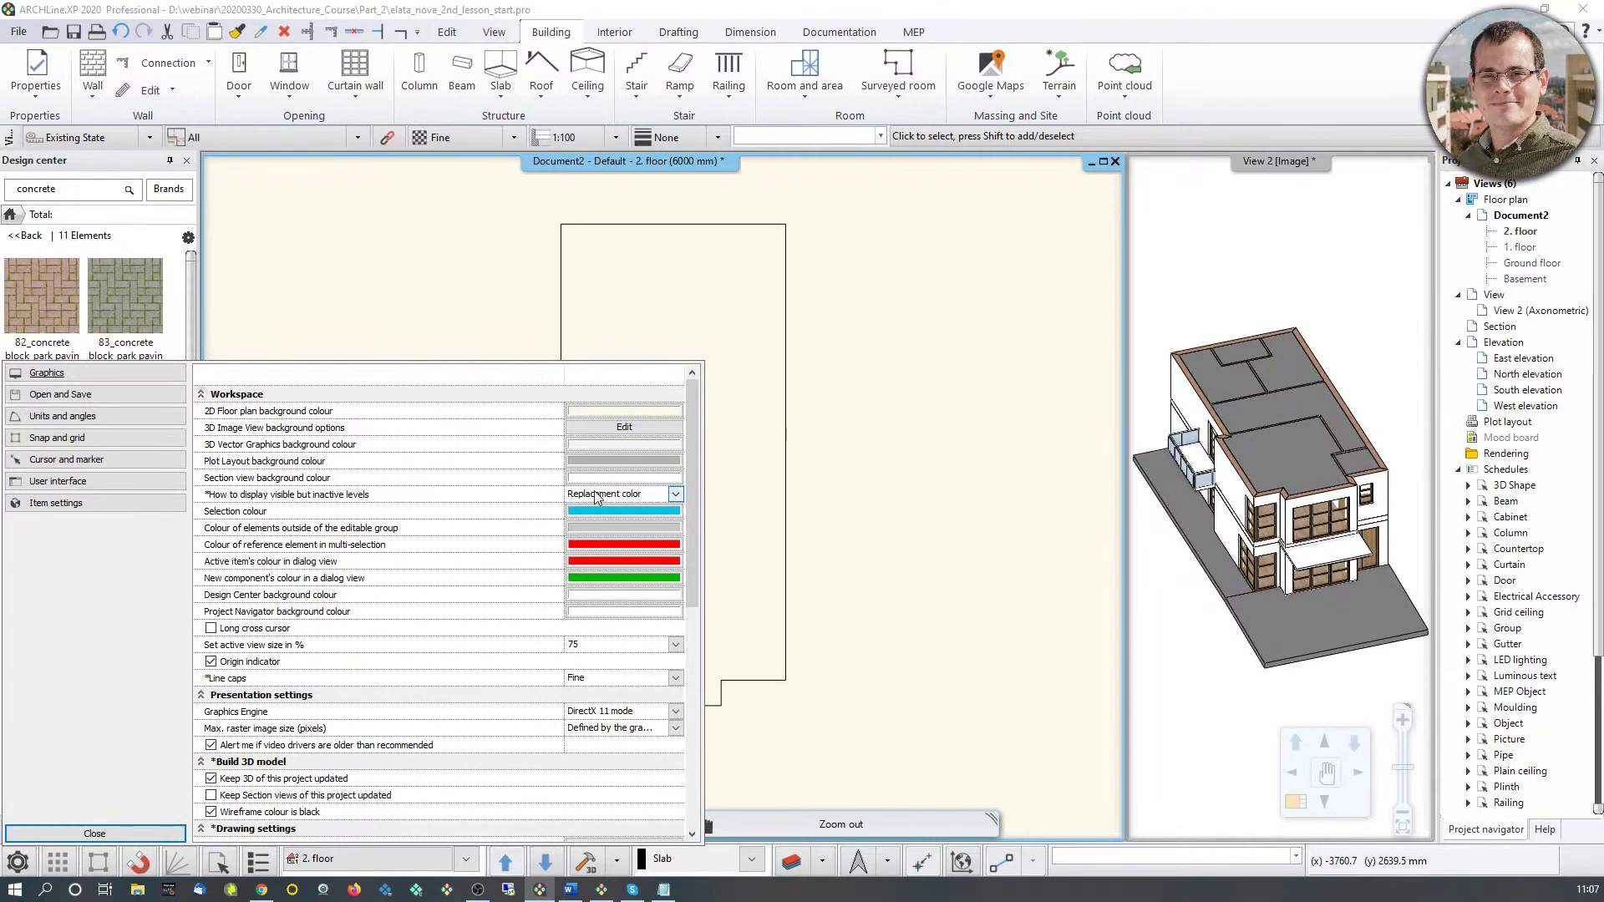
{"action": "left_click", "coordinate": [675, 495]}
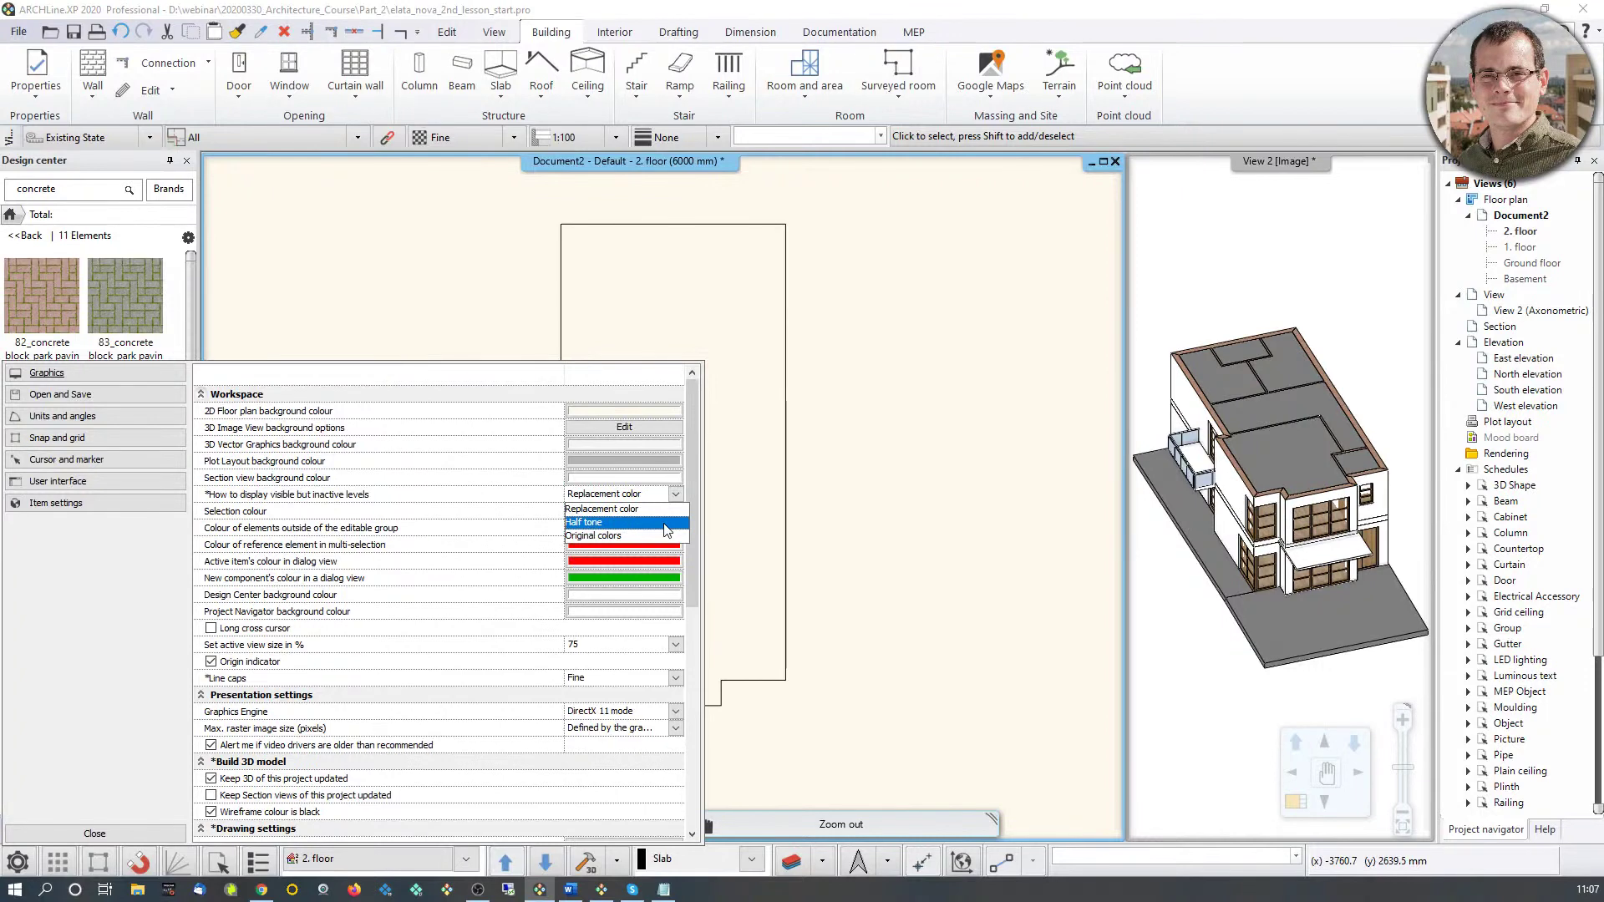
{"action": "left_click", "coordinate": [631, 522]}
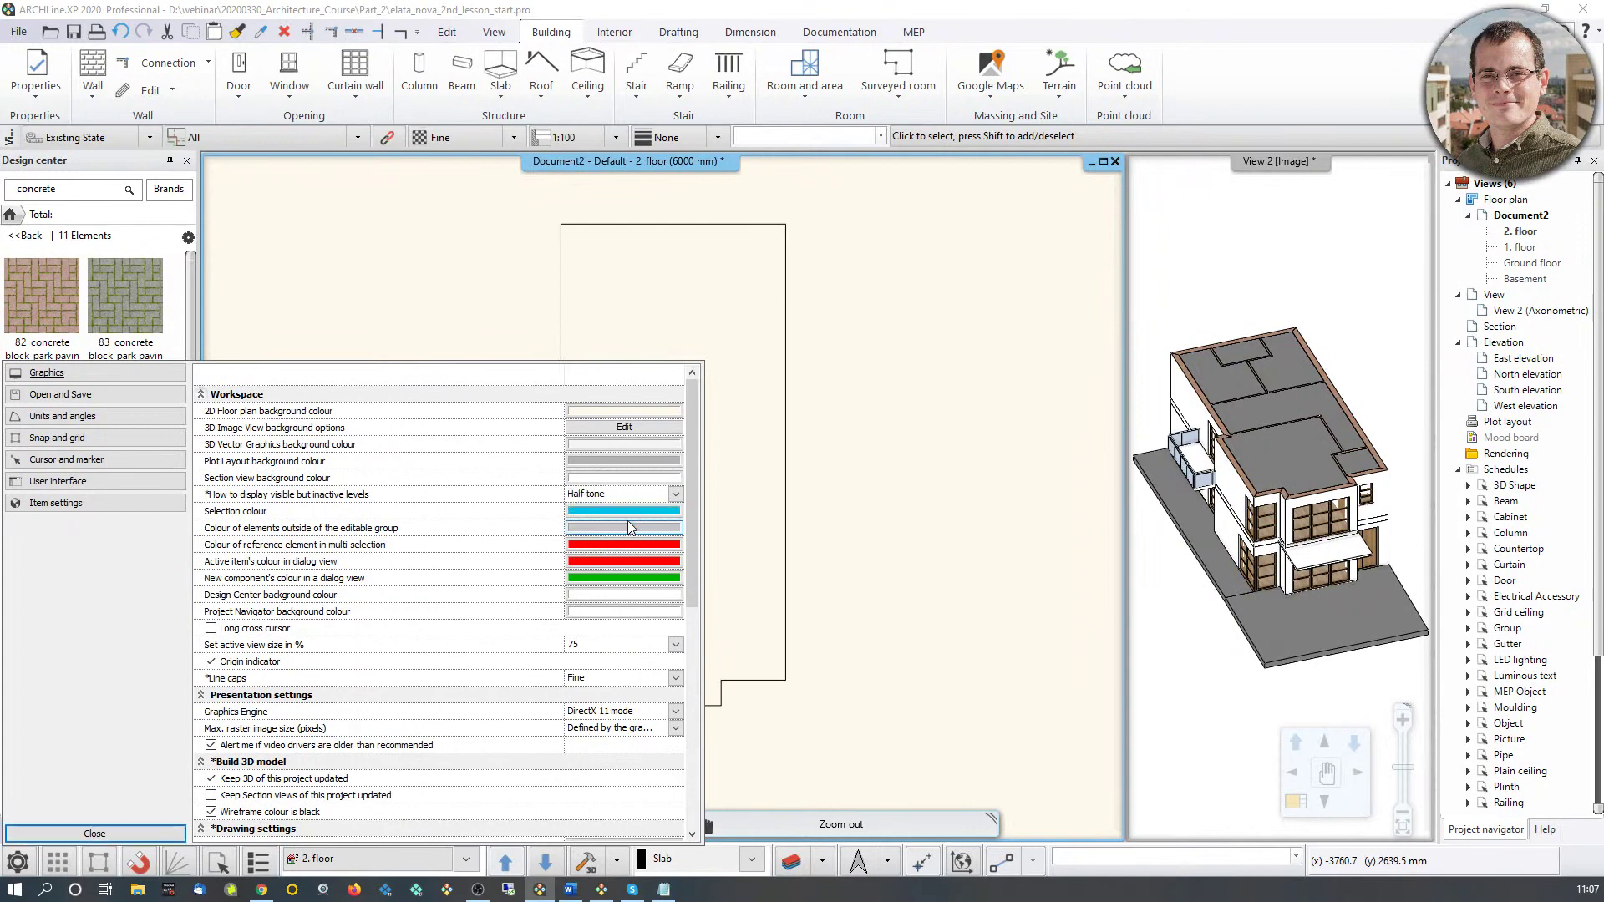
{"action": "left_click", "coordinate": [94, 833]}
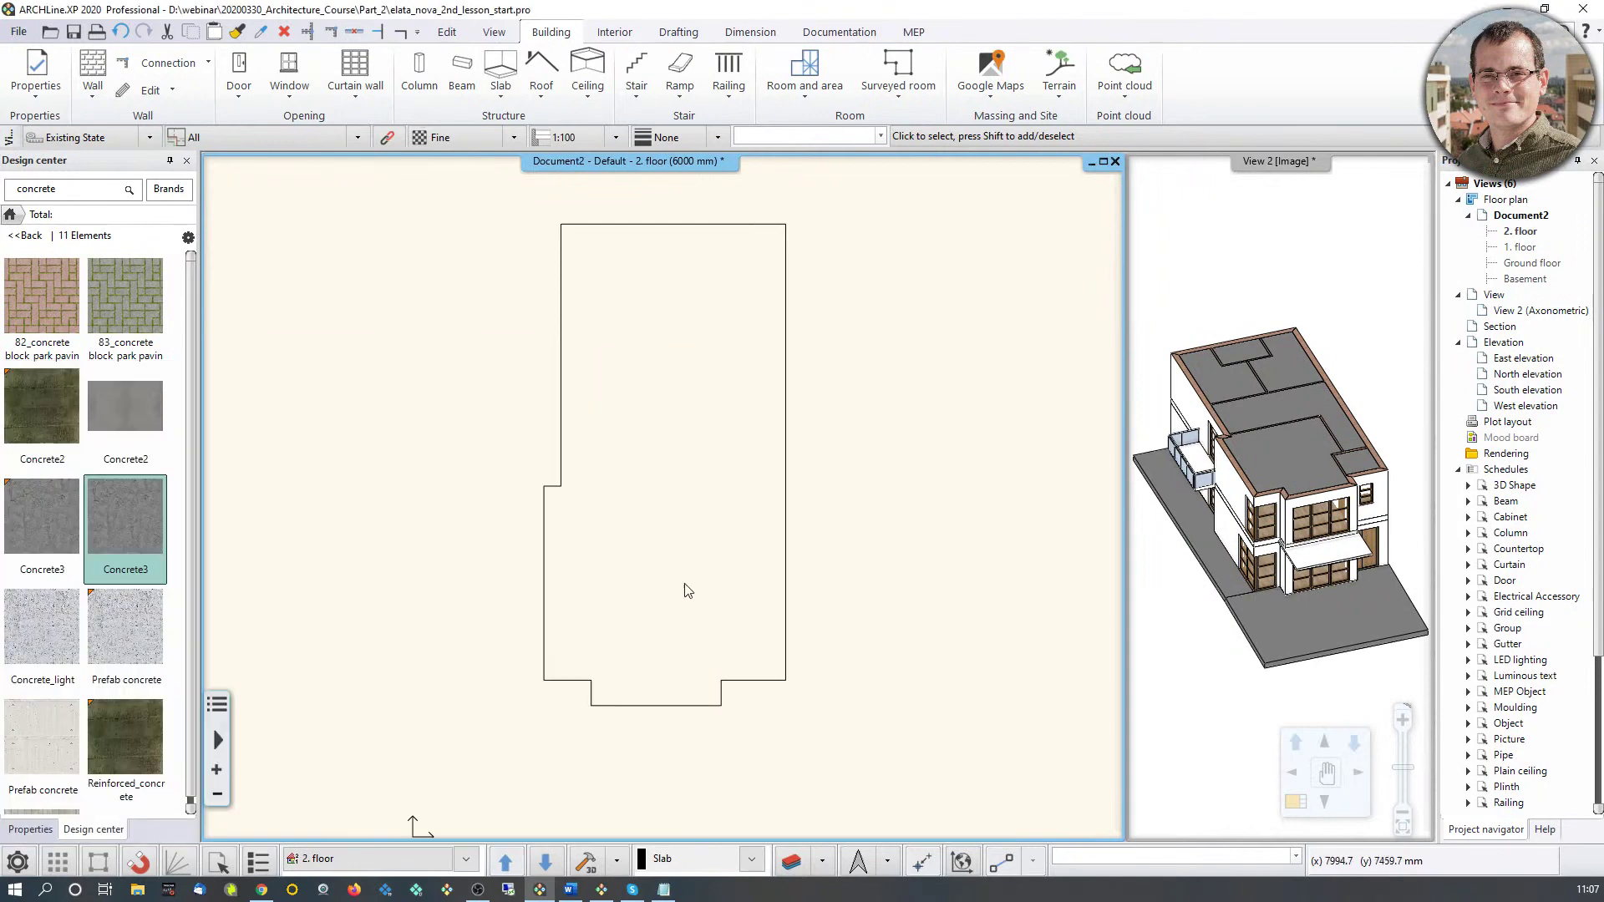
Step: Turn on the 1. floor's visibility under the 2. floor plan and examine its half-tone walls around the slab outline
{"action": "left_click", "coordinate": [465, 859]}
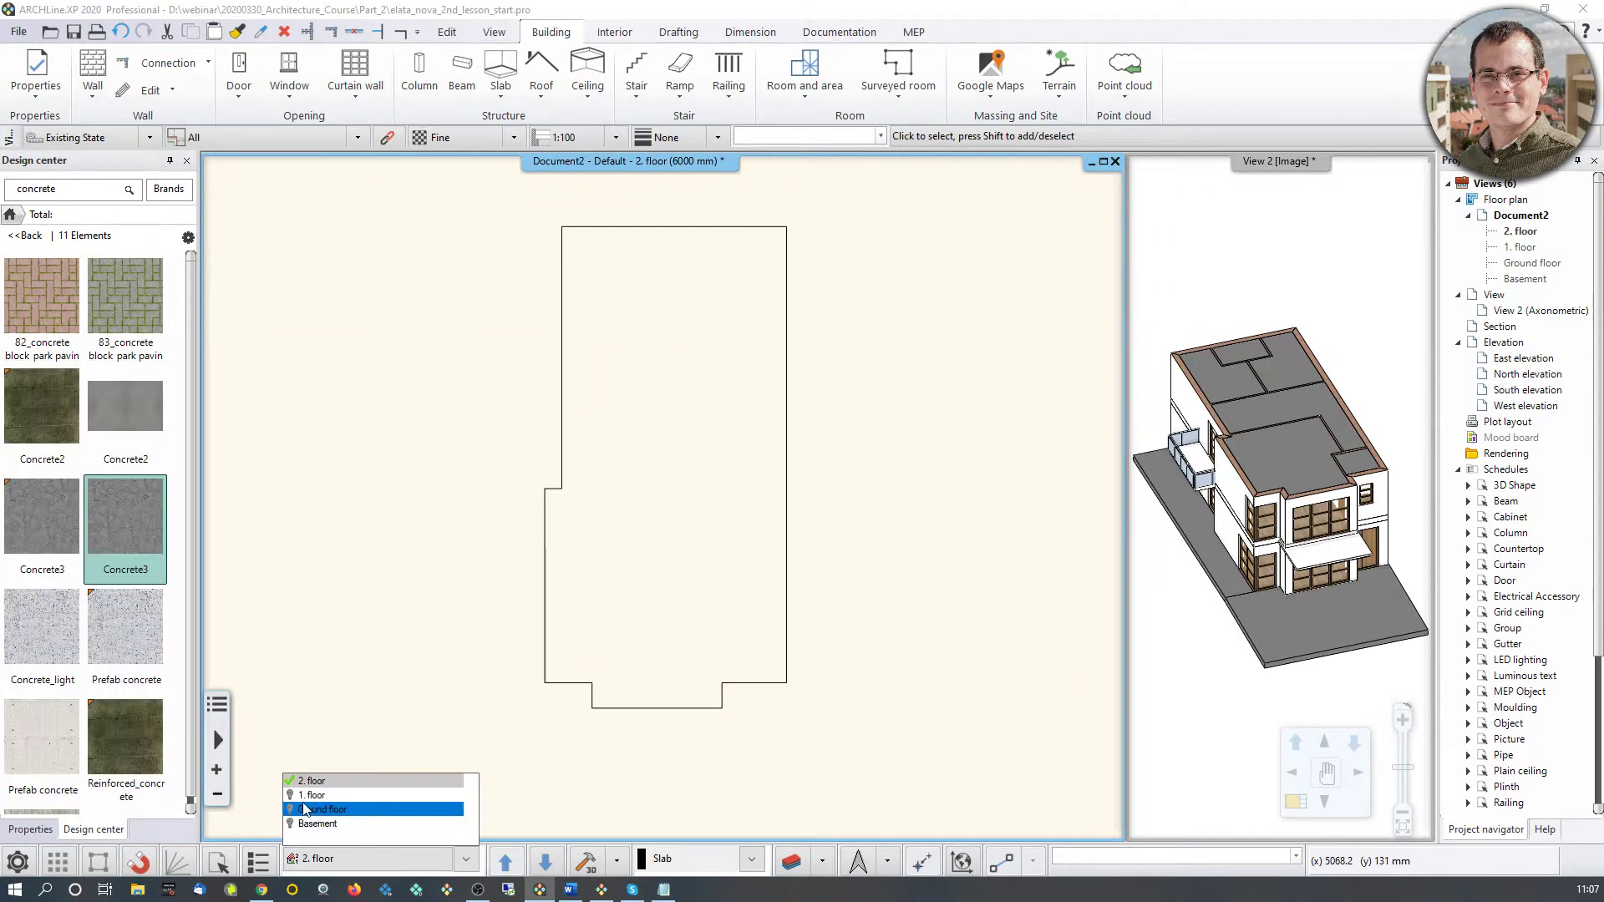
{"action": "left_click", "coordinate": [334, 790]}
{"action": "scroll", "coordinate": [589, 686], "scroll_direction": "up", "scroll_amount": 2}
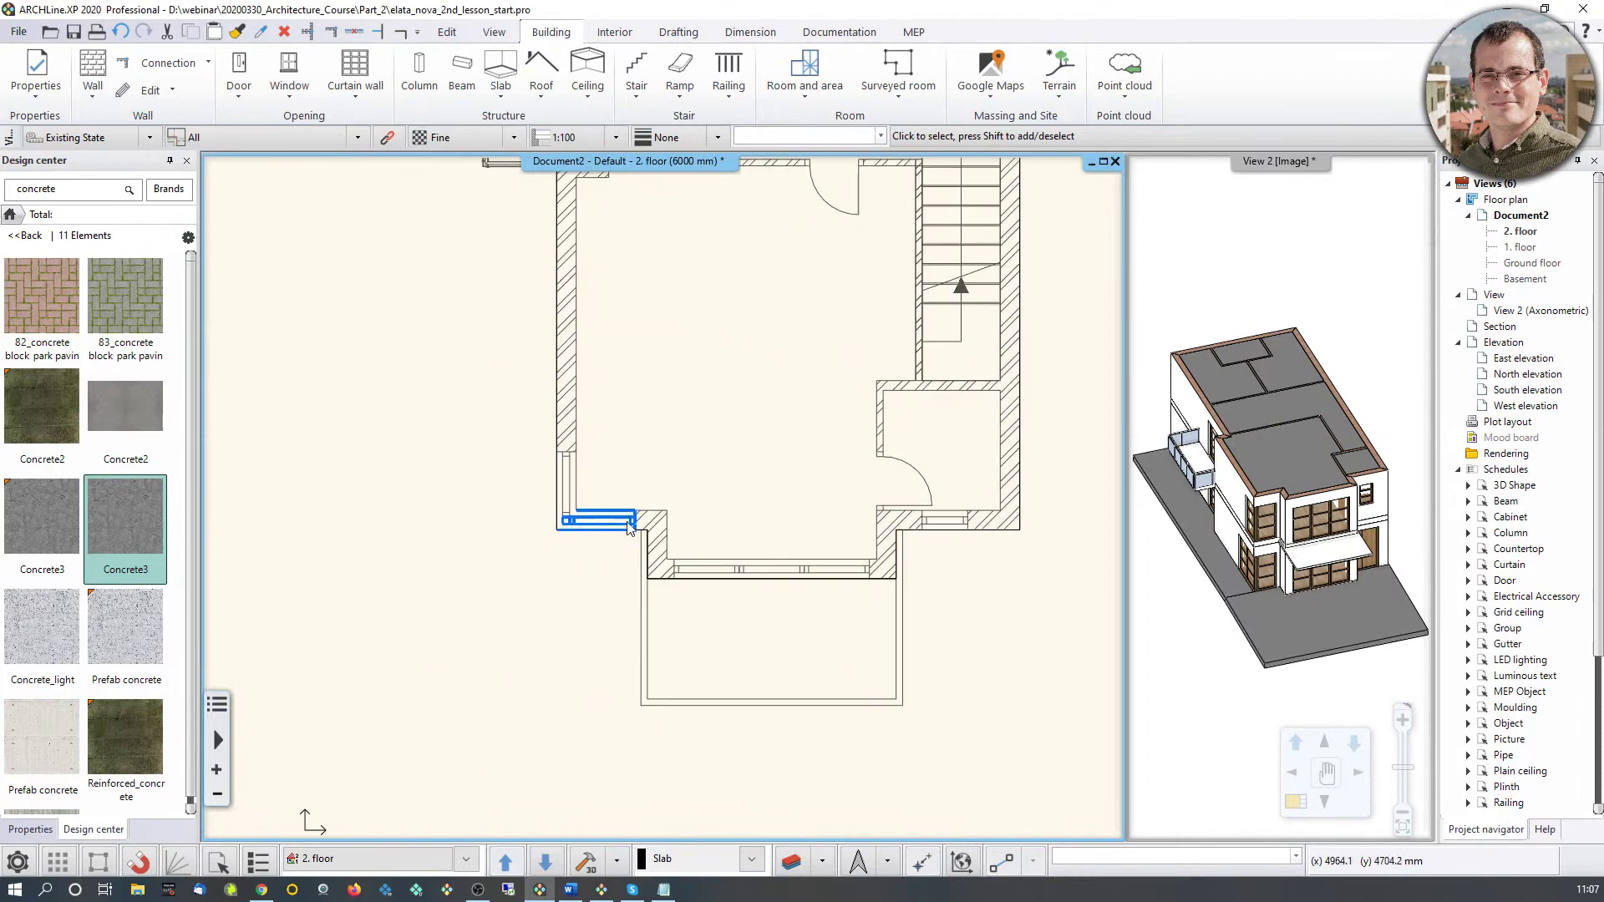
{"action": "mouse_move", "coordinate": [738, 456]}
{"action": "middle_mouse_down"}
{"action": "mouse_move", "coordinate": [594, 584]}
{"action": "mouse_move", "coordinate": [609, 614]}
{"action": "middle_mouse_up"}
{"action": "scroll", "coordinate": [613, 569], "scroll_direction": "down", "scroll_amount": 2}
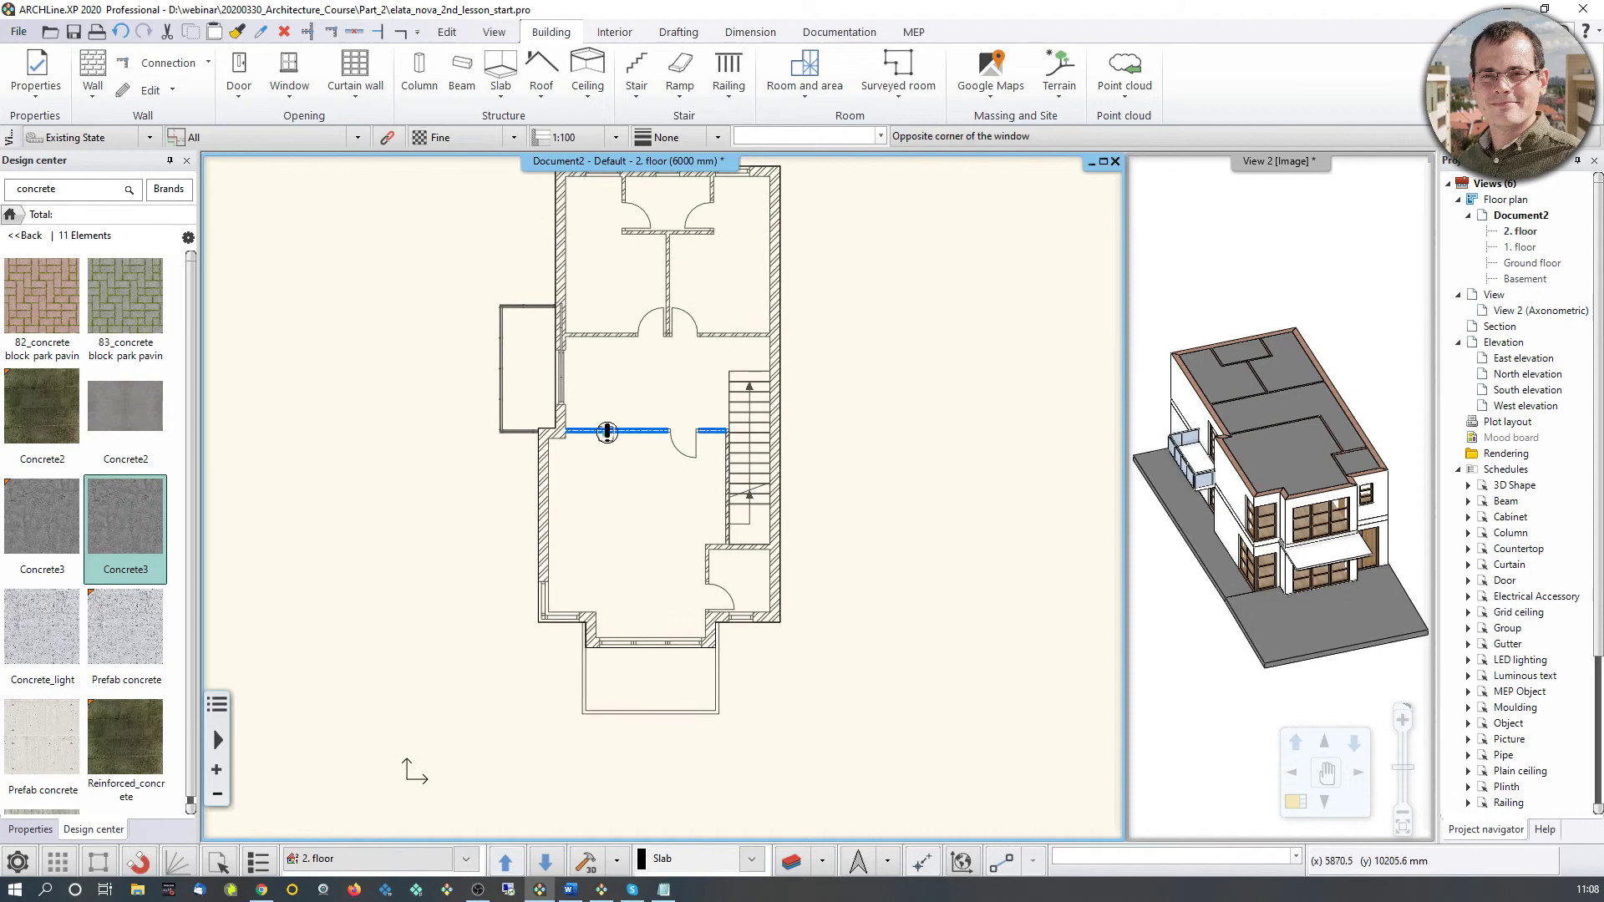
{"action": "key", "text": "Escape"}
{"action": "scroll", "coordinate": [623, 430], "scroll_direction": "up", "scroll_amount": 2}
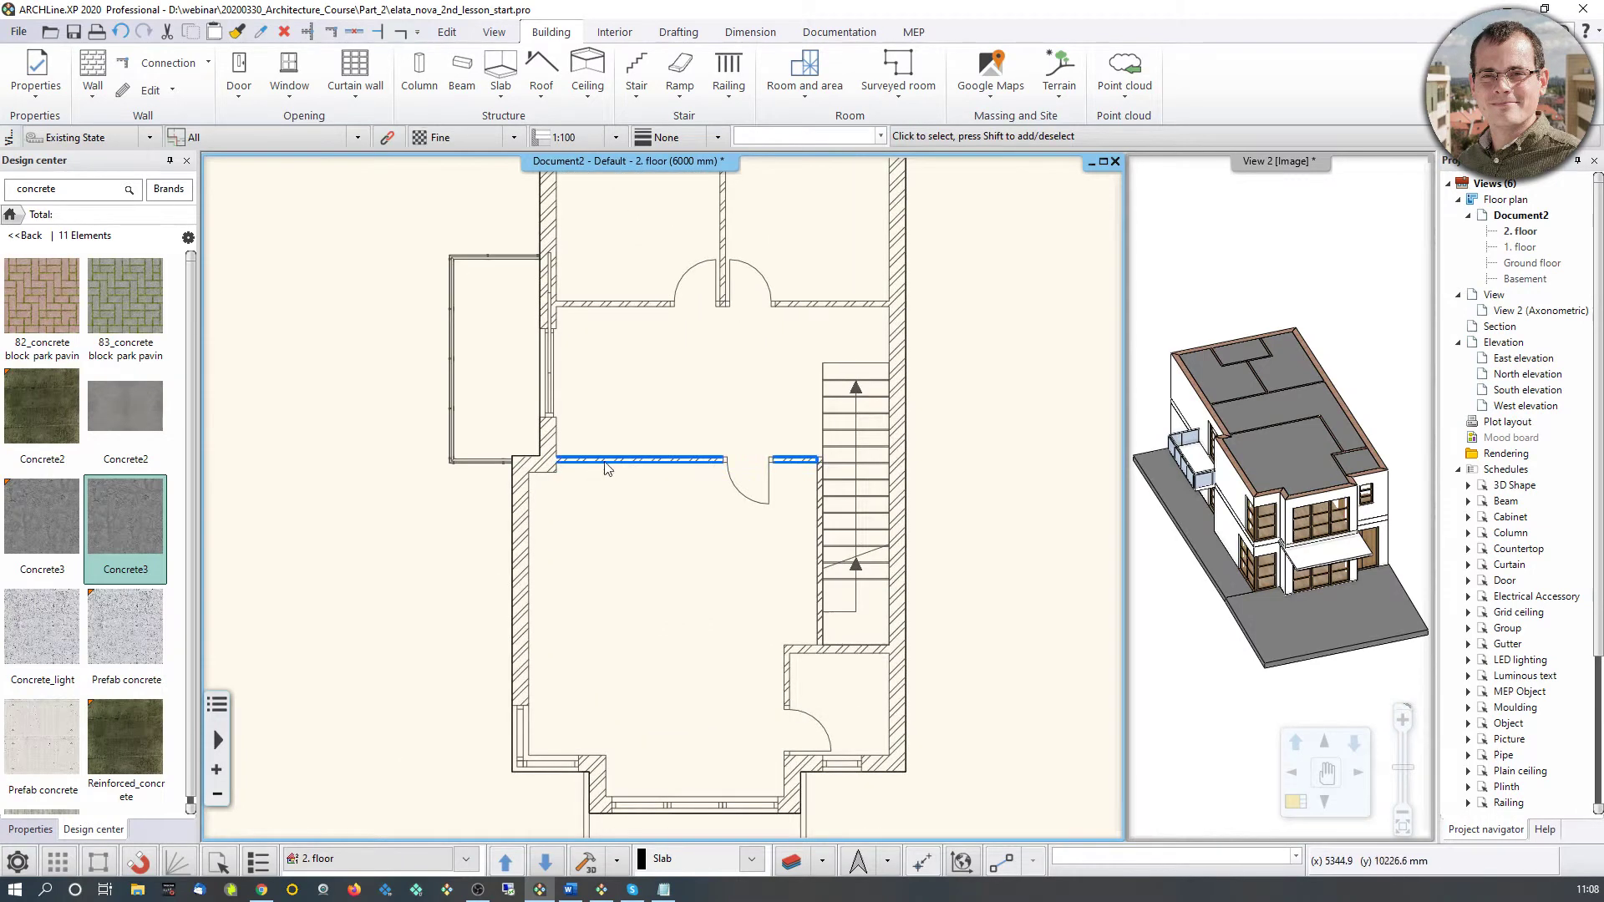
{"action": "middle_click_drag", "start_coordinate": [518, 534], "coordinate": [695, 511]}
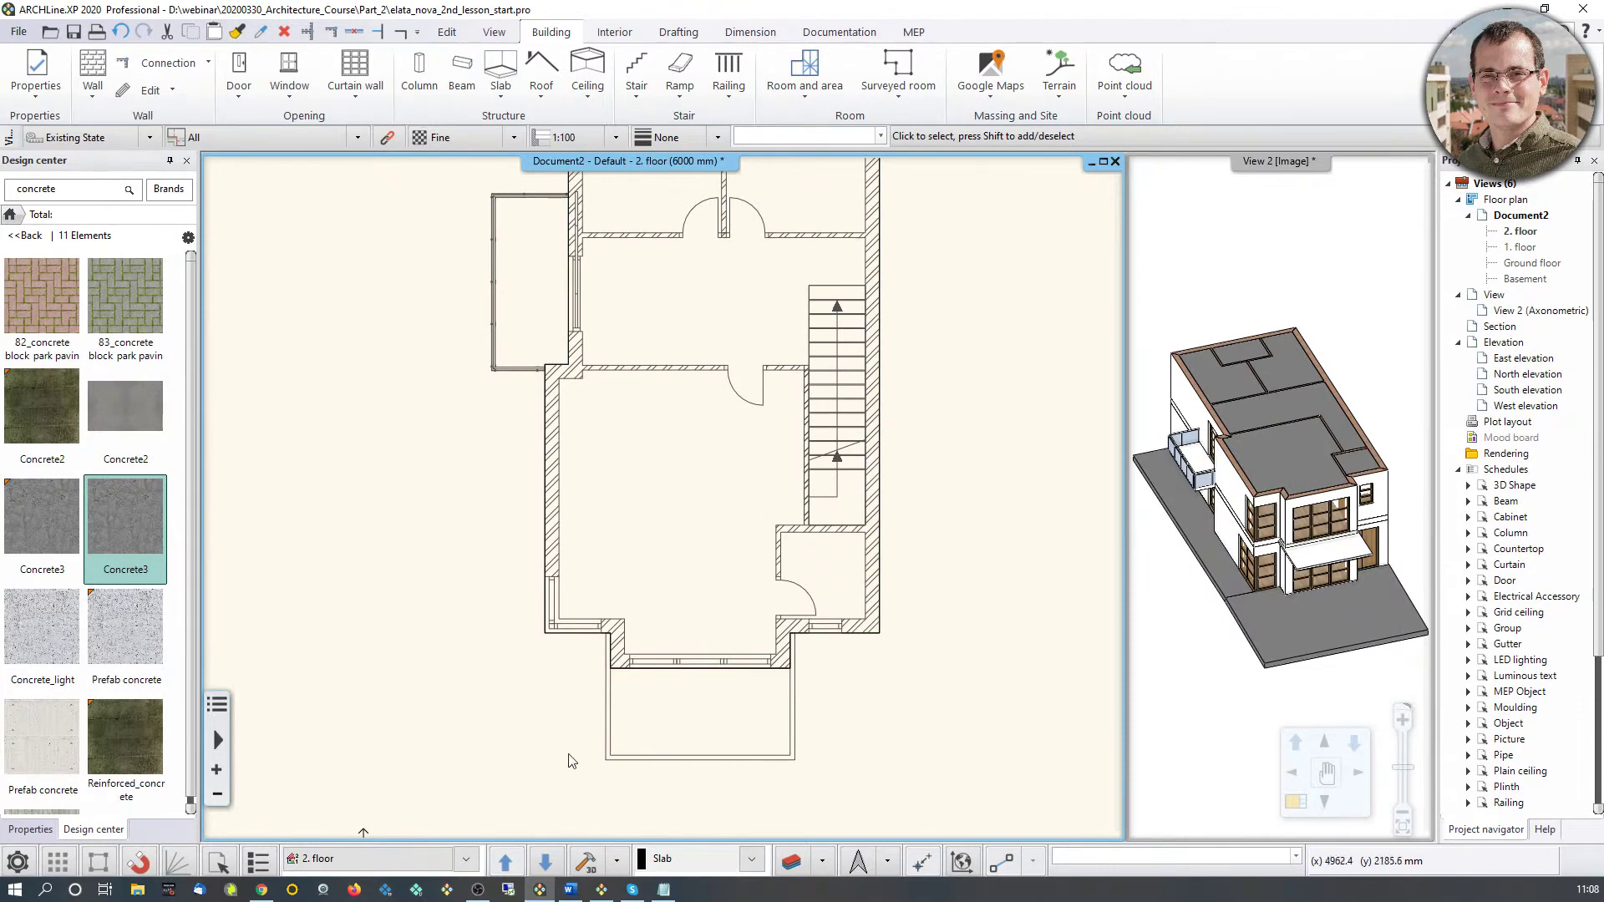
Step: Set the display of visible but inactive levels to Replacement color, using bright blue with RGB 0, 168, 255
{"action": "left_click", "coordinate": [29, 863]}
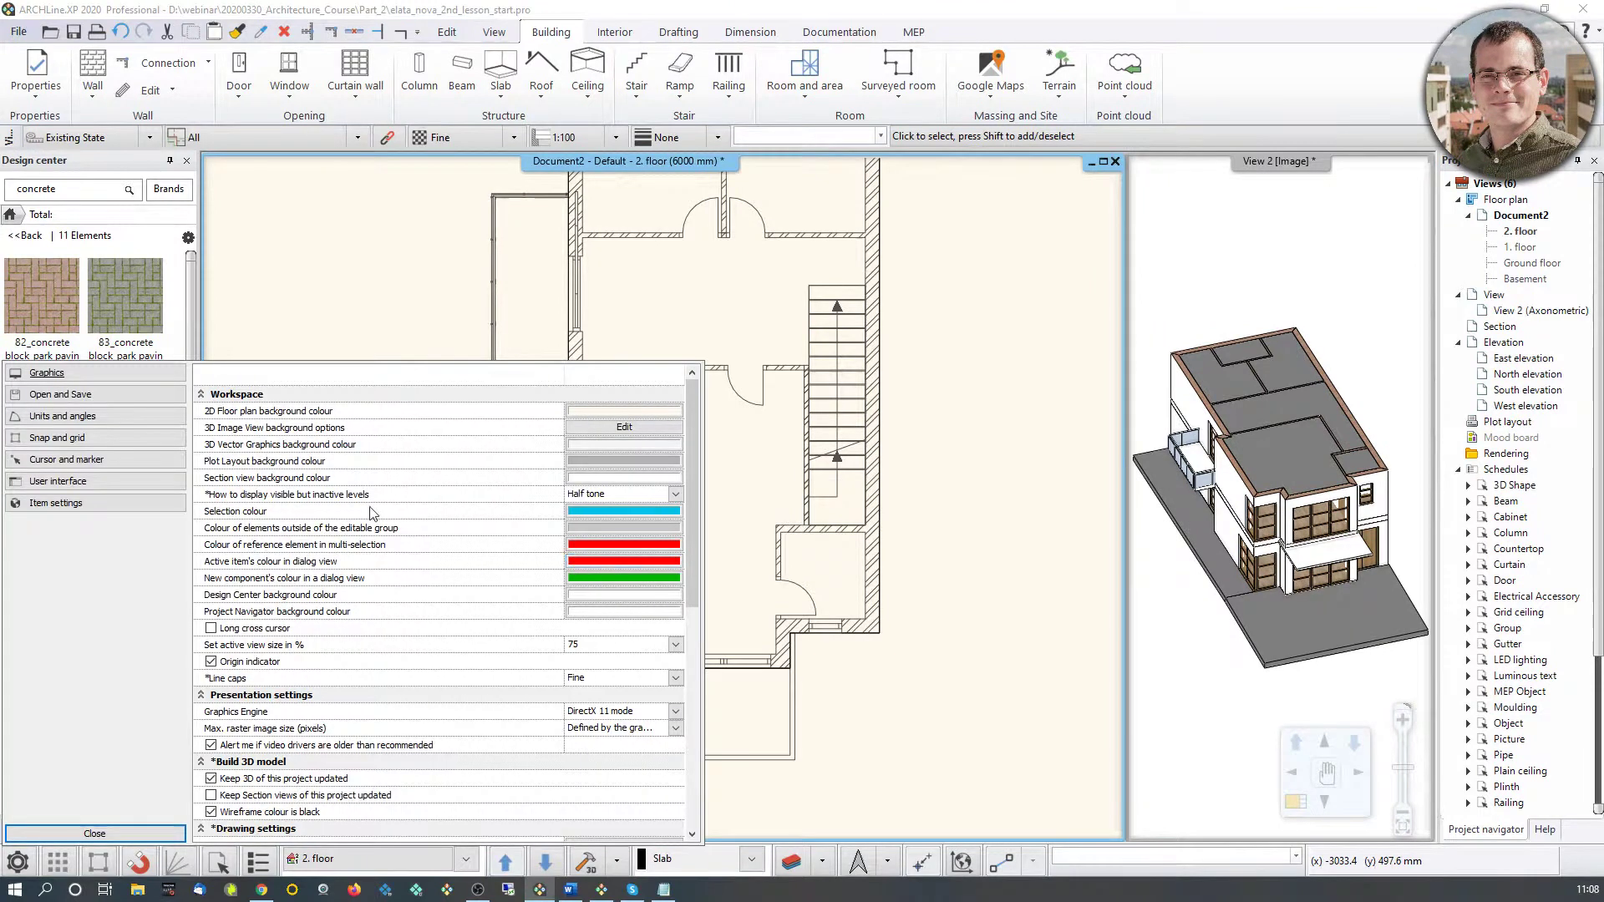
{"action": "left_click", "coordinate": [629, 497]}
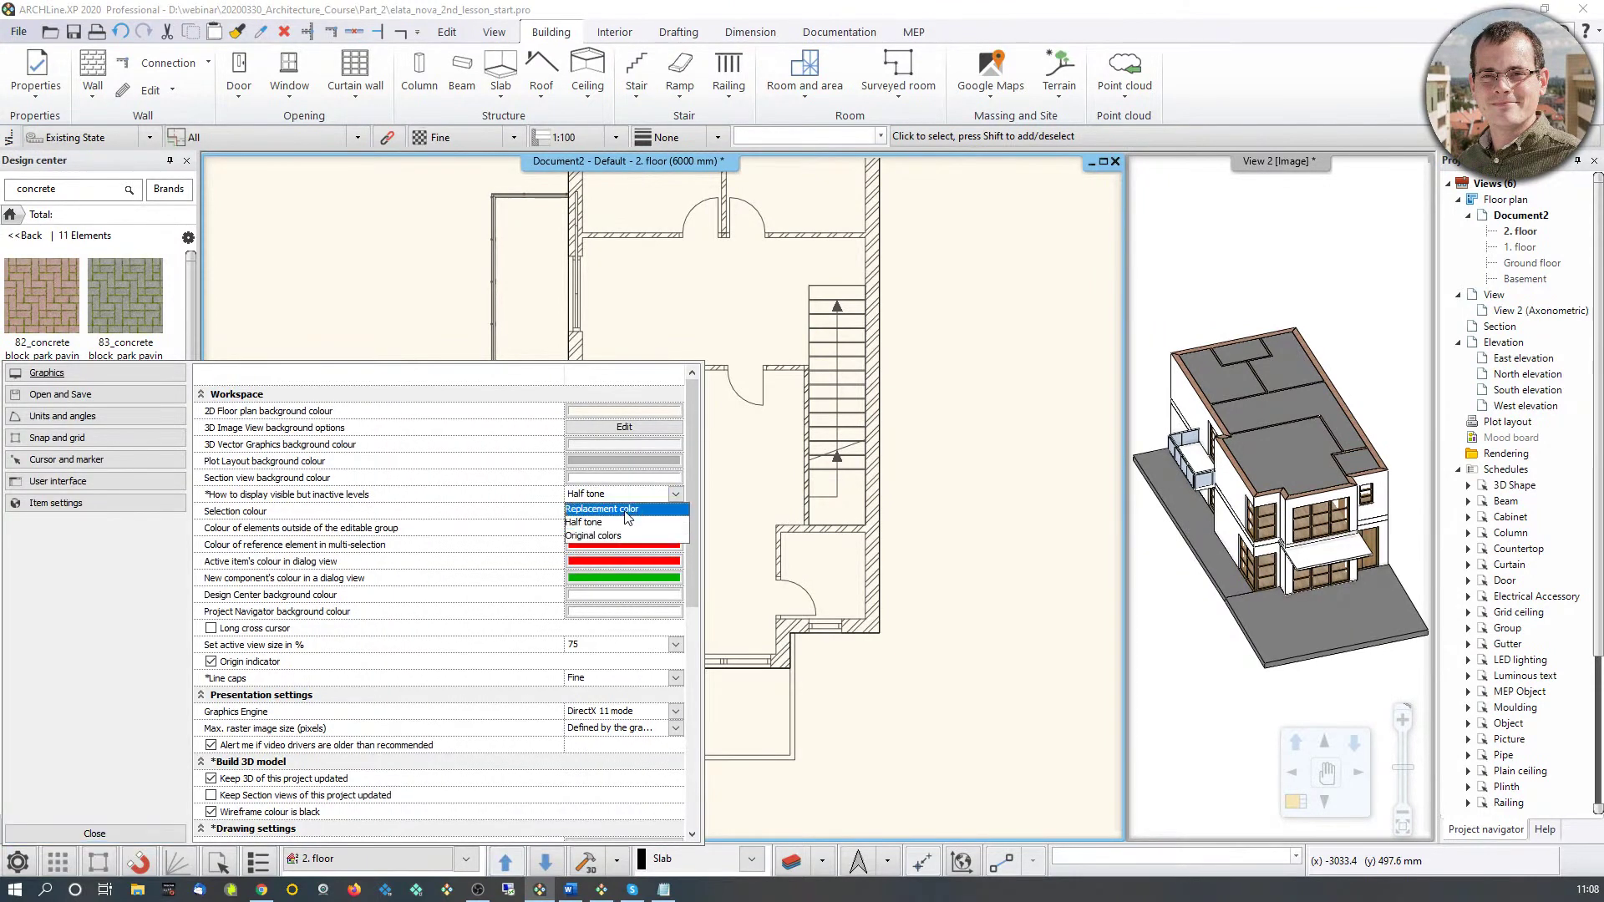
{"action": "left_click", "coordinate": [626, 509]}
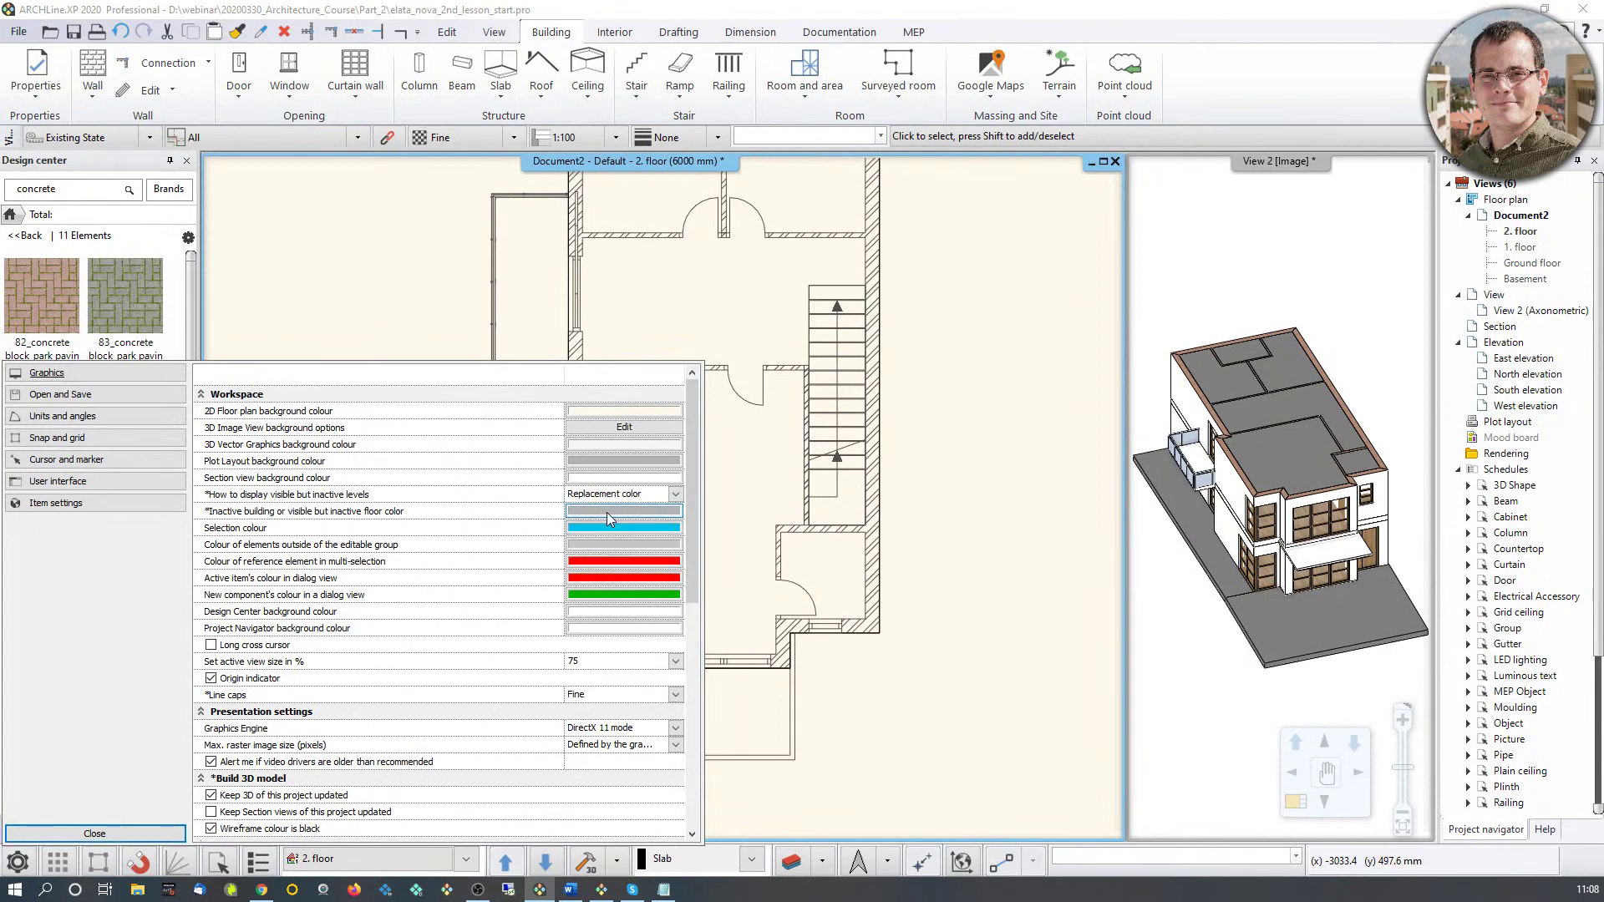
{"action": "left_click", "coordinate": [608, 513]}
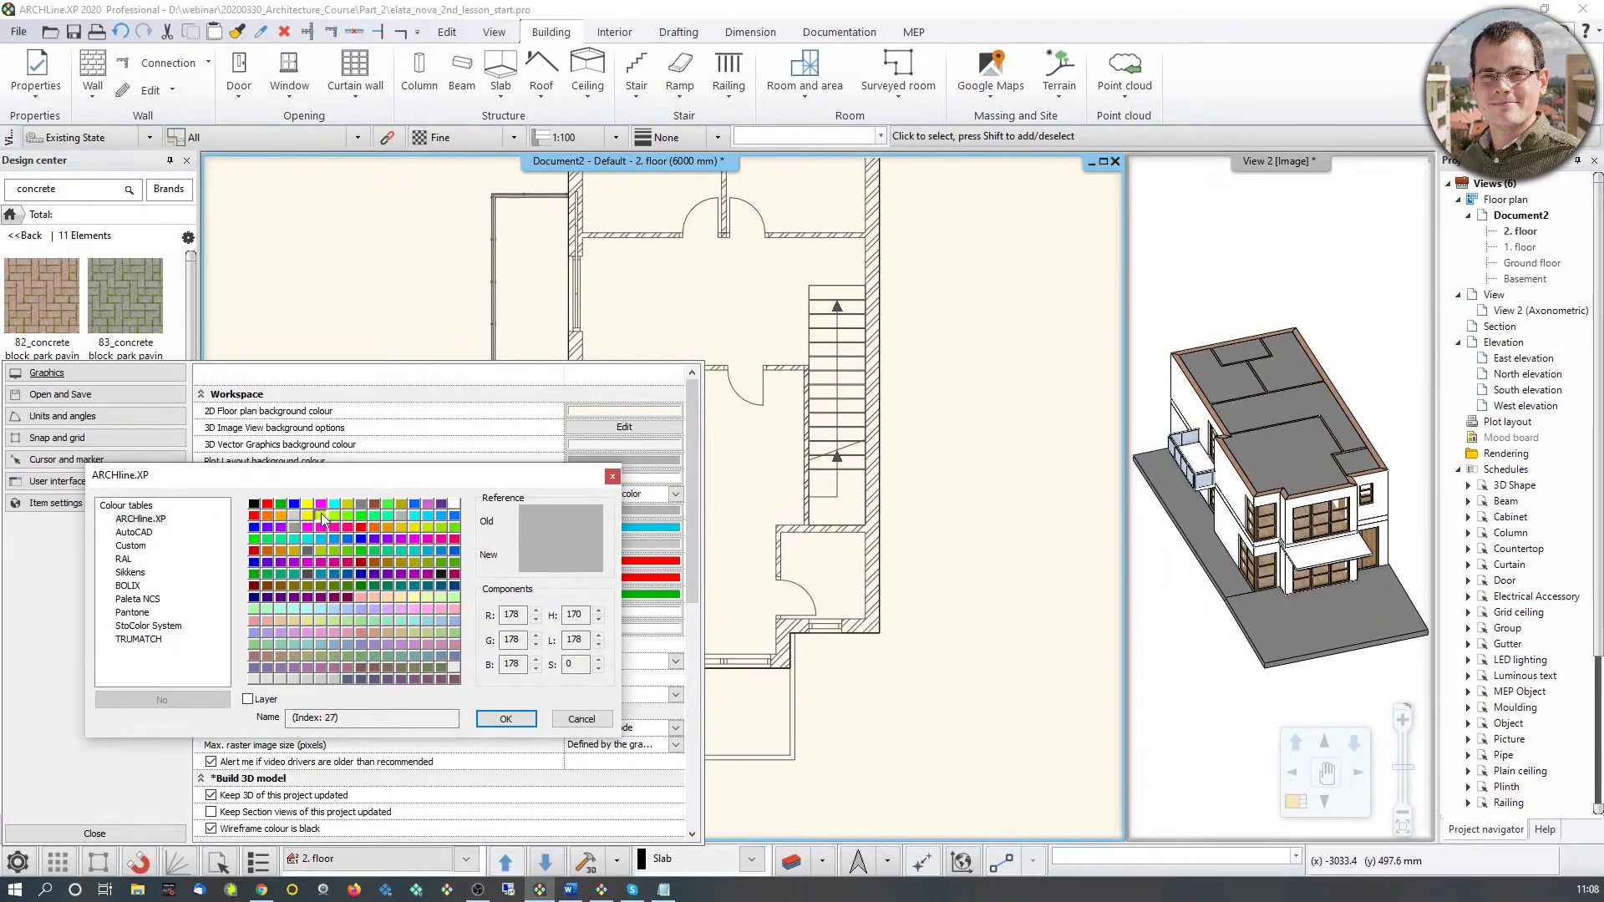
{"action": "left_click", "coordinate": [441, 515]}
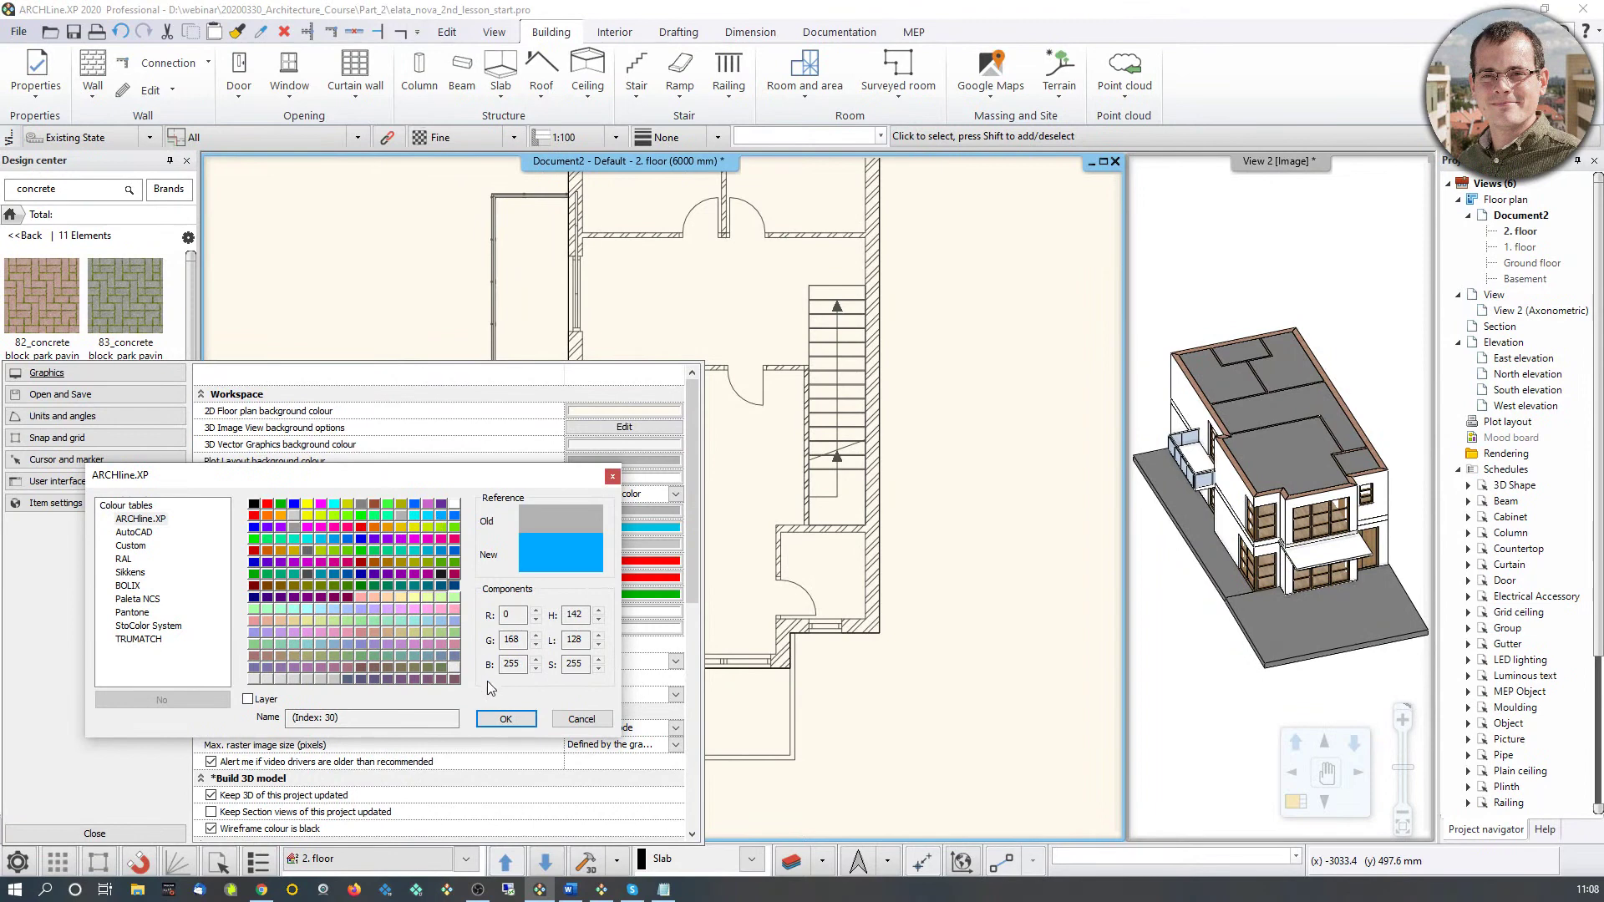
{"action": "left_click", "coordinate": [507, 720]}
{"action": "left_click", "coordinate": [94, 833]}
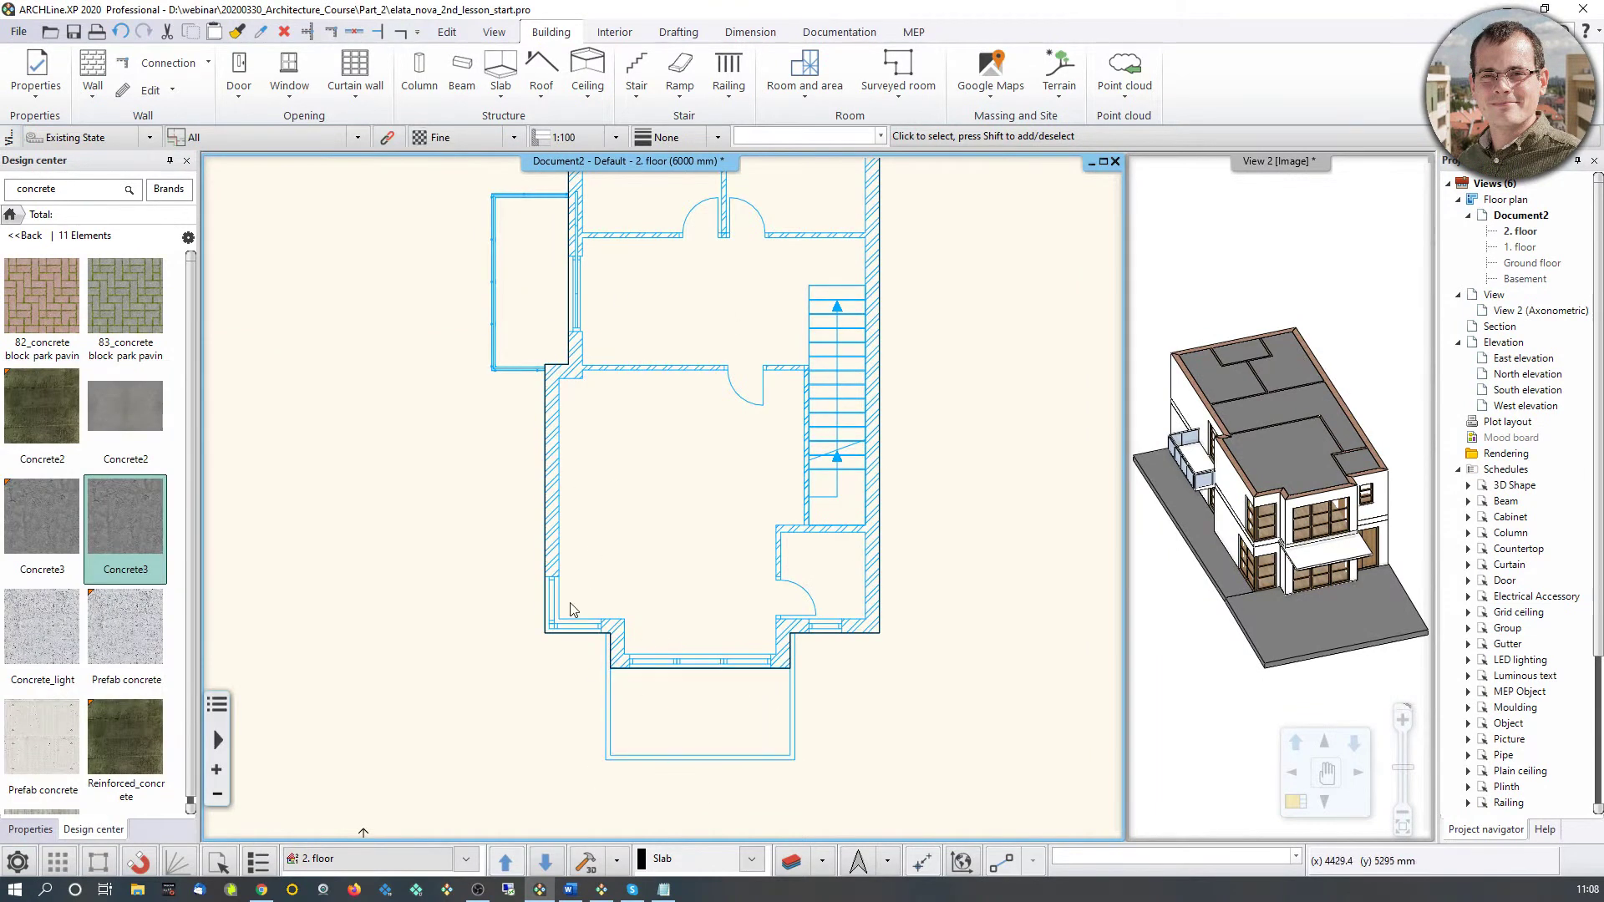
Step: Return the display option for visible but inactive levels to Half tone
{"action": "left_click", "coordinate": [17, 862]}
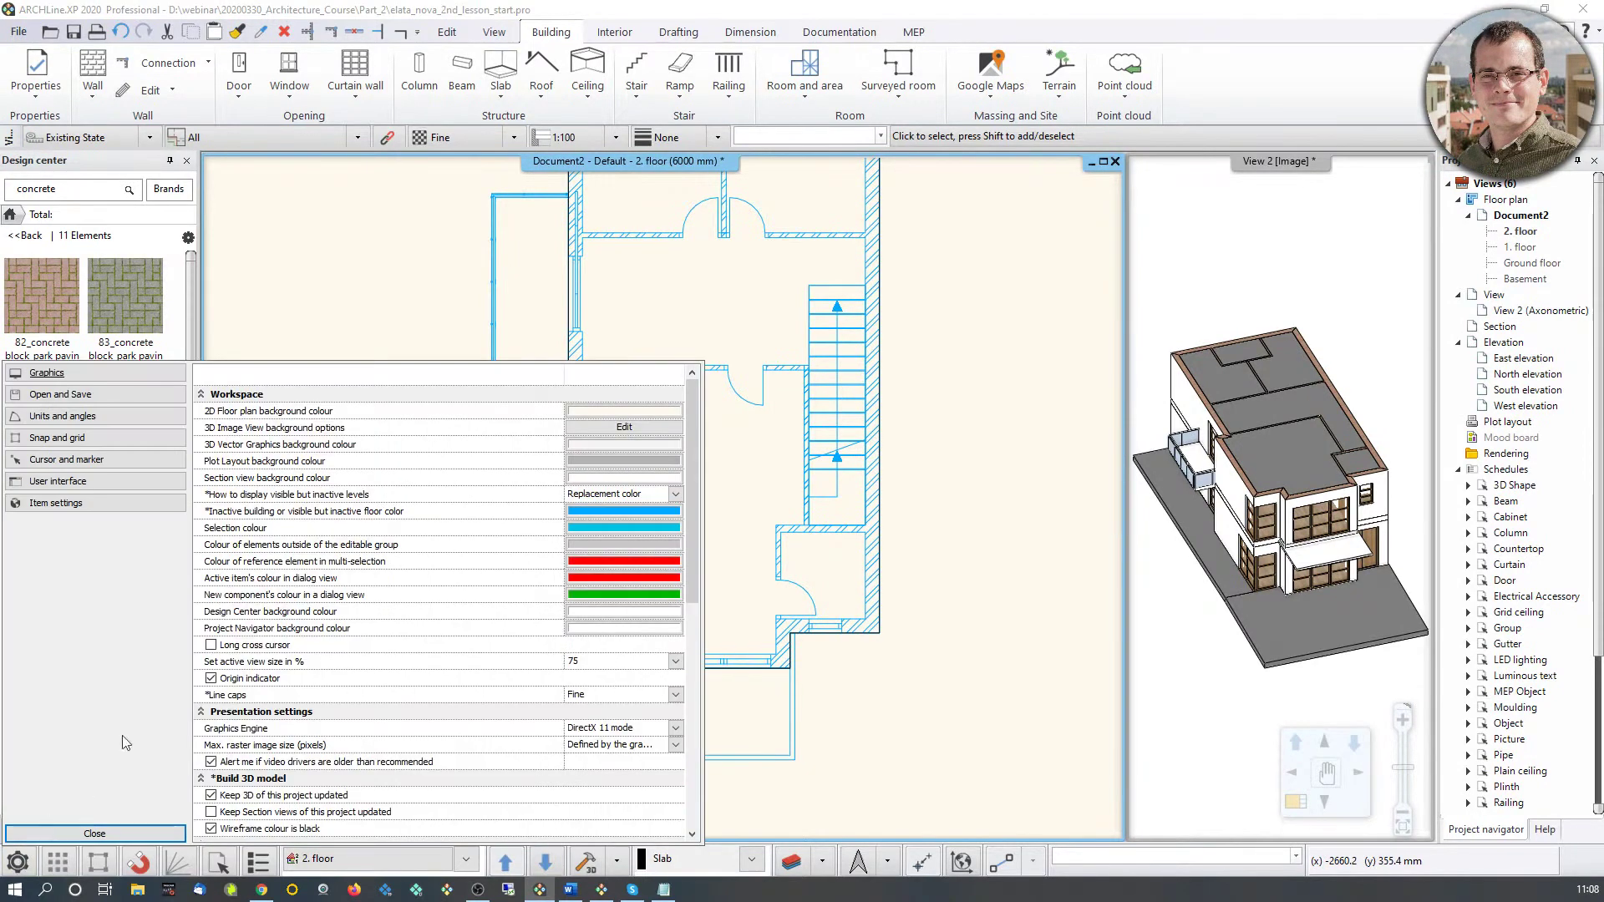
{"action": "left_click", "coordinate": [676, 495]}
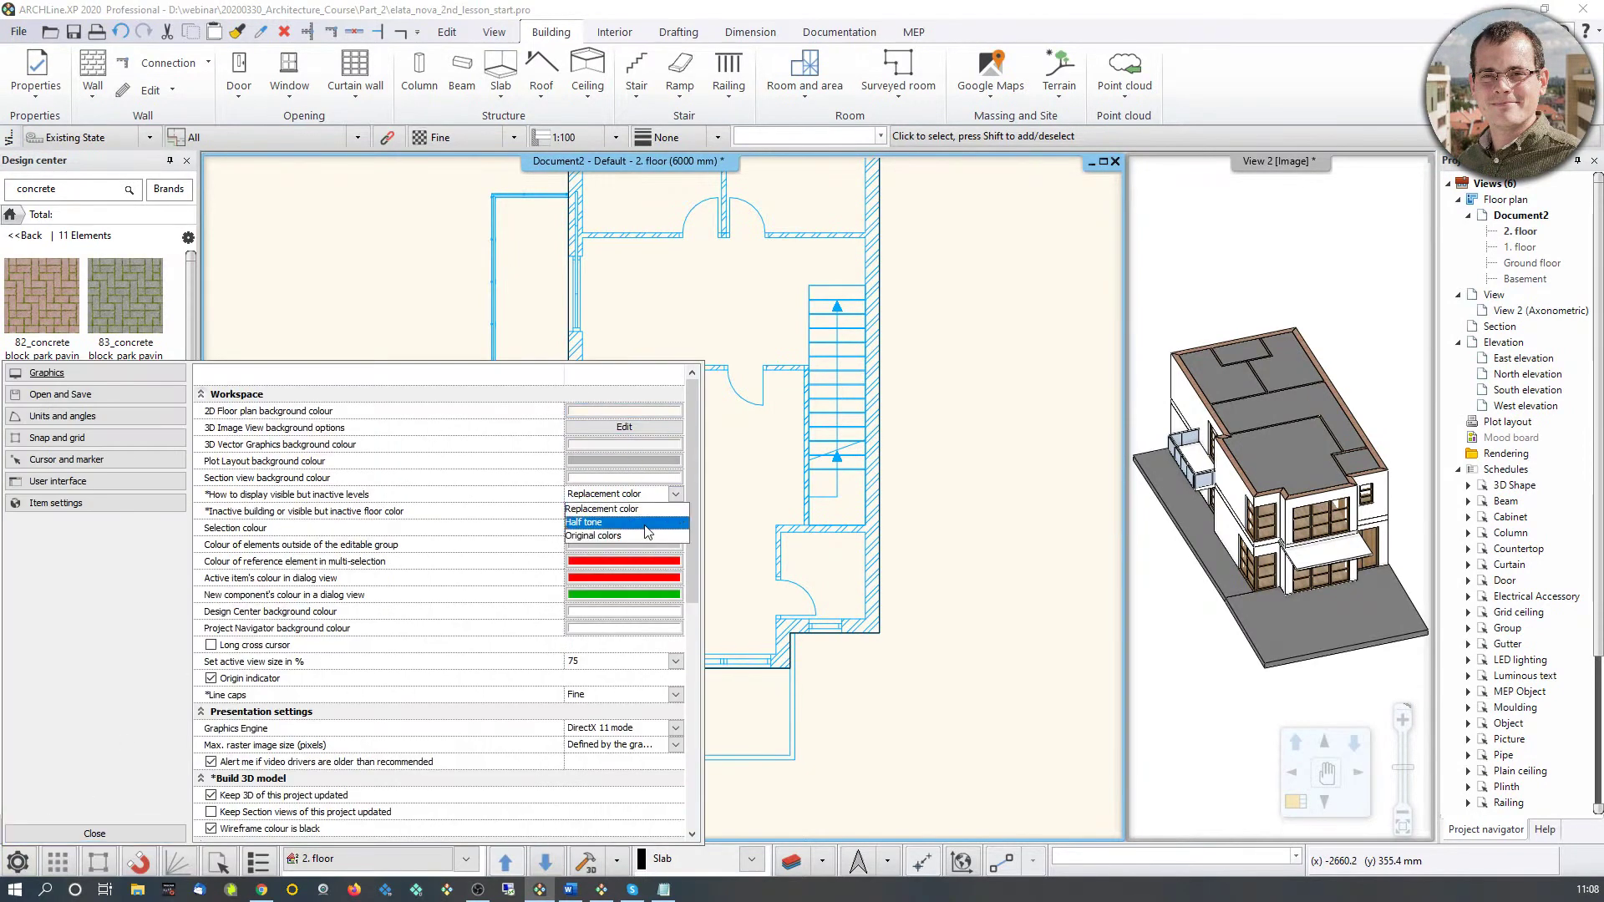
{"action": "left_click", "coordinate": [622, 523]}
{"action": "left_click", "coordinate": [117, 833]}
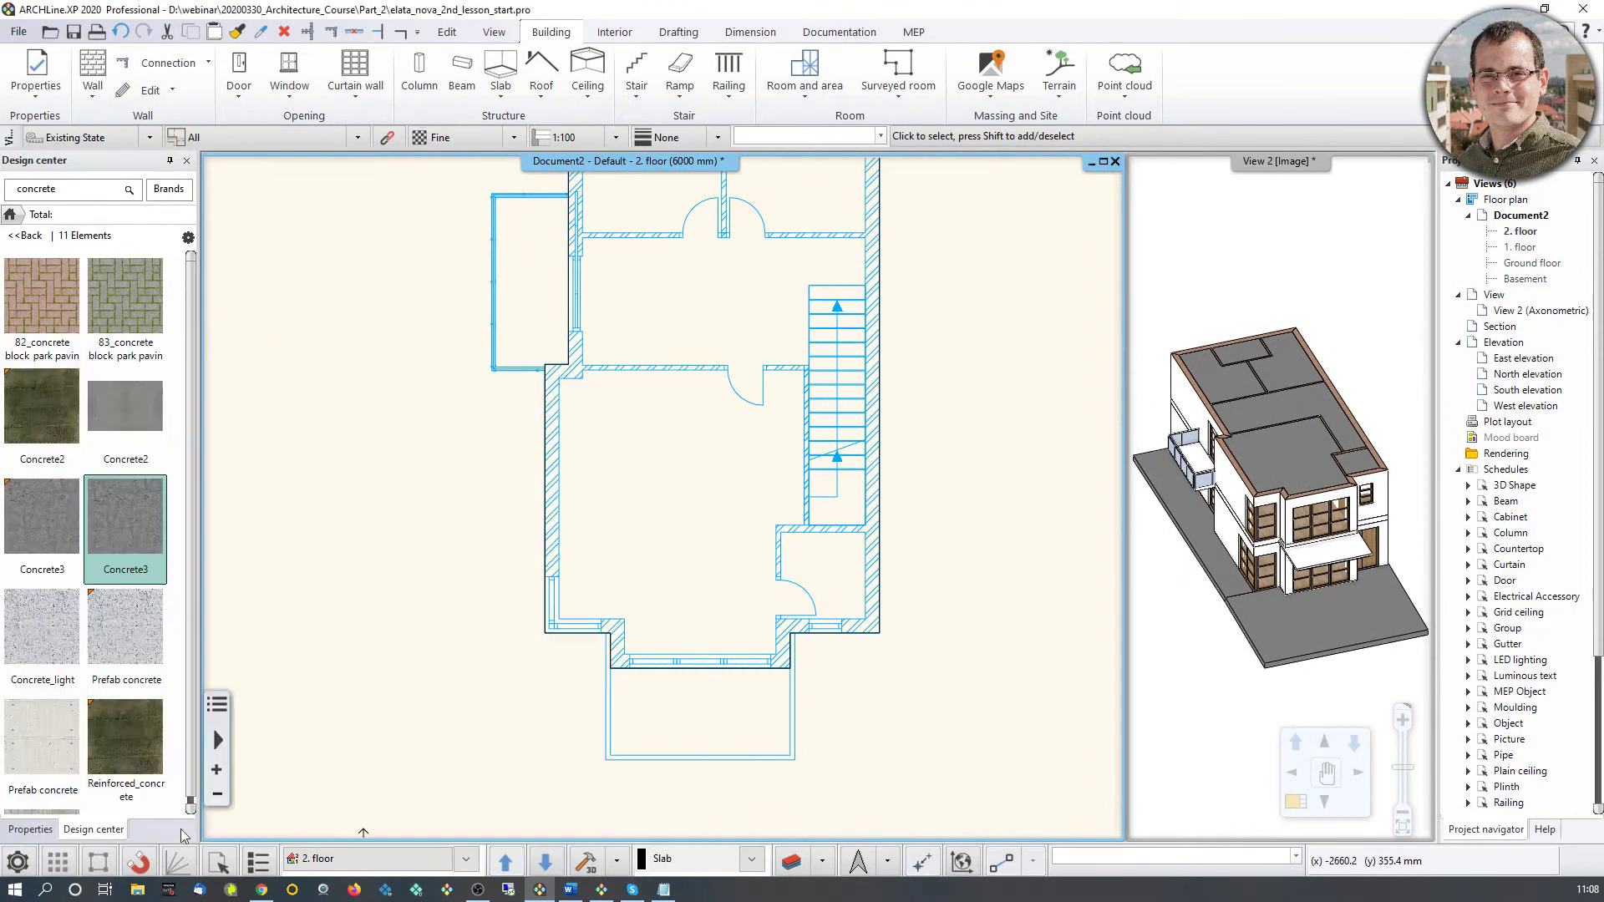
Step: Offset the 2. floor slab's short front edge beside the bay, opposite the stair side, outward 750 mm to the bay's front line
{"action": "scroll", "coordinate": [599, 621], "scroll_direction": "up", "scroll_amount": 3}
{"action": "left_click", "coordinate": [544, 620]}
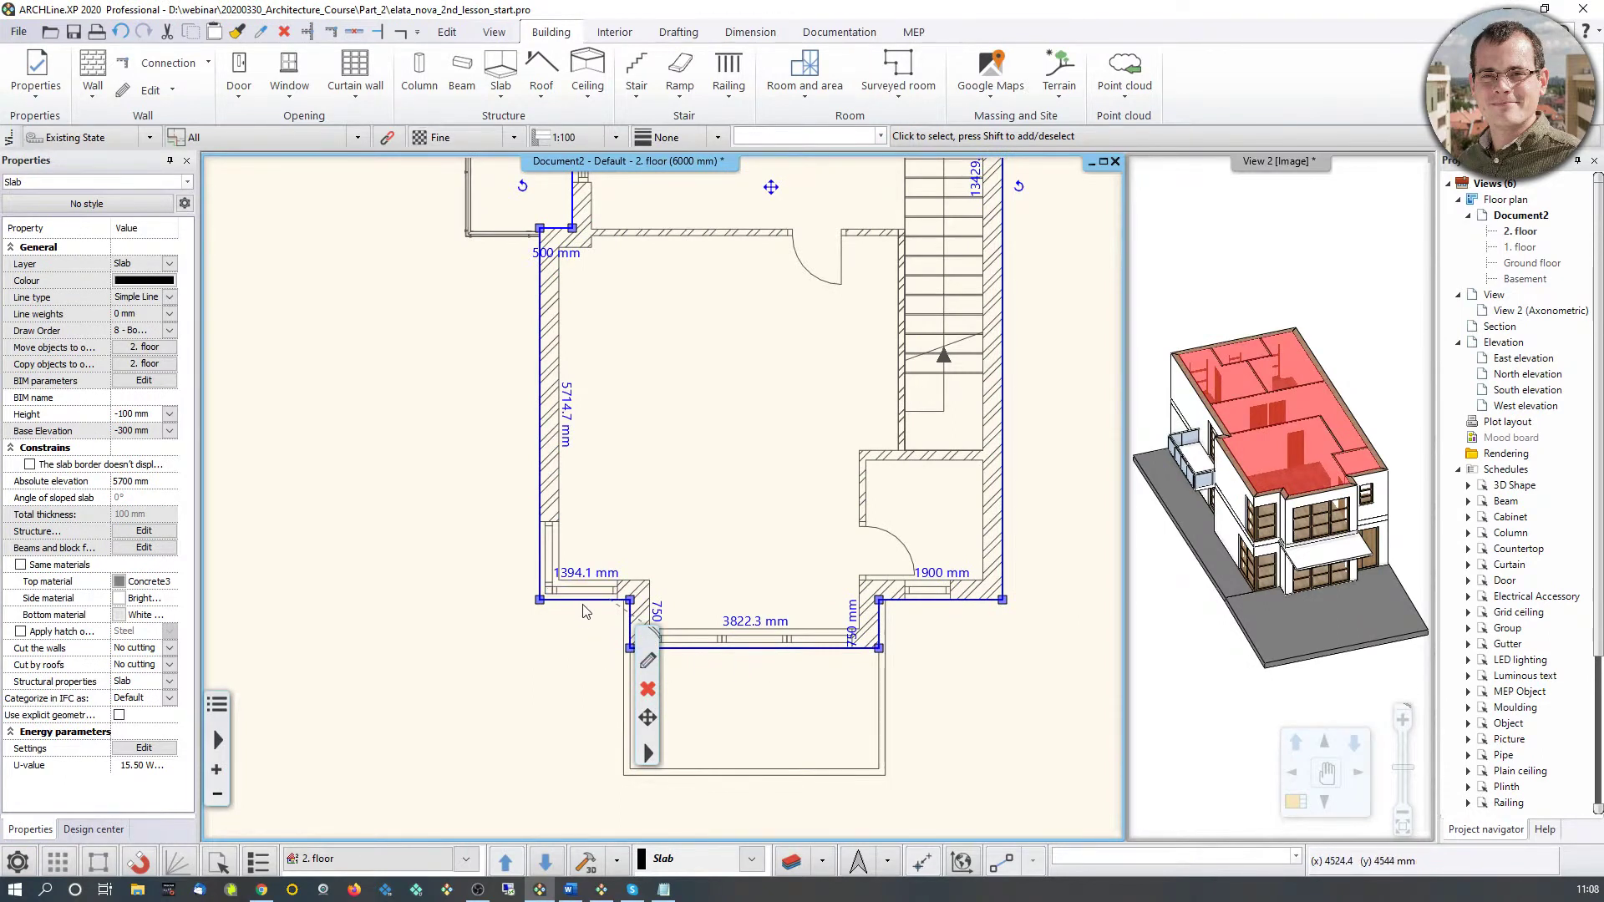
{"action": "mouse_move", "coordinate": [584, 600]}
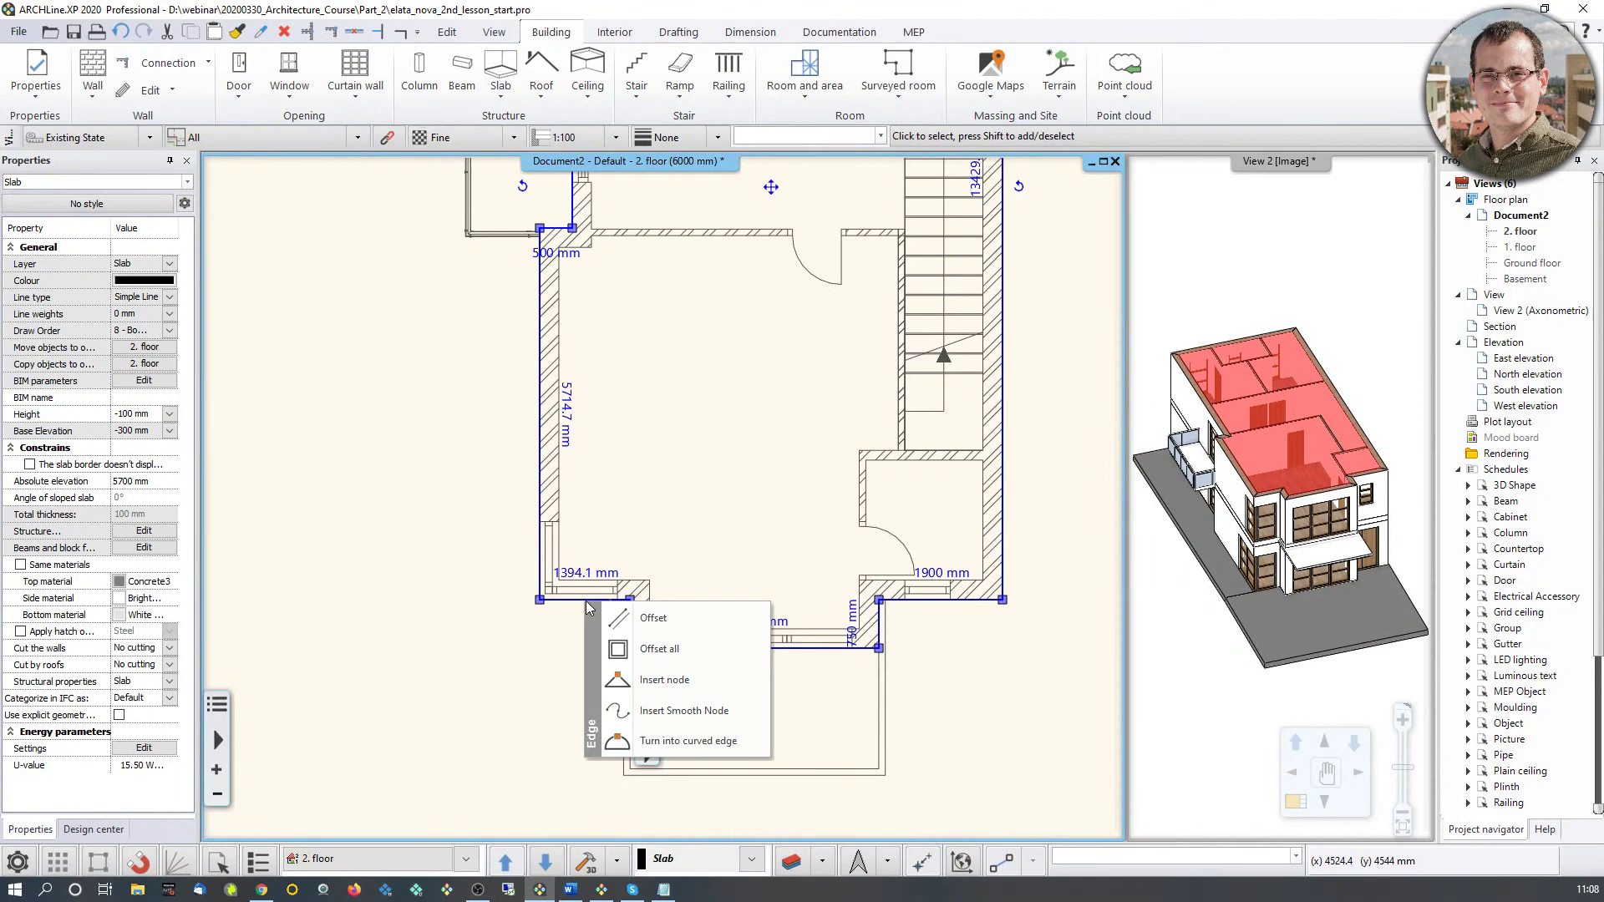
{"action": "left_click", "coordinate": [629, 618]}
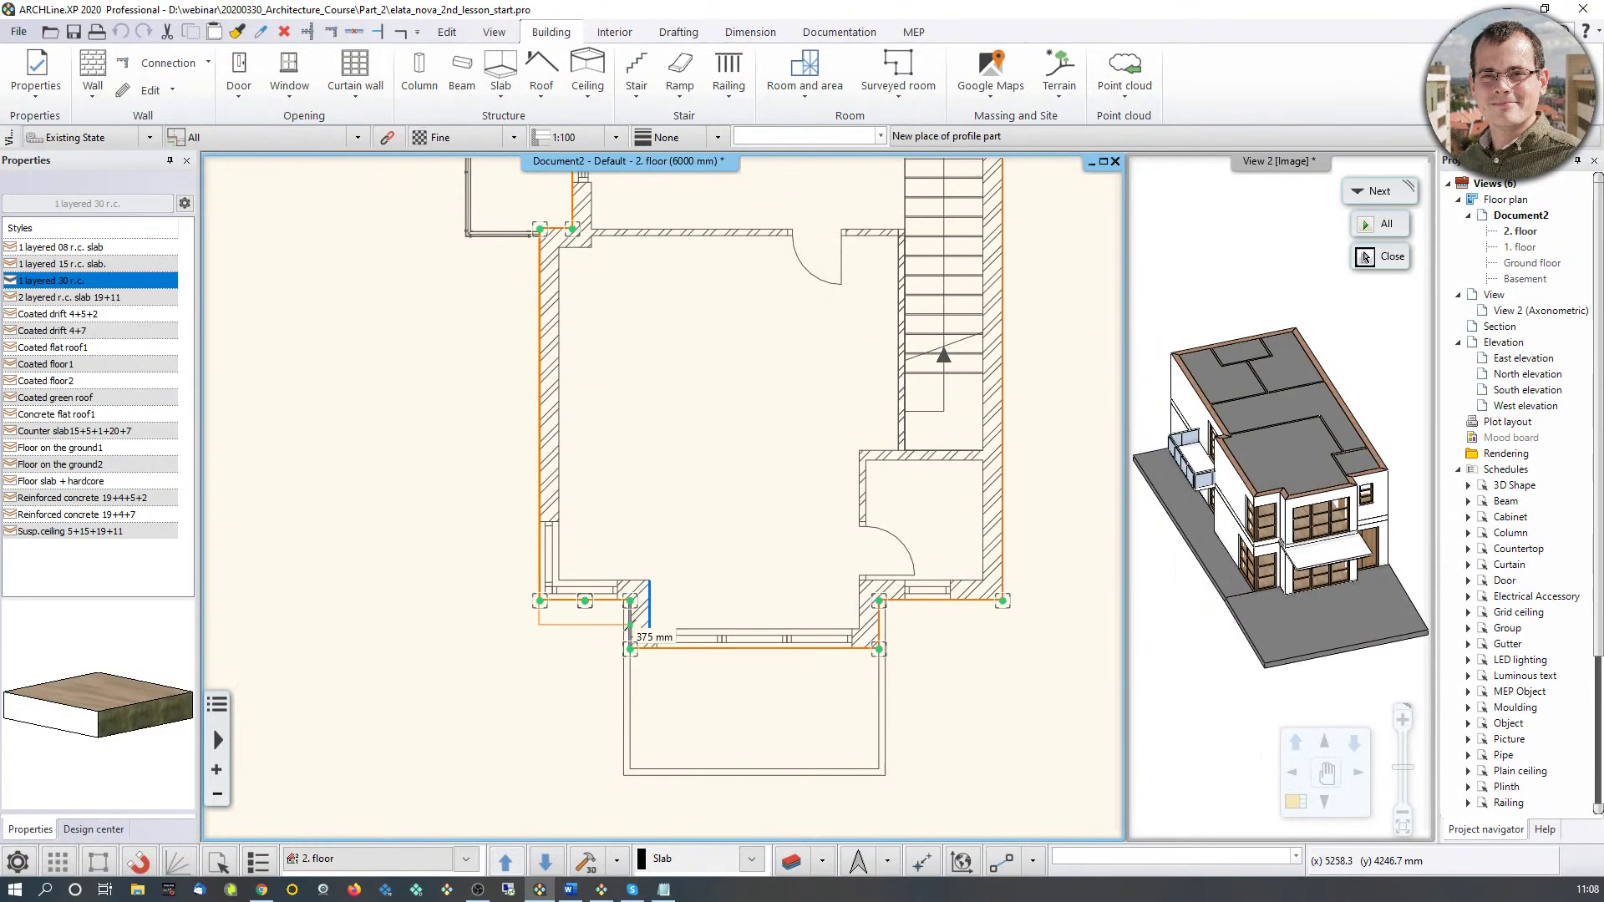
{"action": "scroll", "coordinate": [630, 630], "scroll_direction": "up", "scroll_amount": 3}
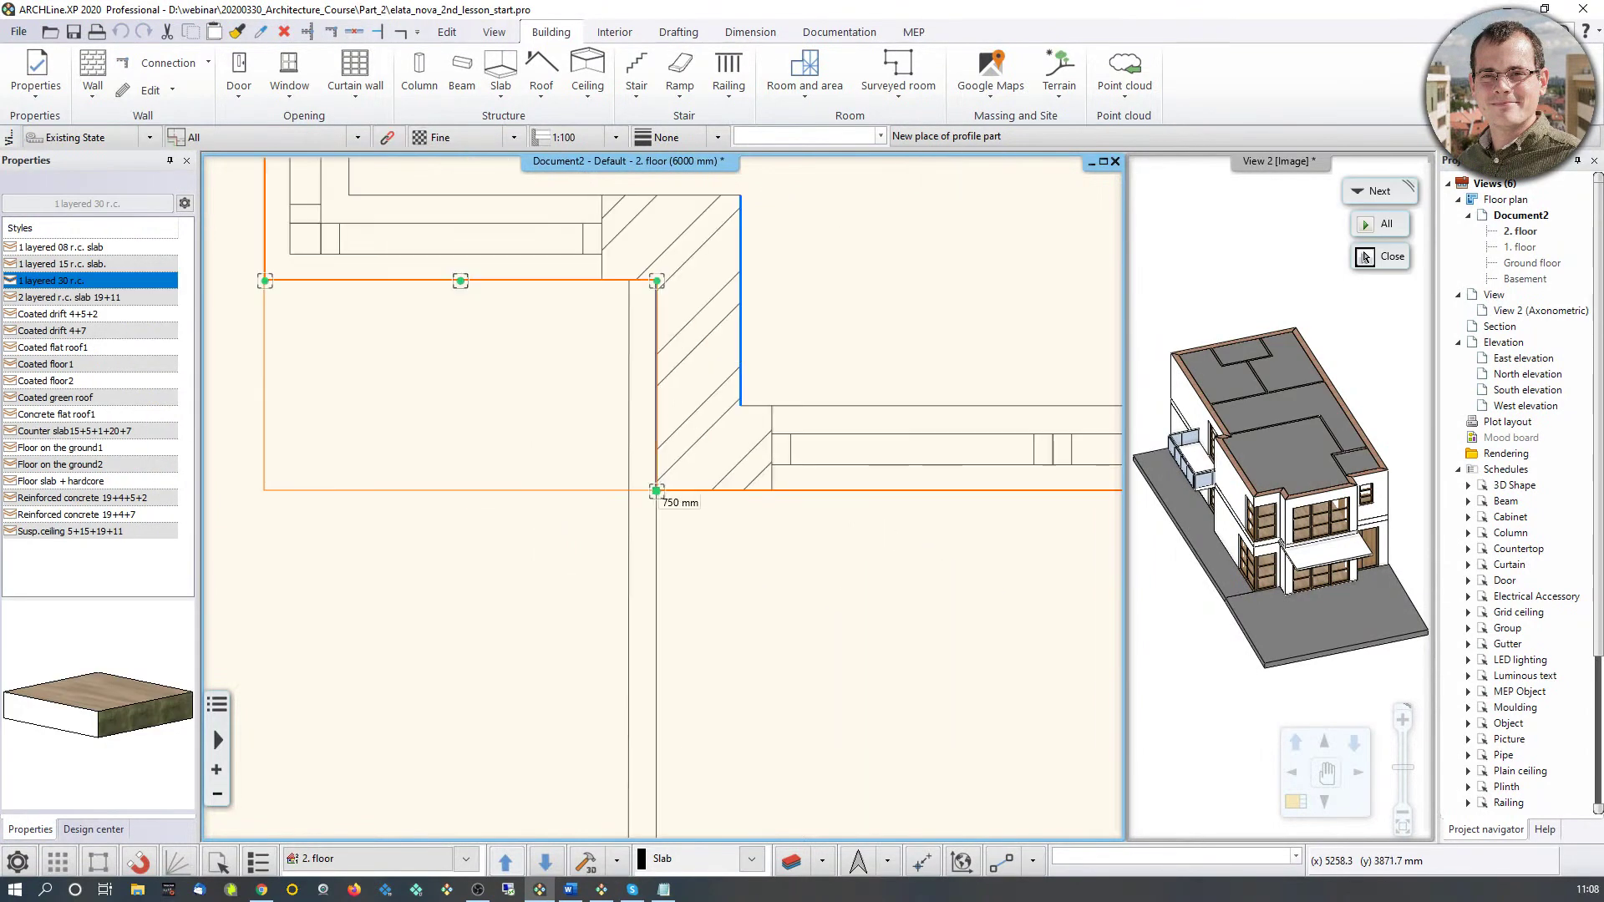
{"action": "left_click", "coordinate": [1365, 257]}
{"action": "scroll", "coordinate": [823, 476], "scroll_direction": "down", "scroll_amount": 2}
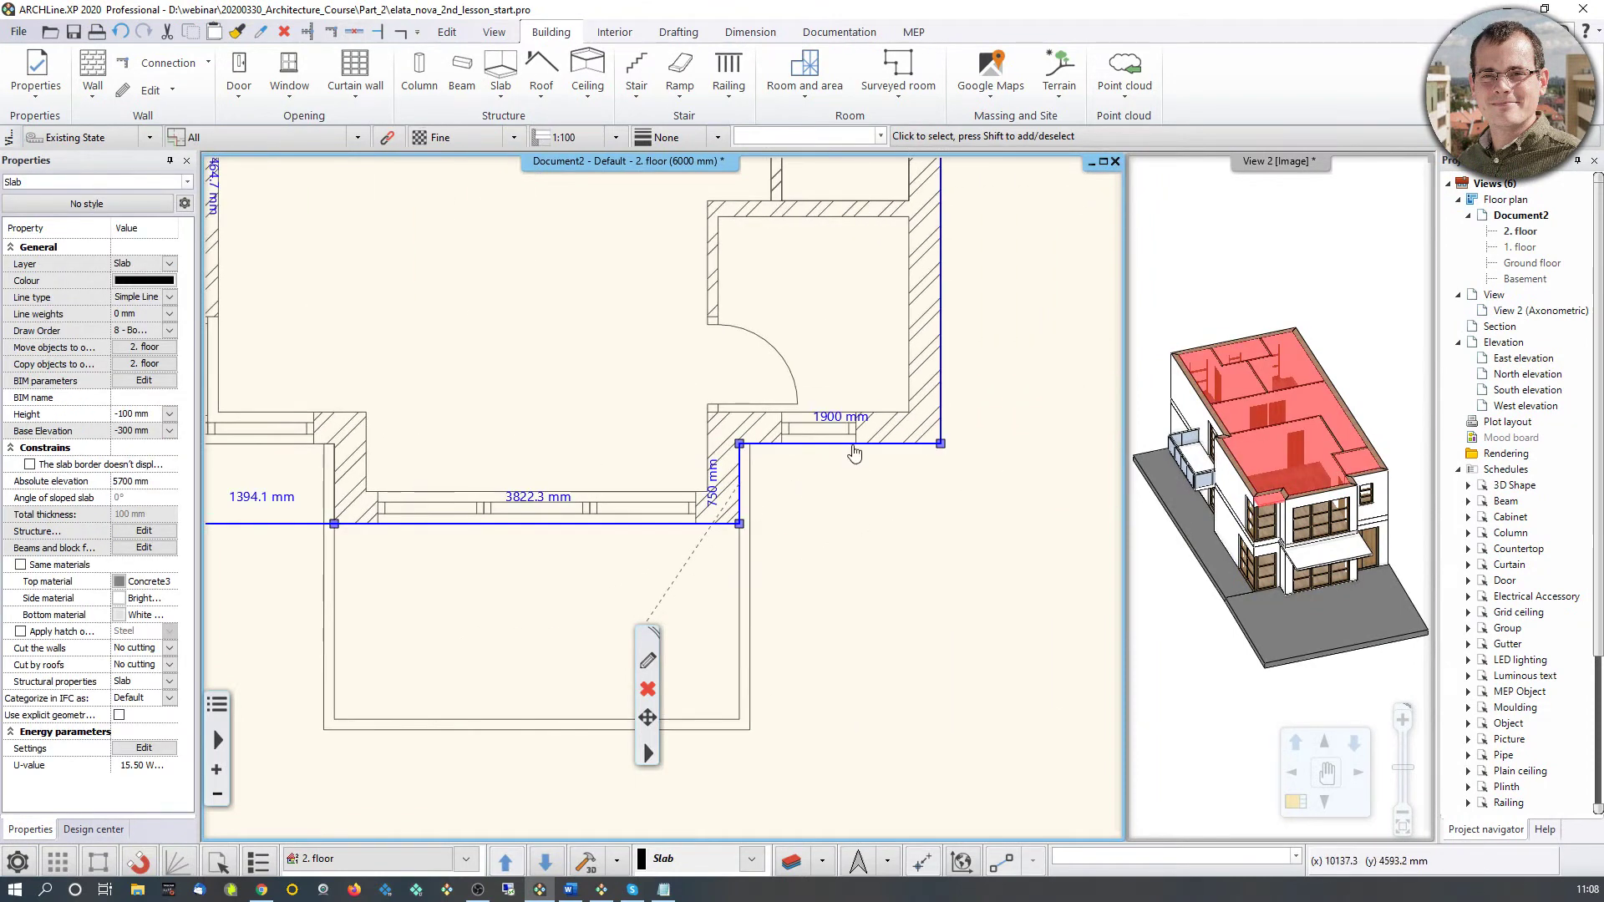
Step: Offset the slab's short front edge on the stair side outward so it aligns with the bay's front line
{"action": "left_click", "coordinate": [853, 452]}
{"action": "left_click", "coordinate": [885, 464]}
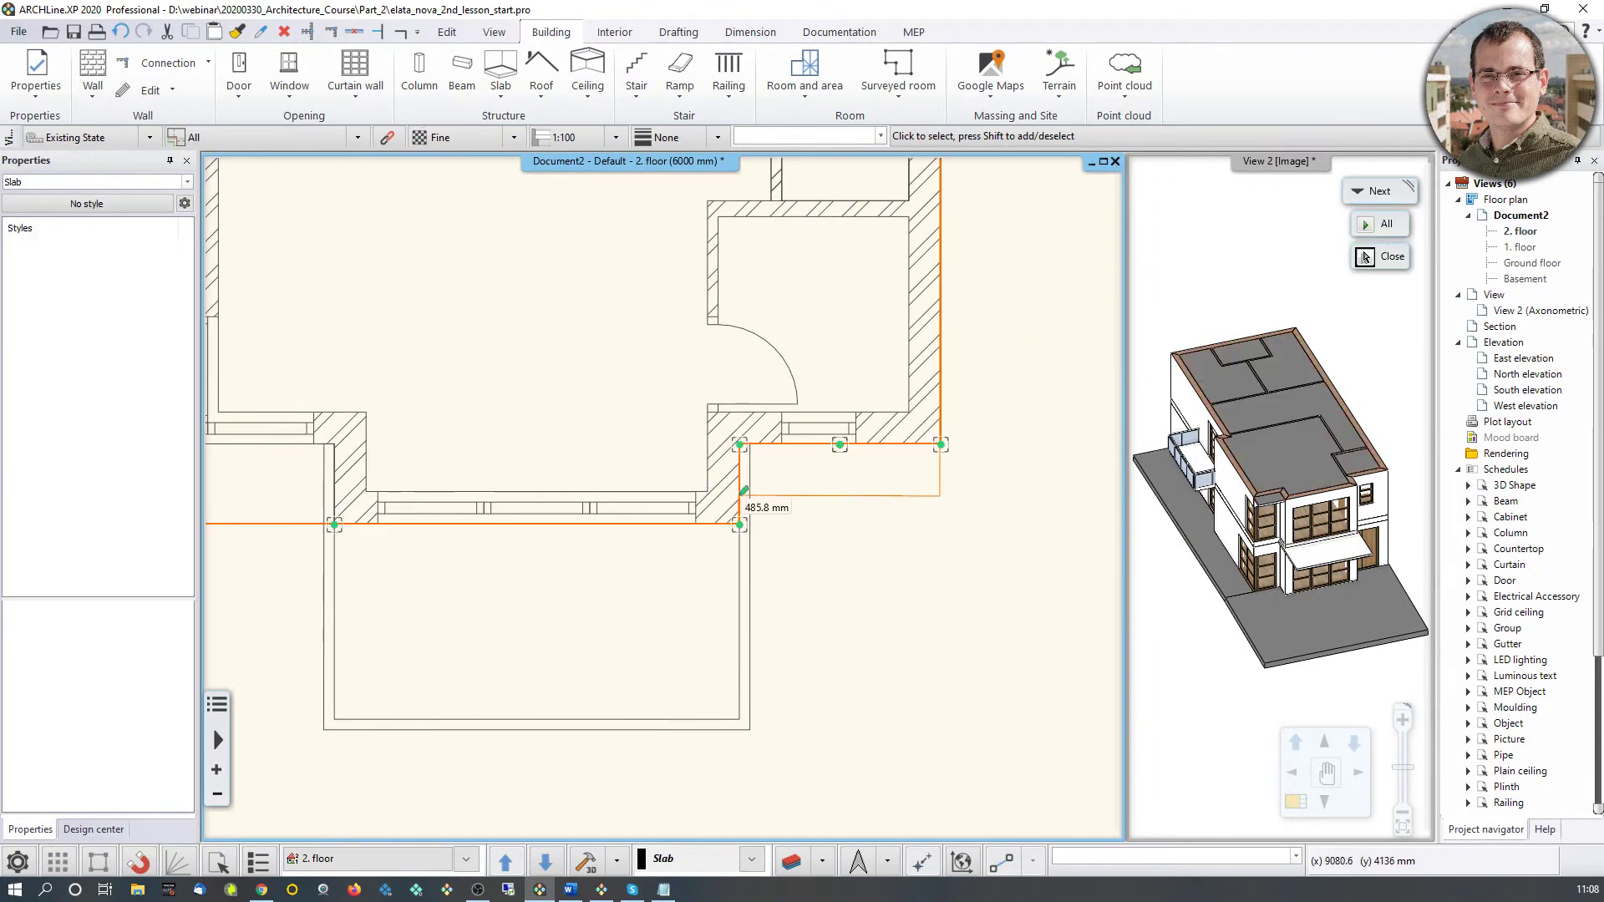
{"action": "left_click", "coordinate": [751, 531]}
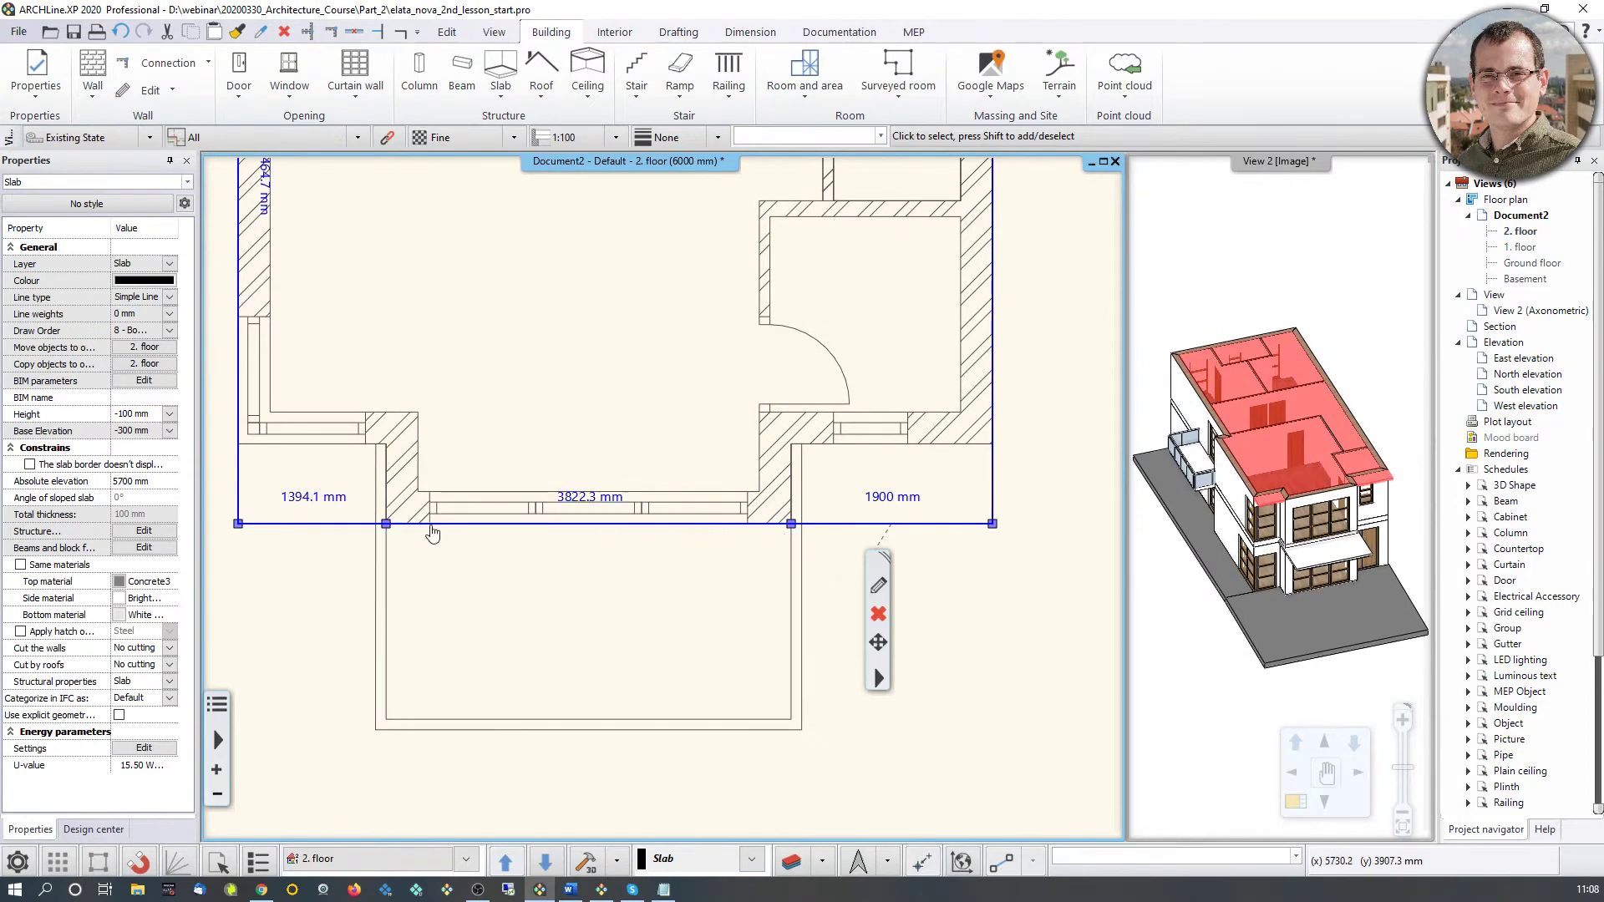
Step: Delete the two redundant nodes at the bay corners so the slab's front side becomes one straight edge
{"action": "right_click", "coordinate": [386, 524]}
{"action": "left_click", "coordinate": [438, 575]}
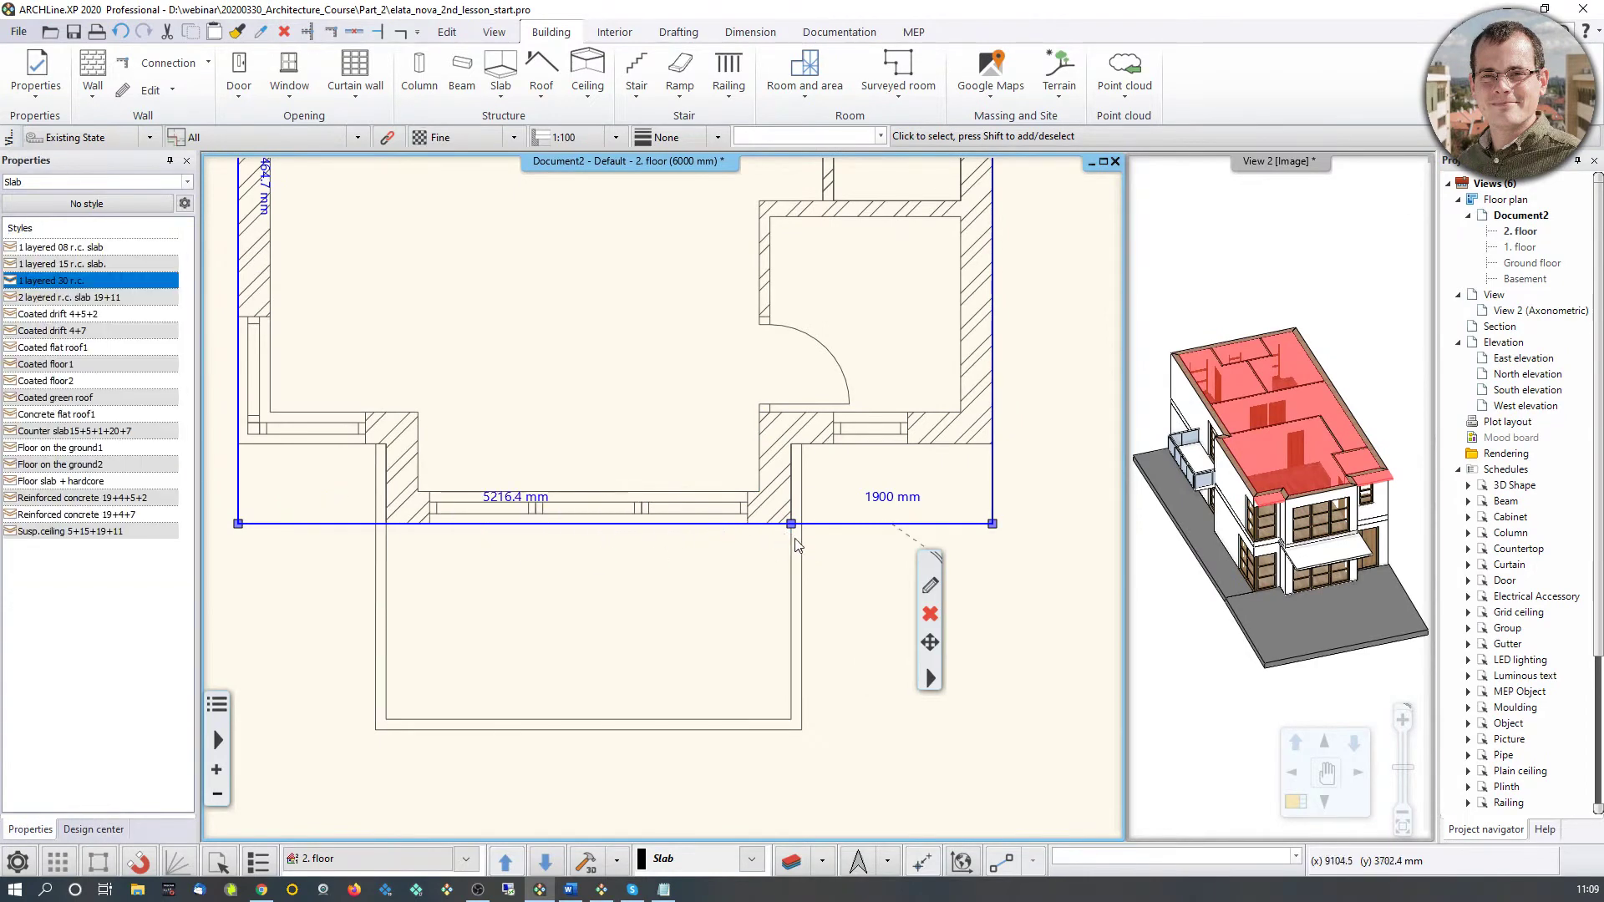
{"action": "right_click", "coordinate": [791, 523]}
{"action": "left_click", "coordinate": [835, 574]}
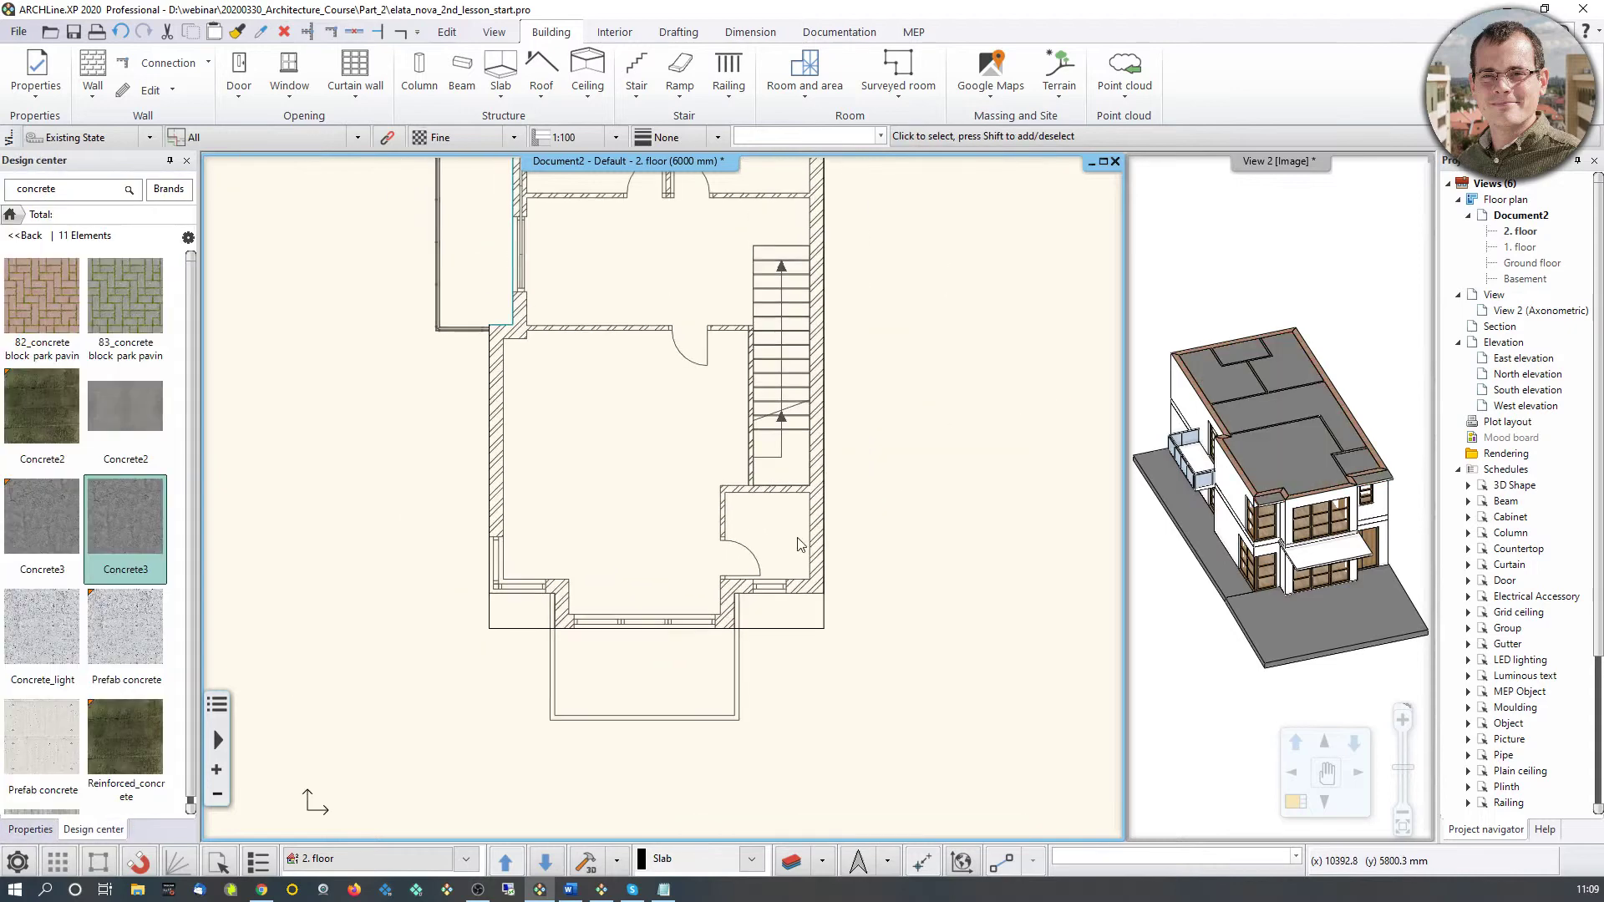
Step: Create an Open gable roof over the slab outline, with its reference line along the stair-side wall and a width of about 7116 mm
{"action": "scroll", "coordinate": [798, 545], "scroll_direction": "down", "scroll_amount": 3}
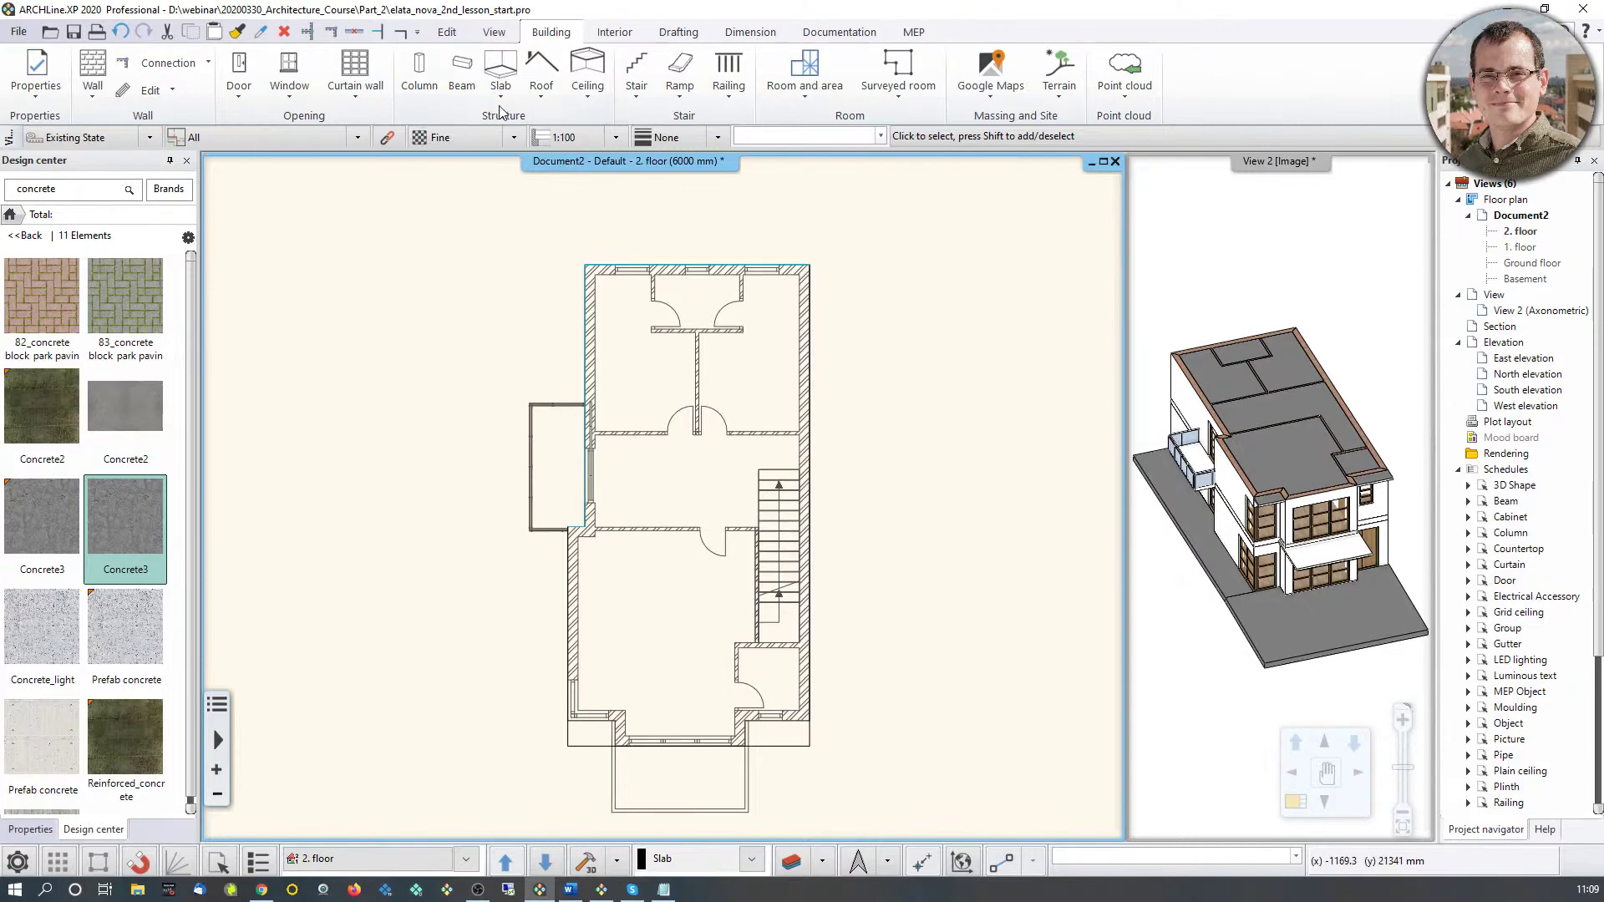
{"action": "left_click", "coordinate": [541, 94]}
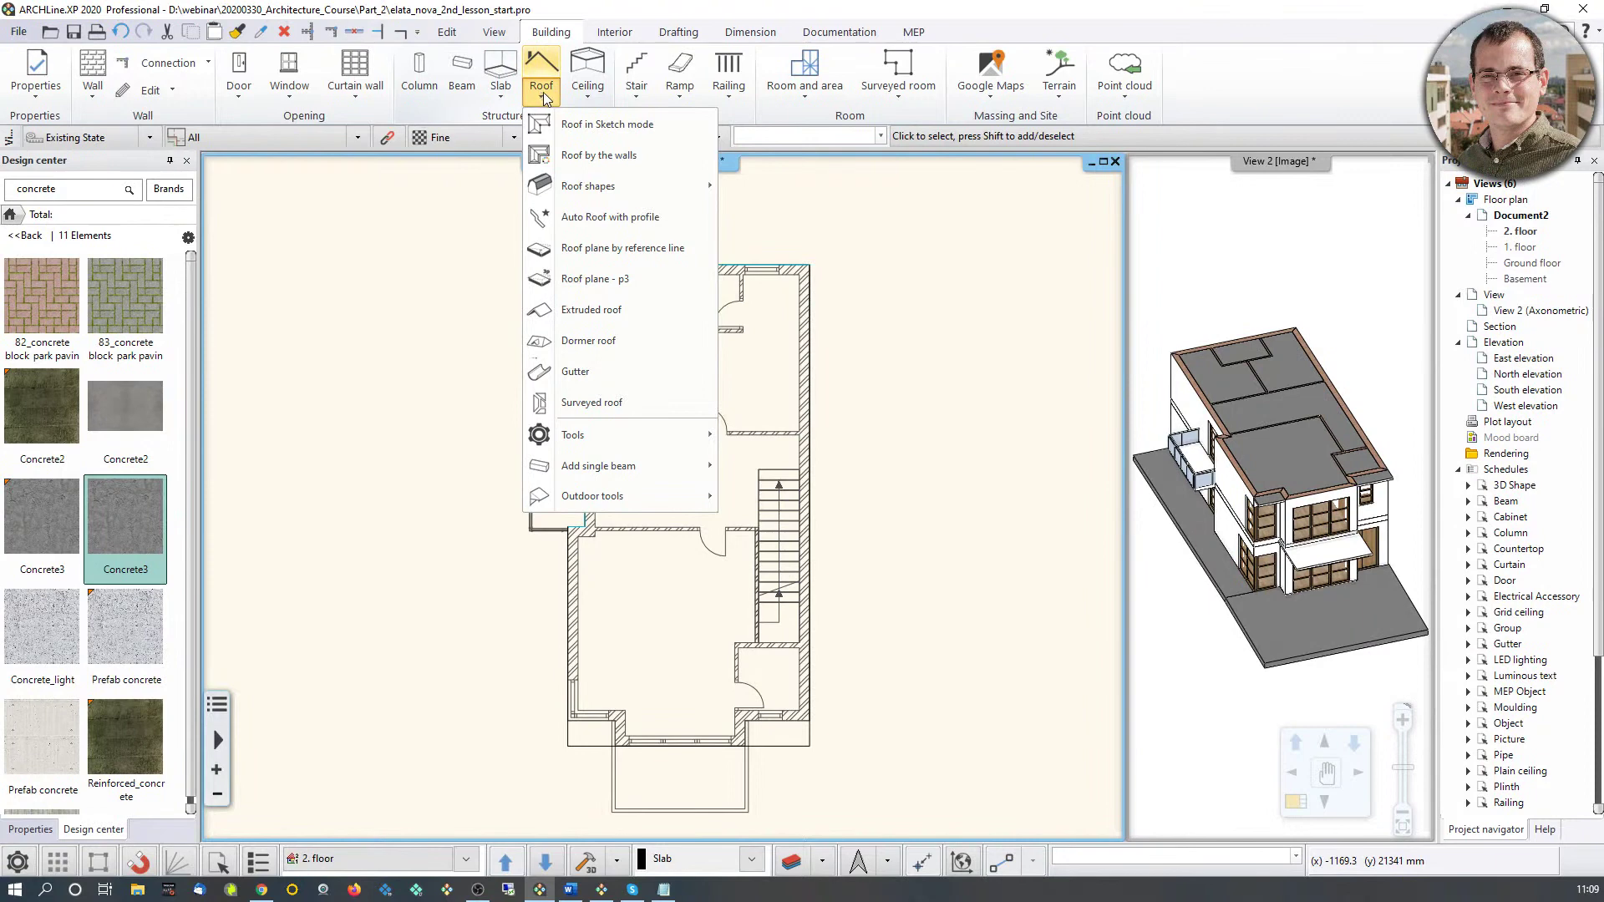
{"action": "mouse_move", "coordinate": [573, 195]}
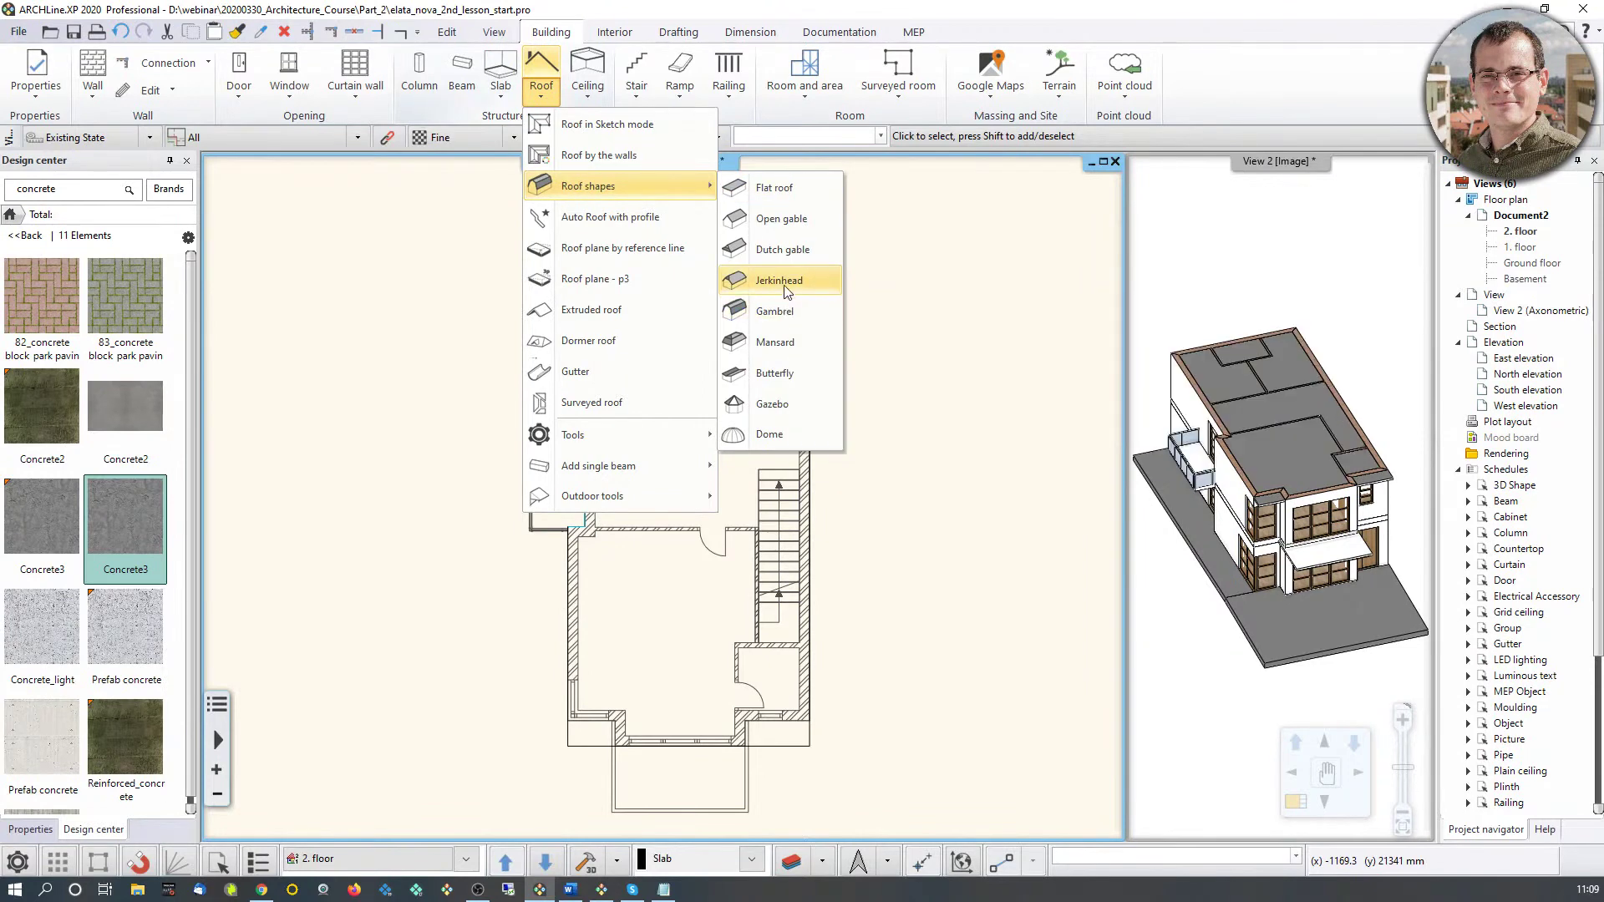
{"action": "left_click", "coordinate": [800, 231]}
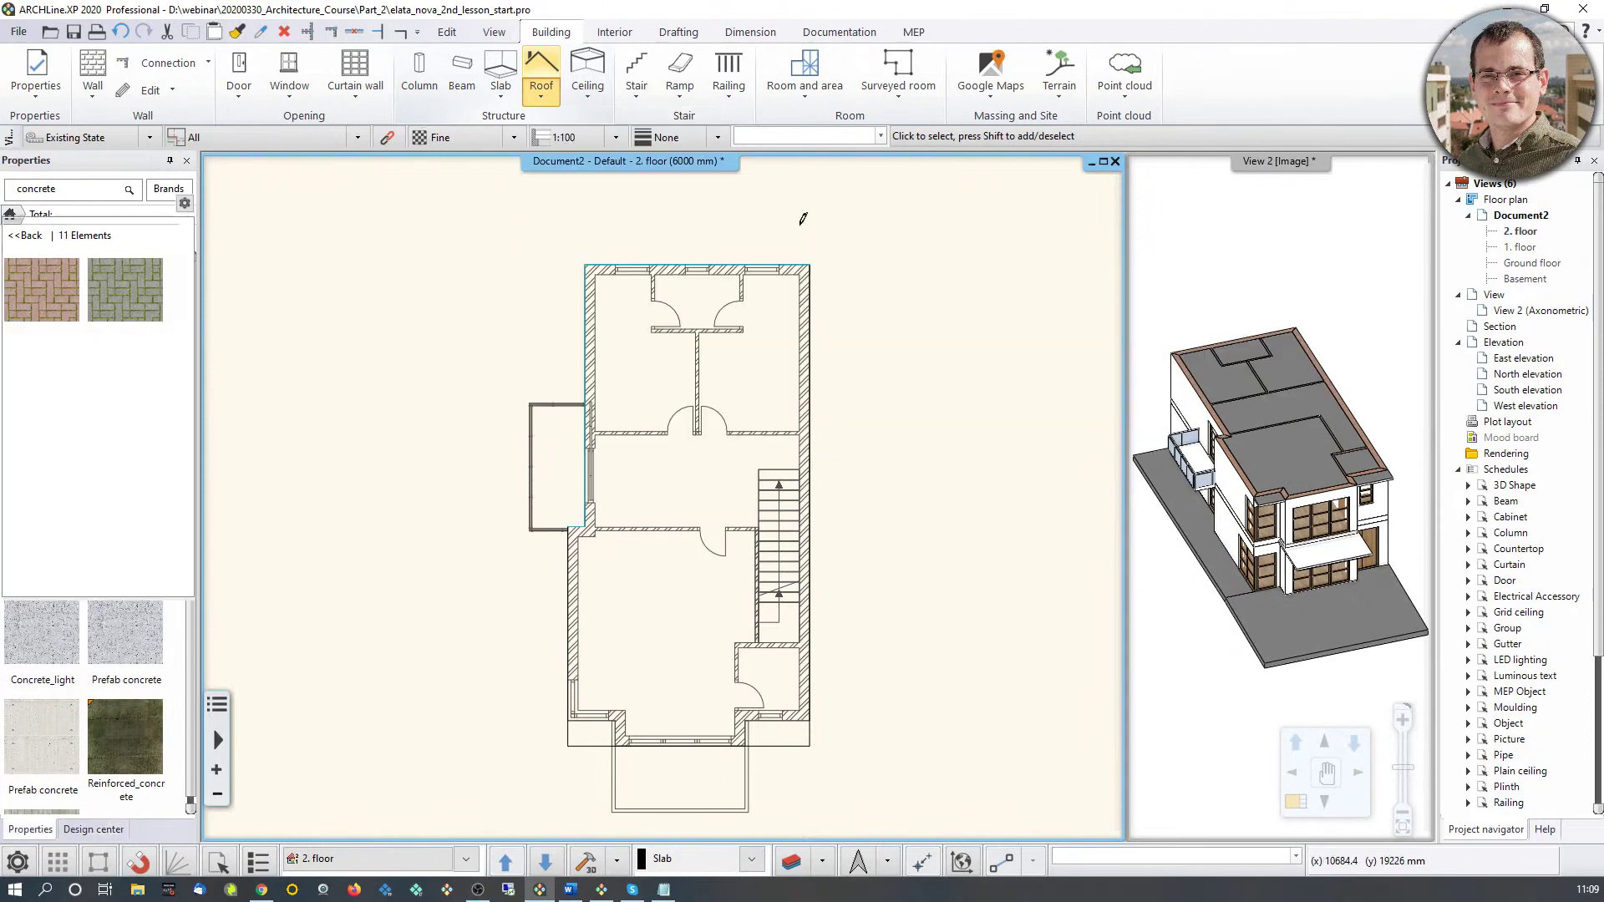
{"action": "left_click", "coordinate": [809, 265]}
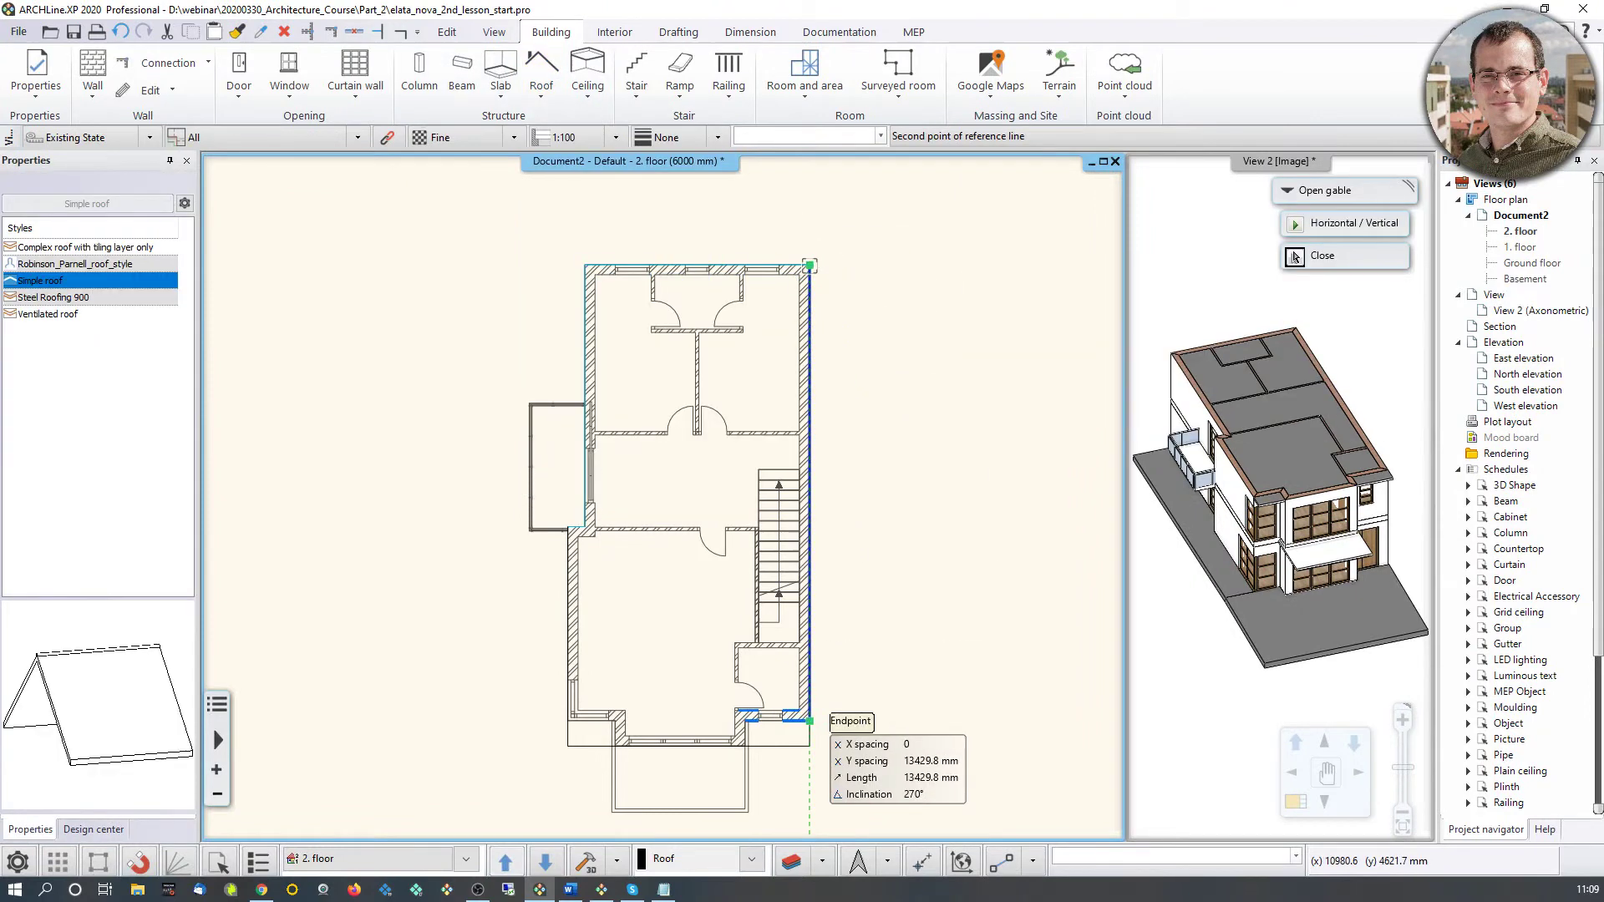
{"action": "left_click", "coordinate": [809, 746]}
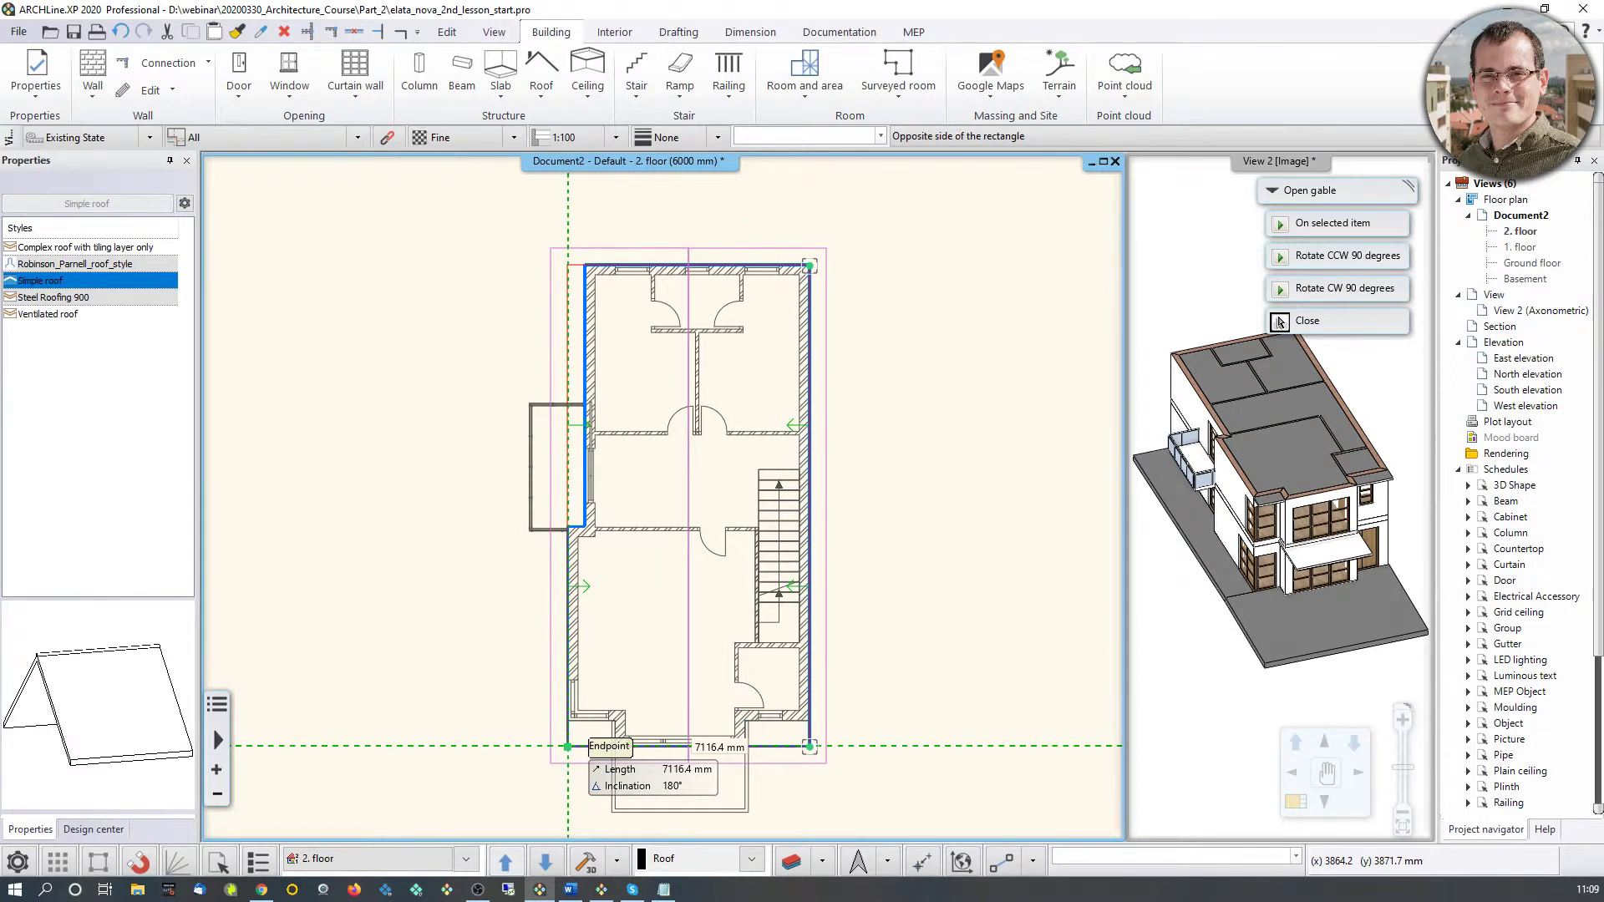
{"action": "left_click", "coordinate": [568, 746]}
Step: Edit the new gable roof's properties and activate the style Complex roof with tiling layer only
{"action": "left_click", "coordinate": [1308, 447]}
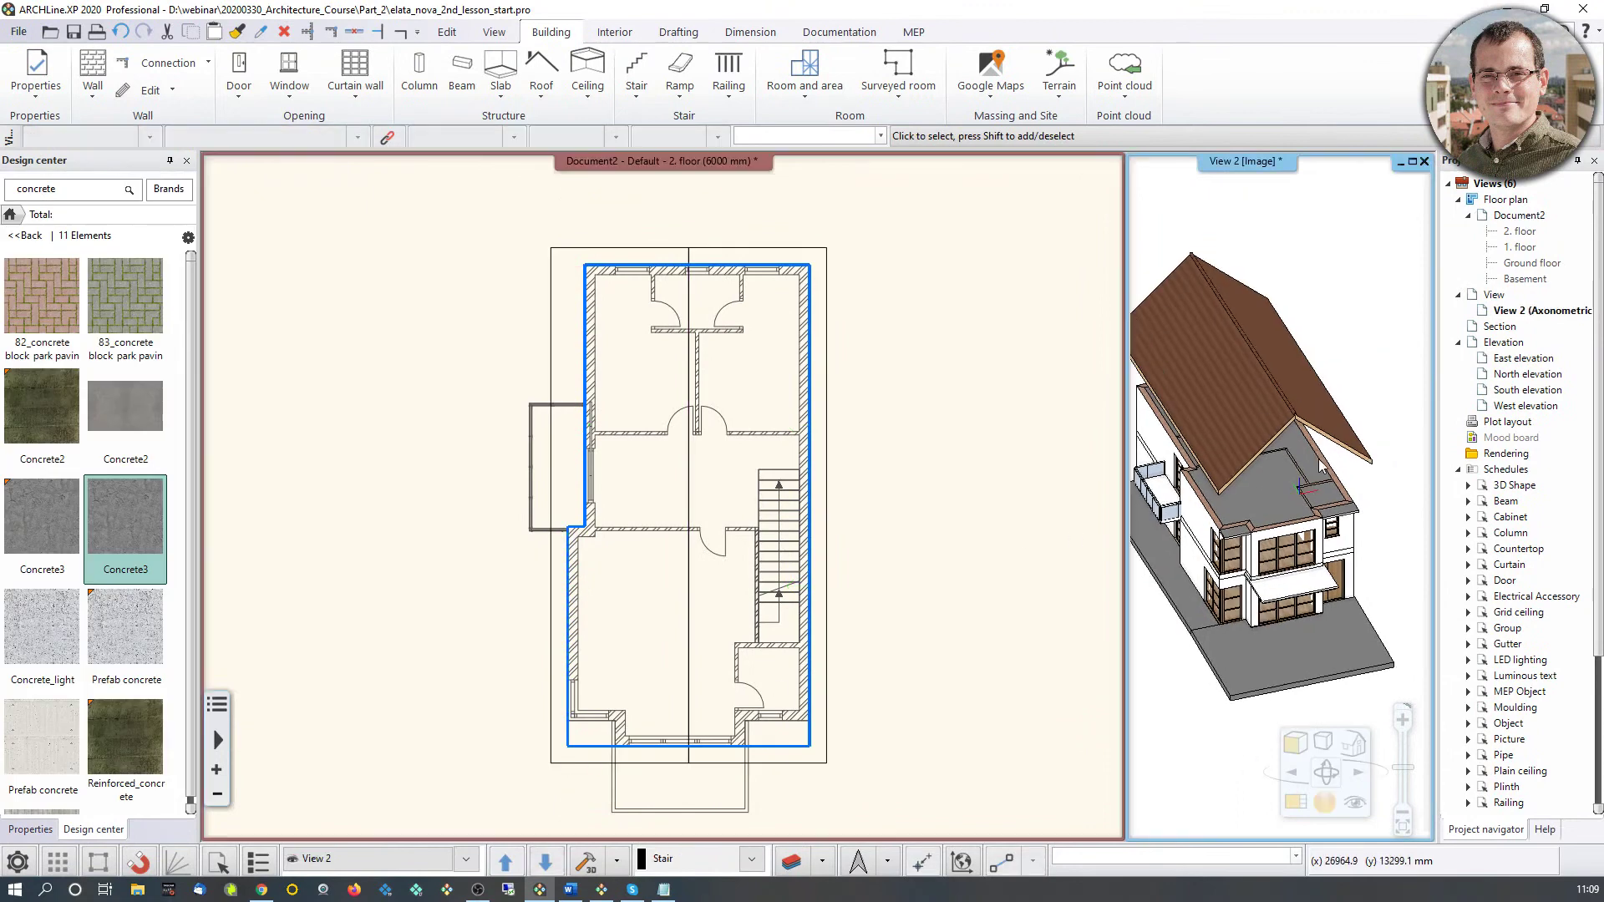
{"action": "middle_click_drag", "start_coordinate": [1313, 446], "coordinate": [1262, 364]}
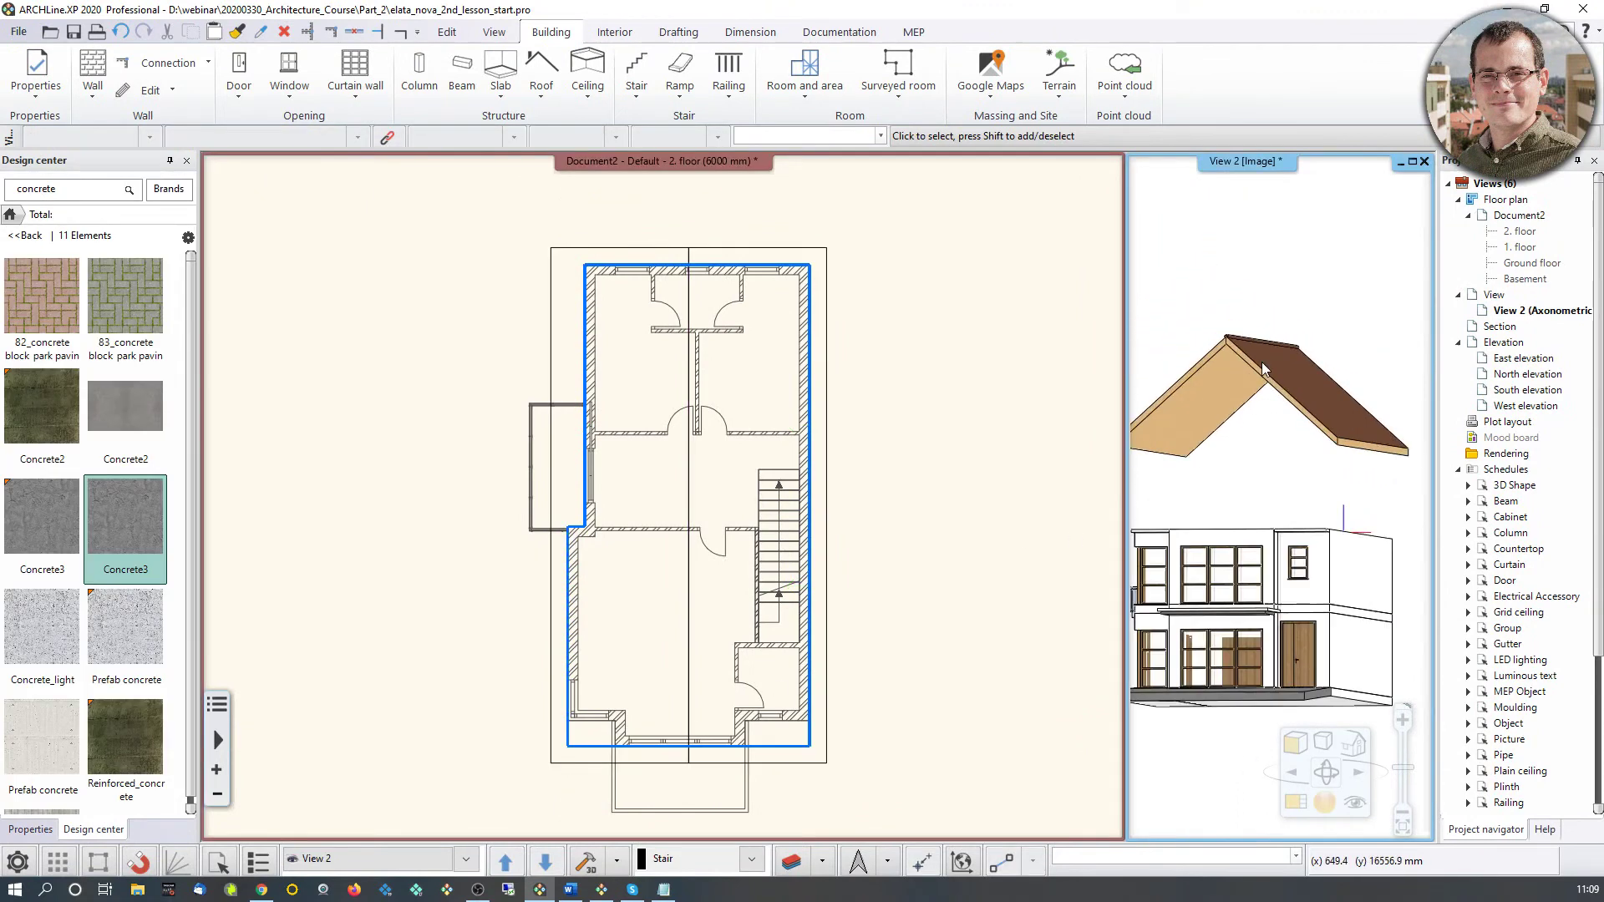
{"action": "left_click", "coordinate": [1261, 378]}
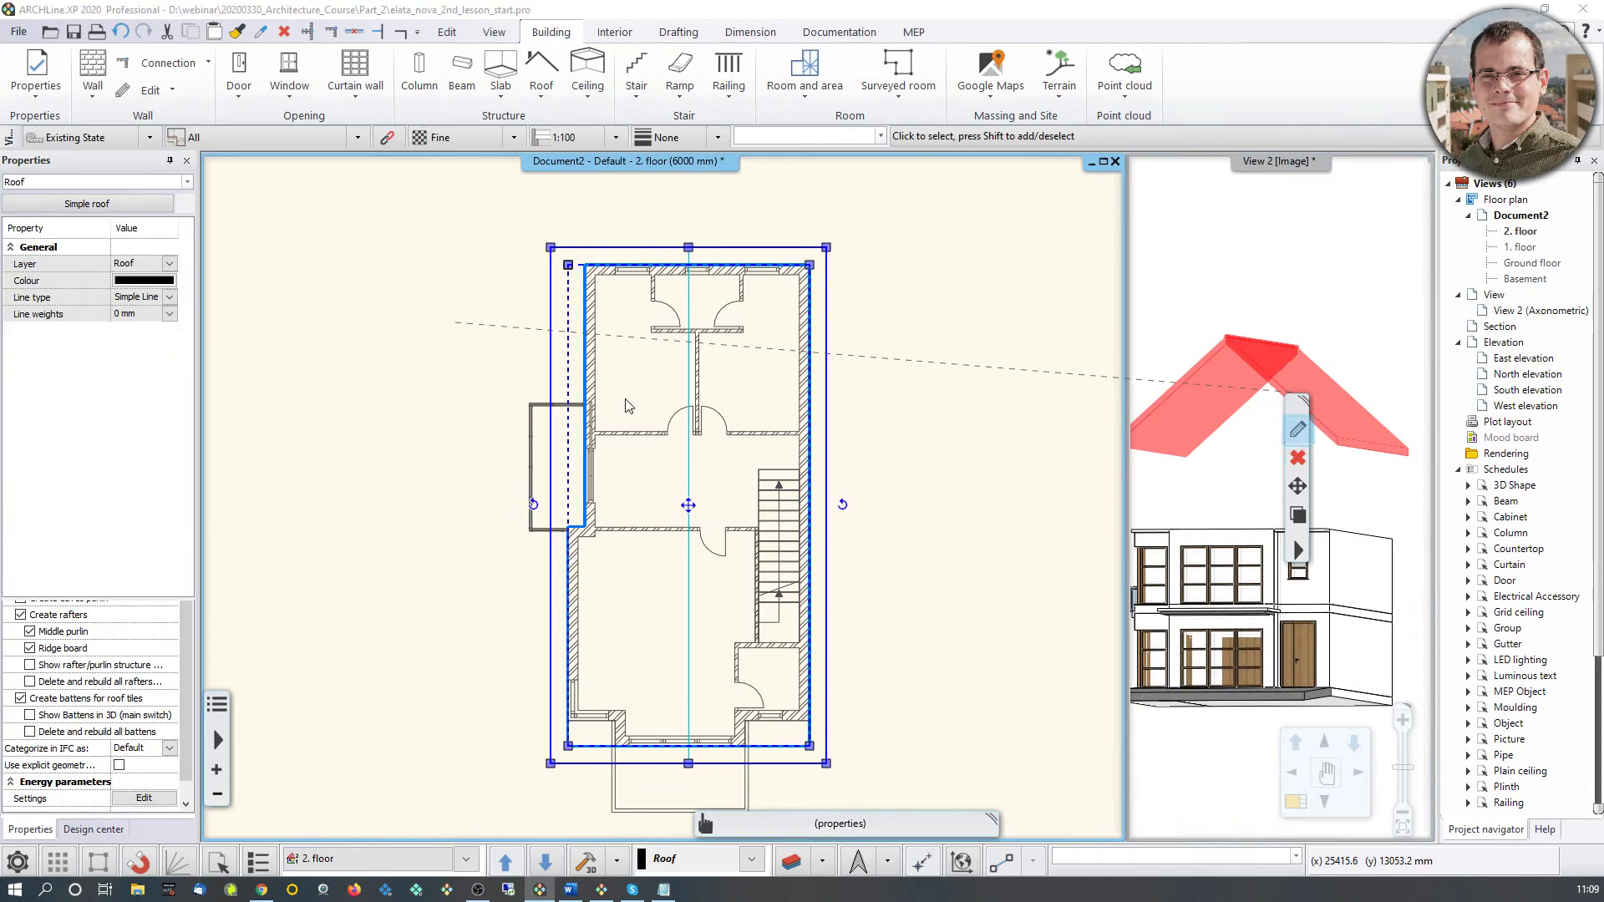
{"action": "left_click", "coordinate": [1297, 430]}
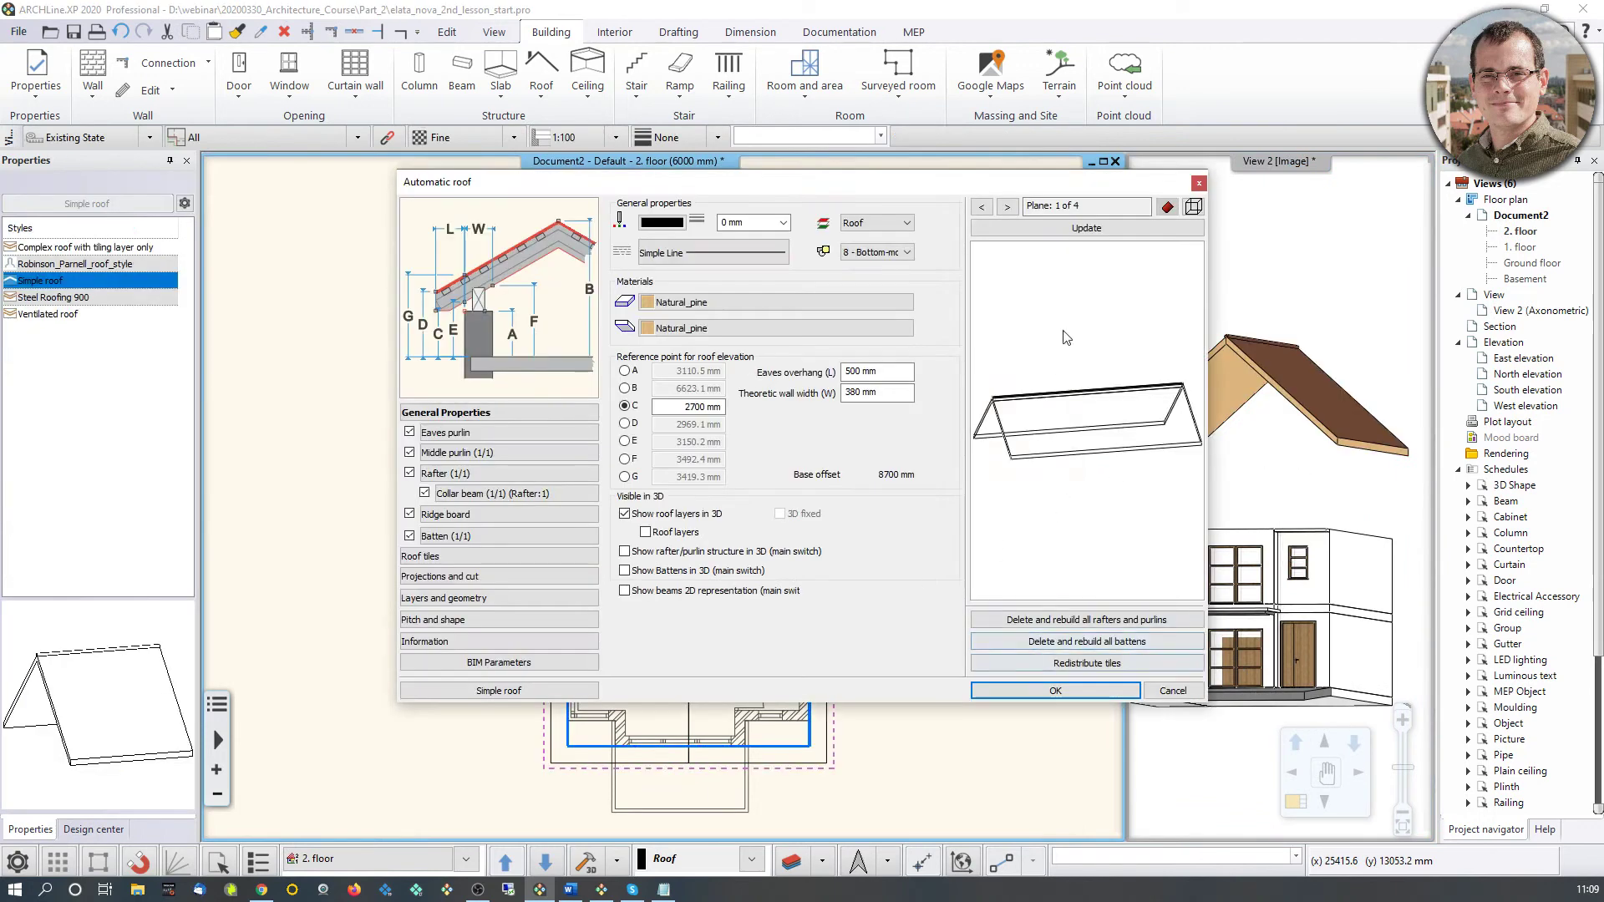
{"action": "left_click", "coordinate": [499, 690]}
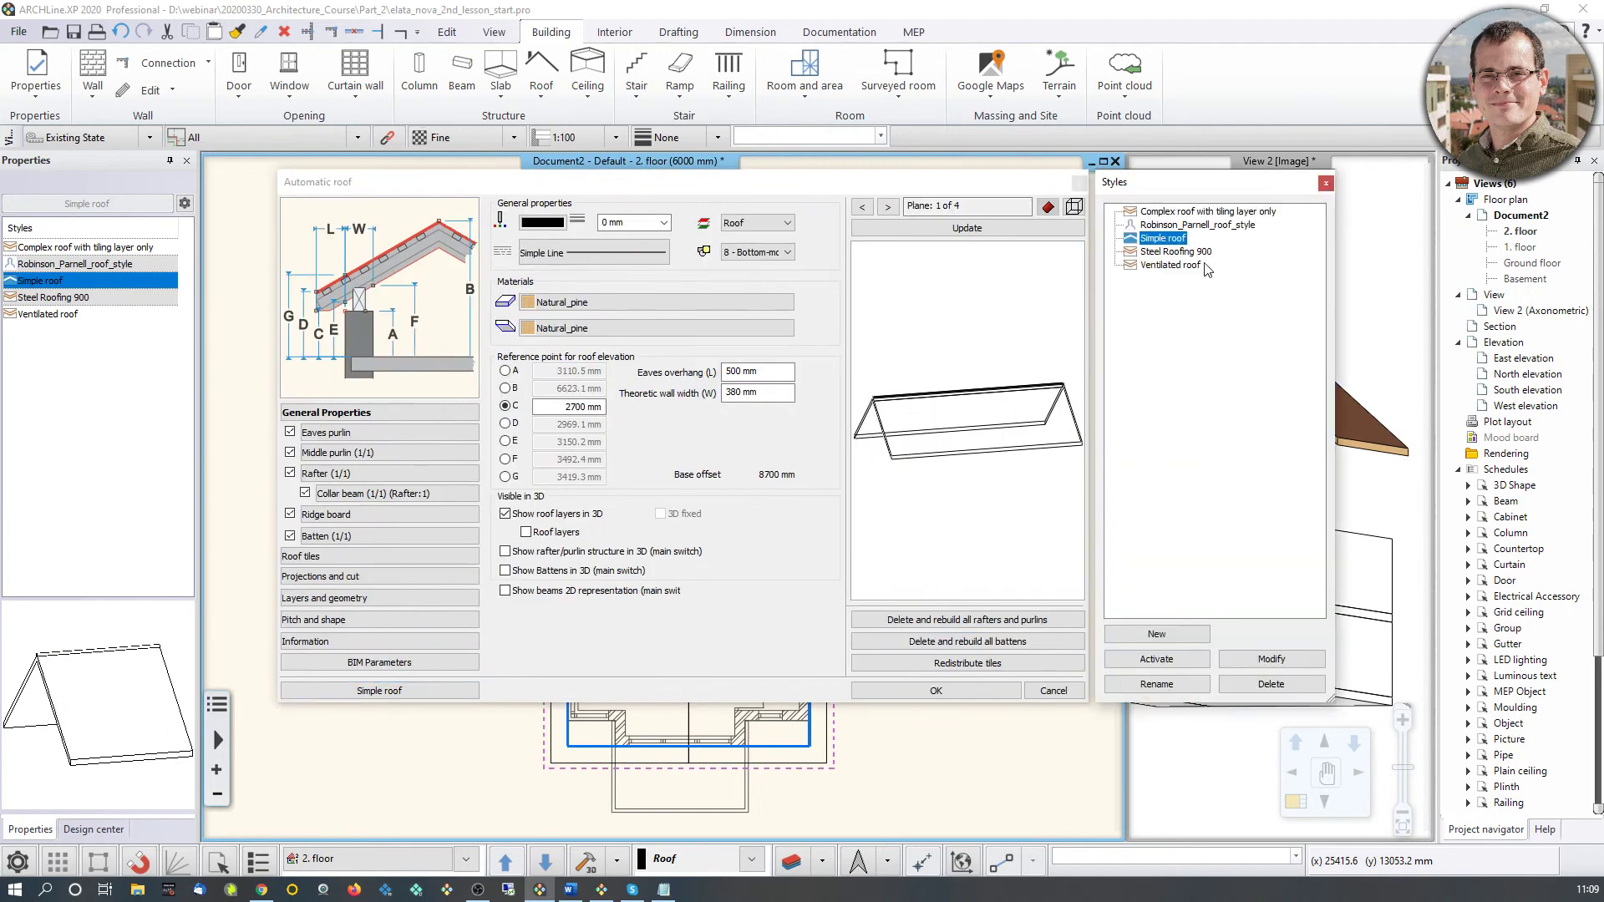
{"action": "left_click", "coordinate": [1202, 214]}
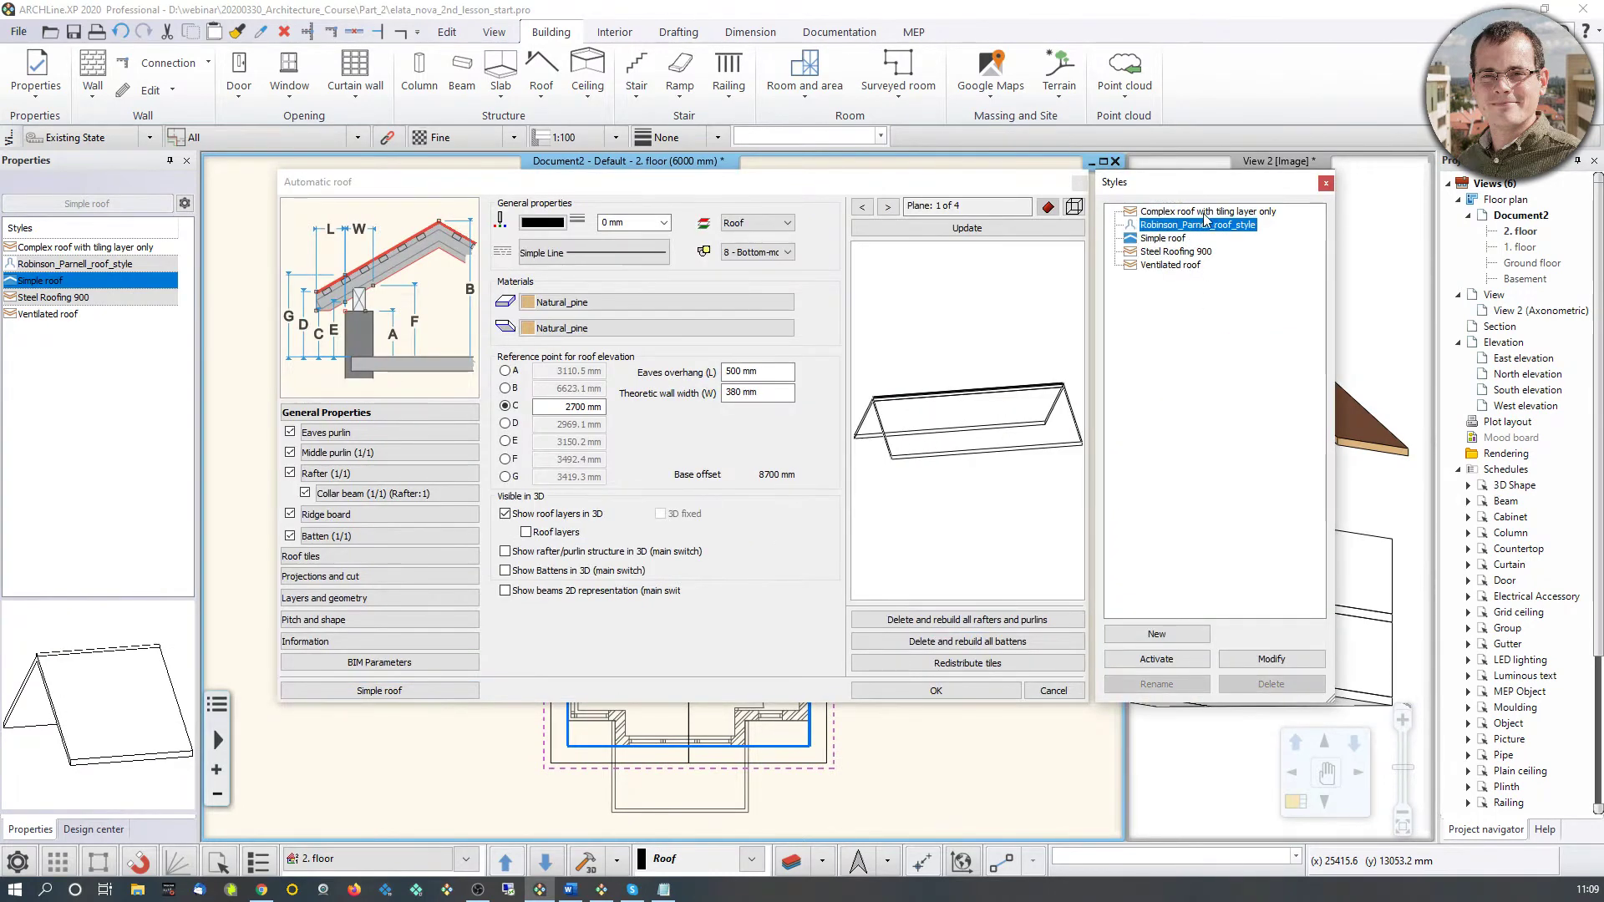
{"action": "left_click", "coordinate": [1174, 662]}
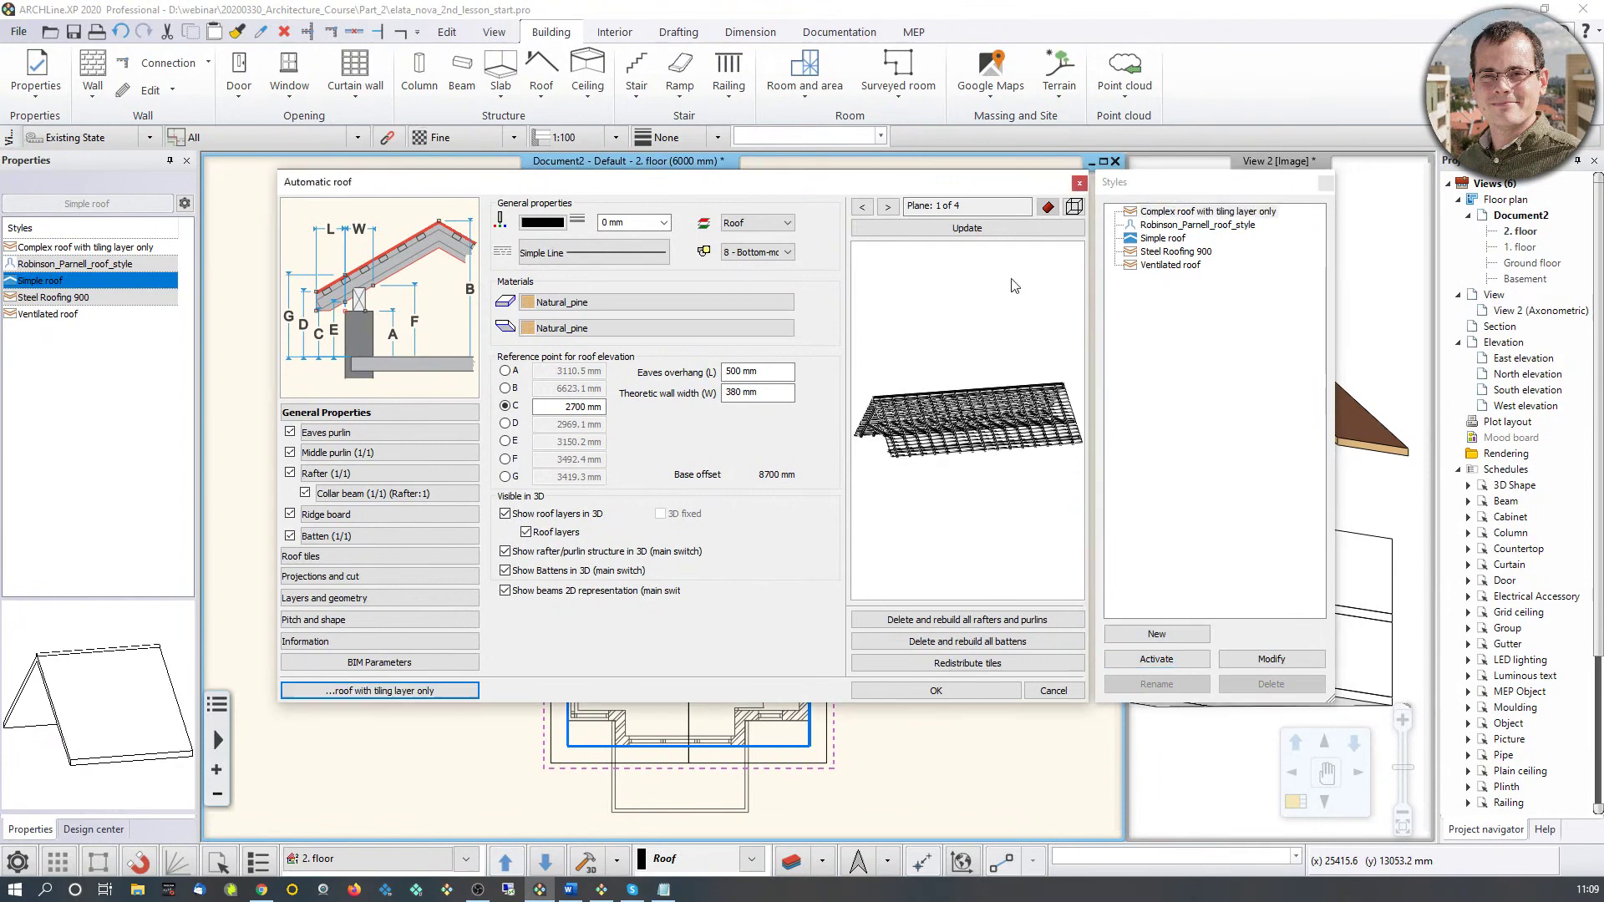
Step: Show the roof preview shaded and examine the rafters, purlins and battens from below
{"action": "left_click_drag", "start_coordinate": [957, 390], "coordinate": [1045, 389]}
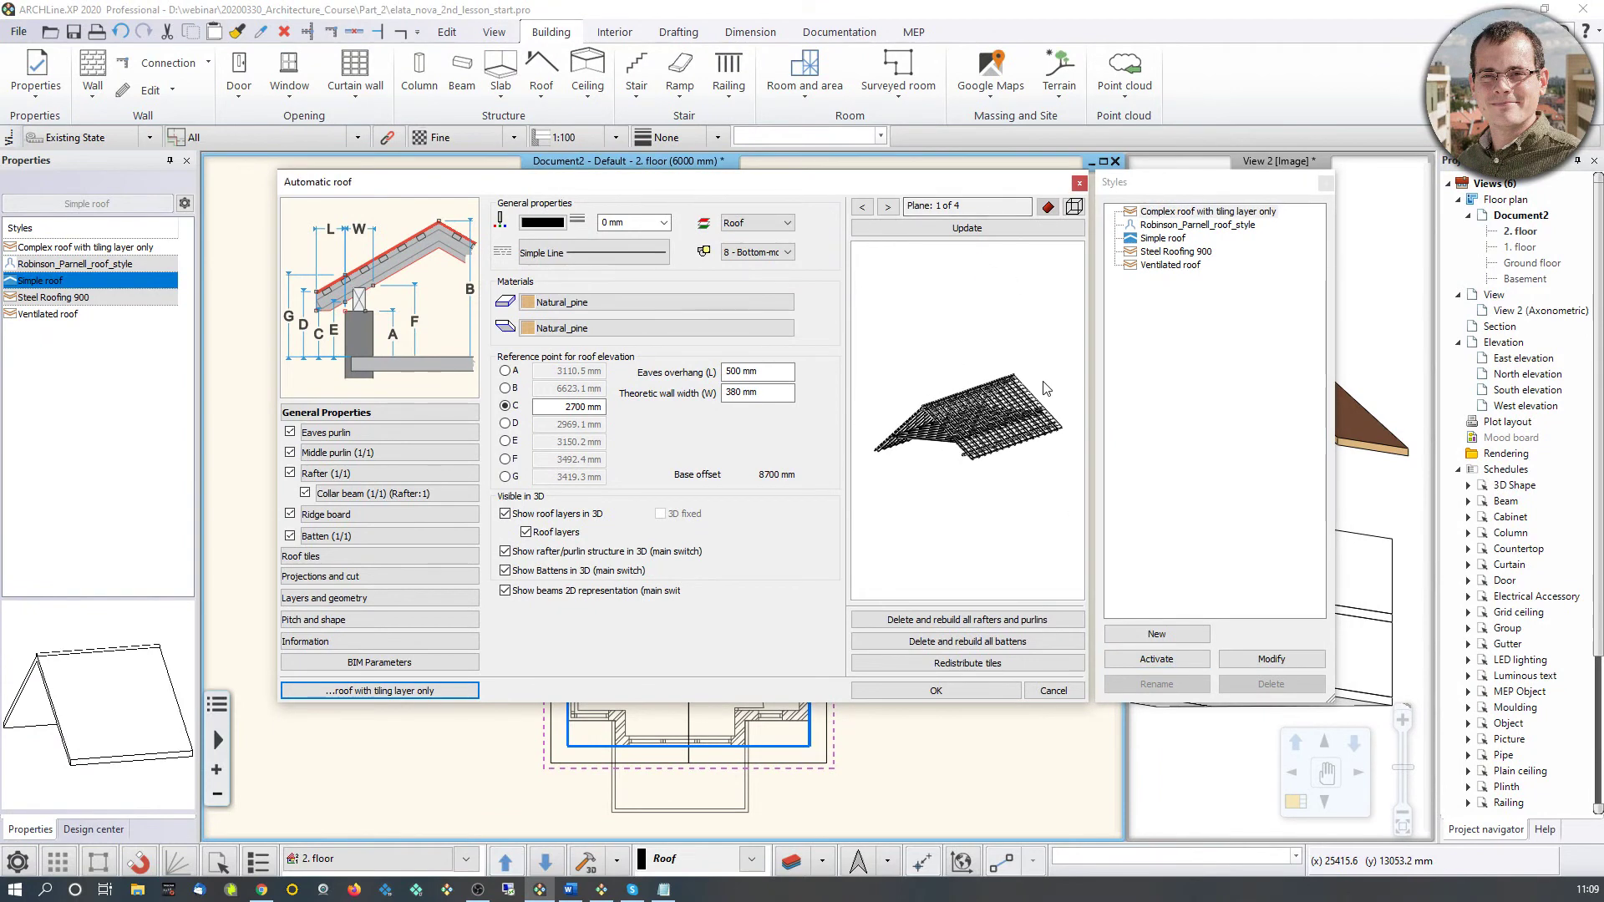
{"action": "scroll", "coordinate": [1045, 388], "scroll_direction": "up", "scroll_amount": 3}
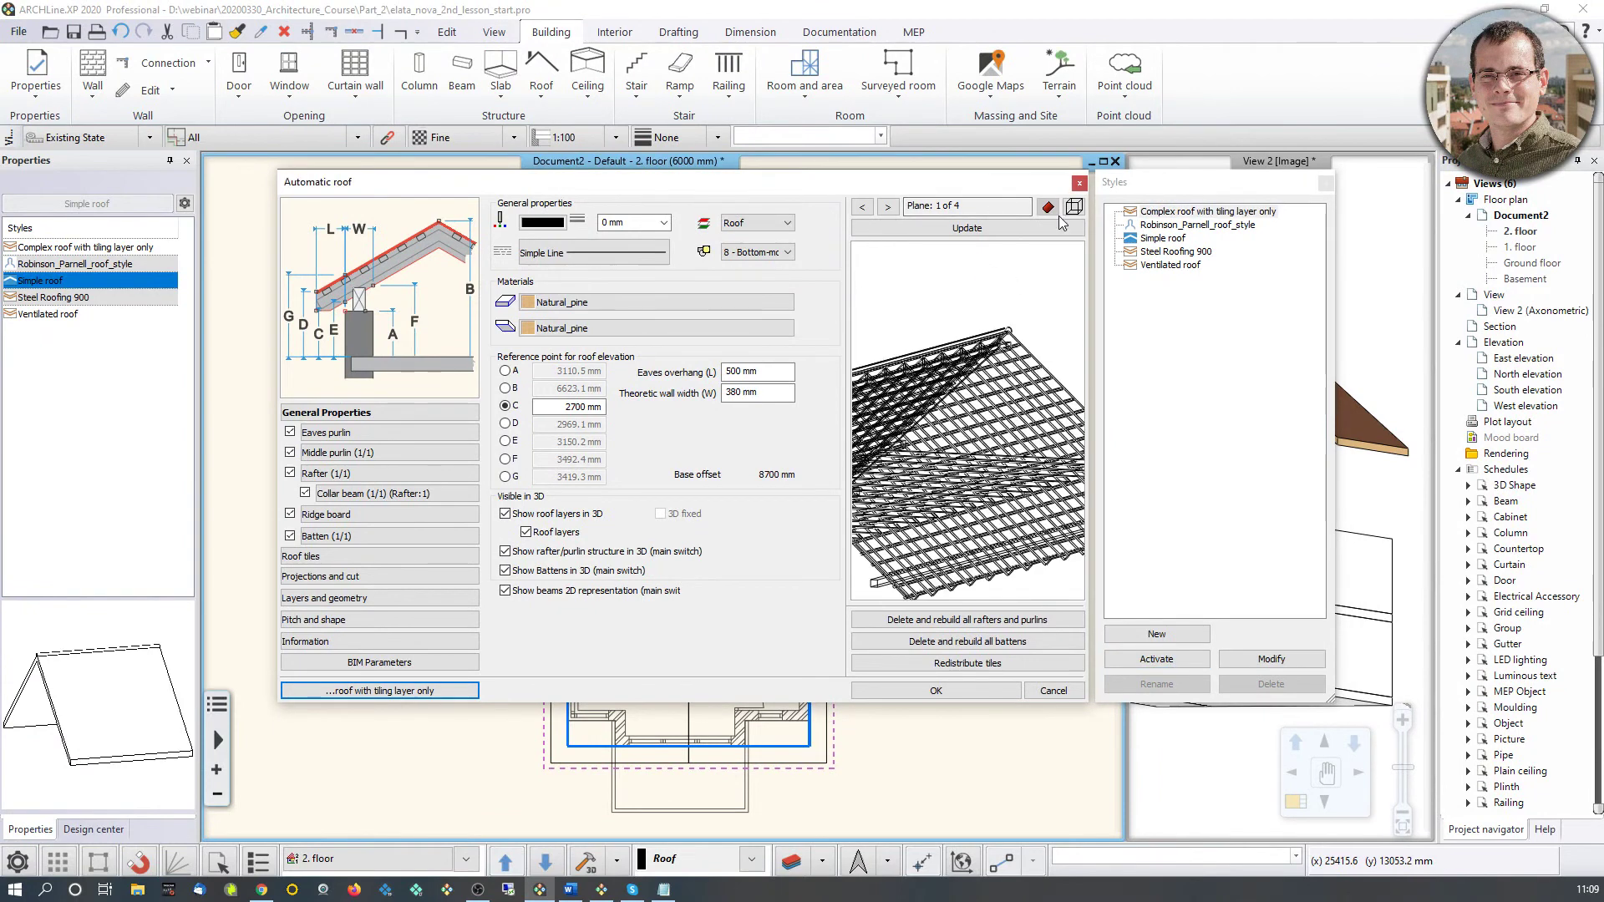
{"action": "left_click", "coordinate": [1074, 207]}
{"action": "left_click", "coordinate": [1136, 317]}
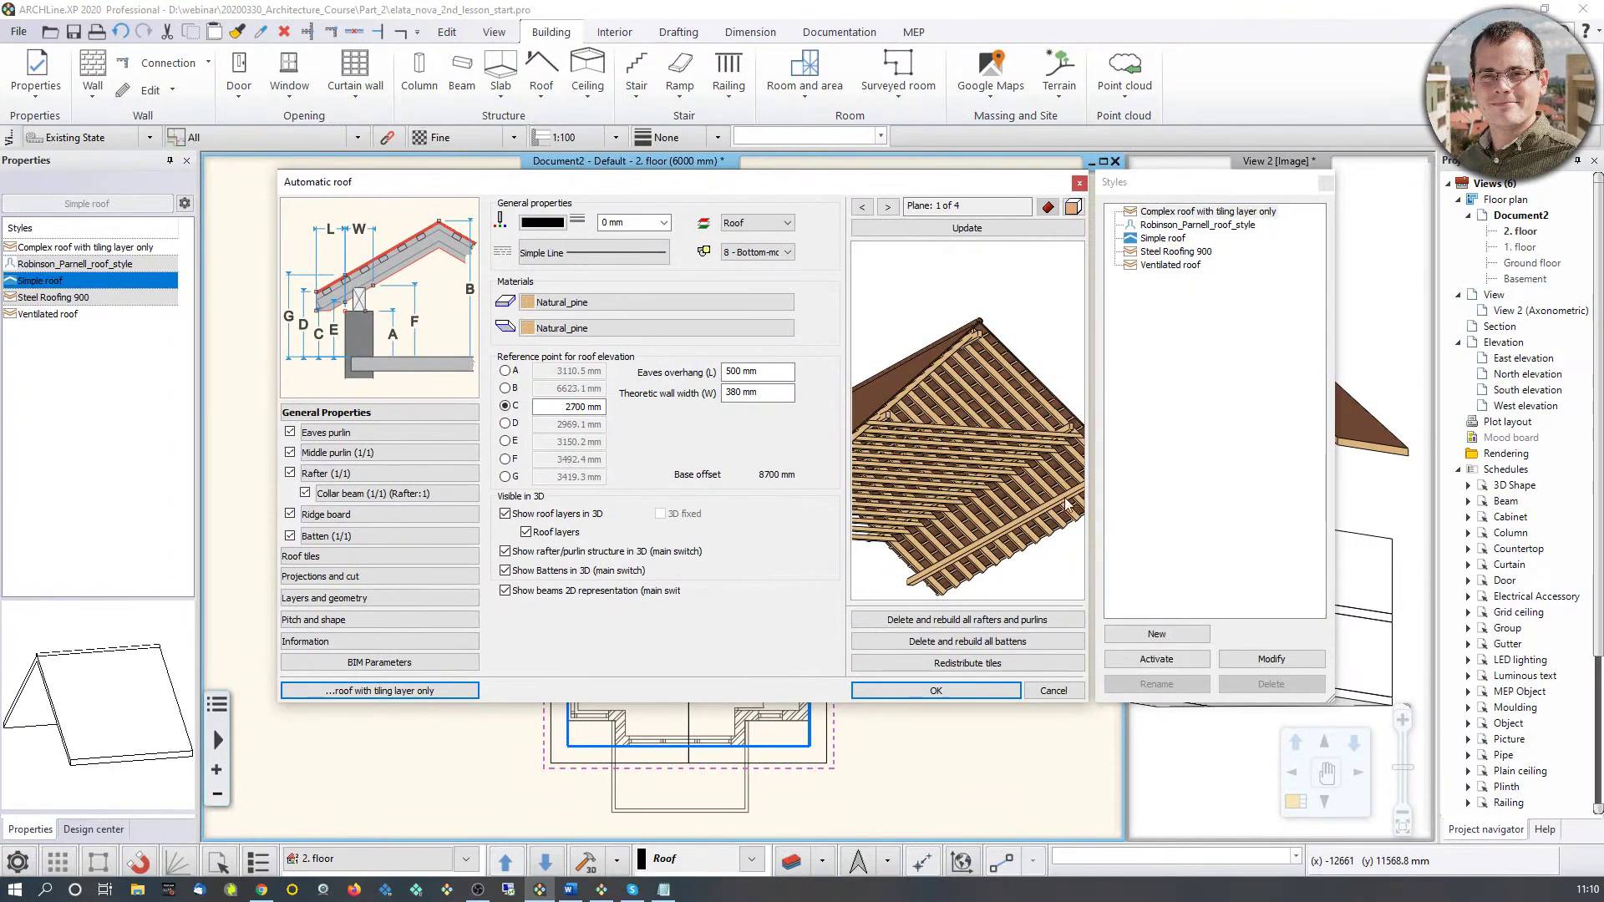
{"action": "left_click_drag", "start_coordinate": [999, 429], "coordinate": [1015, 368]}
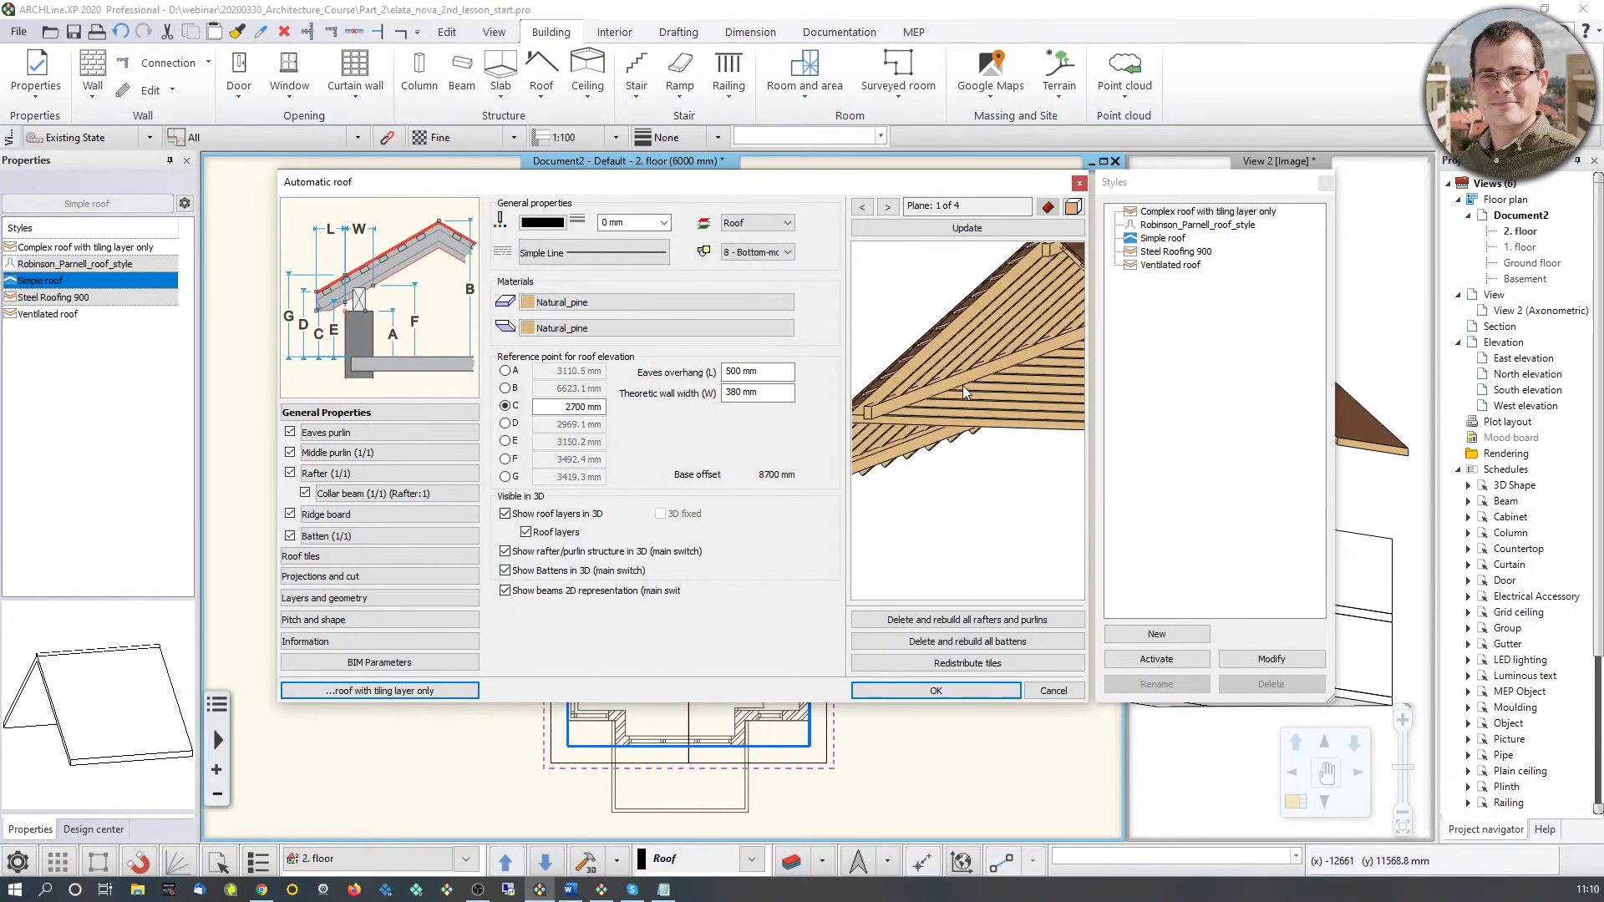
Step: Leave the gable roof's properties without applying them and delete the whole gable roof from the 3D view
{"action": "left_click_drag", "start_coordinate": [954, 384], "coordinate": [925, 406]}
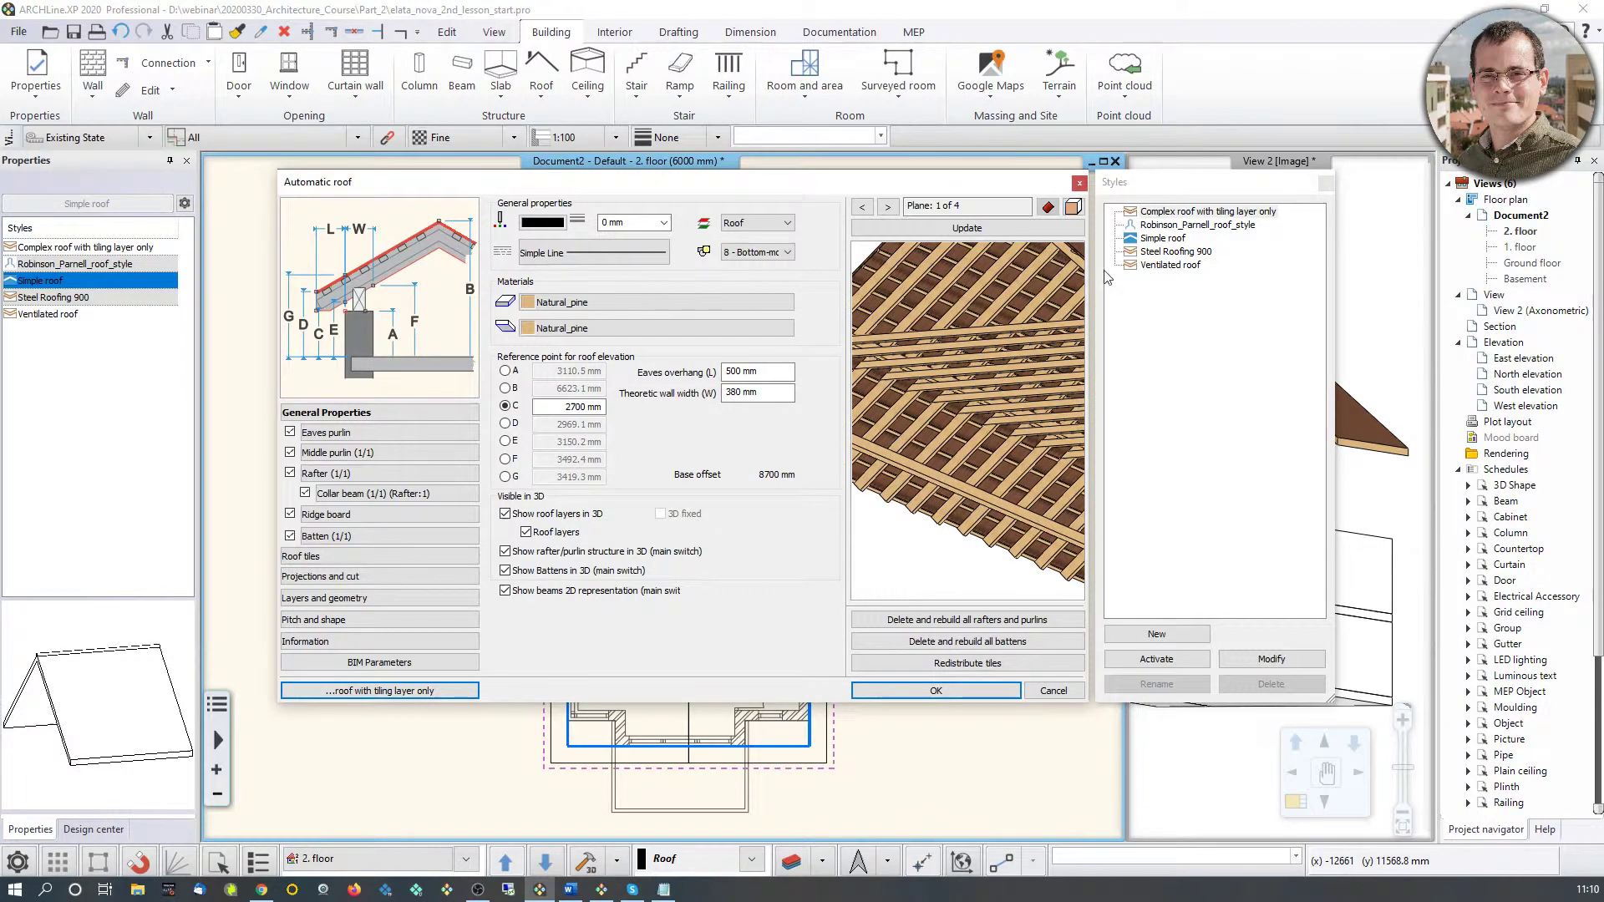
{"action": "left_click", "coordinate": [1079, 183]}
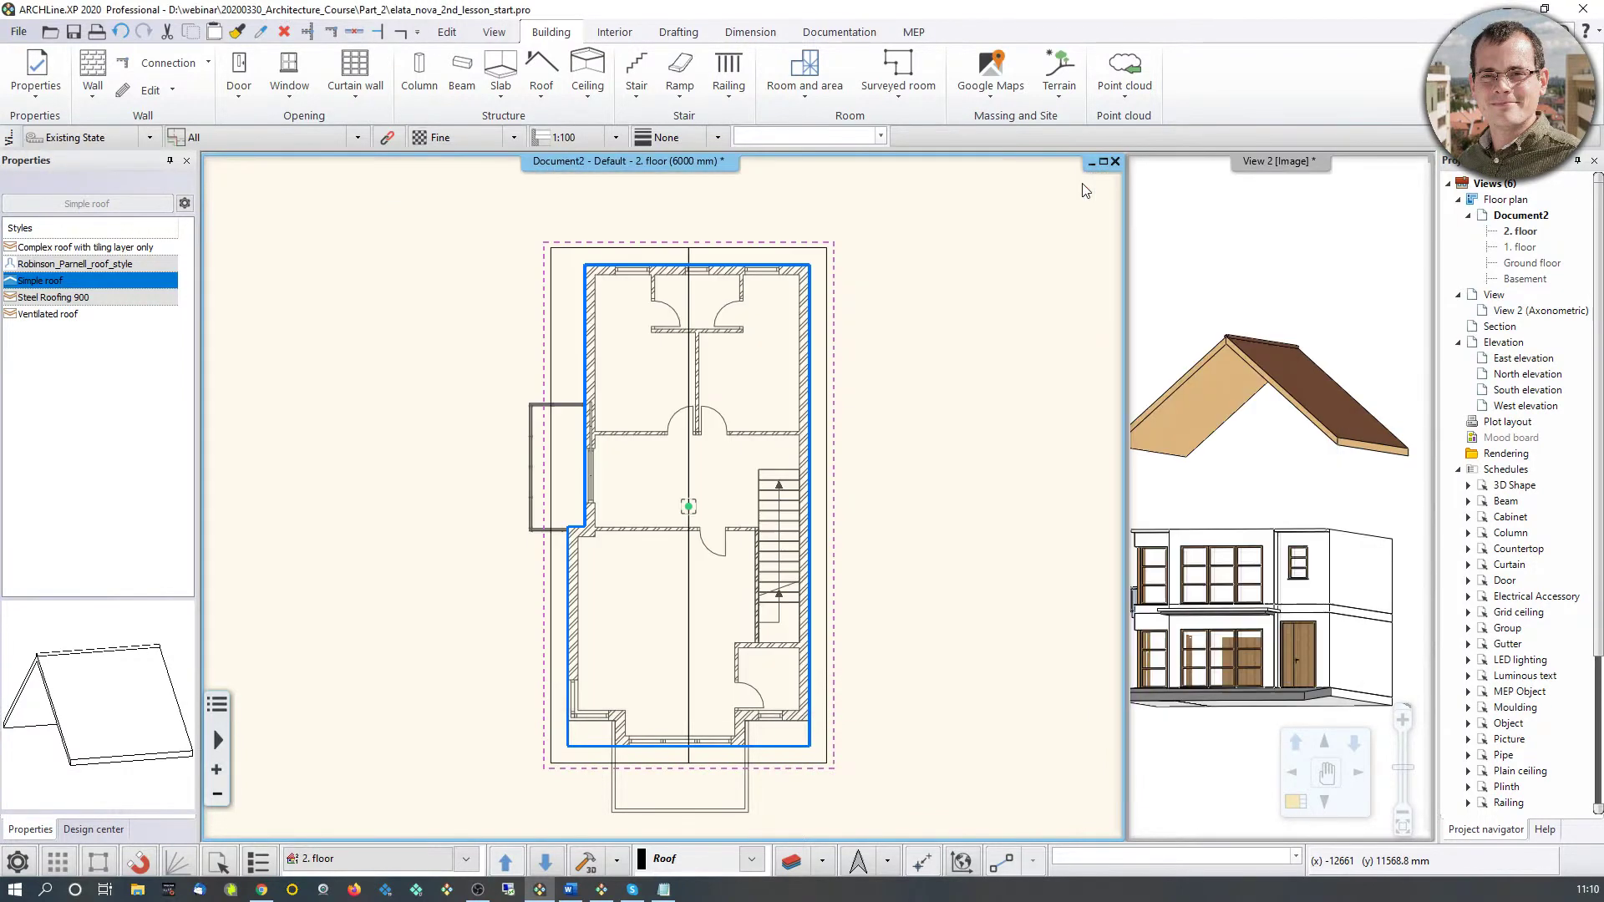
{"action": "left_click", "coordinate": [1308, 387]}
{"action": "left_click", "coordinate": [1221, 396]}
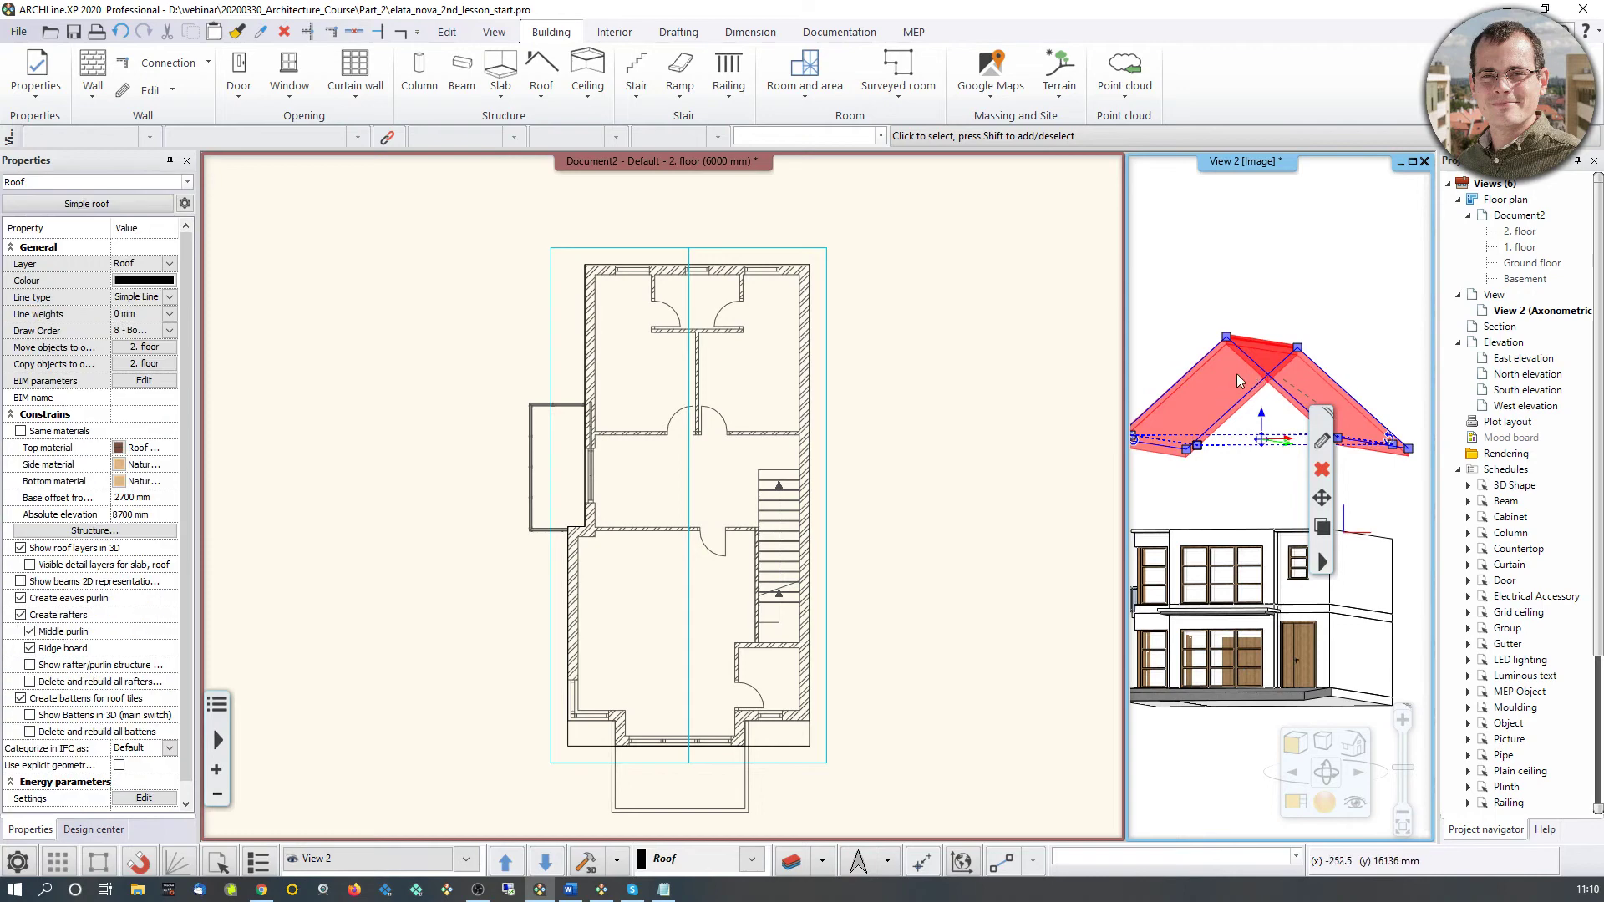
{"action": "key", "text": "Delete"}
{"action": "middle_click_drag", "start_coordinate": [1248, 446], "coordinate": [1267, 463]}
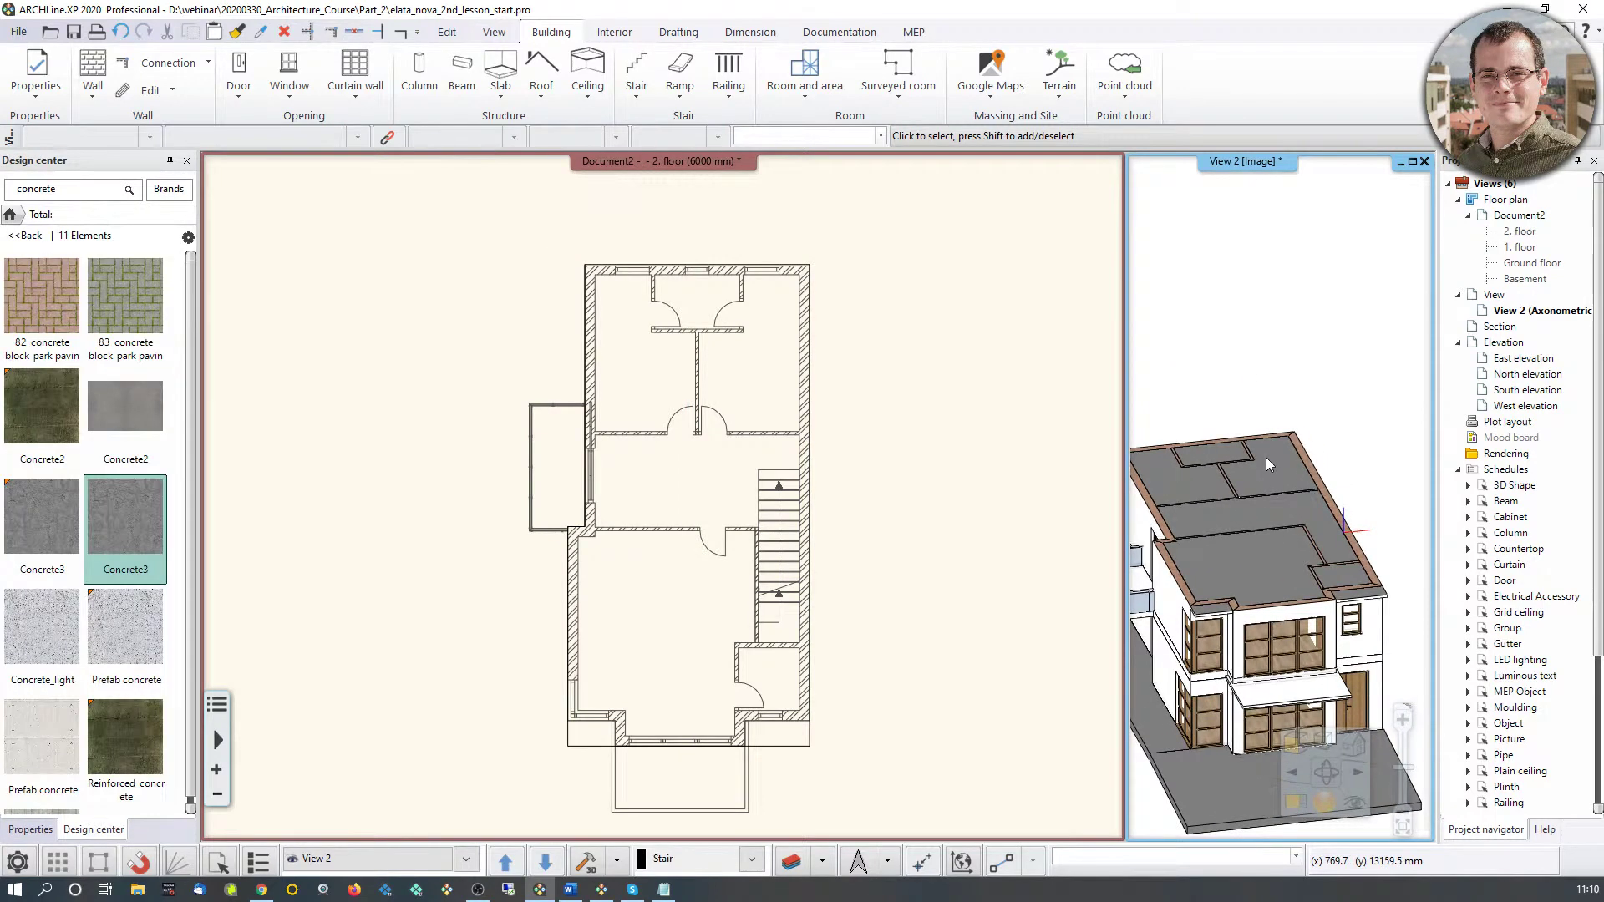
Step: Sketch a closed roof contour along the house's outer outline, about 6616 mm wide at the back and 7116 mm at the front, including the balcony-side offset
{"action": "left_click", "coordinate": [542, 80]}
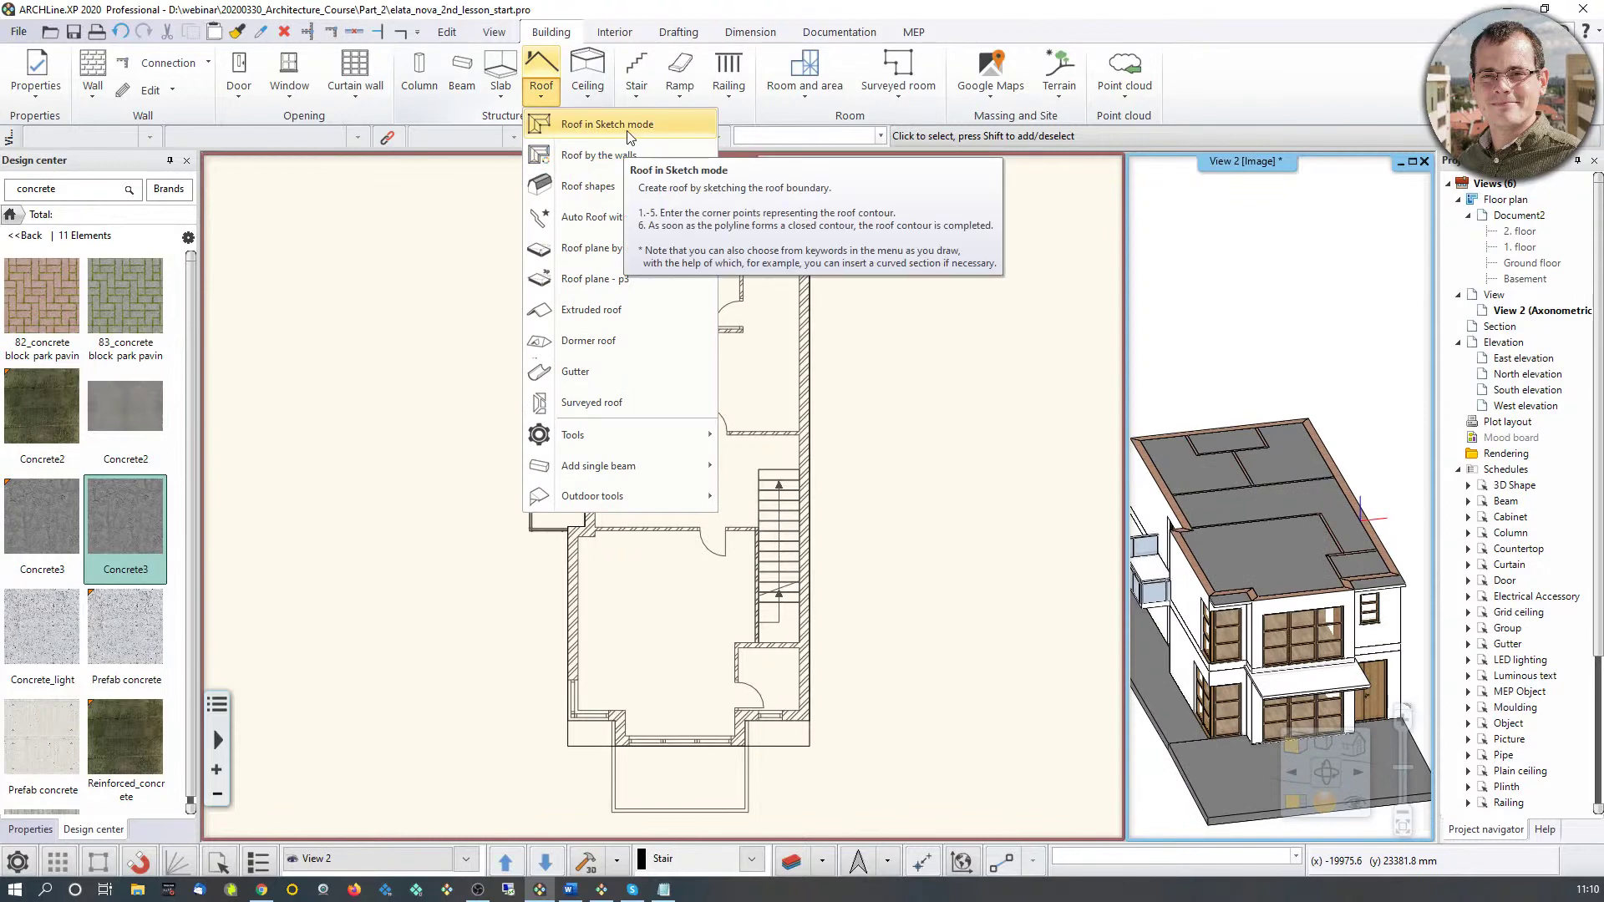
{"action": "left_click", "coordinate": [619, 124]}
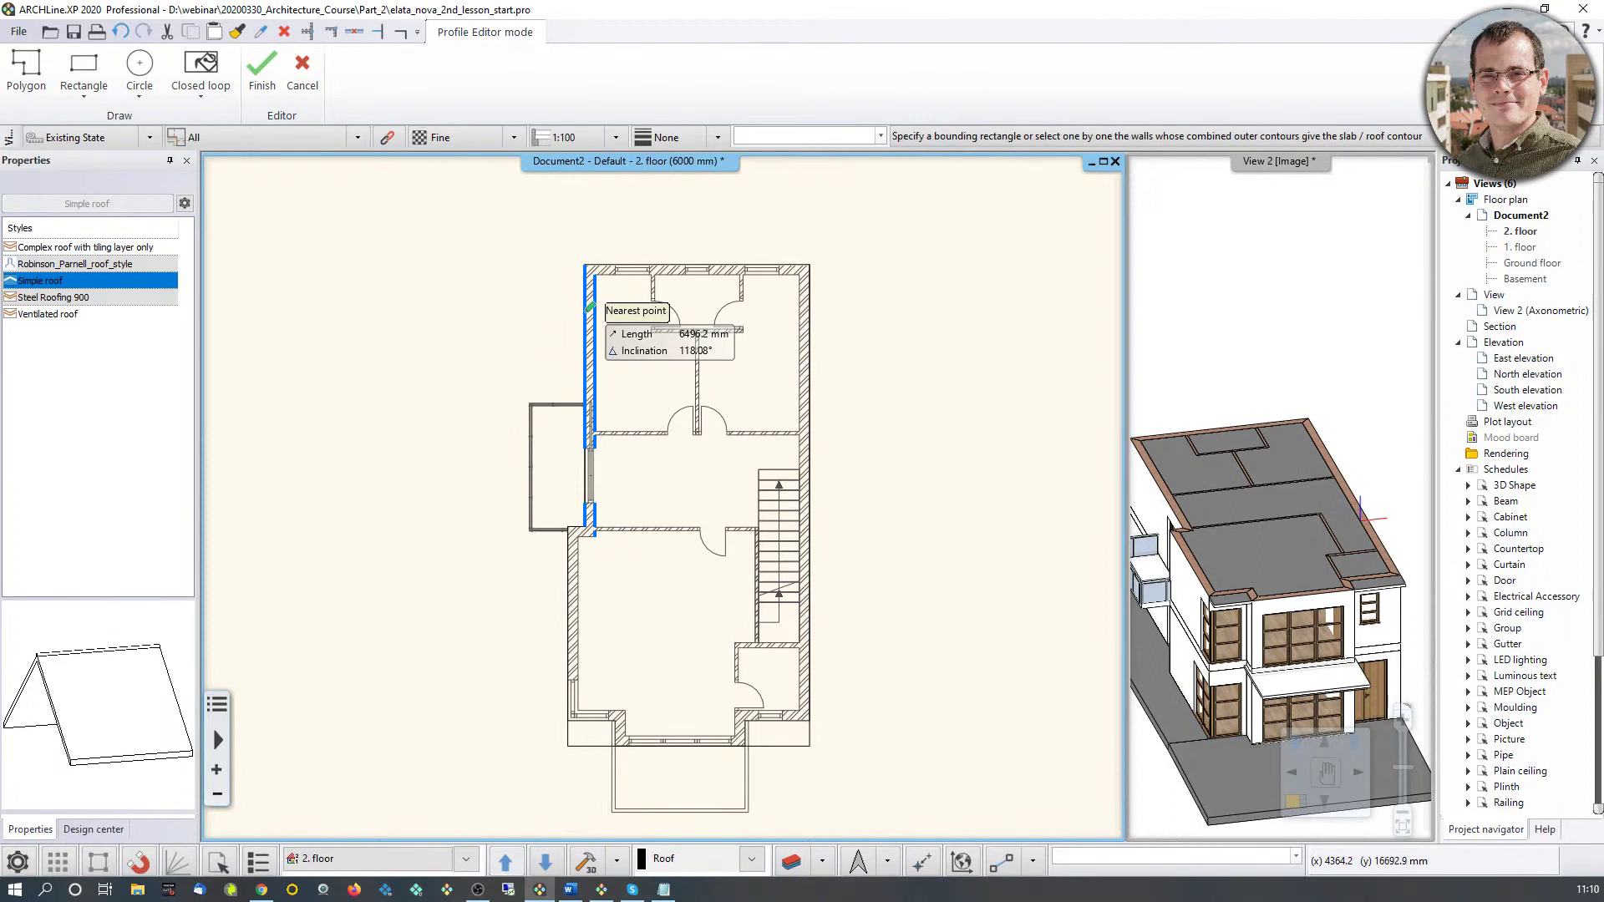
{"action": "middle_click_drag", "start_coordinate": [639, 344], "coordinate": [584, 314]}
{"action": "left_click", "coordinate": [530, 235]}
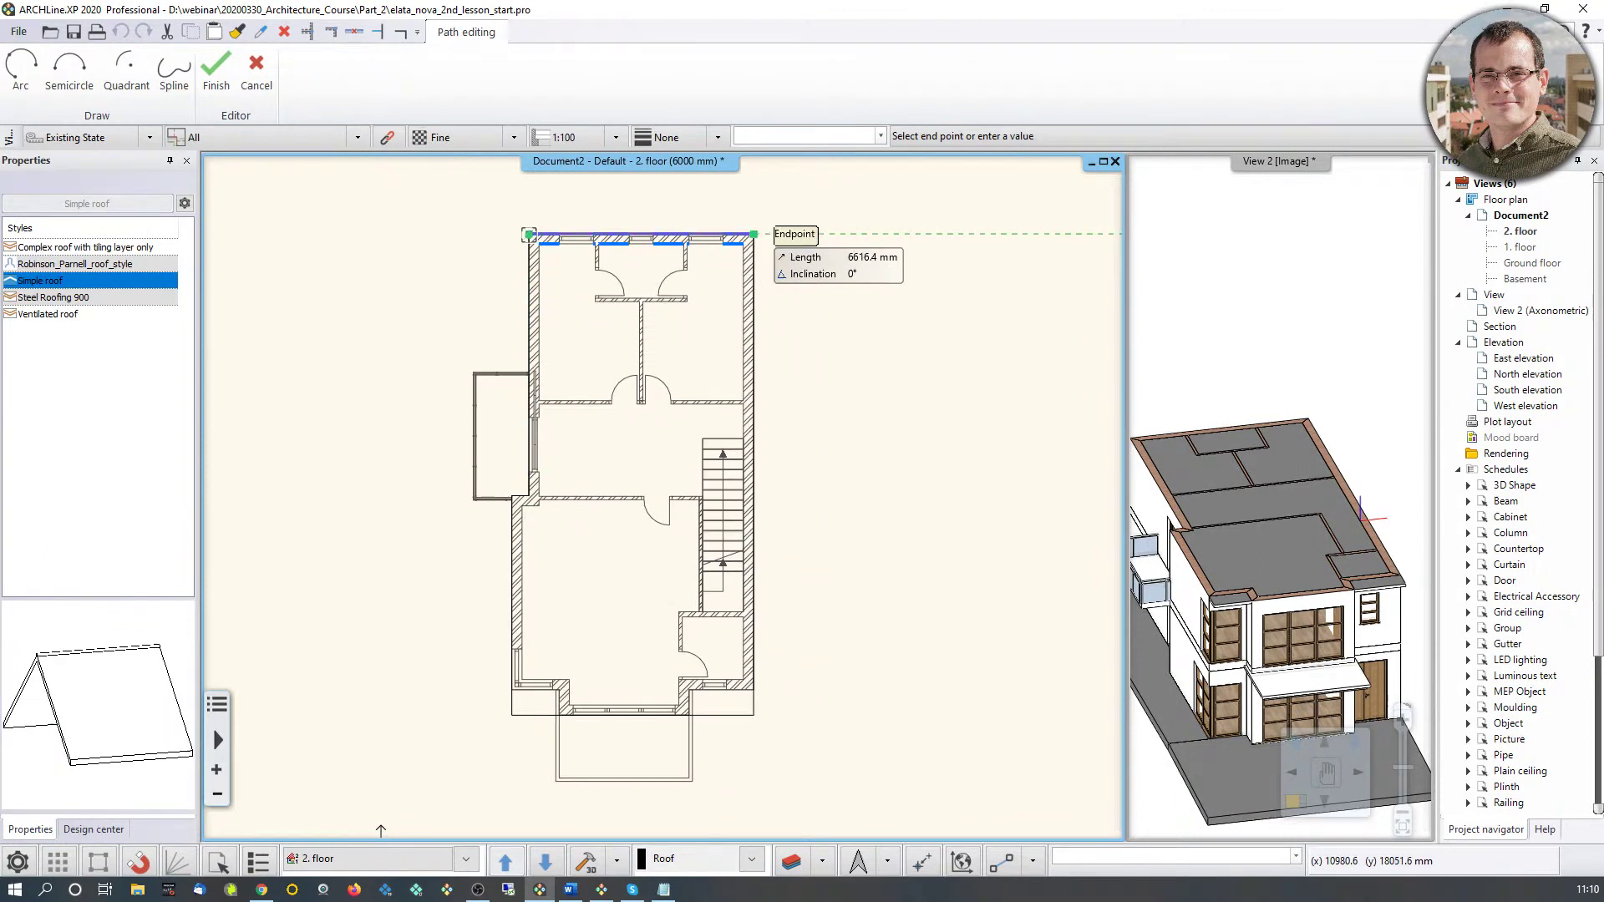
{"action": "left_click", "coordinate": [757, 222]}
{"action": "scroll", "coordinate": [794, 727], "scroll_direction": "up", "scroll_amount": 4}
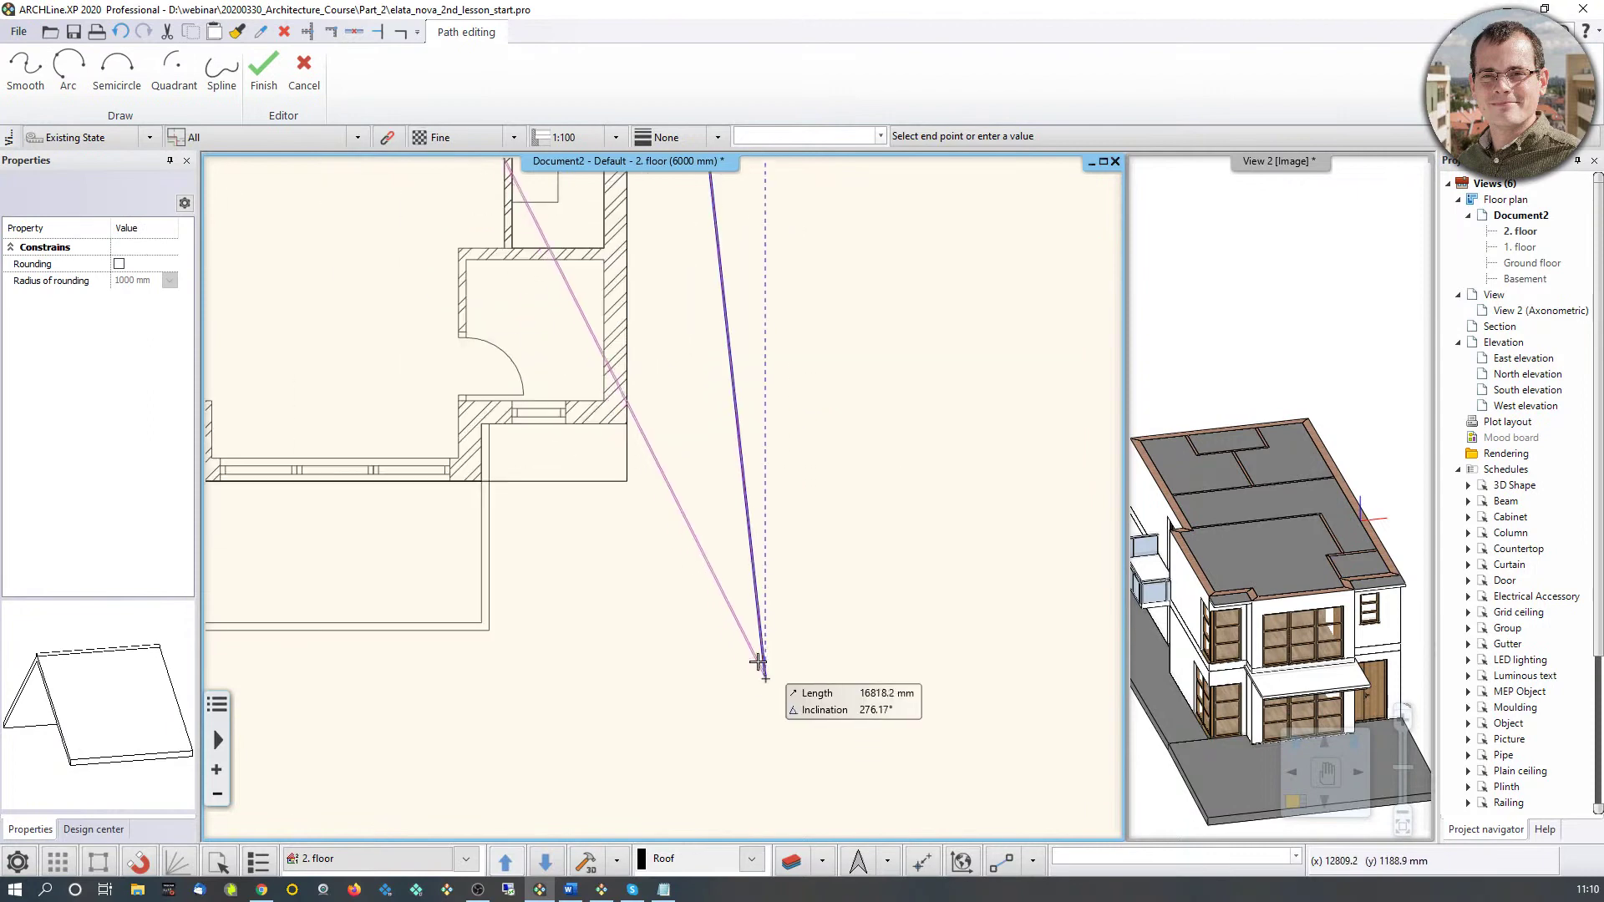
{"action": "left_click", "coordinate": [628, 483]}
{"action": "middle_click_drag", "start_coordinate": [553, 483], "coordinate": [1046, 573]}
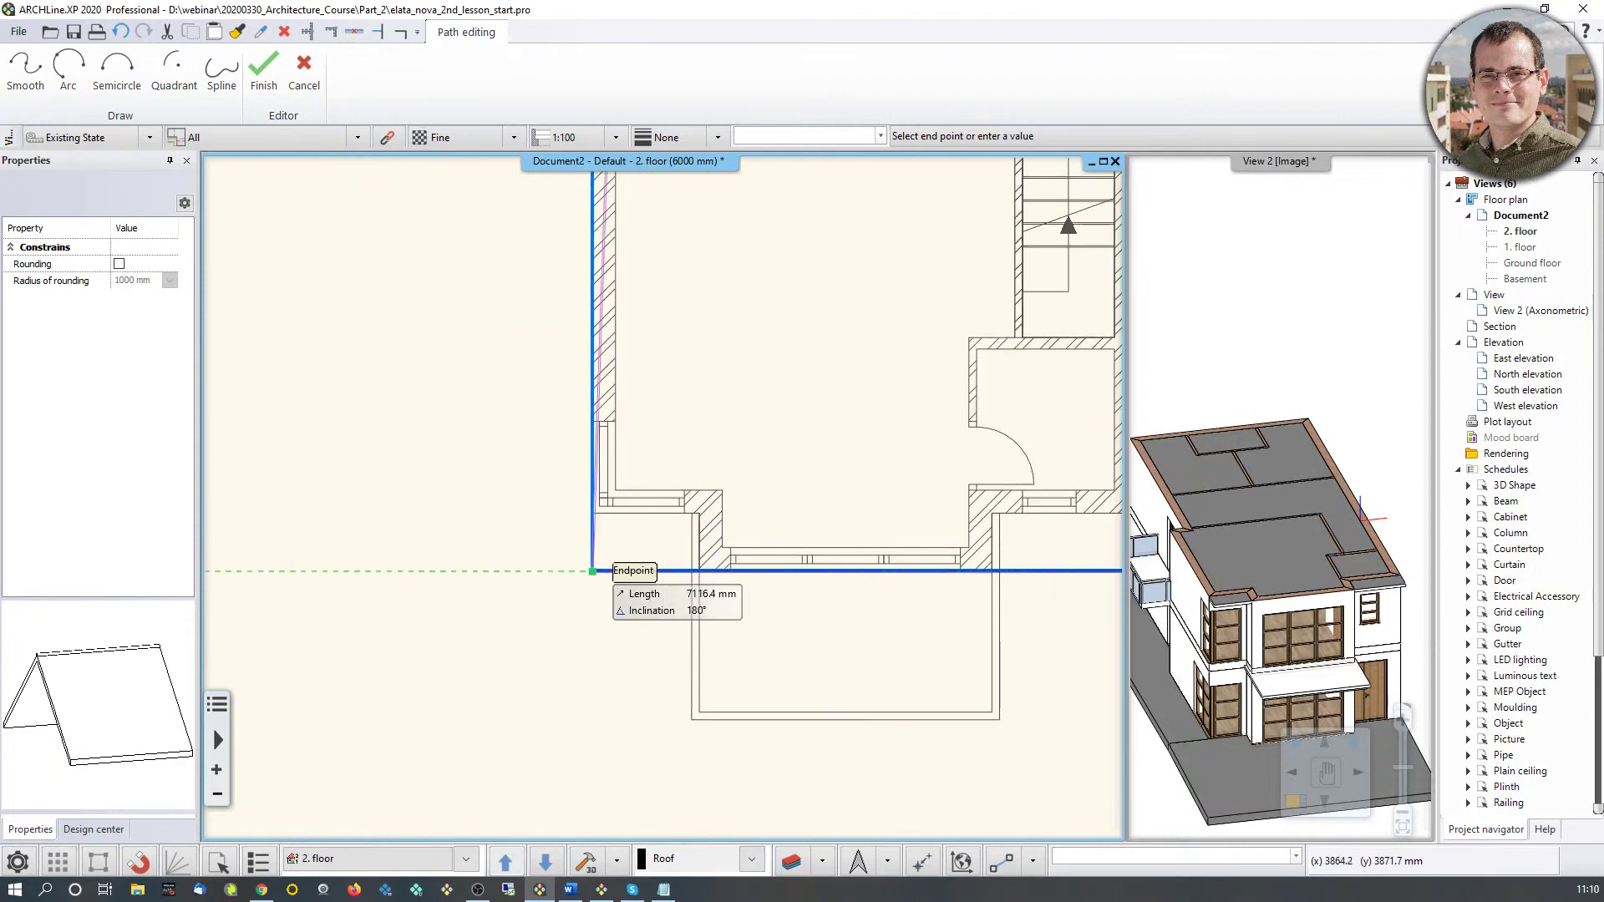
{"action": "left_click", "coordinate": [593, 572]}
{"action": "middle_click_drag", "start_coordinate": [593, 251], "coordinate": [548, 811]}
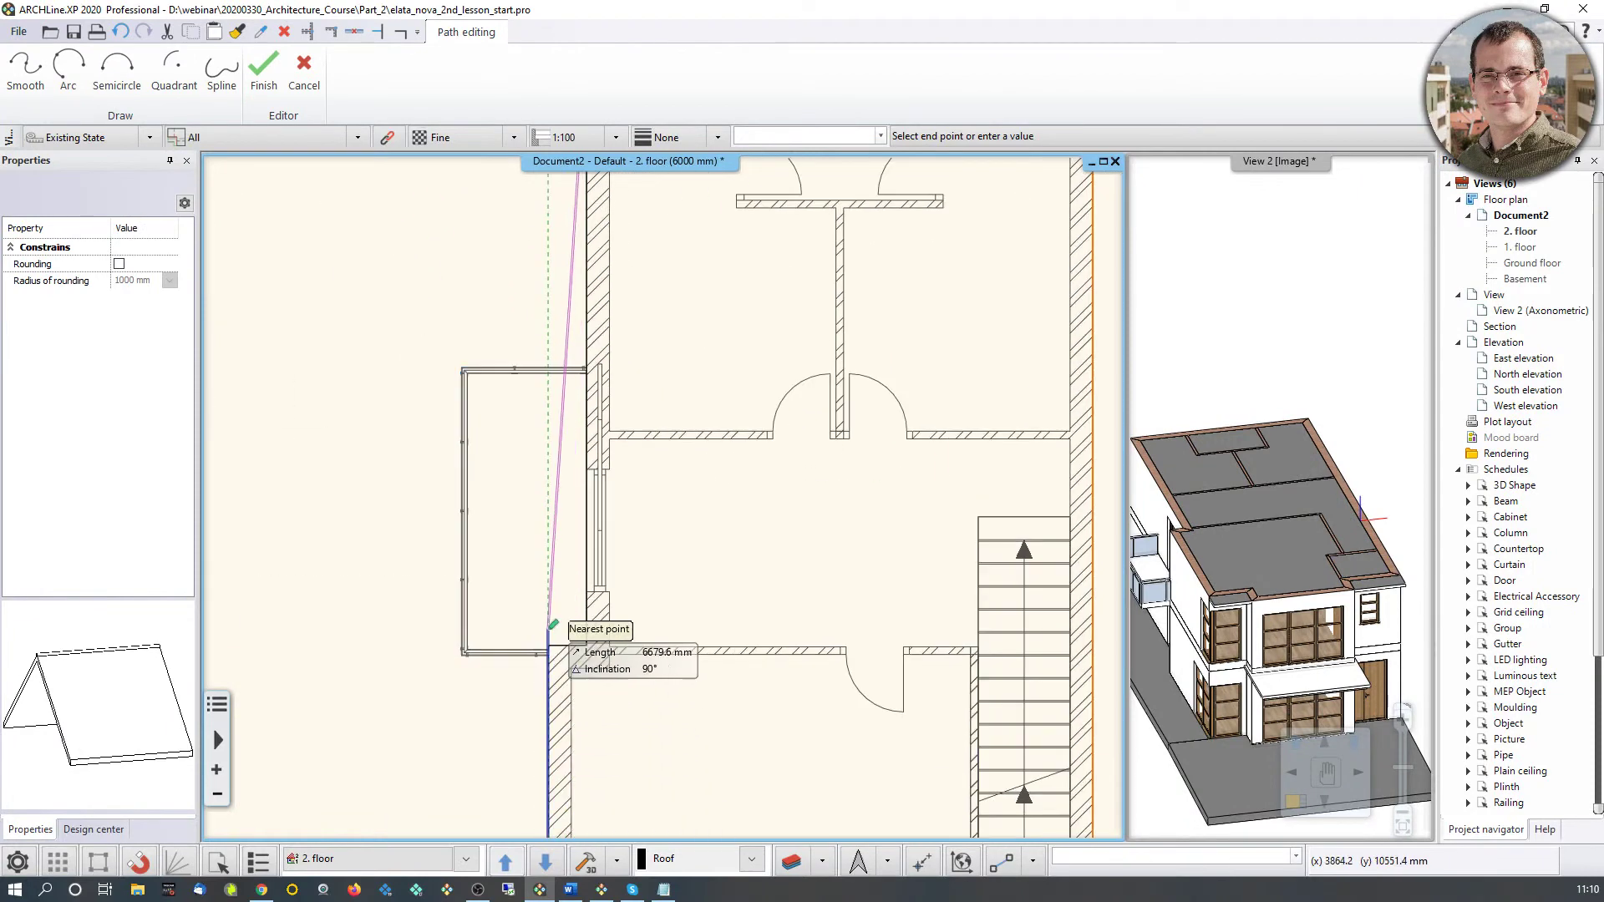
{"action": "left_click", "coordinate": [586, 645]}
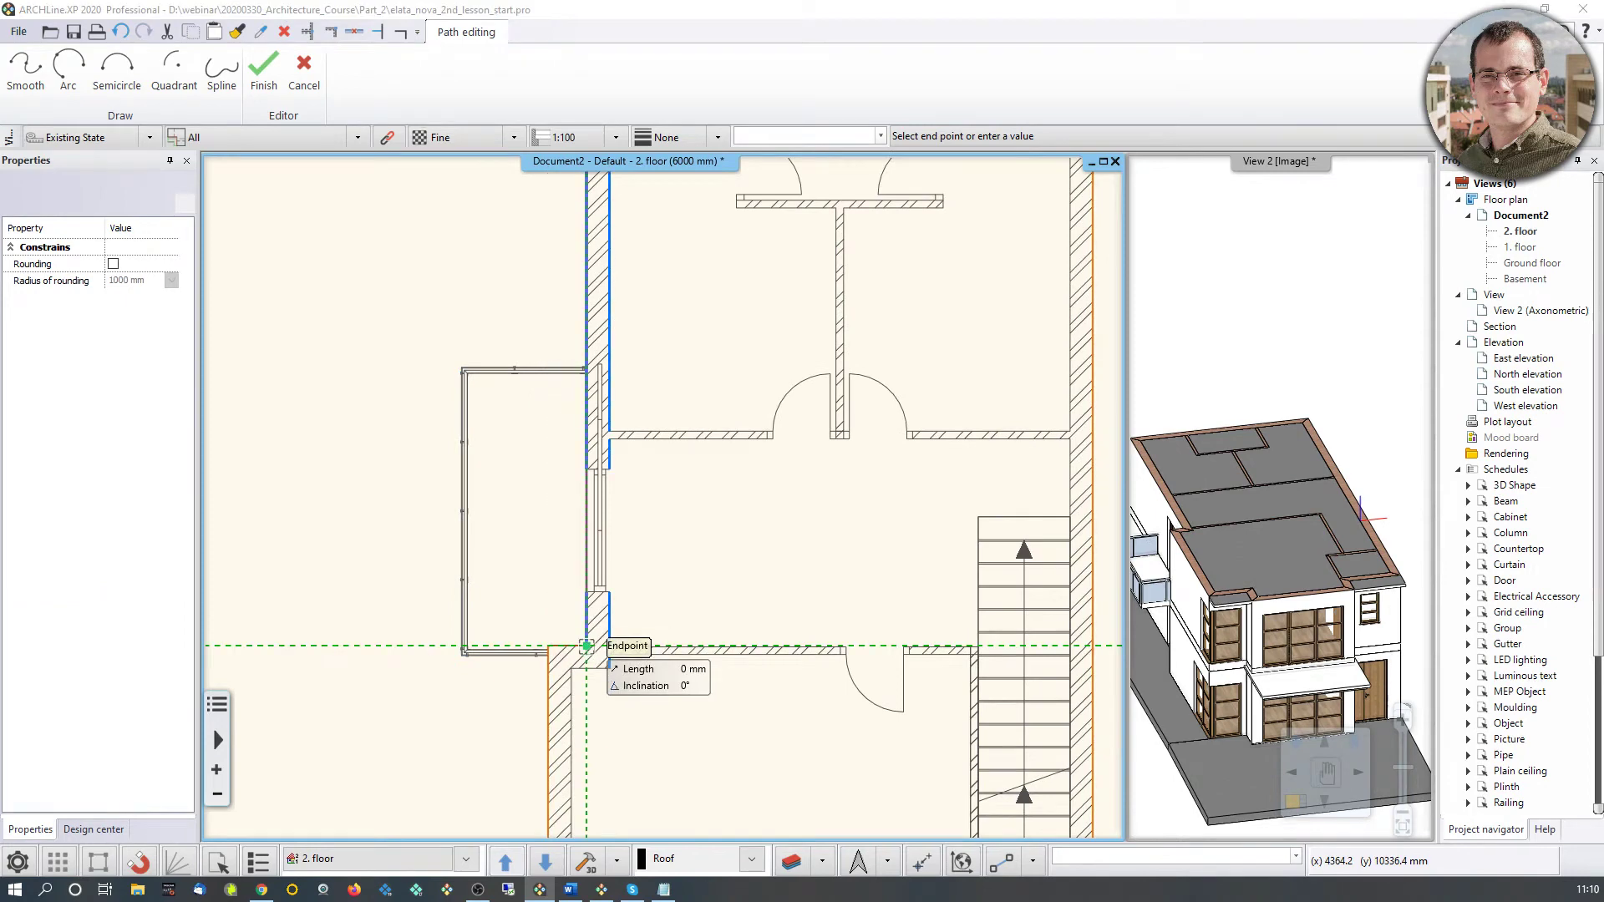
{"action": "key", "text": "Return"}
Step: Display the new roof's preview shaded and examine its hipped shape from several angles
{"action": "left_click_drag", "start_coordinate": [1099, 419], "coordinate": [940, 462]}
{"action": "left_click_drag", "start_coordinate": [1106, 456], "coordinate": [1069, 464]}
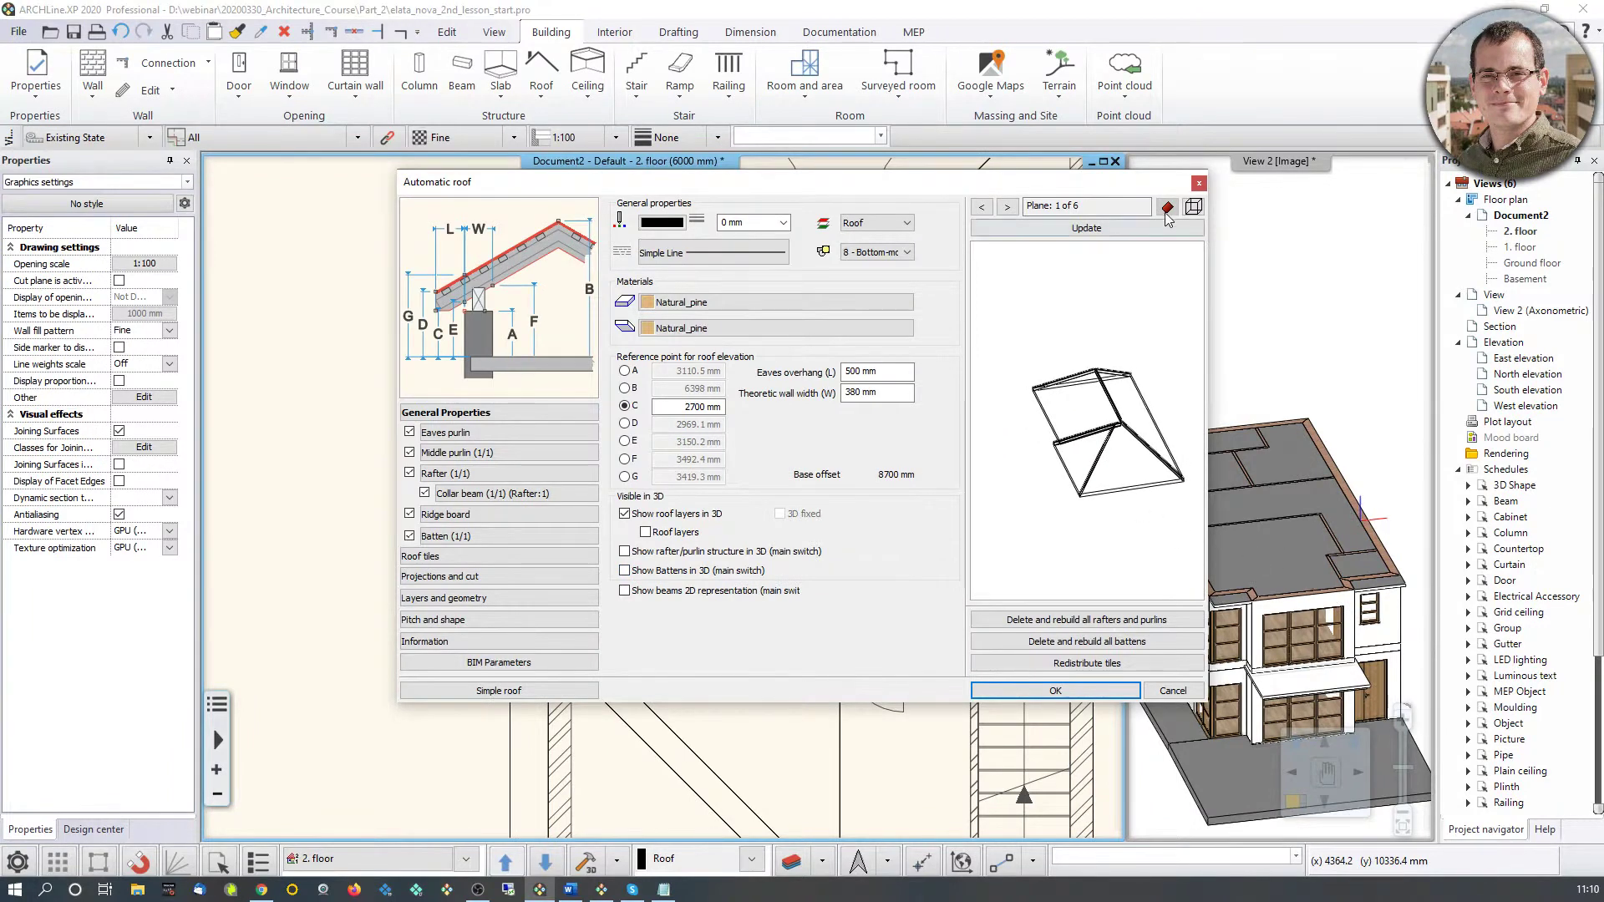
{"action": "left_click", "coordinate": [1193, 206]}
{"action": "left_click", "coordinate": [1257, 322]}
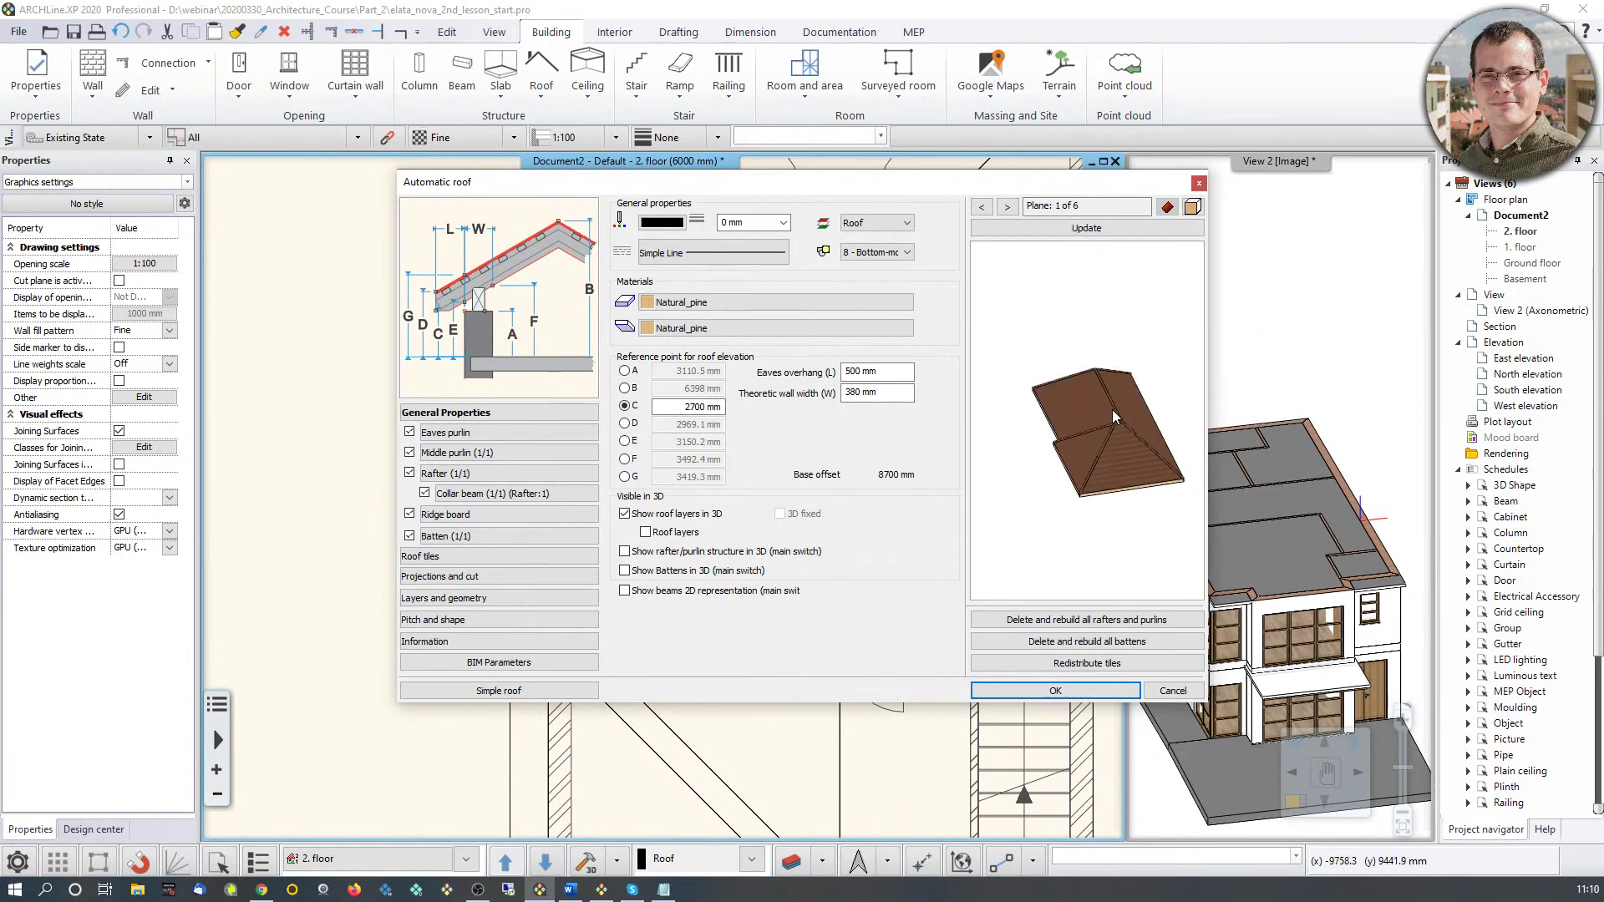
{"action": "mouse_move", "coordinate": [1113, 418]}
{"action": "middle_mouse_down"}
{"action": "mouse_move", "coordinate": [1065, 434]}
{"action": "mouse_move", "coordinate": [1087, 424]}
{"action": "middle_mouse_up"}
{"action": "scroll", "coordinate": [1065, 433], "scroll_direction": "up", "scroll_amount": 2}
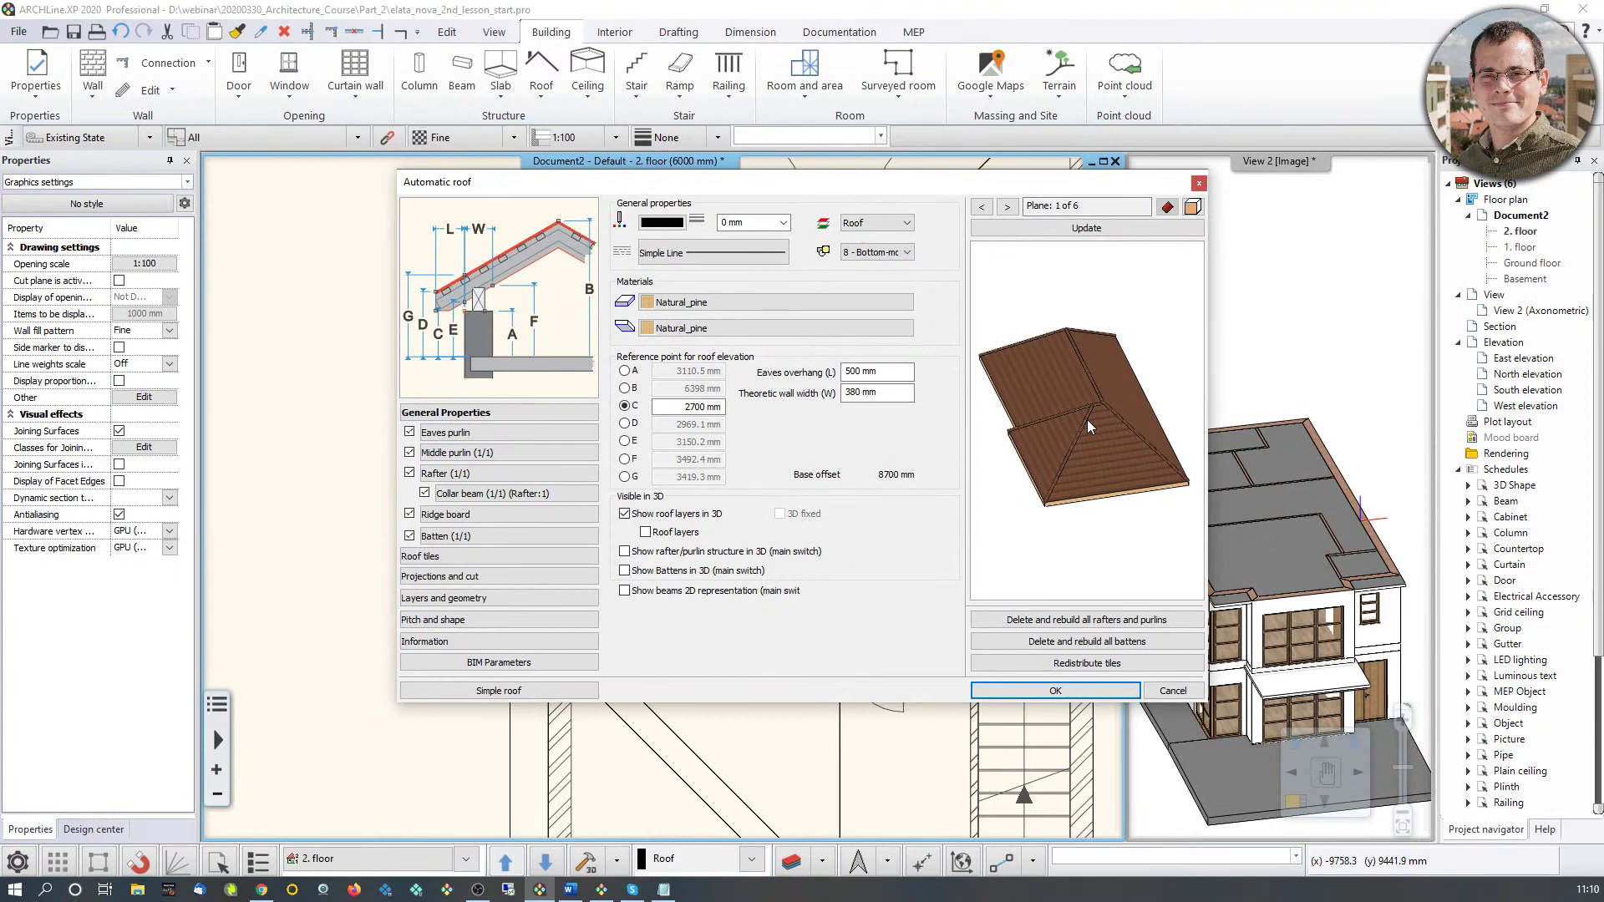
{"action": "mouse_move", "coordinate": [1086, 419]}
{"action": "left_mouse_down"}
{"action": "mouse_move", "coordinate": [1096, 373]}
{"action": "mouse_move", "coordinate": [1091, 402]}
{"action": "left_mouse_up"}
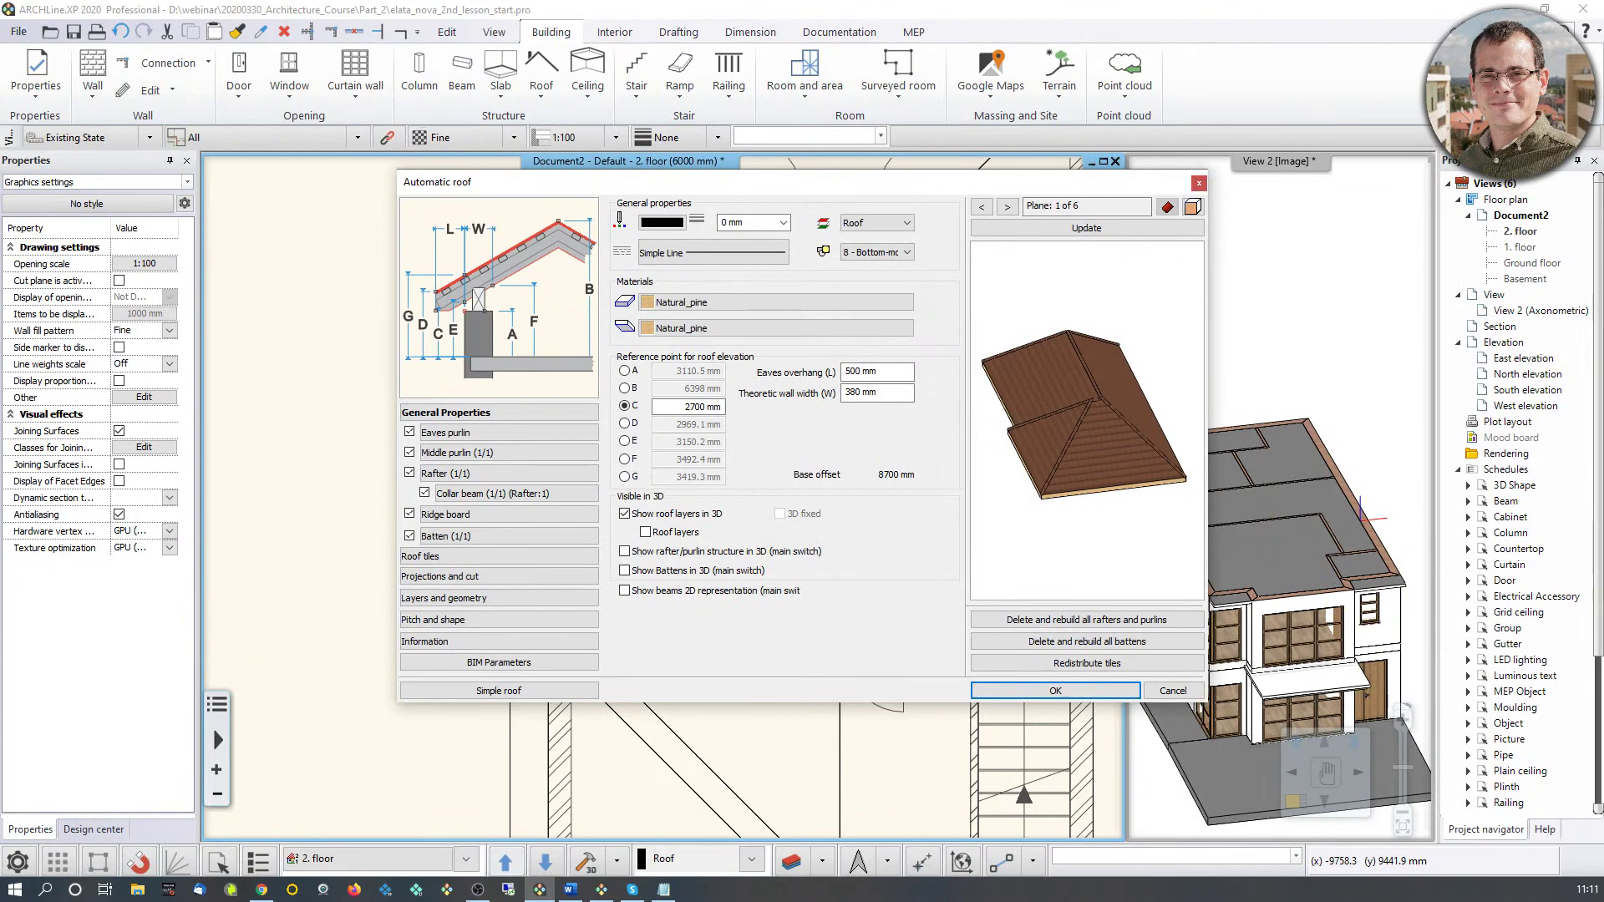
Step: Set the roof elevation at reference point C to -300 mm and update the preview
{"action": "scroll", "coordinate": [479, 305], "scroll_direction": "up", "scroll_amount": 5}
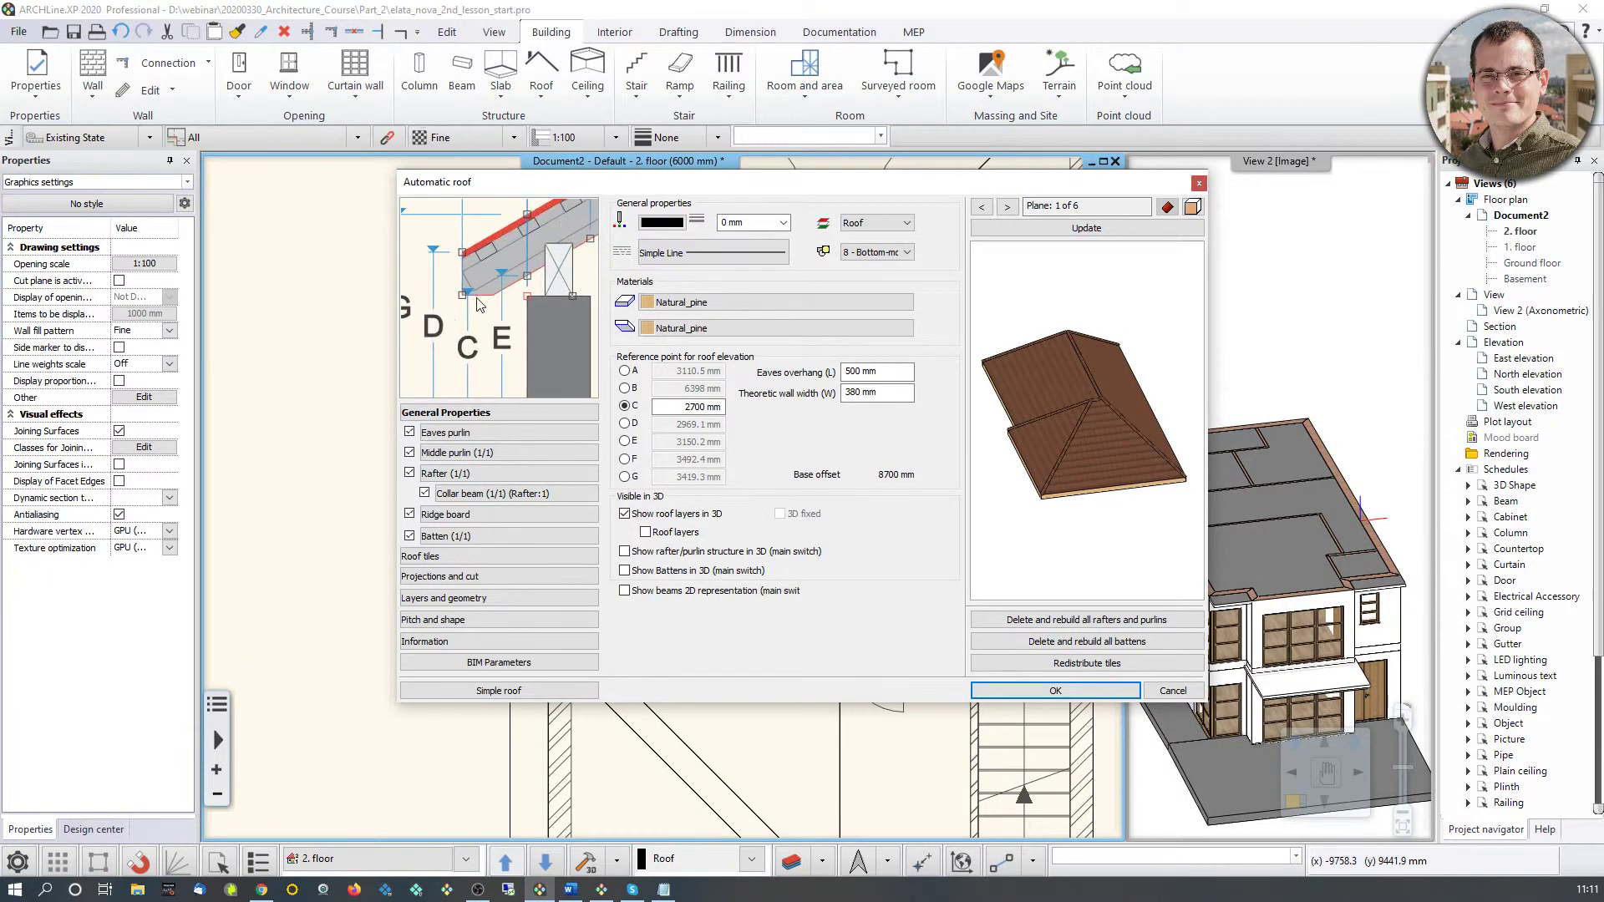
{"action": "scroll", "coordinate": [518, 296], "scroll_direction": "down", "scroll_amount": 2}
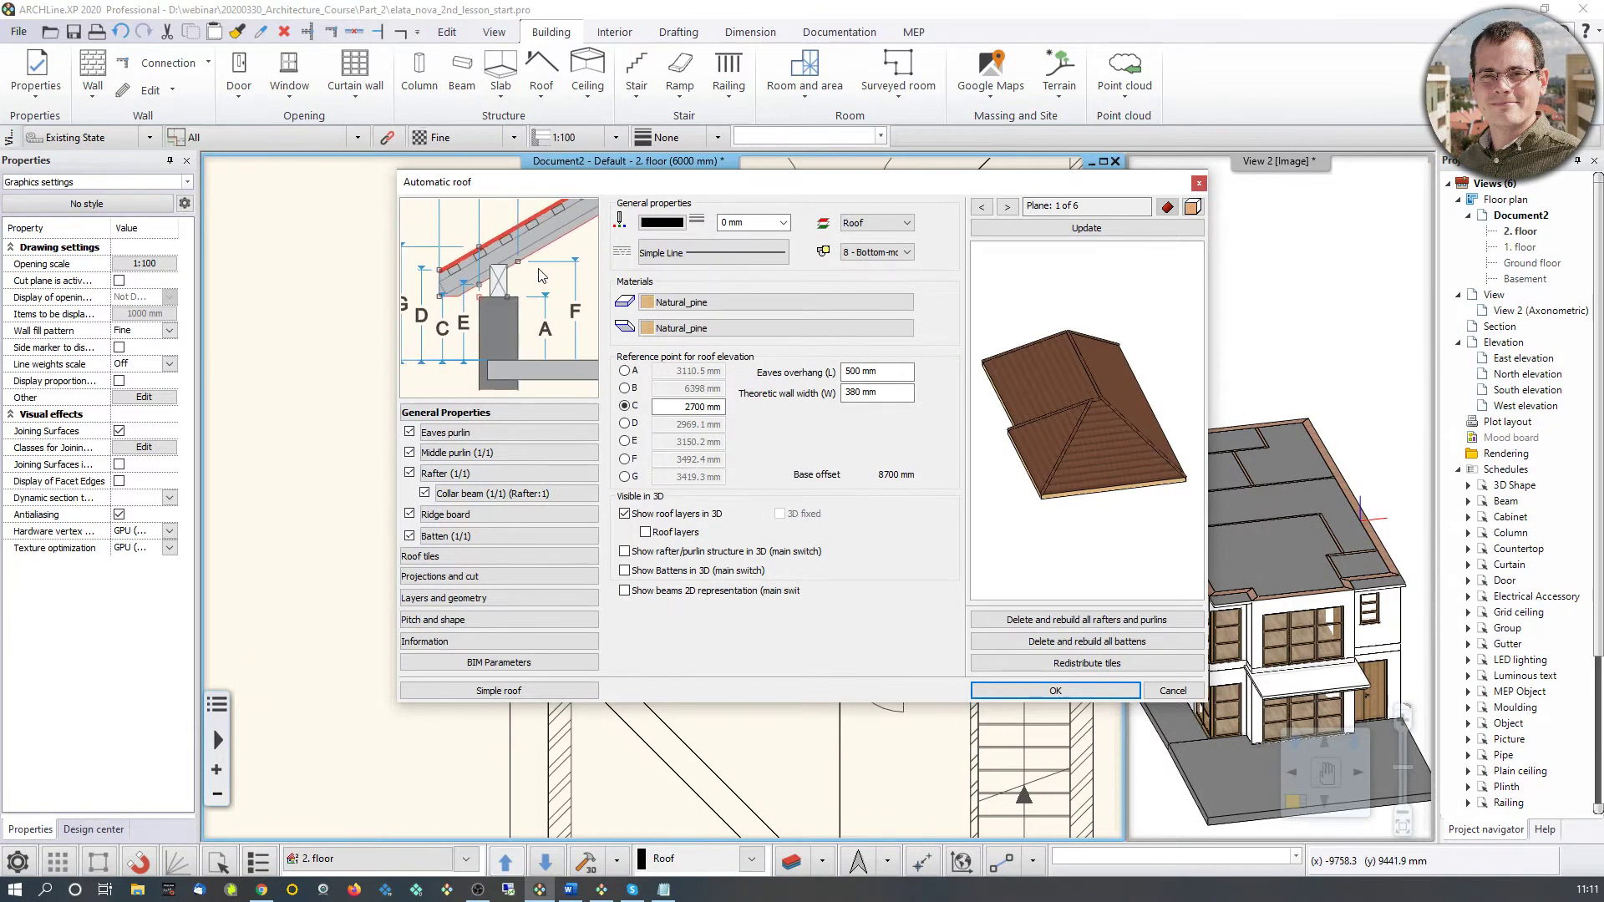
{"action": "double_click", "coordinate": [679, 407]}
{"action": "key", "text": "BackSpace"}
{"action": "type", "text": "-300"}
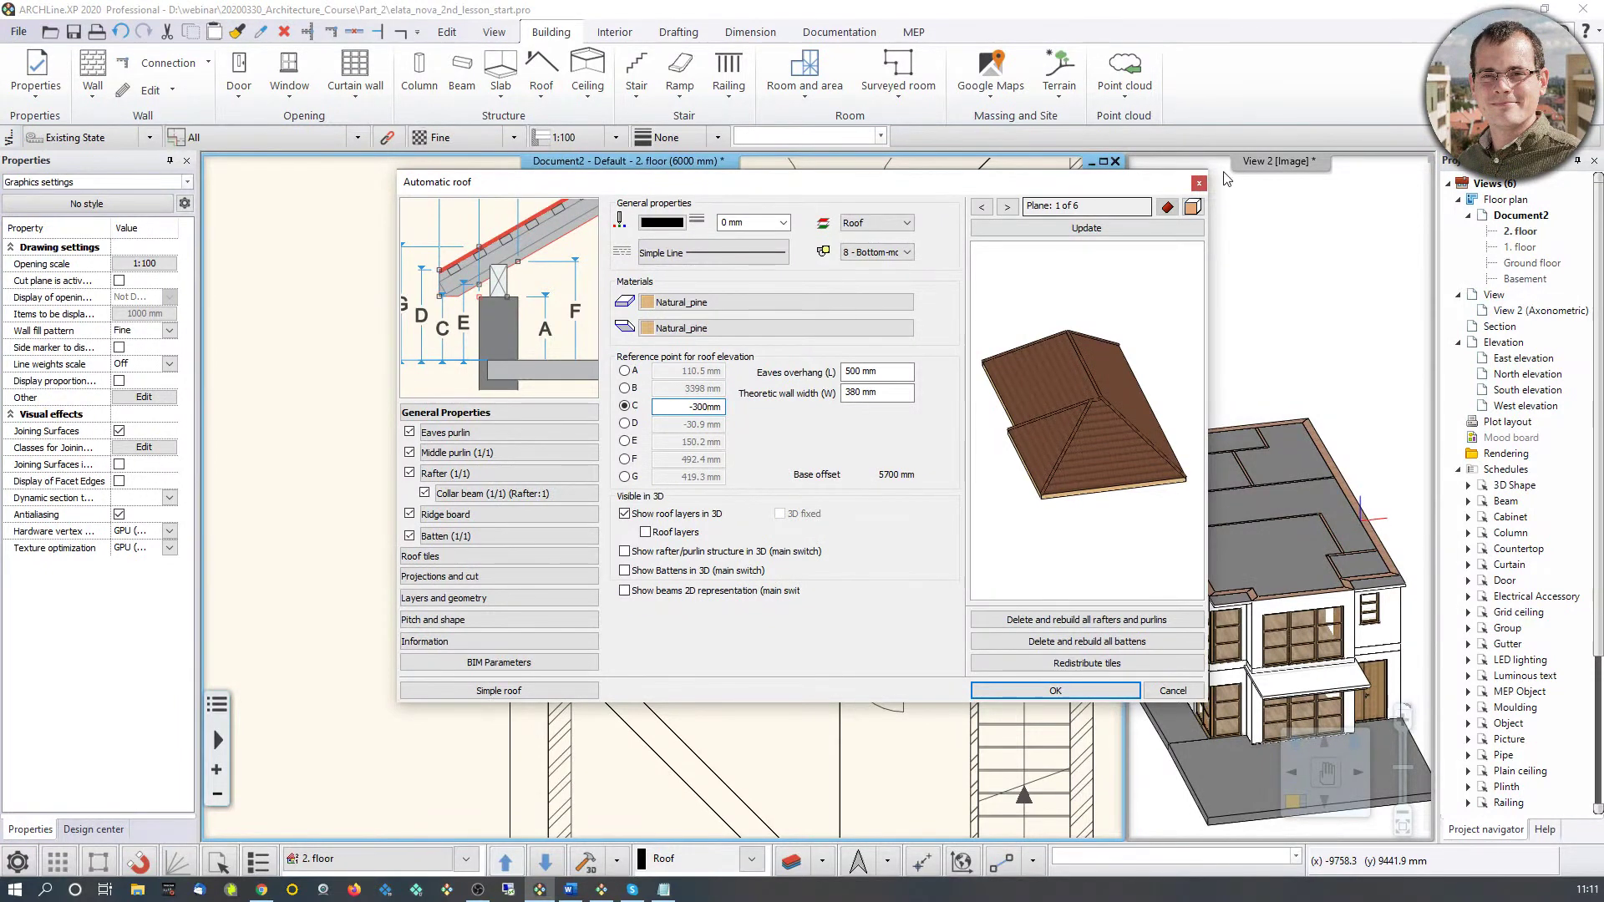
{"action": "left_click", "coordinate": [1086, 228]}
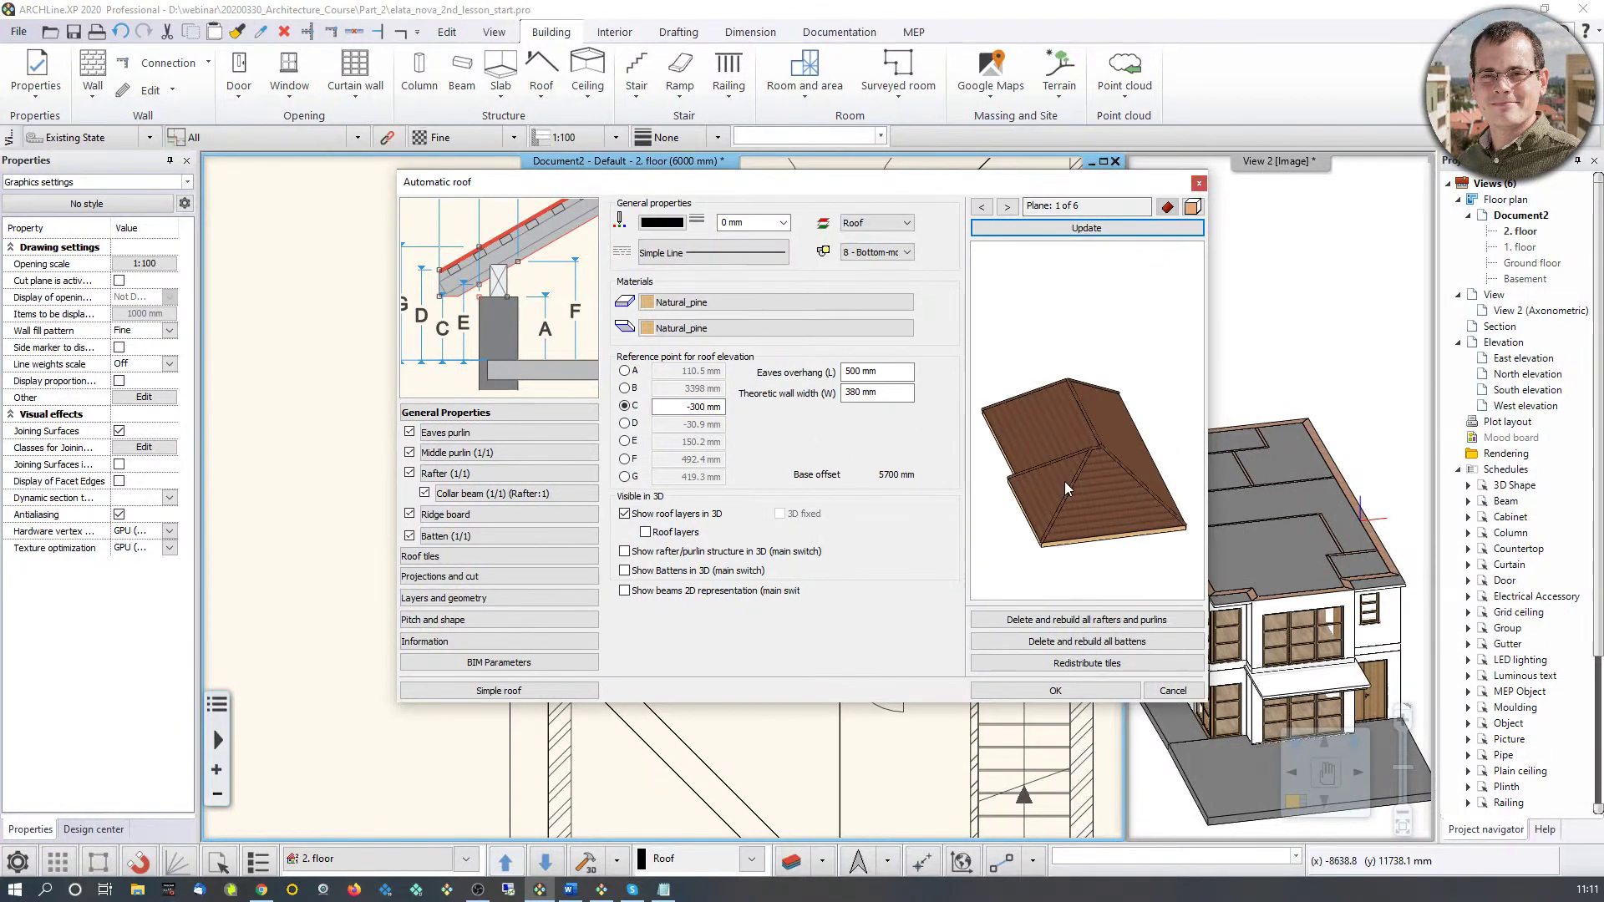
Step: Change both the side and the bottom material of the roof to Bright_white and refresh the preview
{"action": "left_click_drag", "start_coordinate": [1064, 482], "coordinate": [1066, 505]}
{"action": "scroll", "coordinate": [1066, 506], "scroll_direction": "up", "scroll_amount": 4}
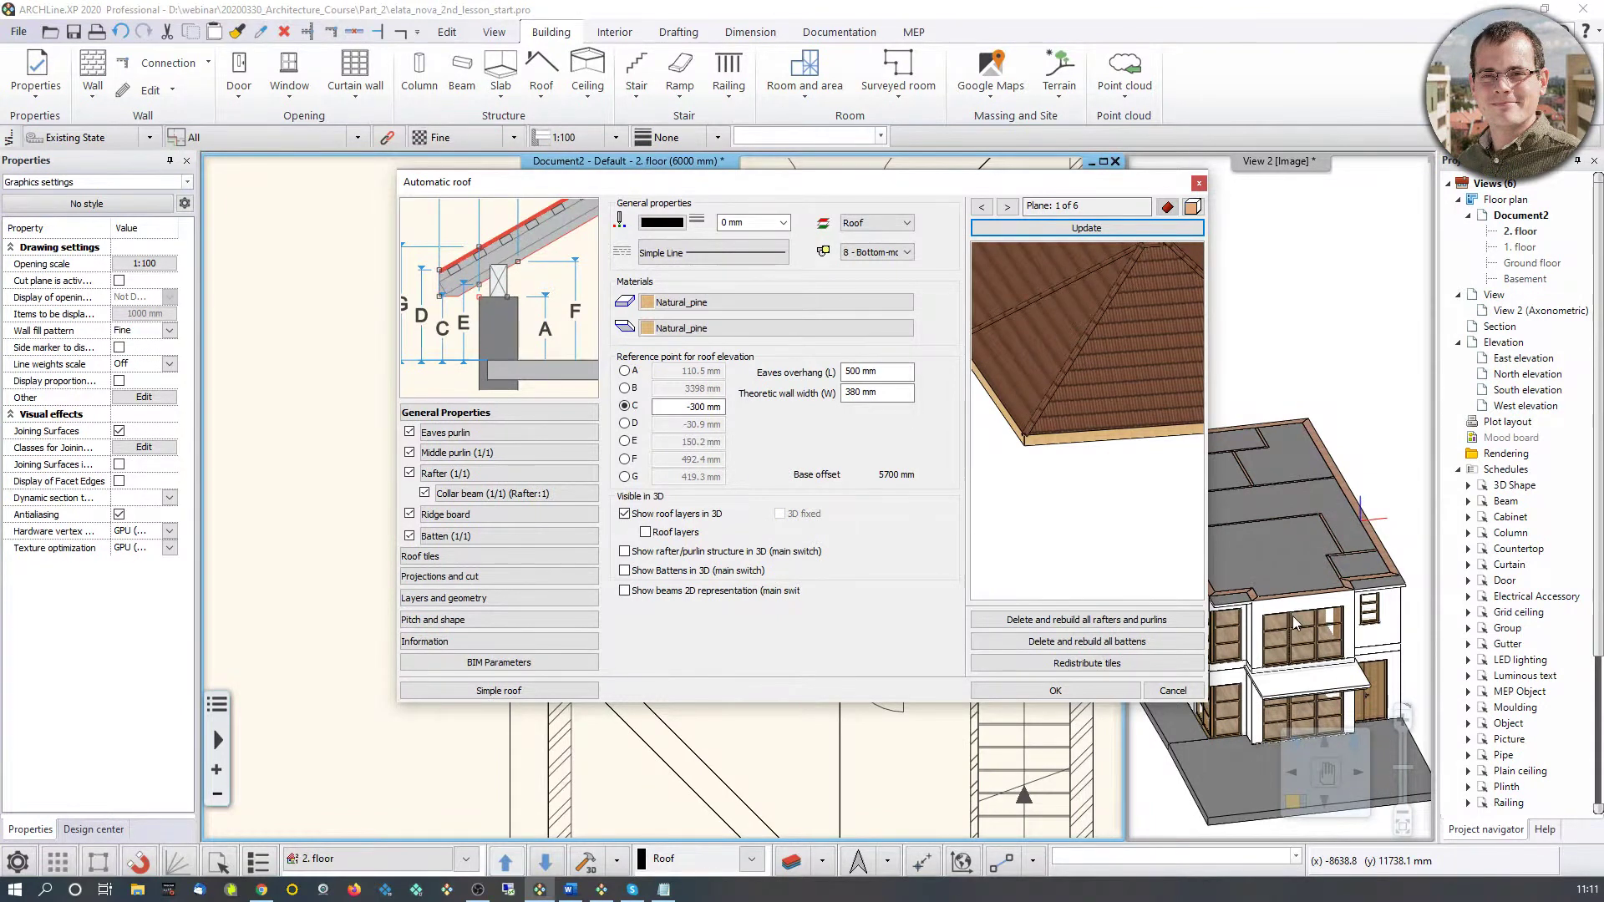
{"action": "mouse_move", "coordinate": [1112, 436]}
{"action": "left_mouse_down"}
{"action": "mouse_move", "coordinate": [1101, 339]}
{"action": "mouse_move", "coordinate": [1124, 449]}
{"action": "left_mouse_up"}
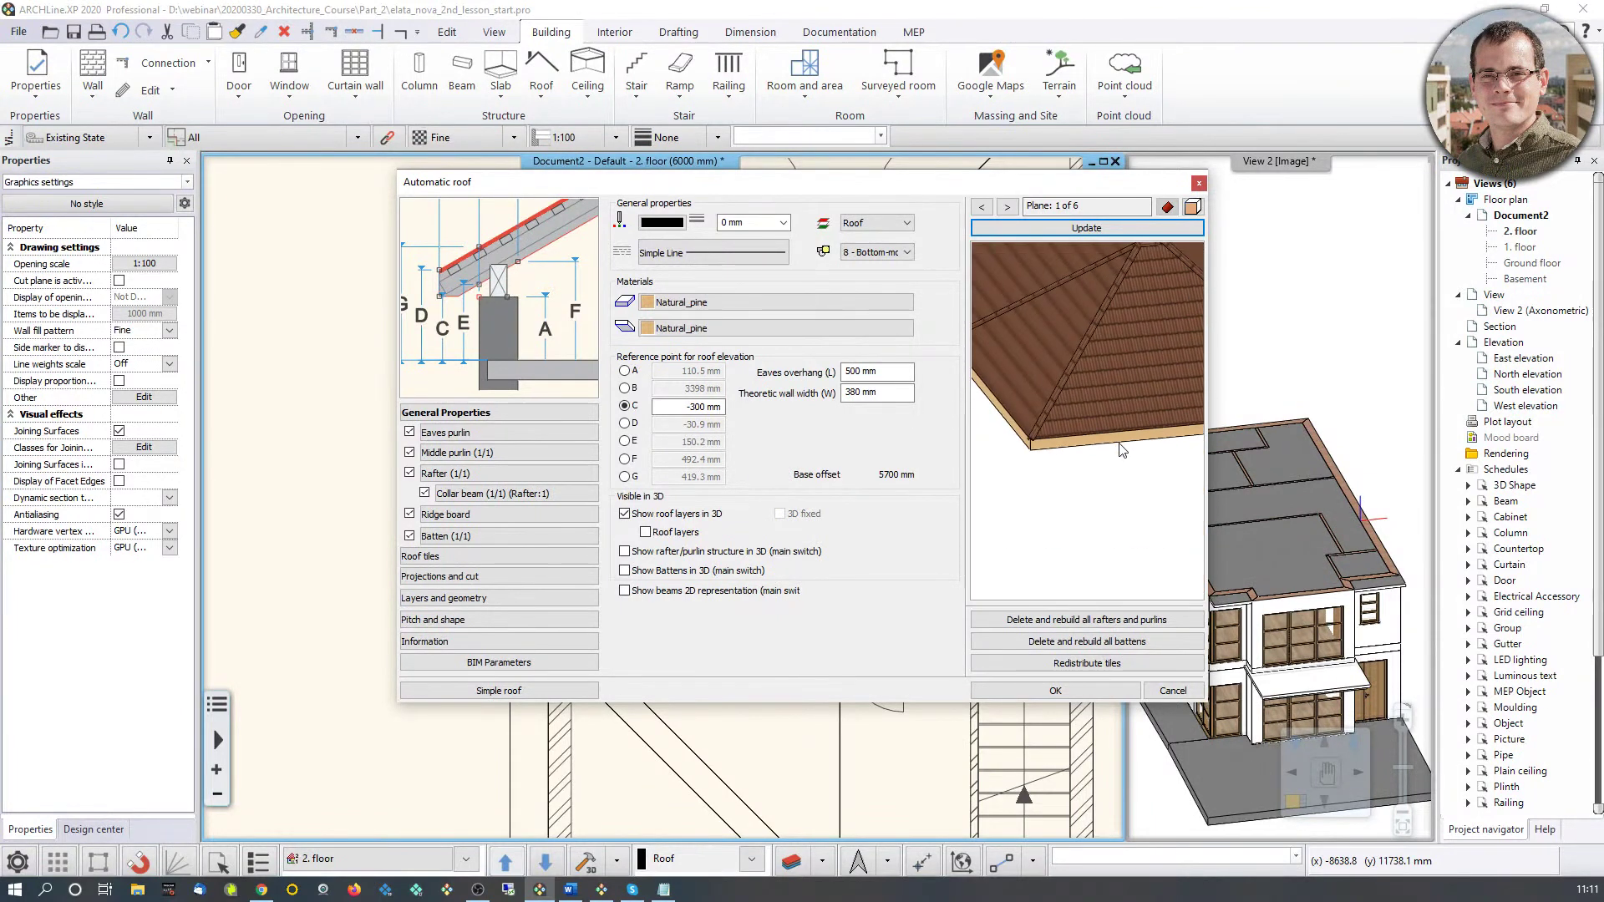
{"action": "left_click", "coordinate": [716, 304]}
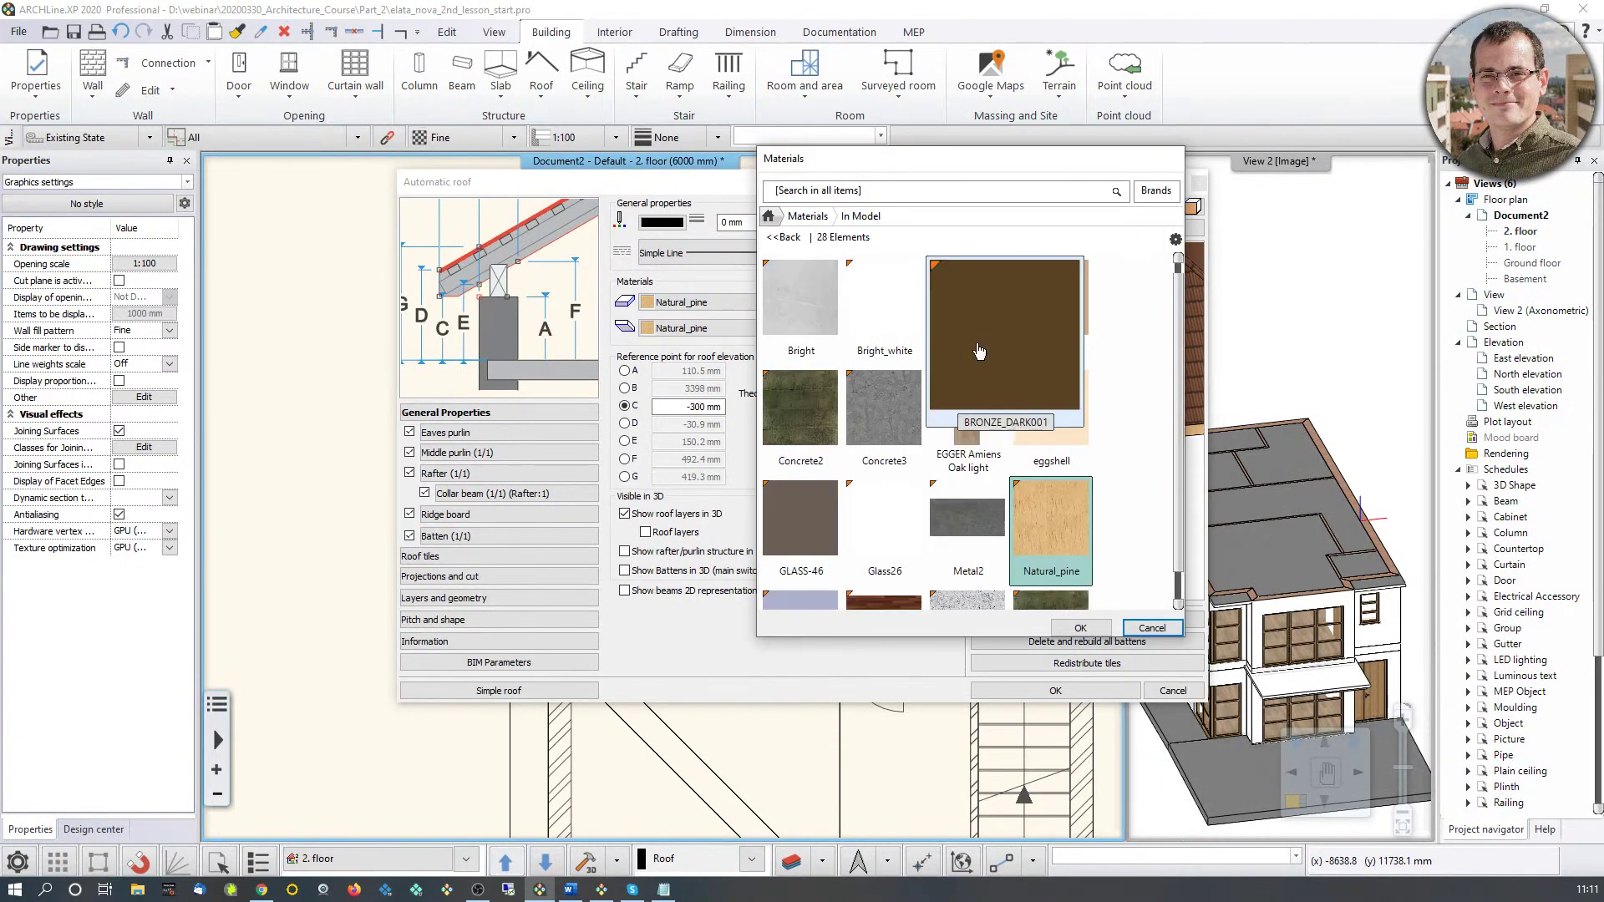
{"action": "mouse_move", "coordinate": [941, 374]}
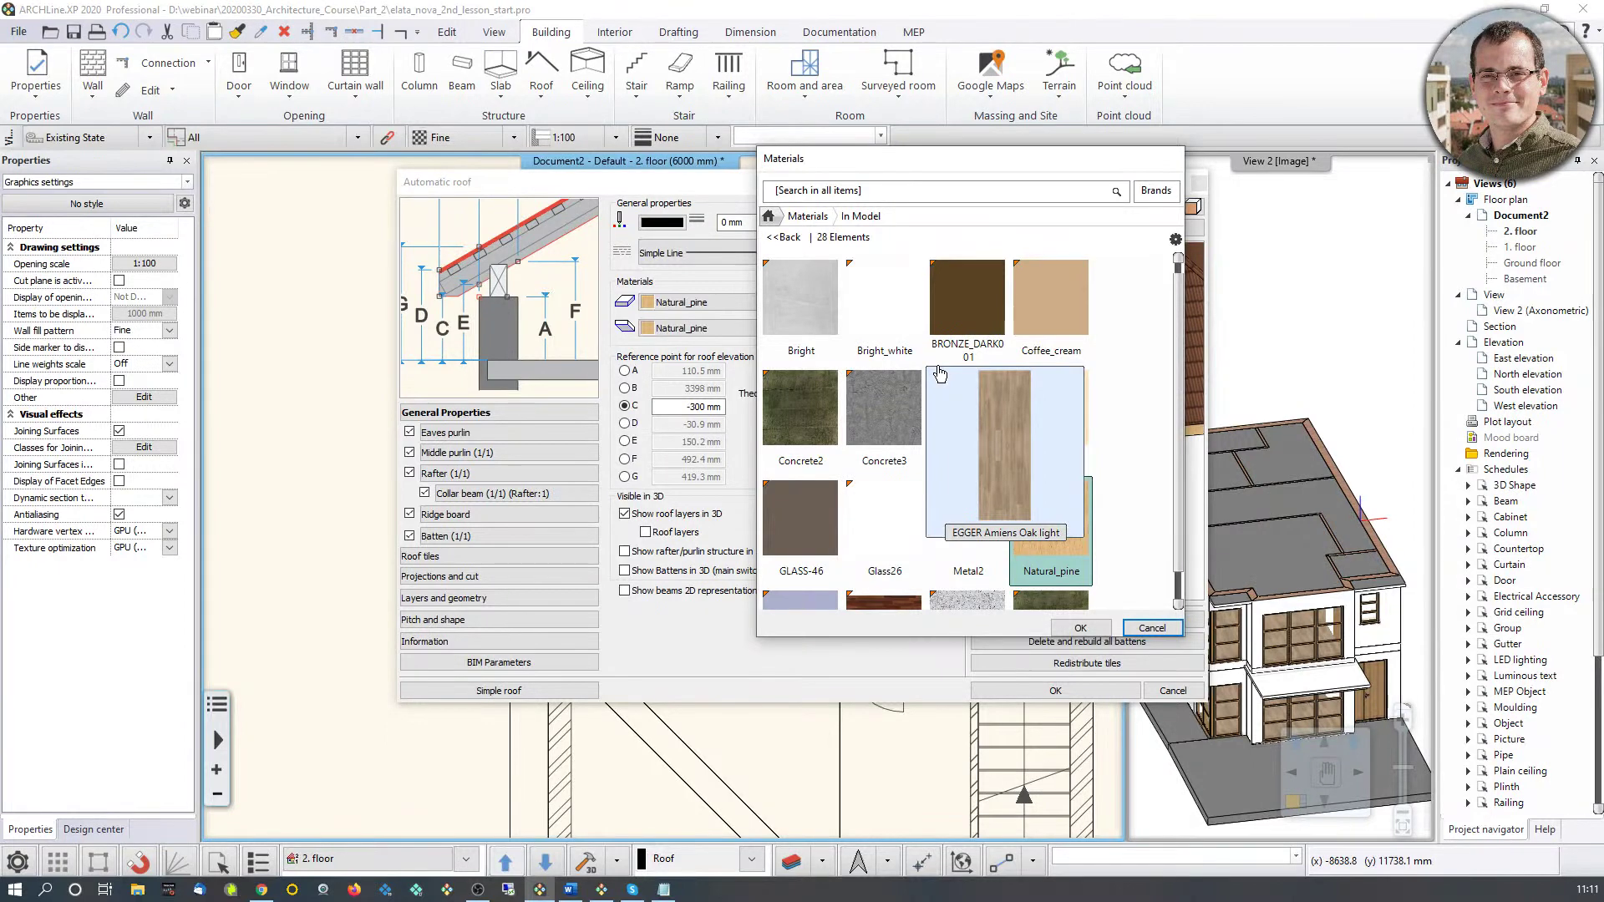
{"action": "double_click", "coordinate": [902, 326]}
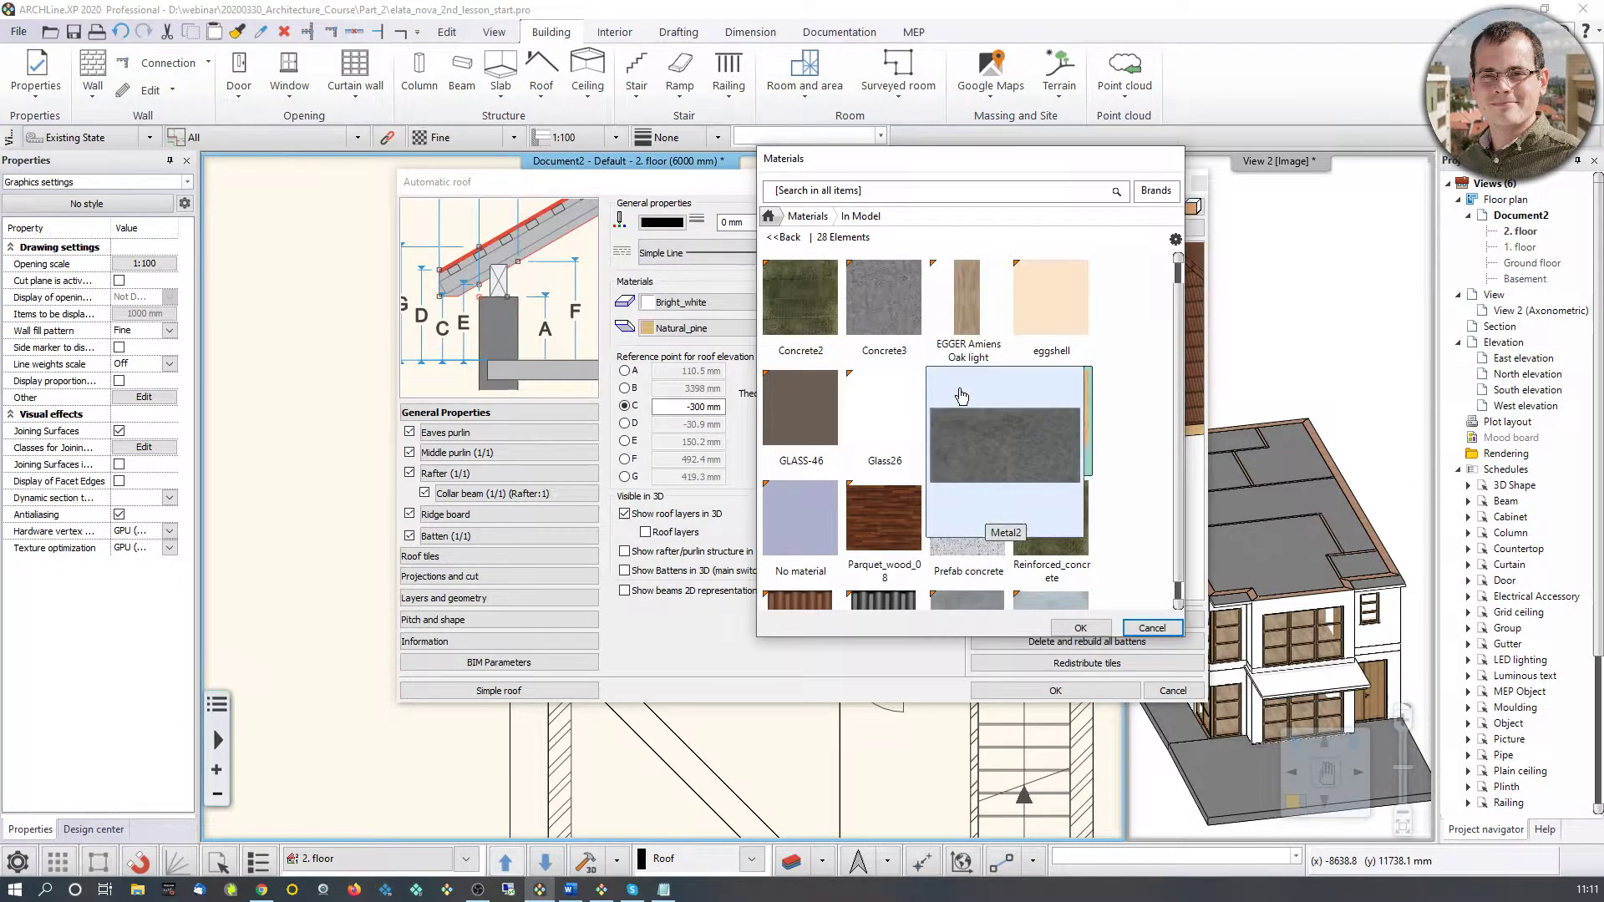
{"action": "mouse_move", "coordinate": [894, 437]}
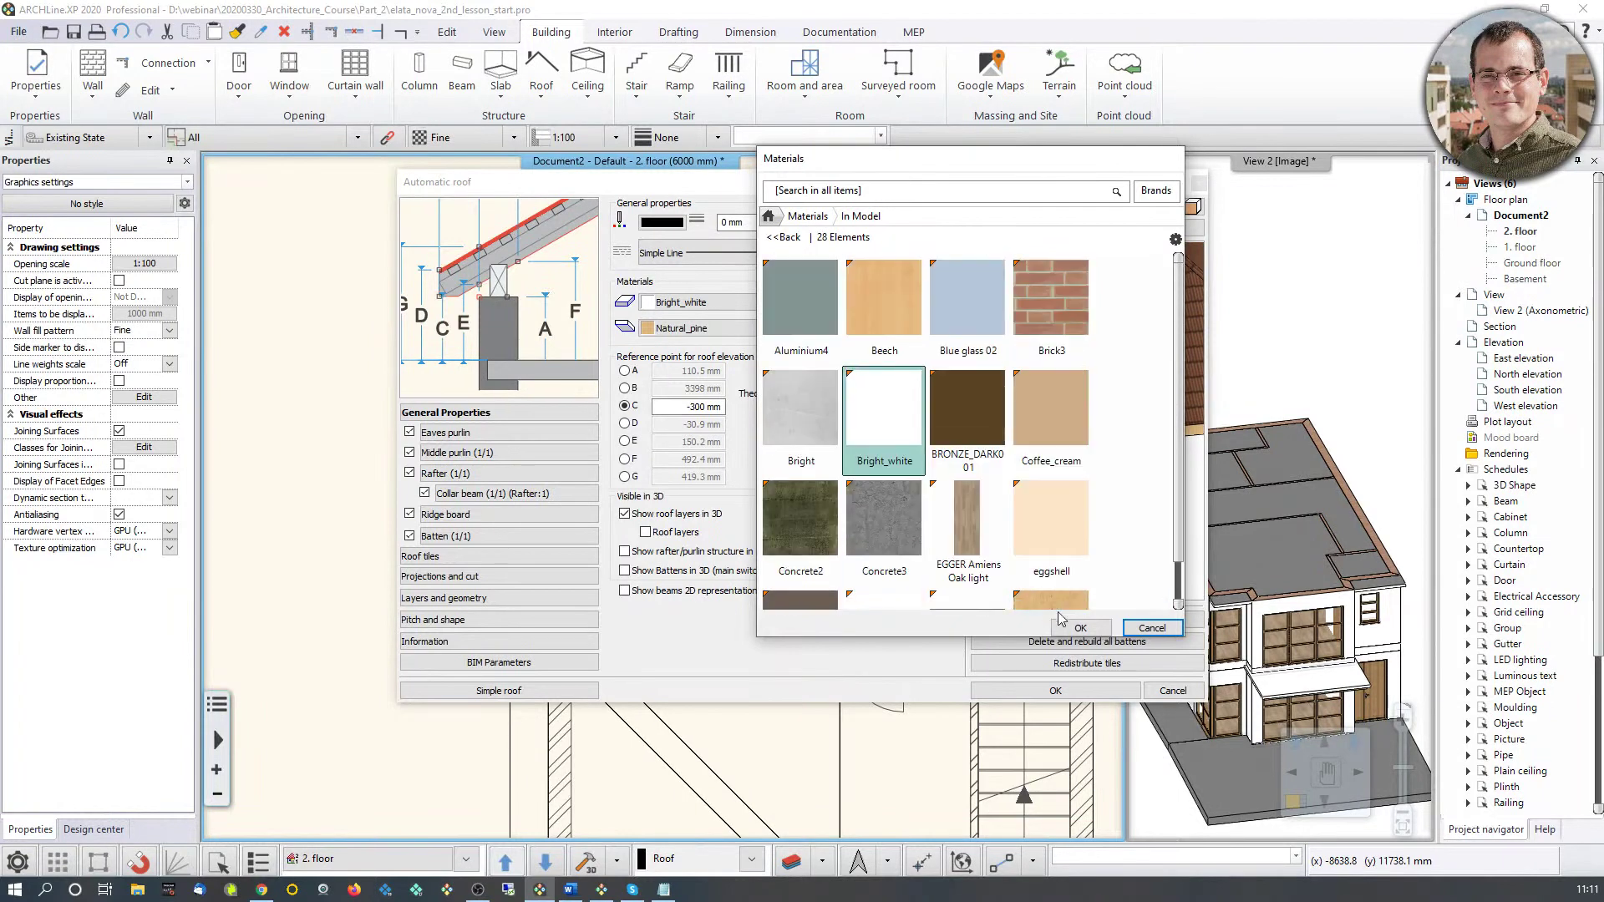
{"action": "left_click", "coordinate": [1080, 627]}
{"action": "left_click_drag", "start_coordinate": [1133, 324], "coordinate": [1035, 448]}
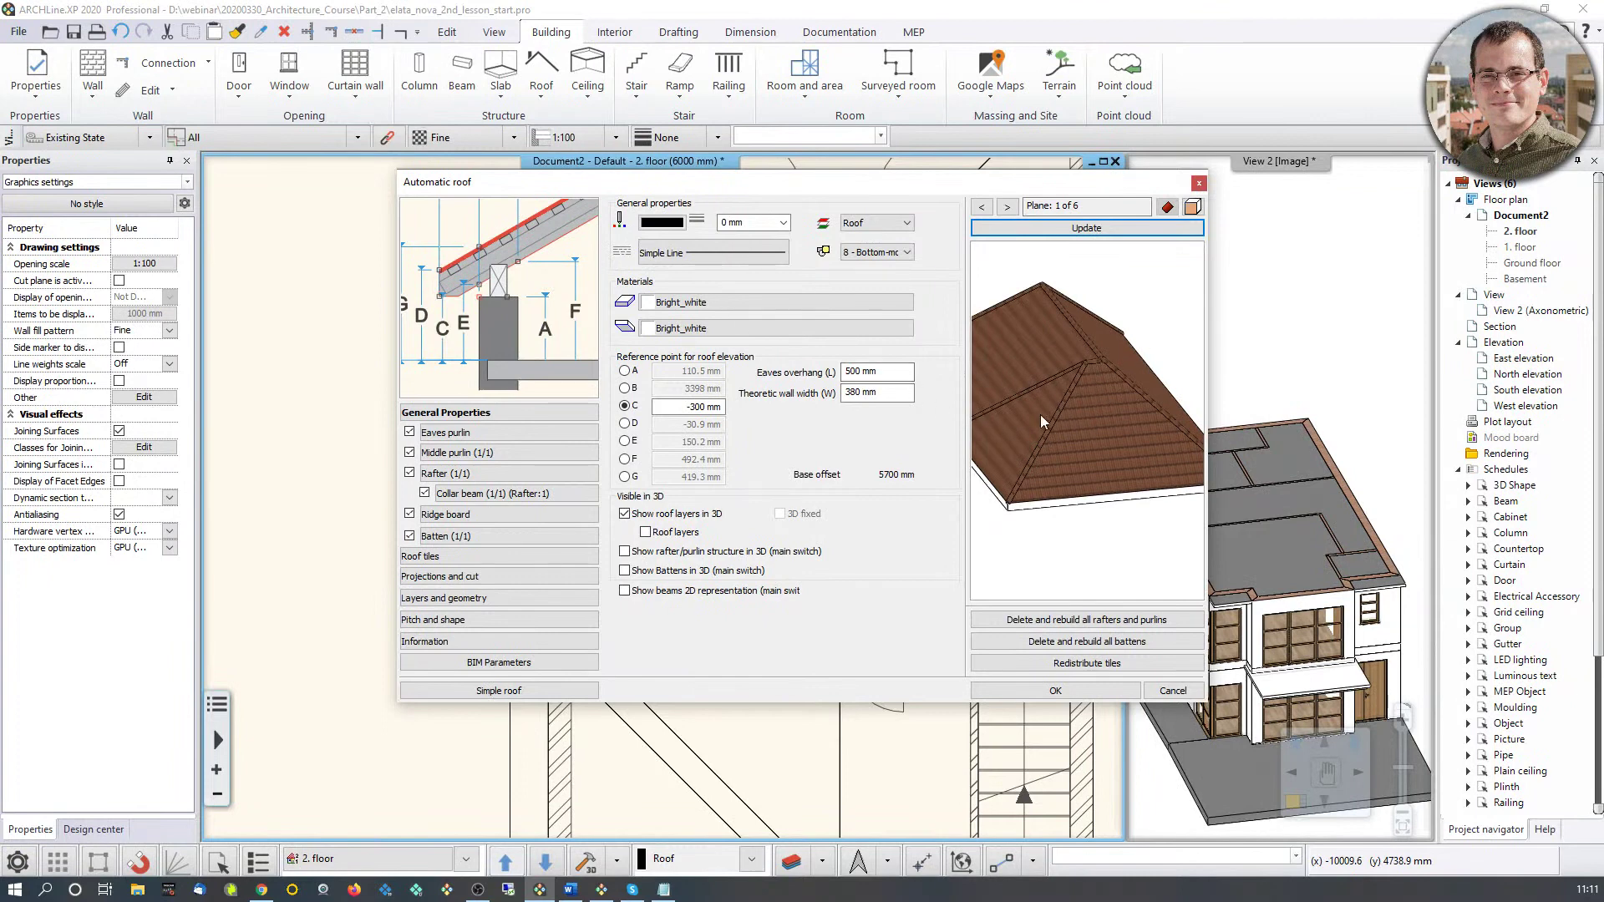
Step: Search the materials for roof_blind, assign Roof_Blind_Coal to the basic roof tiles and update the preview
{"action": "scroll", "coordinate": [1082, 401], "scroll_direction": "up", "scroll_amount": 3}
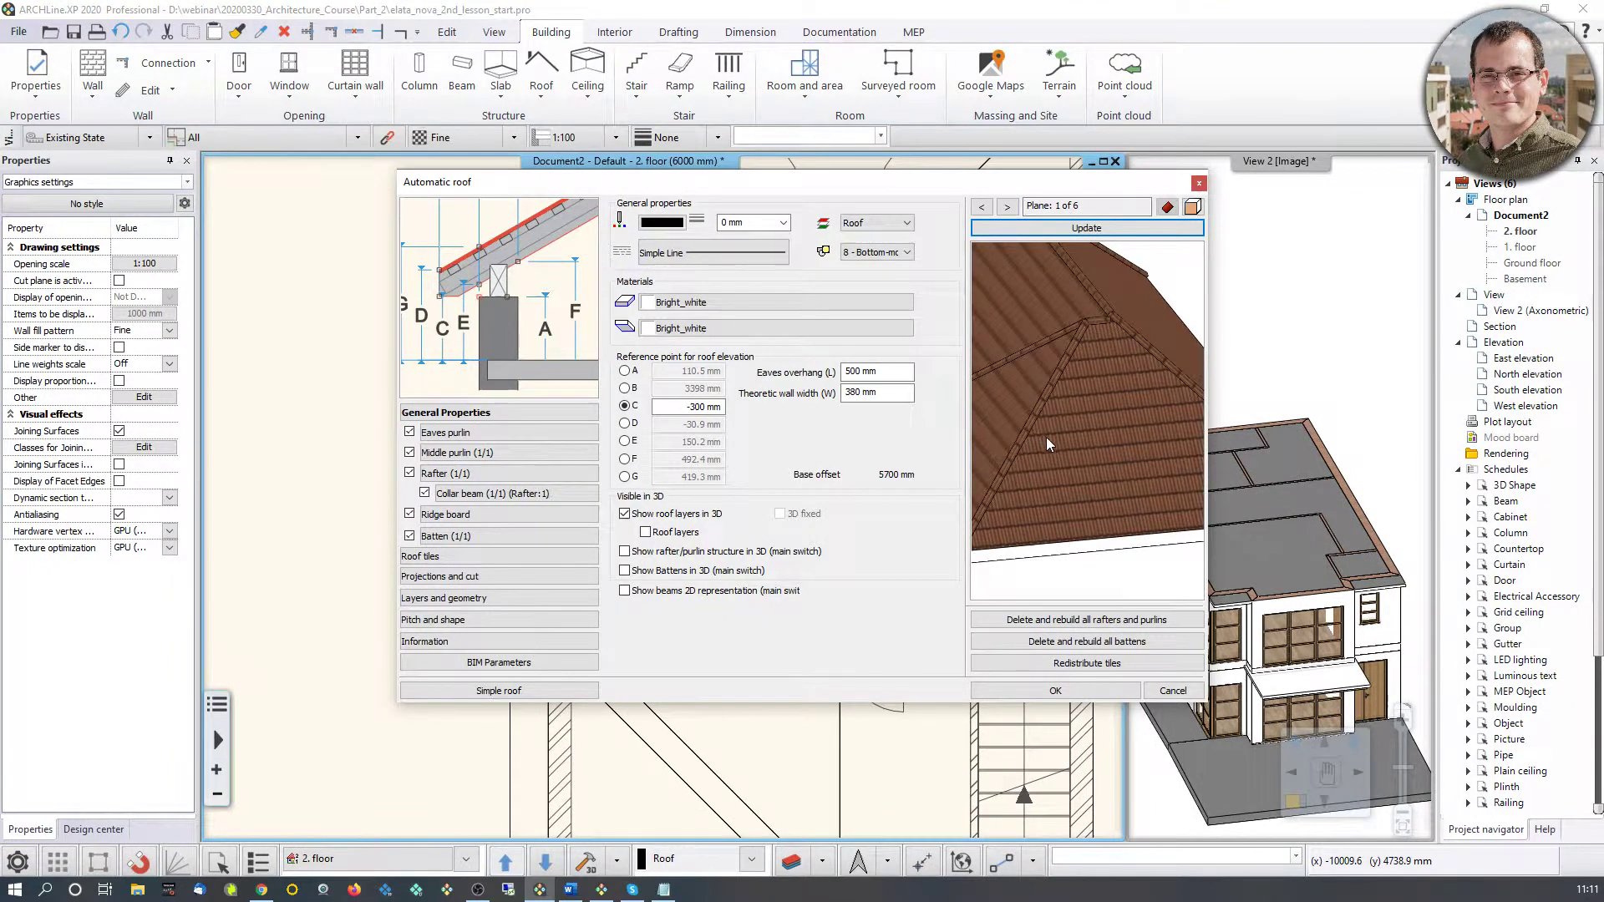
{"action": "scroll", "coordinate": [1065, 428], "scroll_direction": "up", "scroll_amount": 3}
{"action": "scroll", "coordinate": [1066, 428], "scroll_direction": "down", "scroll_amount": 3}
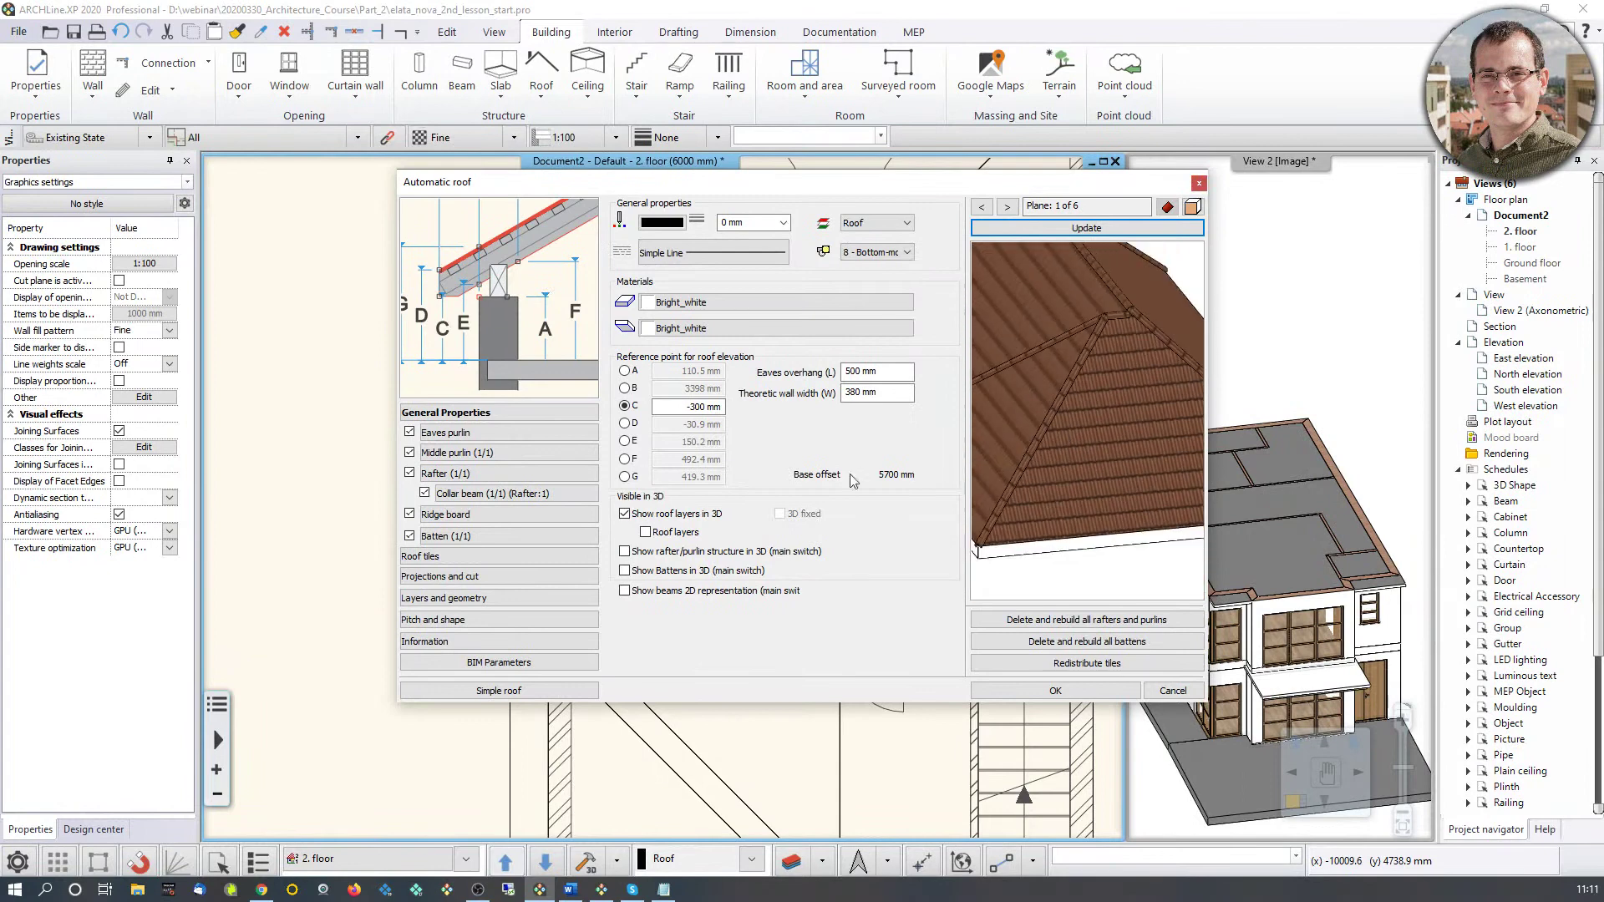
{"action": "left_click", "coordinate": [567, 554]}
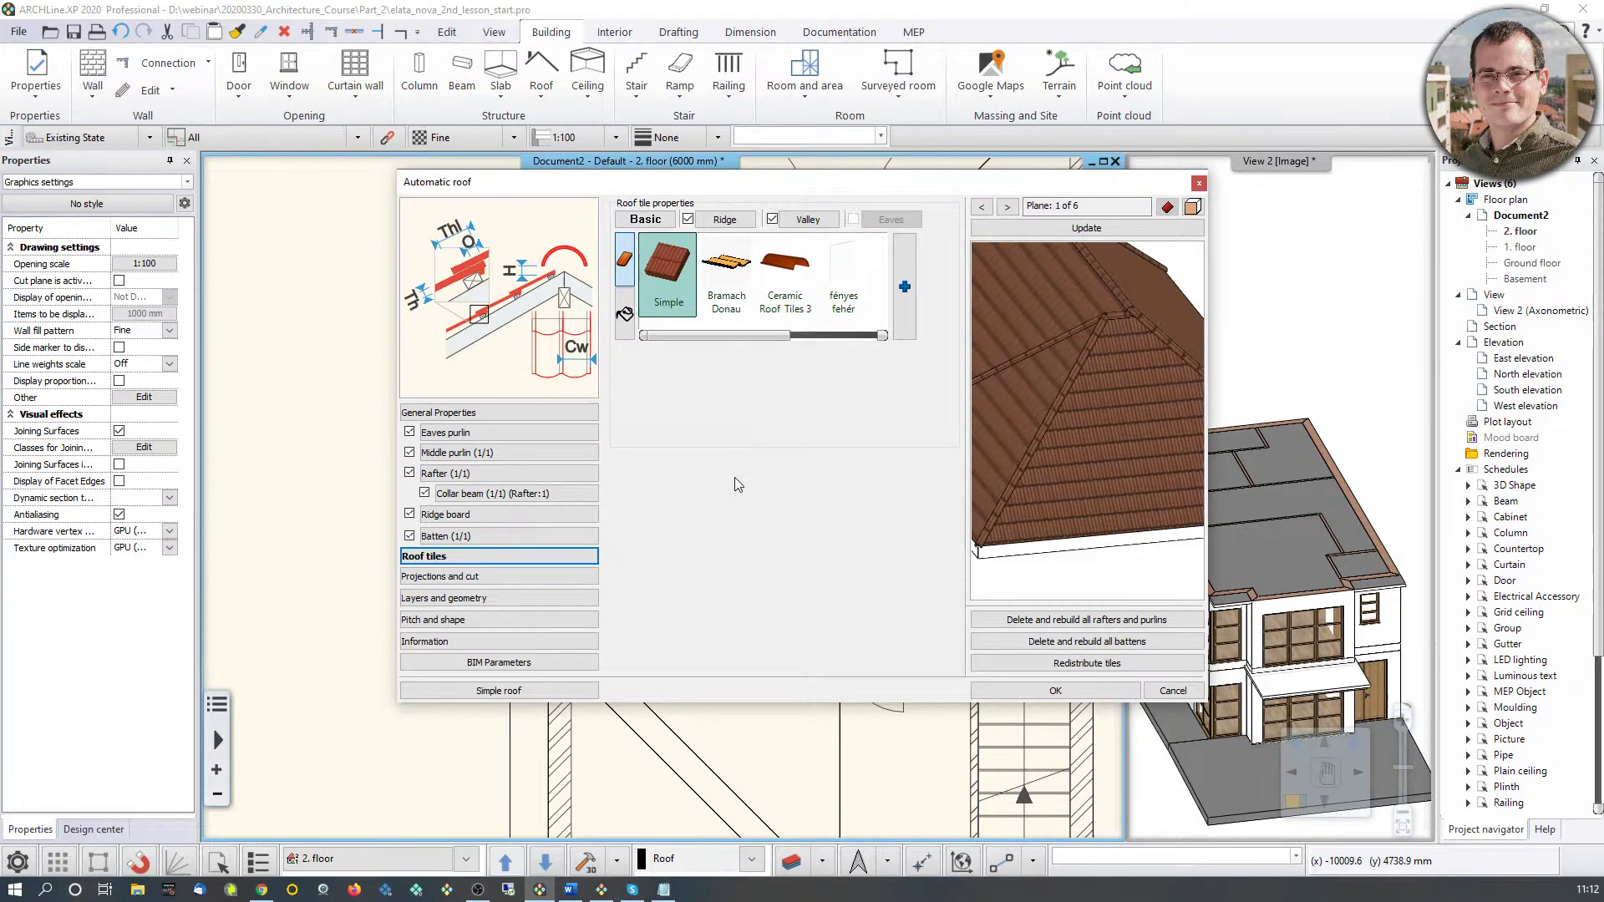
{"action": "left_click", "coordinate": [625, 315]}
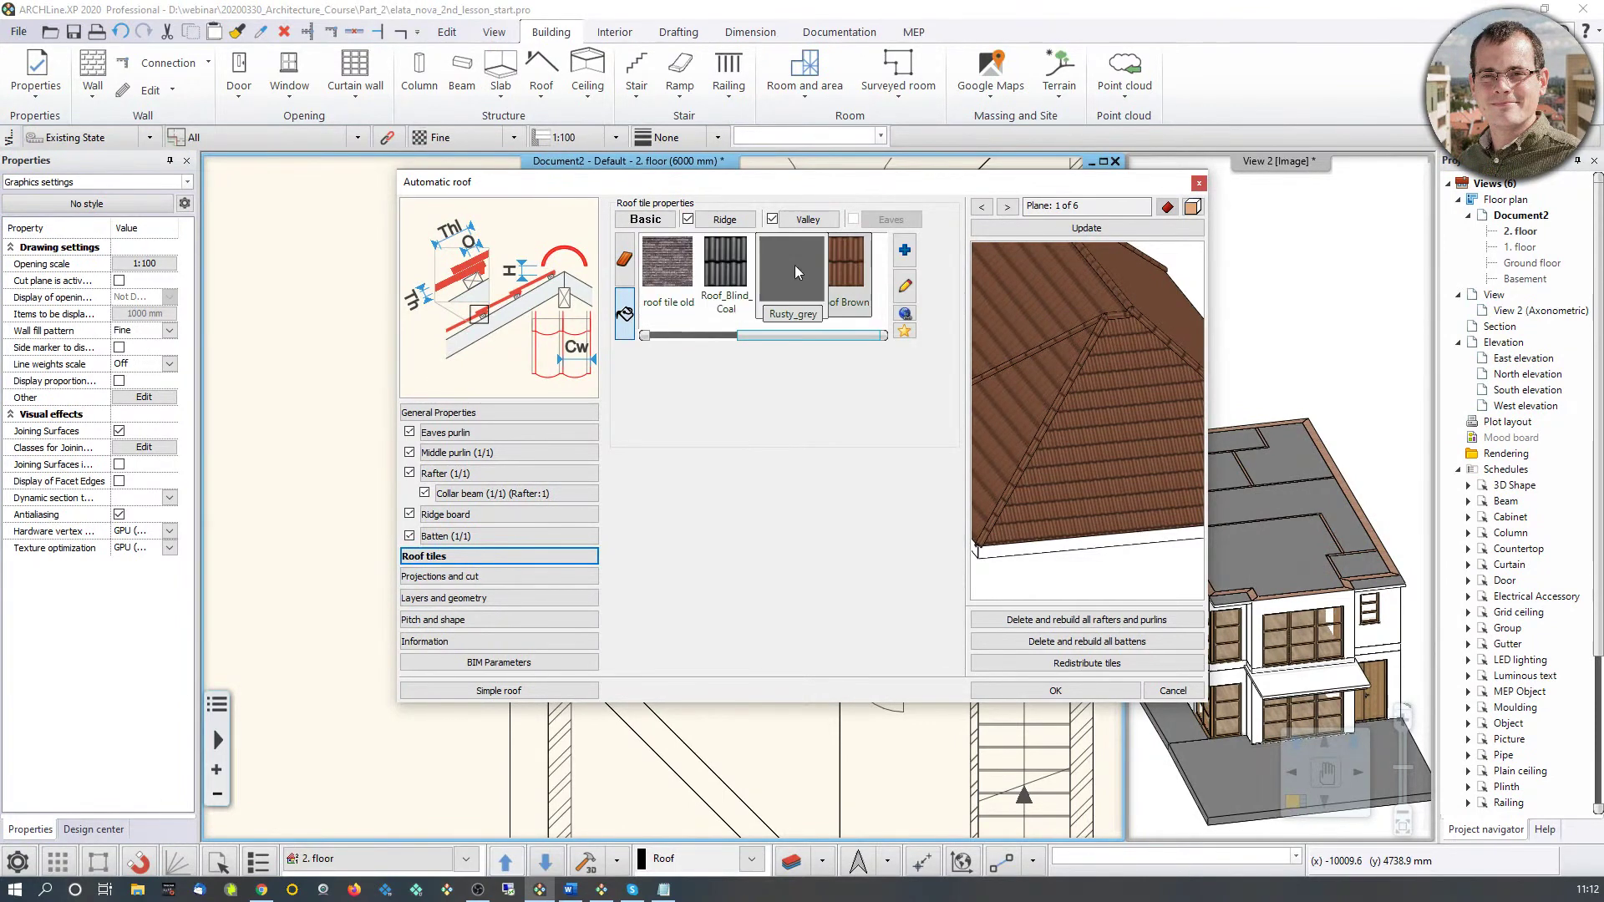
{"action": "left_click", "coordinate": [906, 248]}
{"action": "left_click", "coordinate": [765, 219]}
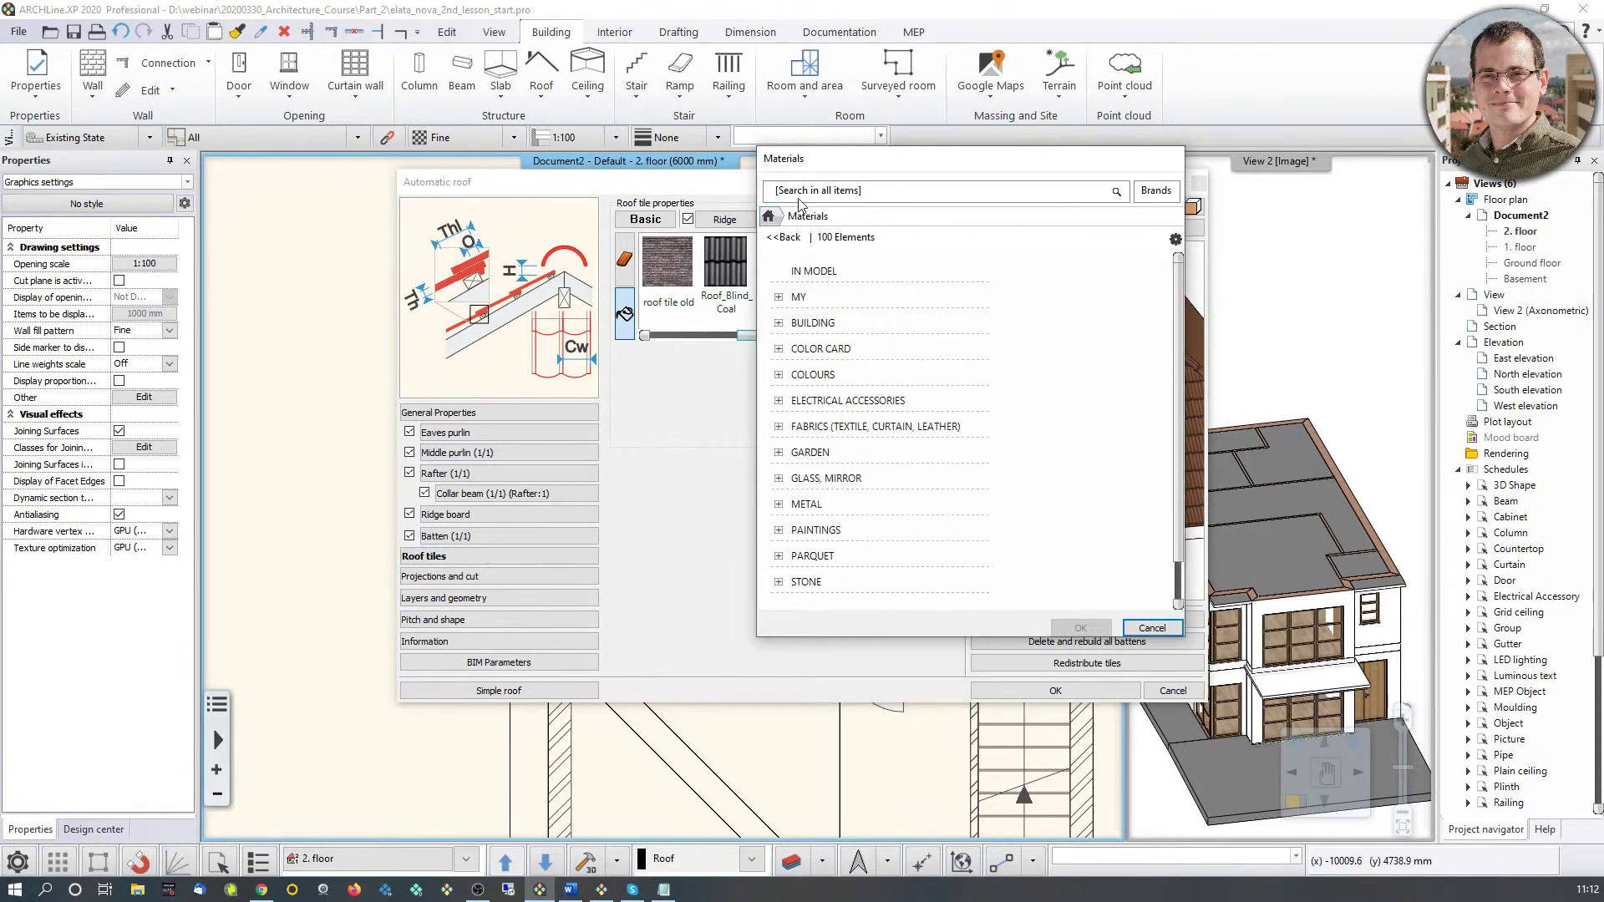
{"action": "left_click", "coordinate": [807, 197]}
{"action": "type", "text": "roof"}
{"action": "key", "text": "Return"}
{"action": "type", "text": "_blind"}
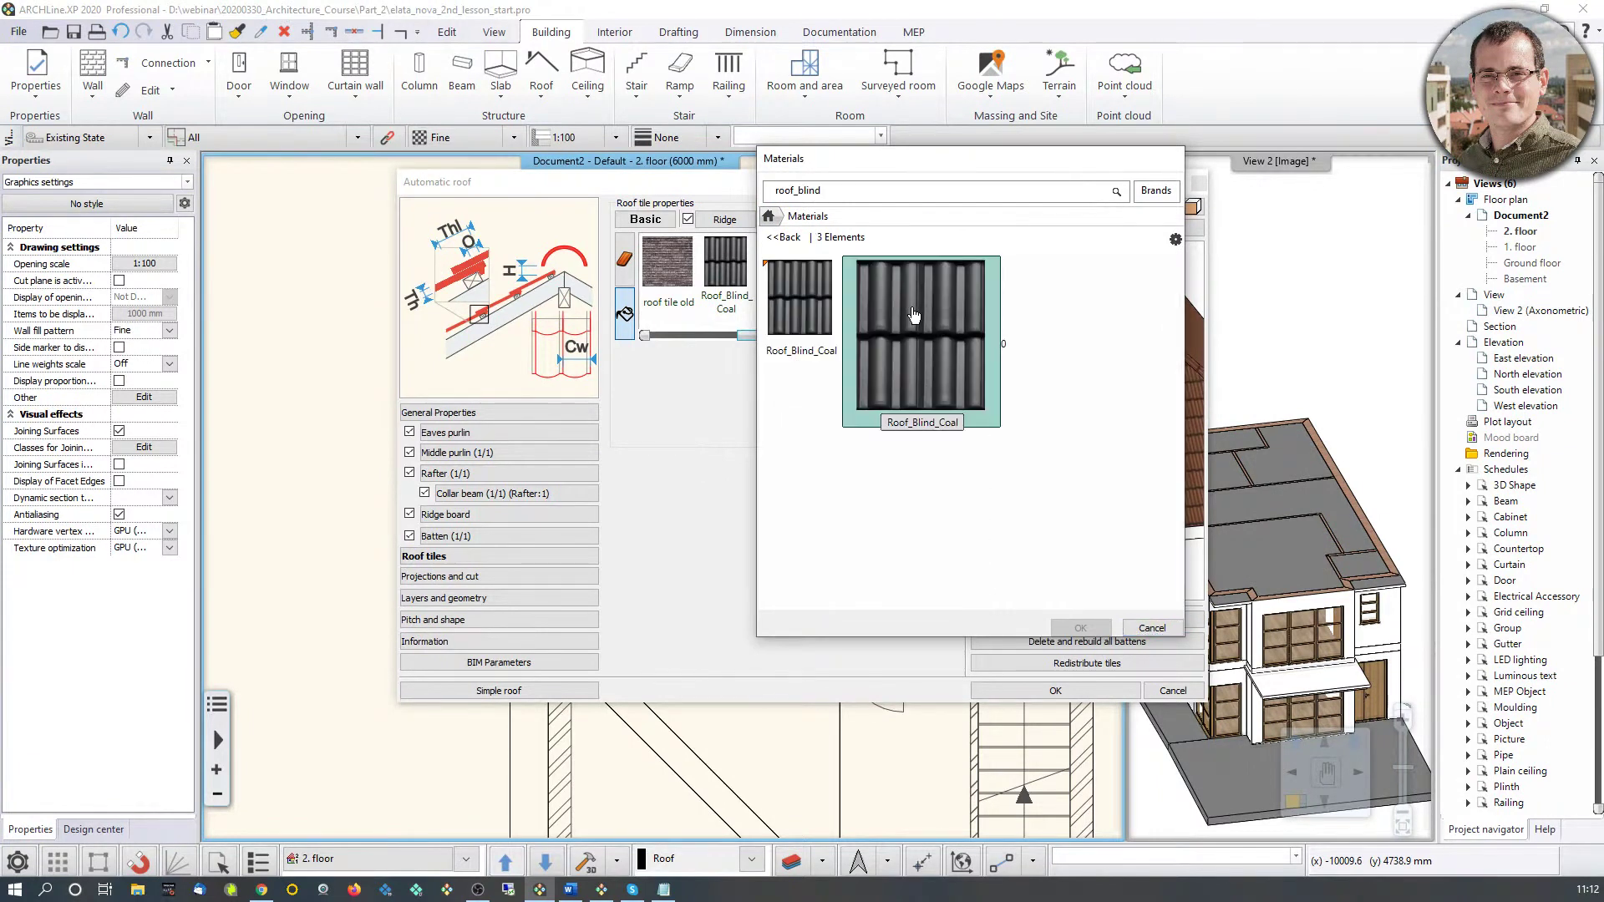
{"action": "left_click", "coordinate": [1080, 627]}
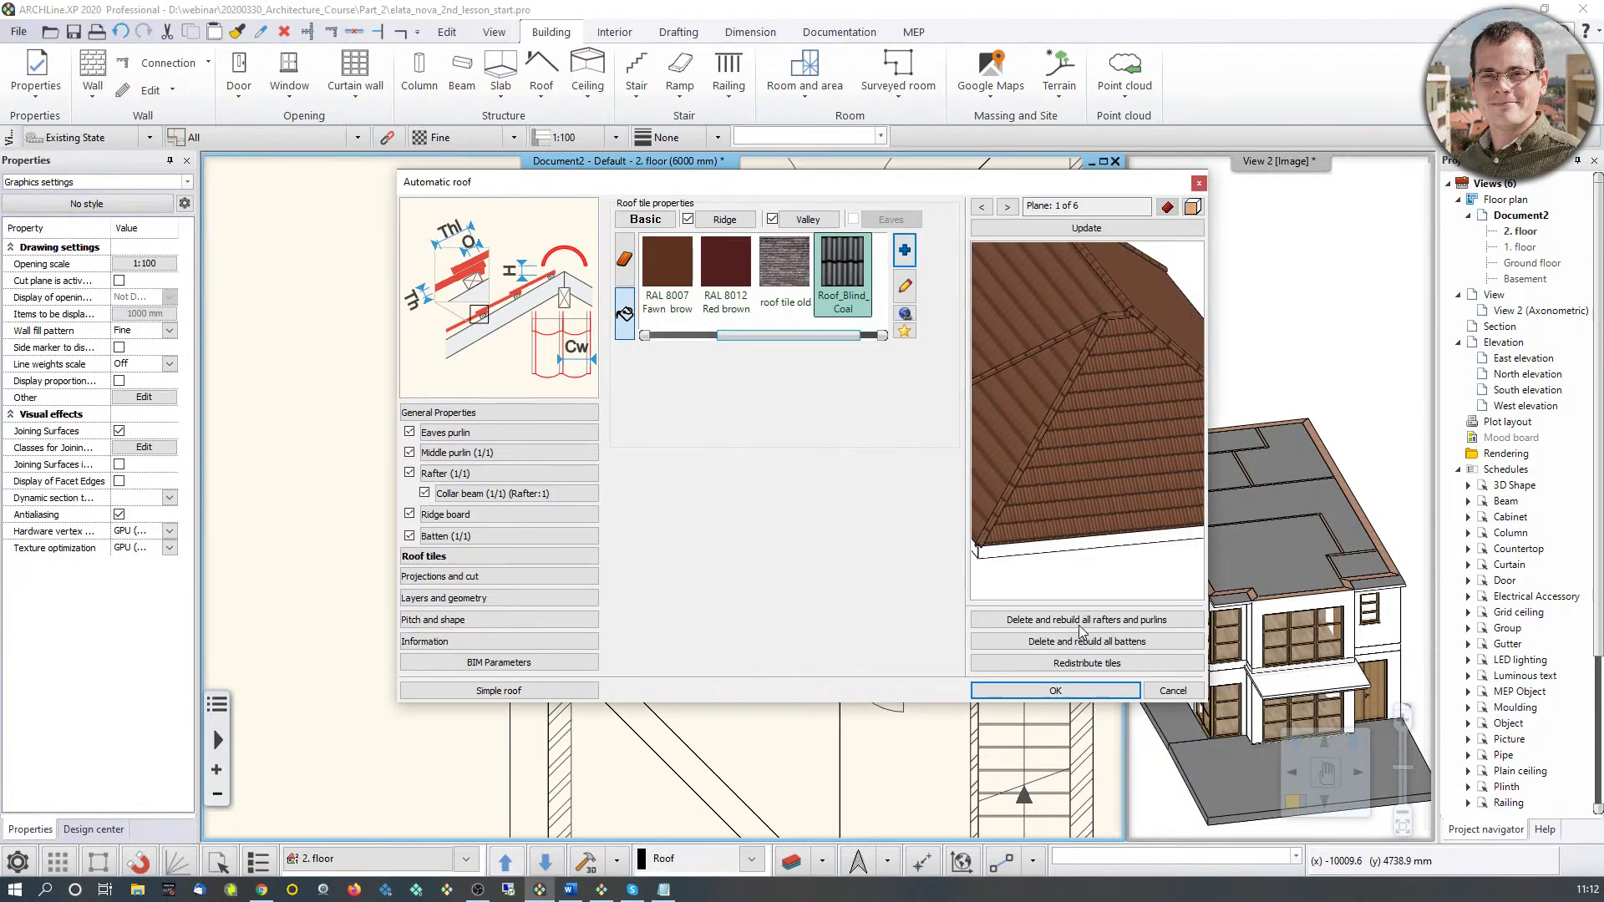
{"action": "left_click", "coordinate": [1164, 226]}
Step: Assign the Roof_Blind_Coal material to the ridge tiles as well and refresh the preview
{"action": "left_click", "coordinate": [724, 219]}
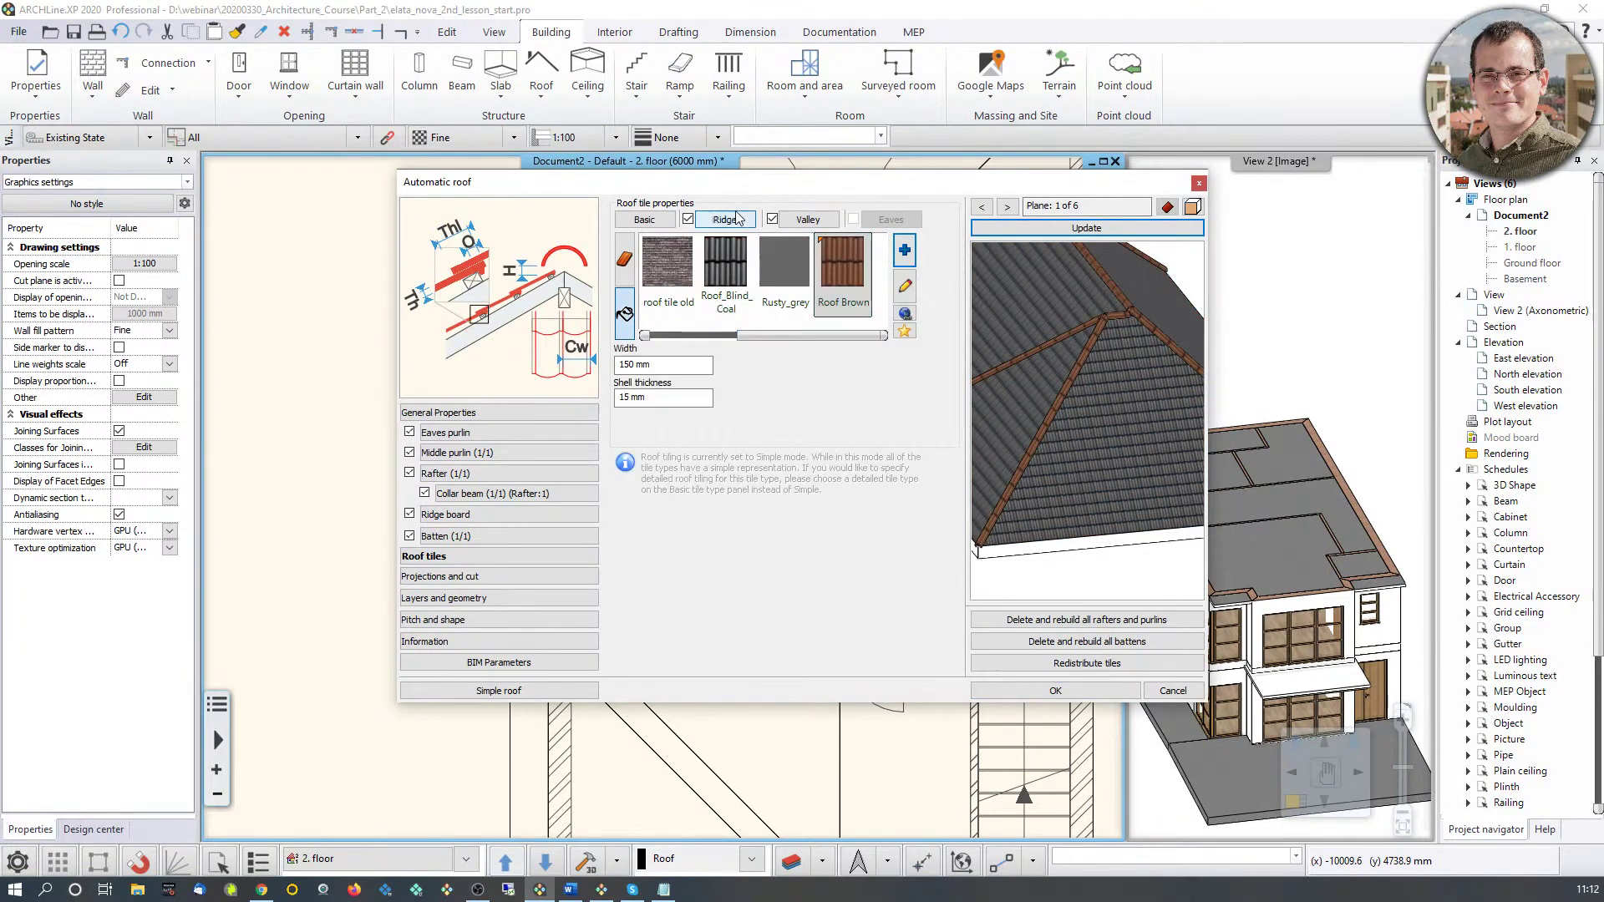
{"action": "left_click", "coordinate": [1030, 228]}
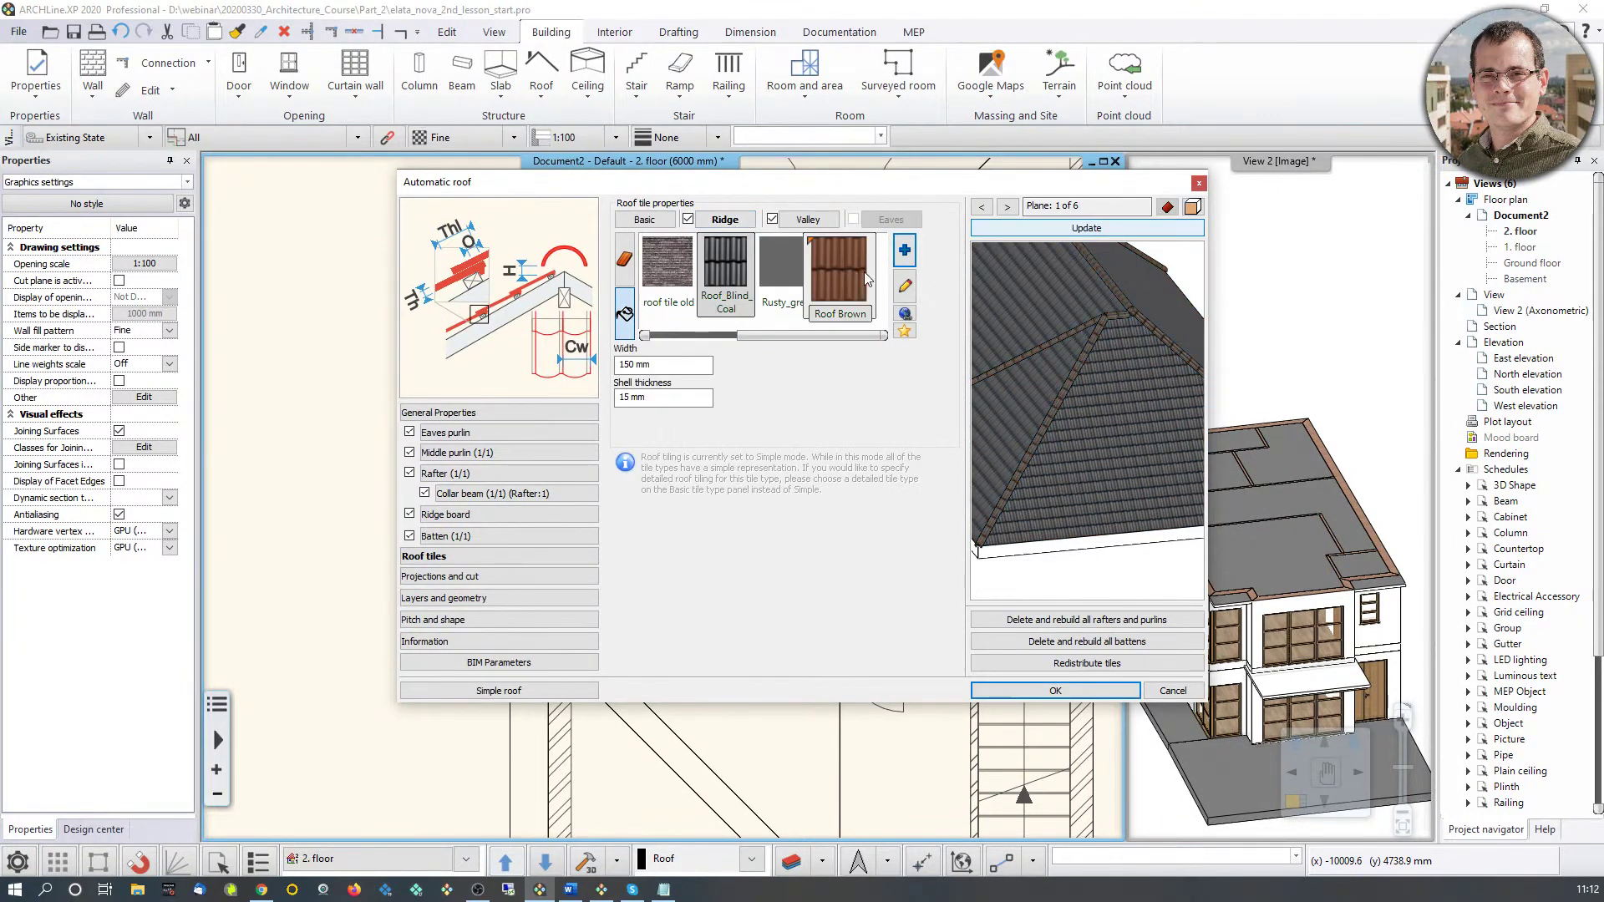
Step: Open the valley tile settings, refresh the preview and examine the tiles over the whole roof
{"action": "left_click", "coordinate": [807, 220]}
{"action": "left_click", "coordinate": [1045, 230]}
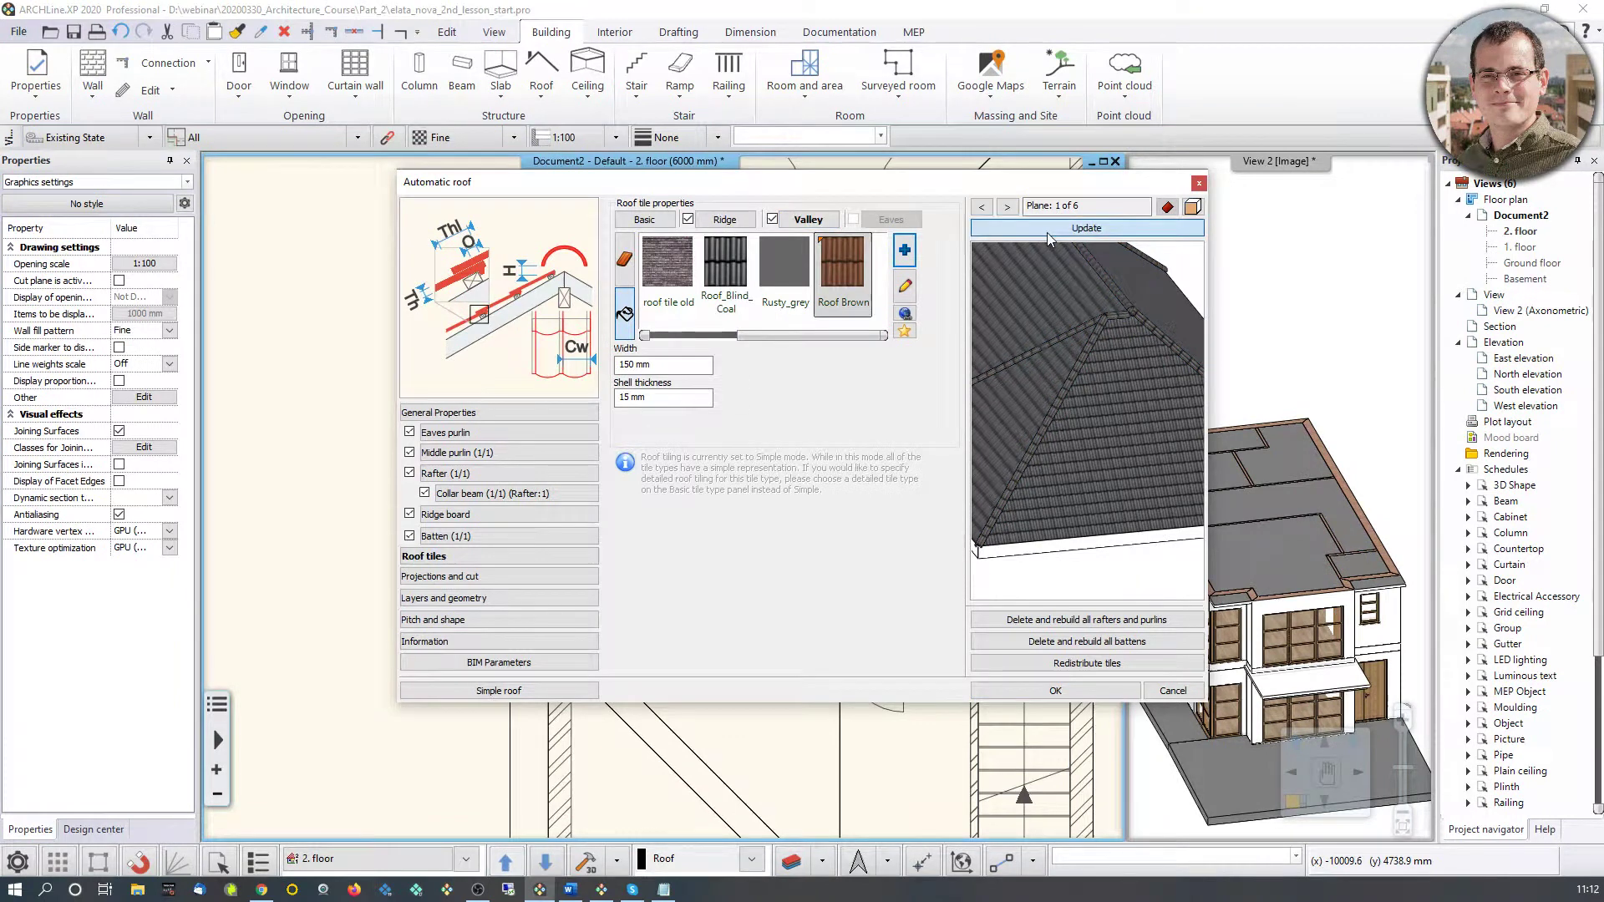
{"action": "scroll", "coordinate": [1110, 418], "scroll_direction": "down", "scroll_amount": 3}
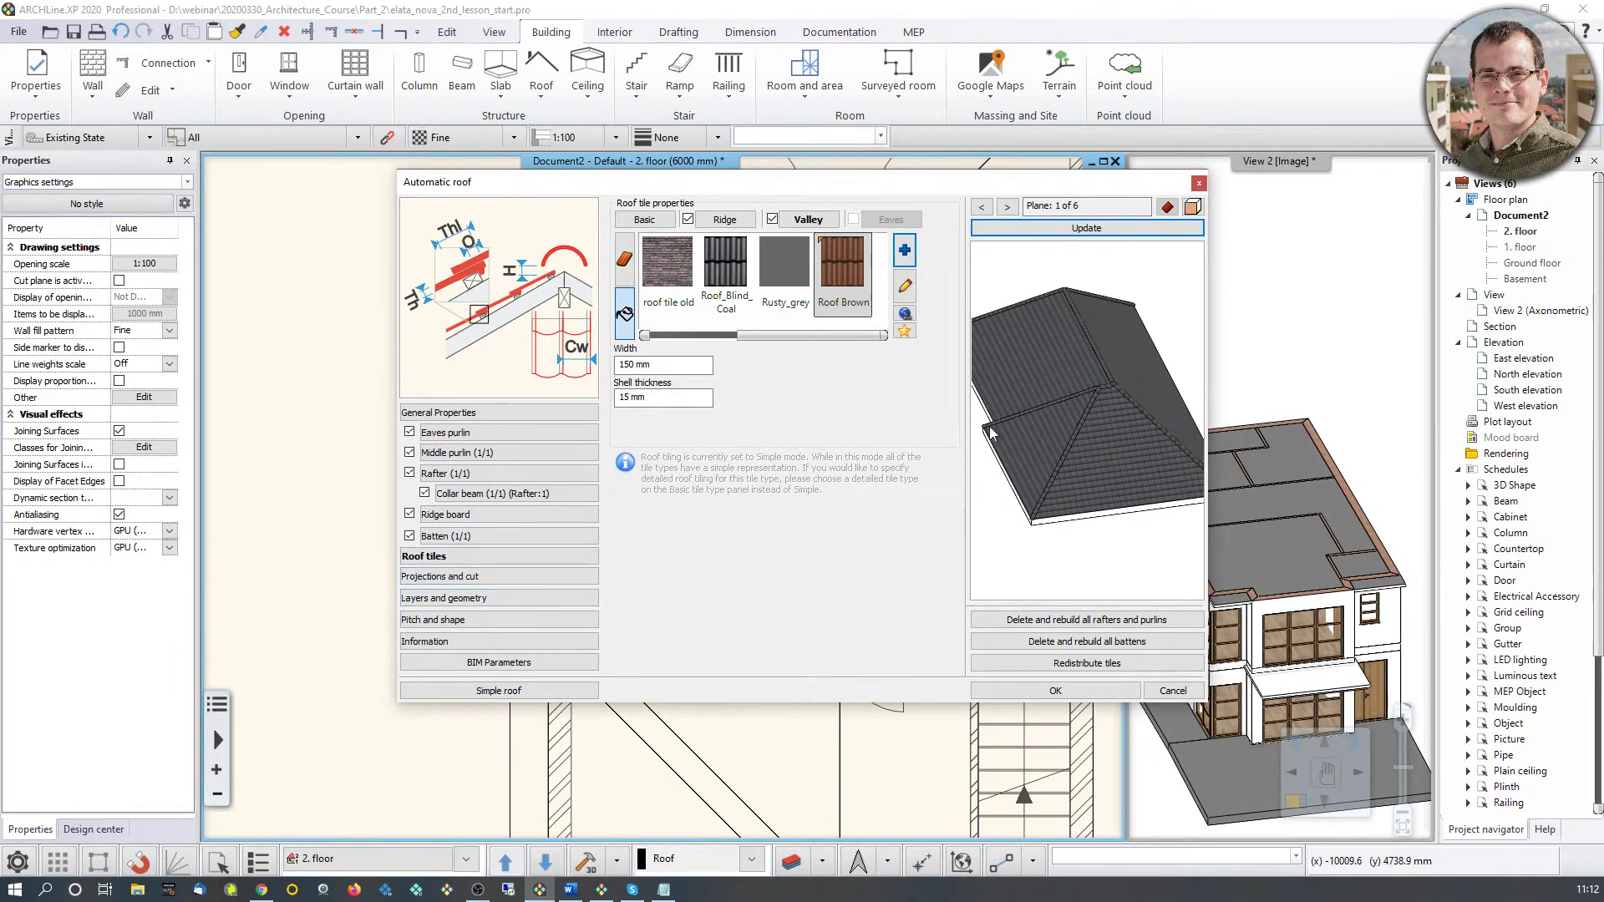
Step: In the pitch and shape settings, set the main slope of all roof planes to 25° and update the preview
{"action": "left_click", "coordinate": [478, 621]}
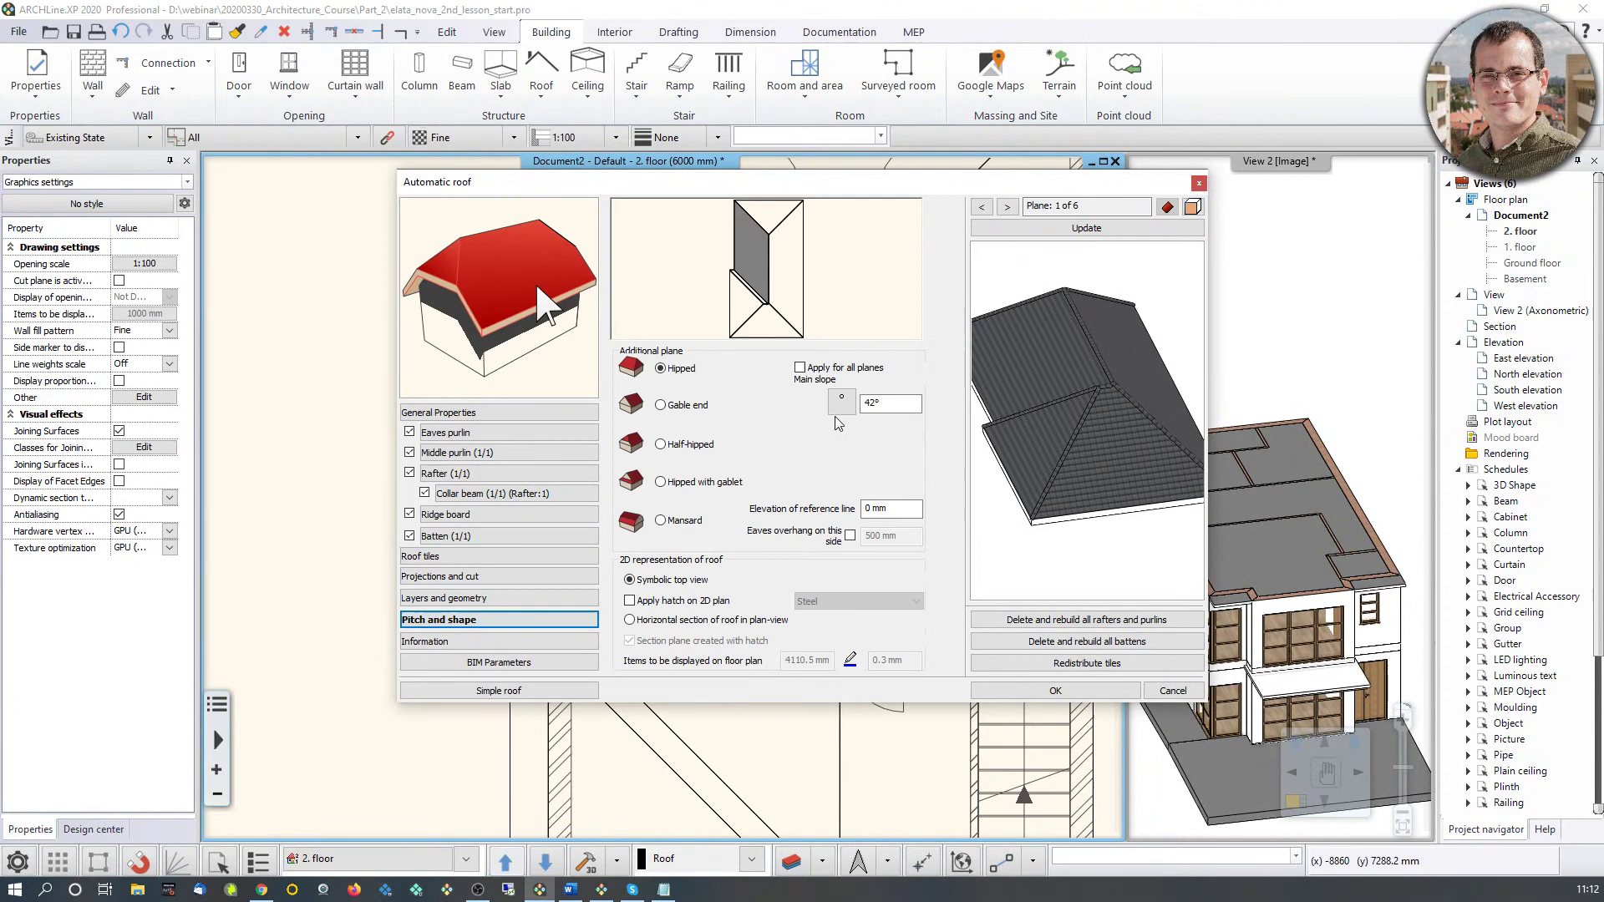
{"action": "left_click", "coordinate": [790, 269]}
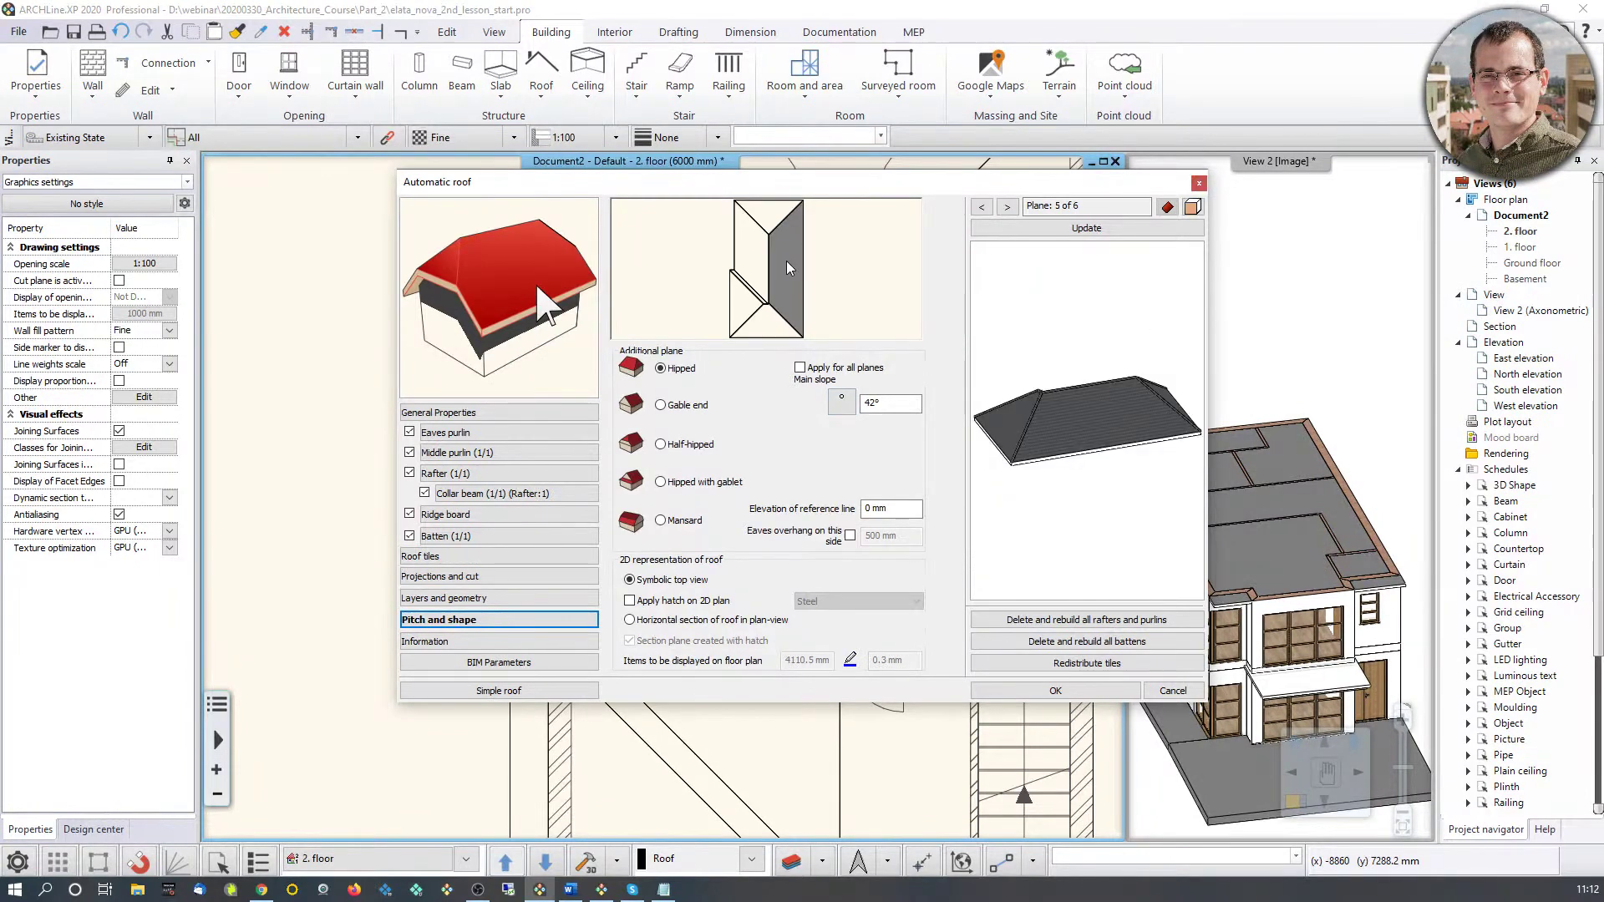
{"action": "left_click", "coordinate": [777, 219]}
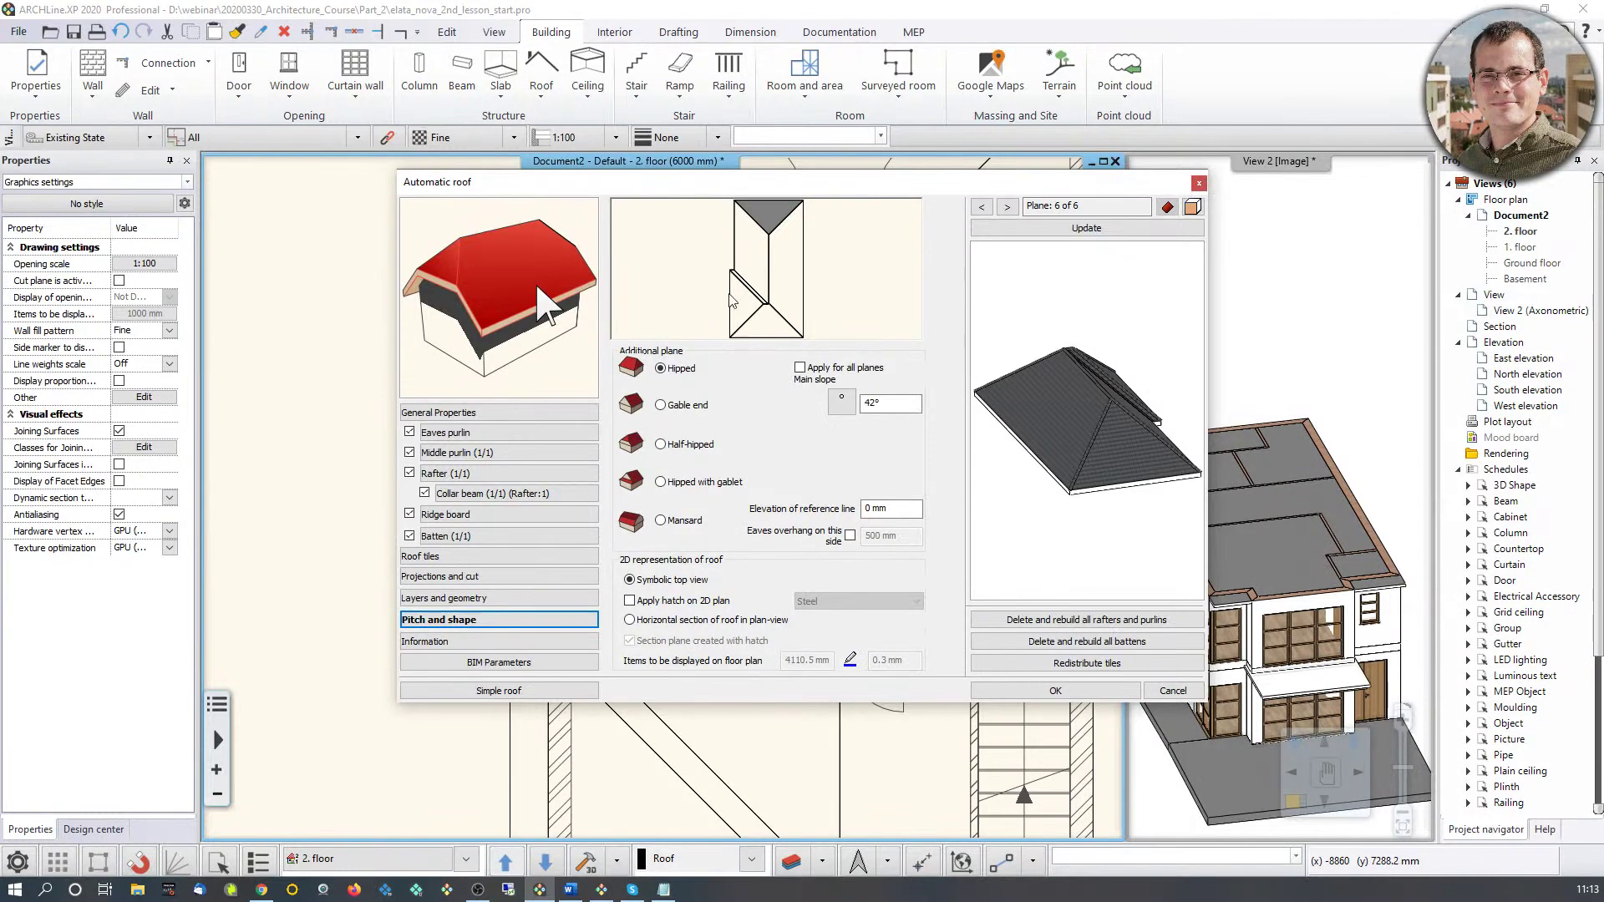
{"action": "double_click", "coordinate": [875, 405]}
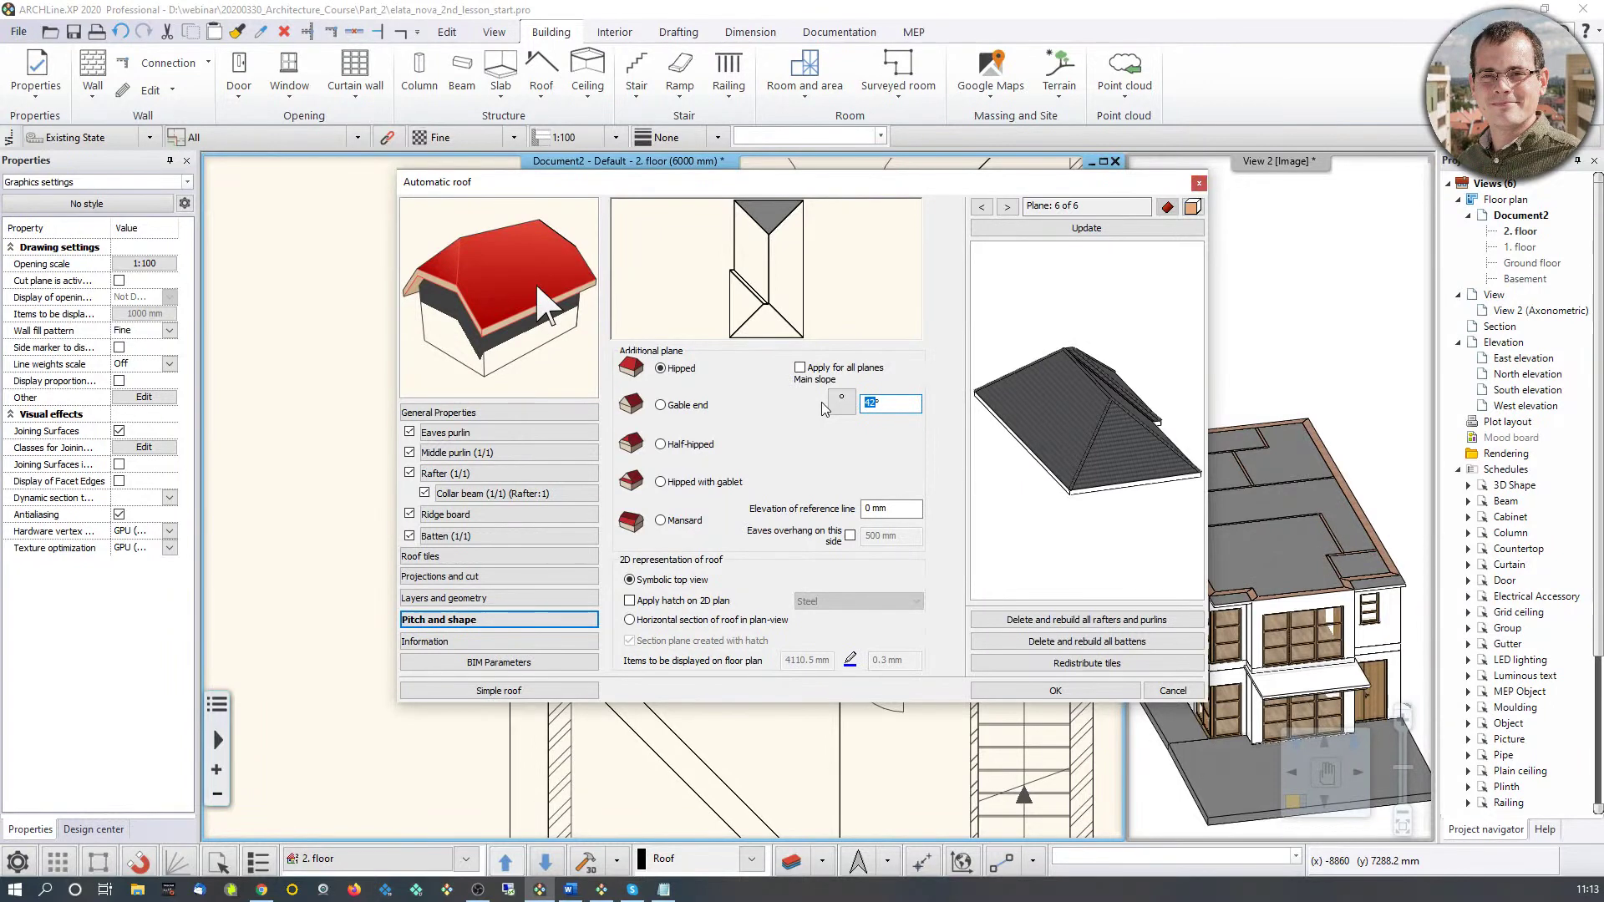
{"action": "type", "text": "25"}
{"action": "left_click", "coordinate": [1160, 230]}
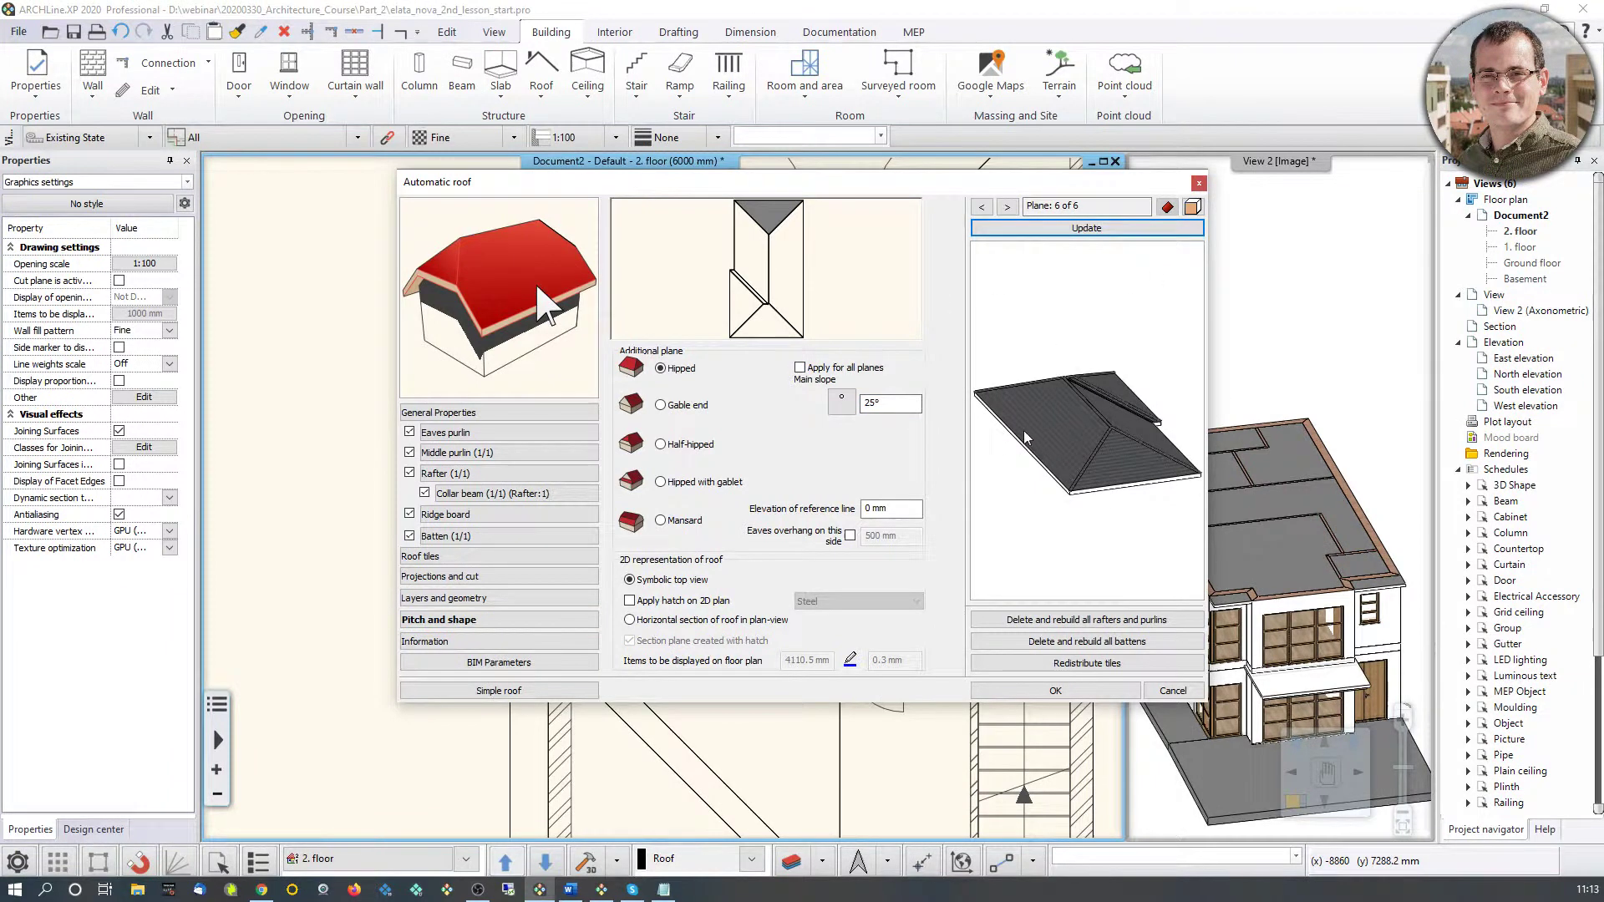
Step: Set the main slope of roof plane 1, the longer plane on the balcony side, to 35° and update the preview
{"action": "left_click_drag", "start_coordinate": [1005, 437], "coordinate": [1103, 424]}
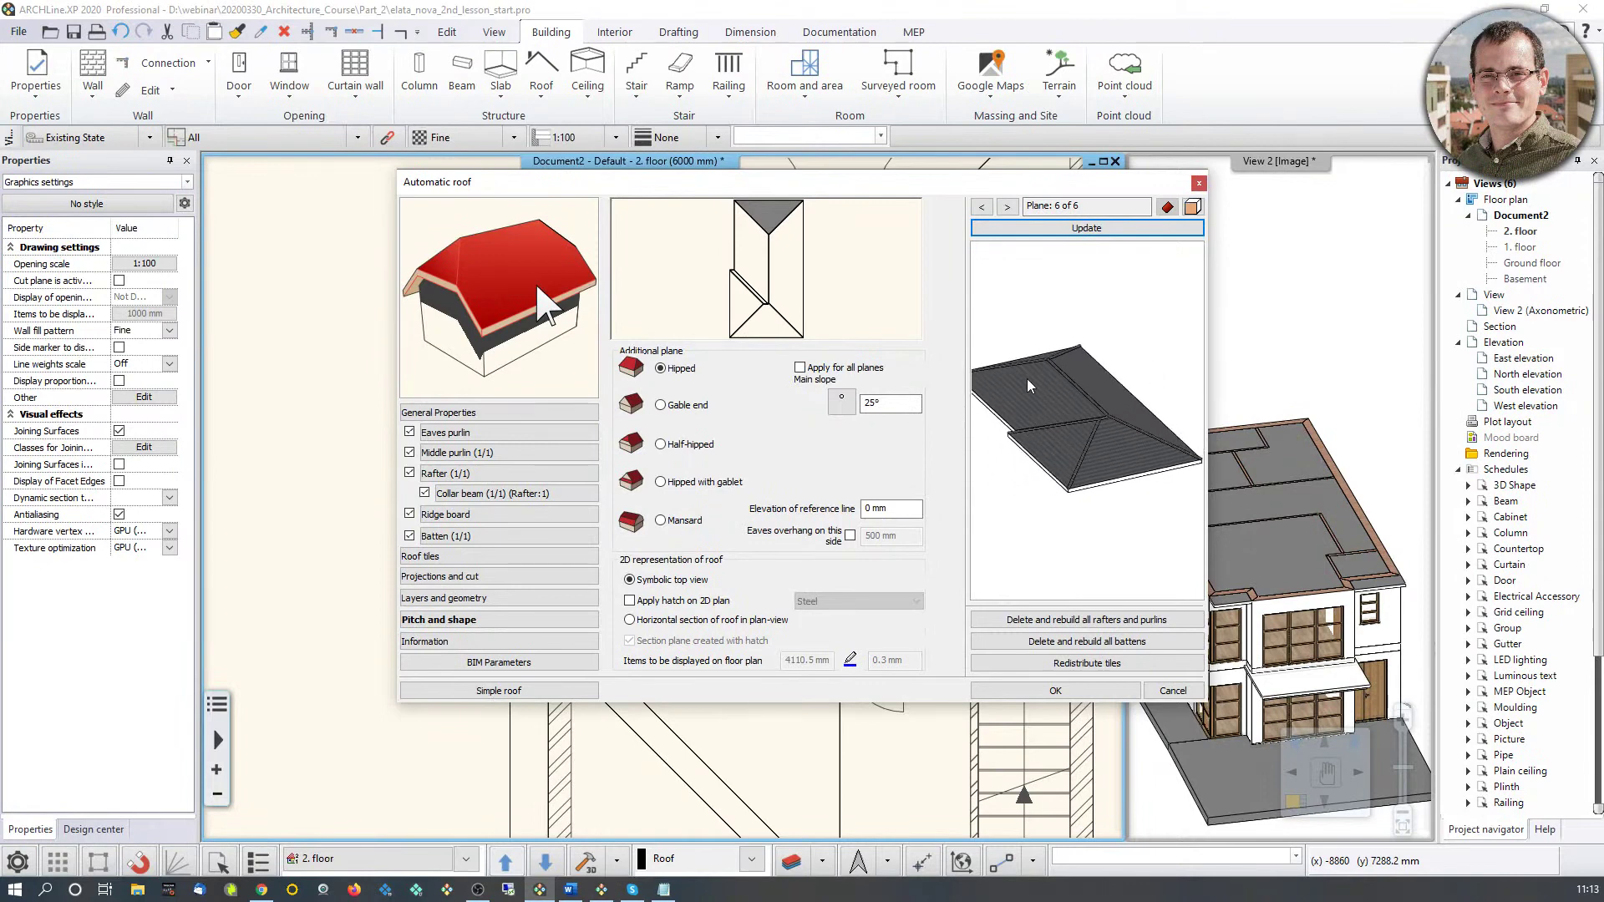
{"action": "left_click", "coordinate": [763, 249]}
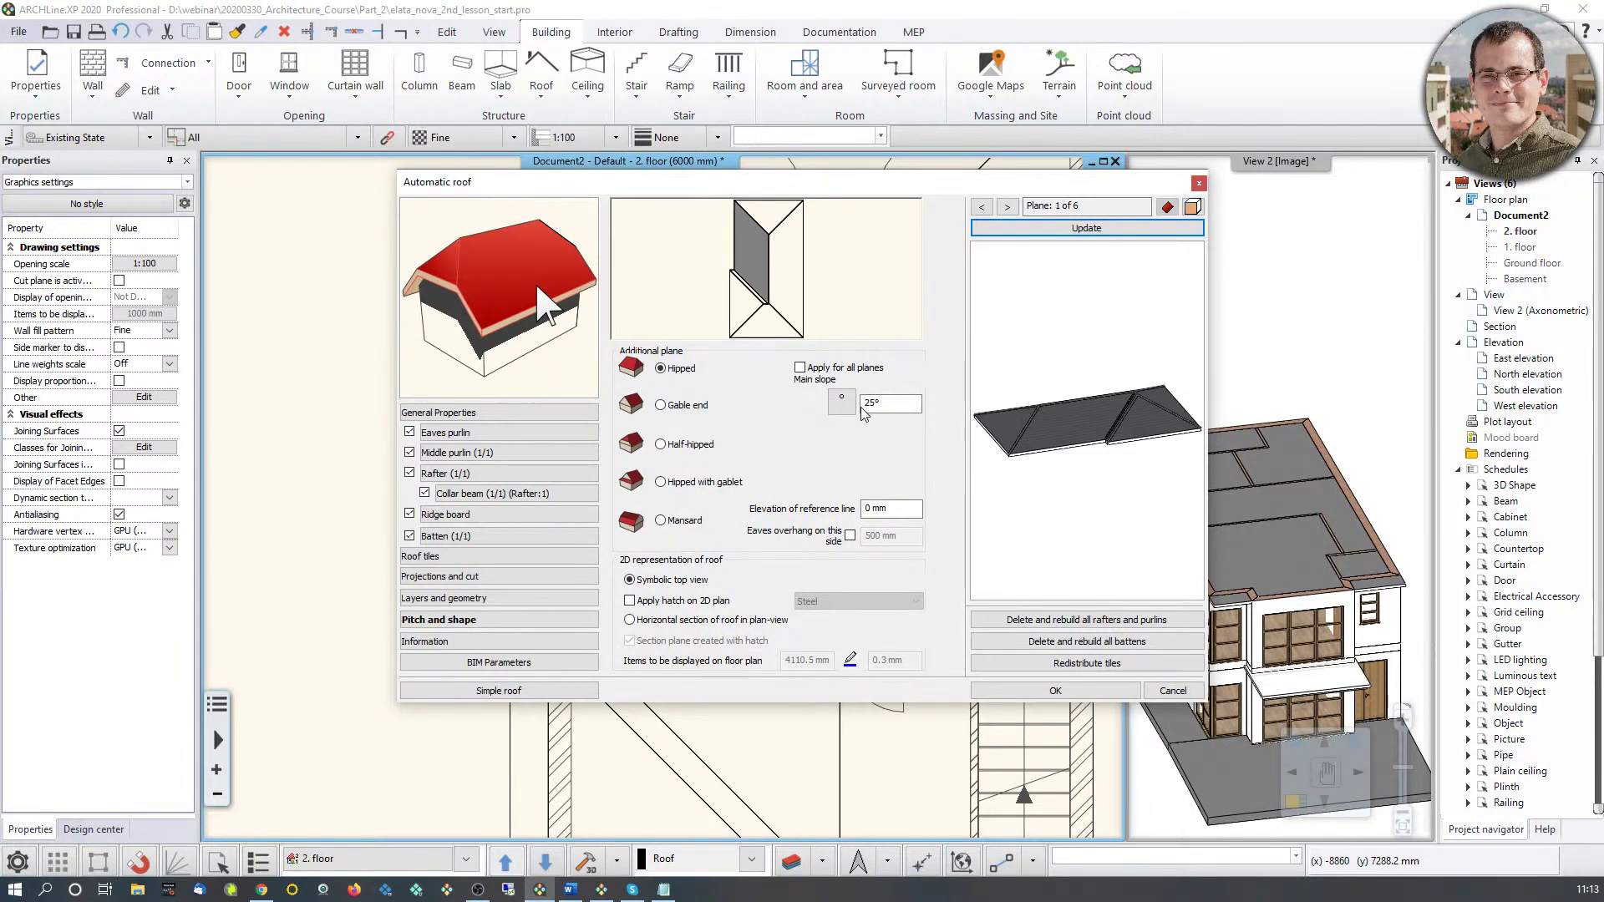
{"action": "double_click", "coordinate": [875, 402]}
{"action": "type", "text": "3"}
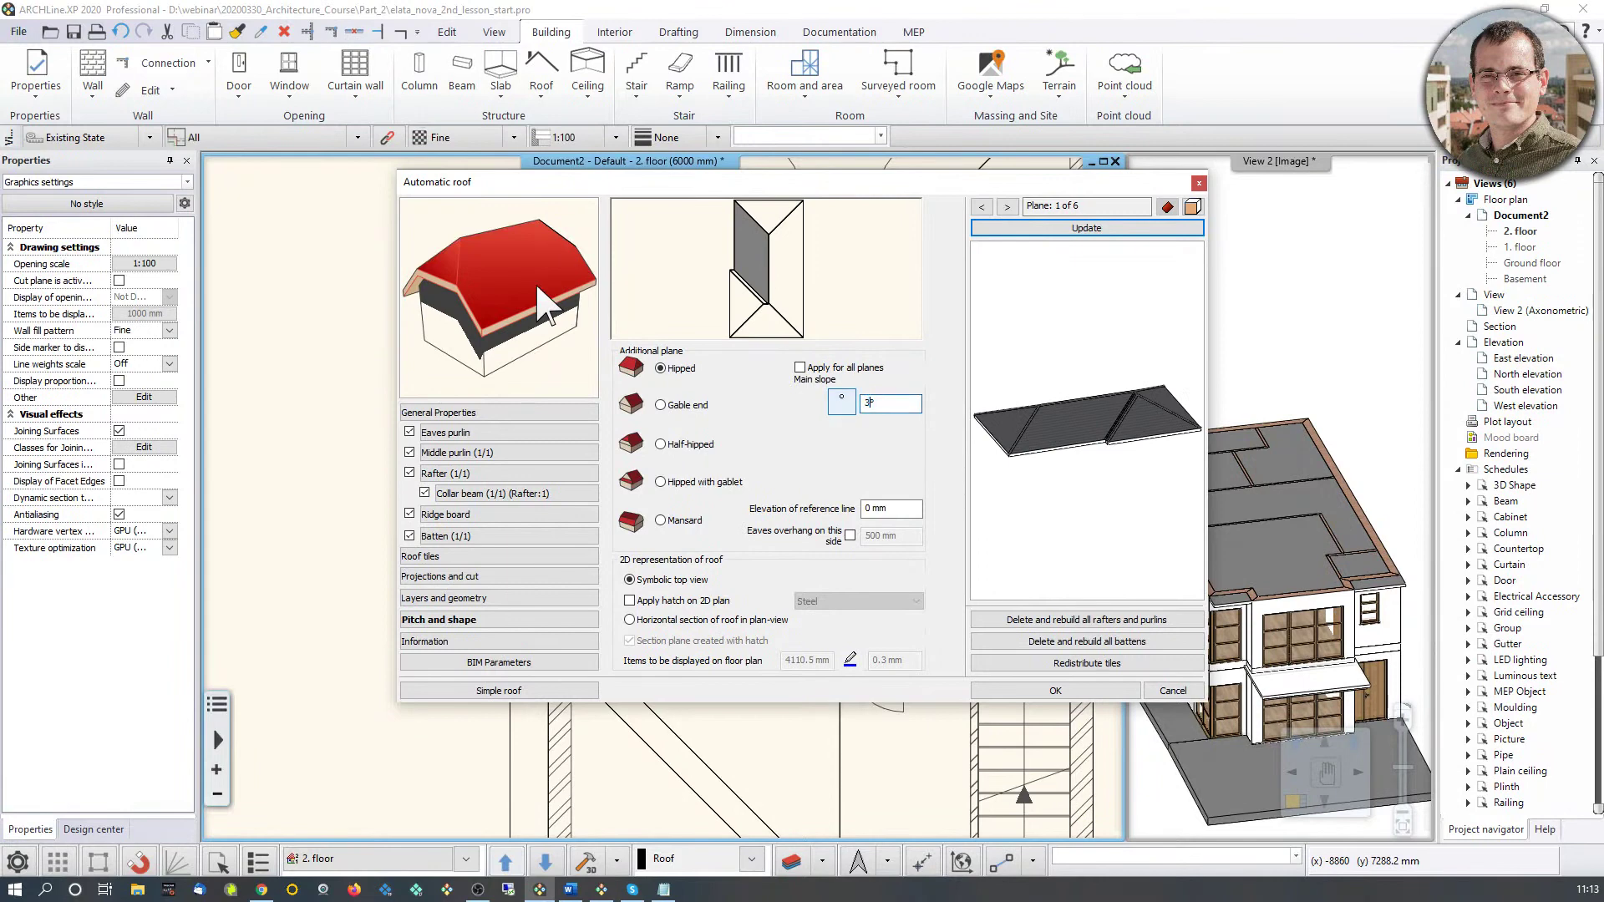
{"action": "left_click", "coordinate": [1086, 229]}
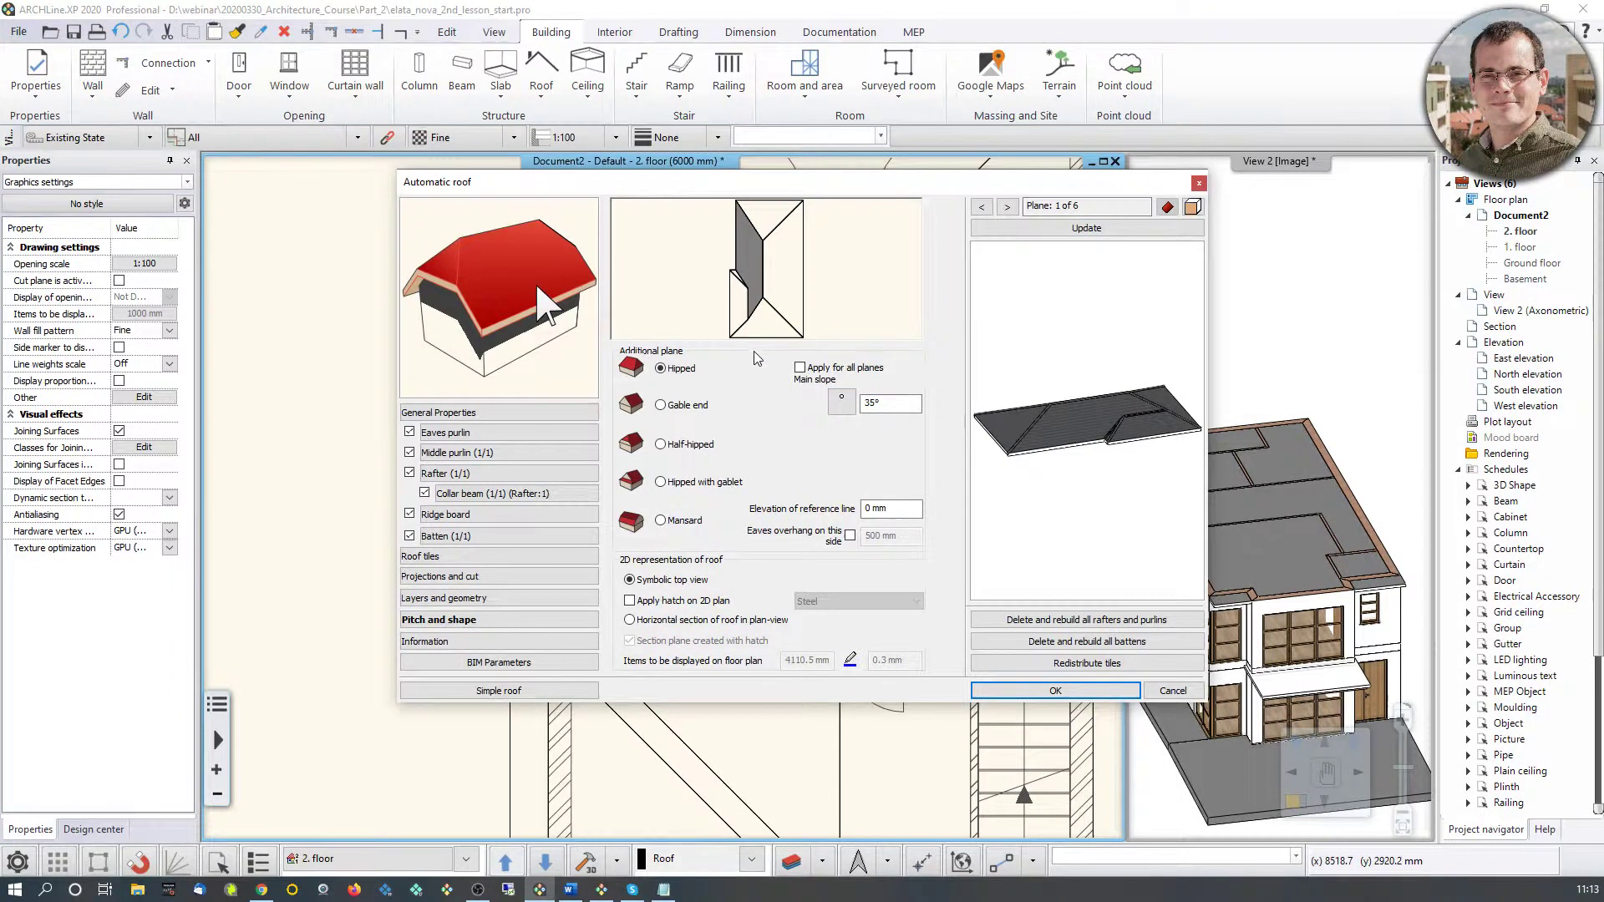
Step: Set the main slope of plane 3, the shorter balcony-side plane, to 35° as well and refresh the preview
{"action": "left_click", "coordinate": [735, 311]}
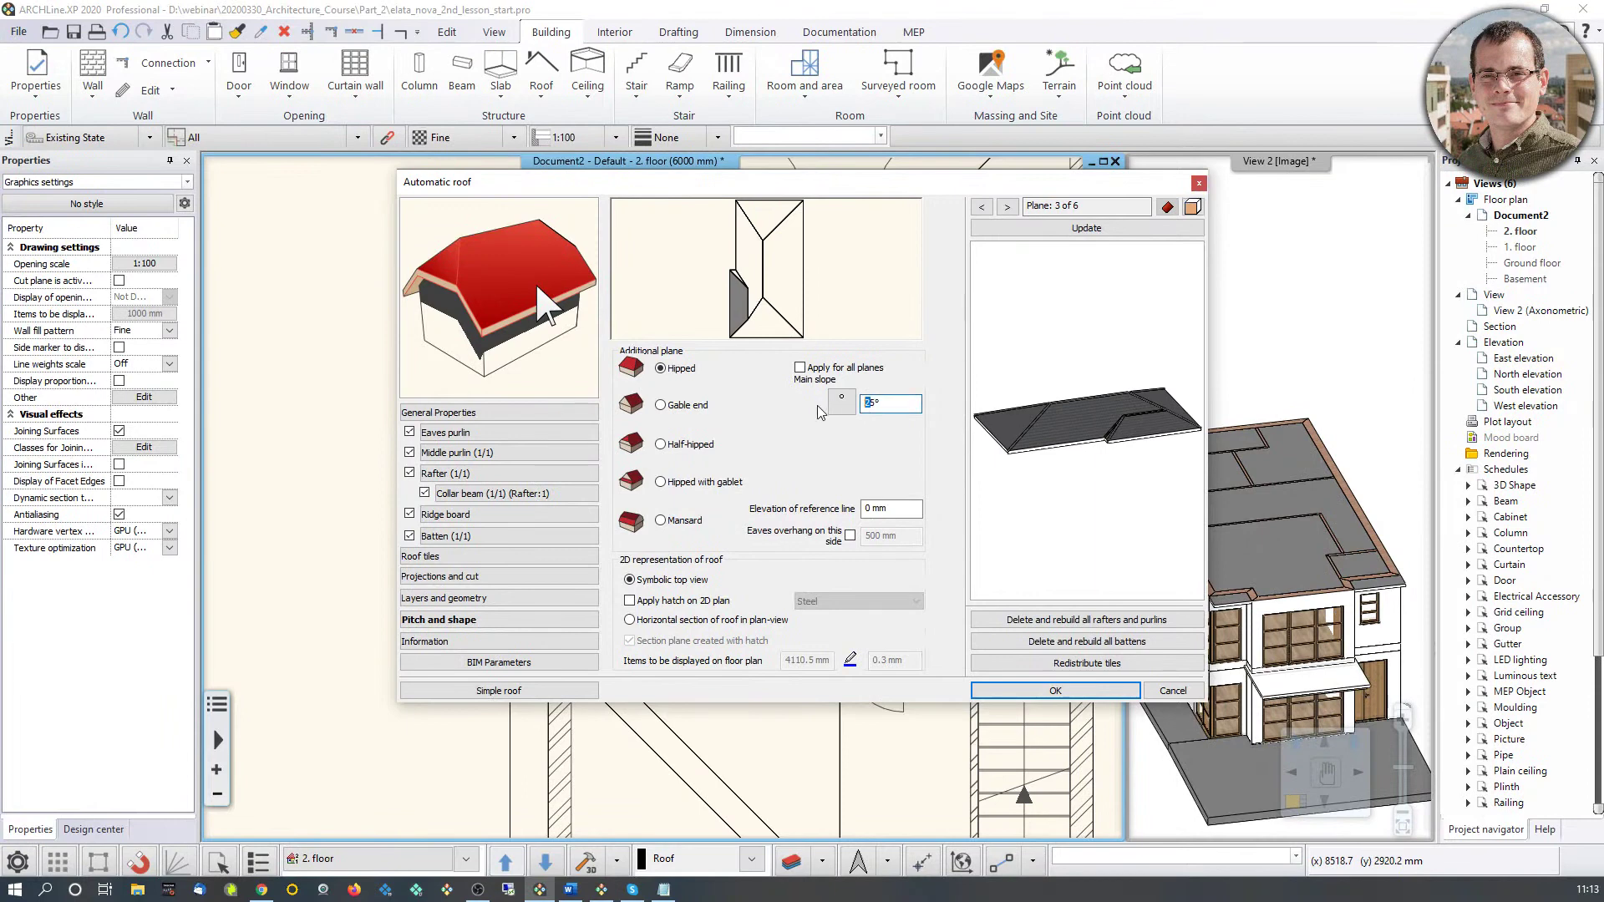
{"action": "left_click", "coordinate": [1148, 231]}
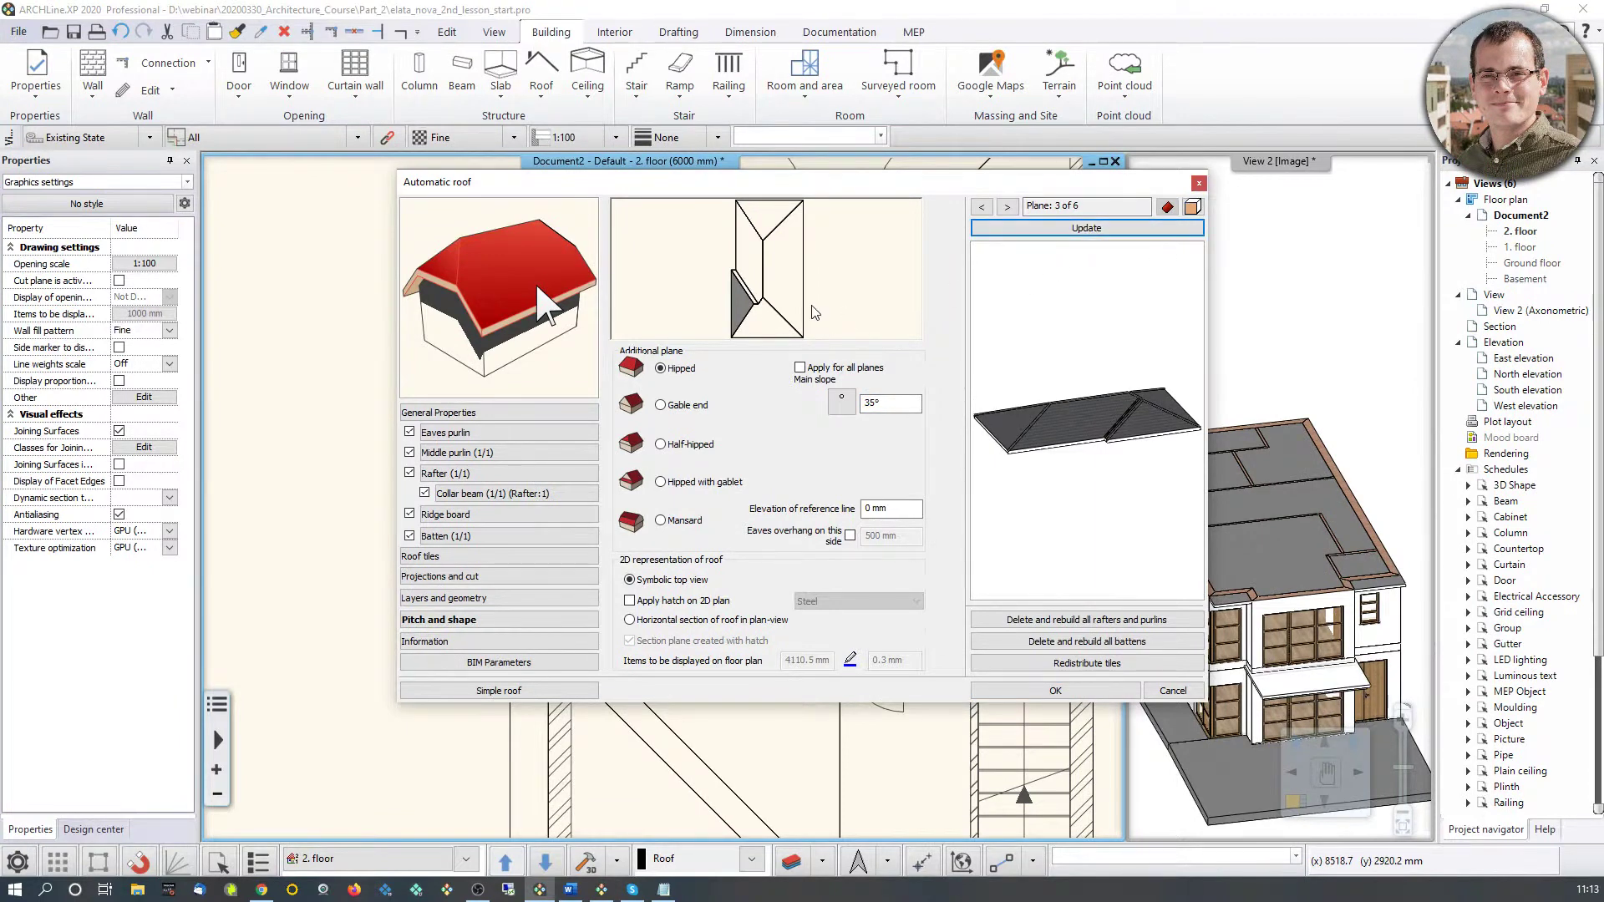
{"action": "left_click_drag", "start_coordinate": [1111, 409], "coordinate": [1147, 423]}
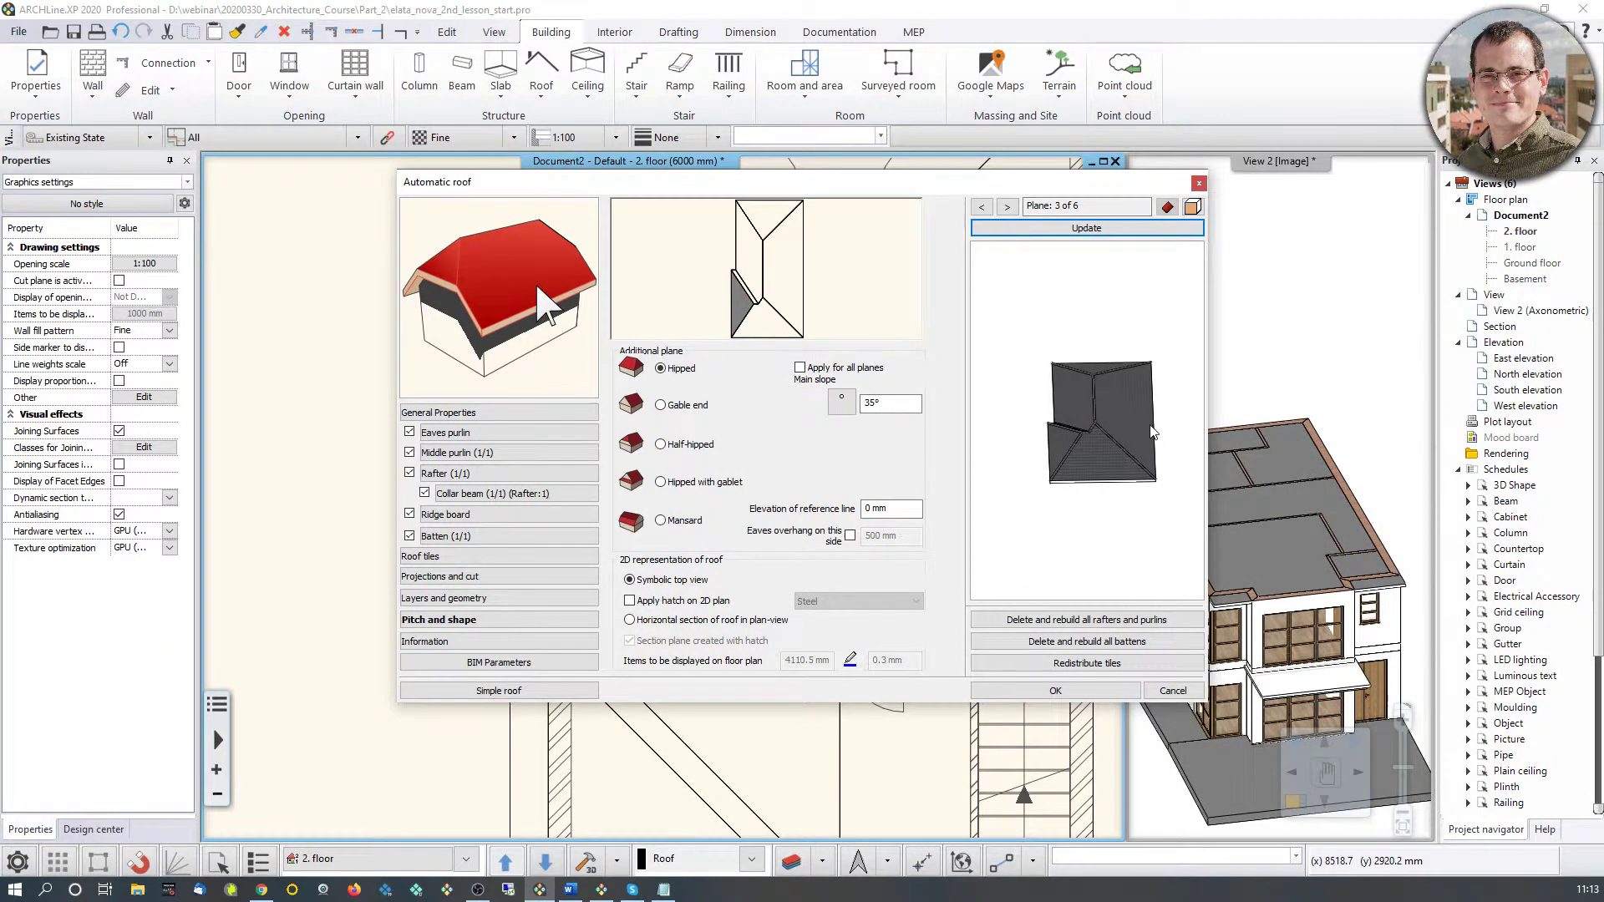
Step: Turn plane 5, on the stair side, into a gable end, apply the roof settings and check the roof in the 3D view
{"action": "left_click", "coordinate": [790, 274]}
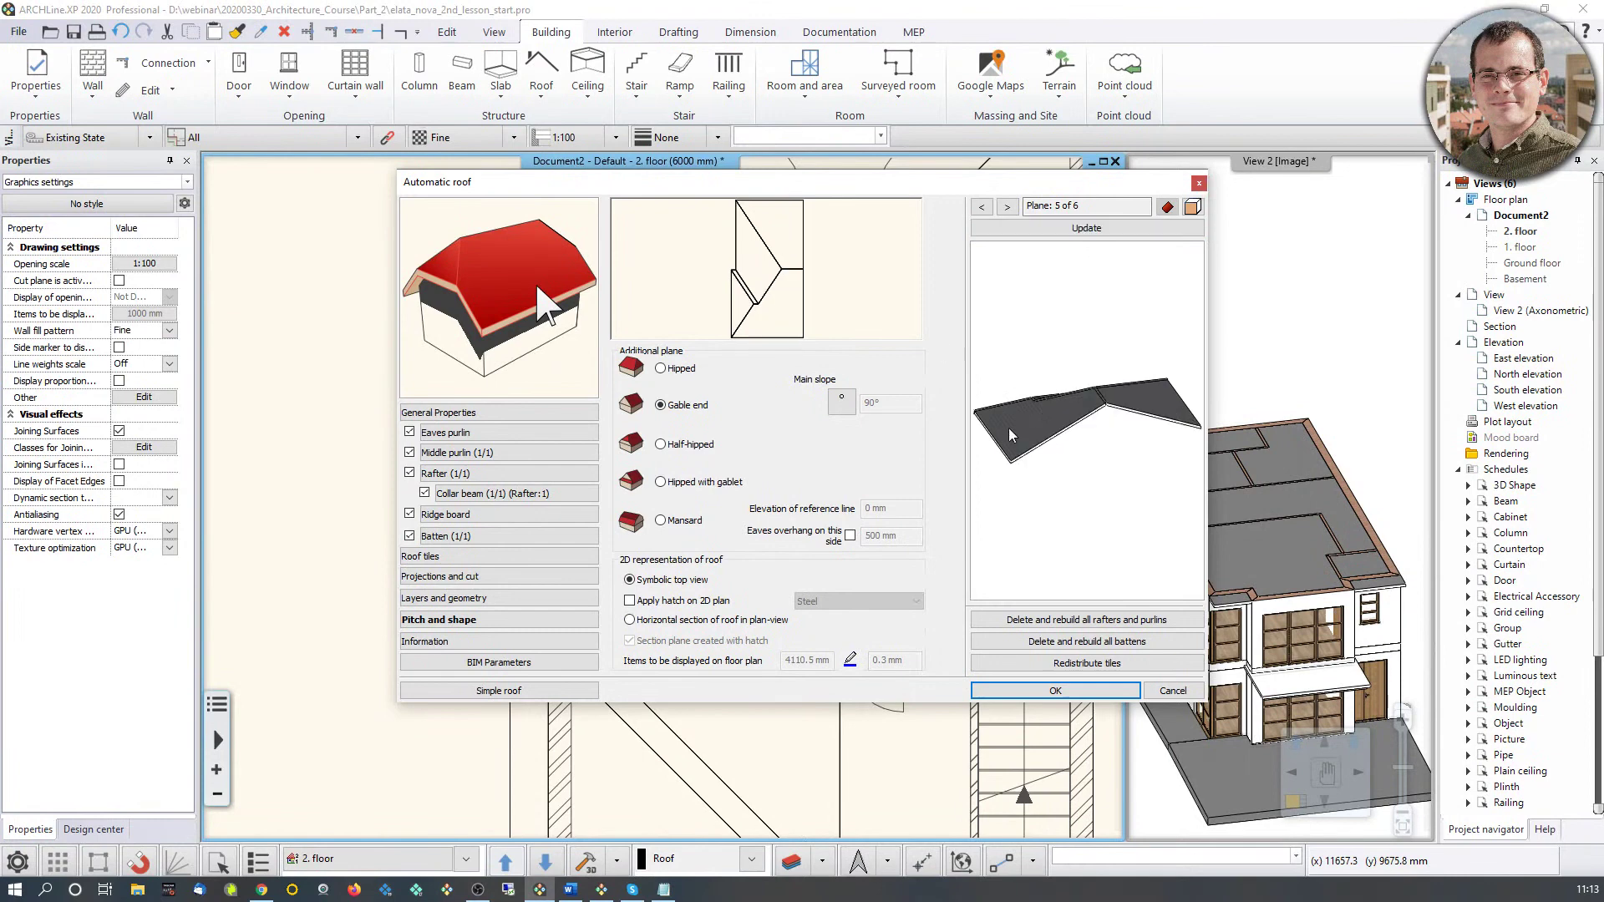
{"action": "left_click_drag", "start_coordinate": [1129, 413], "coordinate": [1103, 392]}
{"action": "left_click", "coordinate": [1103, 693]}
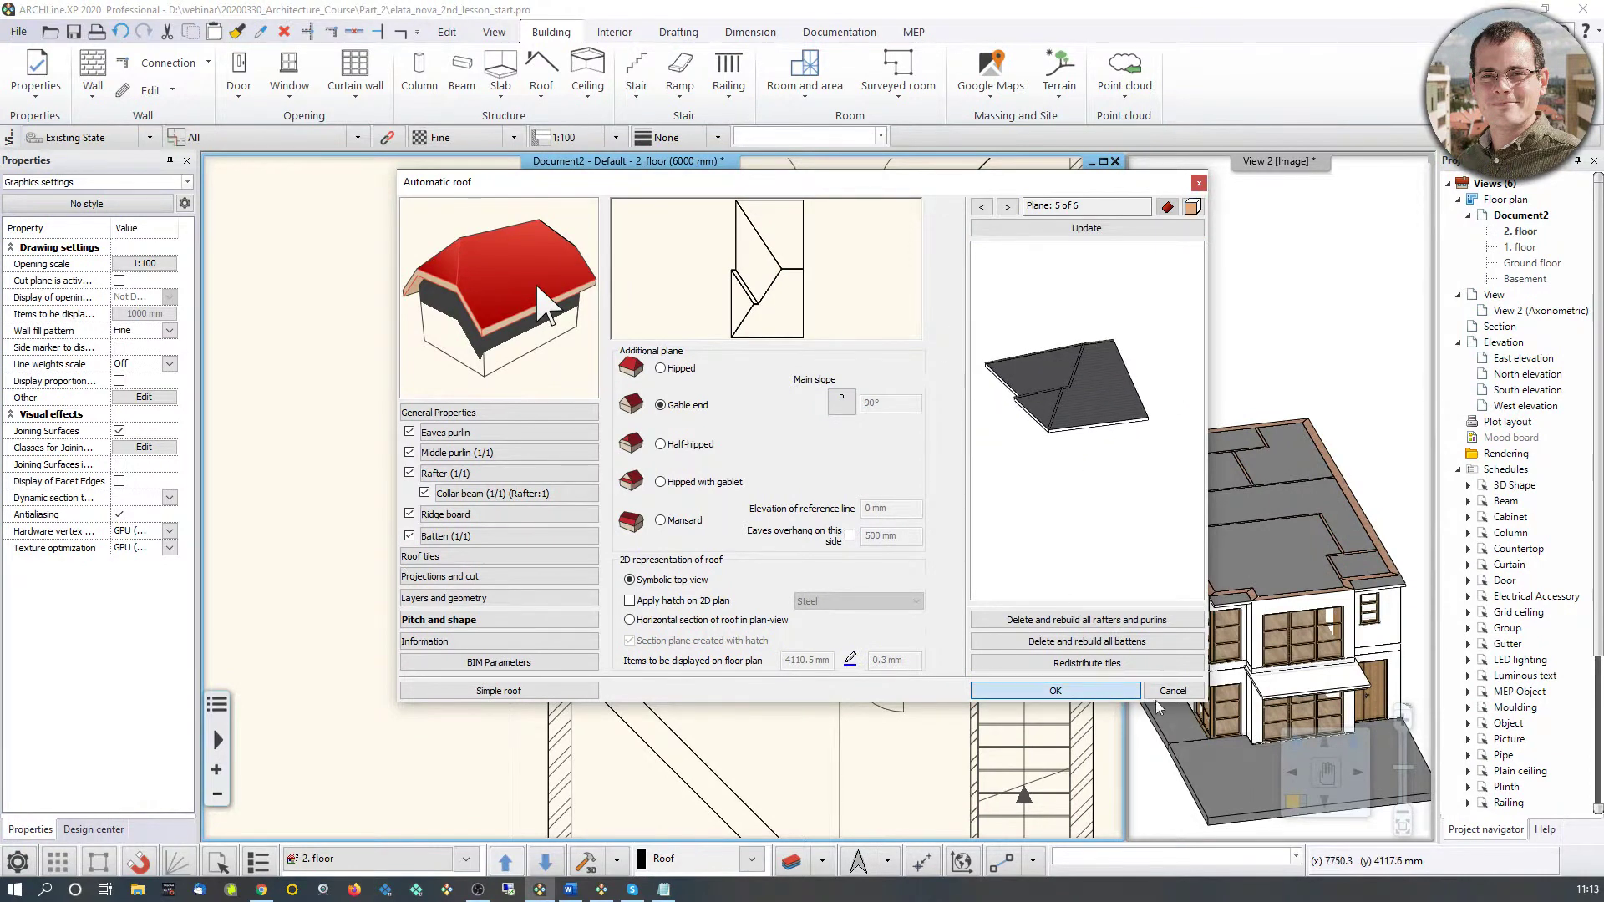
{"action": "mouse_move", "coordinate": [1345, 554]}
{"action": "middle_mouse_down"}
{"action": "mouse_move", "coordinate": [1335, 498]}
{"action": "mouse_move", "coordinate": [1355, 540]}
{"action": "middle_mouse_up"}
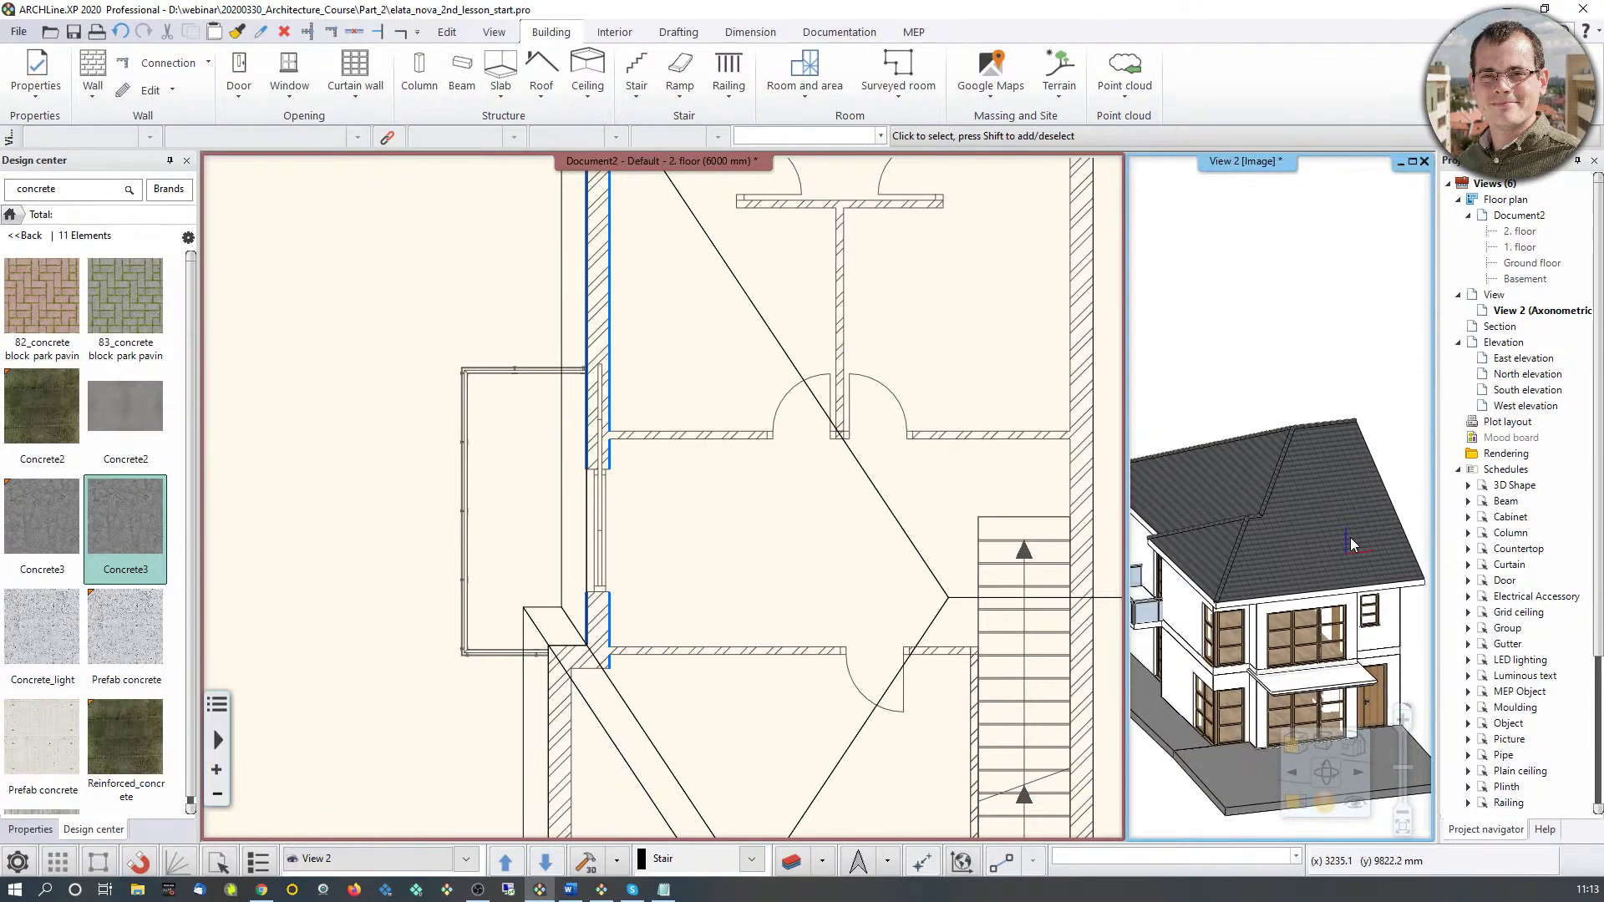
{"action": "left_click", "coordinate": [1306, 815]}
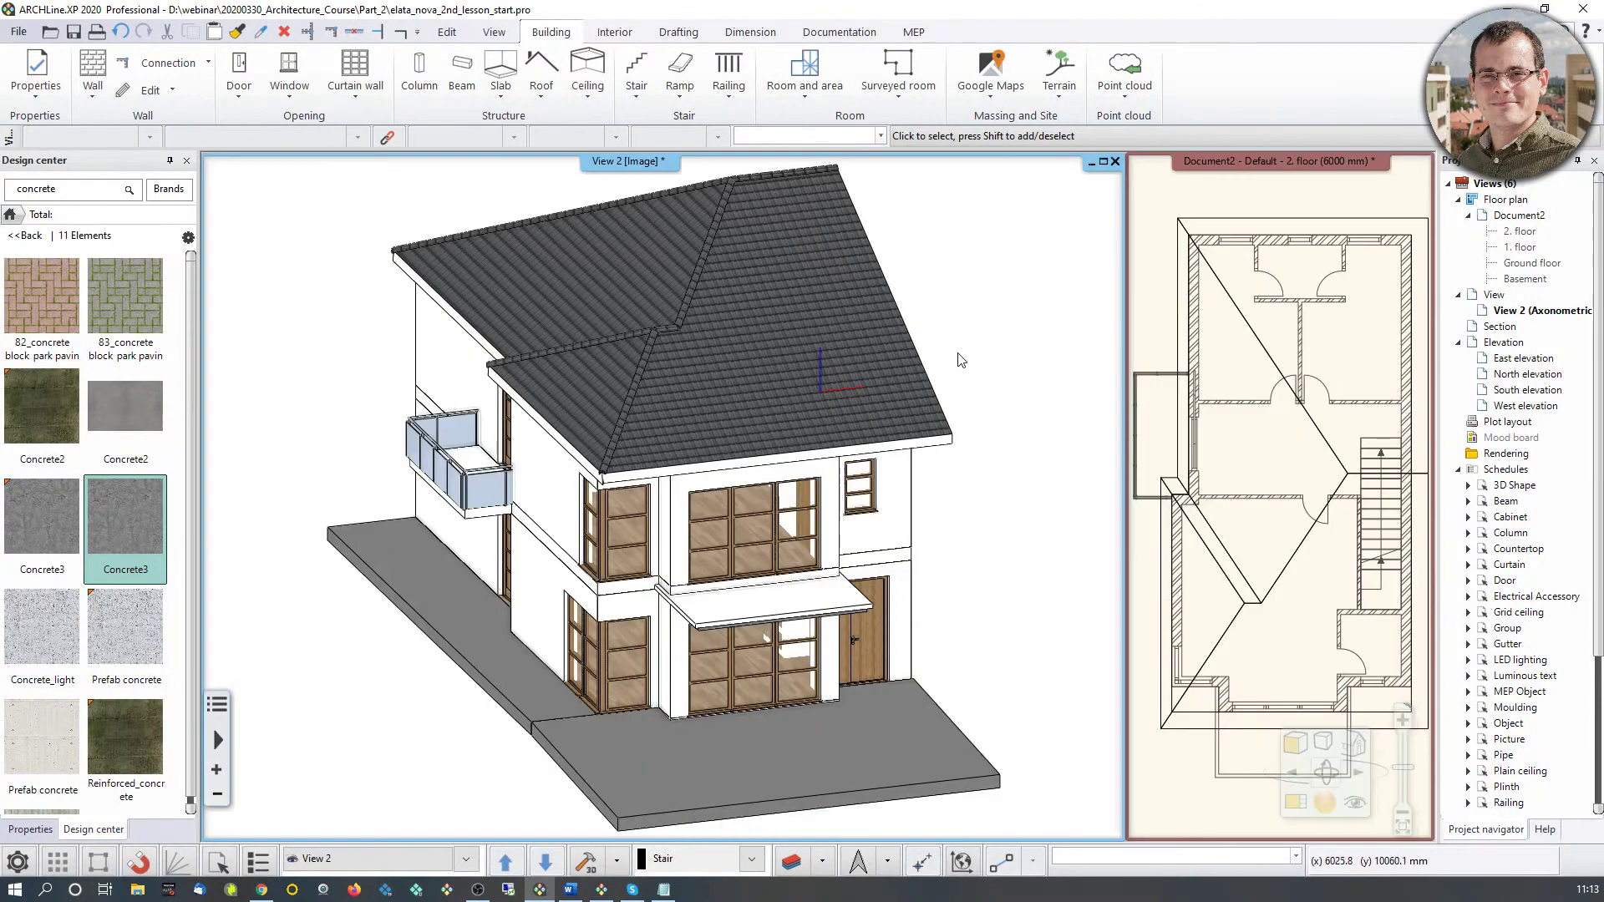
{"action": "middle_click_drag", "start_coordinate": [961, 360], "coordinate": [725, 344]}
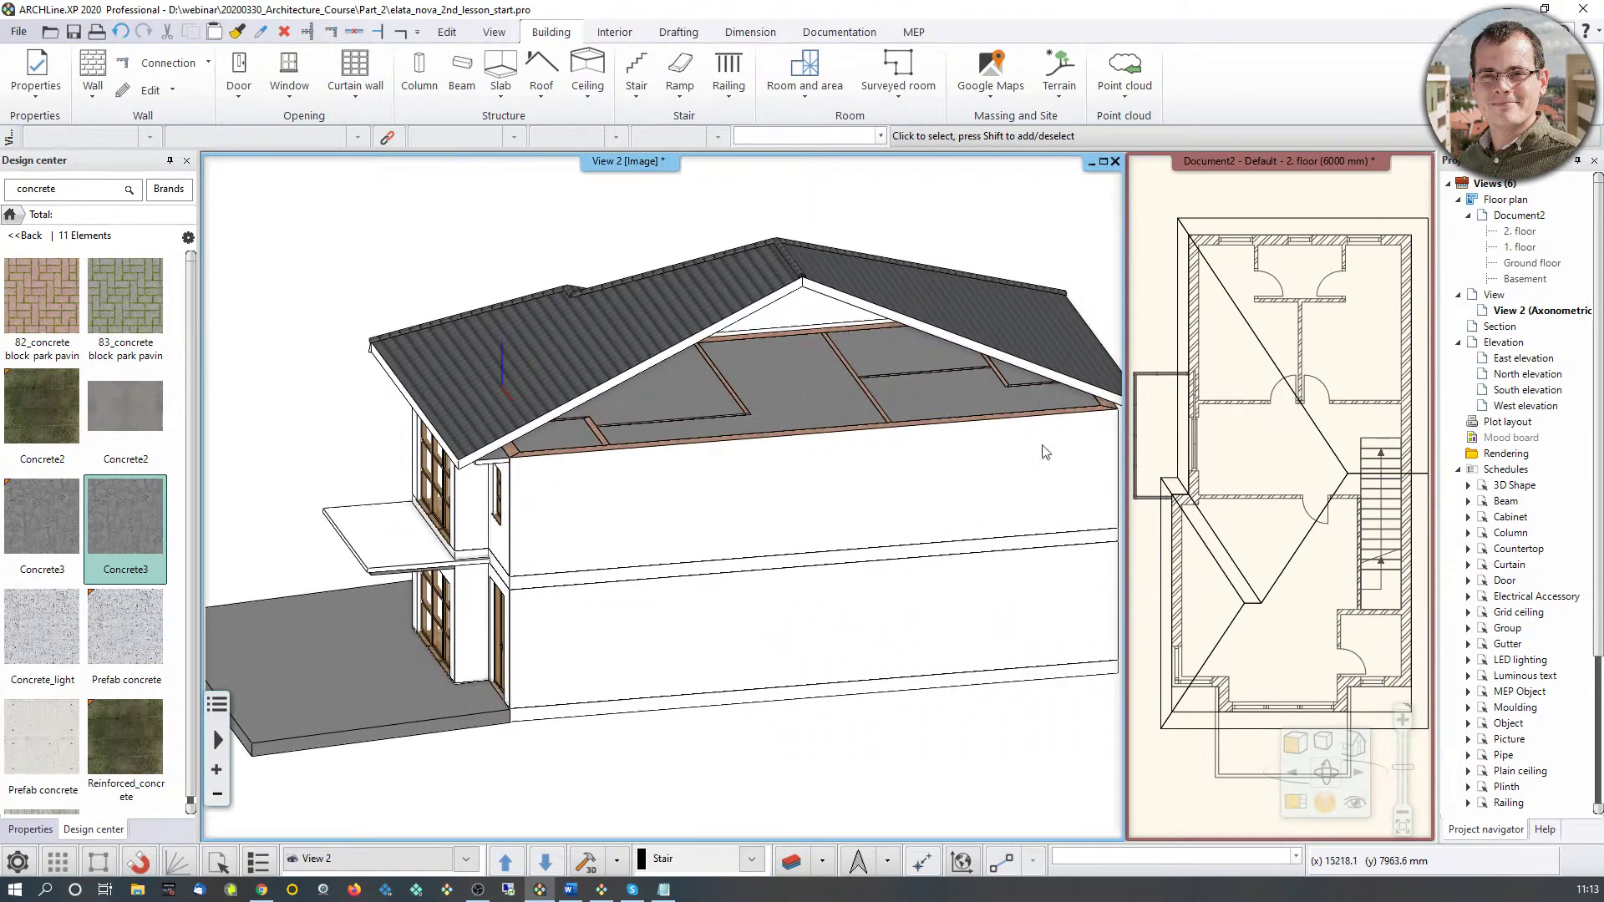
{"action": "scroll", "coordinate": [841, 422], "scroll_direction": "down", "scroll_amount": 2}
{"action": "mouse_move", "coordinate": [730, 426]}
{"action": "middle_mouse_down"}
{"action": "mouse_move", "coordinate": [664, 395]}
{"action": "mouse_move", "coordinate": [724, 446]}
{"action": "mouse_move", "coordinate": [753, 338]}
{"action": "mouse_move", "coordinate": [723, 407]}
{"action": "middle_mouse_up"}
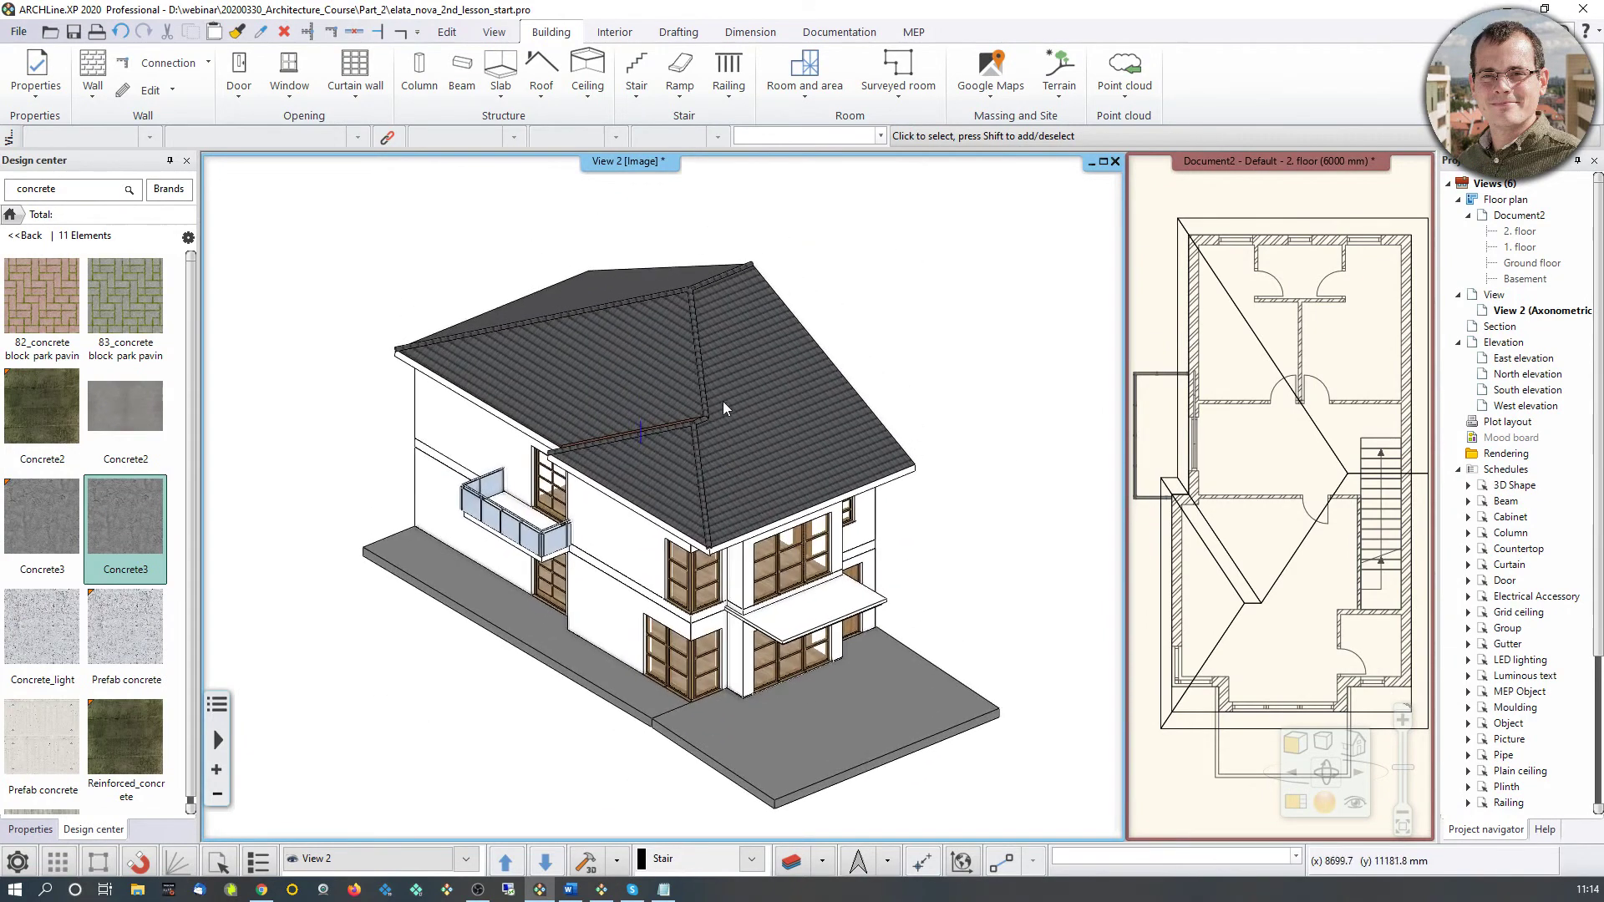
Step: On the floor plan, offset the rear half of the roof's stair-side edge inwards to the inner face of the exterior wall
{"action": "left_click", "coordinate": [1284, 472]}
{"action": "left_click", "coordinate": [1296, 805]}
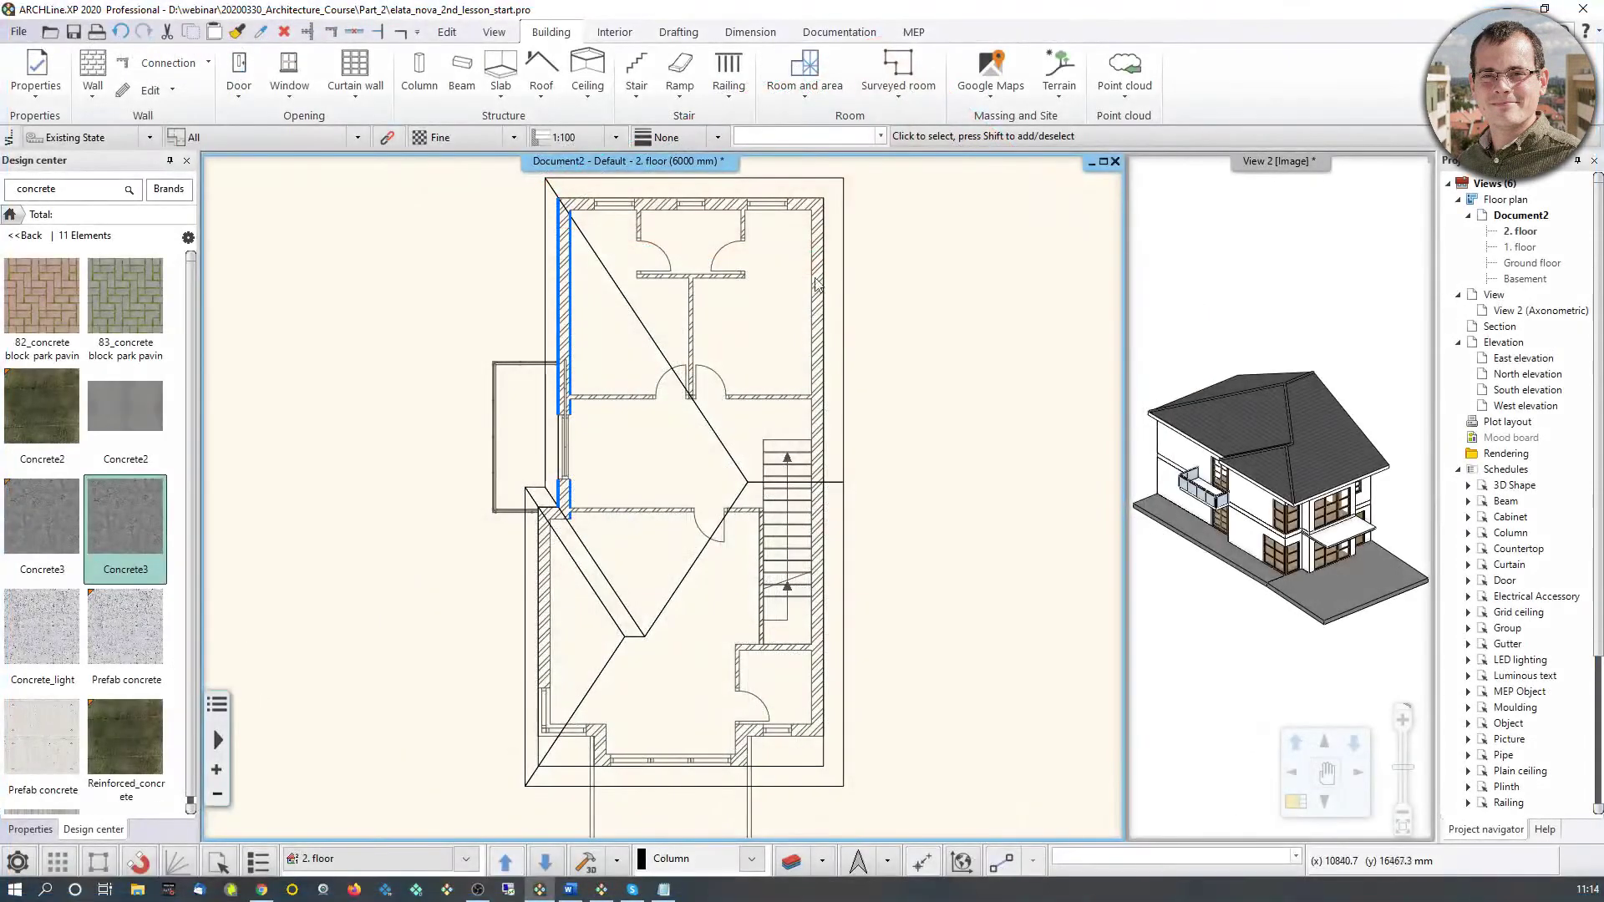
{"action": "left_click", "coordinate": [864, 353]}
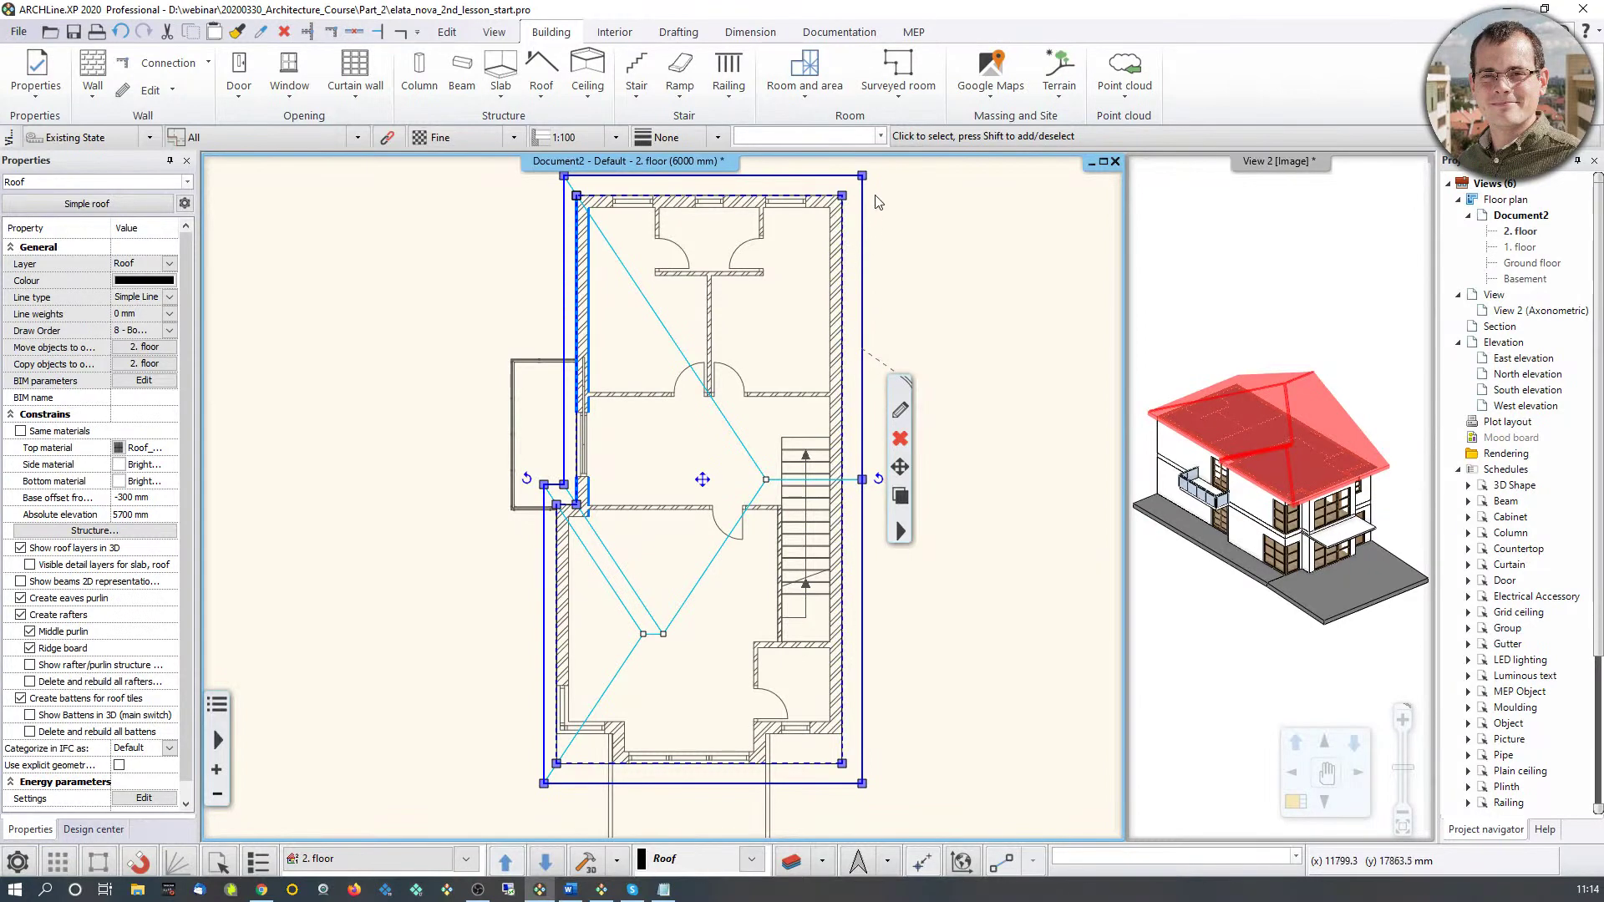
{"action": "left_click", "coordinate": [863, 398]}
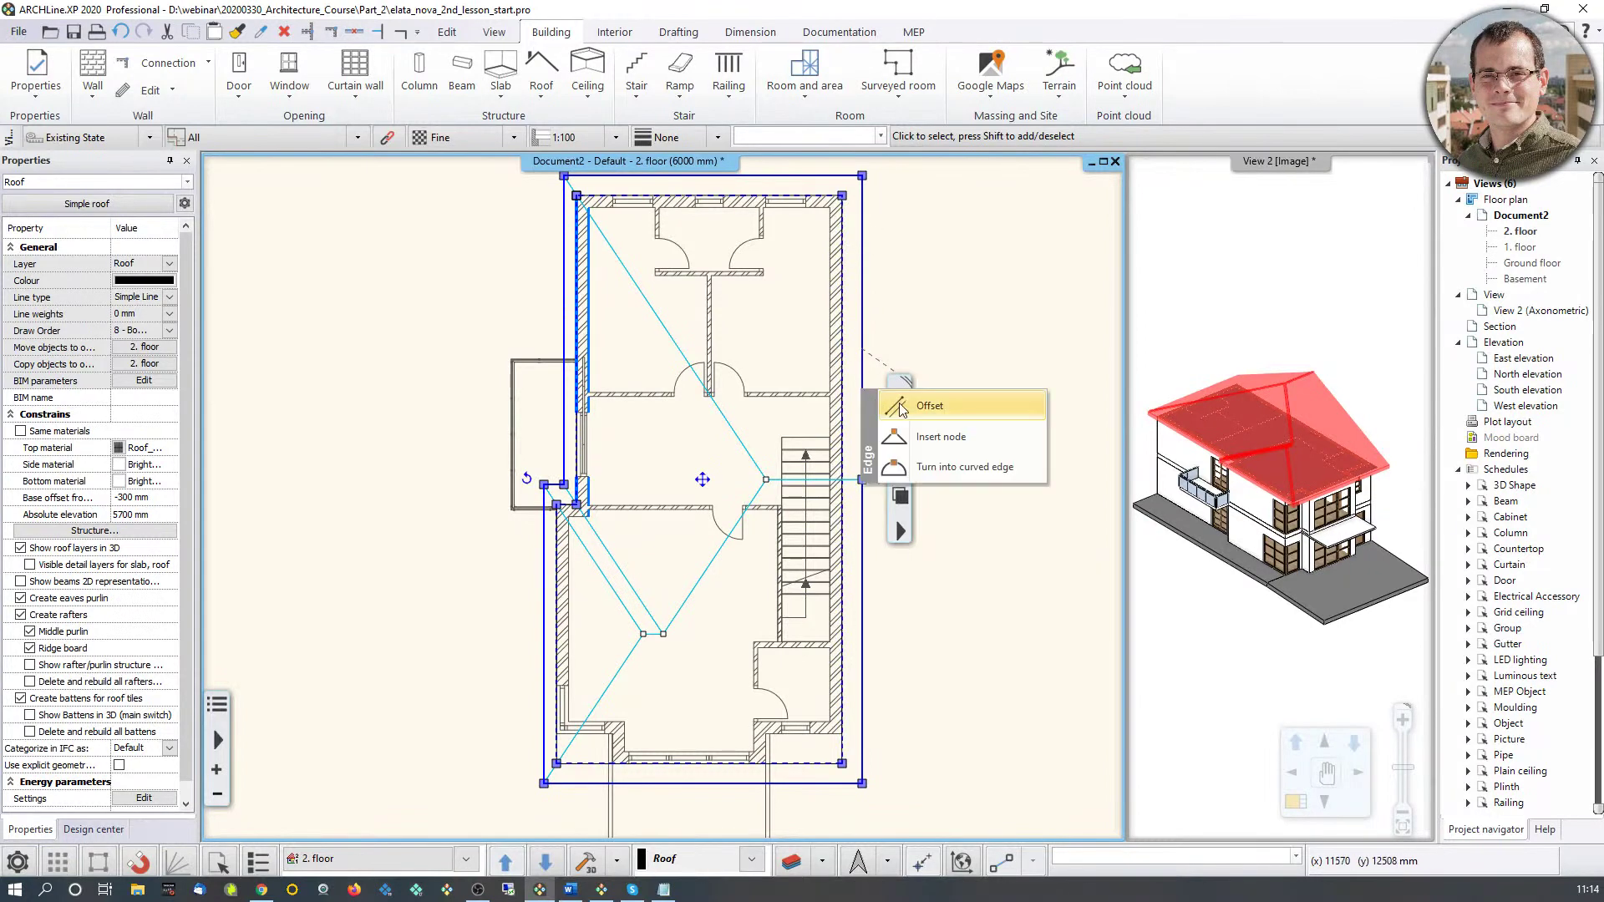
{"action": "left_click", "coordinate": [906, 405]}
{"action": "scroll", "coordinate": [806, 455], "scroll_direction": "up", "scroll_amount": 3}
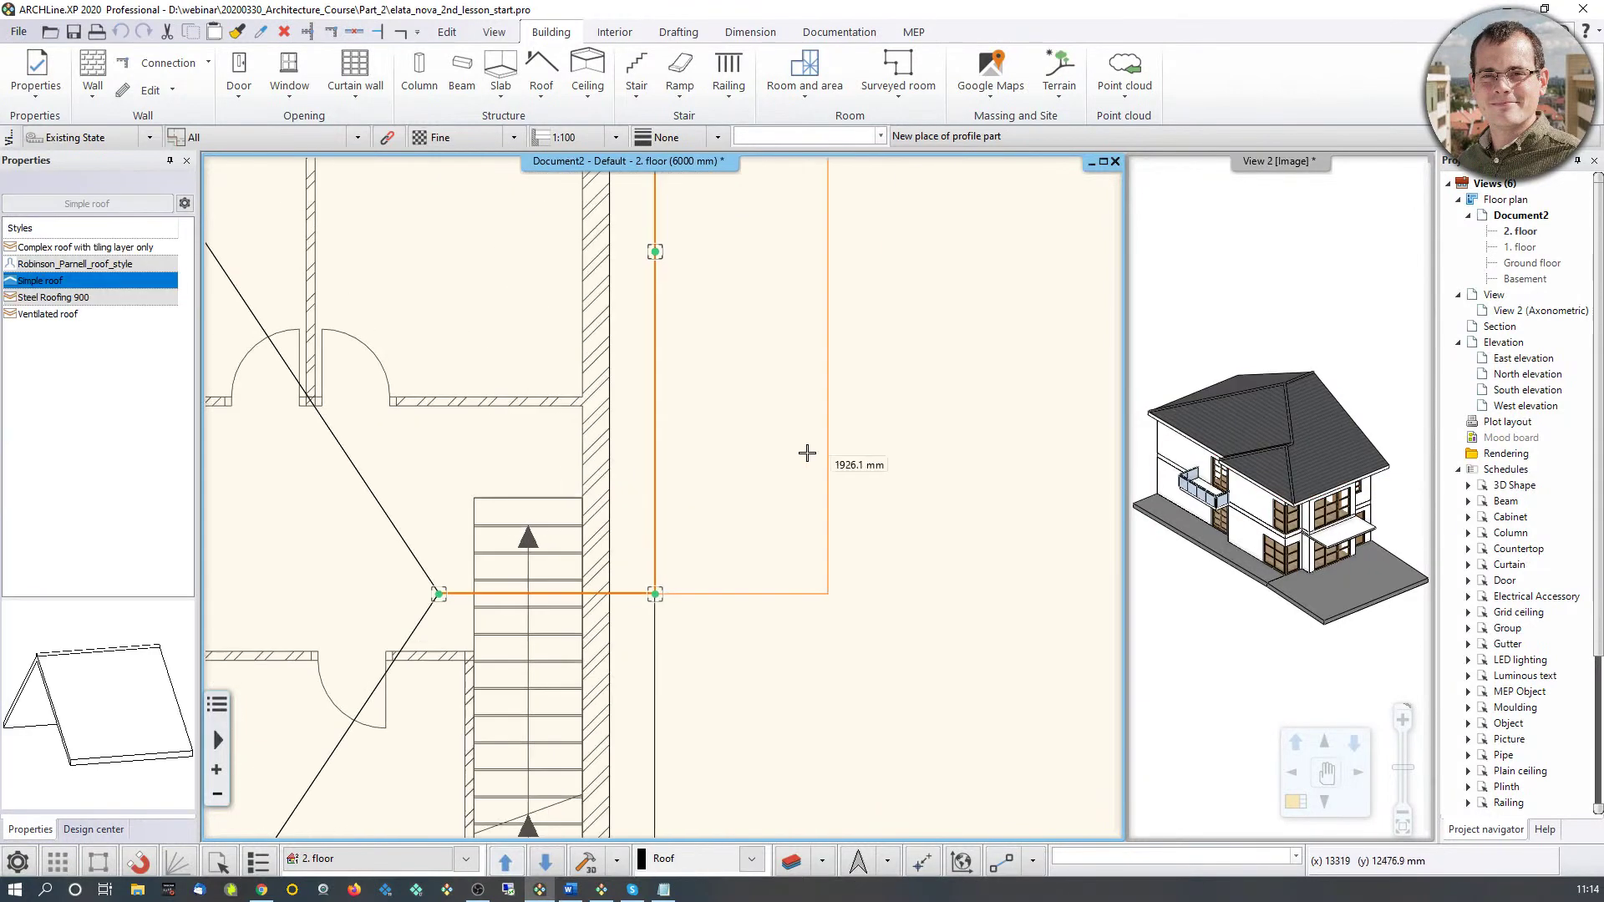
{"action": "left_click", "coordinate": [583, 442]}
{"action": "scroll", "coordinate": [718, 456], "scroll_direction": "down", "scroll_amount": 1}
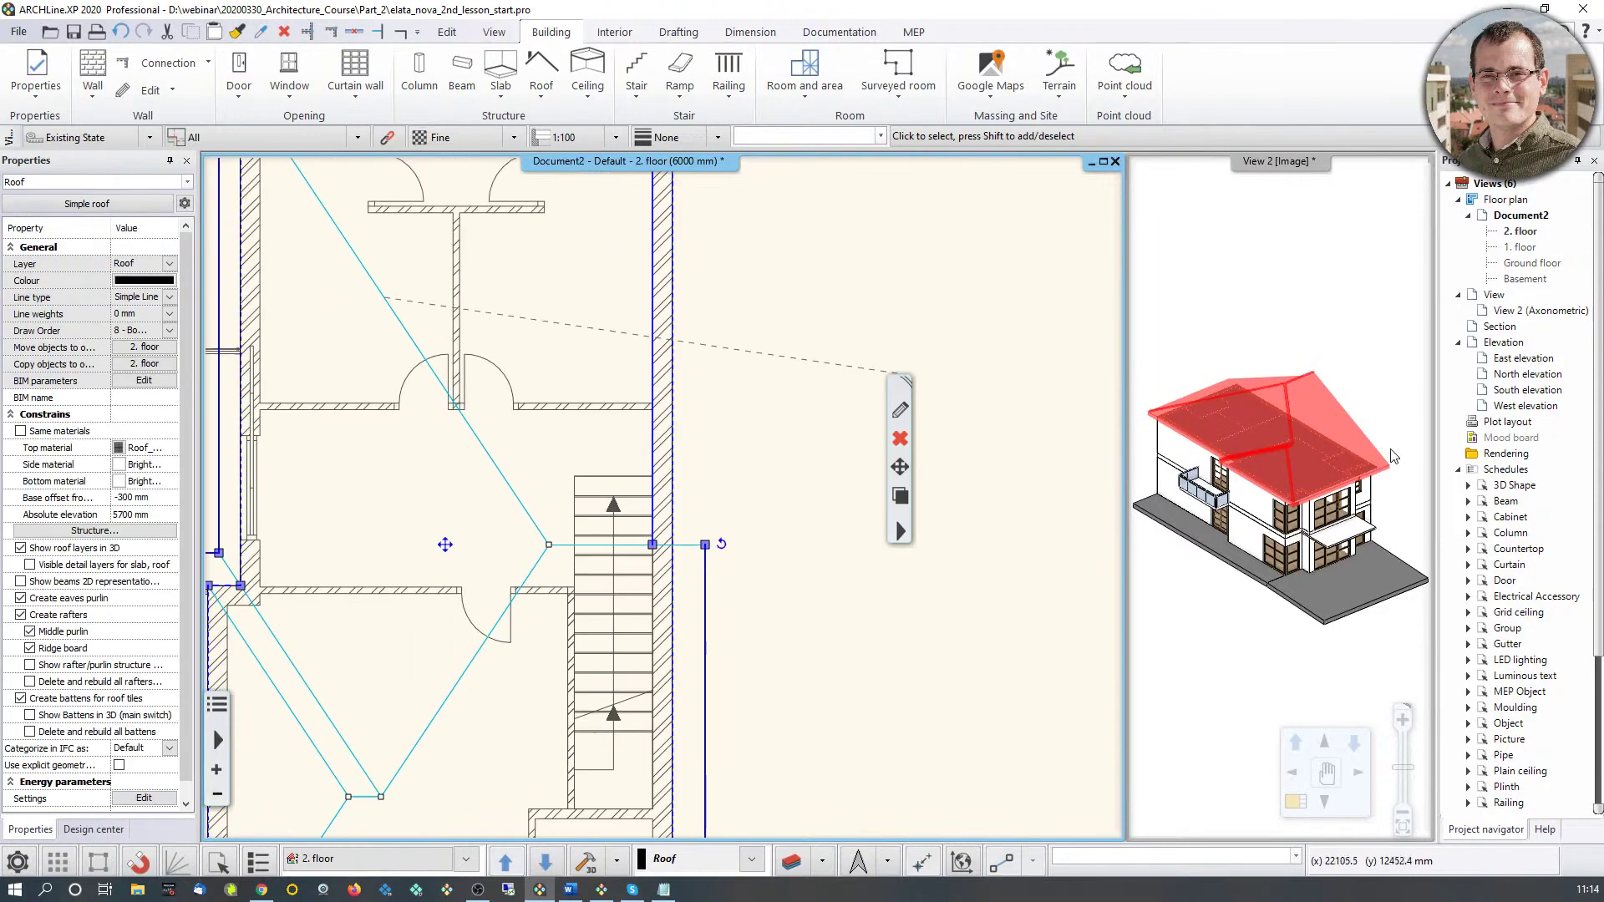
Step: Offset the front half of the roof's stair-side edge 800 mm inwards to the inner face of the same wall
{"action": "left_click", "coordinate": [1347, 479]}
{"action": "scroll", "coordinate": [1346, 479], "scroll_direction": "up", "scroll_amount": 5}
{"action": "scroll", "coordinate": [1208, 480], "scroll_direction": "up", "scroll_amount": 3}
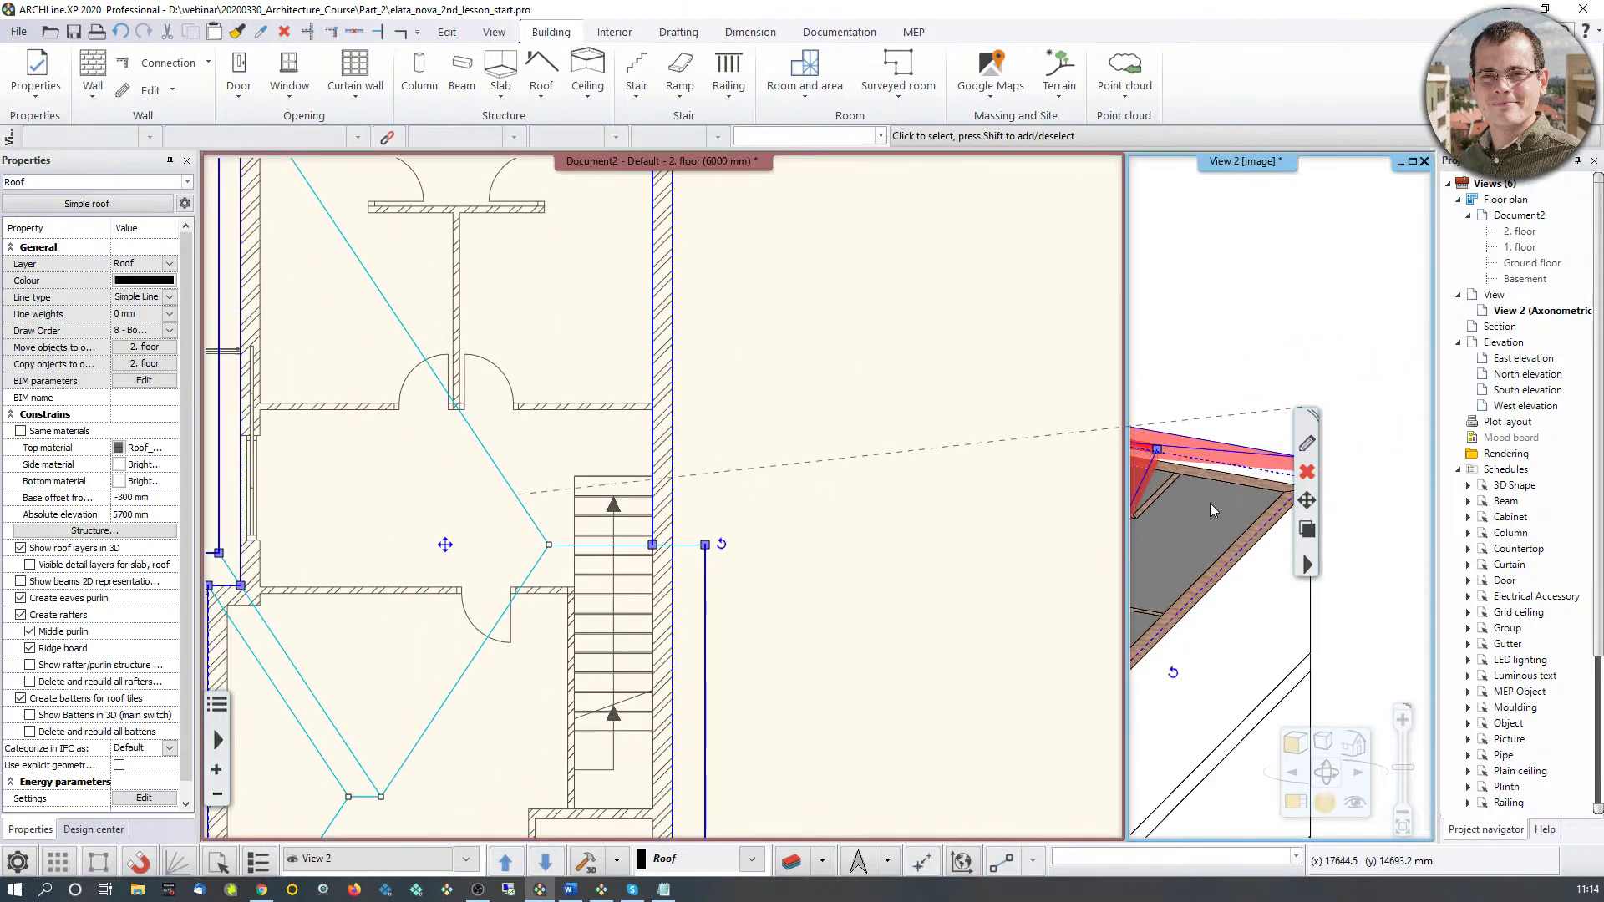
{"action": "middle_click_drag", "start_coordinate": [564, 480], "coordinate": [631, 389]}
{"action": "scroll", "coordinate": [732, 641], "scroll_direction": "down", "scroll_amount": 3}
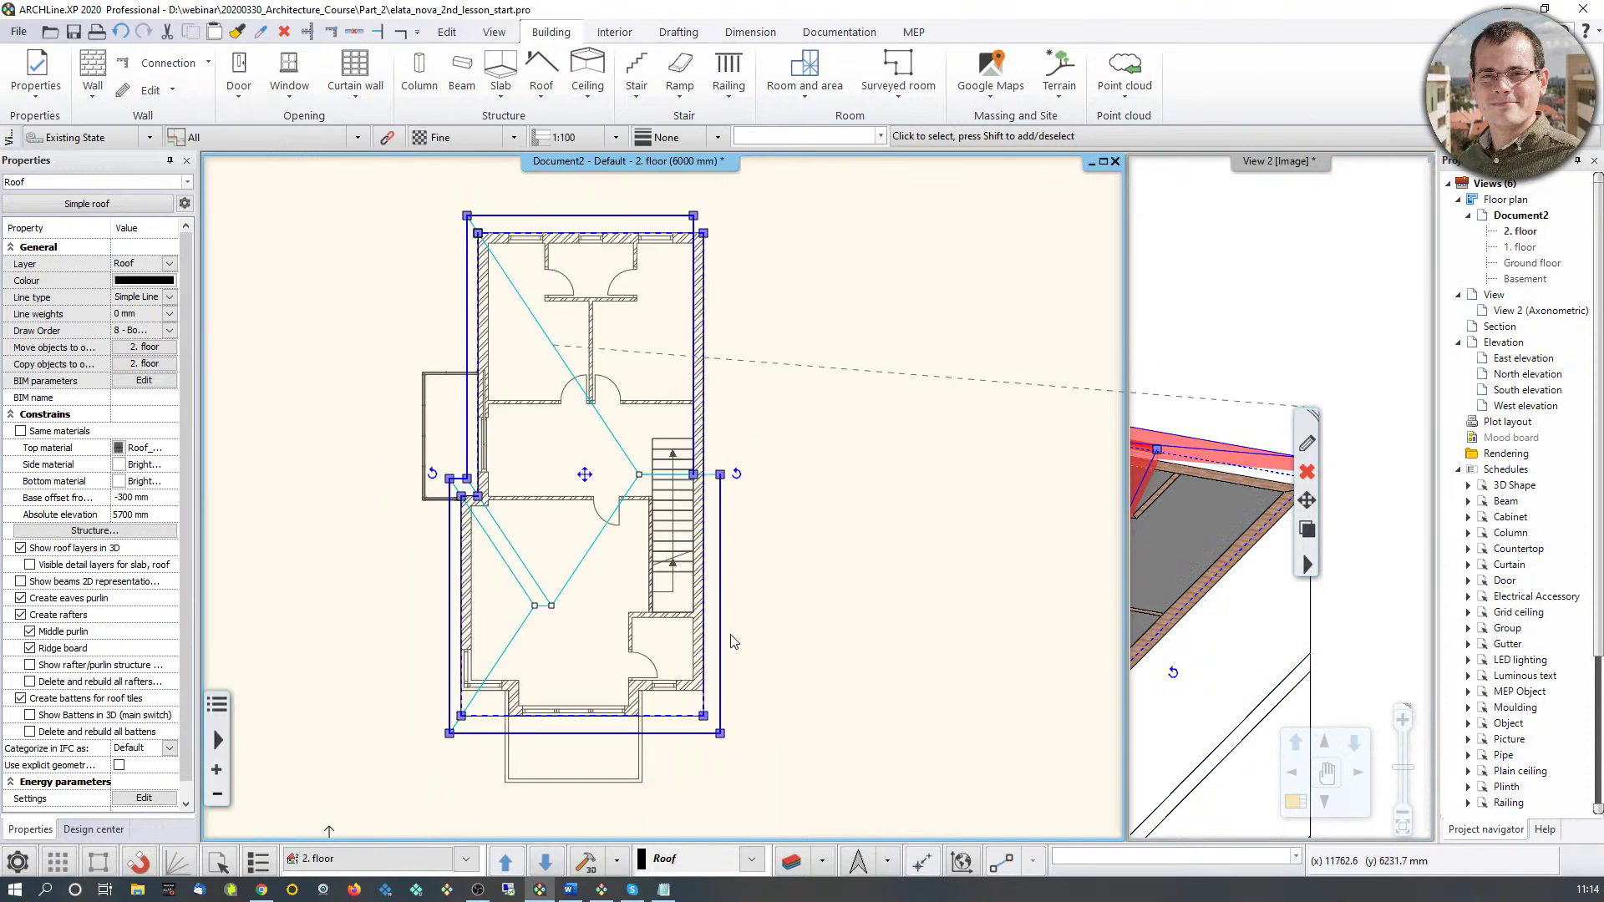
{"action": "left_click", "coordinate": [722, 628]}
{"action": "left_click", "coordinate": [786, 635]}
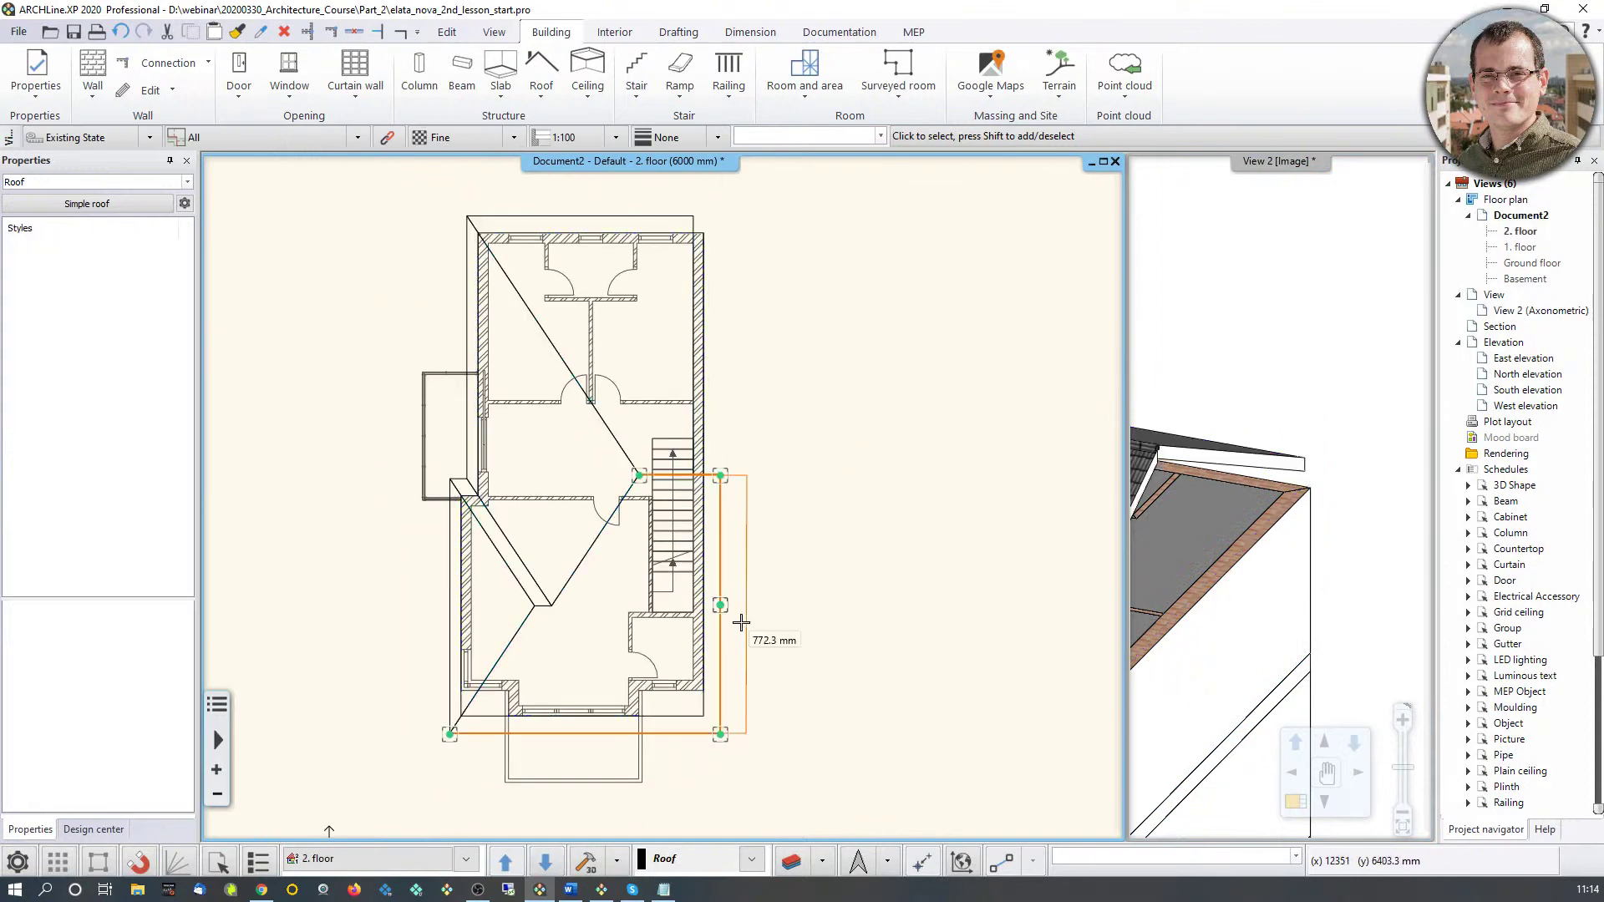
{"action": "scroll", "coordinate": [693, 508], "scroll_direction": "up", "scroll_amount": 5}
{"action": "left_click", "coordinate": [716, 348]}
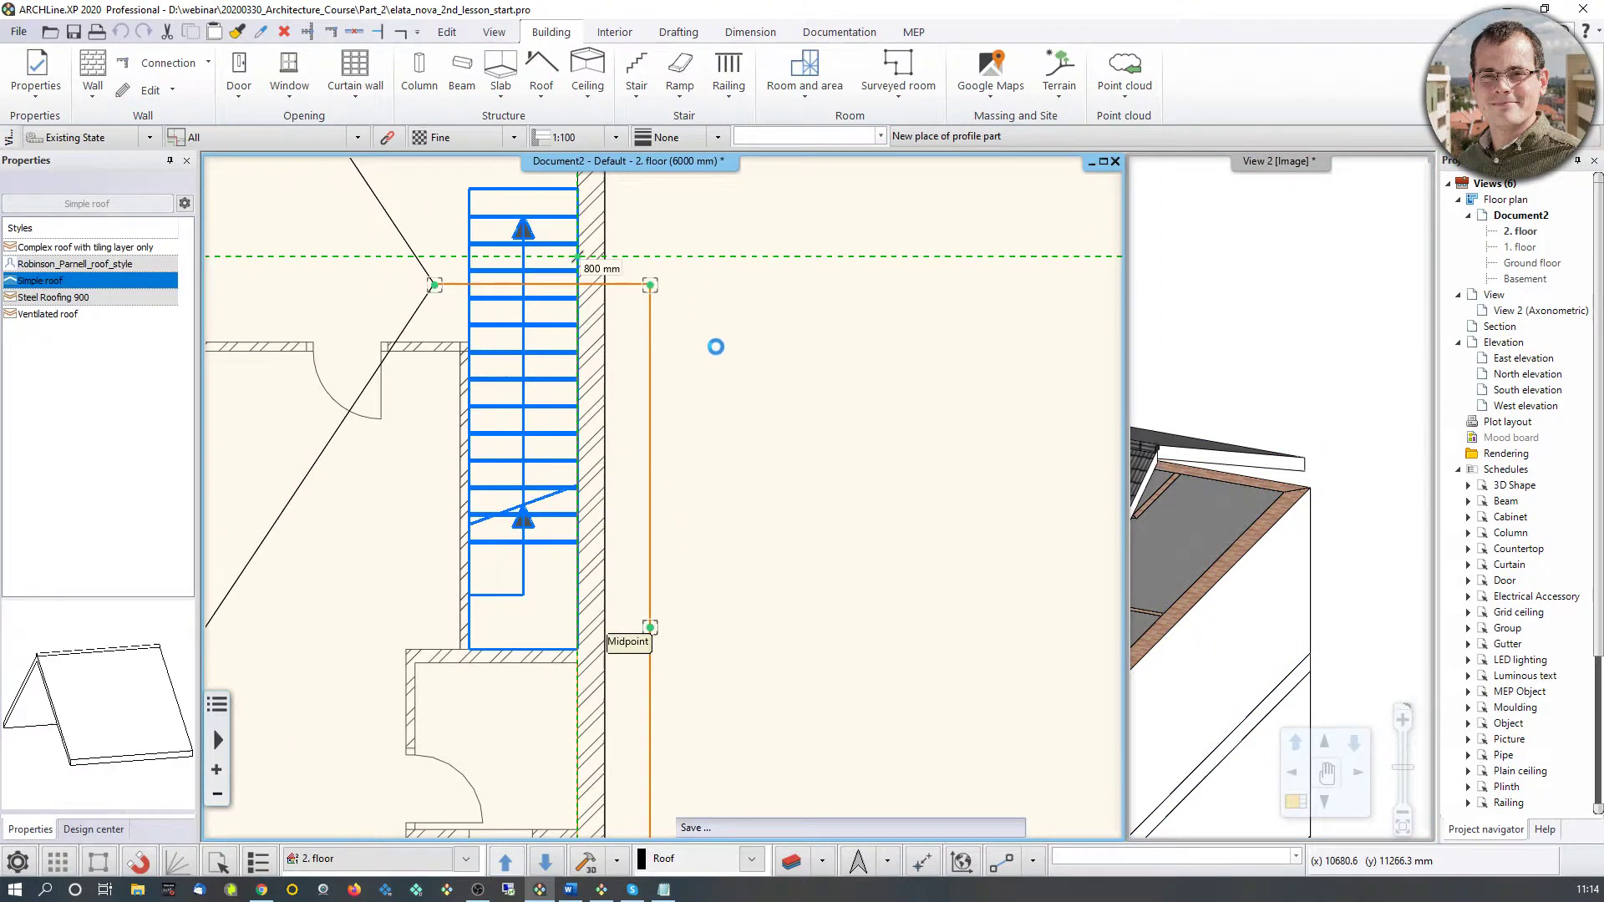
Step: Copy the load-bearing wall under the open gable from the 1. floor to the 2. floor
{"action": "left_click", "coordinate": [1278, 485]}
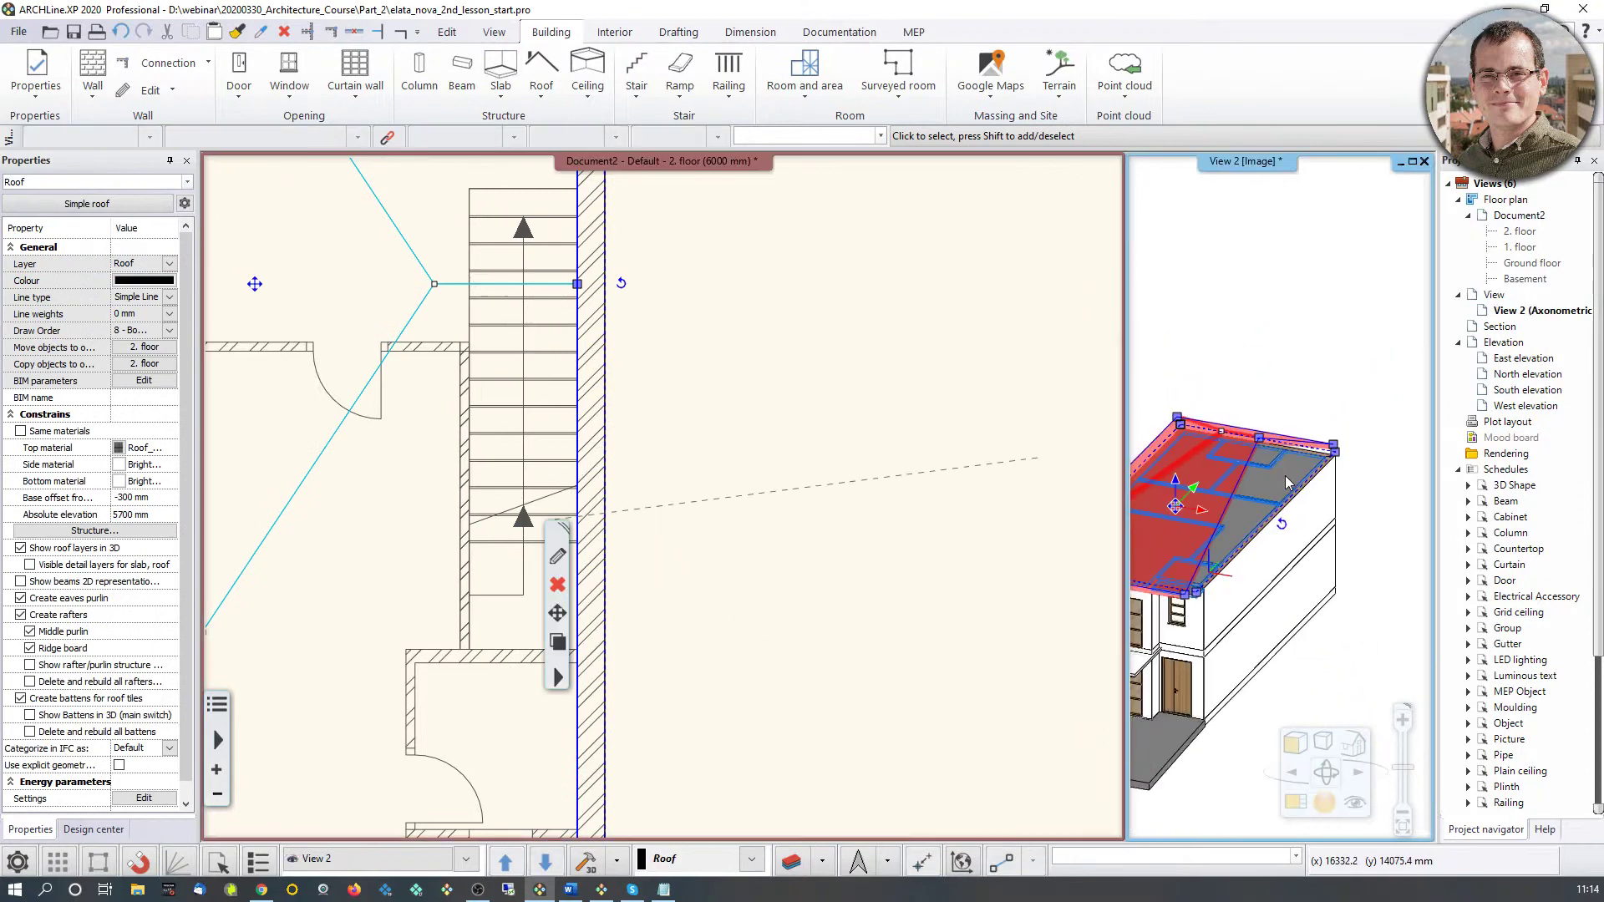
{"action": "scroll", "coordinate": [1285, 474], "scroll_direction": "up", "scroll_amount": 3}
{"action": "scroll", "coordinate": [1269, 501], "scroll_direction": "down", "scroll_amount": 3}
{"action": "scroll", "coordinate": [1195, 462], "scroll_direction": "up", "scroll_amount": 3}
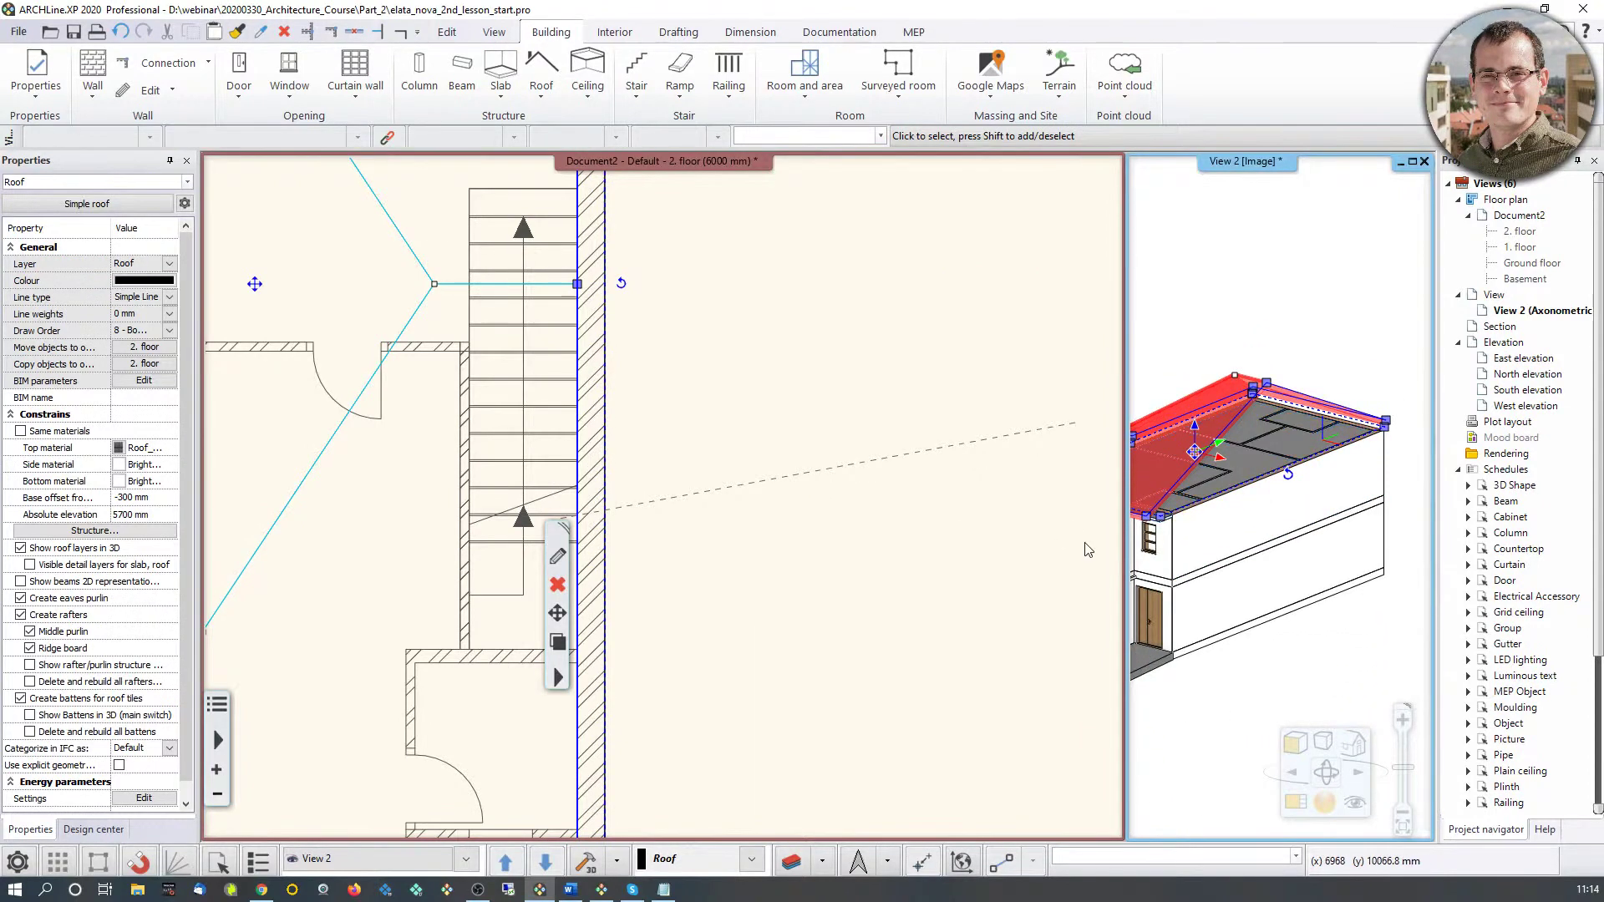
{"action": "left_click", "coordinate": [1298, 512]}
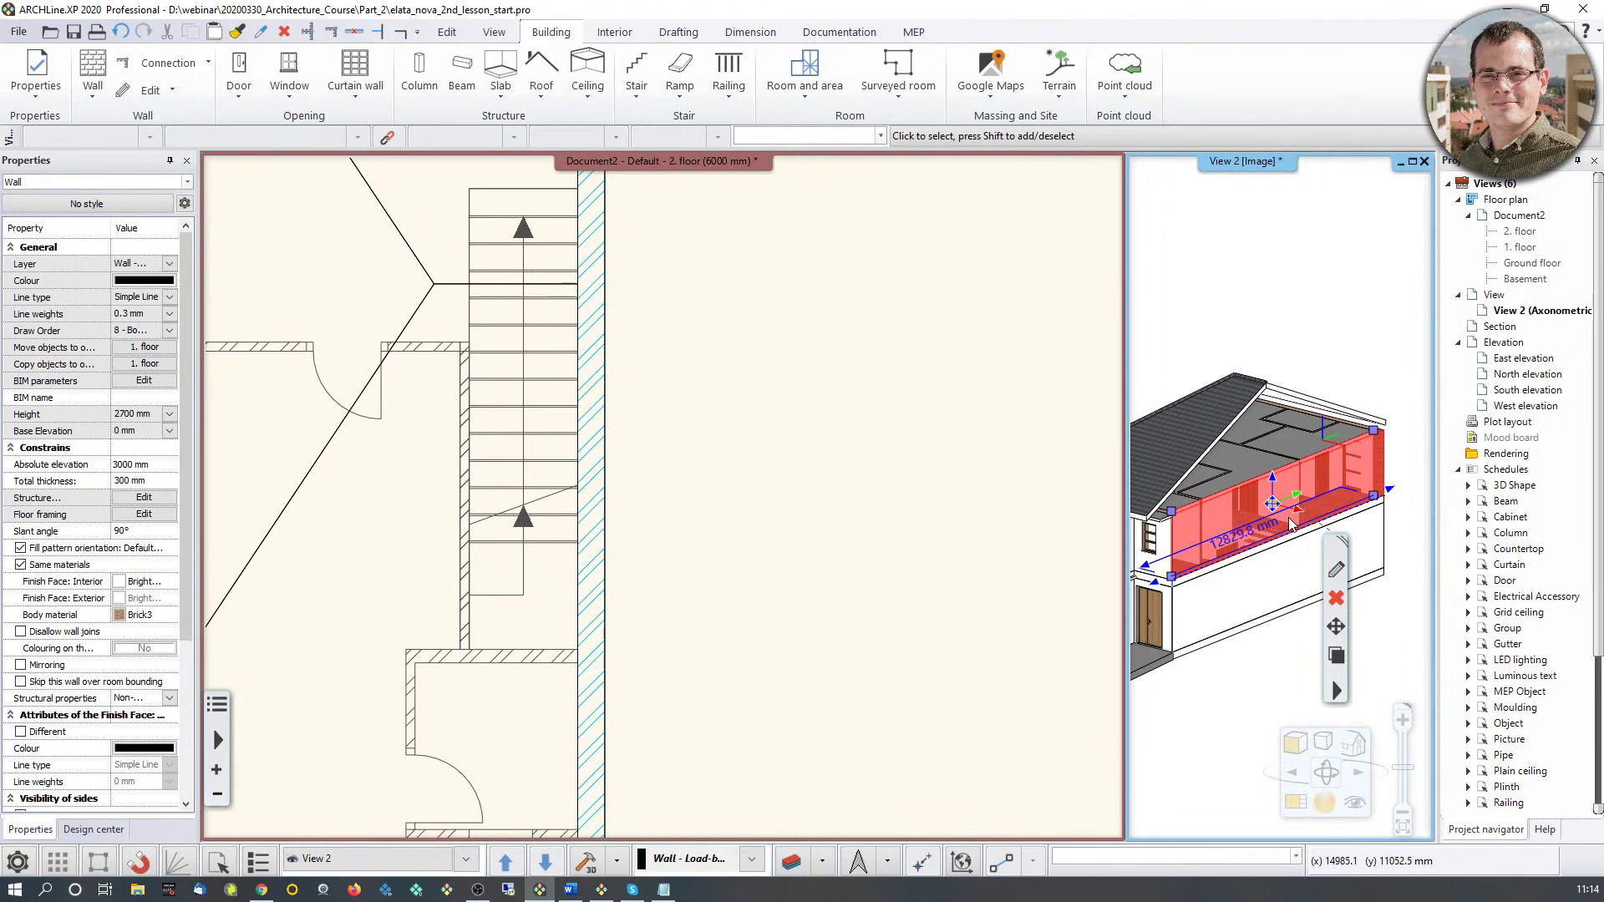
{"action": "left_click", "coordinate": [141, 352]}
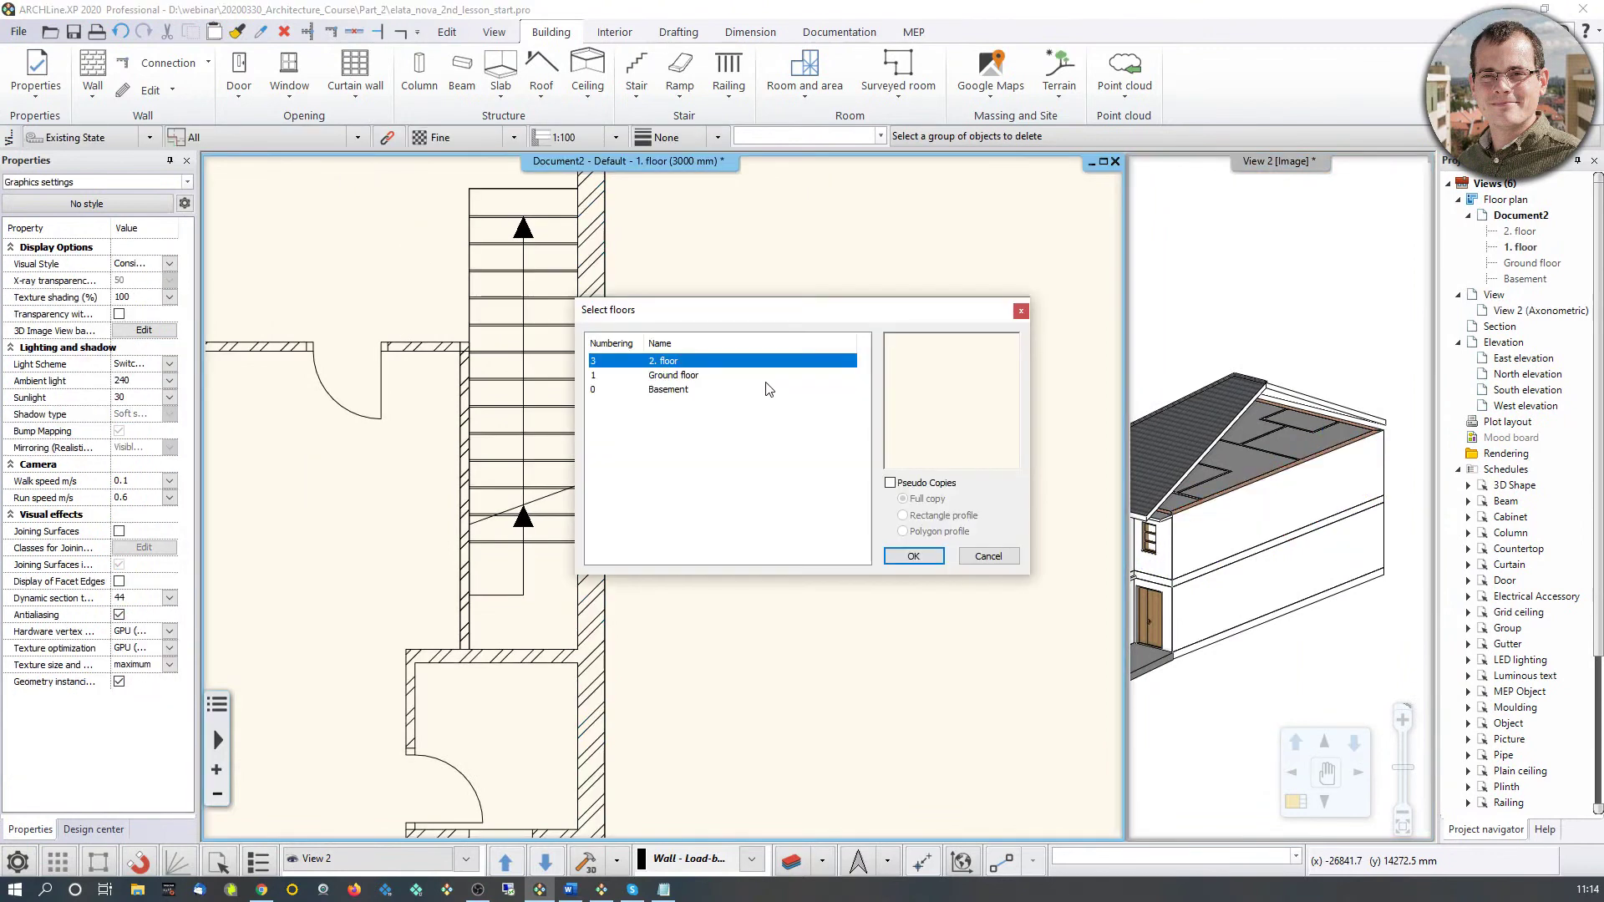
{"action": "left_click", "coordinate": [911, 554]}
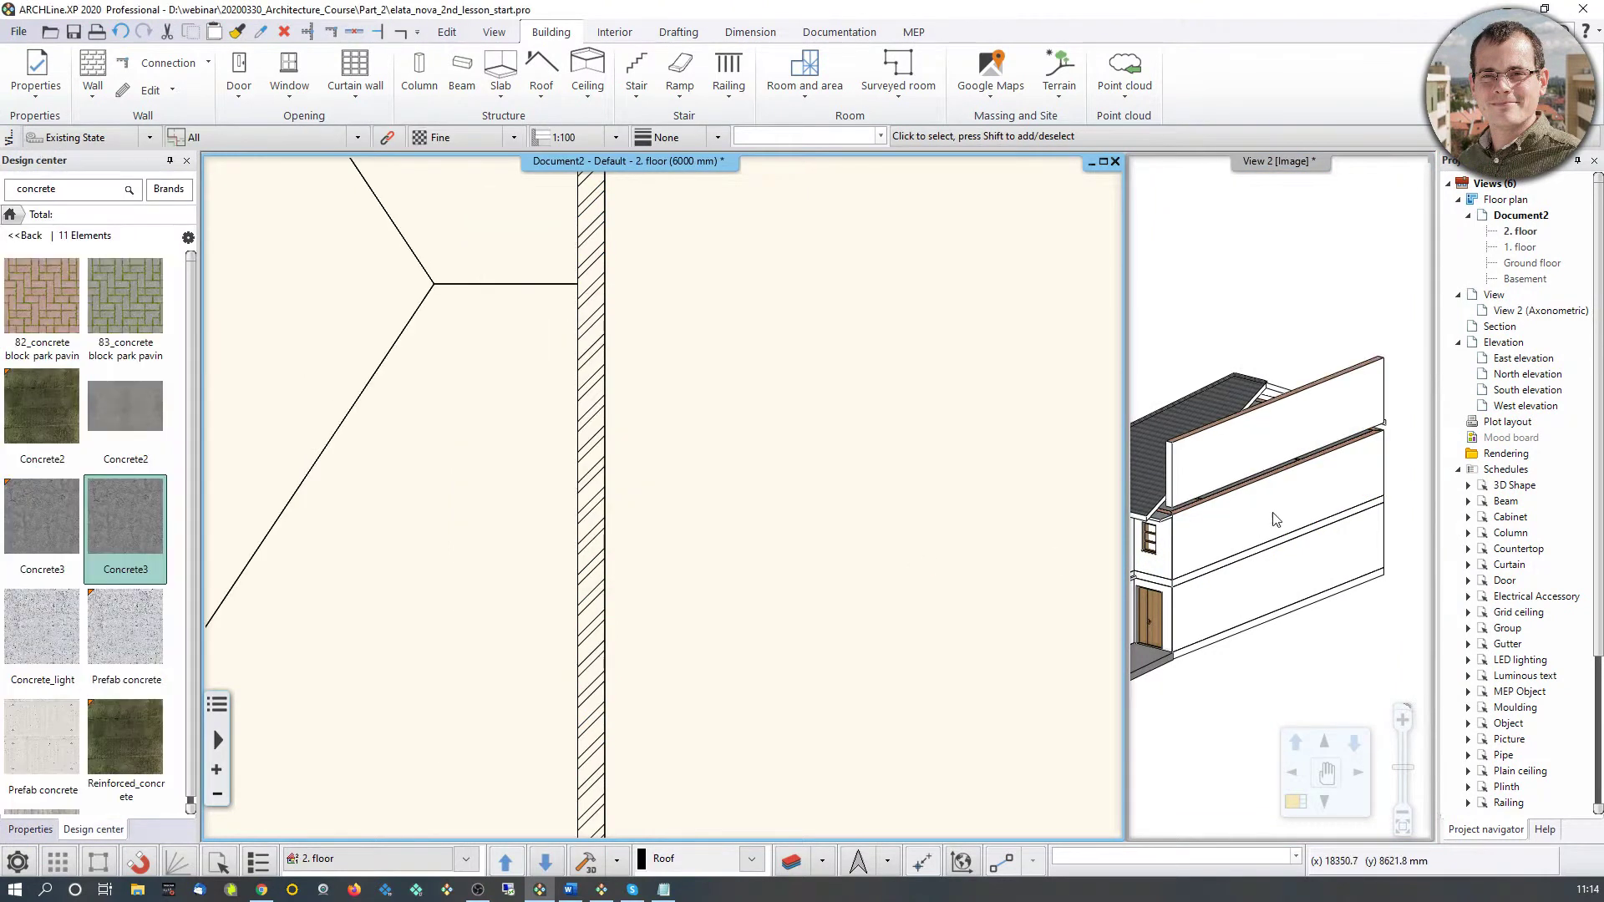
{"action": "left_click", "coordinate": [1295, 802]}
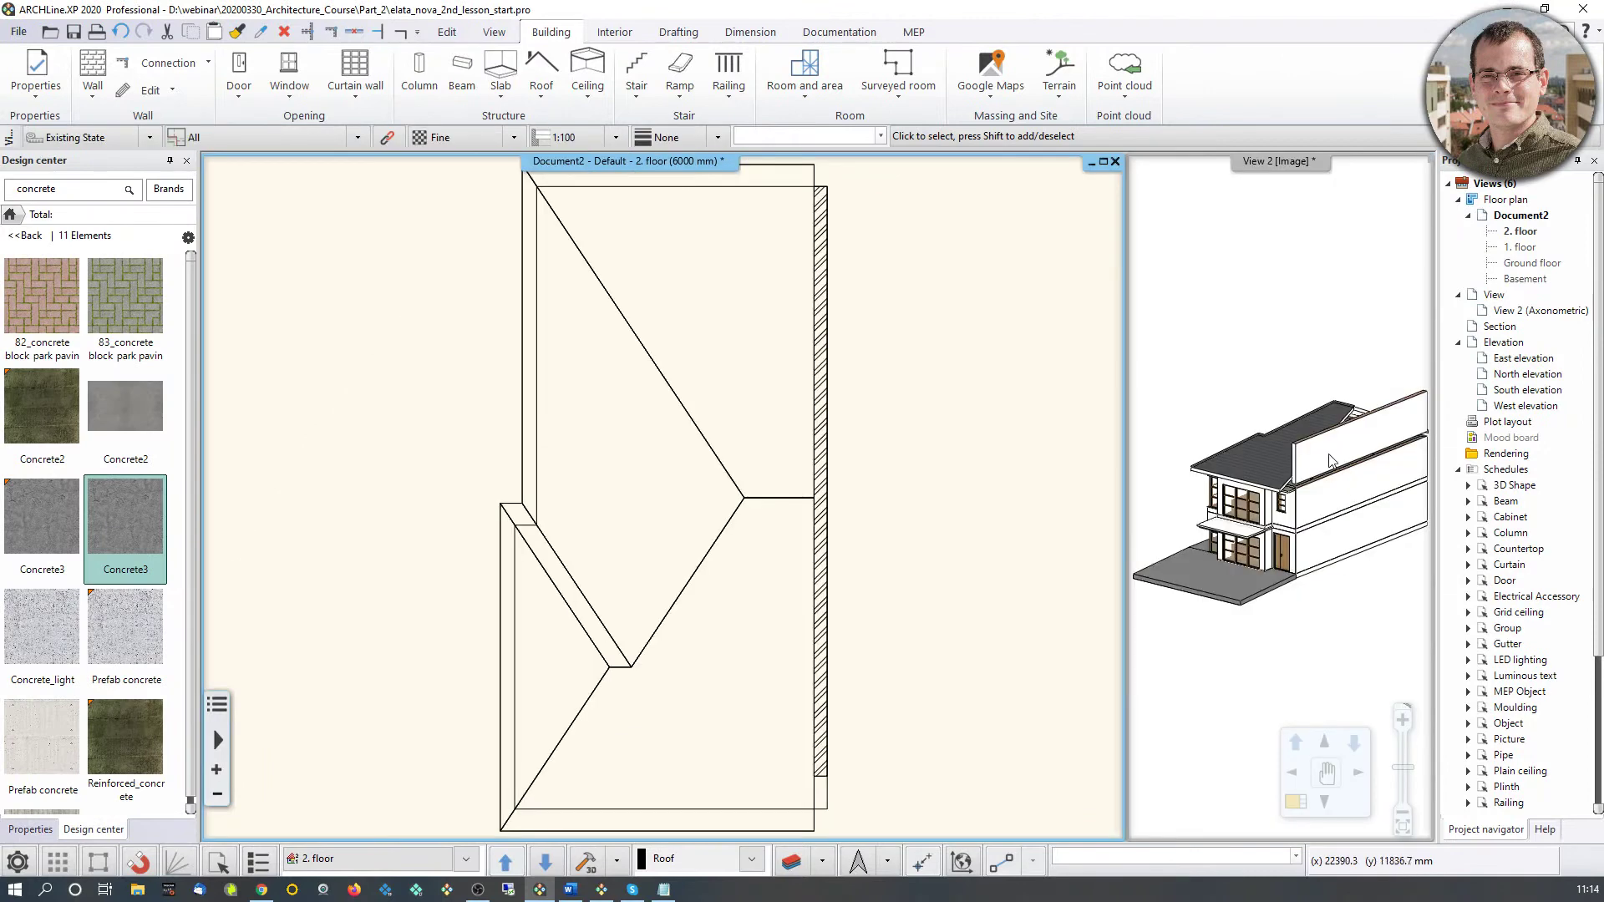
Step: Set the base elevation of the wall under the stair-side gable to -300 mm and its height to 4500 mm
{"action": "left_click", "coordinate": [1304, 815]}
{"action": "scroll", "coordinate": [816, 394], "scroll_direction": "up", "scroll_amount": 5}
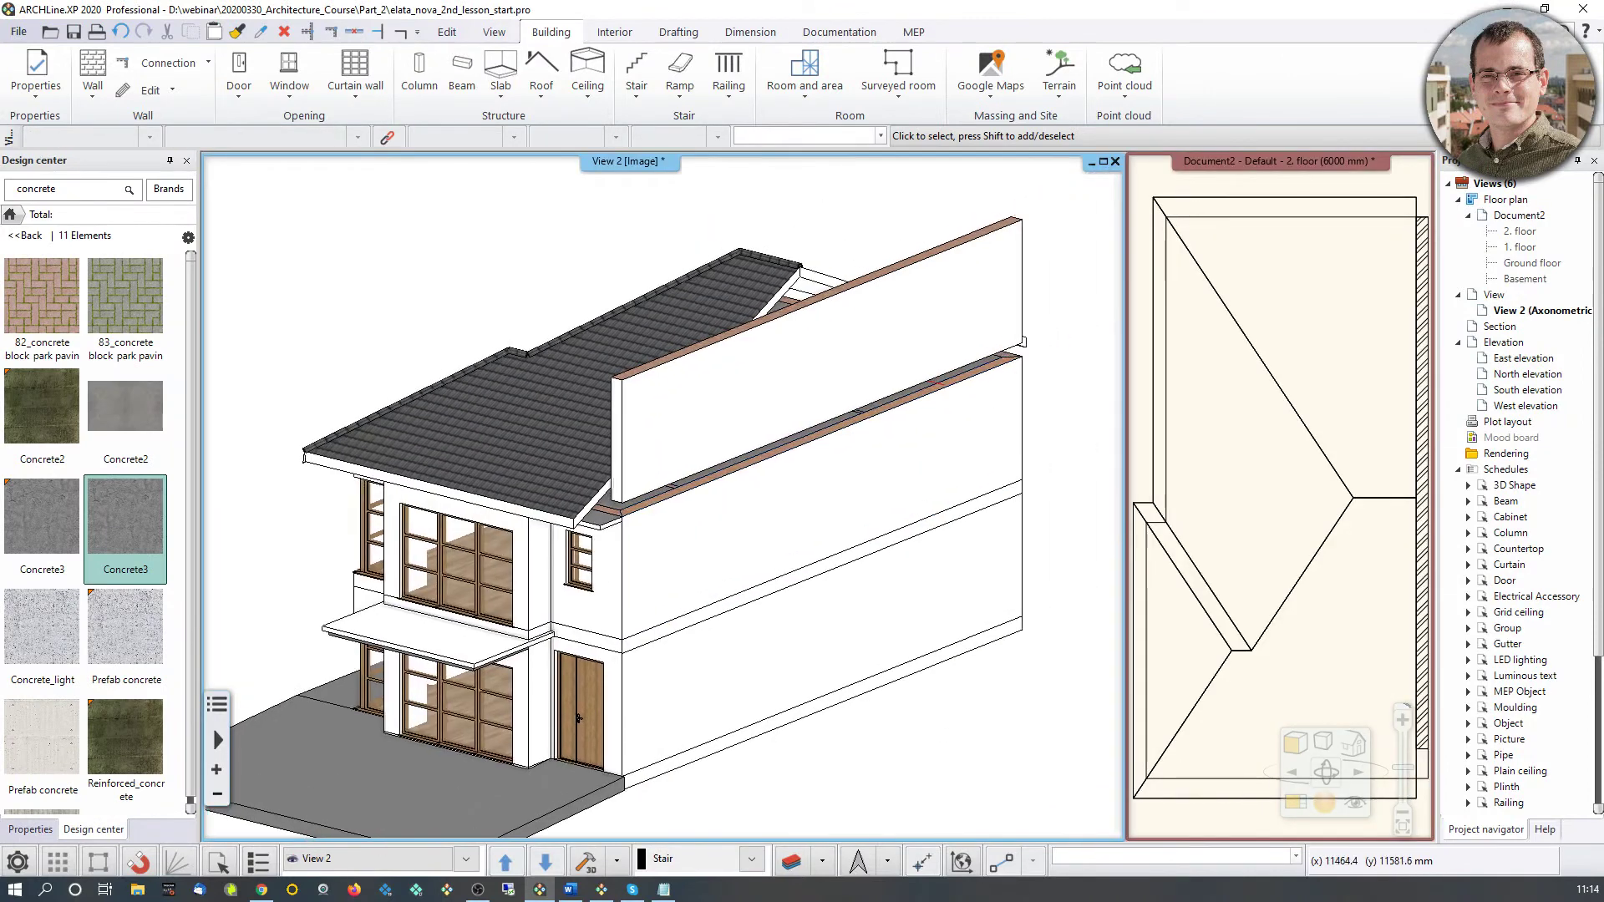
{"action": "scroll", "coordinate": [816, 394], "scroll_direction": "up", "scroll_amount": 2}
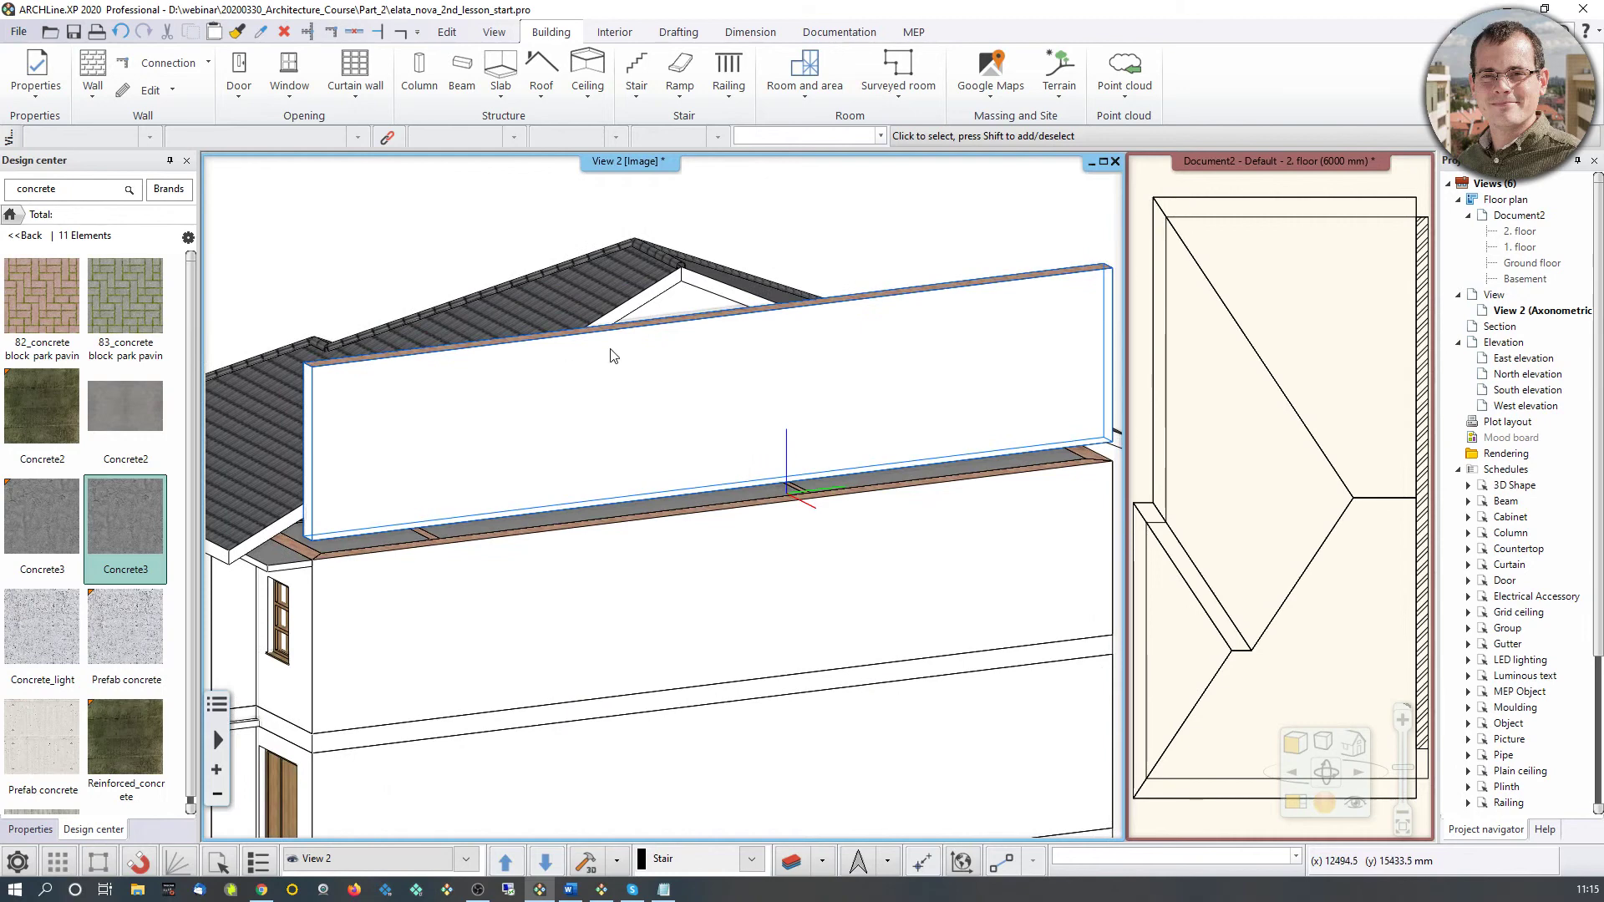
{"action": "left_click", "coordinate": [707, 437]}
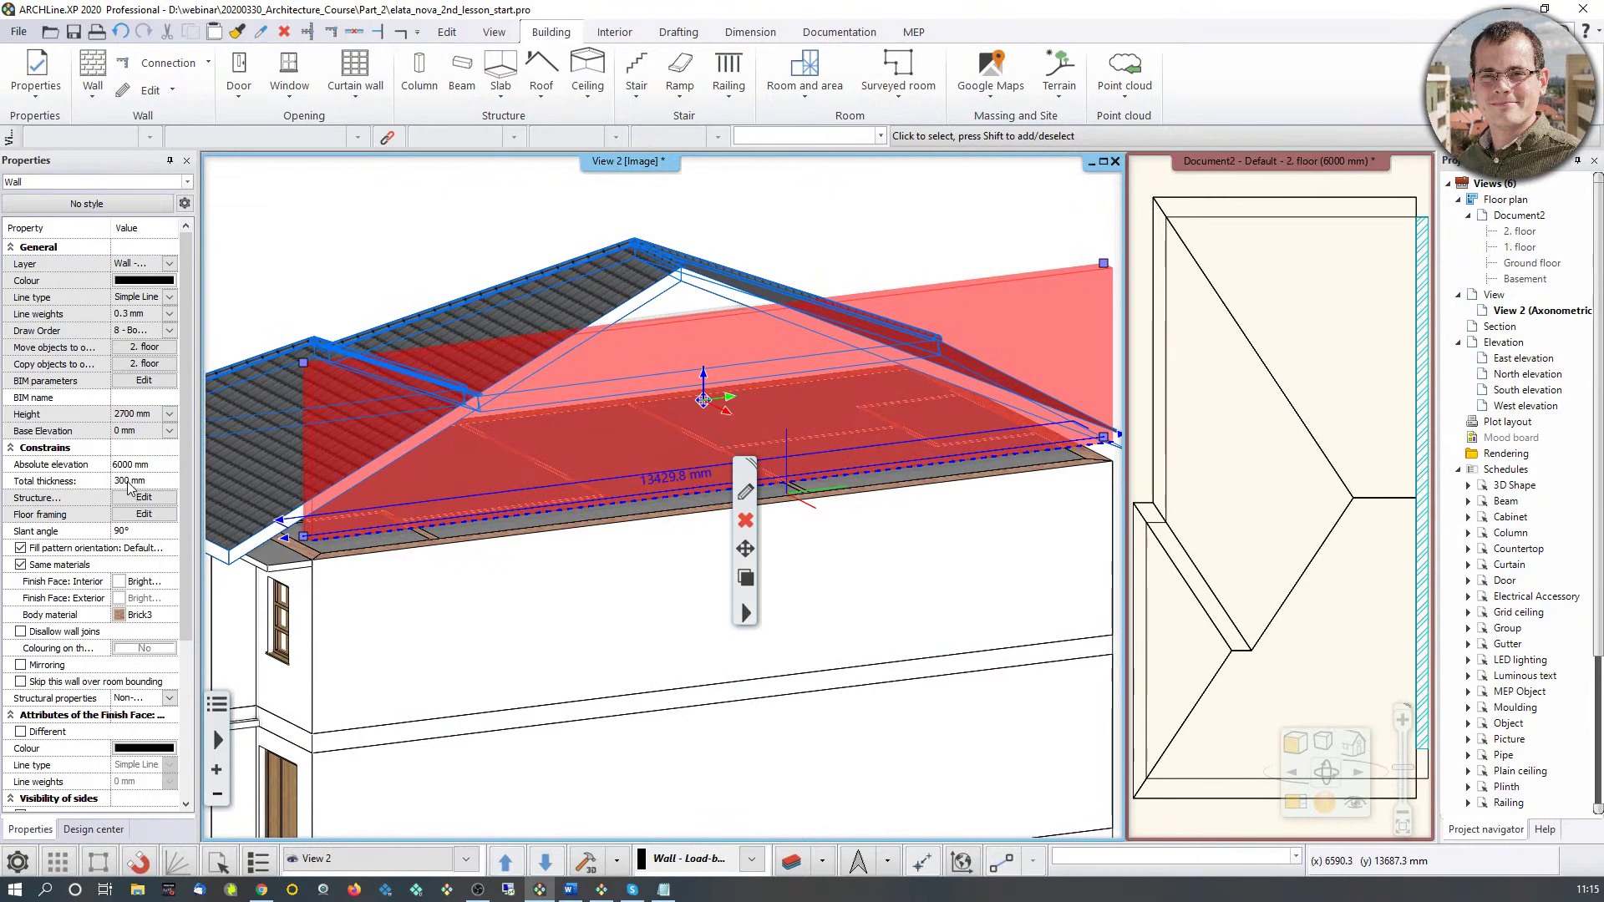
{"action": "left_click", "coordinate": [132, 431]}
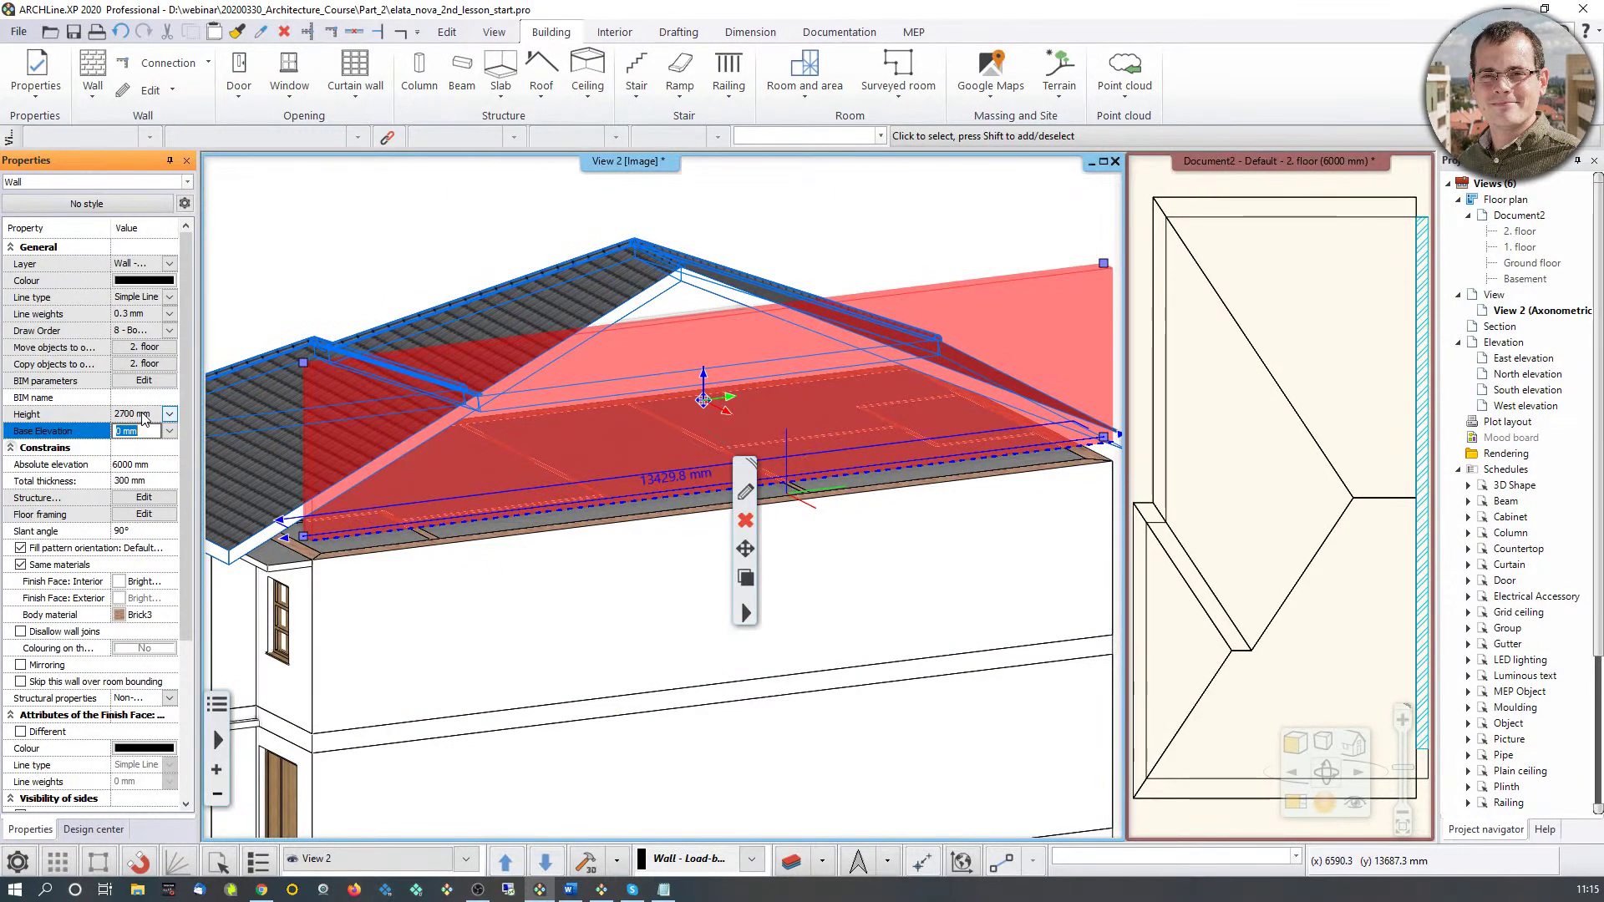
{"action": "type", "text": "-300"}
{"action": "key", "text": "Return"}
{"action": "left_click", "coordinate": [134, 415]}
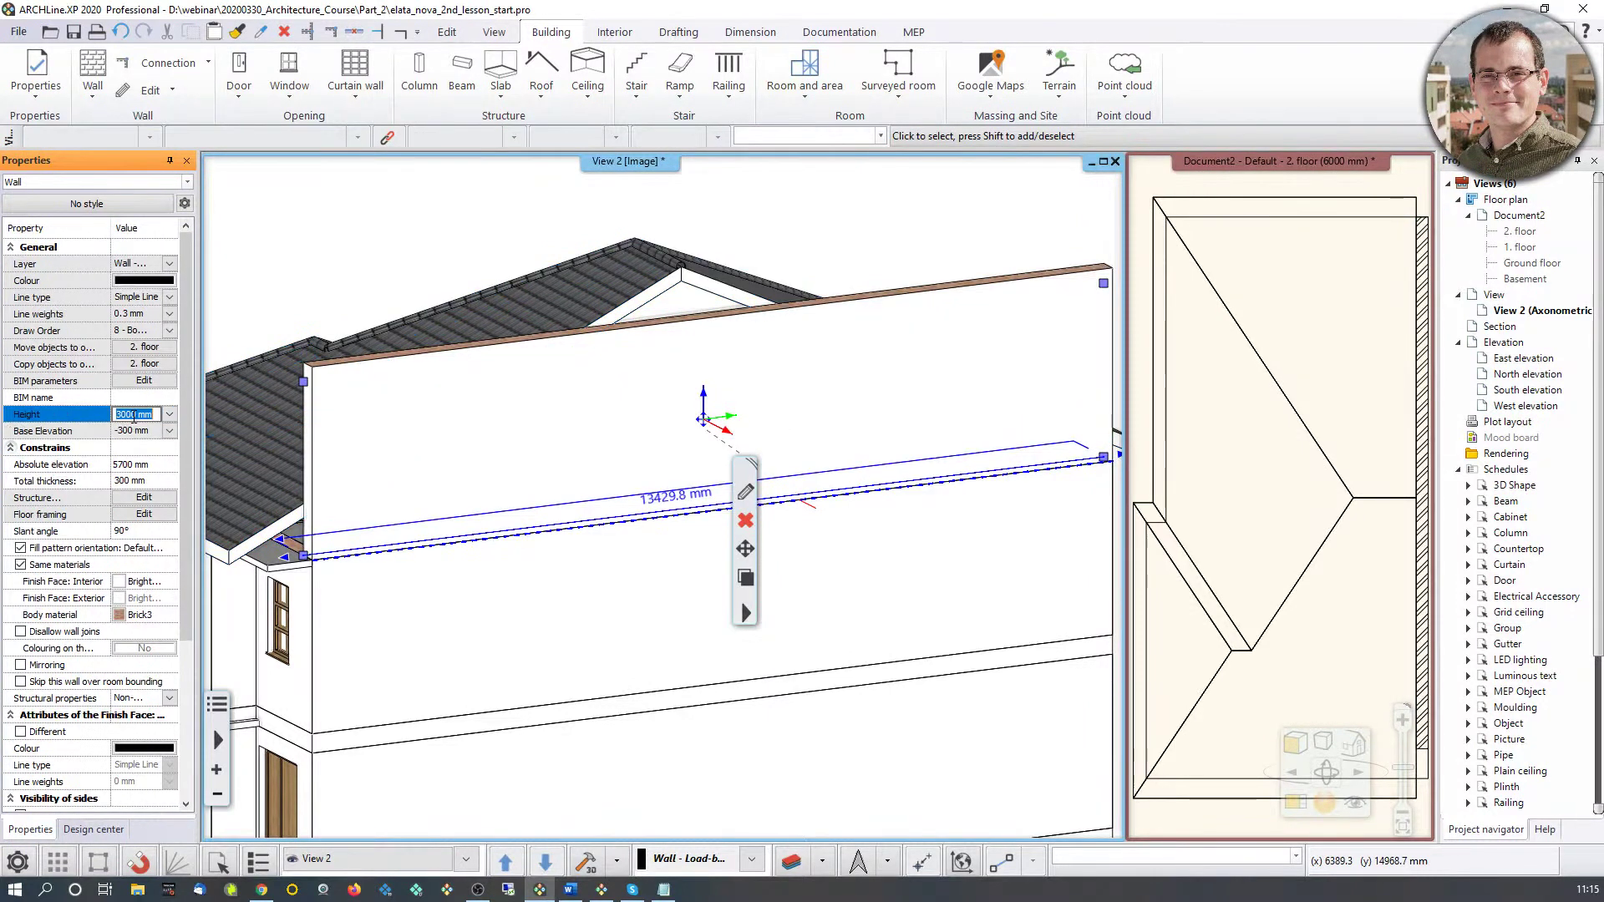
{"action": "type", "text": "4500"}
{"action": "key", "text": "Return"}
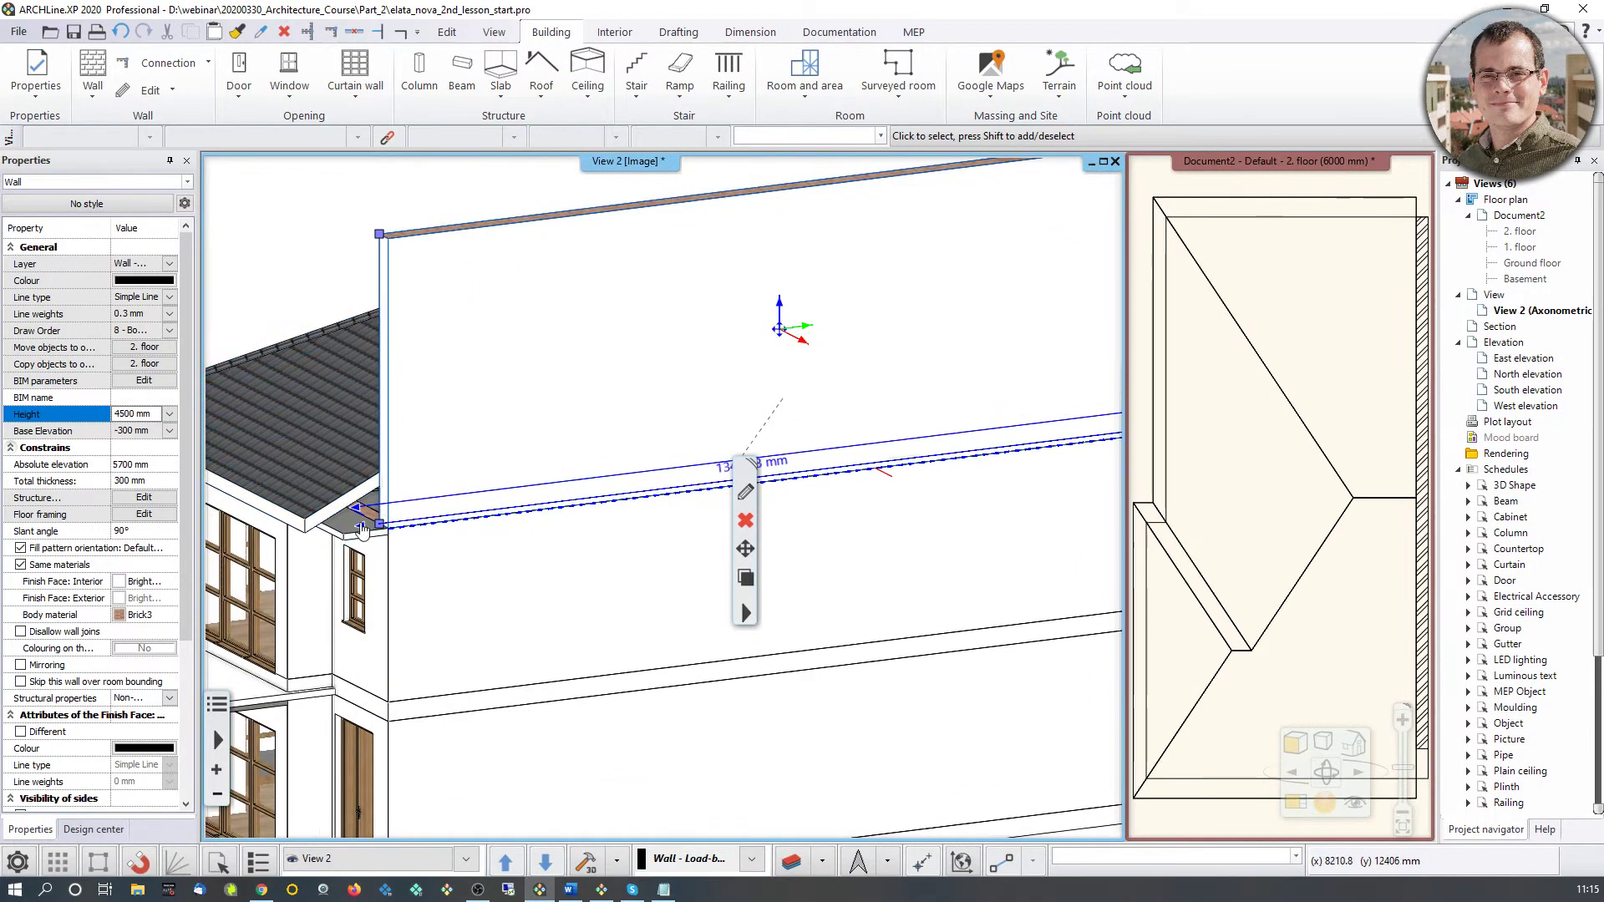
Step: On the floor plan, lengthen the front end of the gable wall to the roof's front corner
{"action": "left_click", "coordinate": [1212, 641]}
{"action": "scroll", "coordinate": [618, 532], "scroll_direction": "up", "scroll_amount": 3}
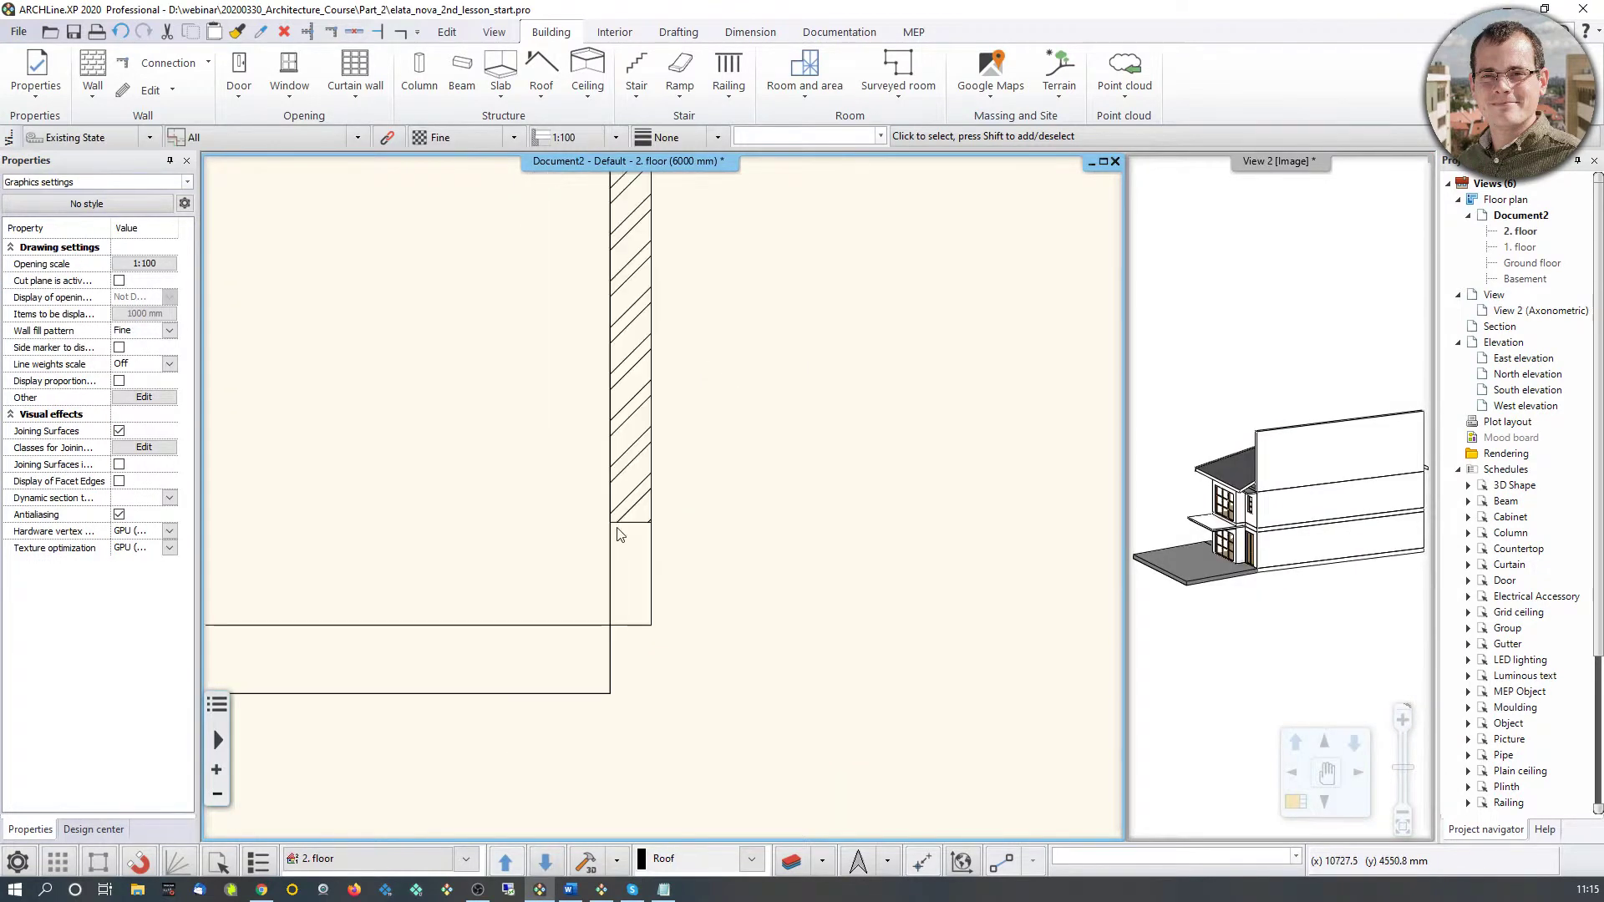
{"action": "left_click", "coordinate": [609, 527]}
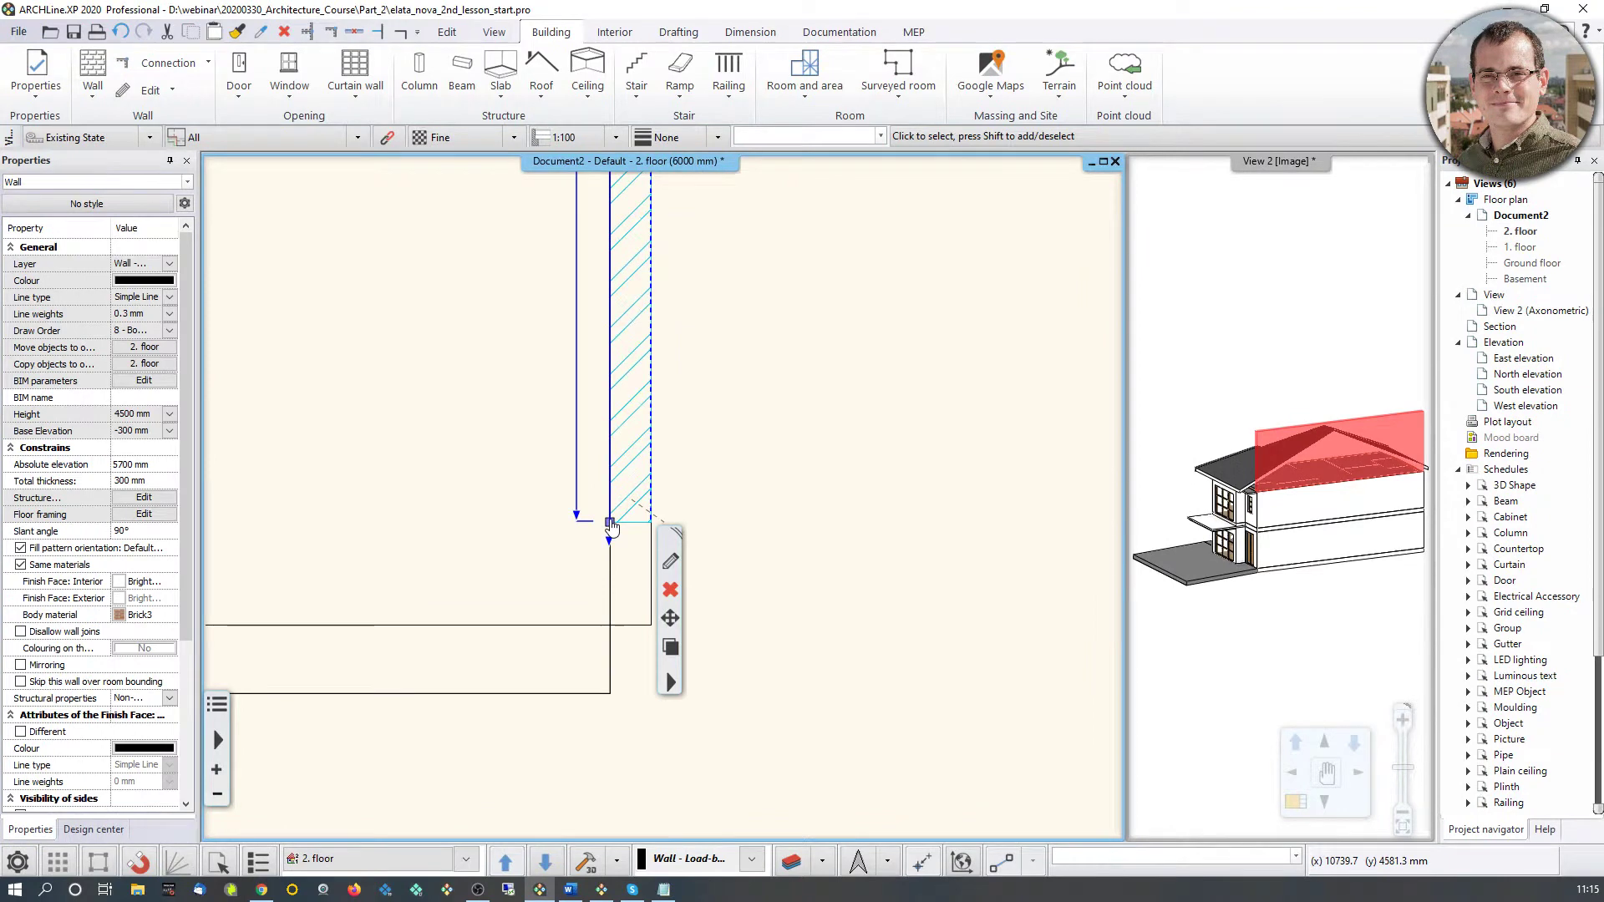
{"action": "left_click", "coordinate": [610, 526]}
{"action": "left_click", "coordinate": [644, 537]}
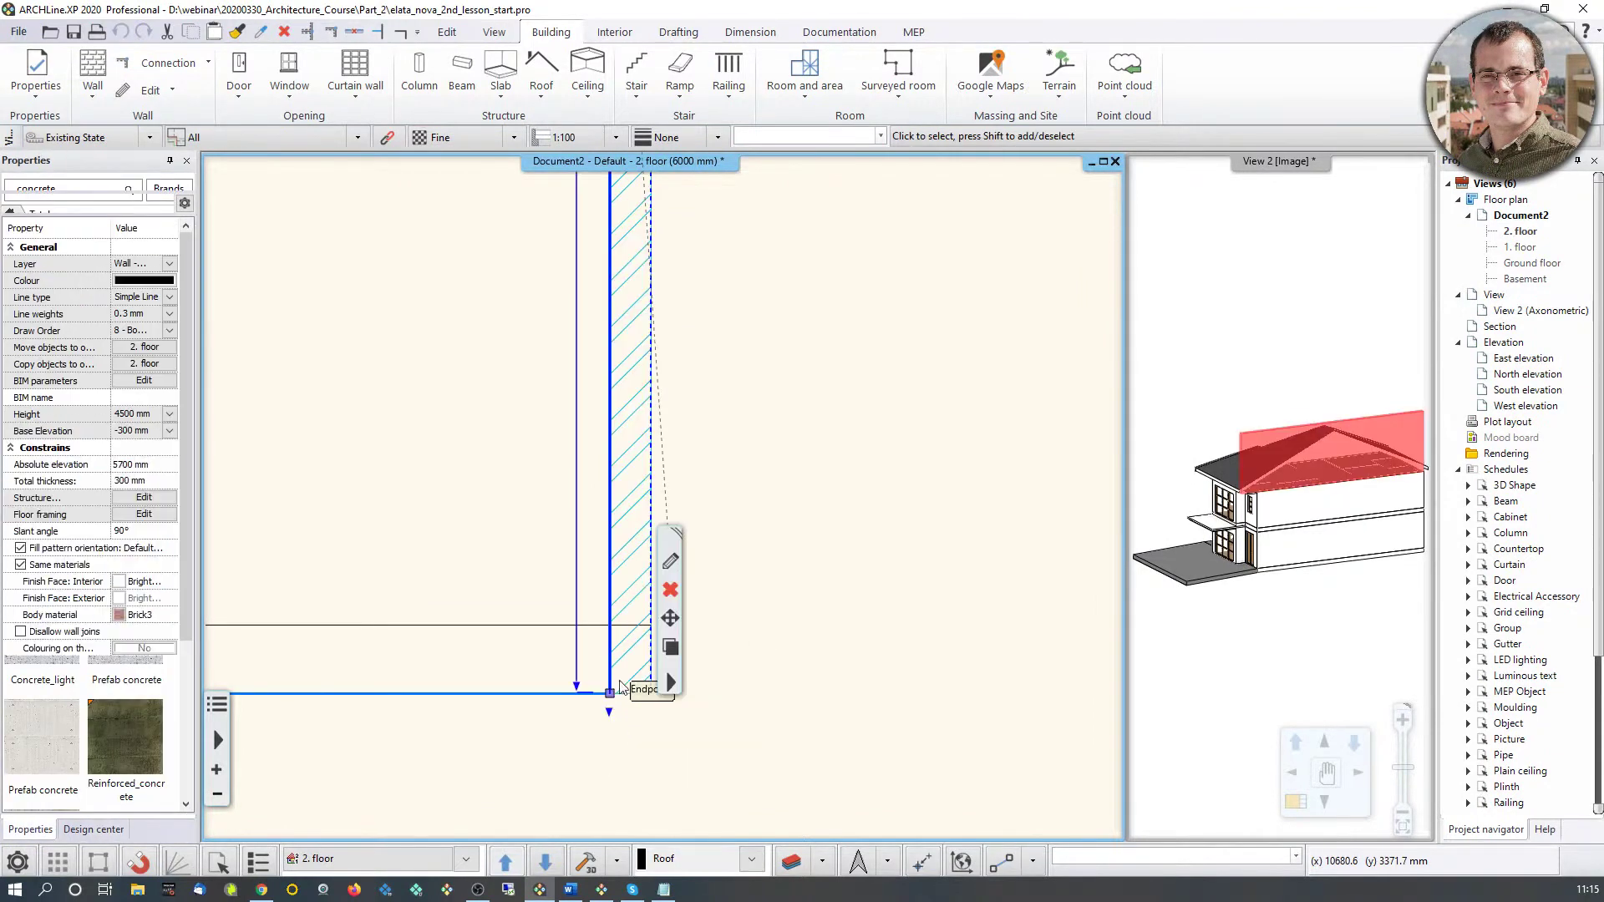
Step: Lengthen the rear end of the gable wall to the roof's rear corner
{"action": "scroll", "coordinate": [691, 316], "scroll_direction": "down", "scroll_amount": 3}
{"action": "middle_click_drag", "start_coordinate": [686, 259], "coordinate": [613, 793]}
{"action": "middle_click_drag", "start_coordinate": [589, 271], "coordinate": [583, 436]}
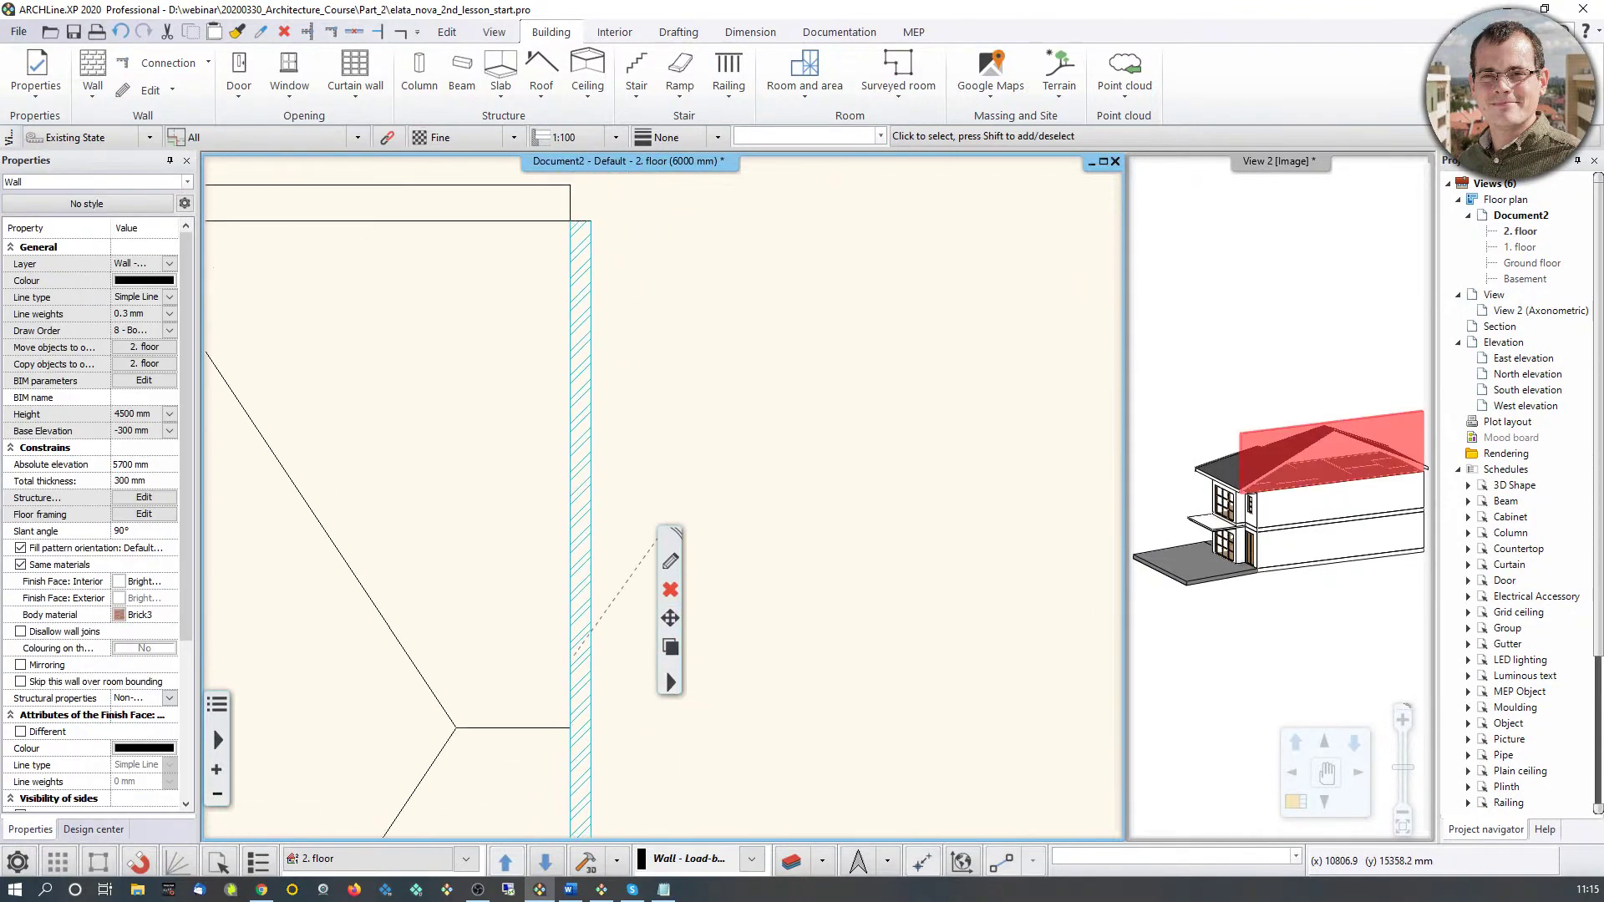
{"action": "middle_click_drag", "start_coordinate": [576, 226], "coordinate": [607, 535]}
{"action": "left_click", "coordinate": [605, 529]}
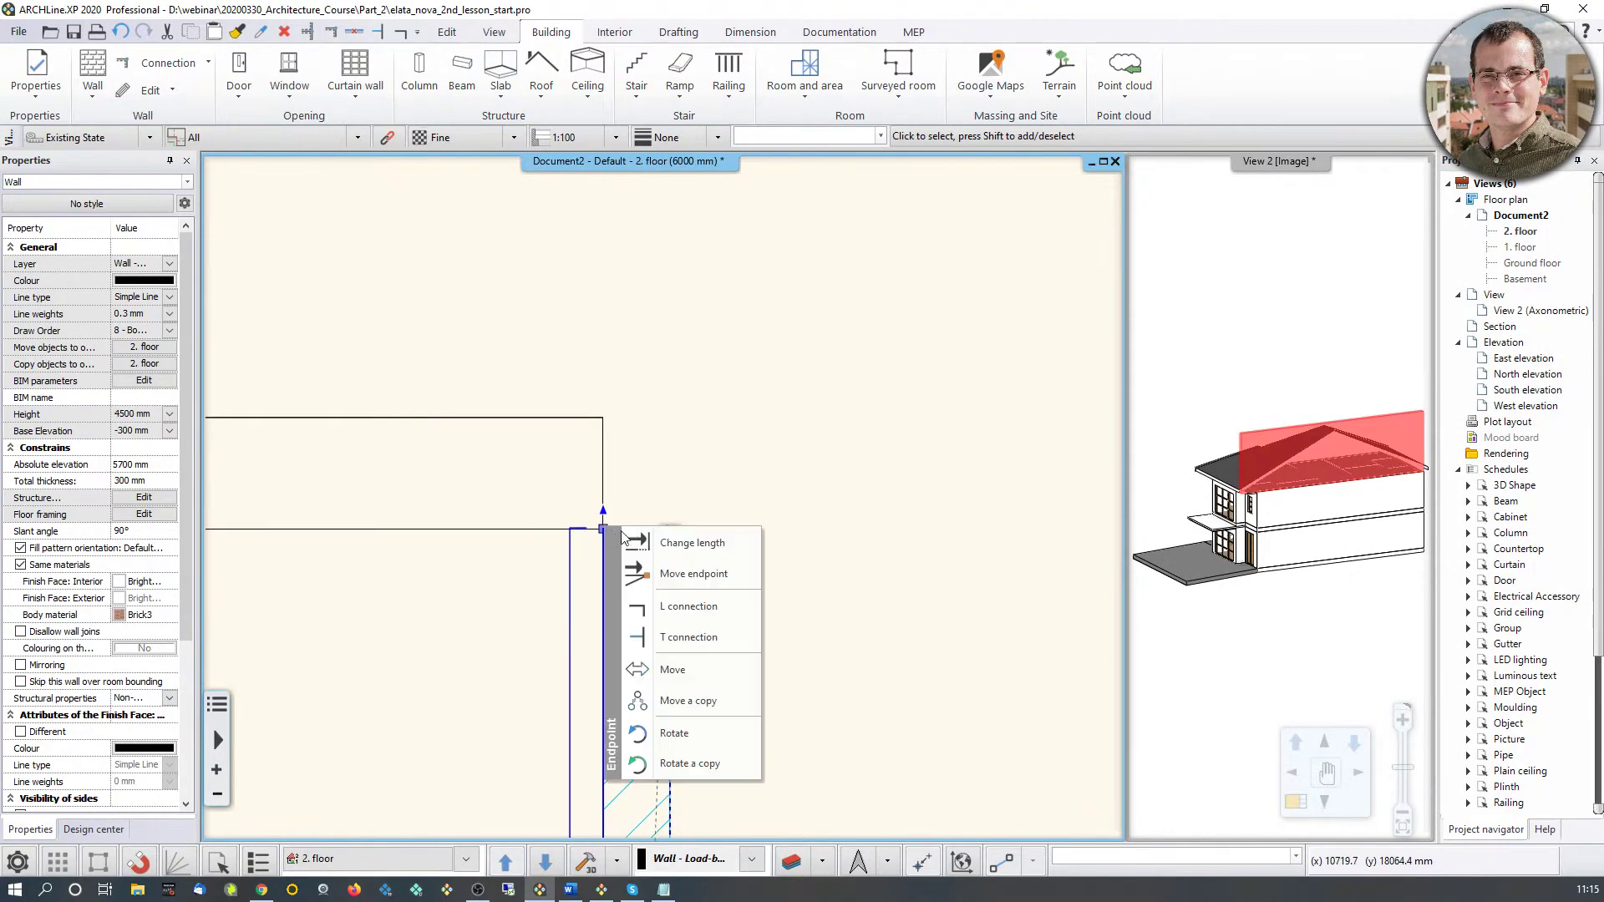
{"action": "left_click", "coordinate": [639, 541]}
{"action": "left_click", "coordinate": [603, 417]}
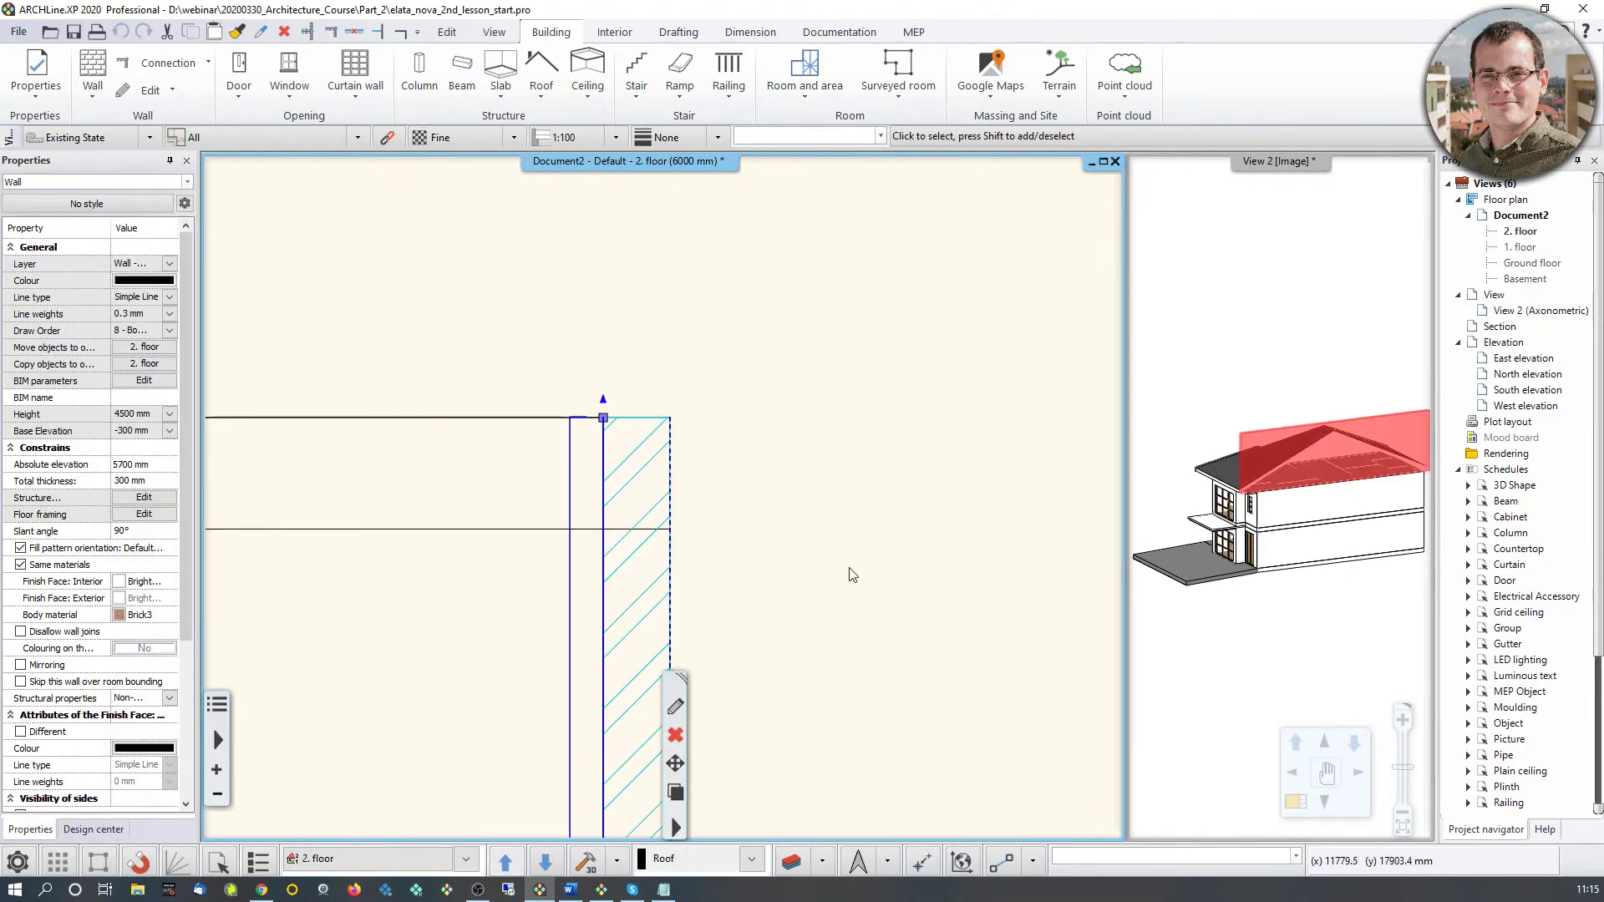
Step: Turn the 3D view to a straight side view of the gable wall and make it the main view
{"action": "middle_click_drag", "start_coordinate": [852, 574], "coordinate": [887, 477]}
{"action": "left_click", "coordinate": [1297, 434]}
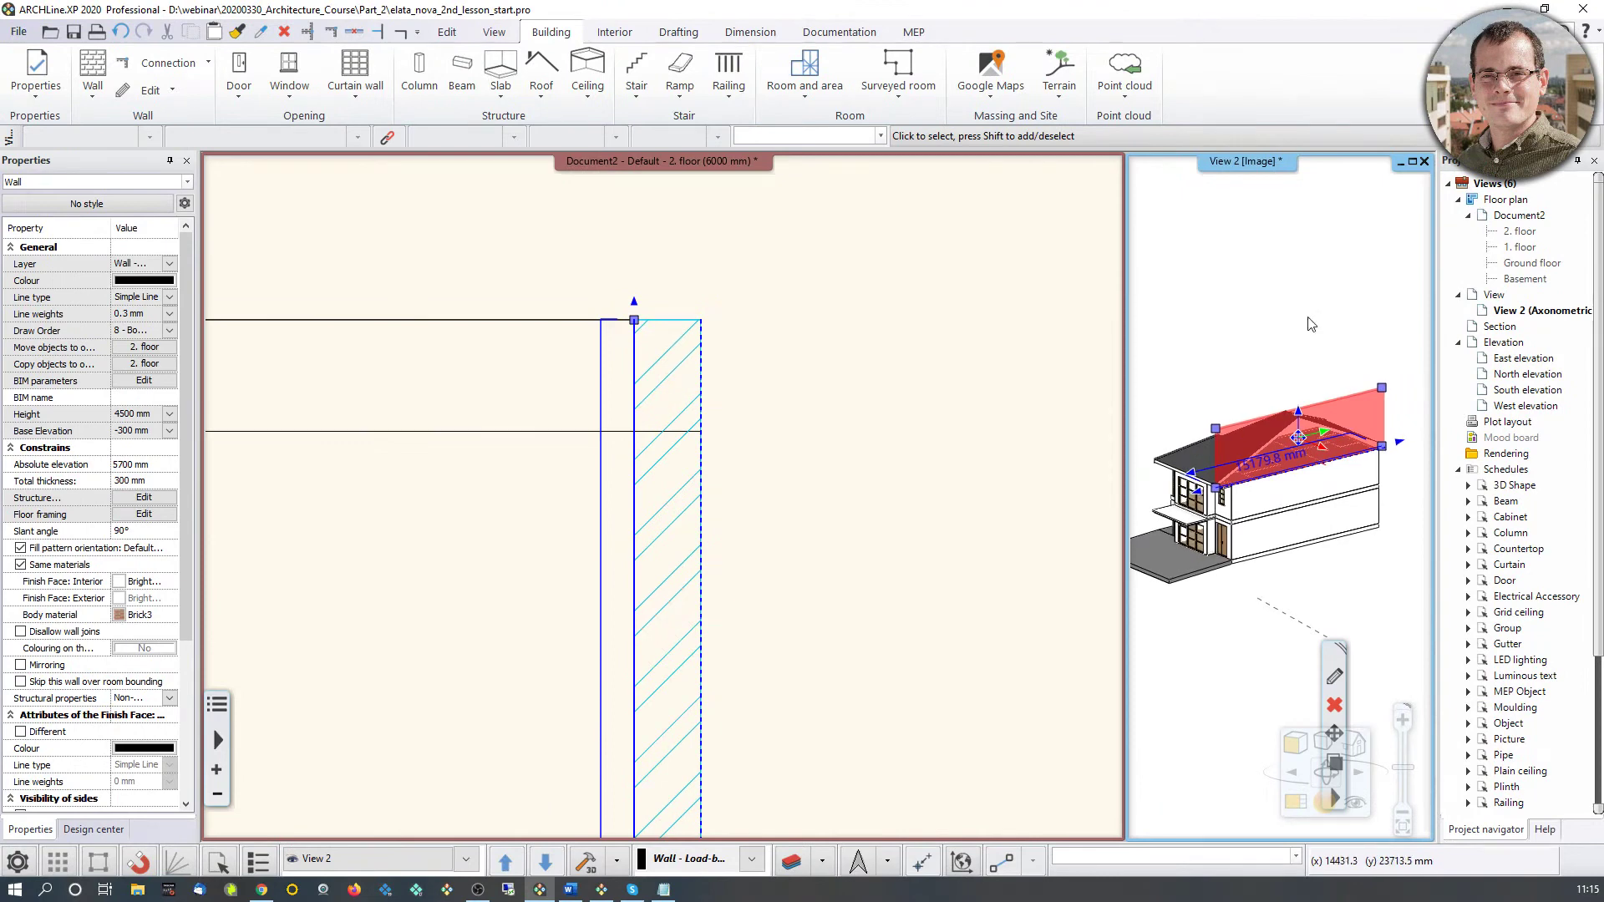
{"action": "left_click", "coordinate": [1331, 422]}
{"action": "left_click", "coordinate": [1328, 421]}
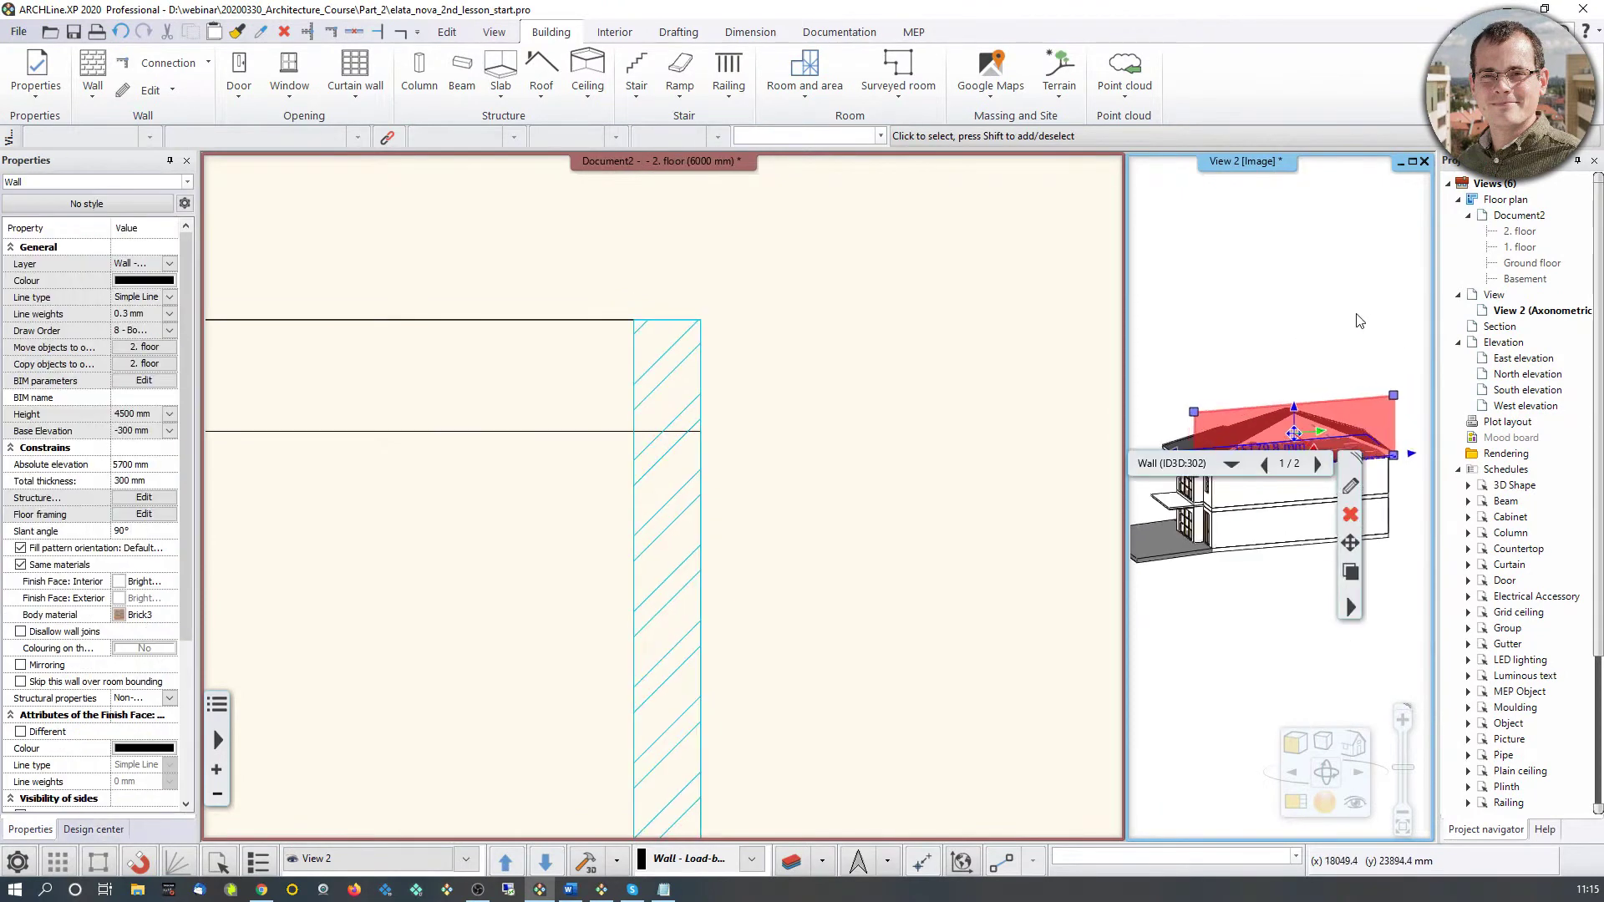
{"action": "middle_click_drag", "start_coordinate": [1359, 321], "coordinate": [1271, 415]}
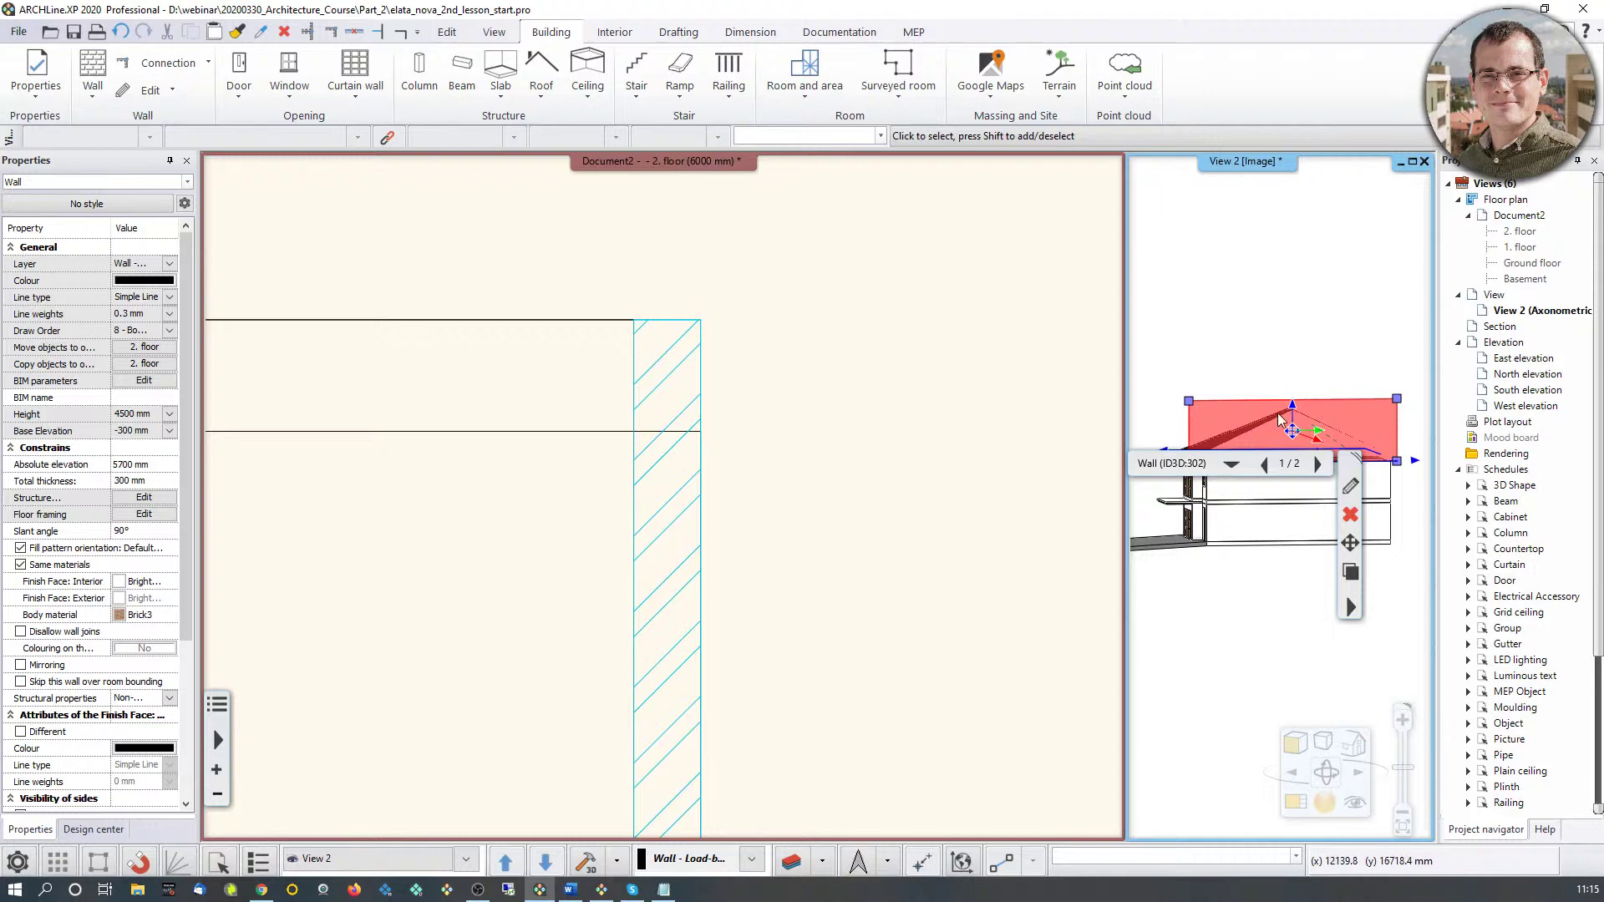
{"action": "middle_click_drag", "start_coordinate": [1215, 387], "coordinate": [1178, 390]}
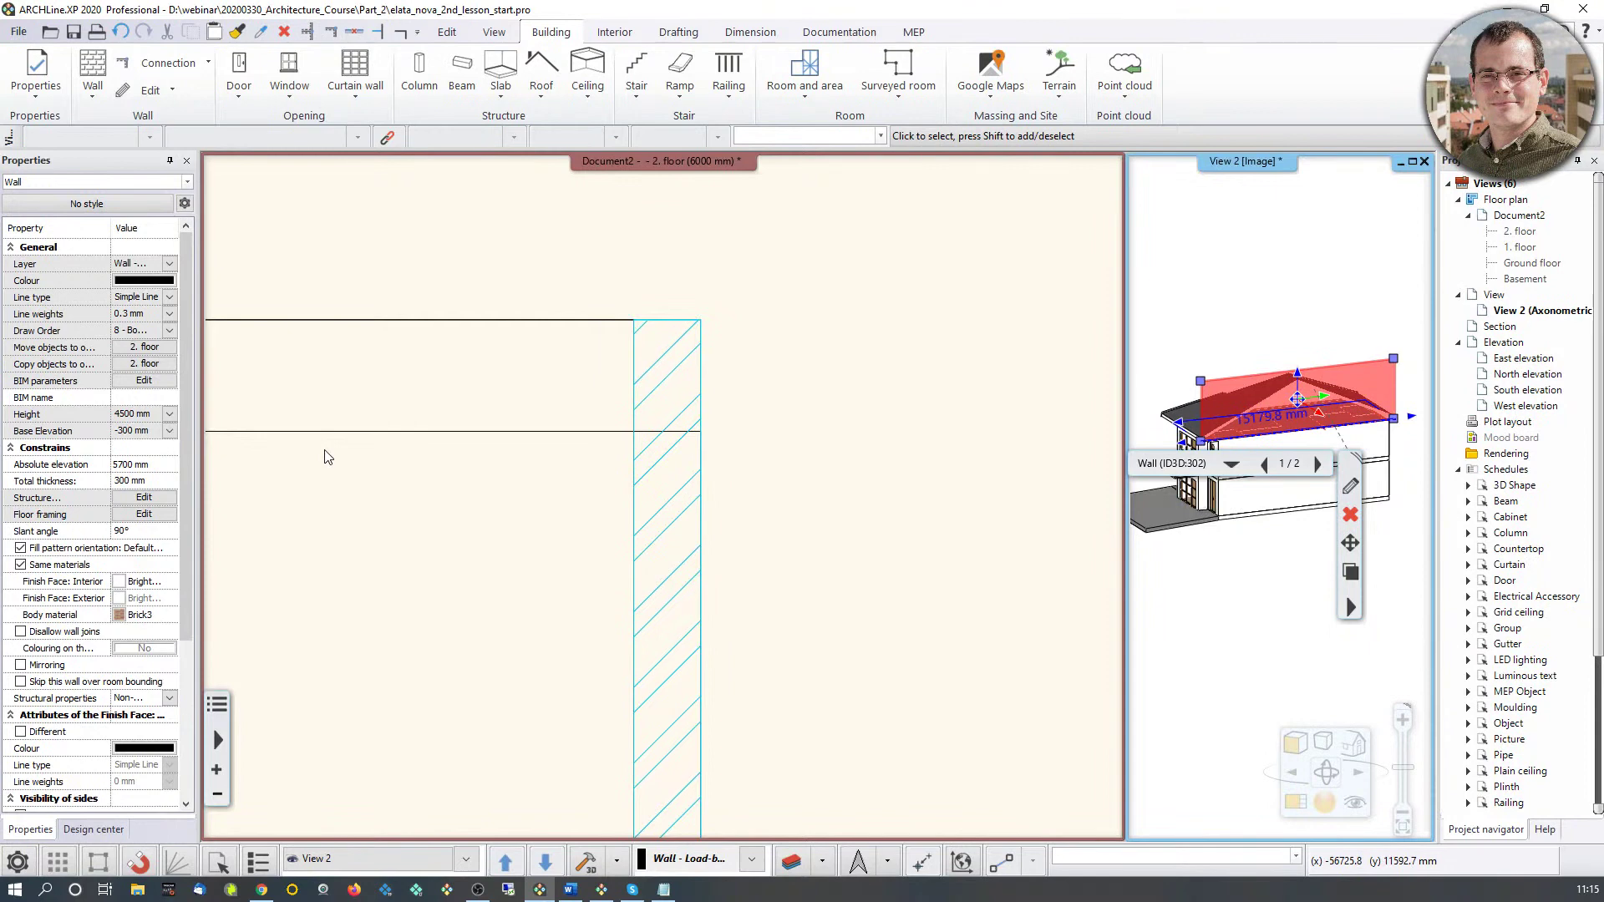
{"action": "left_click", "coordinate": [665, 542]}
{"action": "scroll", "coordinate": [665, 497], "scroll_direction": "down", "scroll_amount": 3}
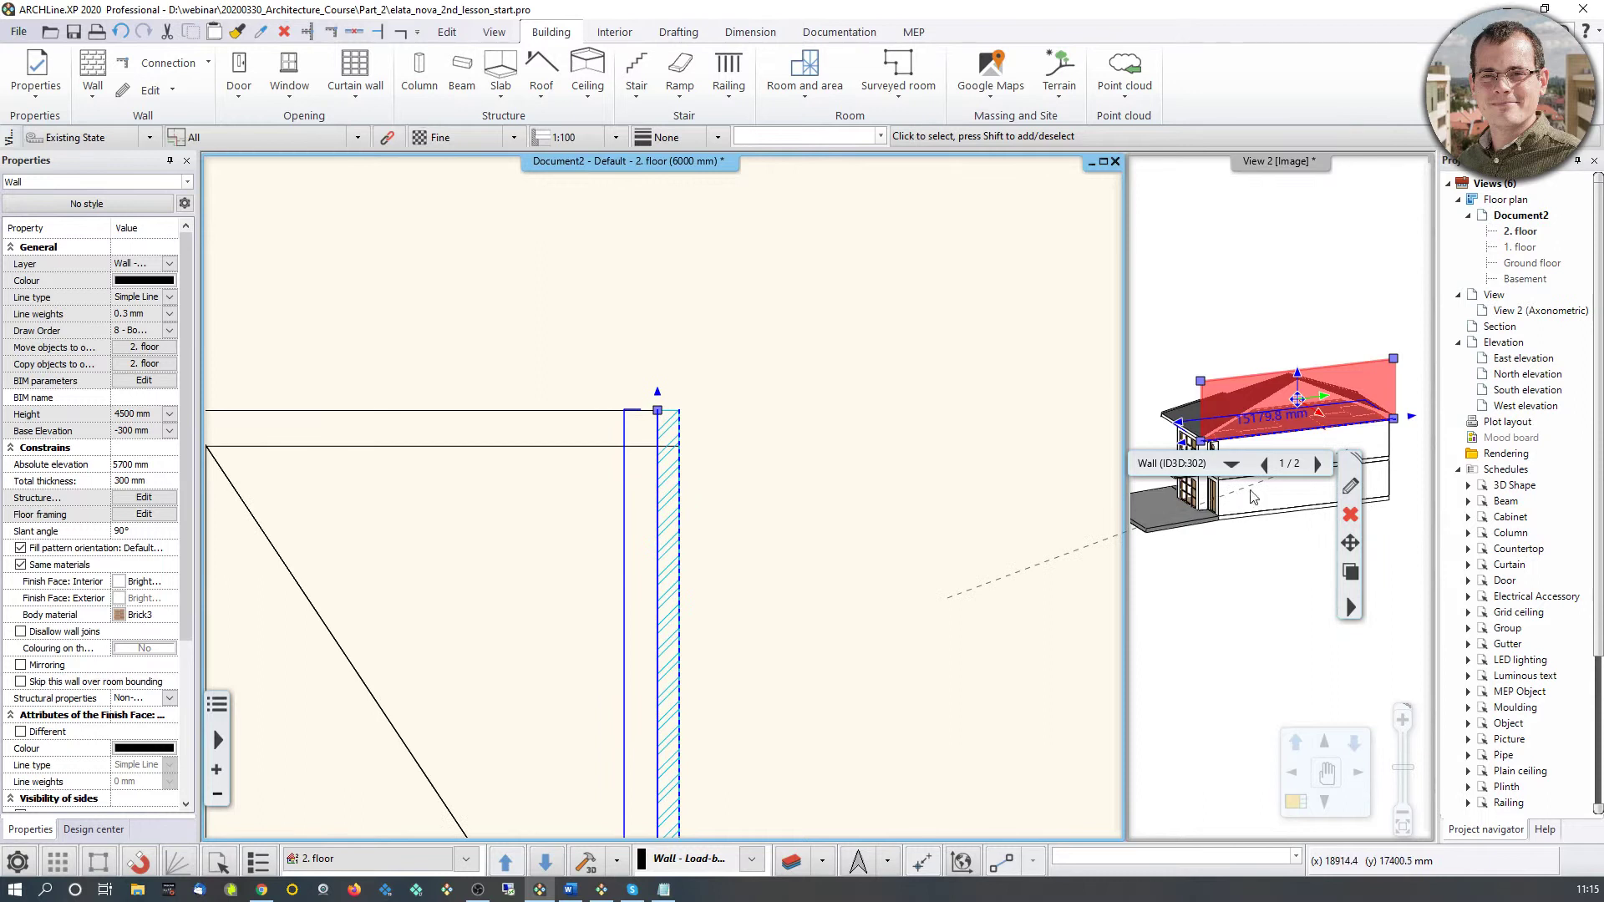
{"action": "middle_click_drag", "start_coordinate": [1292, 392], "coordinate": [1287, 355]}
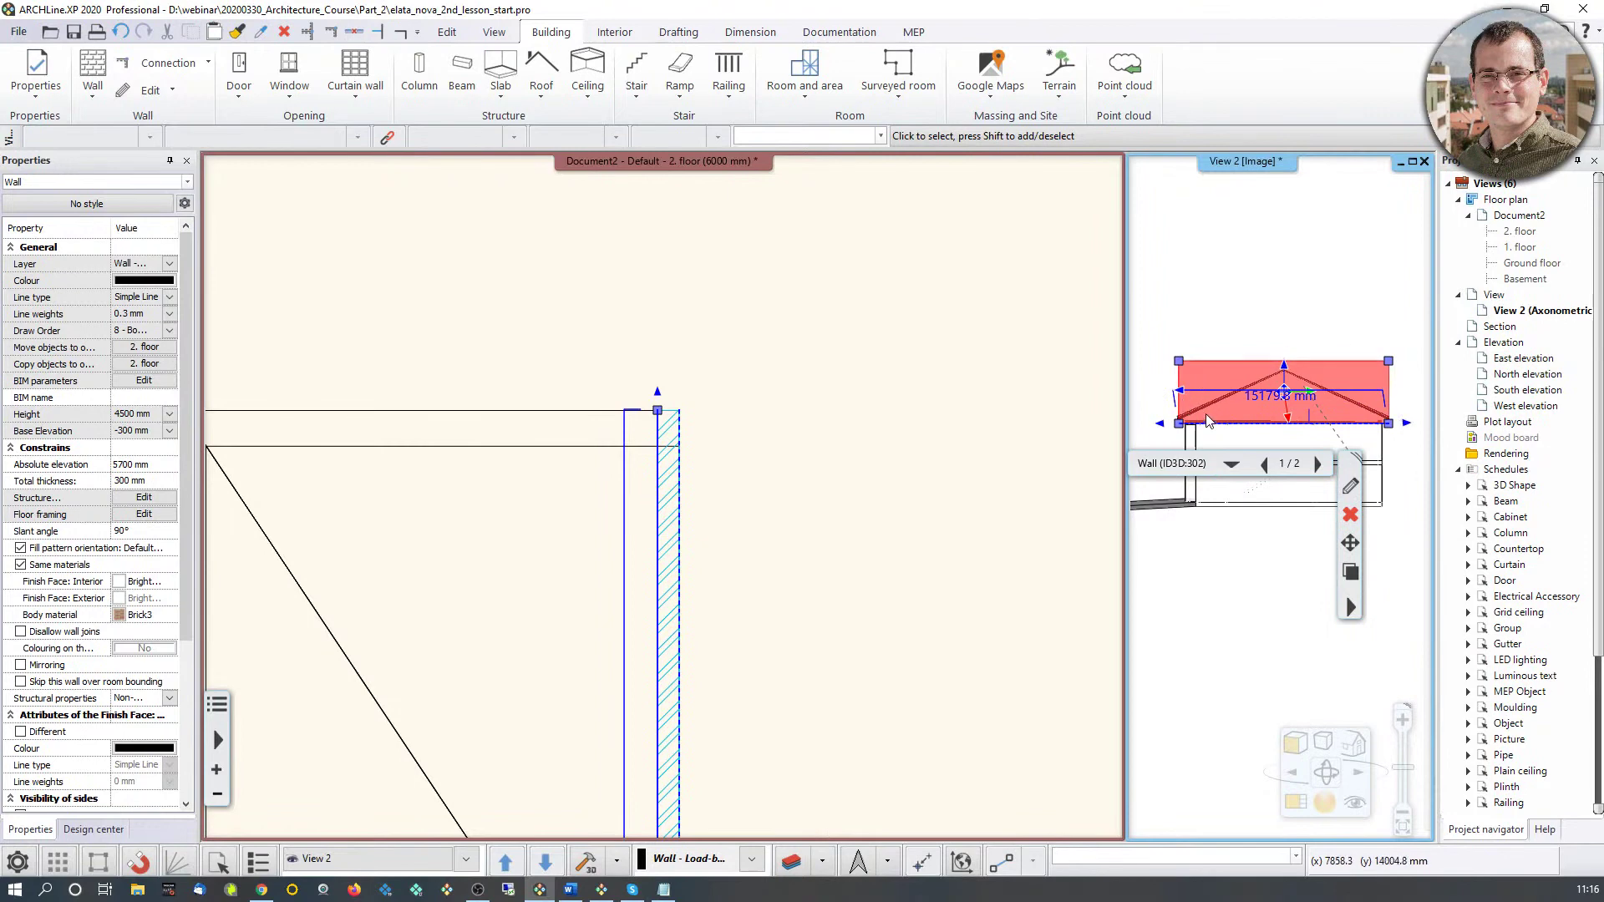
{"action": "left_click", "coordinate": [1210, 709]}
{"action": "left_click", "coordinate": [1252, 640]}
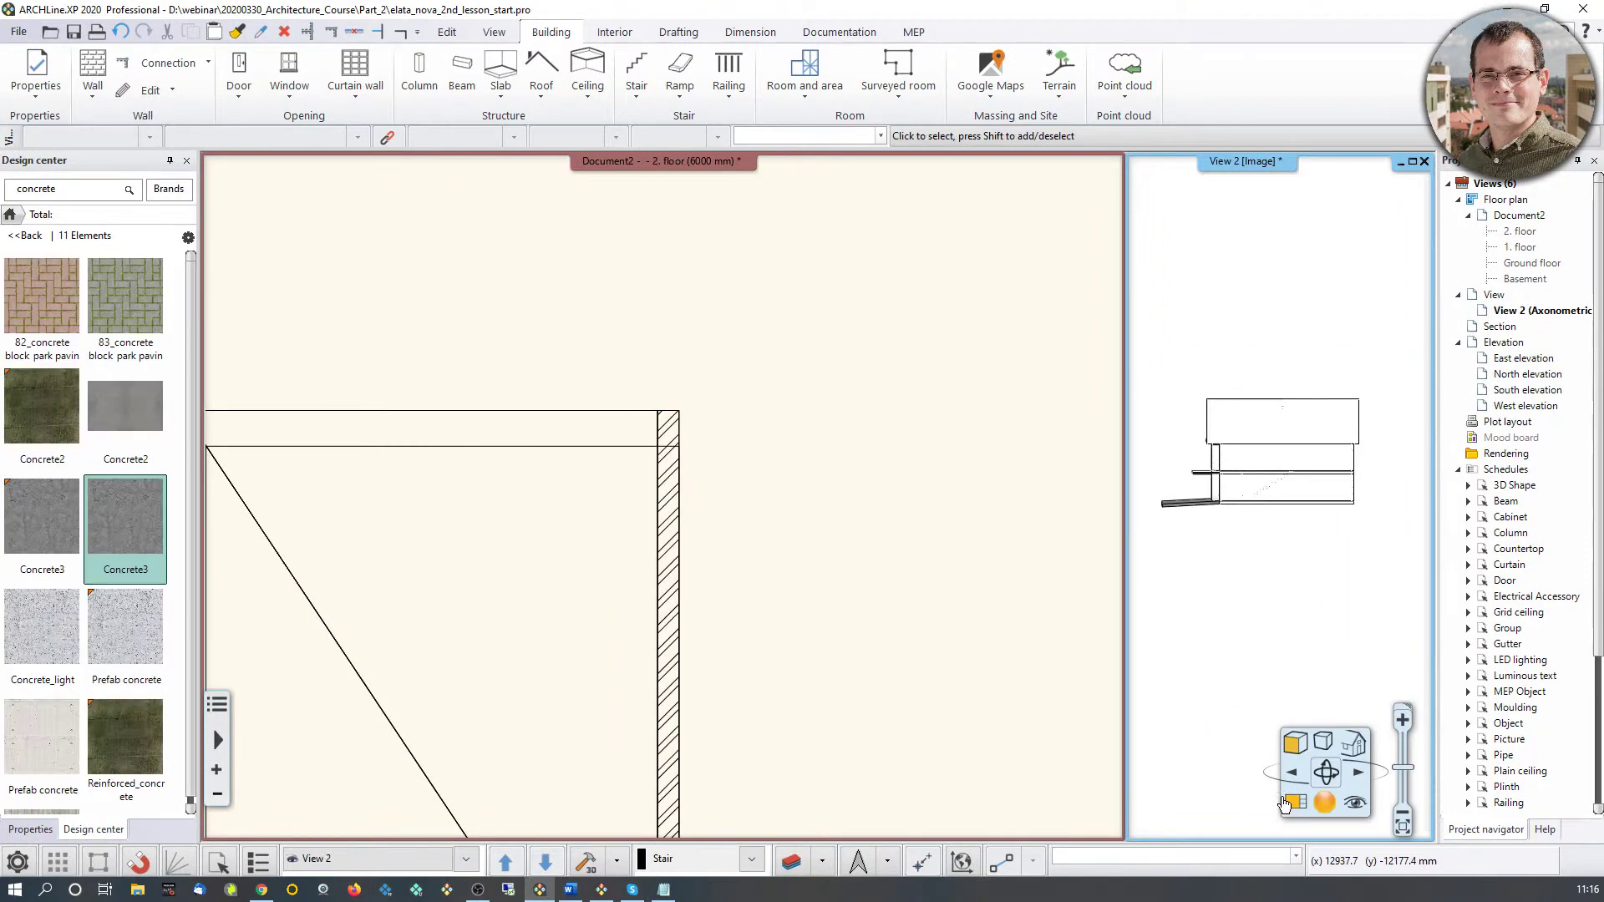
{"action": "double_click", "coordinate": [1253, 640]}
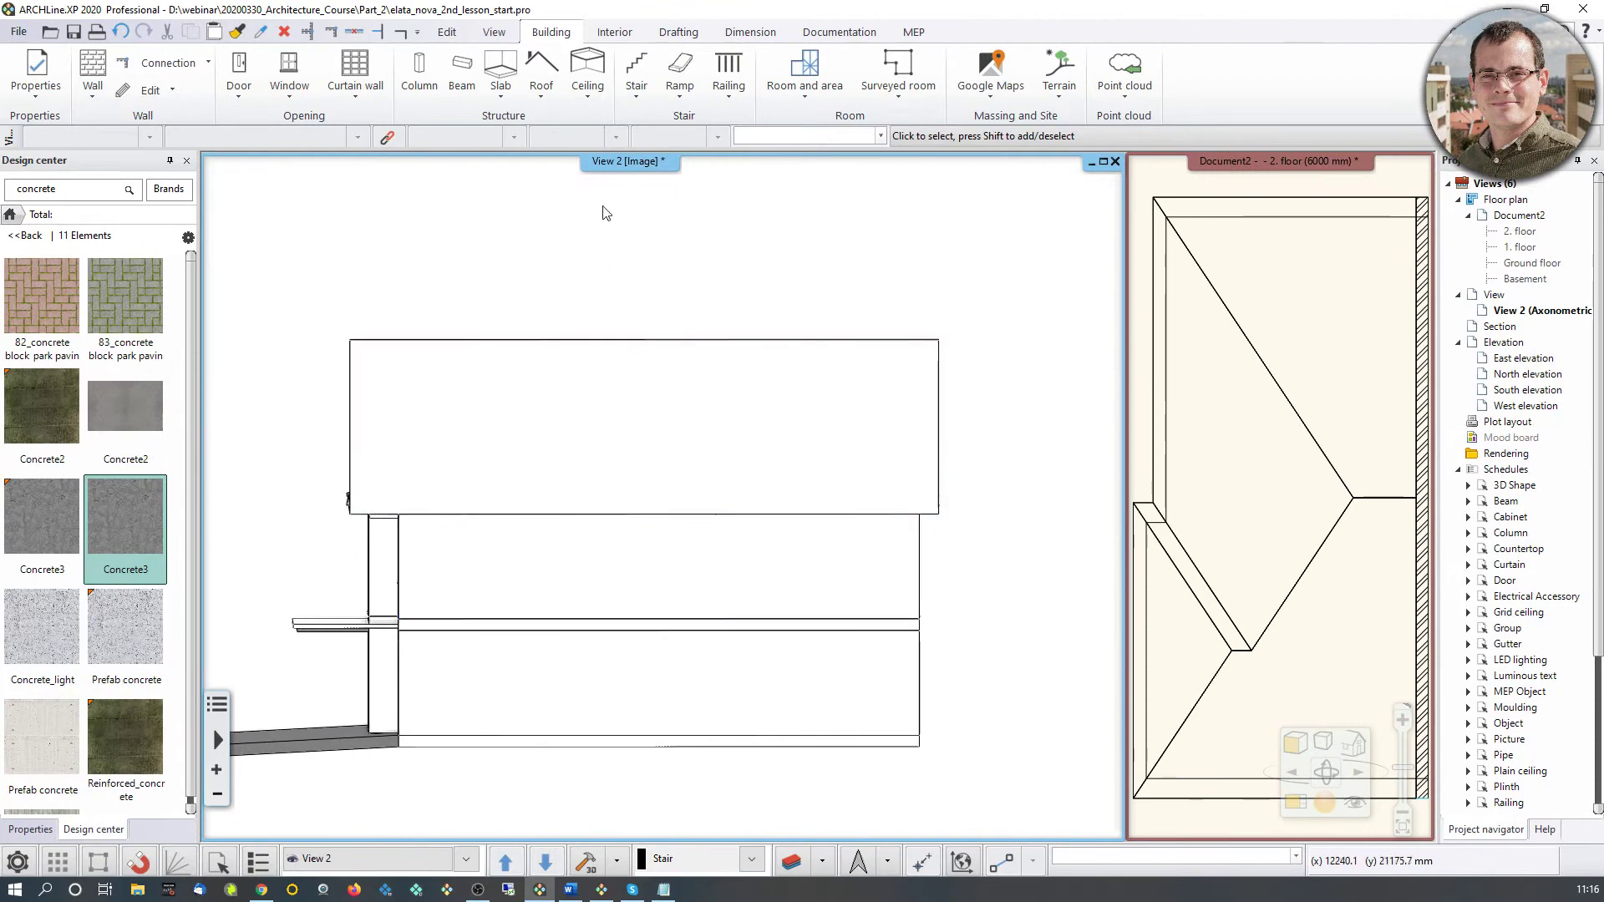
Step: Switch the side view of the house from image to vector drawing
{"action": "right_click", "coordinate": [643, 165]}
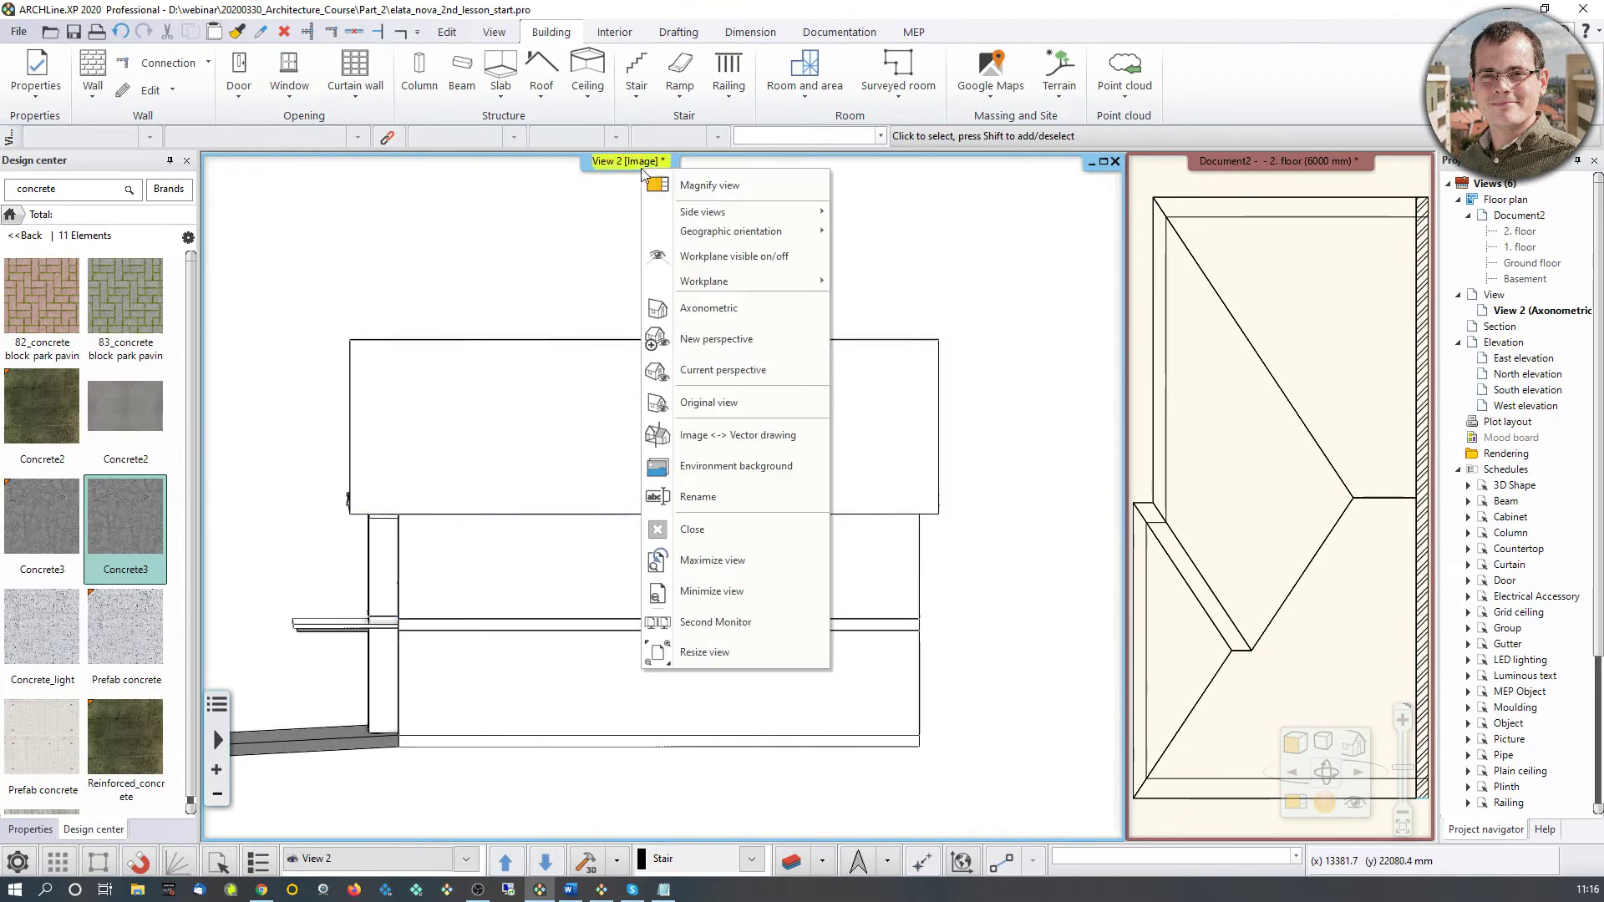
{"action": "left_click", "coordinate": [750, 434]}
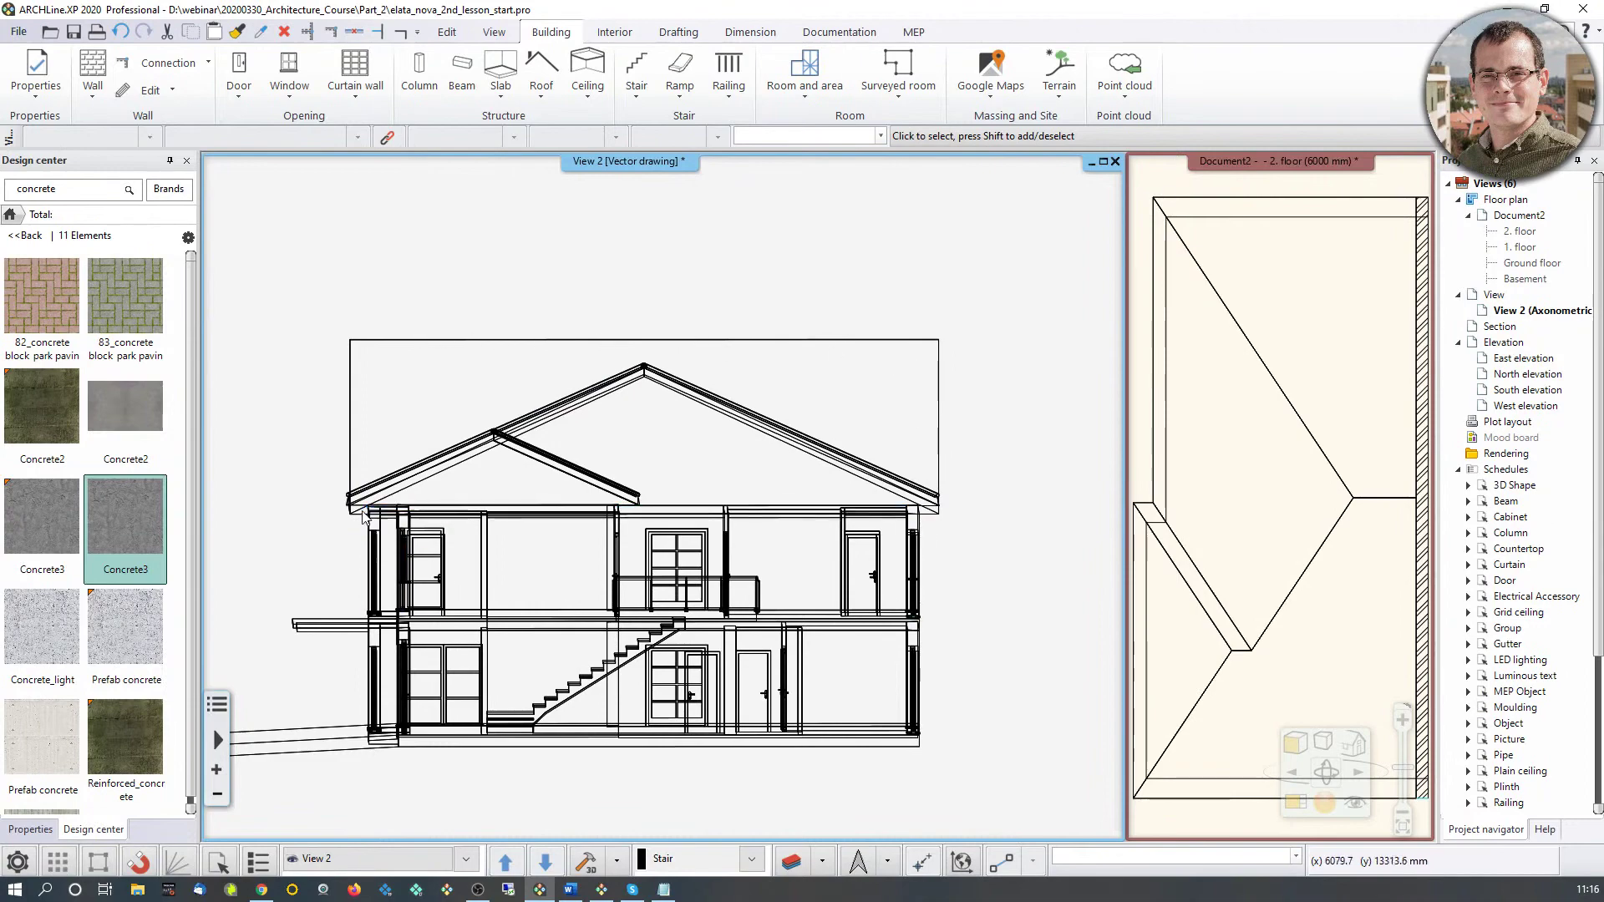
{"action": "scroll", "coordinate": [727, 426], "scroll_direction": "up", "scroll_amount": 4}
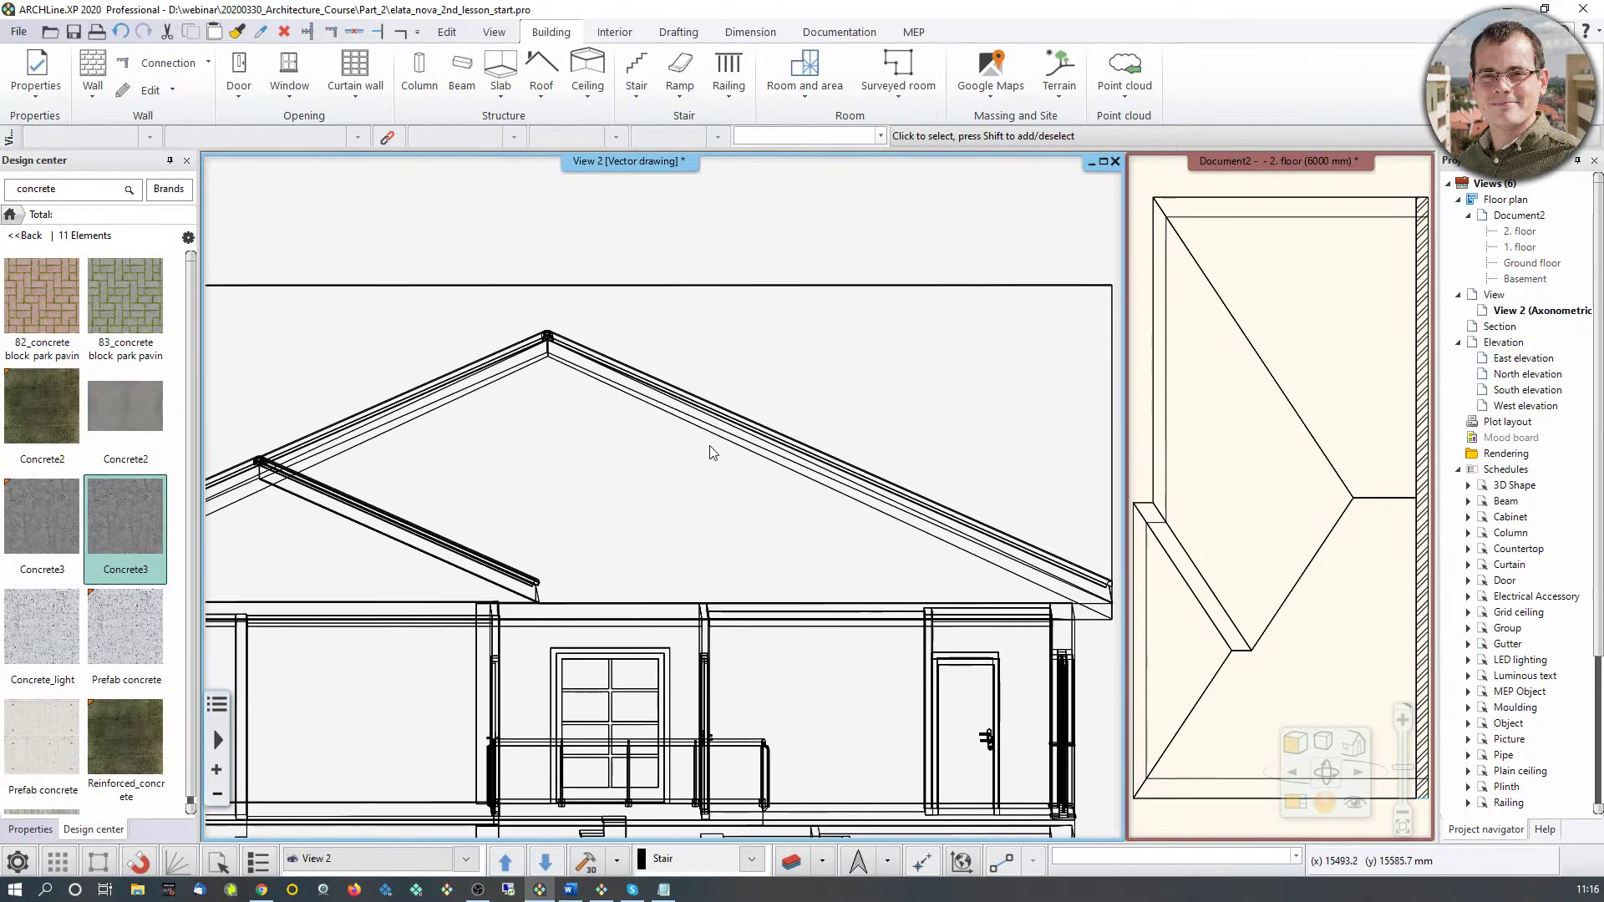
{"action": "left_click", "coordinate": [704, 424]}
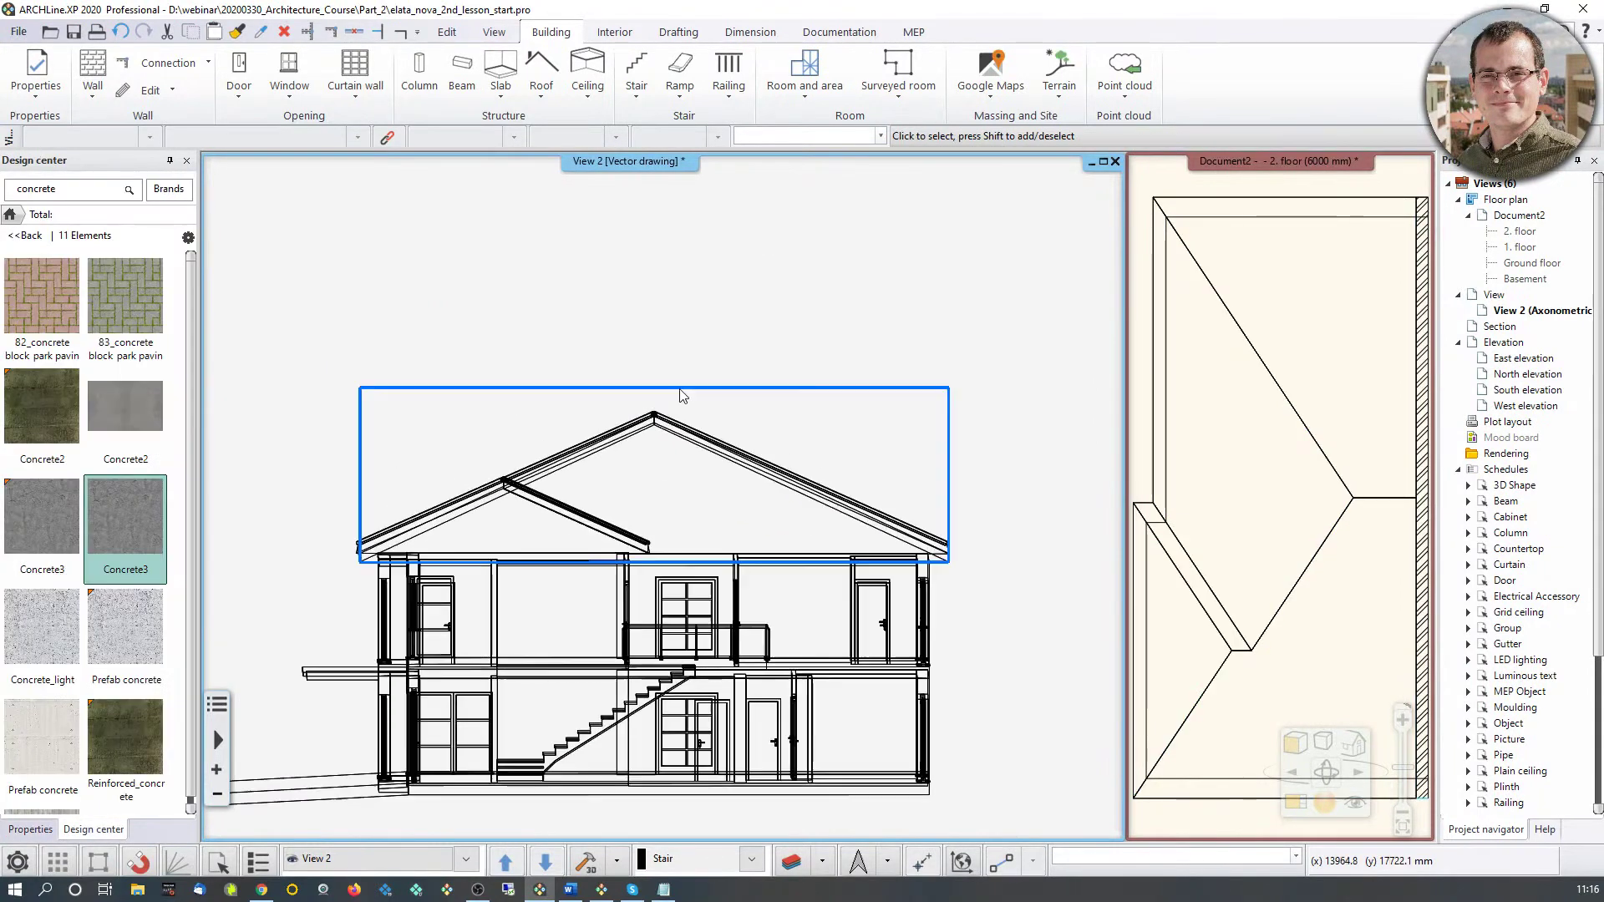
Step: Copy the roof, gable wall and ceiling lines from the vector side view, with the reference point at their lower corner
{"action": "left_click_drag", "start_coordinate": [305, 328], "coordinate": [999, 590]}
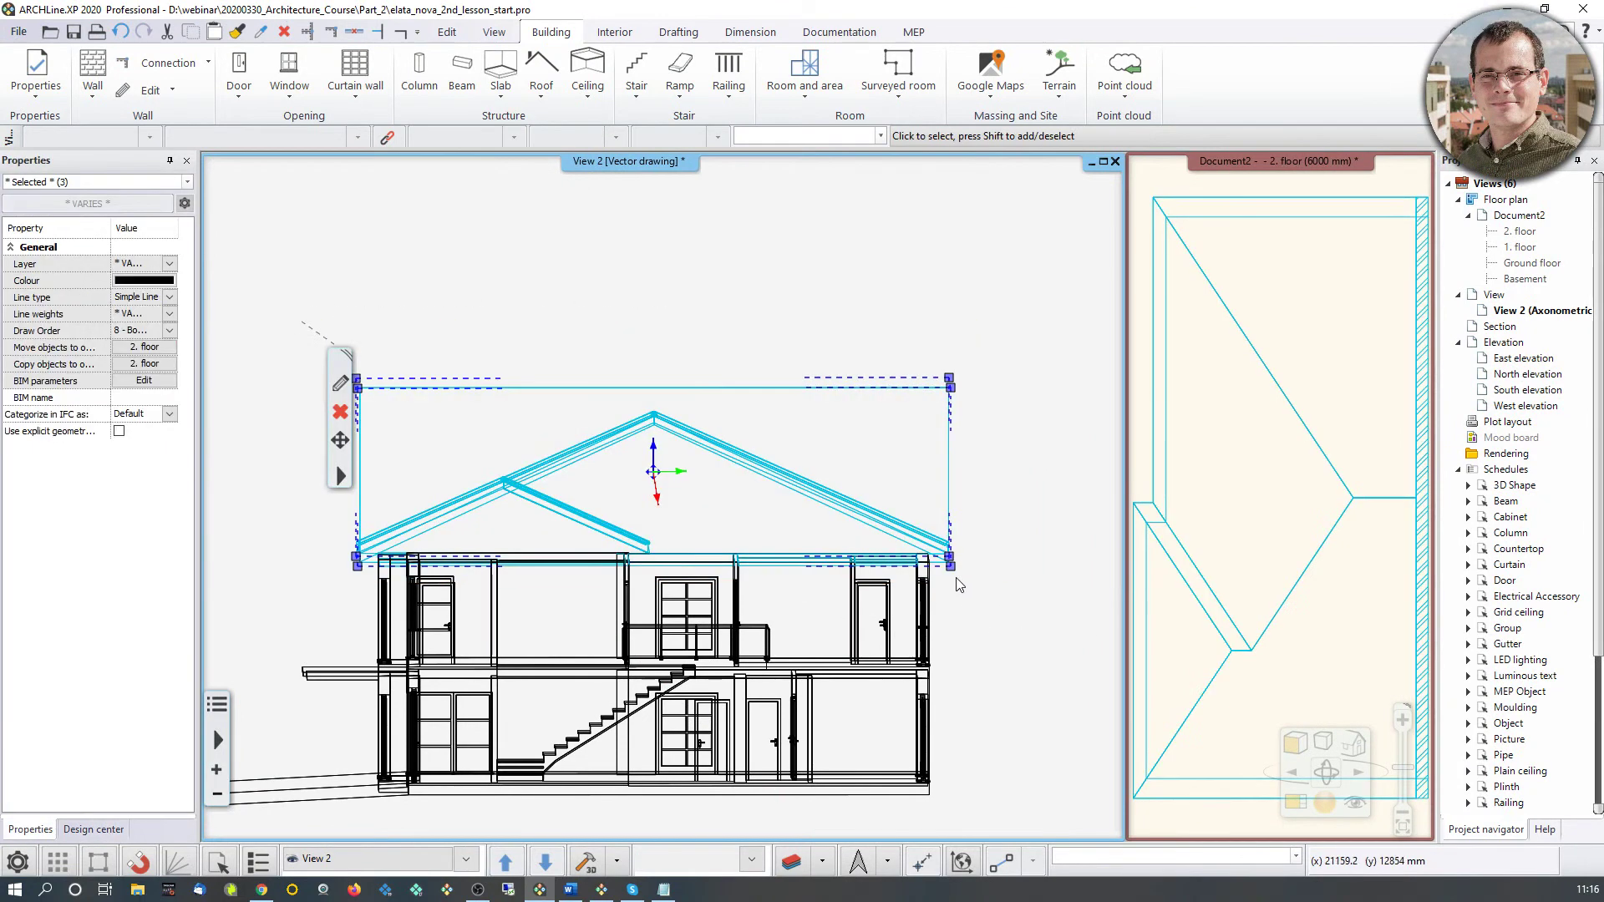
{"action": "key", "text": "ctrl+c"}
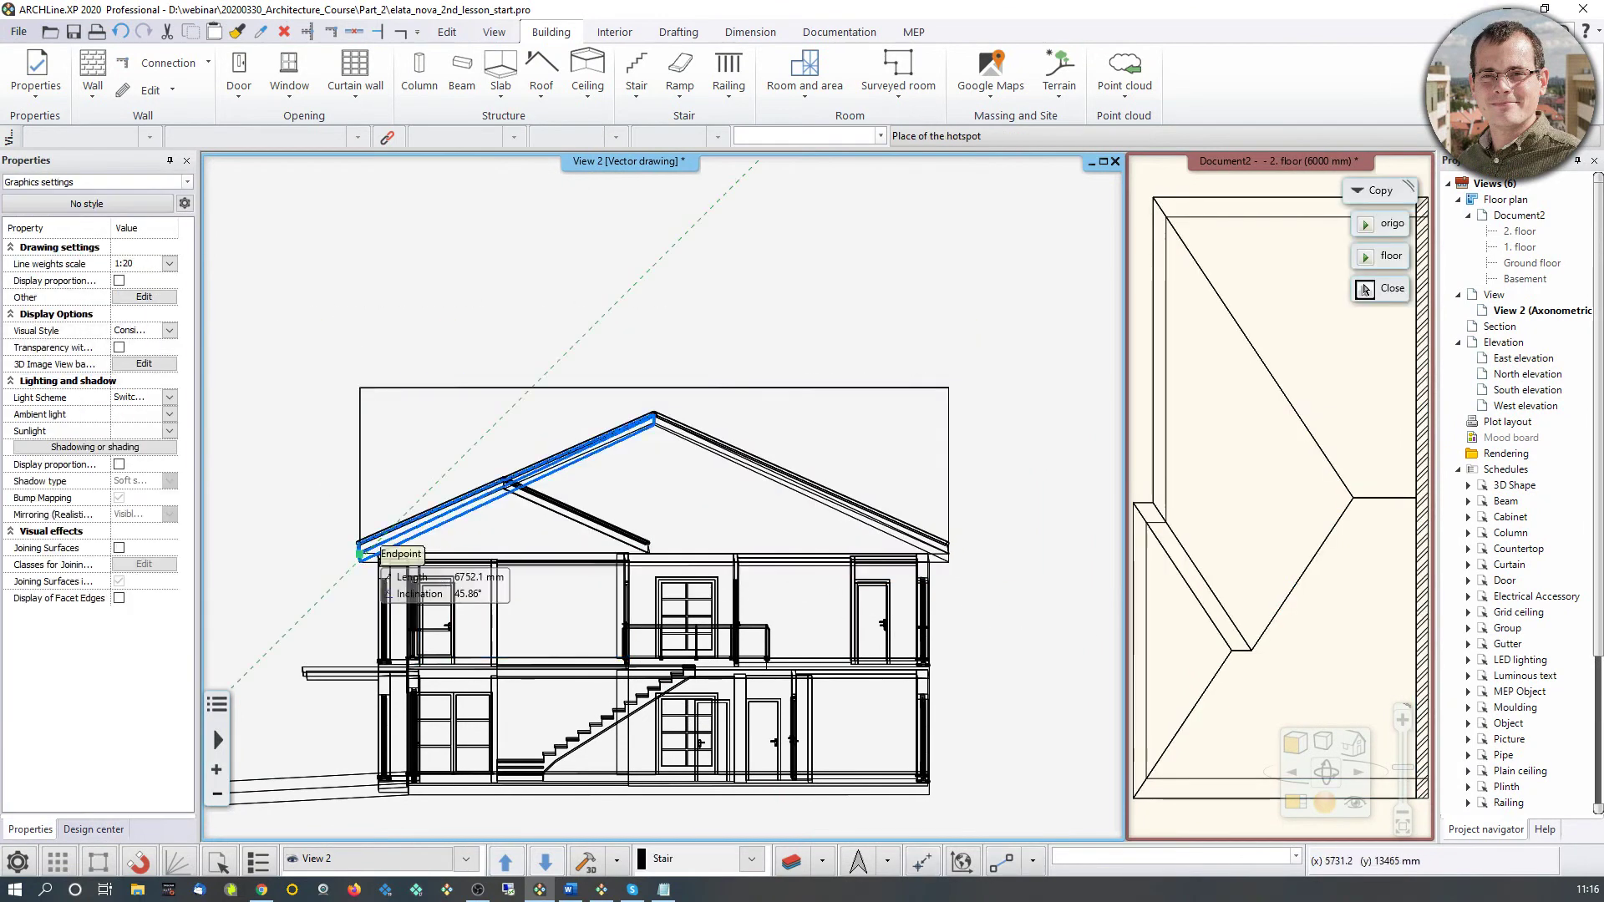
{"action": "left_click", "coordinate": [1364, 289]}
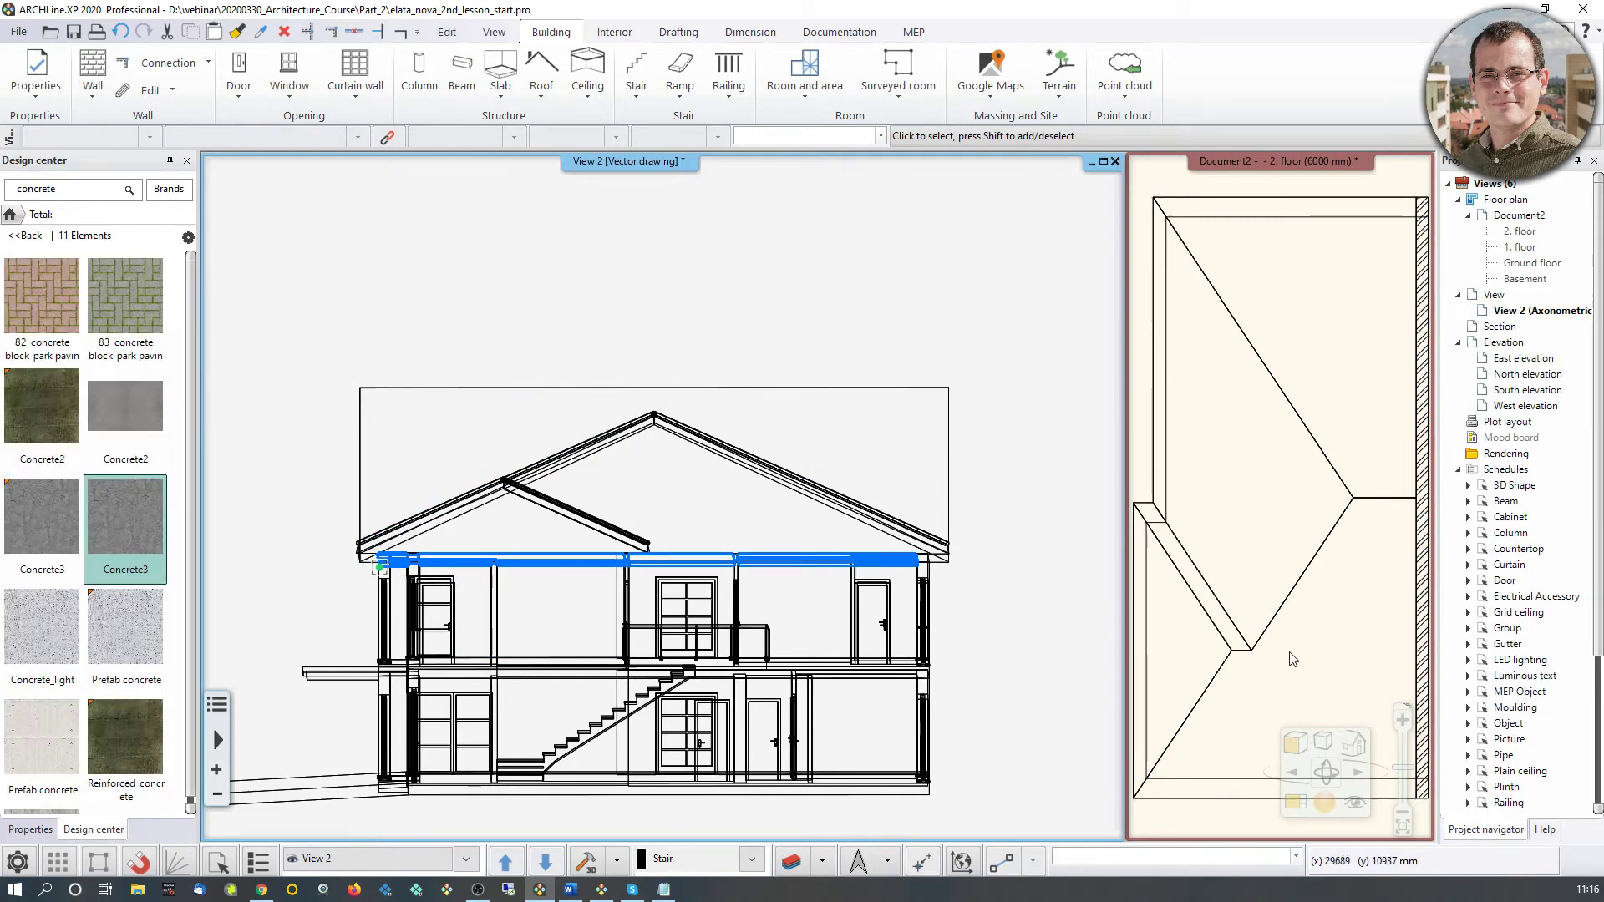
Step: Paste the copied side-view lines onto the 2. floor plan, in the empty area beside the gable wall
{"action": "left_click", "coordinate": [1294, 802]}
{"action": "left_click", "coordinate": [1294, 802]}
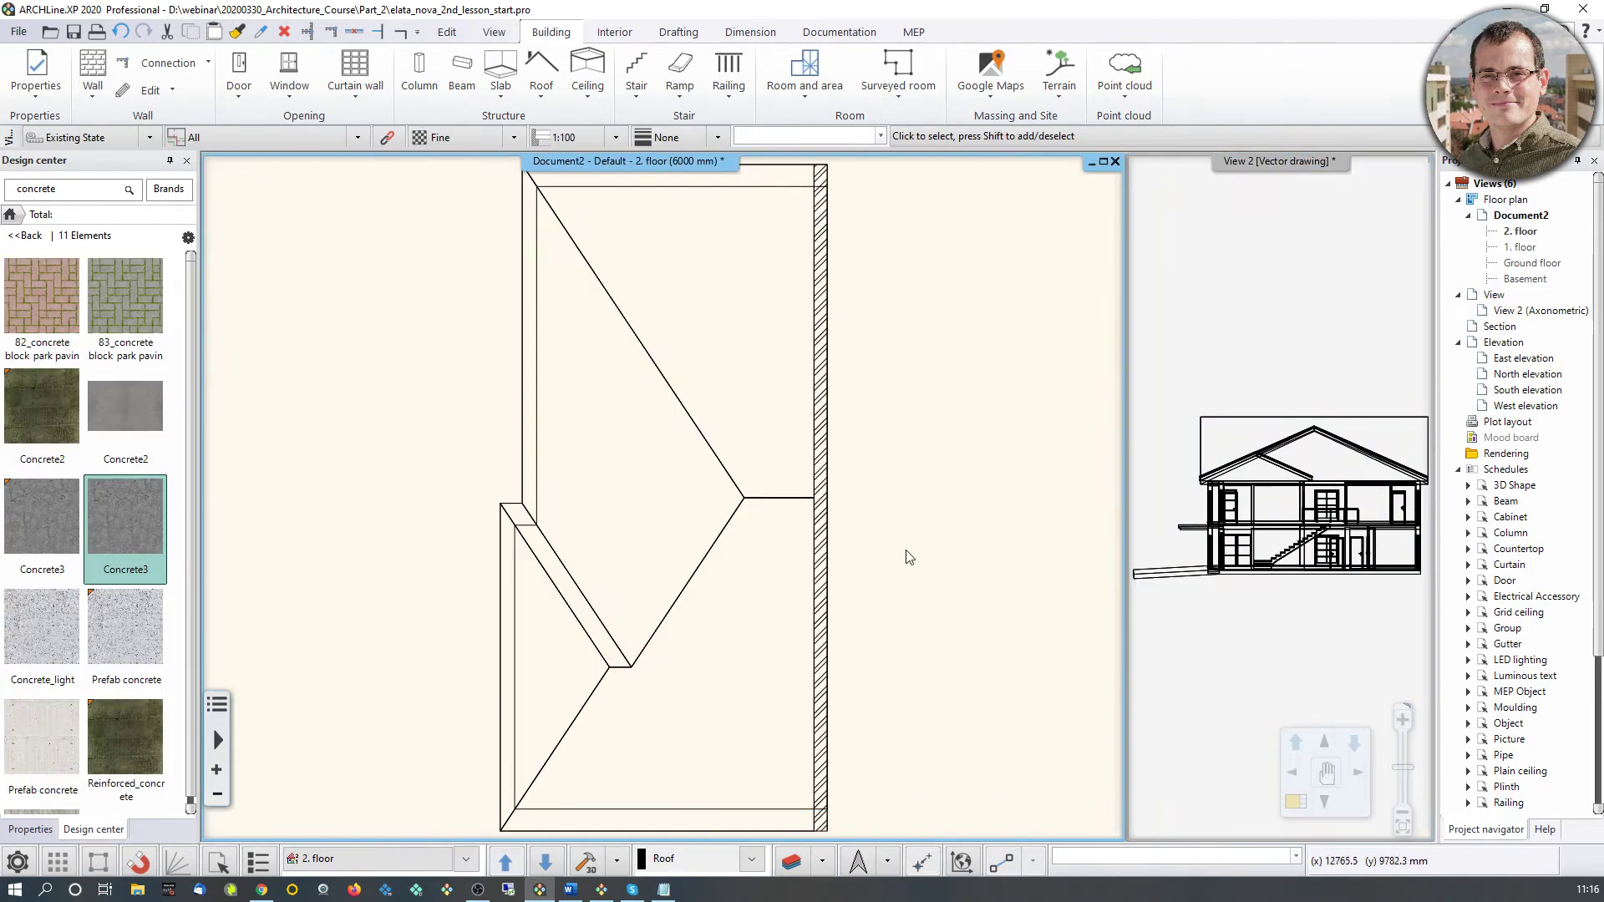
{"action": "key", "text": "ctrl+v"}
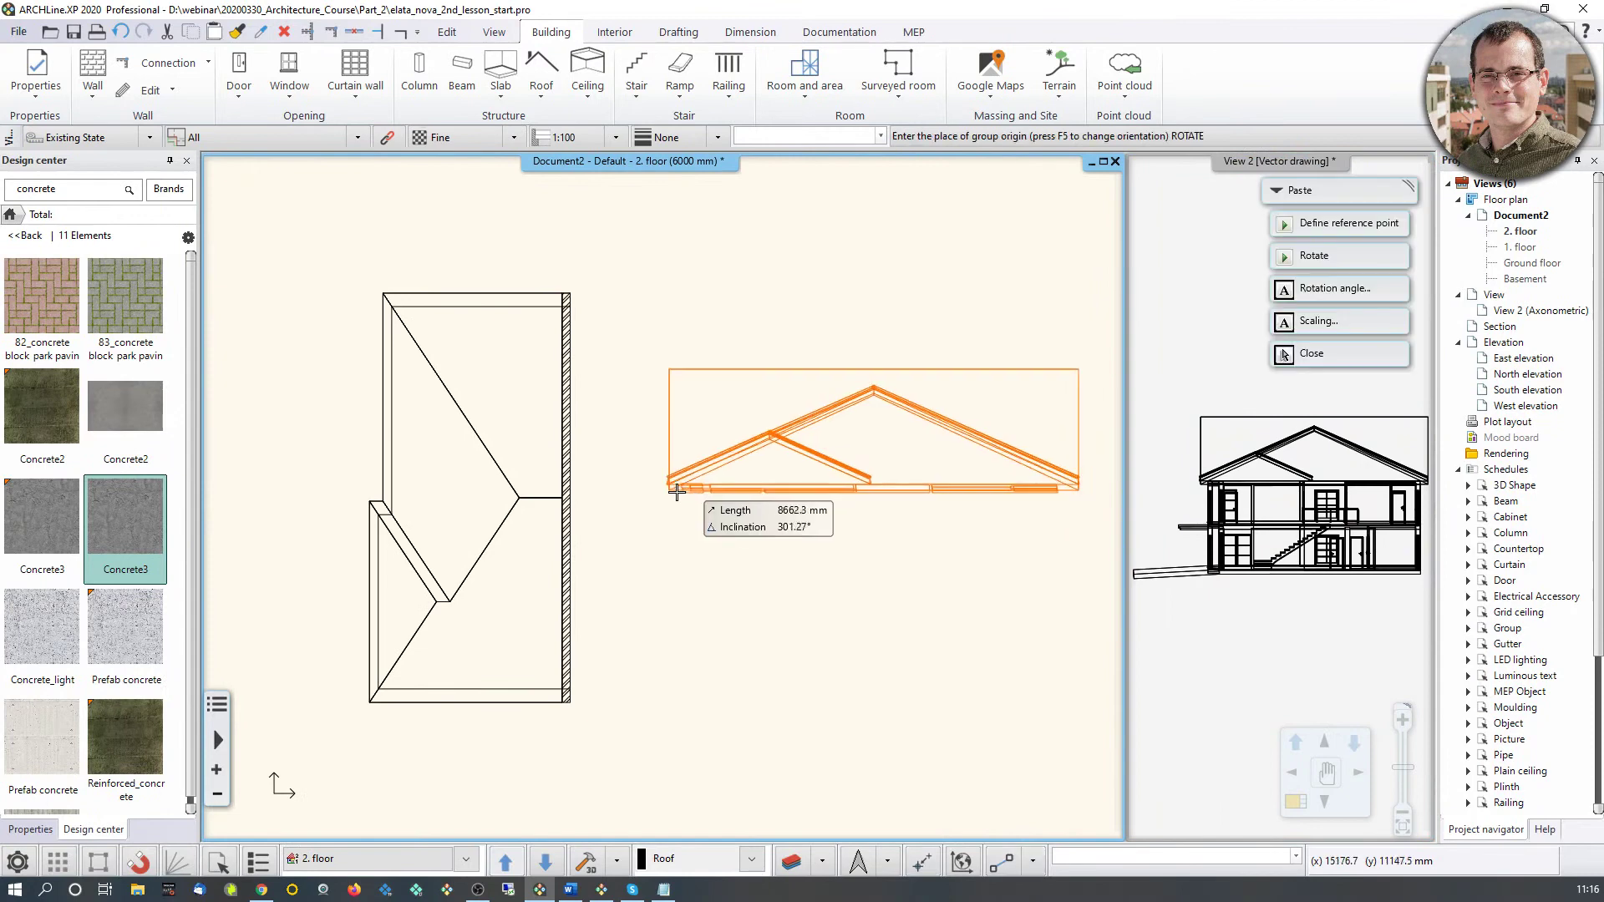
{"action": "left_click", "coordinate": [635, 488]}
{"action": "scroll", "coordinate": [782, 545], "scroll_direction": "up", "scroll_amount": 3}
{"action": "middle_click_drag", "start_coordinate": [599, 401], "coordinate": [579, 465]}
{"action": "left_click", "coordinate": [467, 305]}
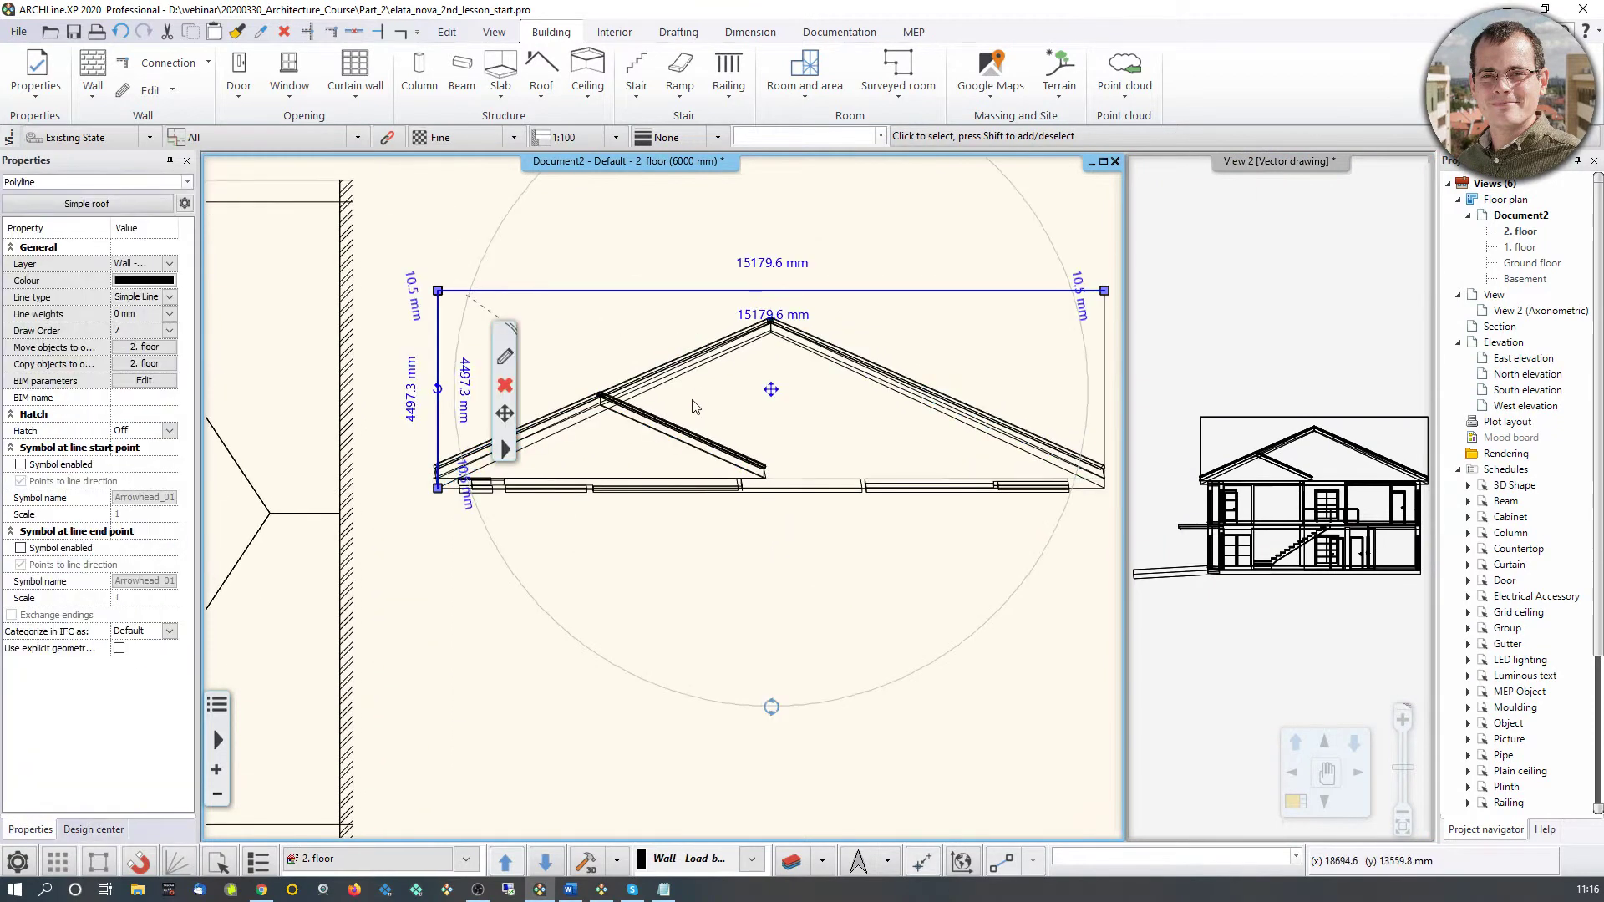
{"action": "key", "text": "Escape"}
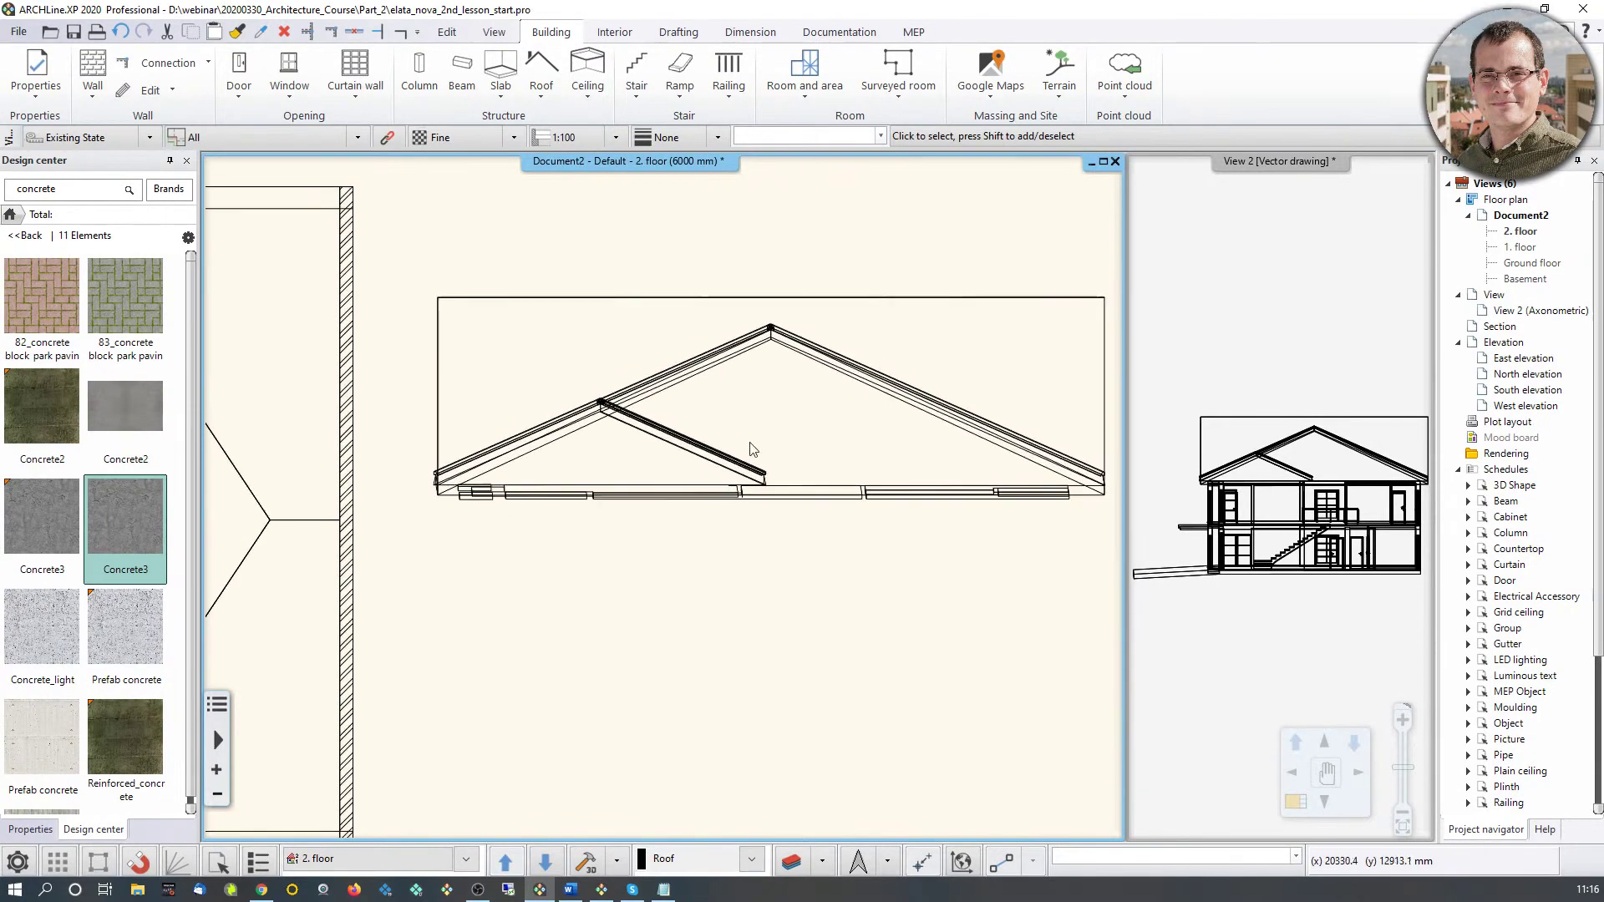
{"action": "scroll", "coordinate": [769, 400], "scroll_direction": "up", "scroll_amount": 5}
{"action": "scroll", "coordinate": [706, 398], "scroll_direction": "down", "scroll_amount": 4}
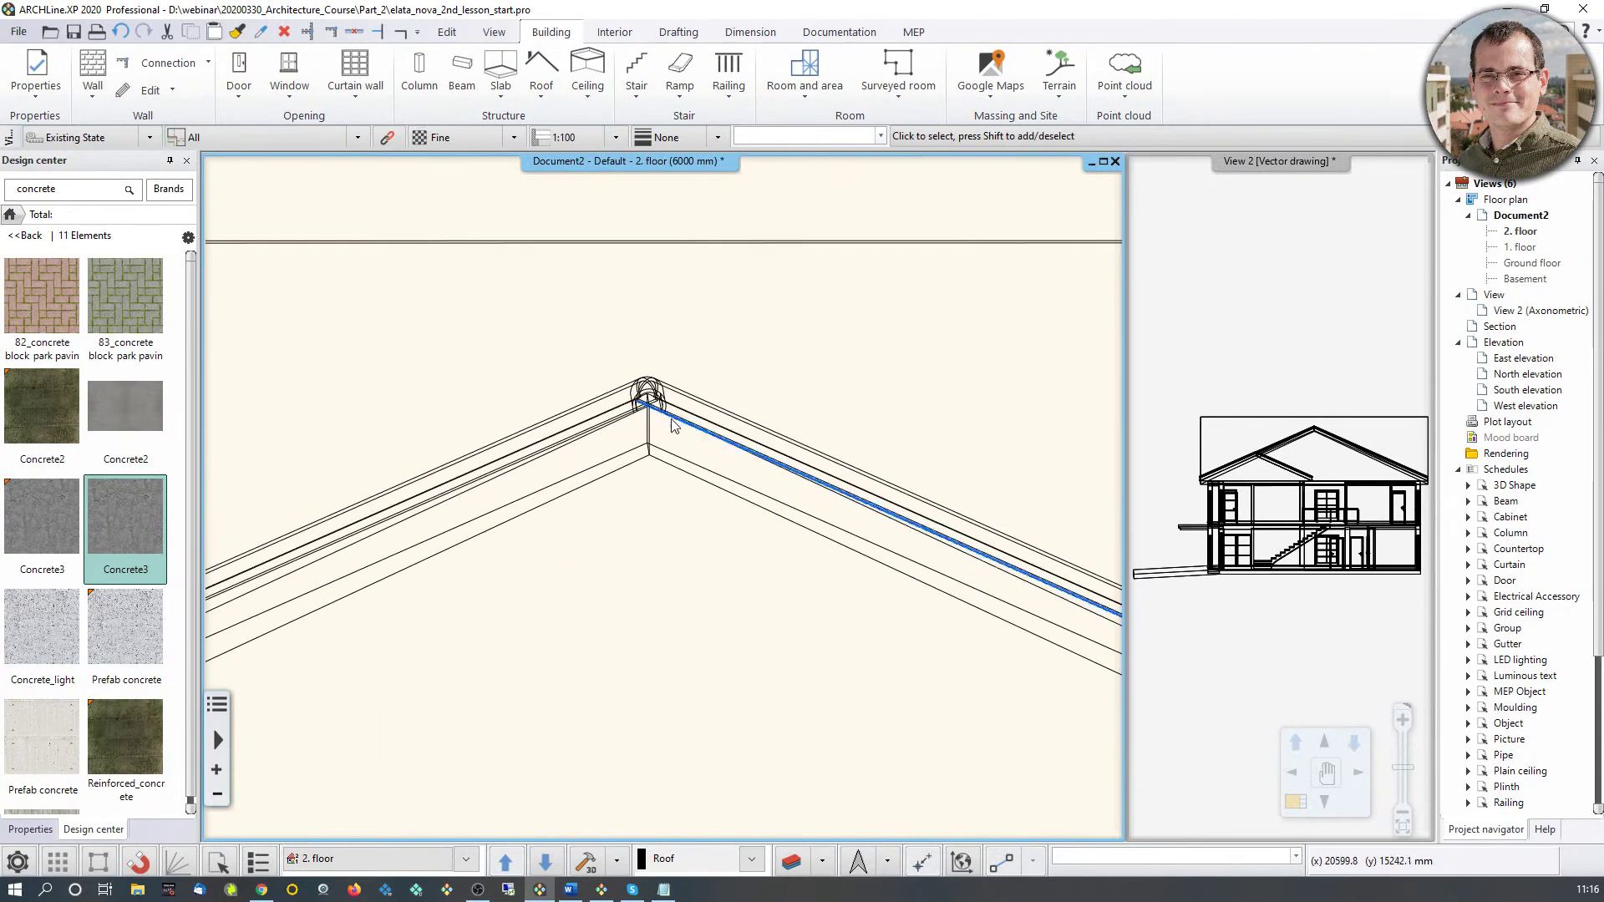
{"action": "scroll", "coordinate": [653, 460], "scroll_direction": "down", "scroll_amount": 4}
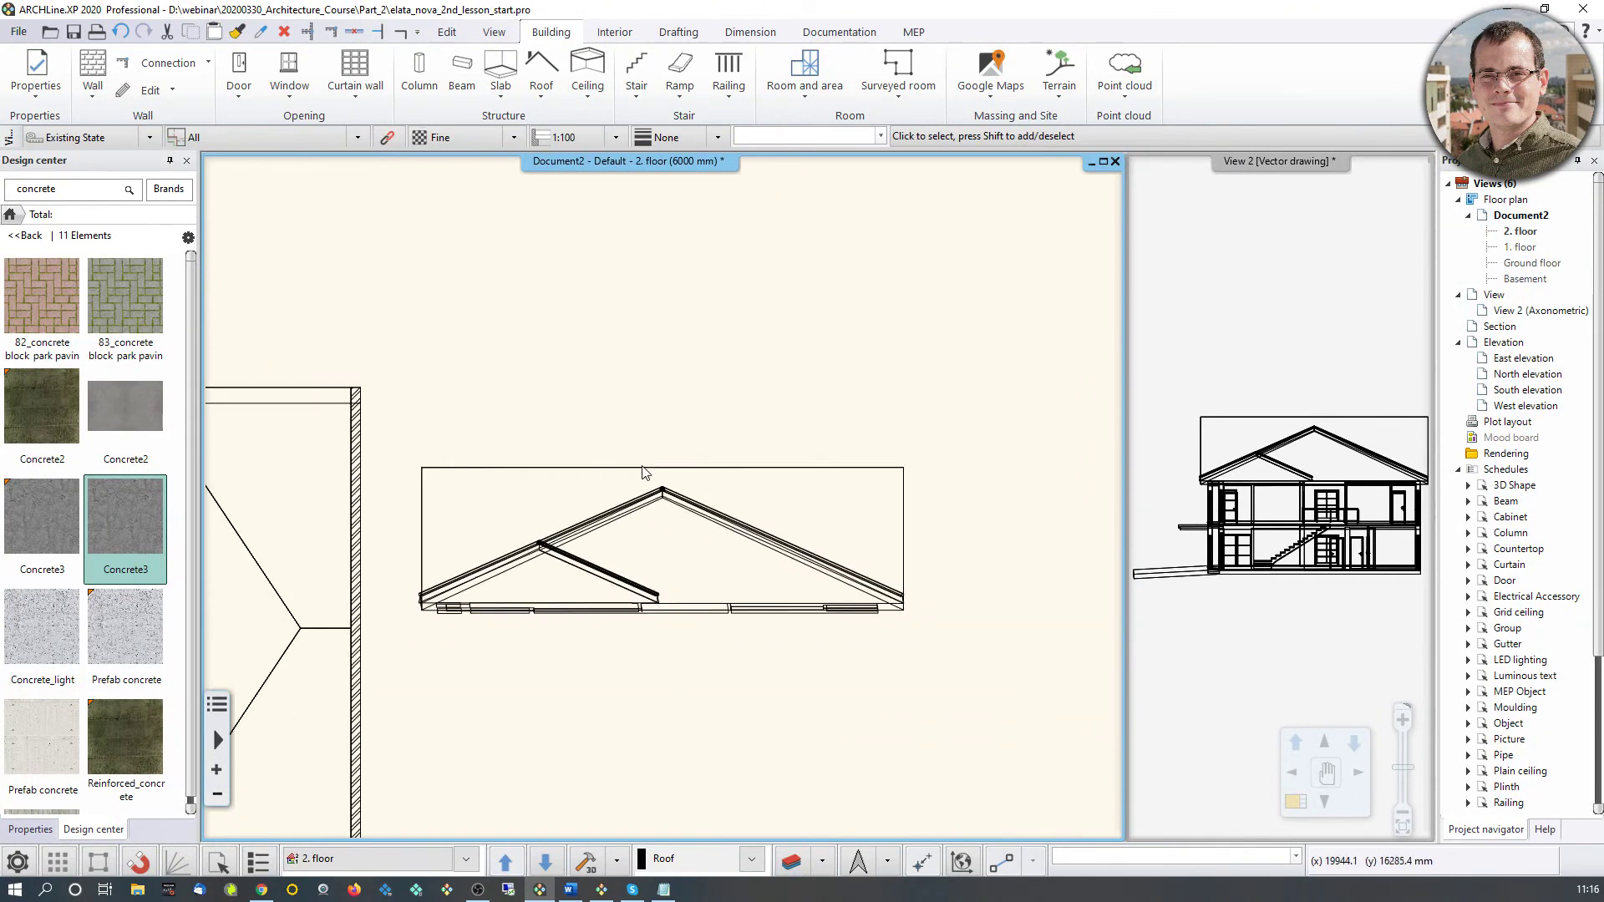
{"action": "middle_click_drag", "start_coordinate": [401, 506], "coordinate": [488, 393]}
{"action": "left_click", "coordinate": [467, 432]}
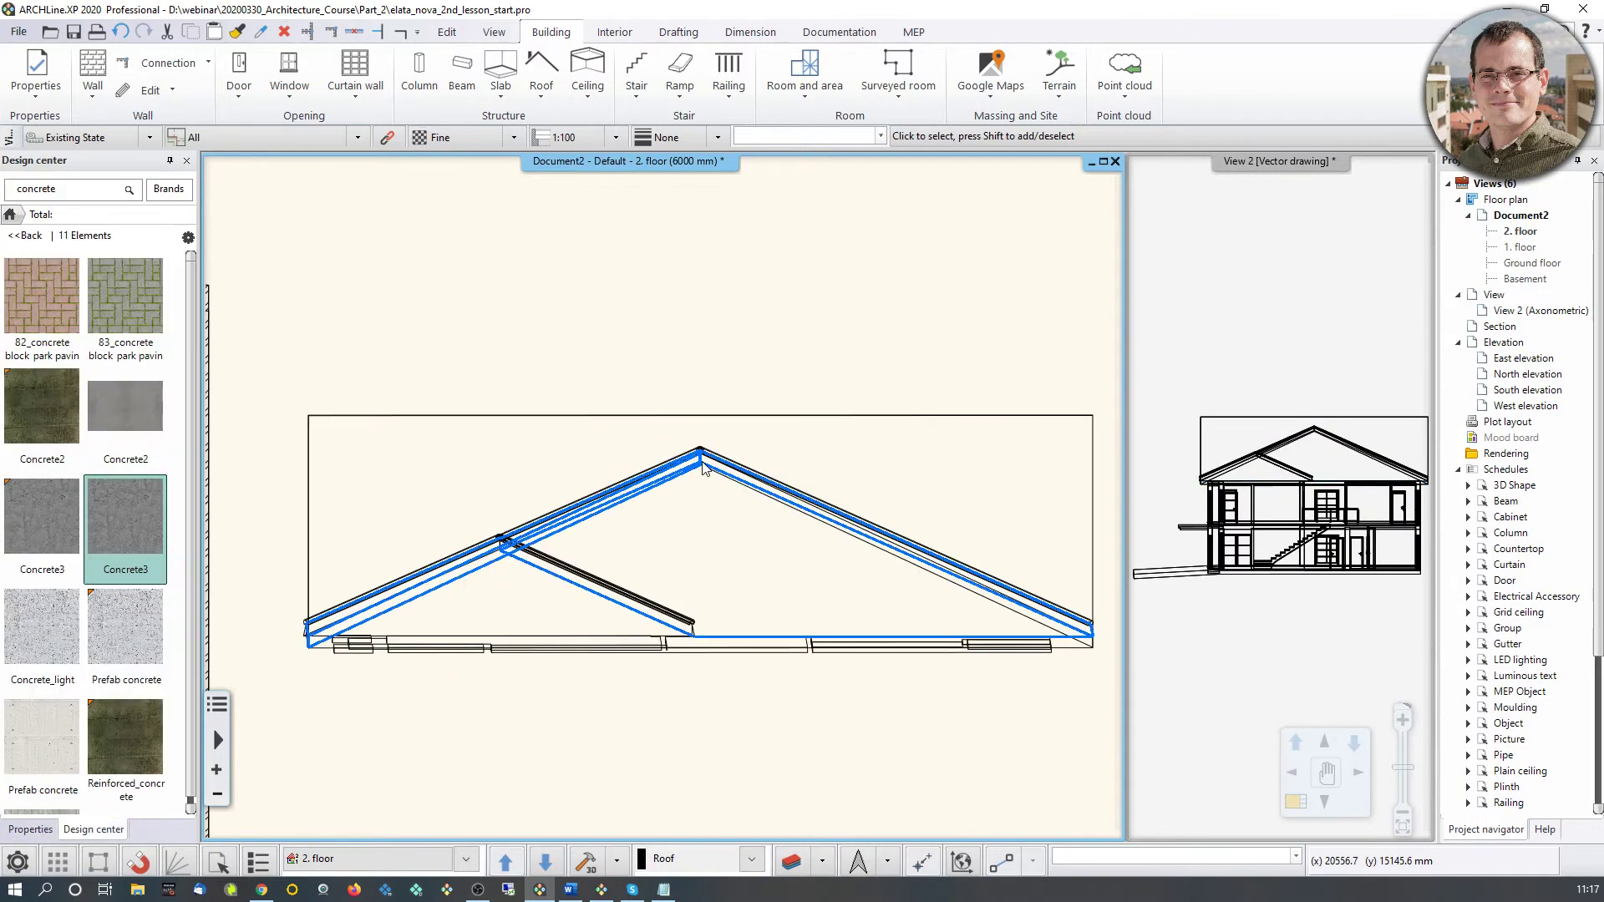
Step: Draw a 500 mm vertical line upward from the underside of the main ridge in the pasted side-view lines
{"action": "left_click", "coordinate": [680, 35]}
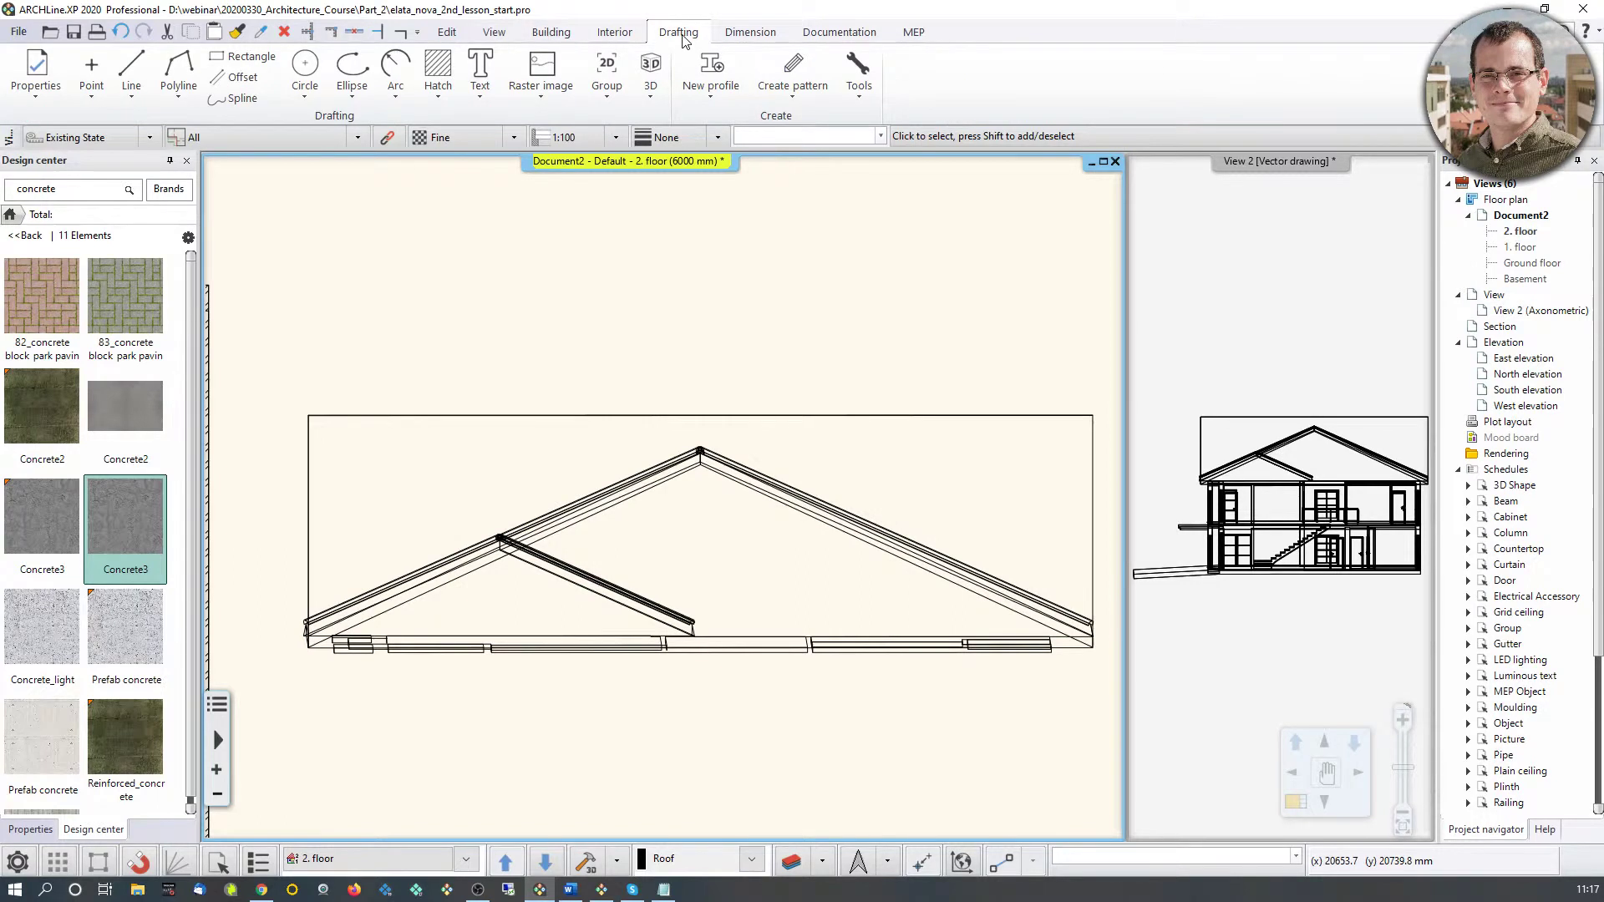
{"action": "left_click", "coordinate": [10, 214]}
{"action": "scroll", "coordinate": [695, 476], "scroll_direction": "up", "scroll_amount": 3}
{"action": "scroll", "coordinate": [681, 485], "scroll_direction": "up", "scroll_amount": 1}
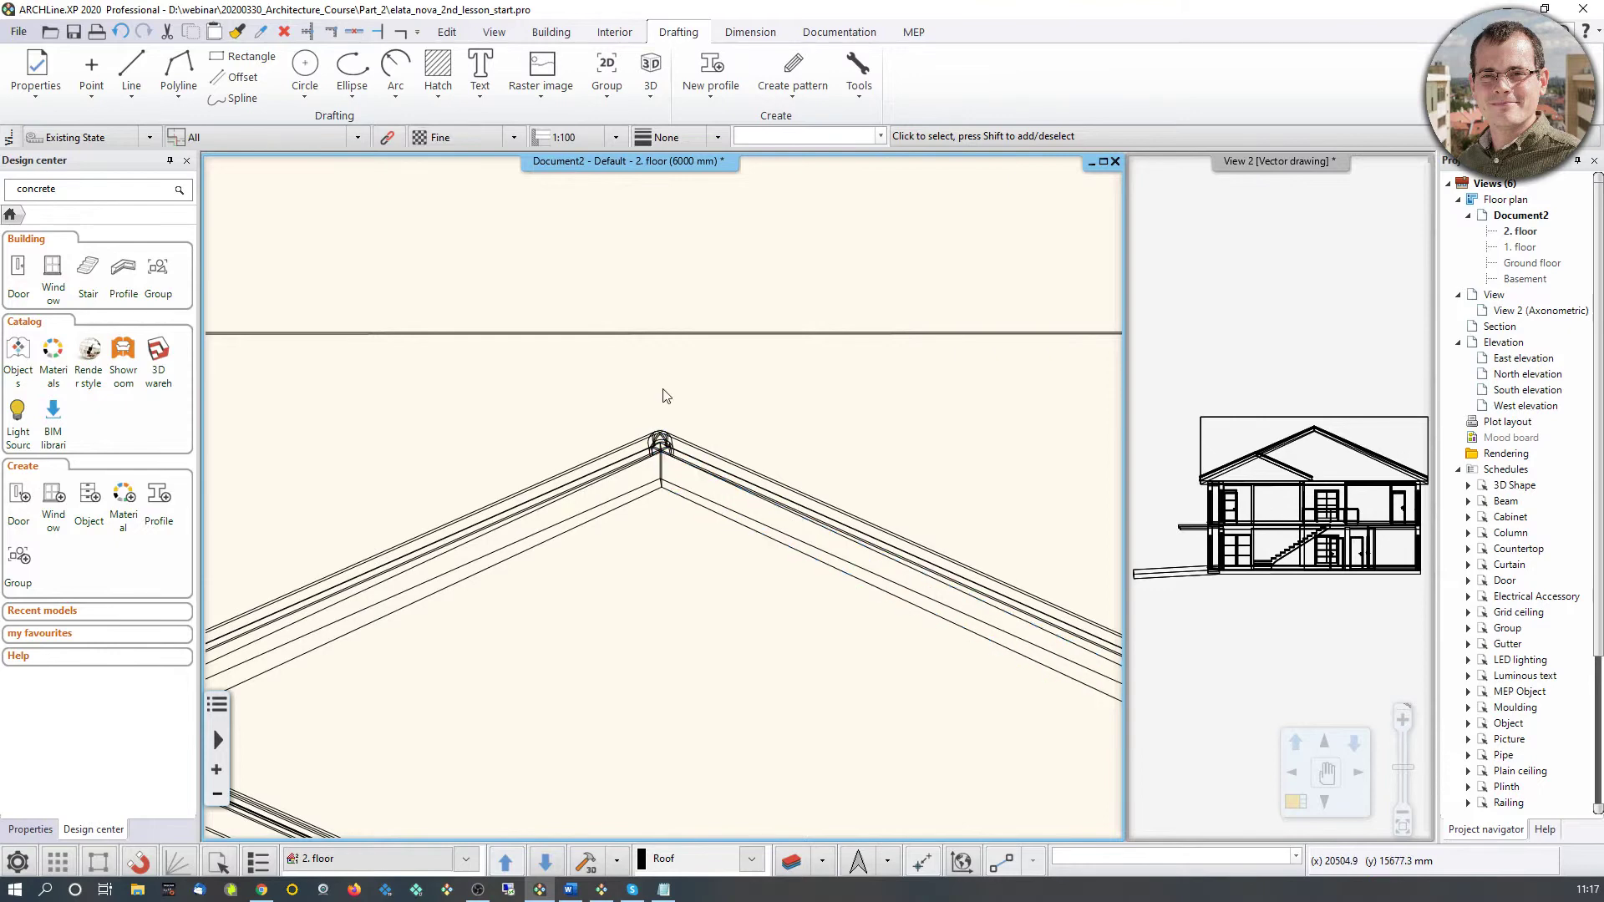
{"action": "middle_click_drag", "start_coordinate": [660, 384], "coordinate": [664, 370]}
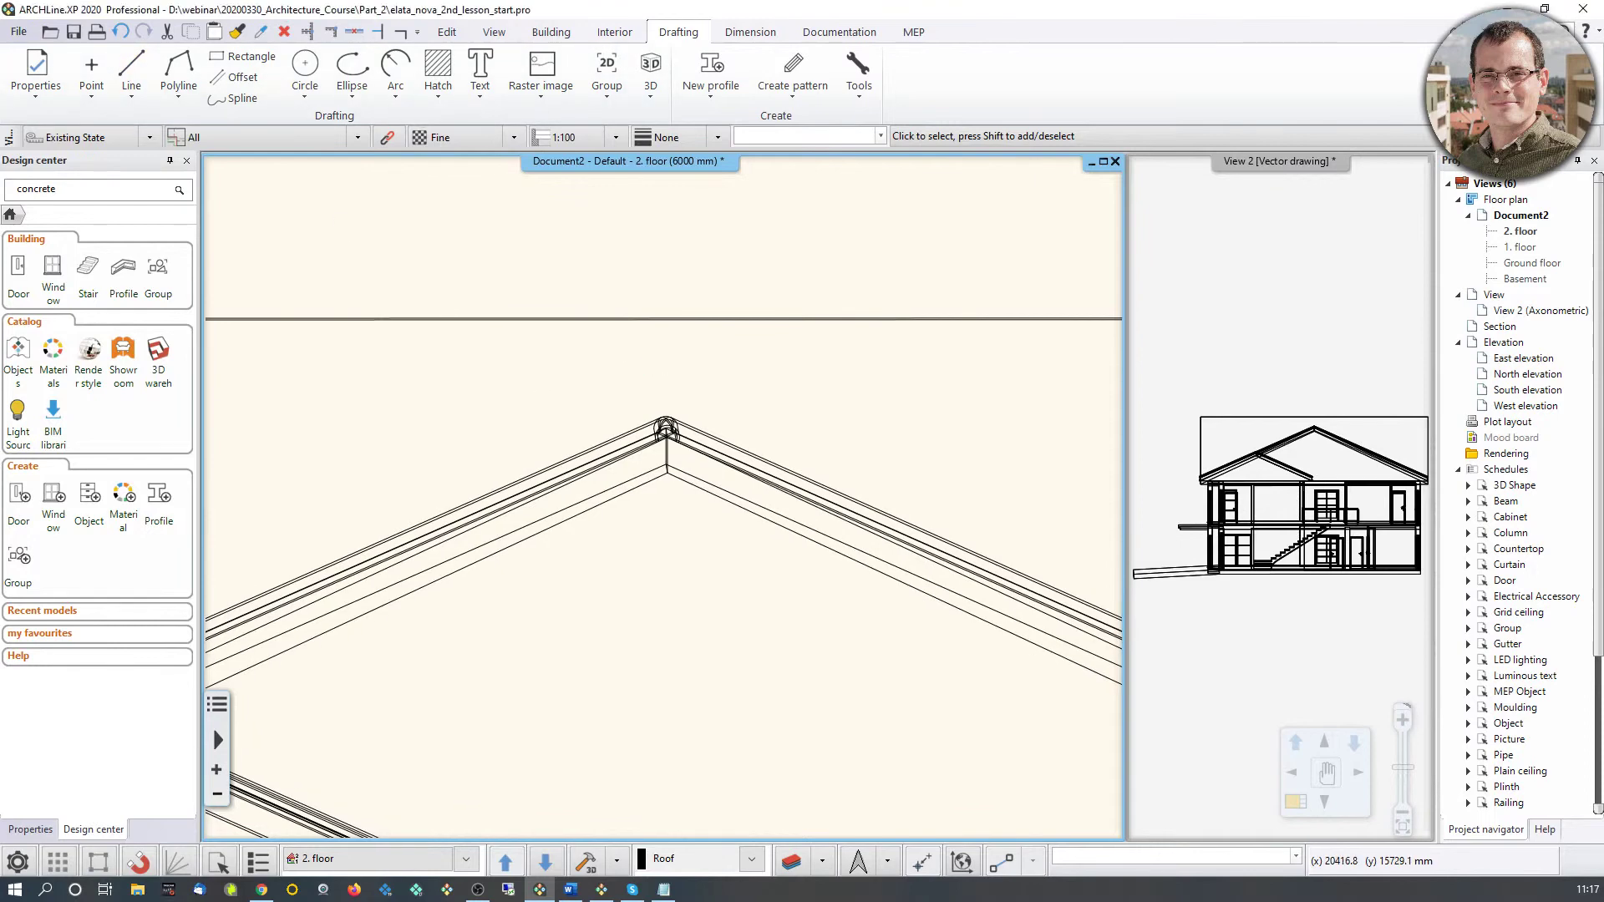
{"action": "left_click", "coordinate": [667, 473]}
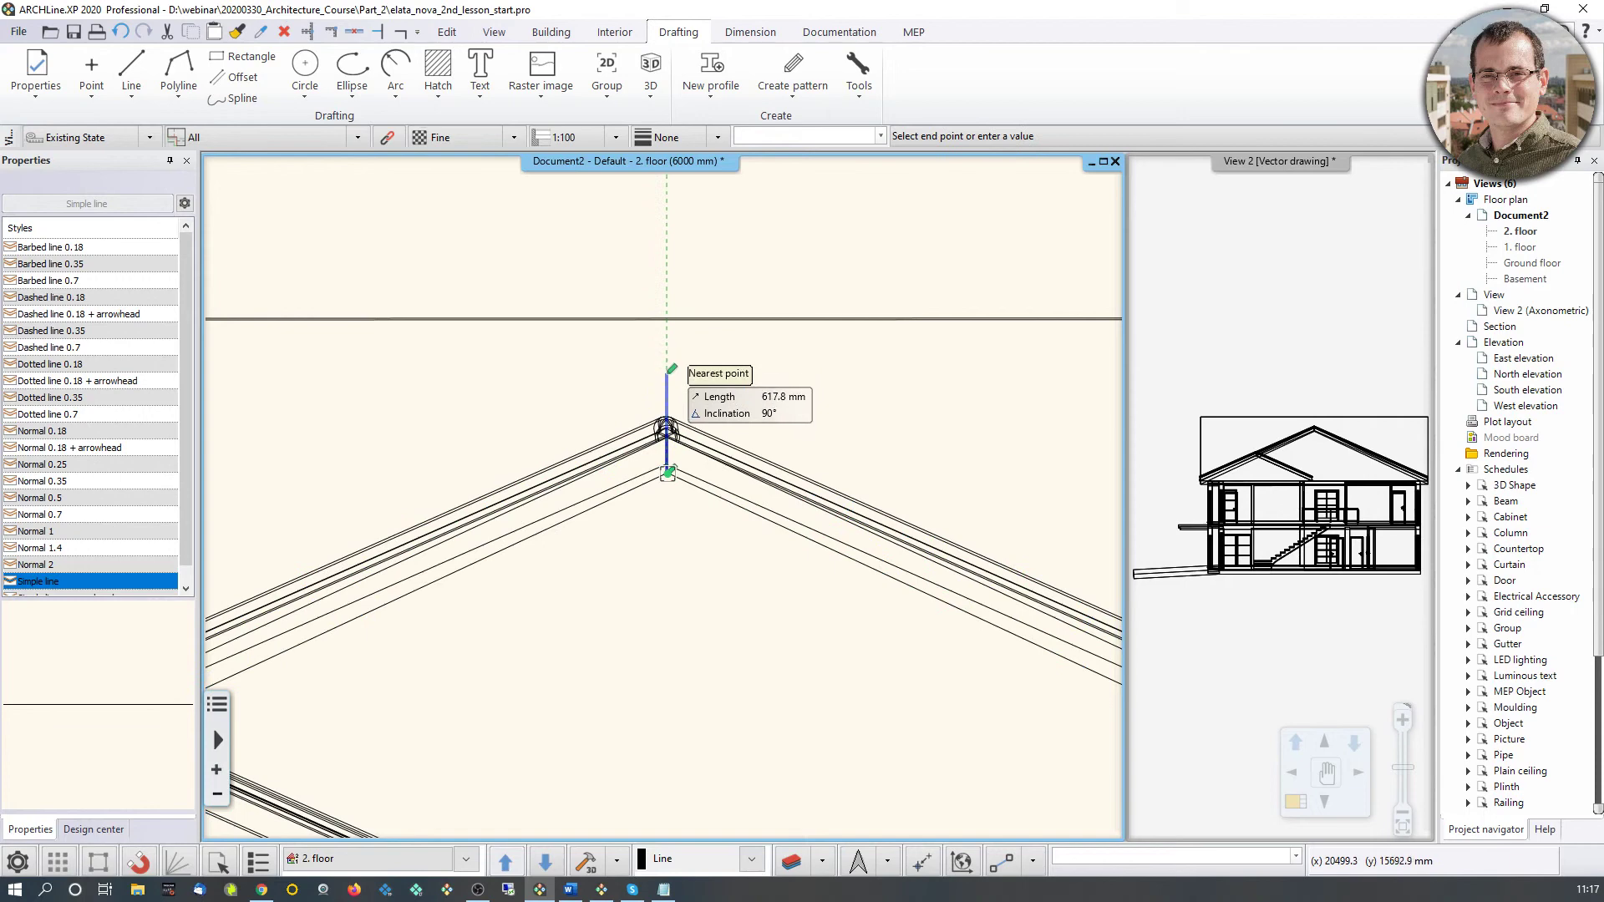
{"action": "type", "text": "500"}
{"action": "key", "text": "Return"}
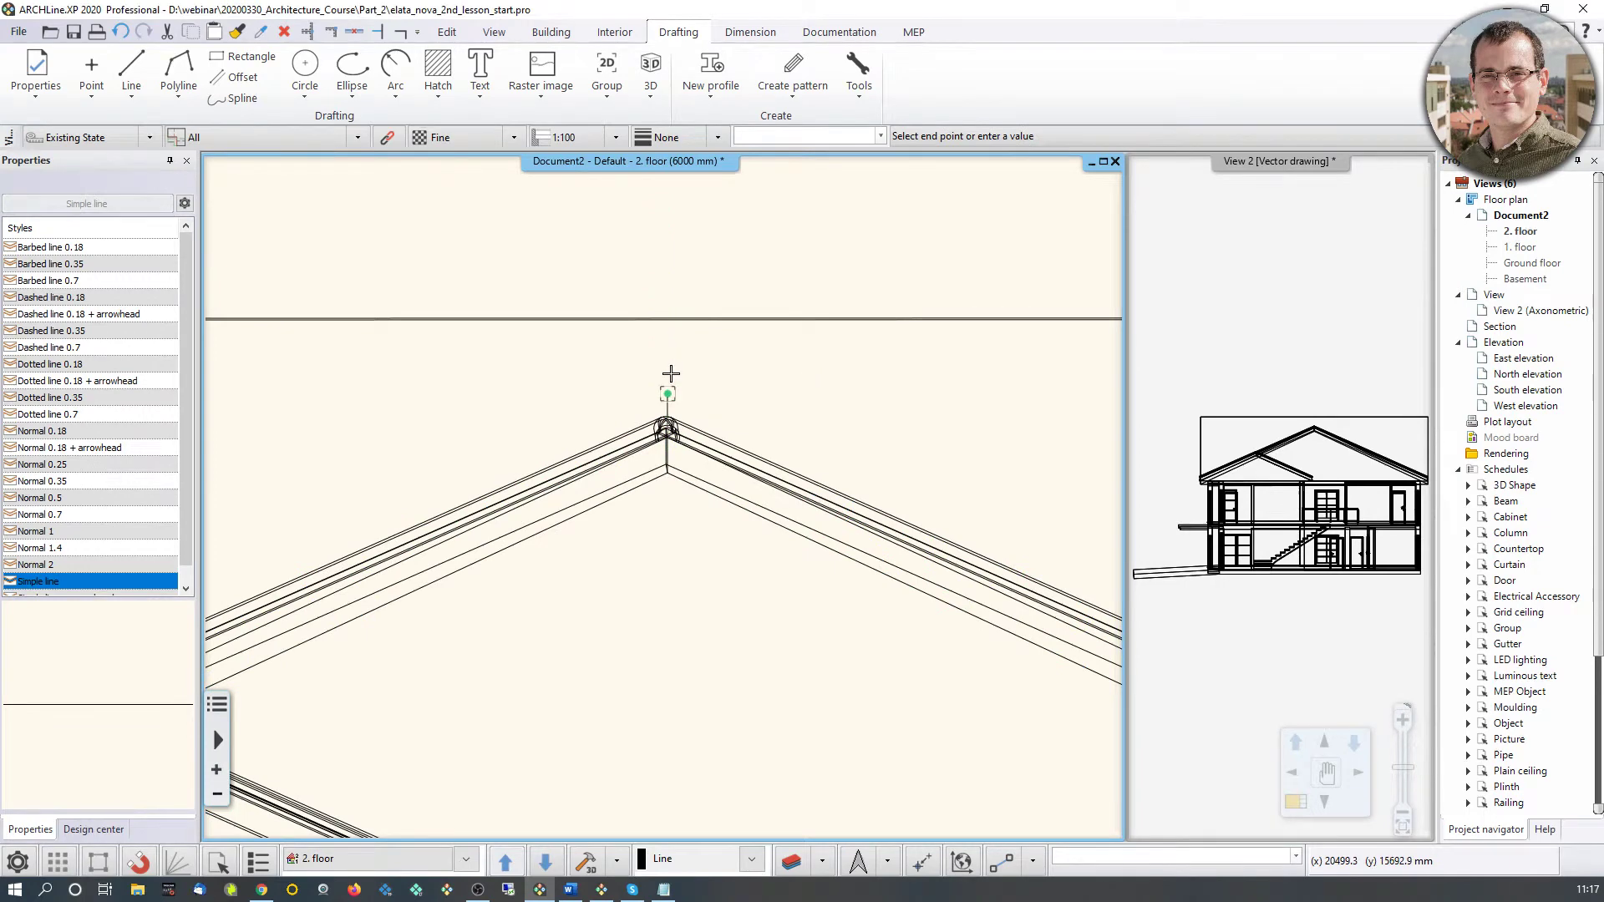
{"action": "scroll", "coordinate": [681, 465], "scroll_direction": "up", "scroll_amount": 2}
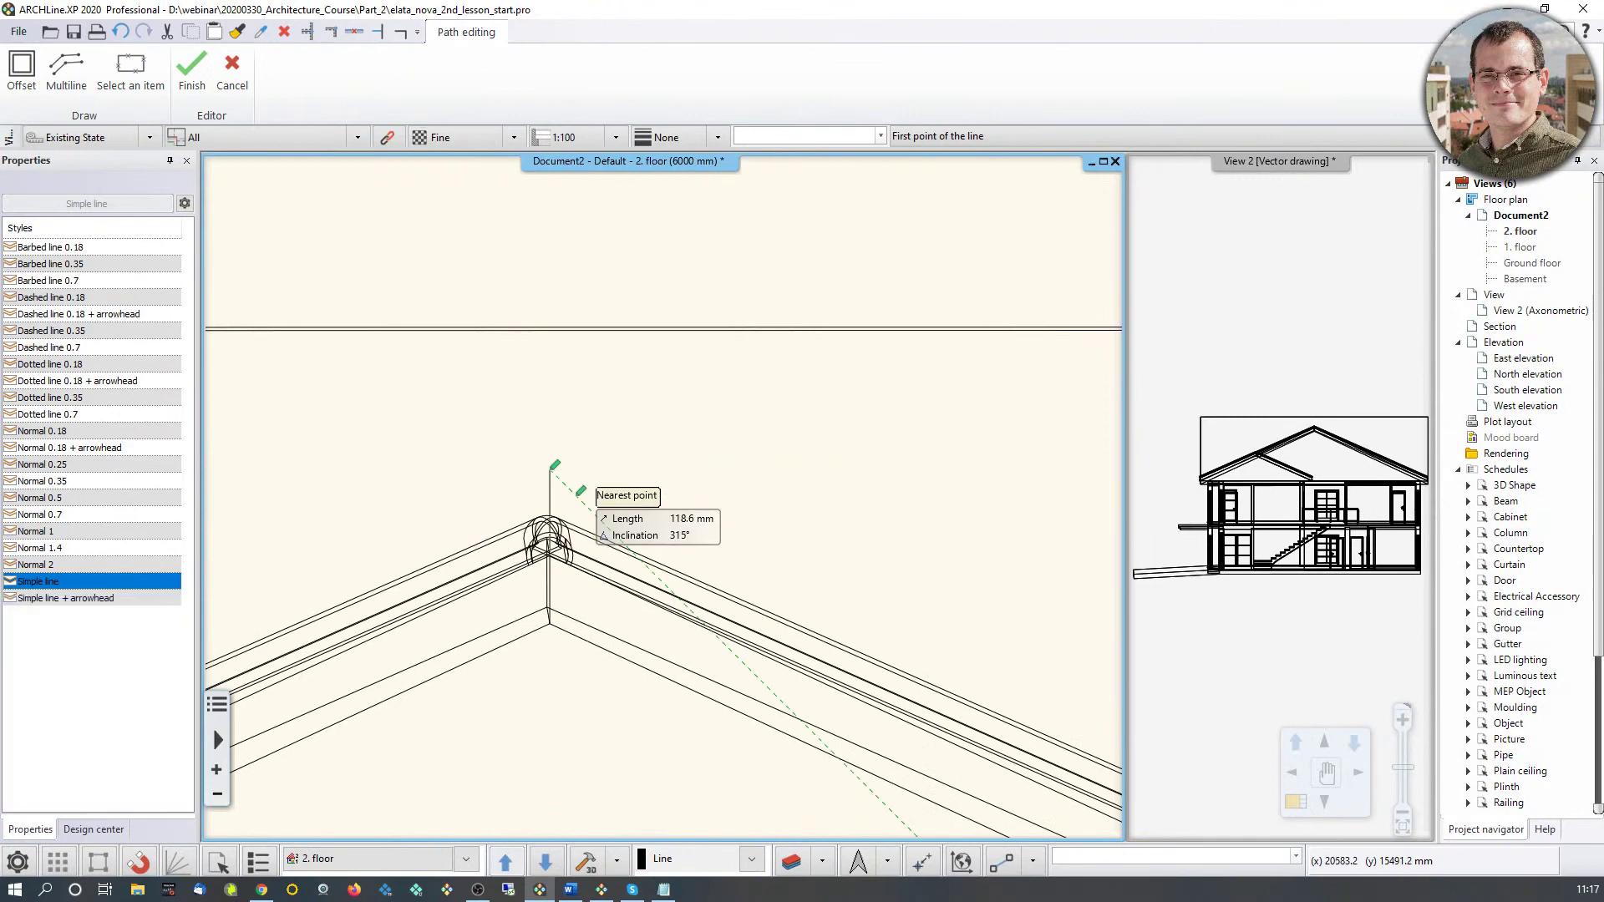
{"action": "key", "text": "Escape"}
Step: Try to offset the slope edges of the pasted roof polyline with the single-edge and all-edges Offset commands
{"action": "scroll", "coordinate": [752, 660], "scroll_direction": "down", "scroll_amount": 4}
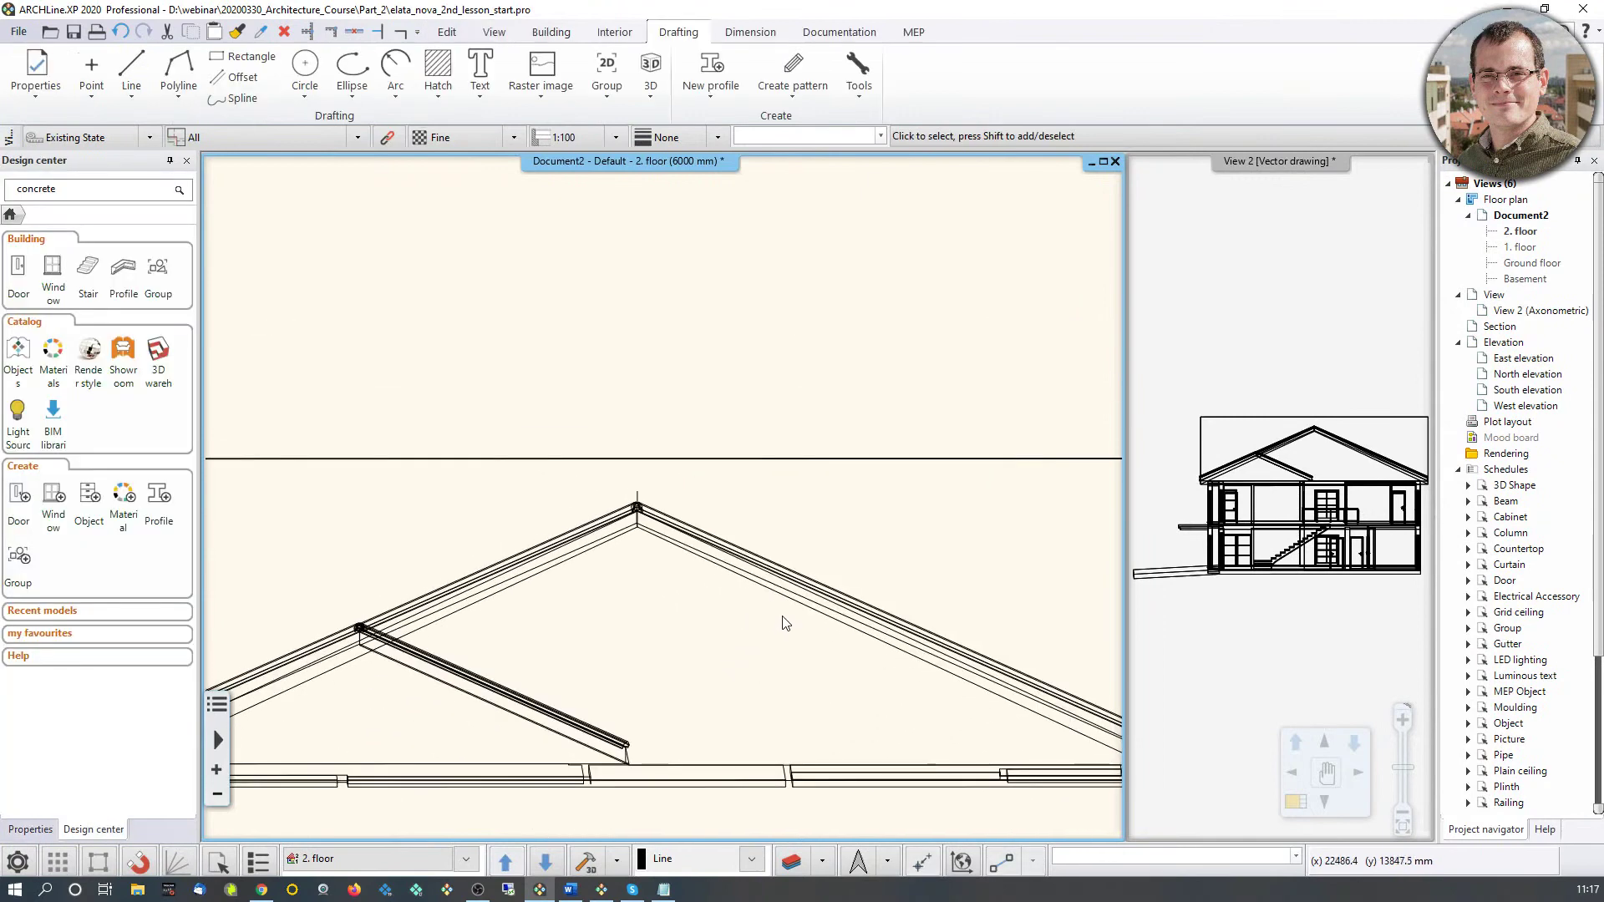
{"action": "left_click", "coordinate": [720, 599]}
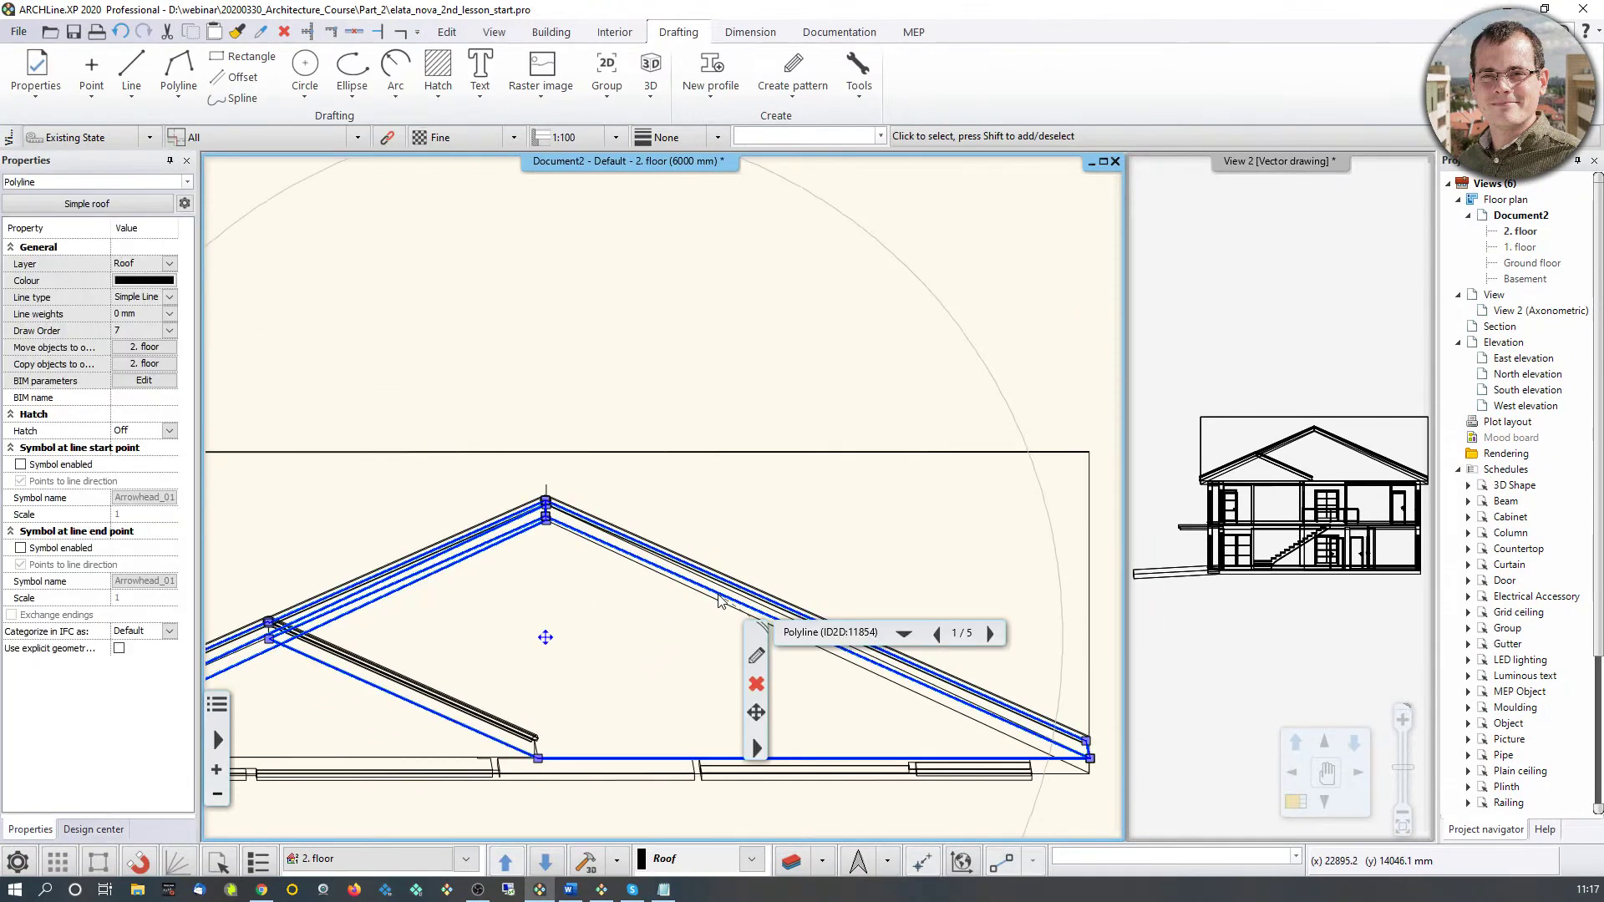
{"action": "scroll", "coordinate": [621, 572], "scroll_direction": "up", "scroll_amount": 2}
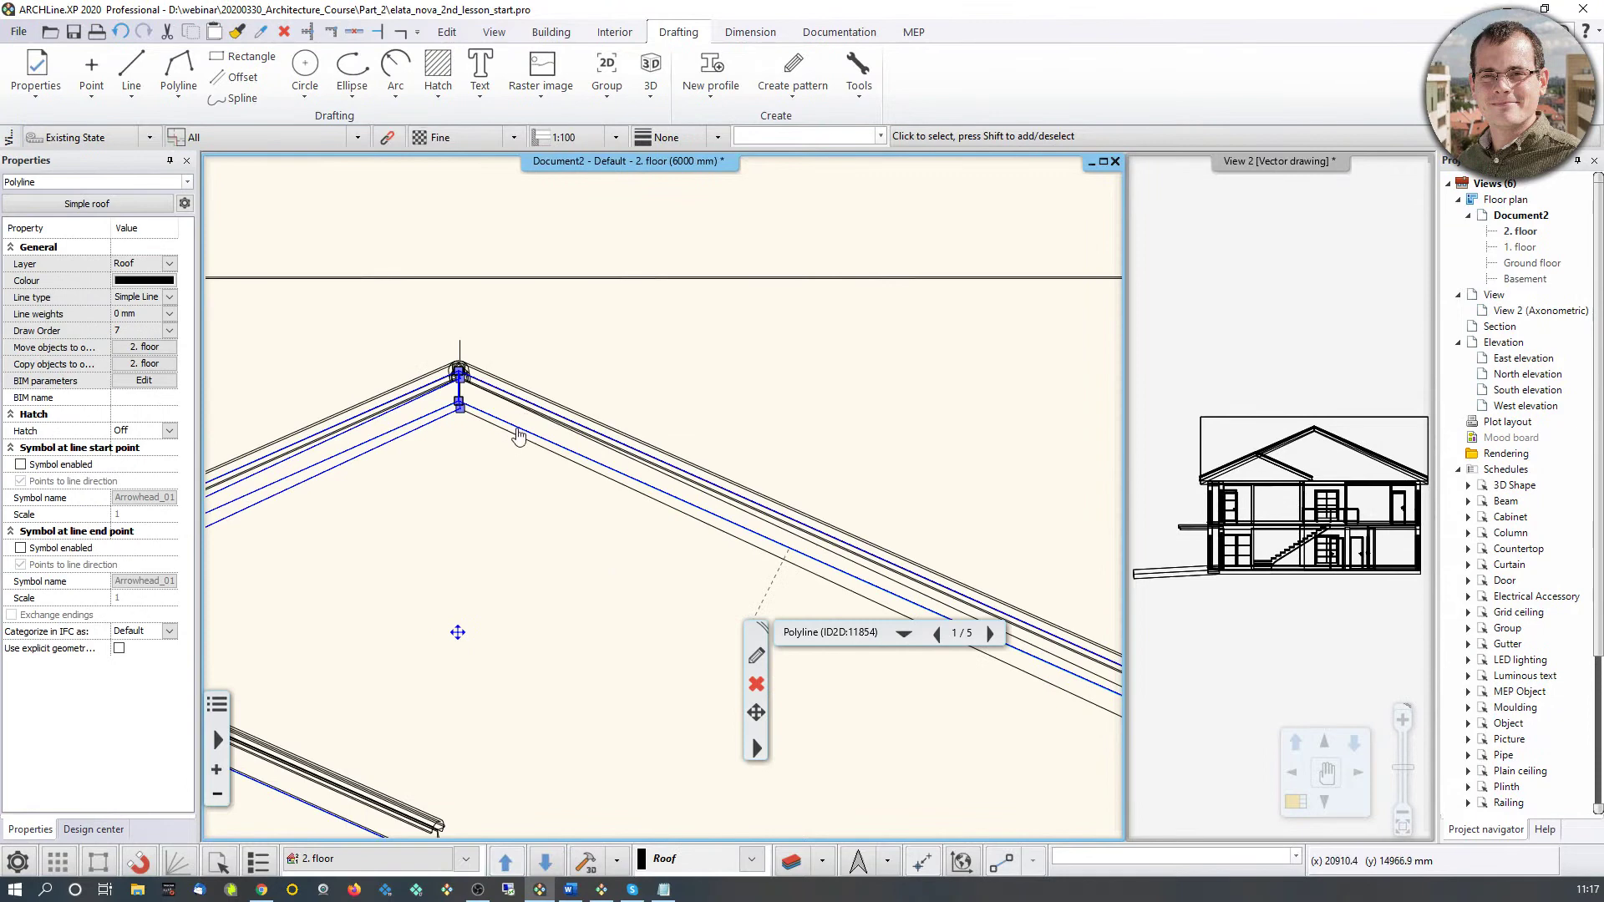
{"action": "right_click", "coordinate": [519, 436]}
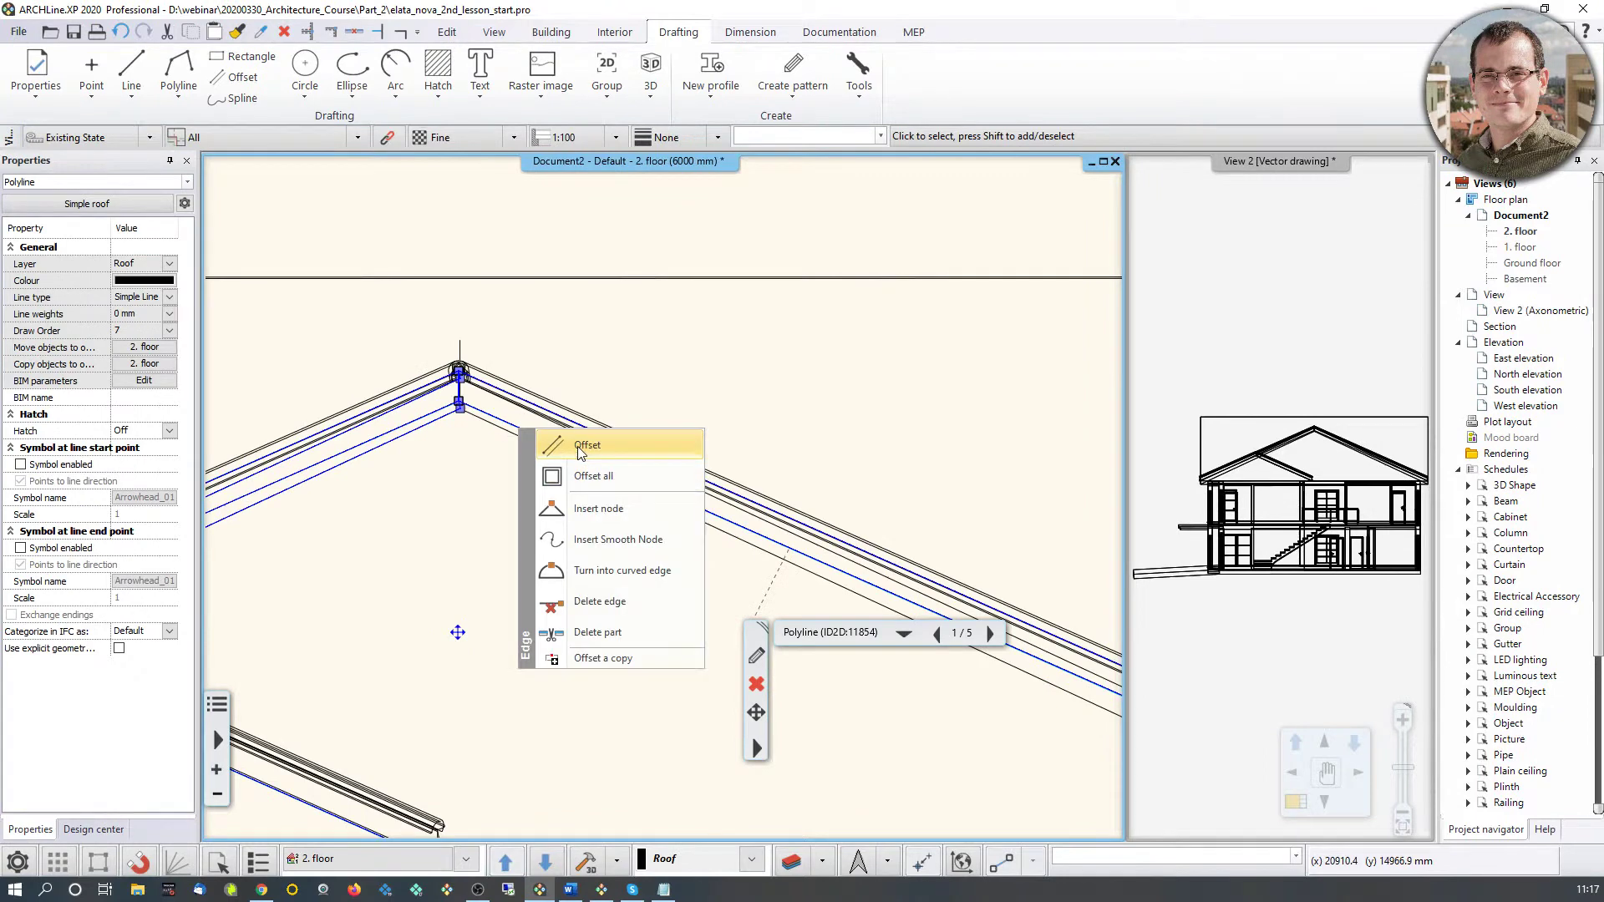
{"action": "left_click", "coordinate": [568, 444]}
{"action": "key", "text": "Escape"}
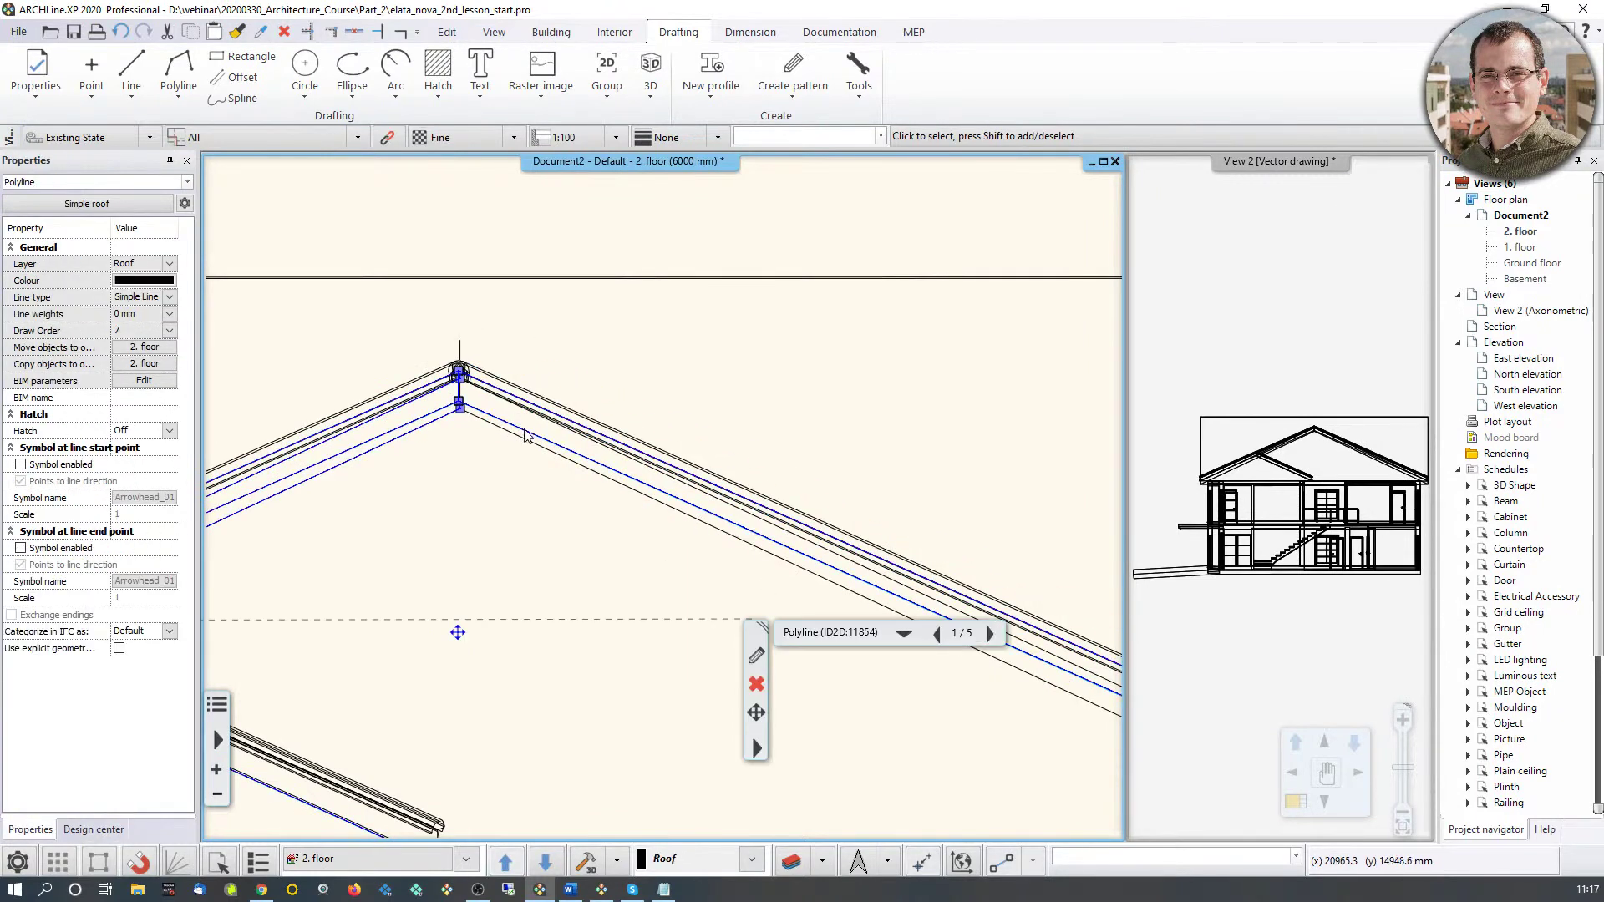
{"action": "right_click", "coordinate": [526, 435]}
{"action": "left_click", "coordinate": [575, 459]}
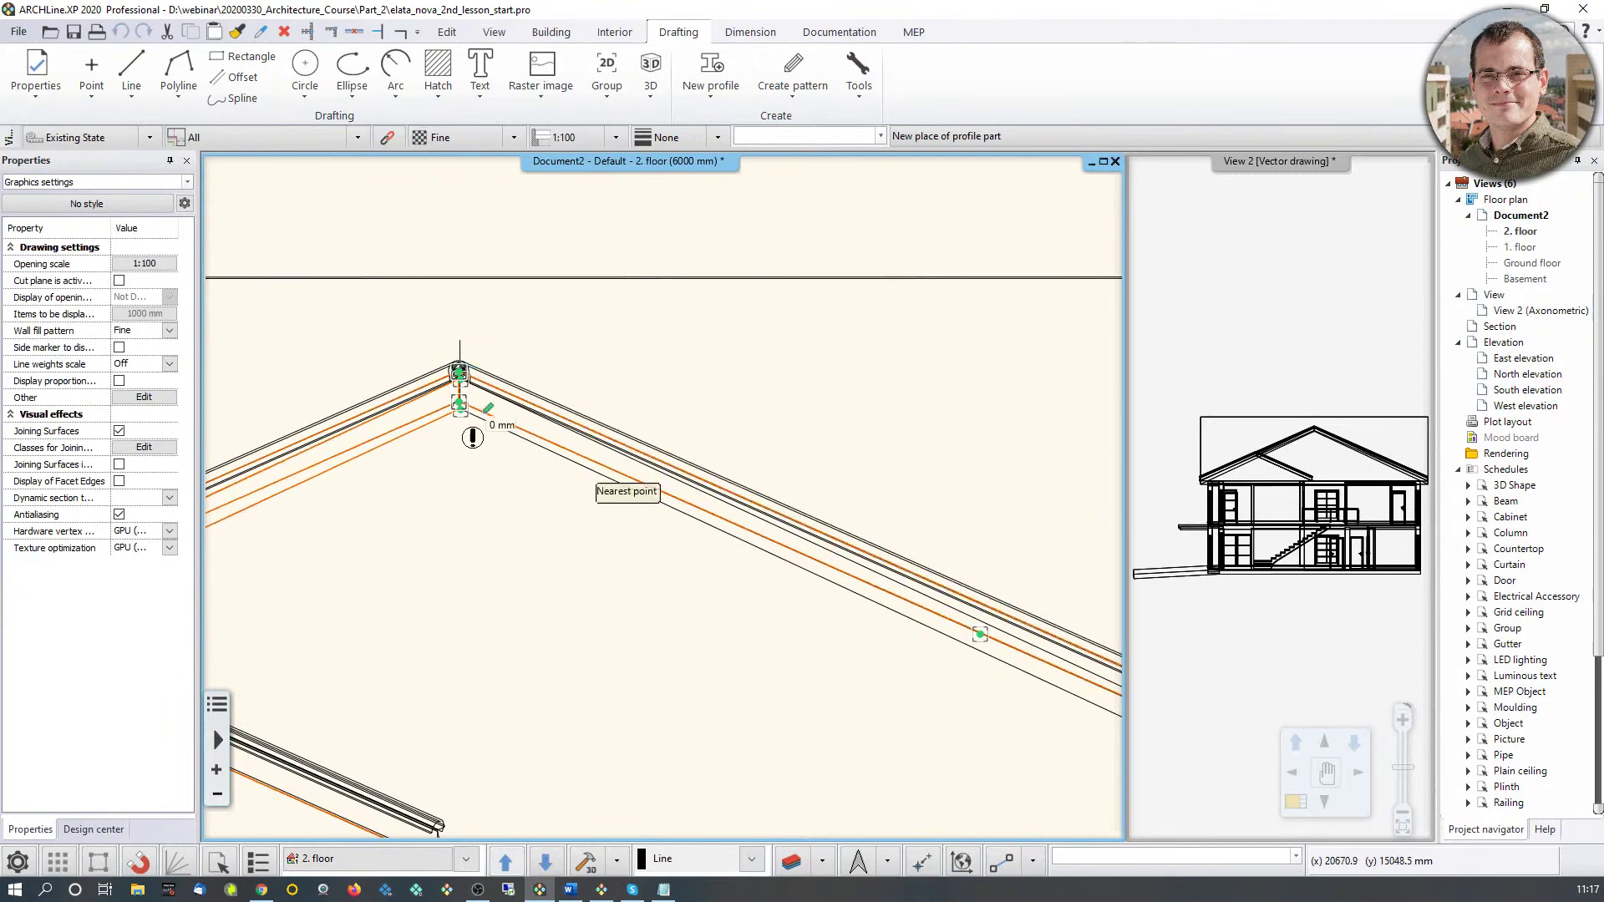
{"action": "left_click", "coordinate": [513, 405]}
{"action": "right_click", "coordinate": [515, 404]}
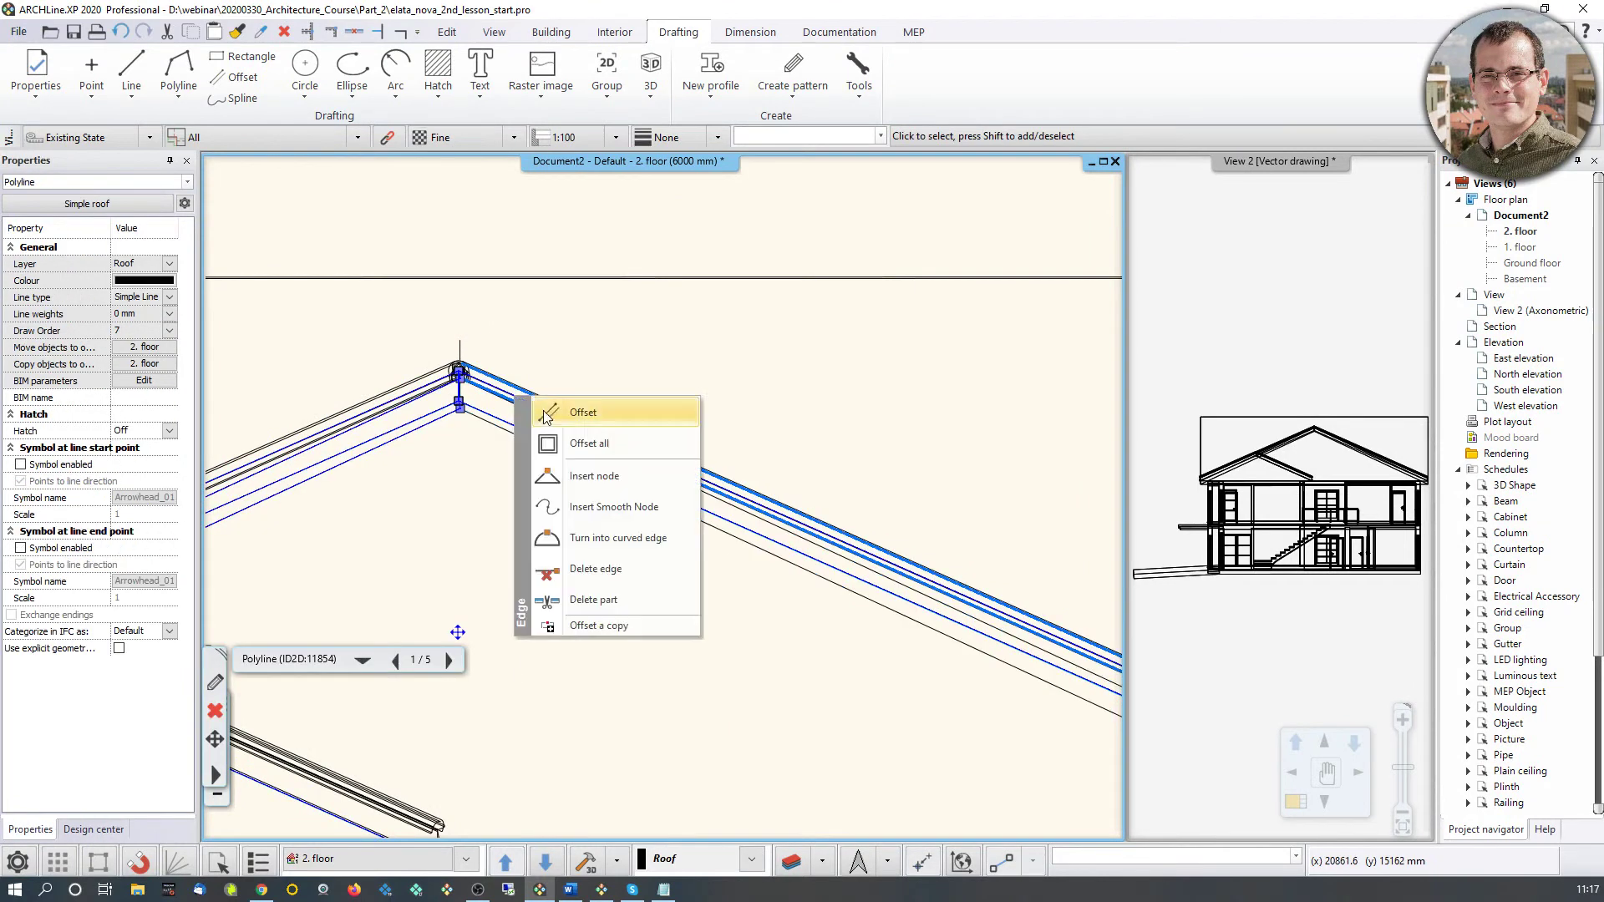
{"action": "left_click", "coordinate": [555, 441]}
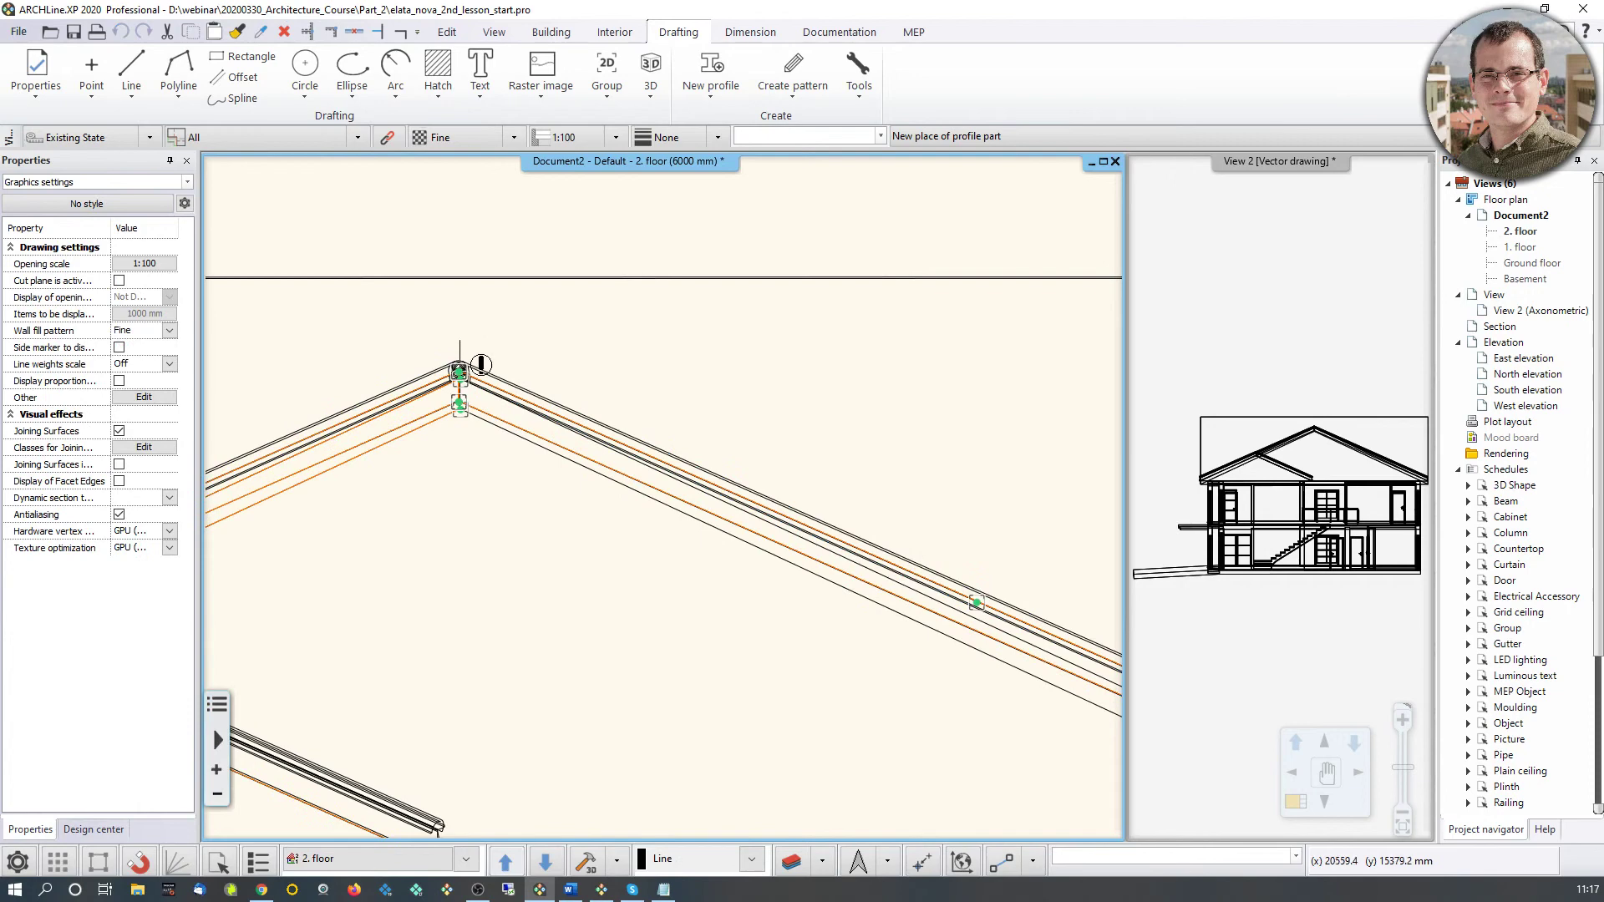
{"action": "left_click", "coordinate": [459, 373]}
Step: Remove all pasted side-view lines, including the line drawn at the ridge, from the 2. floor plan
{"action": "scroll", "coordinate": [480, 368], "scroll_direction": "down", "scroll_amount": 6}
{"action": "left_click", "coordinate": [900, 349]}
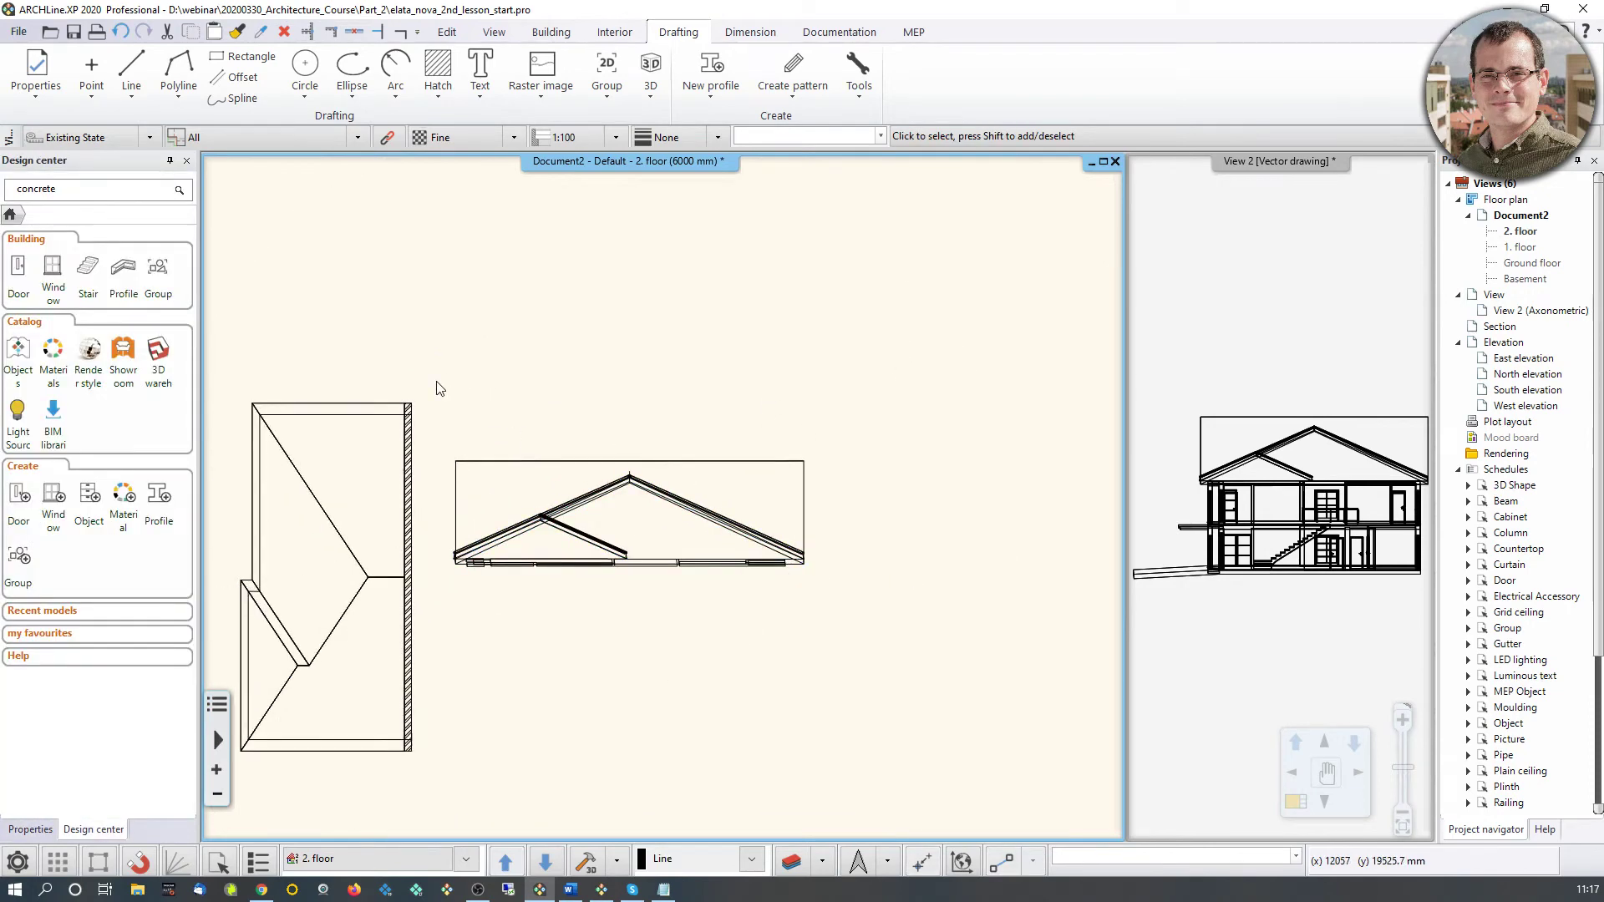
{"action": "mouse_move", "coordinate": [436, 388]}
{"action": "left_mouse_down"}
{"action": "mouse_move", "coordinate": [831, 634]}
{"action": "mouse_move", "coordinate": [856, 626]}
{"action": "left_mouse_up"}
{"action": "key", "text": "ctrl+x"}
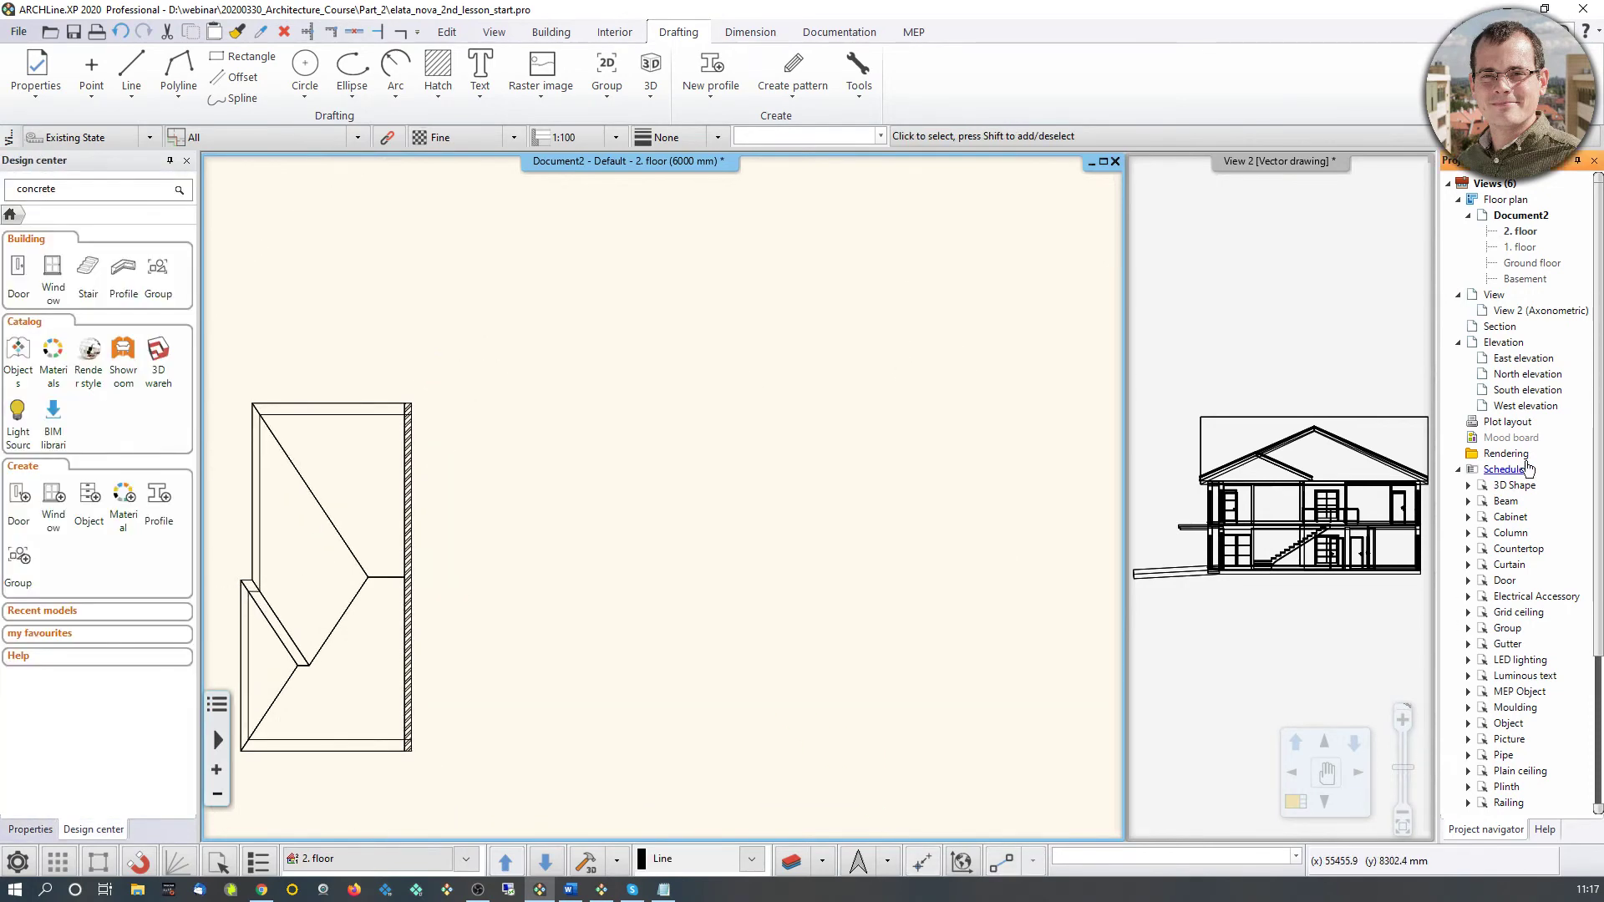
Step: Make the side view of the house the main view and switch it from vector drawing to image
{"action": "left_click", "coordinate": [1269, 652]}
{"action": "left_click", "coordinate": [1295, 802]}
{"action": "scroll", "coordinate": [815, 592], "scroll_direction": "down", "scroll_amount": 4}
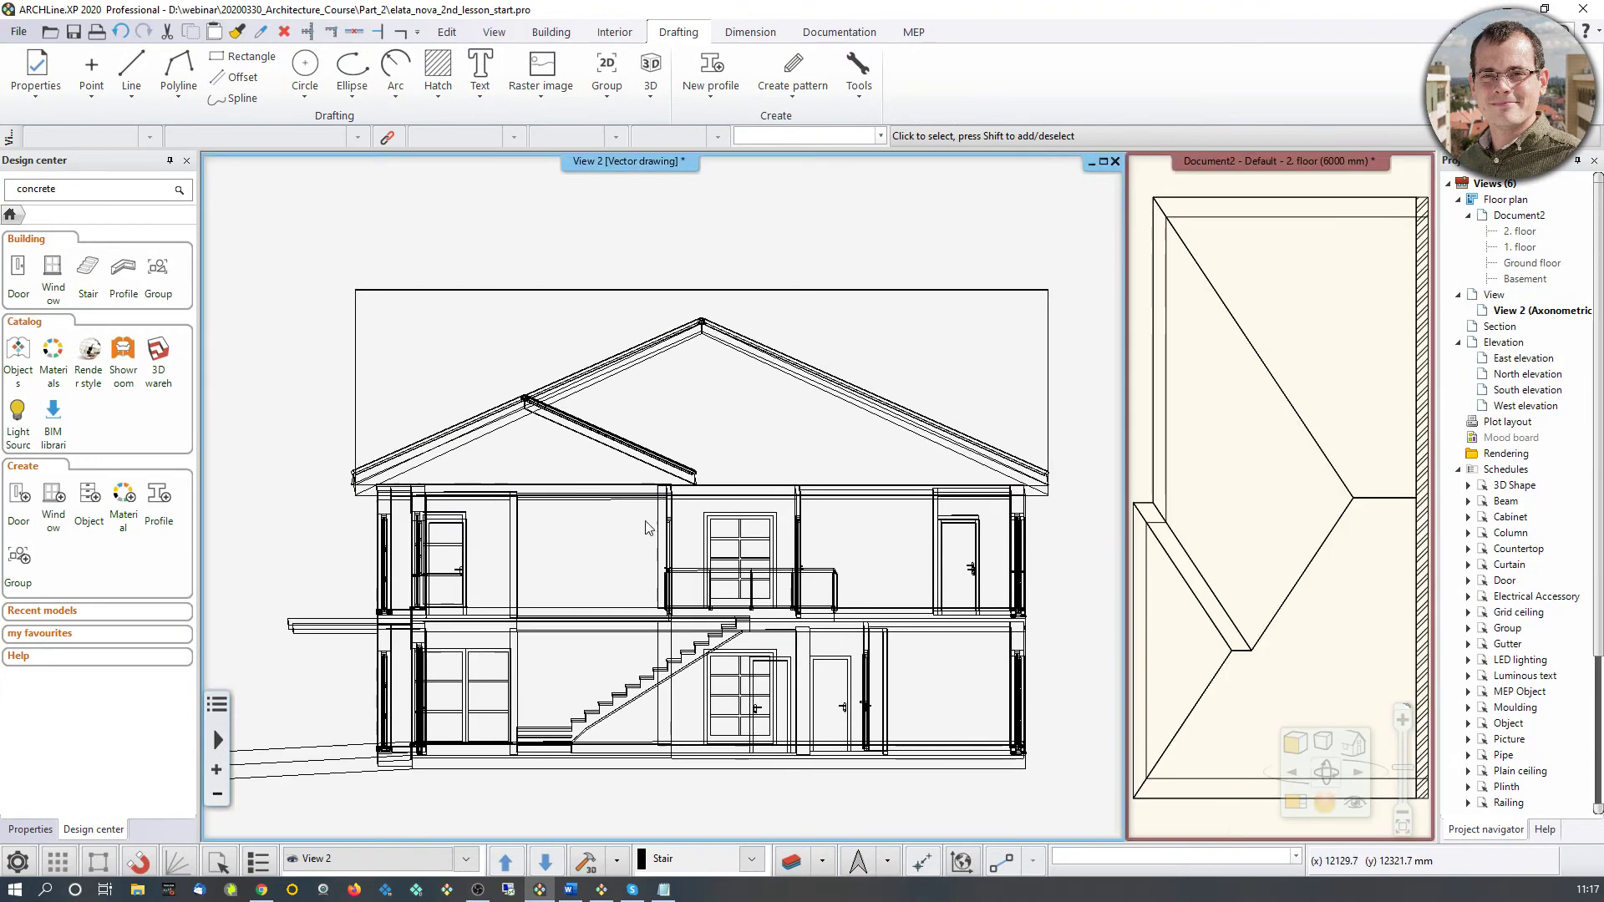
{"action": "right_click", "coordinate": [673, 168]}
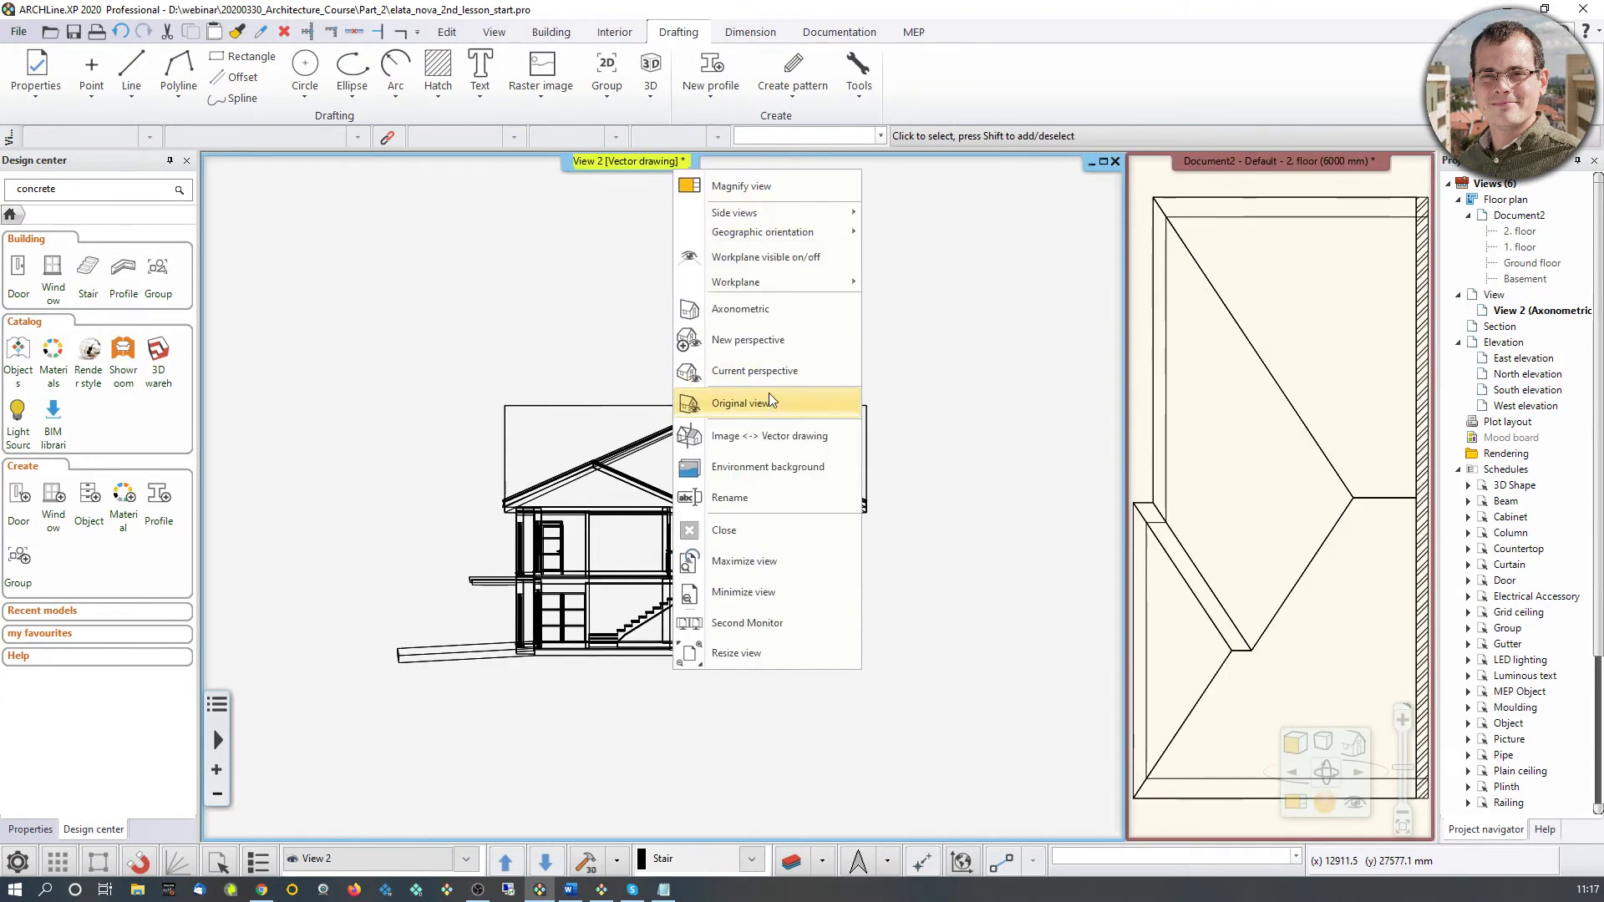
{"action": "left_click", "coordinate": [767, 434]}
{"action": "middle_click_drag", "start_coordinate": [599, 475], "coordinate": [635, 492]}
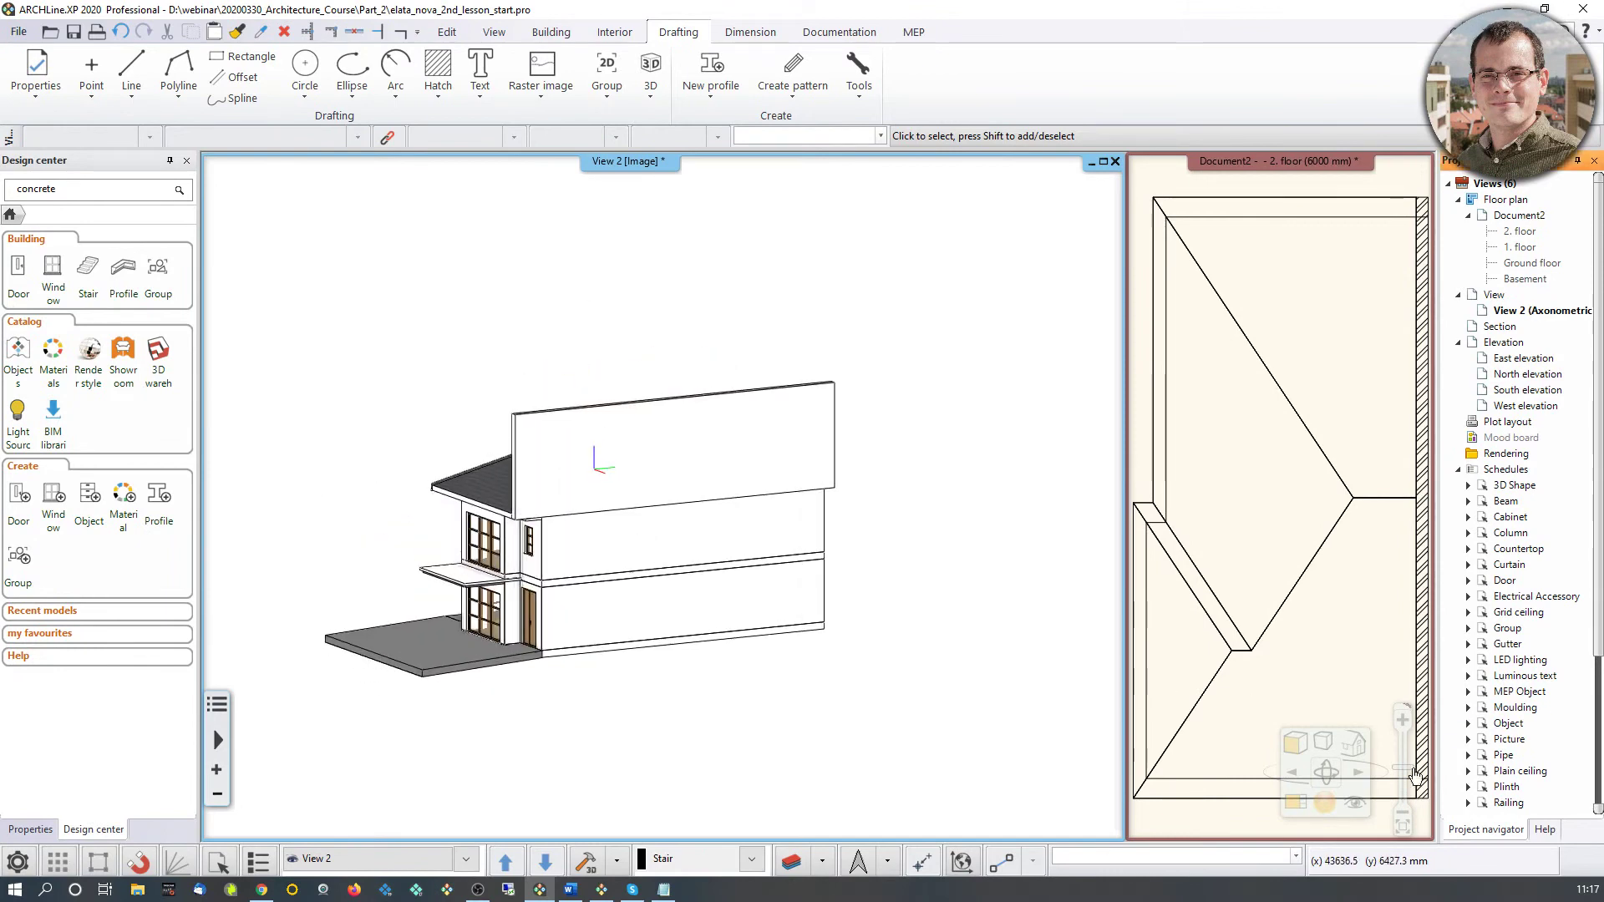
Step: Set the 3D view to the predefined right view and switch it from image to vector drawing
{"action": "left_click", "coordinate": [1353, 742]}
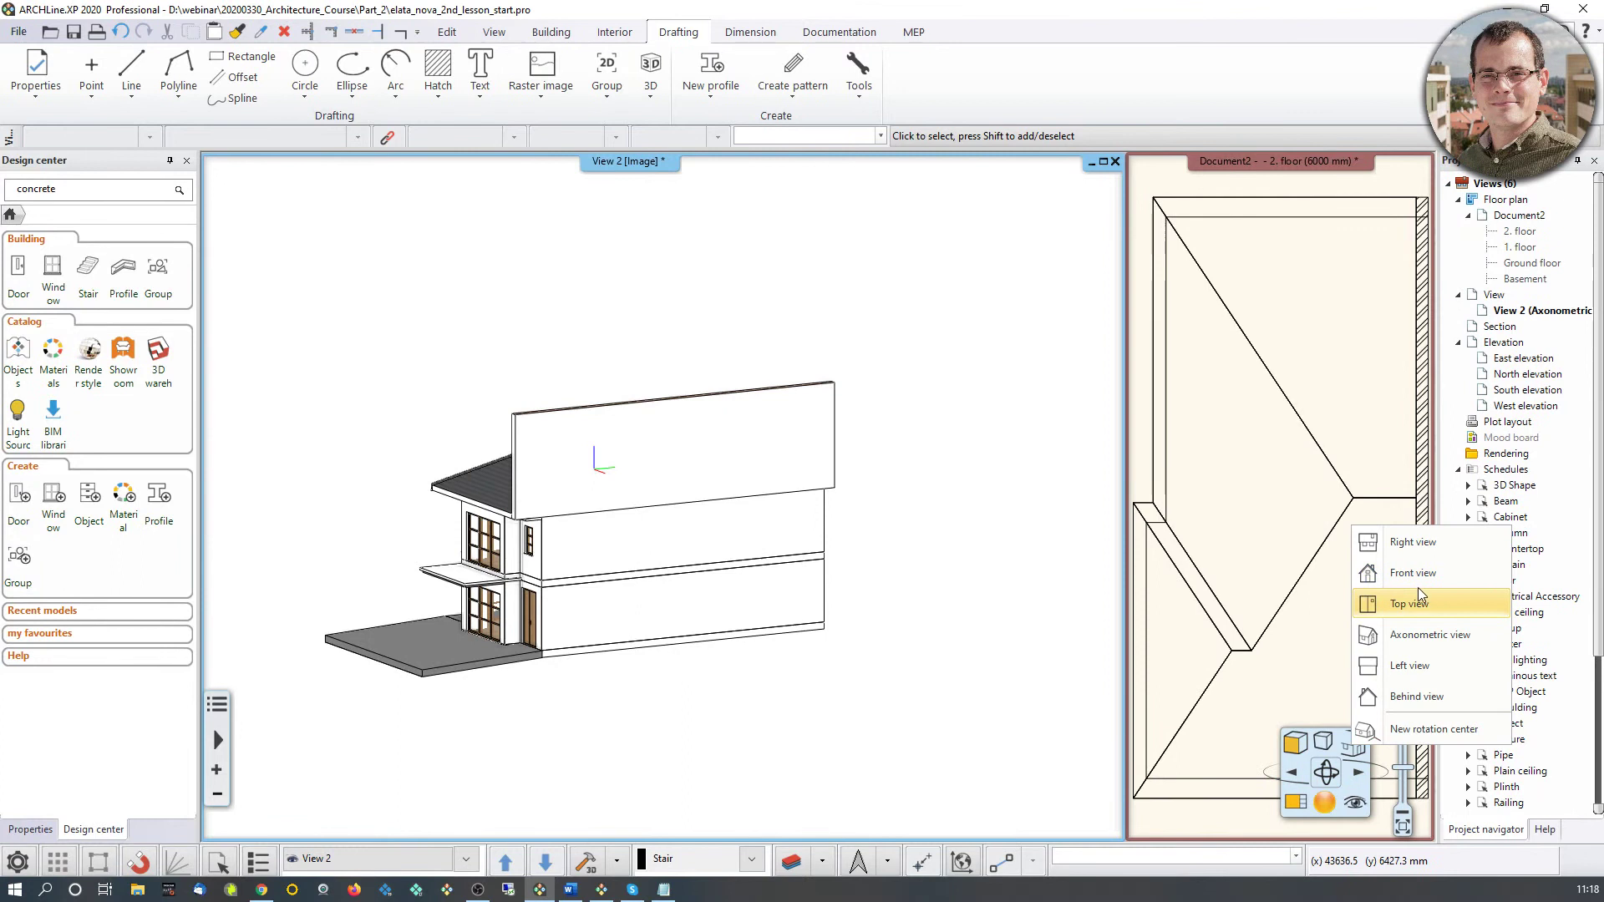
{"action": "left_click", "coordinate": [1420, 543]}
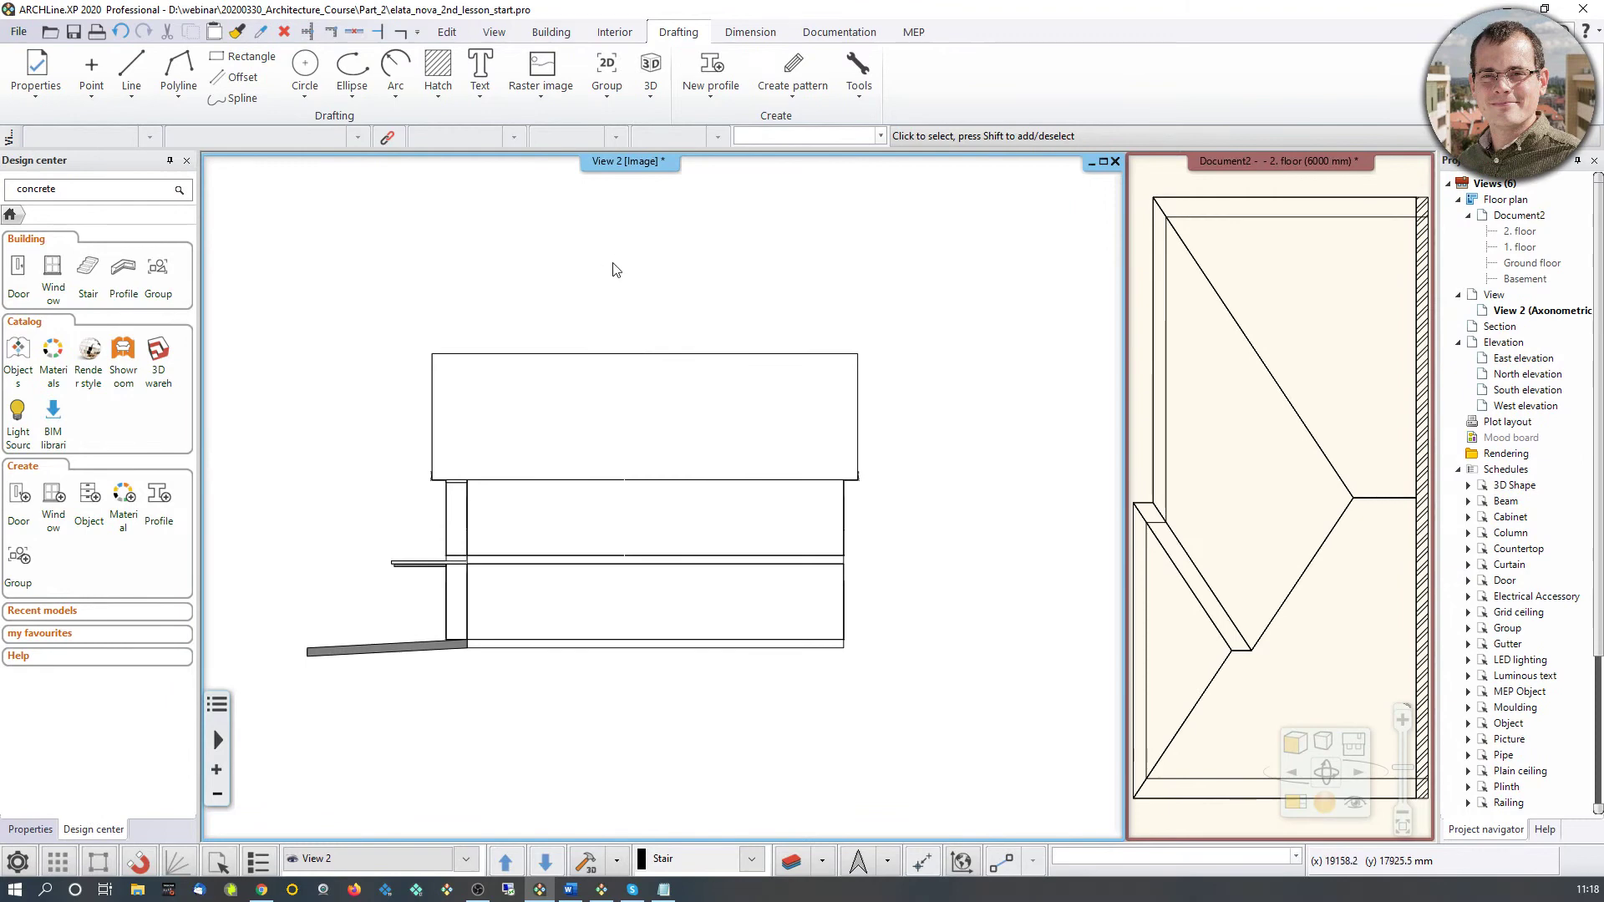
{"action": "right_click", "coordinate": [619, 166]}
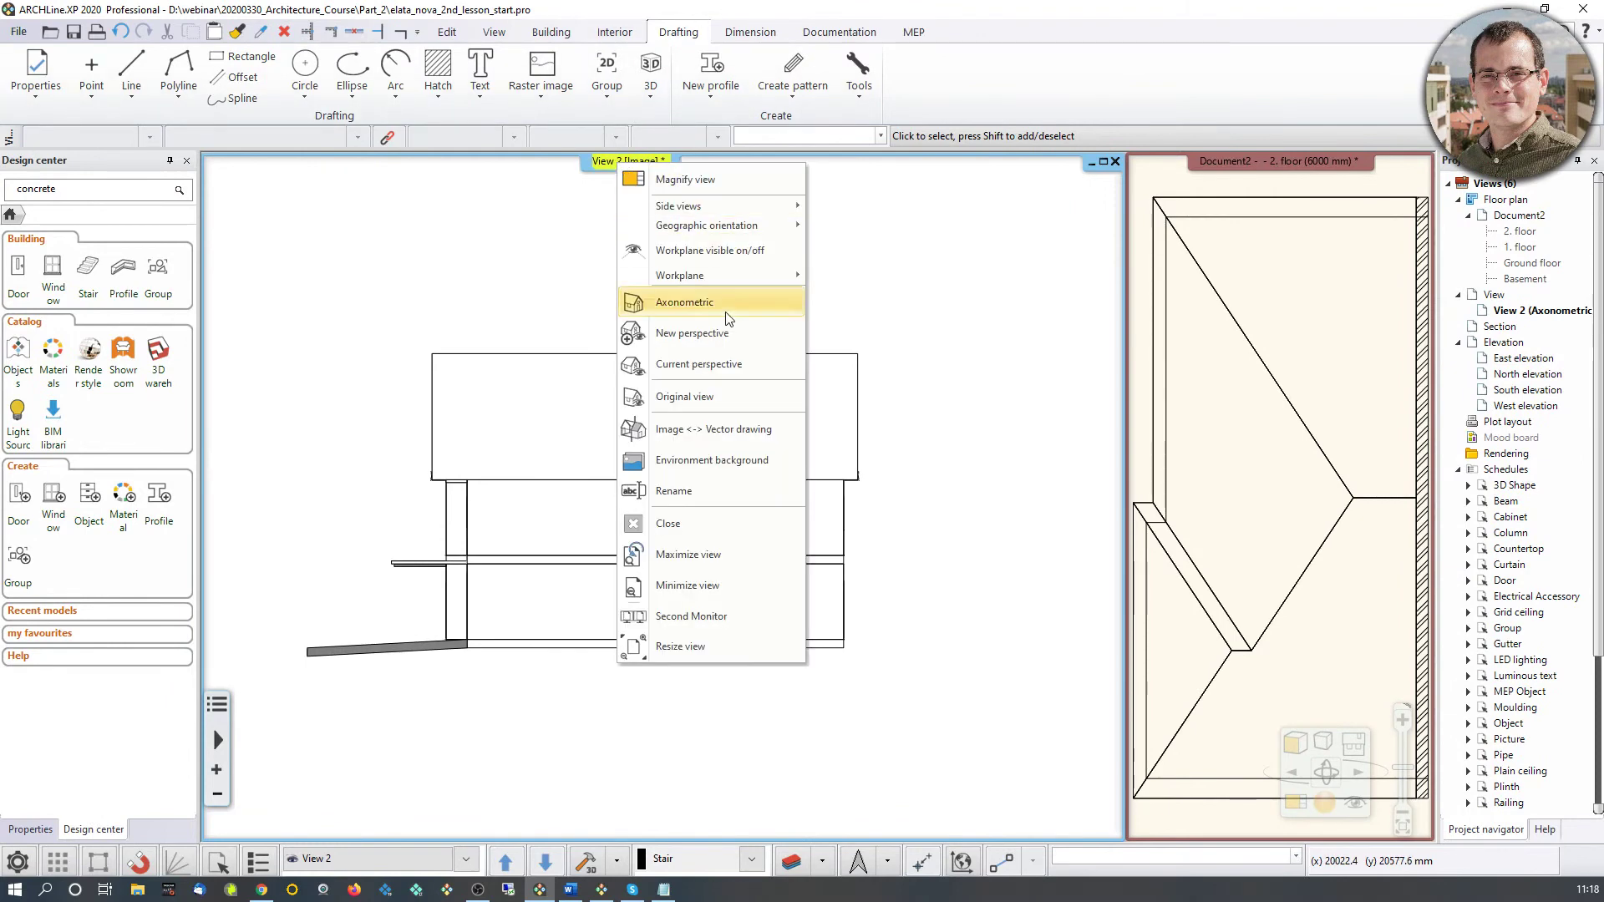
{"action": "left_click", "coordinate": [736, 429]}
{"action": "scroll", "coordinate": [635, 426], "scroll_direction": "up", "scroll_amount": 5}
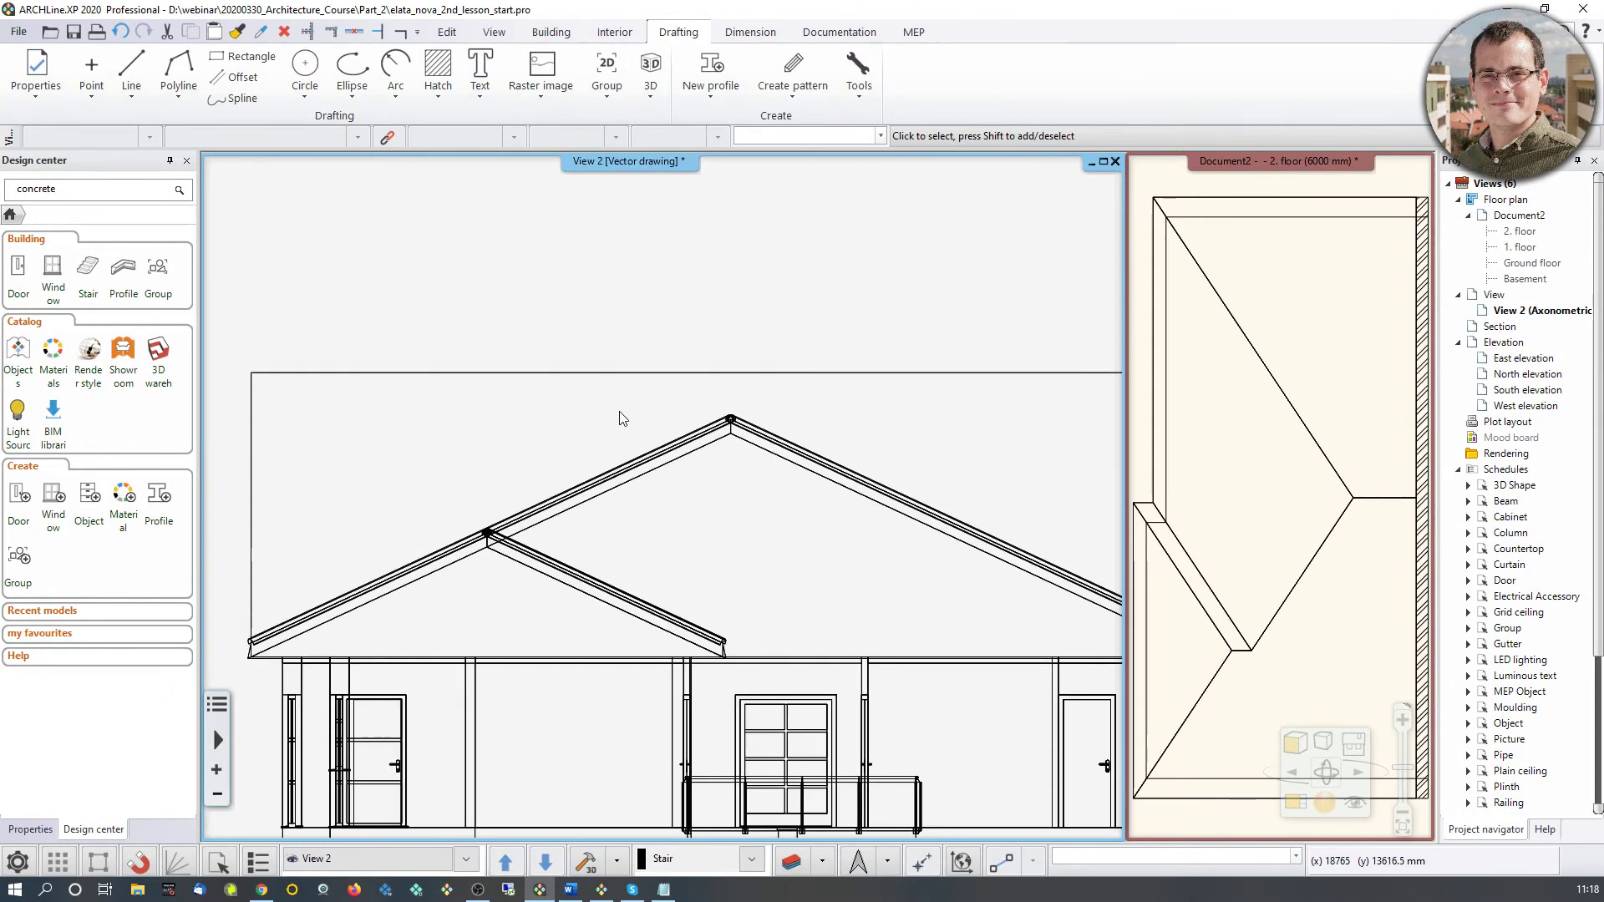
{"action": "scroll", "coordinate": [760, 479], "scroll_direction": "down", "scroll_amount": 6}
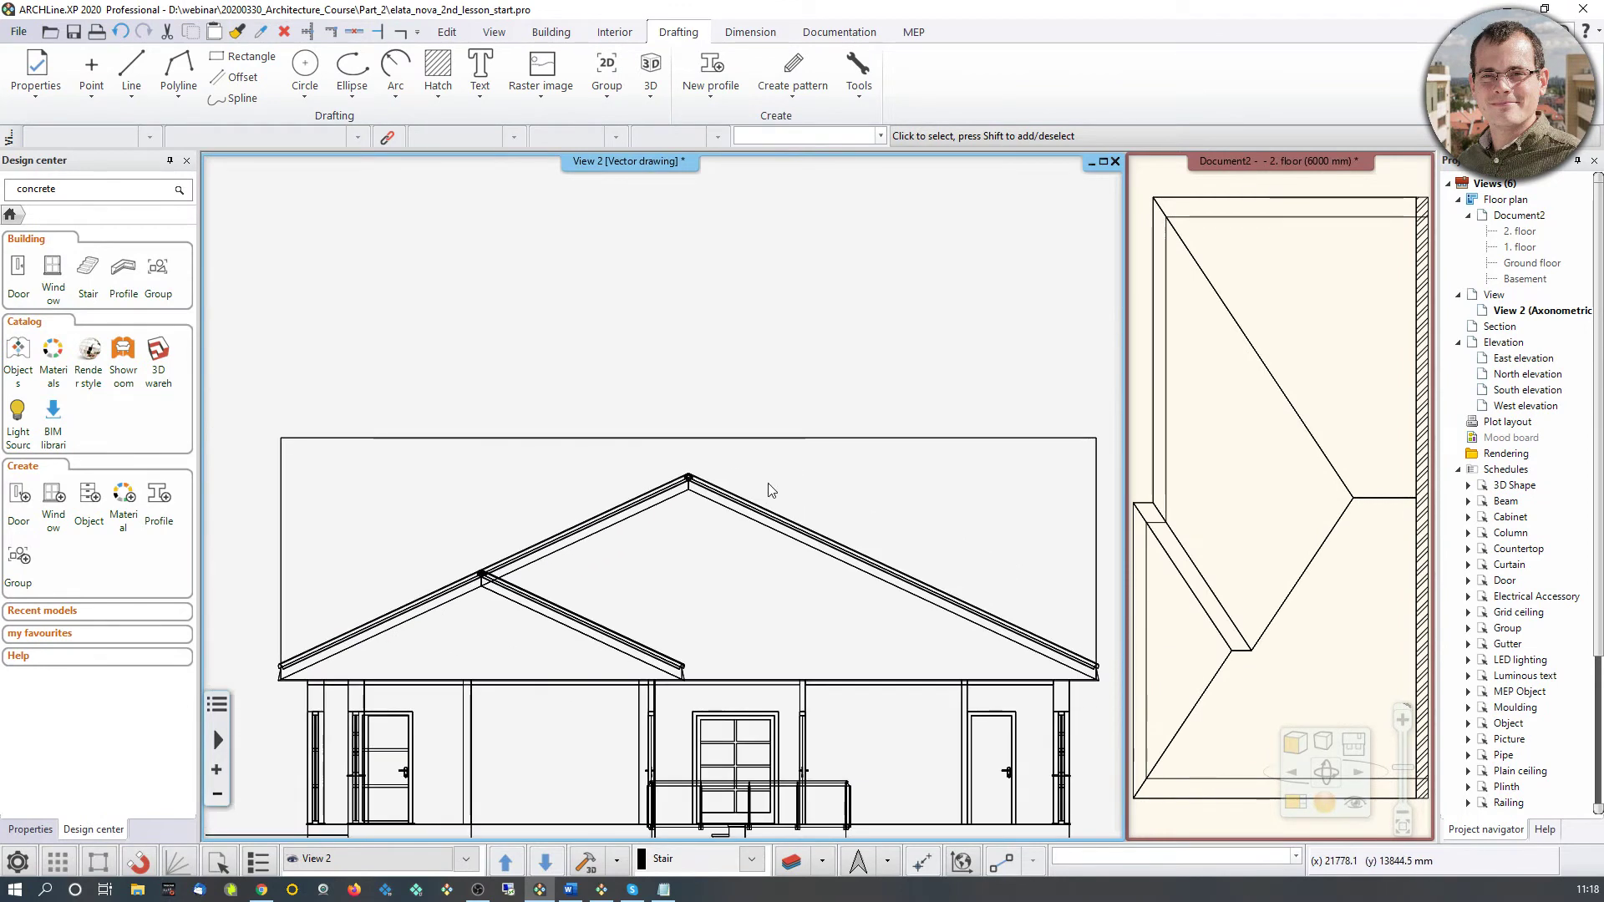
Step: Copy the roof, gable wall and ceiling lines from the right view and paste them beside the gable wall on the 2. floor plan
{"action": "left_click", "coordinate": [430, 325]}
{"action": "left_click", "coordinate": [922, 588]}
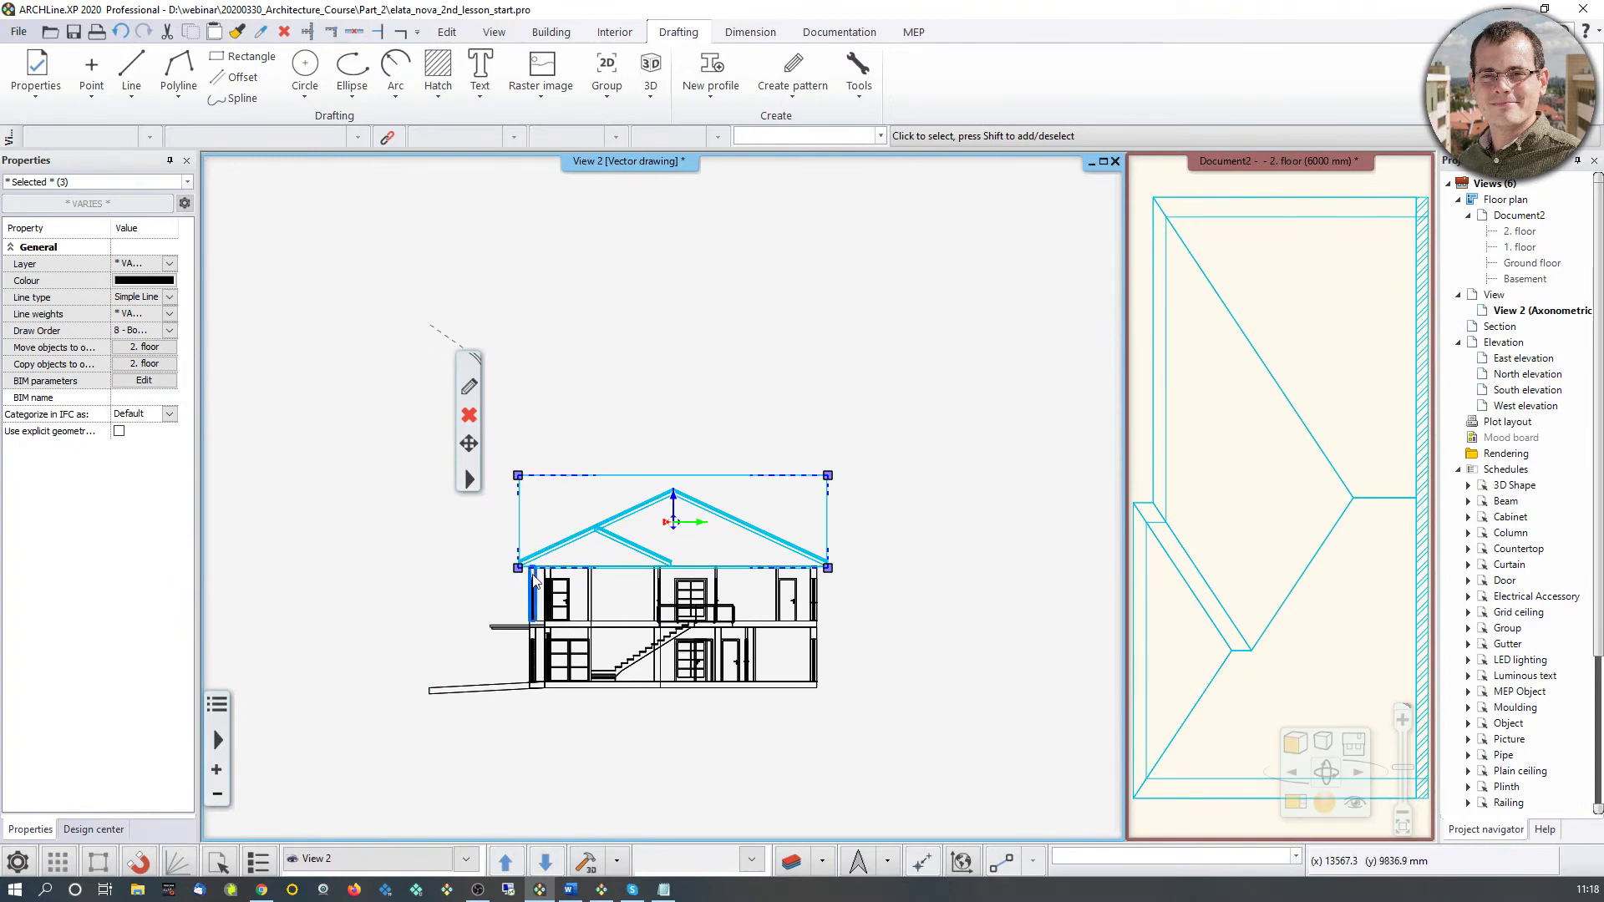
{"action": "key", "text": "ctrl+c"}
{"action": "left_click", "coordinate": [1384, 537]}
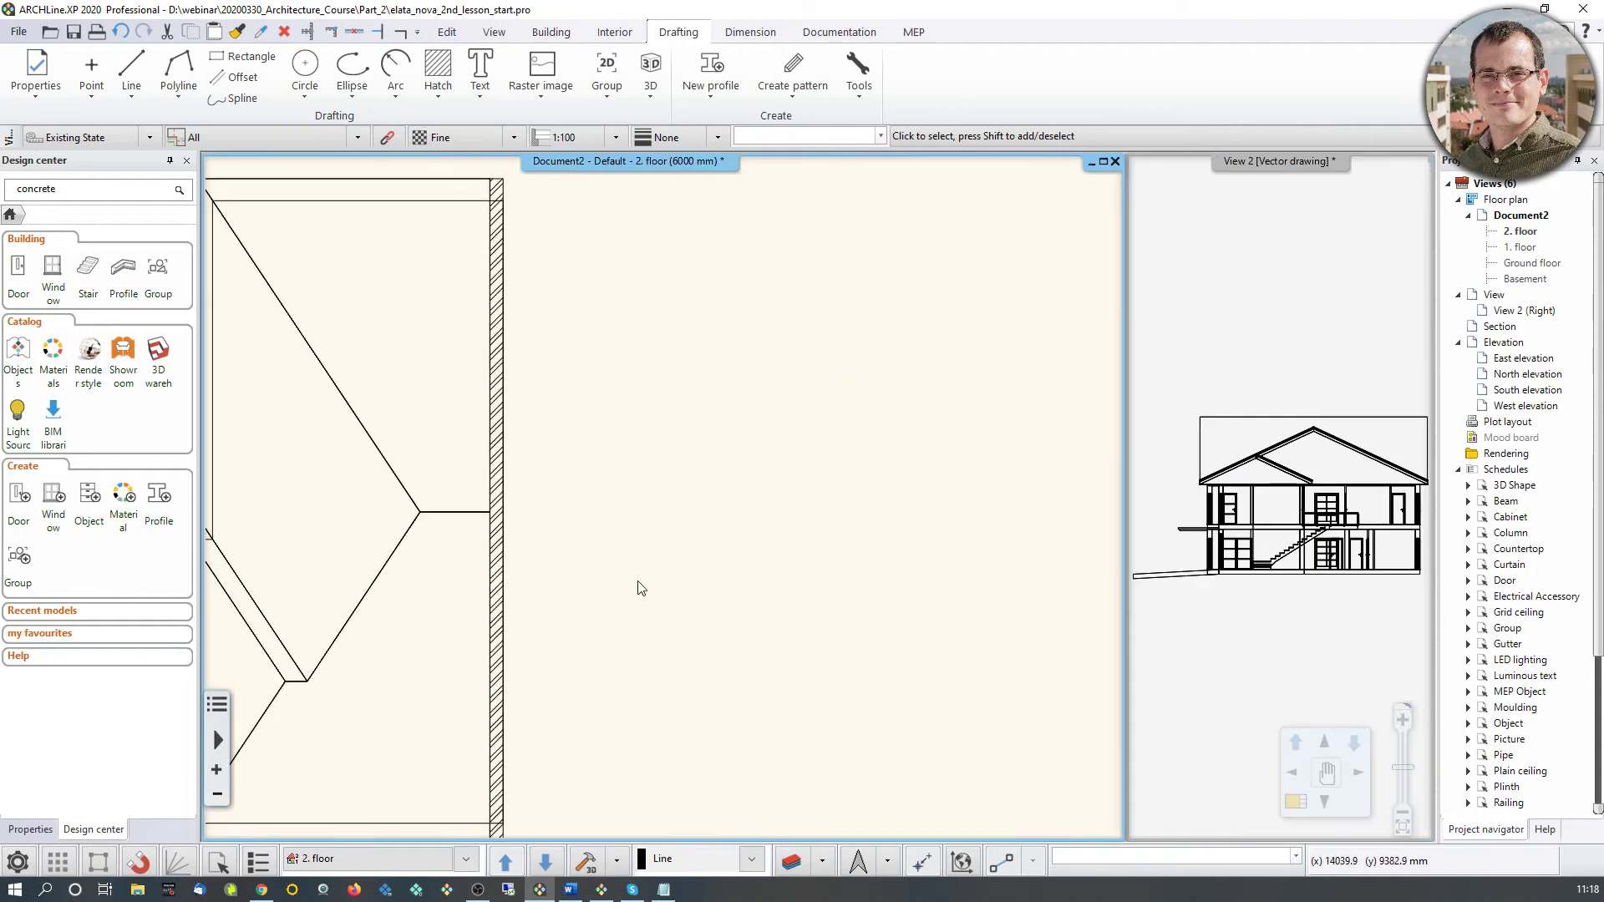
{"action": "key", "text": "ctrl+v"}
{"action": "left_click", "coordinate": [680, 483]}
{"action": "scroll", "coordinate": [899, 447], "scroll_direction": "down", "scroll_amount": 1}
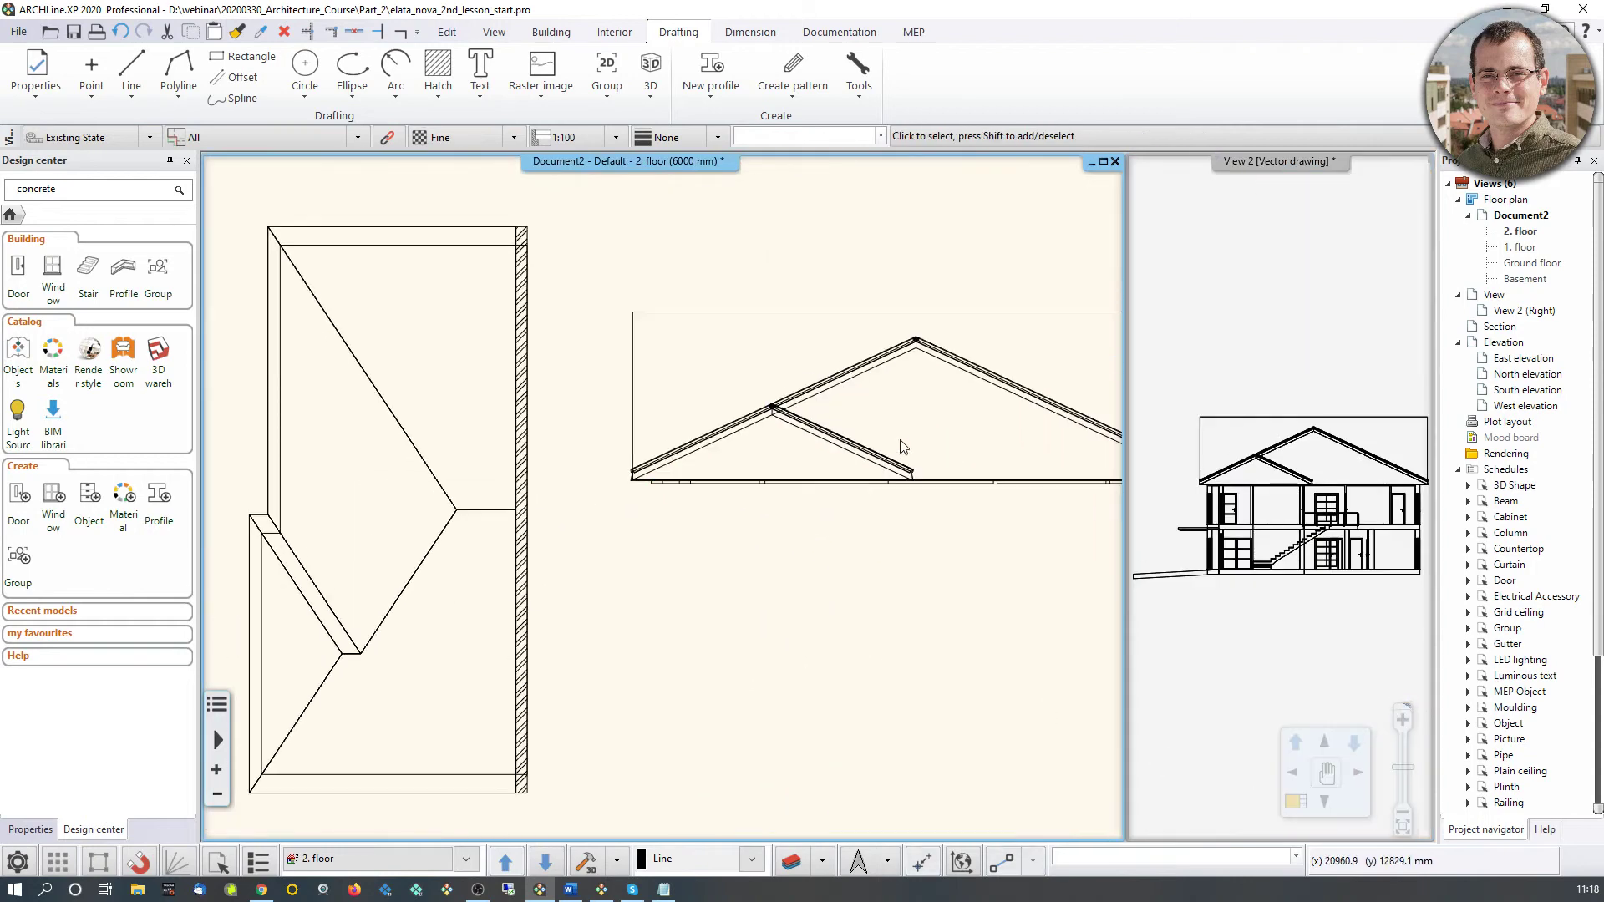
Step: Draw a 500 mm vertical helper line upward from the lower ridge corner of the newly pasted roof outline
{"action": "scroll", "coordinate": [788, 452], "scroll_direction": "up", "scroll_amount": 1}
{"action": "scroll", "coordinate": [675, 458], "scroll_direction": "up", "scroll_amount": 1}
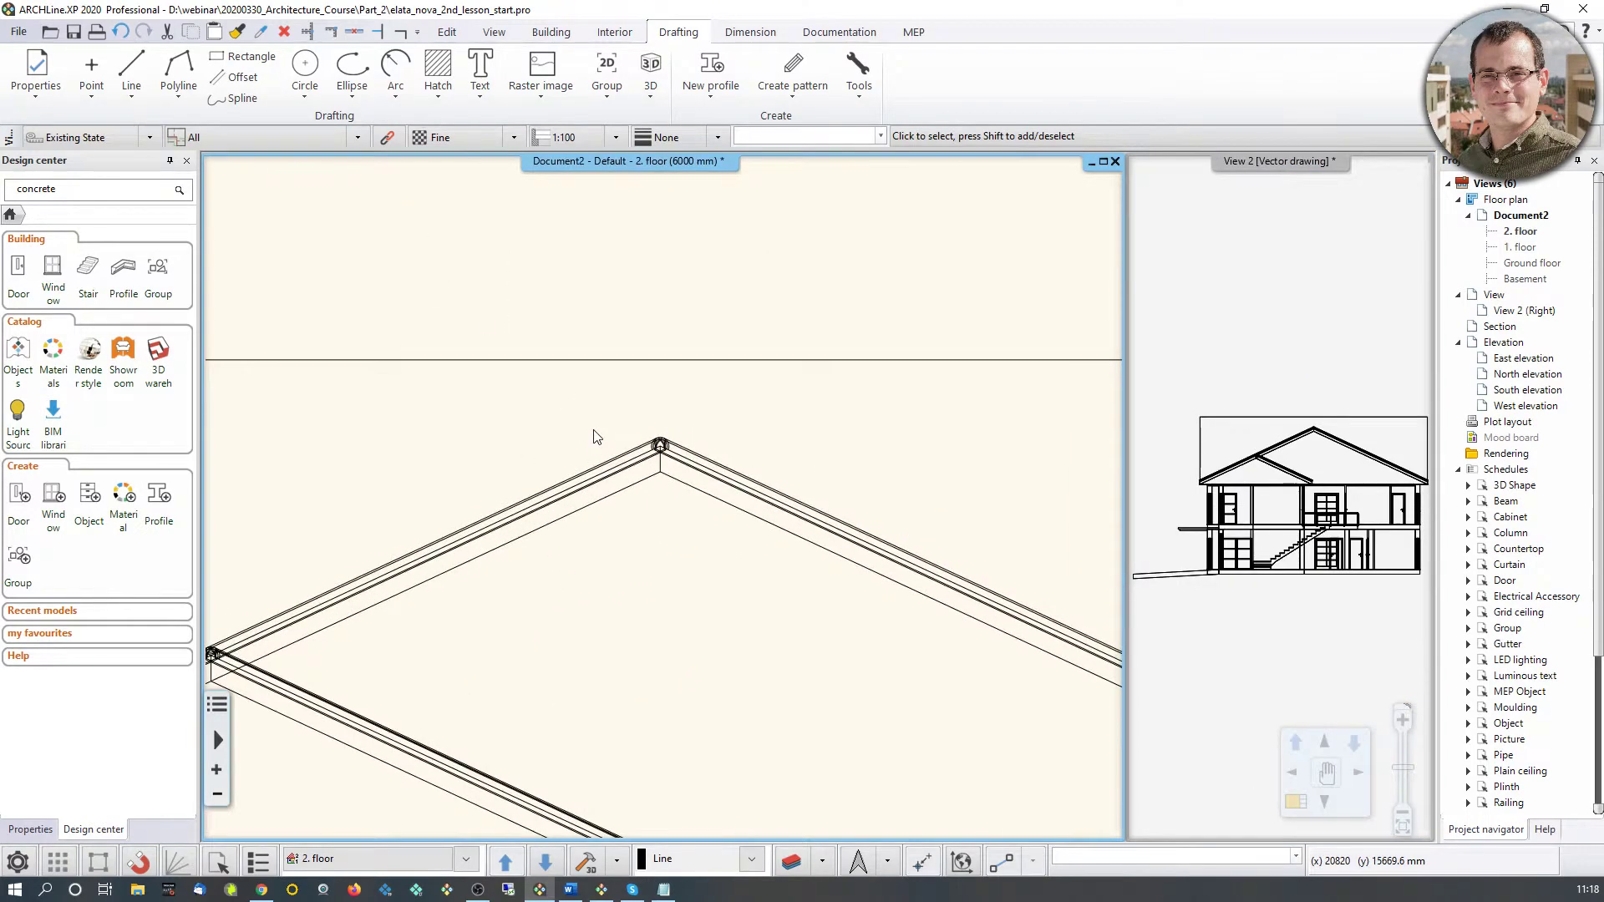
{"action": "key", "text": "l"}
{"action": "key", "text": "Return"}
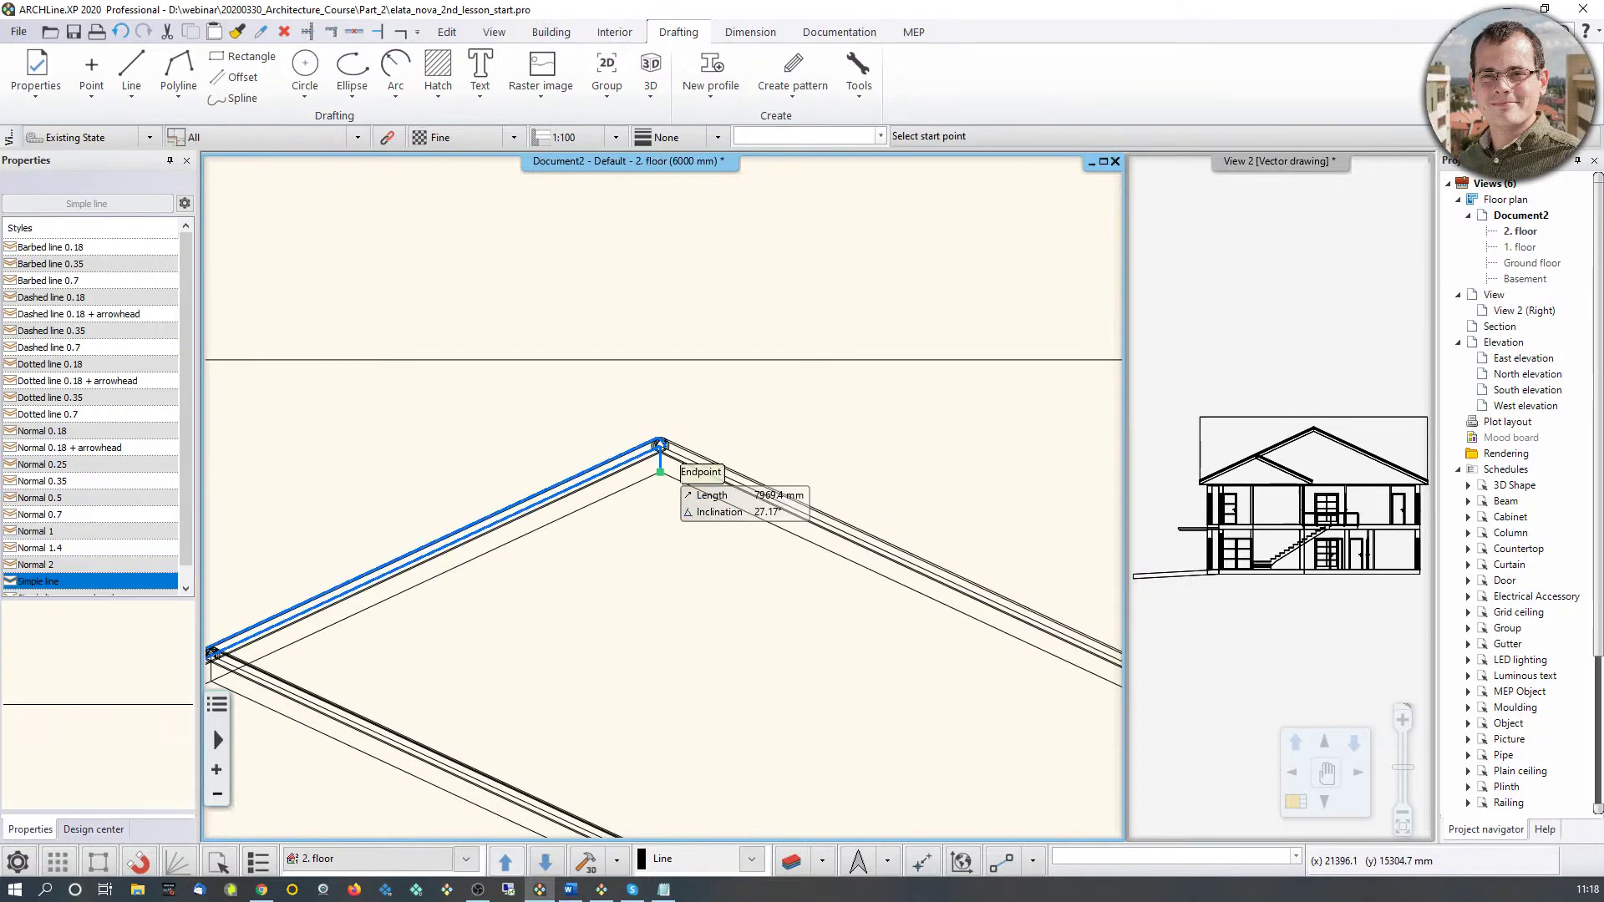
{"action": "left_click", "coordinate": [659, 472]}
{"action": "type", "text": "50"}
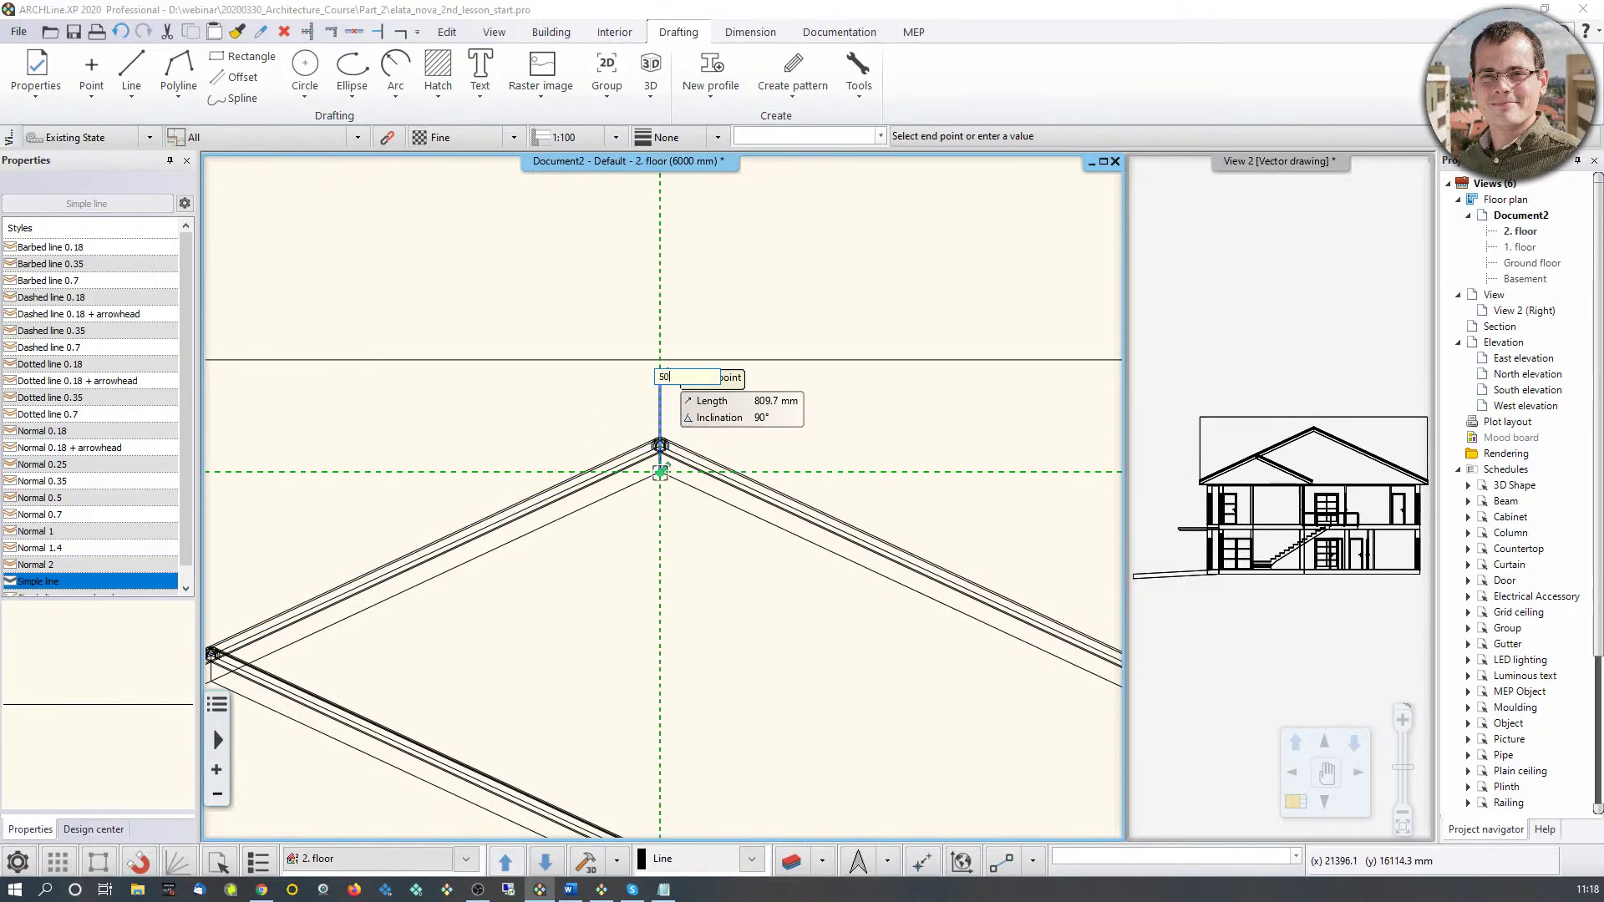
{"action": "key", "text": "Return"}
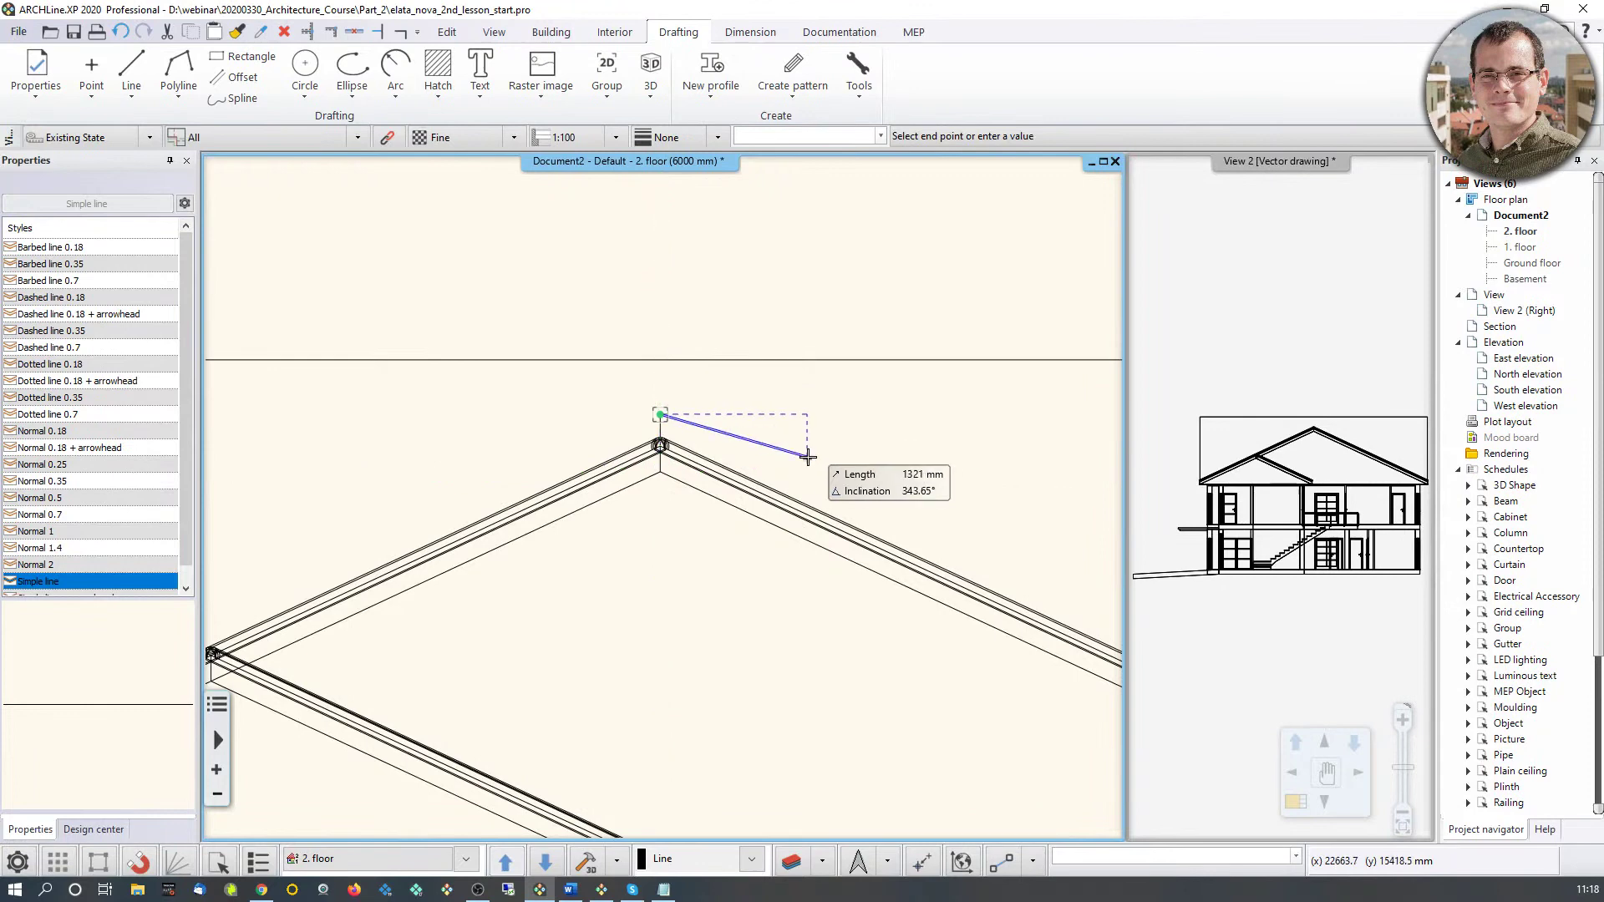
Step: Move the lower roof outline up so its ridge corner meets the upper end of the 500 mm helper line
{"action": "left_click", "coordinate": [752, 535]}
{"action": "key", "text": "Return"}
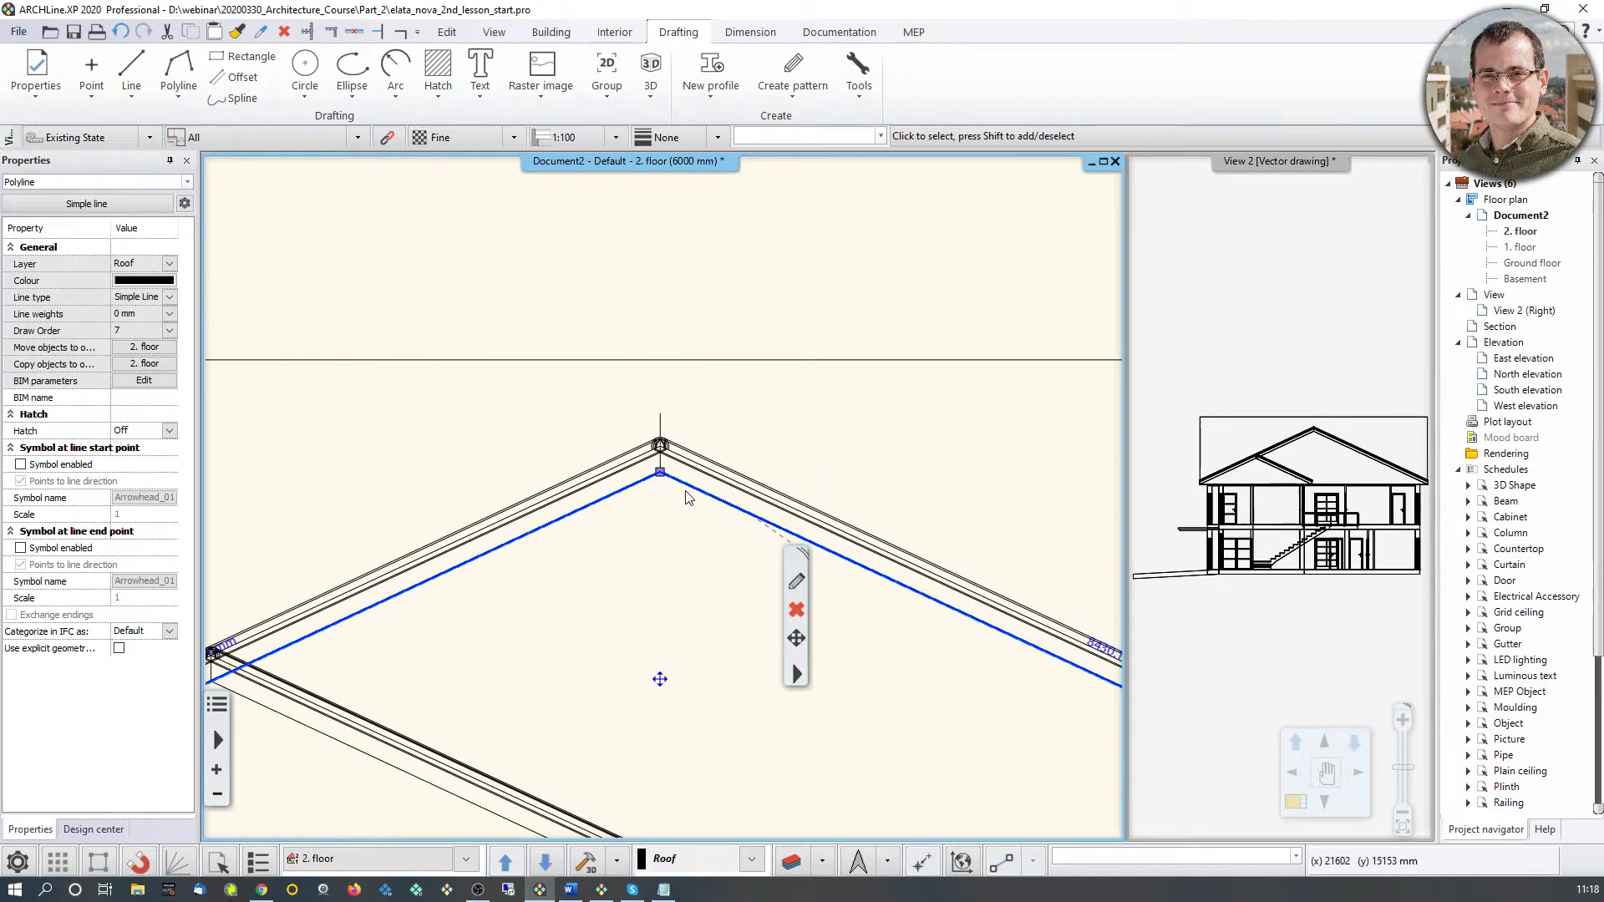
{"action": "left_click", "coordinate": [685, 493]}
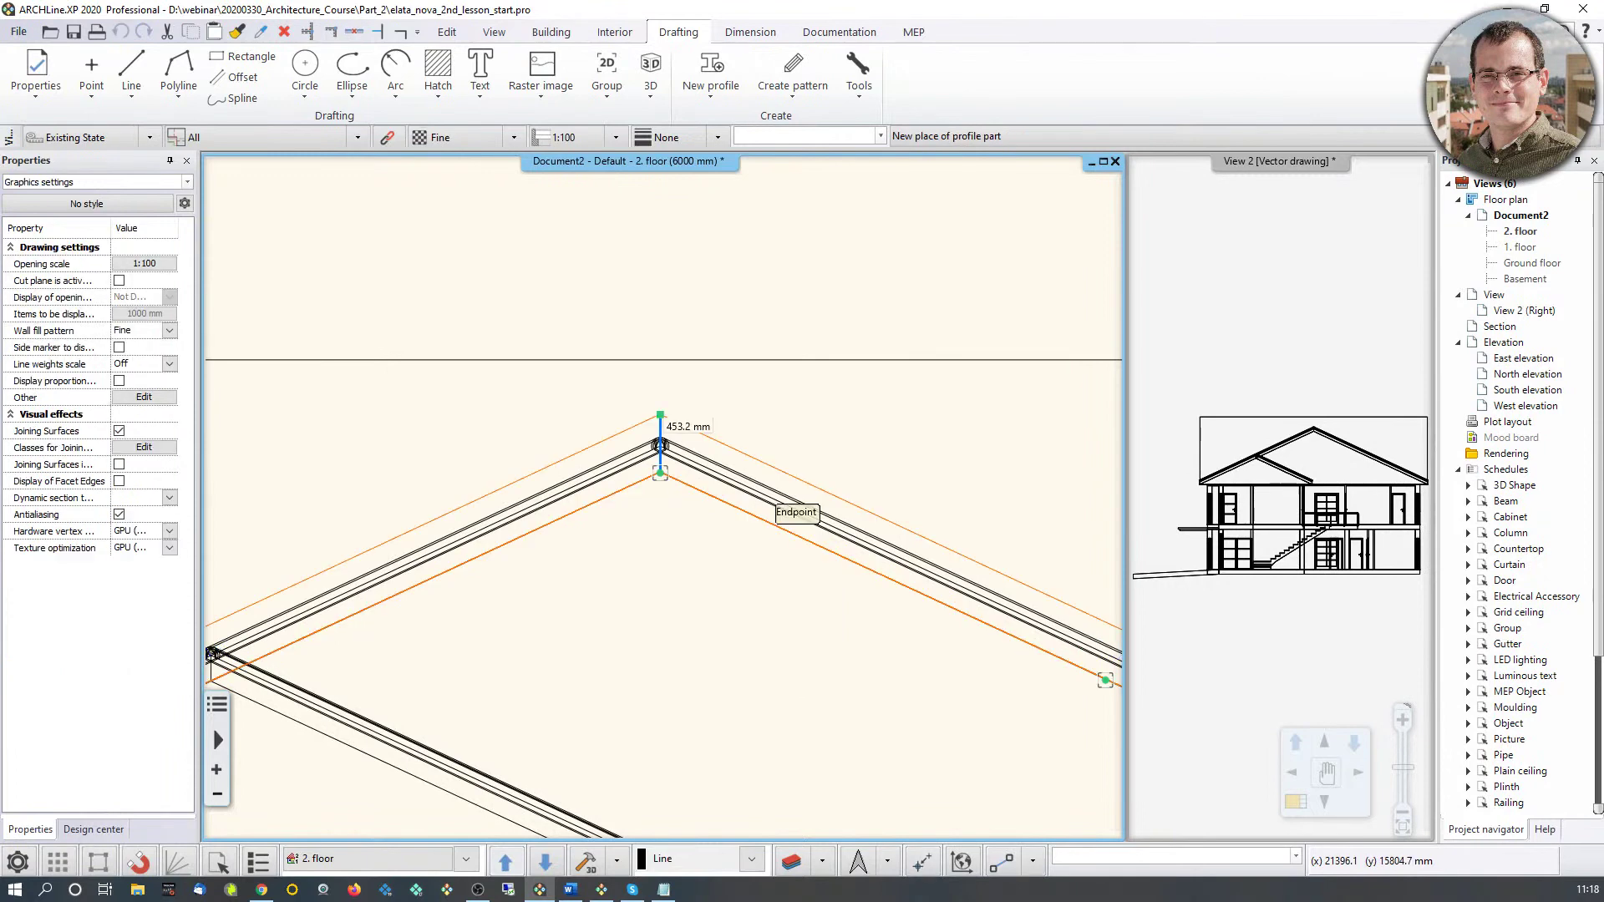
{"action": "left_click", "coordinate": [659, 416]}
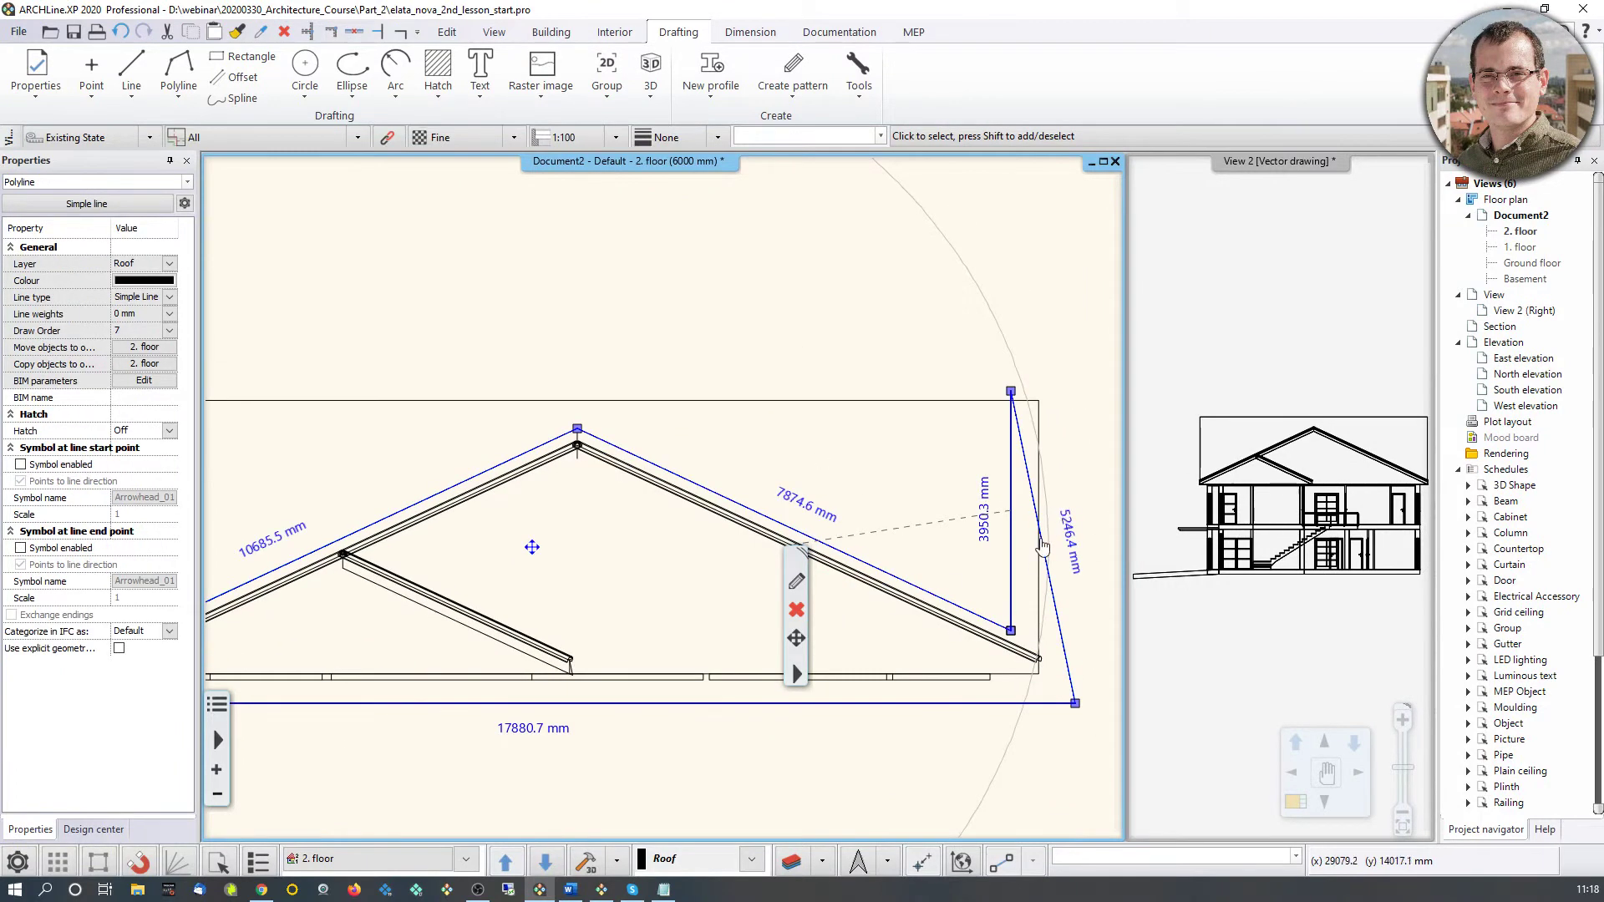
Step: Cut away the raised outline's surplus vertical and slanted segments at the eave end, up to their nearest intersection points
{"action": "left_click", "coordinate": [354, 37]}
{"action": "scroll", "coordinate": [907, 568], "scroll_direction": "up", "scroll_amount": 3}
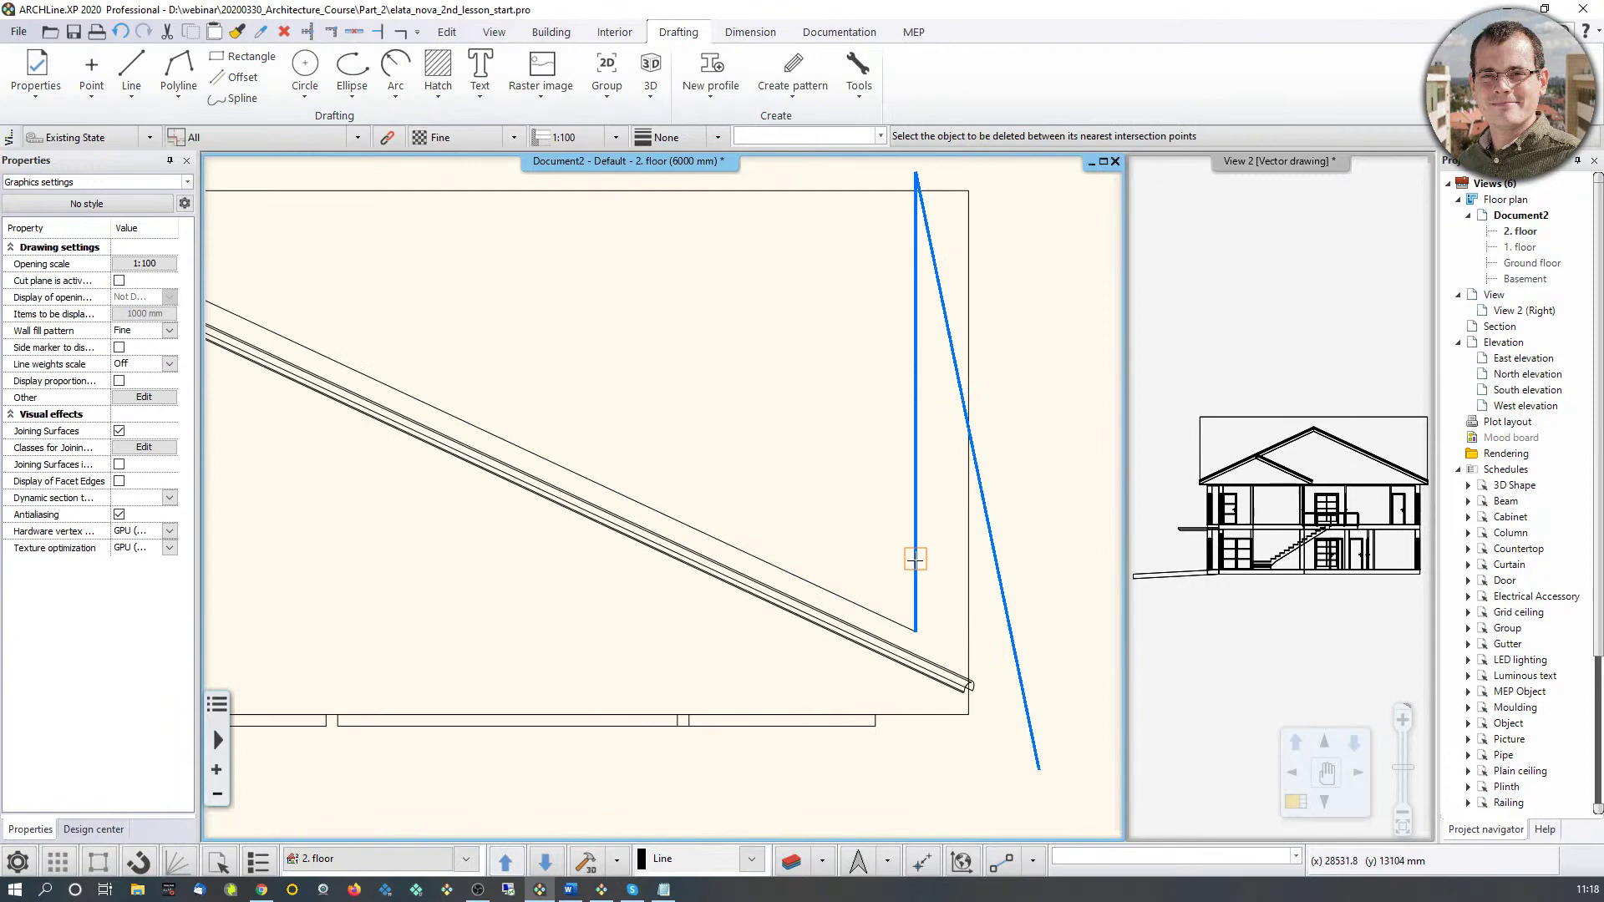
{"action": "left_click", "coordinate": [916, 560]}
{"action": "left_click", "coordinate": [948, 330]}
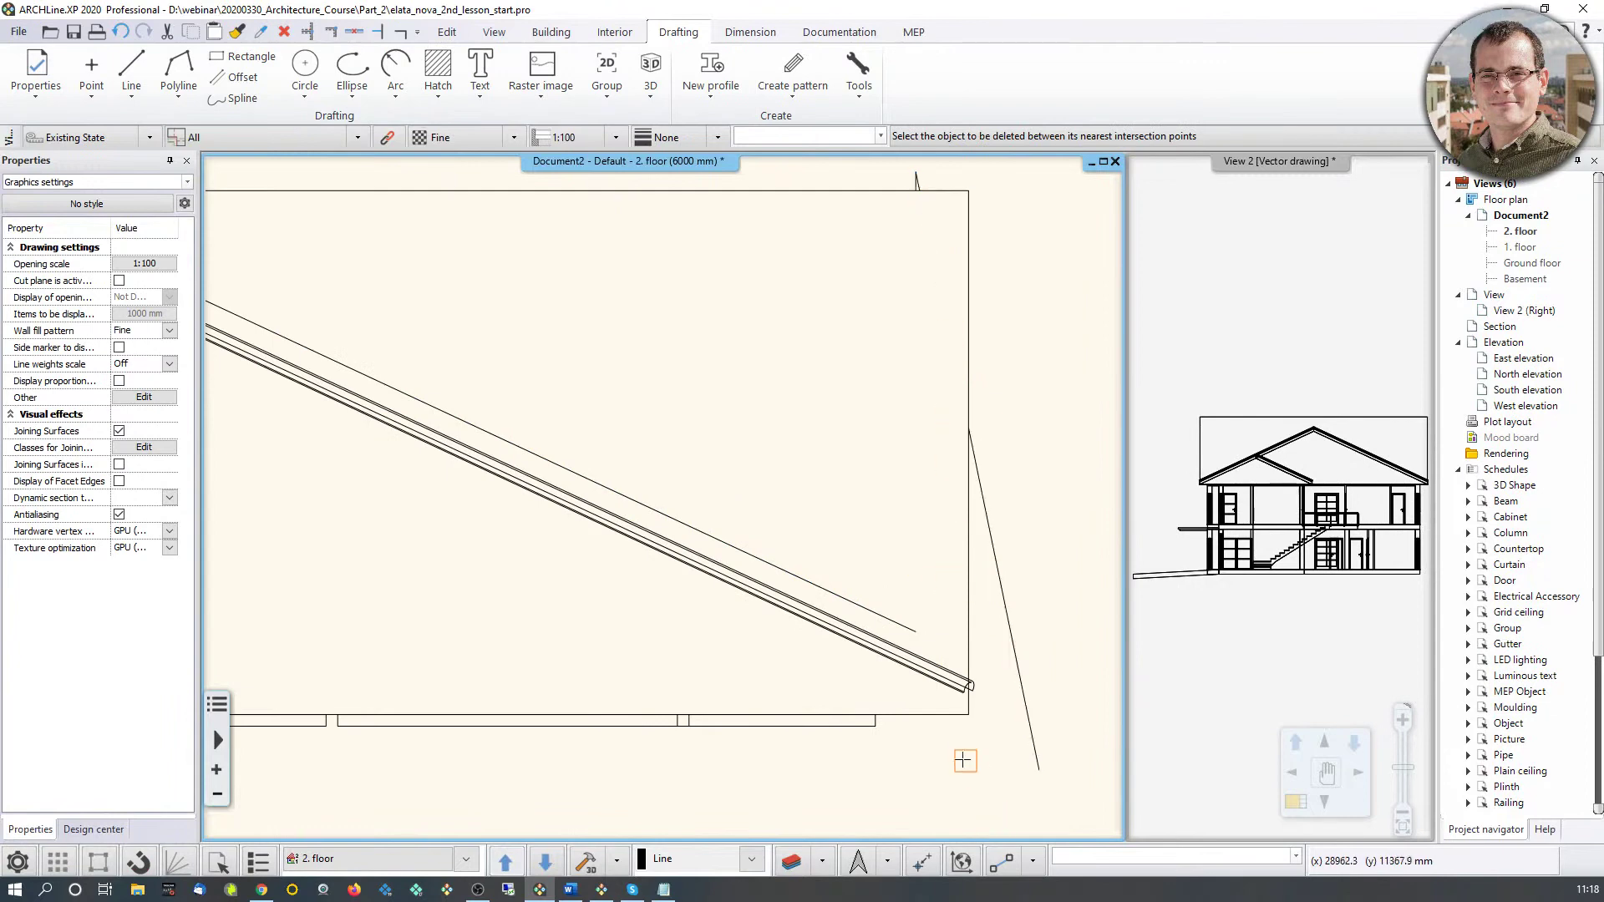
{"action": "key", "text": "Escape"}
Step: Extend the raised roof outline's short end to the vertical edge of the gable wall rectangle
{"action": "left_click", "coordinate": [880, 615]}
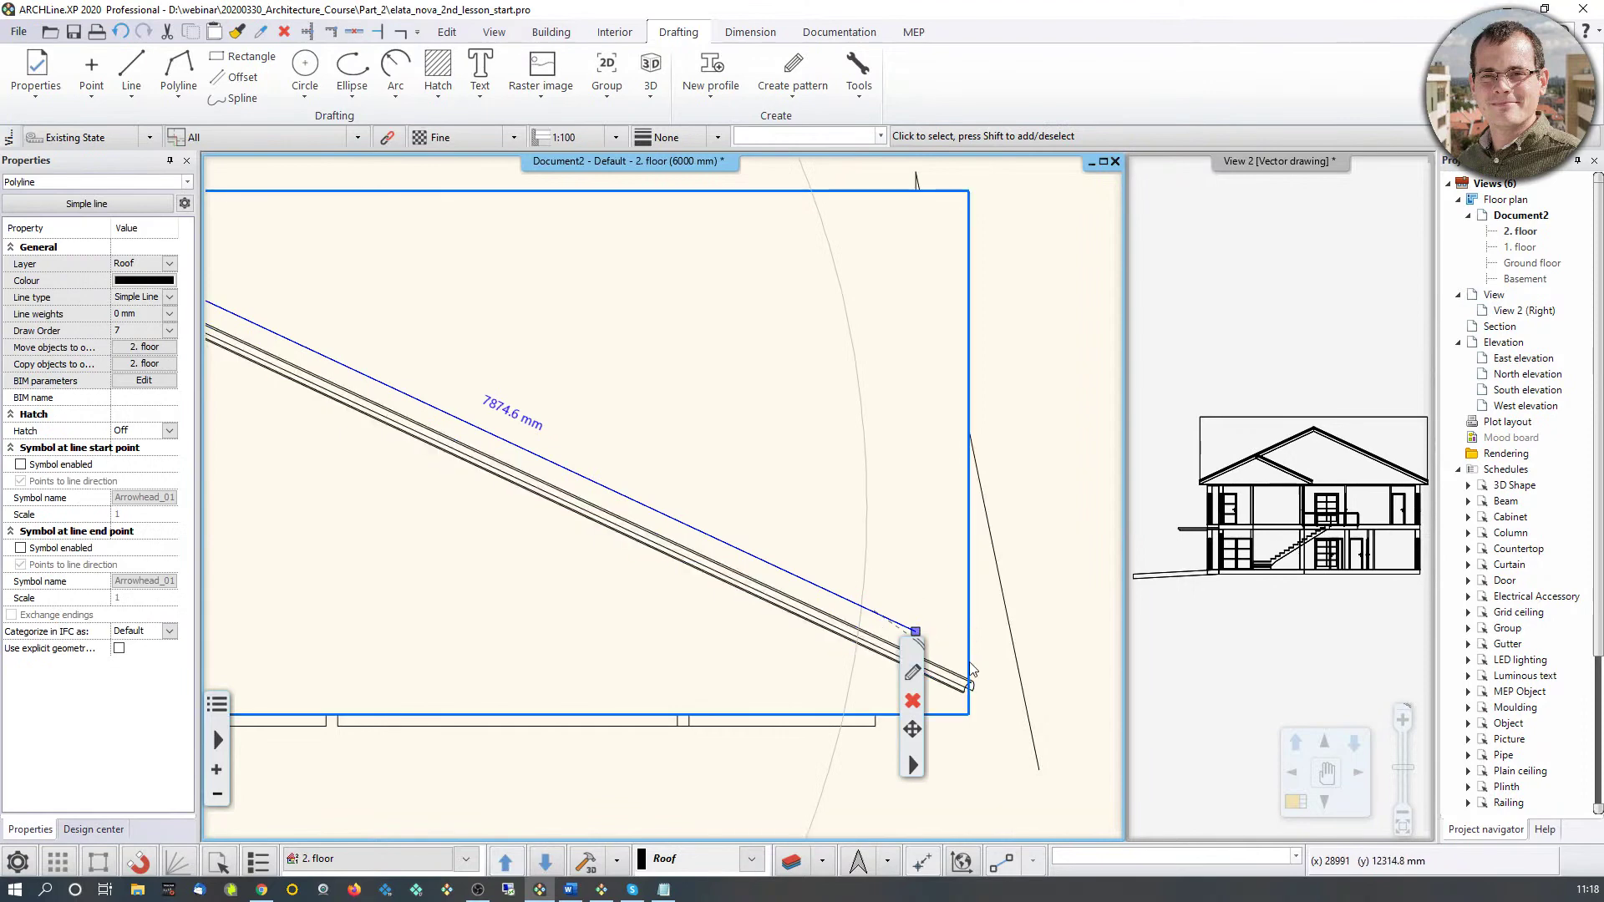
{"action": "scroll", "coordinate": [796, 612], "scroll_direction": "down", "scroll_amount": 3}
{"action": "scroll", "coordinate": [663, 497], "scroll_direction": "down", "scroll_amount": 4}
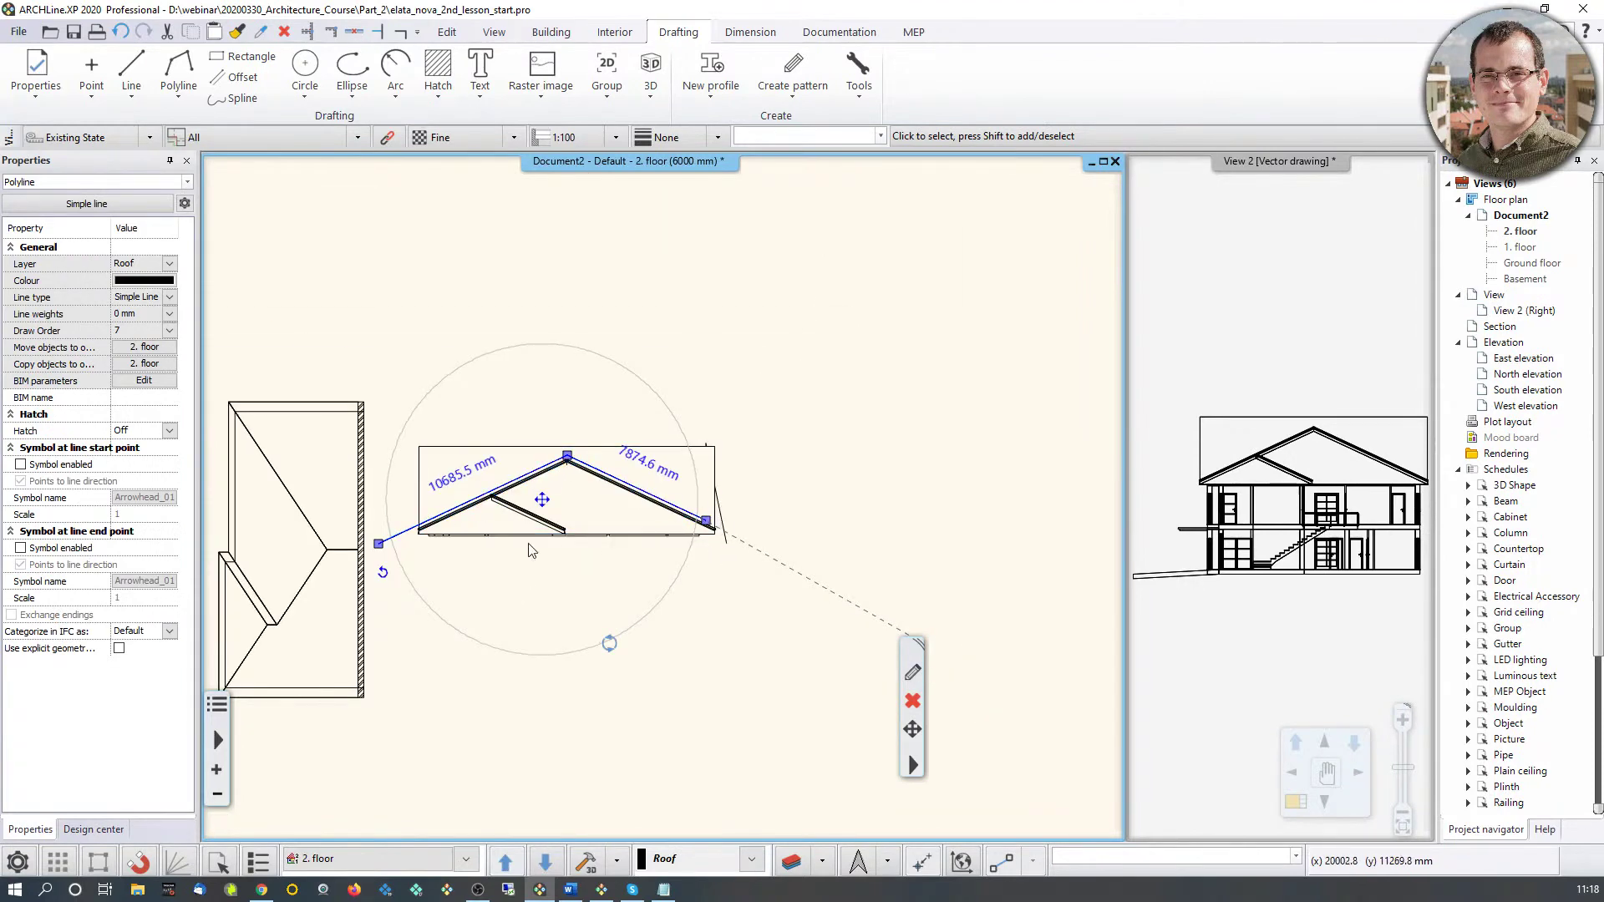
{"action": "scroll", "coordinate": [668, 472], "scroll_direction": "up", "scroll_amount": 6}
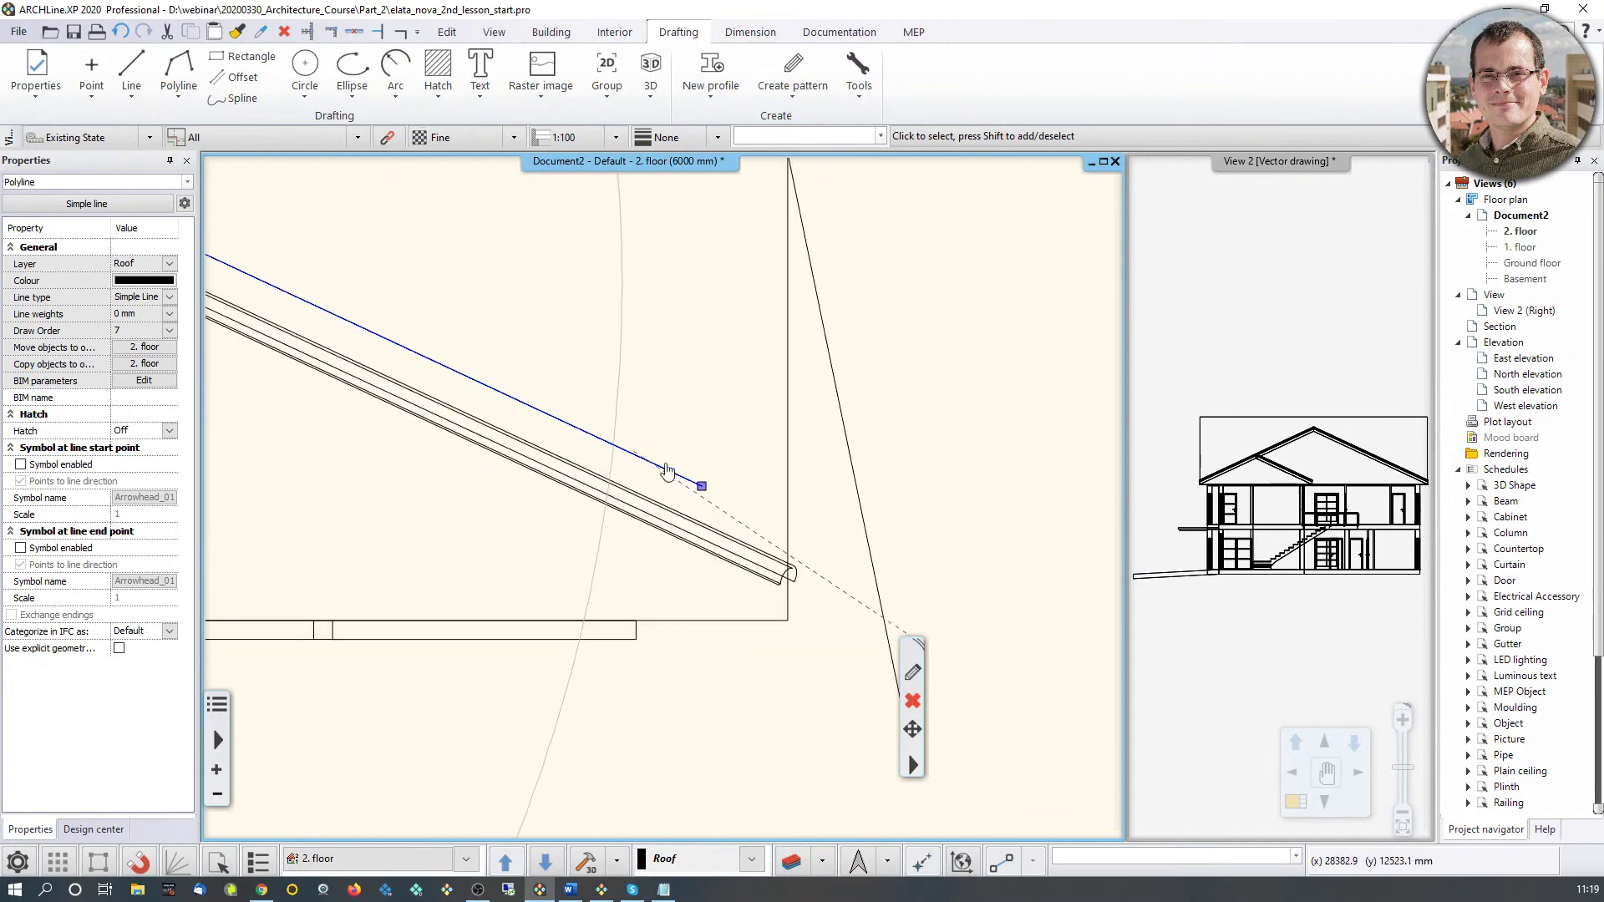
{"action": "left_click", "coordinate": [401, 33]}
{"action": "left_click", "coordinate": [380, 36]}
{"action": "left_click", "coordinate": [686, 480]}
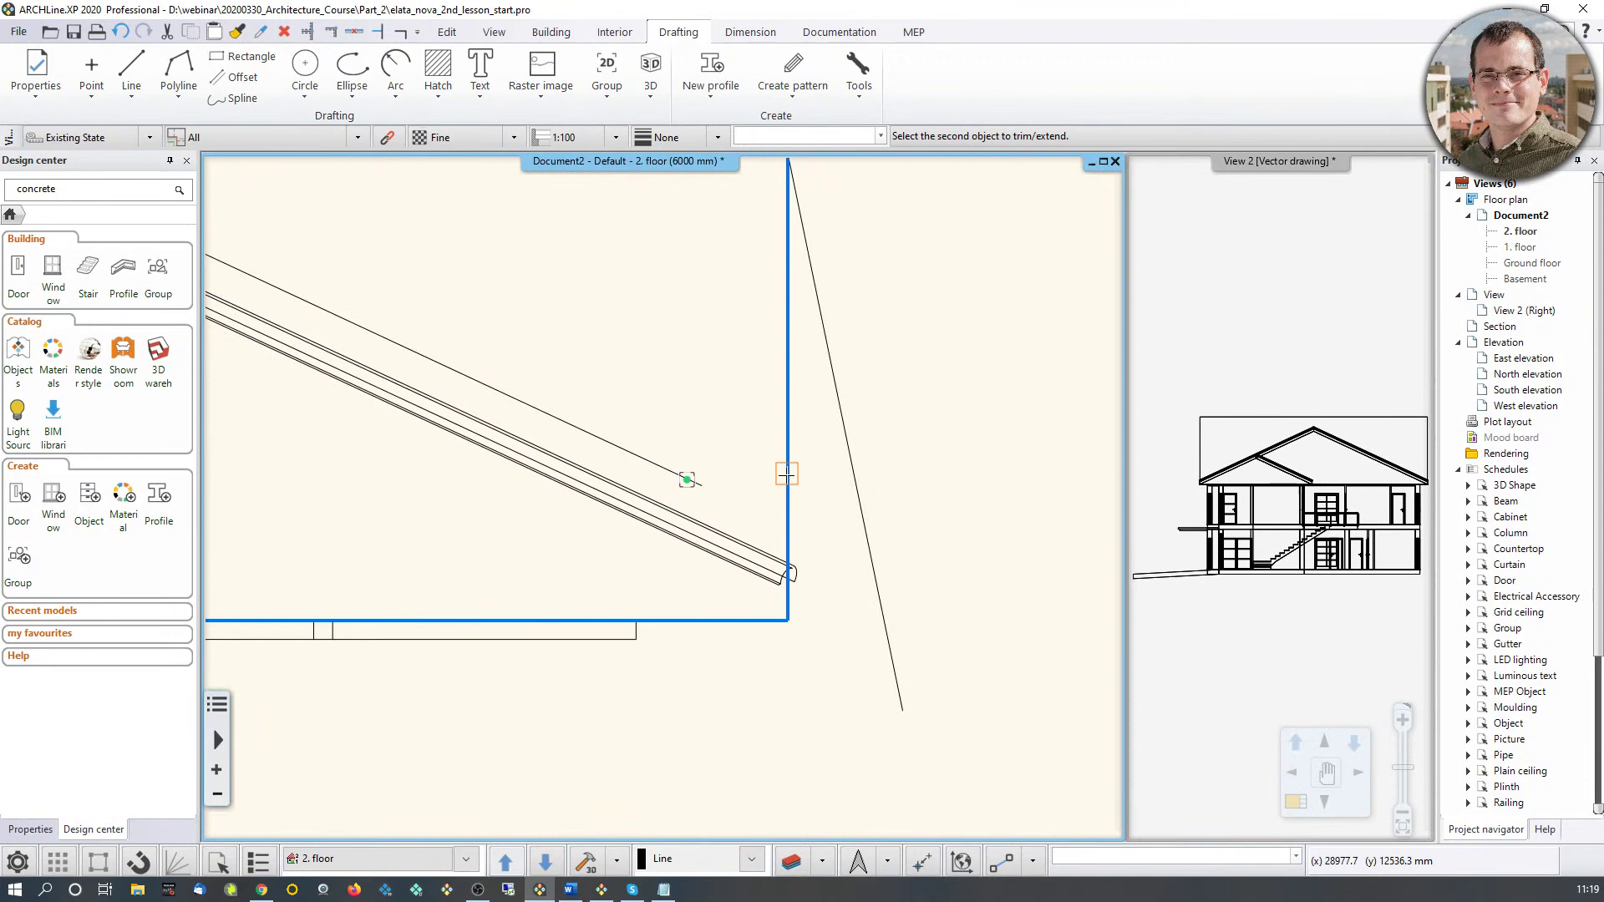
{"action": "left_click", "coordinate": [786, 474]}
{"action": "scroll", "coordinate": [535, 443], "scroll_direction": "down", "scroll_amount": 3}
{"action": "scroll", "coordinate": [585, 449], "scroll_direction": "down", "scroll_amount": 2}
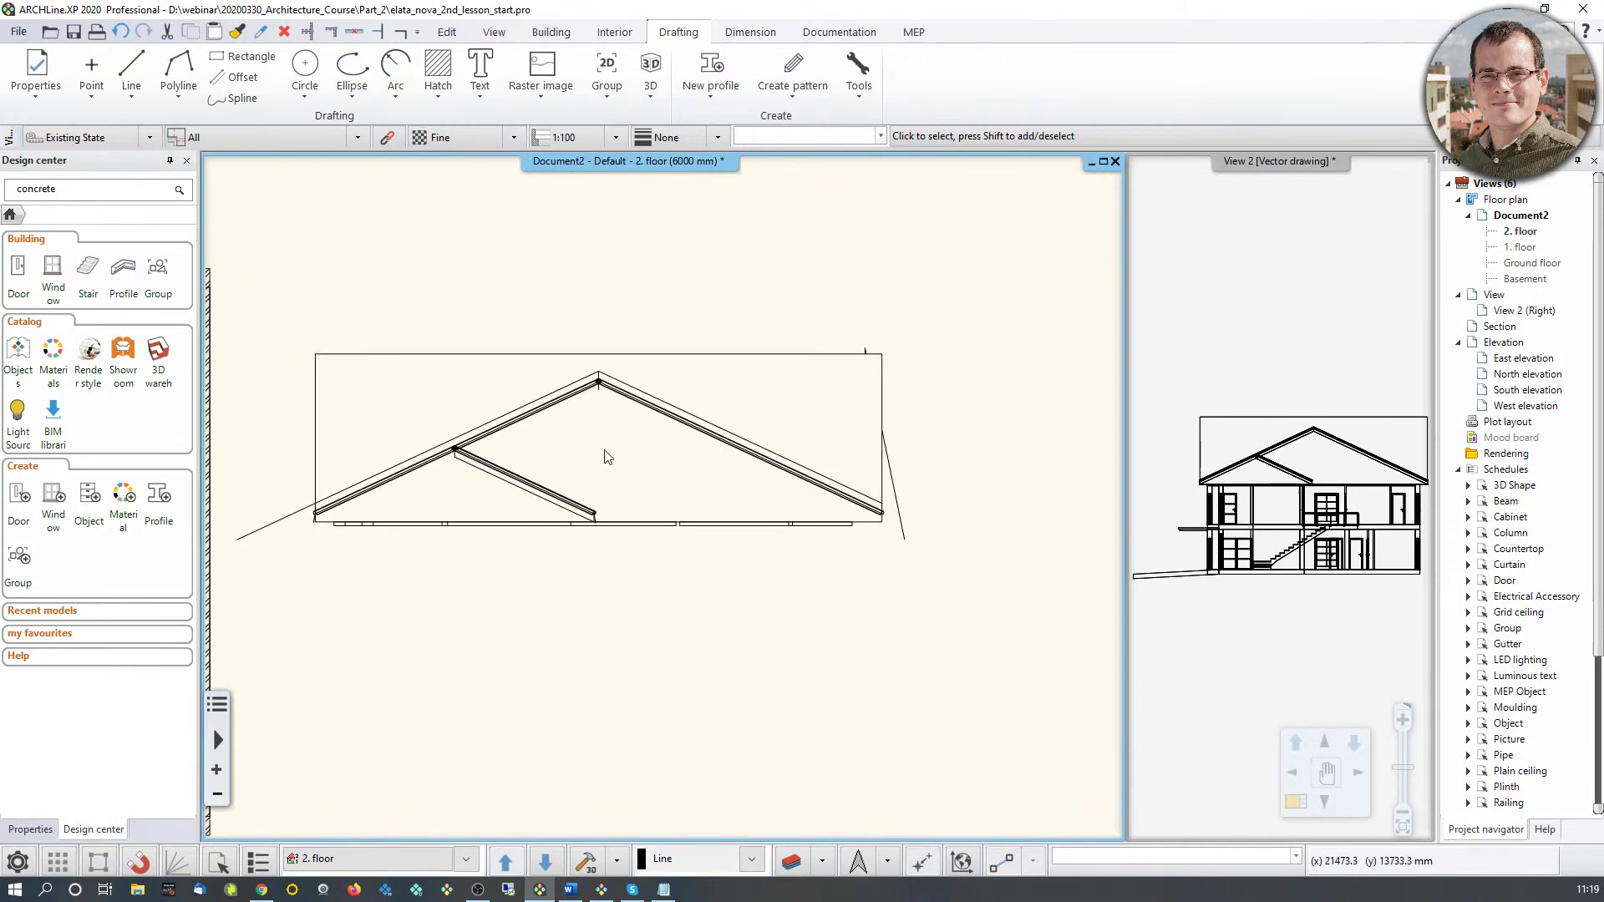
Step: Trace the gable contour with a normal polyline from one lower wall corner, along the raised roof outline over the ridge, to the opposite corner
{"action": "scroll", "coordinate": [607, 456], "scroll_direction": "up", "scroll_amount": 1}
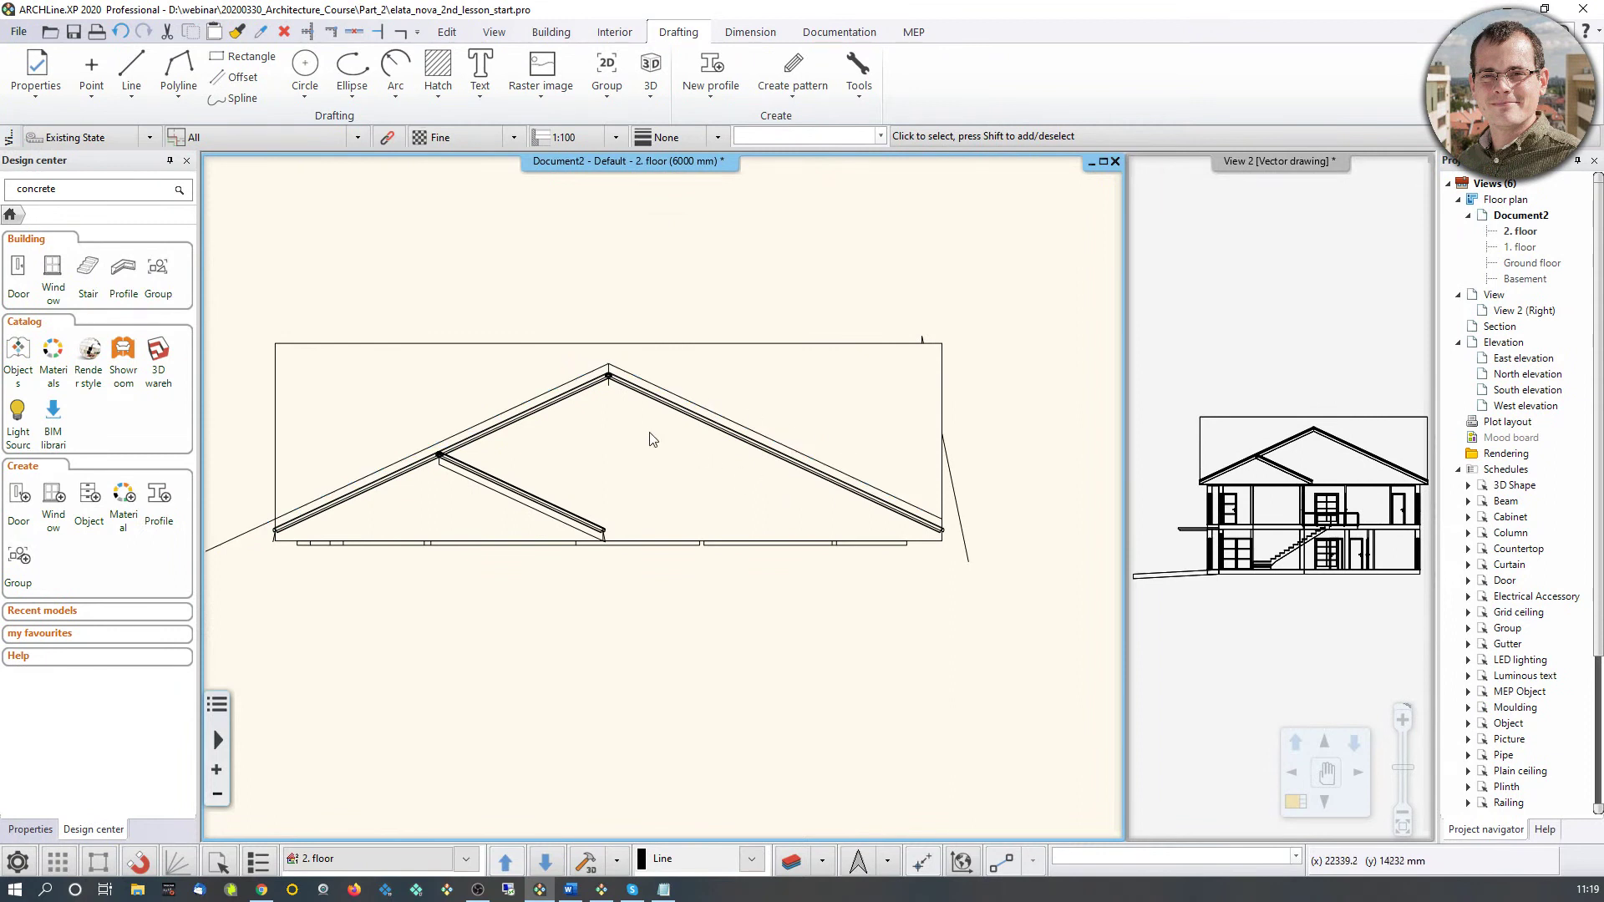
{"action": "left_click", "coordinate": [666, 411]}
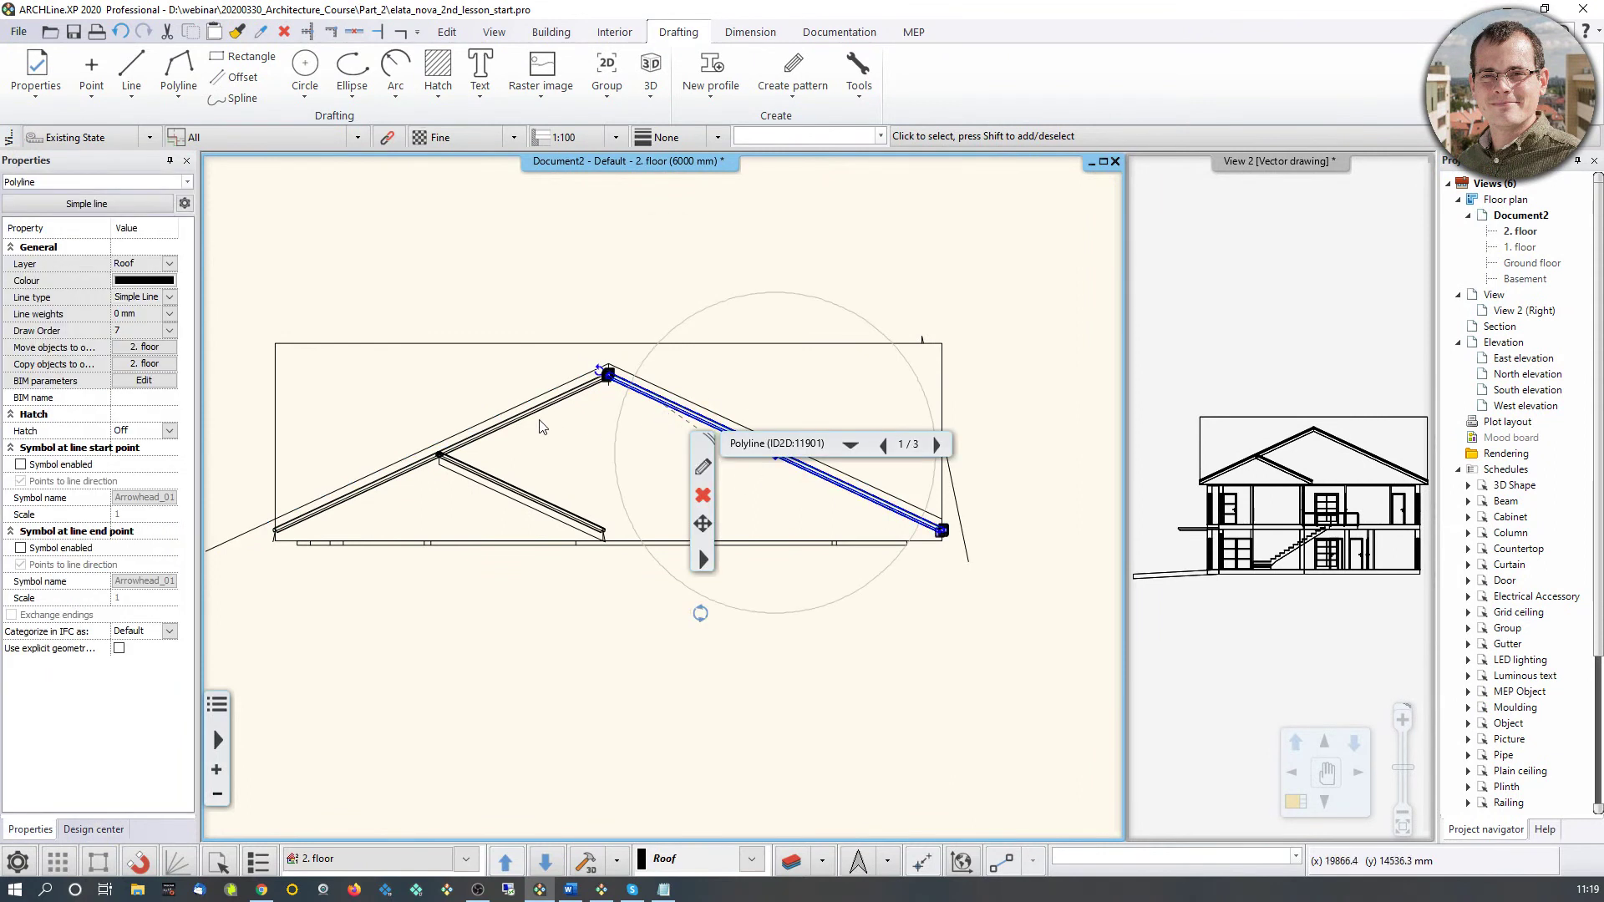
{"action": "left_click", "coordinate": [637, 424]}
{"action": "middle_click_drag", "start_coordinate": [602, 422], "coordinate": [630, 416]}
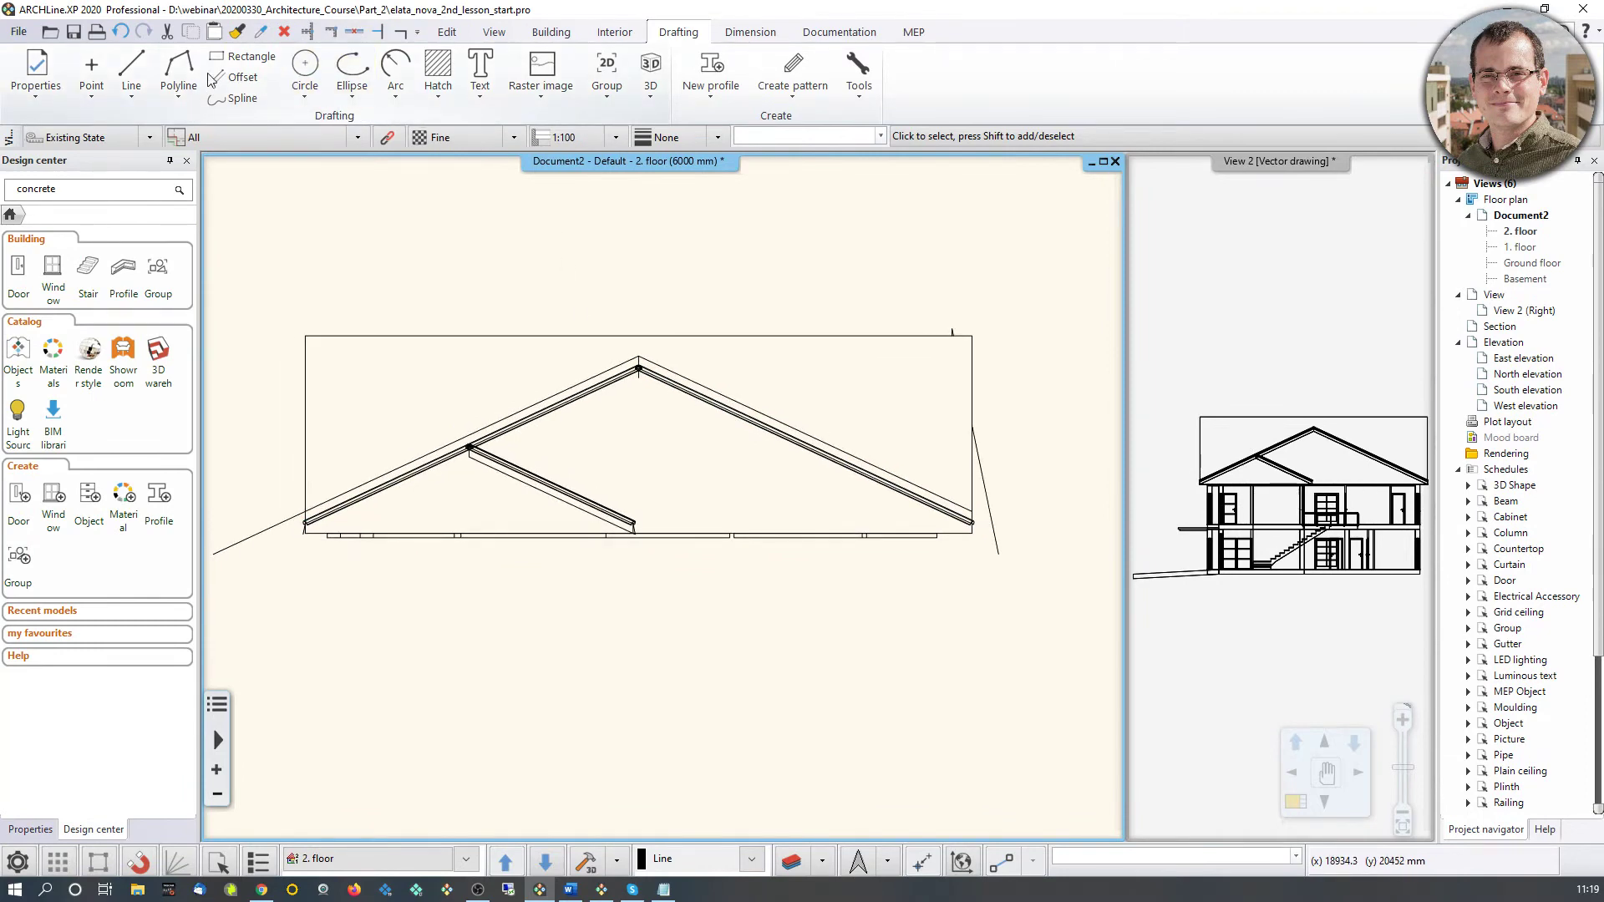
{"action": "left_click", "coordinate": [174, 66]}
{"action": "scroll", "coordinate": [451, 468], "scroll_direction": "up", "scroll_amount": 5}
{"action": "left_click", "coordinate": [472, 420]}
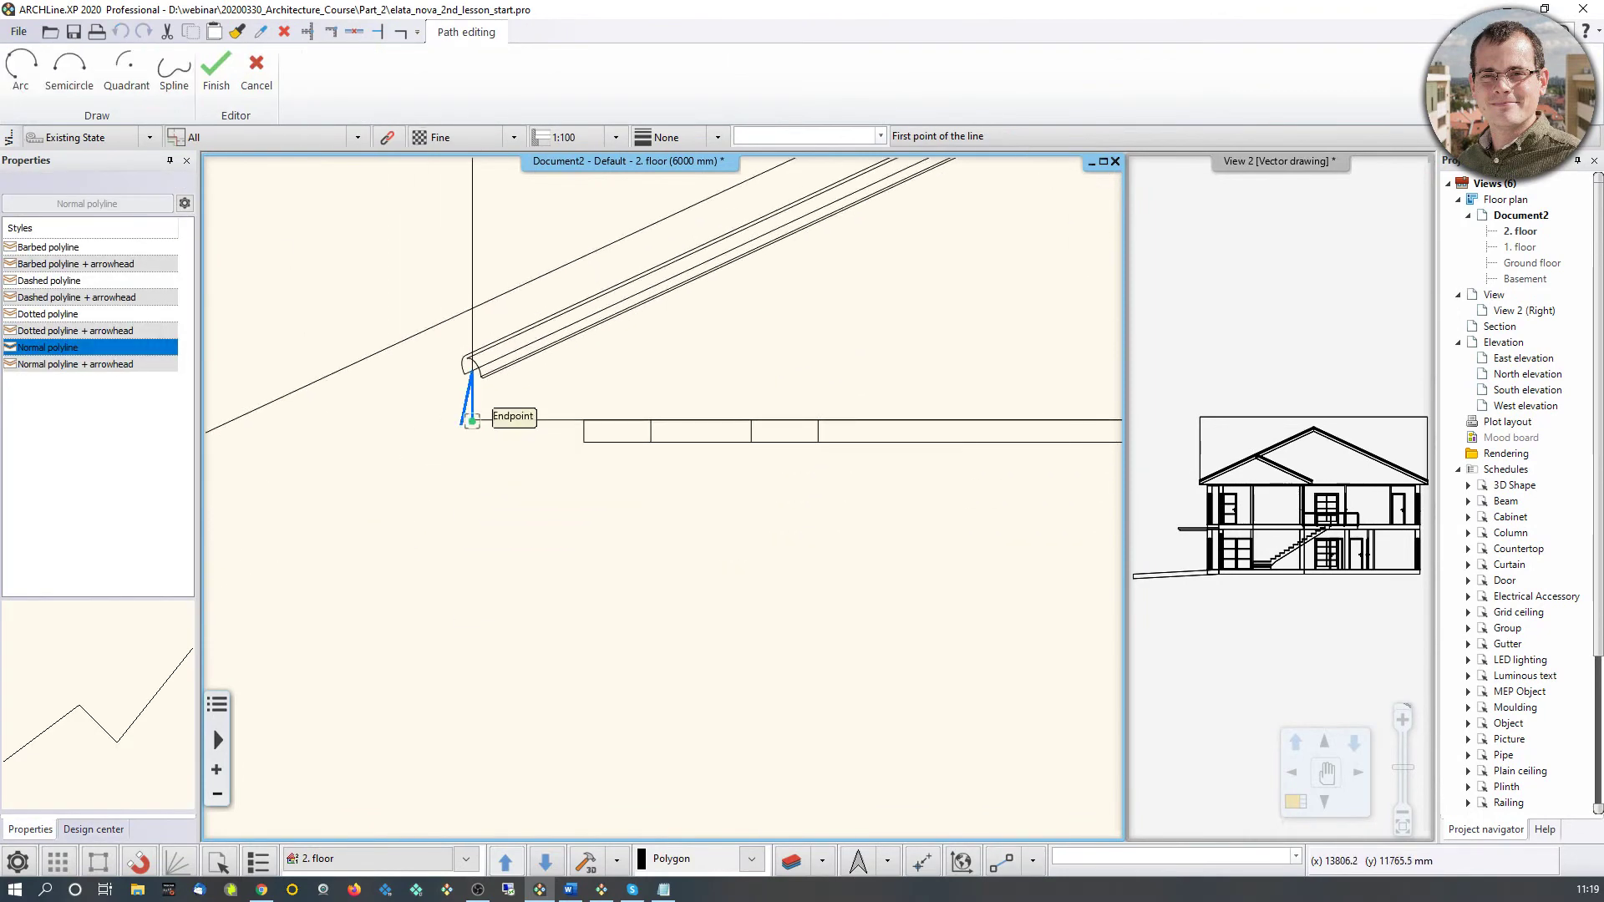
{"action": "left_click", "coordinate": [472, 309]}
{"action": "scroll", "coordinate": [677, 309], "scroll_direction": "down", "scroll_amount": 3}
{"action": "scroll", "coordinate": [518, 535], "scroll_direction": "up", "scroll_amount": 3}
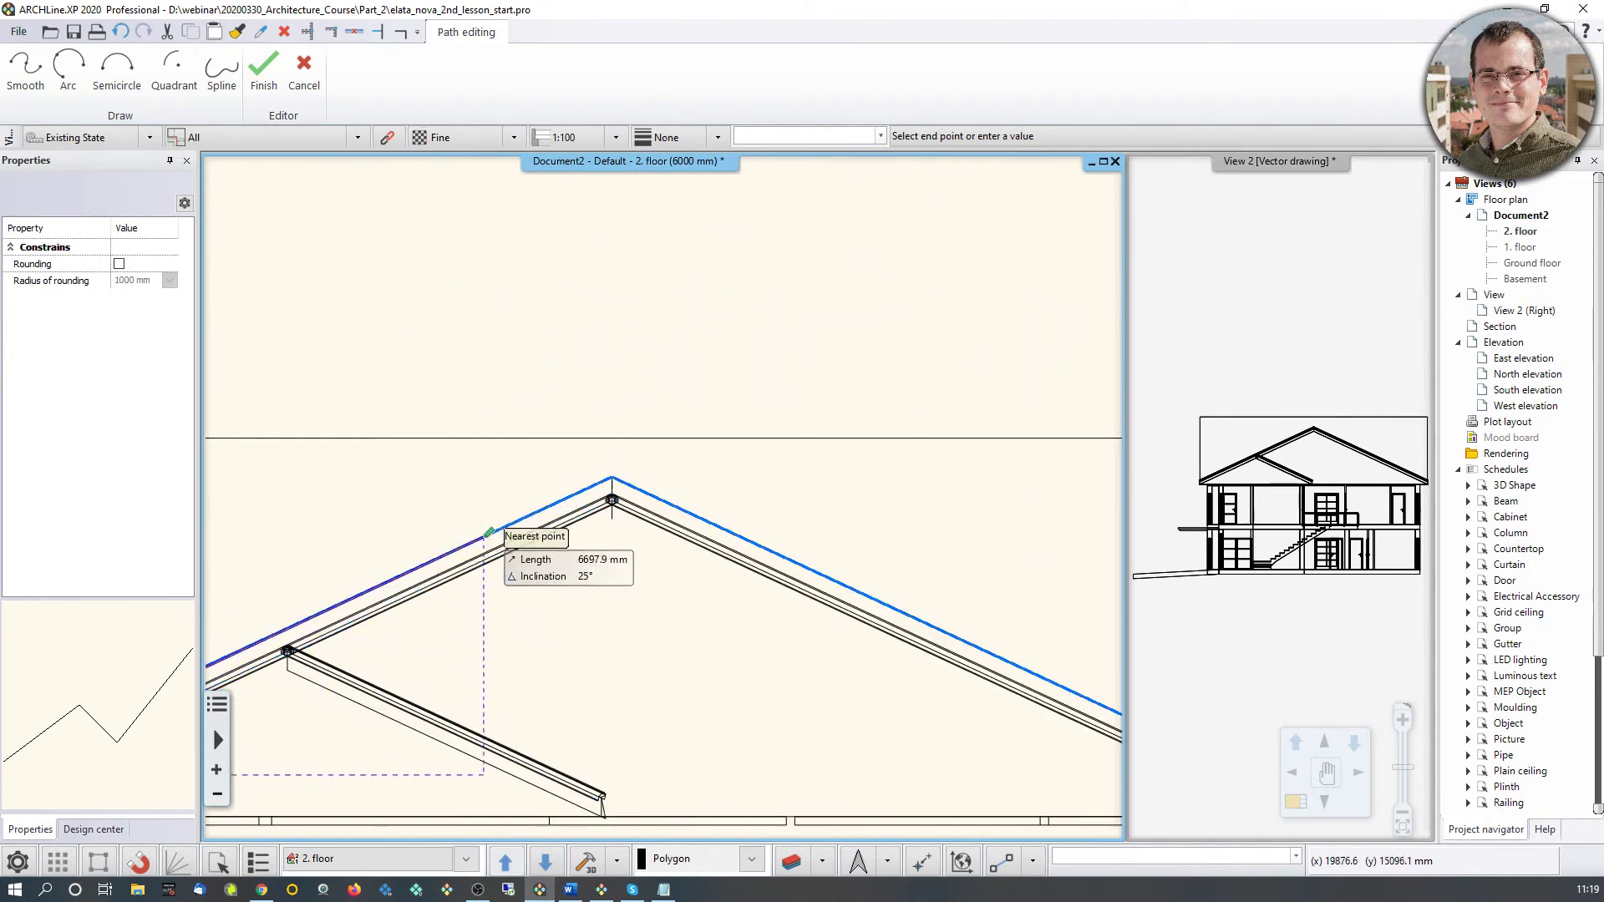
{"action": "left_click", "coordinate": [611, 500]}
{"action": "scroll", "coordinate": [835, 543], "scroll_direction": "down", "scroll_amount": 3}
{"action": "scroll", "coordinate": [773, 537], "scroll_direction": "up", "scroll_amount": 3}
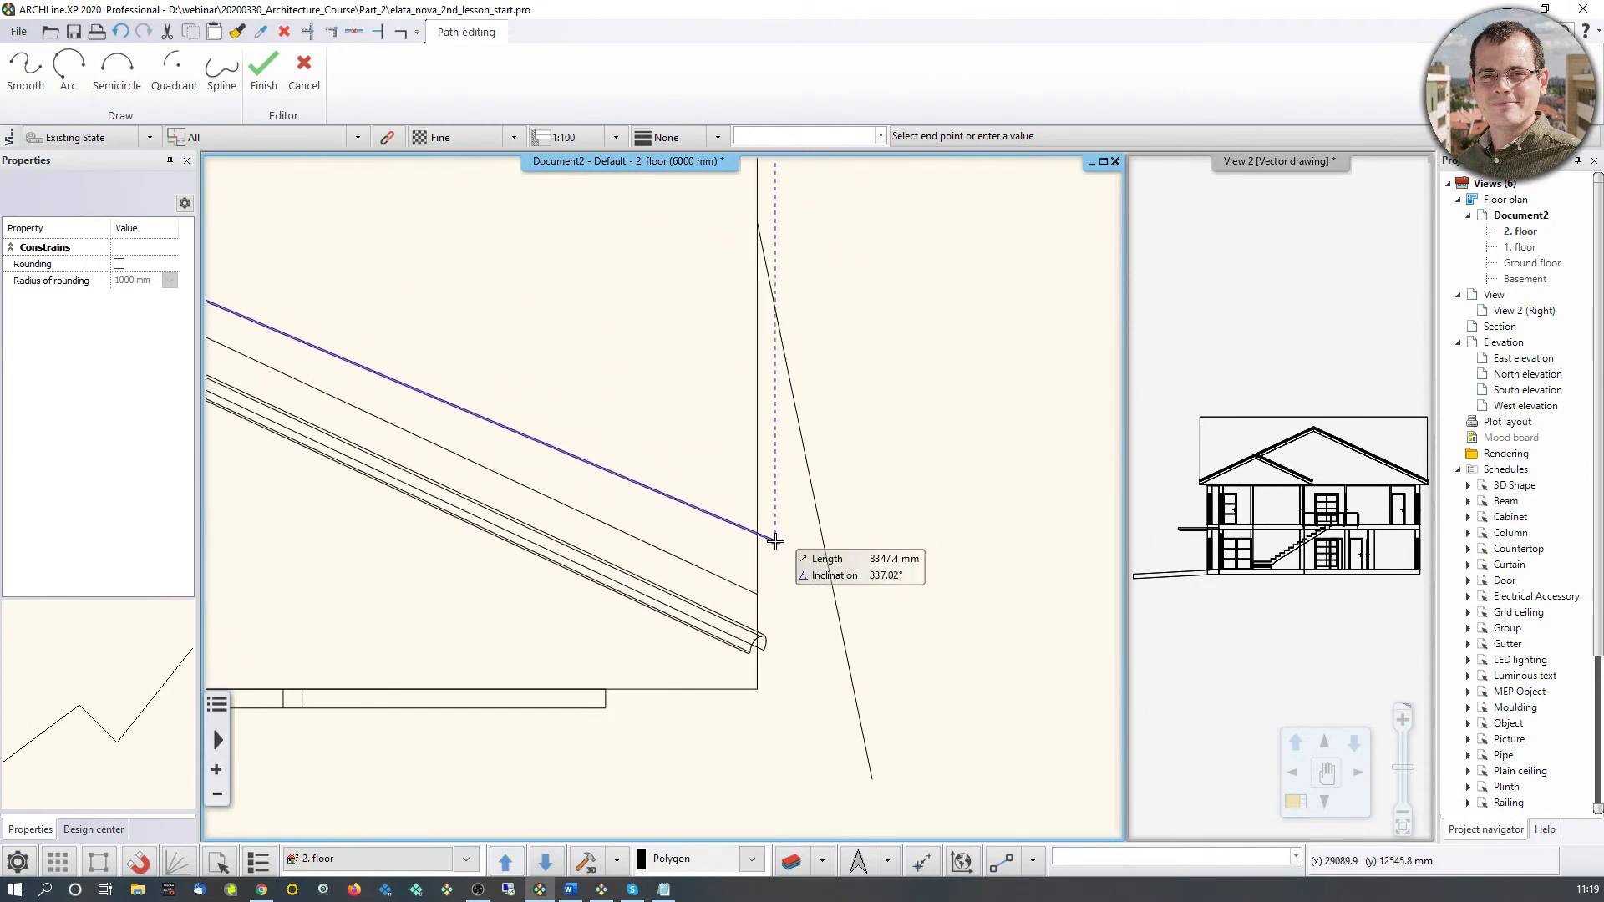
{"action": "left_click", "coordinate": [756, 595]}
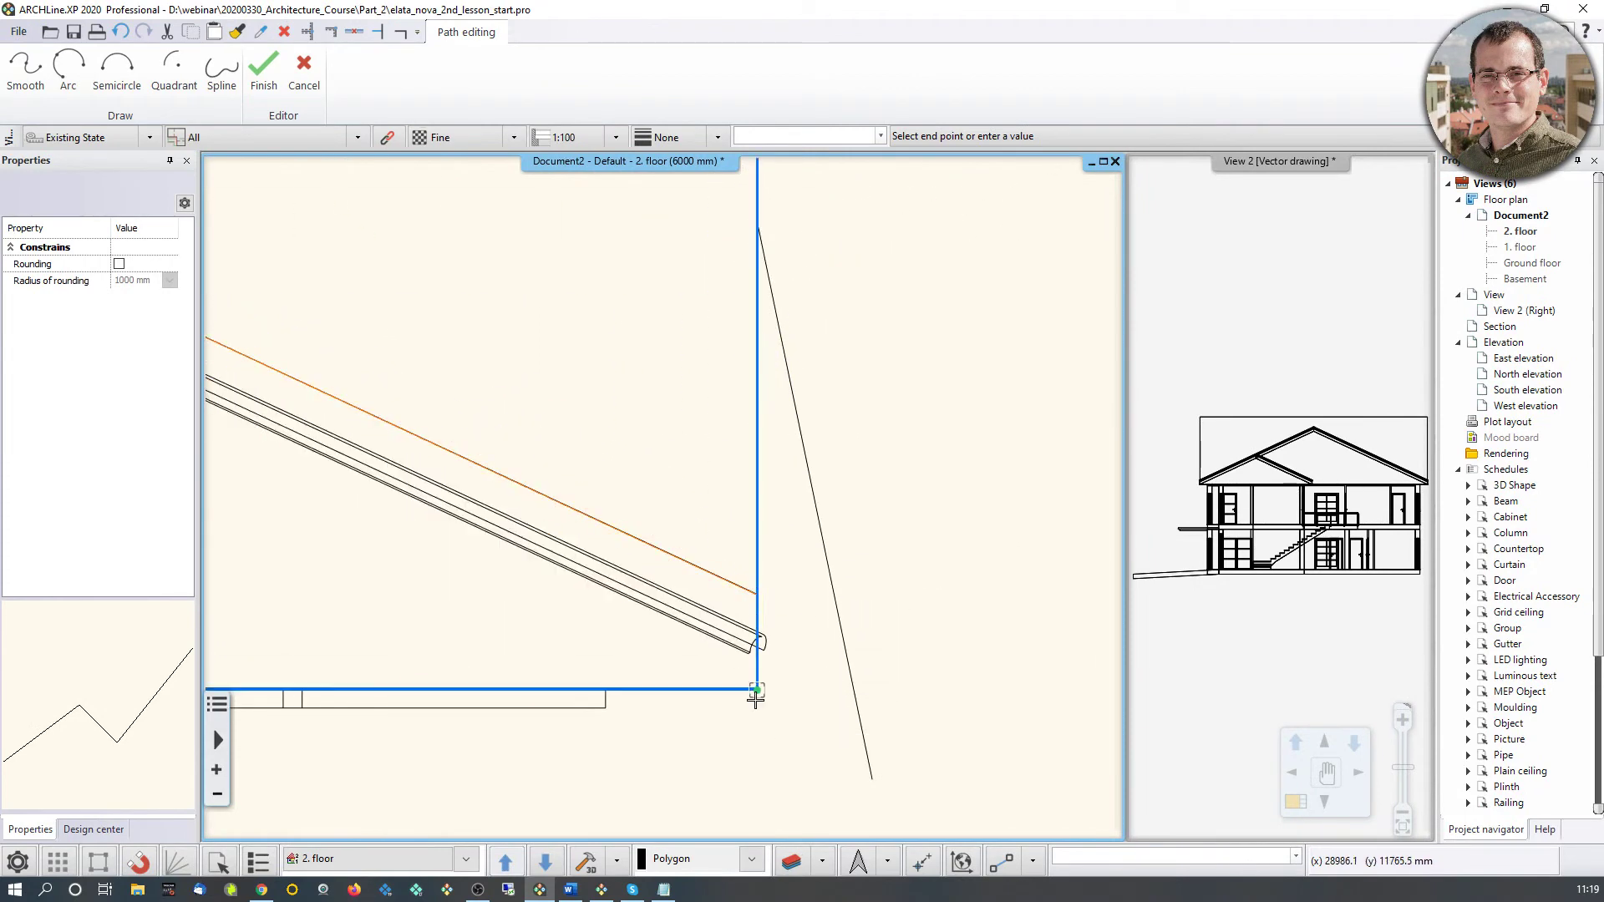
{"action": "right_click", "coordinate": [735, 664]}
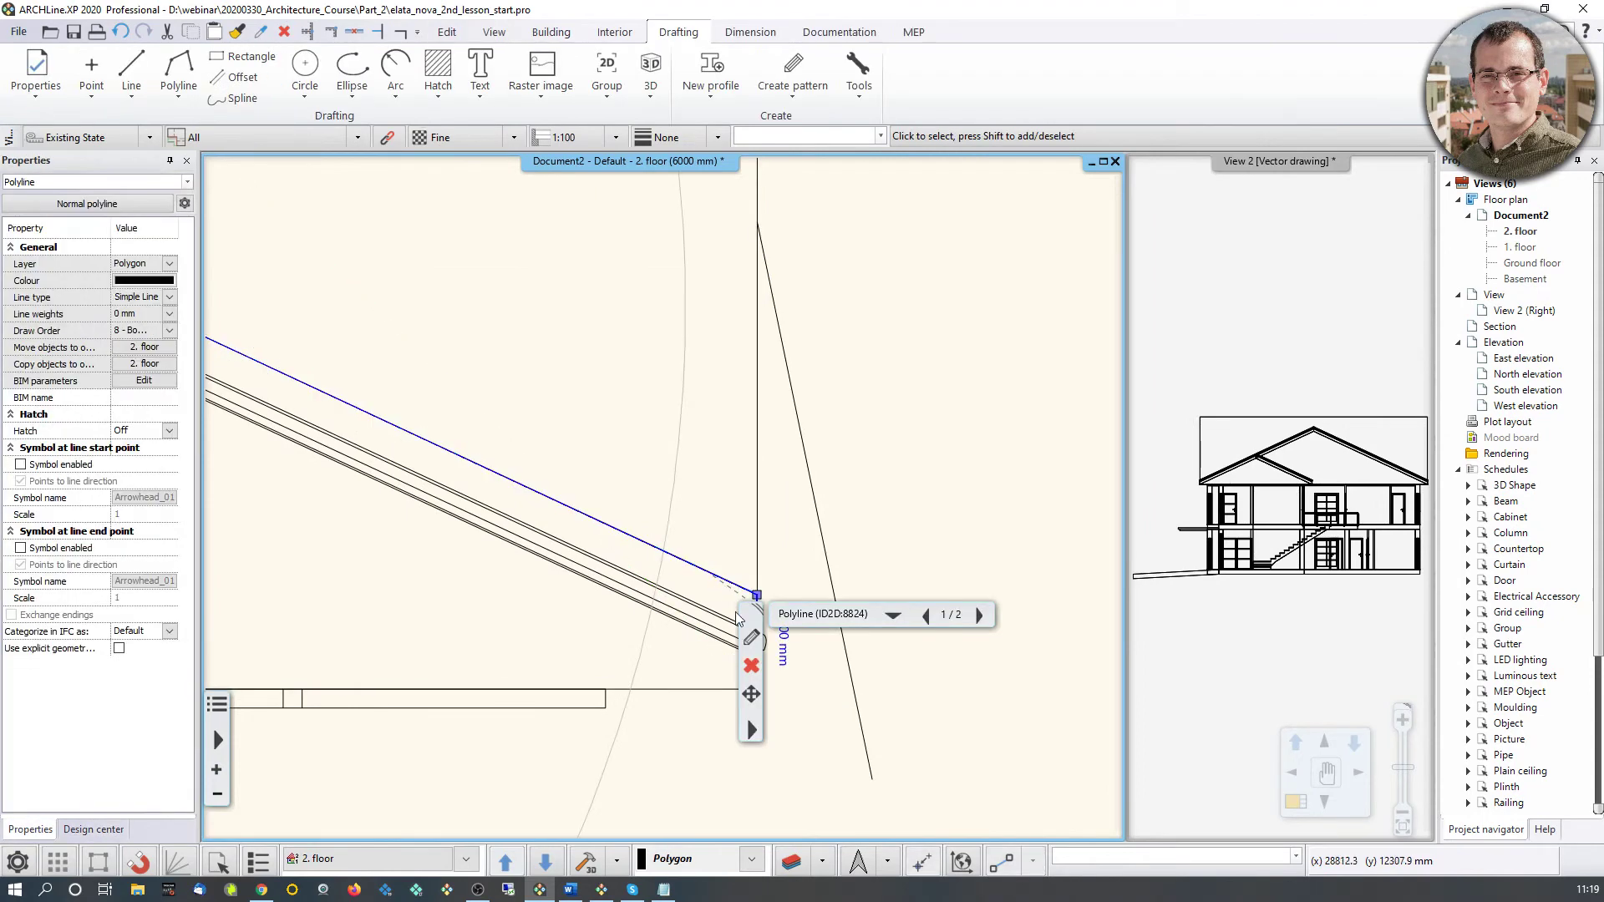
Step: Move the traced gable polyline to the free area below the copied roof lines
{"action": "scroll", "coordinate": [892, 668], "scroll_direction": "down", "scroll_amount": 5}
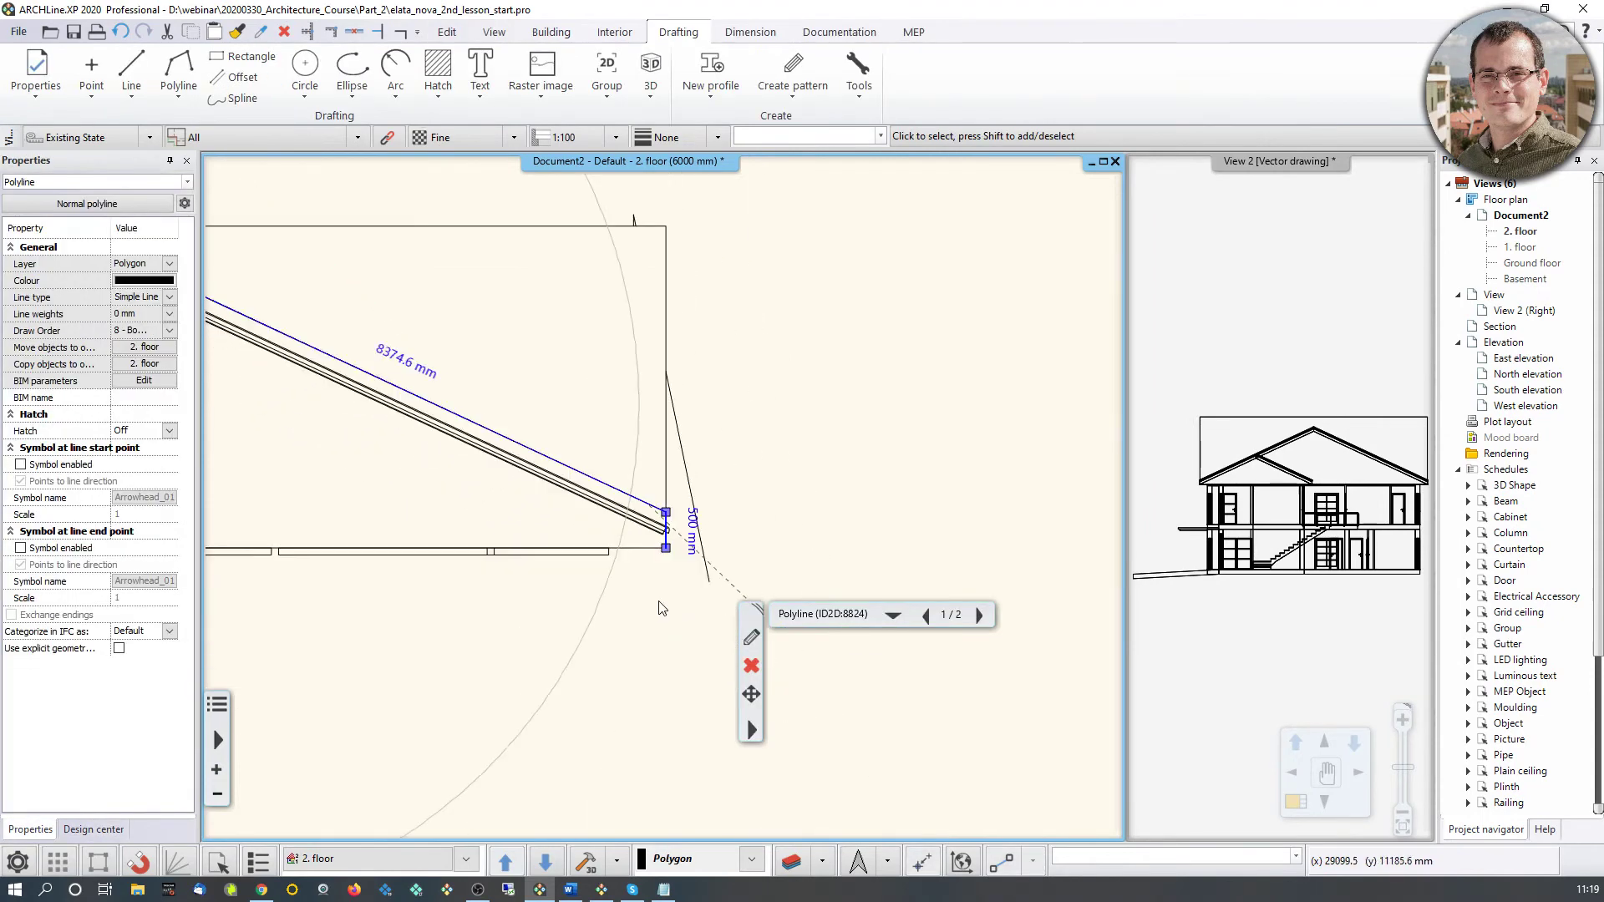
{"action": "left_click", "coordinate": [751, 695]}
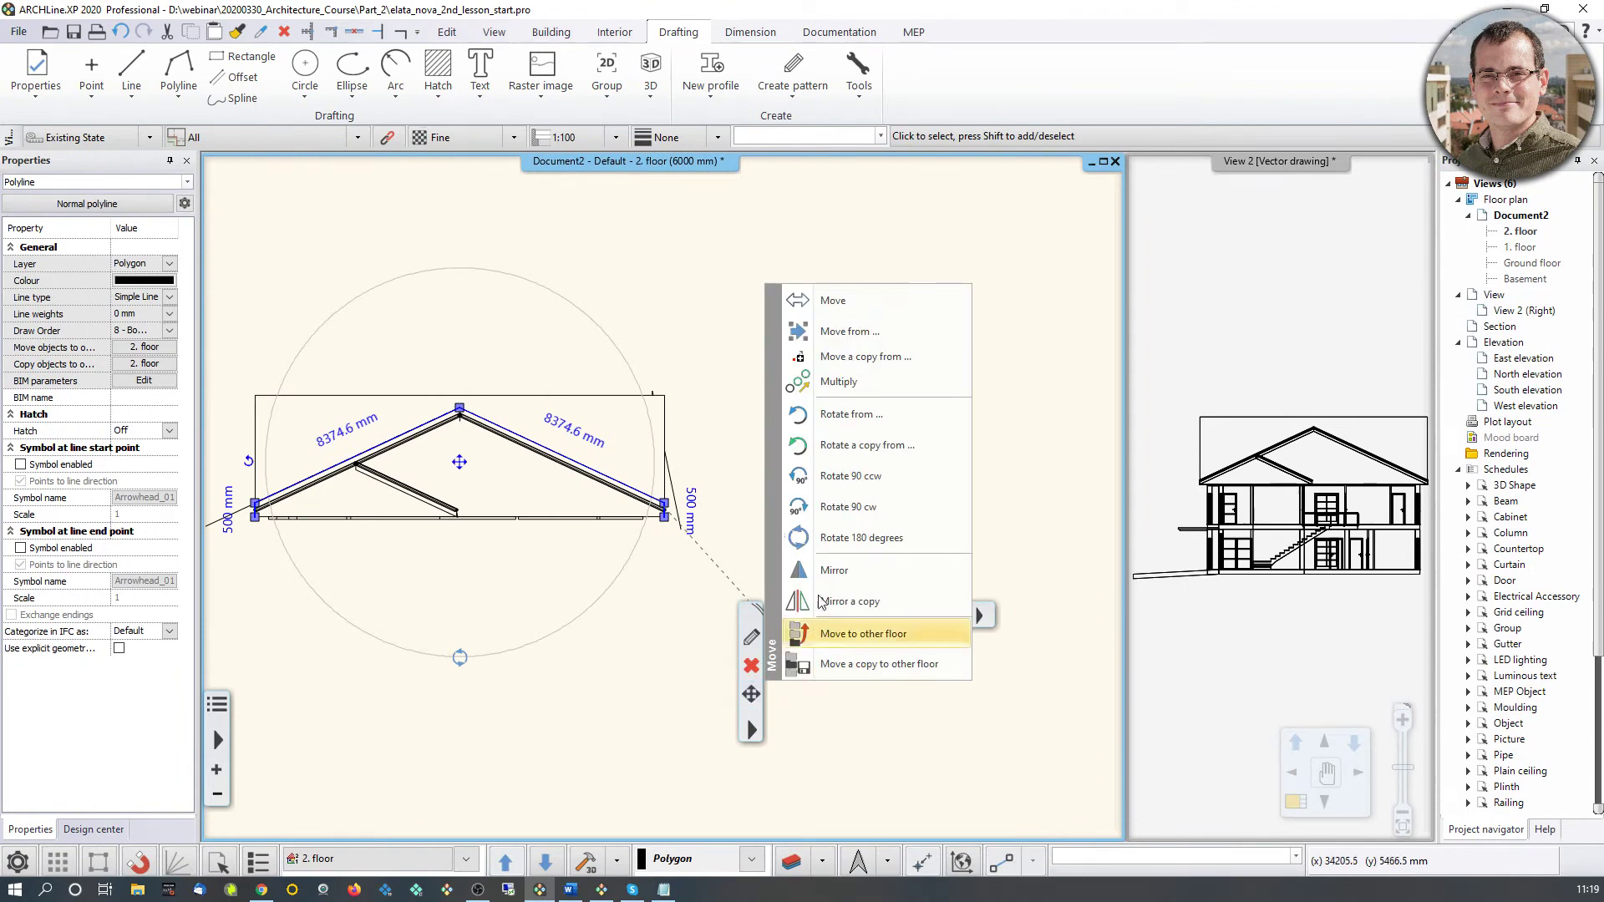
{"action": "left_click", "coordinate": [810, 302]}
{"action": "left_click", "coordinate": [255, 516]}
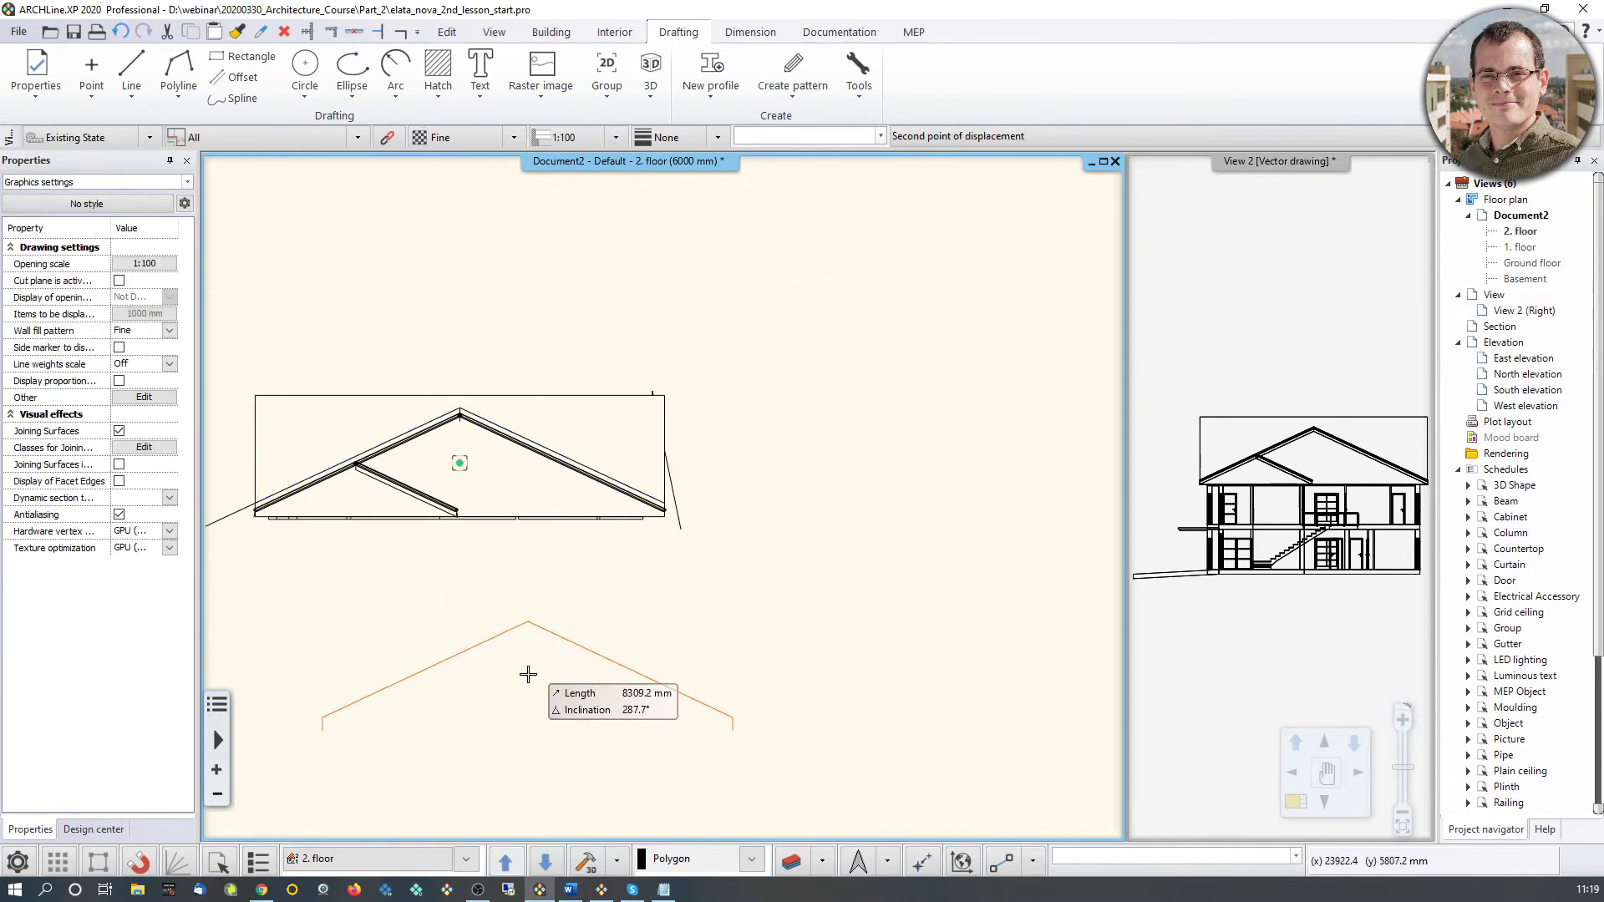
{"action": "left_click", "coordinate": [326, 710]}
{"action": "middle_click_drag", "start_coordinate": [370, 671], "coordinate": [468, 543]}
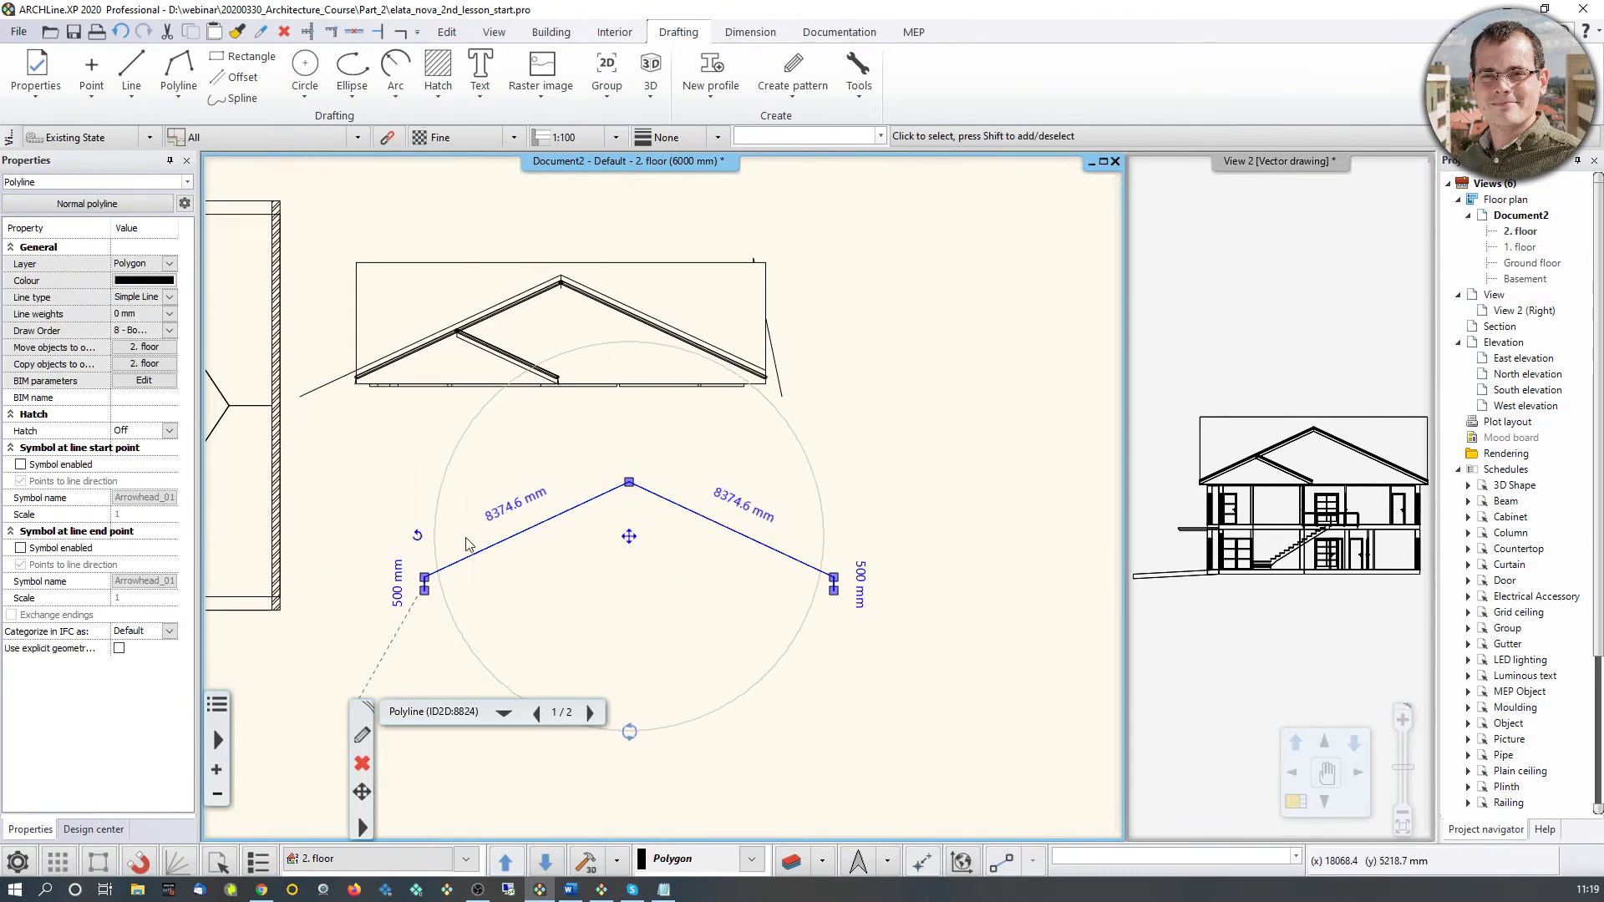
Step: Close the gable contour with a straight line between the polyline's two lower ends
{"action": "left_click", "coordinate": [125, 77]}
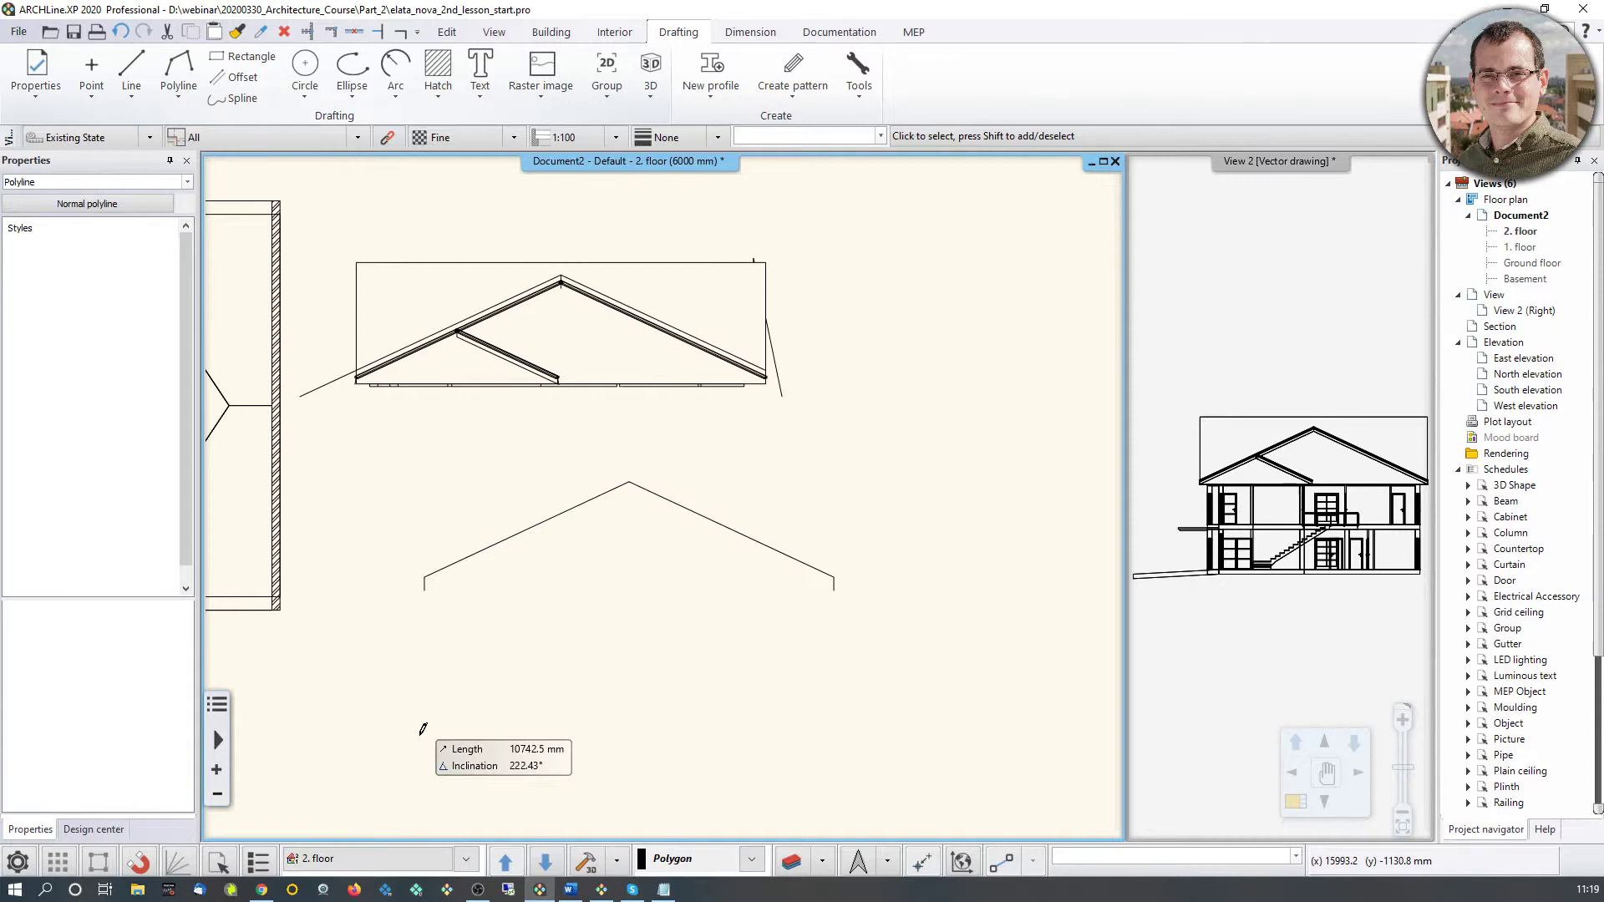
{"action": "left_click", "coordinate": [834, 591]}
{"action": "key", "text": "Escape"}
{"action": "scroll", "coordinate": [662, 503], "scroll_direction": "down", "scroll_amount": 3}
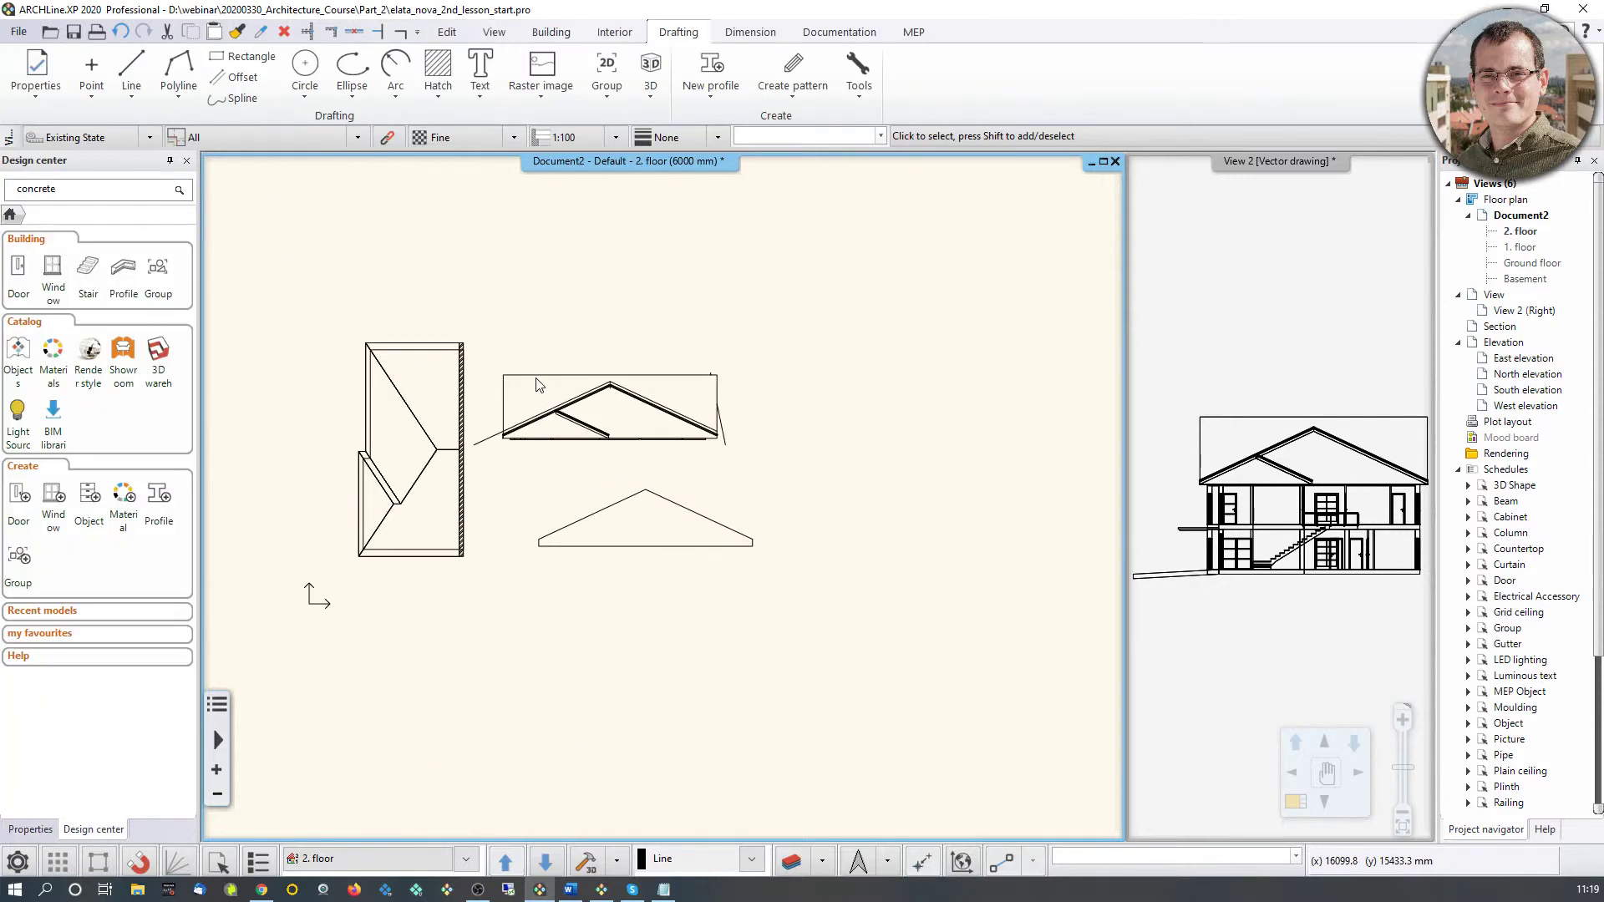
Step: Delete the copied side-view lines and the leftover raised roof outline, keeping only the closed gable contour
{"action": "left_click_drag", "start_coordinate": [481, 330], "coordinate": [794, 459]}
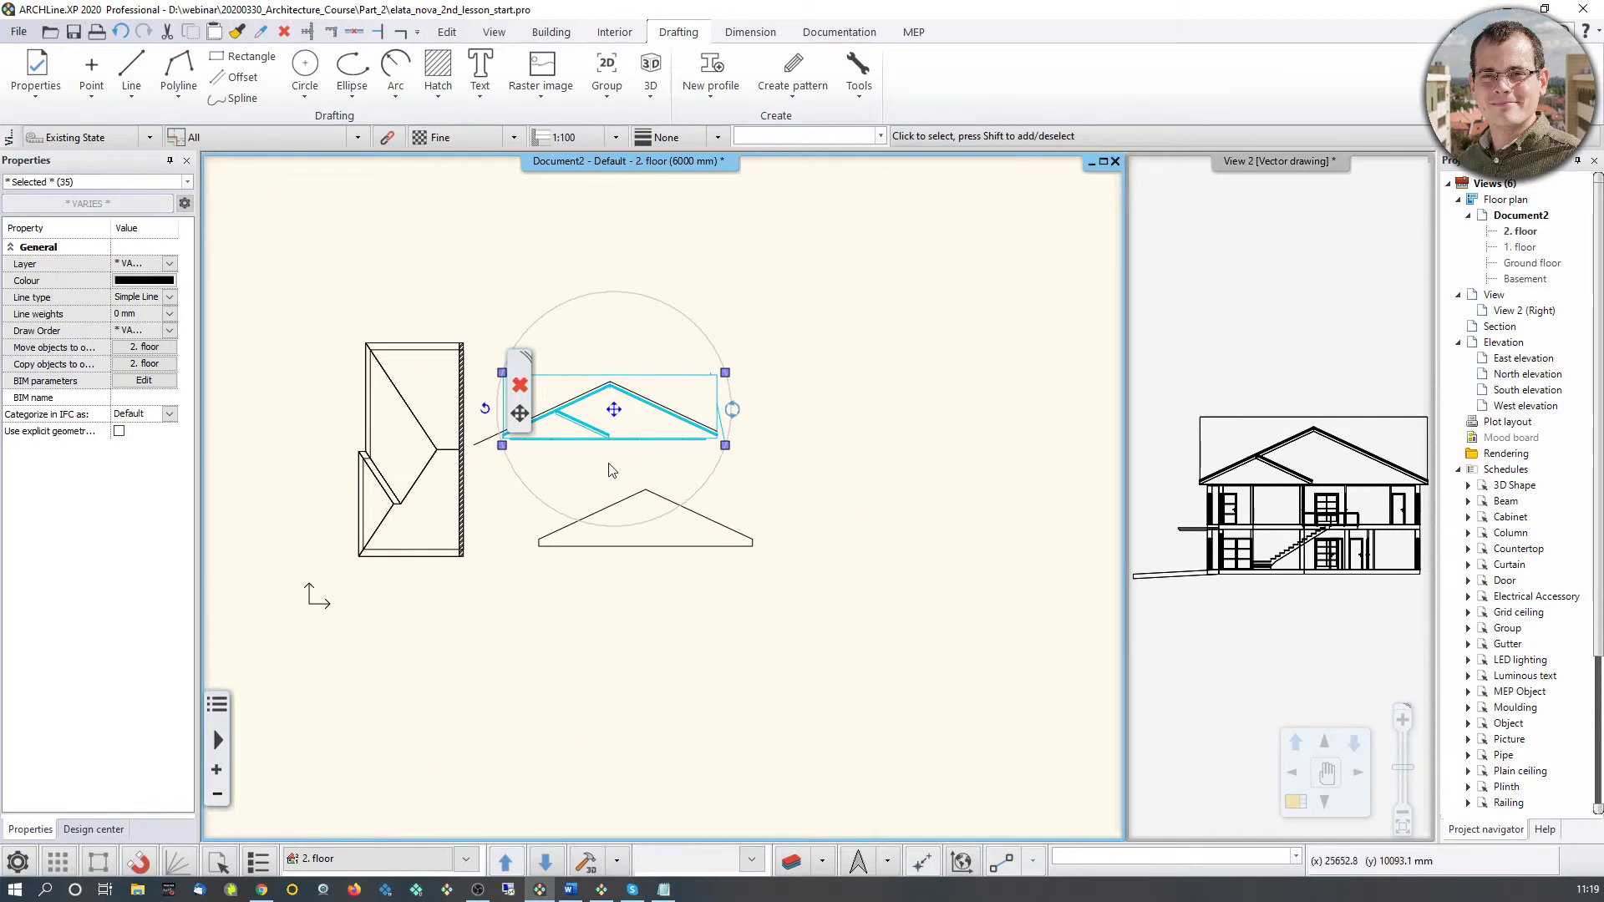
{"action": "key", "text": "Delete"}
{"action": "left_click", "coordinate": [518, 428]}
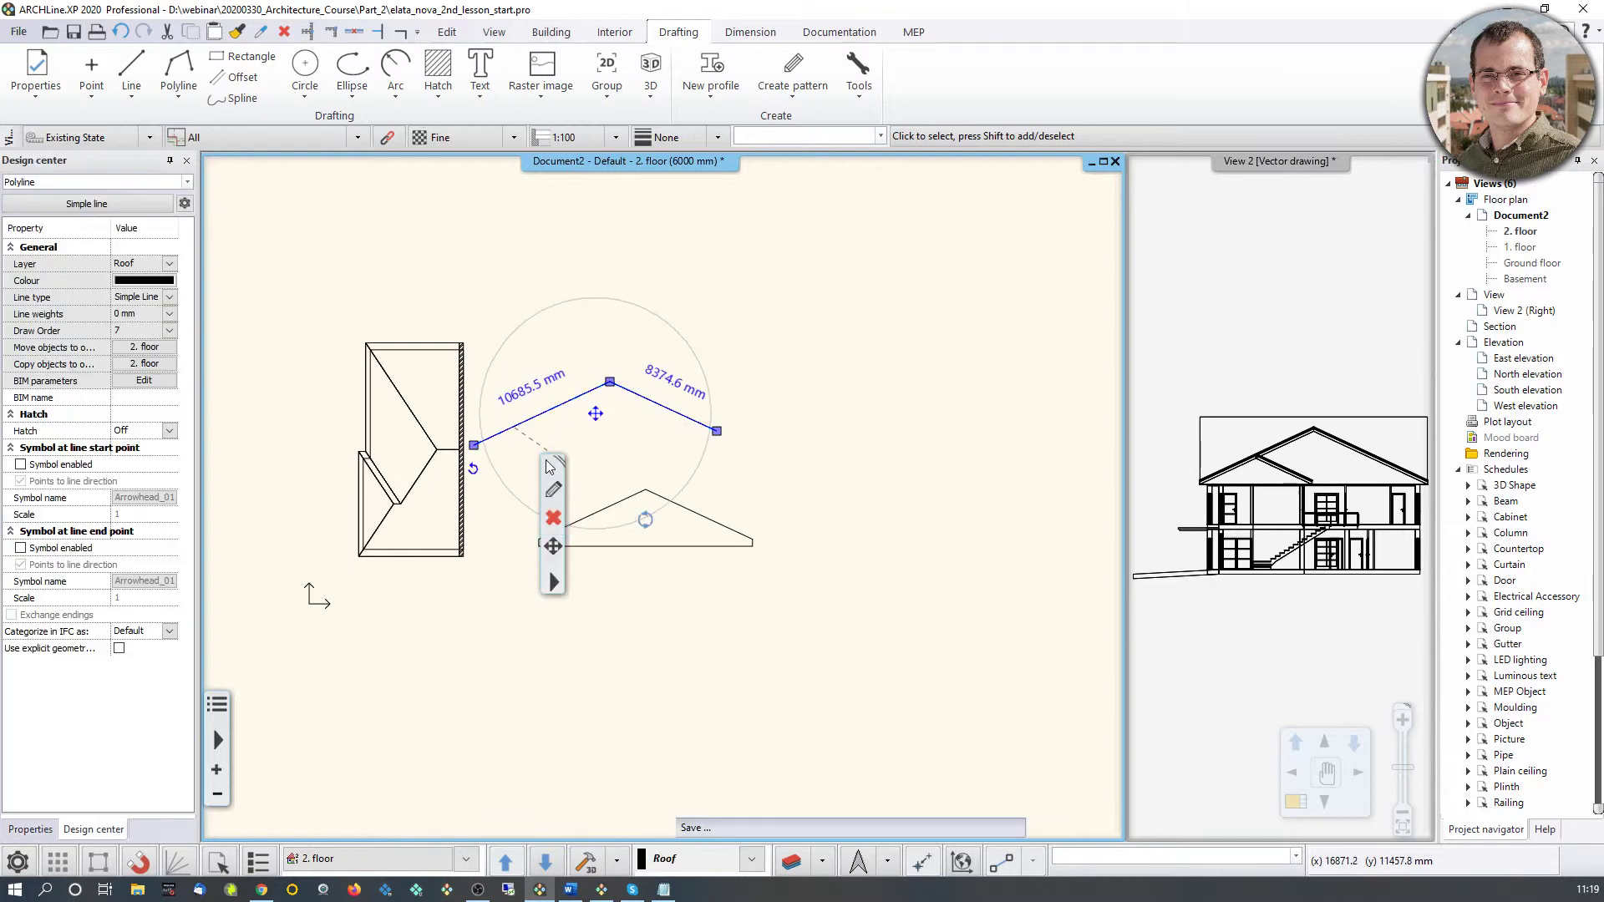
{"action": "key", "text": "Delete"}
Step: Select the gable wall beside the roof on the 2. floor plan and start its Add whole front profile reshape
{"action": "scroll", "coordinate": [576, 468], "scroll_direction": "up", "scroll_amount": 4}
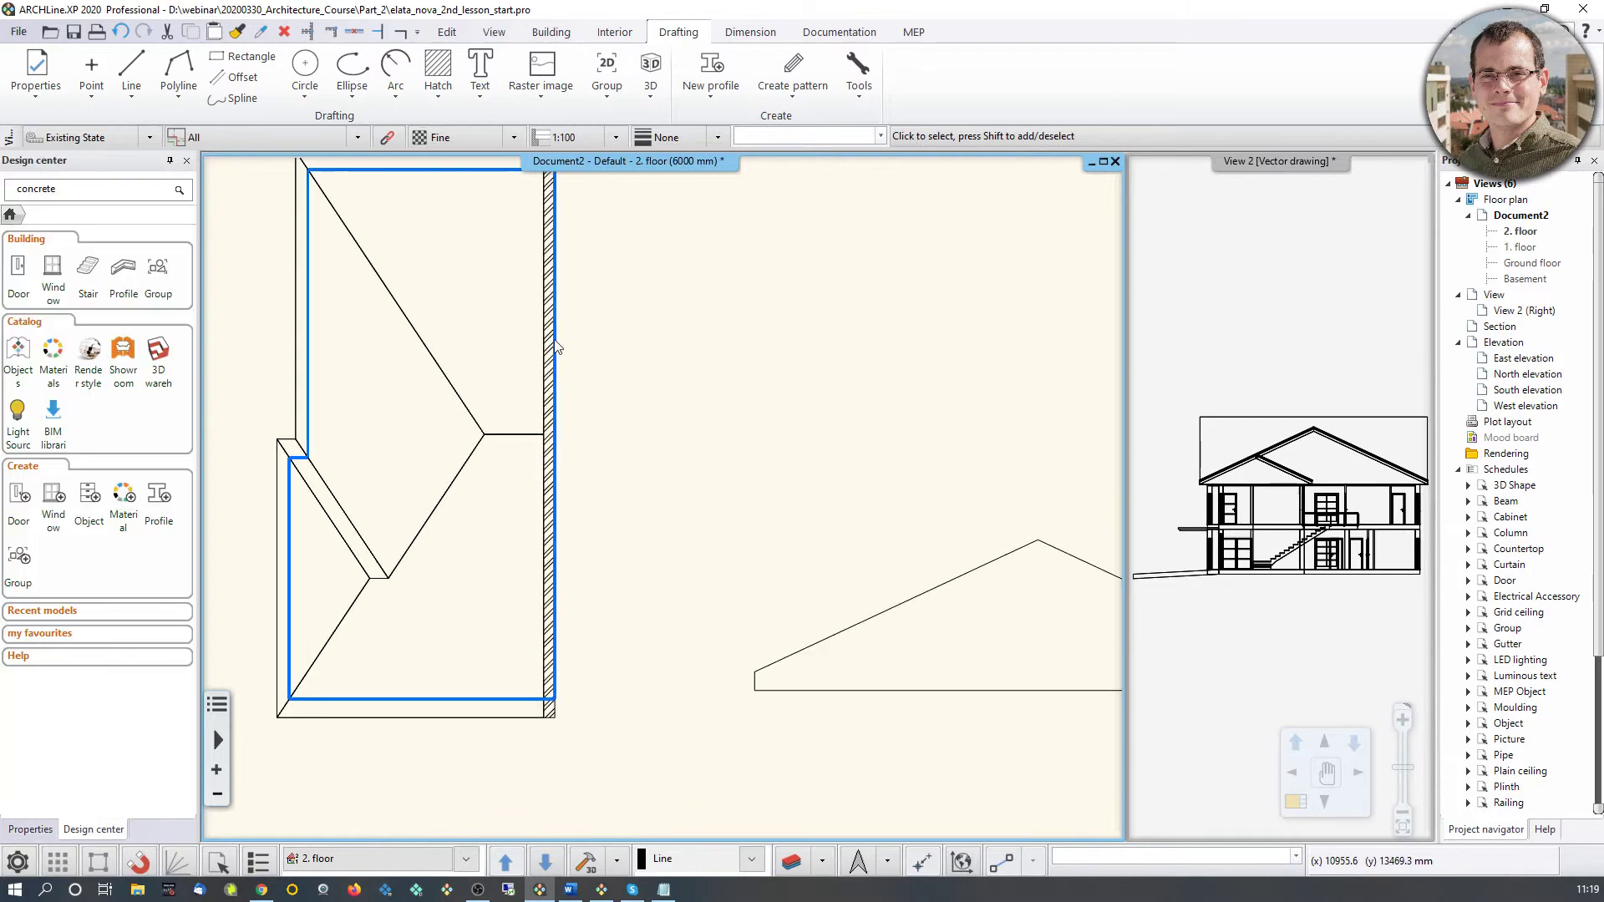
{"action": "middle_click_drag", "start_coordinate": [1058, 610], "coordinate": [877, 625]}
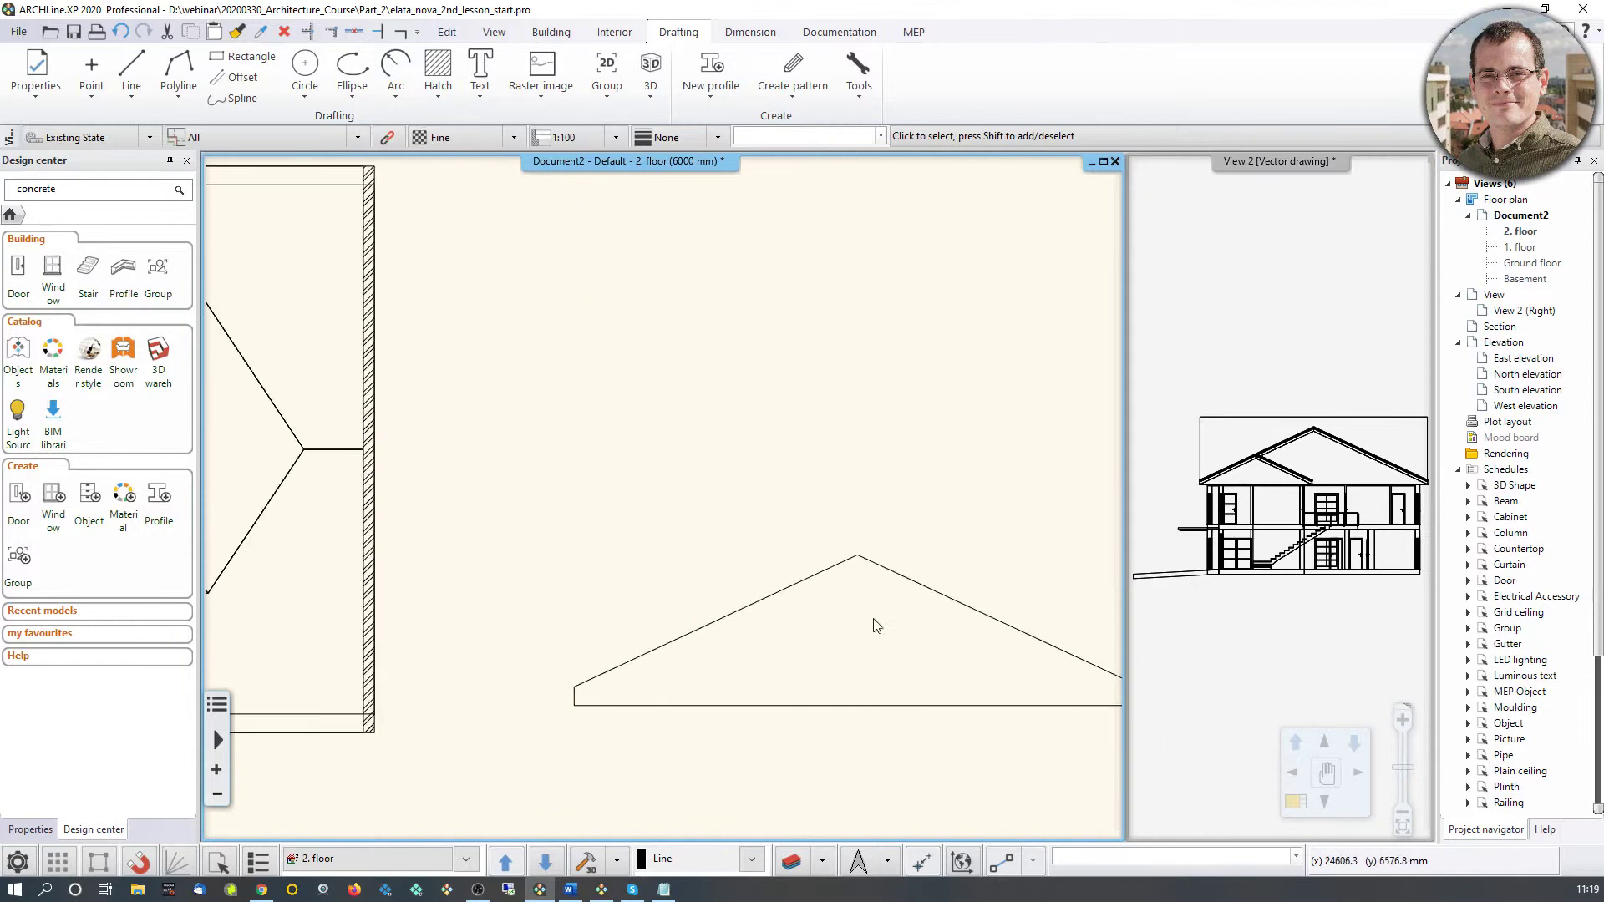
{"action": "left_click", "coordinate": [370, 567]}
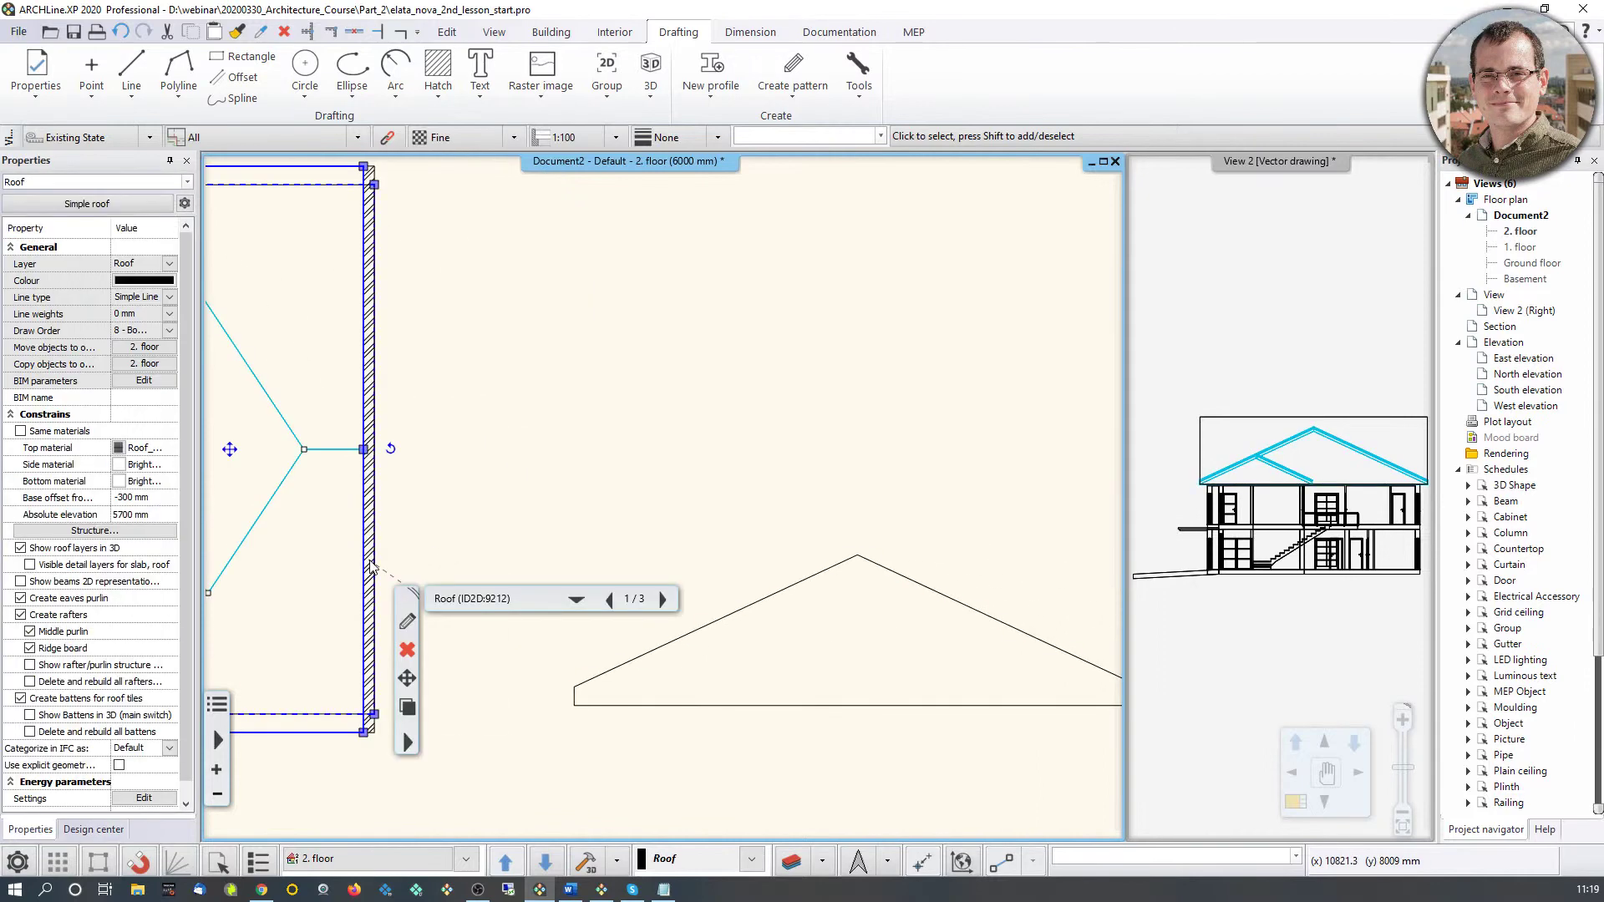
{"action": "left_click", "coordinate": [662, 599]}
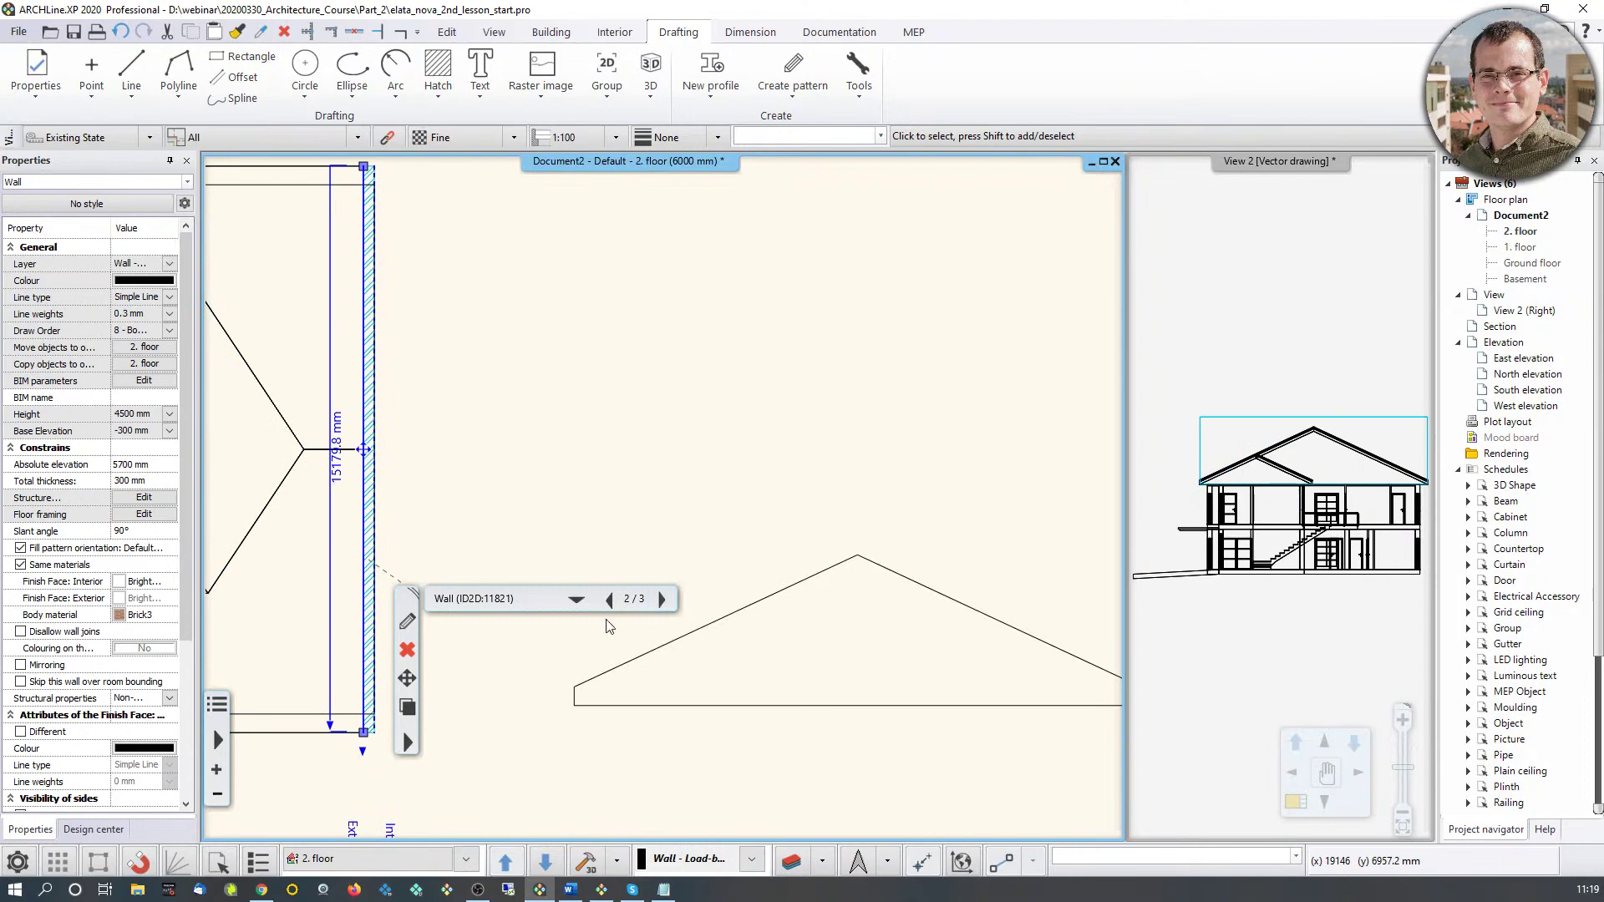
{"action": "left_click", "coordinate": [407, 743]}
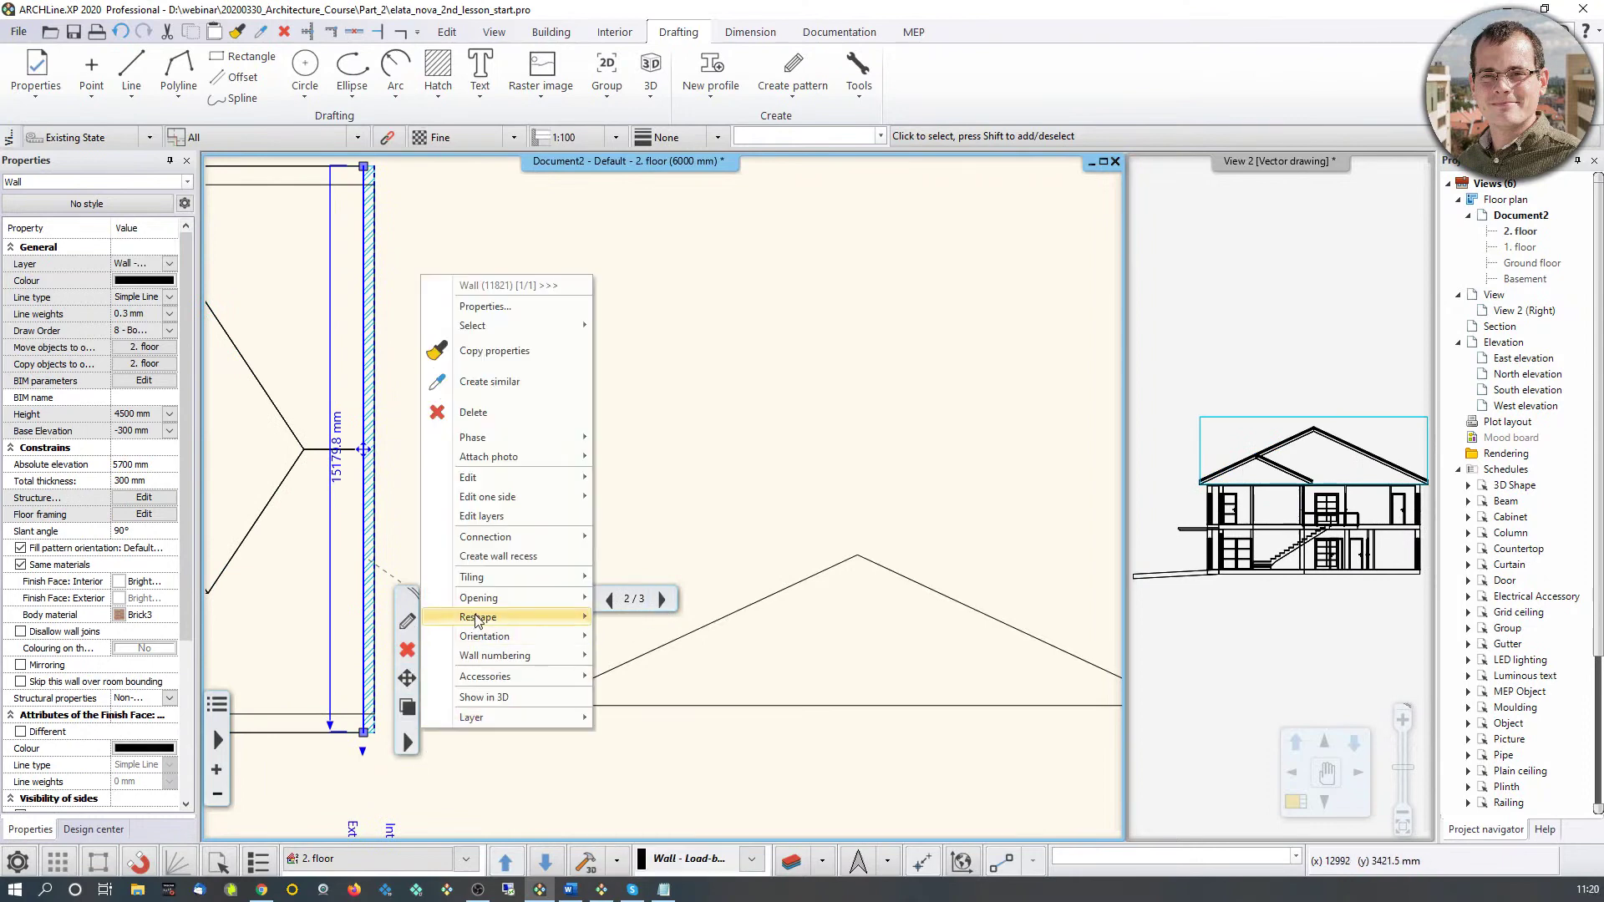
{"action": "mouse_move", "coordinate": [561, 625]}
{"action": "left_click", "coordinate": [618, 625]}
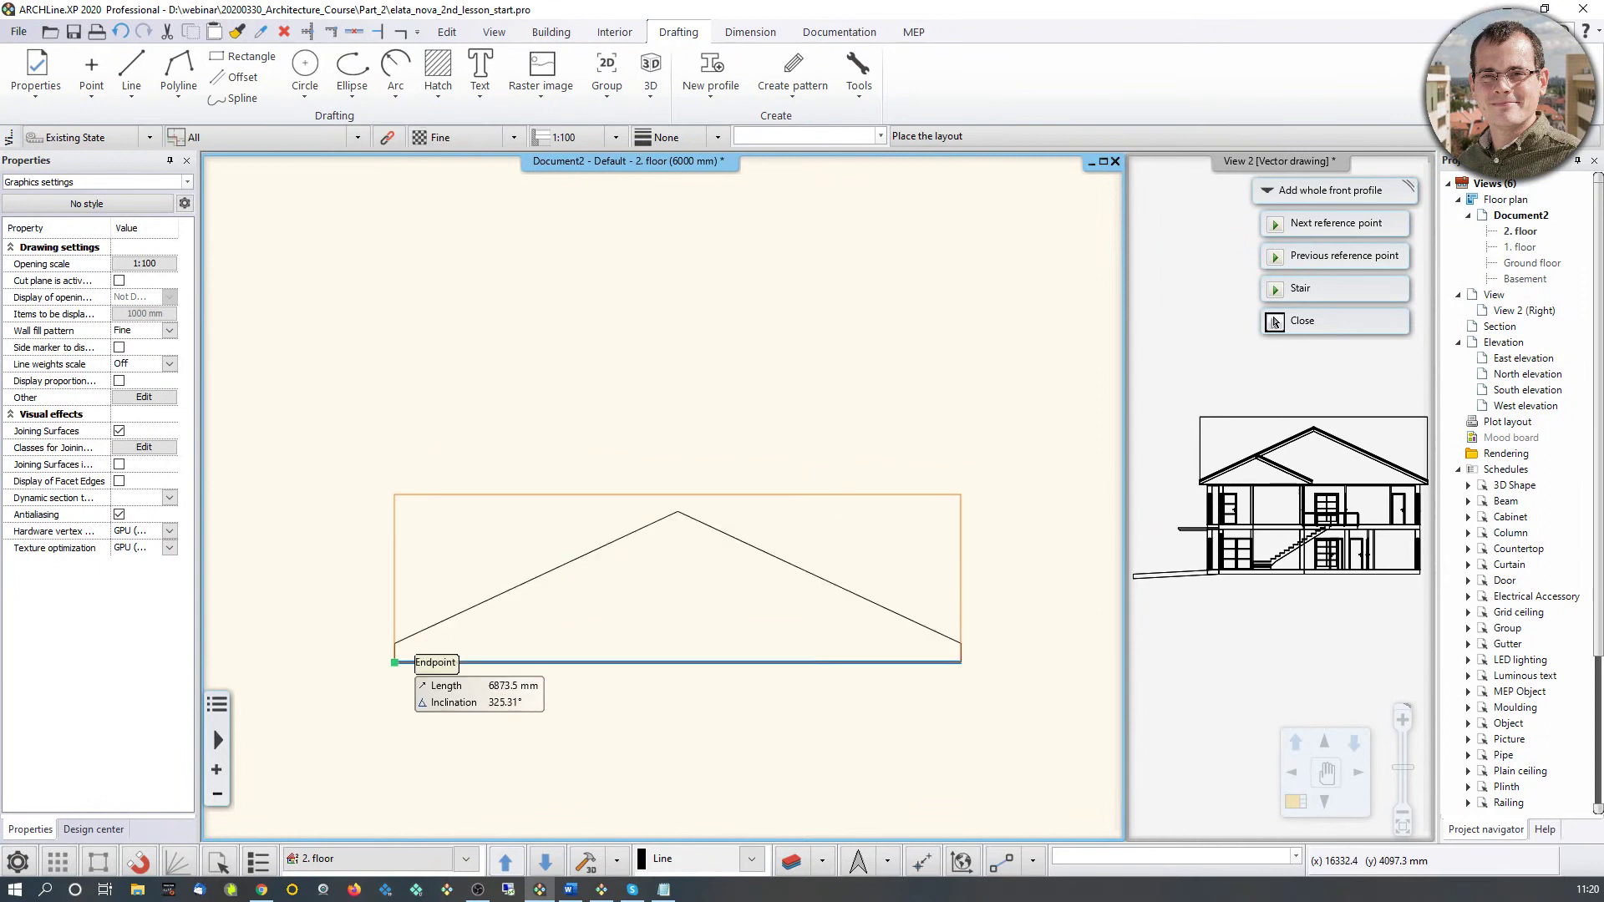
Step: Place the wall's layout over the gable contour's lower corner and use the closed loop inside the contour as its front profile
{"action": "left_click", "coordinate": [1274, 323]}
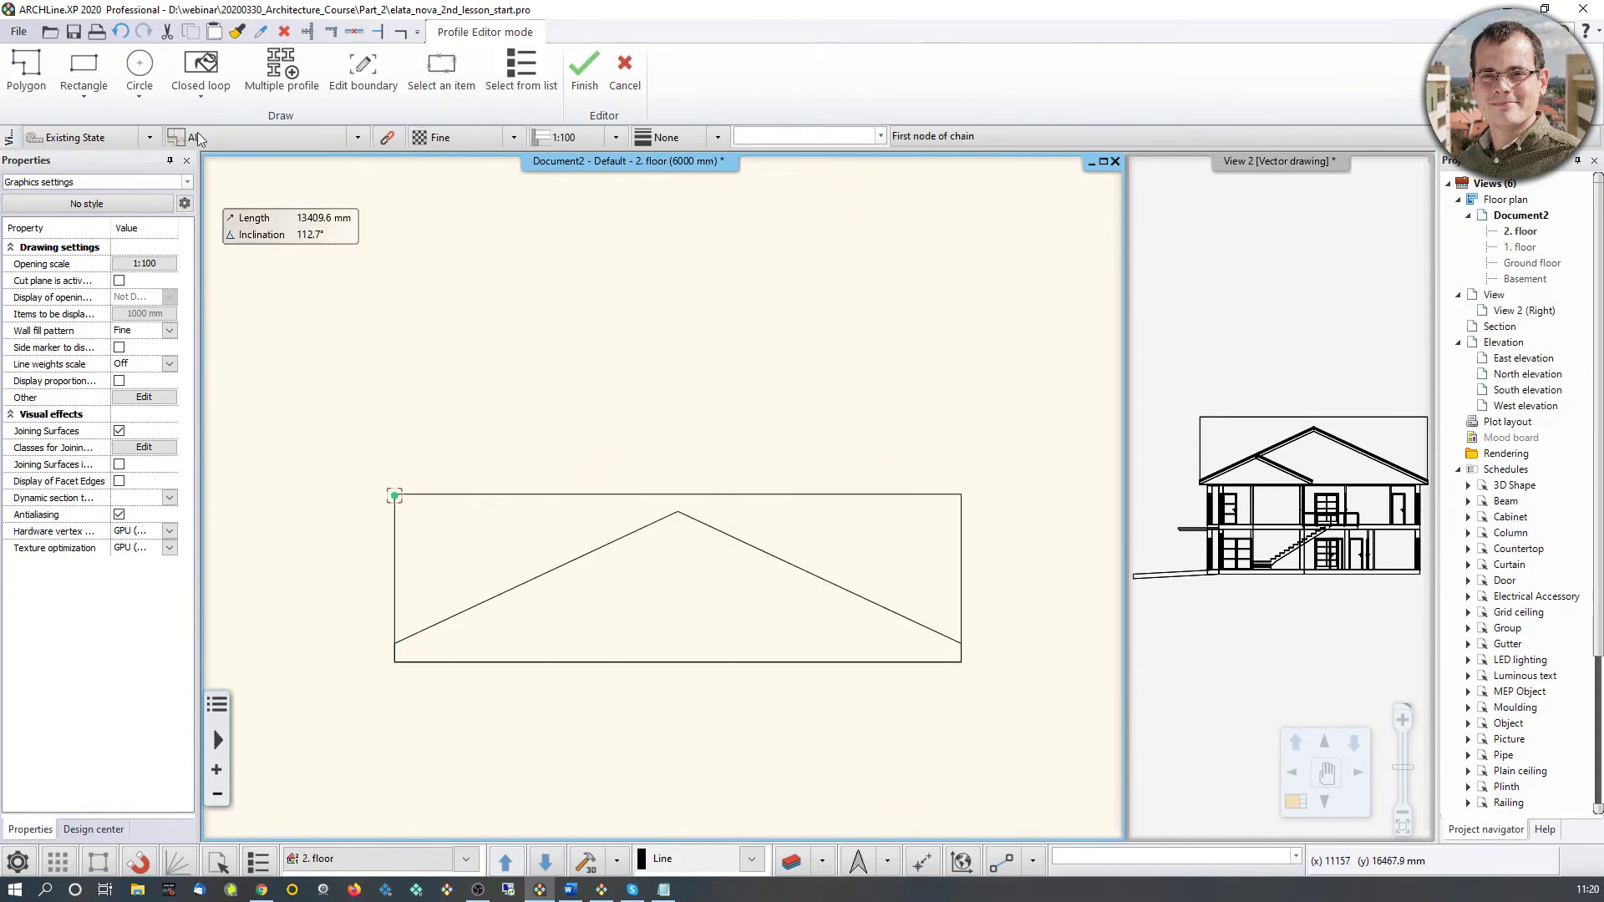
{"action": "left_click", "coordinate": [203, 77]}
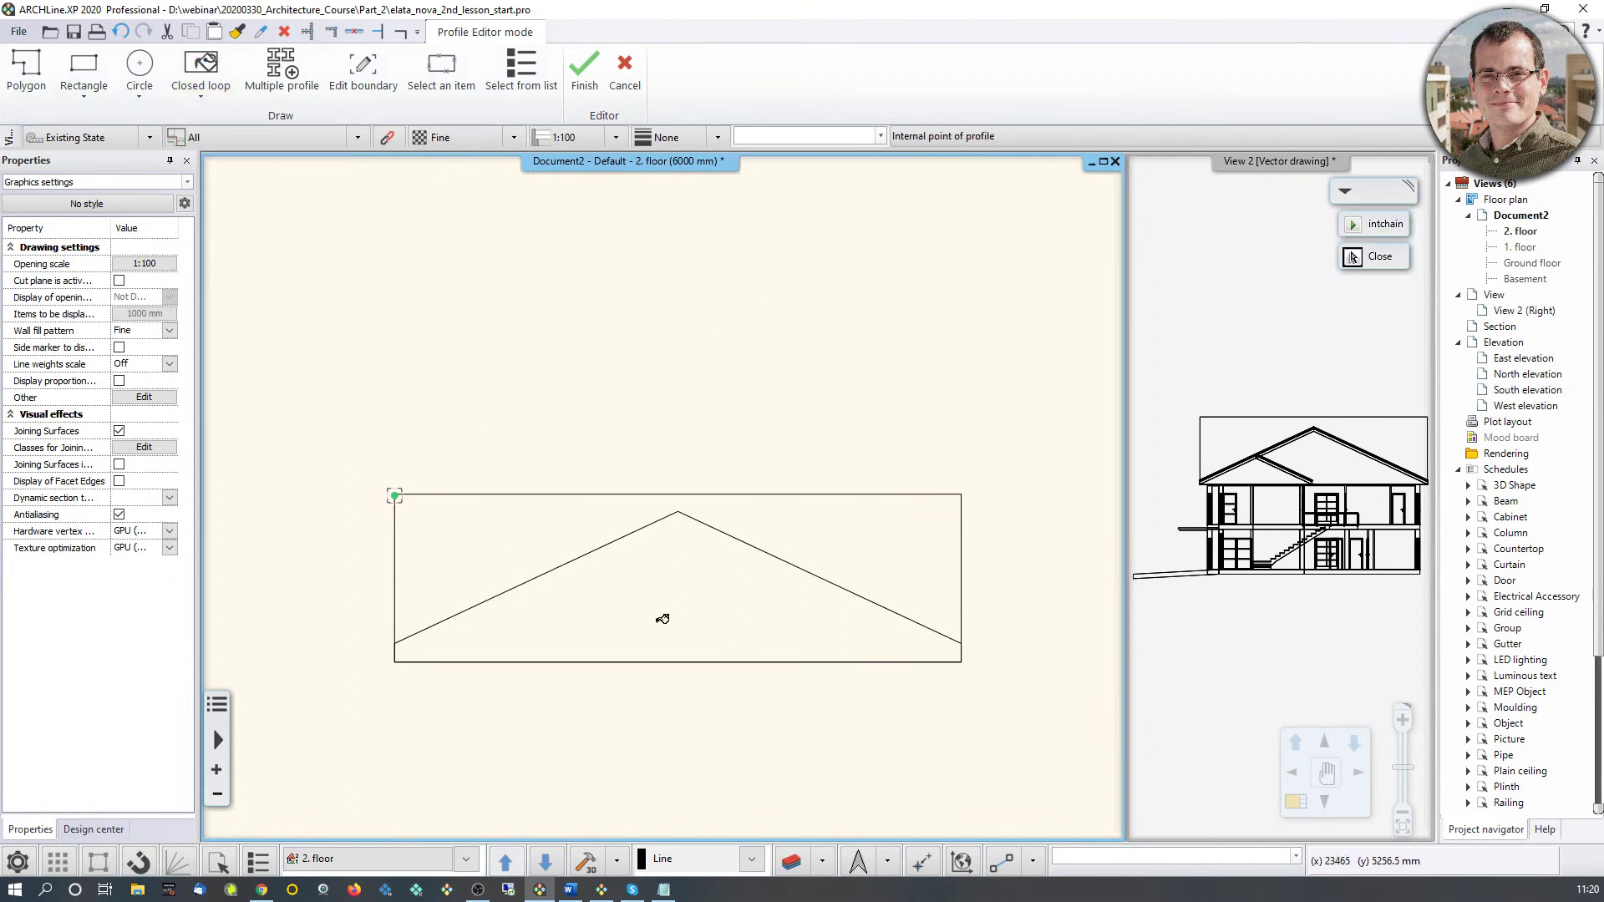
{"action": "left_click", "coordinate": [645, 591]}
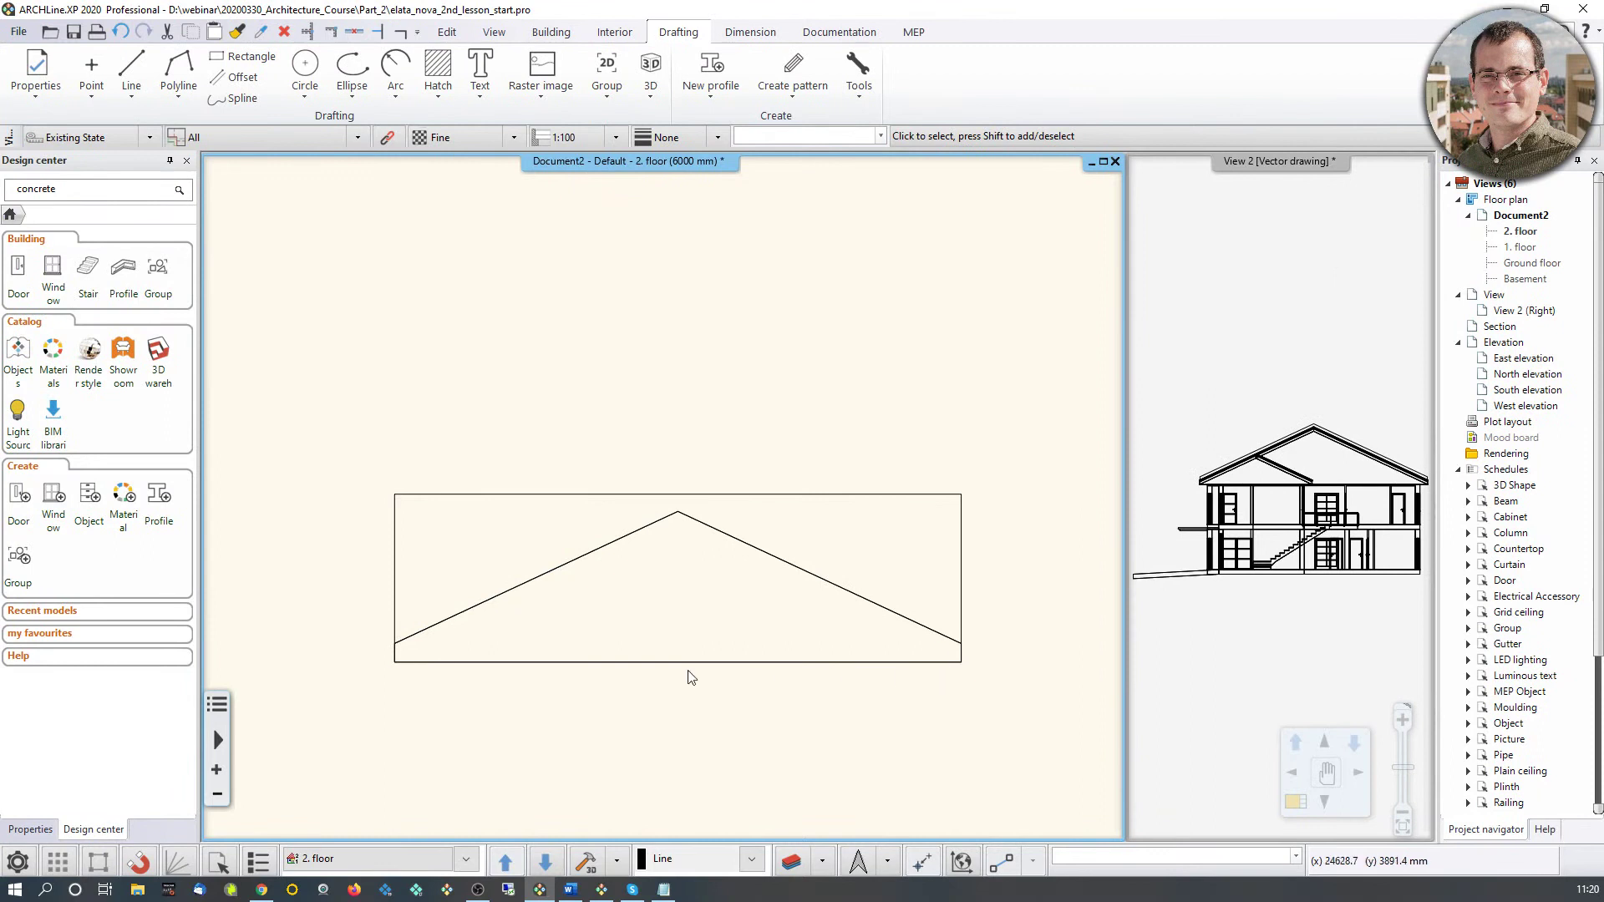
Step: Switch View 2 from vector drawing to a 3D image display showing the roof and the reshaped gable wall
{"action": "middle_click_drag", "start_coordinate": [383, 654], "coordinate": [618, 643]}
{"action": "left_click", "coordinate": [1260, 250]}
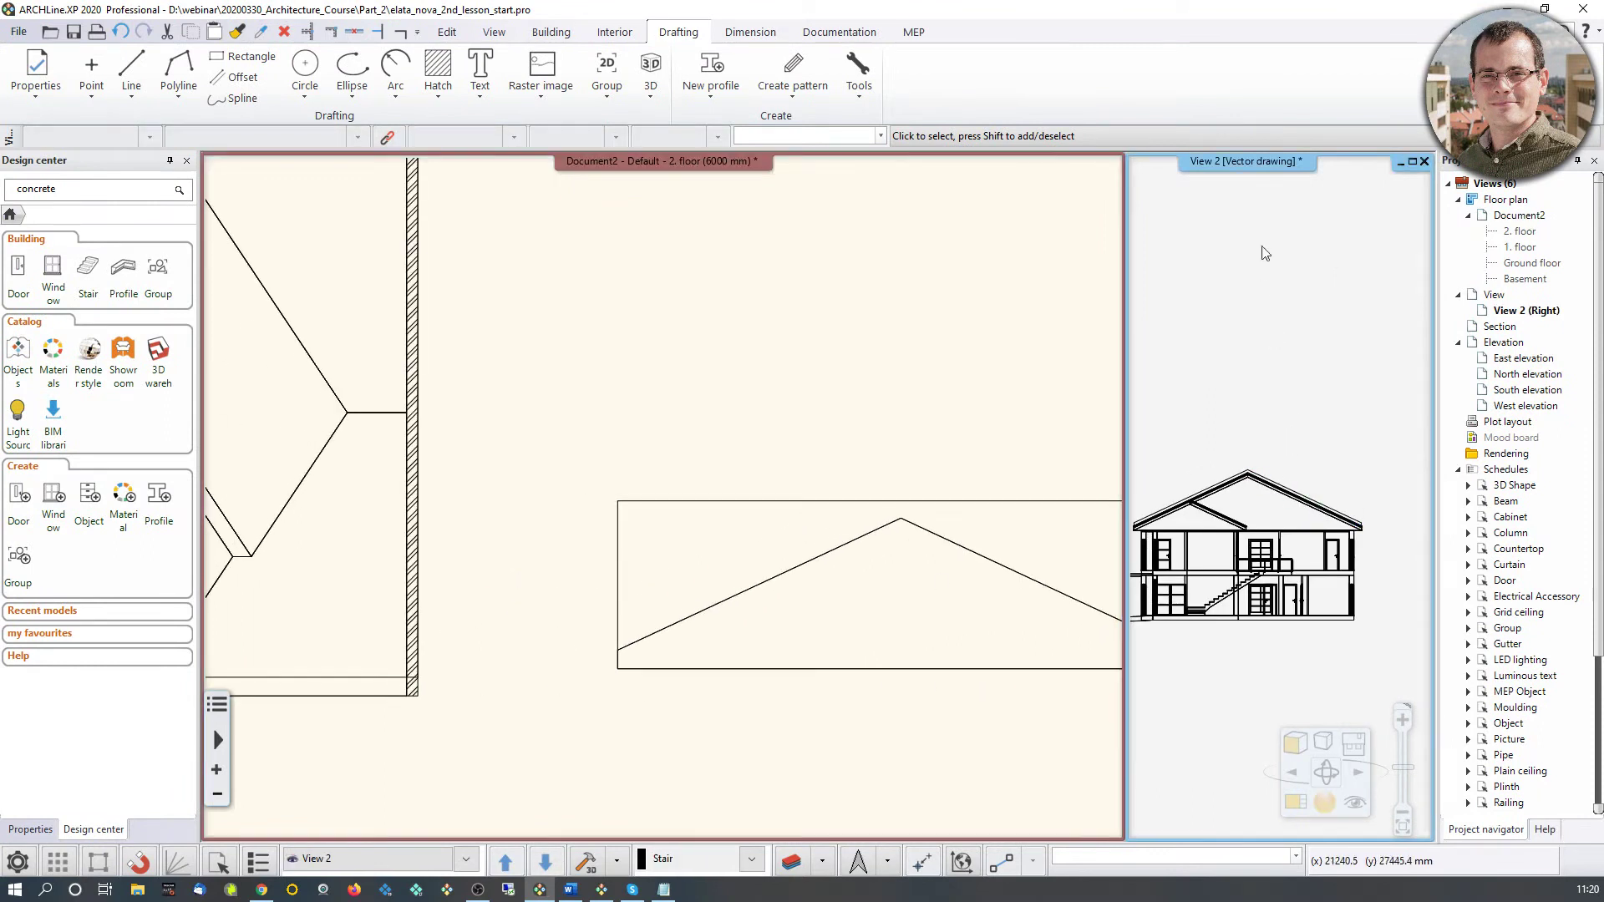
{"action": "right_click", "coordinate": [1255, 167]}
{"action": "left_click", "coordinate": [1327, 430]}
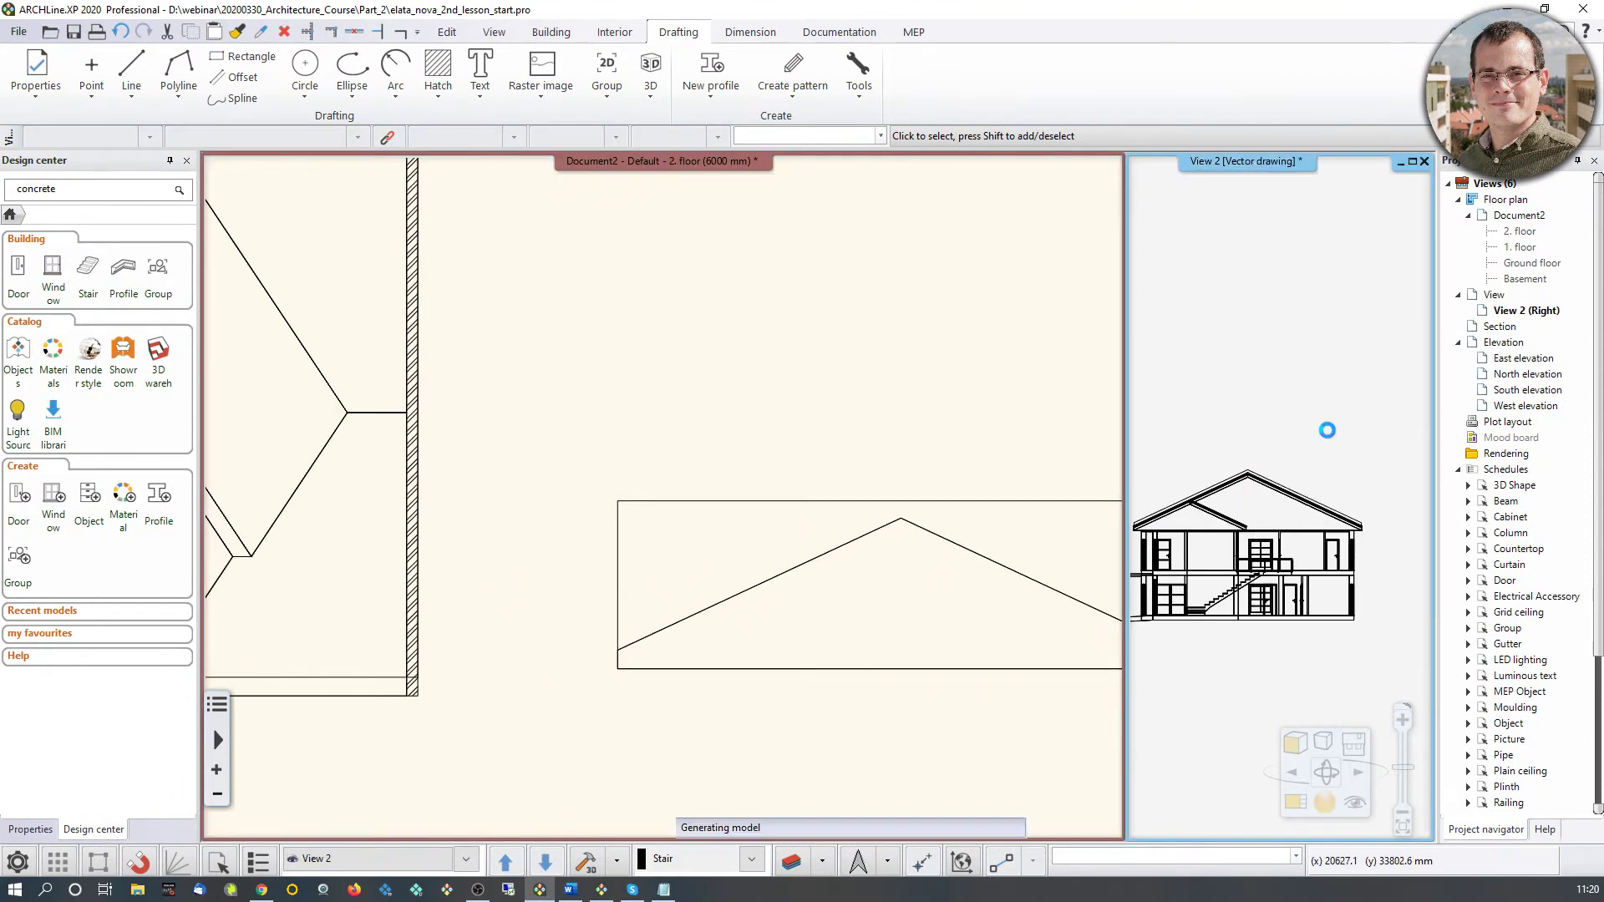
{"action": "mouse_move", "coordinate": [1211, 520]}
{"action": "middle_mouse_down"}
{"action": "mouse_move", "coordinate": [1402, 569]}
{"action": "mouse_move", "coordinate": [1216, 537]}
{"action": "mouse_move", "coordinate": [1305, 496]}
{"action": "middle_mouse_up"}
{"action": "scroll", "coordinate": [1295, 533], "scroll_direction": "up", "scroll_amount": 3}
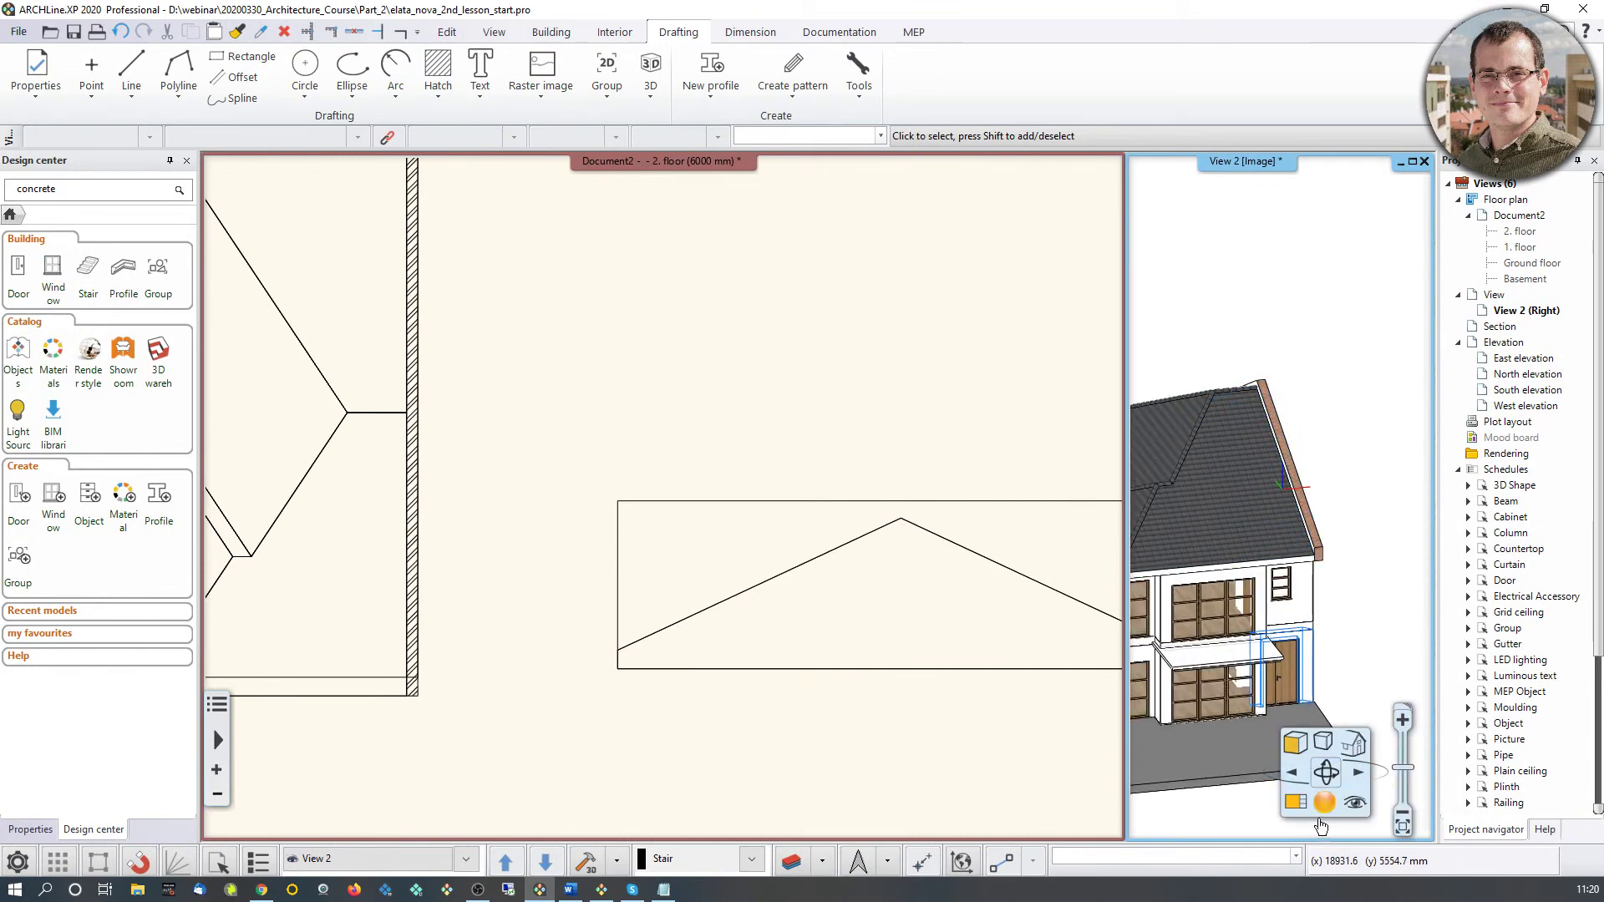
Step: Swap the 3D view into the large viewport and select the brick gable wall along the roof's edge
{"action": "left_click", "coordinate": [1295, 803]}
{"action": "scroll", "coordinate": [760, 372], "scroll_direction": "up", "scroll_amount": 3}
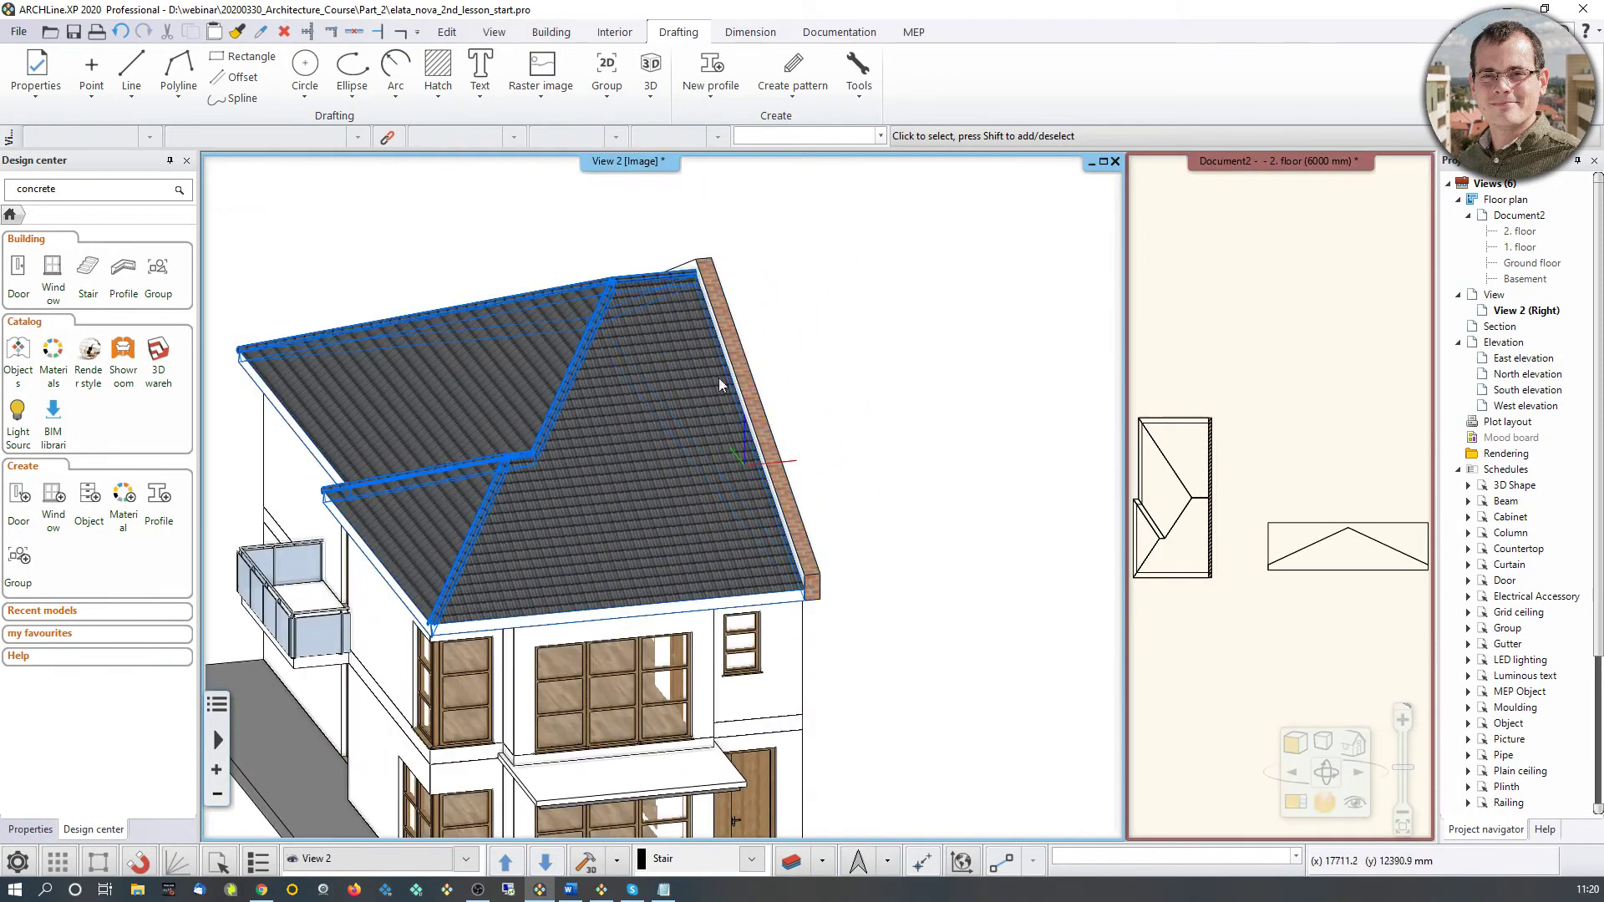
{"action": "scroll", "coordinate": [793, 373], "scroll_direction": "up", "scroll_amount": 4}
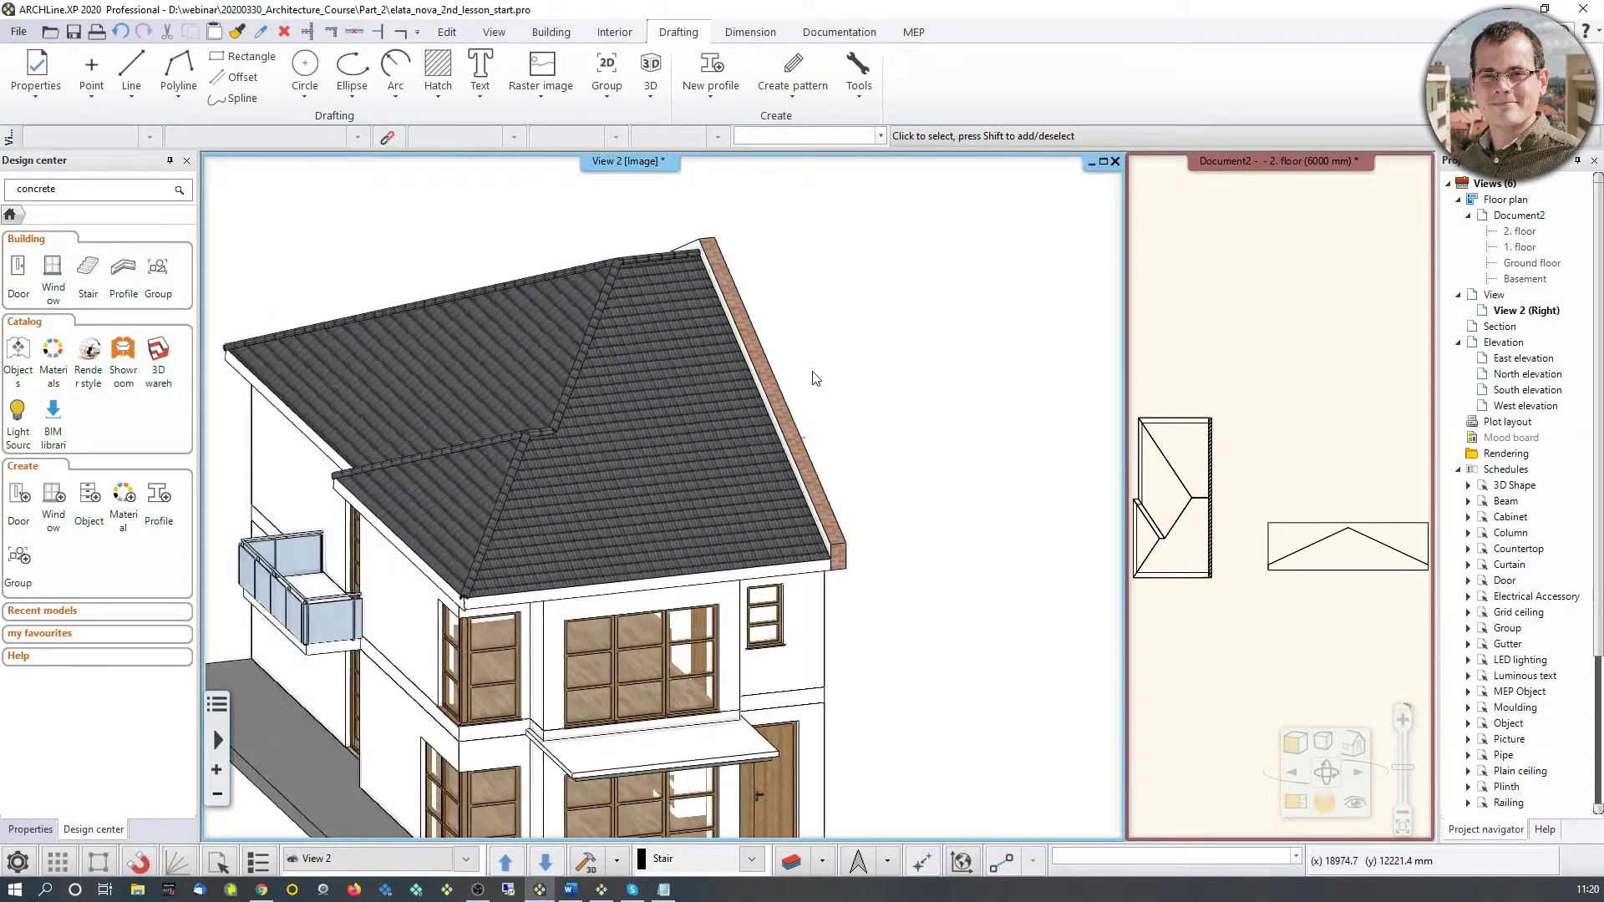
{"action": "left_click", "coordinate": [810, 421]}
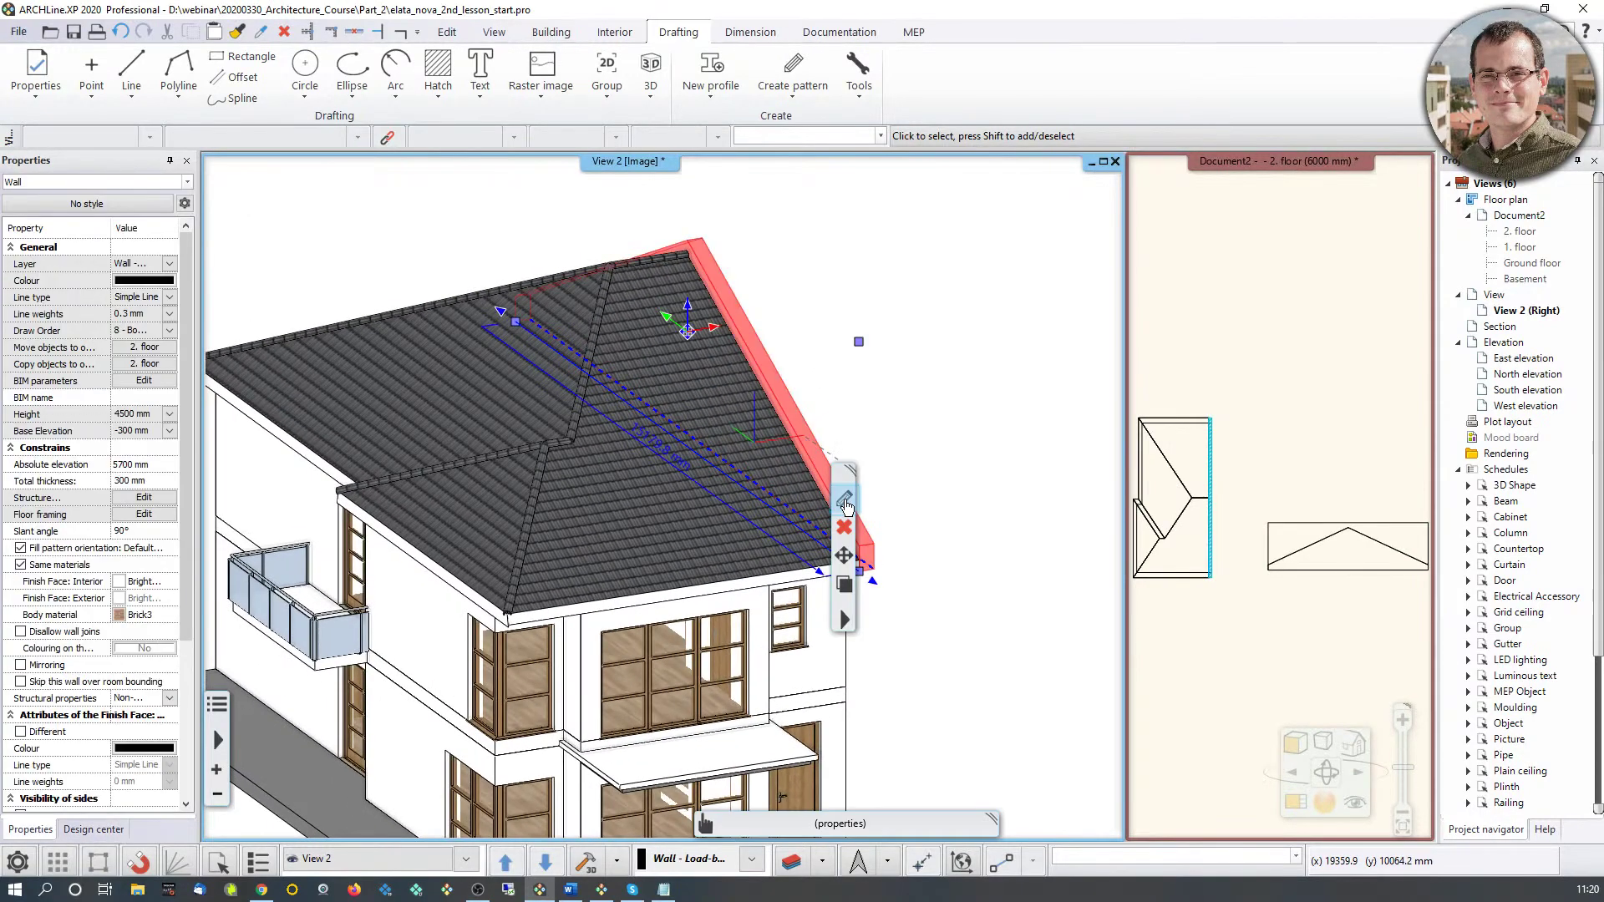
Step: Change the body material of the sloped gable wall beside the roof from the in-model materials to Bright_white
{"action": "left_click", "coordinate": [844, 502]}
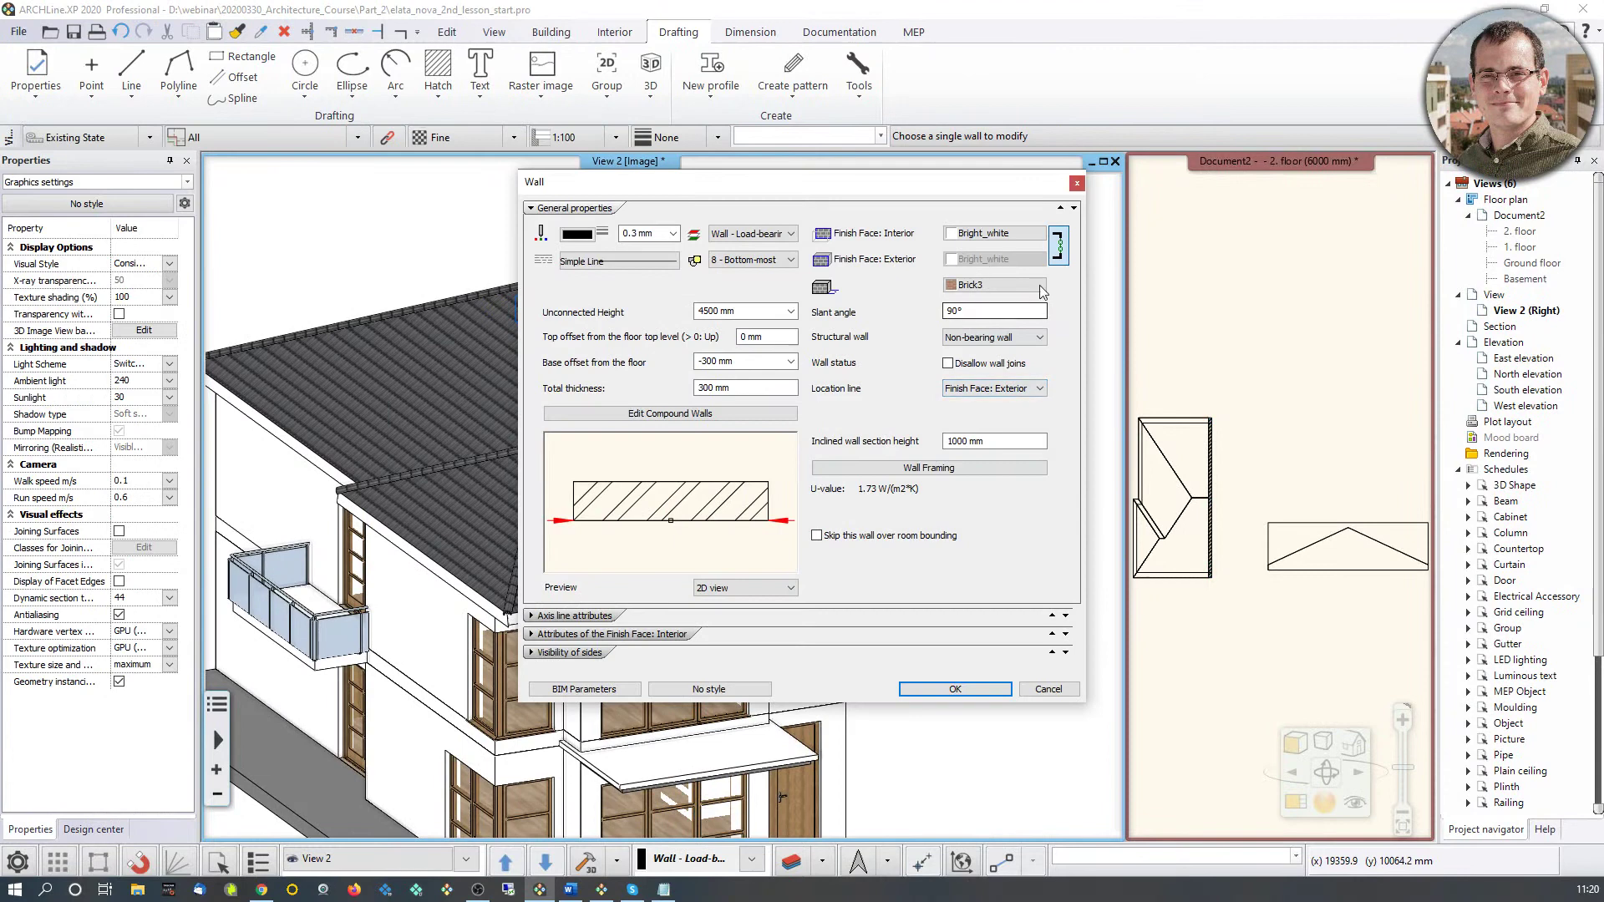
{"action": "left_click", "coordinate": [1016, 286]}
{"action": "scroll", "coordinate": [1087, 502], "scroll_direction": "down", "scroll_amount": 3}
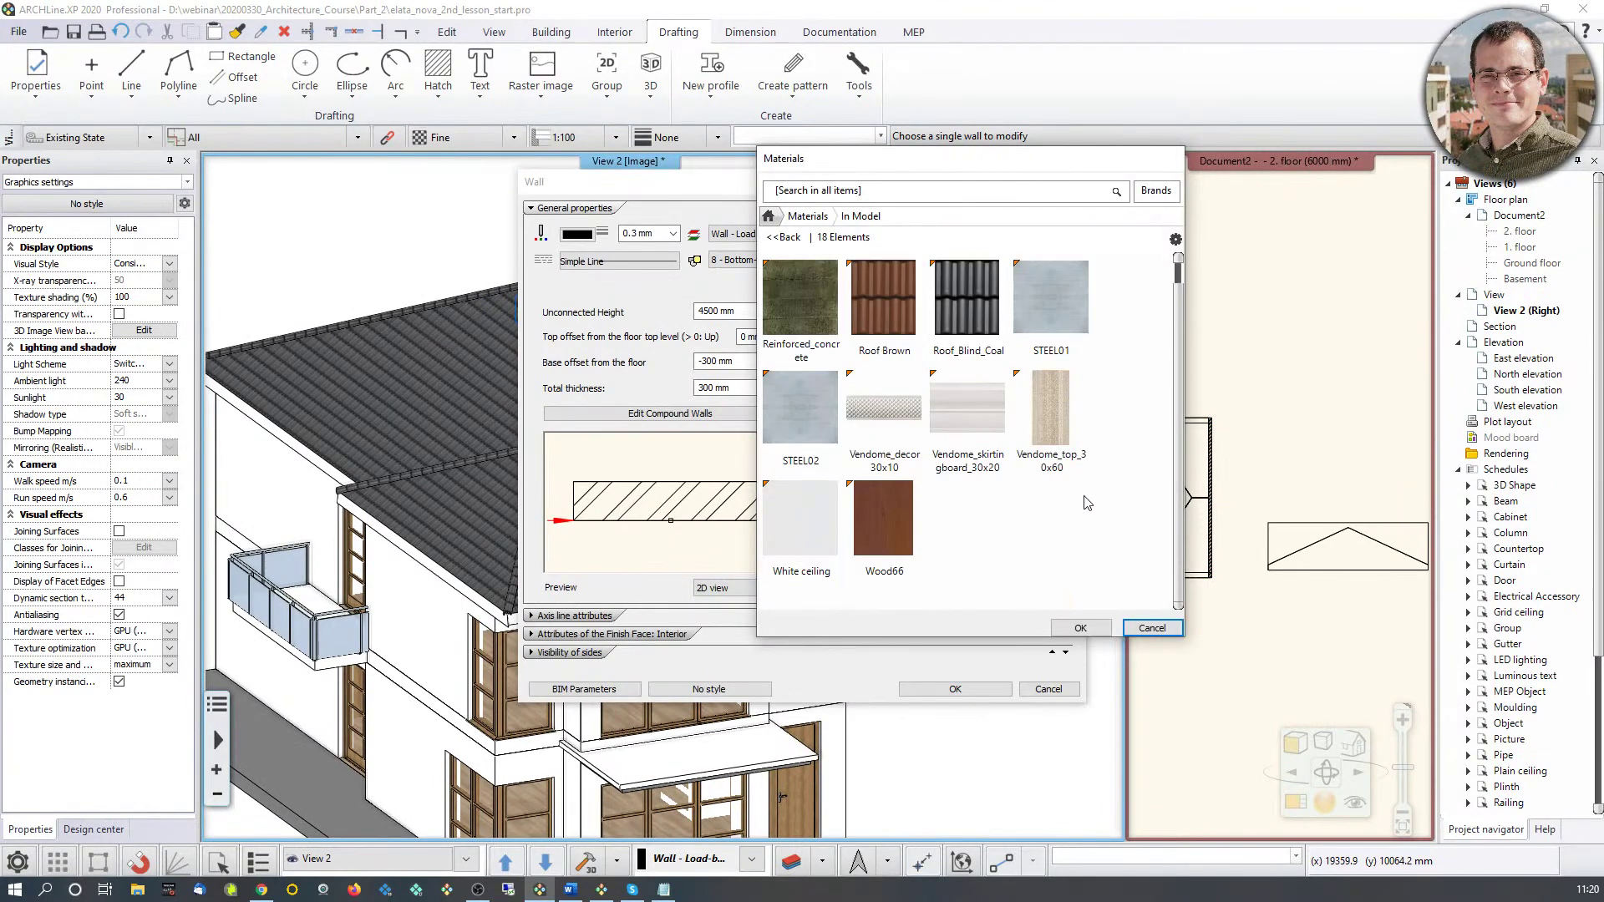
{"action": "scroll", "coordinate": [989, 507], "scroll_direction": "up", "scroll_amount": 3}
{"action": "left_click", "coordinate": [1051, 296]}
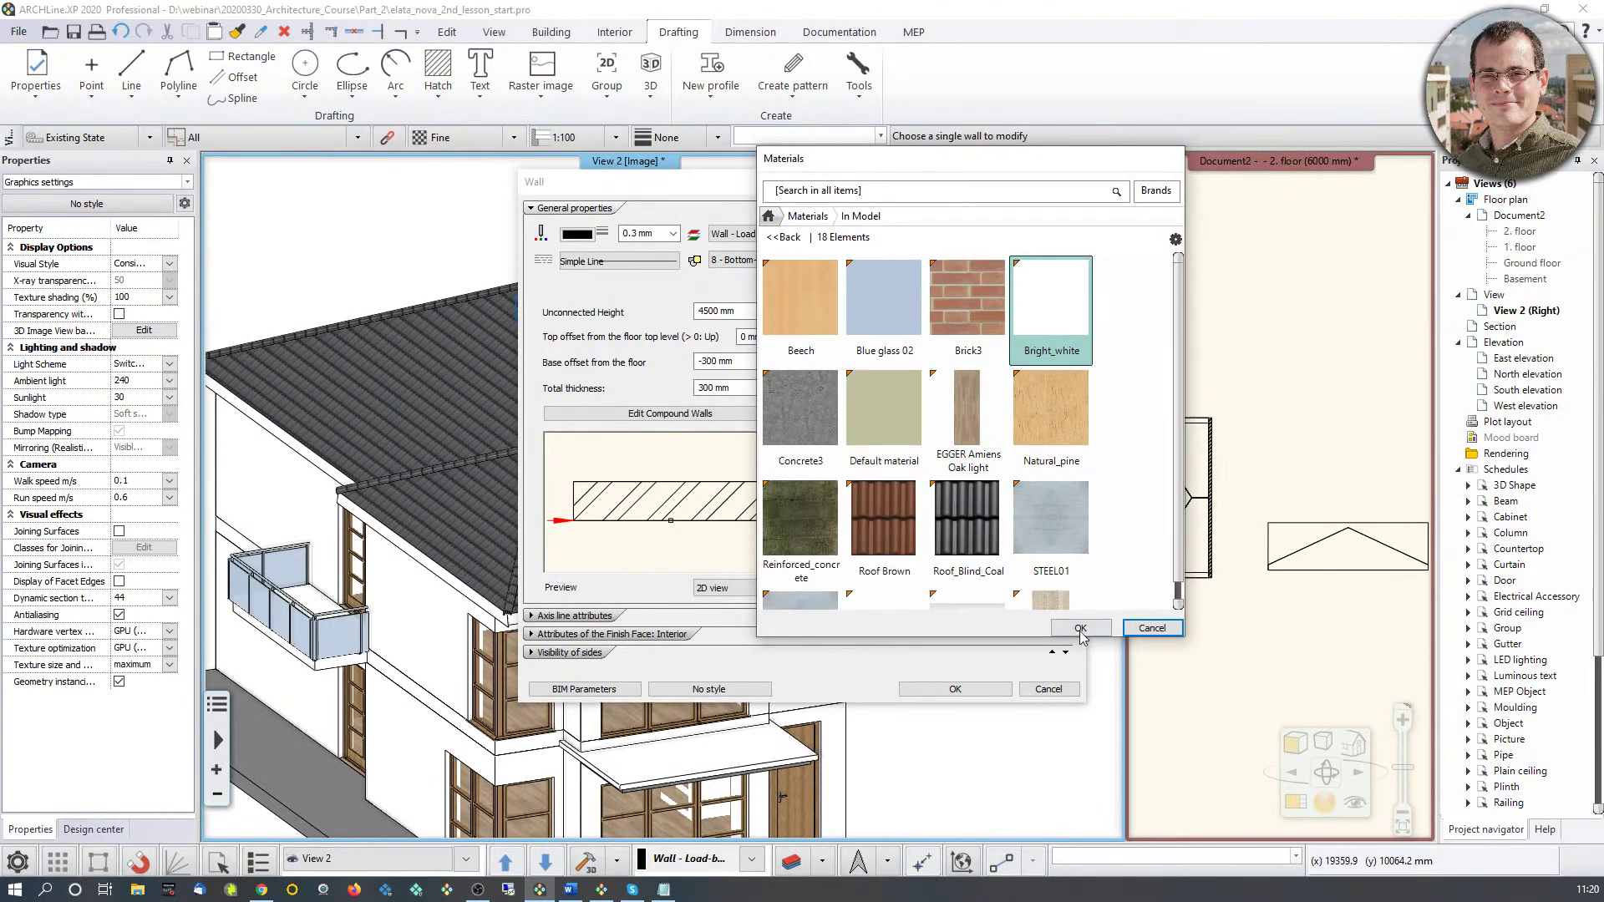
{"action": "left_click", "coordinate": [1080, 628]}
{"action": "left_click", "coordinate": [955, 690]}
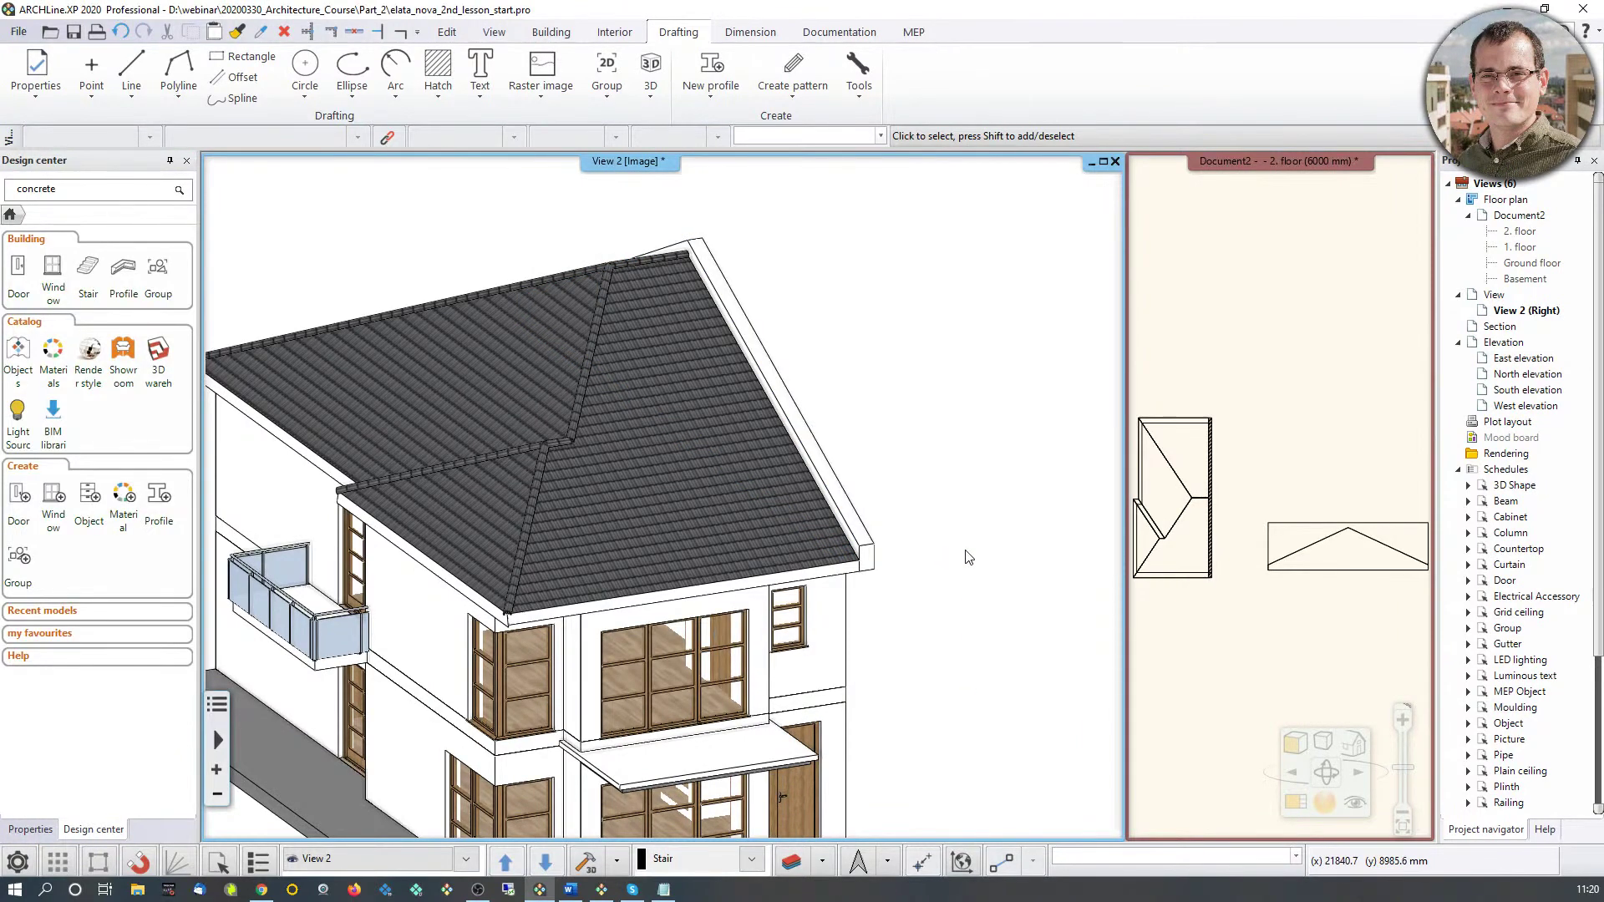
Step: Examine the roof and gable wall in 3D, and the gable elevation group beside the second floor plan
{"action": "middle_click_drag", "start_coordinate": [969, 557], "coordinate": [338, 476]}
{"action": "scroll", "coordinate": [801, 407], "scroll_direction": "up", "scroll_amount": 3}
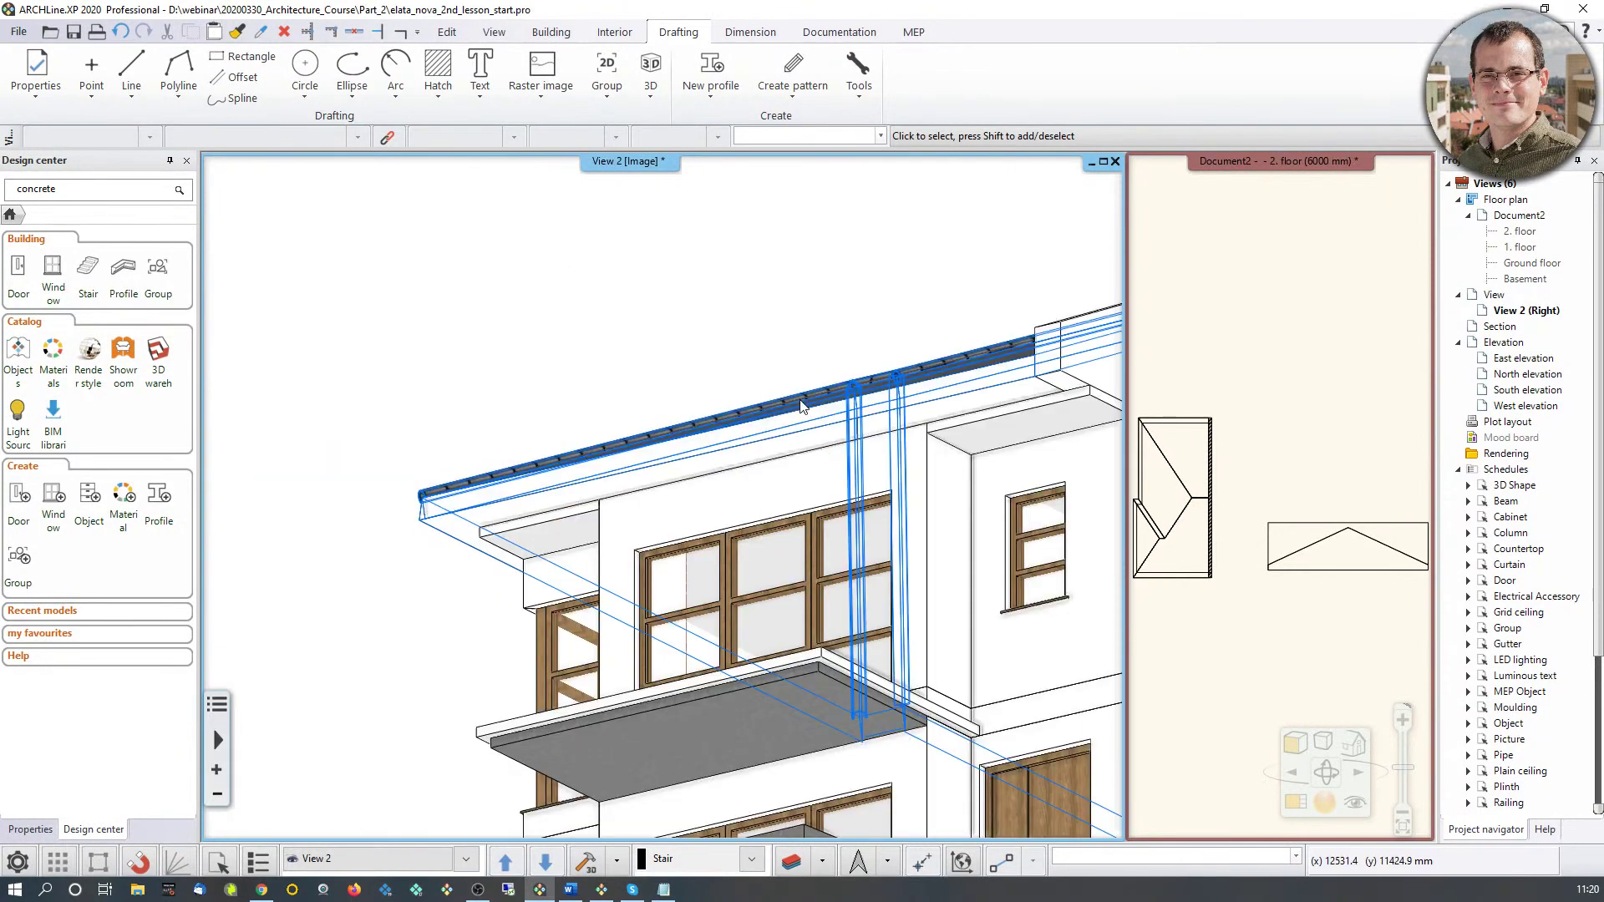
{"action": "scroll", "coordinate": [800, 407], "scroll_direction": "down", "scroll_amount": 3}
{"action": "middle_click_drag", "start_coordinate": [800, 407], "coordinate": [800, 513]}
{"action": "left_click", "coordinate": [1344, 614]}
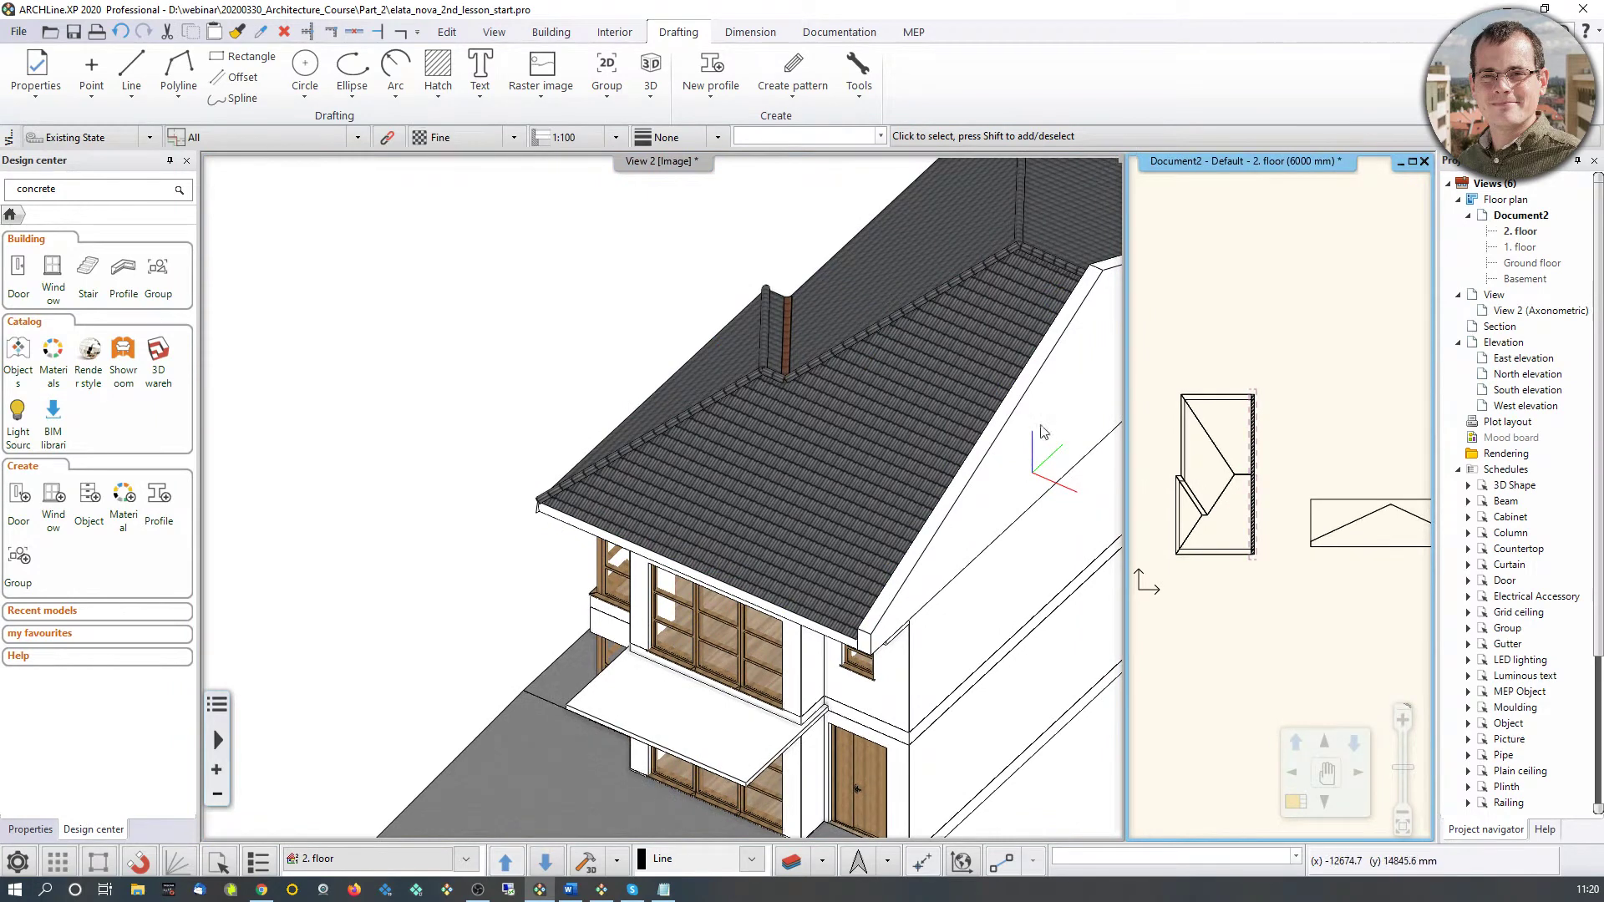
{"action": "left_click", "coordinate": [1295, 802]}
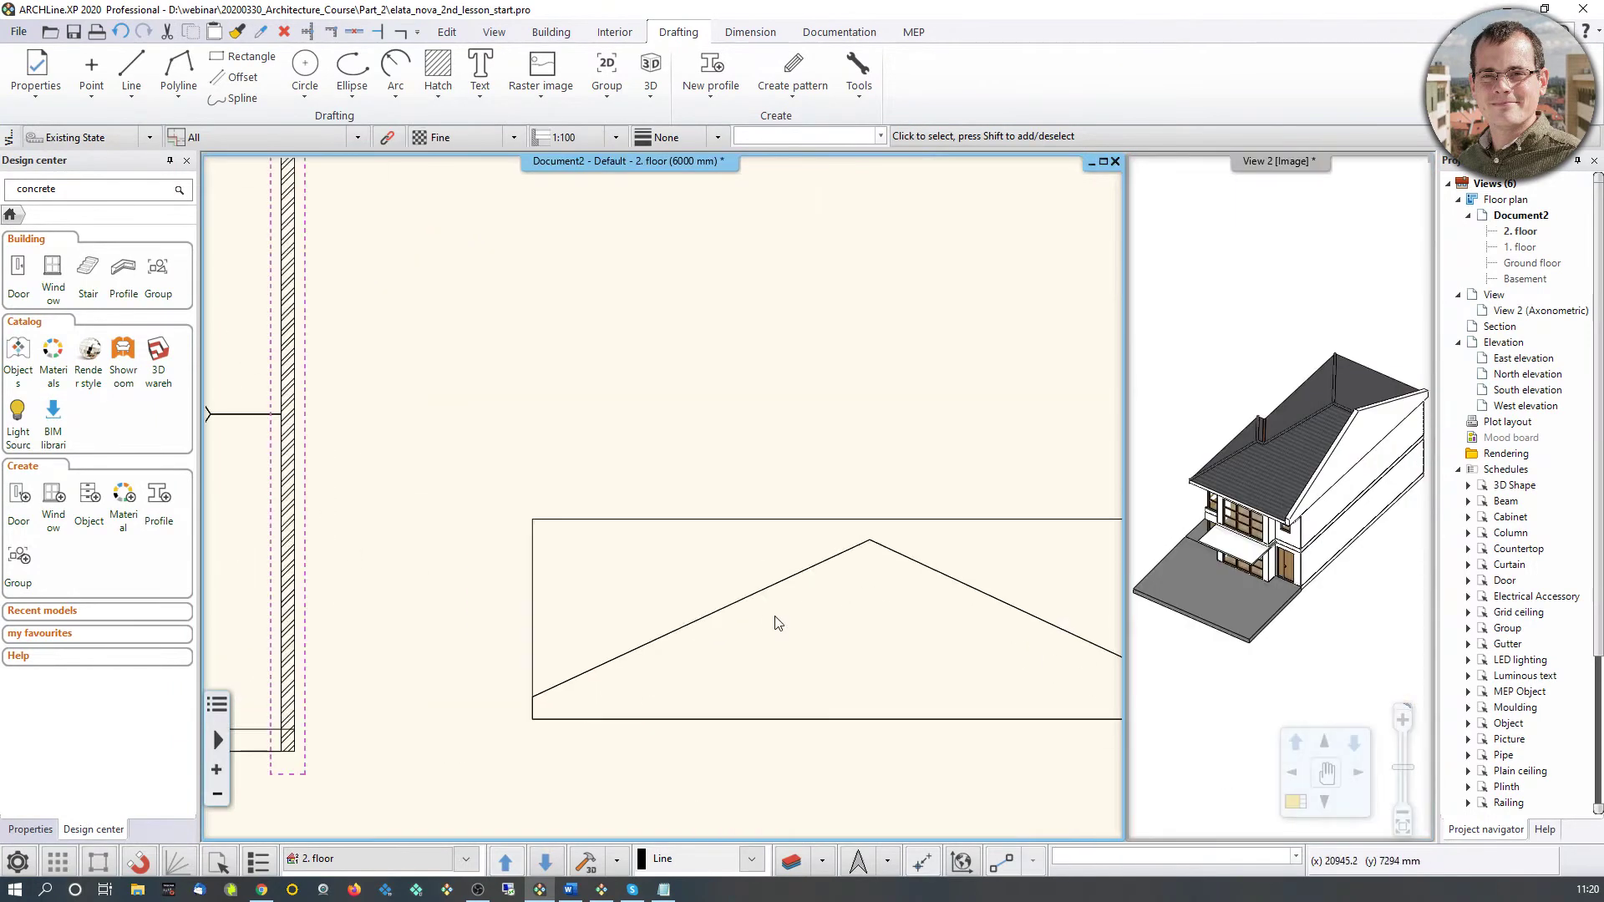
{"action": "left_click", "coordinate": [695, 426]}
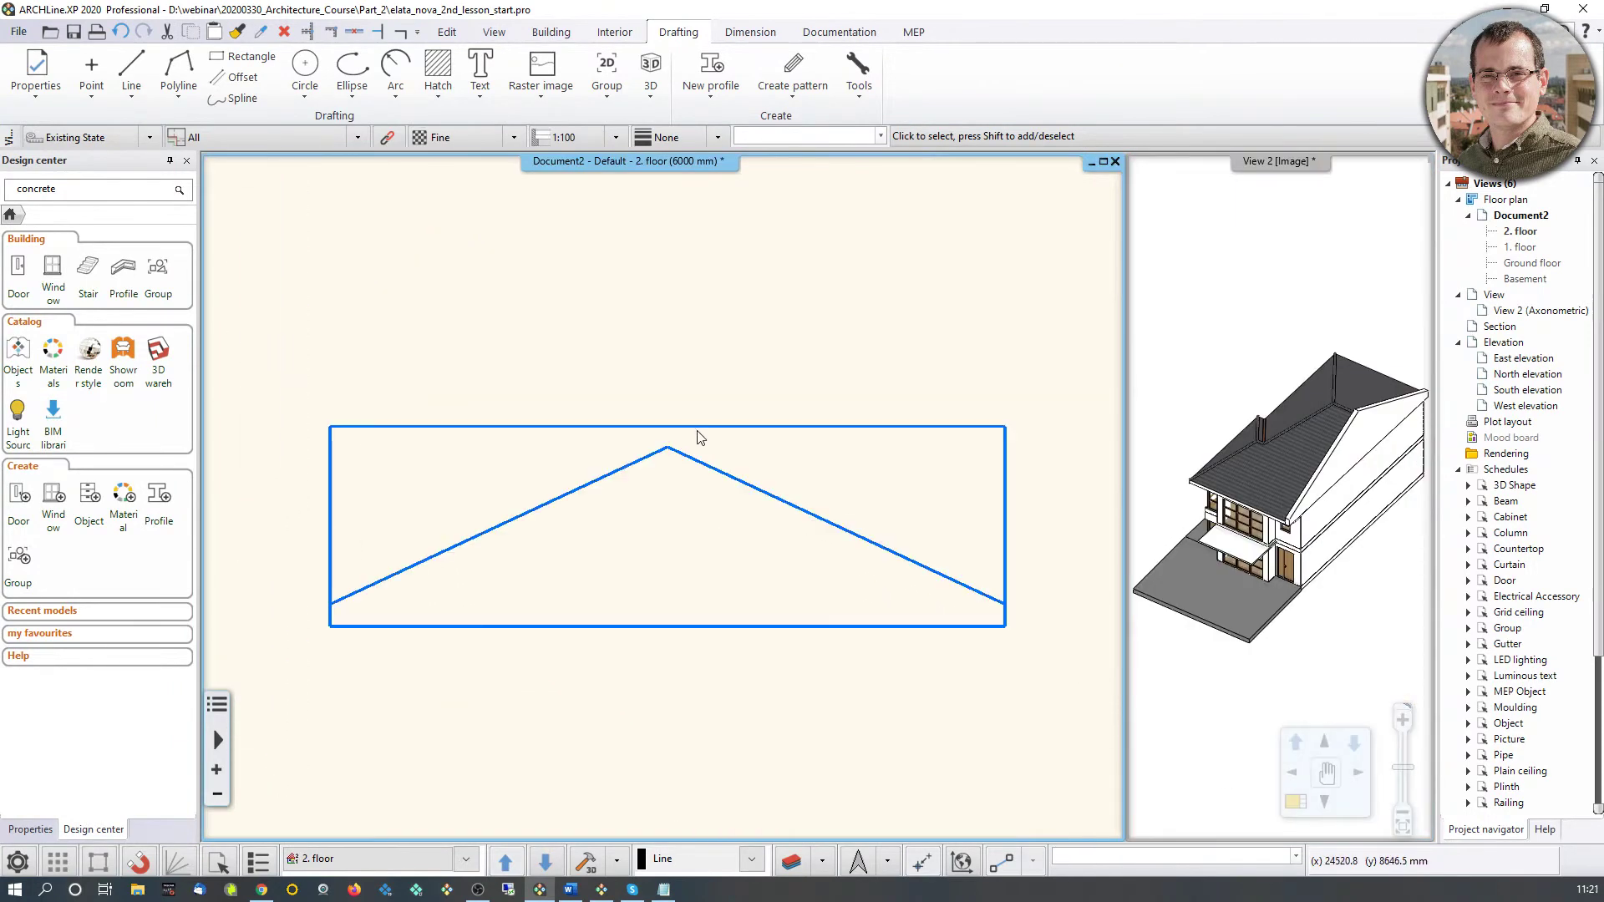
{"action": "right_click", "coordinate": [702, 433]}
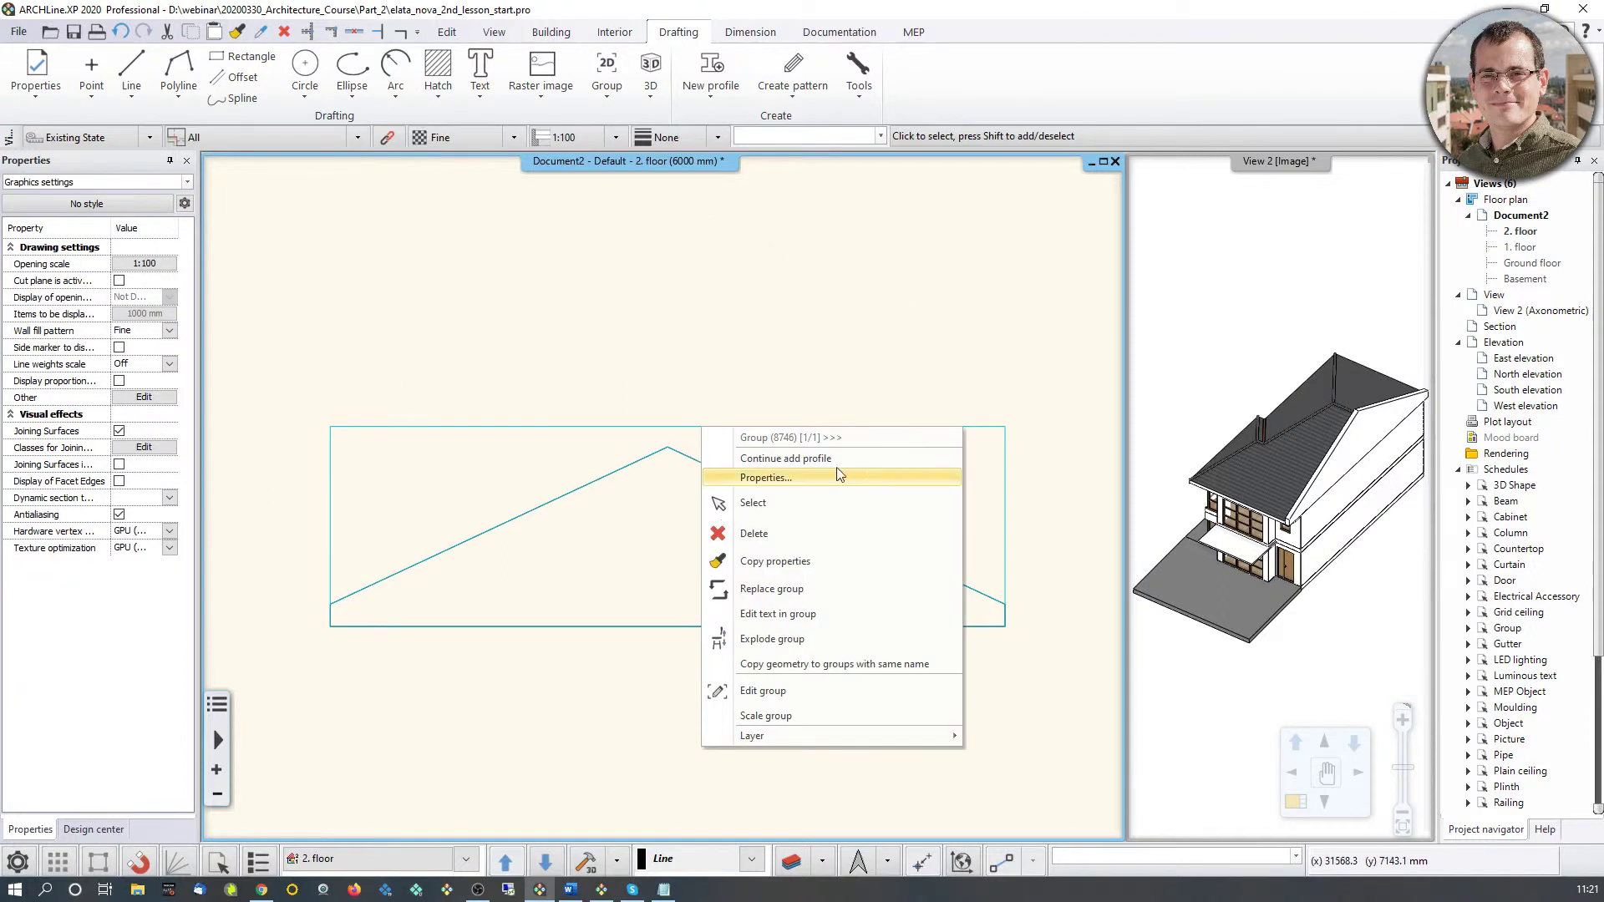
{"action": "left_click", "coordinate": [759, 307]}
{"action": "scroll", "coordinate": [728, 389], "scroll_direction": "down", "scroll_amount": 1}
{"action": "scroll", "coordinate": [668, 384], "scroll_direction": "down", "scroll_amount": 2}
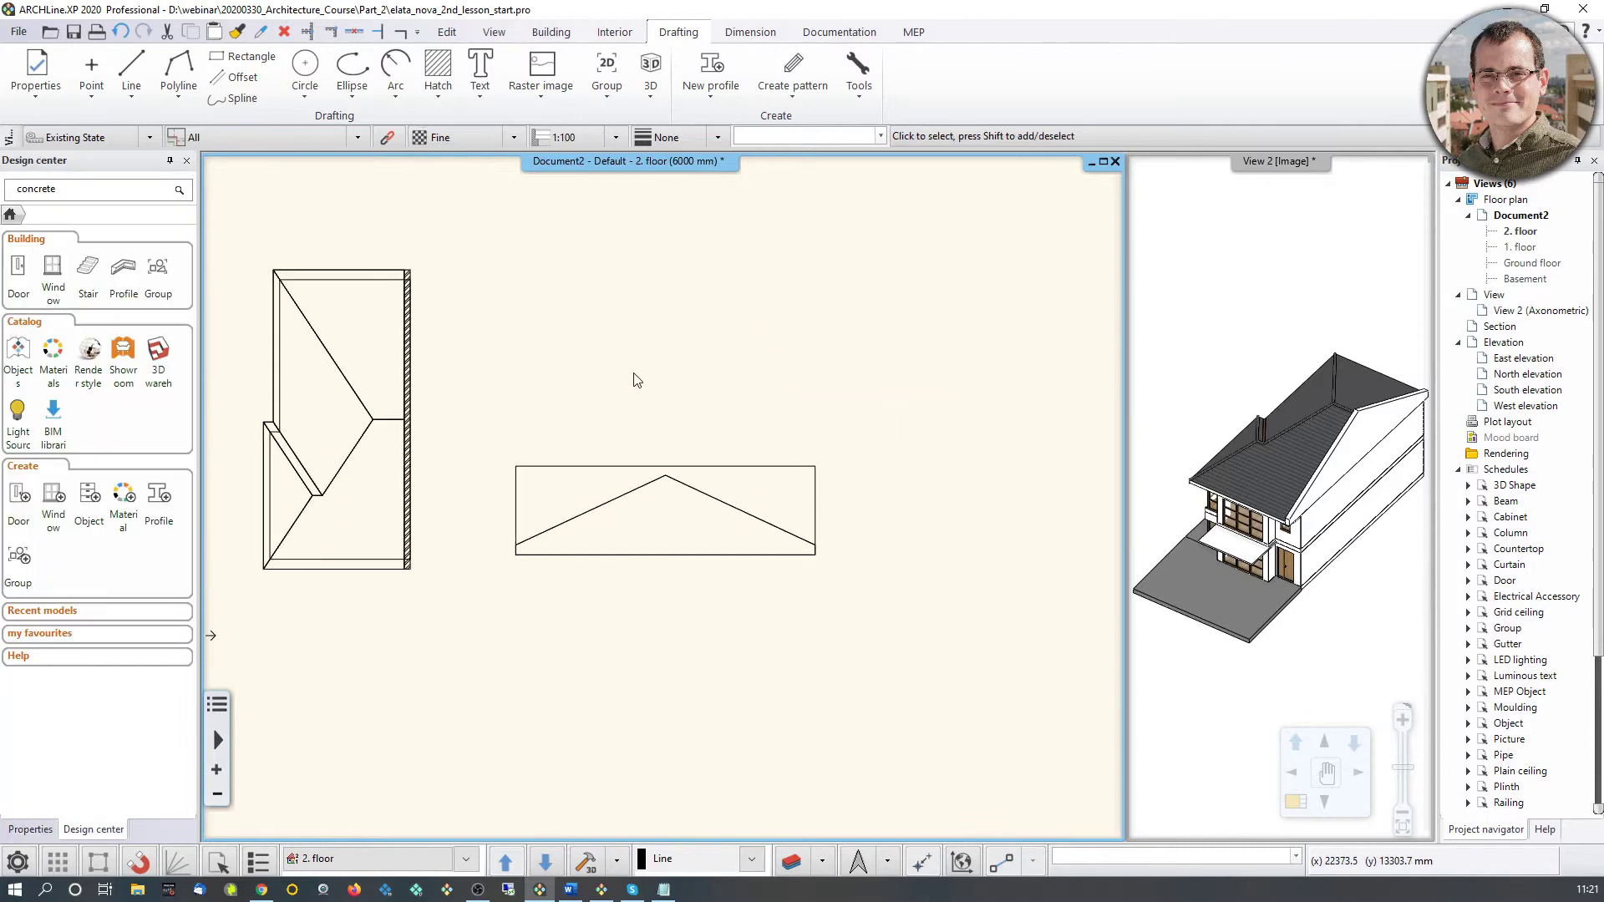
{"action": "scroll", "coordinate": [519, 537], "scroll_direction": "up", "scroll_amount": 1}
{"action": "scroll", "coordinate": [526, 585], "scroll_direction": "up", "scroll_amount": 2}
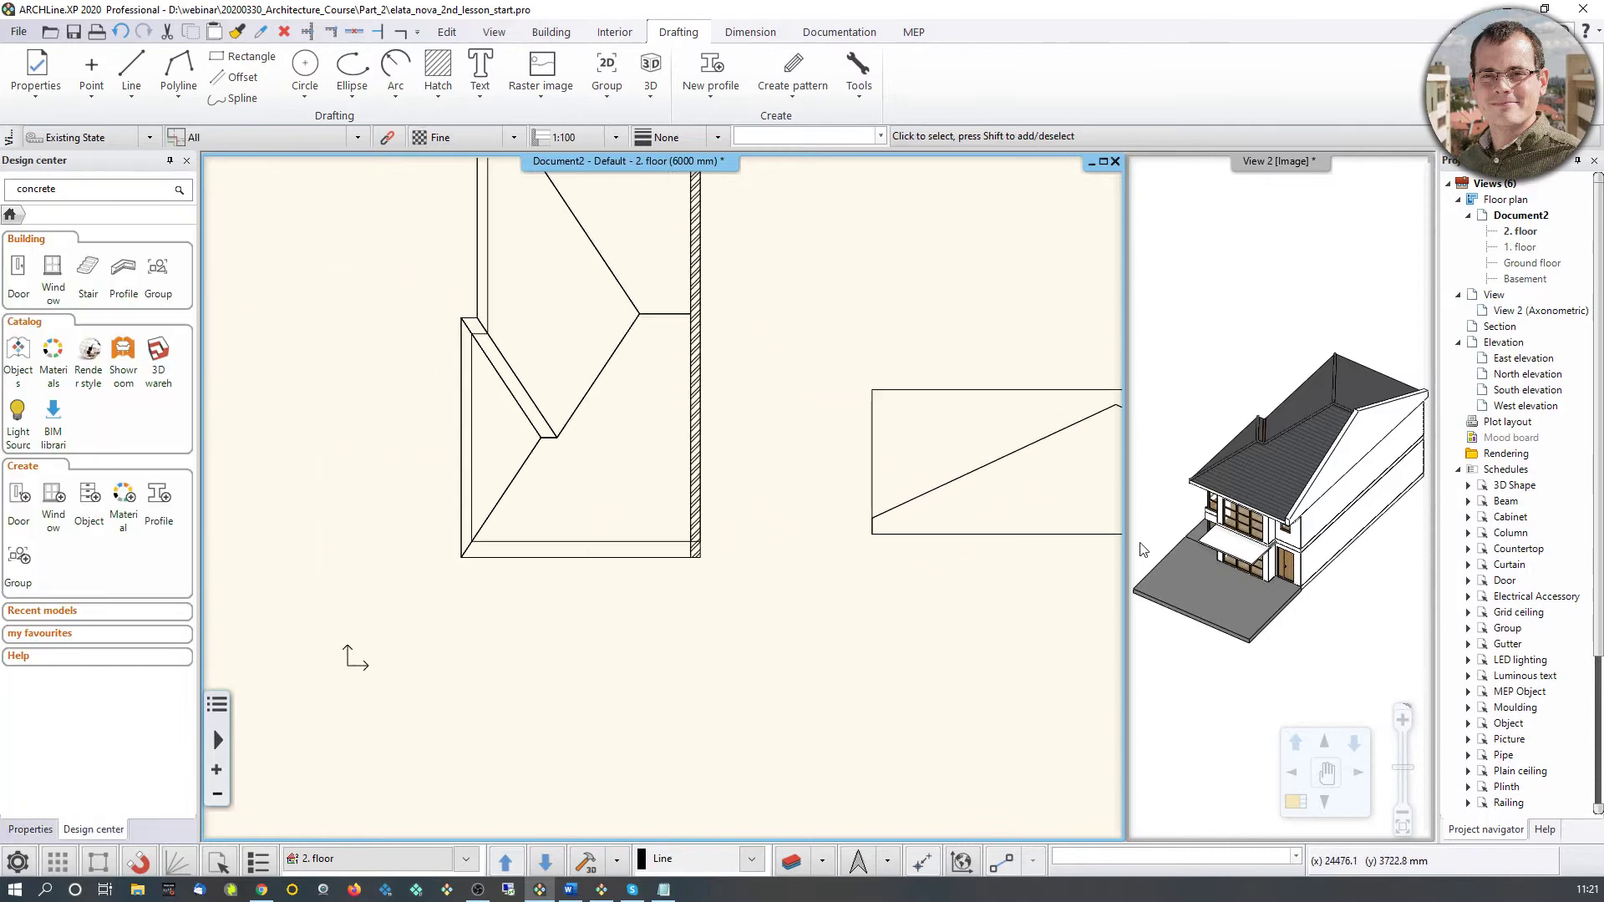
Step: Offset the bottom edge of the slab under the roof outward by 500 mm to the roof outline in plan
{"action": "left_click", "coordinate": [1257, 602]}
{"action": "scroll", "coordinate": [1257, 602], "scroll_direction": "up", "scroll_amount": 3}
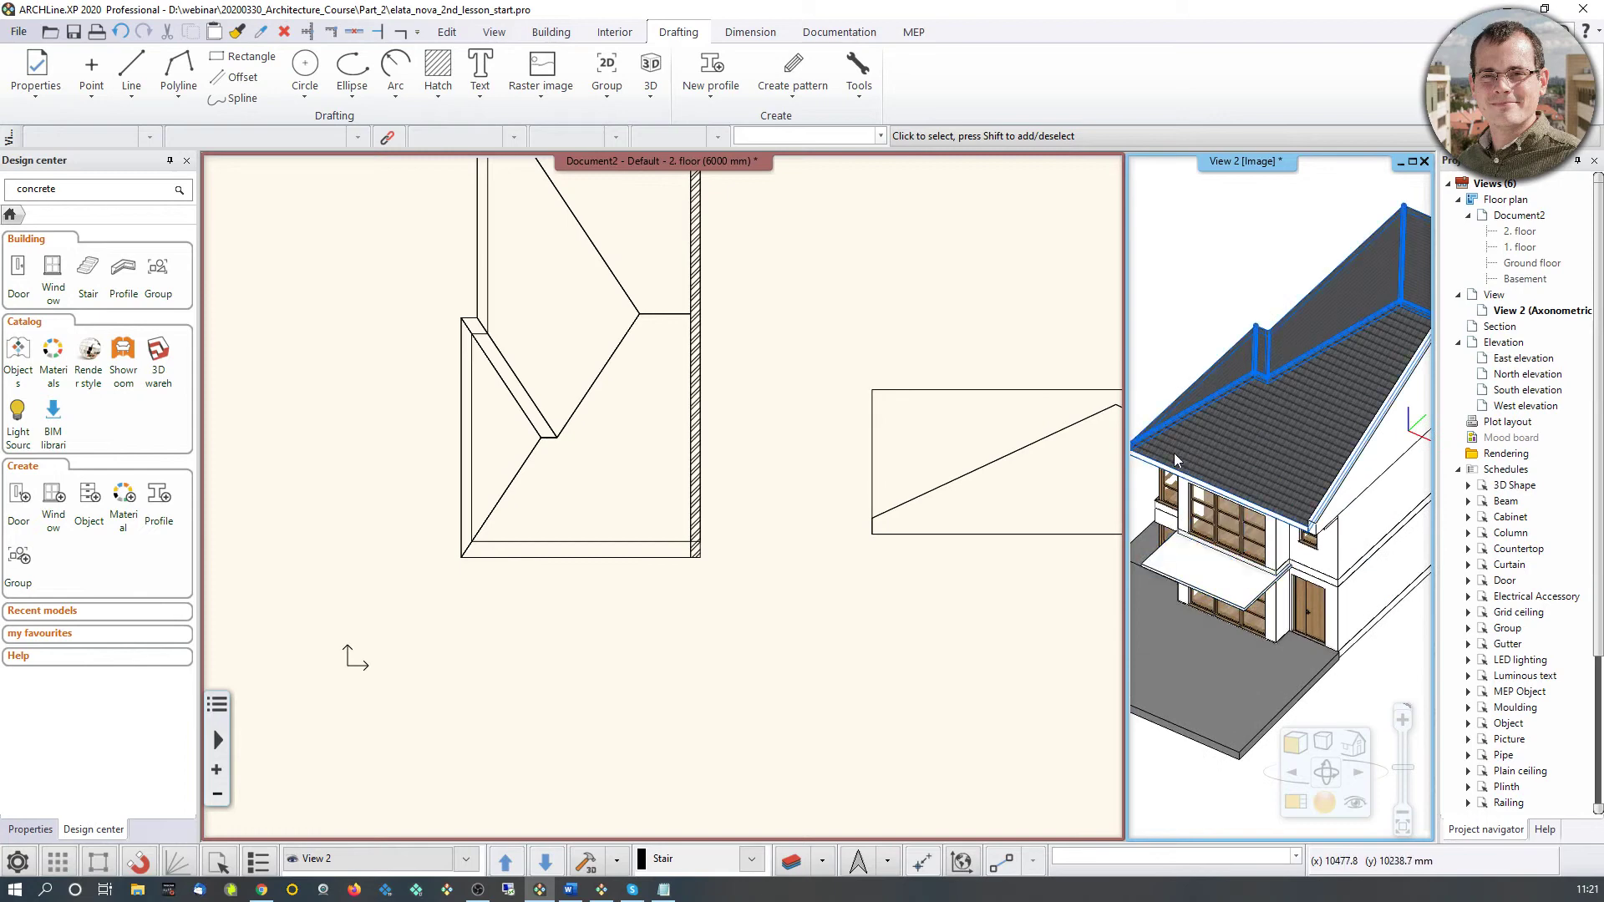
{"action": "left_click", "coordinate": [507, 546]}
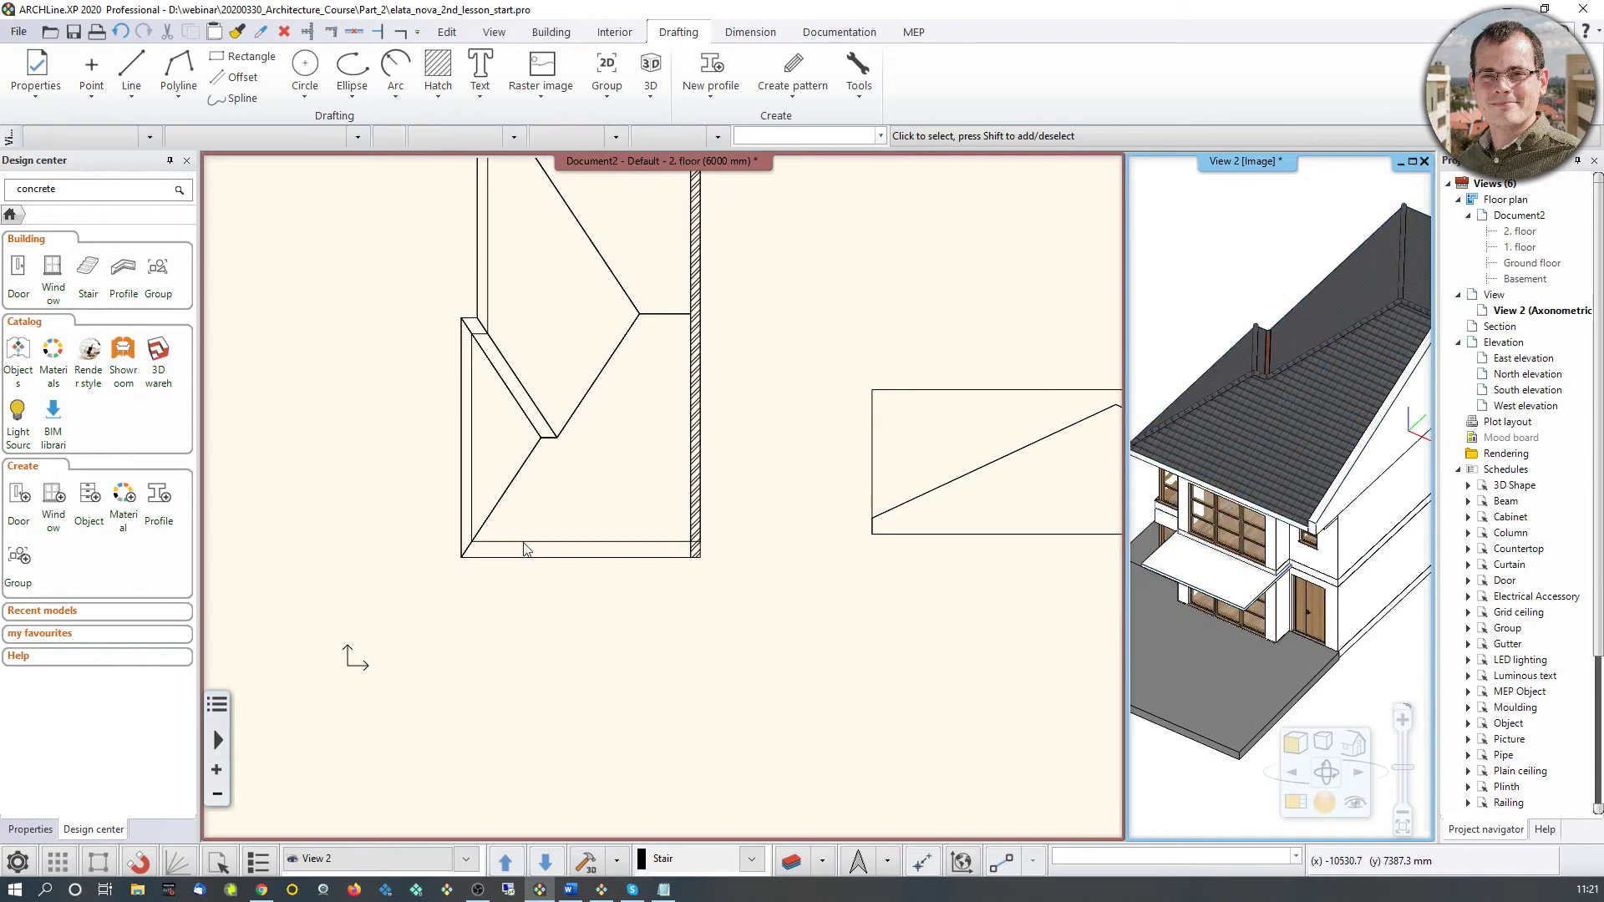
{"action": "scroll", "coordinate": [573, 554], "scroll_direction": "up", "scroll_amount": 2}
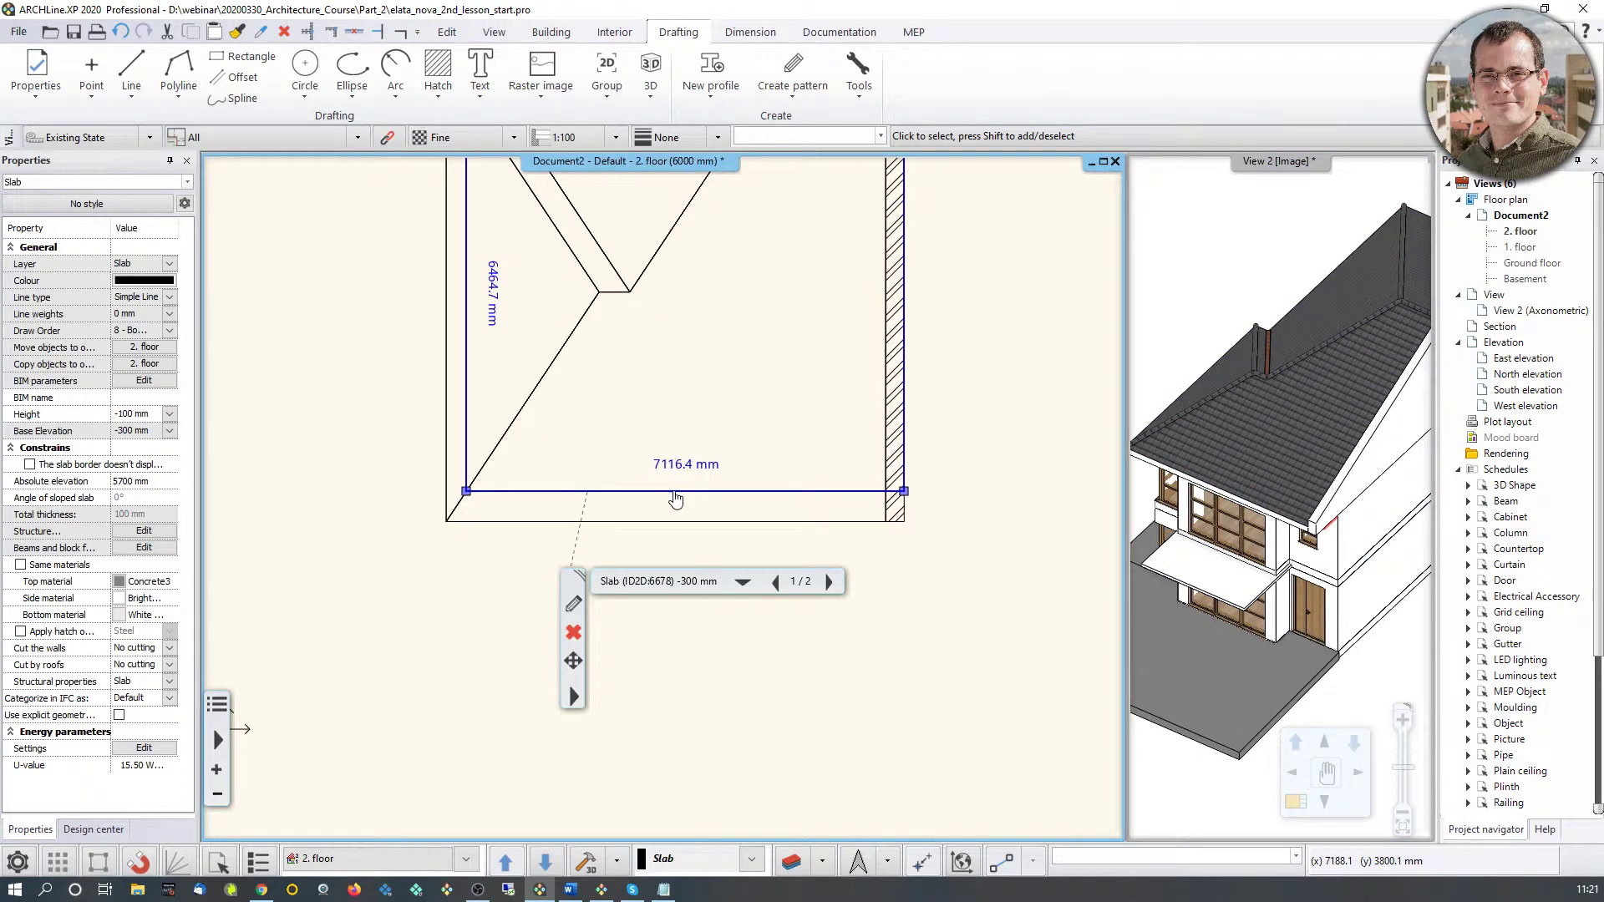
{"action": "left_click", "coordinate": [674, 492]}
{"action": "left_click", "coordinate": [723, 505]}
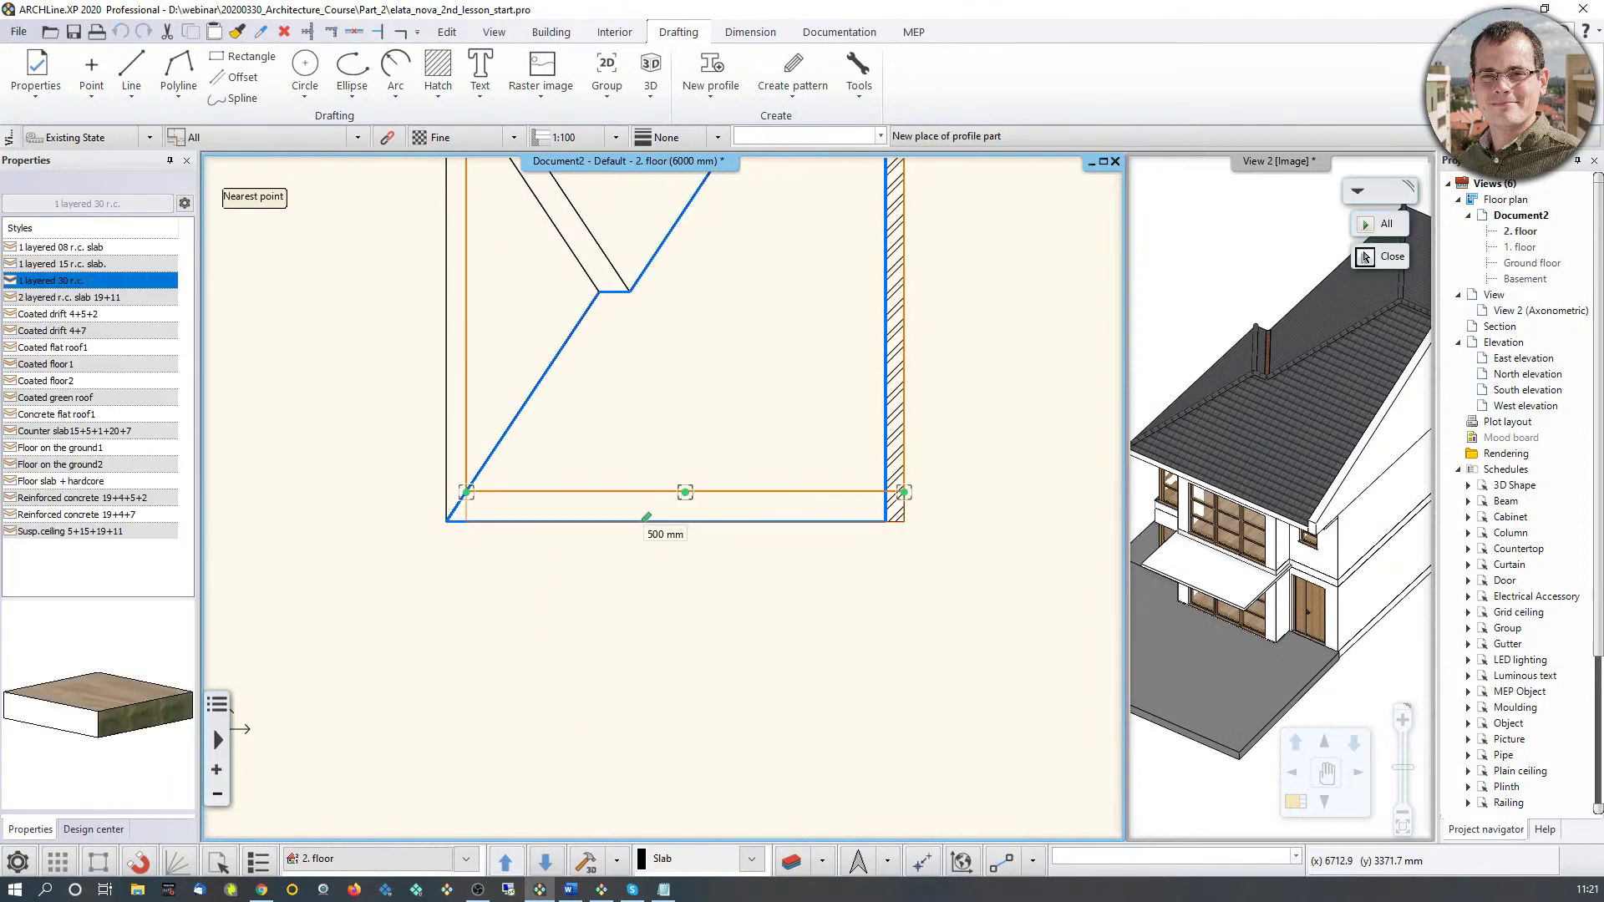
{"action": "left_click", "coordinate": [584, 468]}
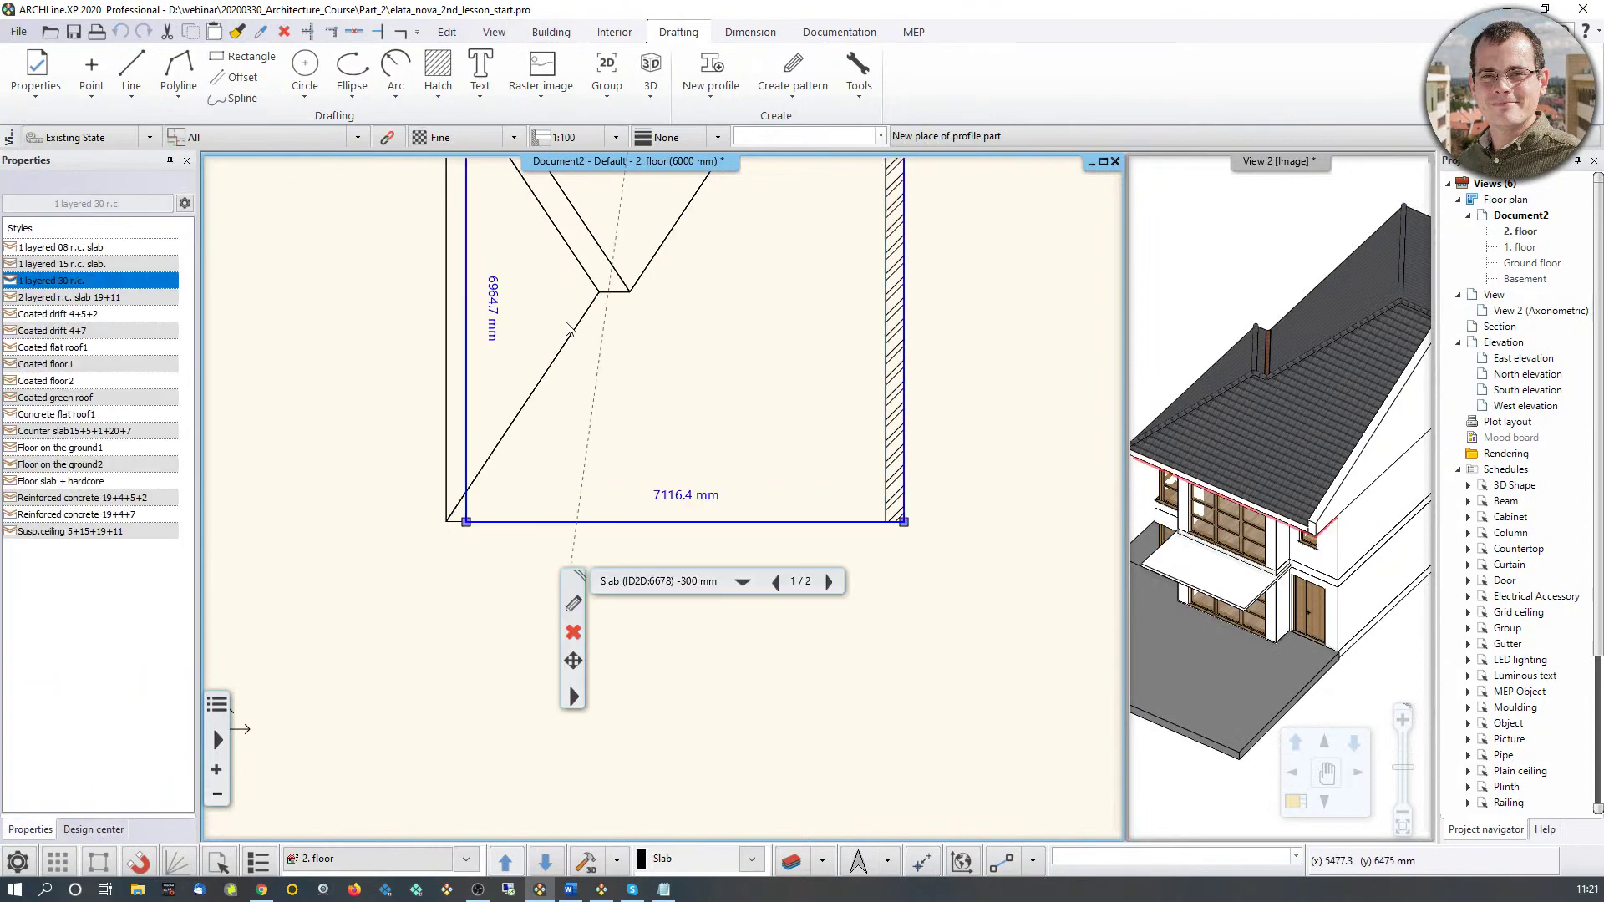
Step: Offset the slab's lower-left edge 327.3 mm and its short step edge 500 mm outward to the roof outline
{"action": "middle_click_drag", "start_coordinate": [567, 328], "coordinate": [602, 643]}
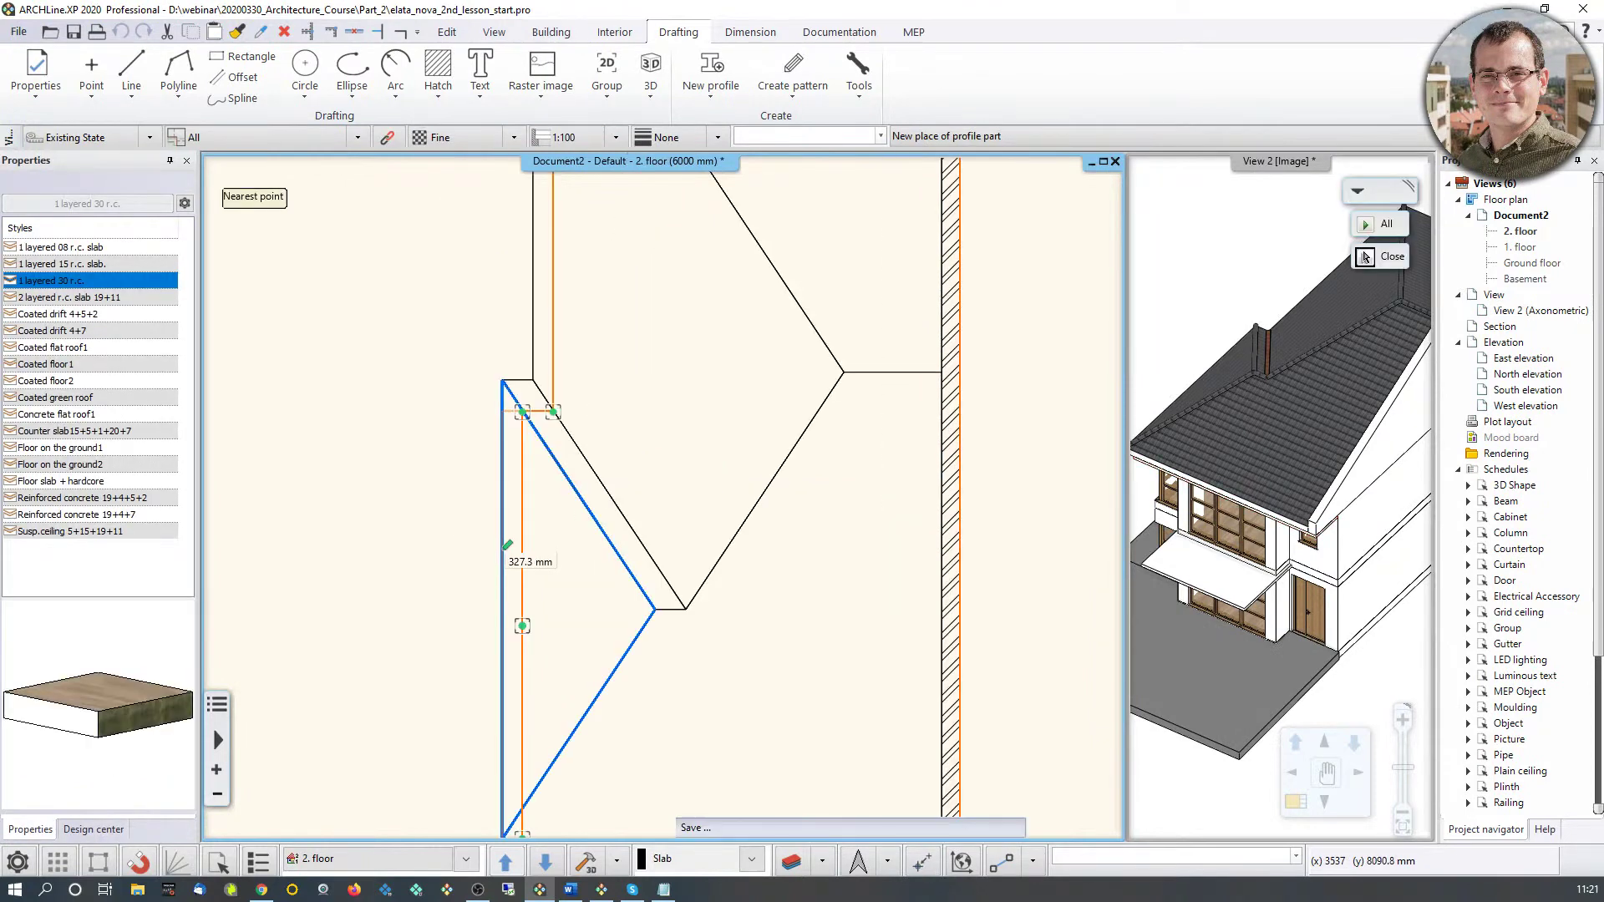
{"action": "left_click", "coordinate": [535, 418]}
{"action": "left_click", "coordinate": [534, 418]}
{"action": "left_click", "coordinate": [577, 424]}
{"action": "middle_click_drag", "start_coordinate": [605, 284], "coordinate": [610, 496]}
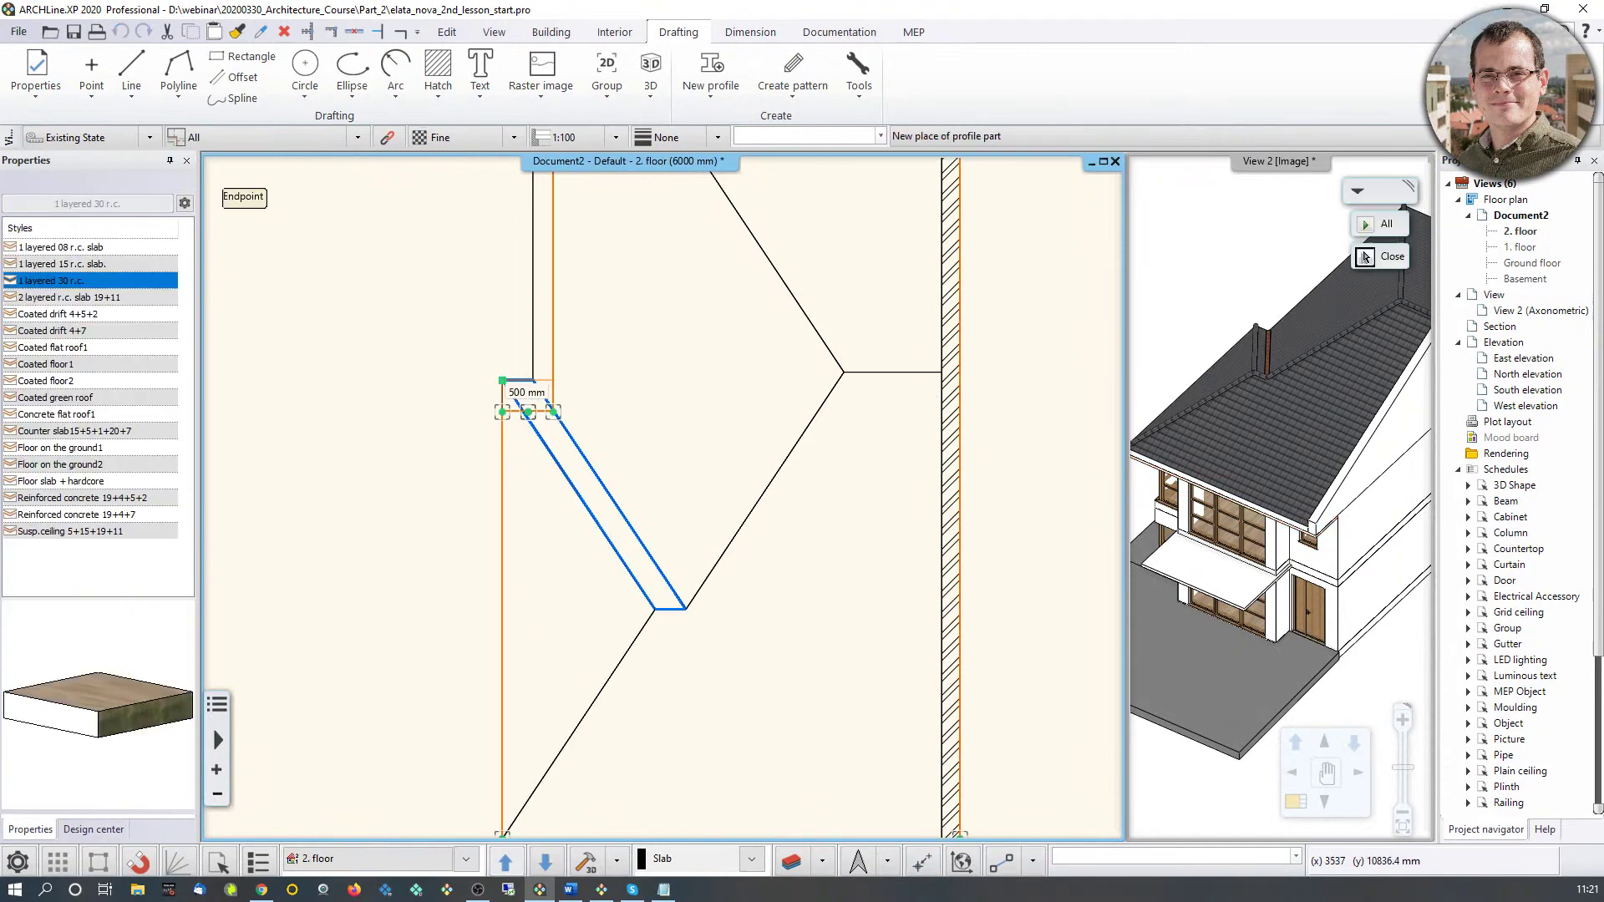
{"action": "left_click", "coordinate": [539, 425]}
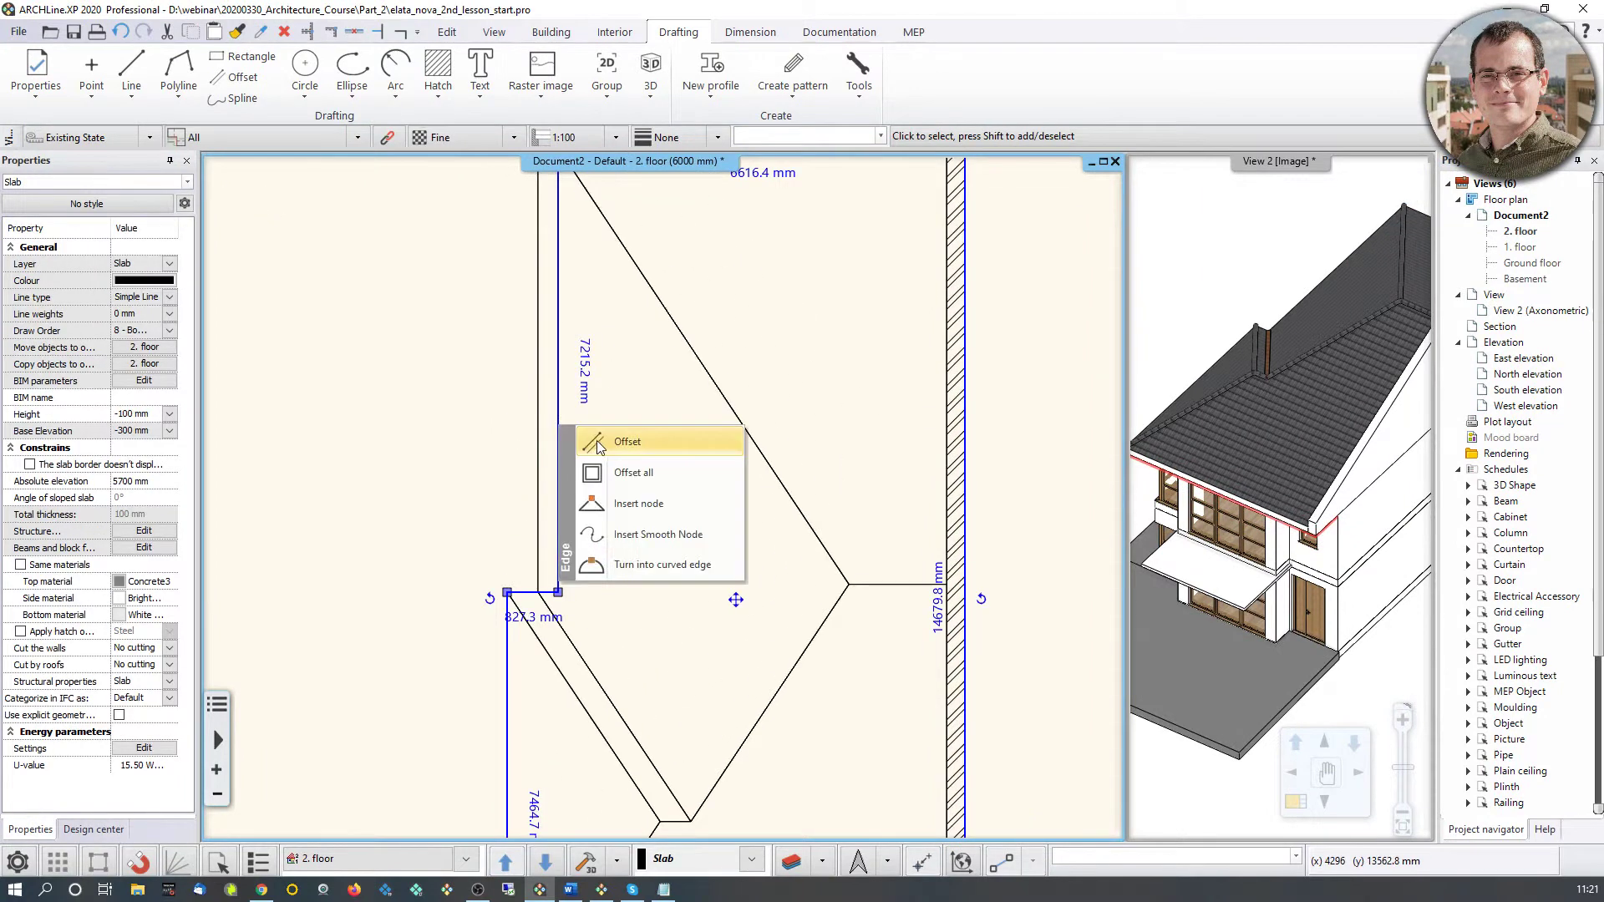
Step: Offset the slab's upper-left edge out to the roof outline and its top edge by 500 mm
{"action": "left_click", "coordinate": [585, 435]}
{"action": "key", "text": "Escape"}
{"action": "middle_click_drag", "start_coordinate": [702, 340], "coordinate": [752, 298]}
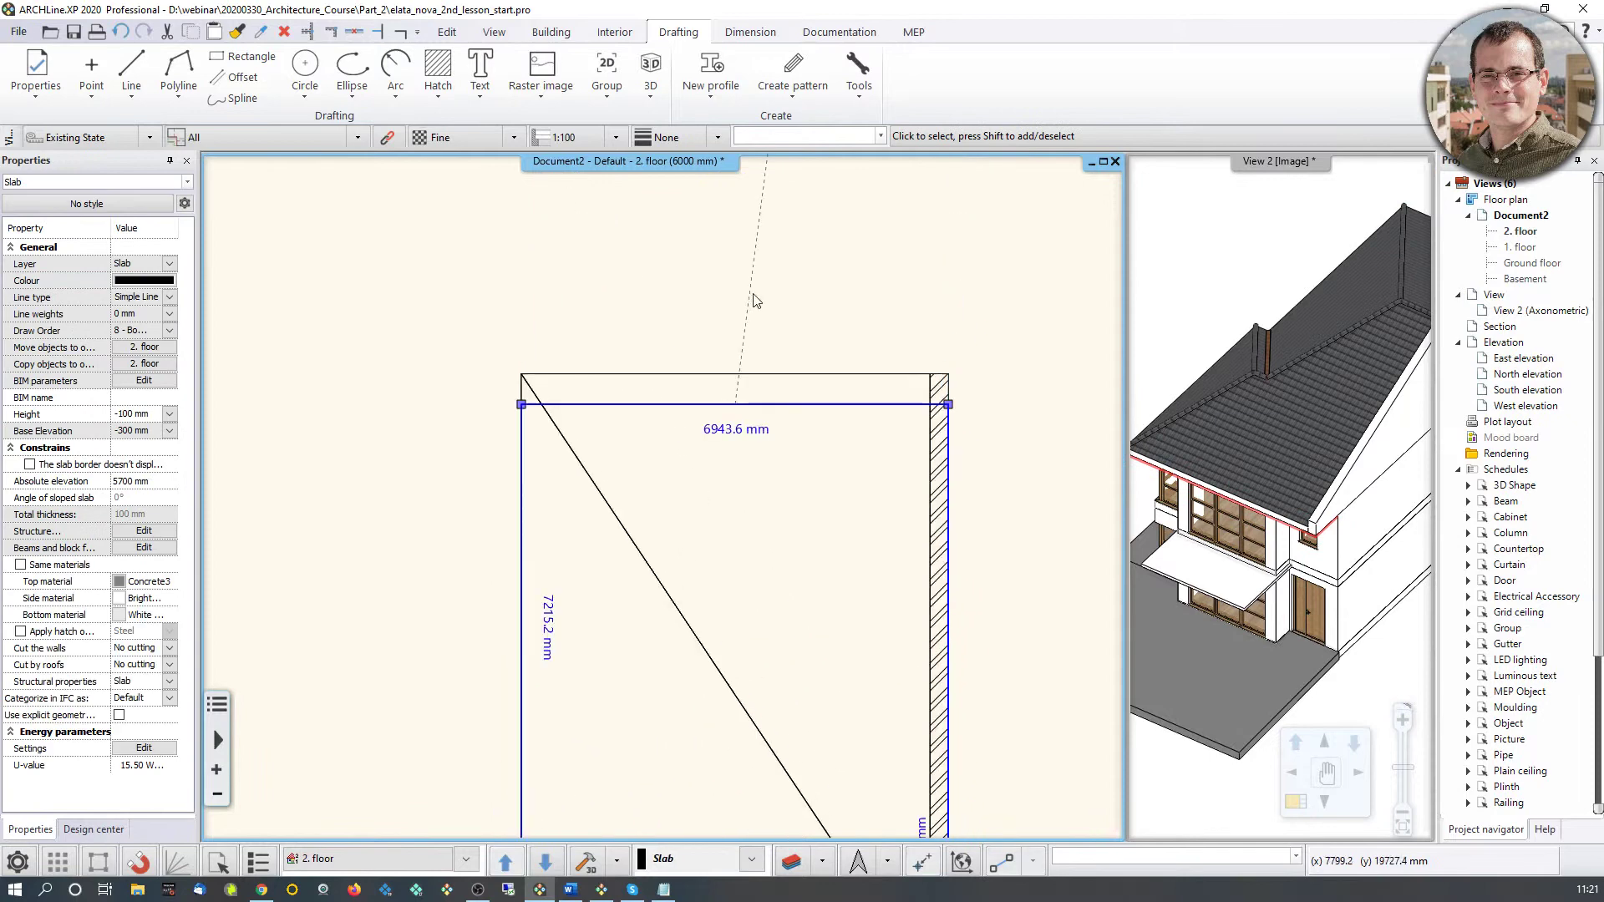
{"action": "left_click", "coordinate": [768, 406]}
{"action": "left_click", "coordinate": [823, 431]}
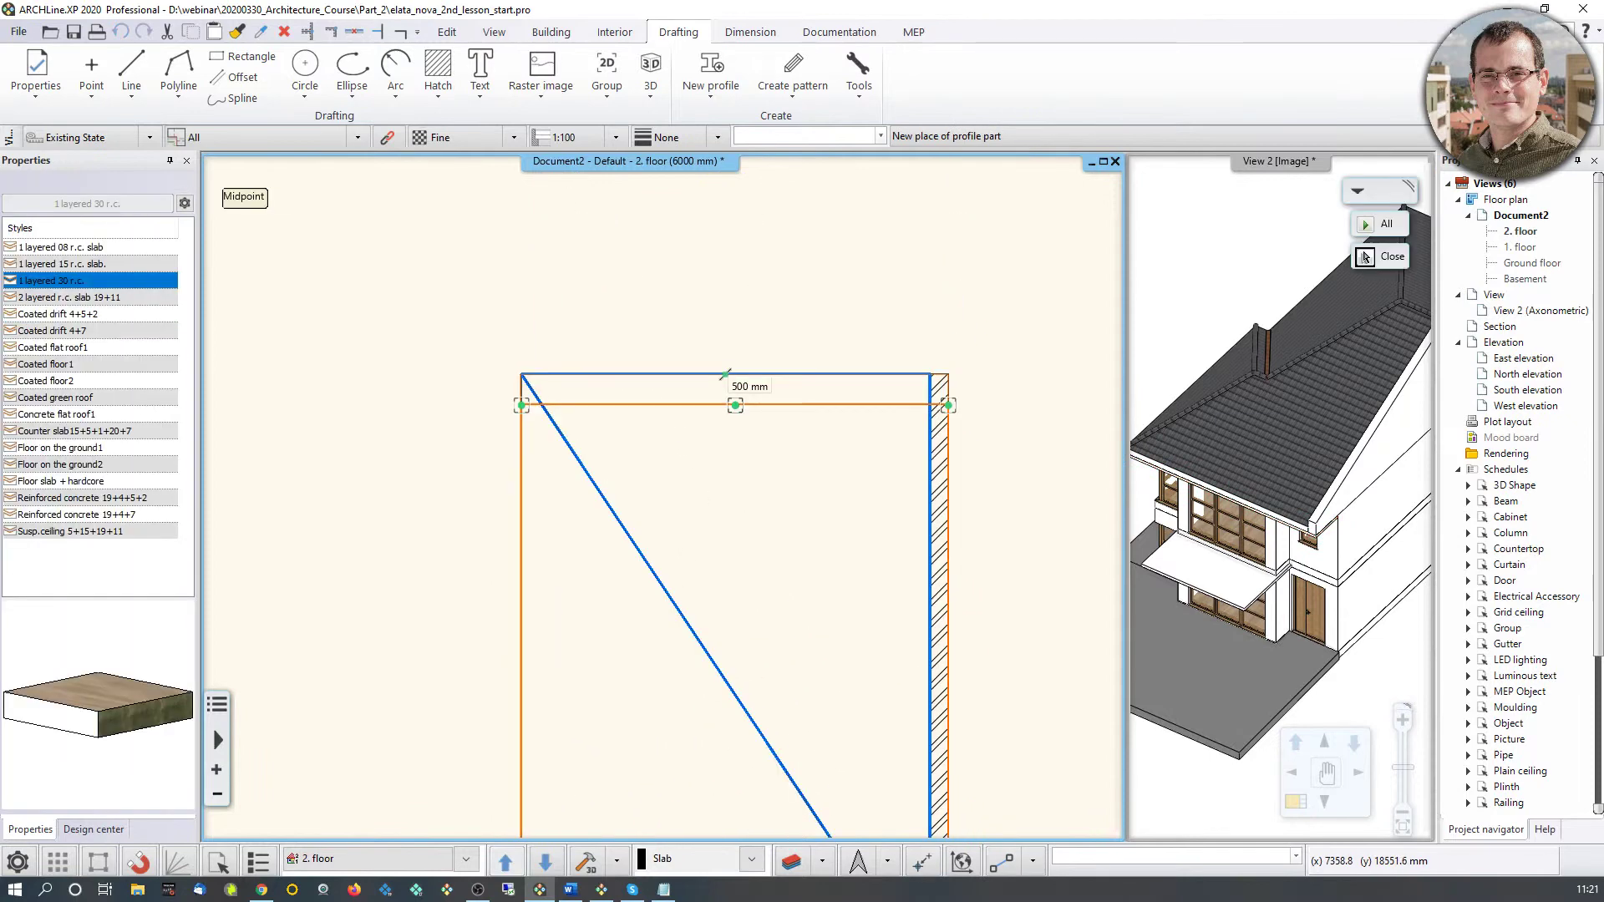
{"action": "left_click", "coordinate": [768, 376]}
Step: Inspect the extended slab along the eaves and the roof valley in the 3D view
{"action": "left_click", "coordinate": [1284, 498]}
{"action": "scroll", "coordinate": [1283, 499], "scroll_direction": "up", "scroll_amount": 6}
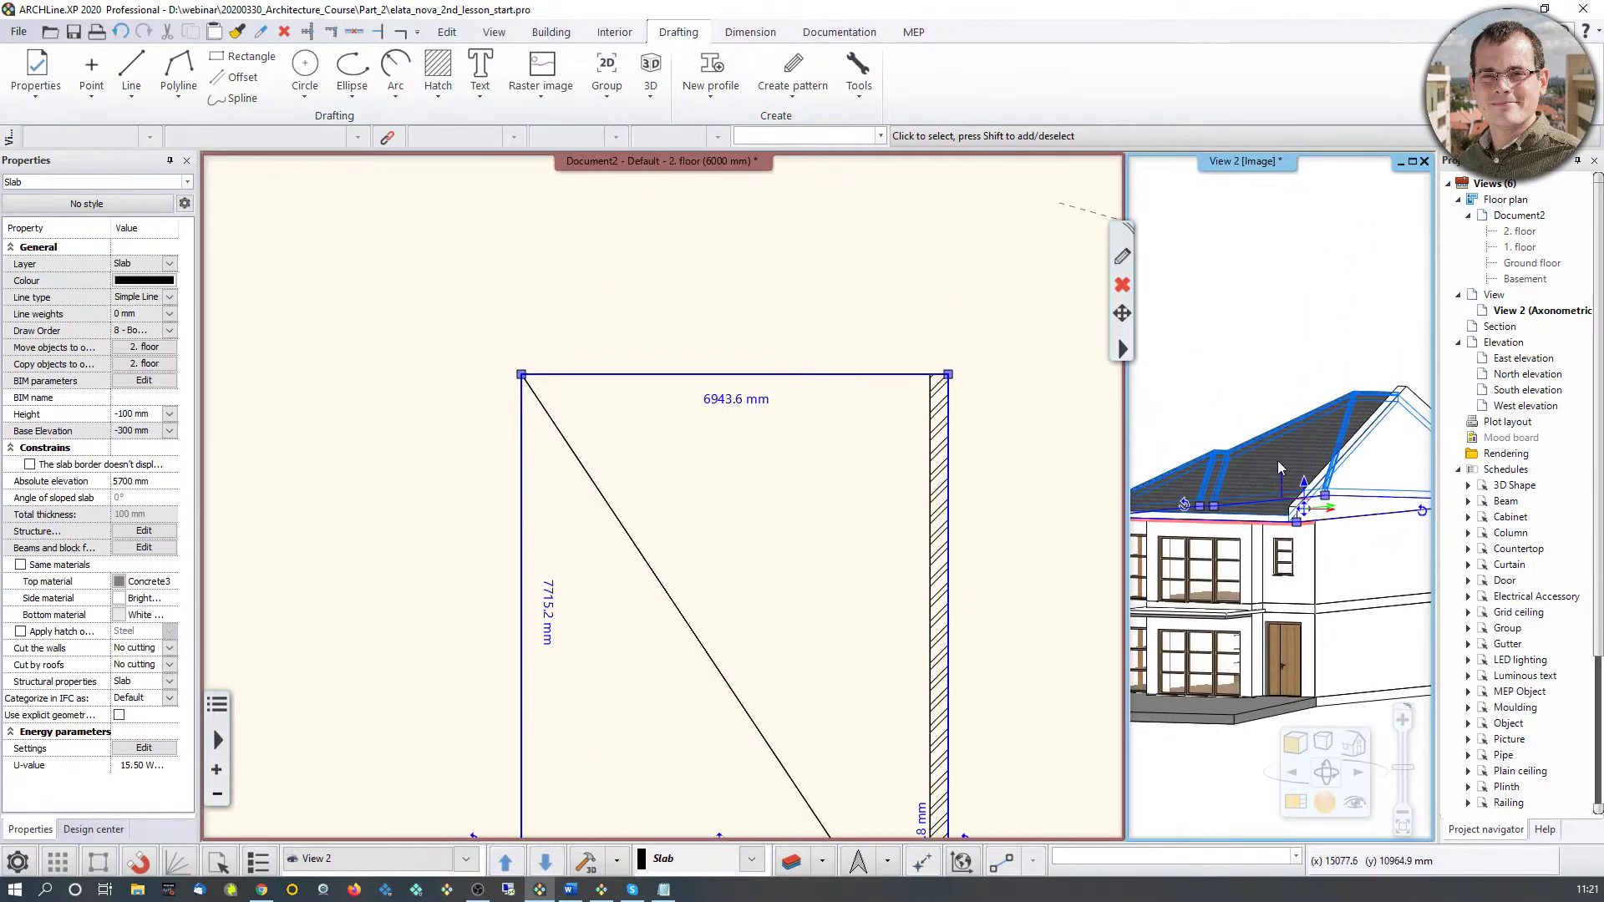
{"action": "middle_click_drag", "start_coordinate": [1331, 563], "coordinate": [1308, 616]}
{"action": "scroll", "coordinate": [1230, 467], "scroll_direction": "down", "scroll_amount": 5}
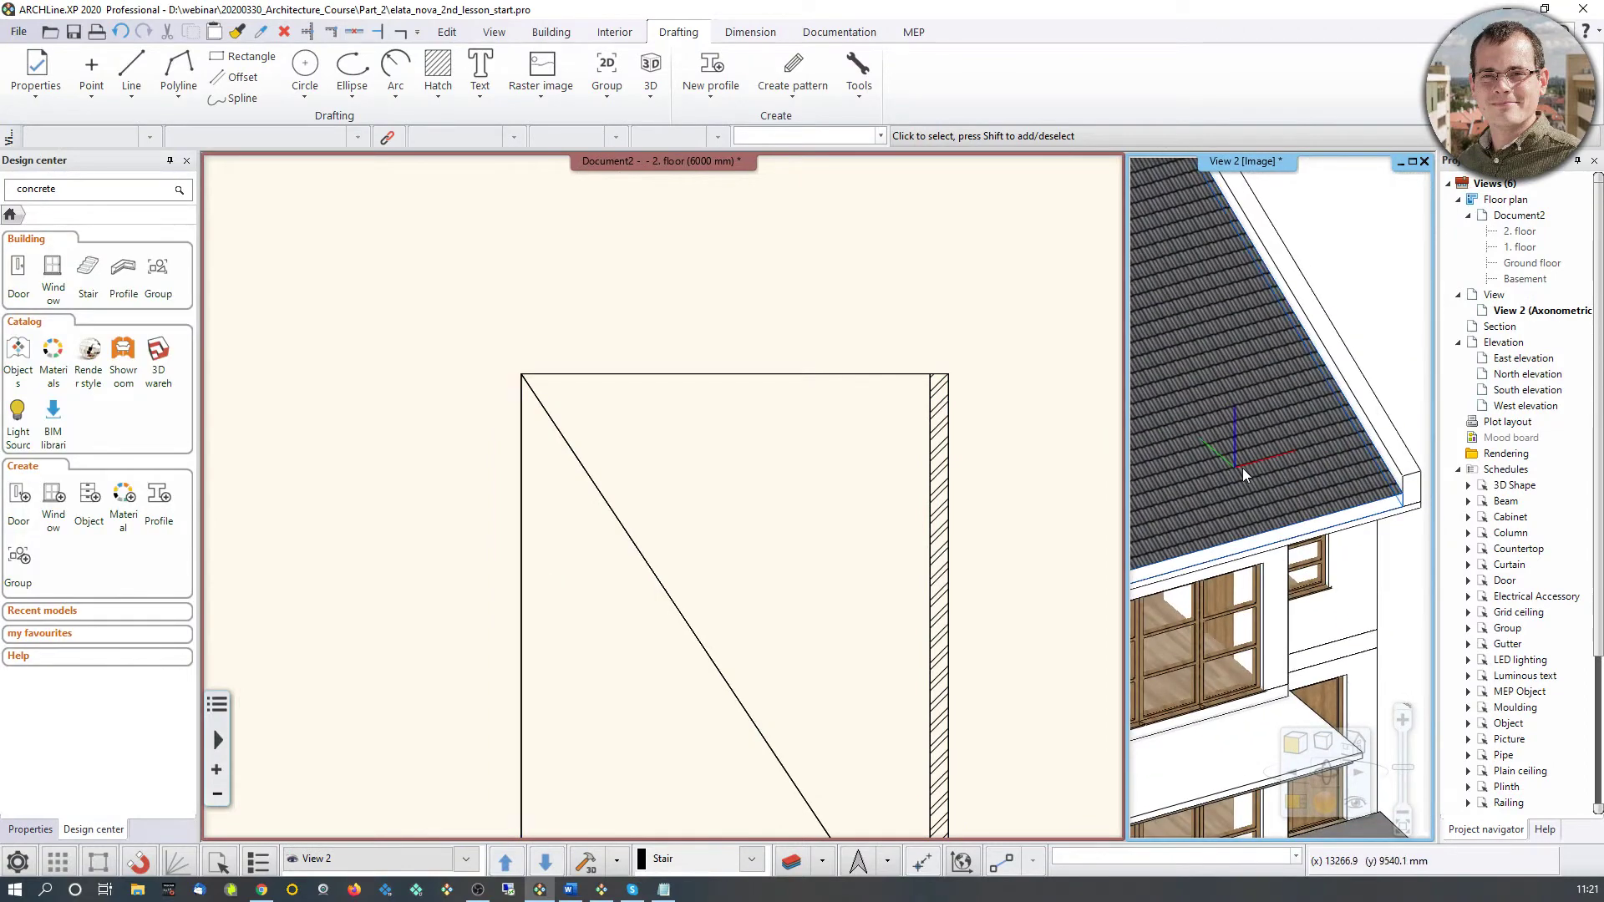
{"action": "scroll", "coordinate": [1256, 521], "scroll_direction": "up", "scroll_amount": 4}
{"action": "scroll", "coordinate": [1257, 528], "scroll_direction": "up", "scroll_amount": 3}
{"action": "middle_click_drag", "start_coordinate": [1277, 530], "coordinate": [1393, 548]}
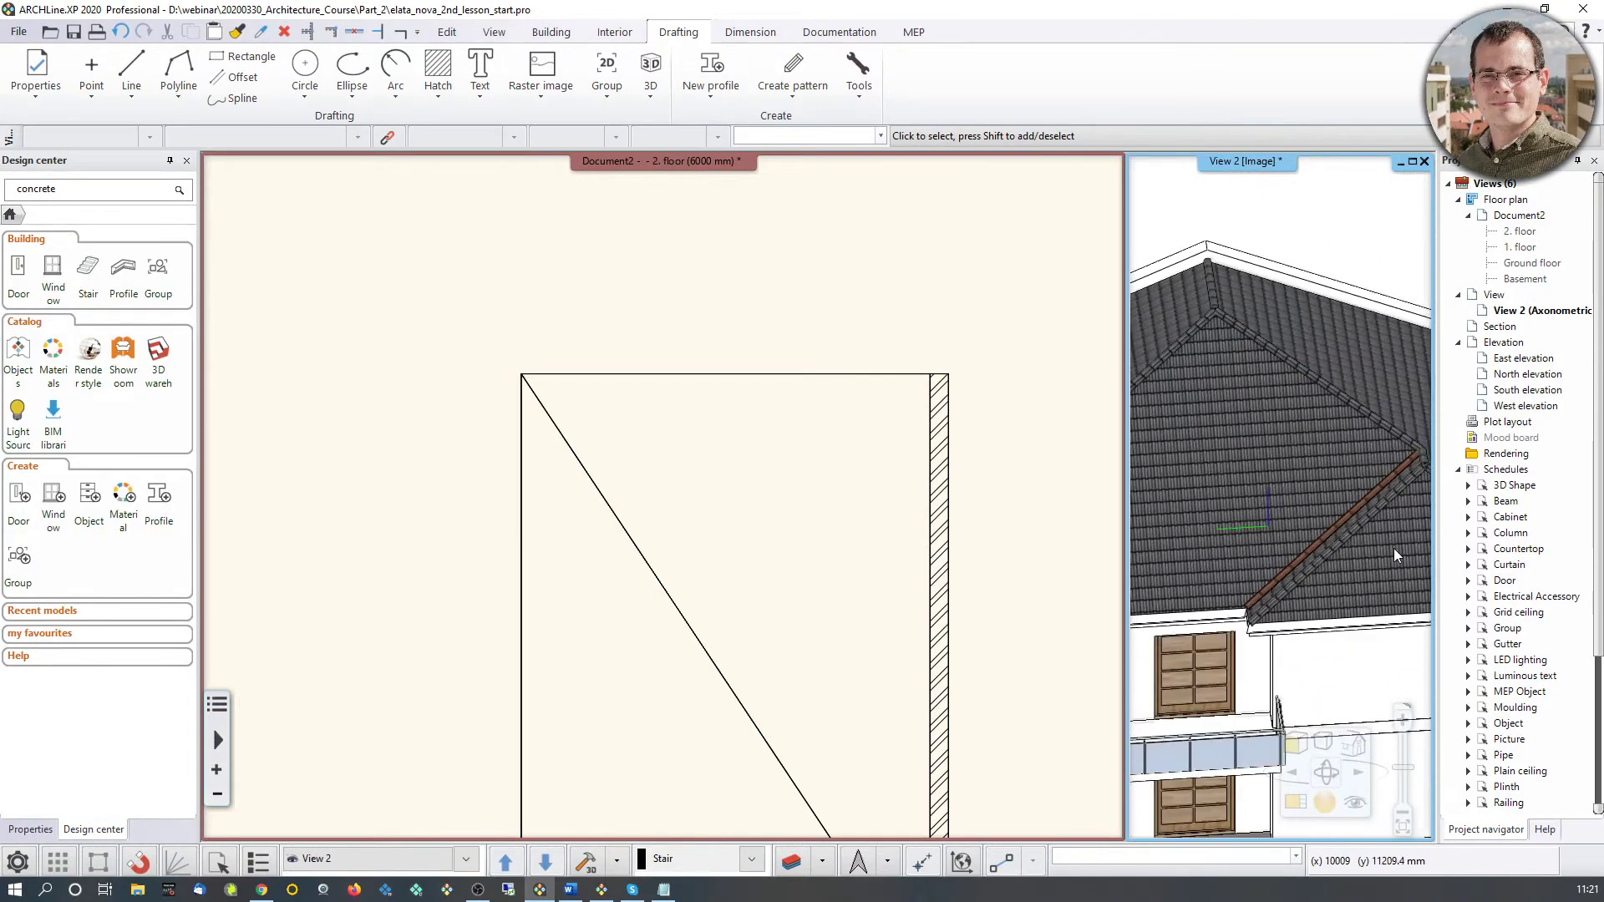
Step: Change the material of the roof's valley tiles to Roof_Blind_Coal and update the roof
{"action": "left_click", "coordinate": [1238, 354]}
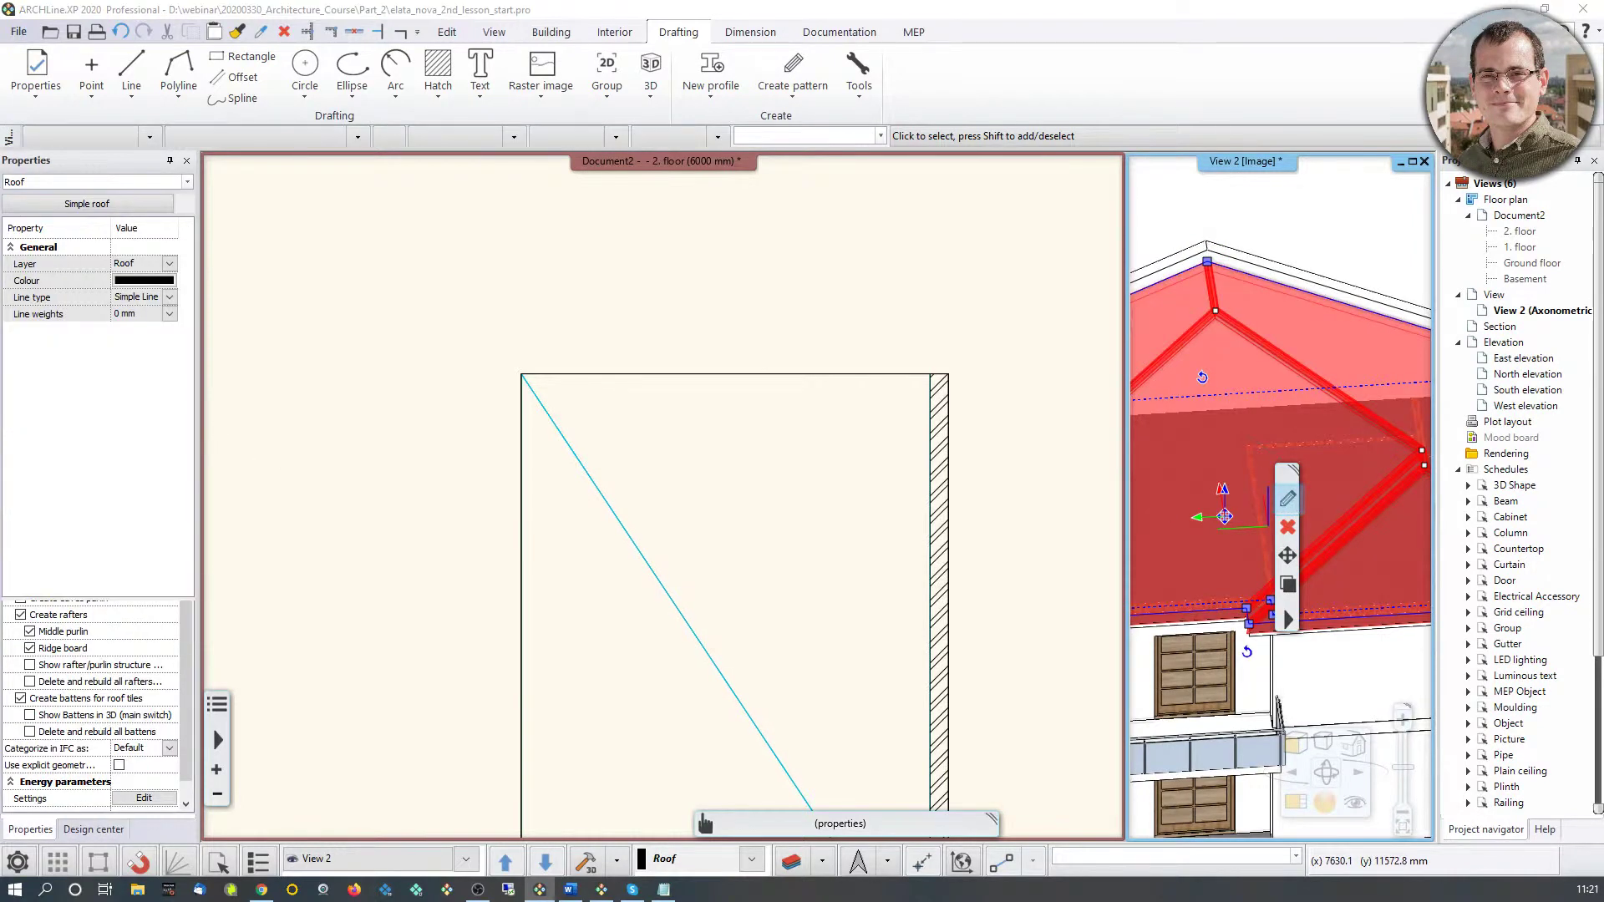
{"action": "left_click", "coordinate": [1287, 498]}
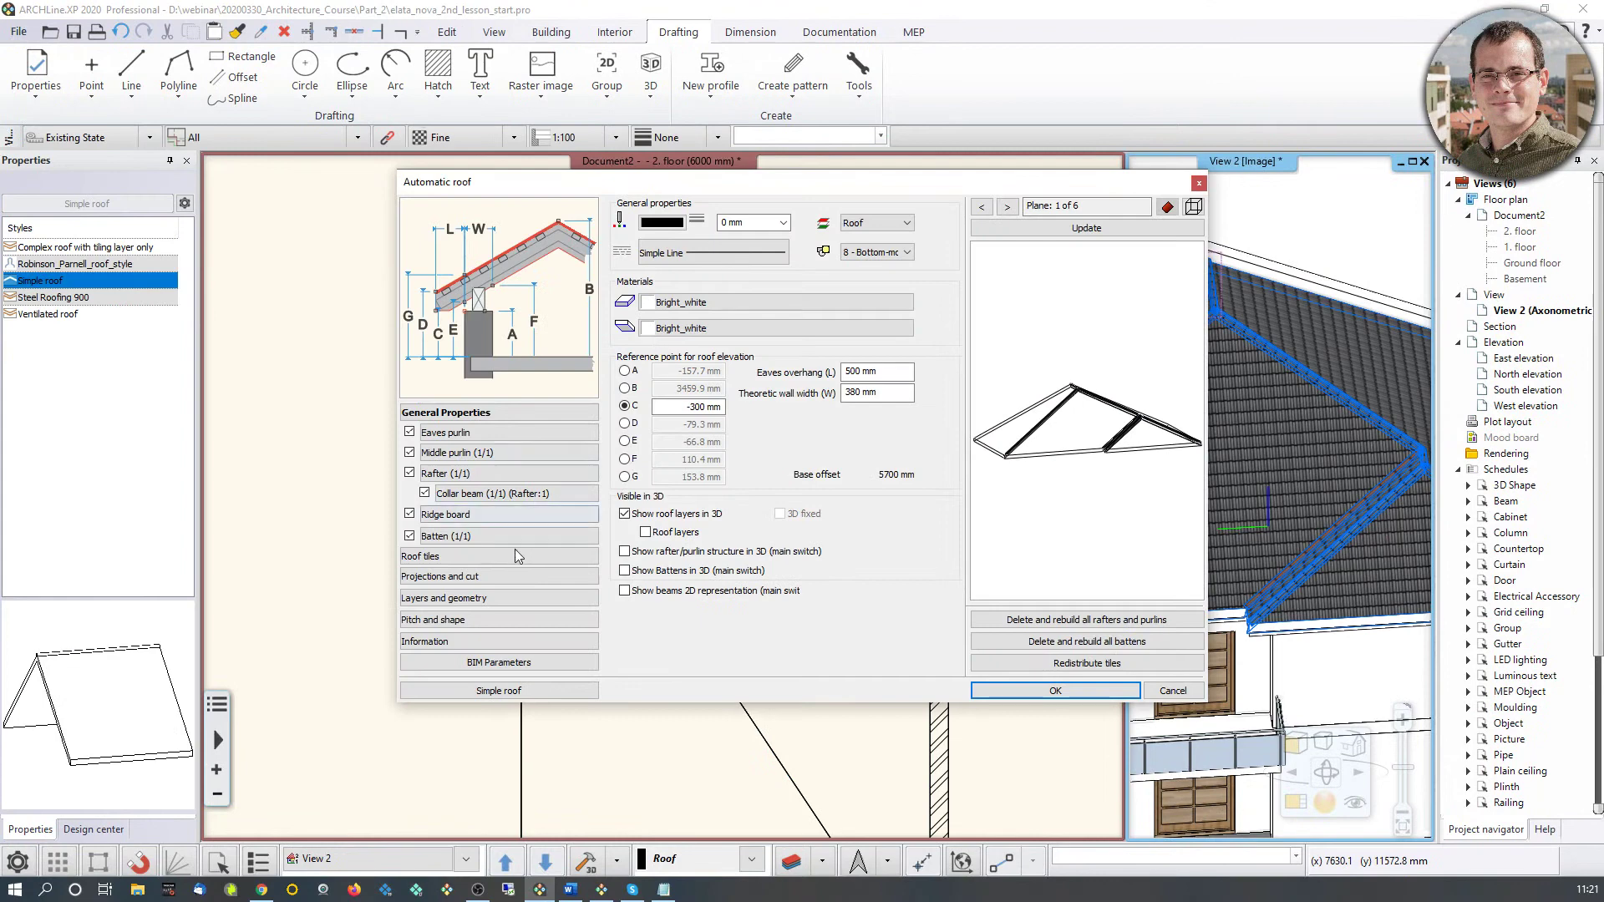
{"action": "left_click", "coordinate": [453, 556]}
{"action": "left_click", "coordinate": [808, 219]}
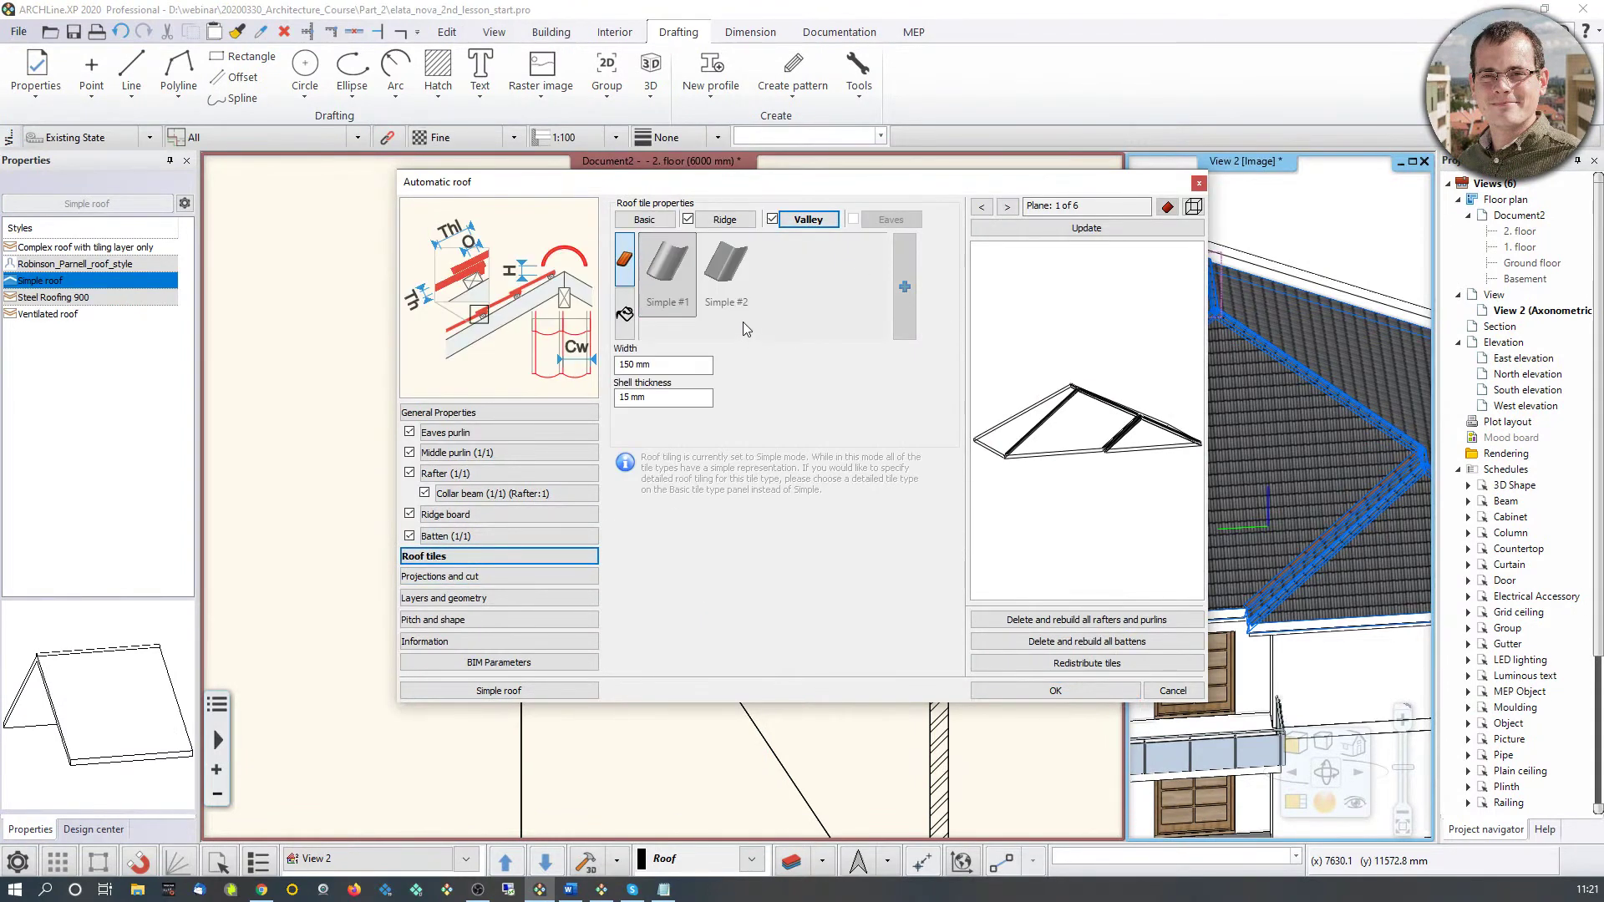
{"action": "left_click", "coordinate": [624, 316]}
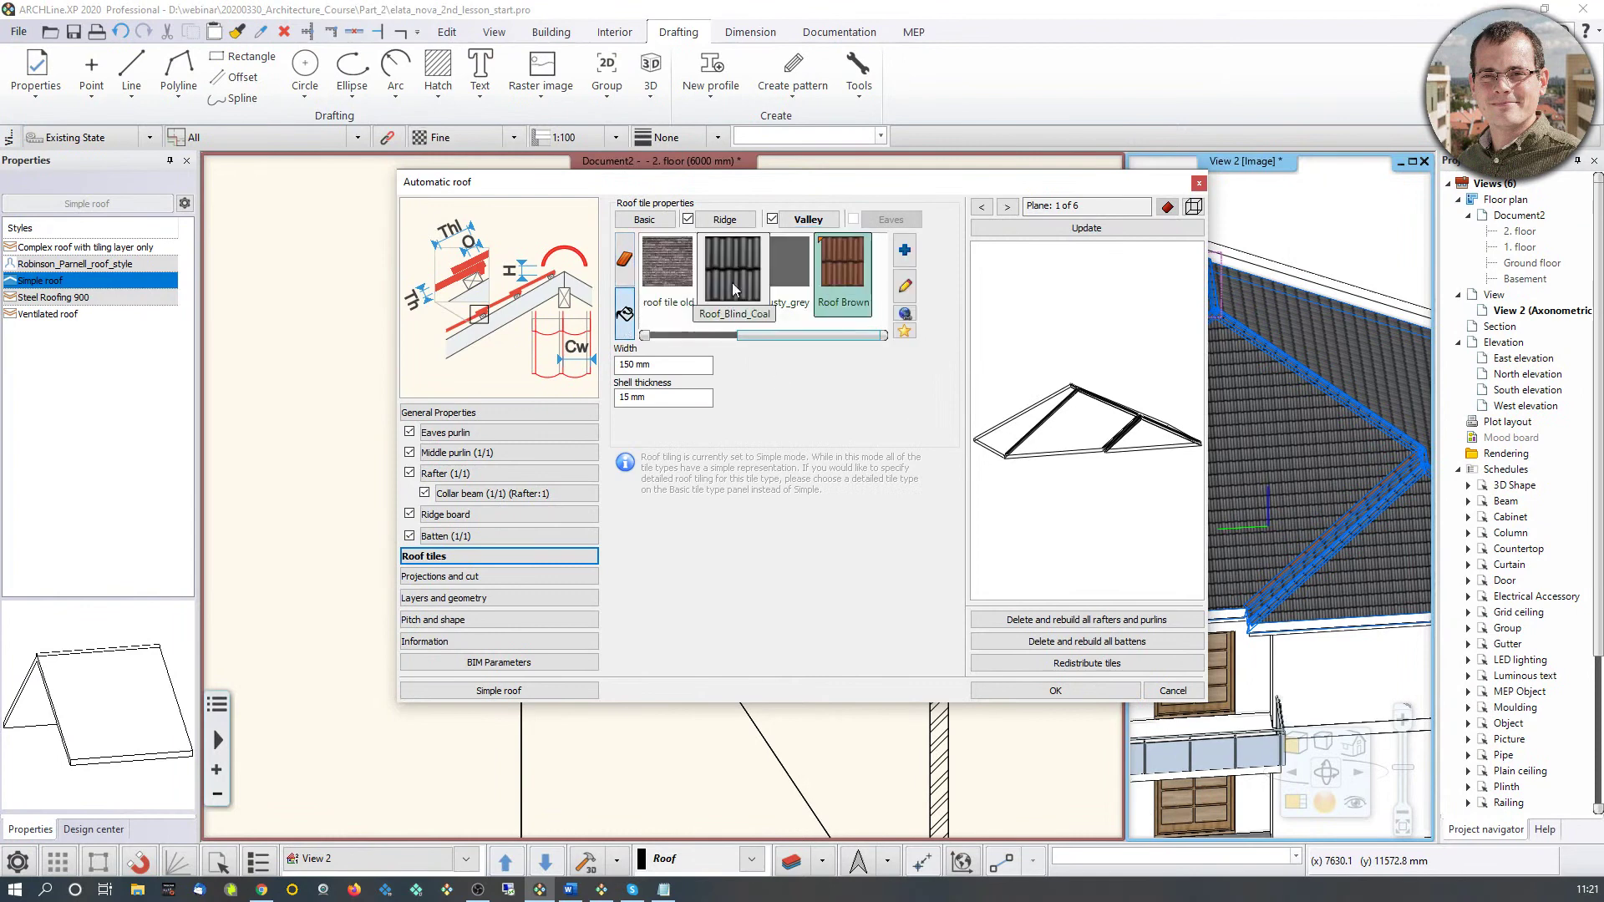
{"action": "left_click", "coordinate": [1057, 229]}
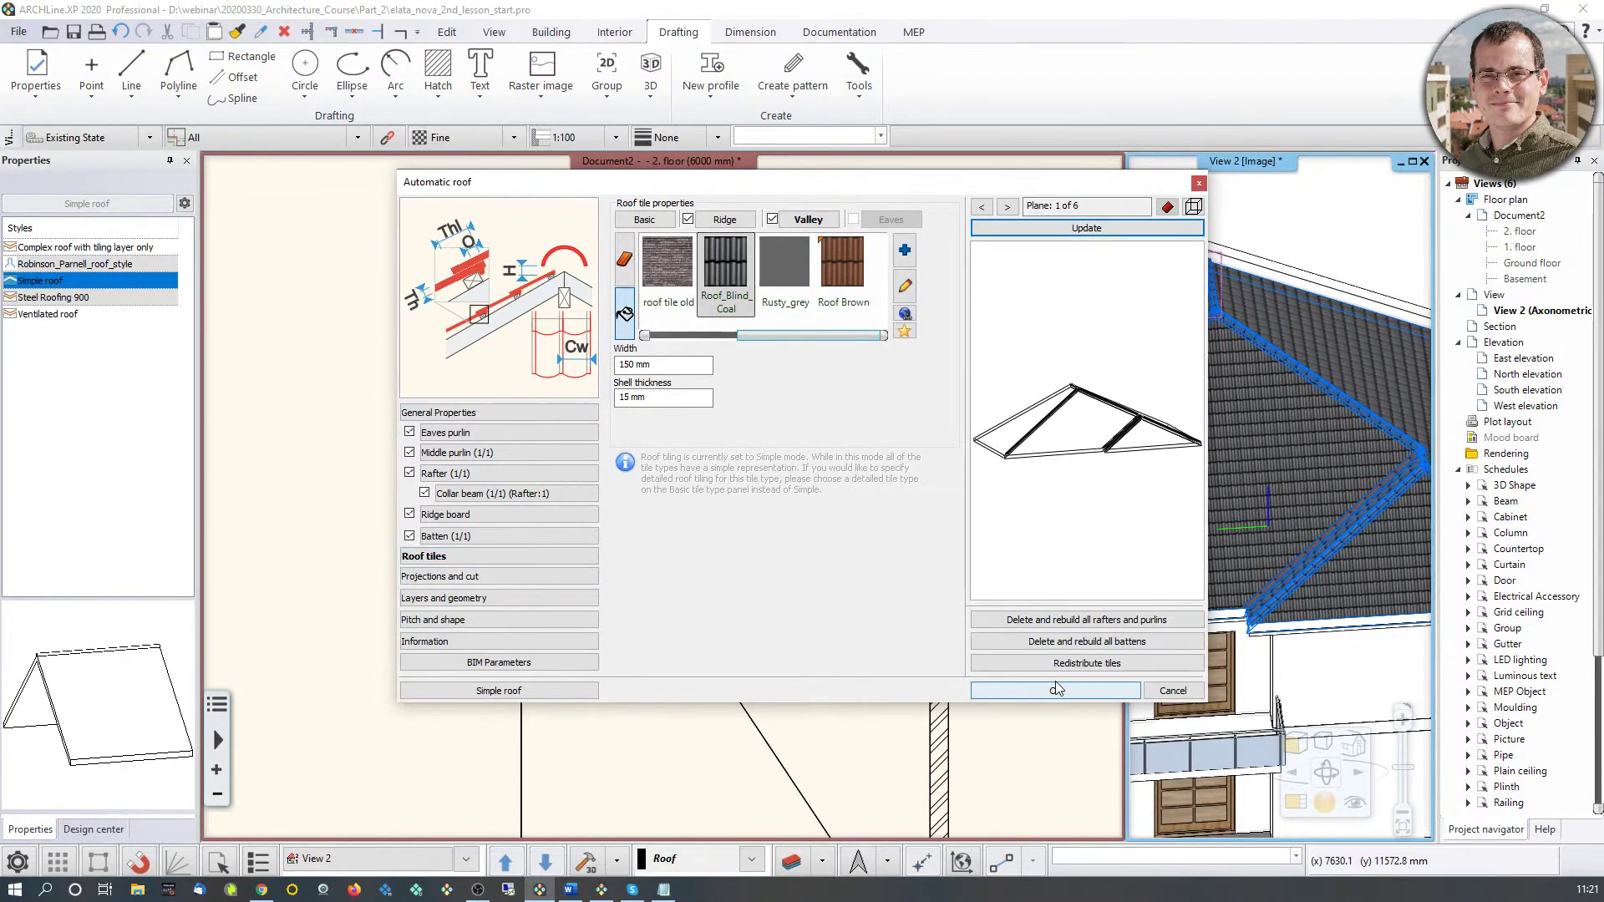
{"action": "left_click", "coordinate": [1055, 689]}
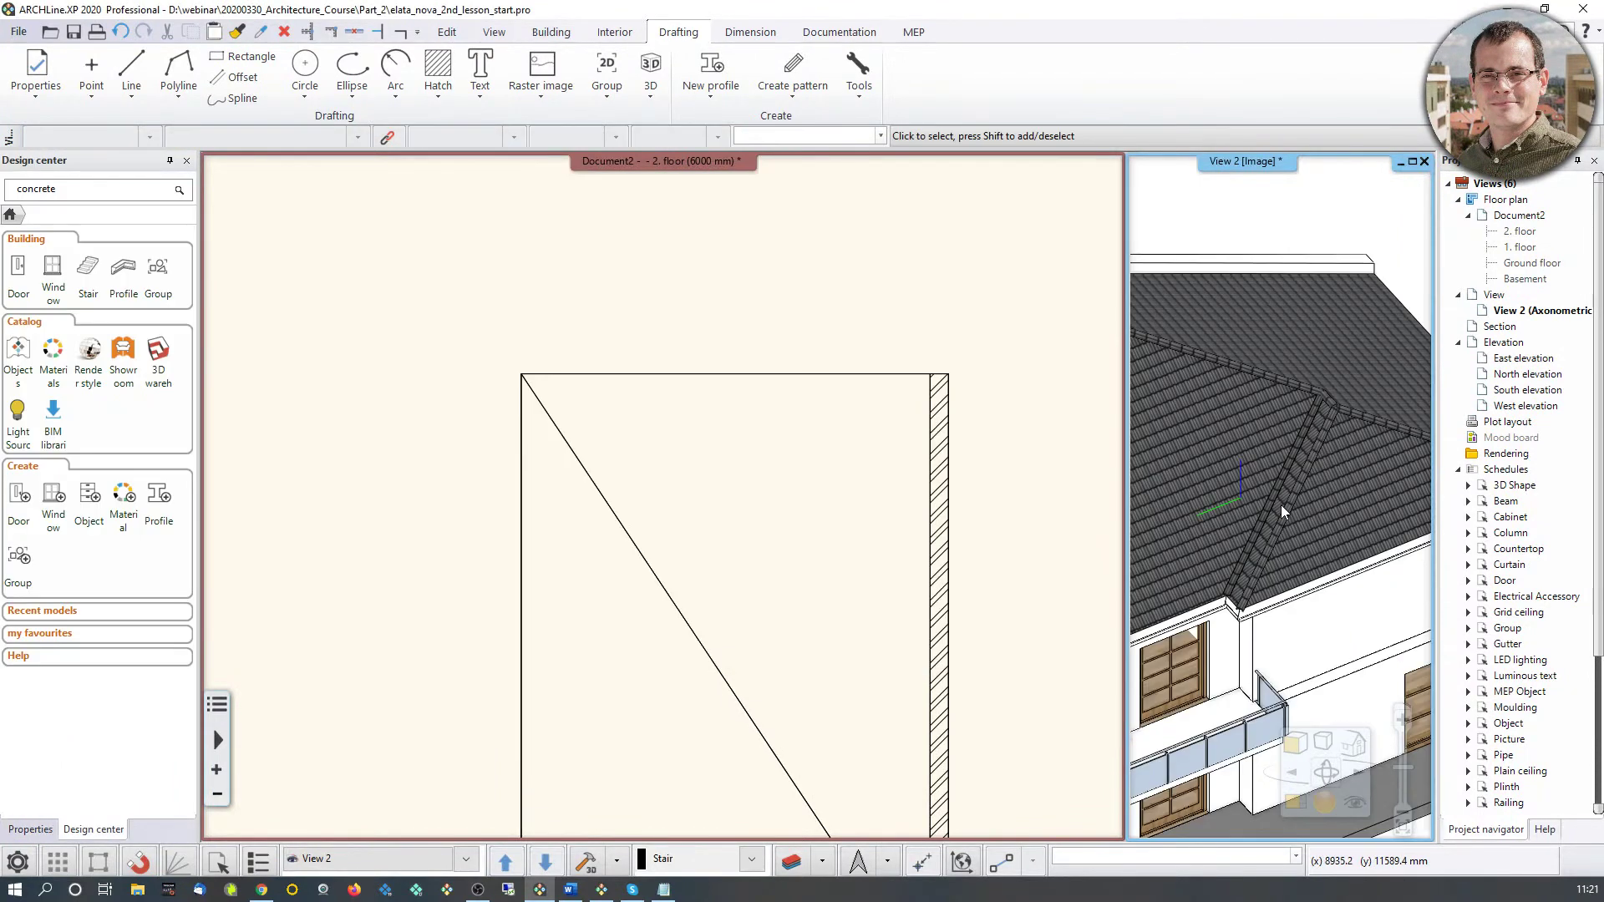
Step: Start a gutter on the 2nd floor plan by choosing the upper-left eaves edge of the roof
{"action": "scroll", "coordinate": [1310, 501], "scroll_direction": "down", "scroll_amount": 5}
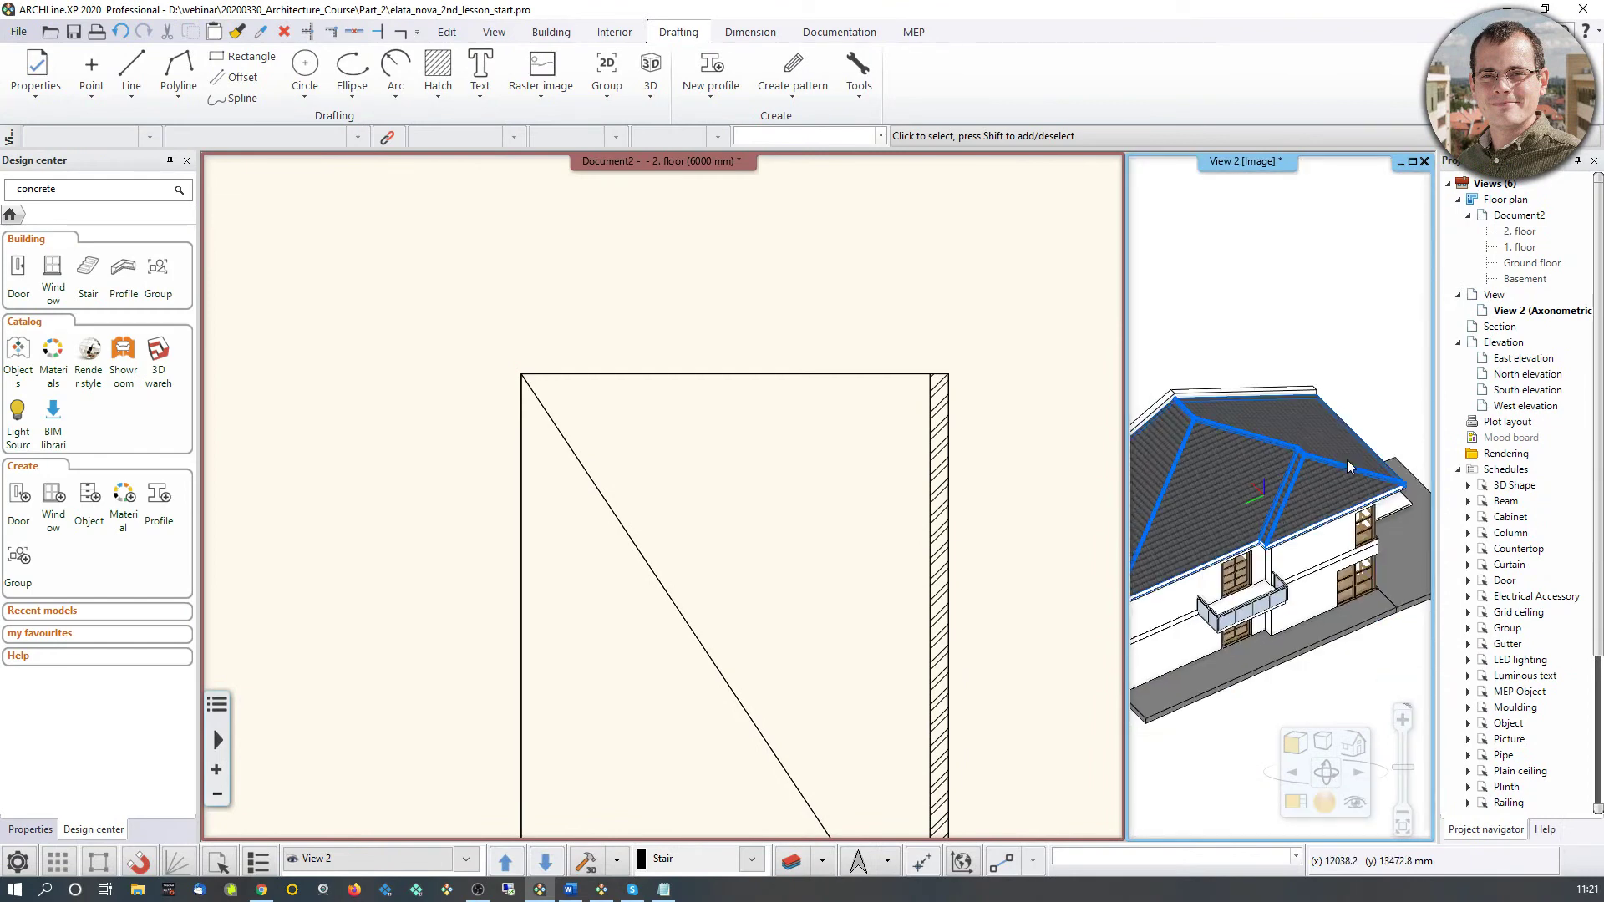
{"action": "middle_click_drag", "start_coordinate": [1309, 501], "coordinate": [1275, 488]}
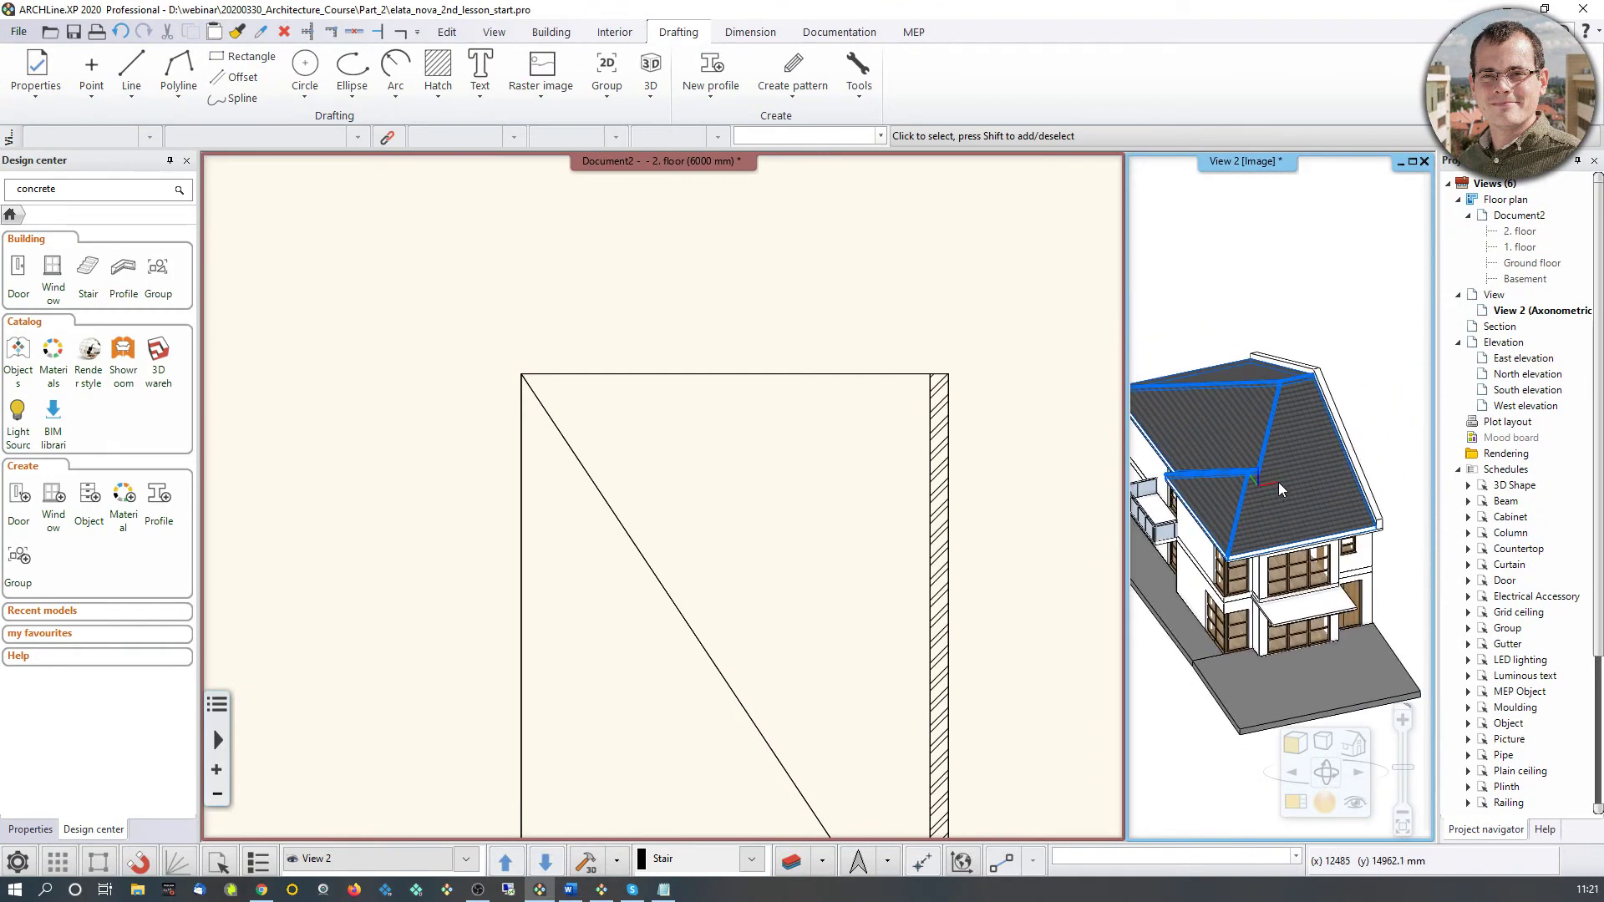
{"action": "middle_click_drag", "start_coordinate": [869, 647], "coordinate": [861, 391]}
{"action": "scroll", "coordinate": [858, 393], "scroll_direction": "down", "scroll_amount": 3}
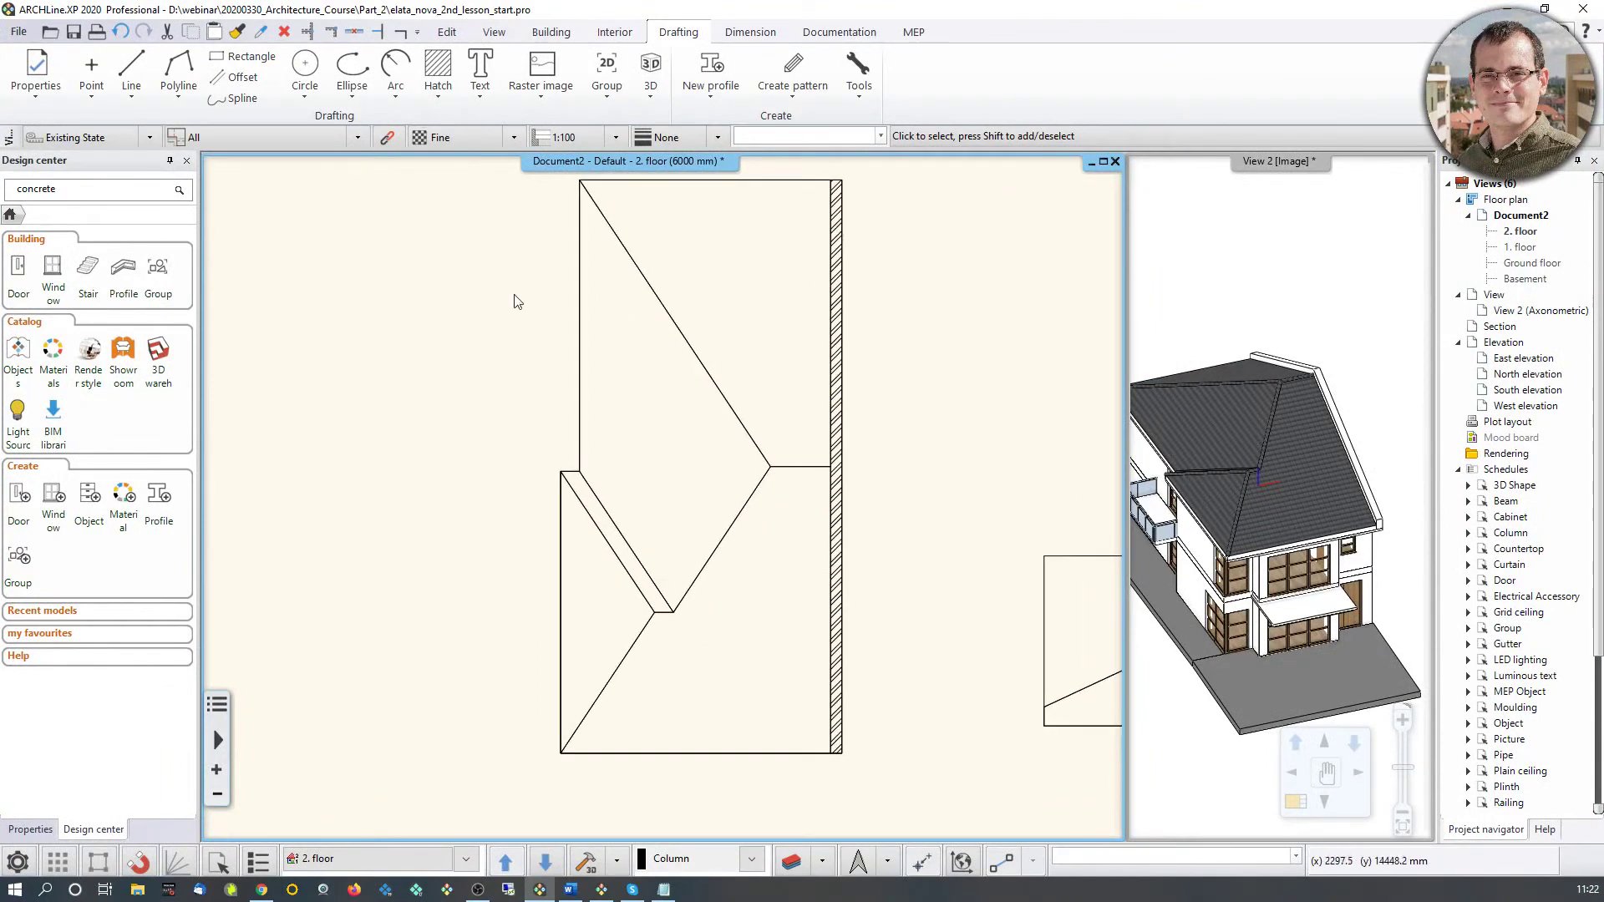
{"action": "left_click", "coordinate": [552, 34]}
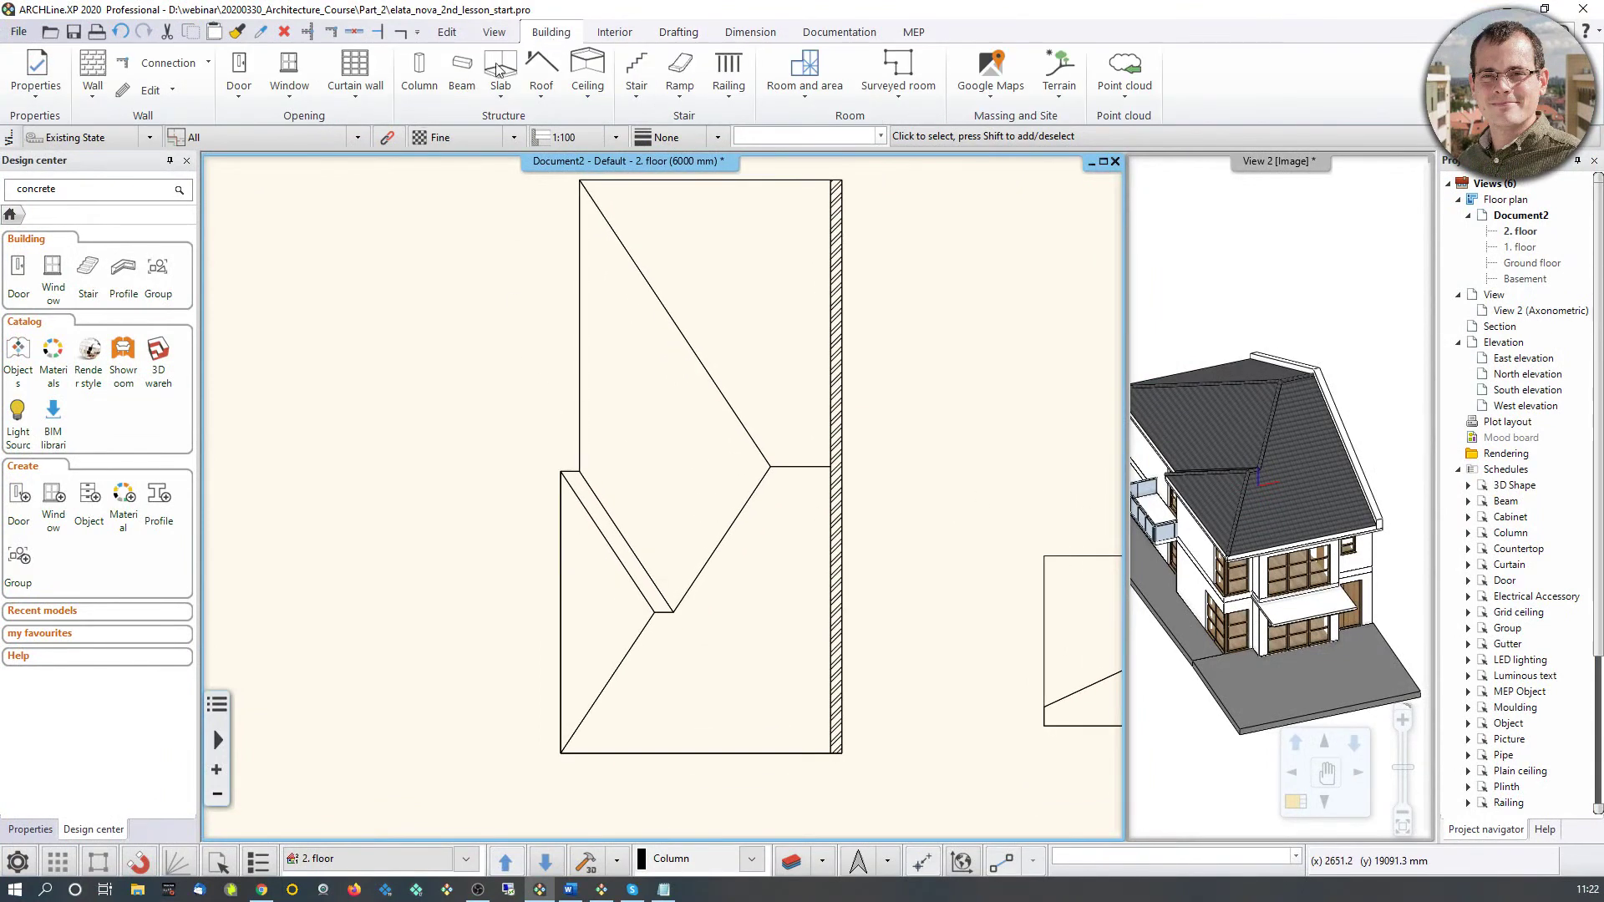
{"action": "left_click", "coordinate": [541, 83]}
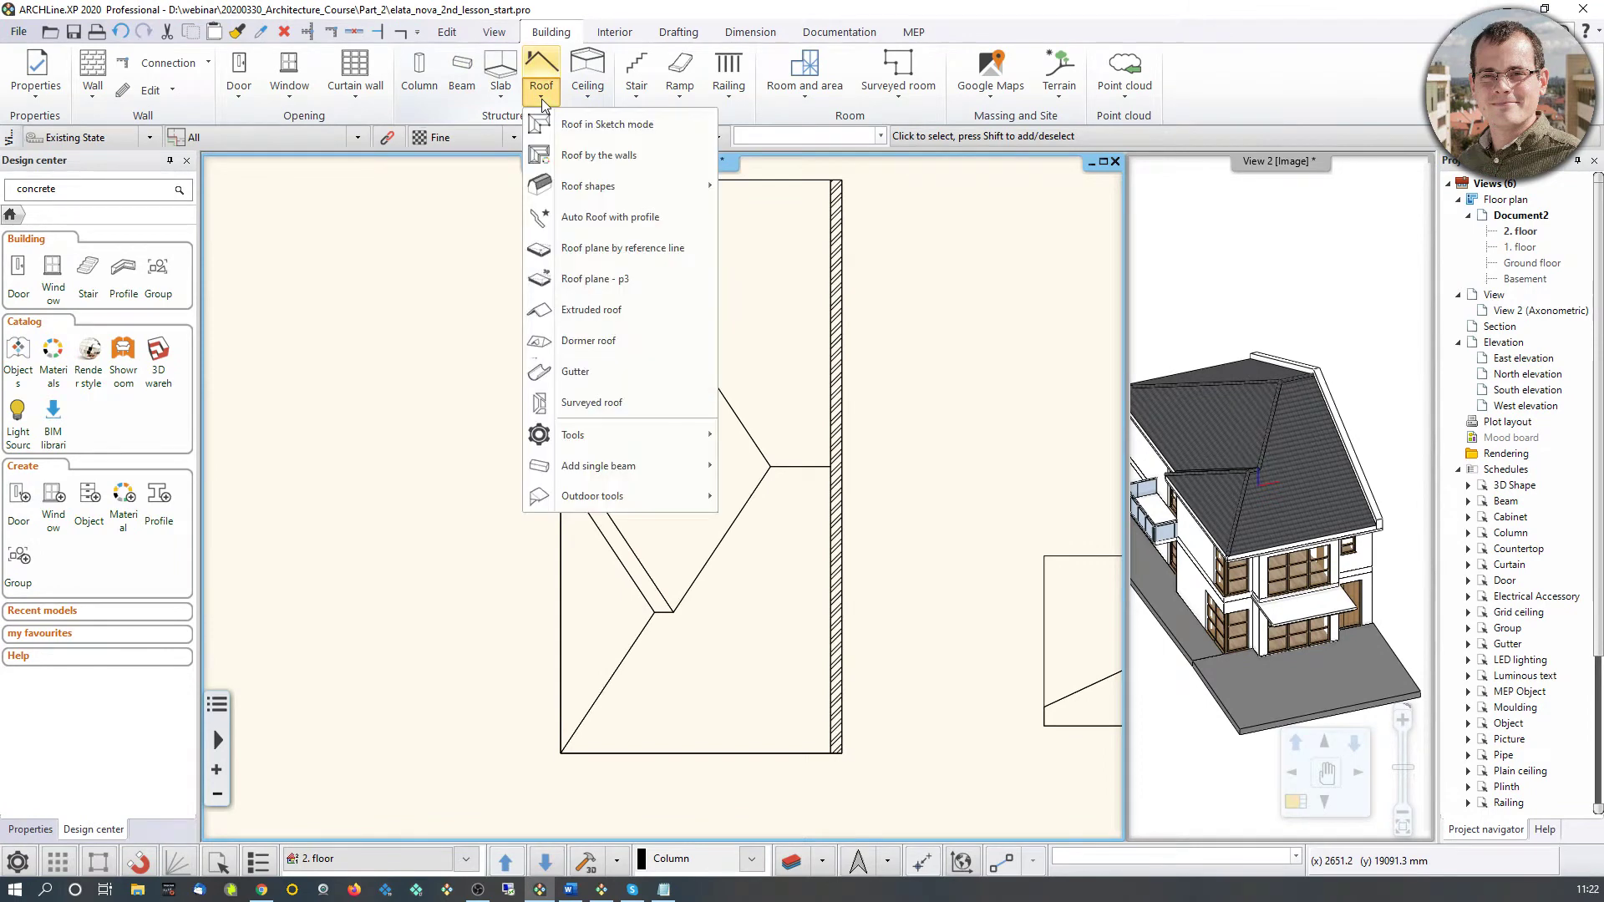
{"action": "left_click", "coordinate": [585, 372]}
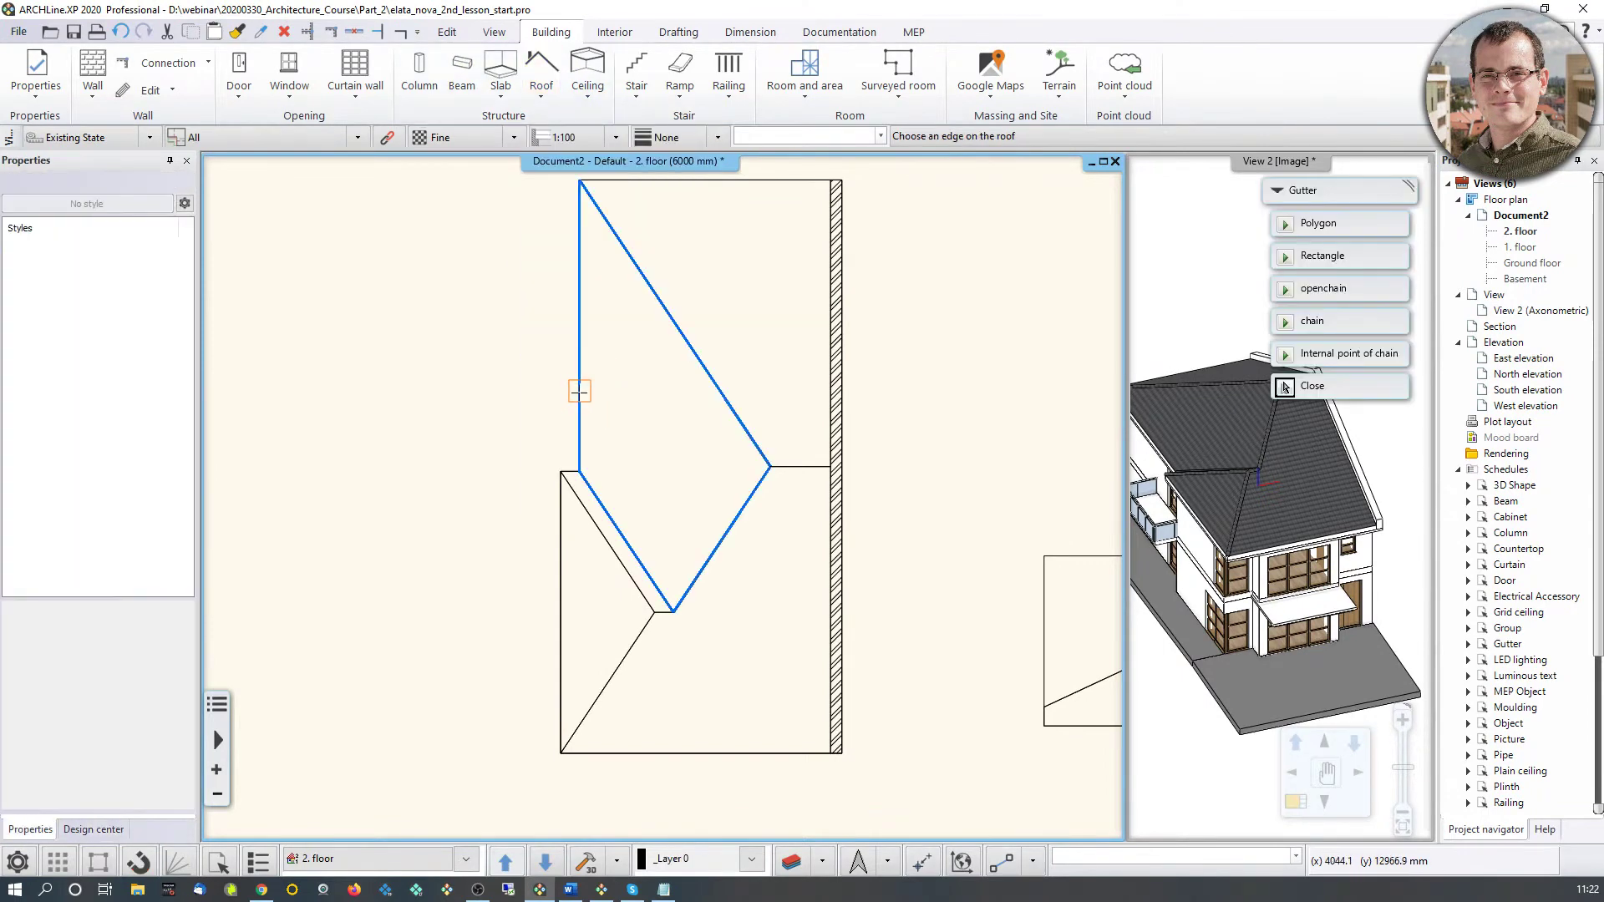
{"action": "left_click", "coordinate": [1285, 387]}
Step: Try Gutter section profile 1 and 6 inch Gutter as the gutter's section, and return to Gutter section profile 2
{"action": "left_click_drag", "start_coordinate": [967, 362], "coordinate": [733, 316]}
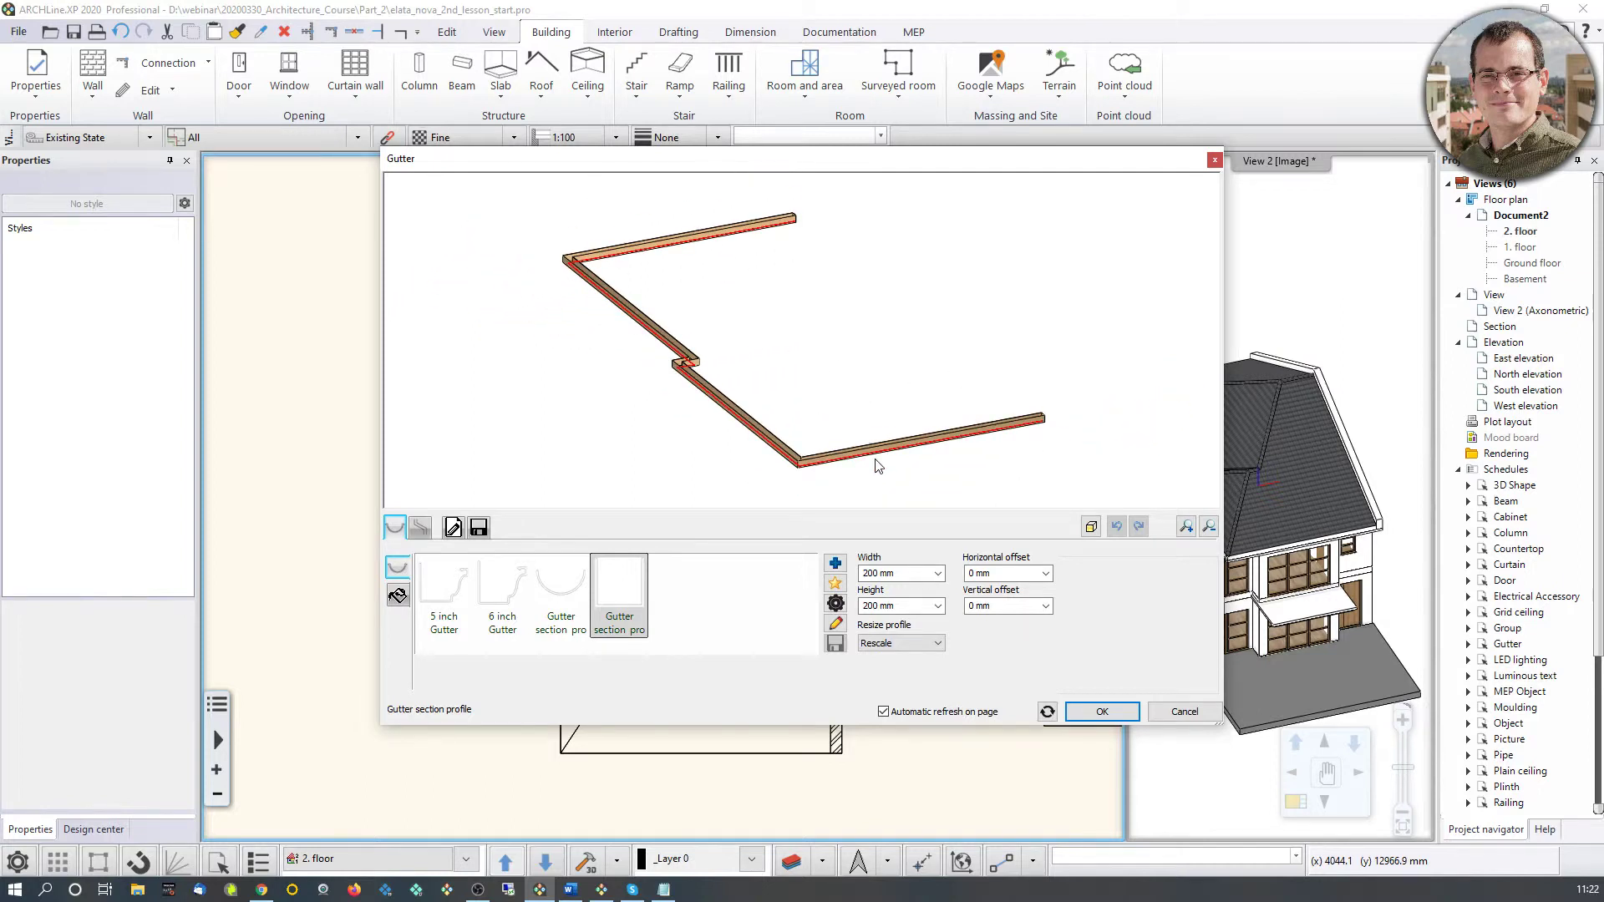
{"action": "left_click", "coordinate": [1102, 711]}
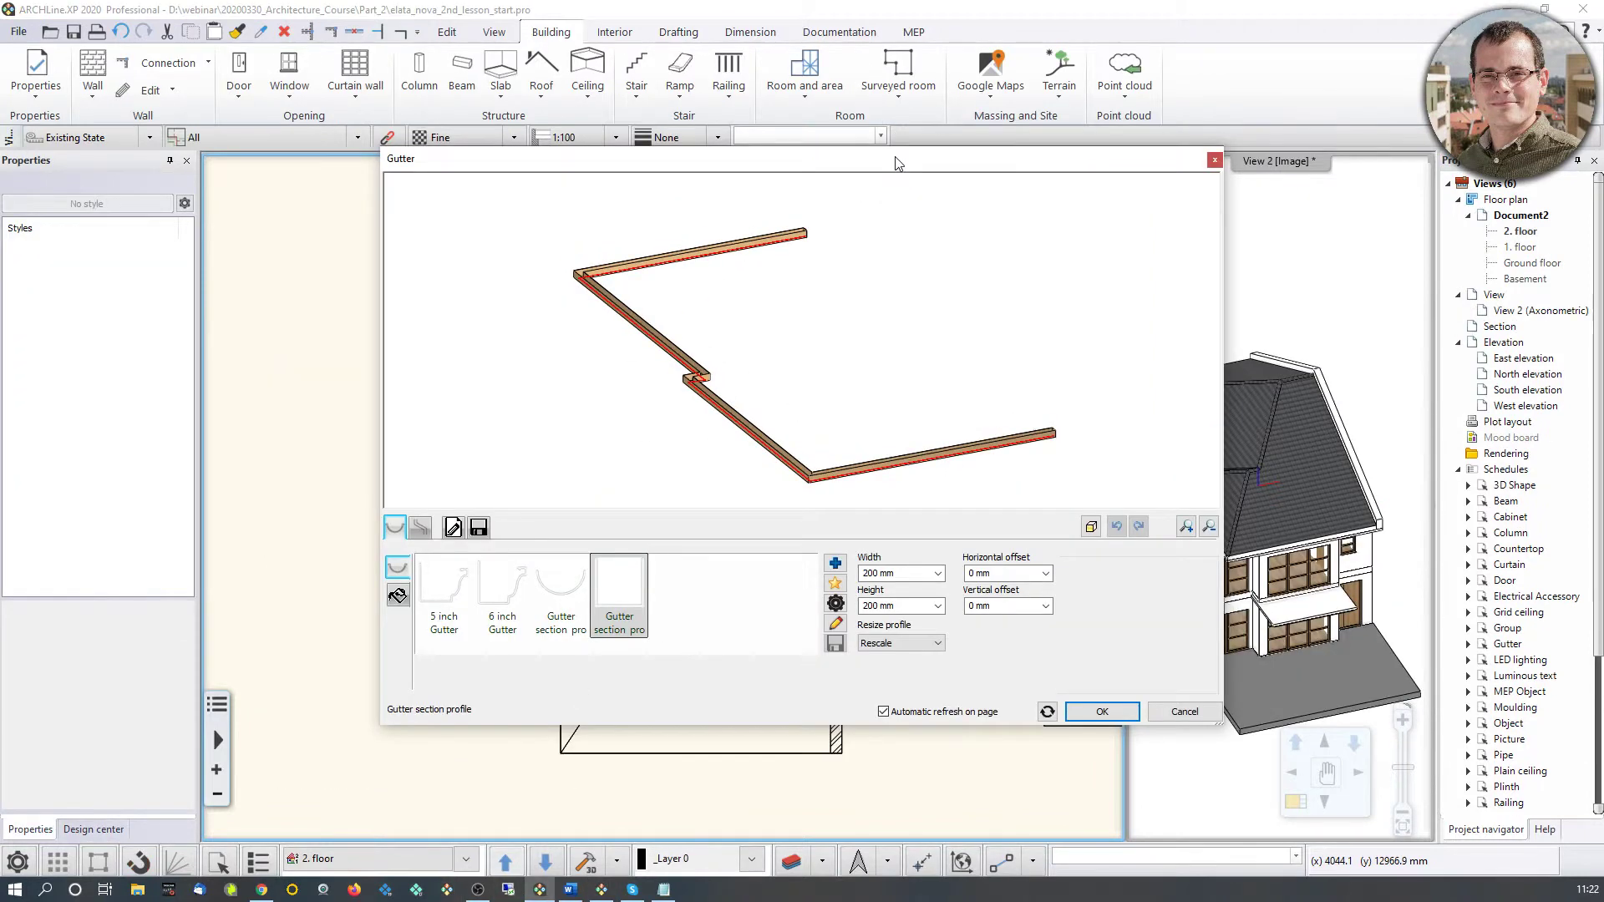
{"action": "mouse_move", "coordinate": [896, 169]}
{"action": "left_mouse_down"}
{"action": "mouse_move", "coordinate": [665, 184]}
{"action": "mouse_move", "coordinate": [903, 189]}
{"action": "left_mouse_up"}
{"action": "scroll", "coordinate": [854, 438], "scroll_direction": "up", "scroll_amount": 6}
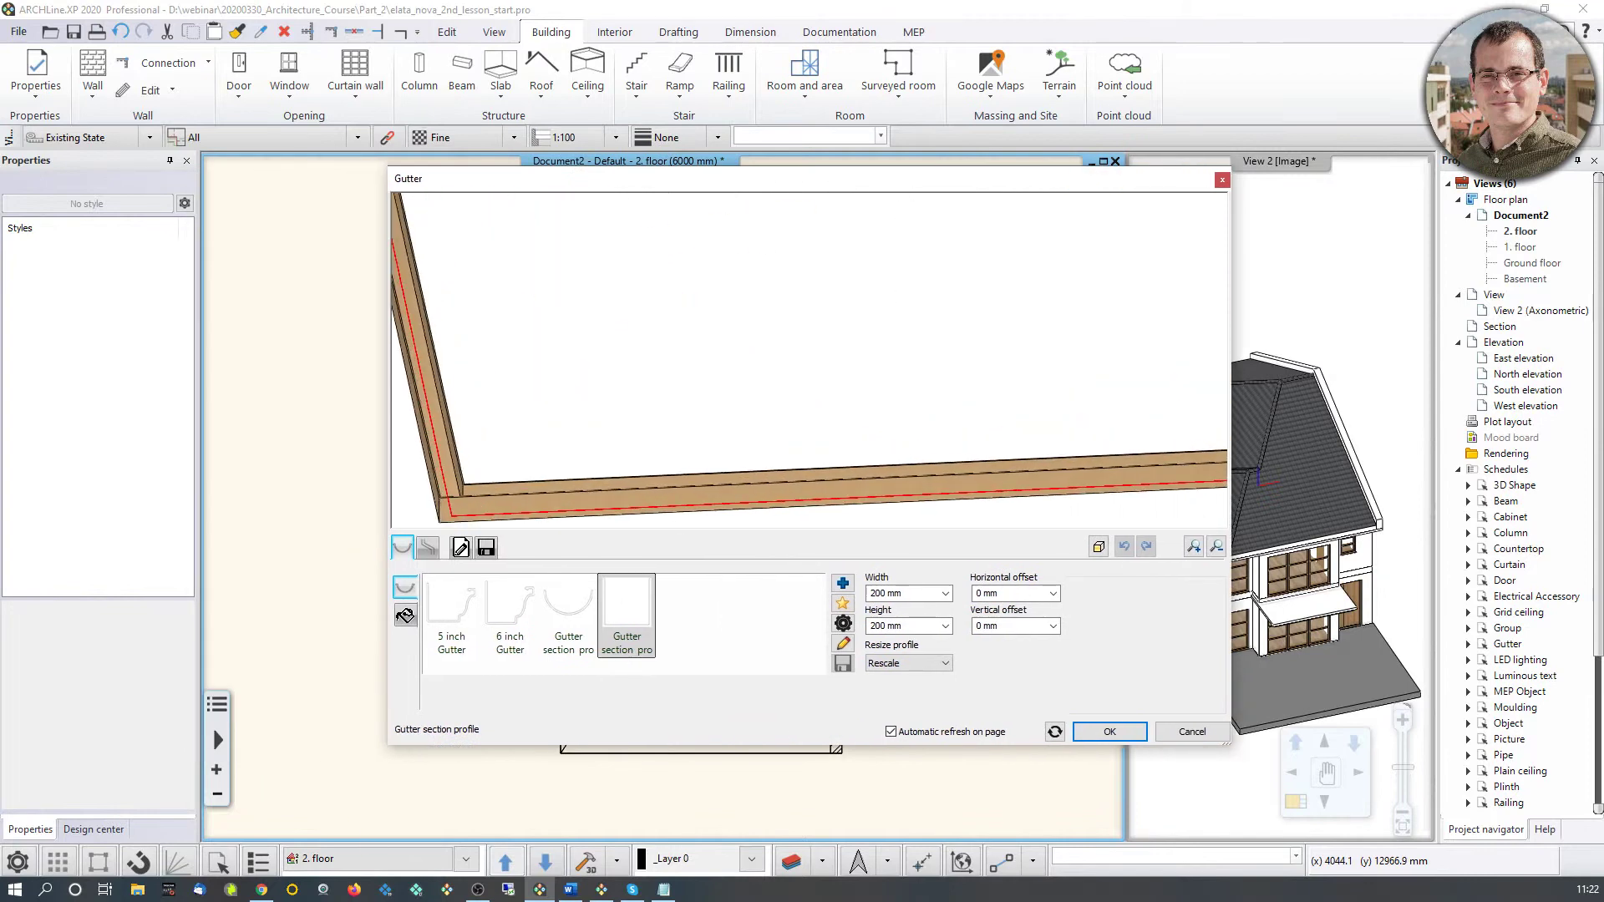
{"action": "left_click_drag", "start_coordinate": [585, 418], "coordinate": [441, 341]}
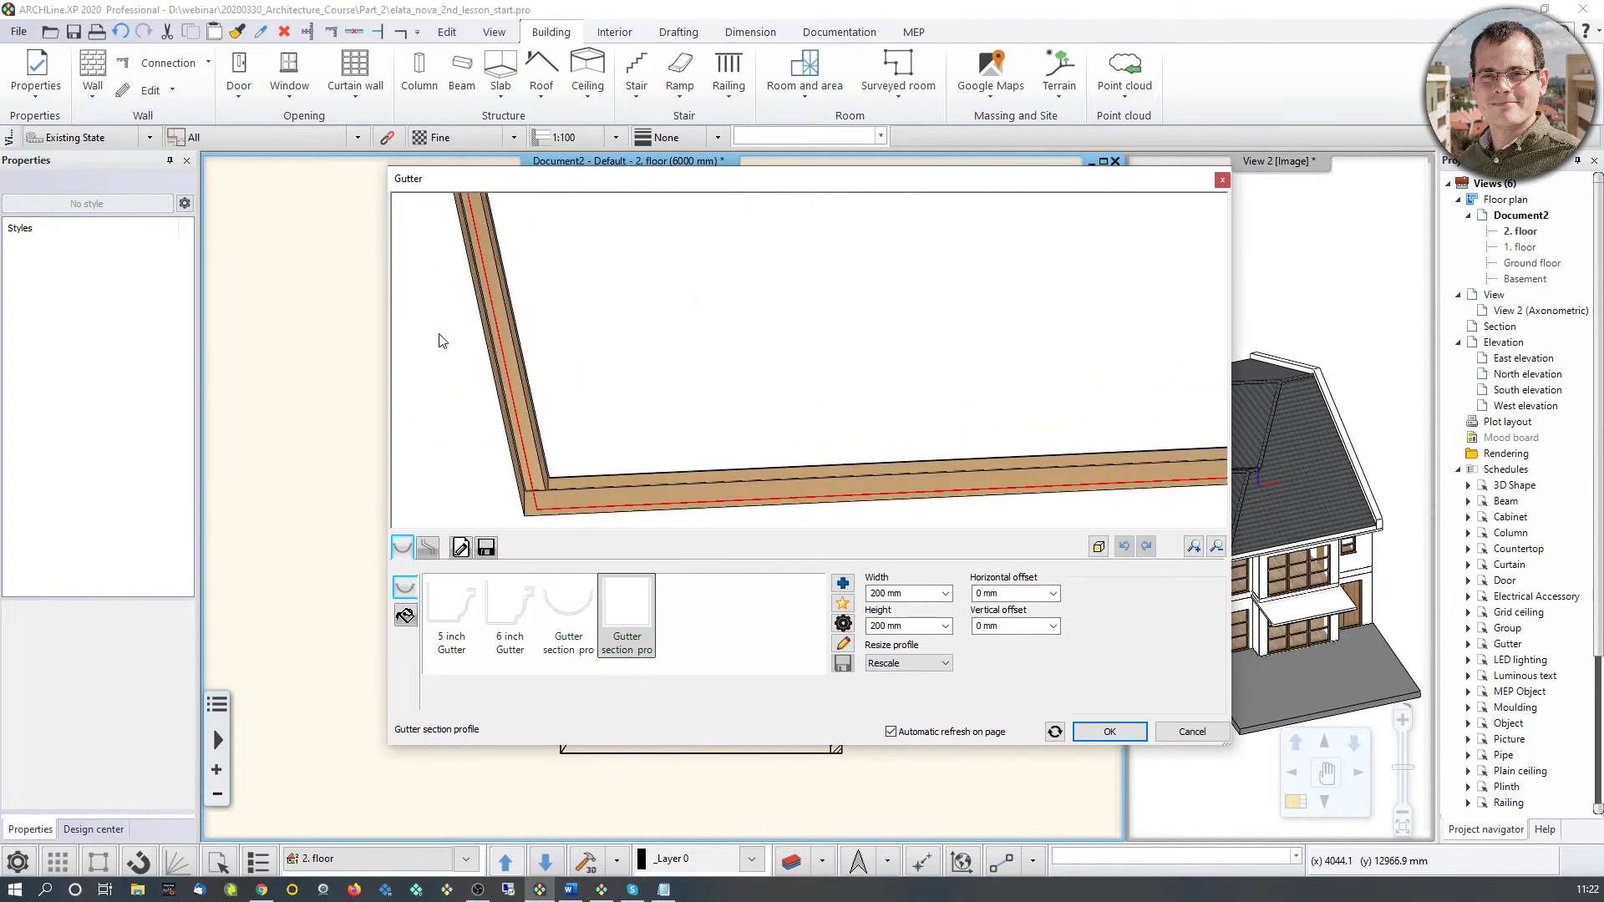
{"action": "left_click", "coordinate": [570, 614]}
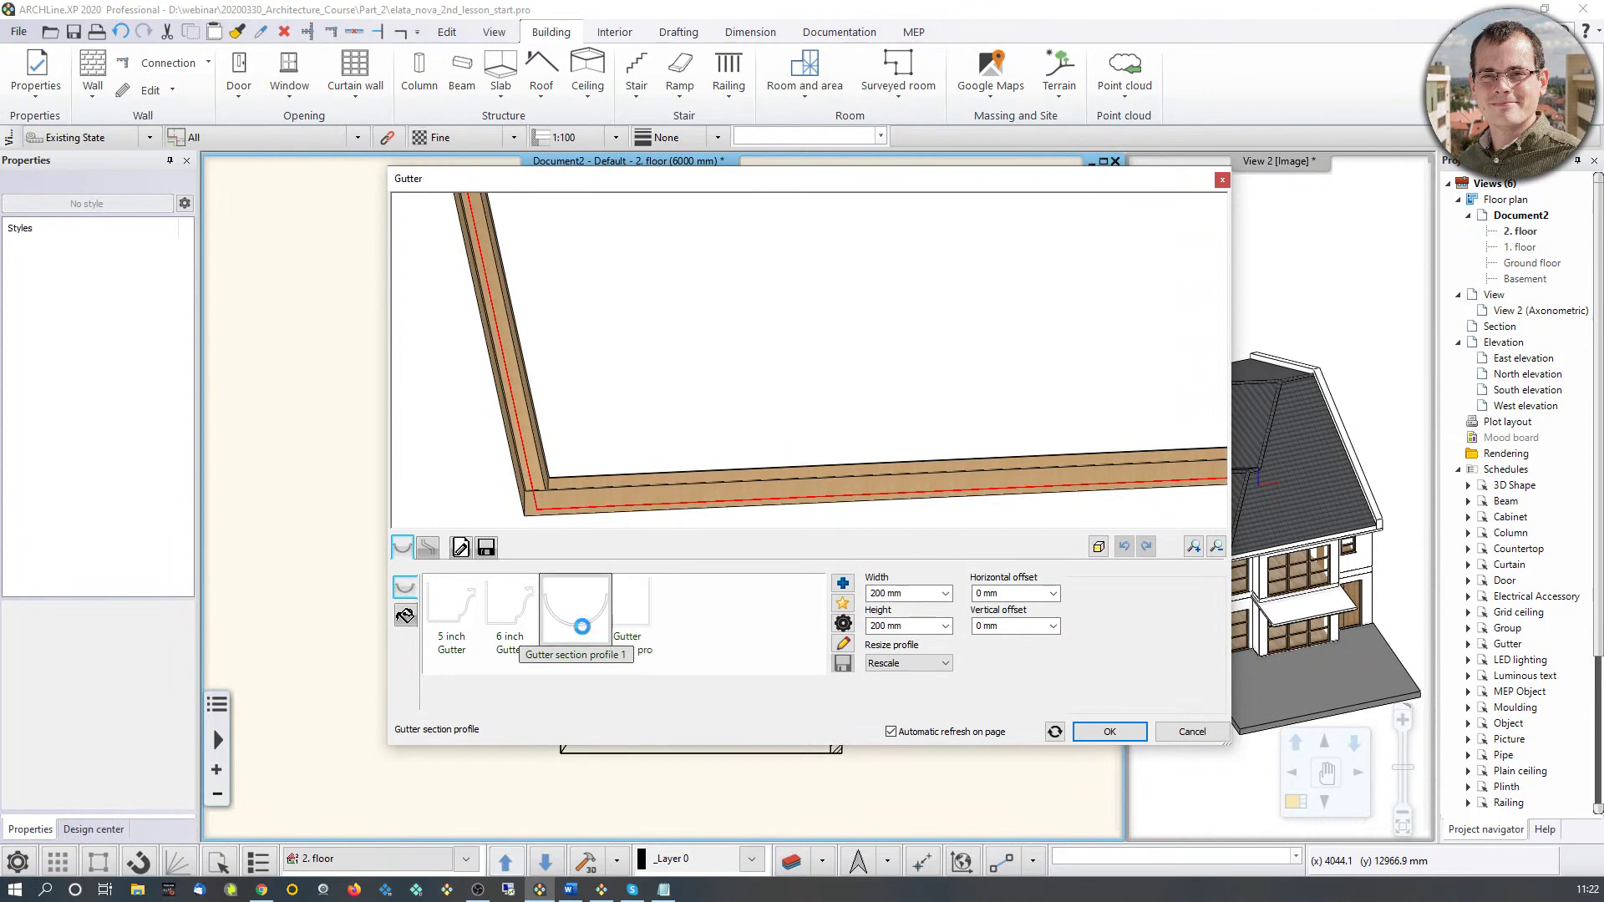
{"action": "left_click", "coordinate": [514, 618]}
{"action": "left_click_drag", "start_coordinate": [595, 438], "coordinate": [623, 441]}
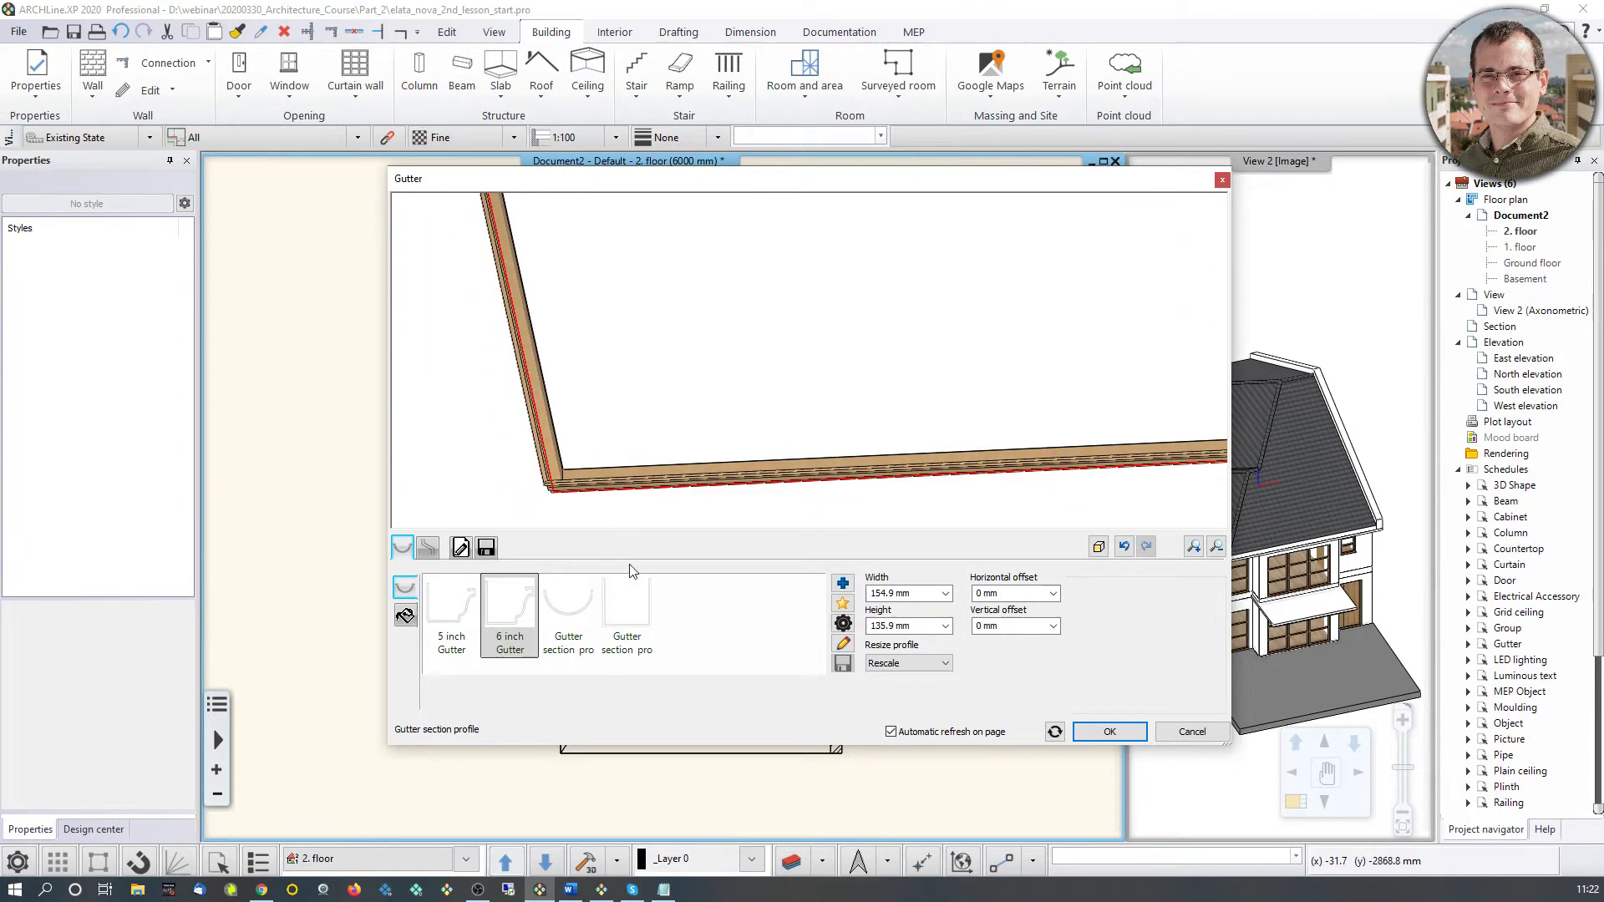
{"action": "left_click", "coordinate": [628, 615]}
Step: Browse the building profiles for other gutter sections without choosing one
{"action": "left_click", "coordinate": [842, 585]}
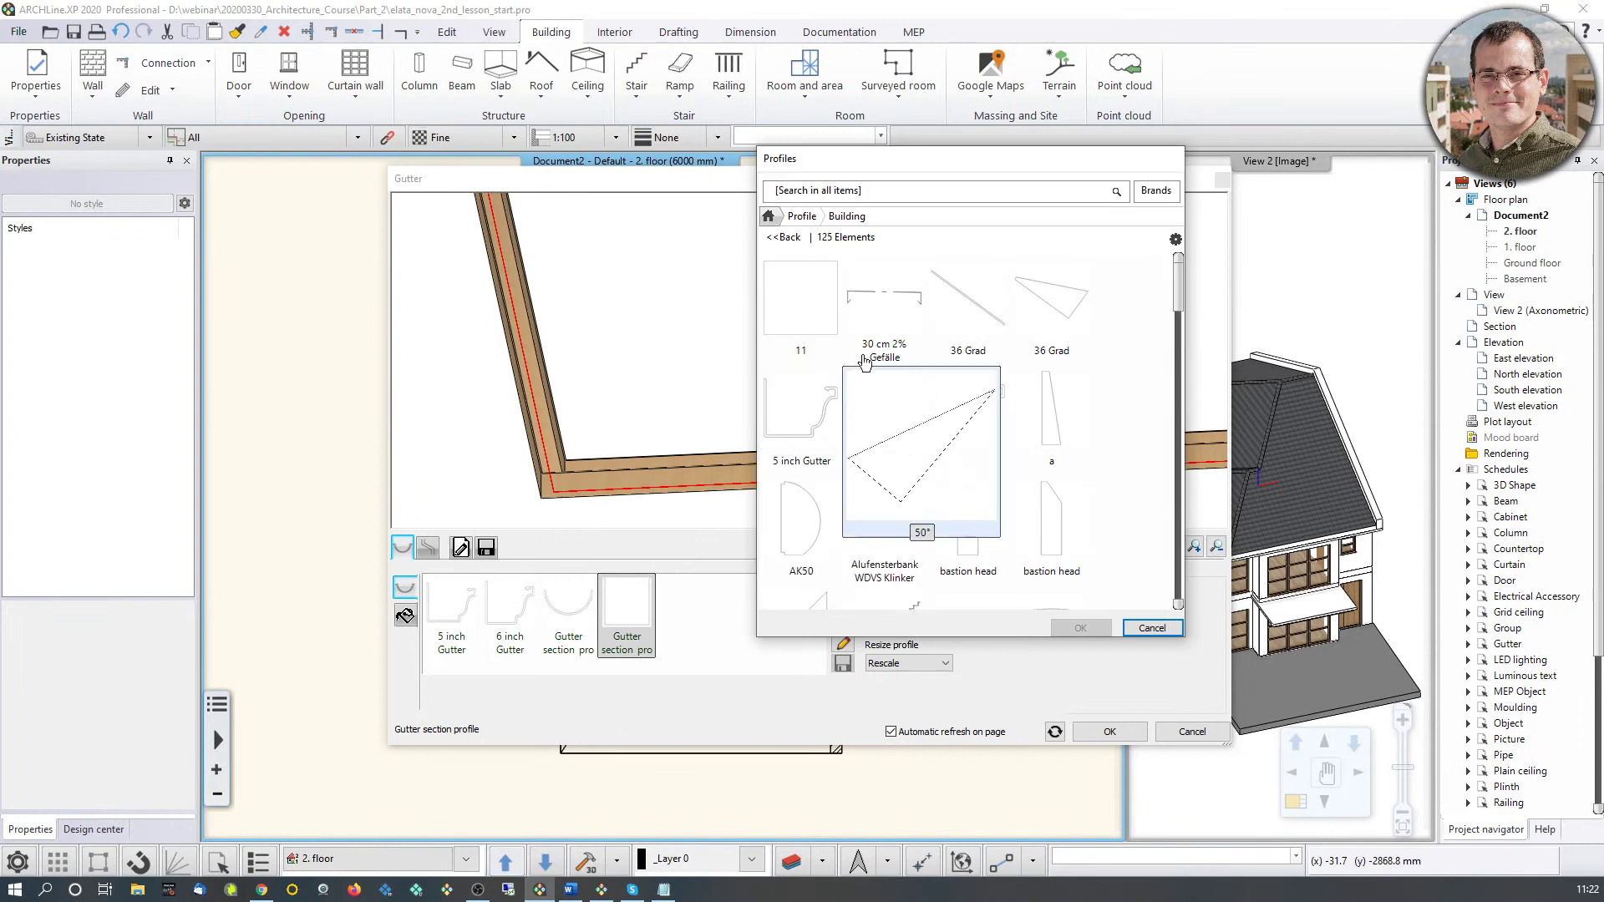
{"action": "scroll", "coordinate": [1047, 566], "scroll_direction": "down", "scroll_amount": 3}
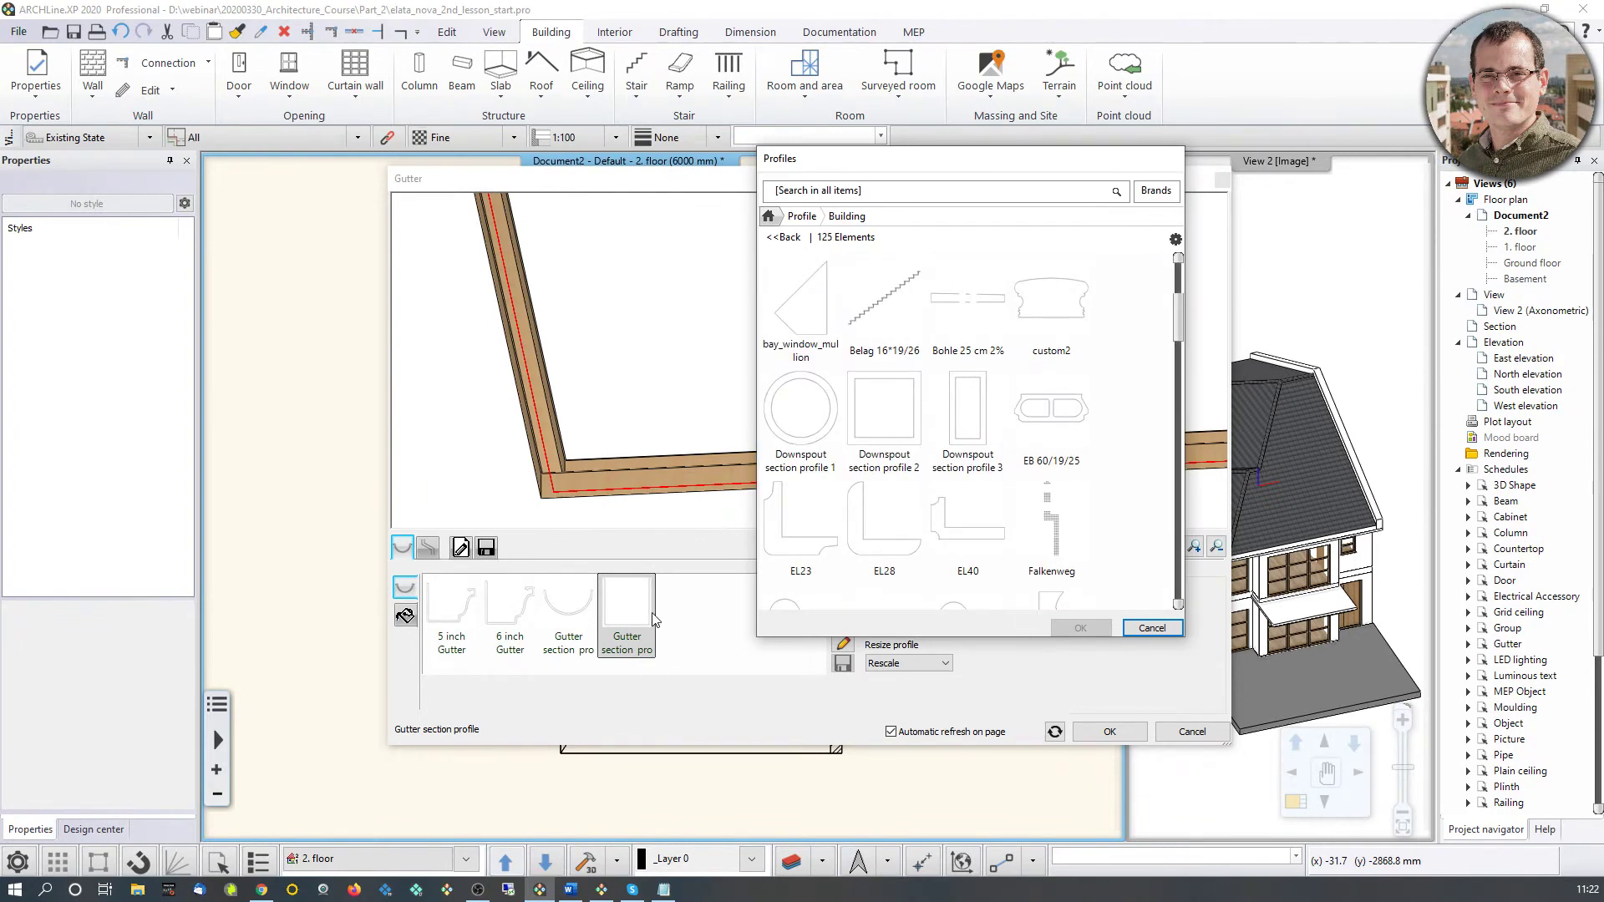
{"action": "left_click", "coordinate": [1151, 628]}
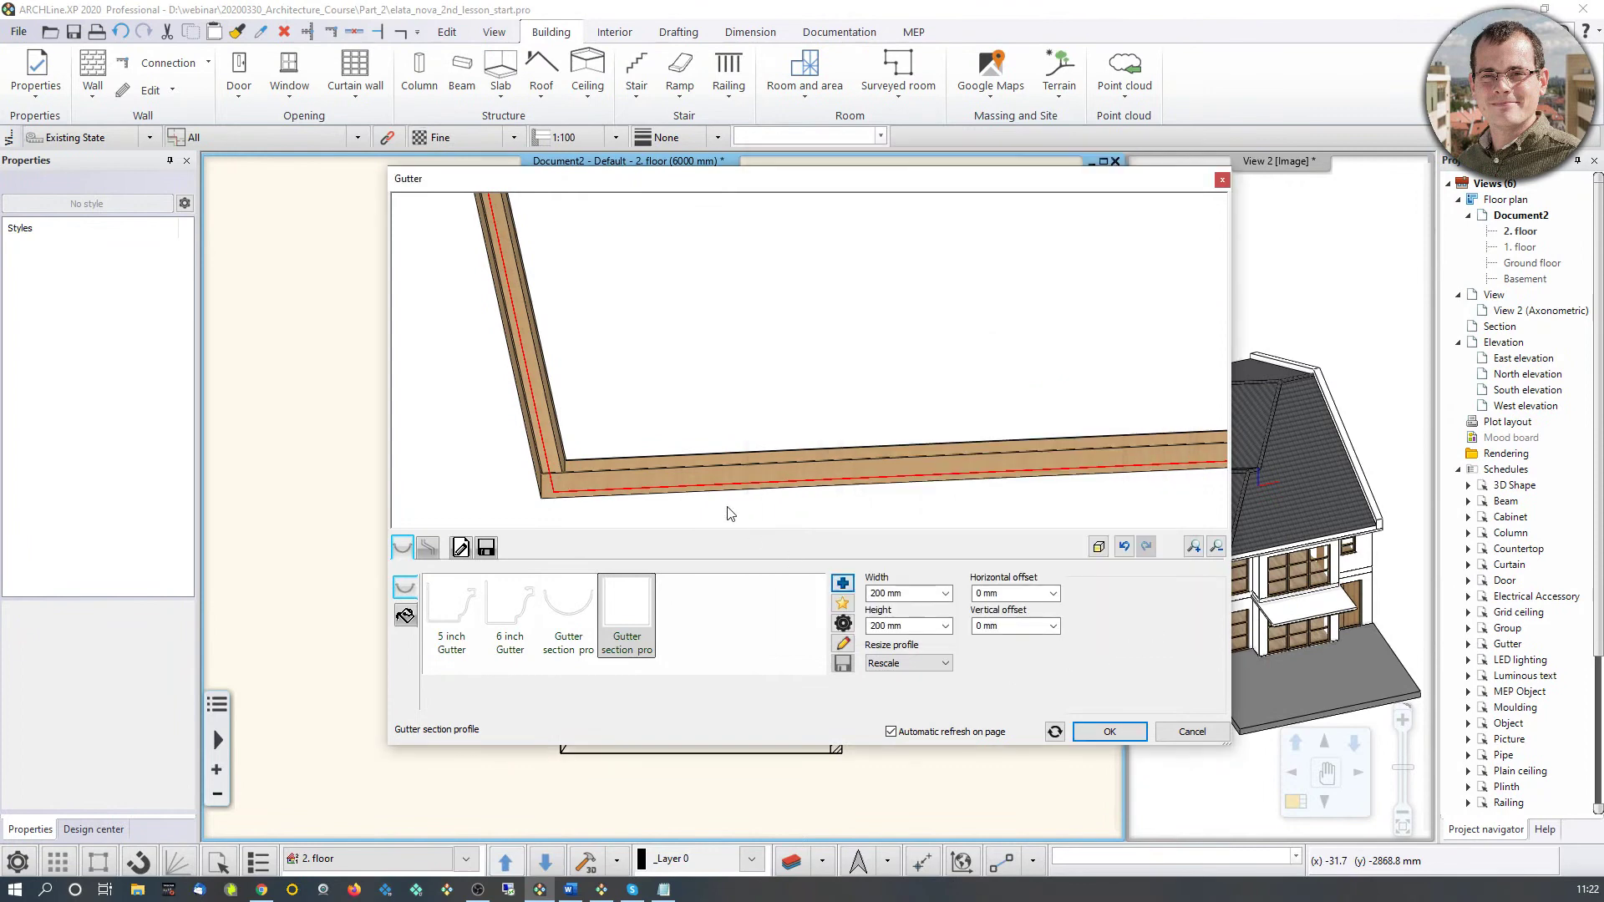
Step: Set the gutter's material to g370 and look through the material library without choosing another
{"action": "scroll", "coordinate": [631, 471], "scroll_direction": "down", "scroll_amount": 5}
{"action": "middle_click_drag", "start_coordinate": [687, 334], "coordinate": [686, 448]}
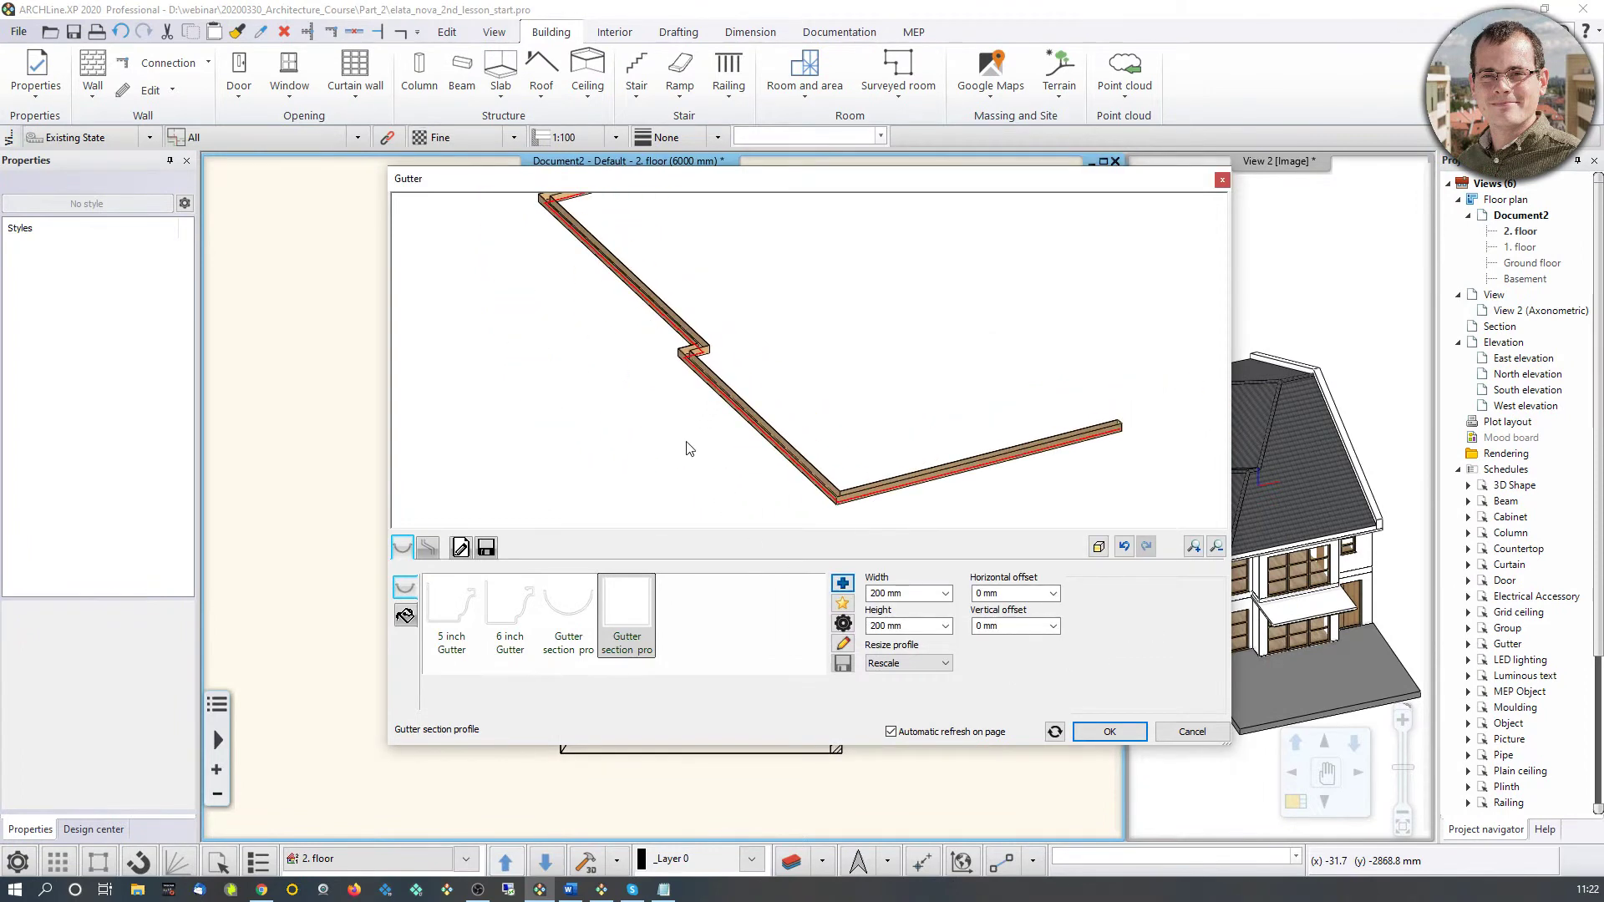
{"action": "left_click", "coordinate": [405, 615]}
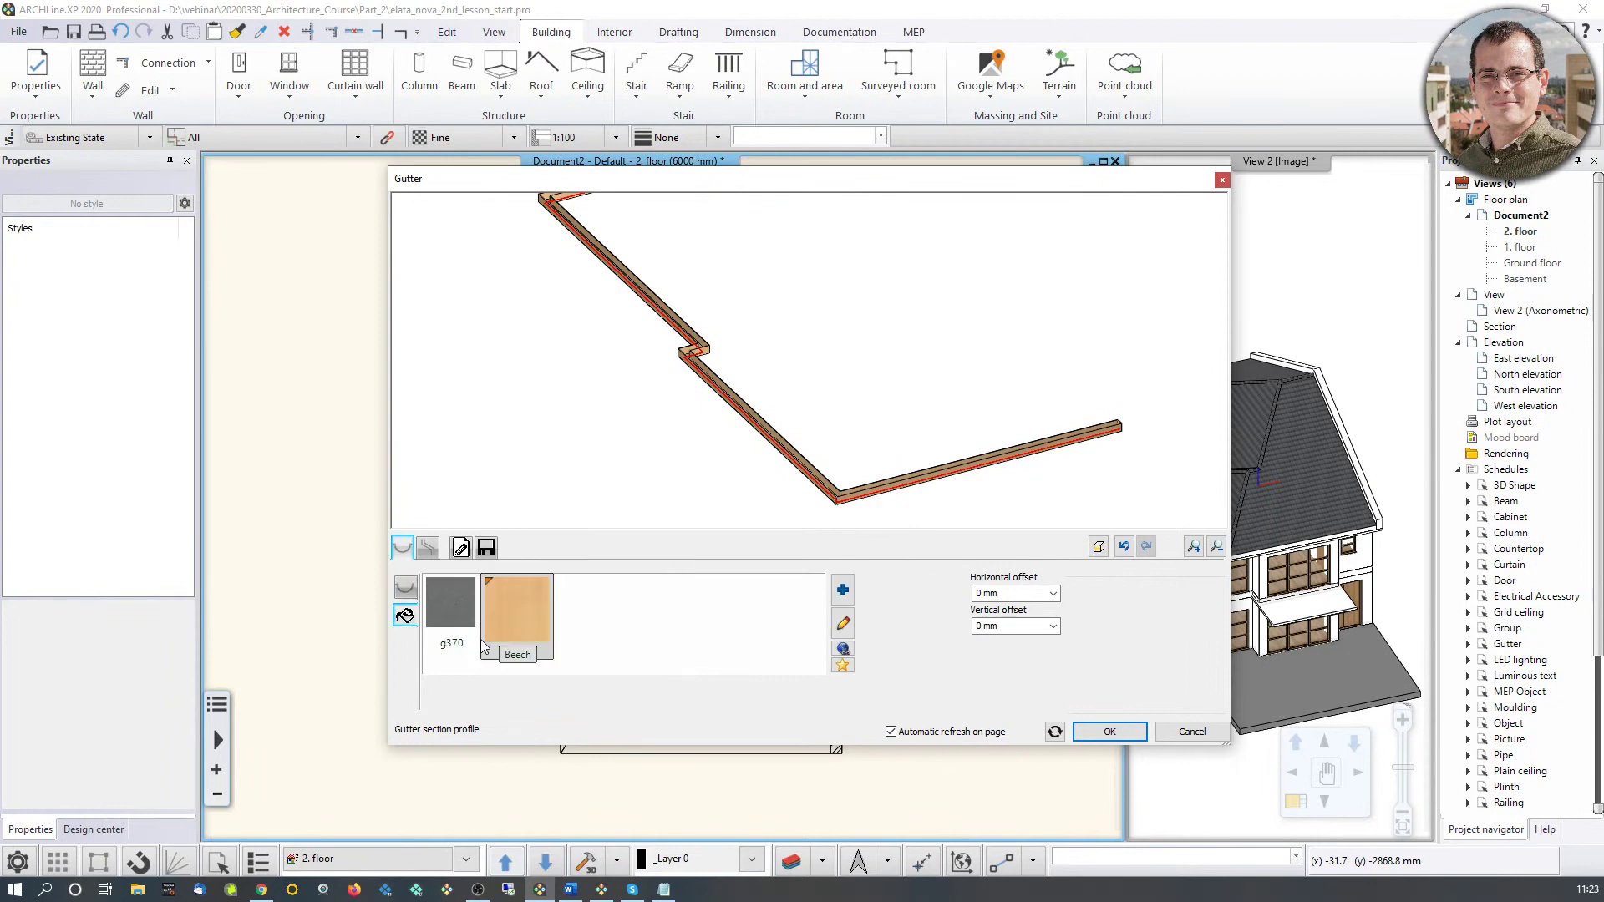
{"action": "left_click", "coordinate": [465, 630]}
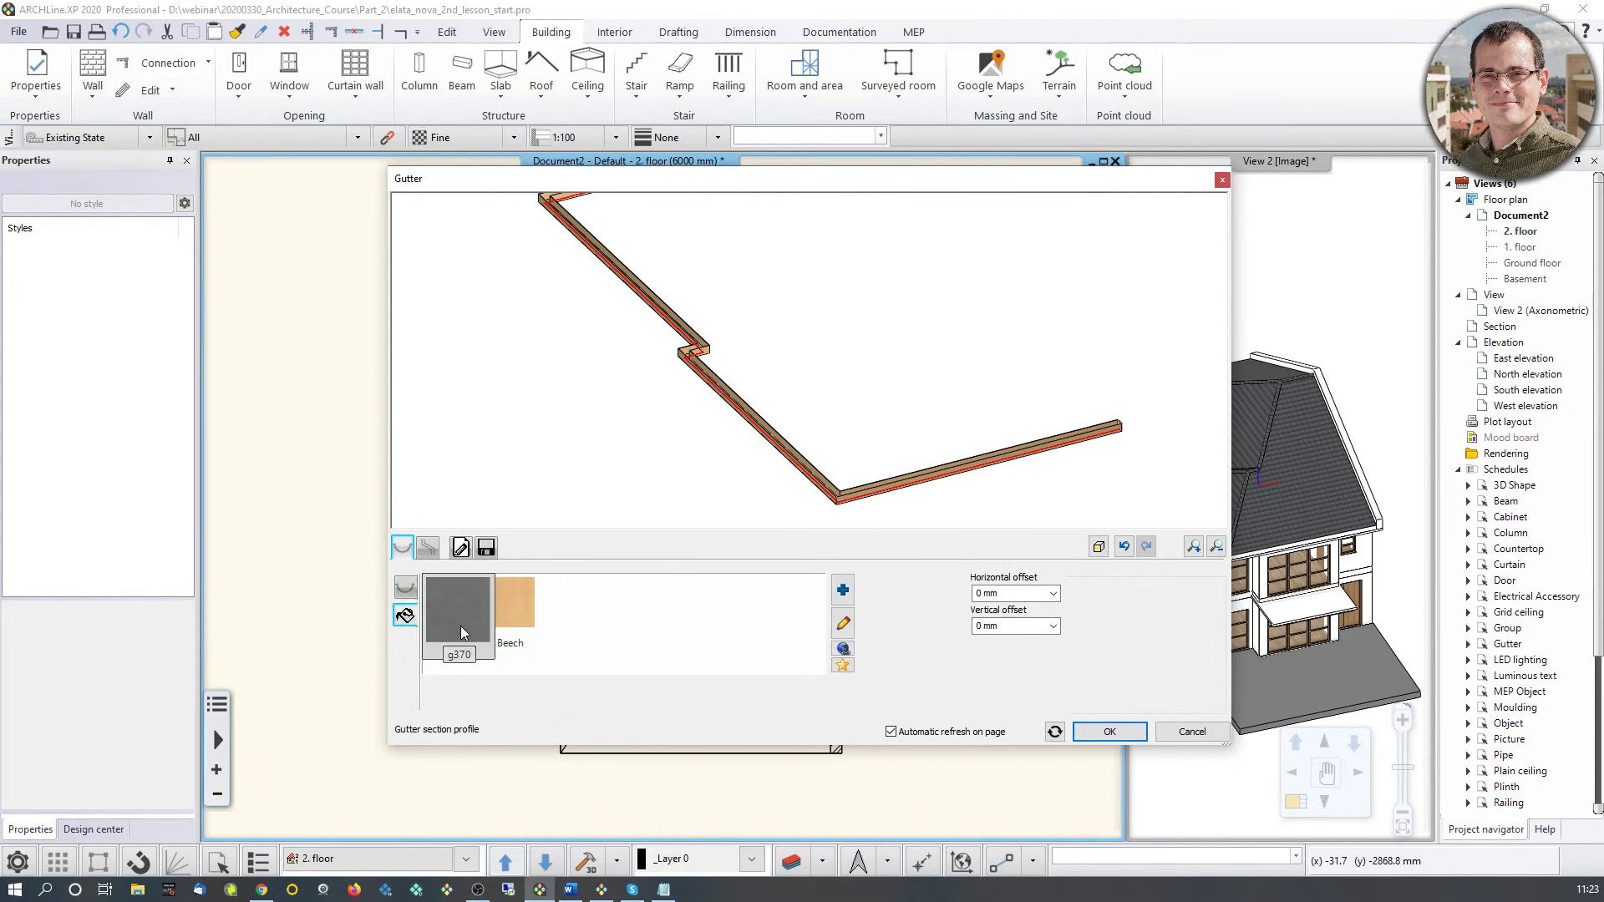
{"action": "left_click", "coordinate": [843, 590]}
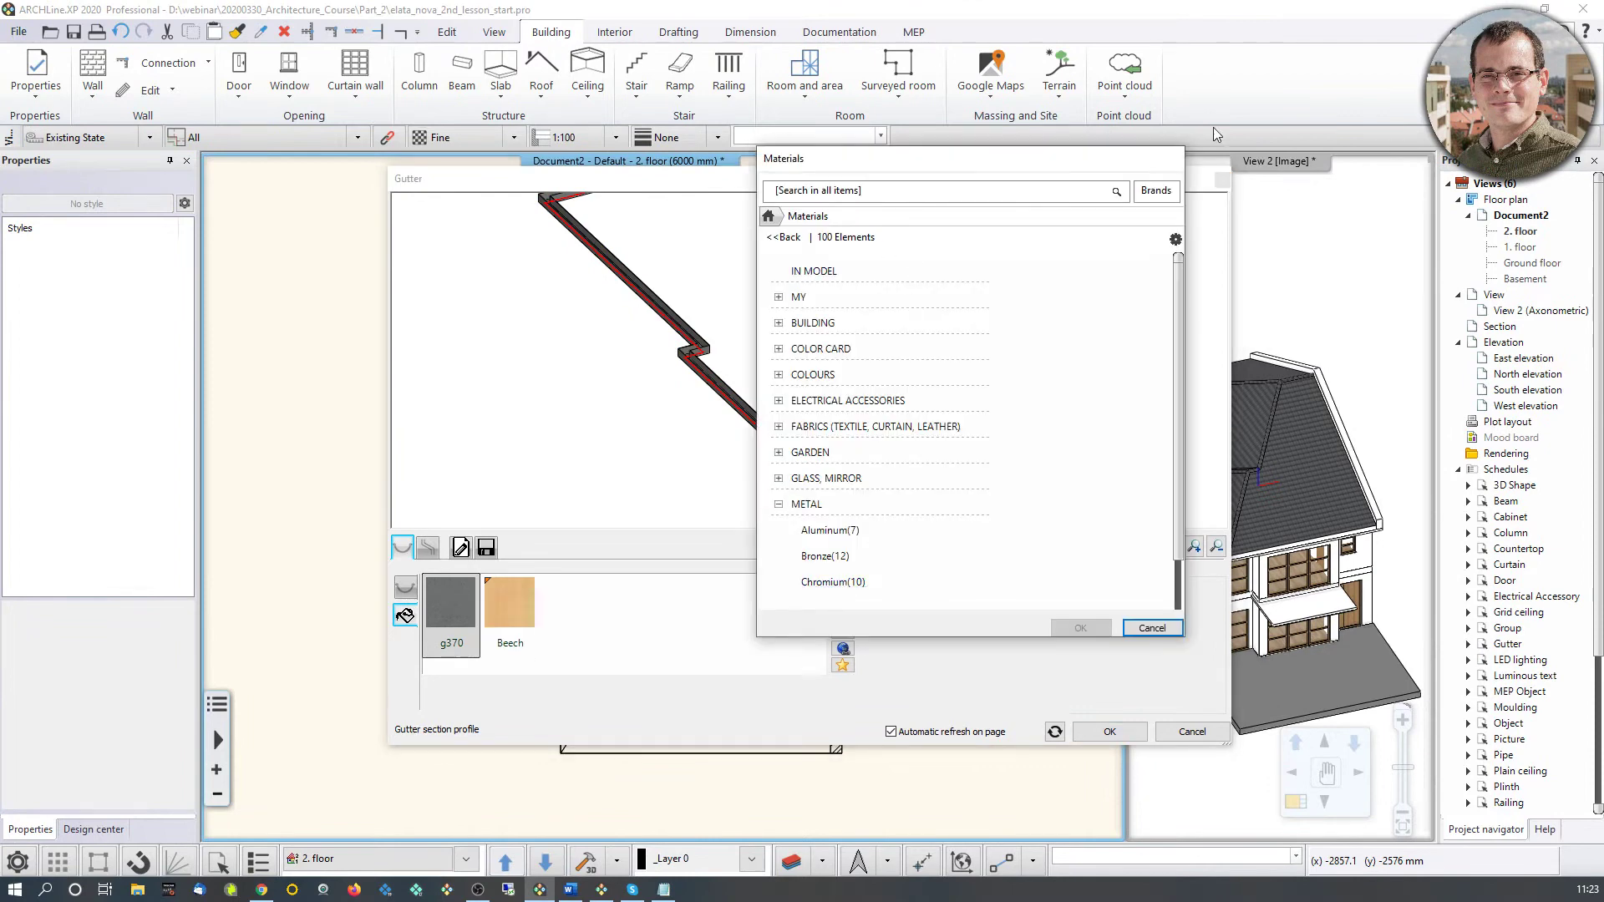
{"action": "left_click", "coordinate": [1151, 628]}
Step: Inspect the gutter's stepped corner in the preview and review the editing options of its section profile
{"action": "scroll", "coordinate": [827, 401], "scroll_direction": "up", "scroll_amount": 6}
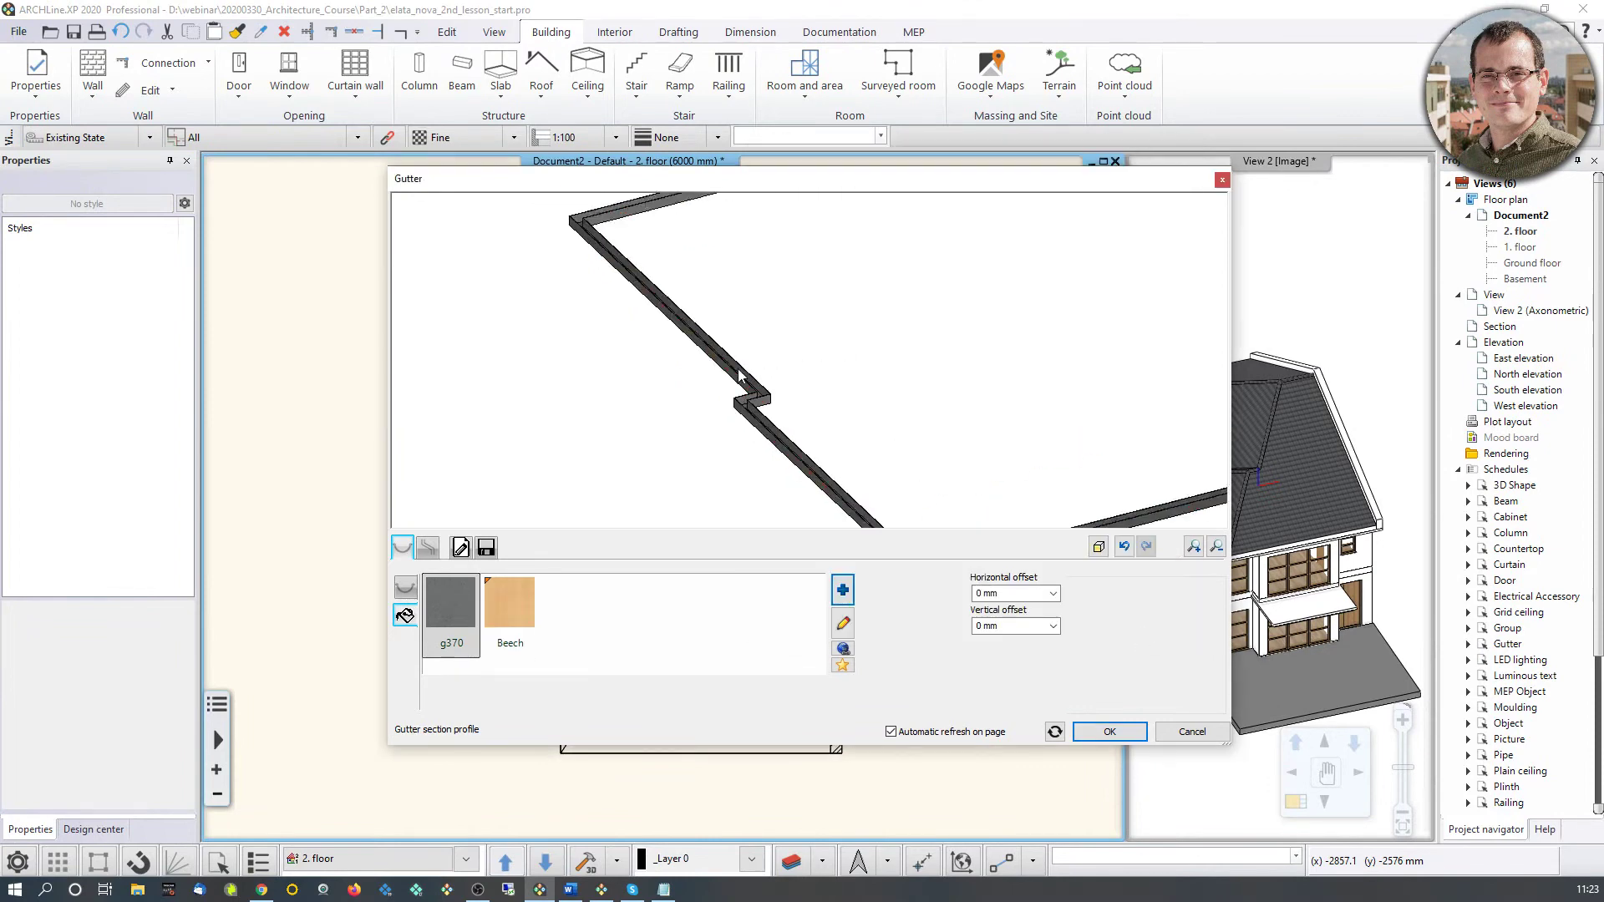
{"action": "scroll", "coordinate": [846, 401], "scroll_direction": "down", "scroll_amount": 1}
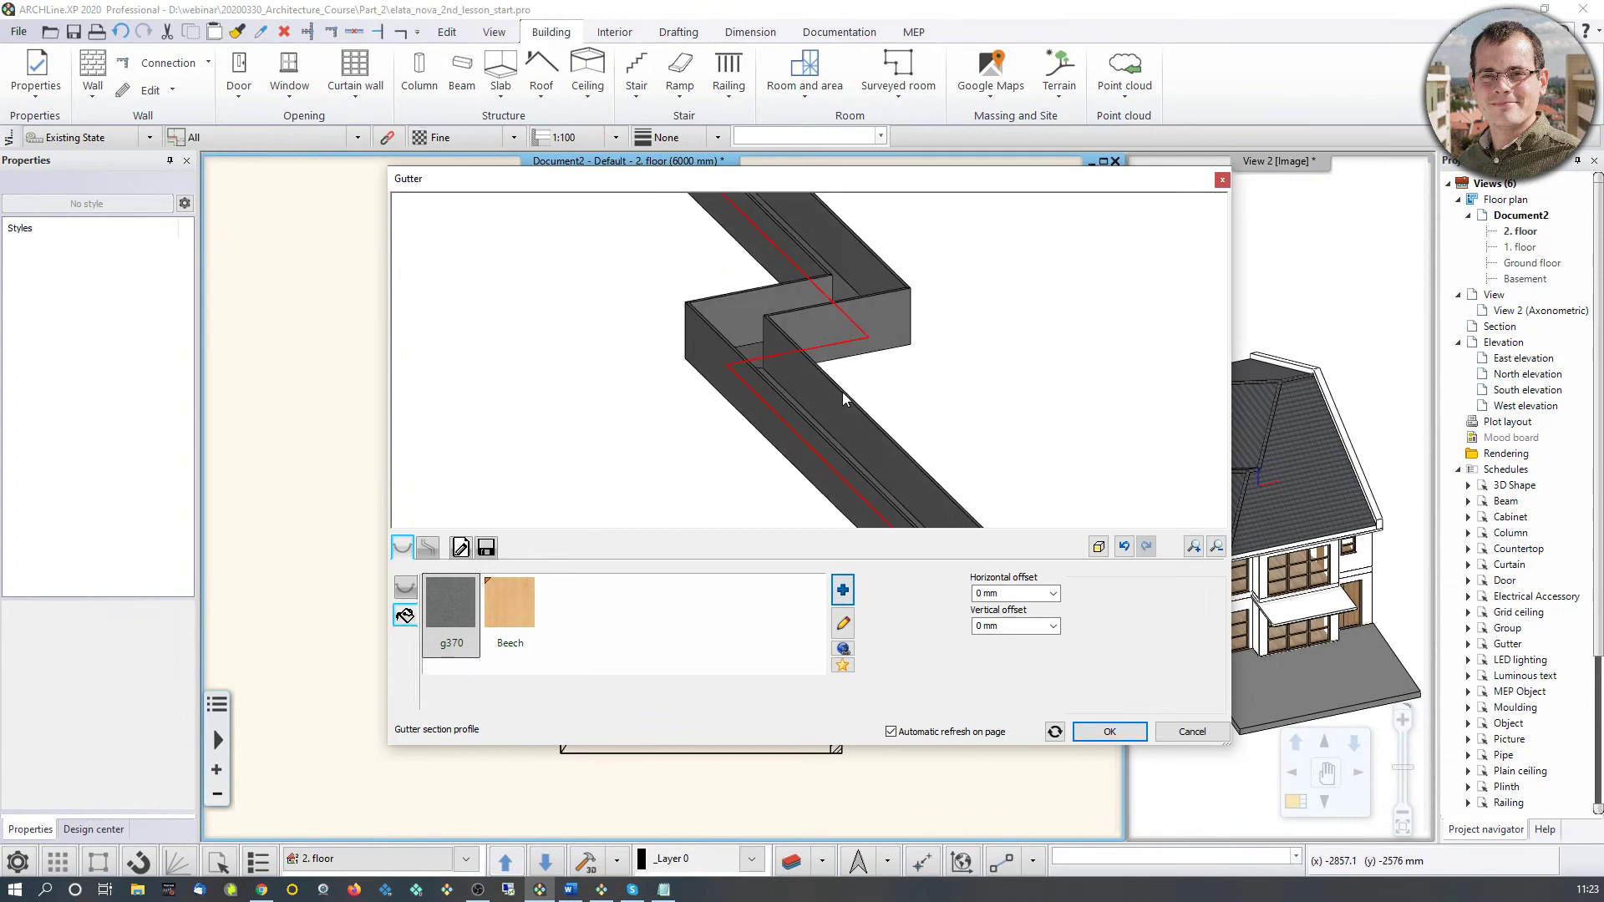
{"action": "left_click_drag", "start_coordinate": [823, 313], "coordinate": [715, 430]}
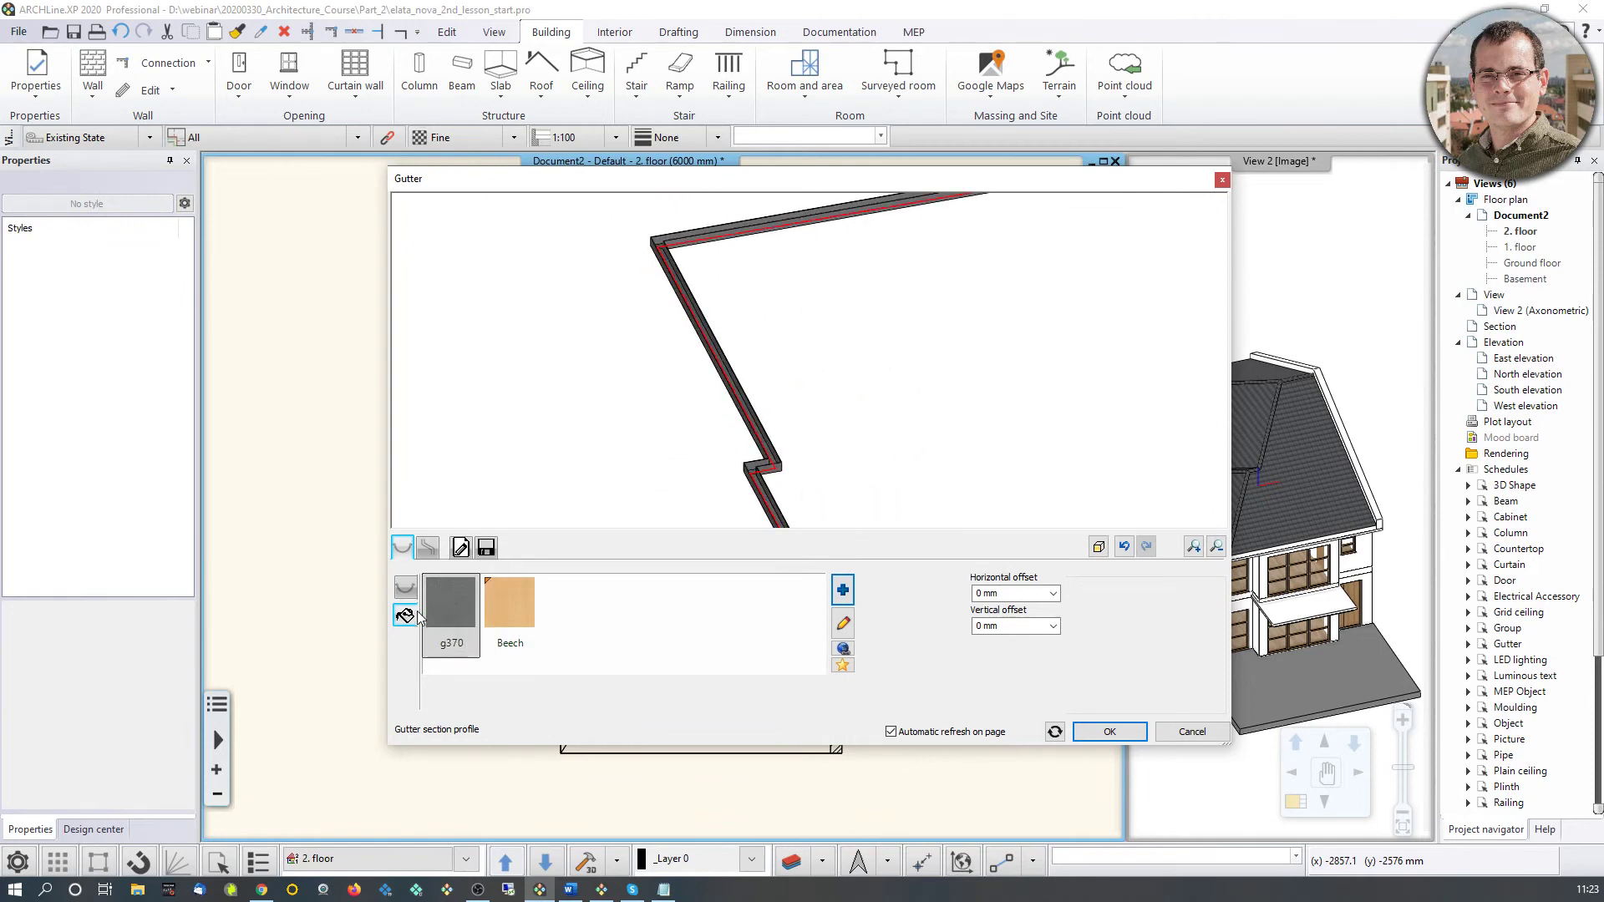
{"action": "left_click", "coordinate": [405, 588]}
{"action": "left_click", "coordinate": [842, 624]}
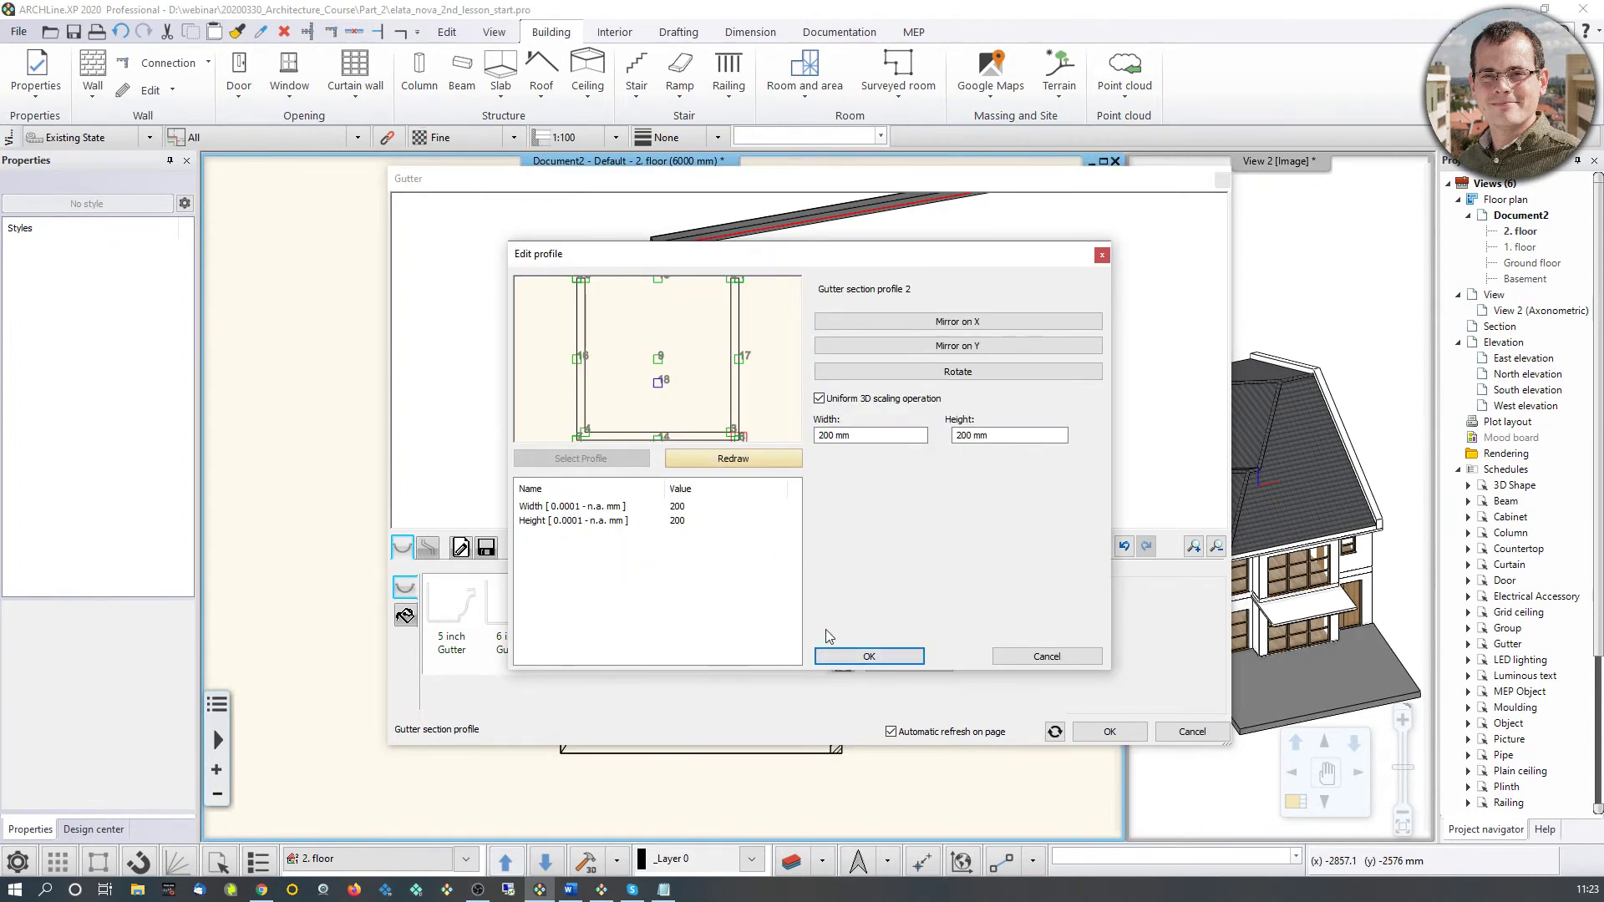
{"action": "left_click", "coordinate": [845, 656]}
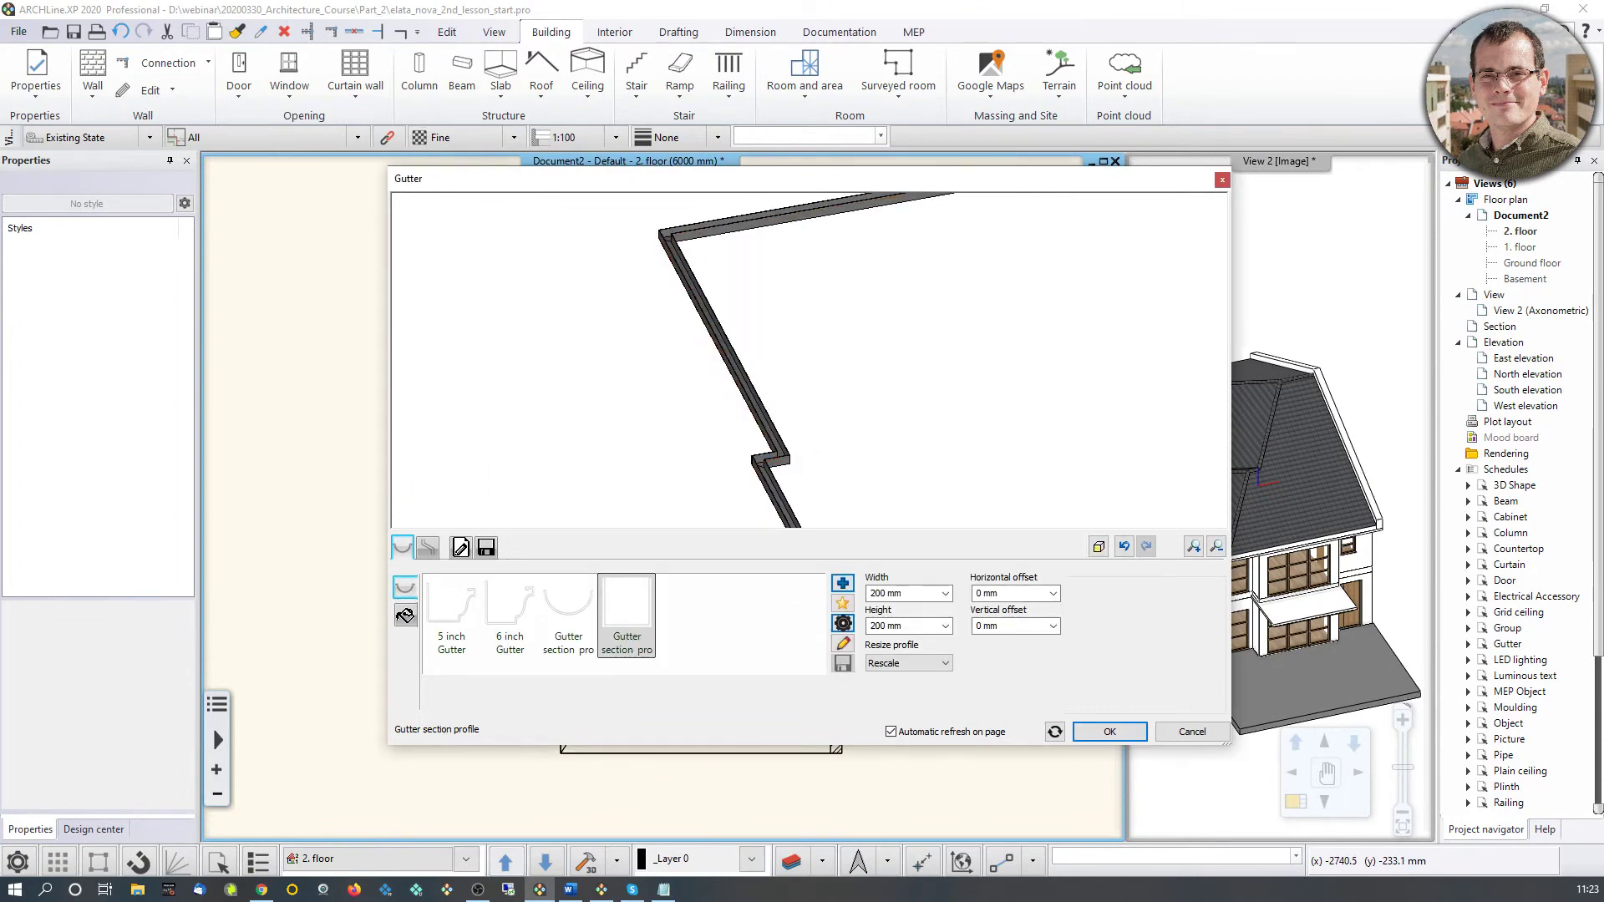
{"action": "left_click", "coordinate": [843, 624]}
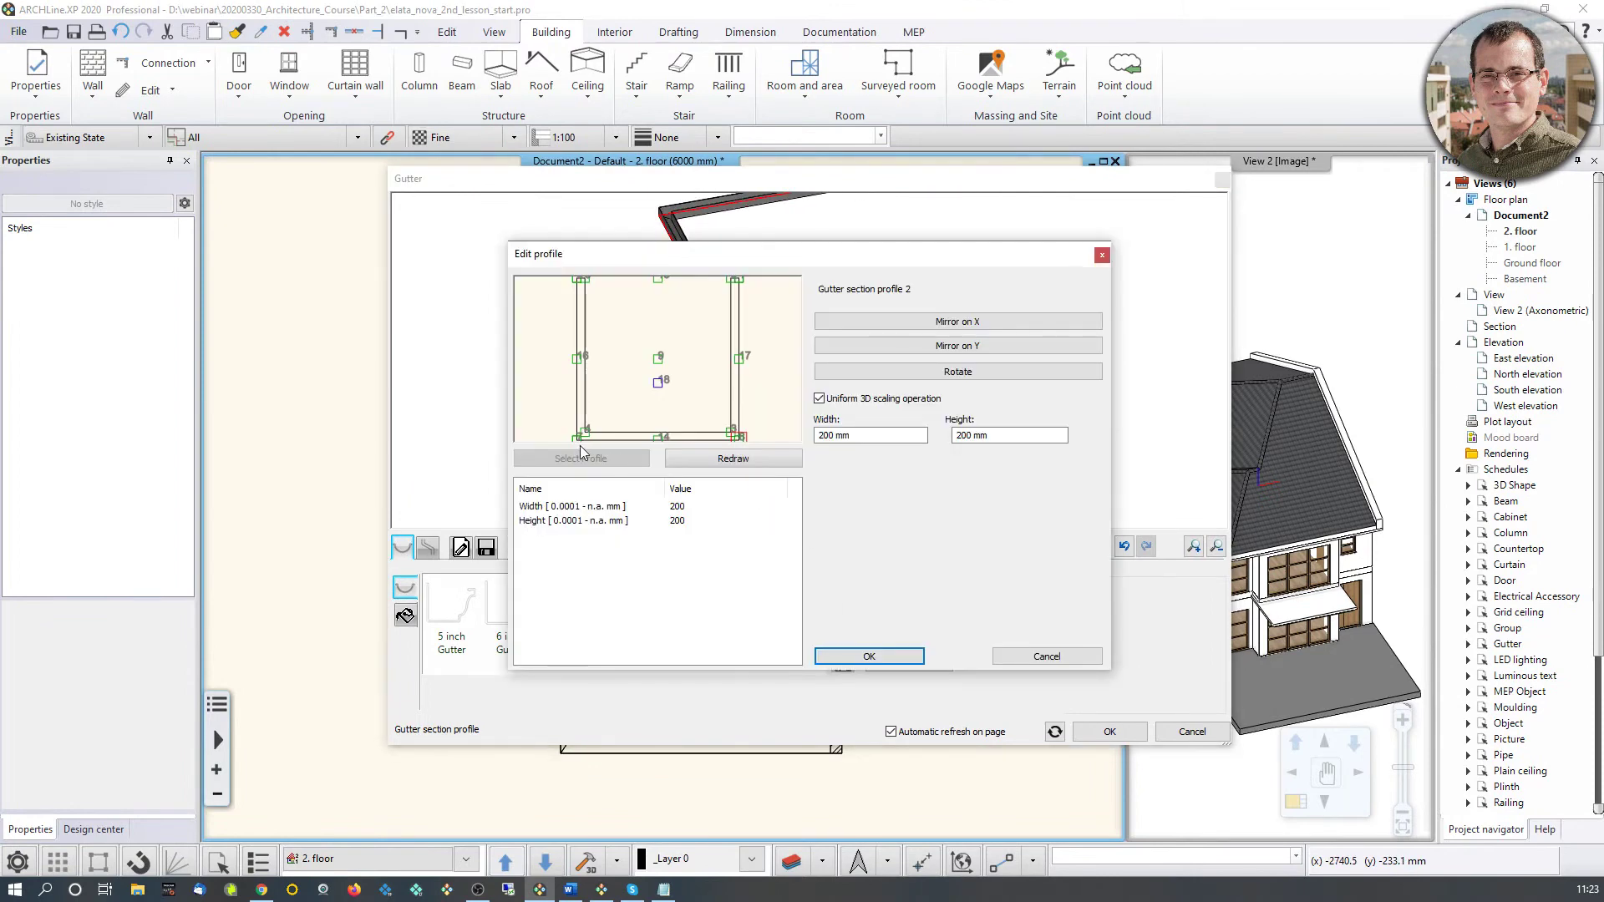
{"action": "left_click", "coordinate": [845, 655]}
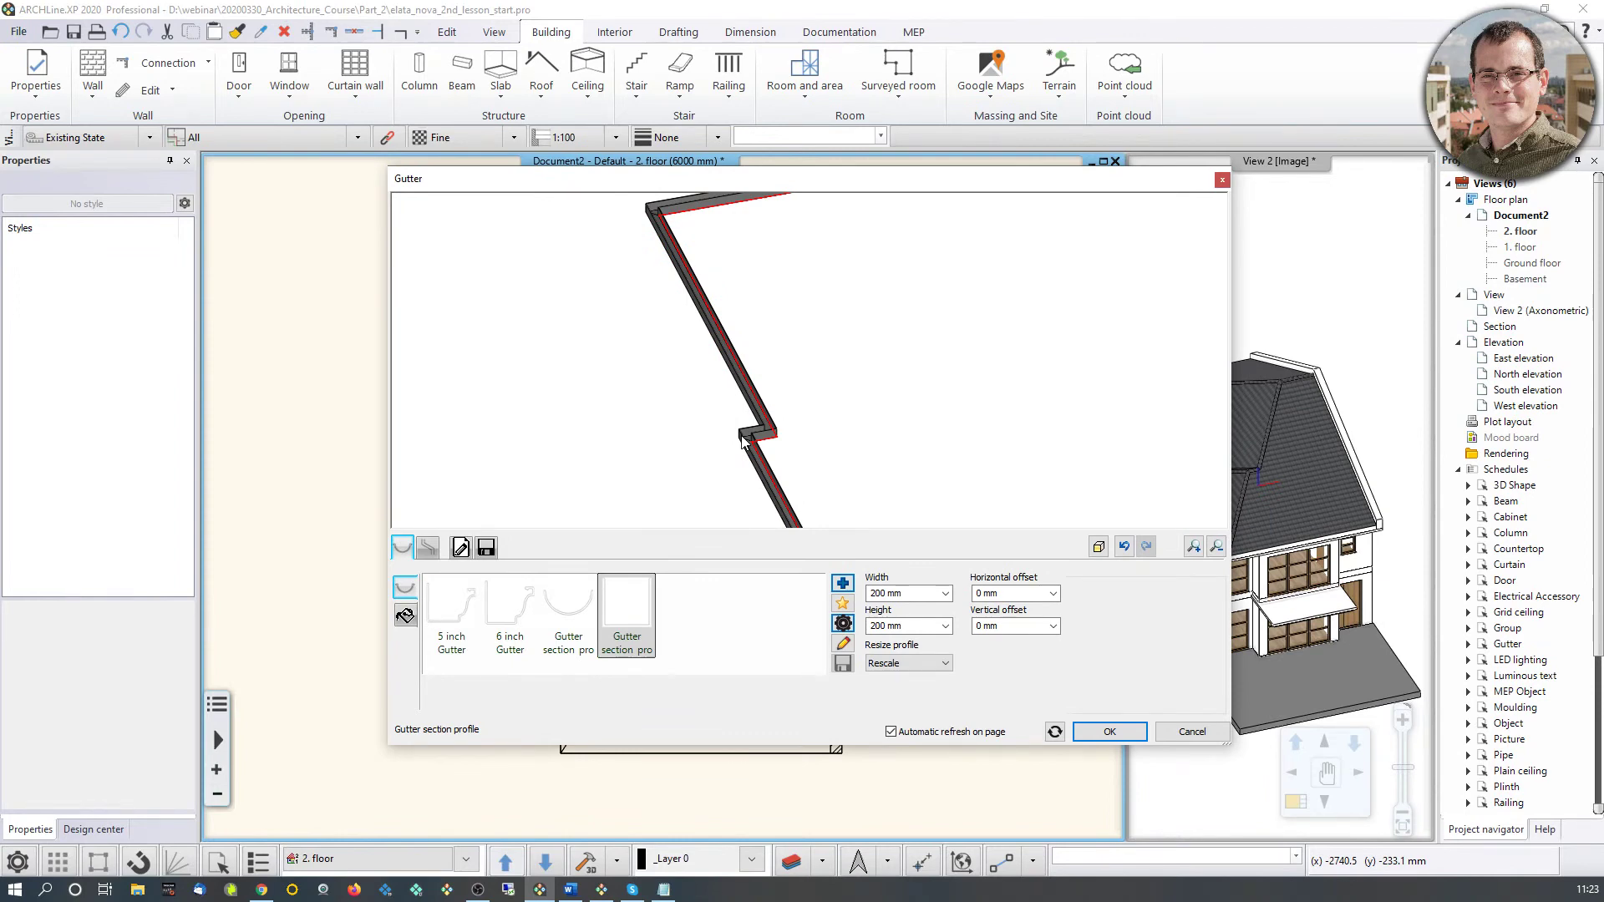
Step: Set the length of the gutter's downspout to 5900 mm
{"action": "scroll", "coordinate": [766, 461], "scroll_direction": "down", "scroll_amount": 5}
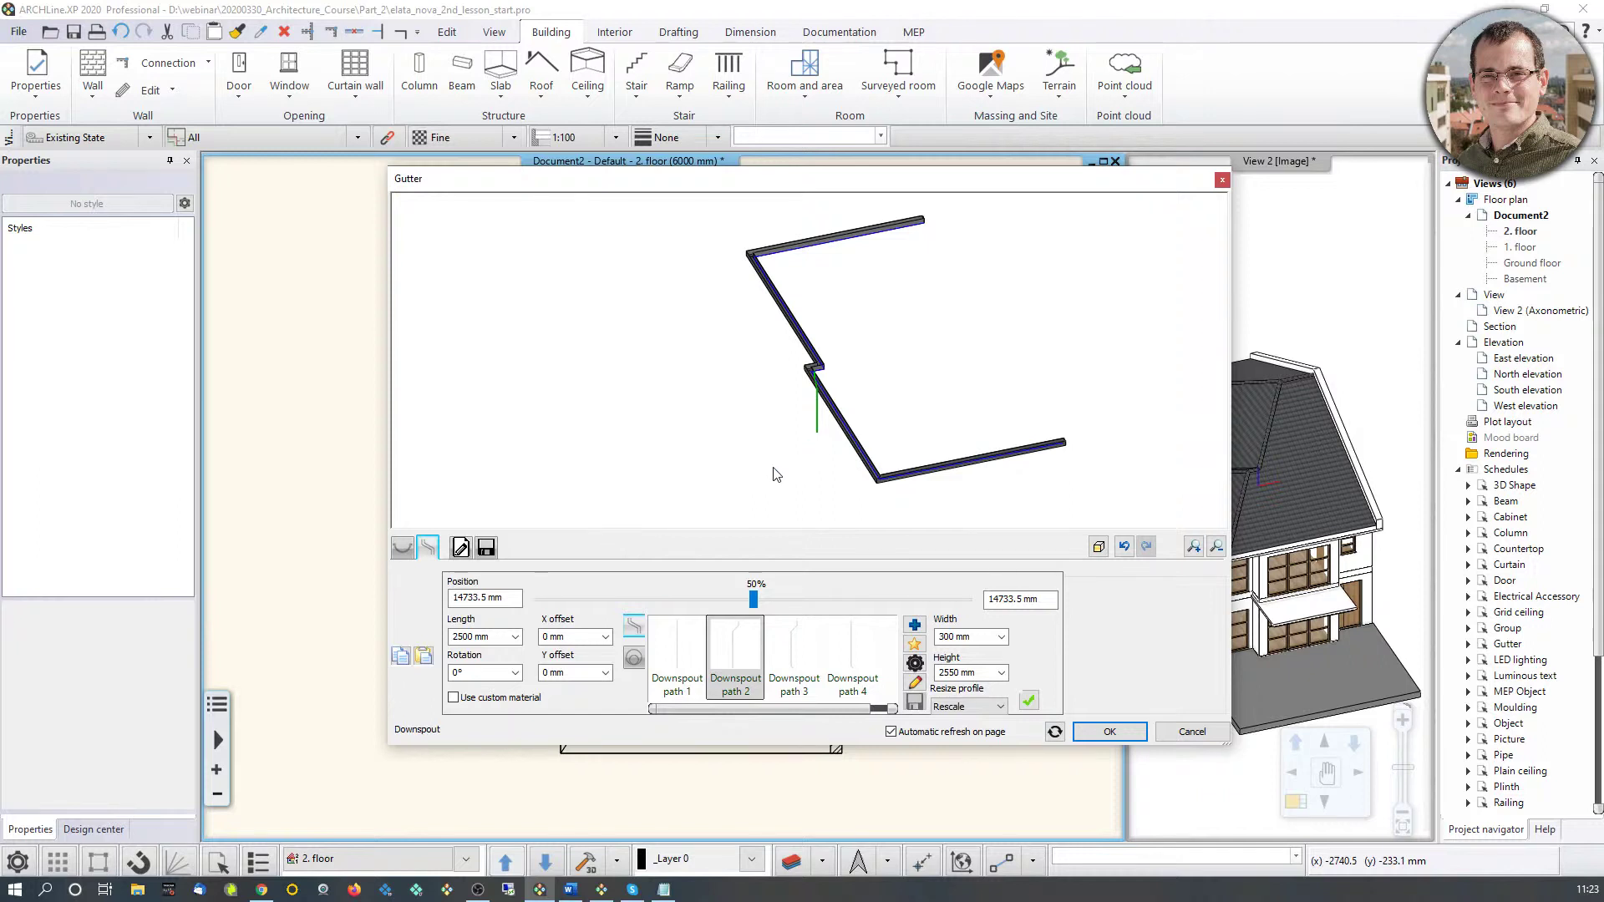
{"action": "scroll", "coordinate": [760, 418], "scroll_direction": "up", "scroll_amount": 5}
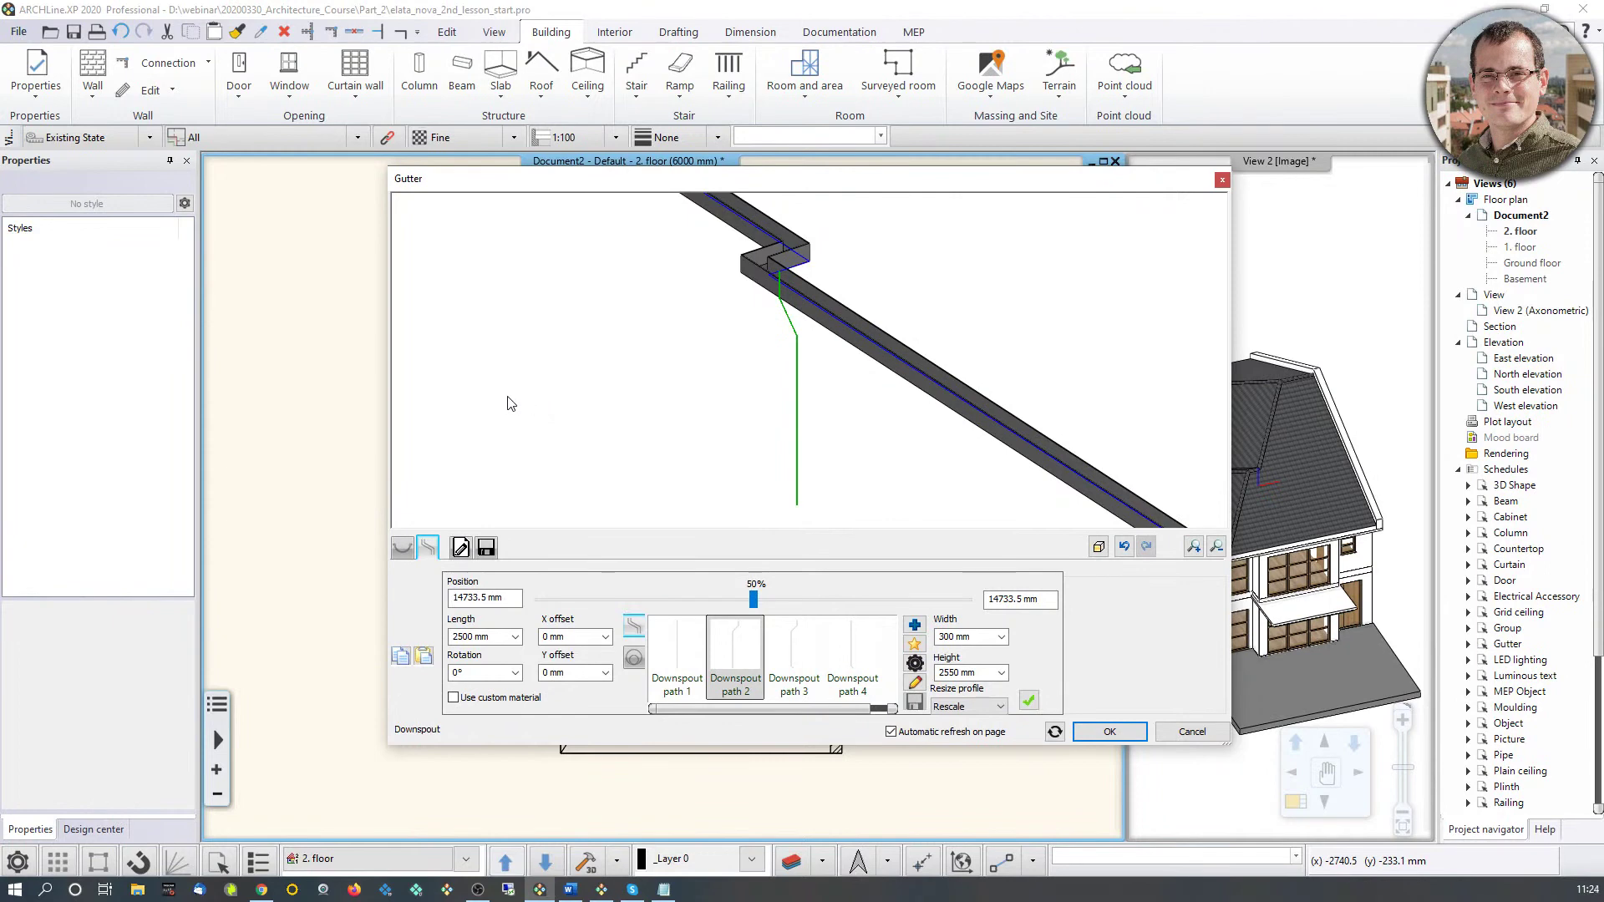
{"action": "double_click", "coordinate": [468, 597]}
{"action": "left_click", "coordinate": [462, 640]}
{"action": "type", "text": "5900"}
{"action": "key", "text": "Return"}
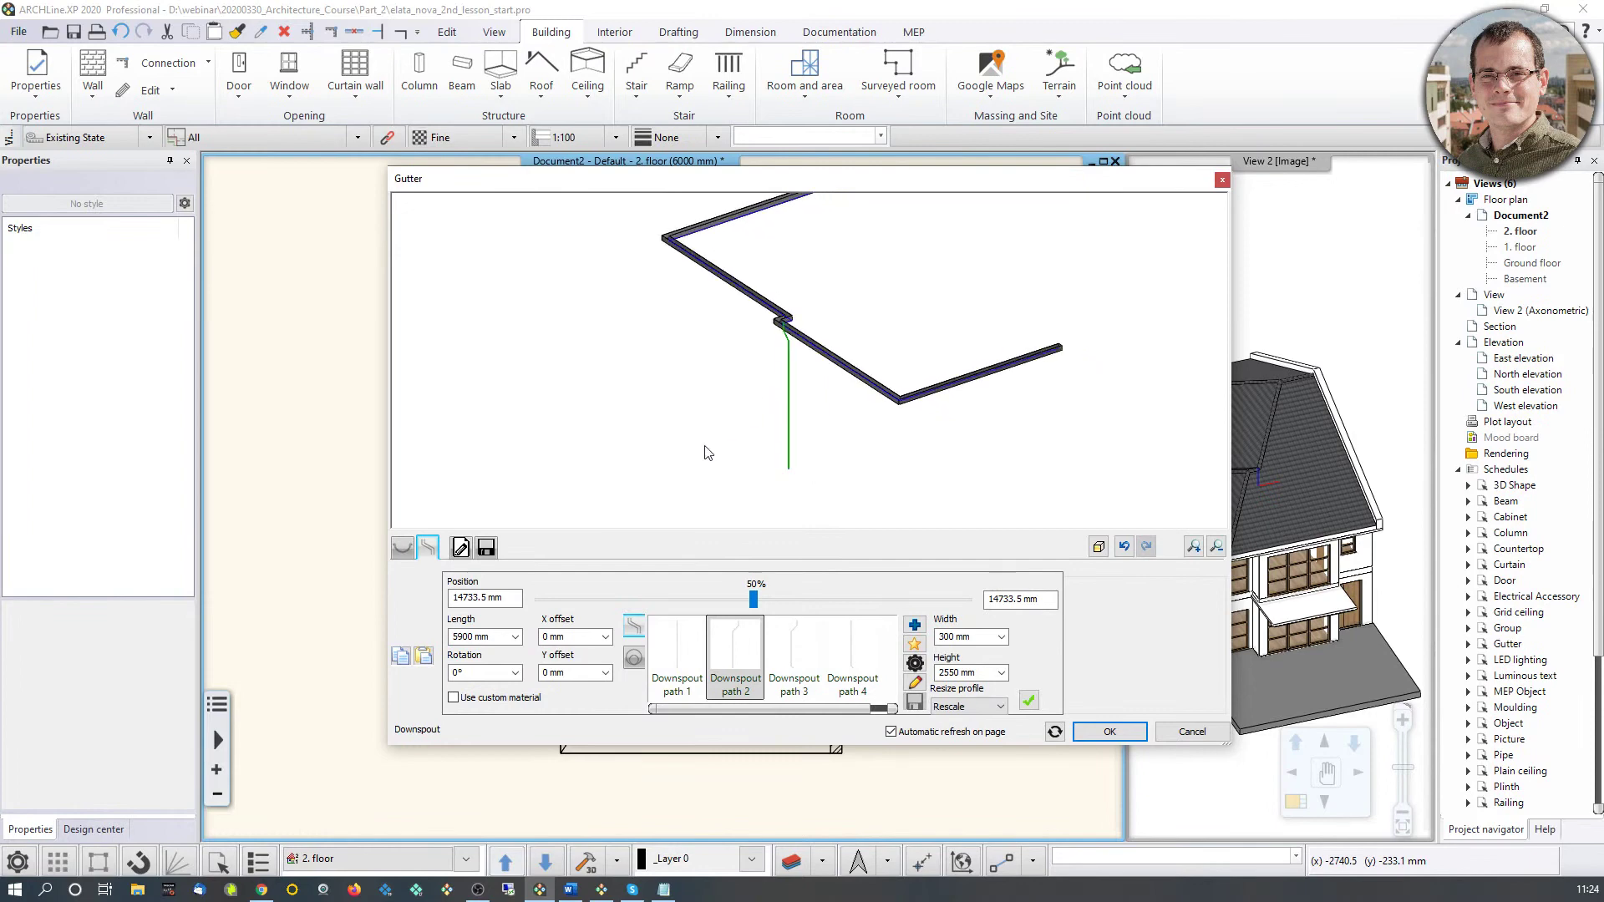
Step: Position the downspout 5580 mm from the gutter's far end, add it, and check it in the preview
{"action": "double_click", "coordinate": [477, 598]}
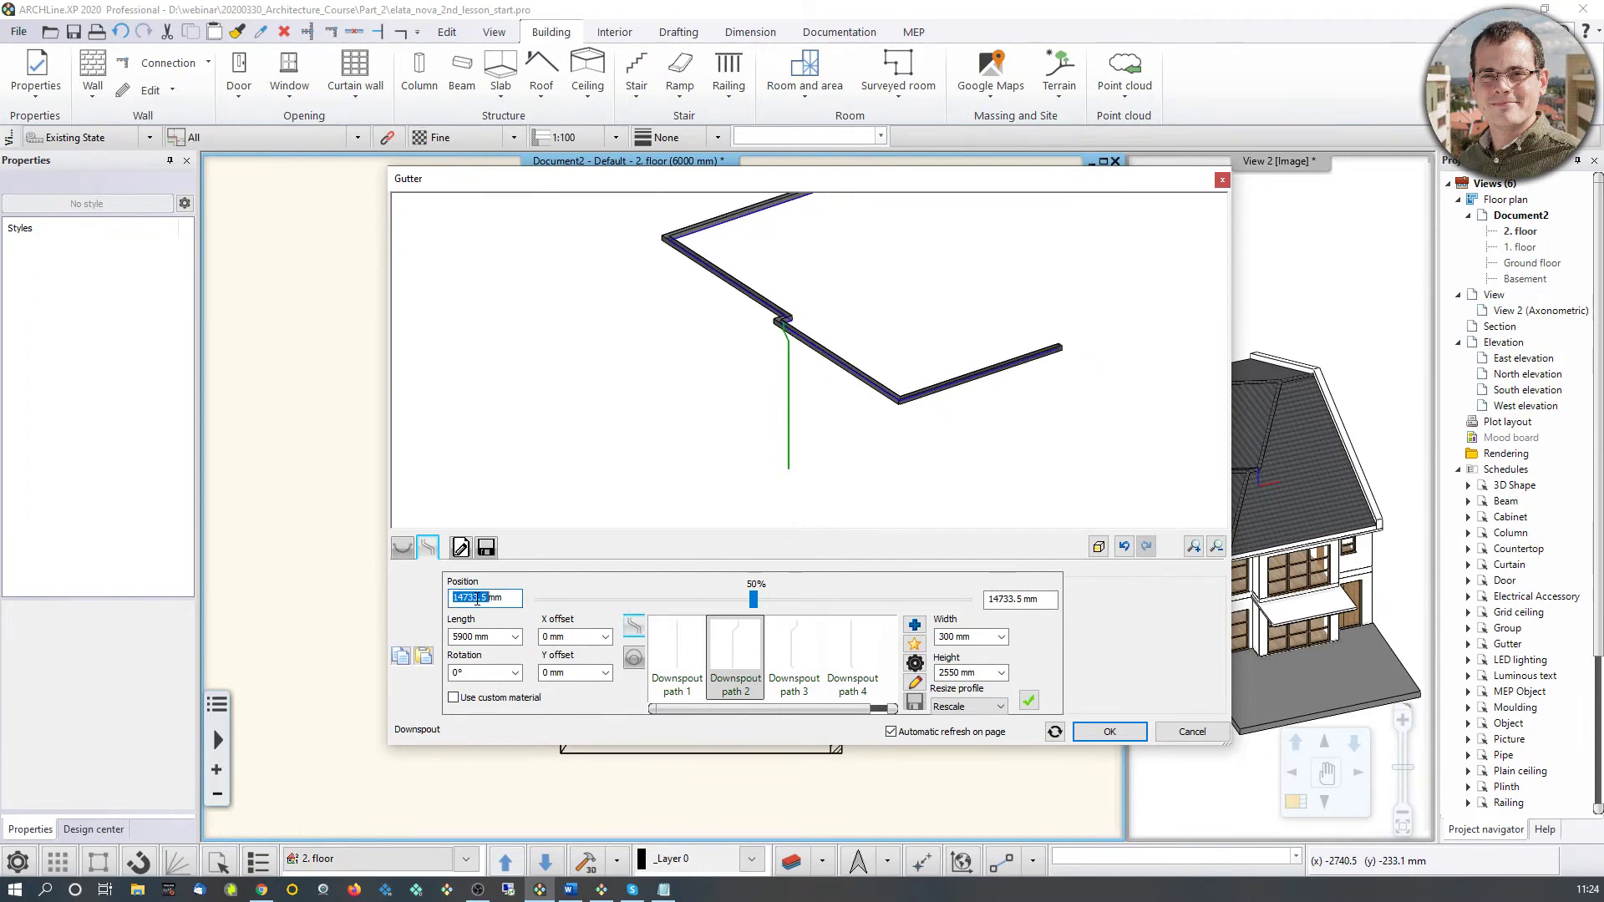
{"action": "left_click", "coordinate": [815, 378]}
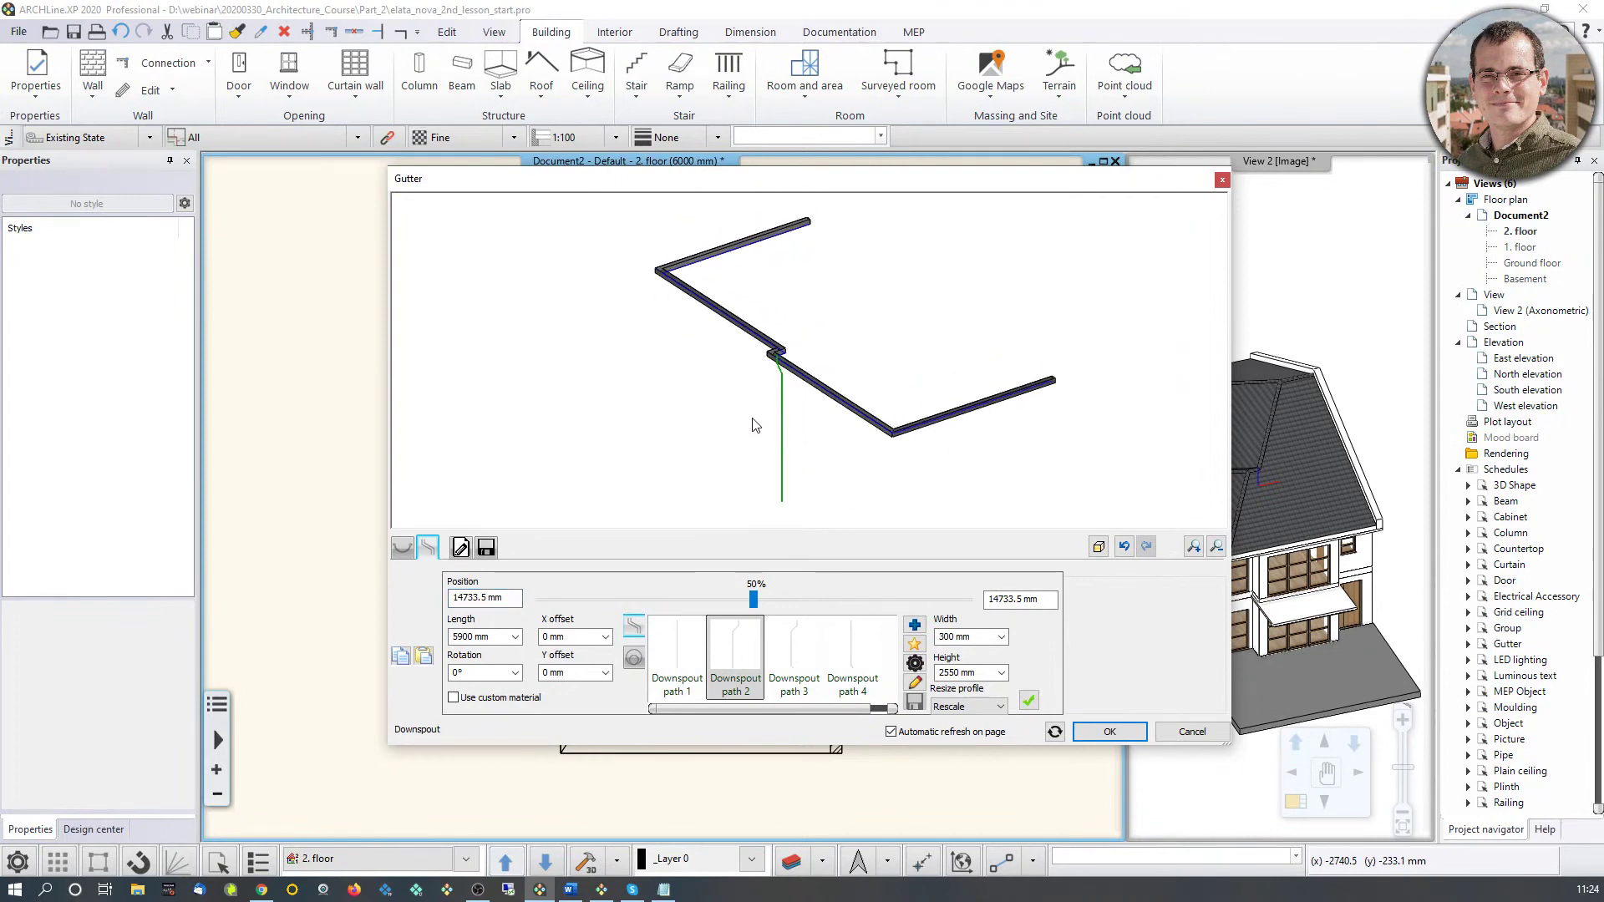
{"action": "double_click", "coordinate": [1005, 600]}
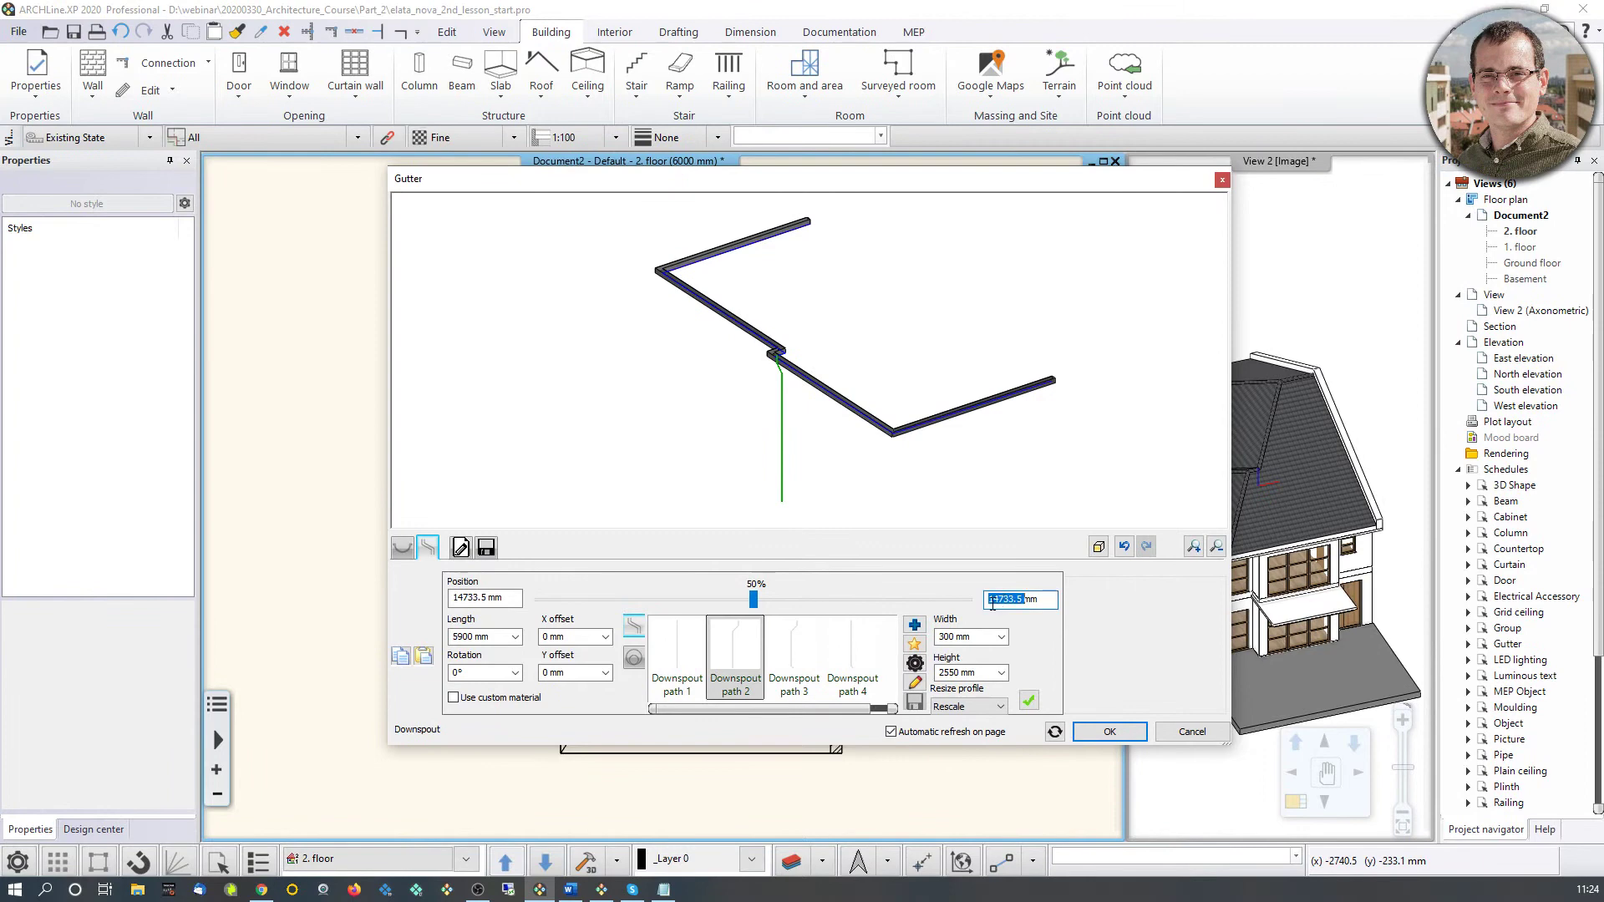
{"action": "type", "text": "5580"}
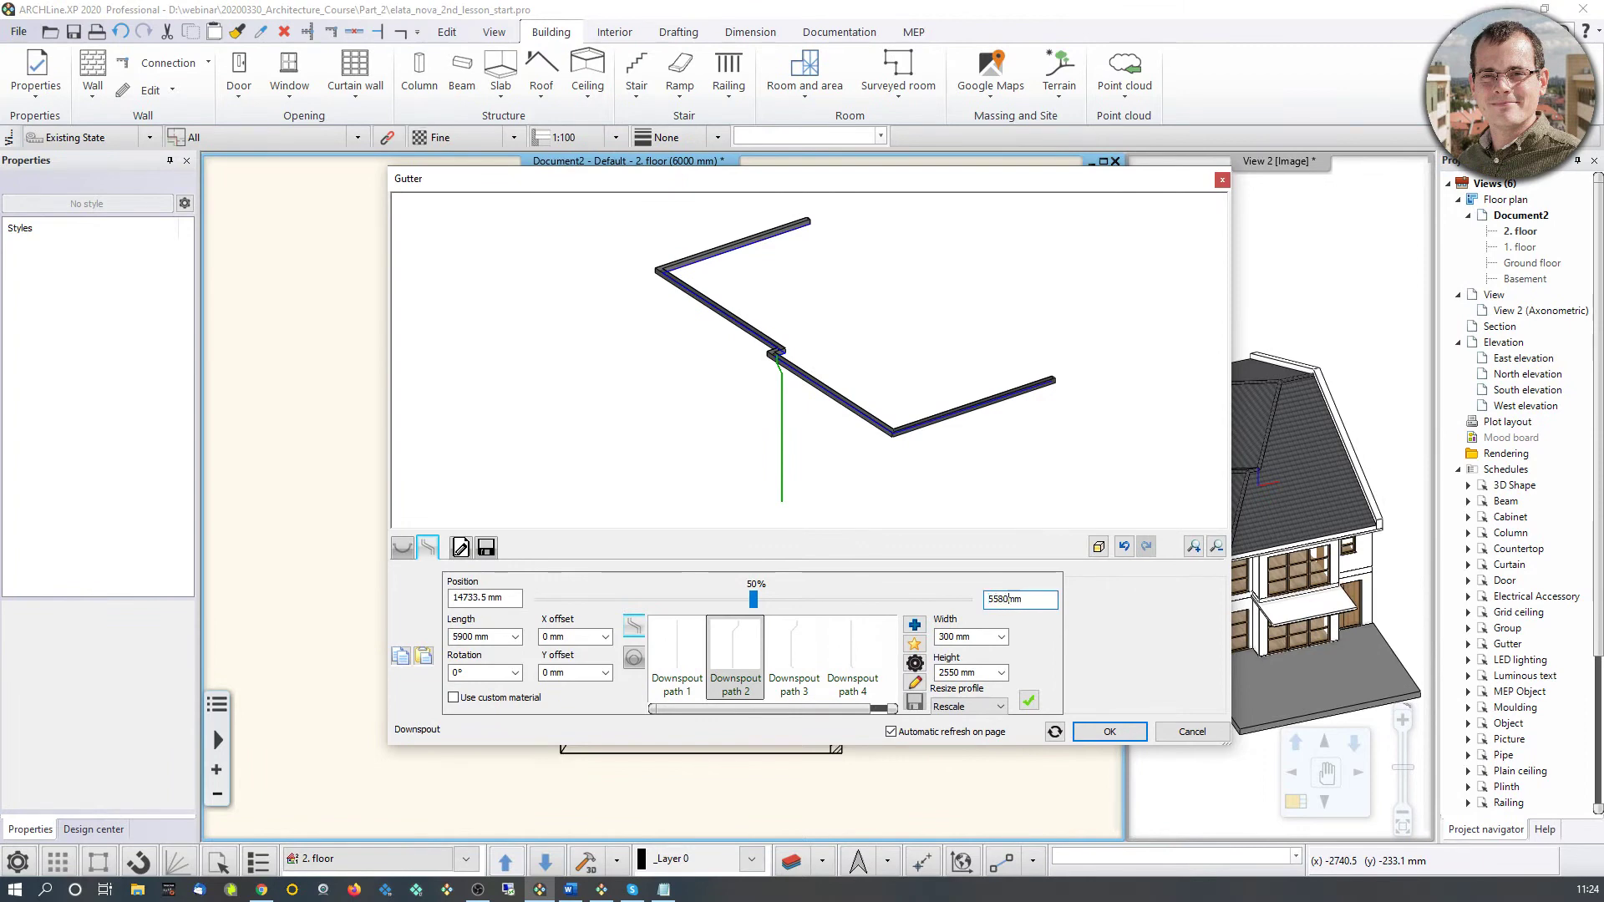
{"action": "left_click", "coordinate": [1029, 702]}
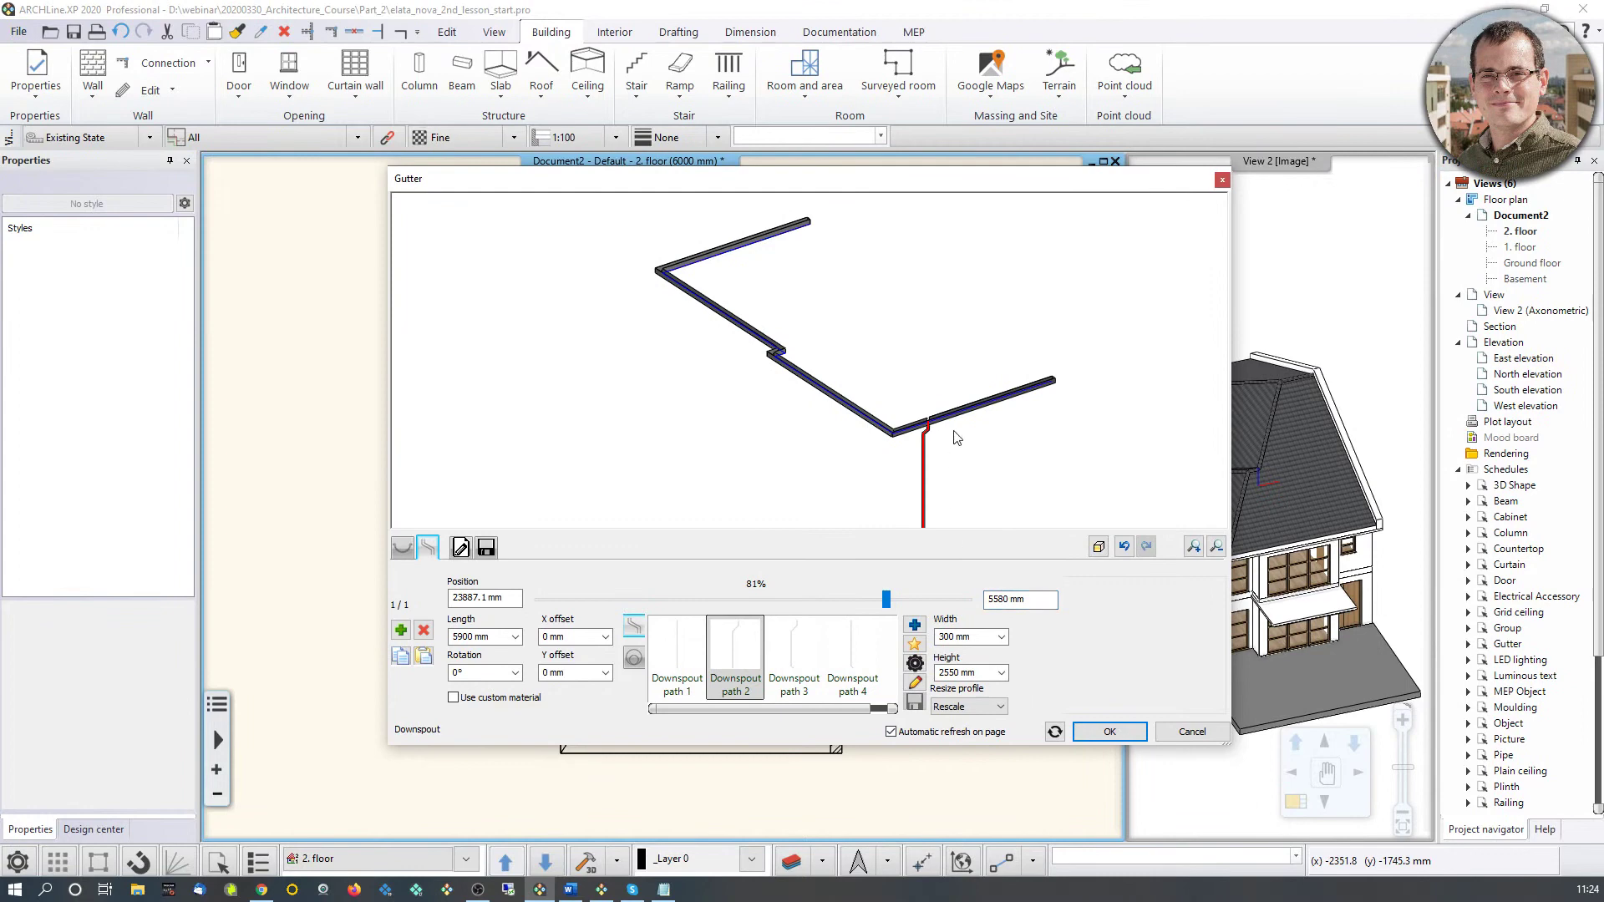
{"action": "middle_click_drag", "start_coordinate": [953, 431], "coordinate": [940, 400]}
{"action": "scroll", "coordinate": [896, 404], "scroll_direction": "up", "scroll_amount": 7}
{"action": "scroll", "coordinate": [793, 374], "scroll_direction": "down", "scroll_amount": 4}
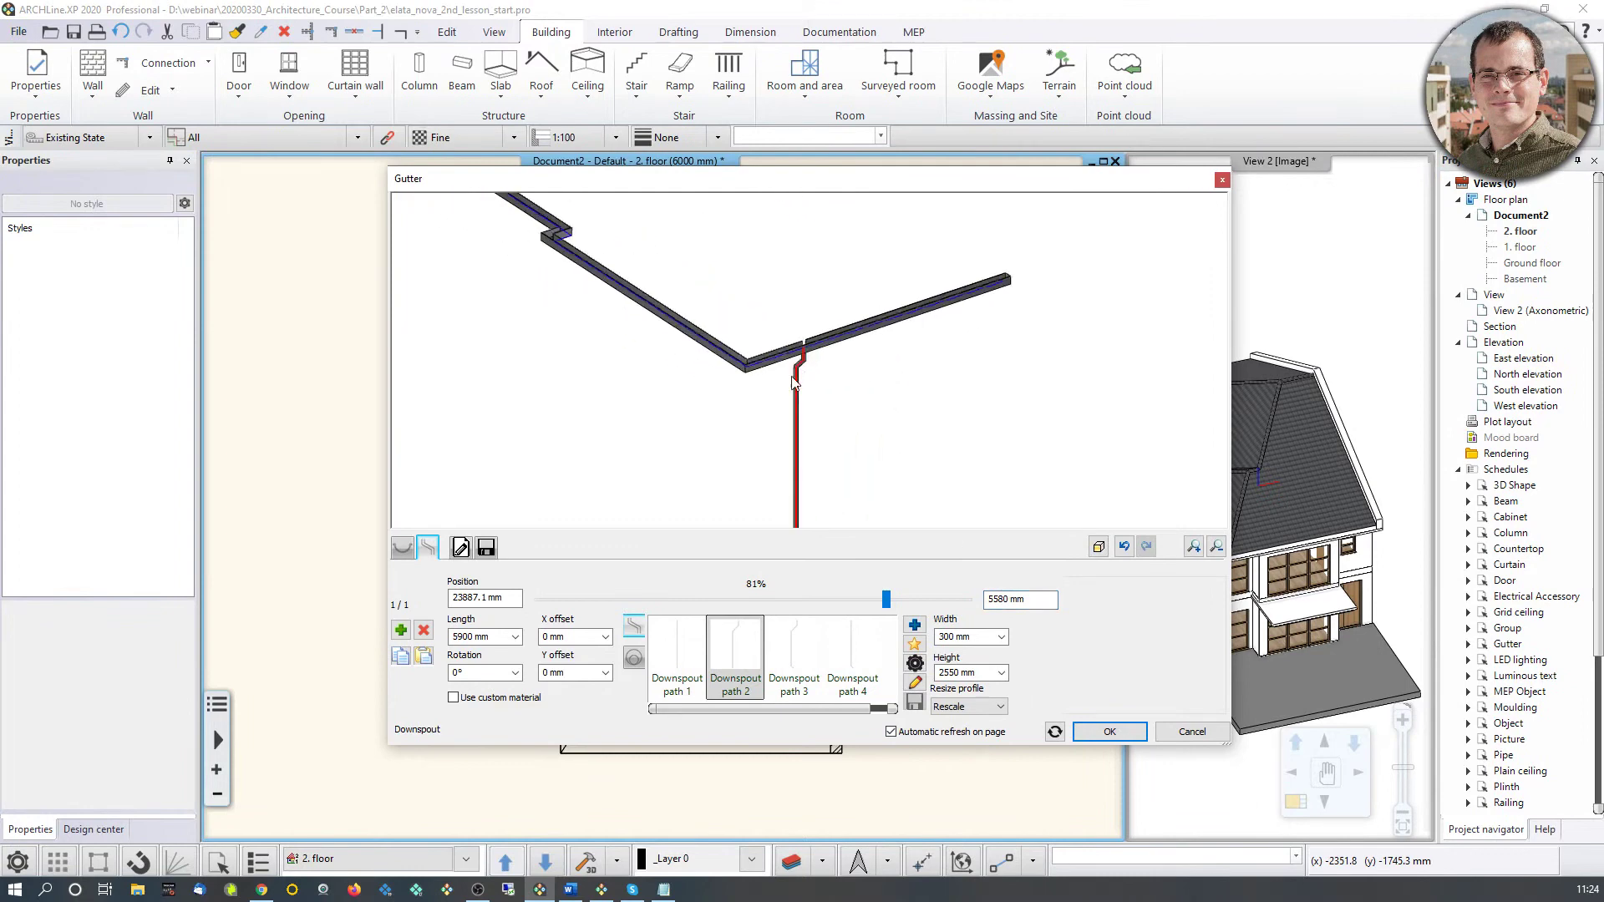
Step: Add a second downspout at position 7800 mm along the gutter and finish the gutter settings
{"action": "scroll", "coordinate": [771, 366], "scroll_direction": "down", "scroll_amount": 2}
{"action": "middle_click_drag", "start_coordinate": [770, 367], "coordinate": [841, 448]}
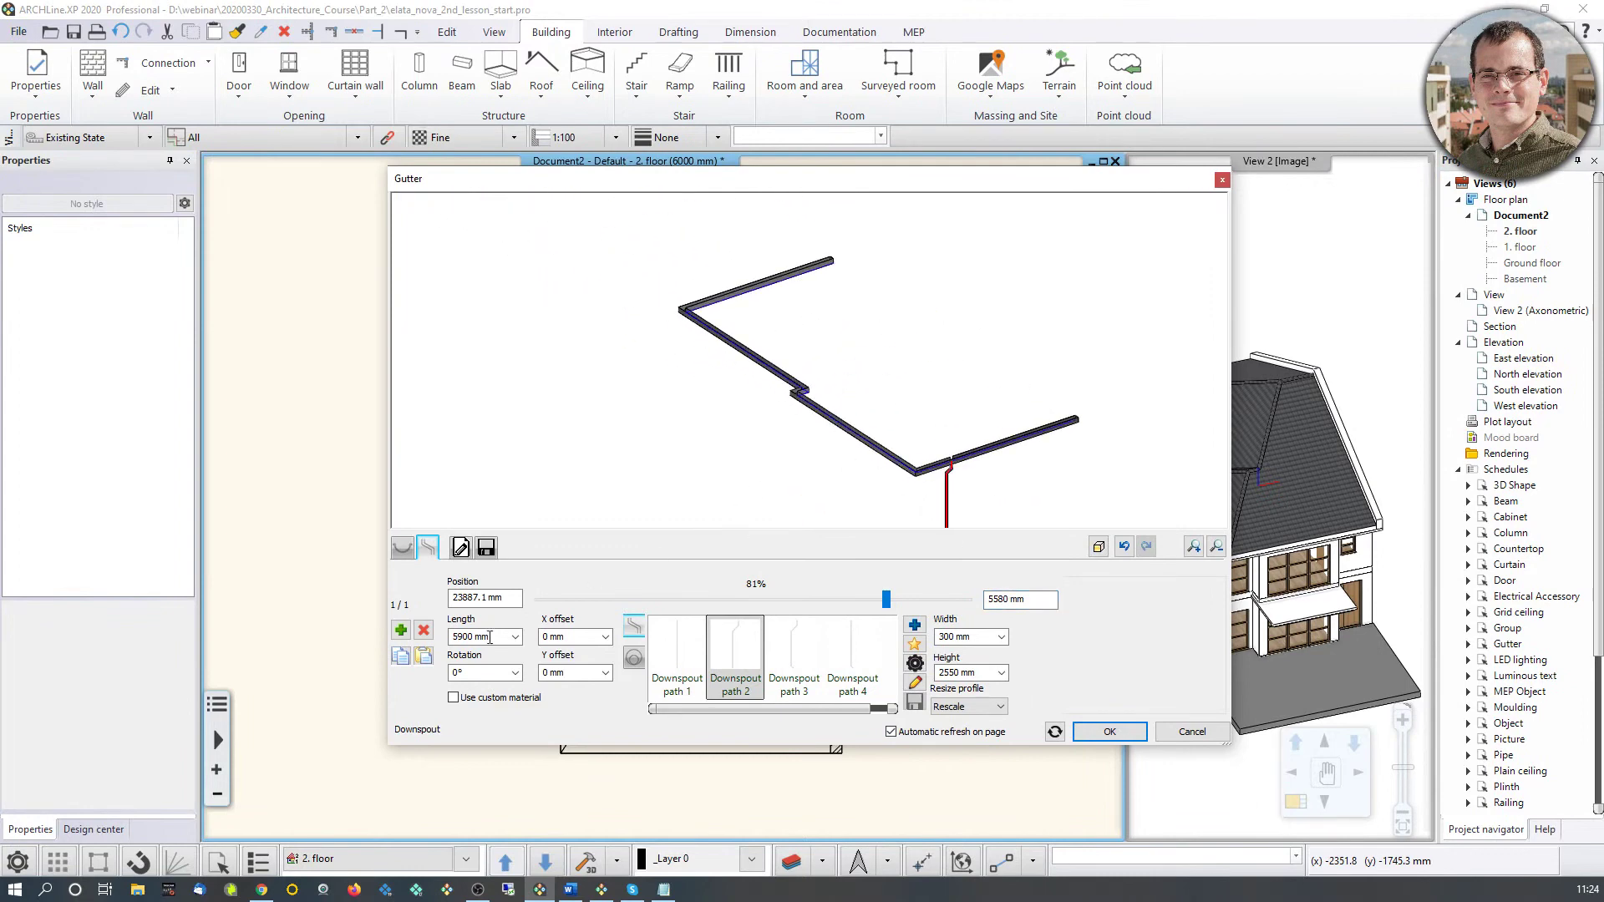
{"action": "left_click", "coordinate": [401, 630]}
{"action": "double_click", "coordinate": [470, 597]}
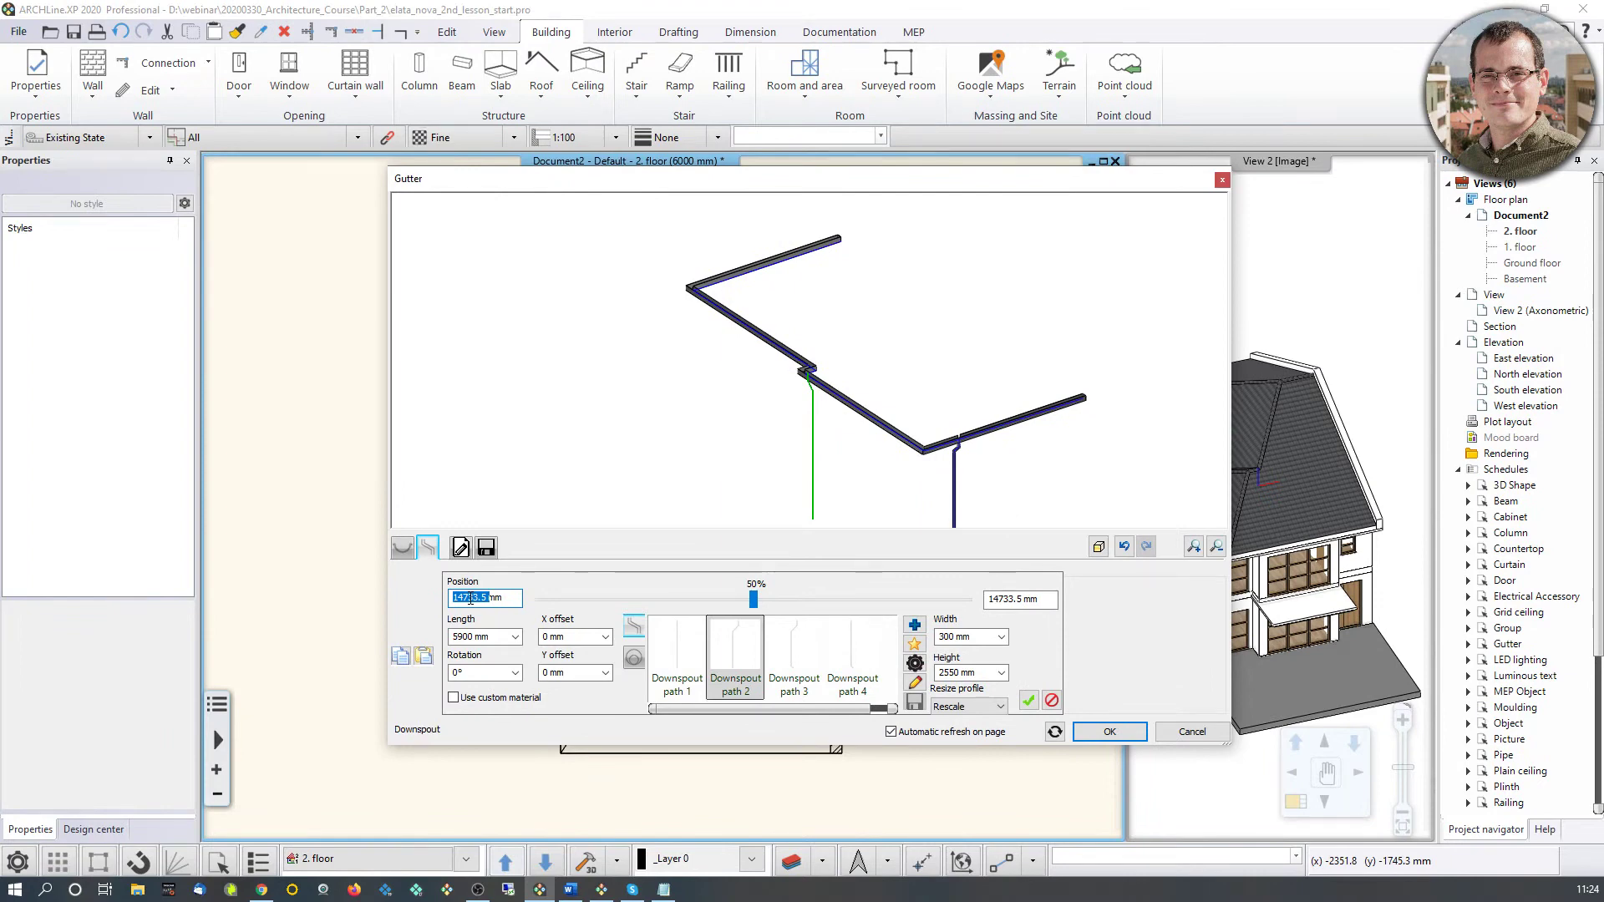
{"action": "type", "text": "7800"}
{"action": "key", "text": "Return"}
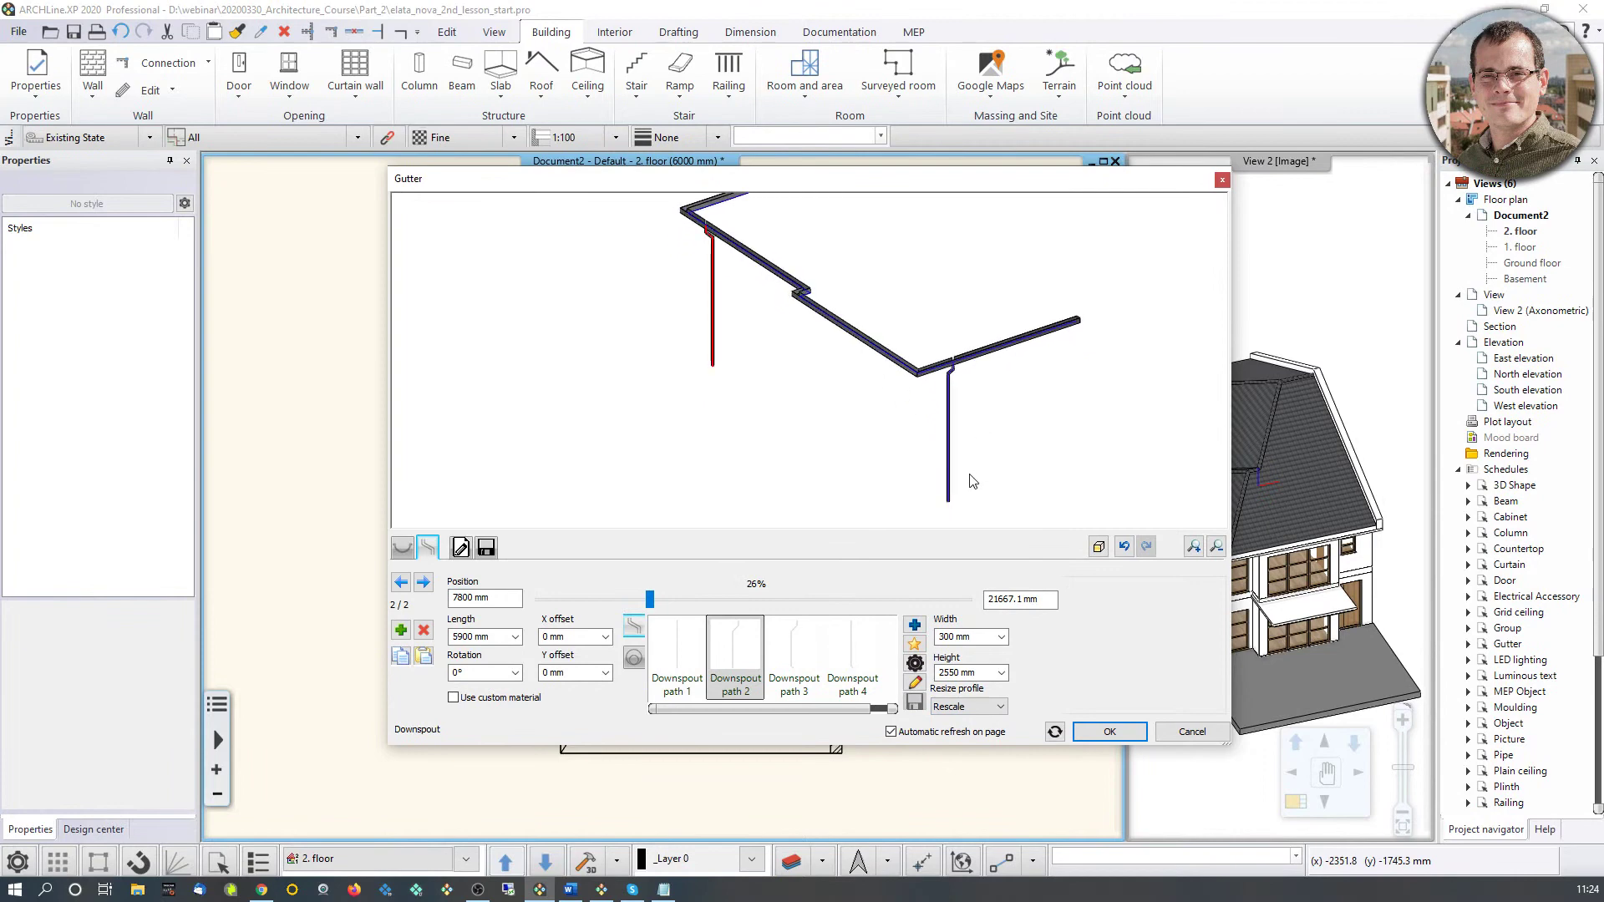
{"action": "left_click", "coordinate": [1110, 731]}
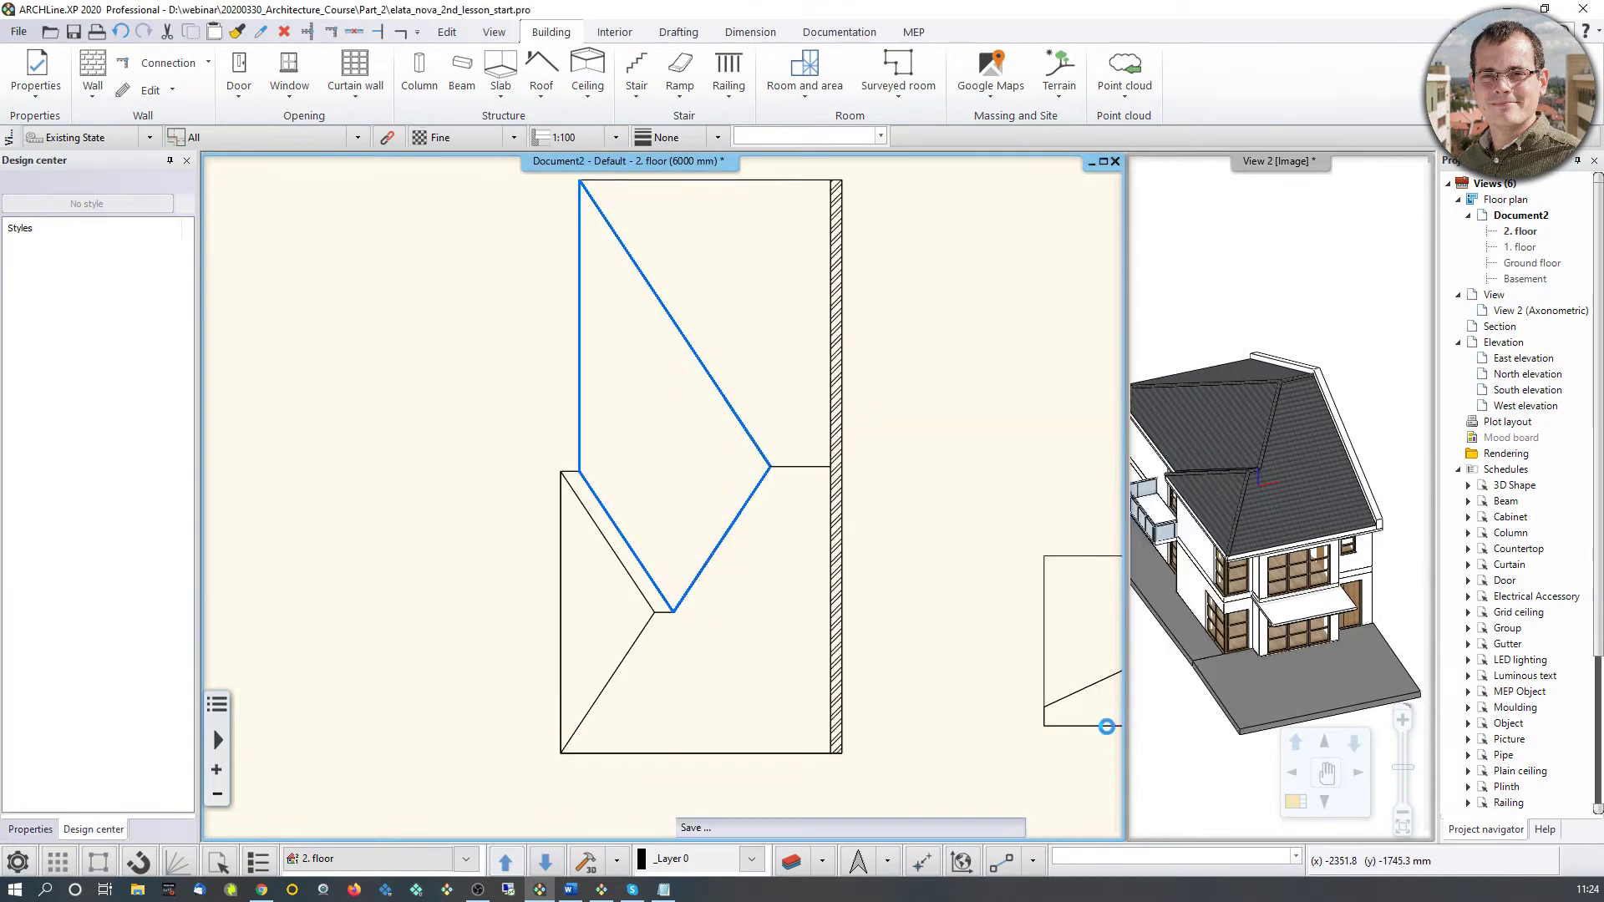
Step: Select the gutter in the 3D view and move it vertically down by 100 mm
{"action": "left_click", "coordinate": [1255, 592]}
{"action": "scroll", "coordinate": [1261, 568], "scroll_direction": "up", "scroll_amount": 5}
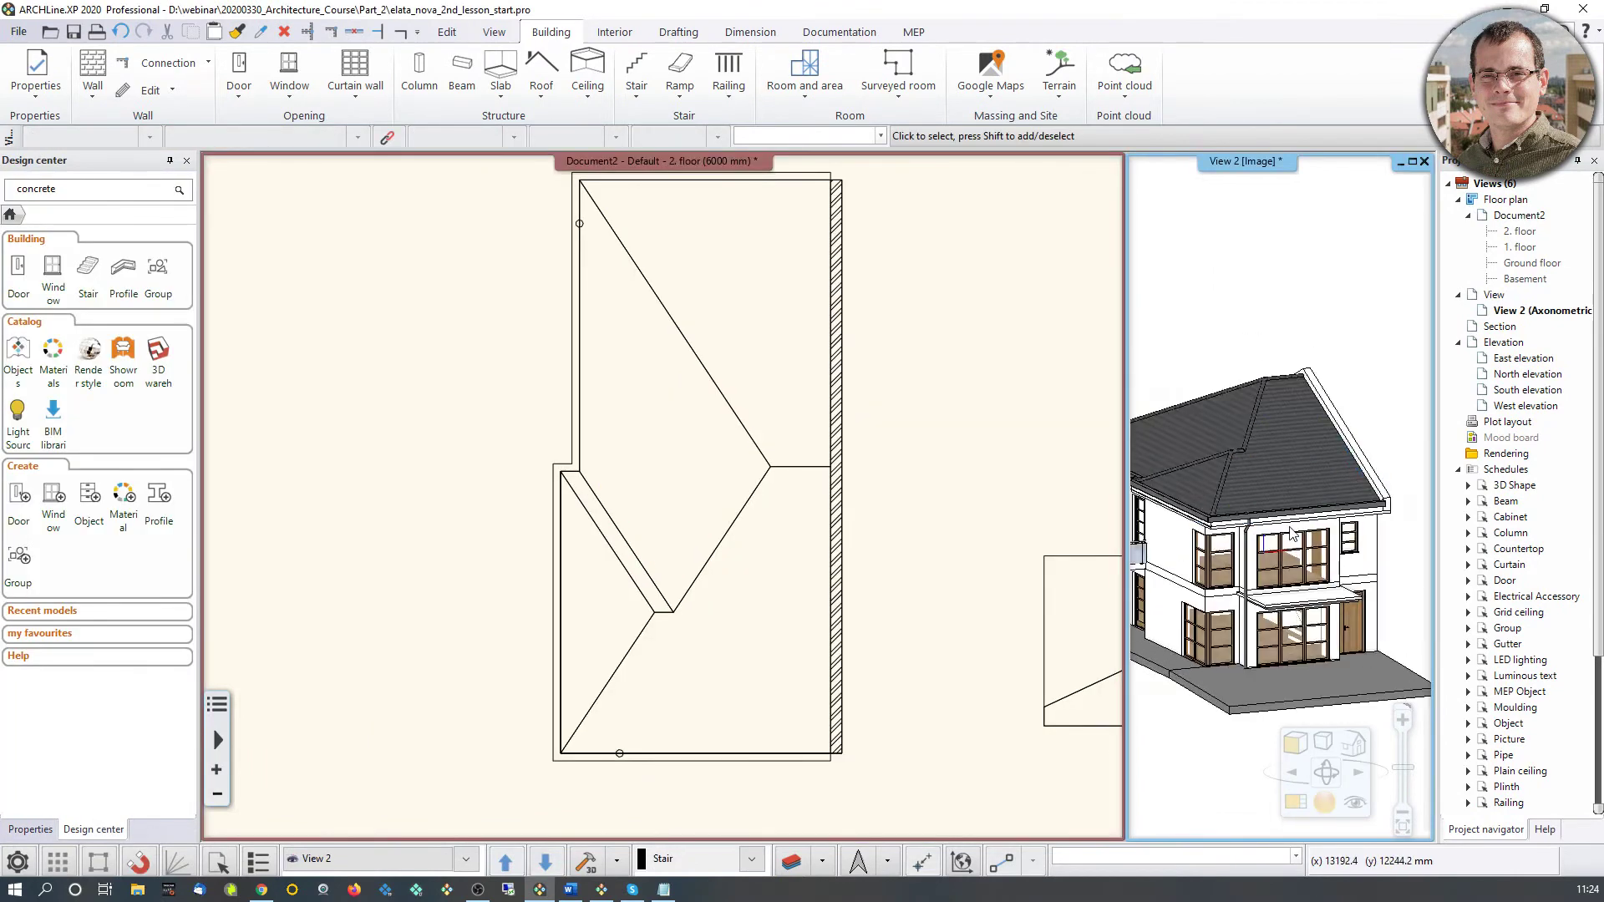
{"action": "middle_click_drag", "start_coordinate": [1346, 477], "coordinate": [1328, 451]}
{"action": "left_click", "coordinate": [1290, 499]}
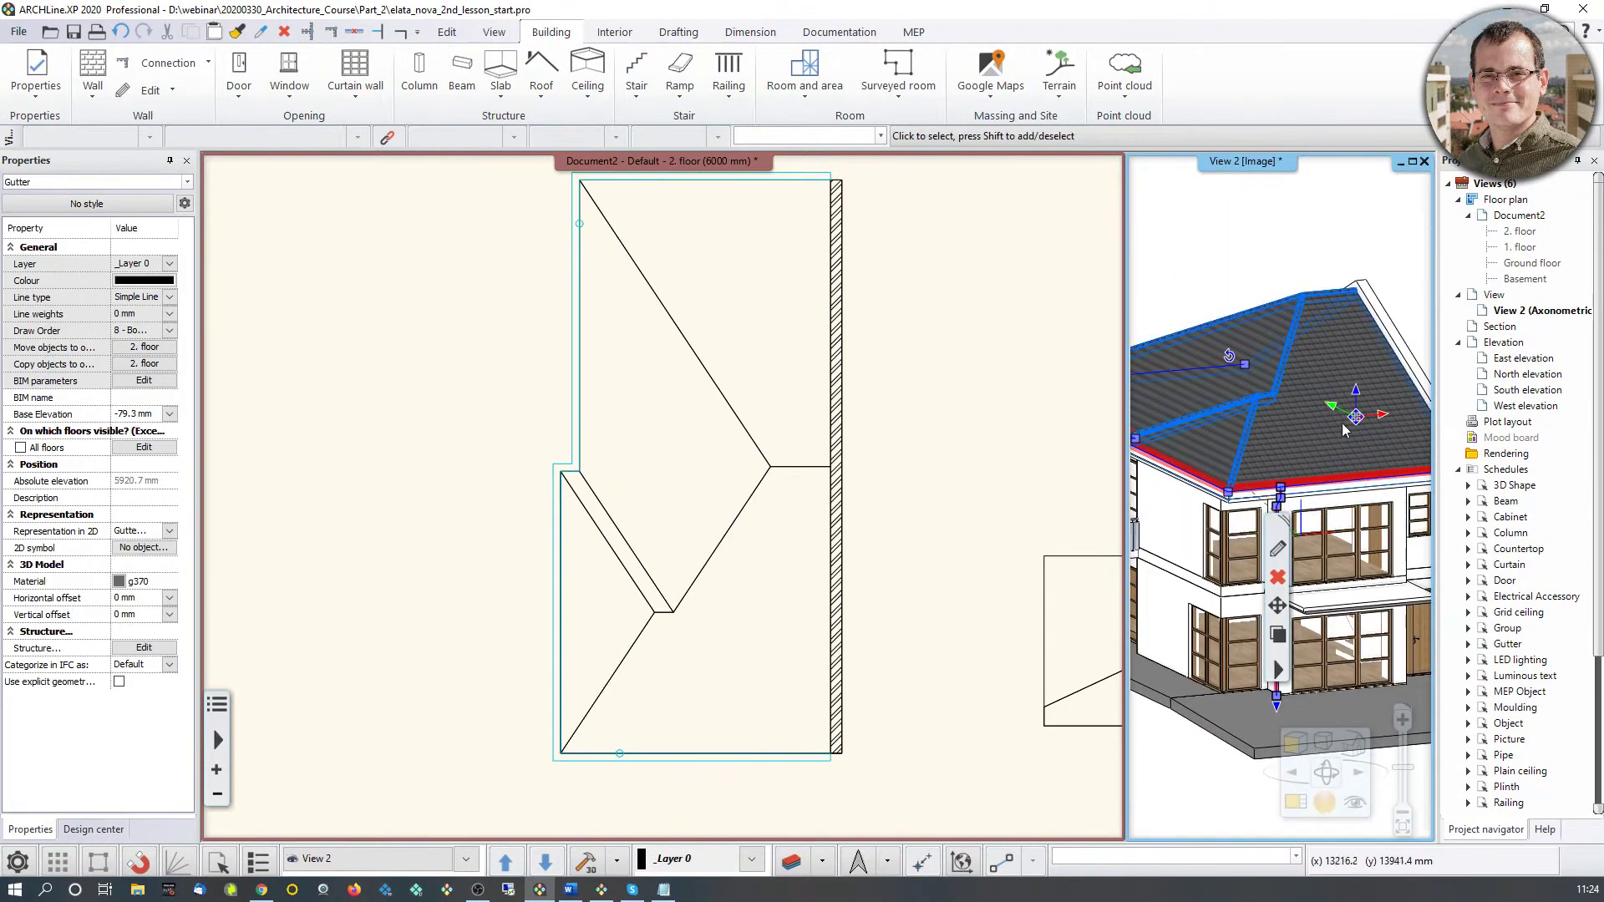
{"action": "left_click", "coordinate": [1355, 402]}
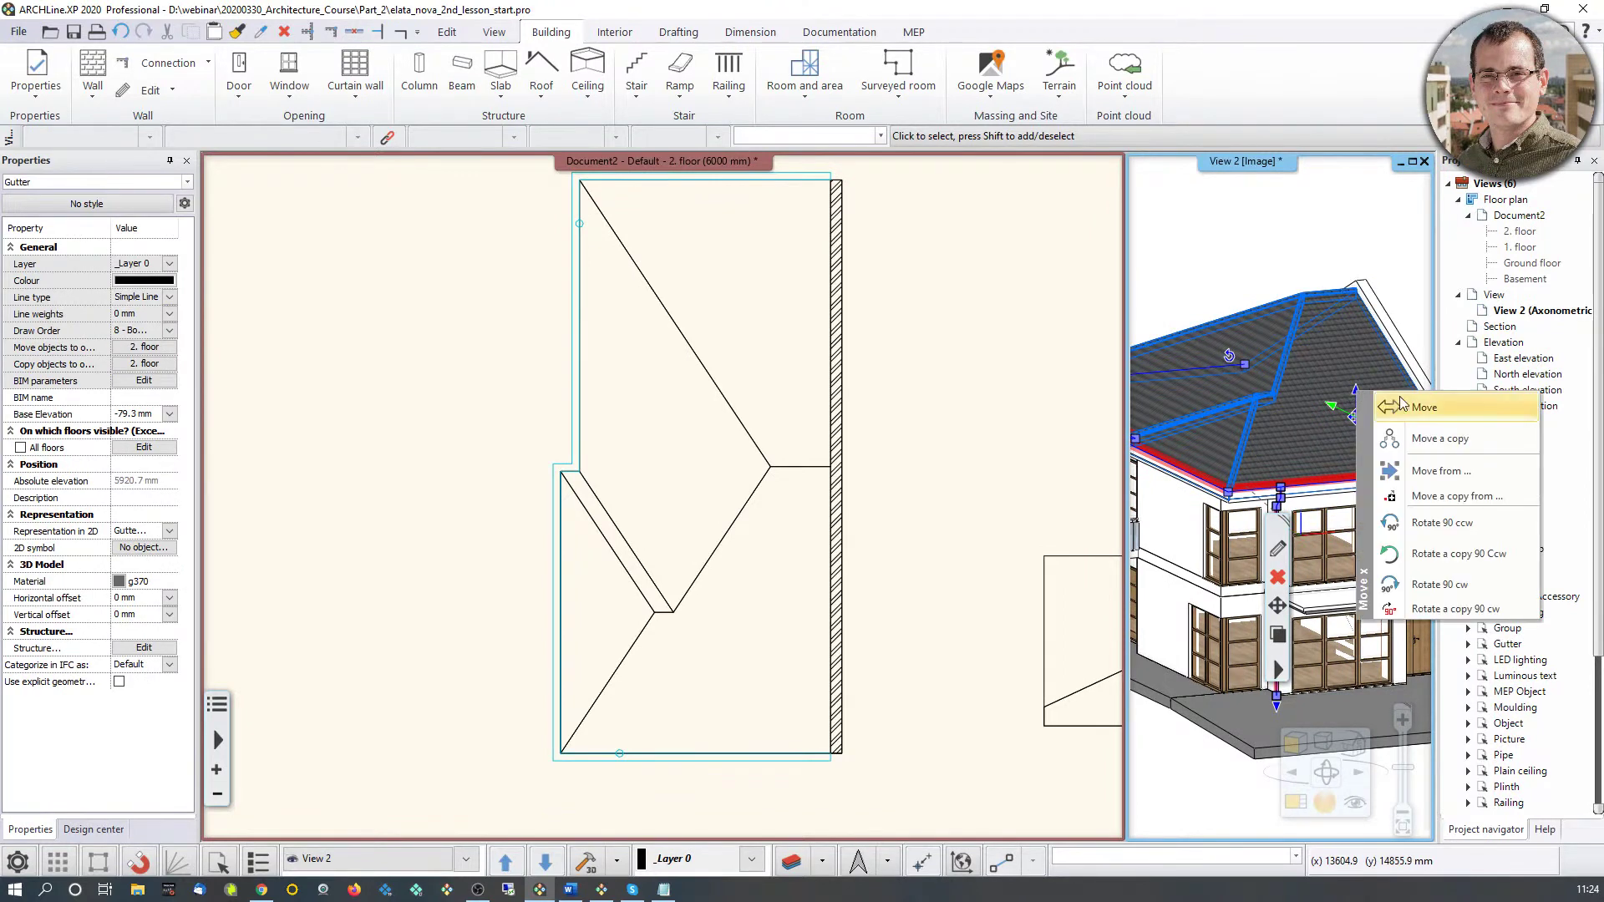
{"action": "left_click", "coordinate": [1420, 407]}
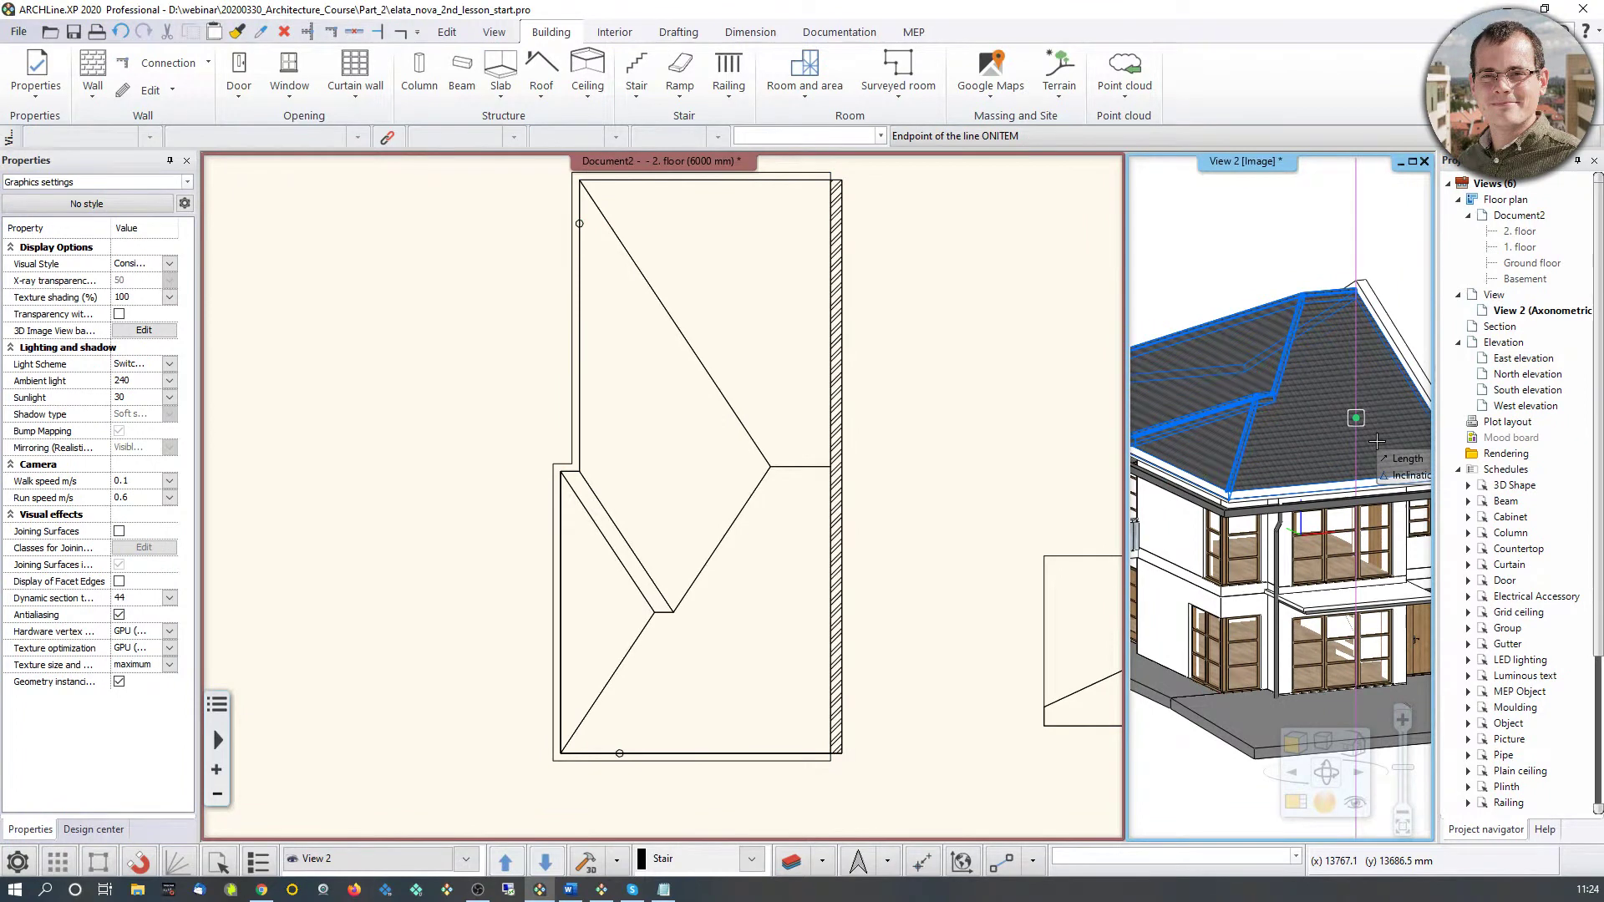
{"action": "type", "text": "100"}
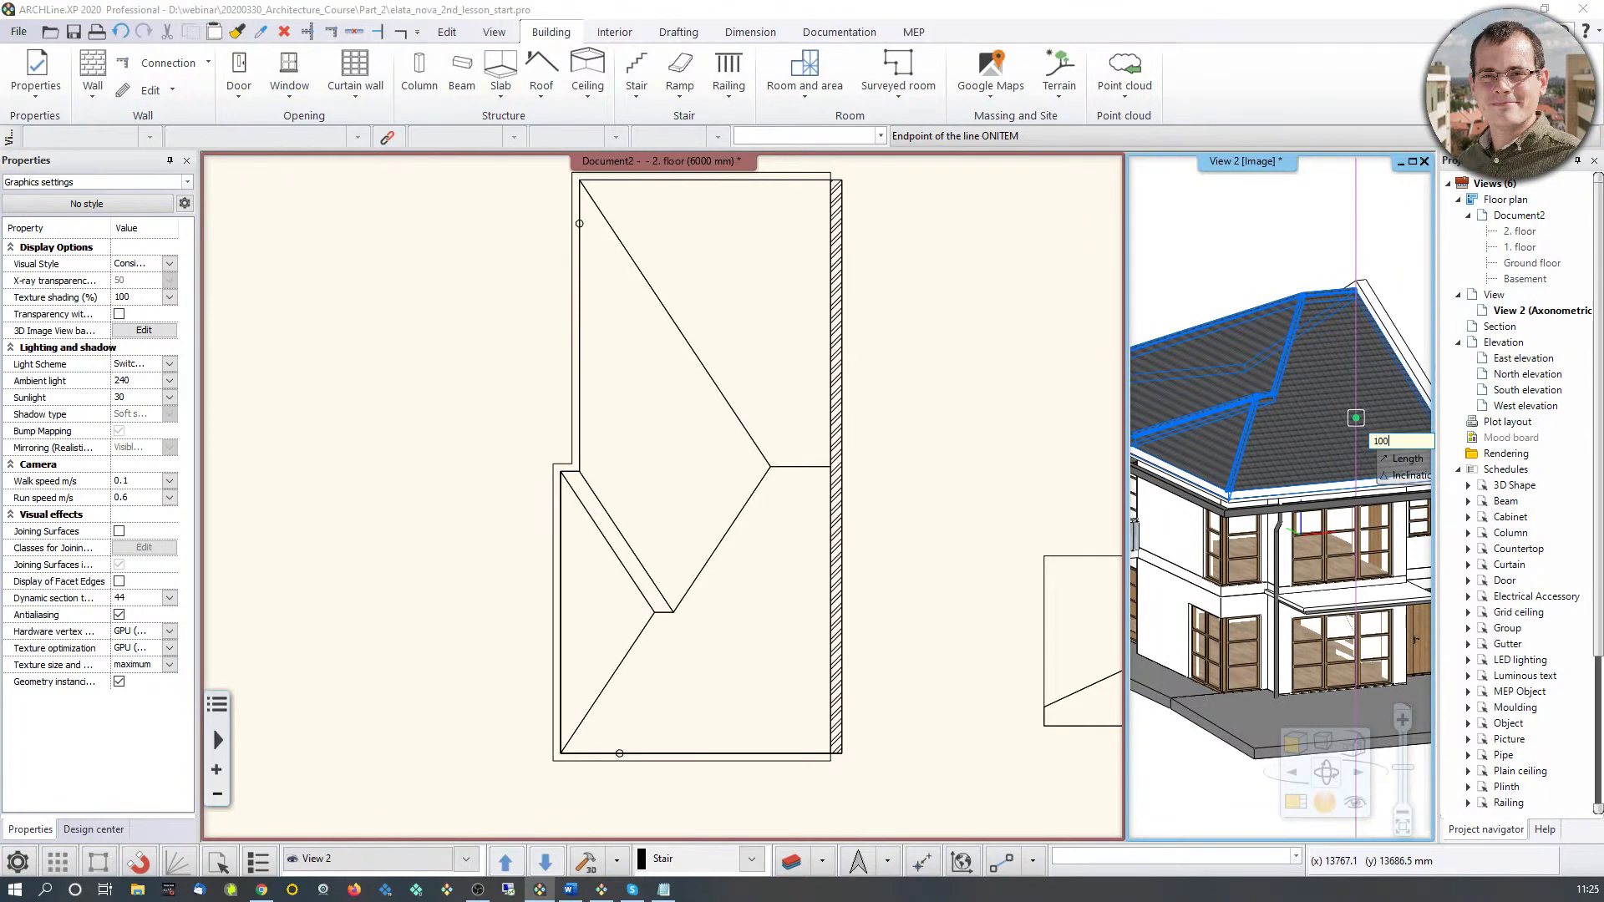
{"action": "key", "text": "Return"}
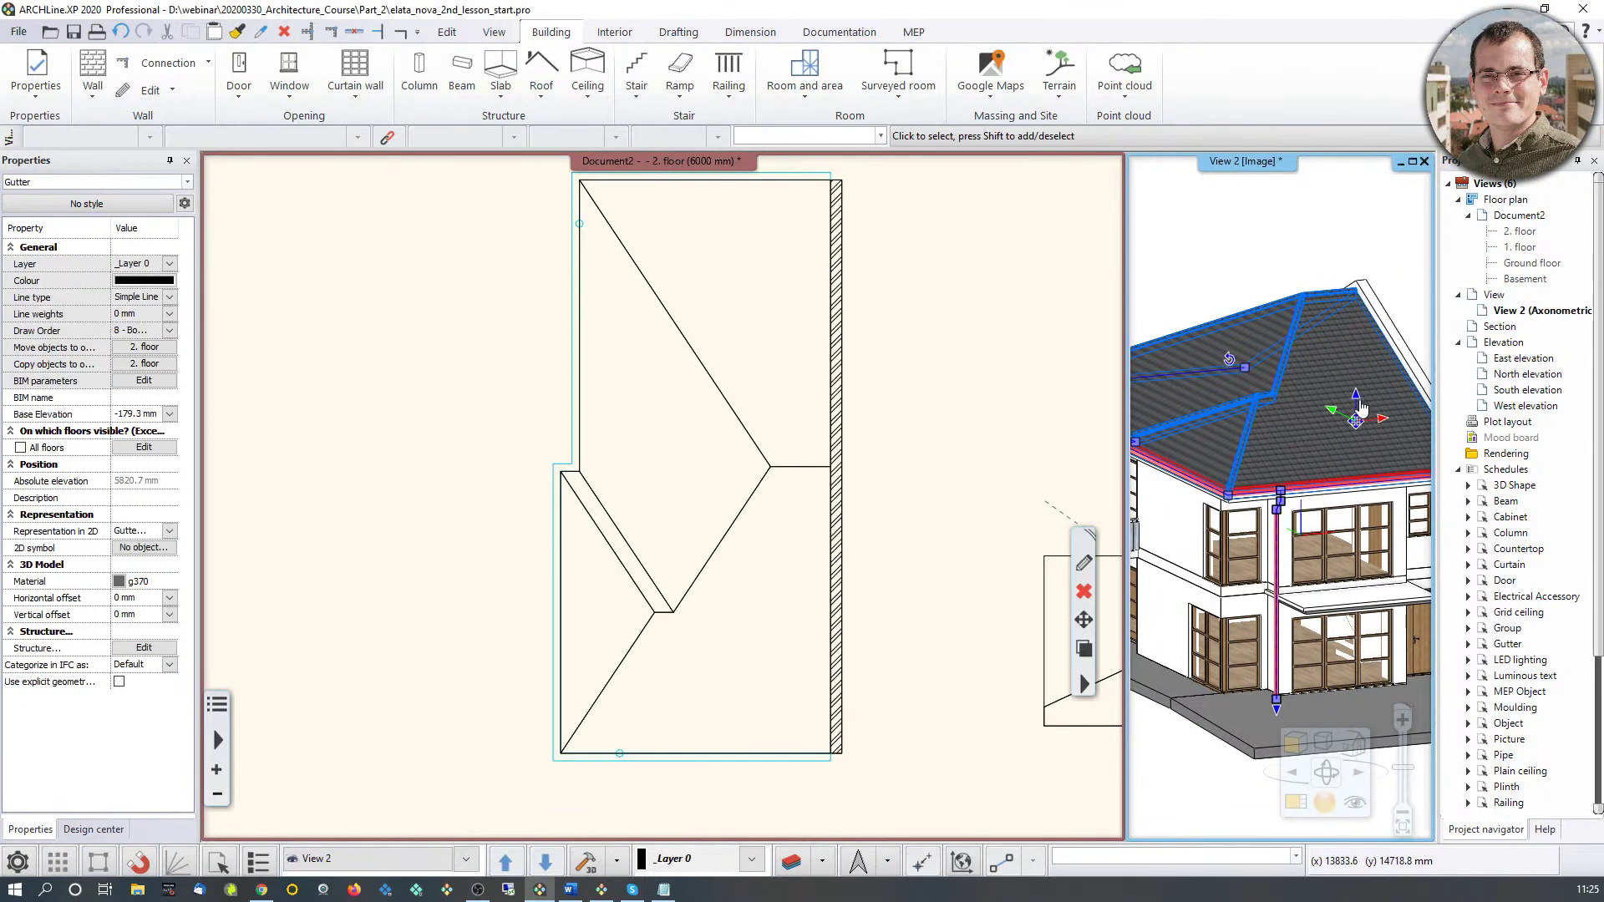
Step: Lower the gutter by another 150 mm and deselect it
{"action": "right_click", "coordinate": [1360, 407]}
{"action": "left_click", "coordinate": [1380, 410]}
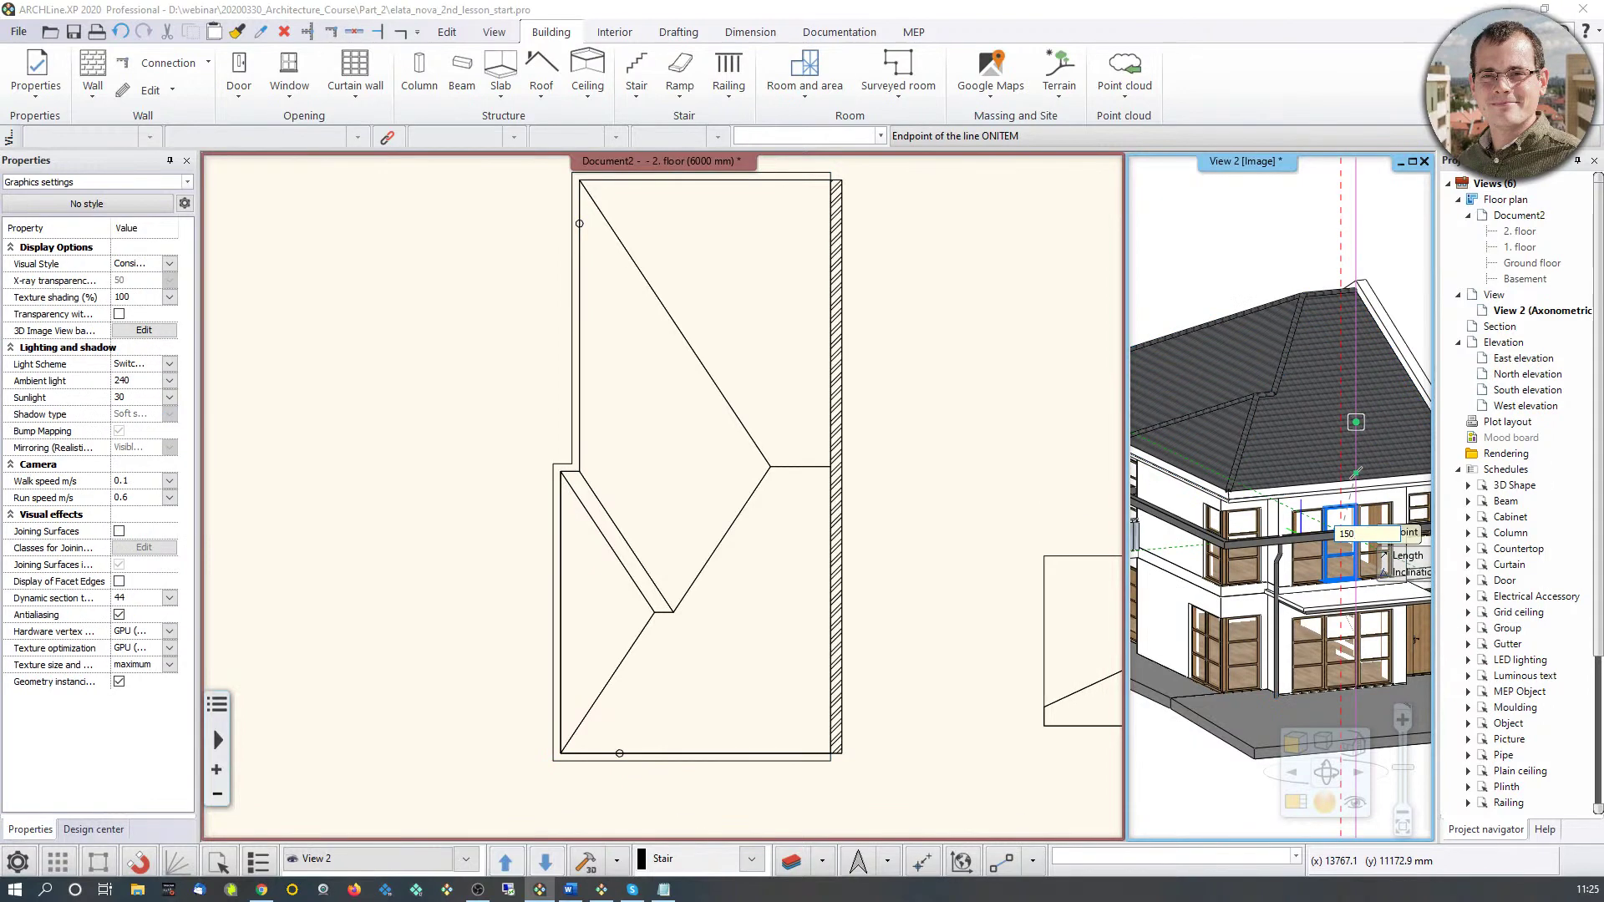
{"action": "left_click", "coordinate": [1370, 517]}
{"action": "scroll", "coordinate": [1303, 518], "scroll_direction": "up", "scroll_amount": 2}
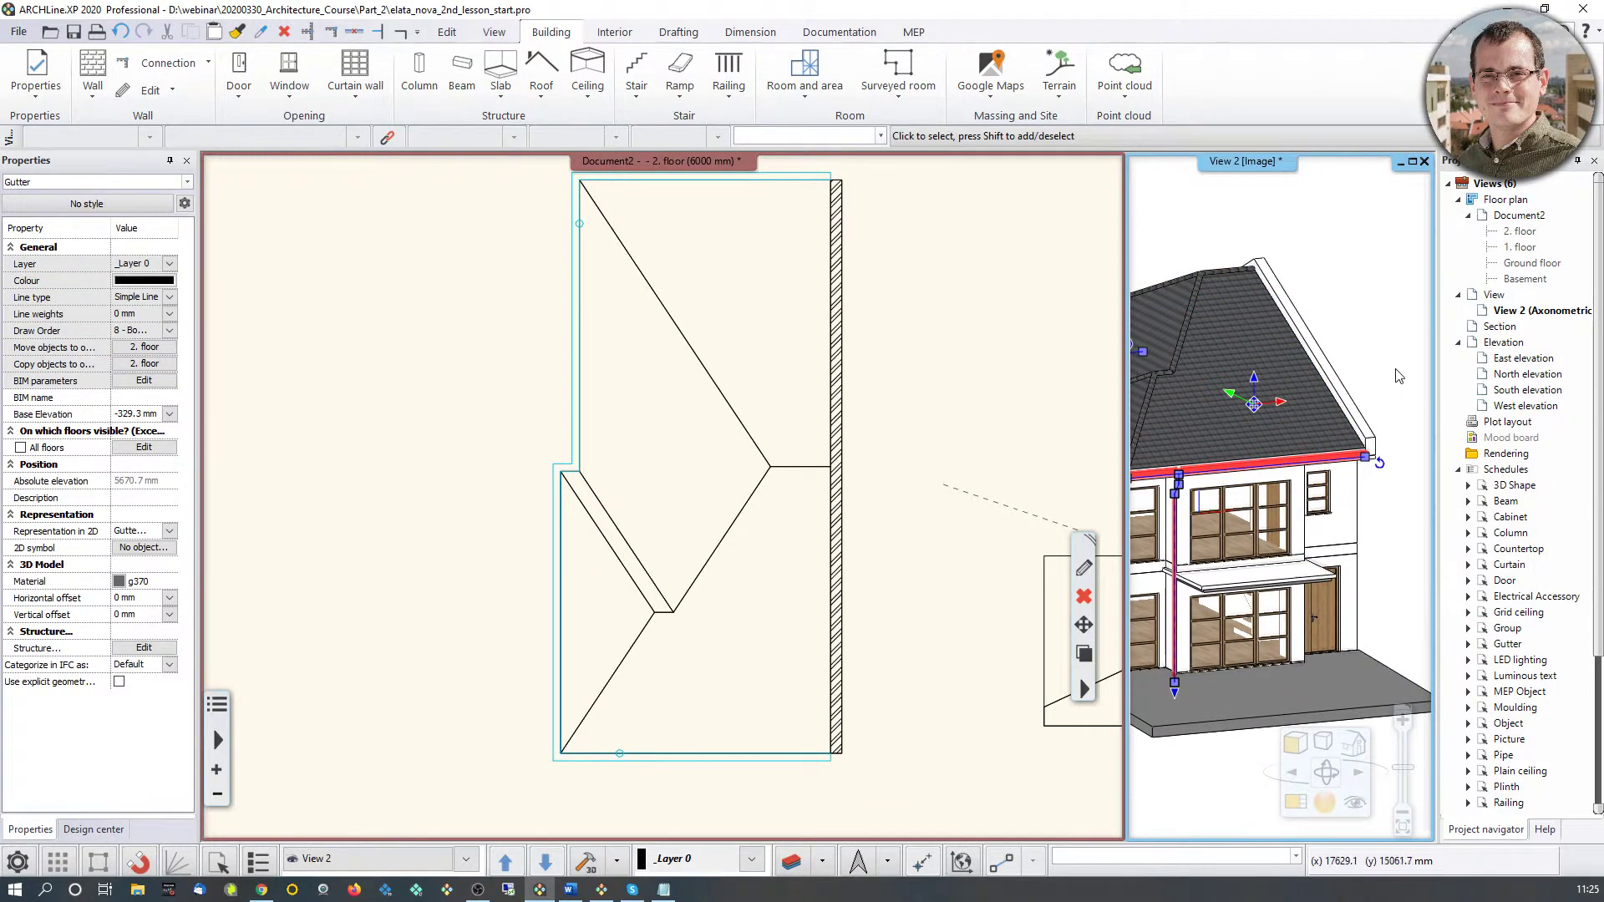
{"action": "key", "text": "Escape"}
Step: Examine the front downspout in the enlarged 3D view, from its bend at the gutter to the ground, including its edge editing options
{"action": "scroll", "coordinate": [1204, 519], "scroll_direction": "up", "scroll_amount": 3}
{"action": "scroll", "coordinate": [1203, 519], "scroll_direction": "up", "scroll_amount": 3}
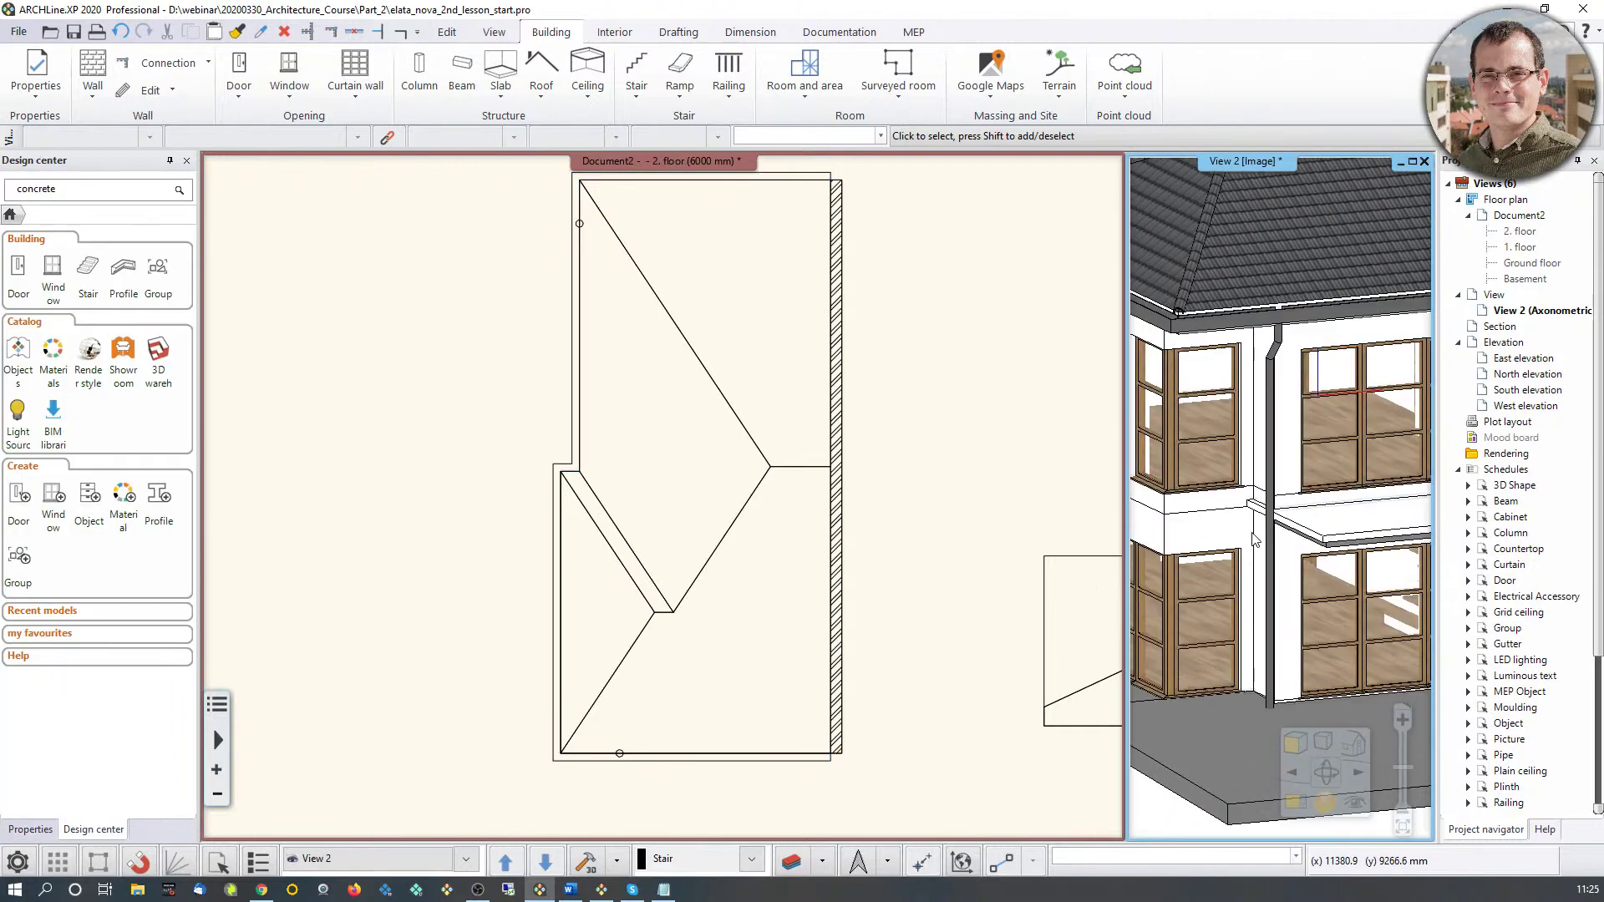
{"action": "left_click", "coordinate": [1253, 539]}
{"action": "left_click", "coordinate": [1326, 785]}
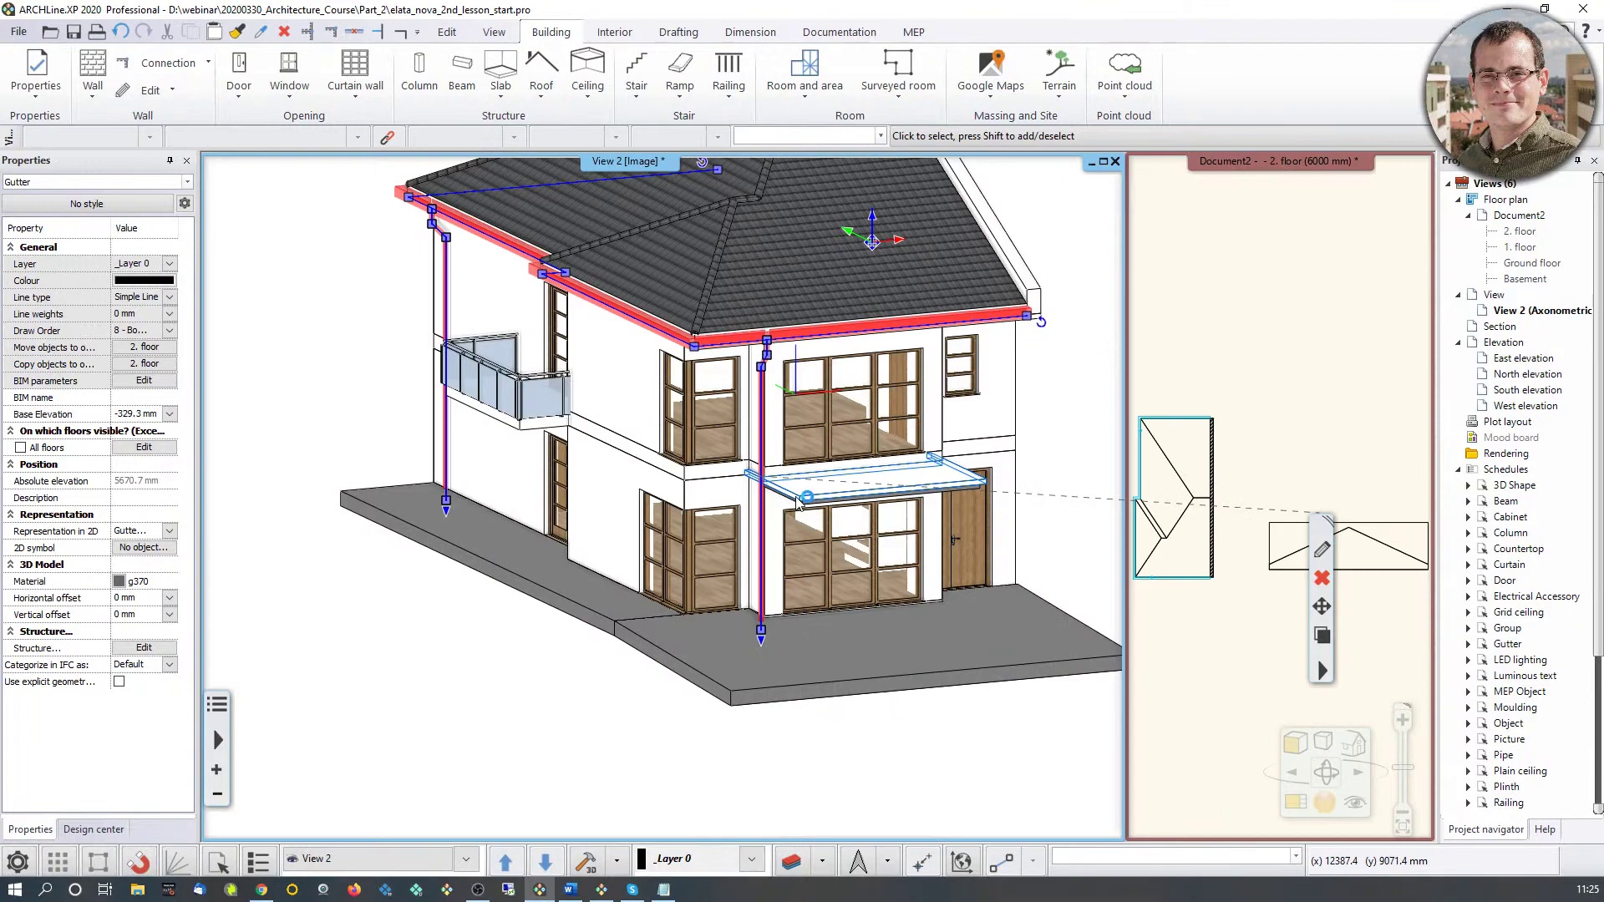
{"action": "scroll", "coordinate": [667, 432], "scroll_direction": "up", "scroll_amount": 5}
{"action": "scroll", "coordinate": [667, 432], "scroll_direction": "down", "scroll_amount": 3}
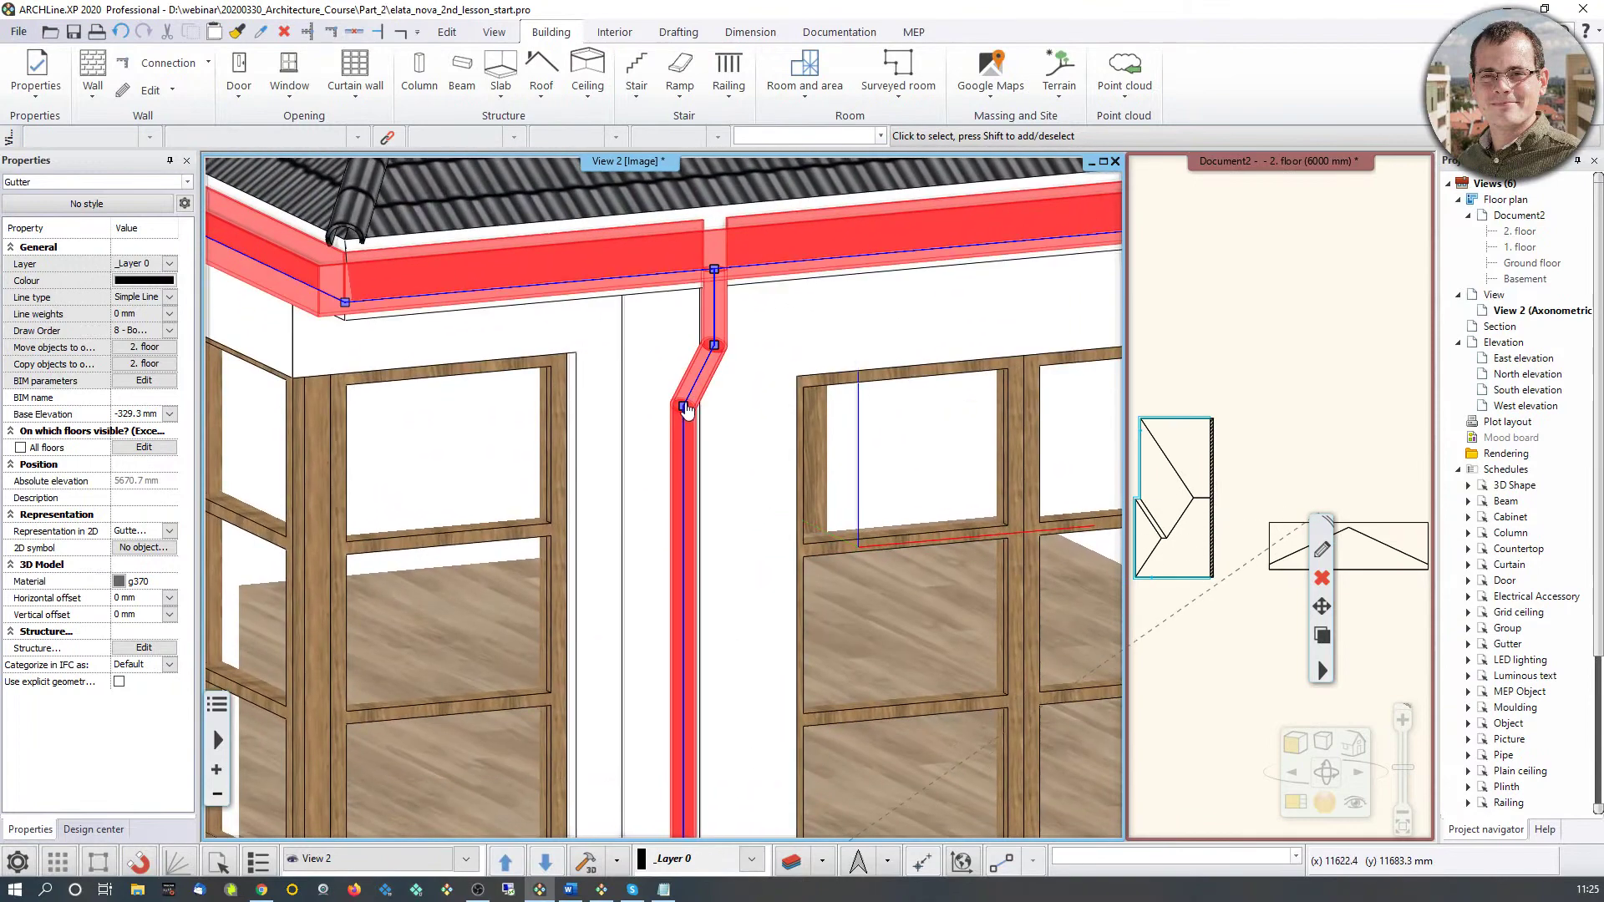
{"action": "scroll", "coordinate": [702, 501], "scroll_direction": "up", "scroll_amount": 5}
{"action": "middle_click_drag", "start_coordinate": [722, 739], "coordinate": [759, 459]}
{"action": "middle_click_drag", "start_coordinate": [743, 660], "coordinate": [750, 334]}
{"action": "left_click", "coordinate": [756, 589]}
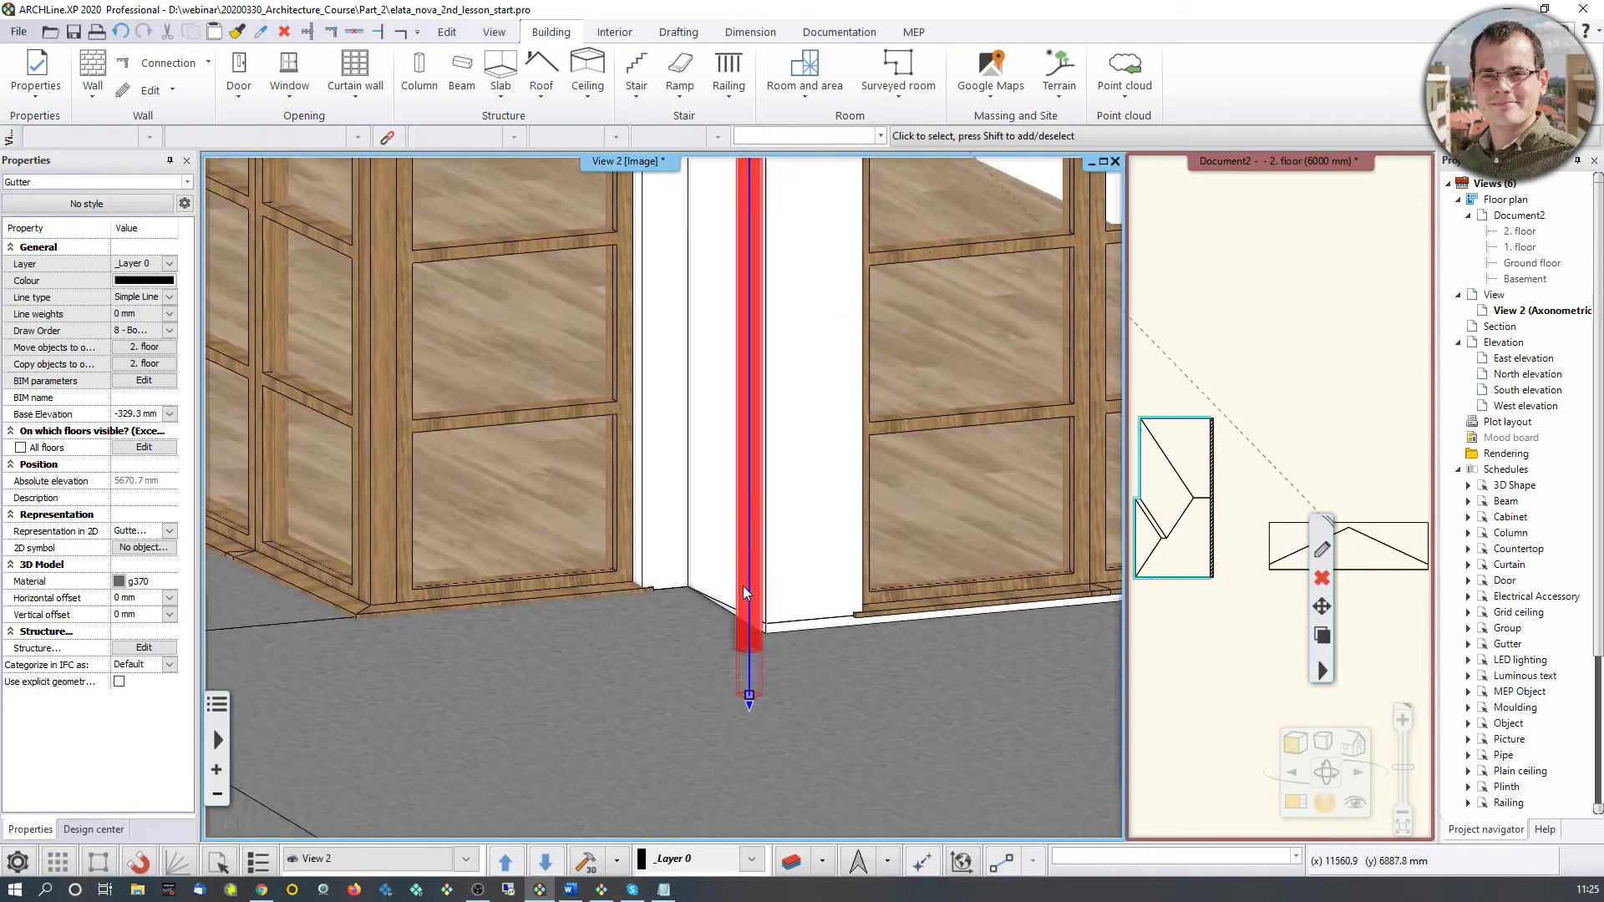
{"action": "mouse_move", "coordinate": [750, 590]}
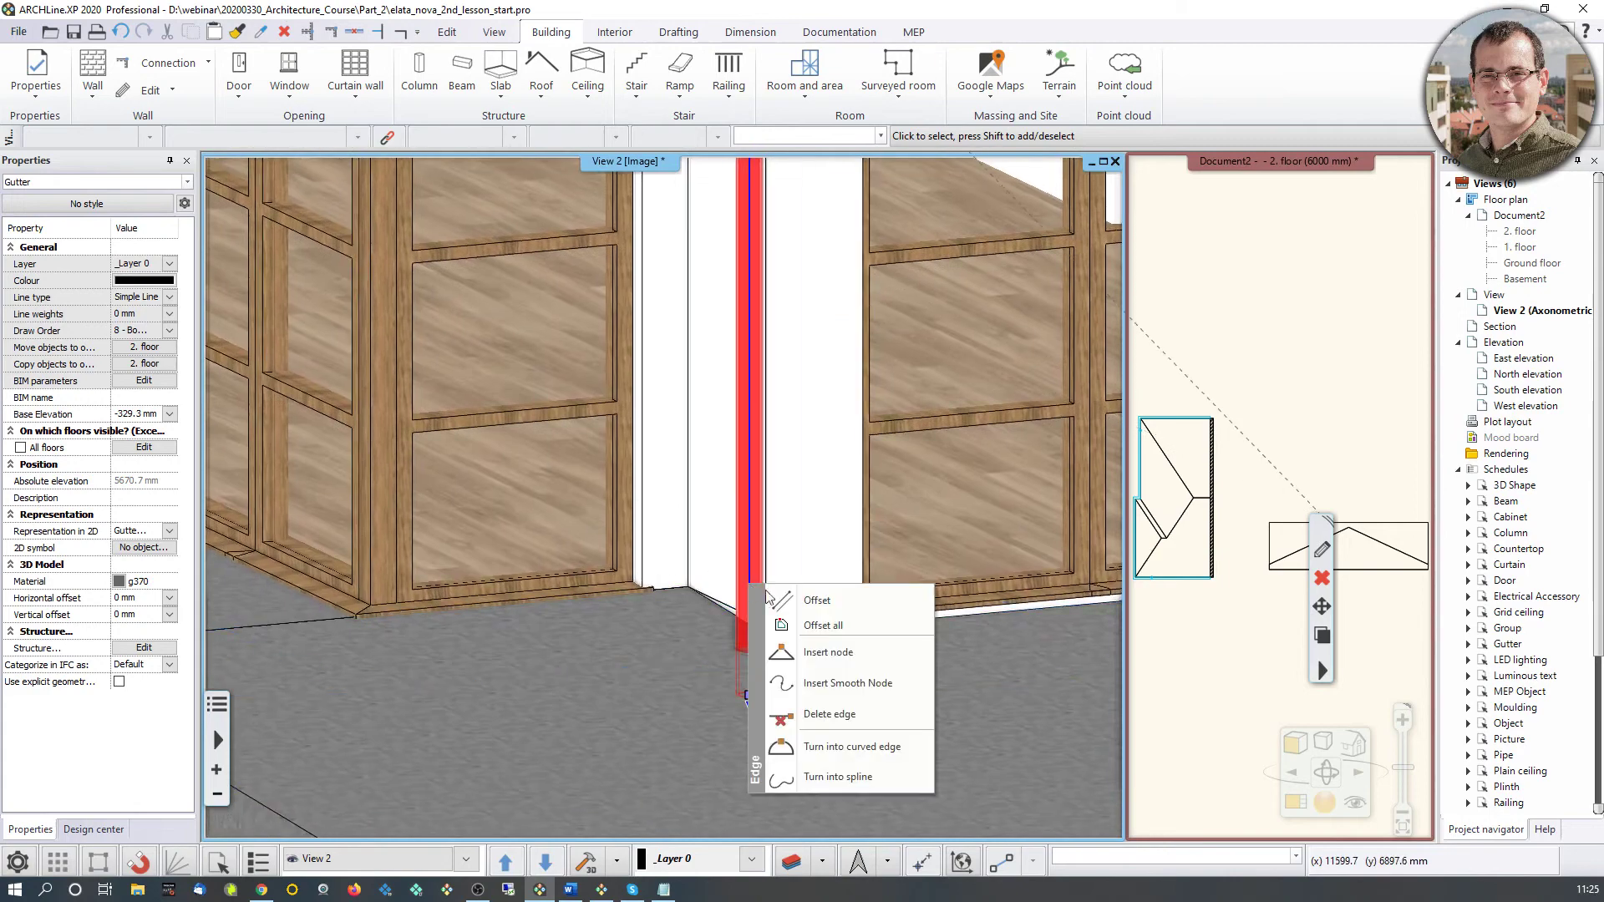
{"action": "scroll", "coordinate": [783, 502], "scroll_direction": "down", "scroll_amount": 5}
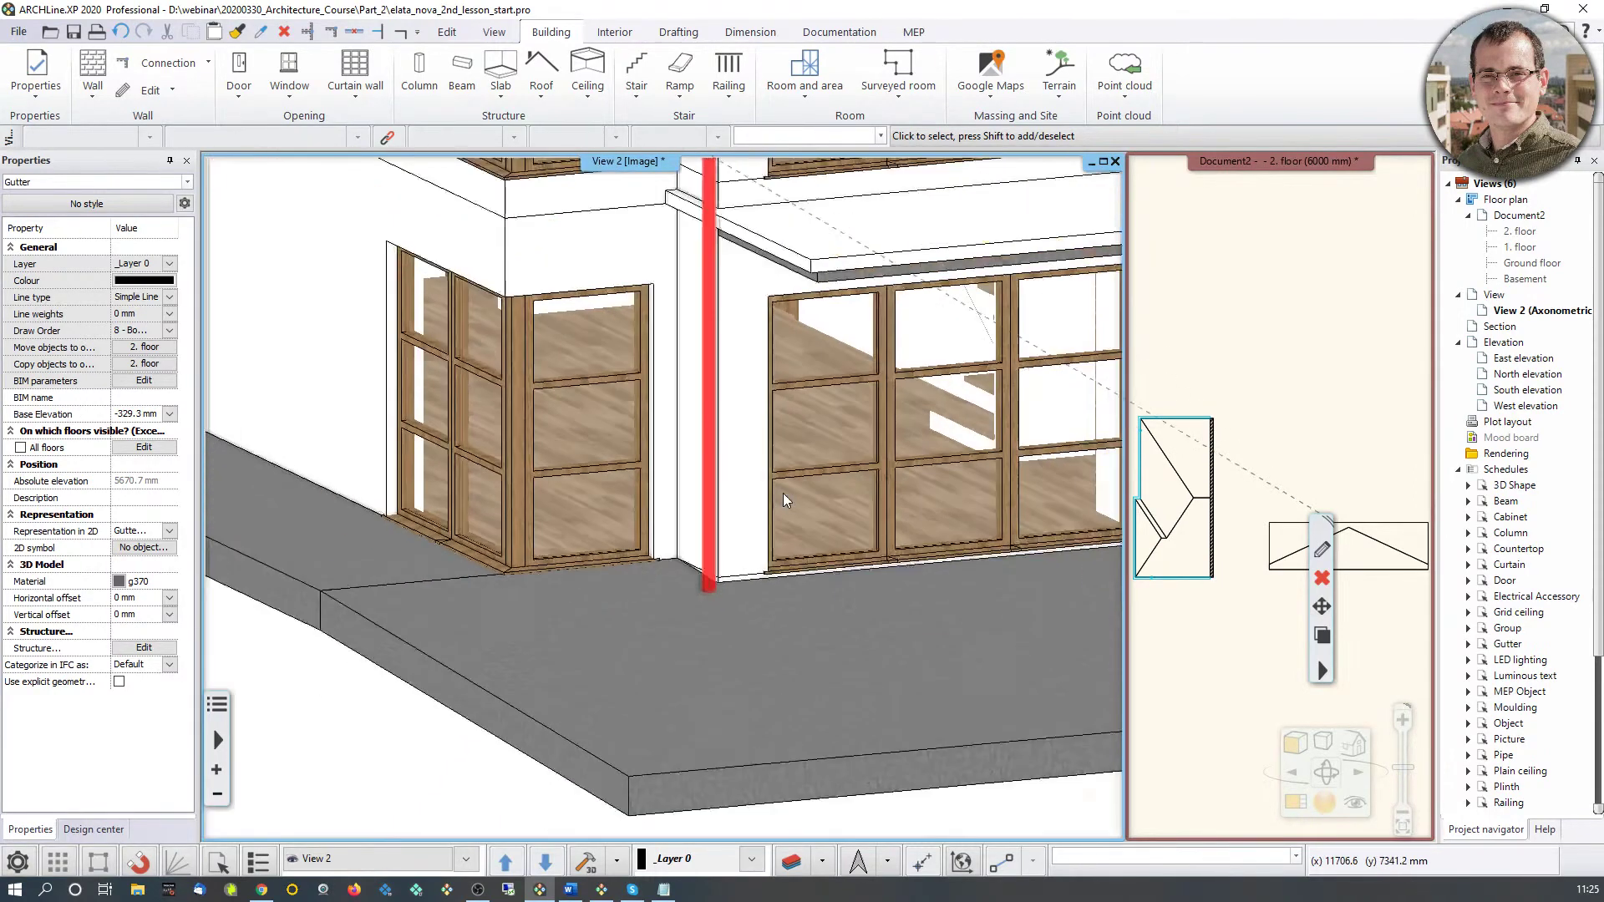
{"action": "middle_click_drag", "start_coordinate": [764, 407], "coordinate": [821, 540]}
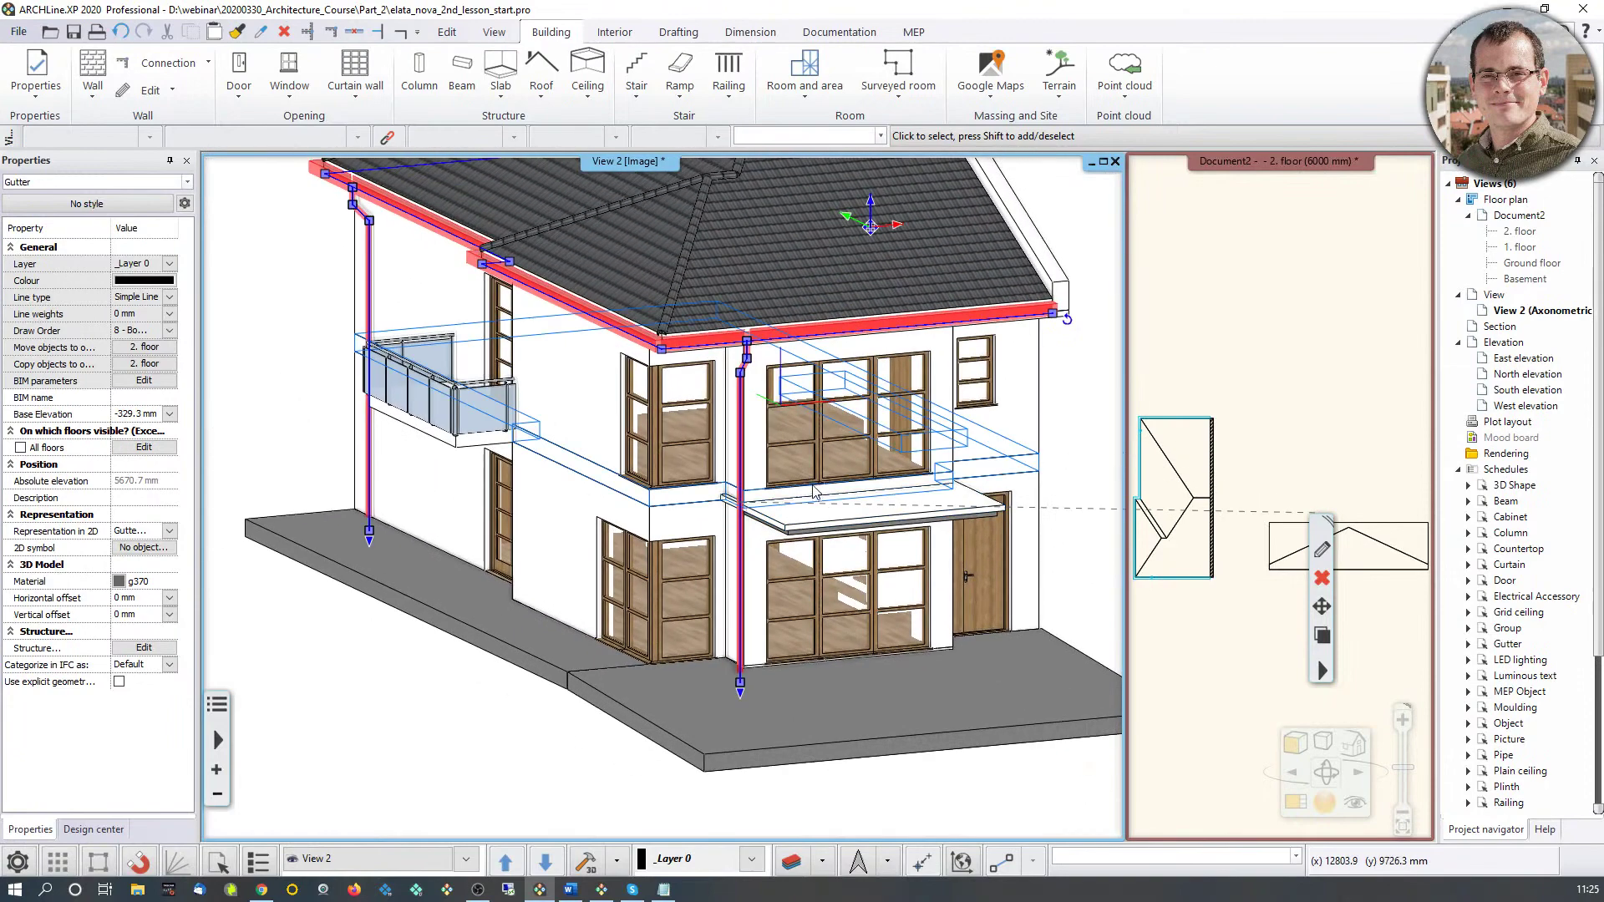
{"action": "key", "text": "Escape"}
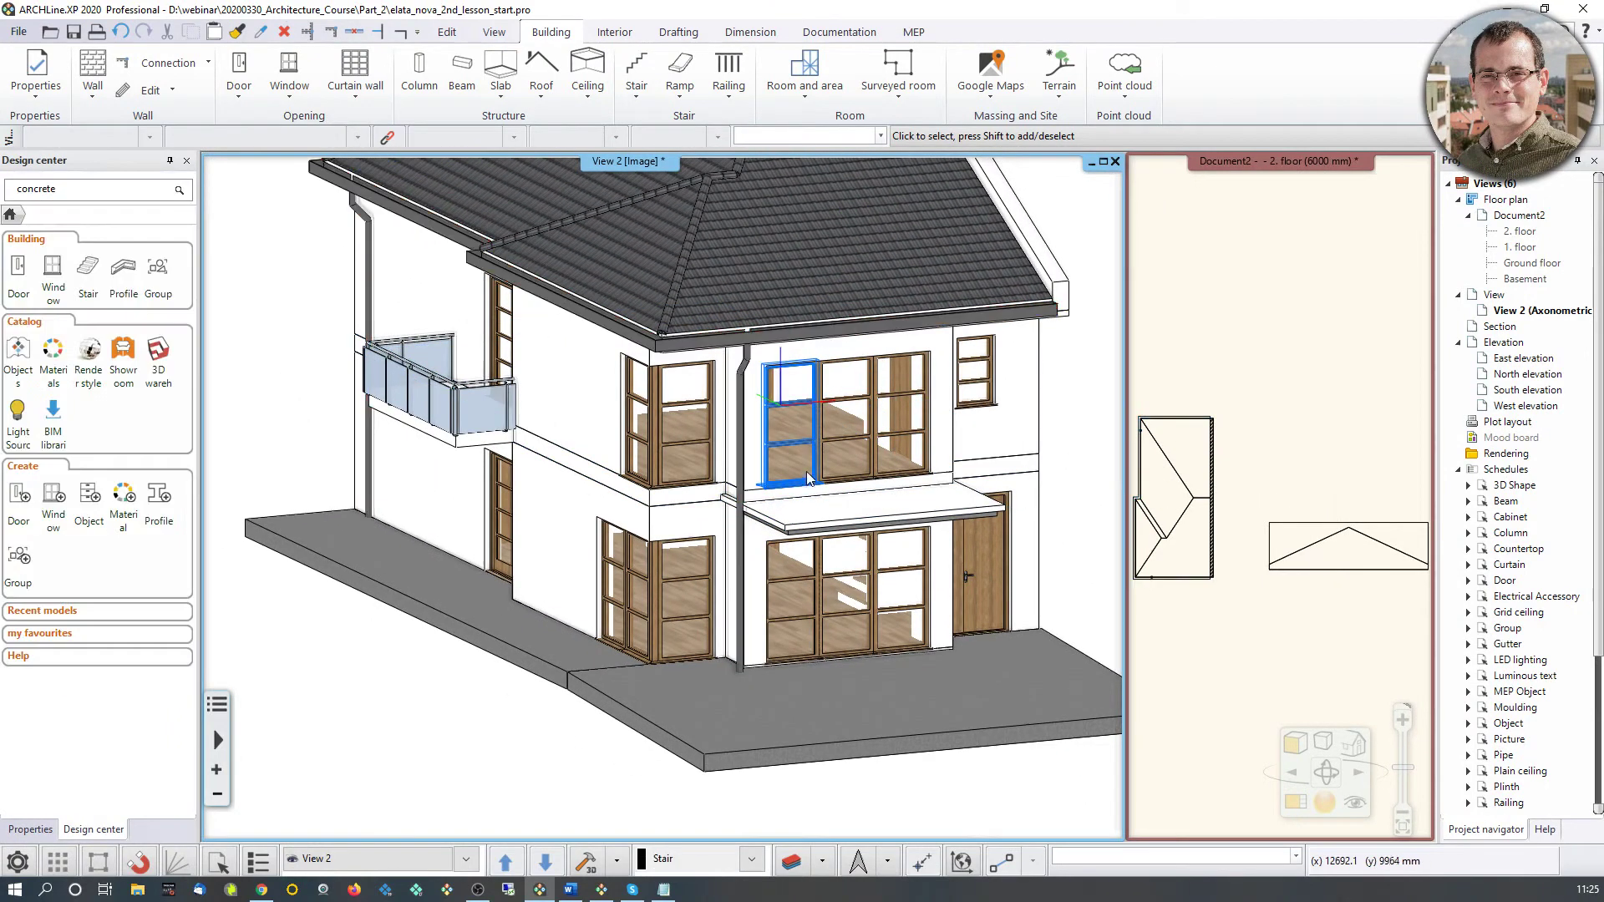
{"action": "middle_click_drag", "start_coordinate": [808, 491], "coordinate": [769, 649]}
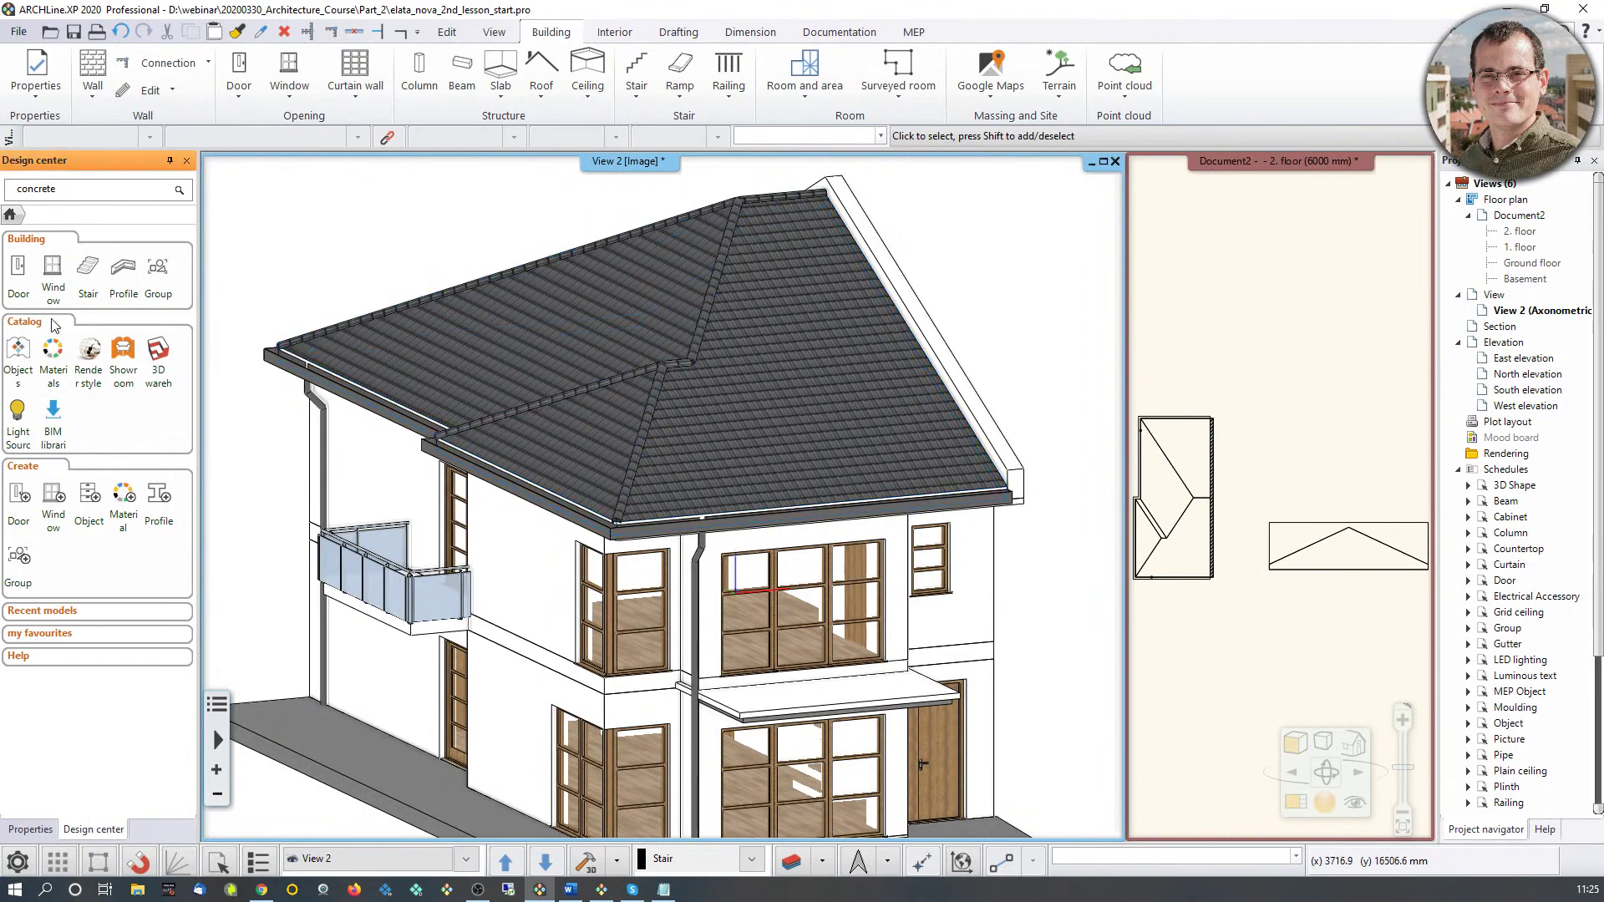
Step: Open the Solar category under MEP content in the object library
{"action": "left_click", "coordinate": [13, 370]}
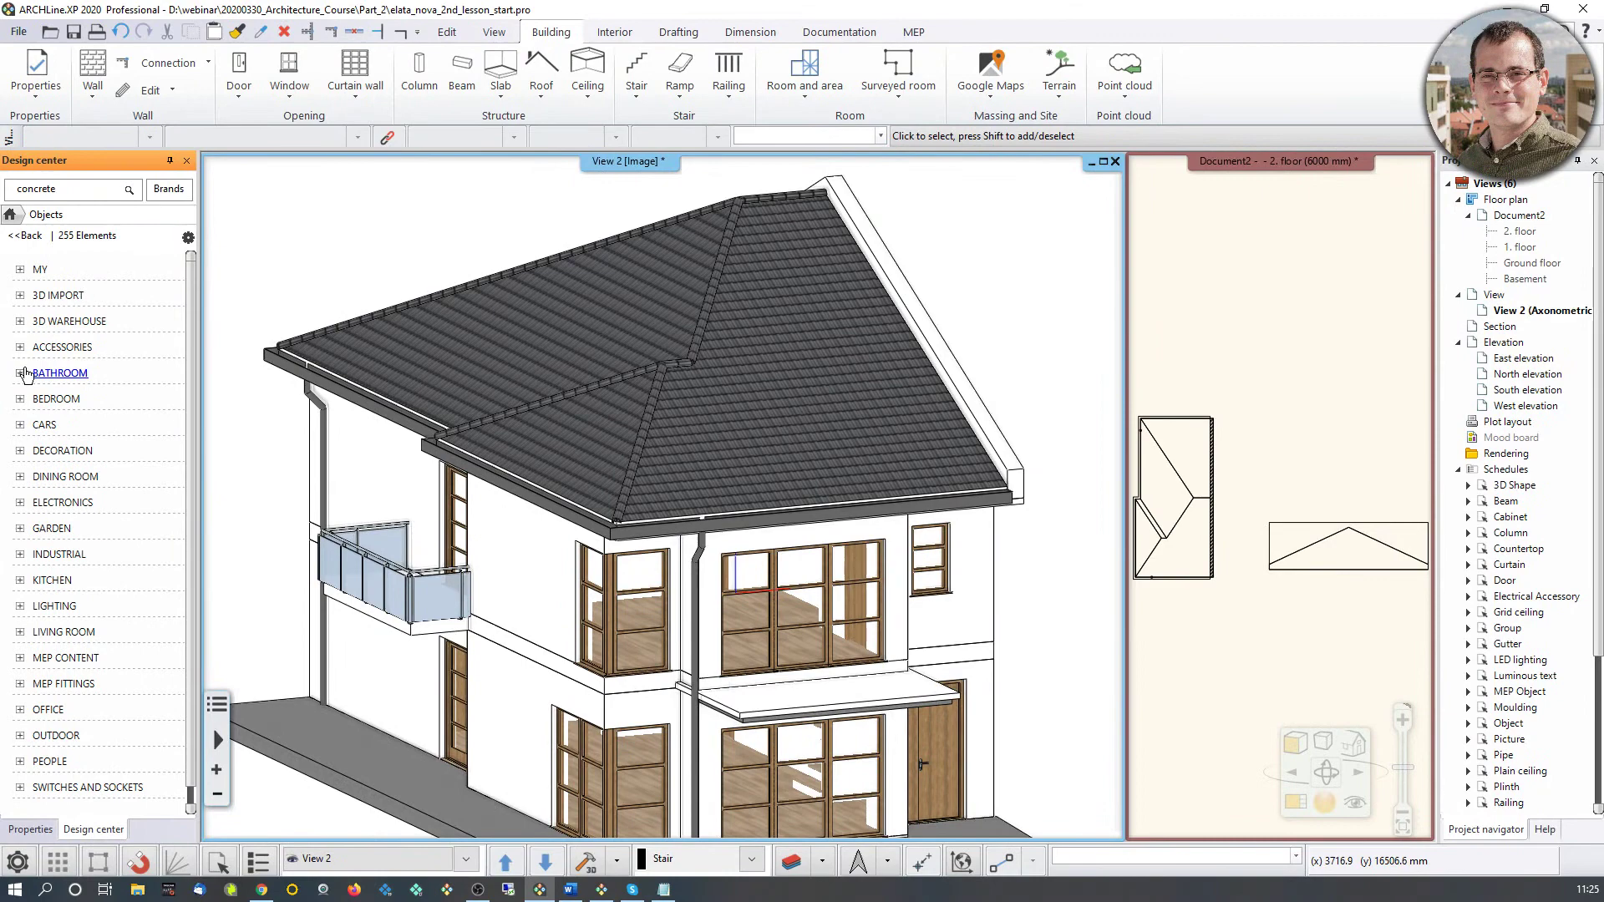
{"action": "left_click", "coordinate": [65, 197]}
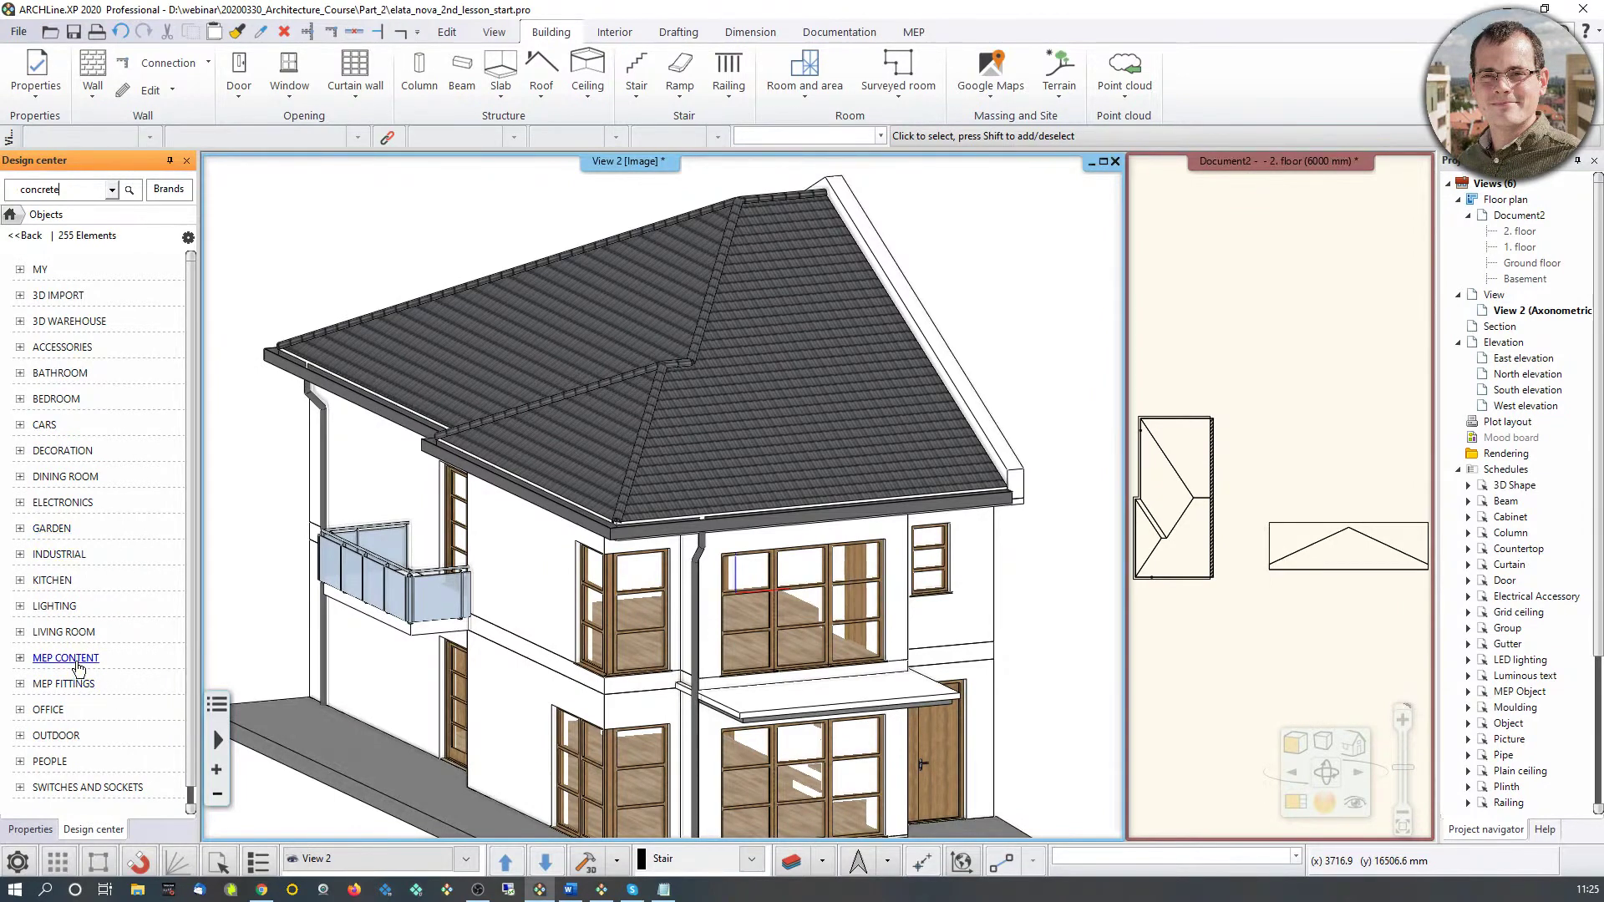
{"action": "left_click", "coordinate": [124, 660]}
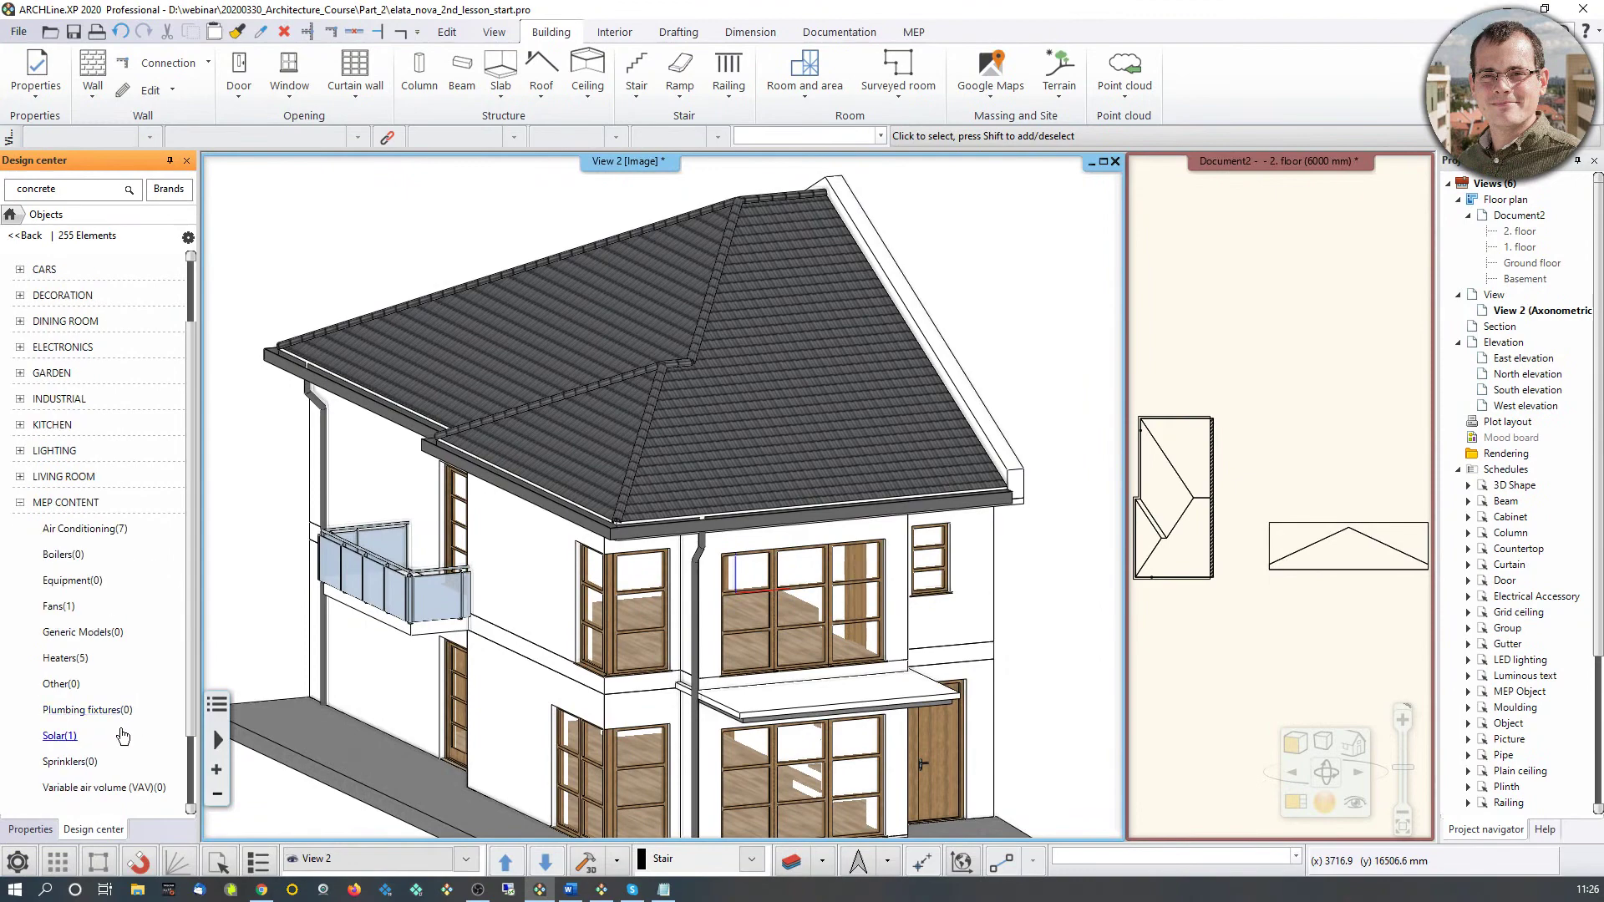
{"action": "left_click", "coordinate": [60, 736]}
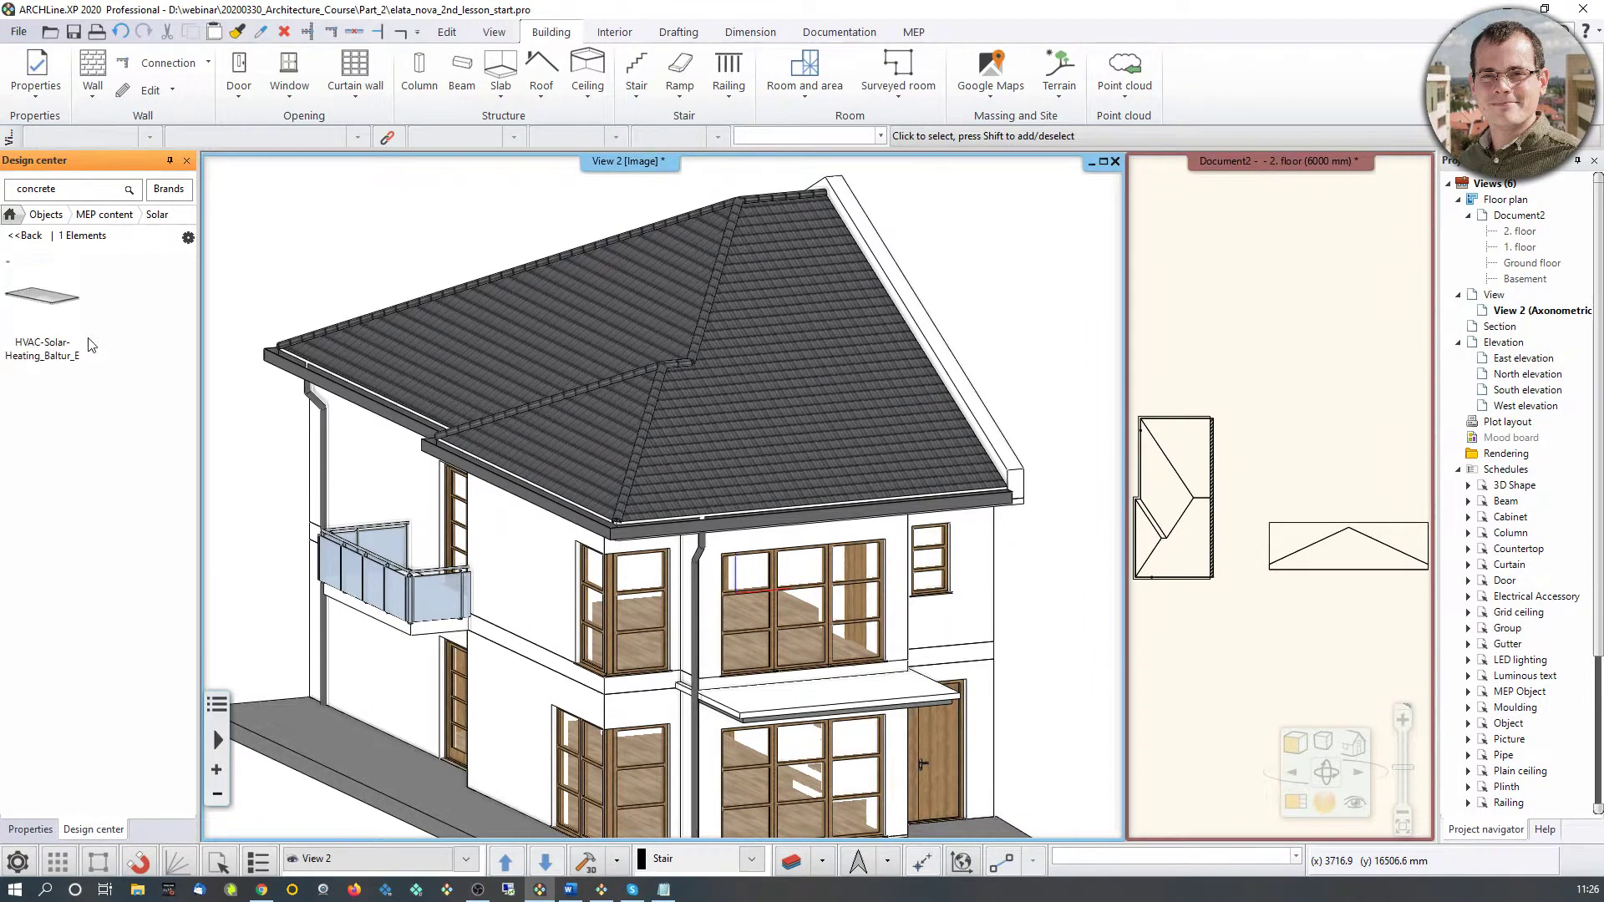
Step: Place the HVAC-Solar-Heating_Baltur_E panel as an object on the front roof slope in the enlarged 2. floor plan, near the hip line
{"action": "left_click", "coordinate": [1211, 493]}
{"action": "scroll", "coordinate": [1210, 493], "scroll_direction": "up", "scroll_amount": 5}
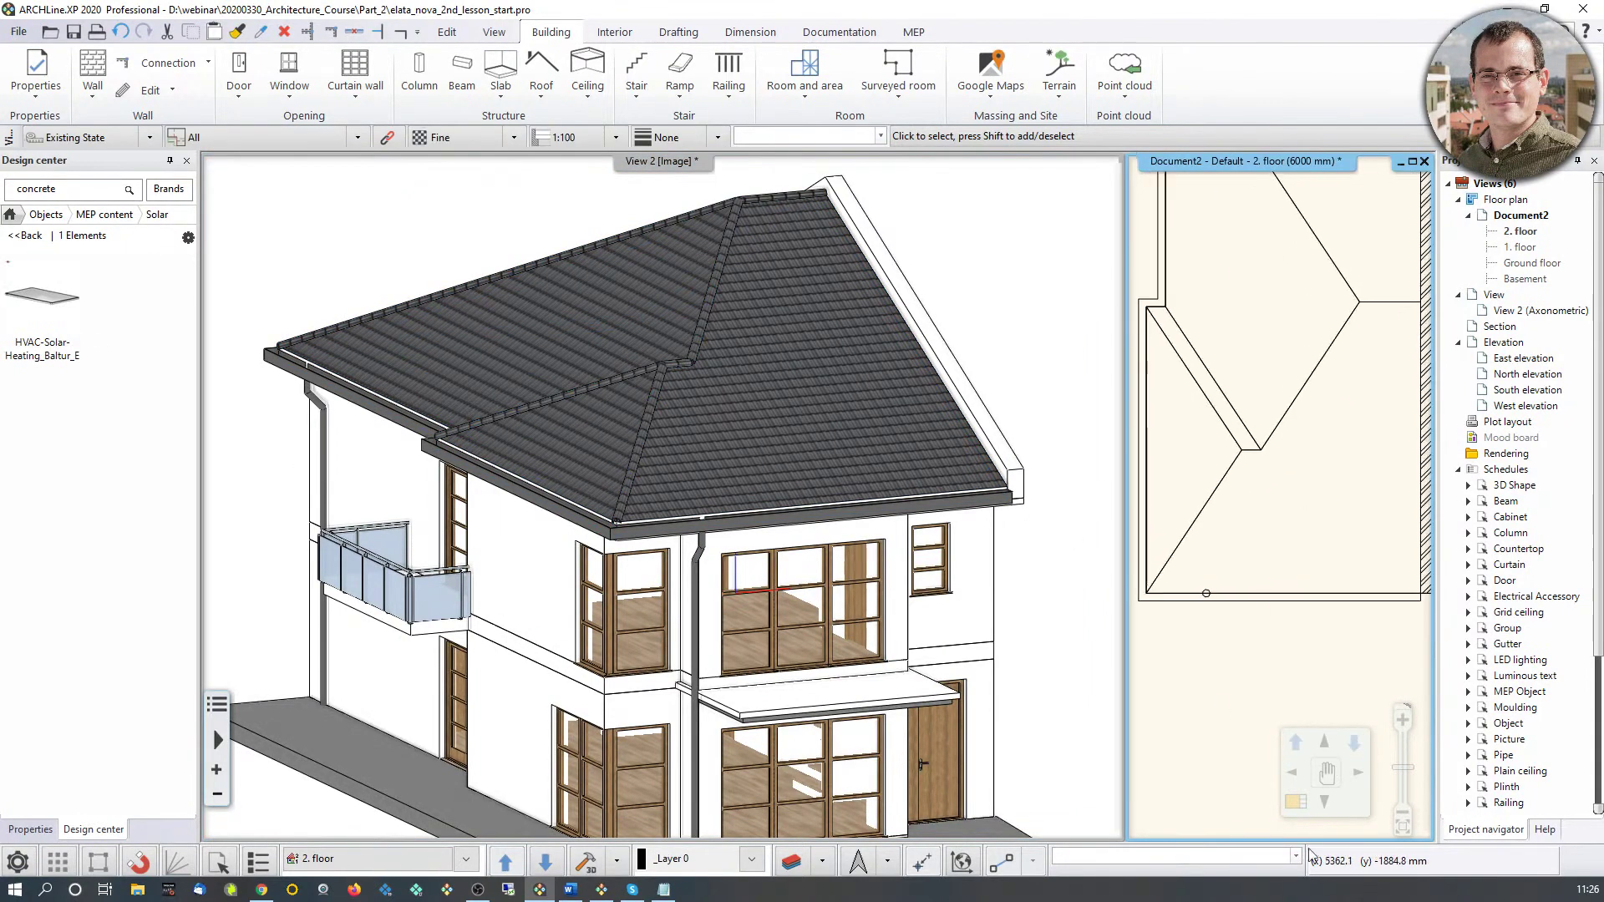
{"action": "left_click", "coordinate": [1294, 800]}
{"action": "scroll", "coordinate": [668, 521], "scroll_direction": "up", "scroll_amount": 3}
{"action": "scroll", "coordinate": [668, 521], "scroll_direction": "up", "scroll_amount": 2}
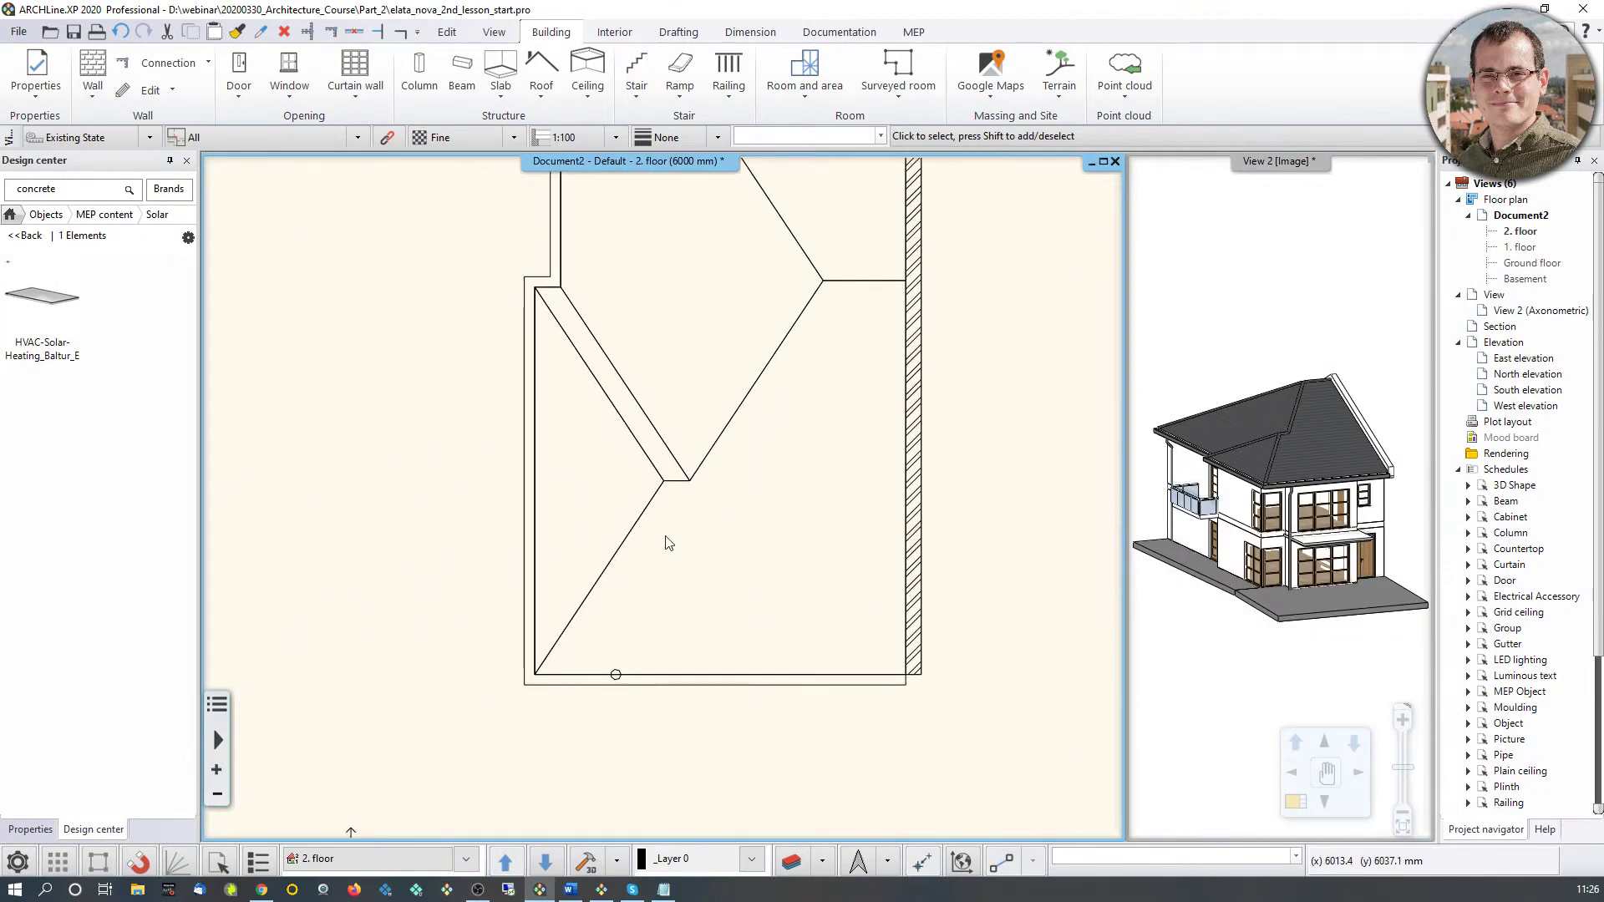
{"action": "left_click_drag", "start_coordinate": [42, 309], "coordinate": [615, 596]}
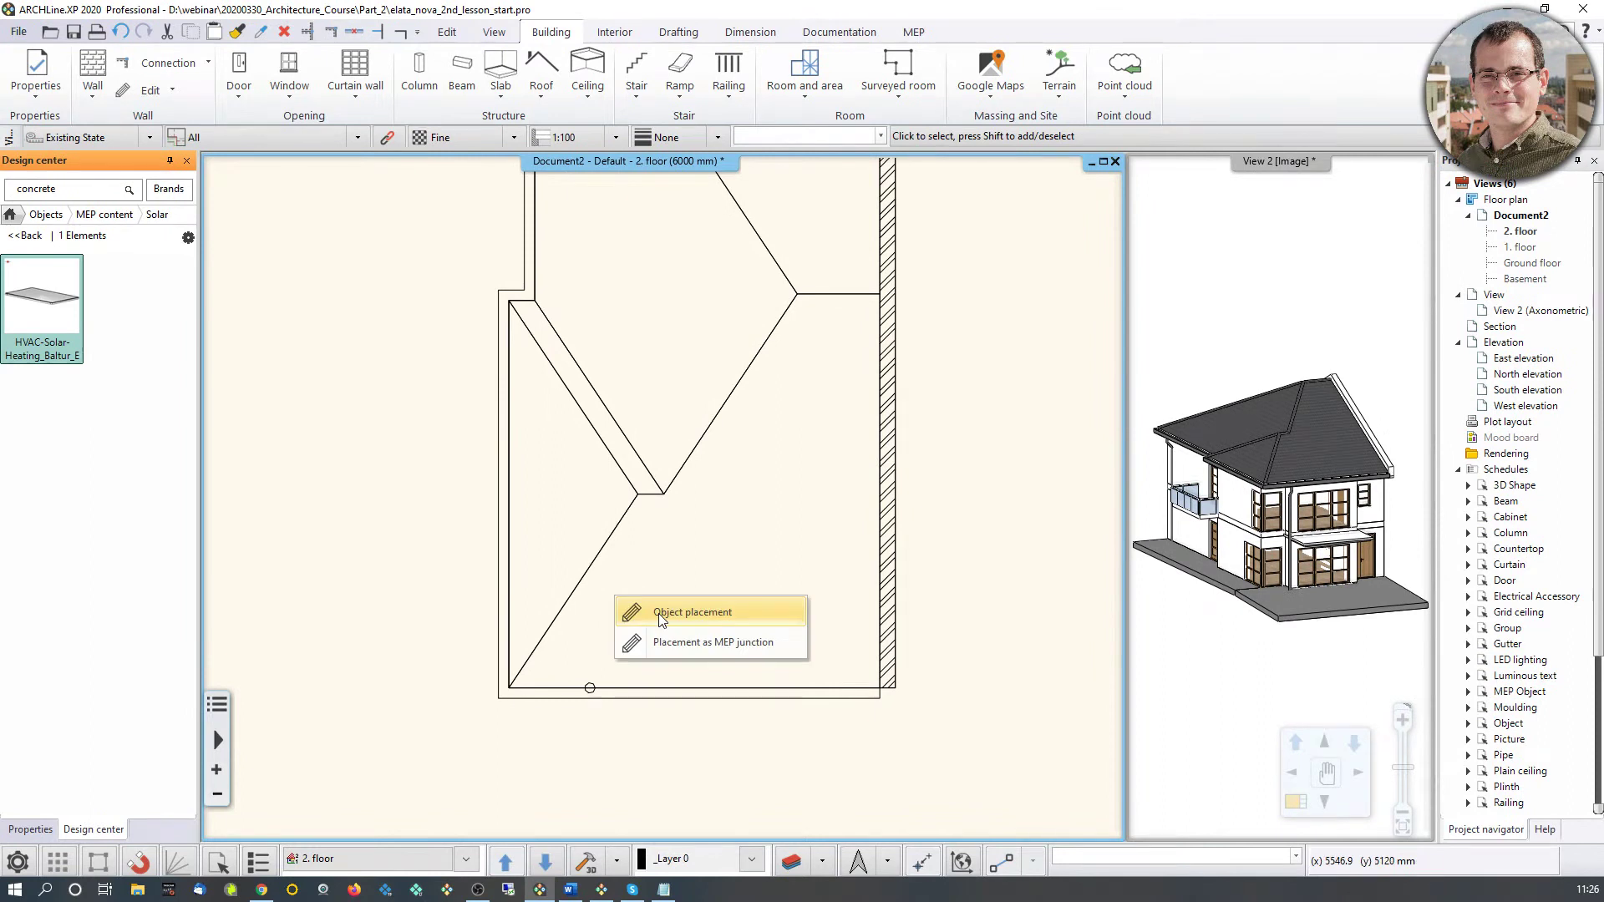
{"action": "left_click", "coordinate": [658, 613]}
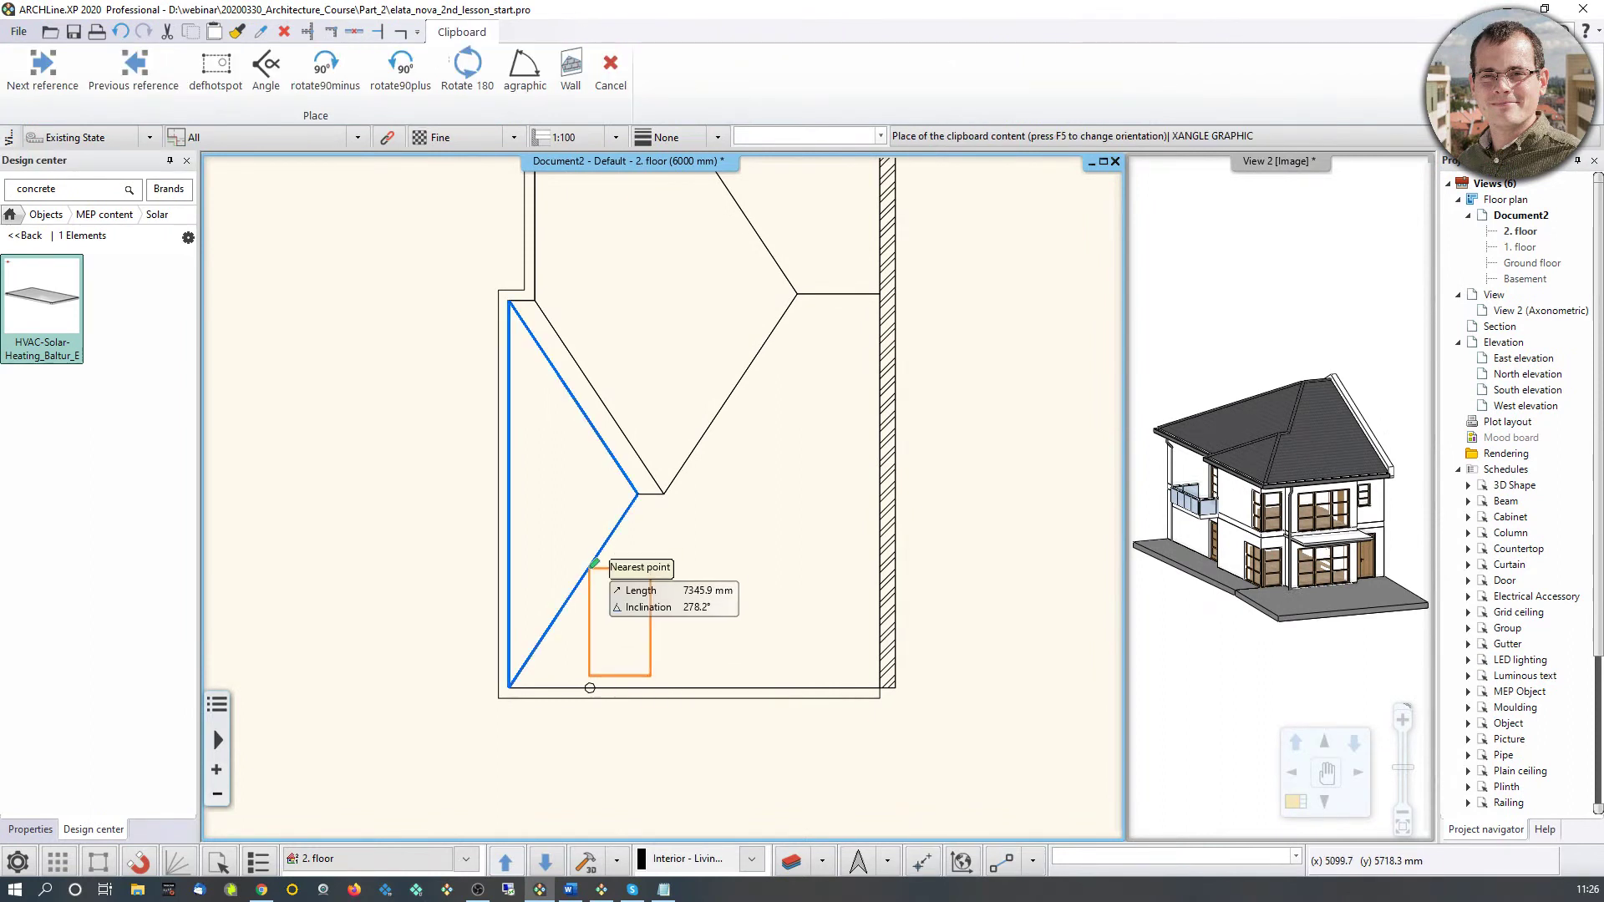
{"action": "scroll", "coordinate": [608, 585], "scroll_direction": "up", "scroll_amount": 2}
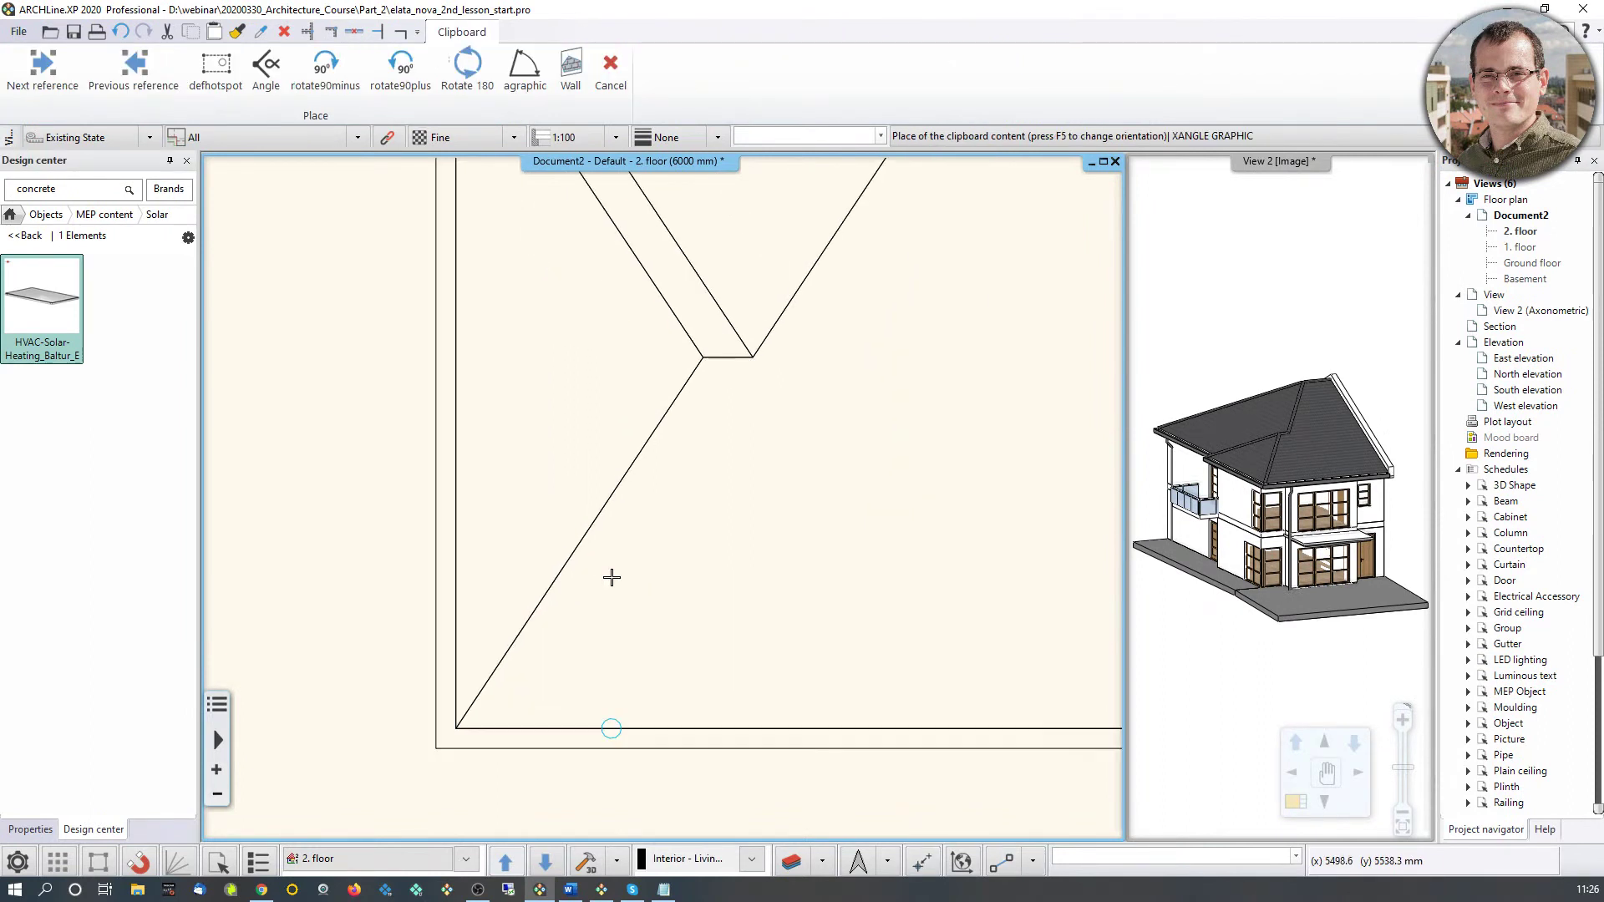
{"action": "left_click", "coordinate": [637, 505]}
{"action": "key", "text": "Escape"}
Step: Select the solar panel in the 3D view and set its forward tilt to 25°
{"action": "left_click", "coordinate": [1248, 527]}
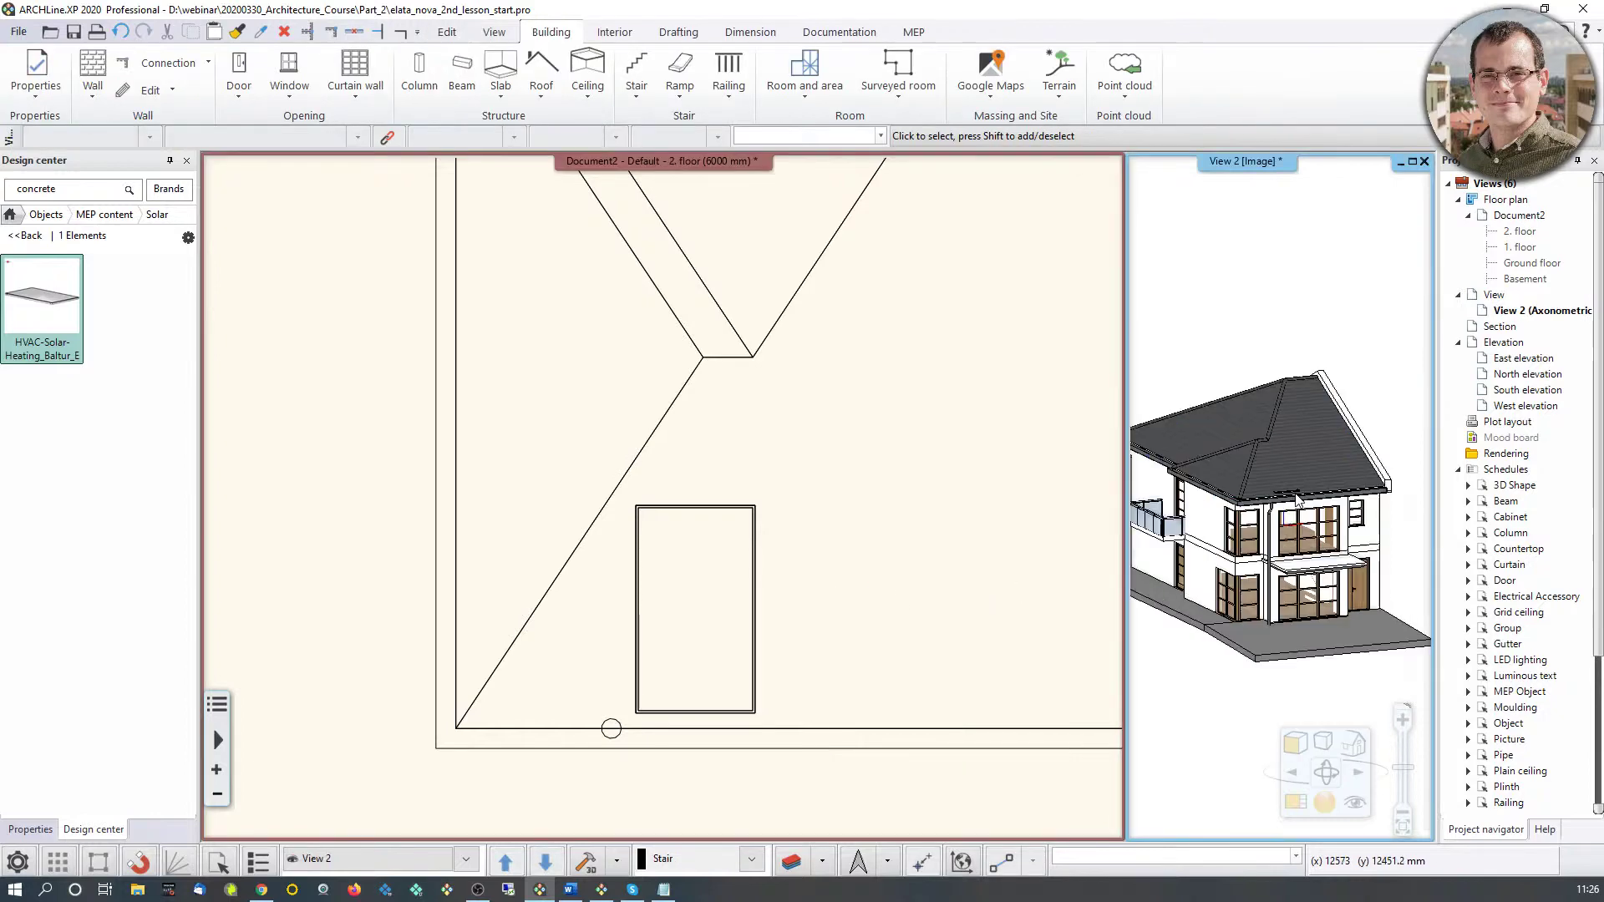
{"action": "scroll", "coordinate": [1253, 514], "scroll_direction": "up", "scroll_amount": 5}
{"action": "left_click", "coordinate": [1248, 494]}
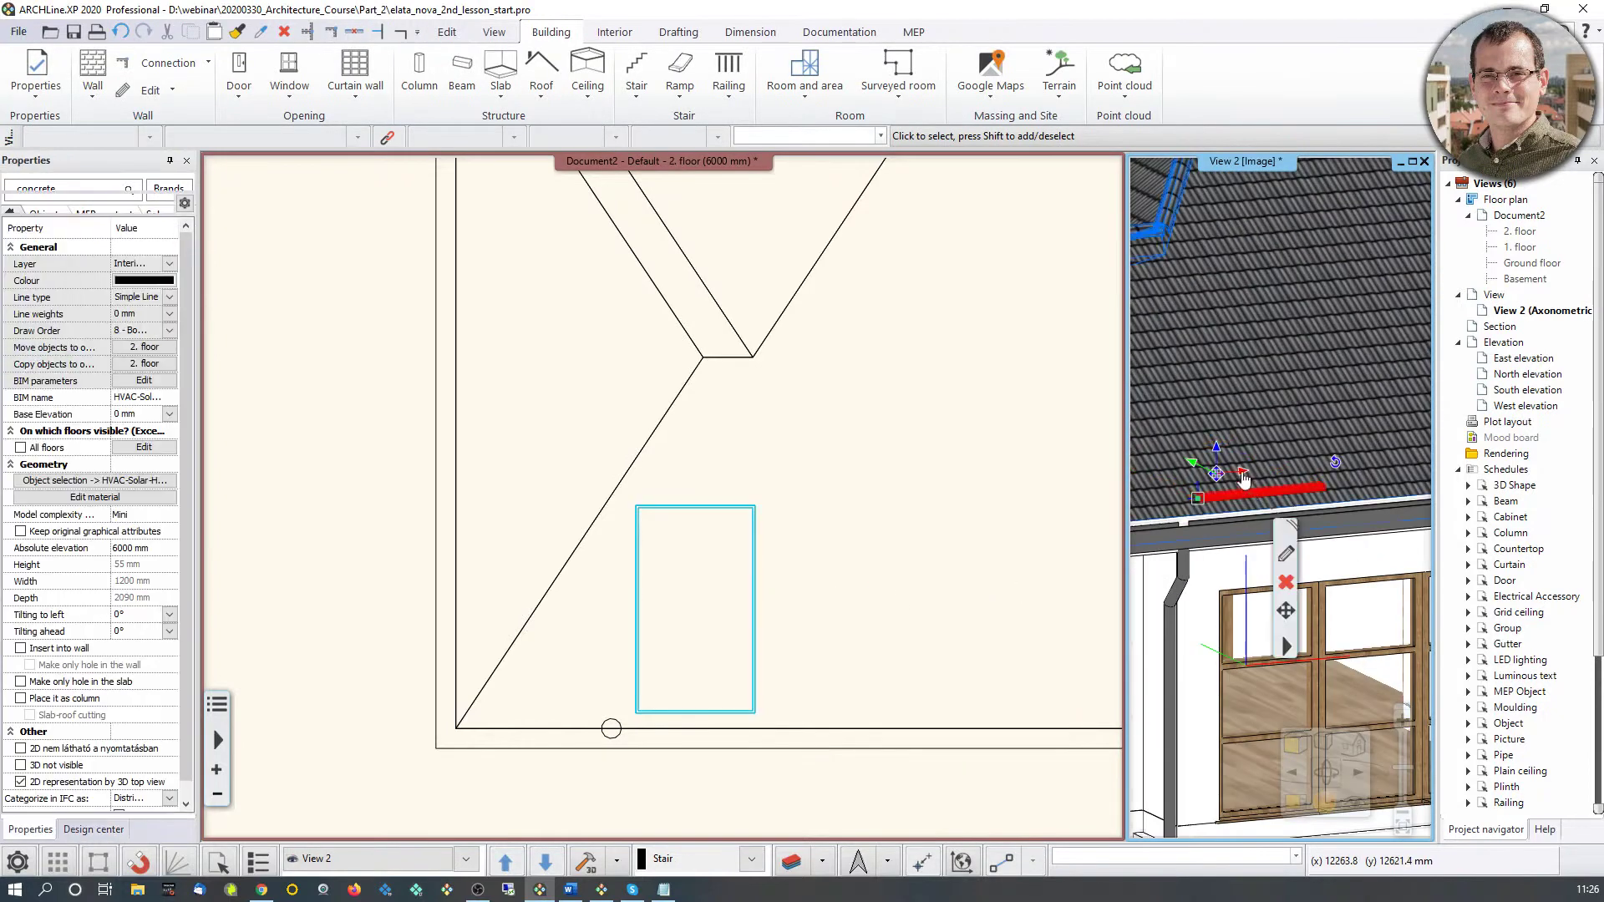
{"action": "scroll", "coordinate": [1248, 484], "scroll_direction": "down", "scroll_amount": 4}
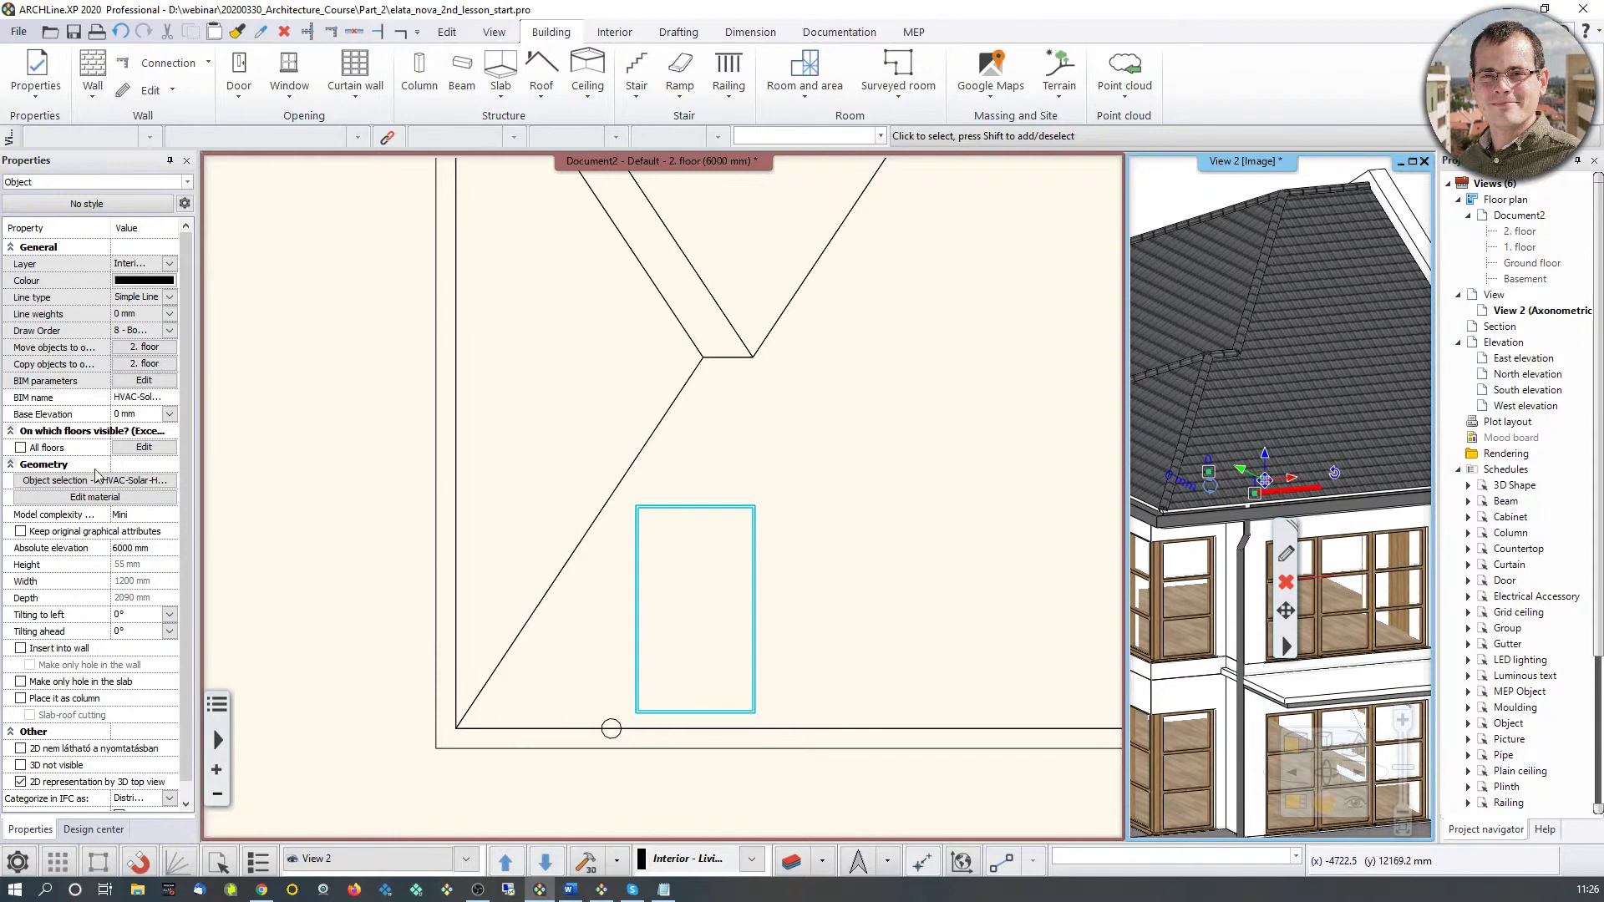
{"action": "left_click", "coordinate": [124, 634]}
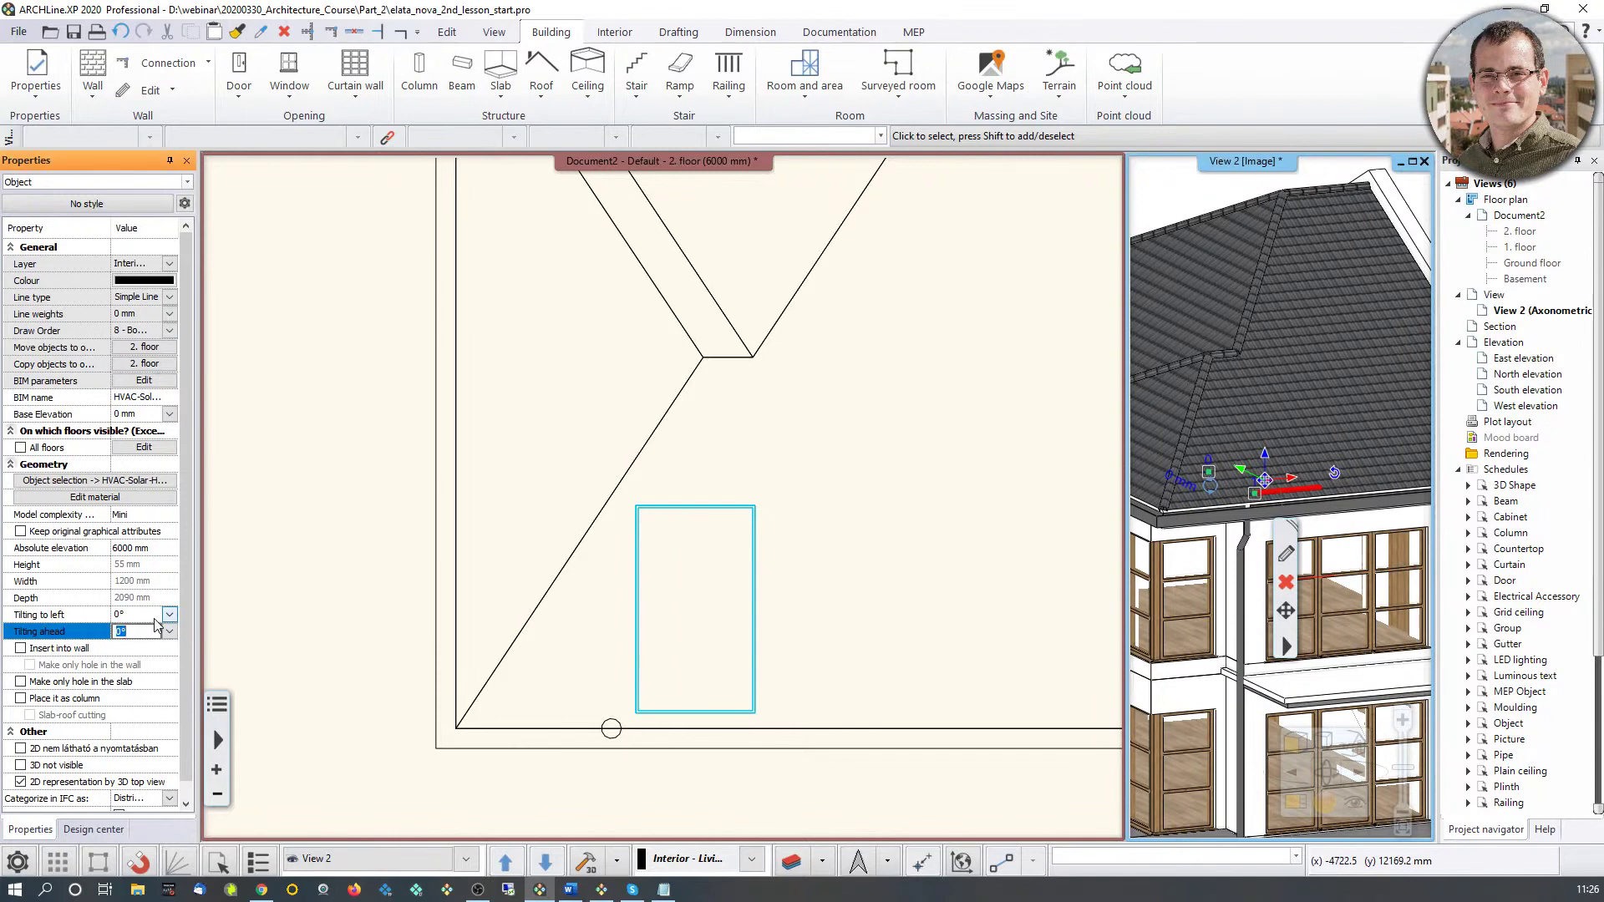
{"action": "key", "text": "Return"}
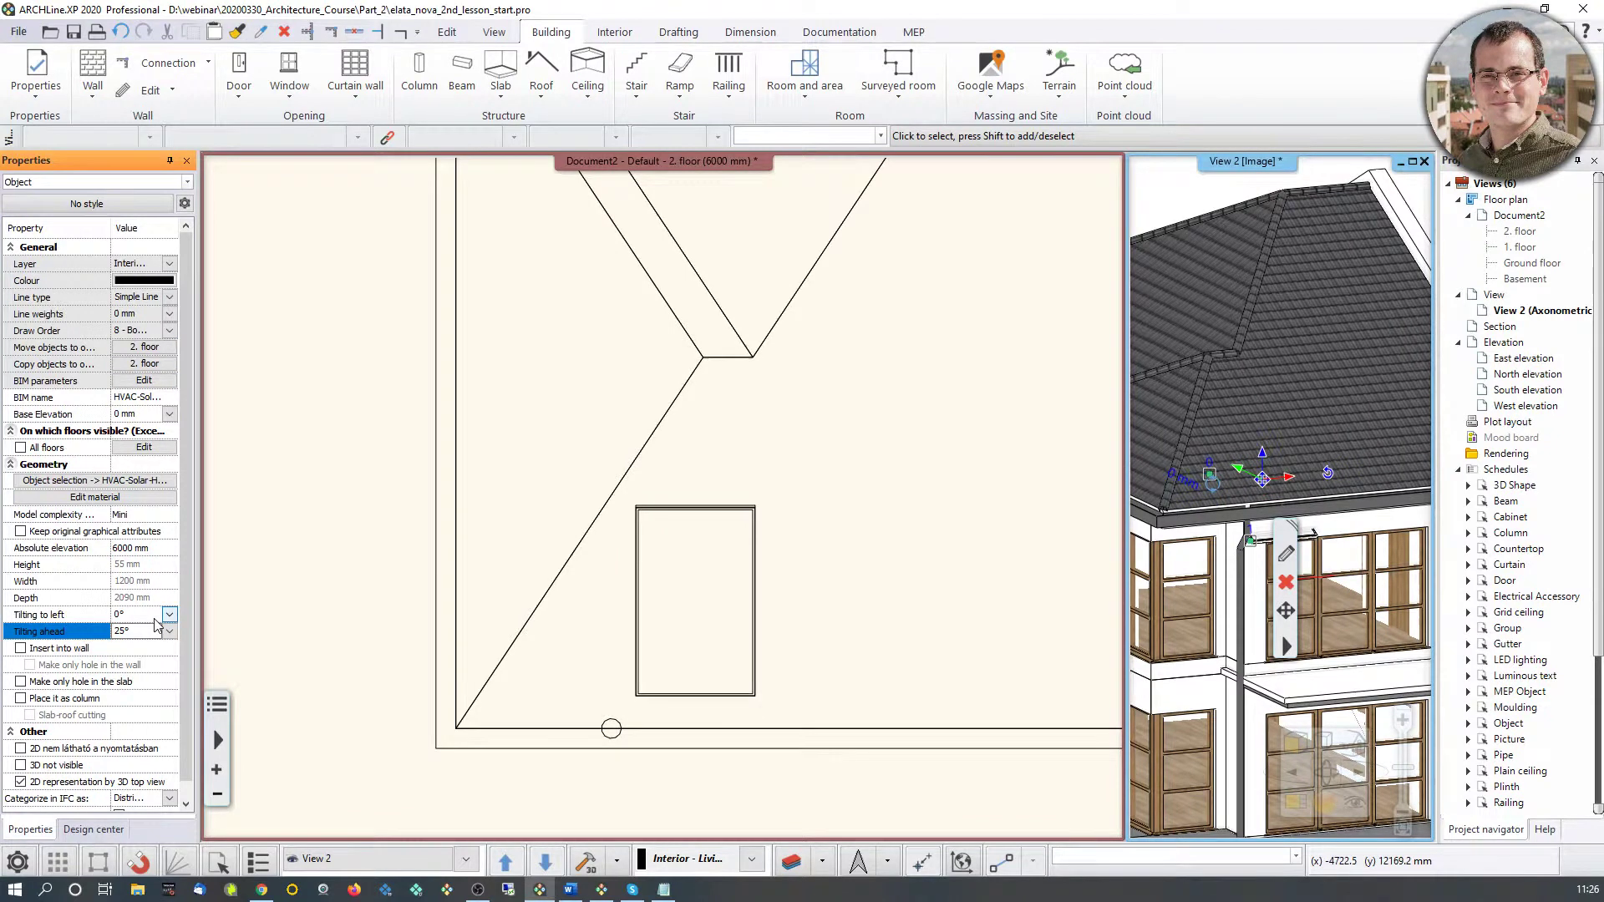
Step: Move the solar panel vertically up by about 965 mm so it sits on the front roof slope
{"action": "scroll", "coordinate": [1274, 474], "scroll_direction": "up", "scroll_amount": 3}
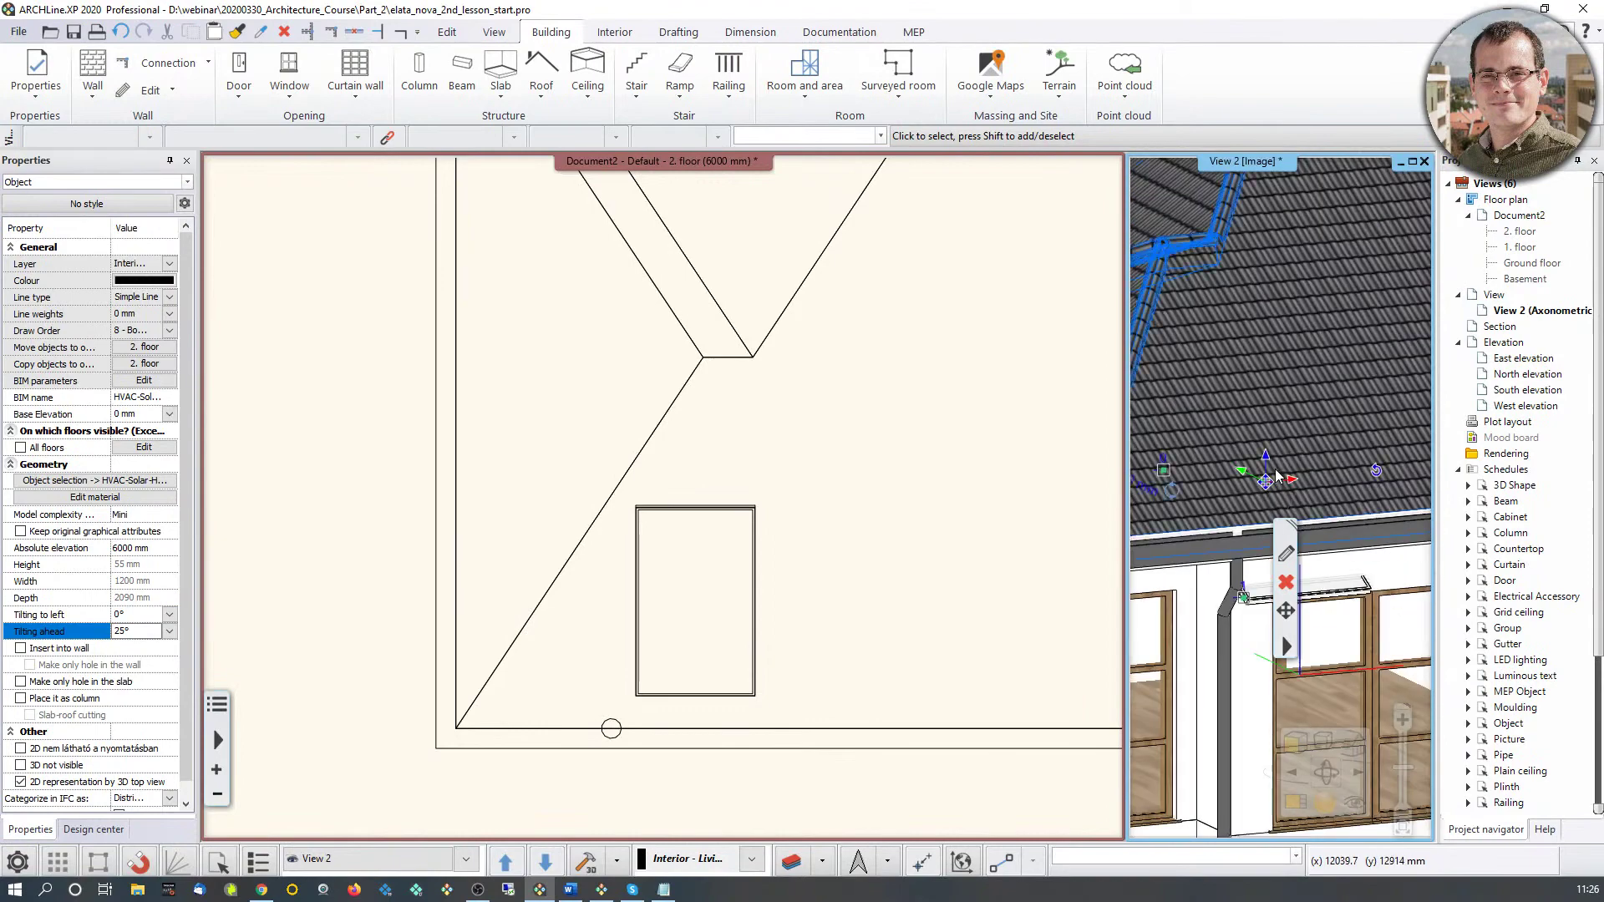
{"action": "left_click", "coordinate": [1267, 459]}
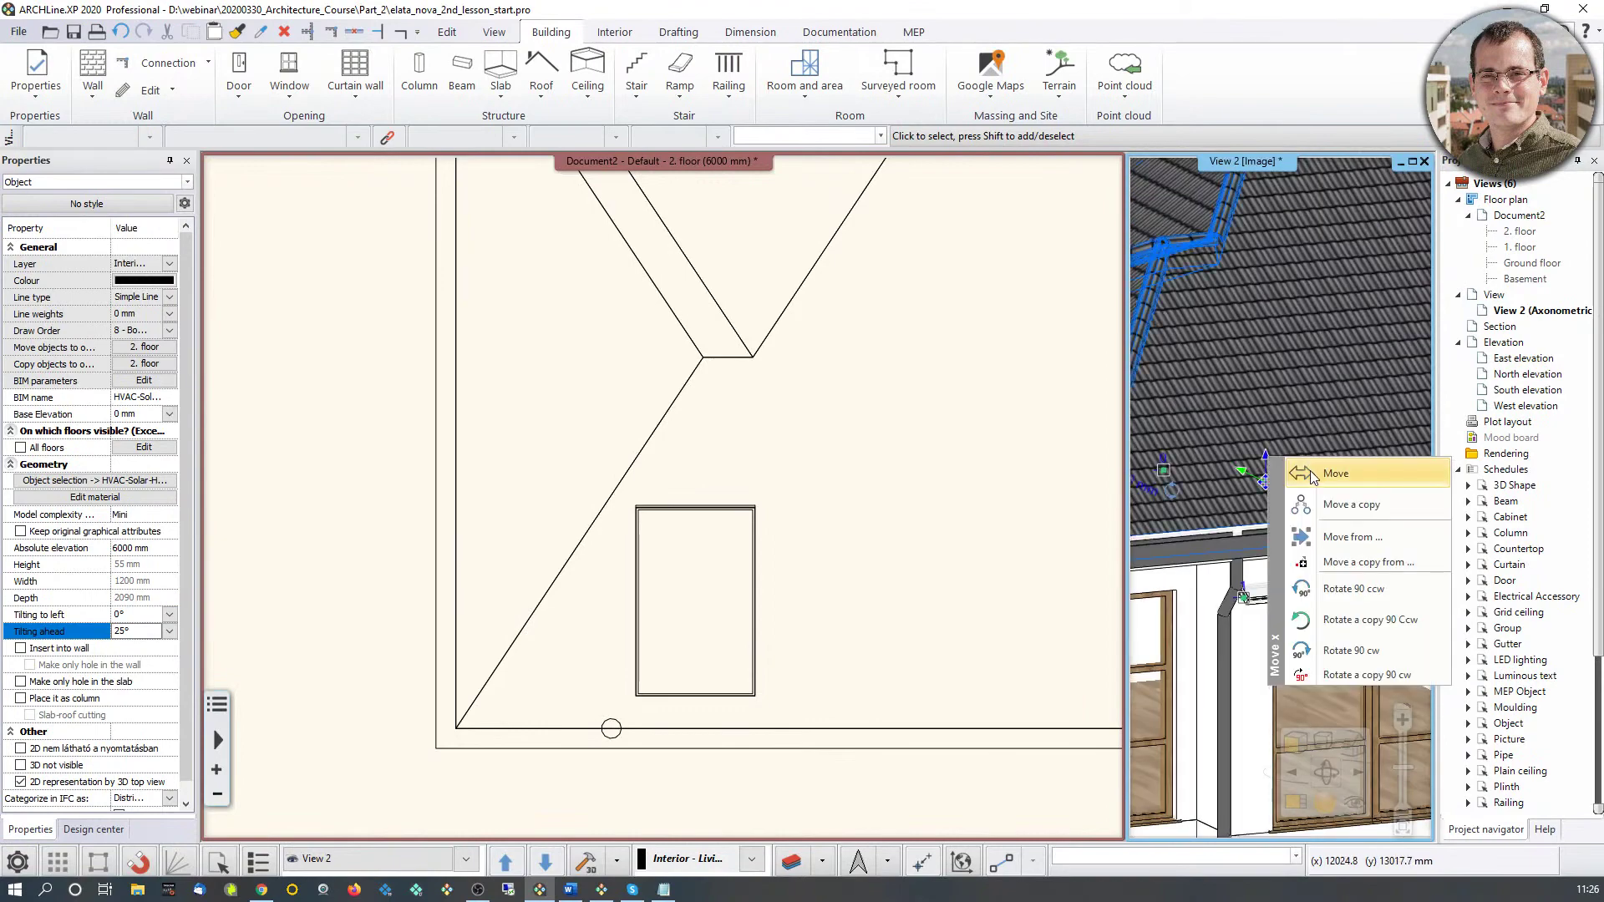
{"action": "left_click", "coordinate": [1335, 473]}
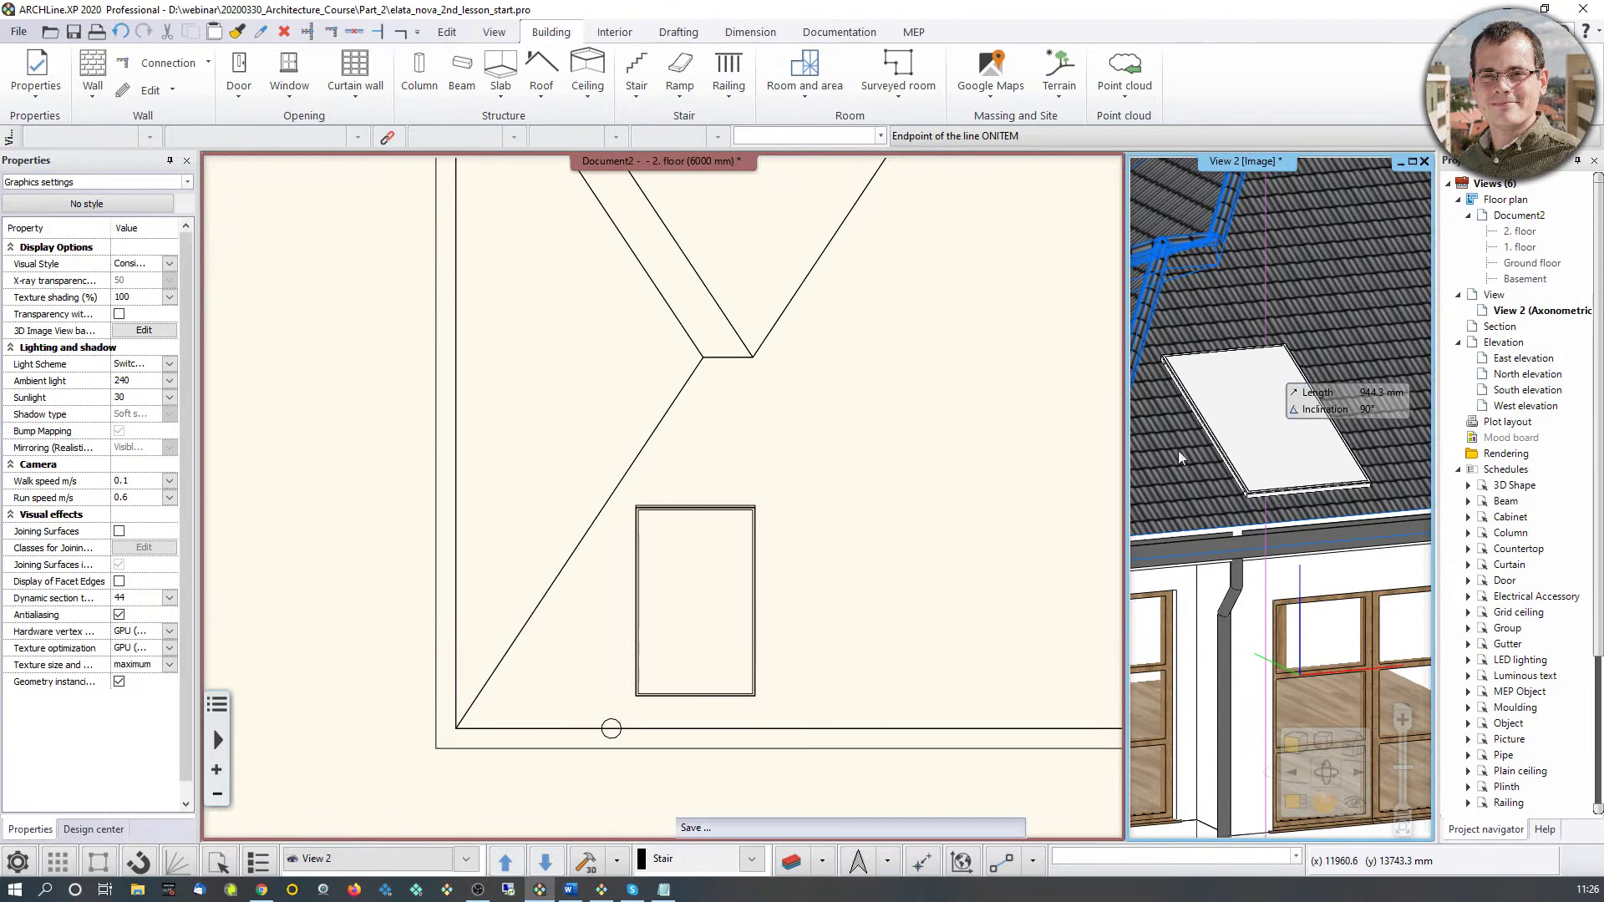
{"action": "left_click", "coordinate": [1286, 390]}
{"action": "middle_click_drag", "start_coordinate": [1389, 354], "coordinate": [1345, 396]}
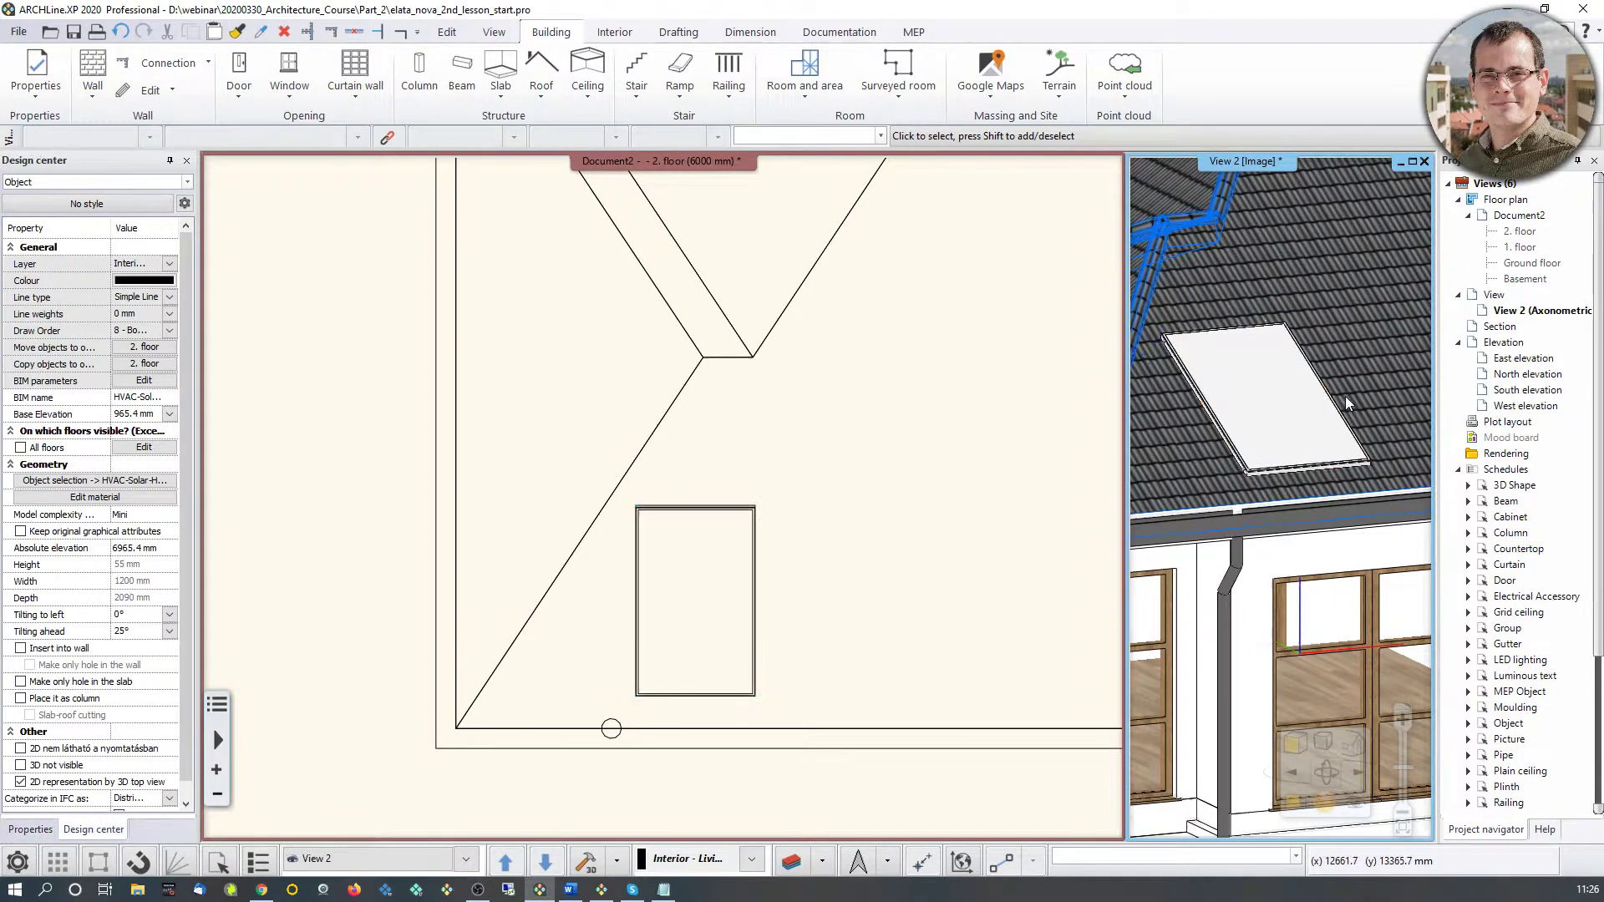
{"action": "scroll", "coordinate": [1301, 449], "scroll_direction": "down", "scroll_amount": 5}
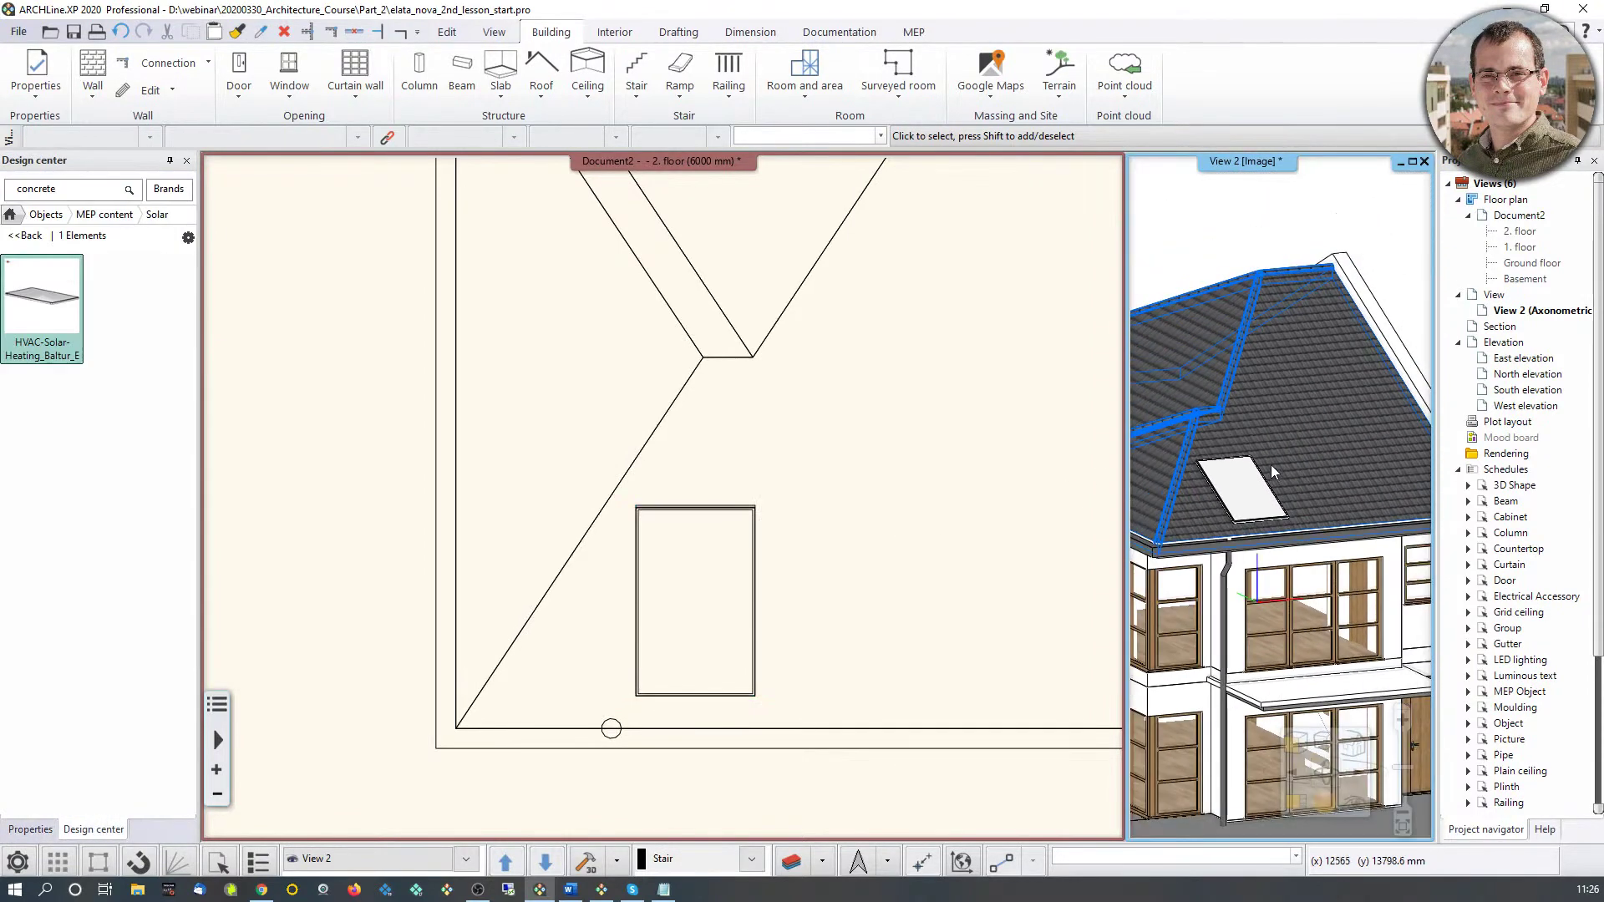
{"action": "left_click", "coordinate": [746, 609]}
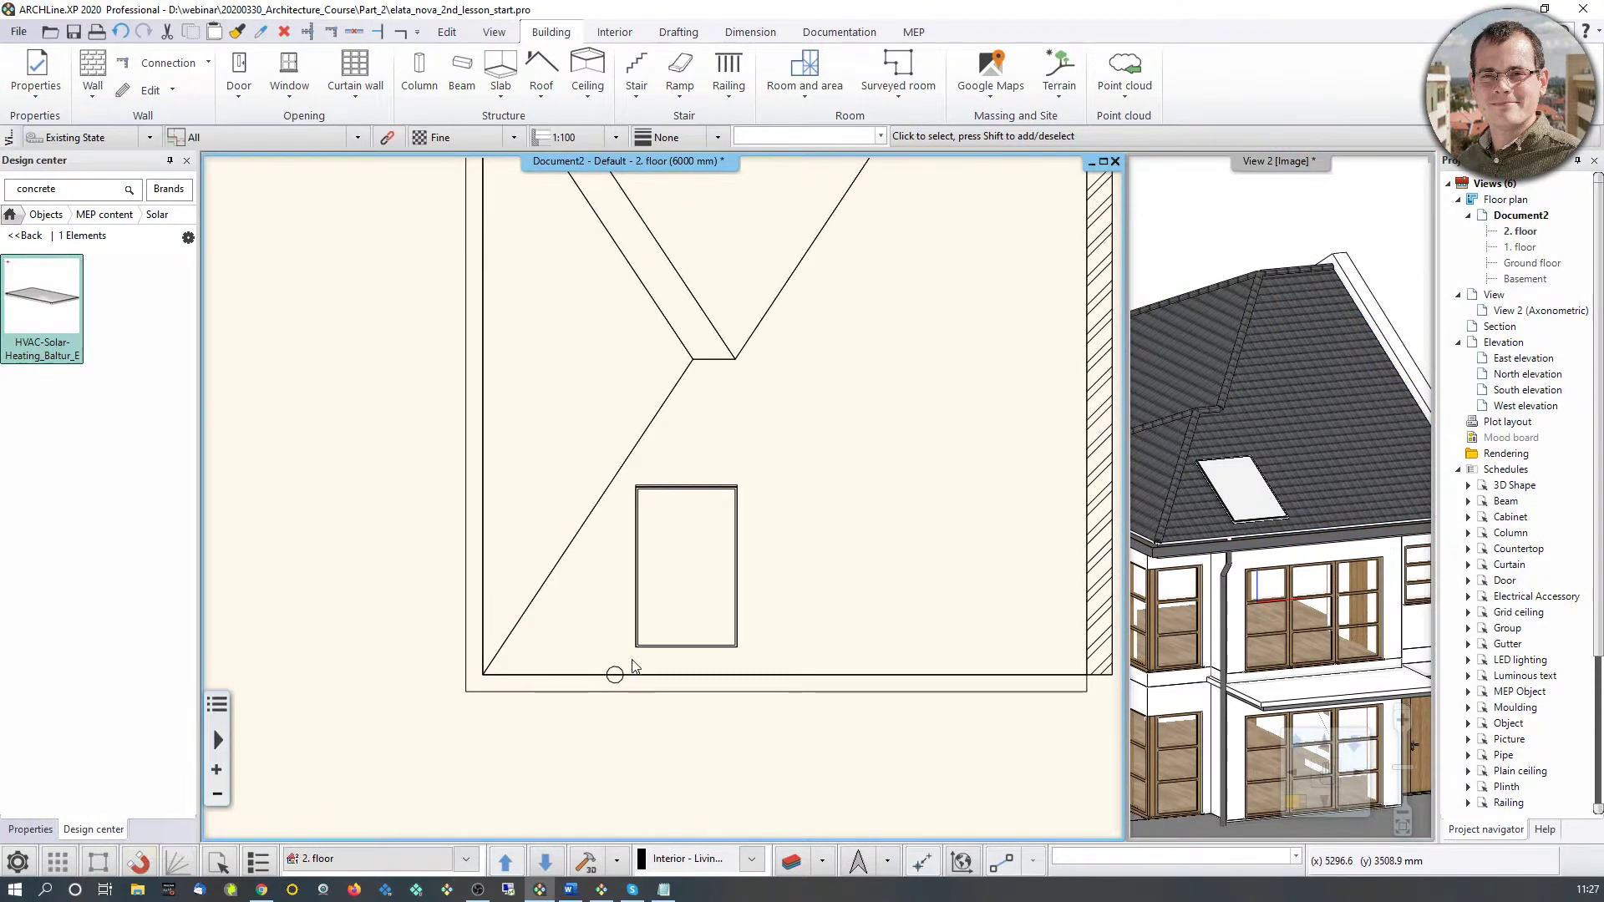
{"action": "middle_click_drag", "start_coordinate": [631, 666], "coordinate": [487, 662]}
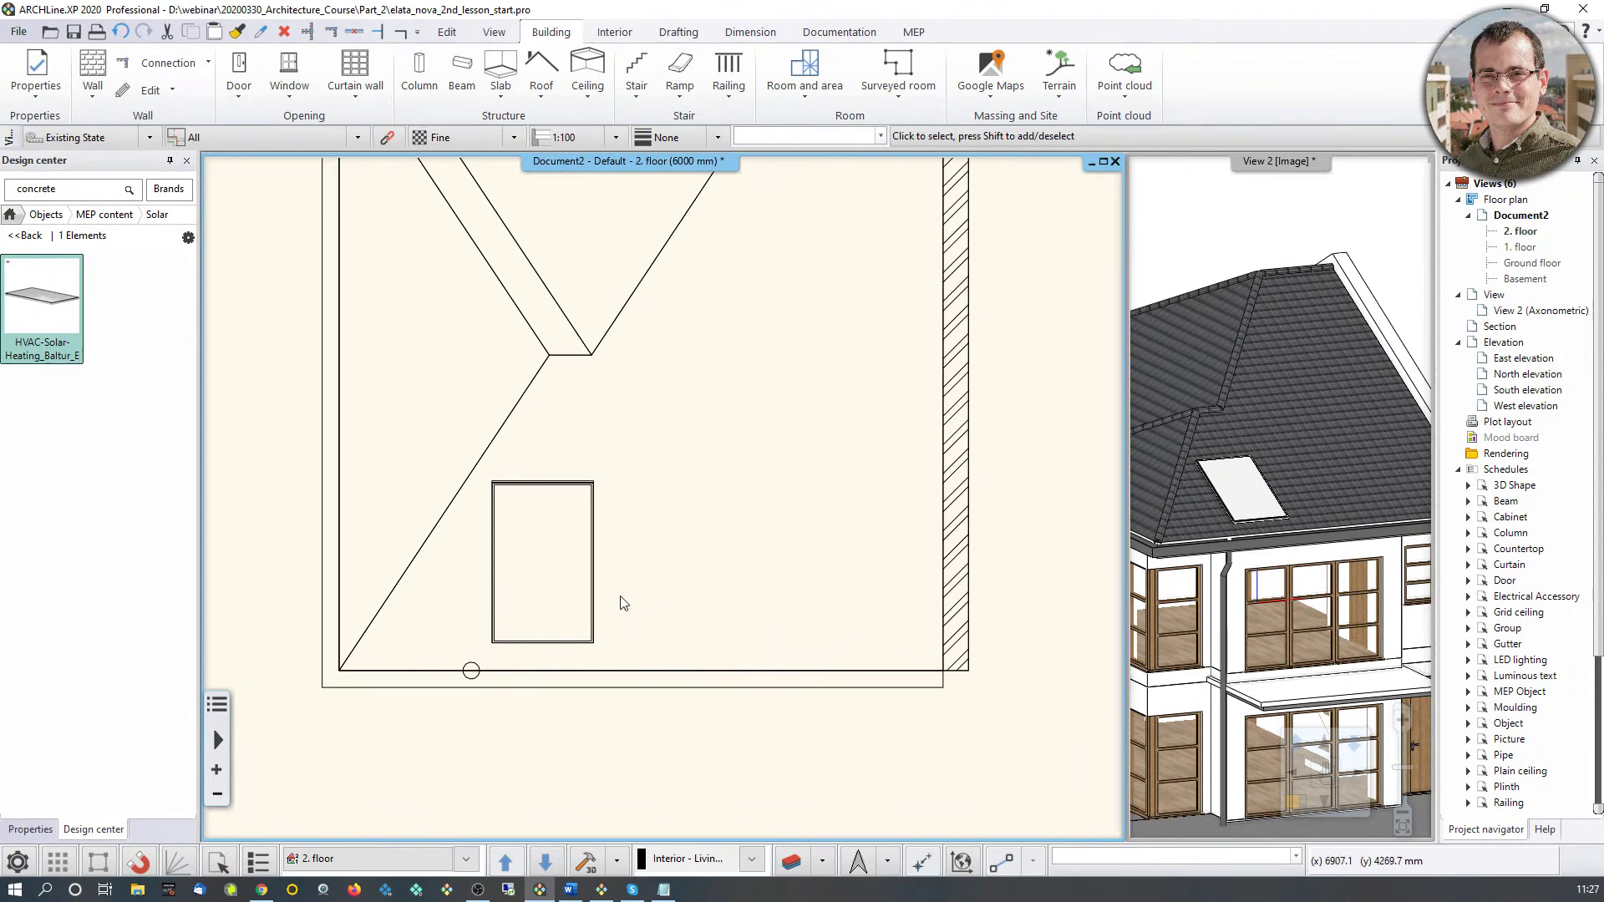
{"action": "left_click", "coordinate": [539, 642]}
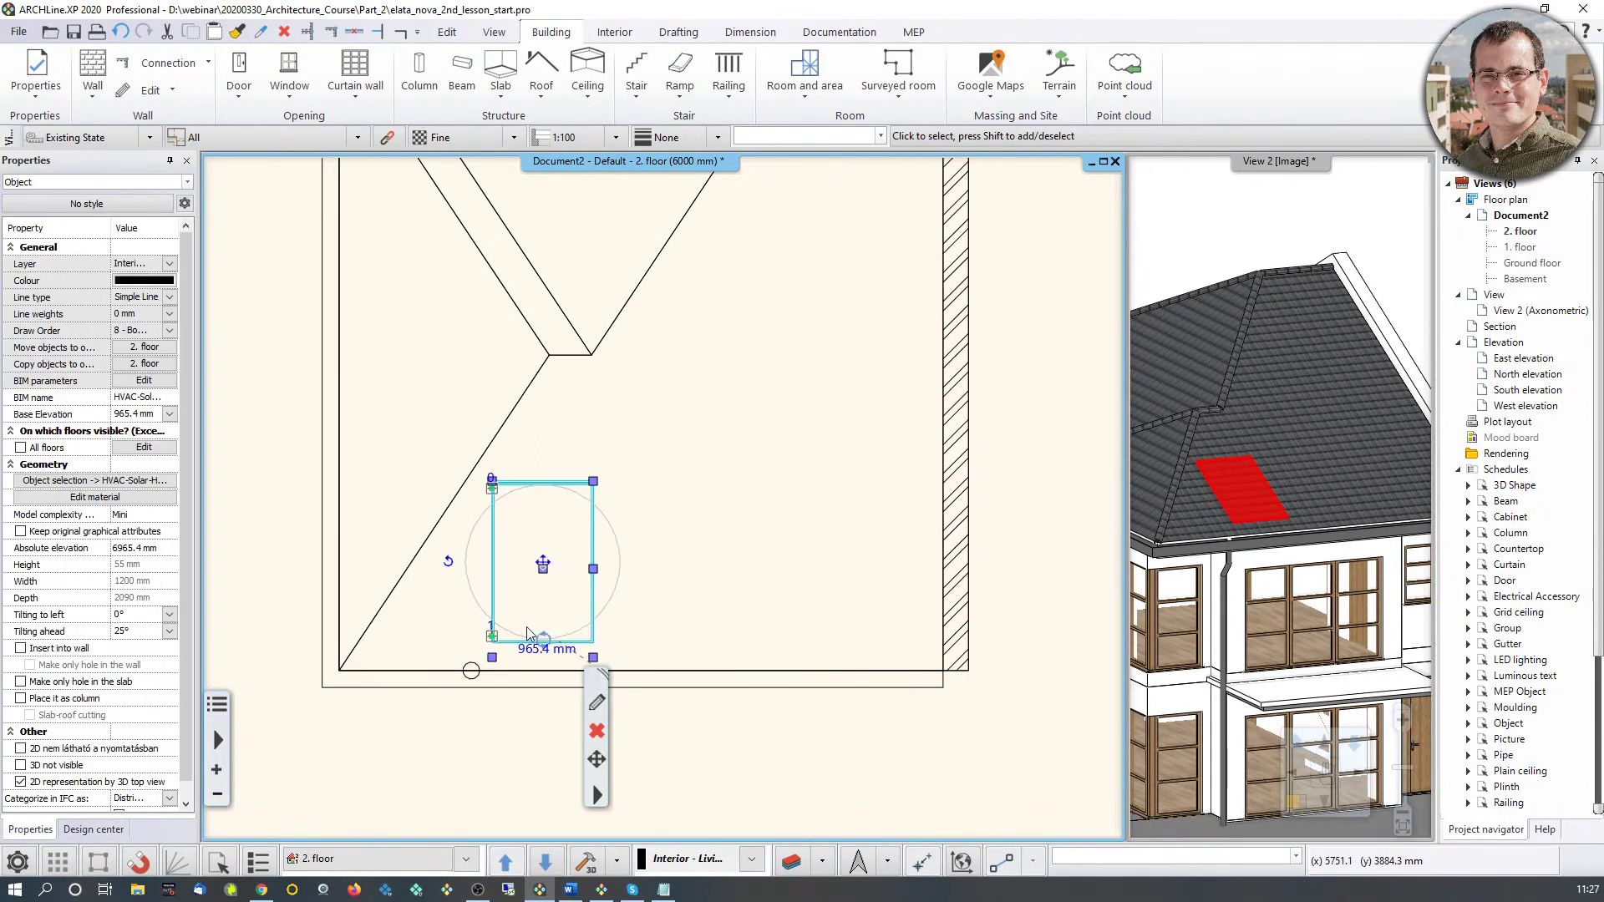
{"action": "left_click", "coordinate": [596, 759]}
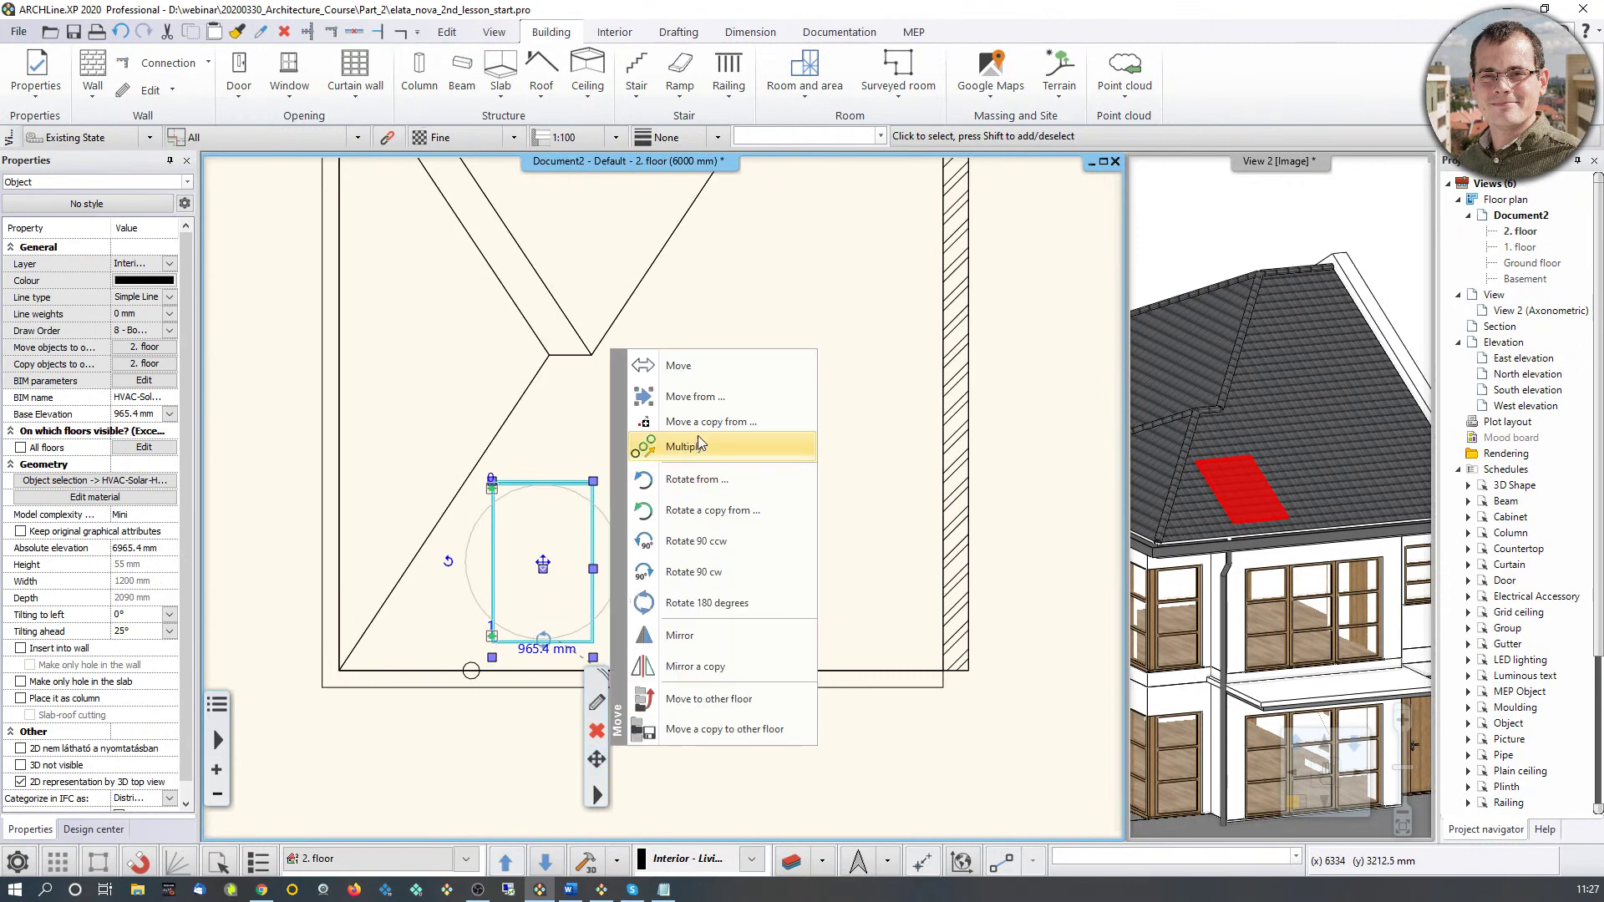
{"action": "left_click", "coordinate": [914, 573]}
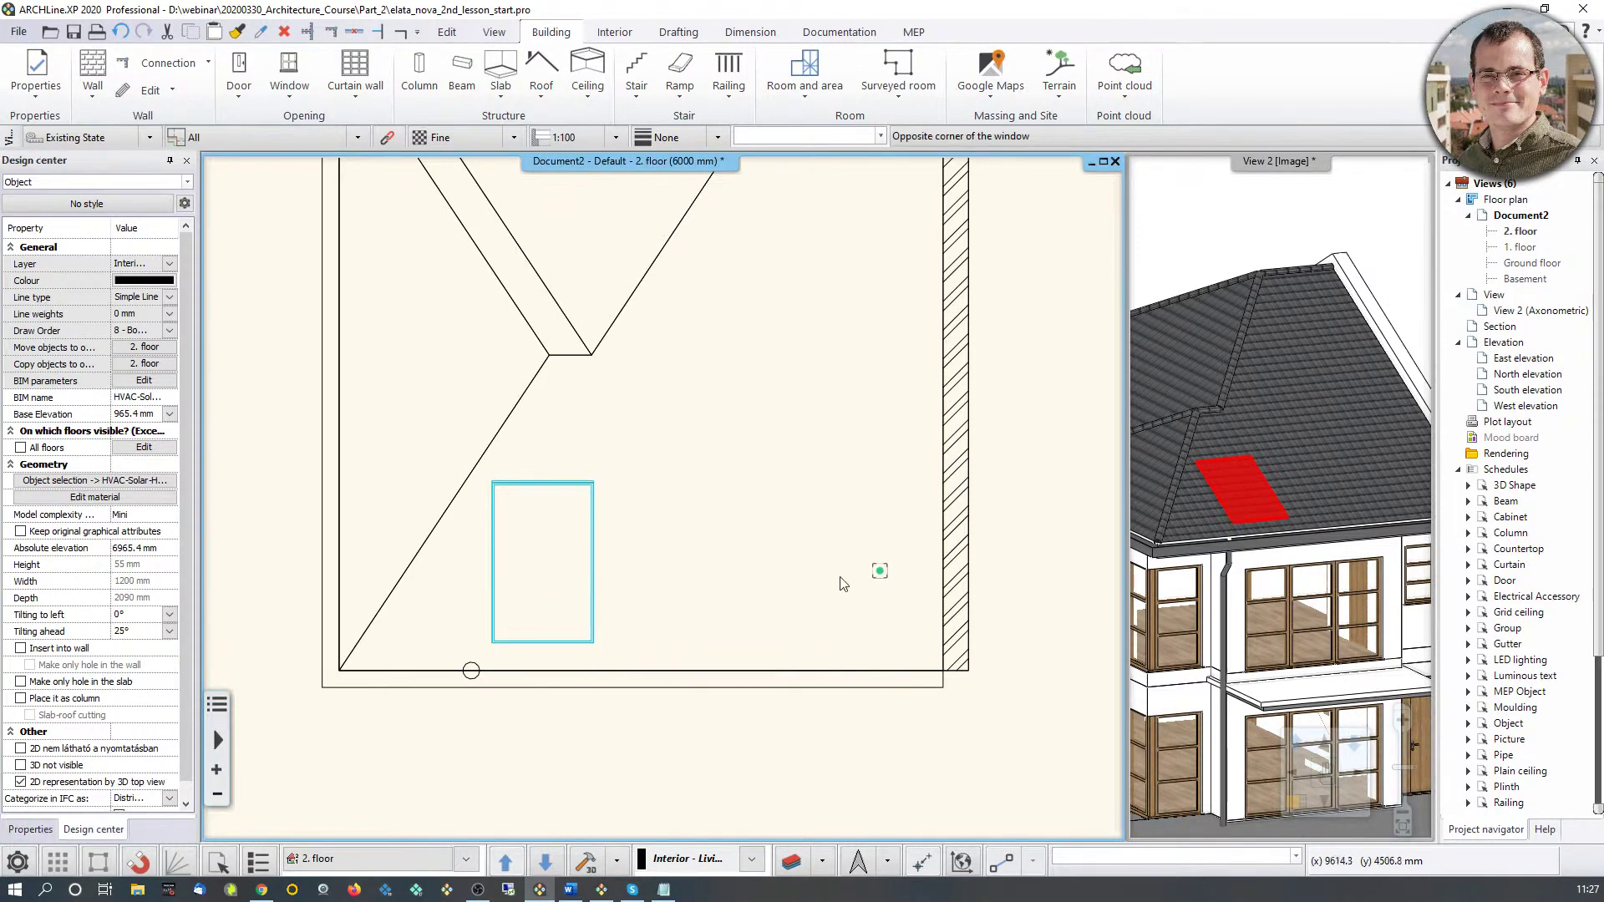
Step: Array the solar panel in the 2. floor plan with 3 copies in a row parallel to the eaves, over a total distance of 3600 mm
{"action": "left_click", "coordinate": [447, 31]}
{"action": "left_click", "coordinate": [359, 93]}
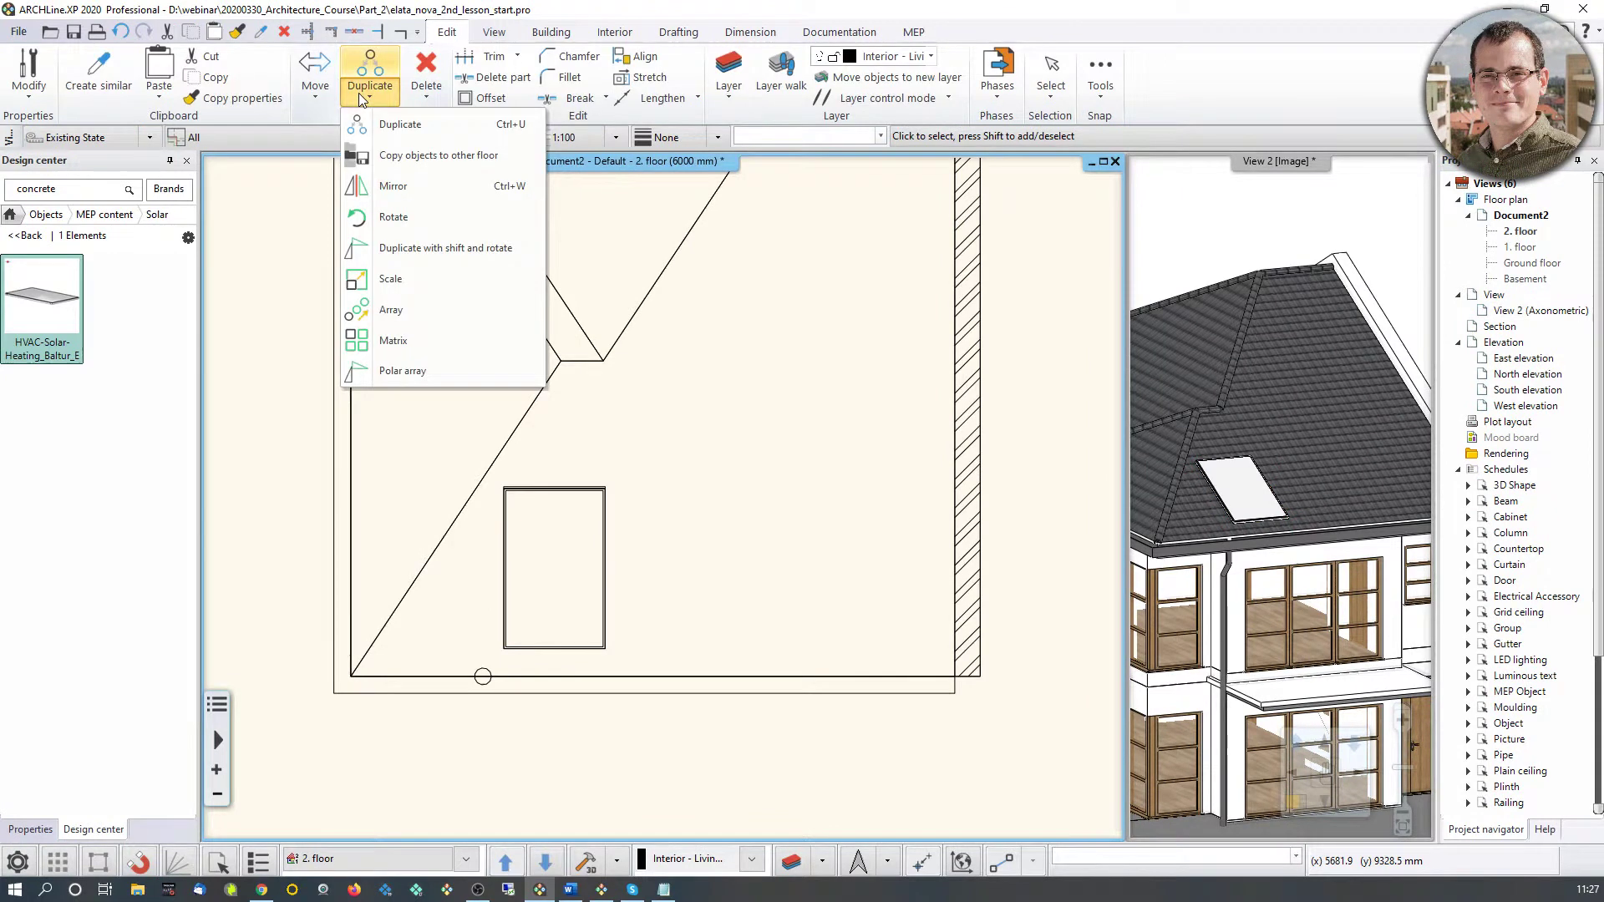
{"action": "left_click", "coordinate": [405, 311]}
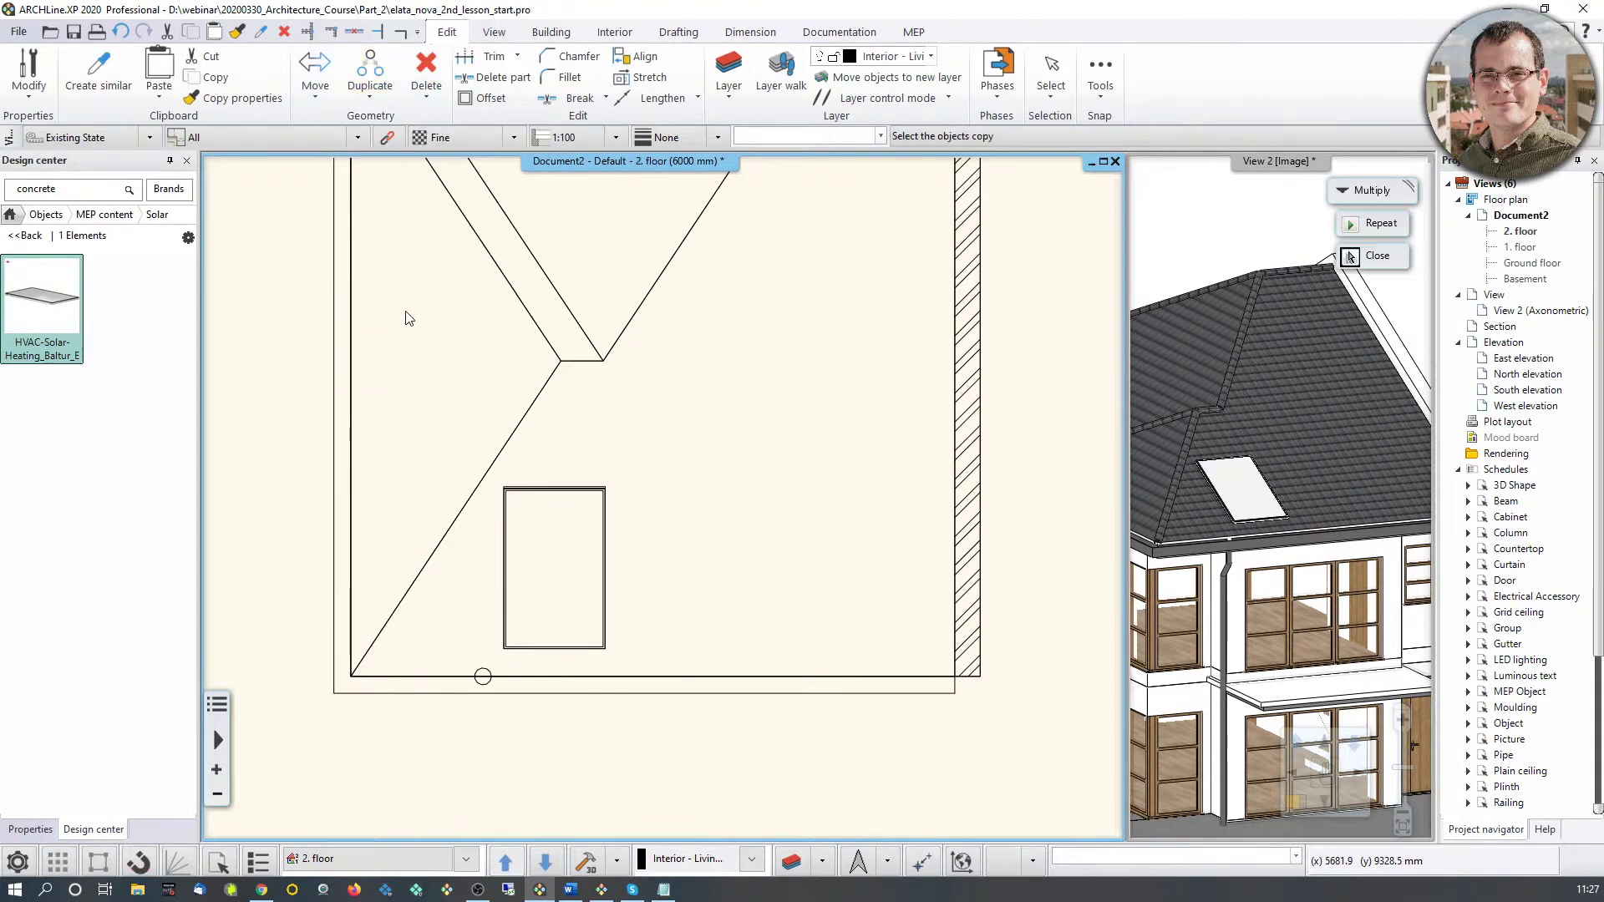
{"action": "left_click", "coordinate": [509, 625]}
{"action": "key", "text": "Return"}
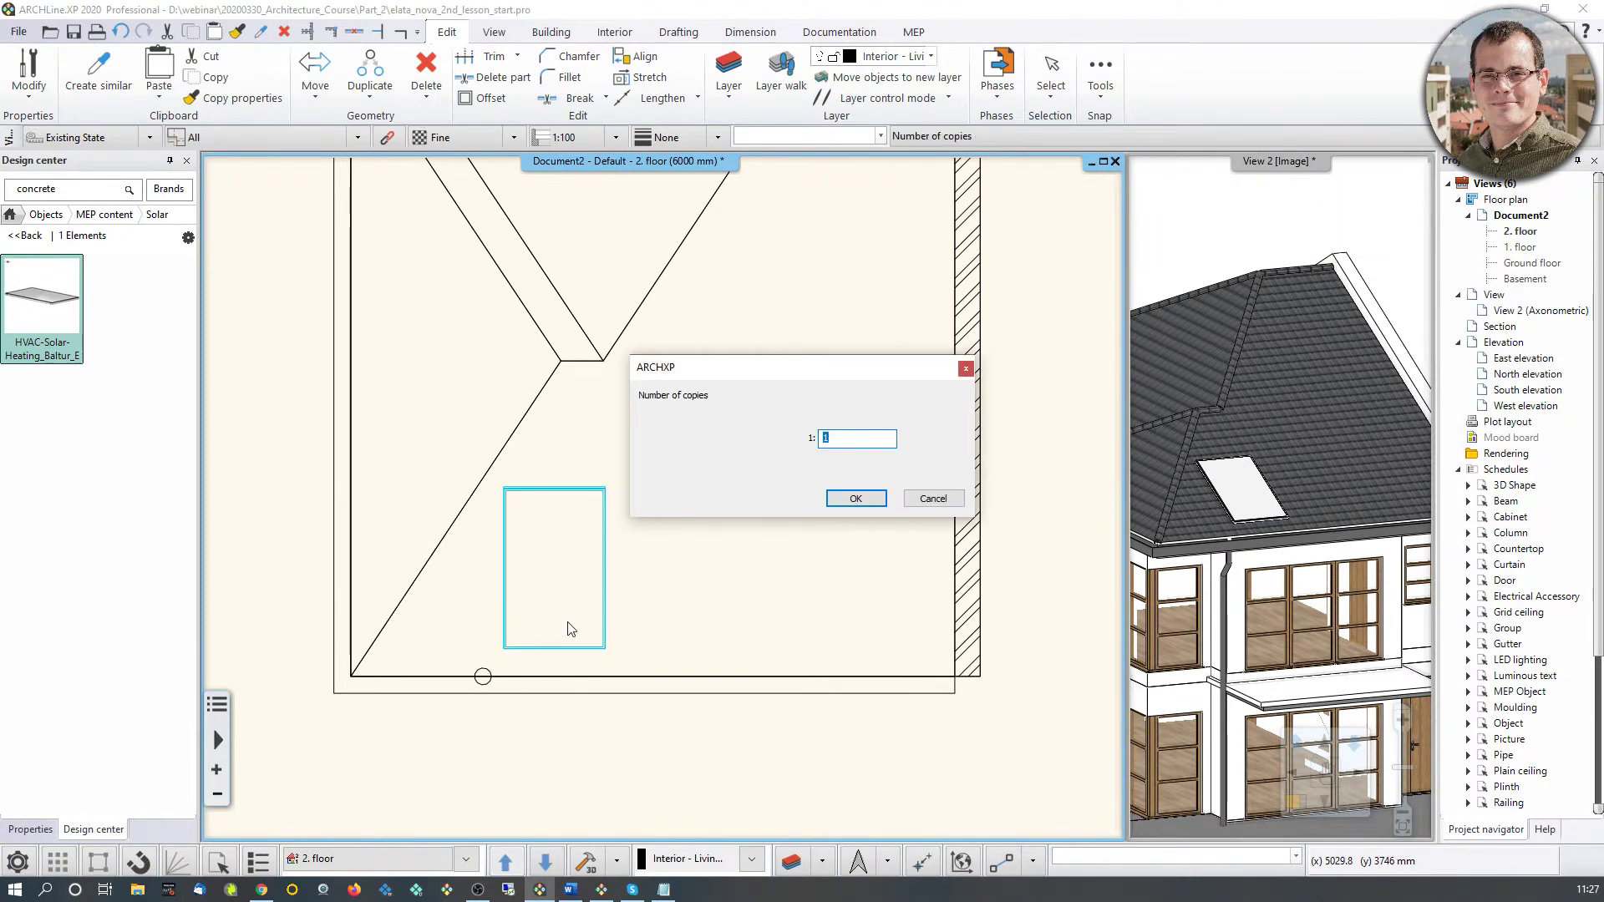
{"action": "type", "text": "3"}
{"action": "left_click", "coordinate": [855, 498]}
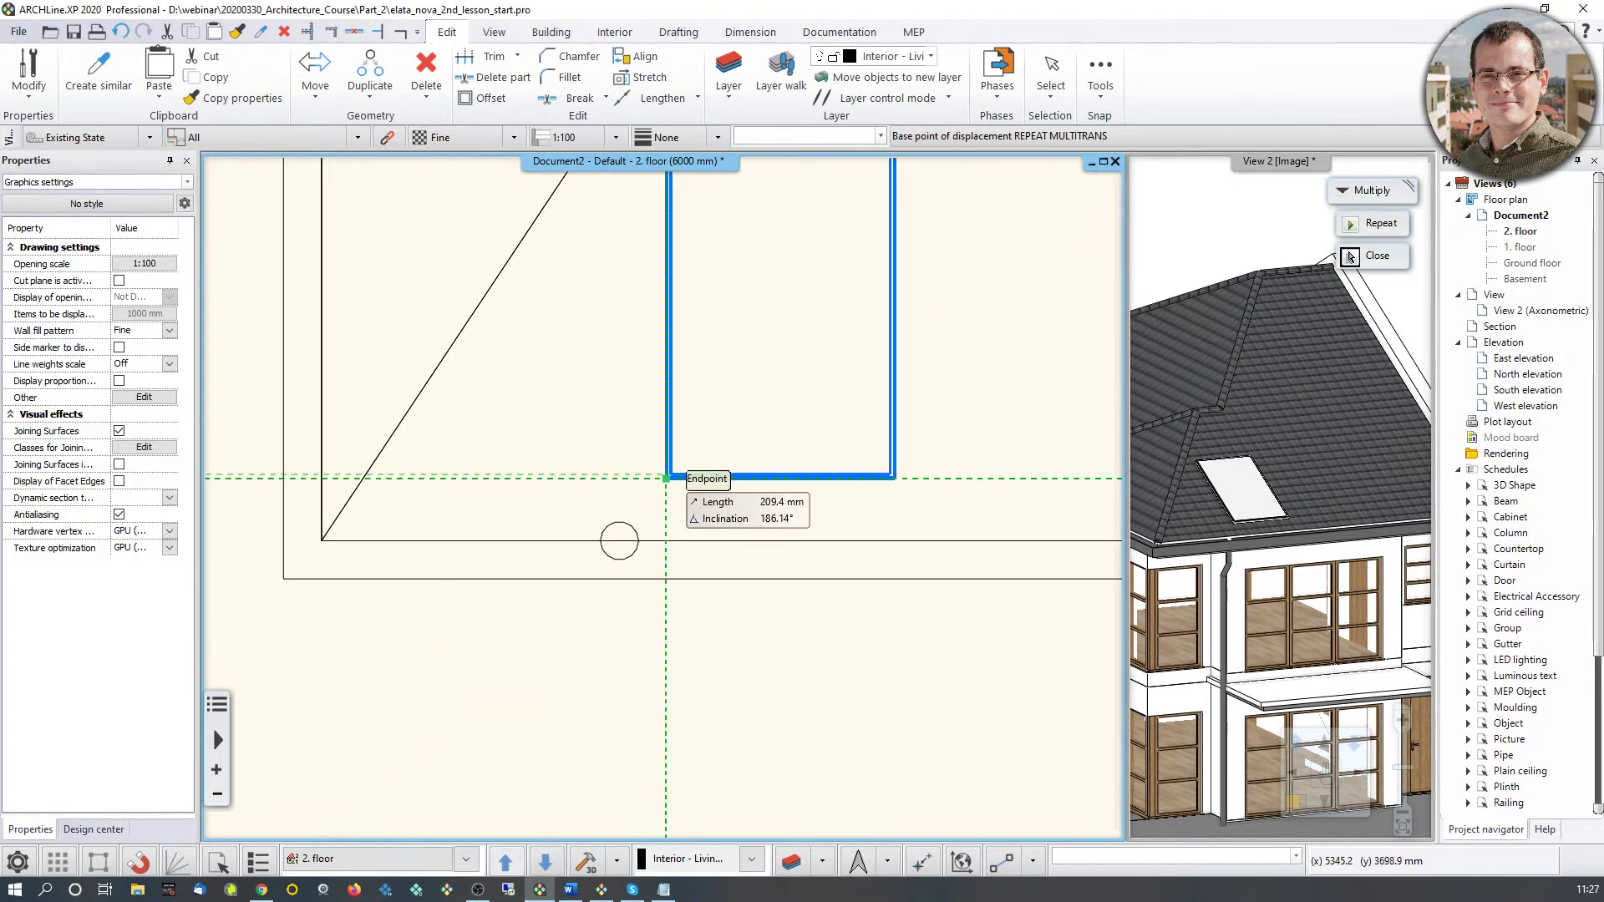
{"action": "left_click", "coordinate": [666, 477]}
{"action": "scroll", "coordinate": [777, 492], "scroll_direction": "down", "scroll_amount": 3}
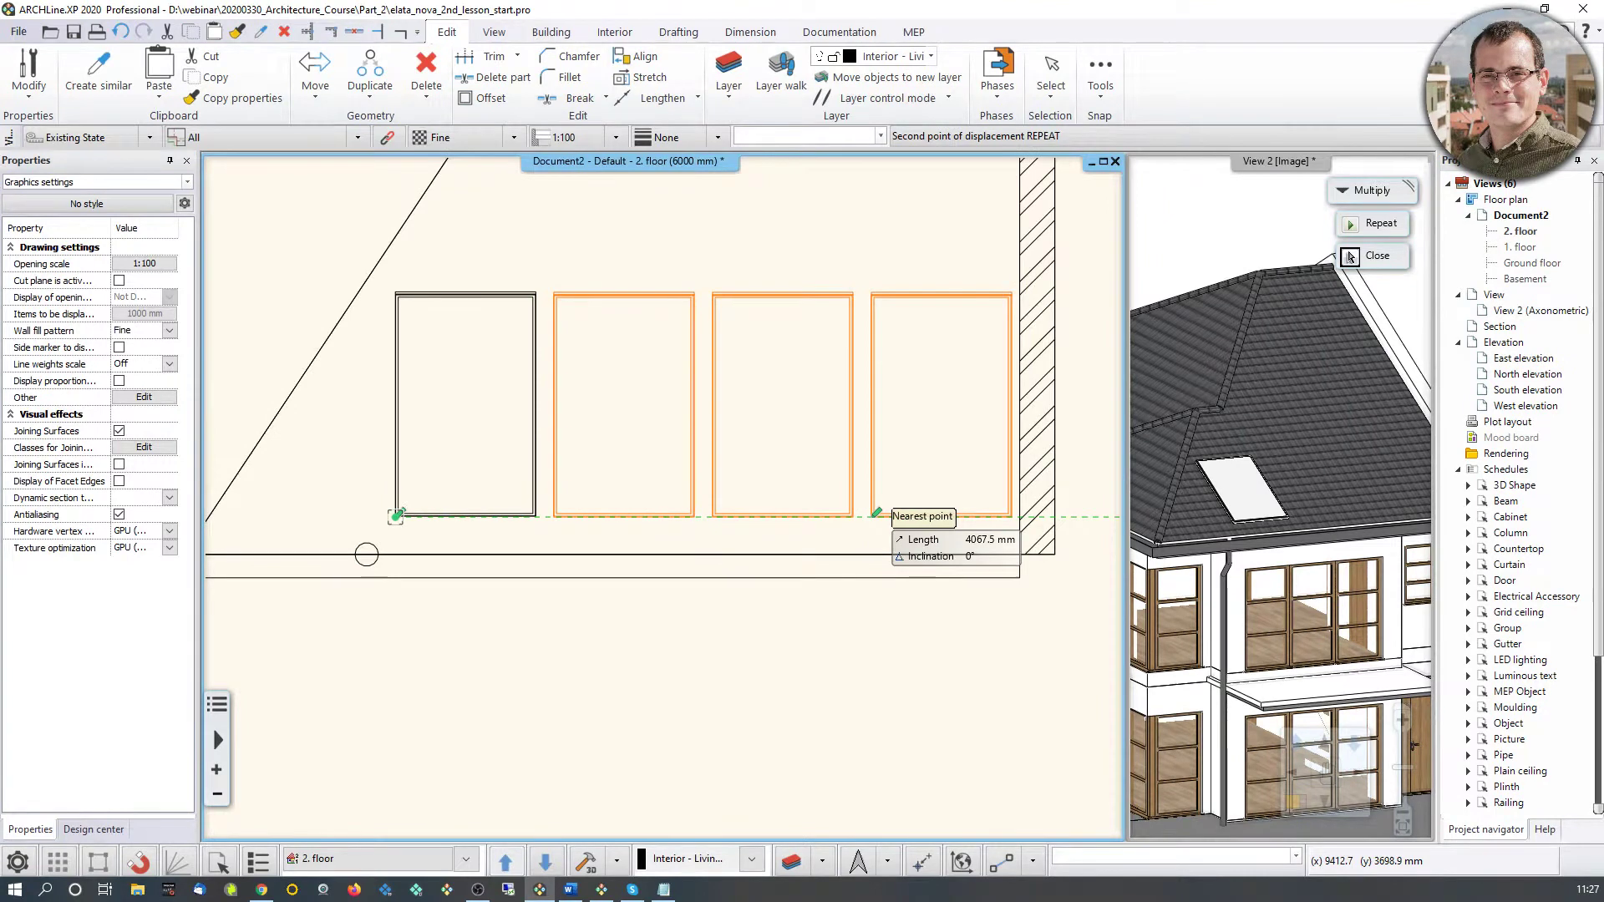
{"action": "type", "text": "3600"}
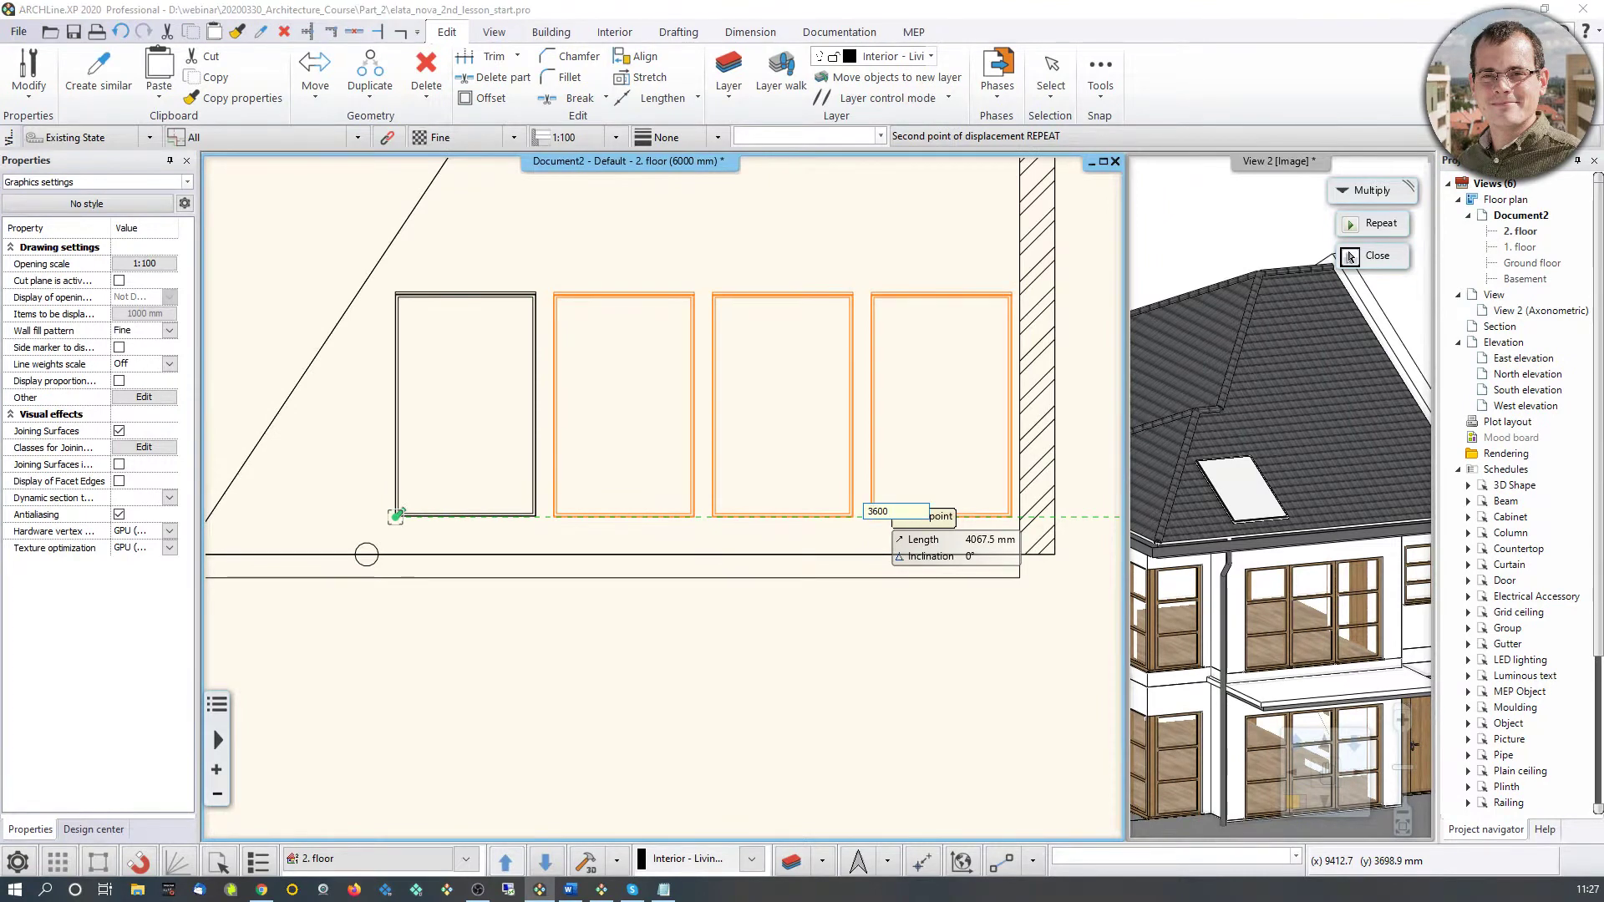
{"action": "key", "text": "Return"}
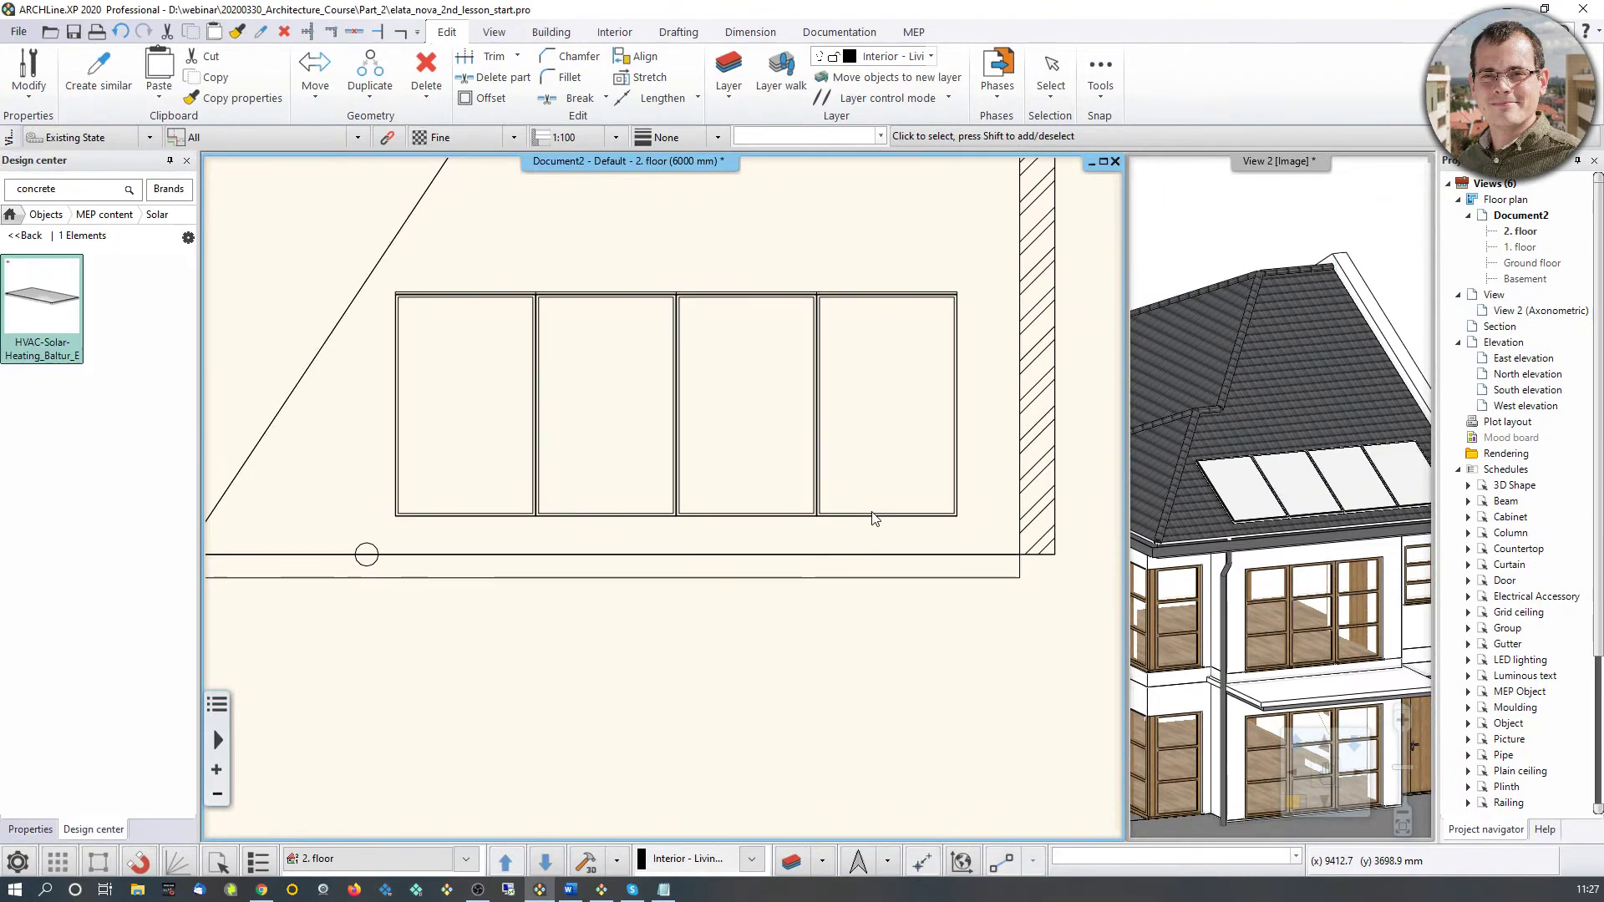
Step: Enlarge the 3D view and examine the row of solar panels on the roof slope from several angles
{"action": "middle_click_drag", "start_coordinate": [1273, 471], "coordinate": [1324, 474]}
{"action": "scroll", "coordinate": [1296, 465], "scroll_direction": "up", "scroll_amount": 6}
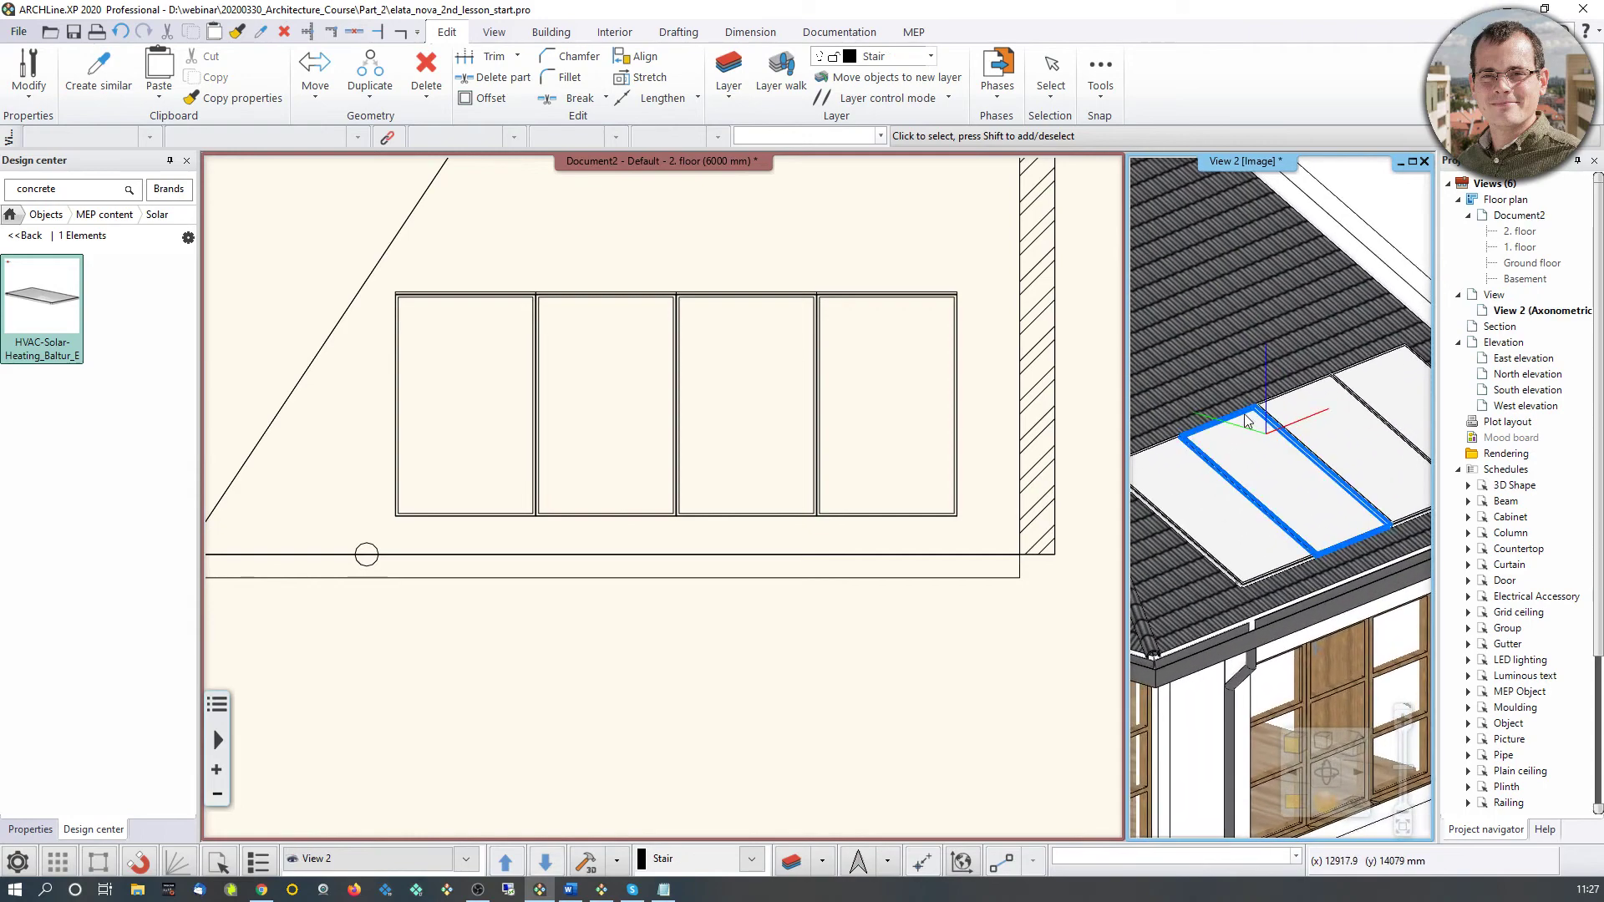
{"action": "left_click", "coordinate": [1295, 802]}
{"action": "scroll", "coordinate": [832, 380], "scroll_direction": "up", "scroll_amount": 6}
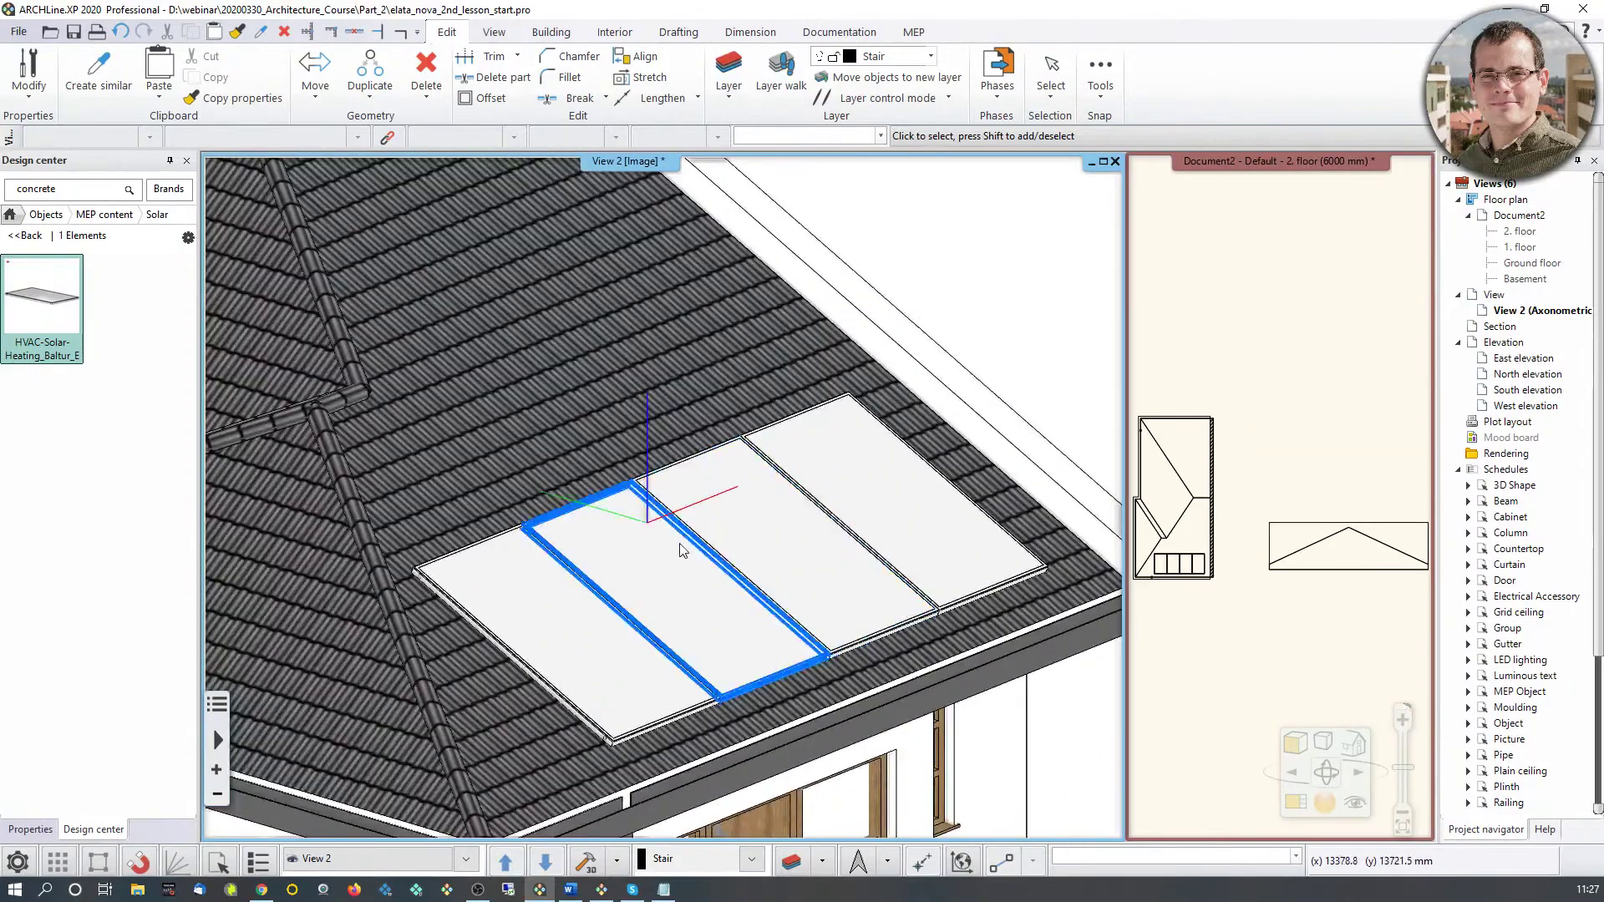
{"action": "scroll", "coordinate": [734, 519], "scroll_direction": "down", "scroll_amount": 3}
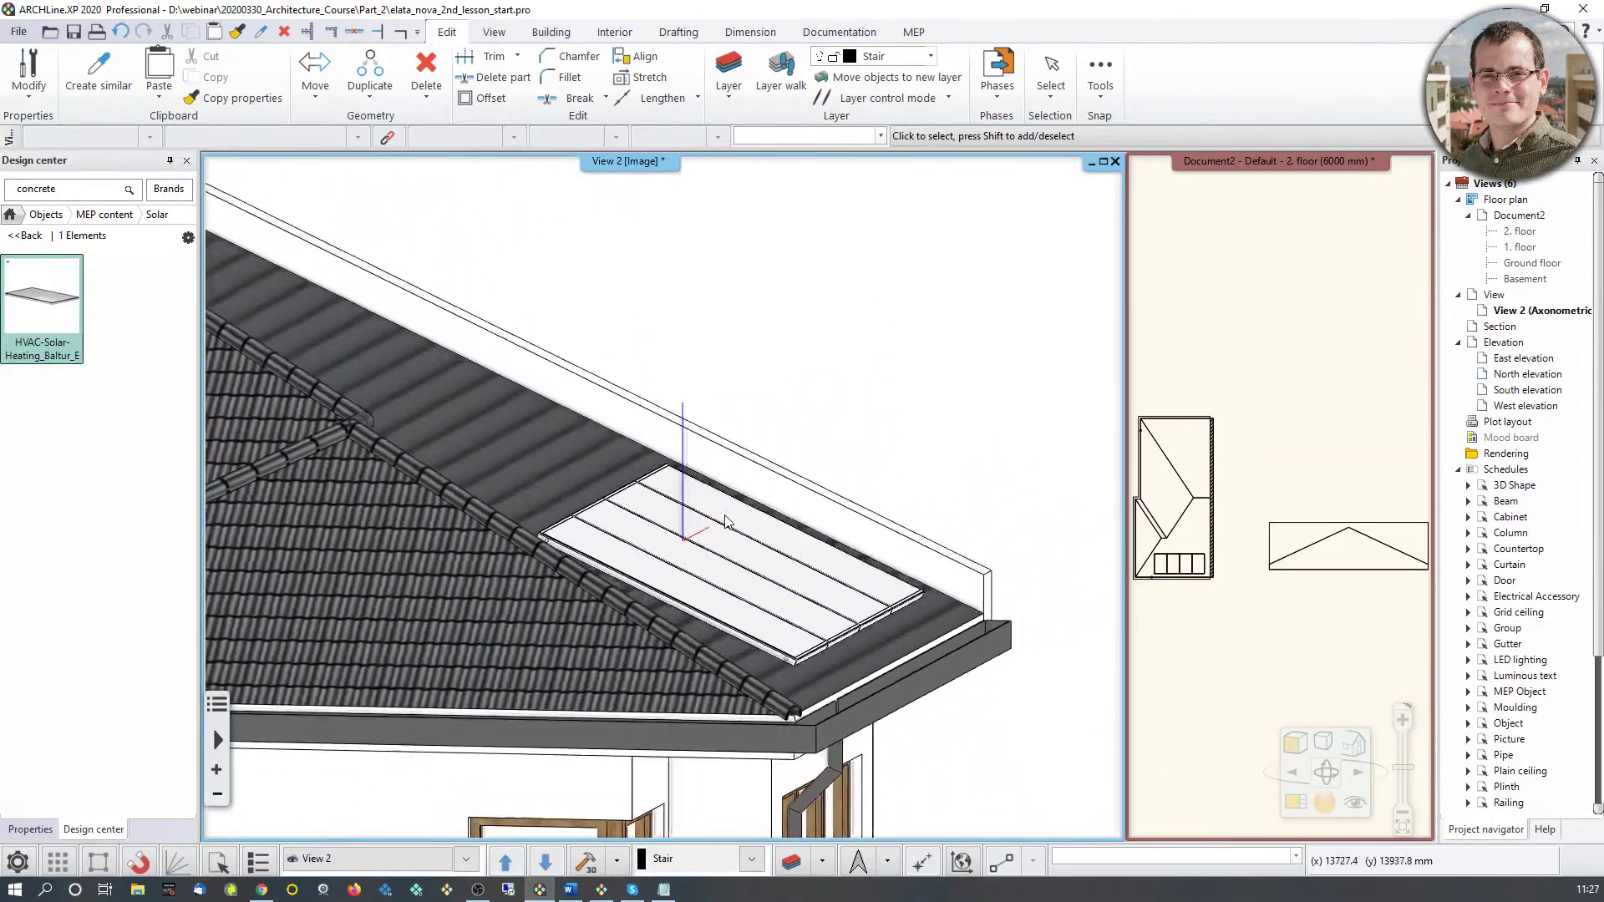
{"action": "middle_click_drag", "start_coordinate": [727, 518], "coordinate": [666, 562]}
{"action": "scroll", "coordinate": [666, 563], "scroll_direction": "down", "scroll_amount": 2}
{"action": "left_click", "coordinate": [657, 573]}
{"action": "scroll", "coordinate": [658, 573], "scroll_direction": "down", "scroll_amount": 3}
{"action": "scroll", "coordinate": [626, 551], "scroll_direction": "up", "scroll_amount": 1}
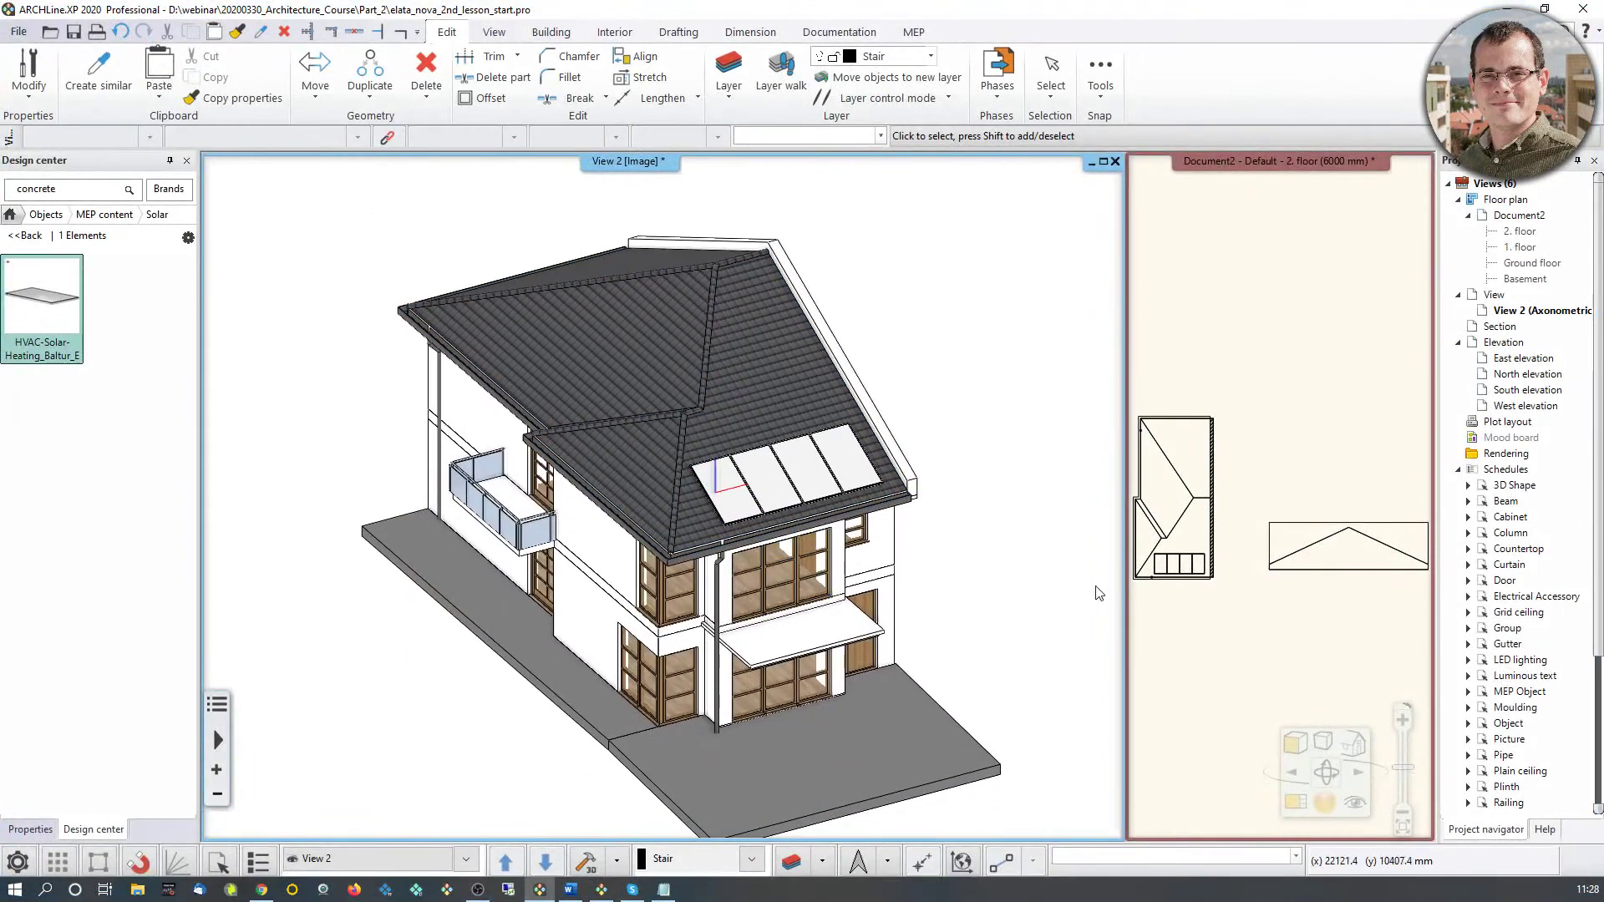
Step: Switch the floor plan view from the 2. floor to the Ground floor
{"action": "left_click", "coordinate": [1285, 495]}
{"action": "key", "text": "Page_Down"}
{"action": "key", "text": "Page_Down"}
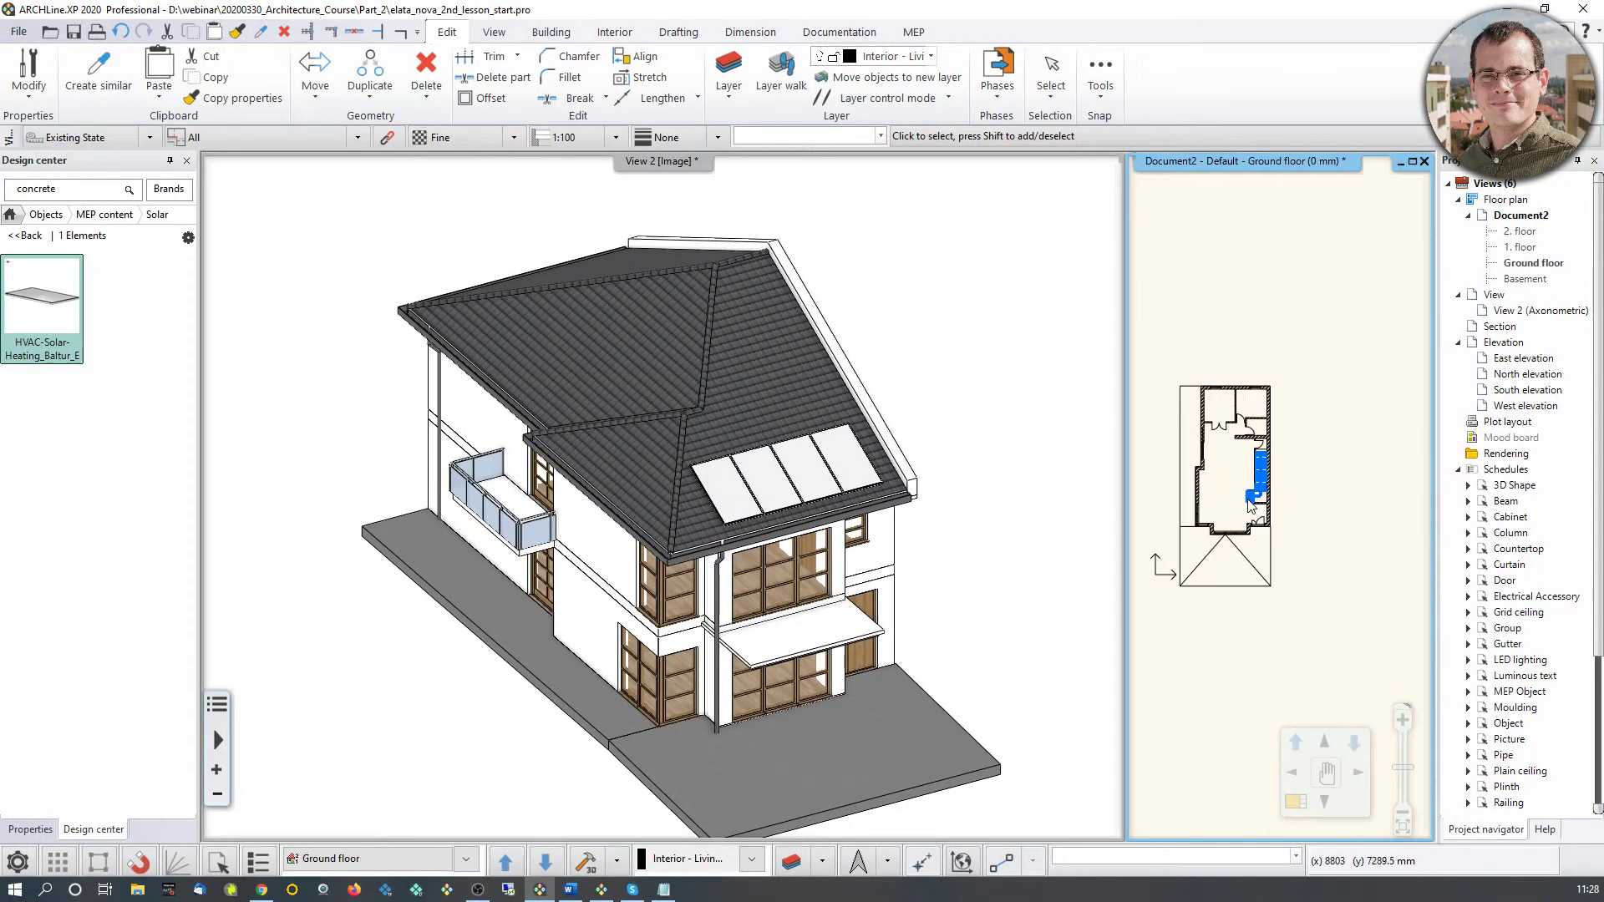
{"action": "scroll", "coordinate": [1245, 501], "scroll_direction": "up", "scroll_amount": 4}
{"action": "left_click", "coordinate": [1111, 543]}
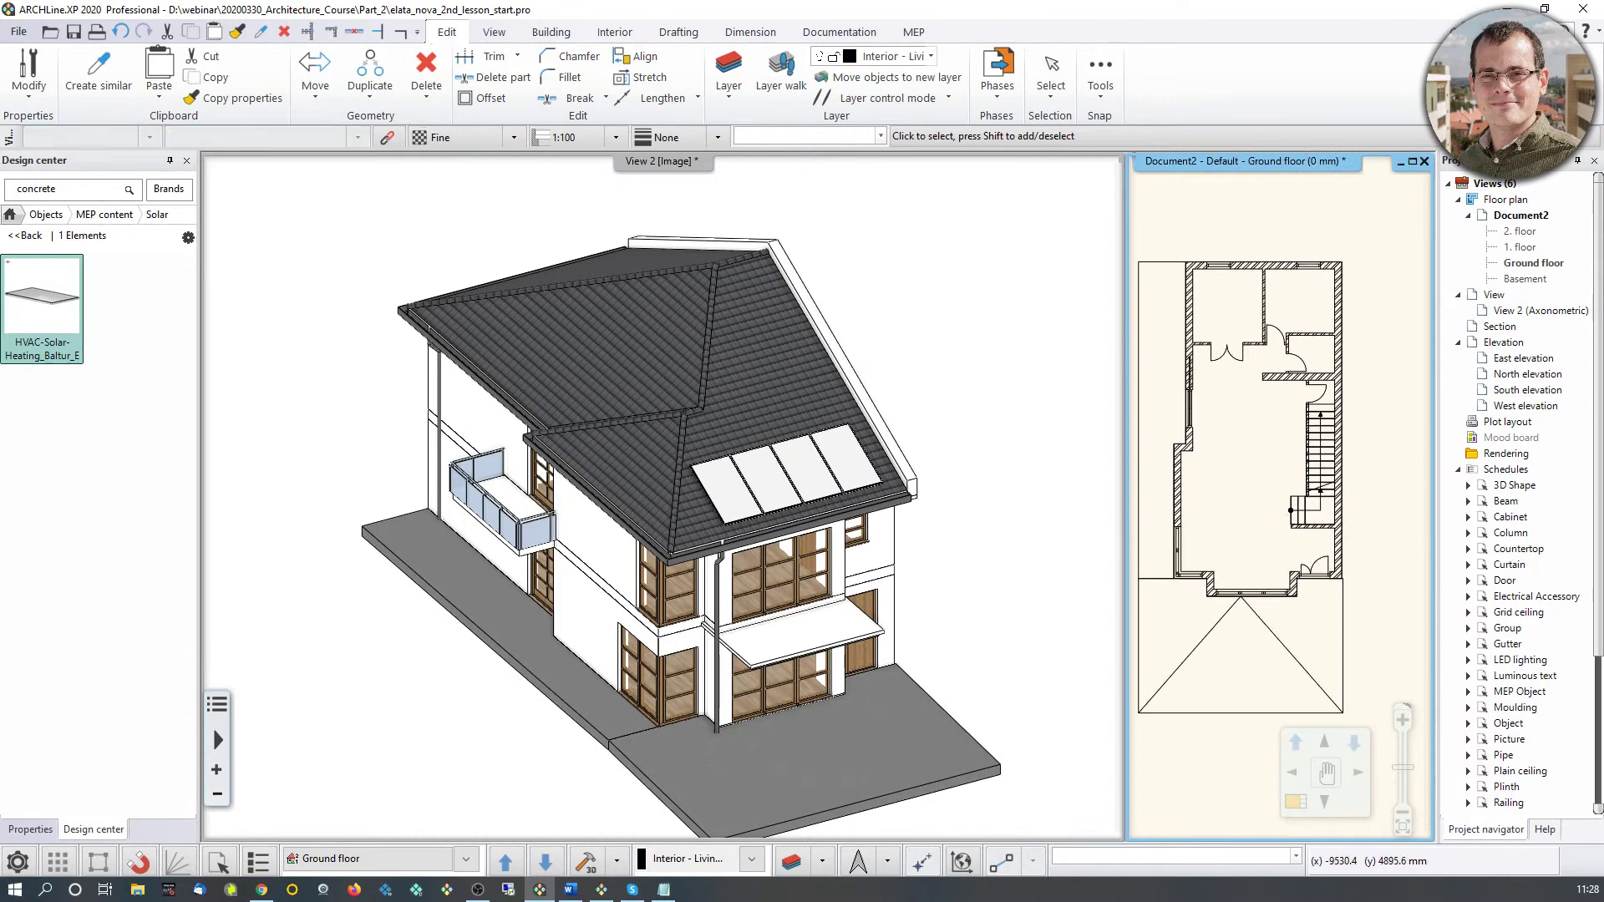
Step: Place the perspective camera inside the ground-floor room facing the staircase, add it as a saved view and apply it
{"action": "left_click", "coordinate": [852, 590]}
{"action": "middle_click_drag", "start_coordinate": [852, 589], "coordinate": [845, 574]}
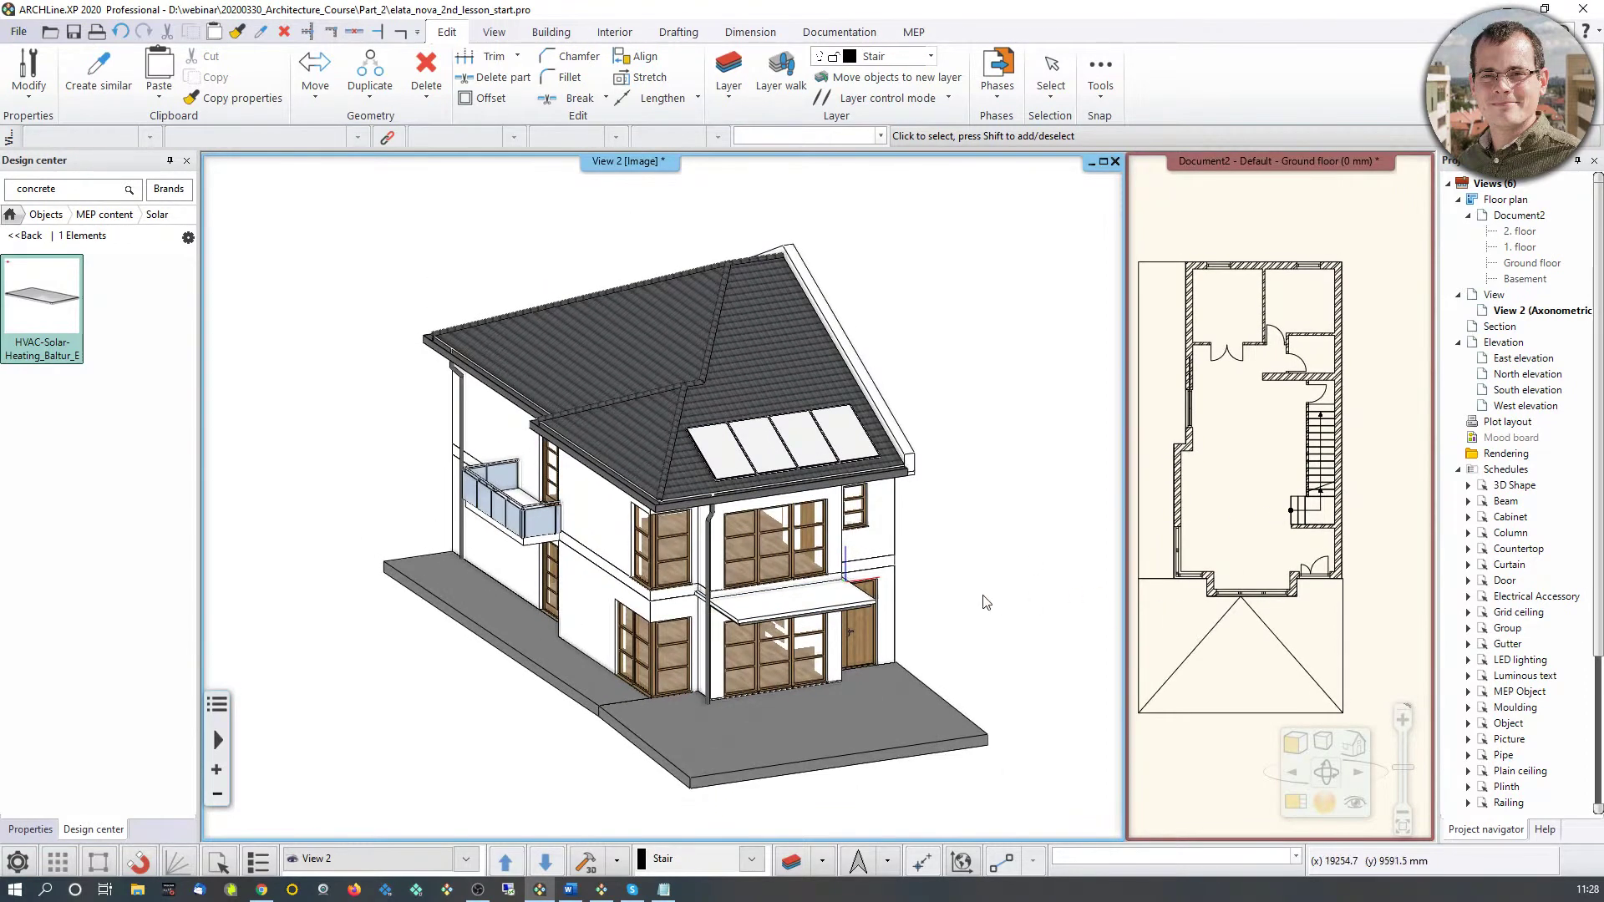
{"action": "middle_click_drag", "start_coordinate": [846, 575], "coordinate": [754, 585]}
{"action": "scroll", "coordinate": [753, 585], "scroll_direction": "up", "scroll_amount": 6}
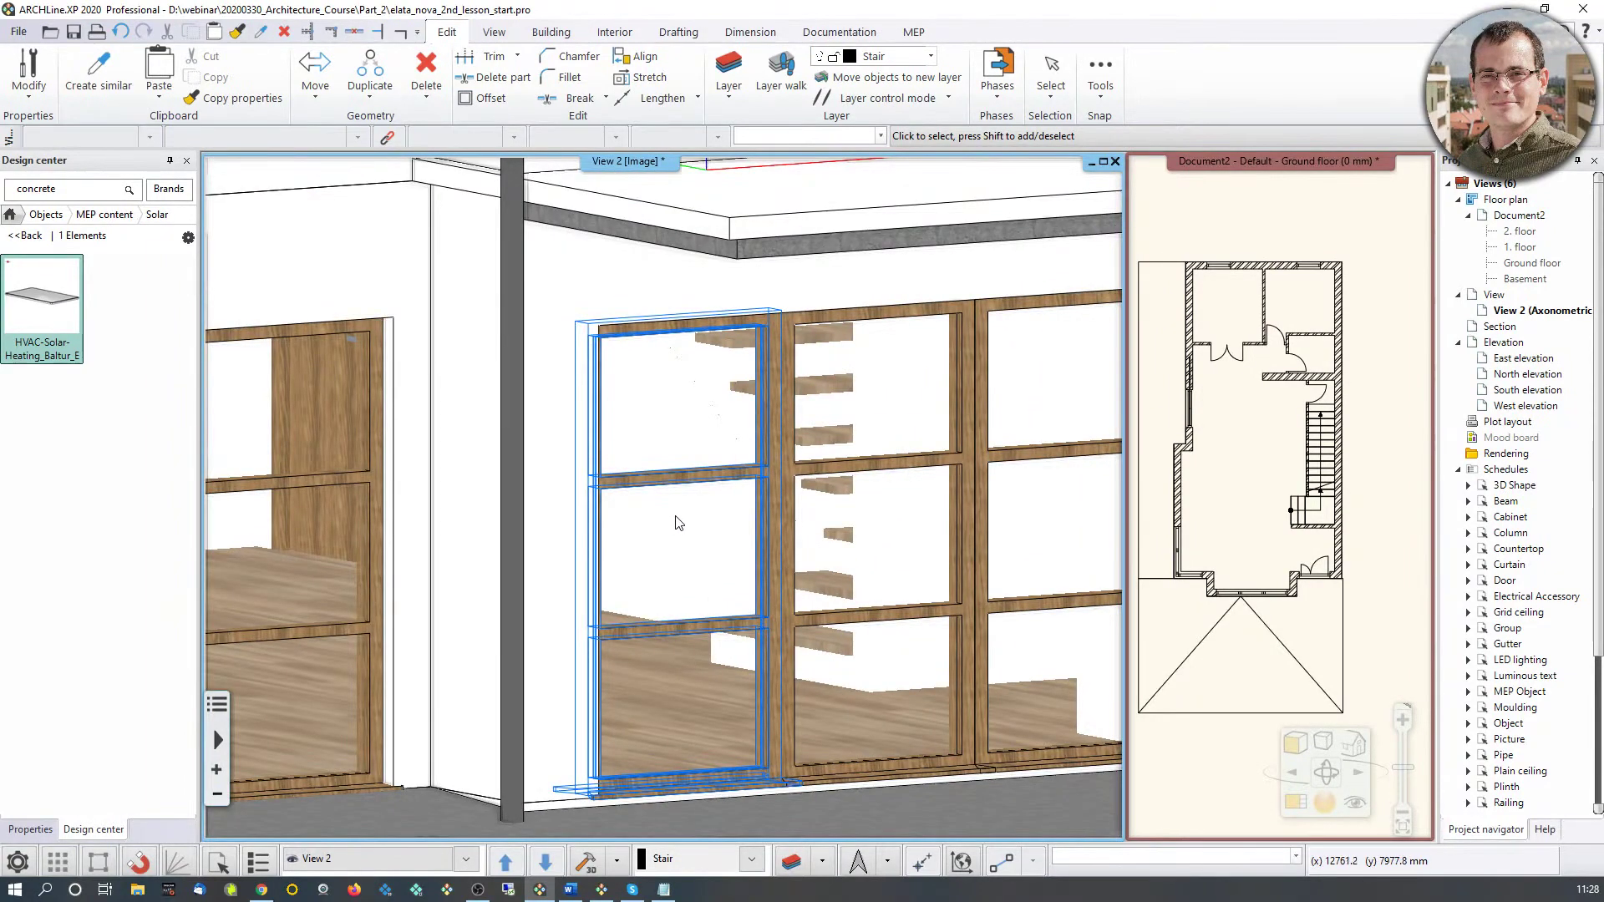
{"action": "scroll", "coordinate": [798, 491], "scroll_direction": "down", "scroll_amount": 5}
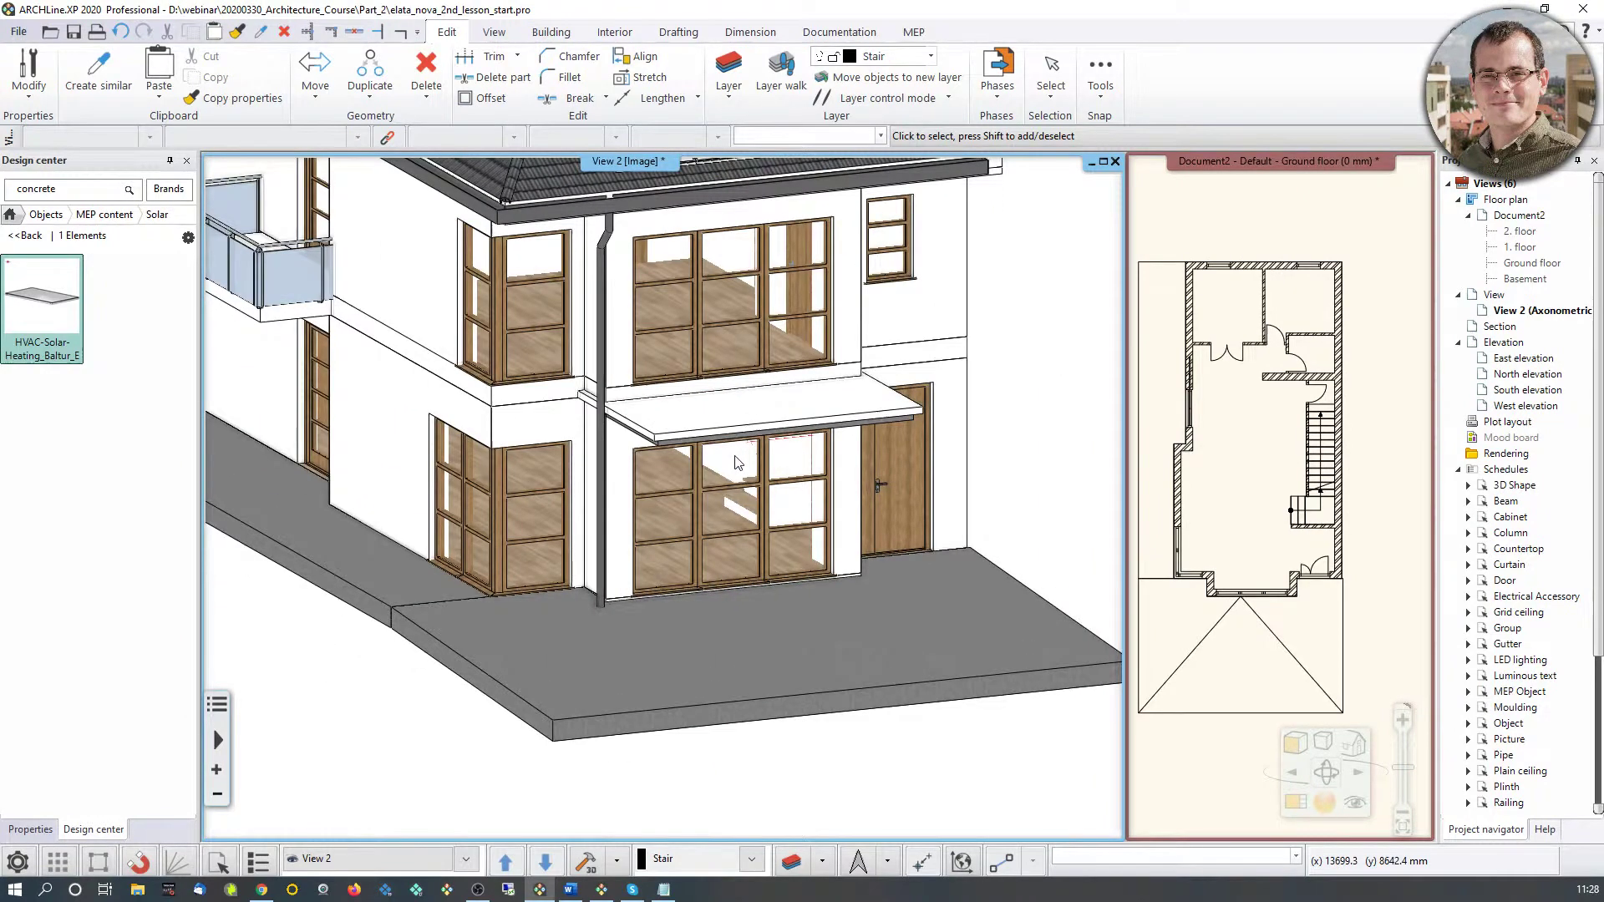
{"action": "scroll", "coordinate": [737, 463], "scroll_direction": "down", "scroll_amount": 3}
{"action": "left_click", "coordinate": [1355, 805]}
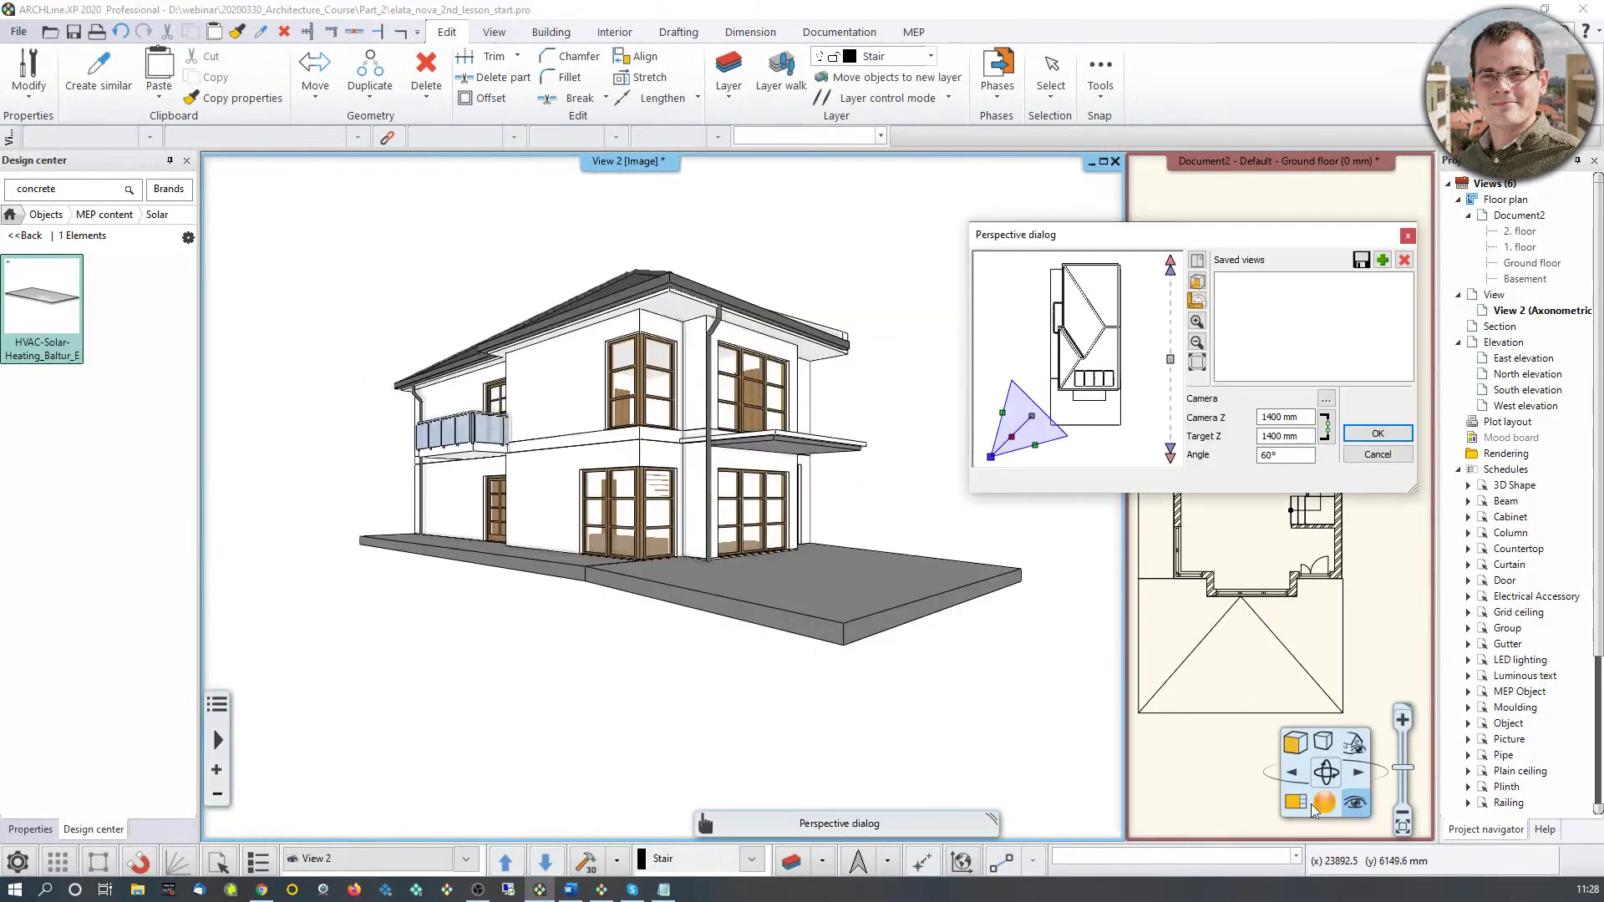
{"action": "left_click_drag", "start_coordinate": [1012, 443], "coordinate": [1096, 350]}
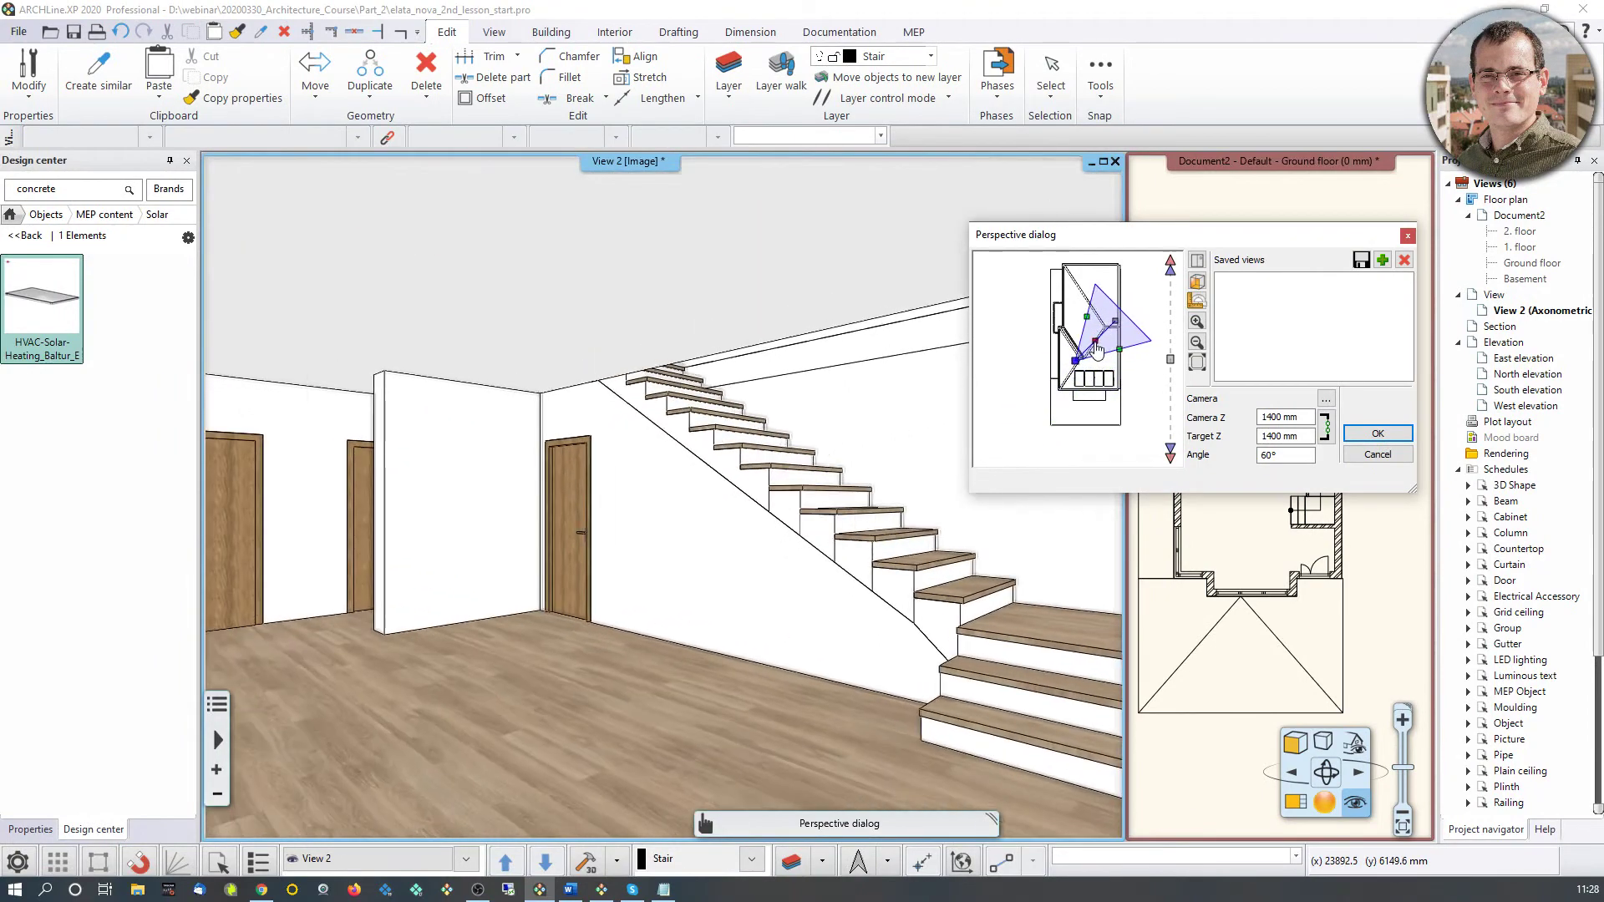
{"action": "left_click", "coordinate": [1383, 261]}
{"action": "left_click", "coordinate": [1378, 432]}
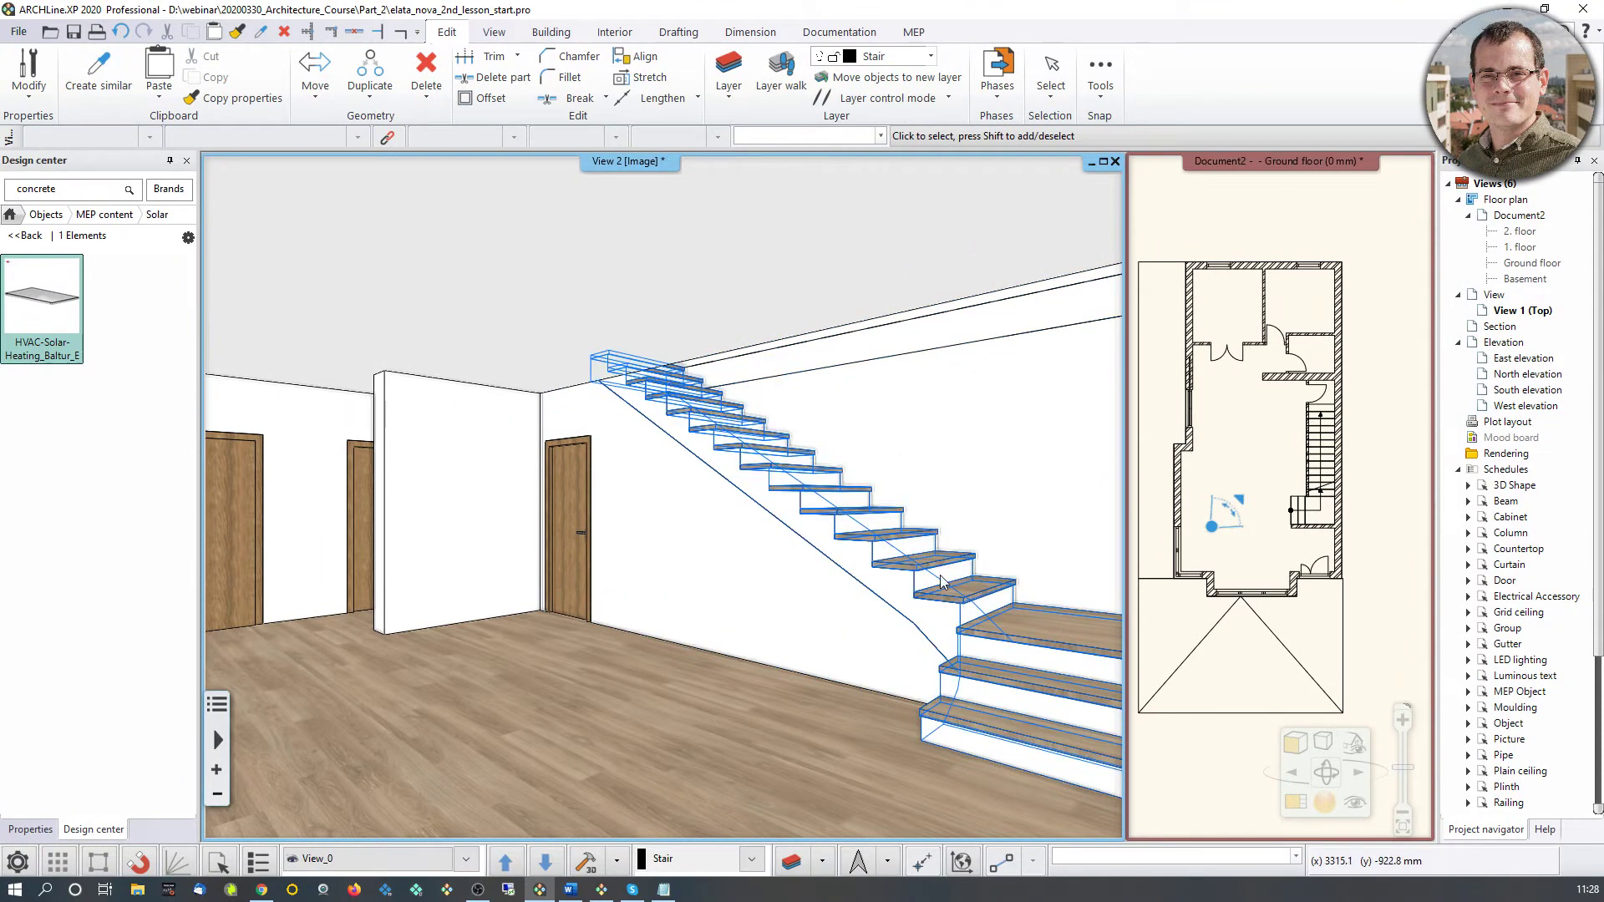
Step: Open the default properties of the Column tool
{"action": "left_click", "coordinate": [550, 31]}
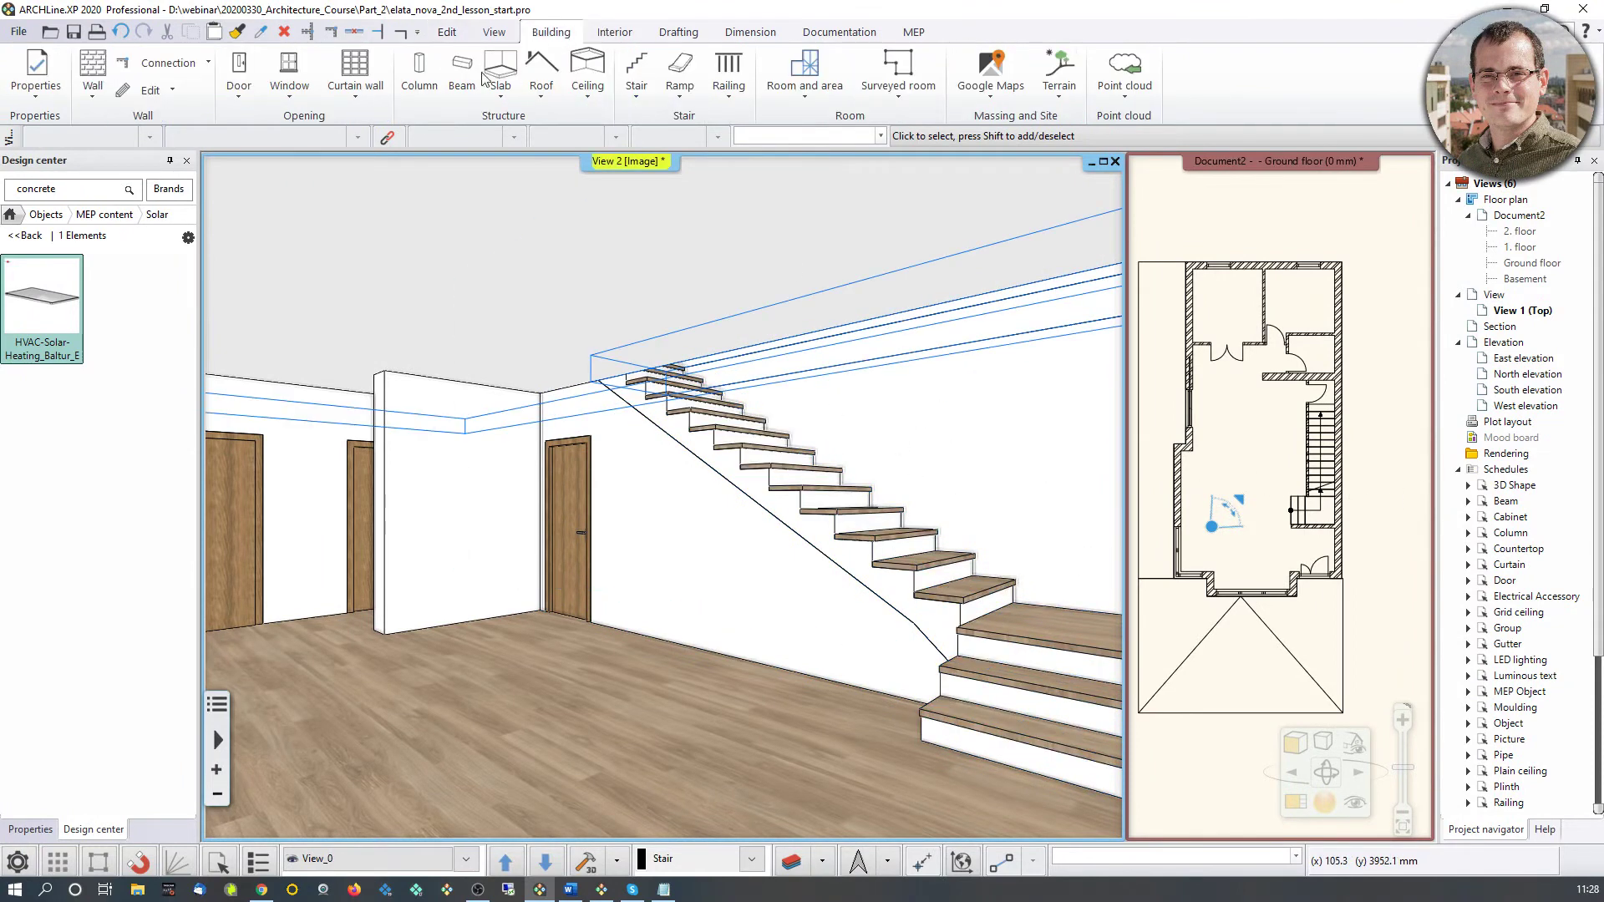
{"action": "right_click", "coordinate": [419, 76]}
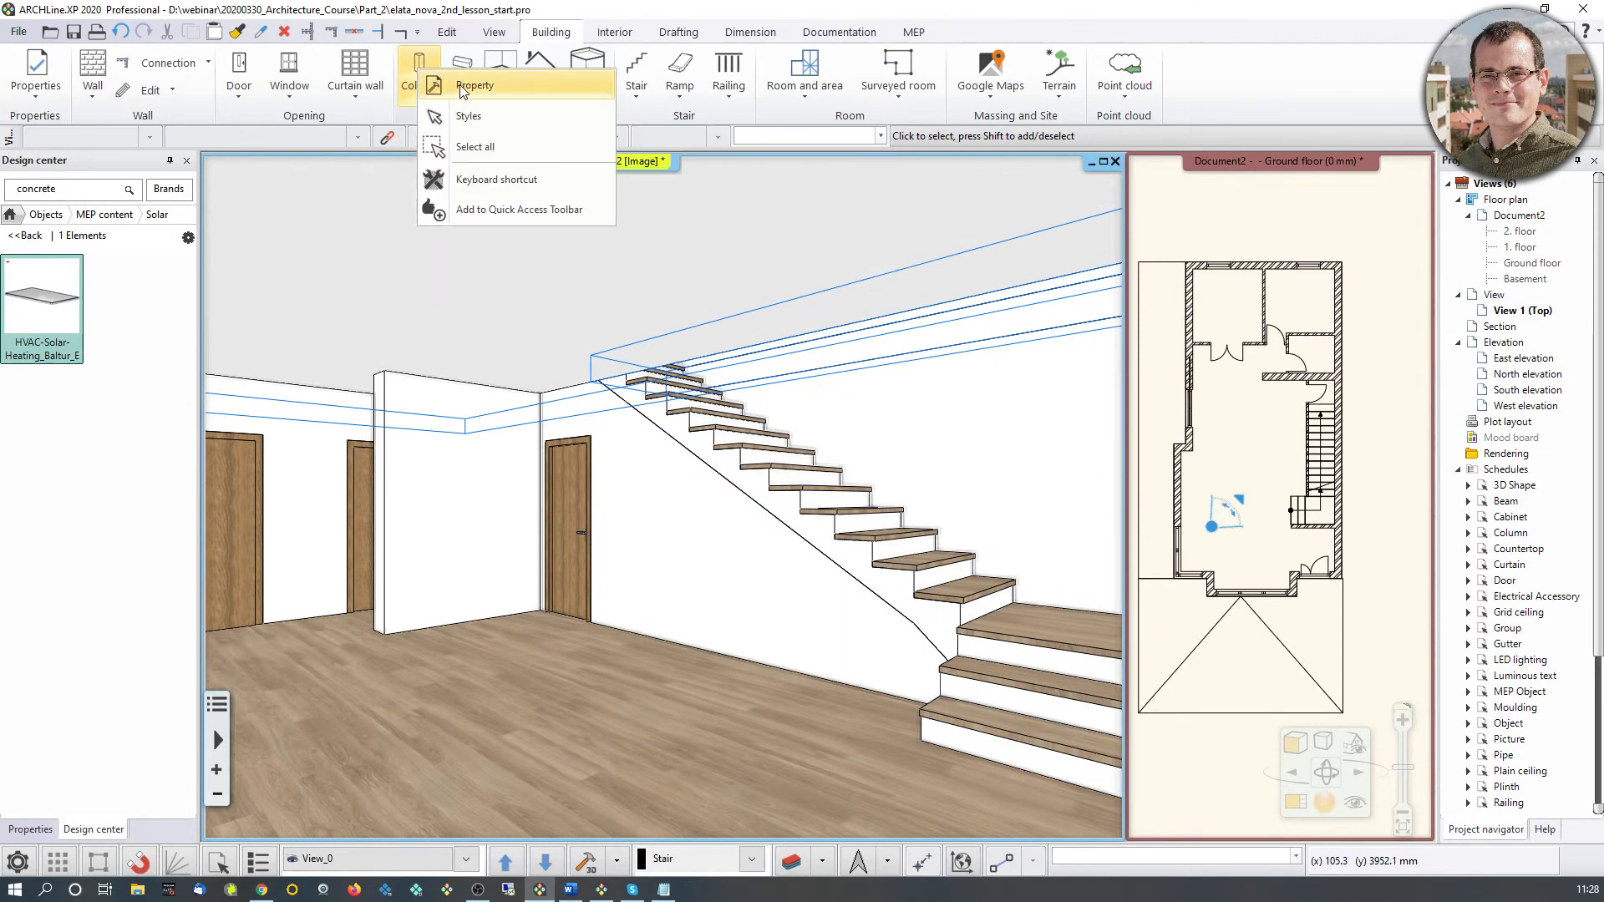
{"action": "left_click", "coordinate": [461, 87]}
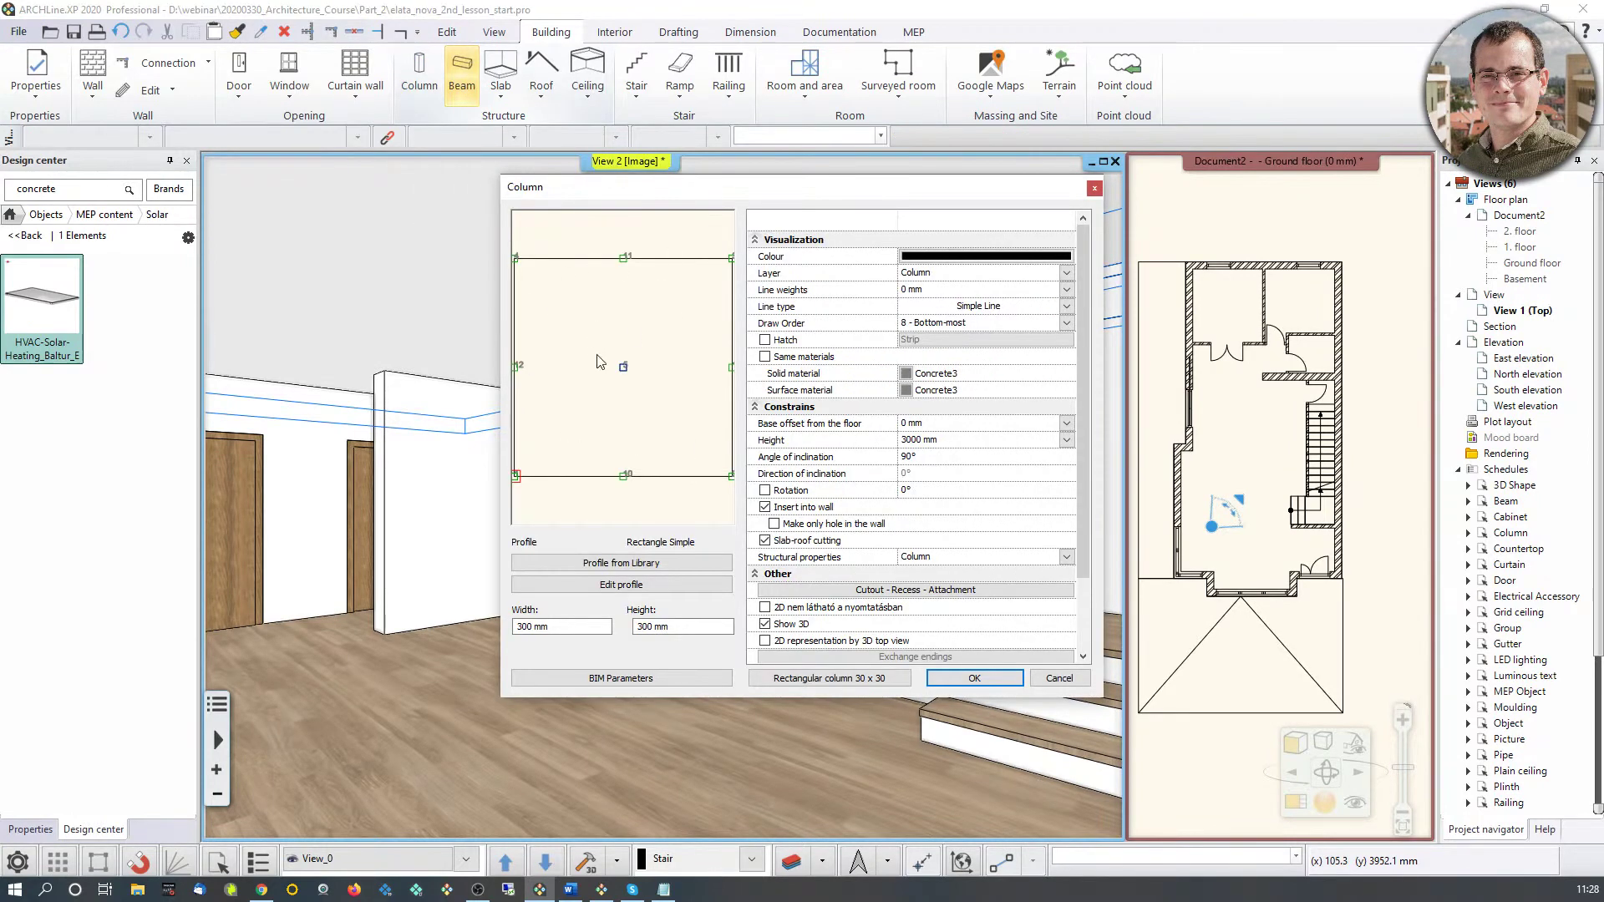
Step: Set the column's rectangular profile to 100 mm wide and 50 mm high
{"action": "double_click", "coordinate": [522, 627]}
{"action": "type", "text": "100"}
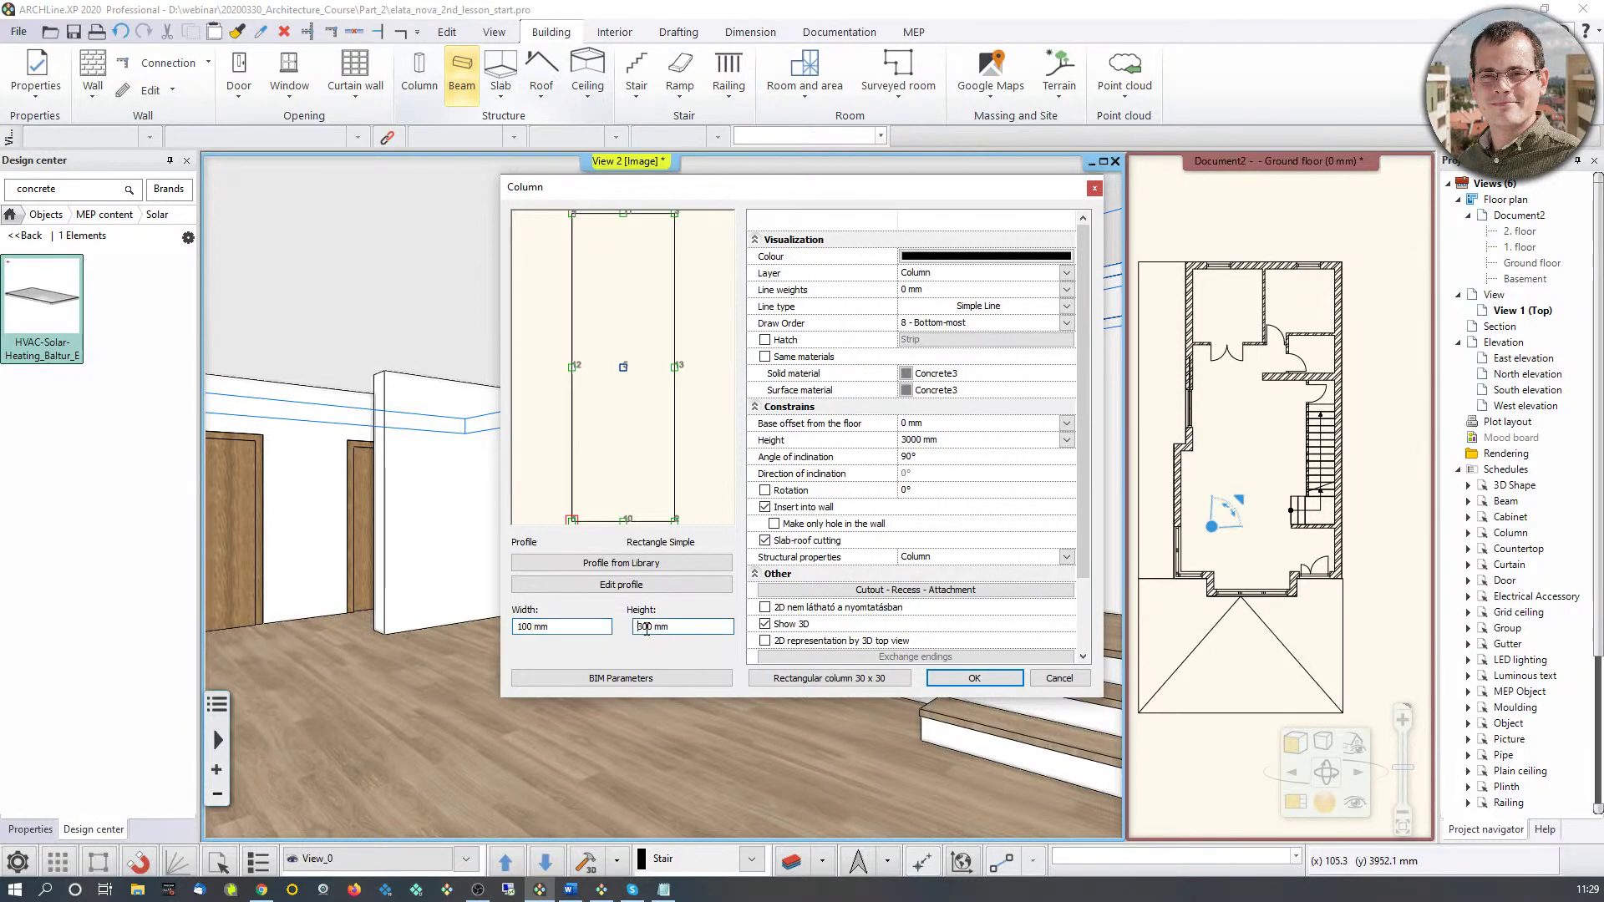
{"action": "left_click", "coordinate": [657, 626]}
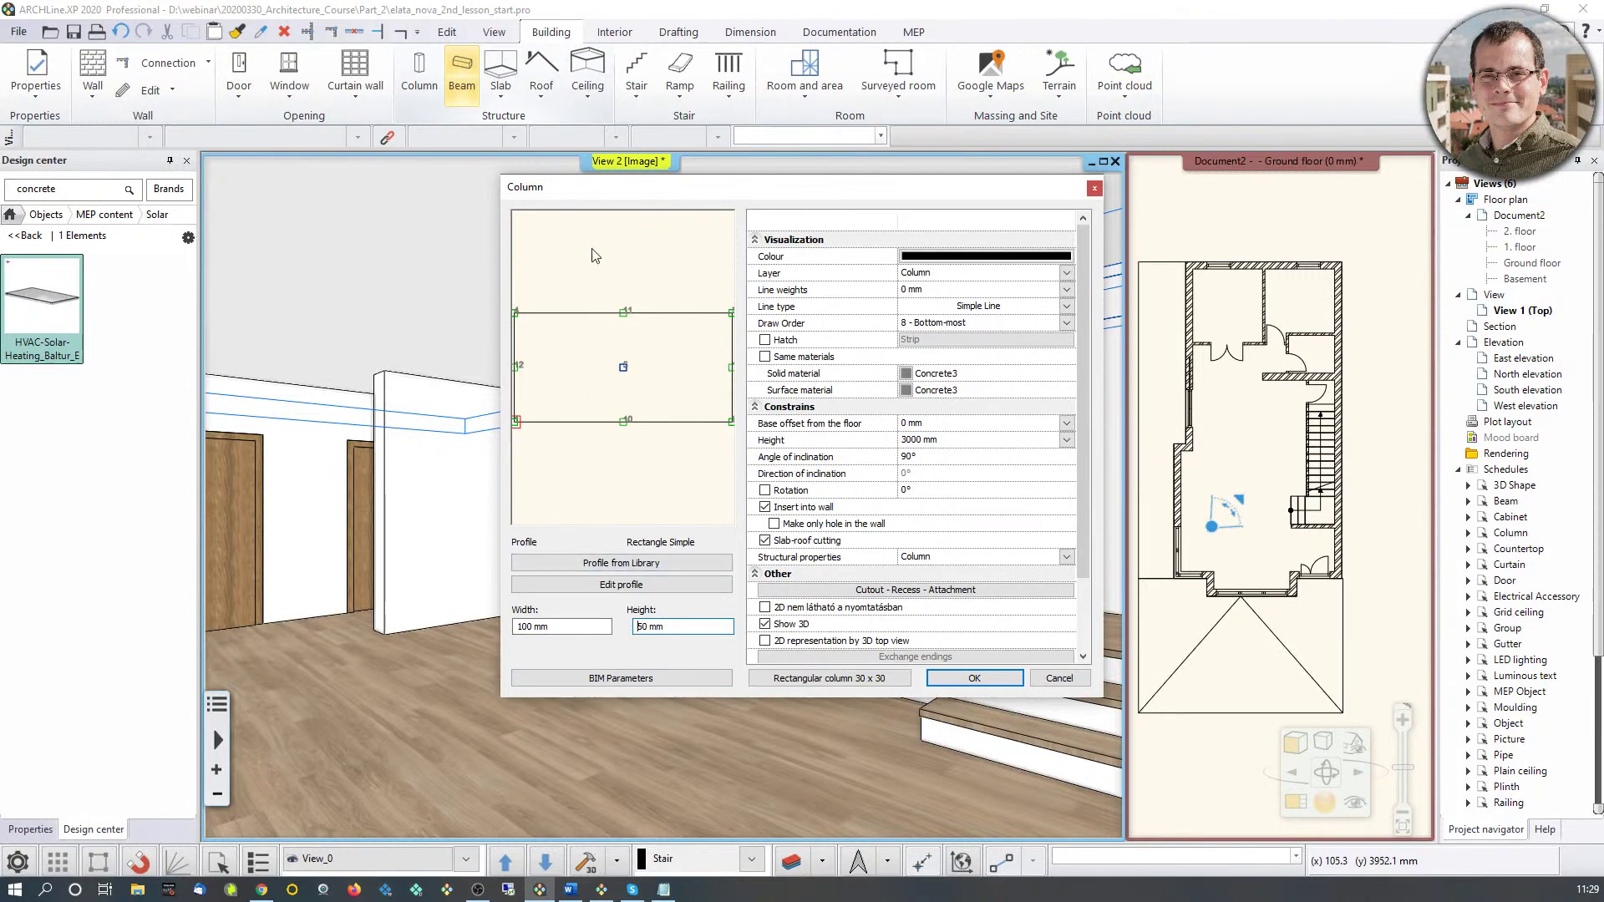
Step: Set the column's rectangular profile to 50 mm wide and 100 mm high
{"action": "double_click", "coordinate": [524, 627]}
{"action": "type", "text": "50"}
{"action": "double_click", "coordinate": [643, 626]}
{"action": "type", "text": "100"}
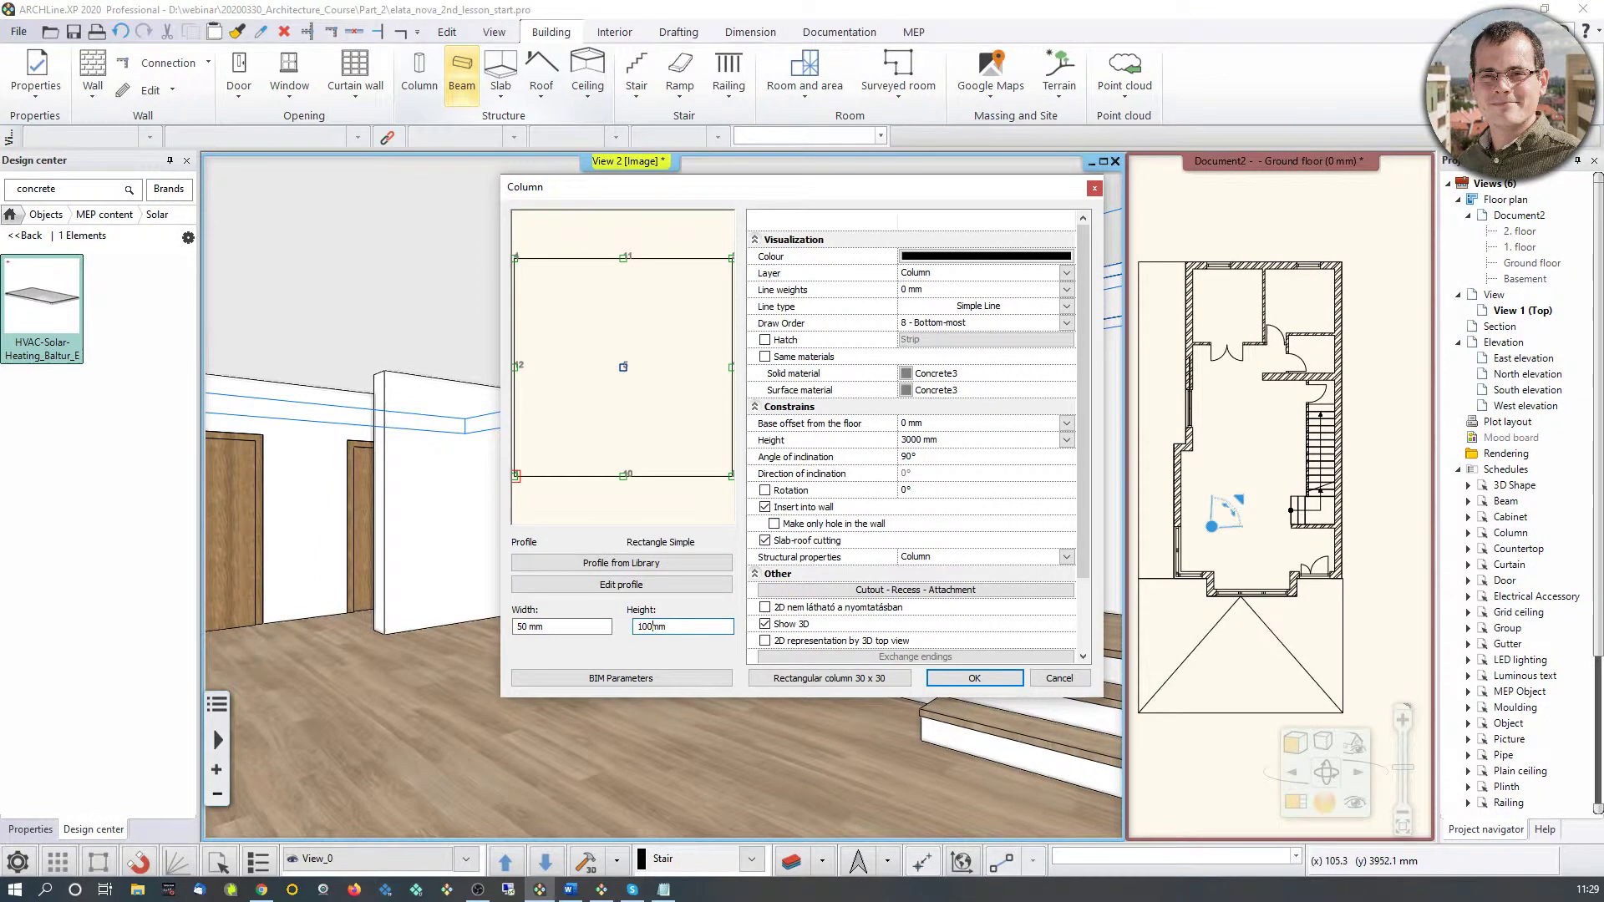
Step: Search the materials for "oakwhite" and set the column's solid material to Wood-oakwhiteqtrd
{"action": "key", "text": "Tab"}
{"action": "left_click", "coordinate": [907, 372]}
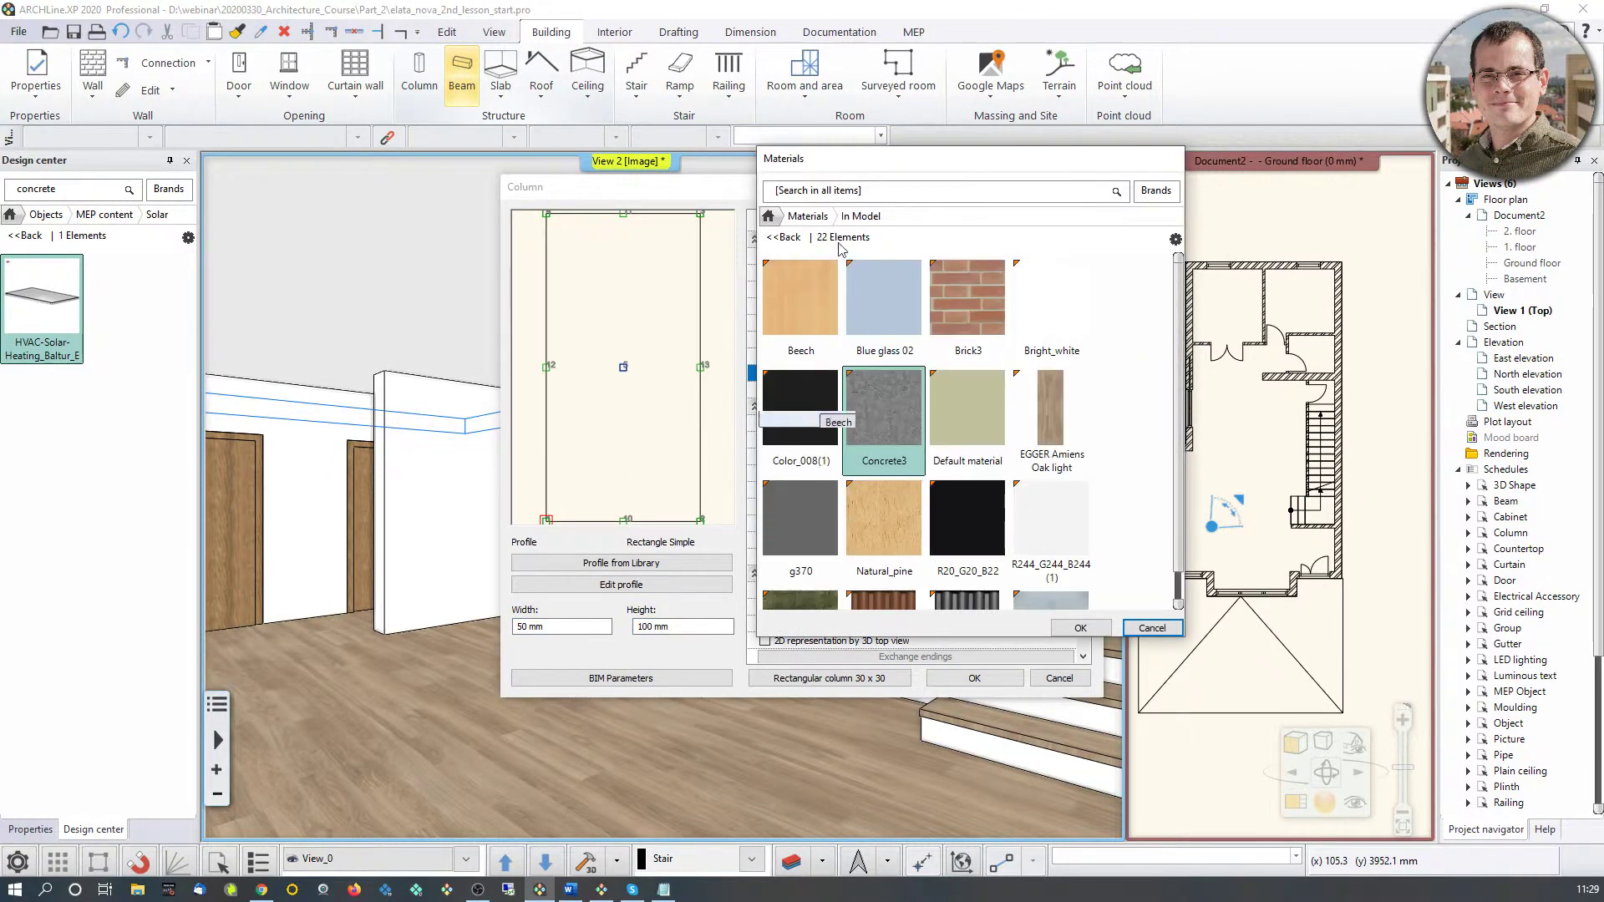
{"action": "left_click", "coordinate": [807, 215]}
{"action": "left_click", "coordinate": [844, 194]}
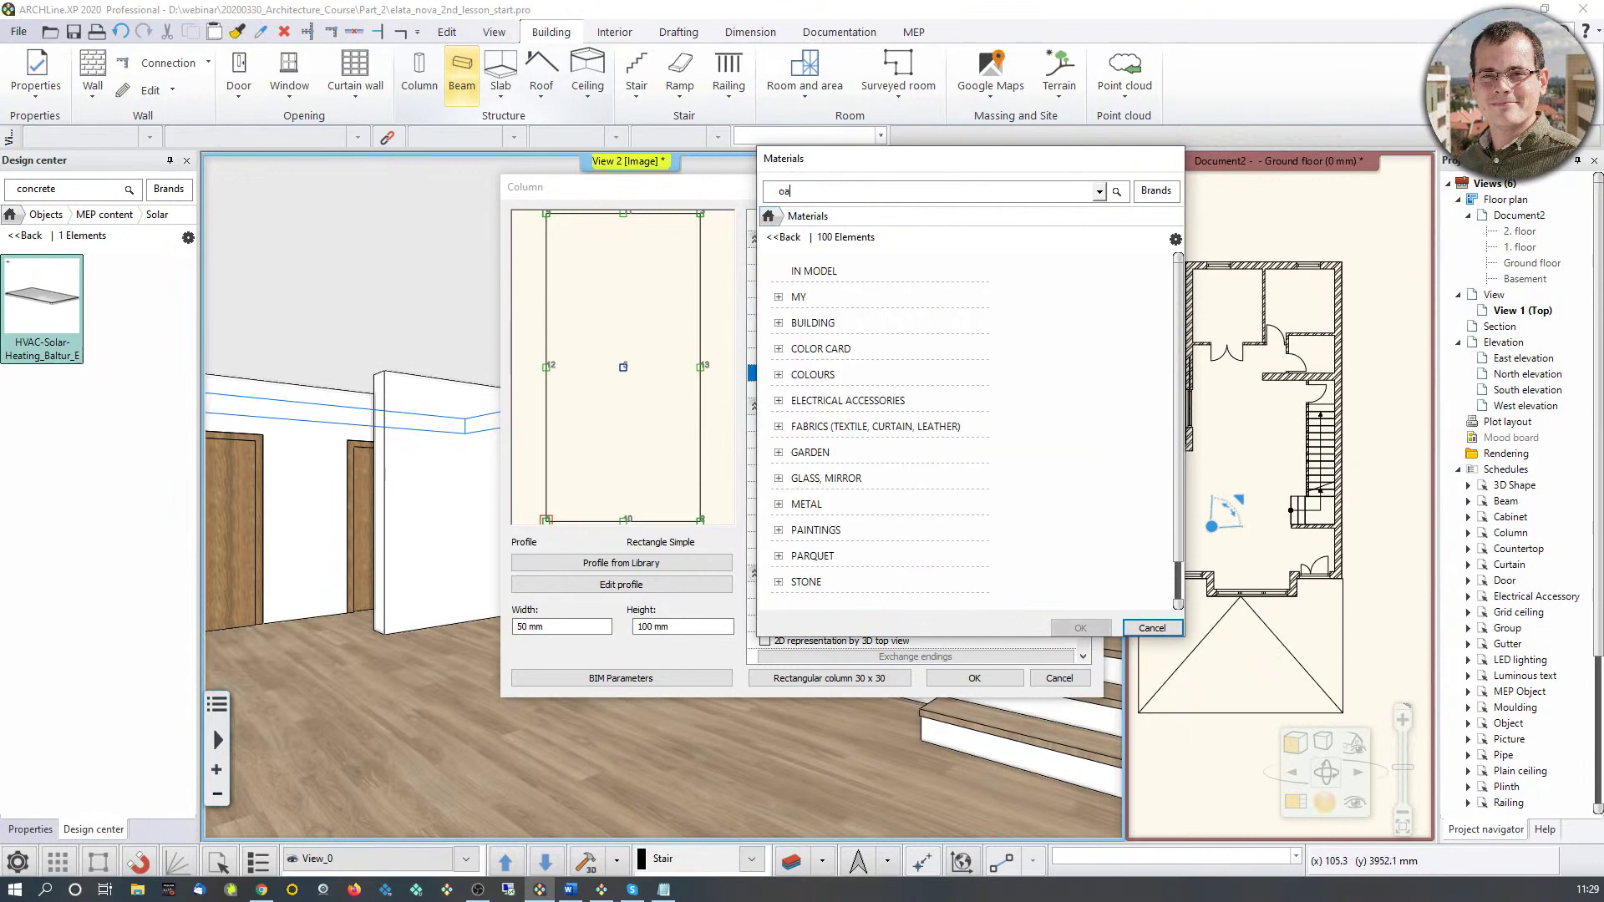
{"action": "type", "text": "oakwhite"}
{"action": "key", "text": "Return"}
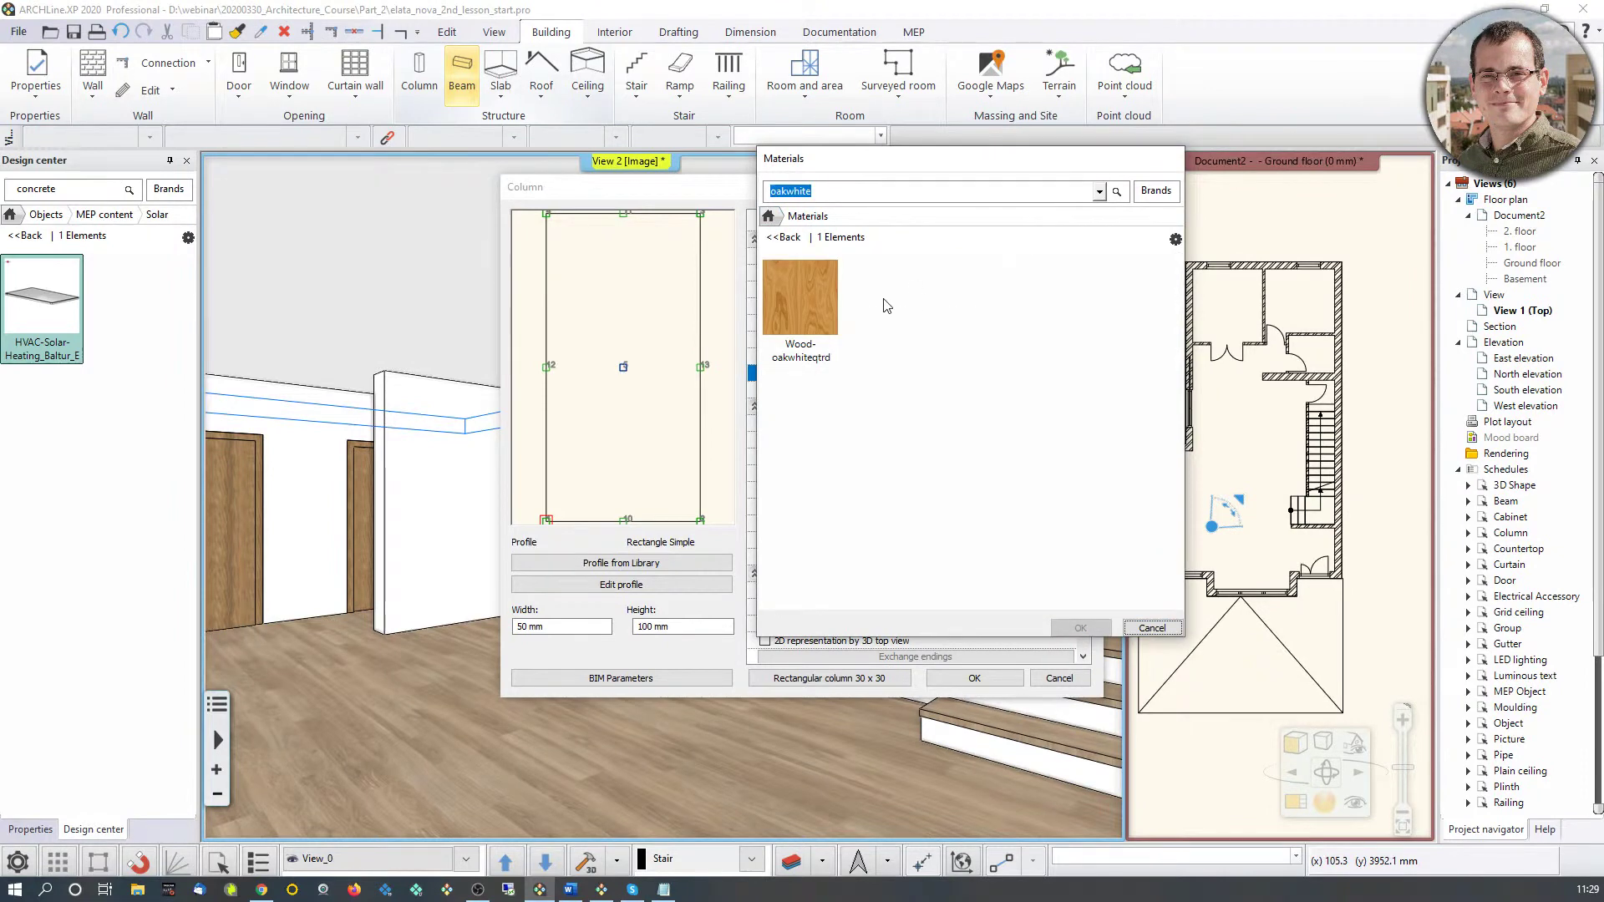
{"action": "left_click", "coordinate": [1080, 627]}
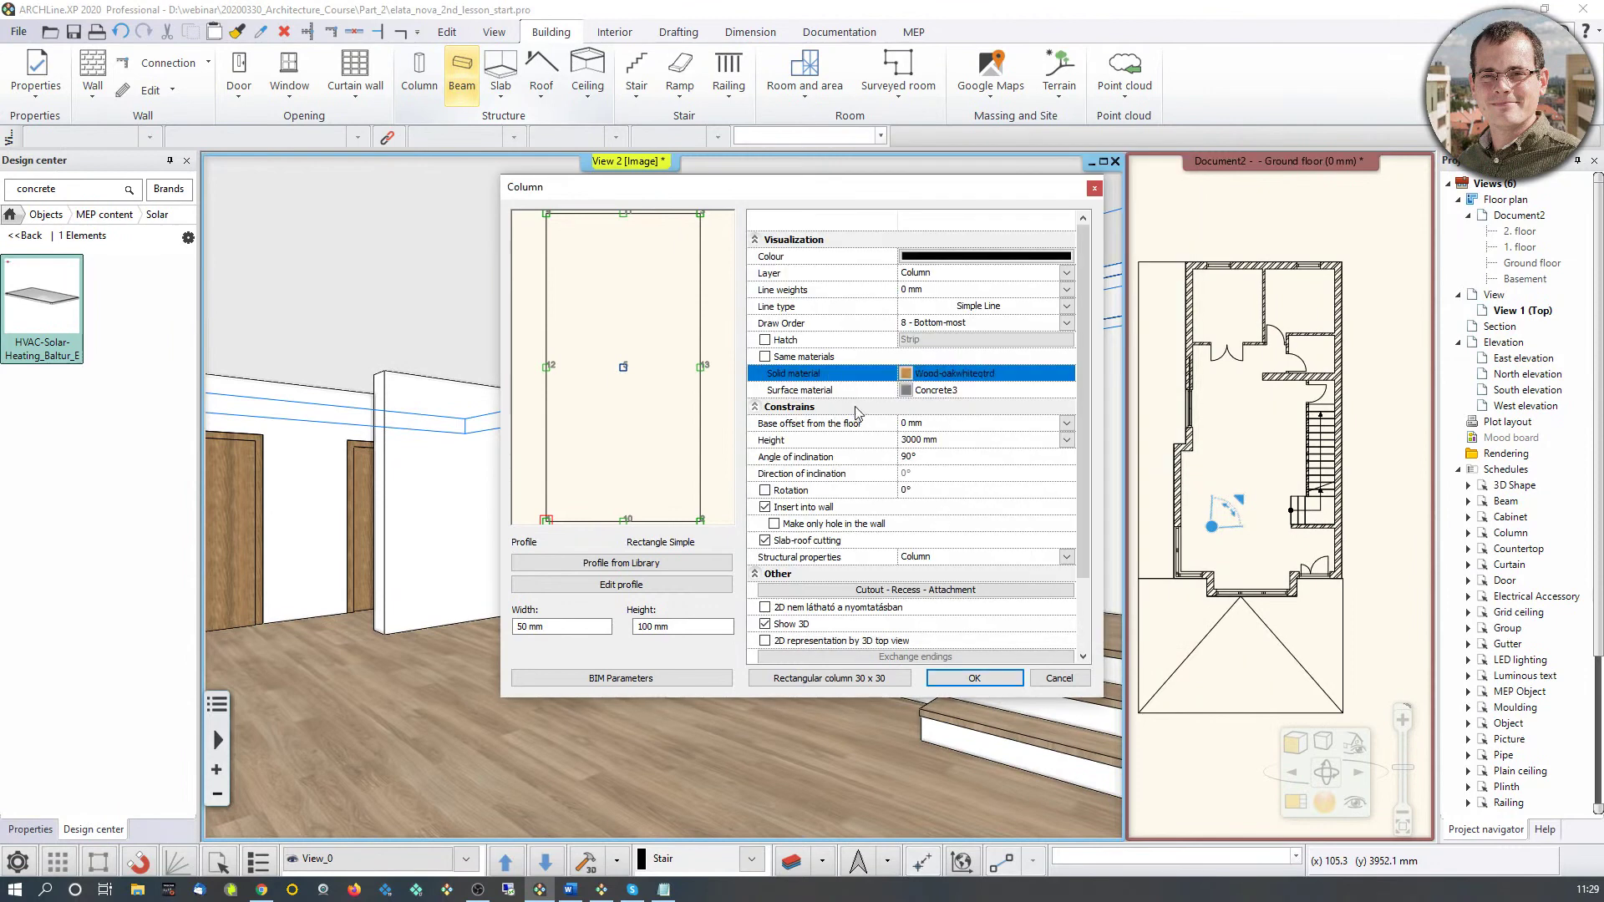
Step: Set the column's surface material to Wood-oakwhiteqtrd as well, found by searching the materials for "oakwhite"
{"action": "left_click", "coordinate": [906, 390]}
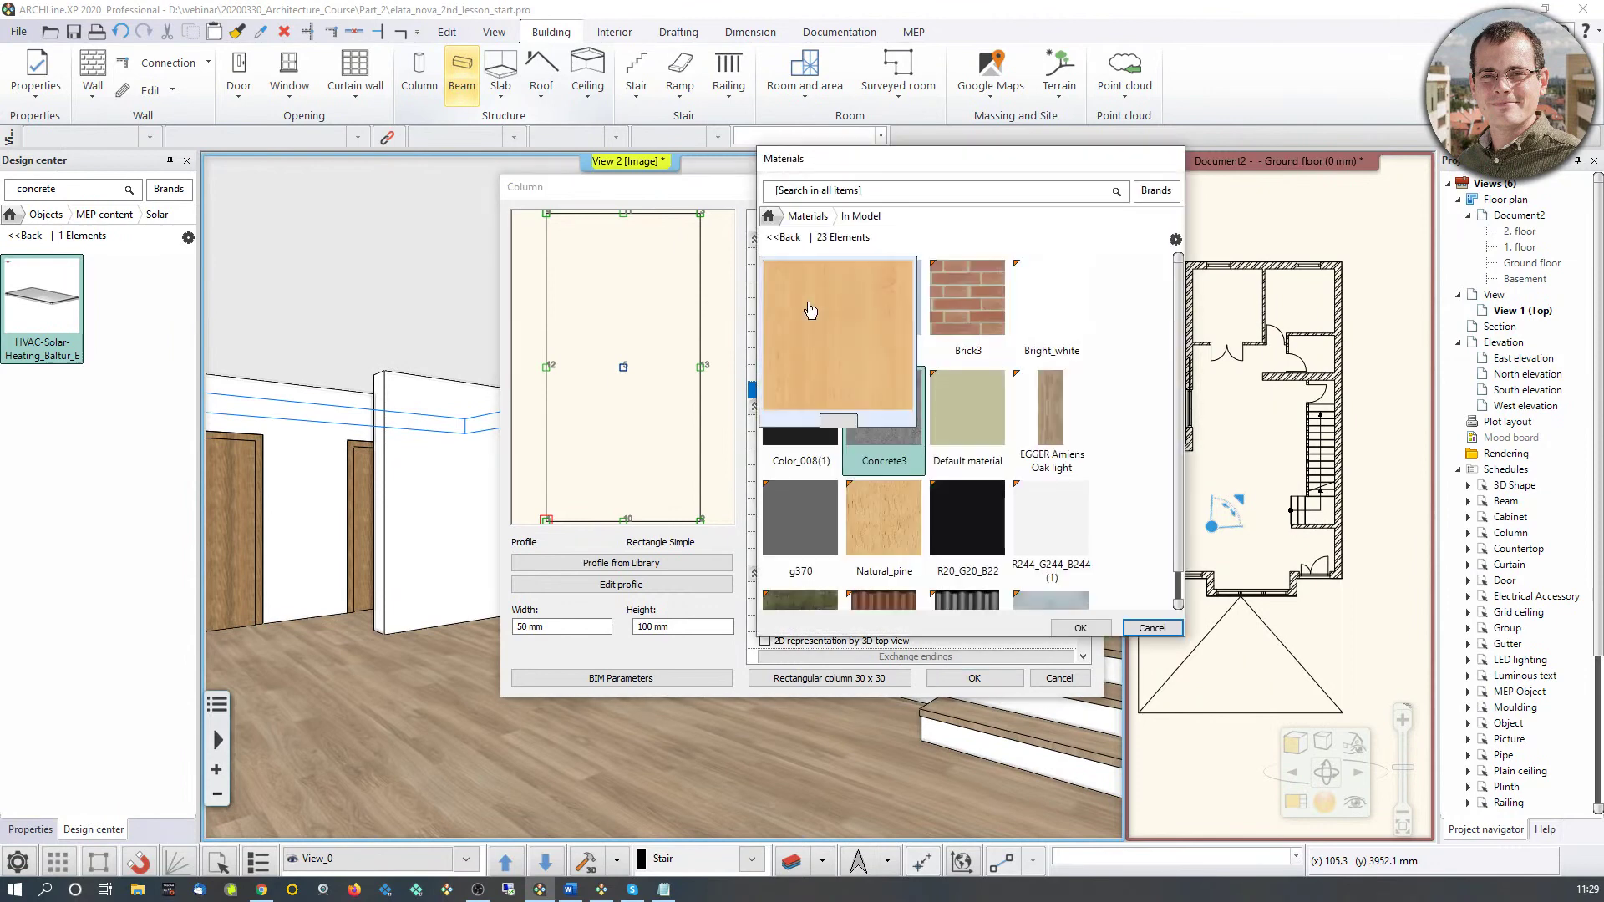
{"action": "left_click", "coordinate": [817, 194]}
{"action": "type", "text": "w"}
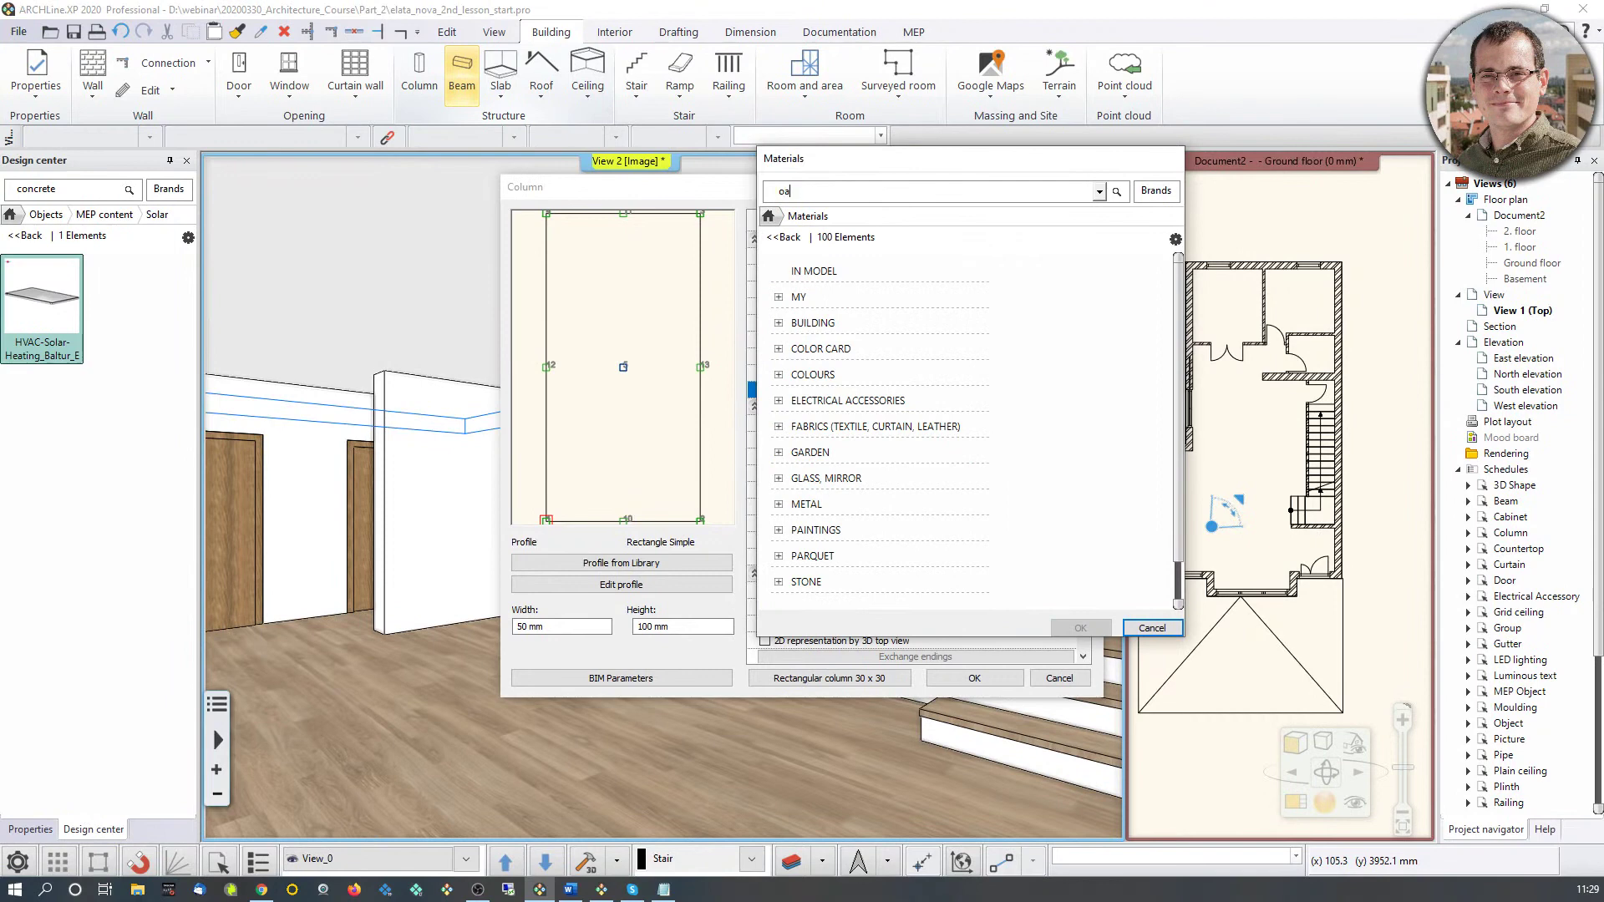
{"action": "type", "text": "akwhite"}
{"action": "key", "text": "Return"}
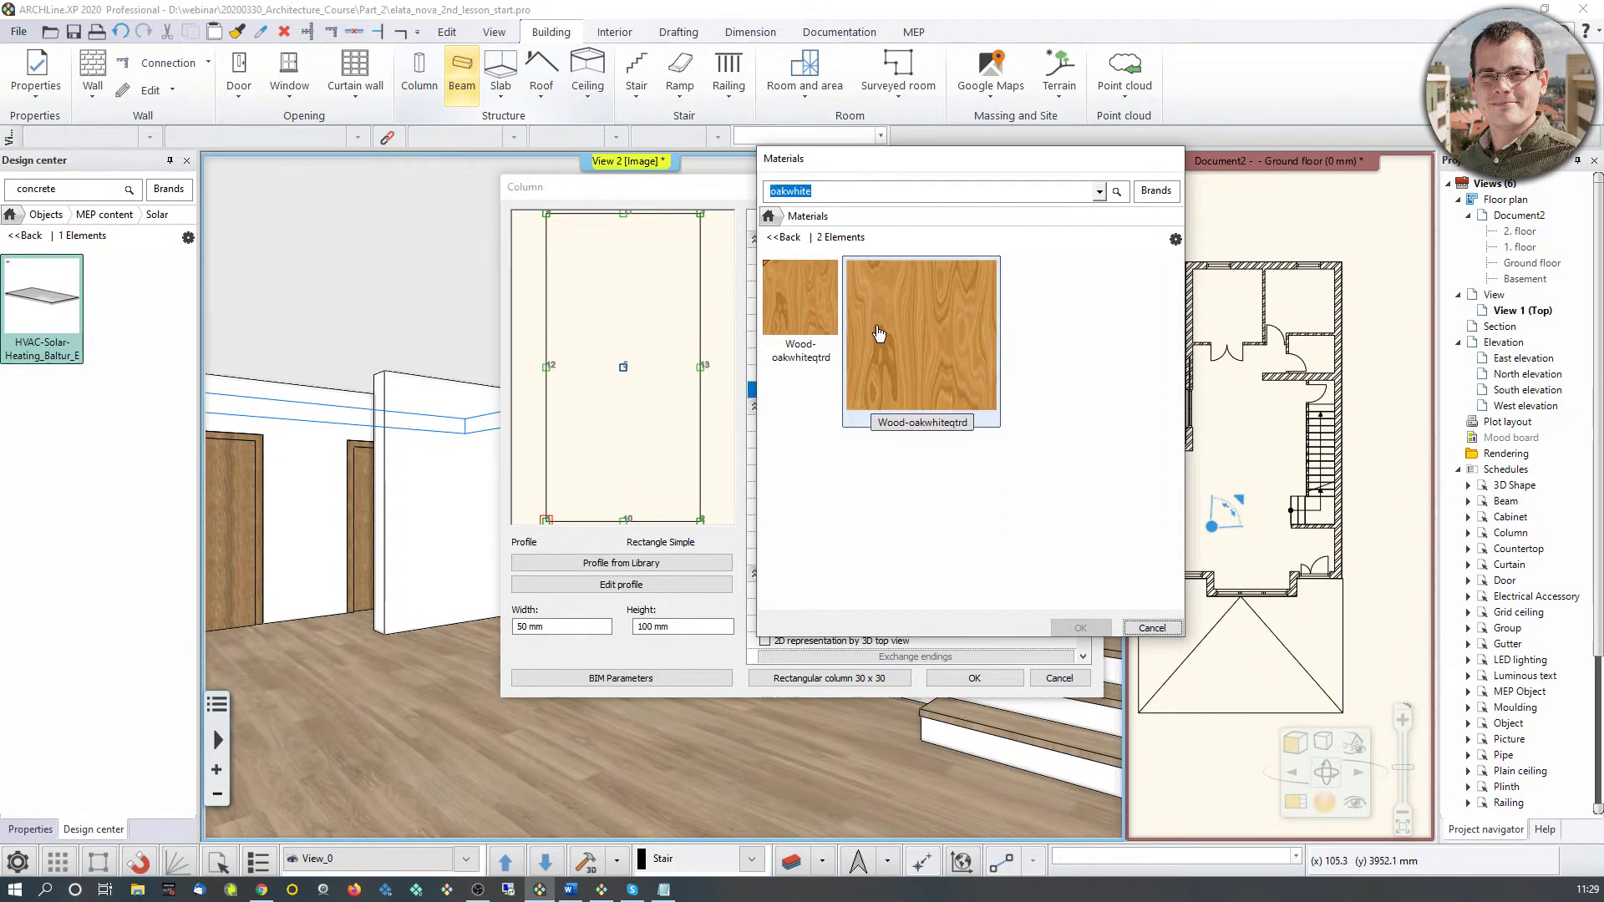
{"action": "left_click", "coordinate": [792, 326]}
{"action": "left_click", "coordinate": [1080, 627]}
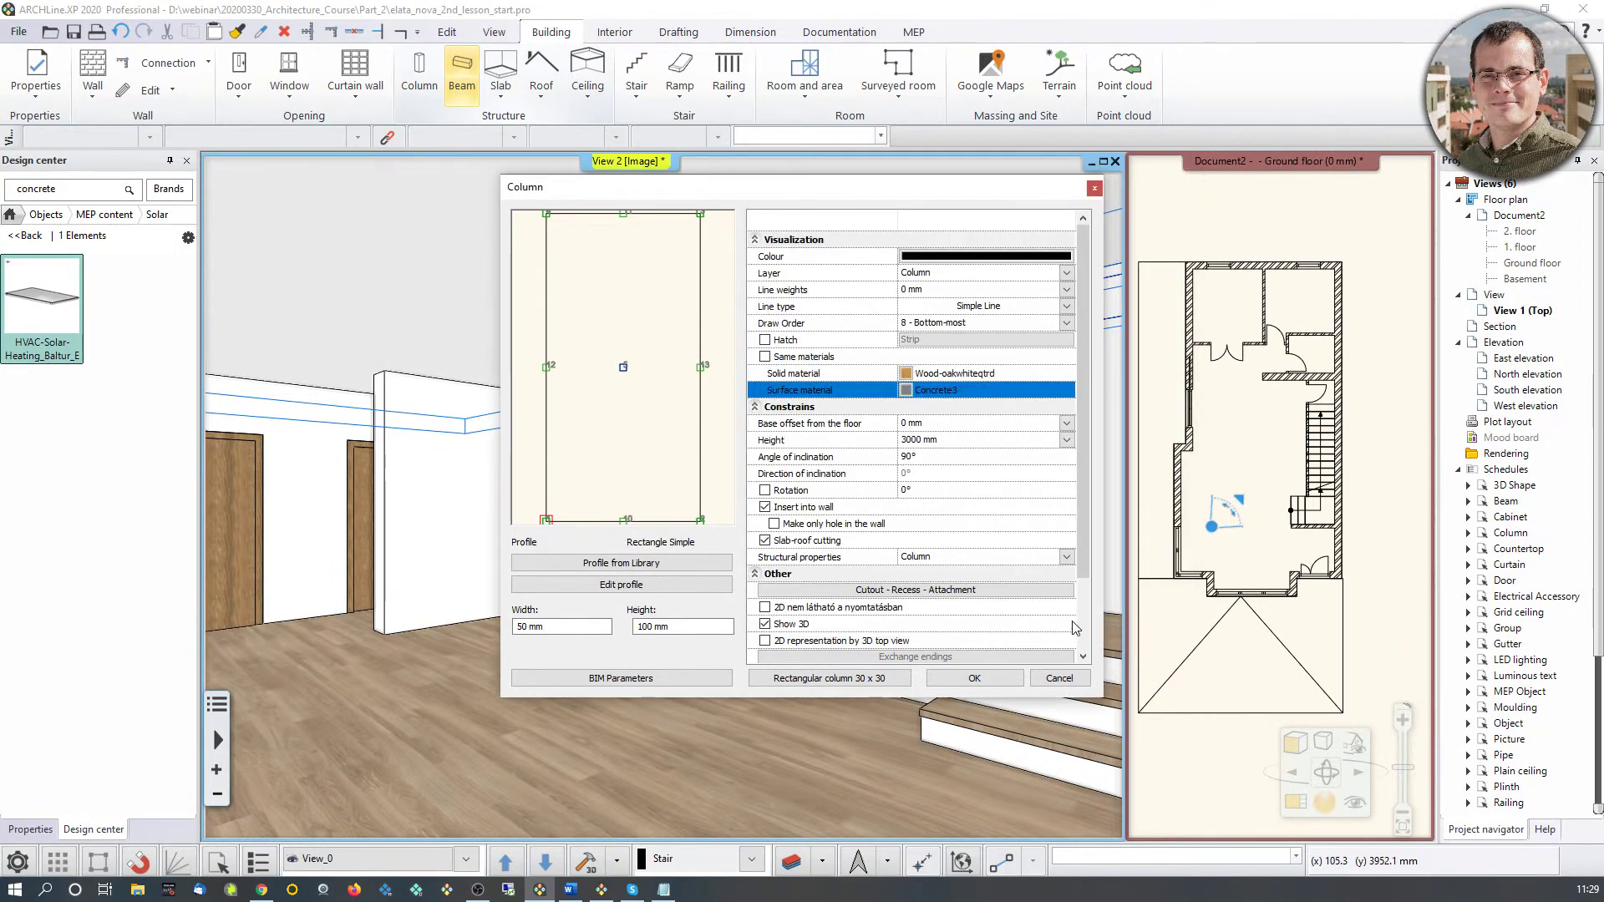
Step: Set the column's base offset from the floor to 675 mm and height to 7500 mm with slab-roof cutting turned off, and accept the properties
{"action": "left_click", "coordinate": [916, 422]}
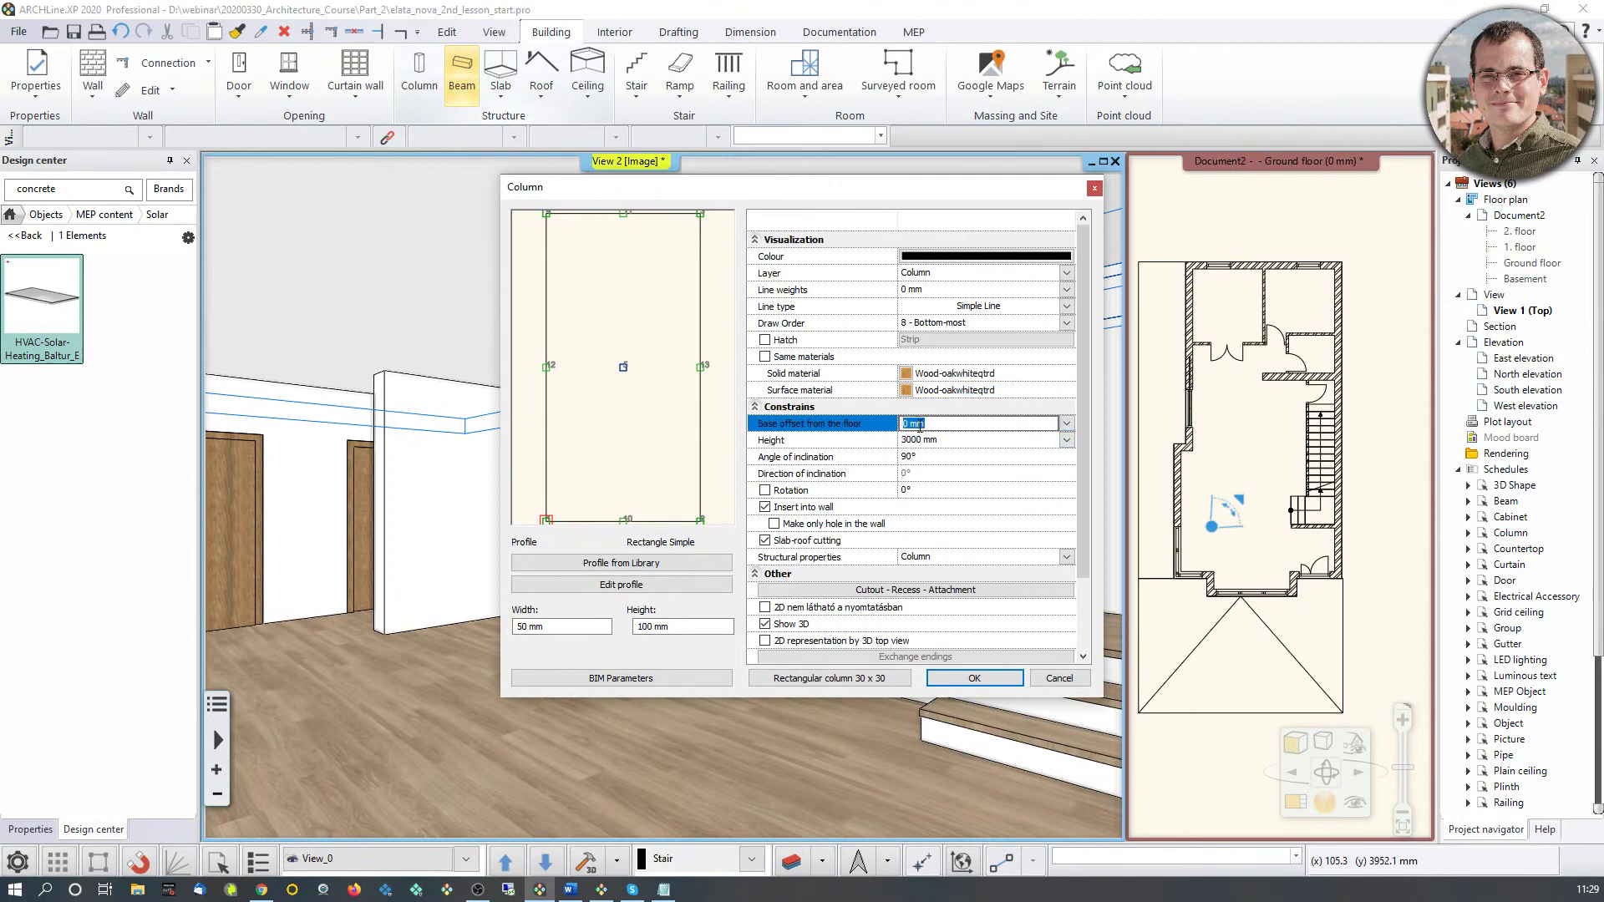
{"action": "type", "text": "675"}
{"action": "left_click", "coordinate": [917, 440]}
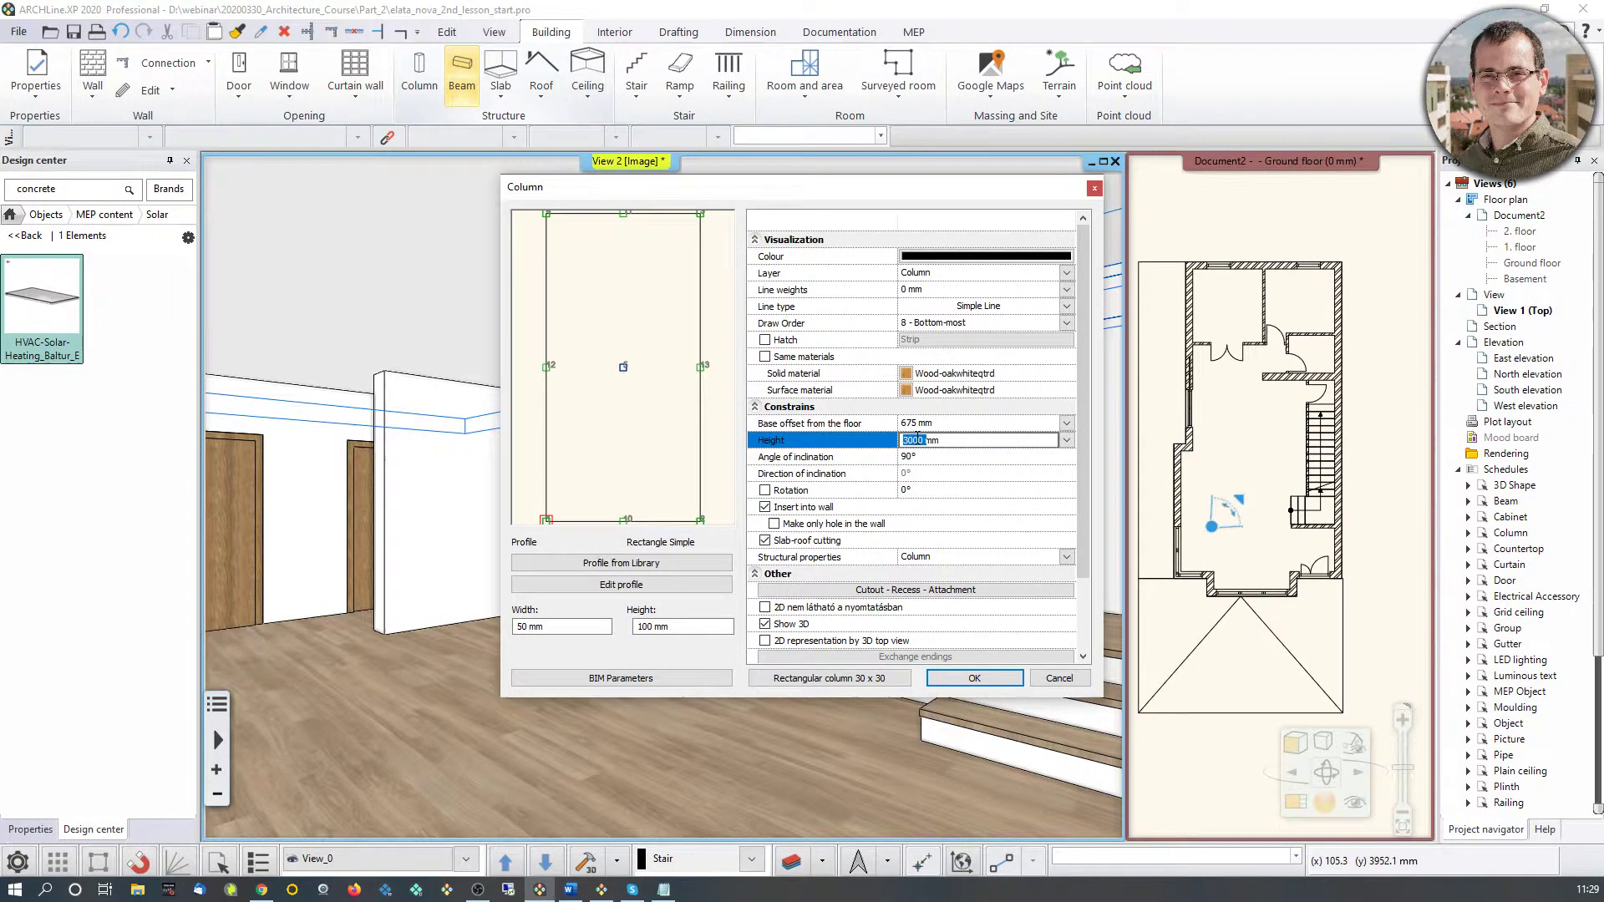
{"action": "left_click_drag", "start_coordinate": [925, 194], "coordinate": [511, 256]}
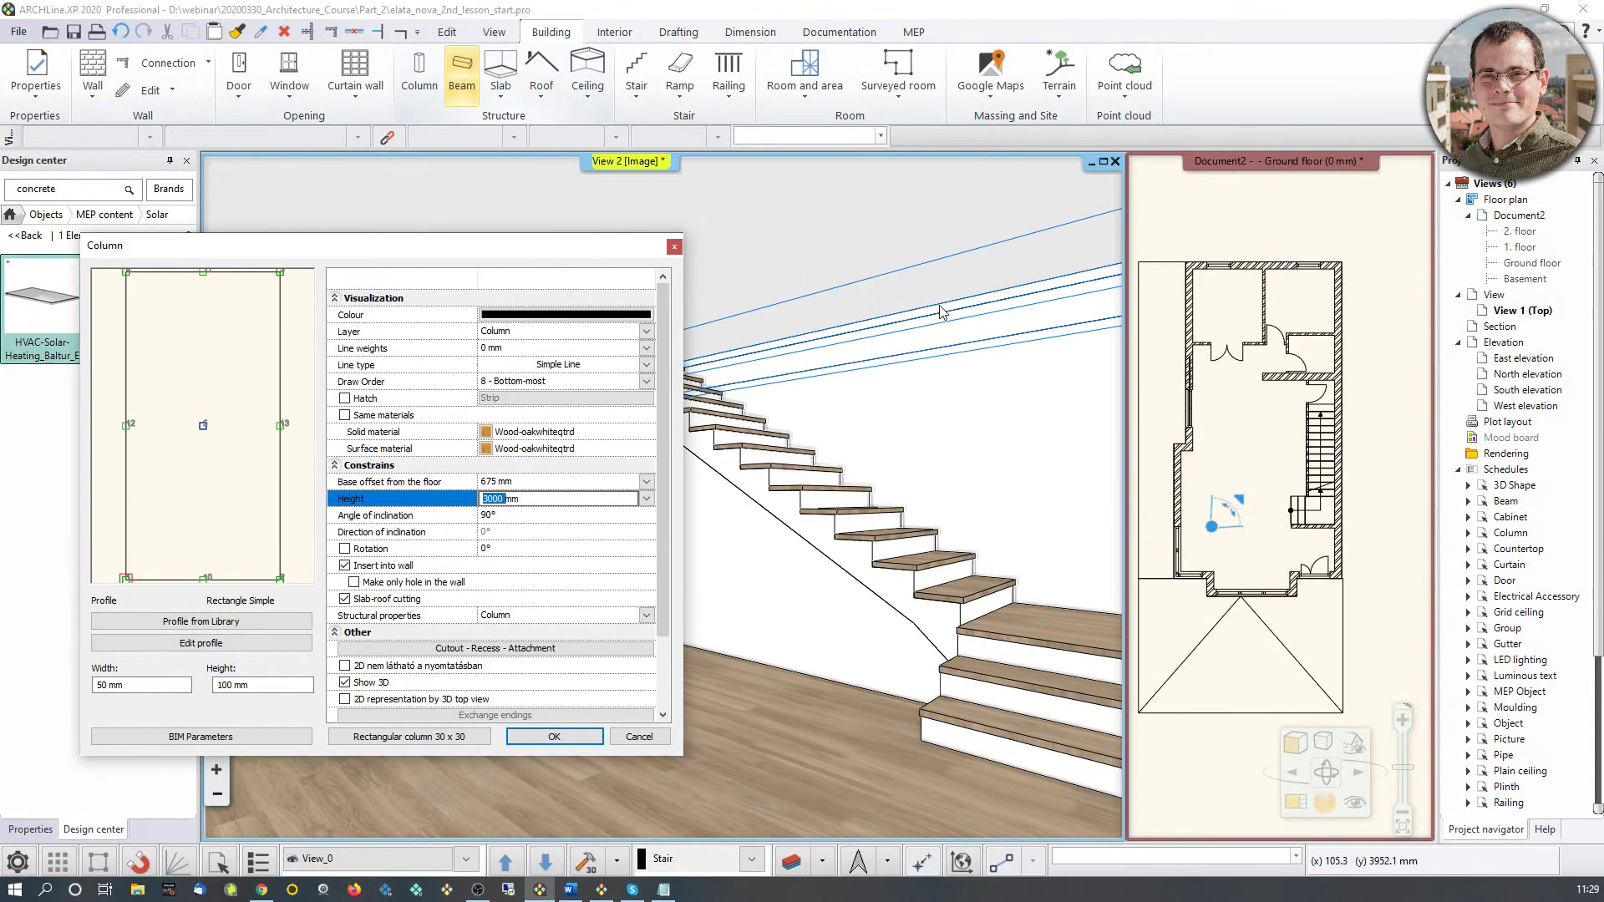
{"action": "left_click_drag", "start_coordinate": [501, 247], "coordinate": [717, 214]}
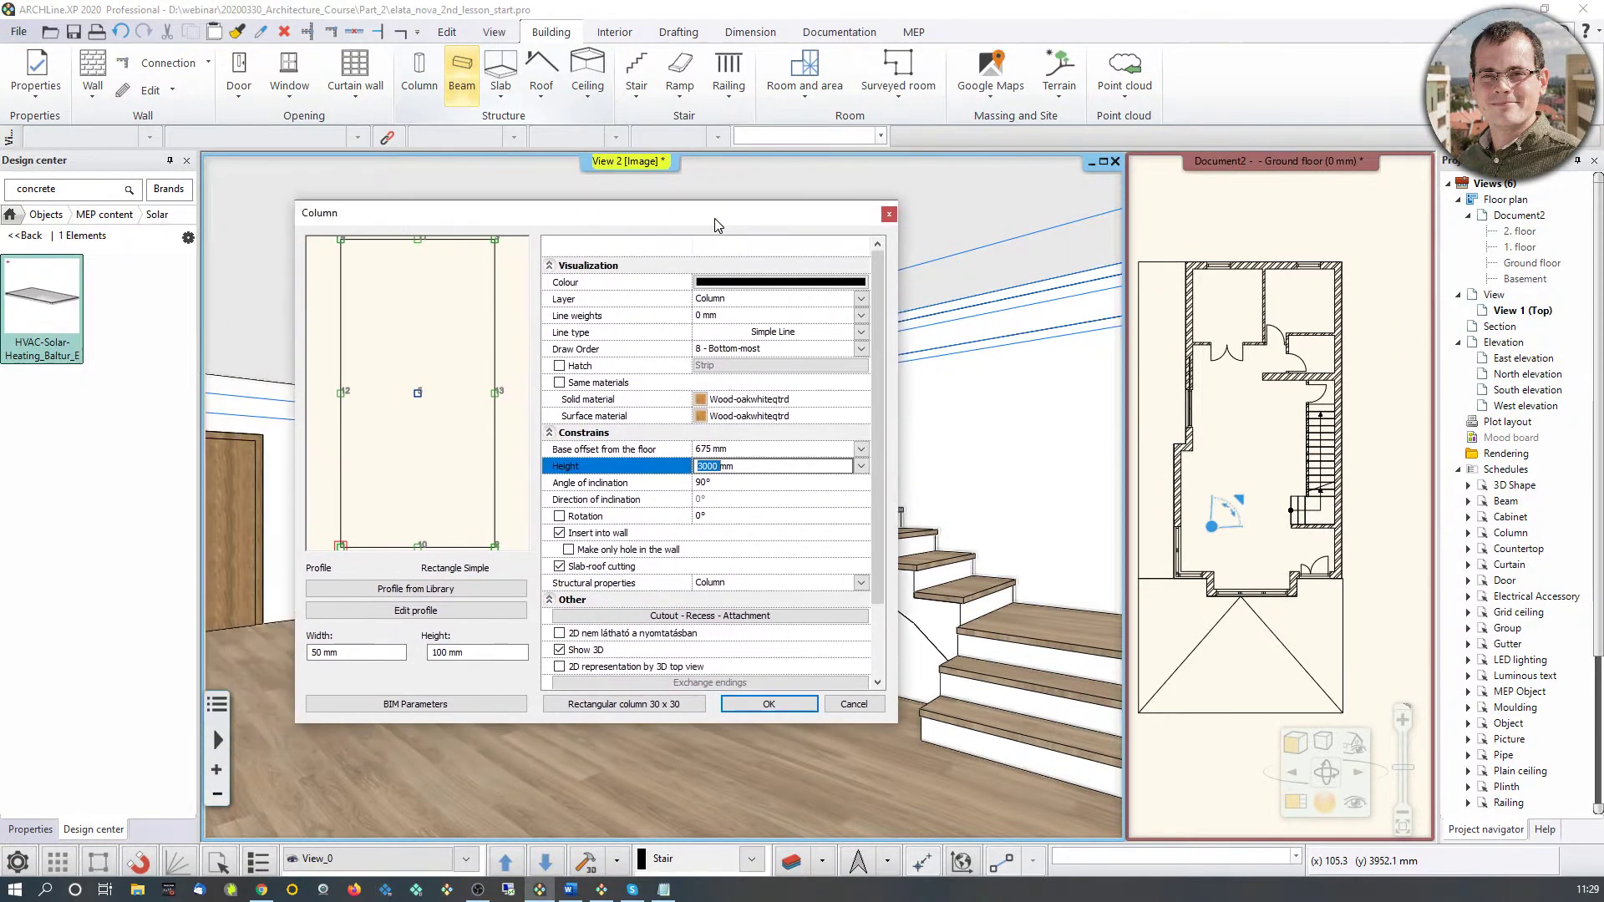
{"action": "type", "text": "7"}
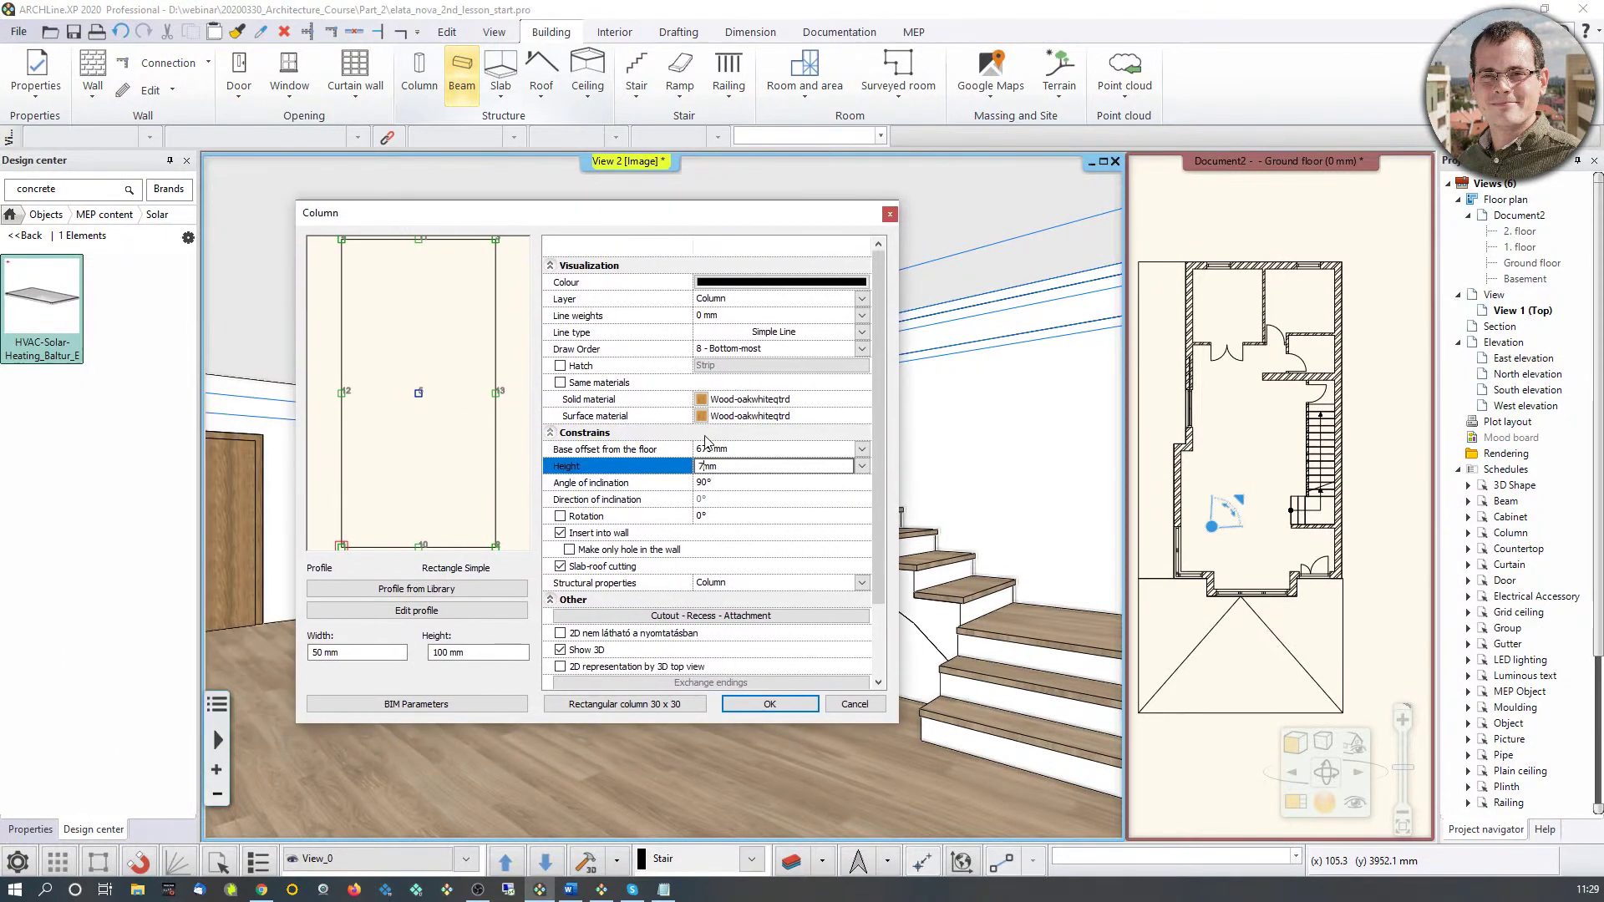
{"action": "type", "text": "500"}
{"action": "key", "text": "Return"}
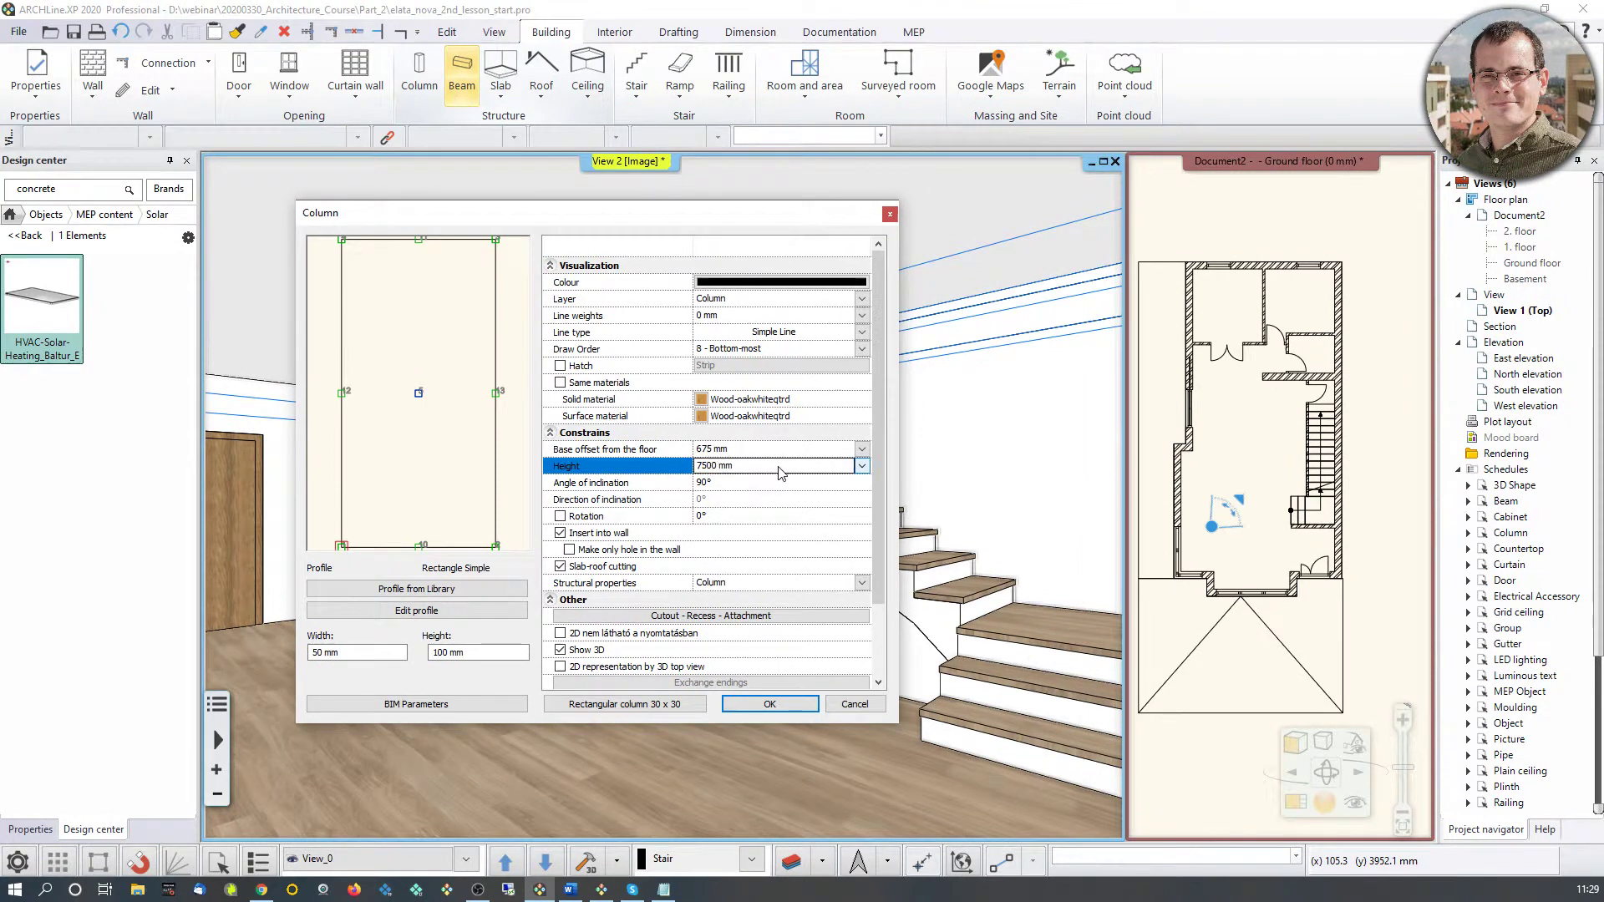
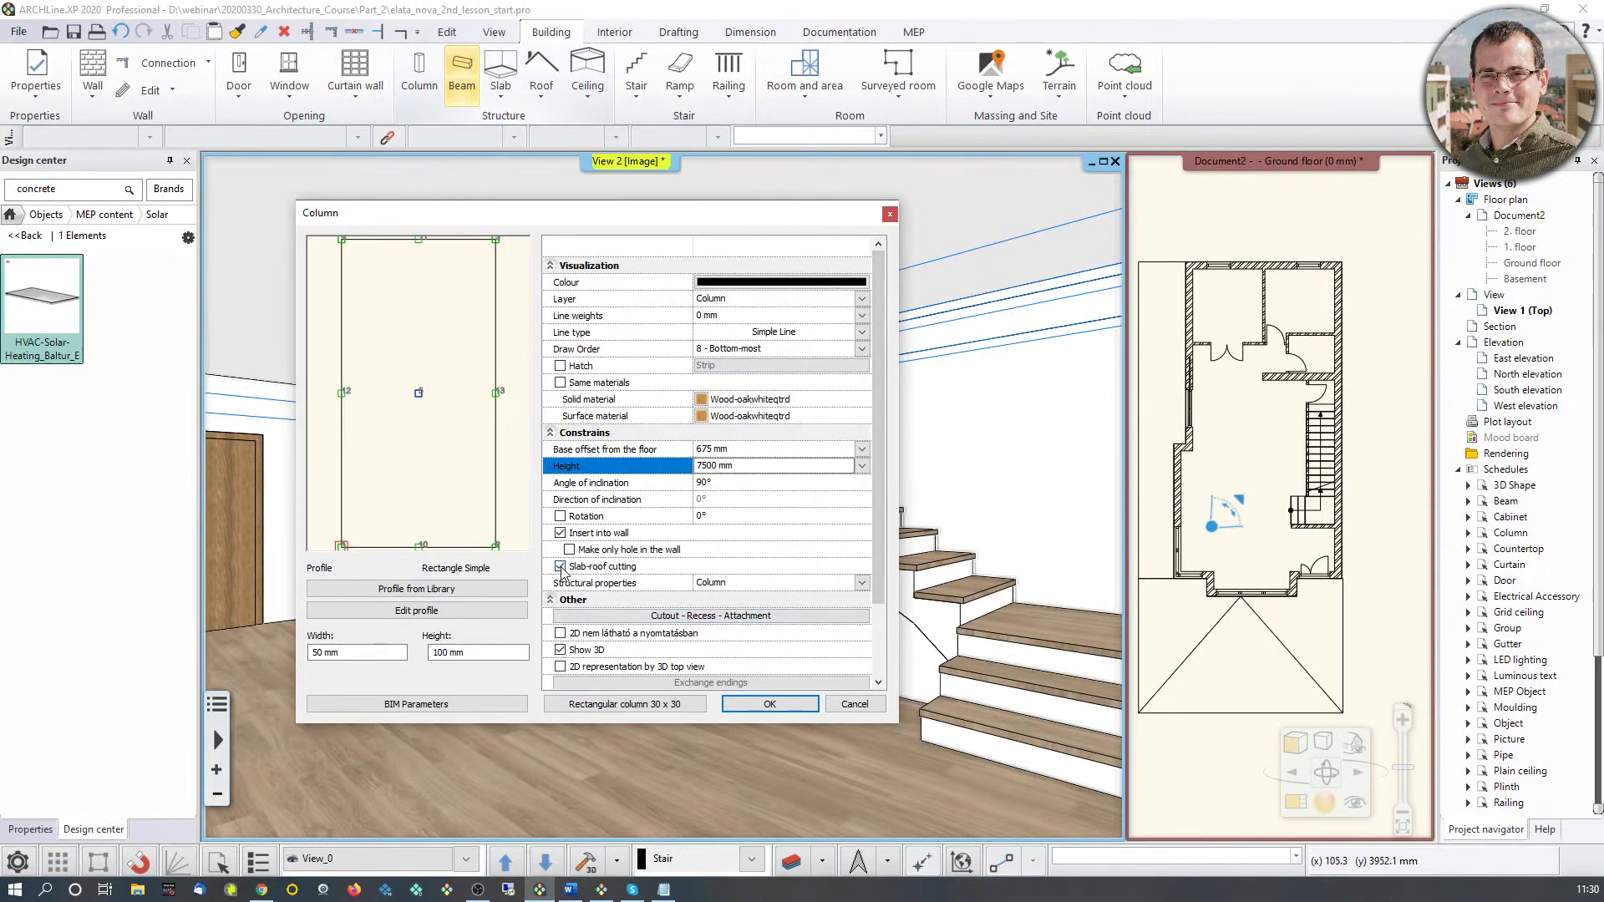
{"action": "left_click", "coordinate": [576, 582]}
{"action": "left_click", "coordinate": [768, 704]}
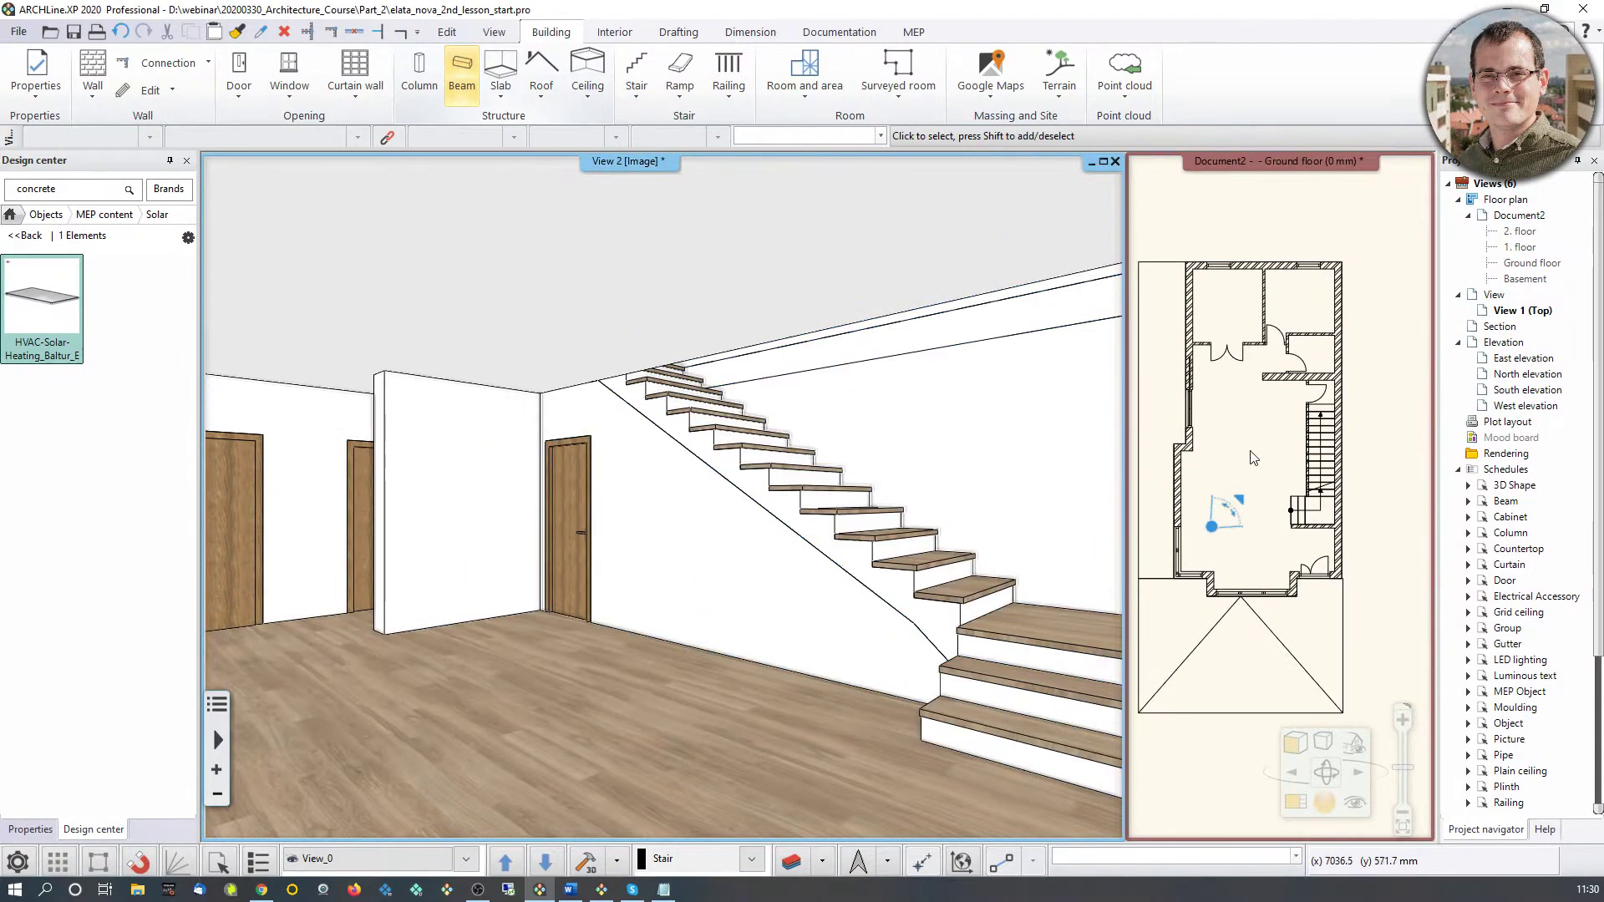
Step: Bring the ground floor plan into the large viewport in place of the perspective view and frame the staircase
{"action": "scroll", "coordinate": [1321, 488], "scroll_direction": "up", "scroll_amount": 6}
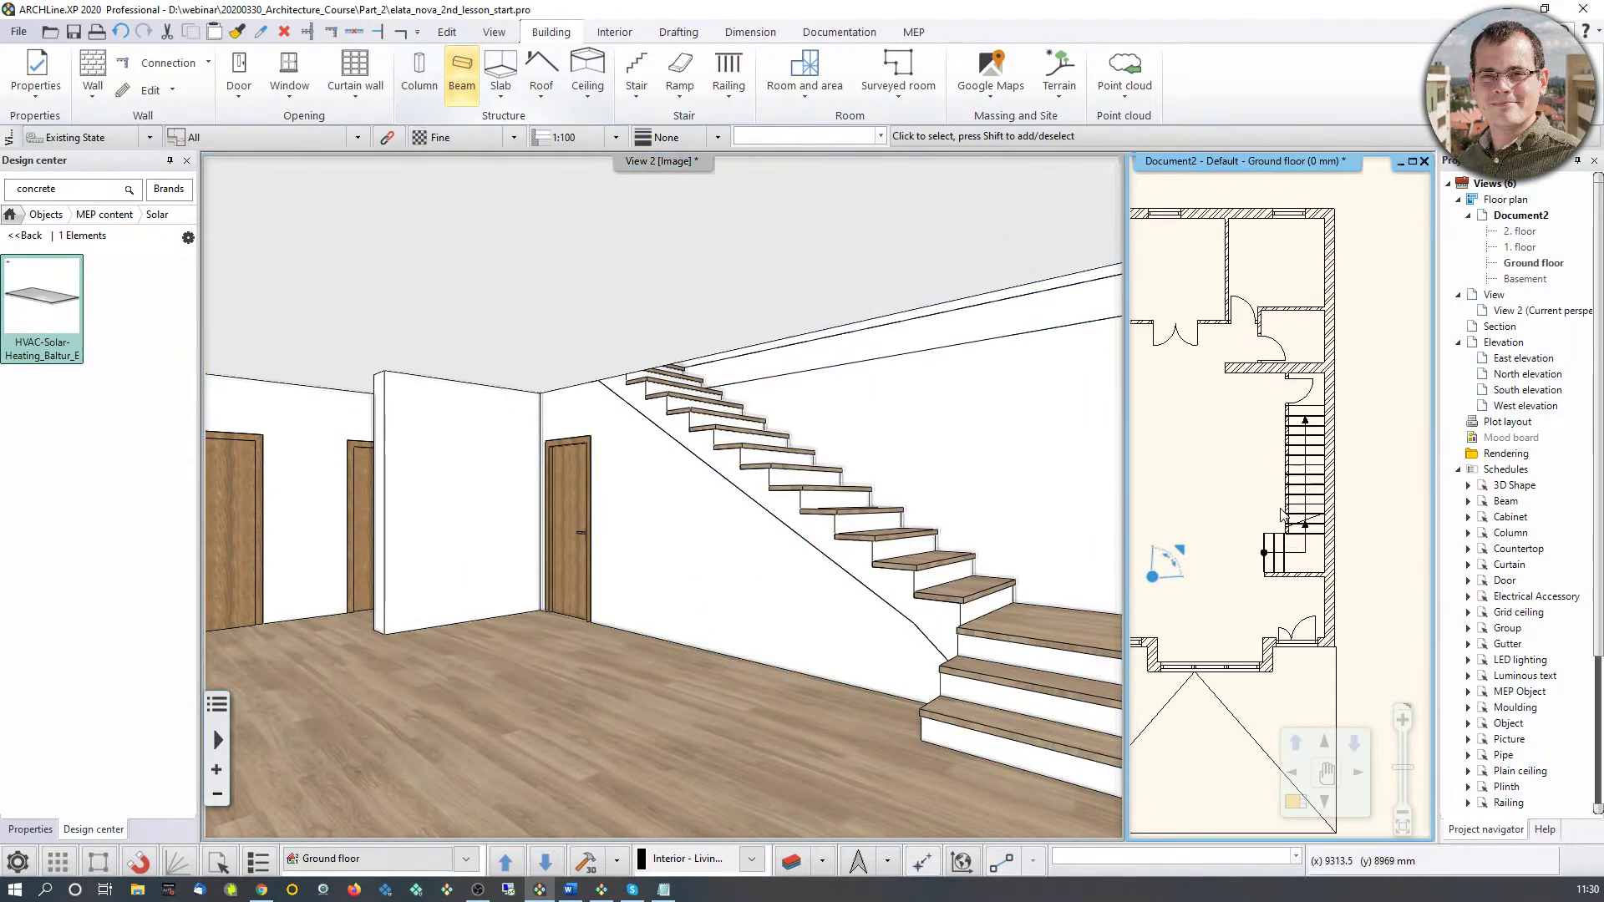
{"action": "left_click", "coordinate": [1296, 801]}
{"action": "scroll", "coordinate": [801, 526], "scroll_direction": "up", "scroll_amount": 4}
{"action": "scroll", "coordinate": [693, 376], "scroll_direction": "up", "scroll_amount": 3}
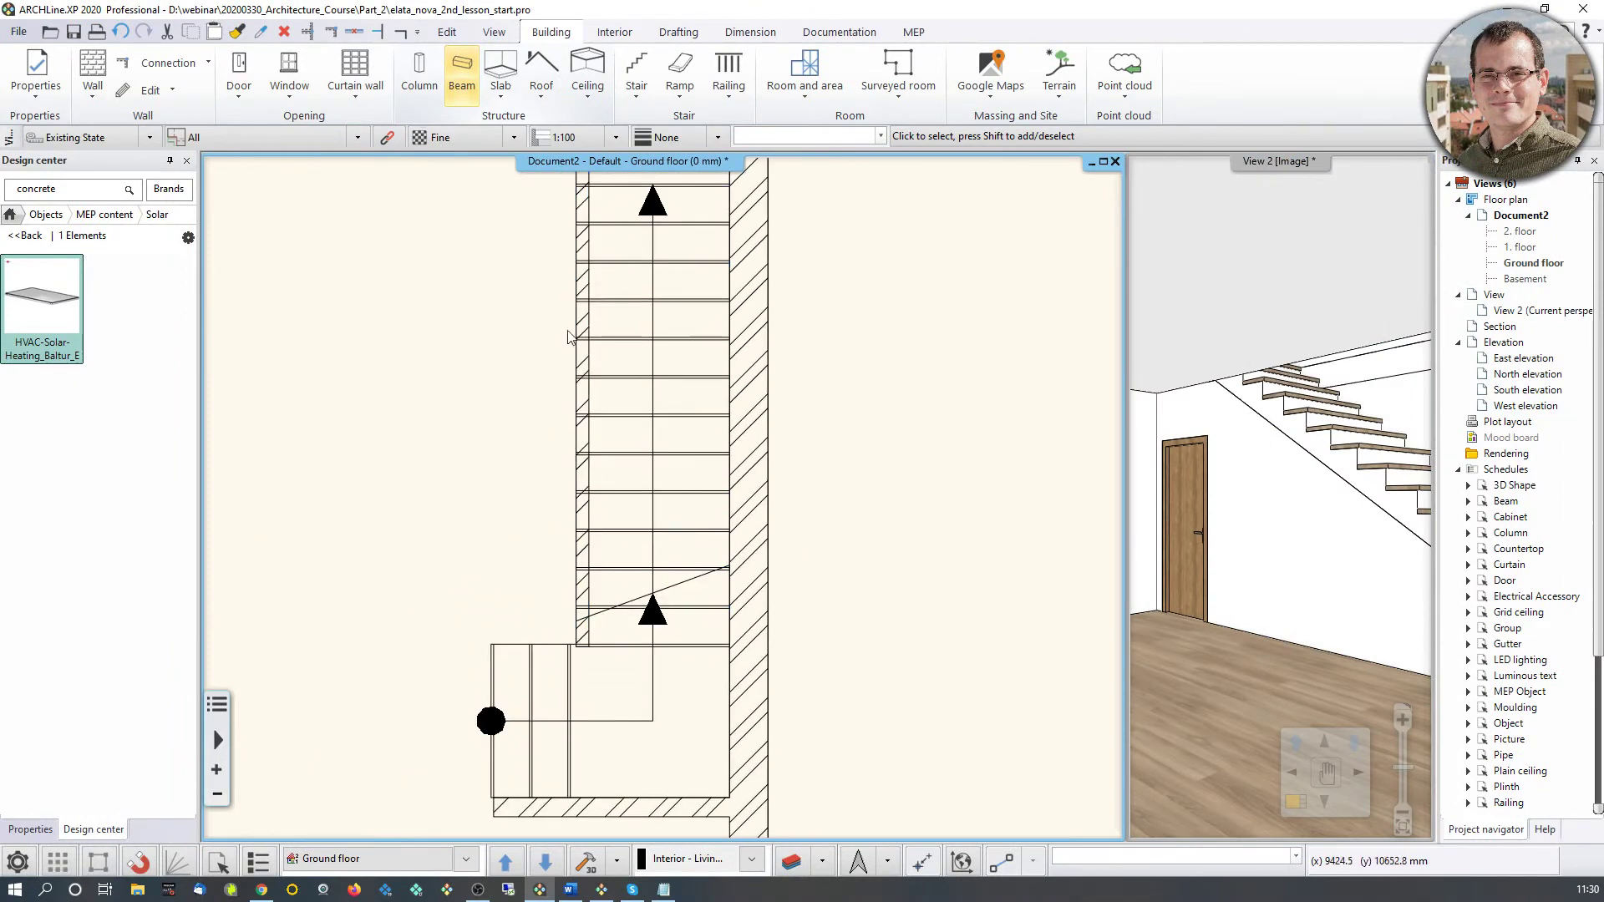
{"action": "scroll", "coordinate": [548, 448], "scroll_direction": "down", "scroll_amount": 2}
{"action": "scroll", "coordinate": [548, 448], "scroll_direction": "down", "scroll_amount": 2}
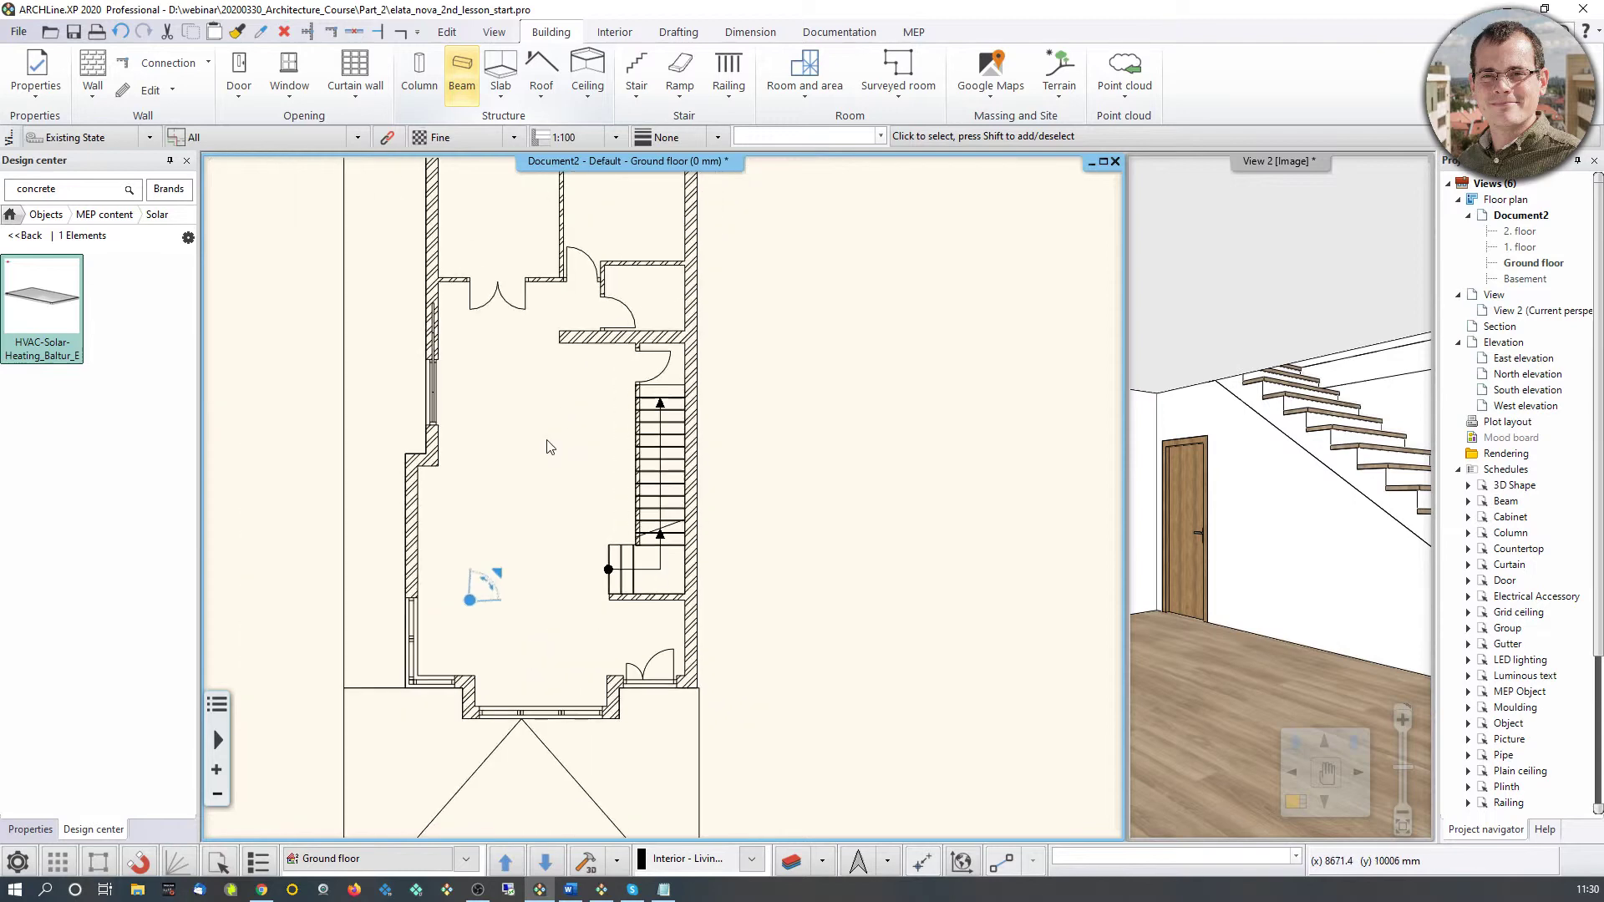
Step: Turn on the reference layers in the elata_nova_START-Ground floor layer filter and accept the layer settings
{"action": "left_click", "coordinate": [791, 862]}
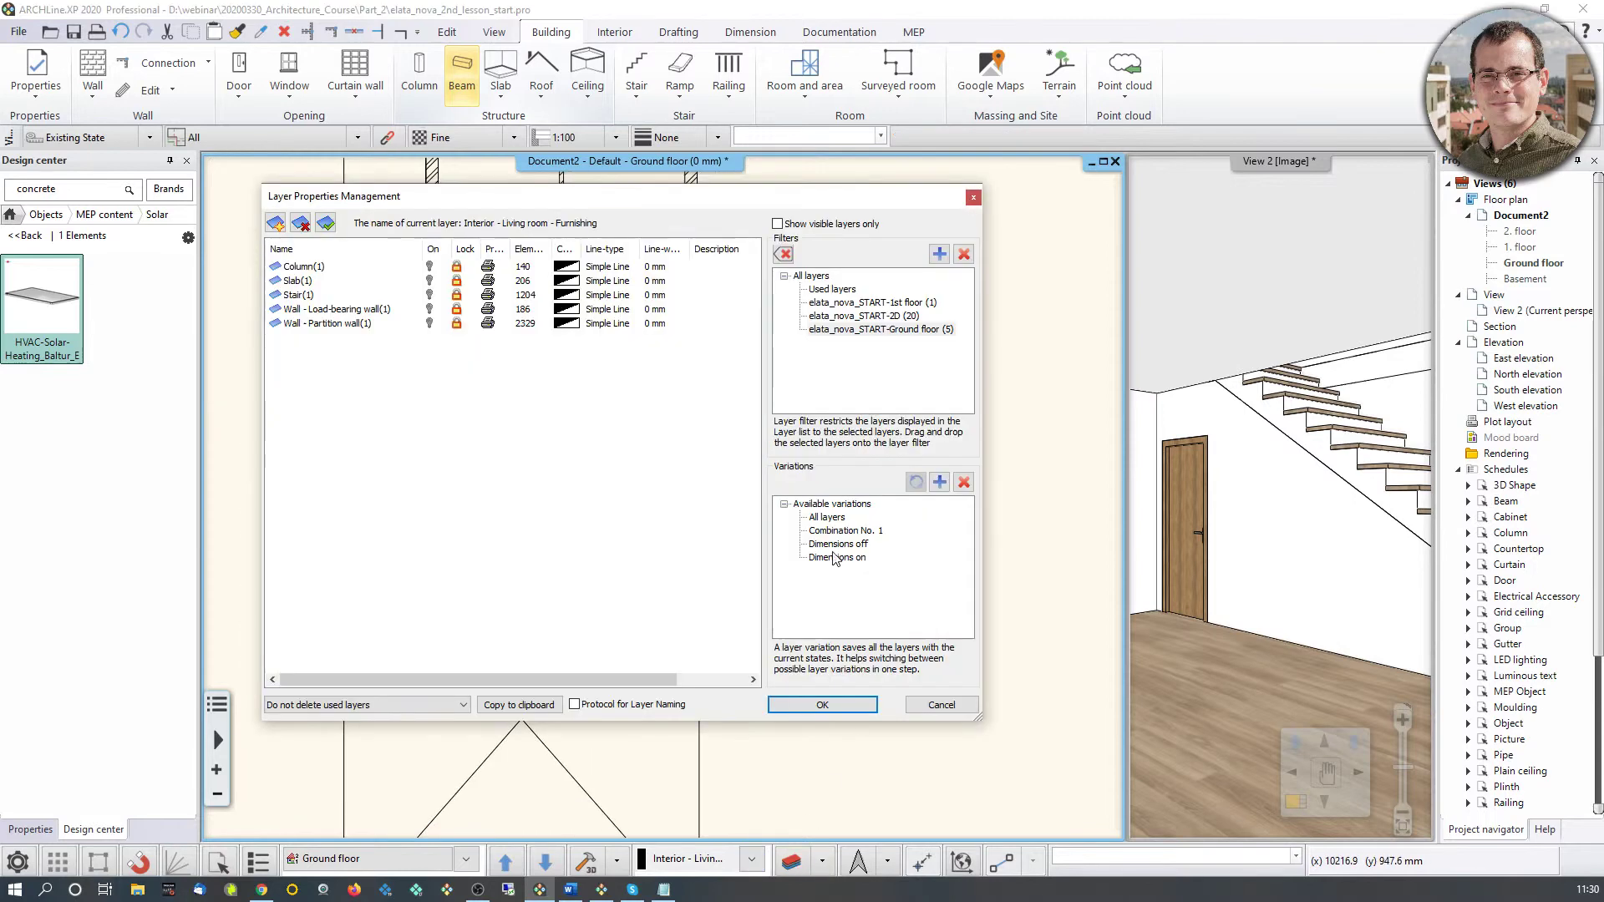
{"action": "left_click", "coordinate": [901, 319]}
{"action": "left_click", "coordinate": [903, 329]}
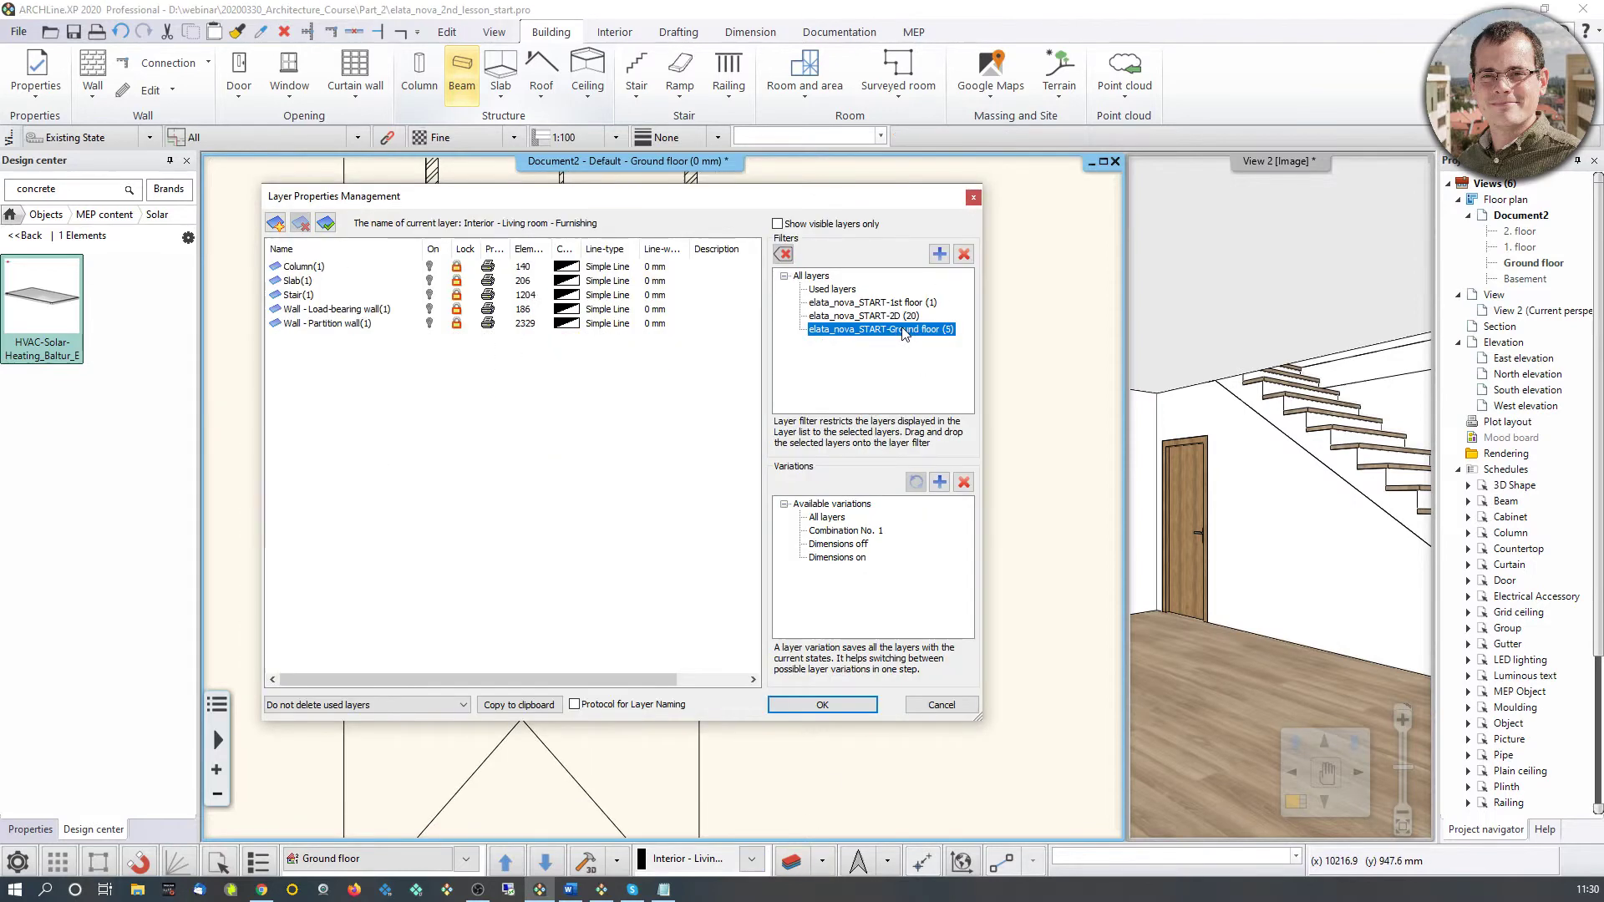
{"action": "right_click", "coordinate": [902, 329]}
{"action": "left_click", "coordinate": [905, 332]}
{"action": "left_click", "coordinate": [903, 319]}
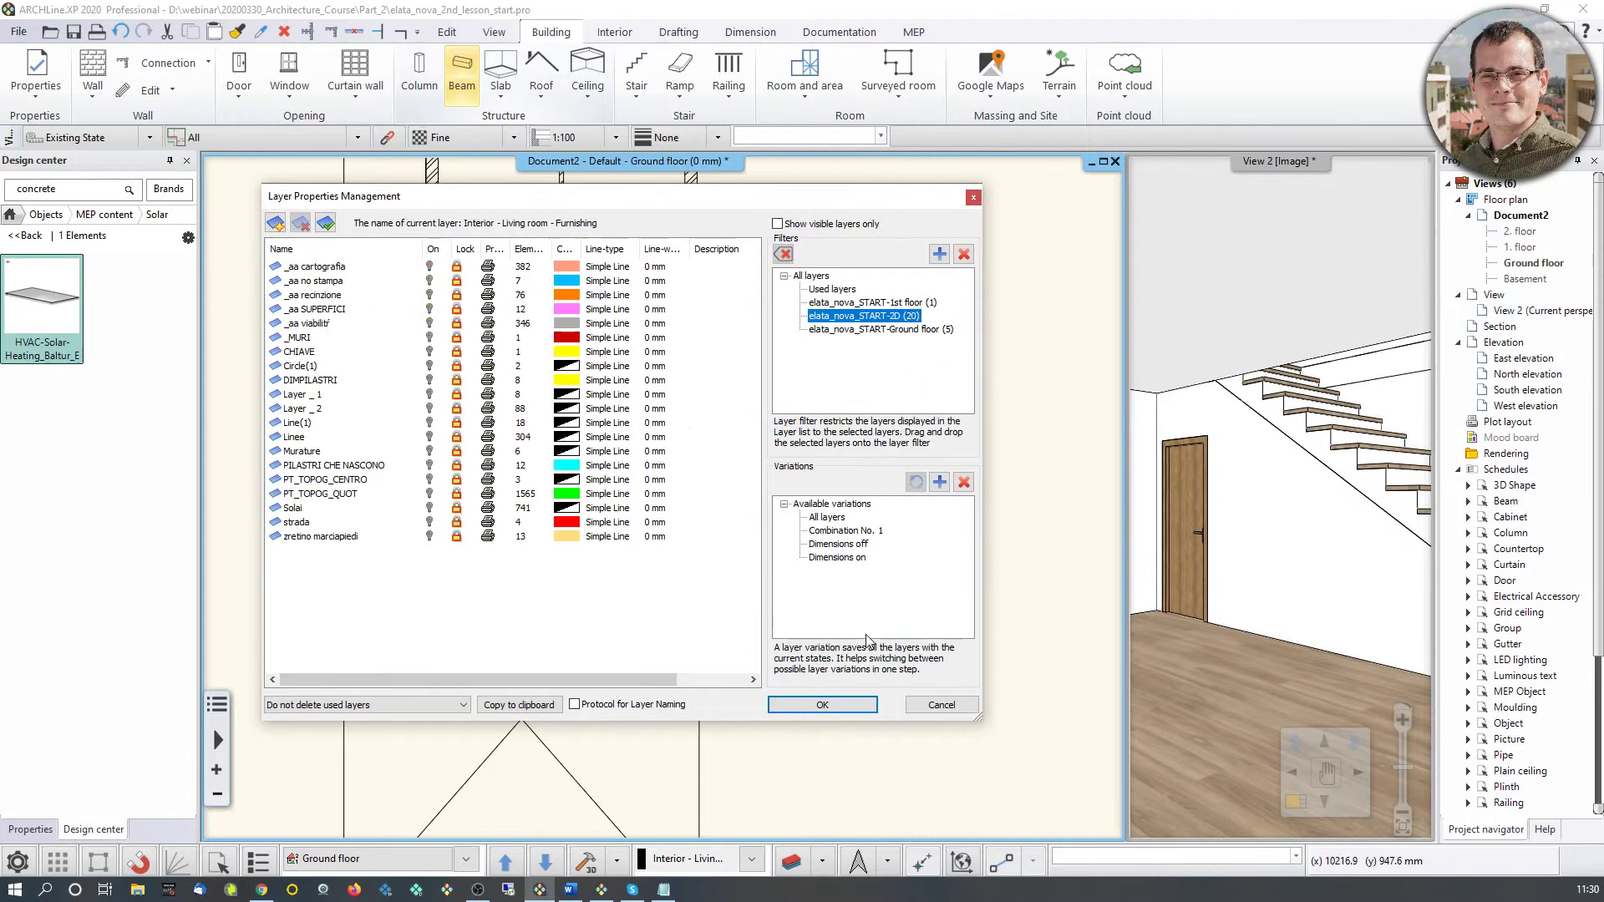
{"action": "left_click", "coordinate": [822, 704]}
Step: Place a column on the lowest reference rectangle in the stair's side wall, snapping to that rectangle's lower-left endpoint
{"action": "scroll", "coordinate": [512, 583], "scroll_direction": "up", "scroll_amount": 5}
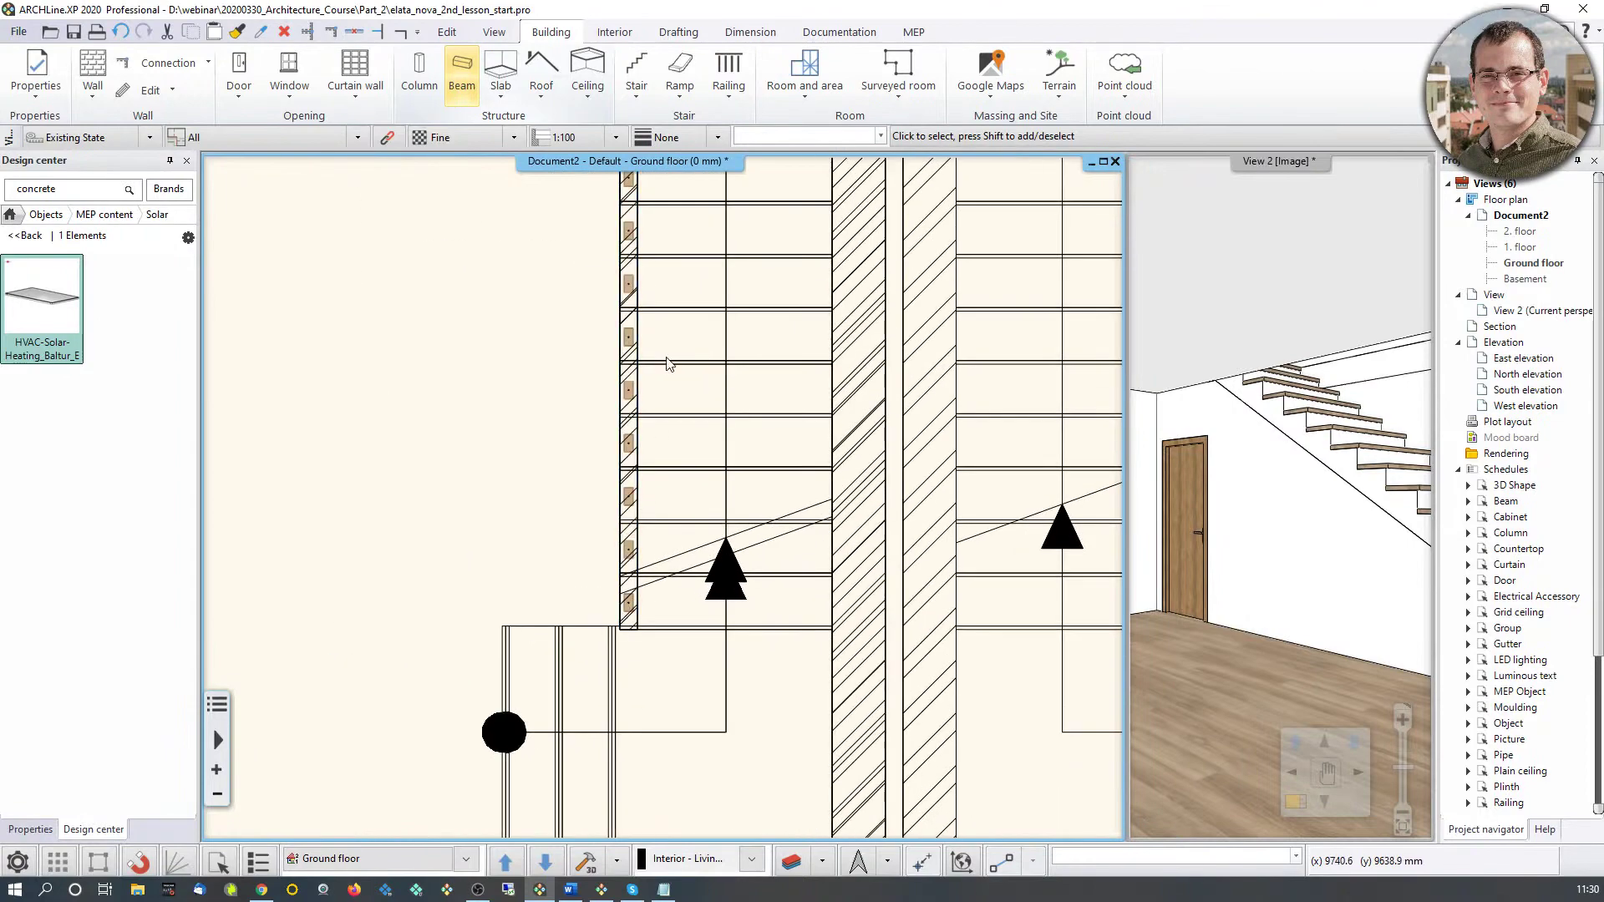
{"action": "scroll", "coordinate": [669, 528], "scroll_direction": "up", "scroll_amount": 1}
{"action": "scroll", "coordinate": [669, 528], "scroll_direction": "up", "scroll_amount": 2}
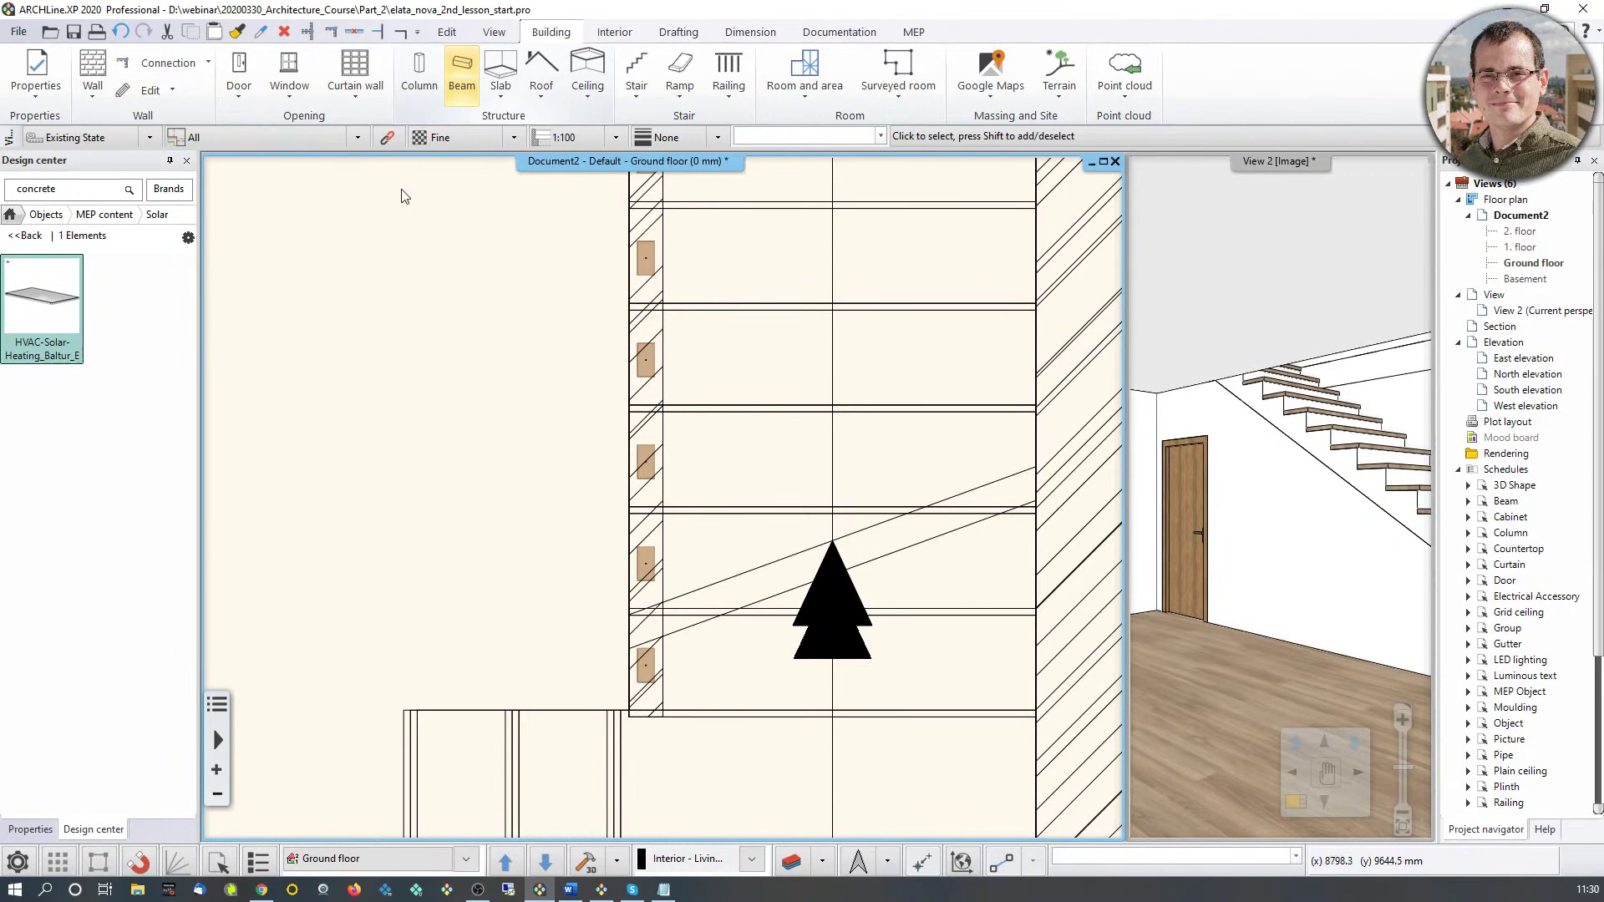
{"action": "left_click", "coordinate": [420, 76]}
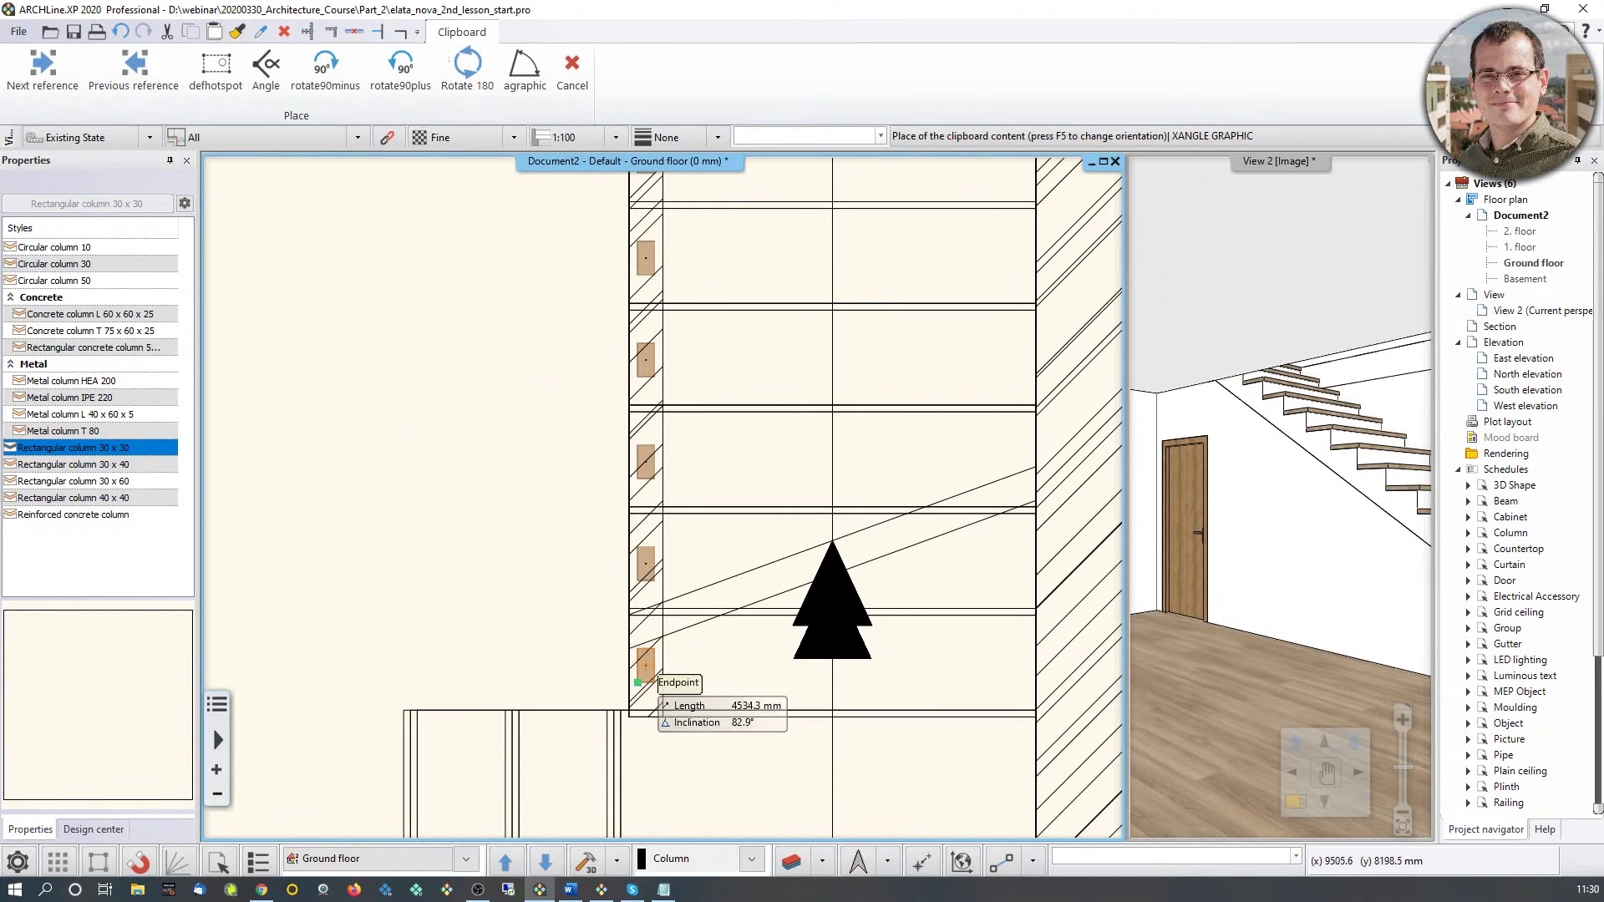
{"action": "left_click", "coordinate": [638, 682]}
{"action": "key", "text": "Escape"}
{"action": "mouse_move", "coordinate": [1253, 501]}
{"action": "left_mouse_down"}
{"action": "mouse_move", "coordinate": [1297, 462]}
{"action": "mouse_move", "coordinate": [1357, 451]}
{"action": "left_mouse_up"}
{"action": "left_click", "coordinate": [770, 585]}
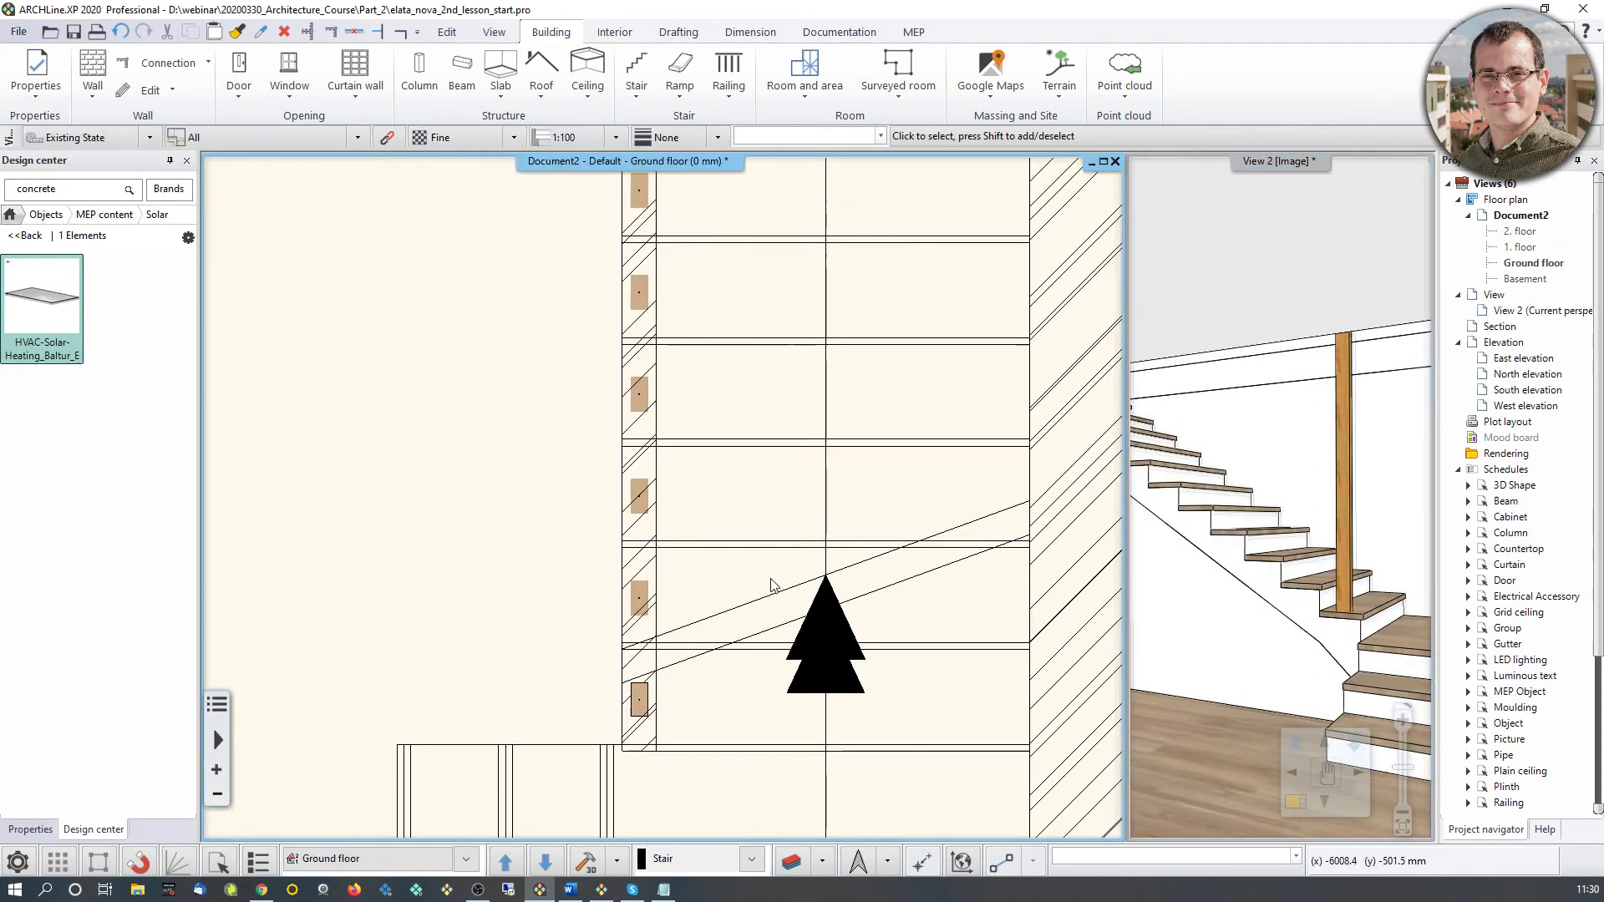
{"action": "scroll", "coordinate": [770, 584], "scroll_direction": "down", "scroll_amount": 6}
{"action": "left_click", "coordinate": [643, 420]}
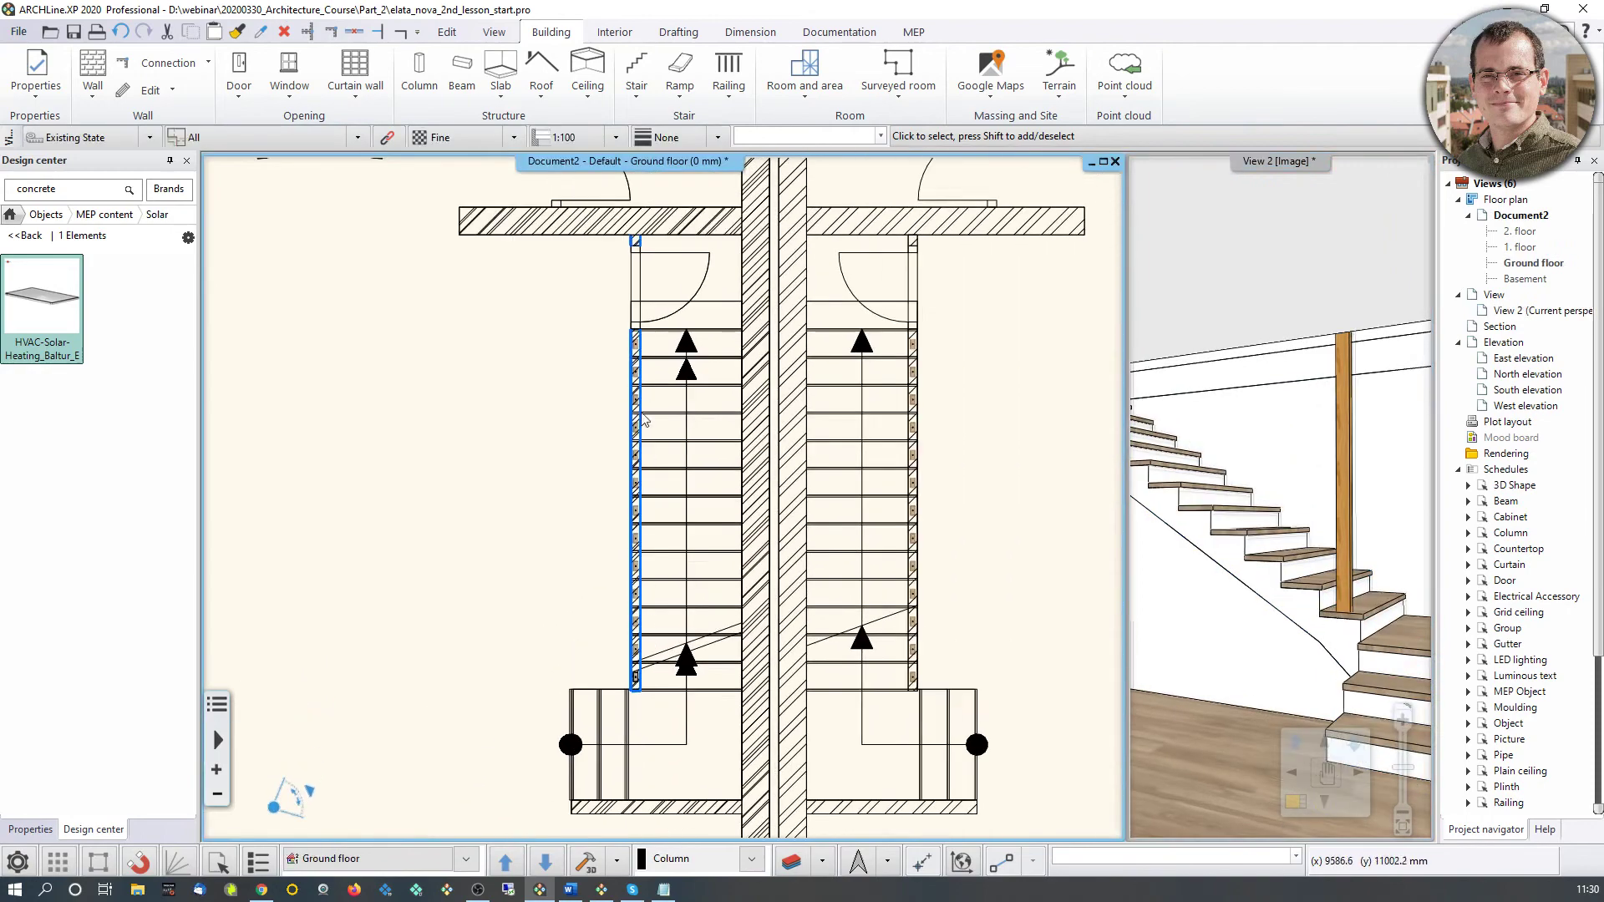
{"action": "key", "text": "Escape"}
{"action": "scroll", "coordinate": [628, 662], "scroll_direction": "up", "scroll_amount": 3}
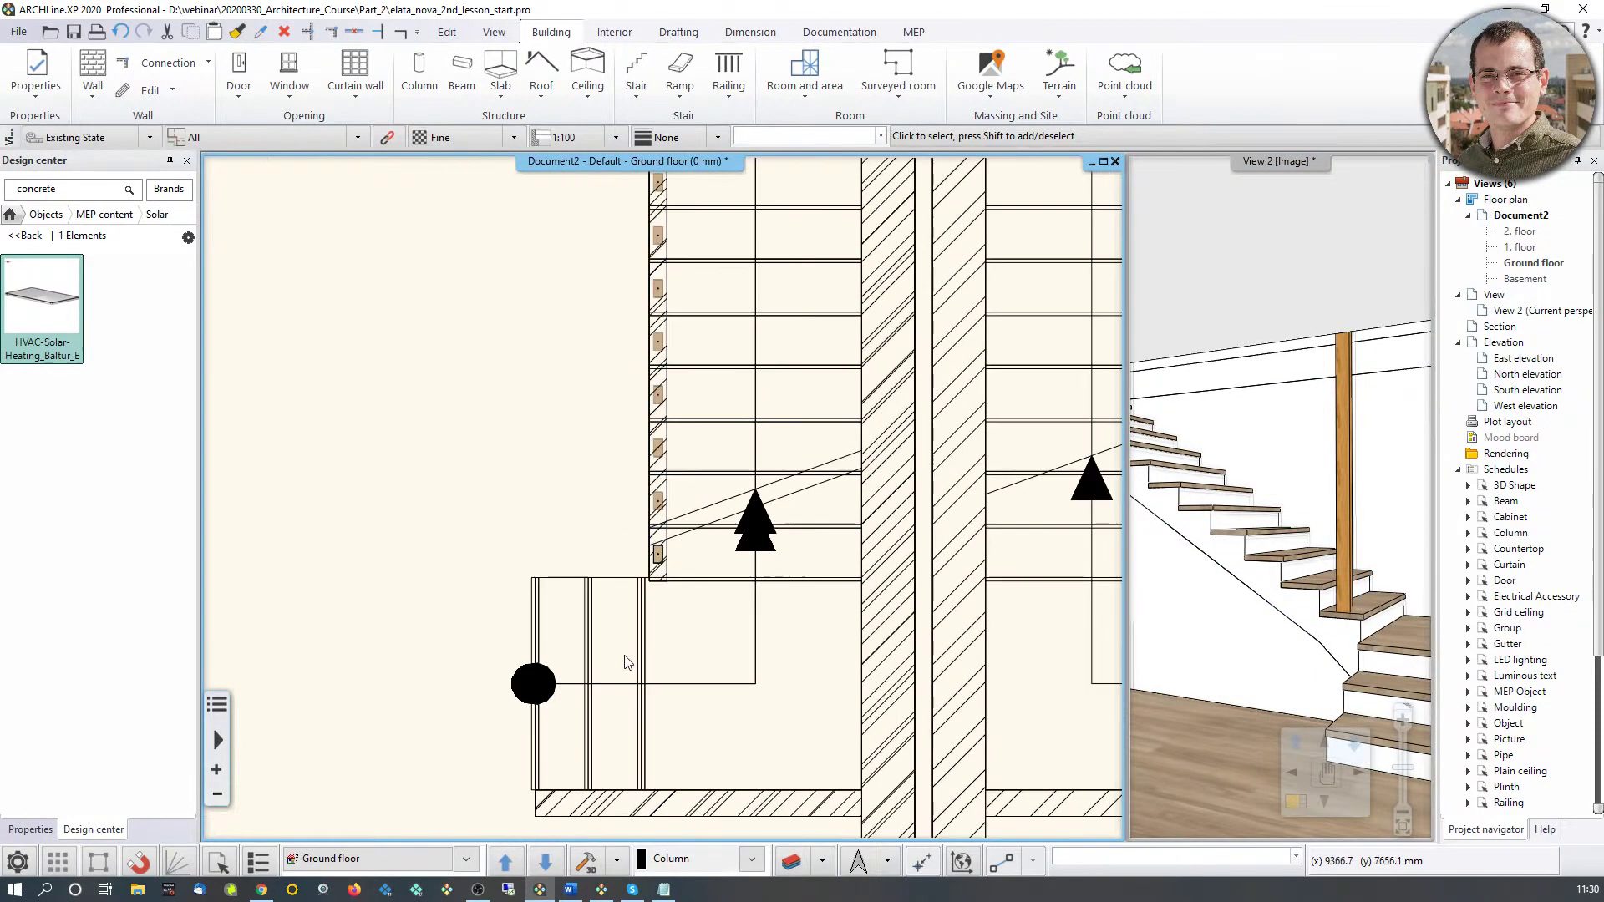
{"action": "scroll", "coordinate": [673, 420], "scroll_direction": "up", "scroll_amount": 3}
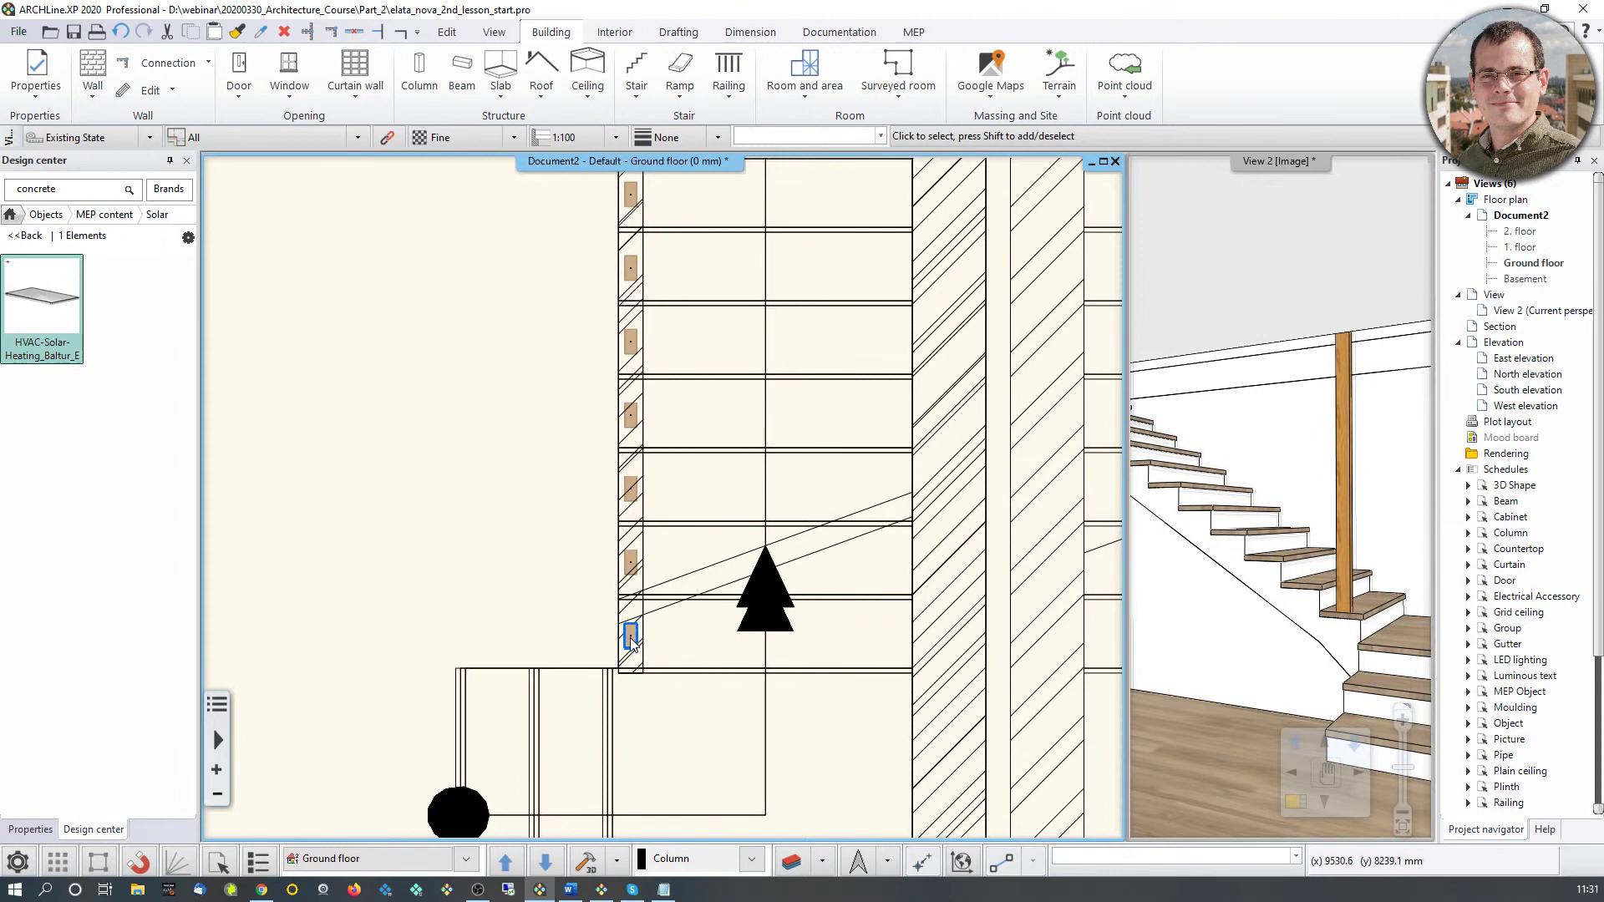
Step: Array the placed column along the stair's side wall, from its lower-left corner to the matching corner of the topmost reference rectangle
{"action": "left_click", "coordinate": [630, 639]}
{"action": "middle_click_drag", "start_coordinate": [630, 638], "coordinate": [604, 777]}
{"action": "scroll", "coordinate": [604, 777], "scroll_direction": "down", "scroll_amount": 2}
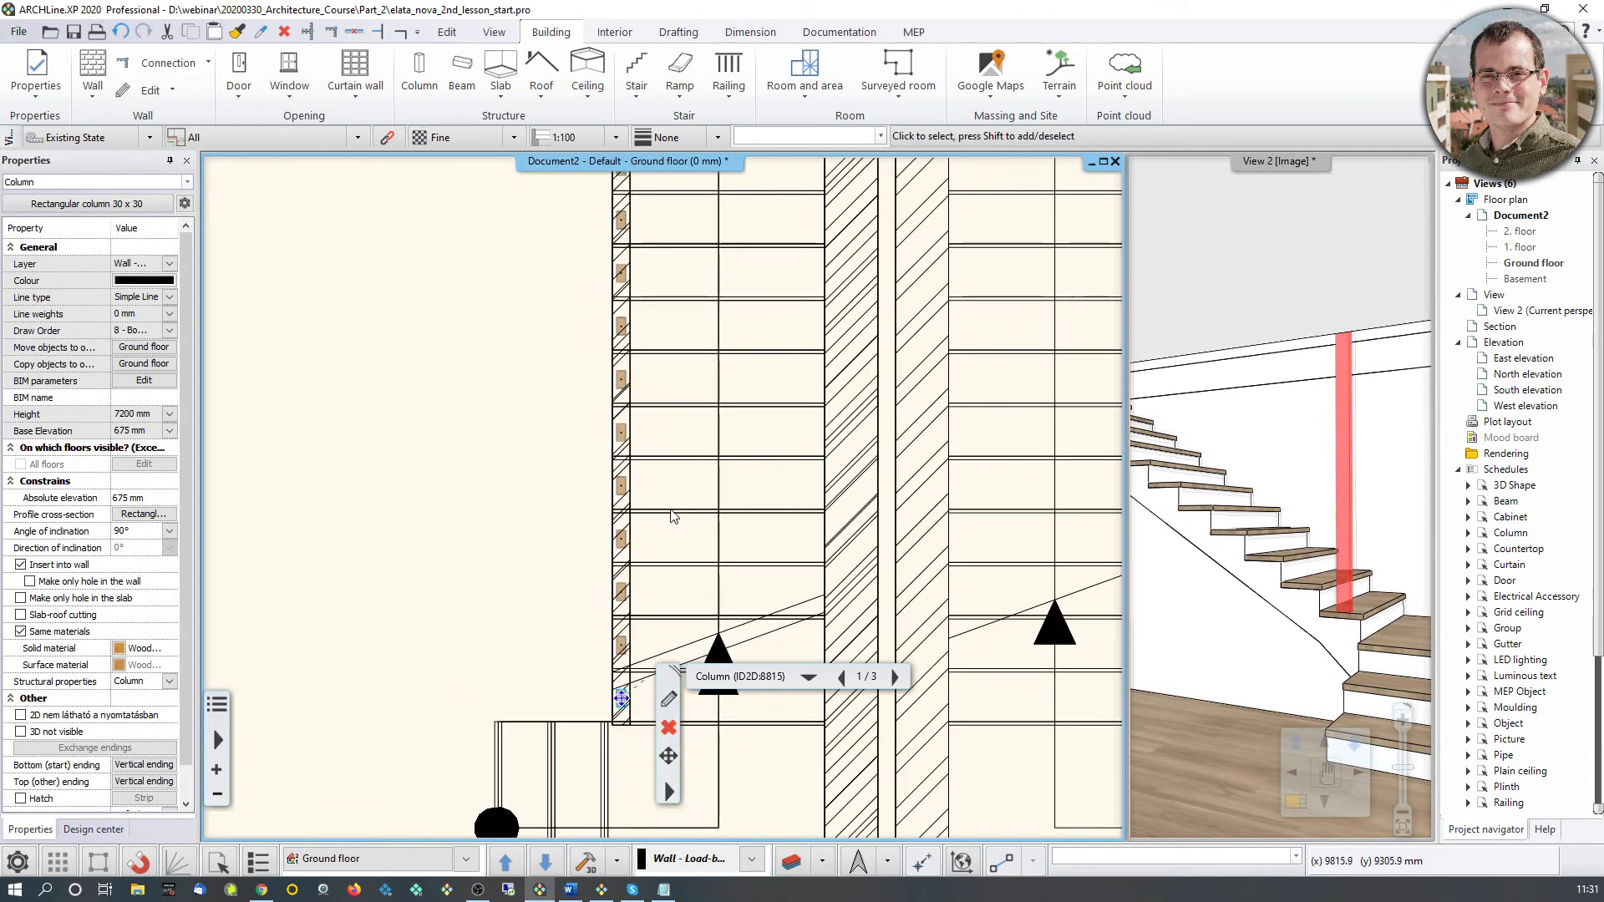
{"action": "left_click", "coordinate": [447, 32]}
{"action": "left_click", "coordinate": [368, 104]}
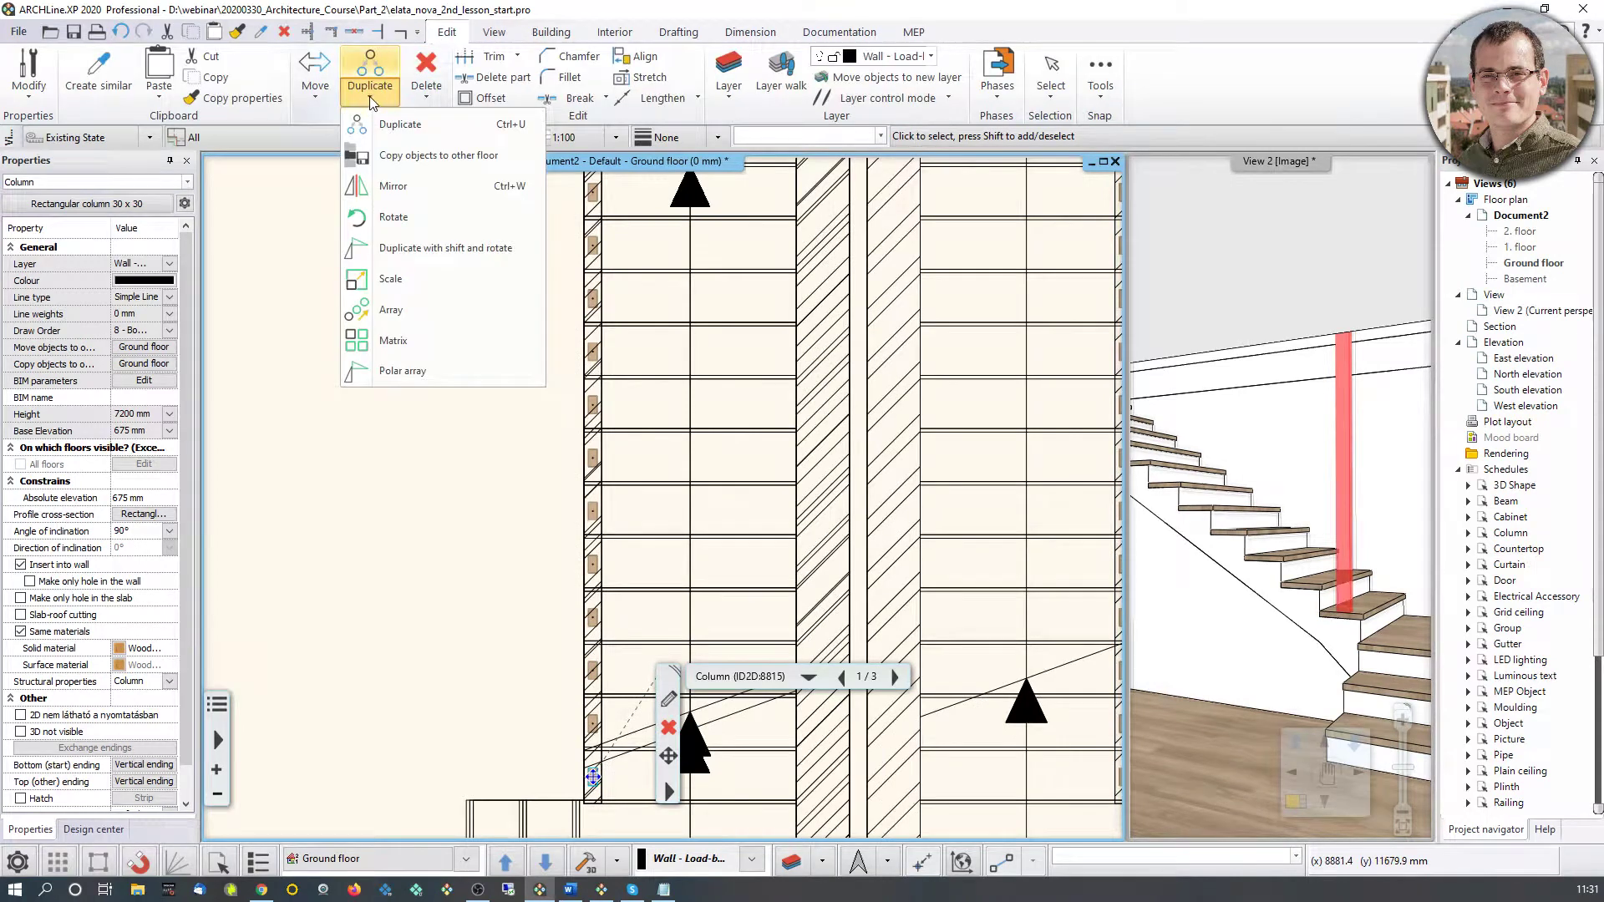
{"action": "left_click", "coordinate": [391, 310]}
{"action": "key", "text": "Return"}
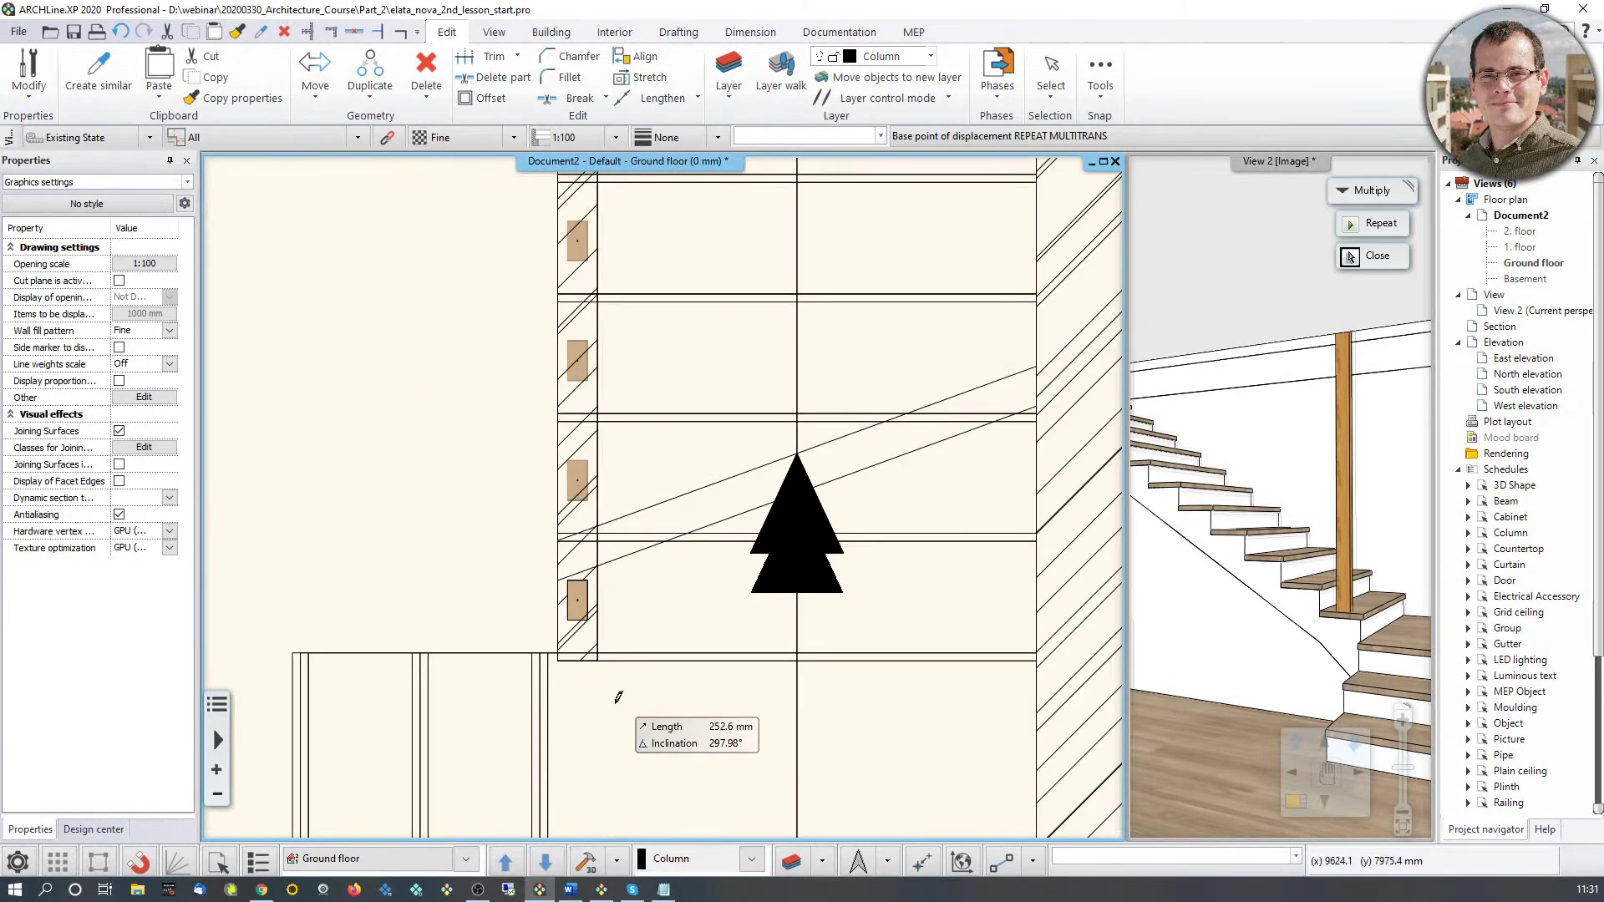
{"action": "left_click", "coordinate": [568, 620]}
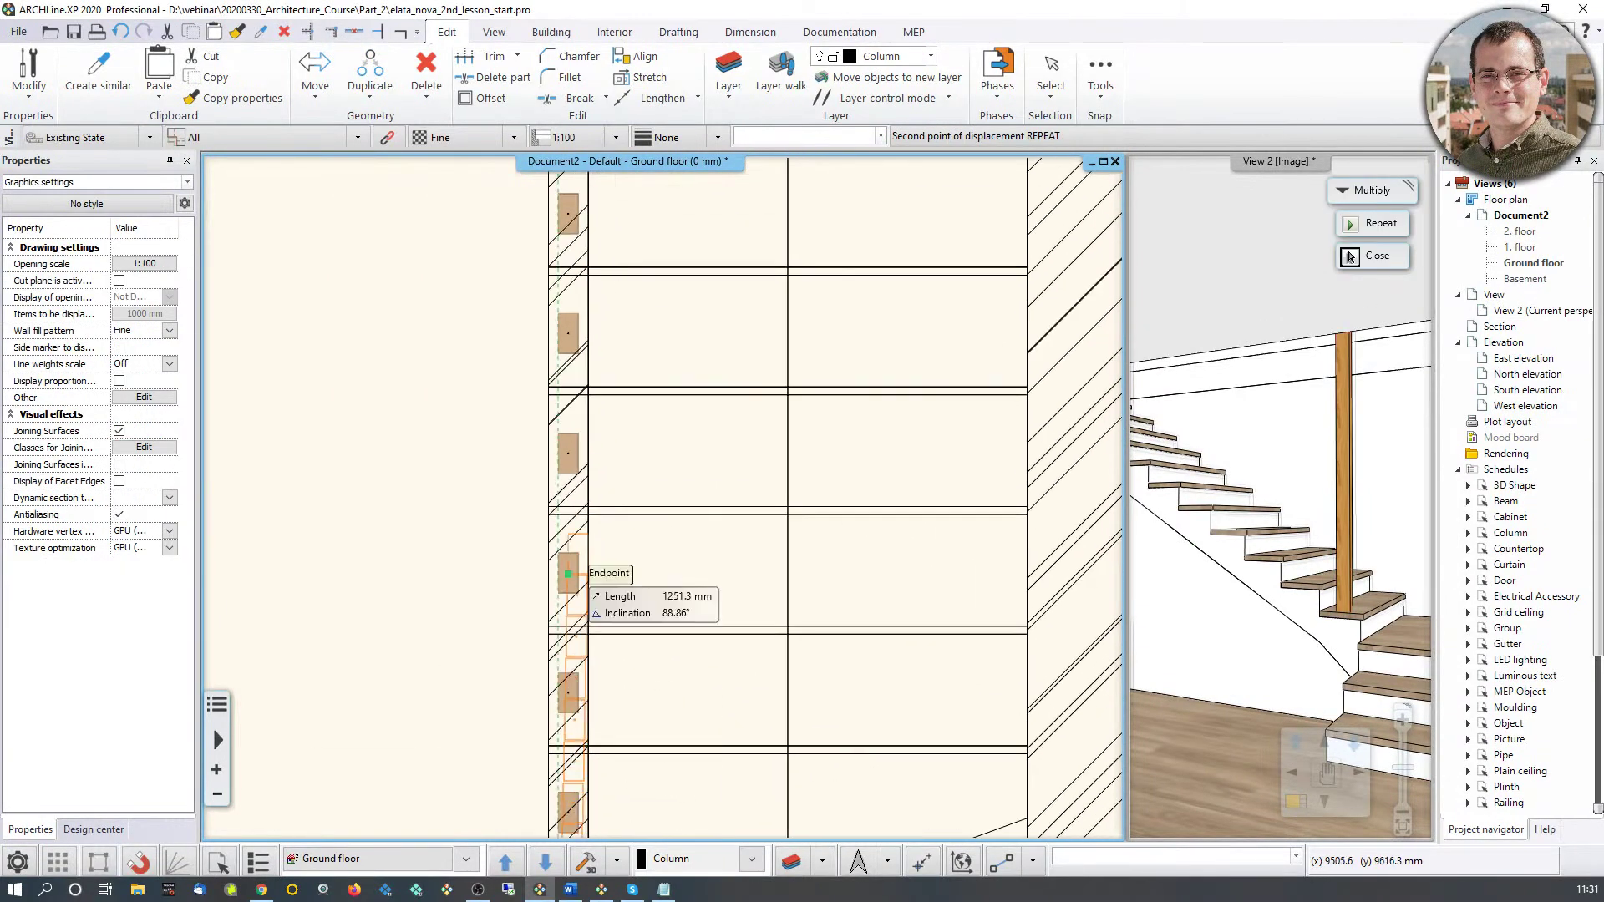
{"action": "middle_click_drag", "start_coordinate": [559, 141], "coordinate": [559, 493]}
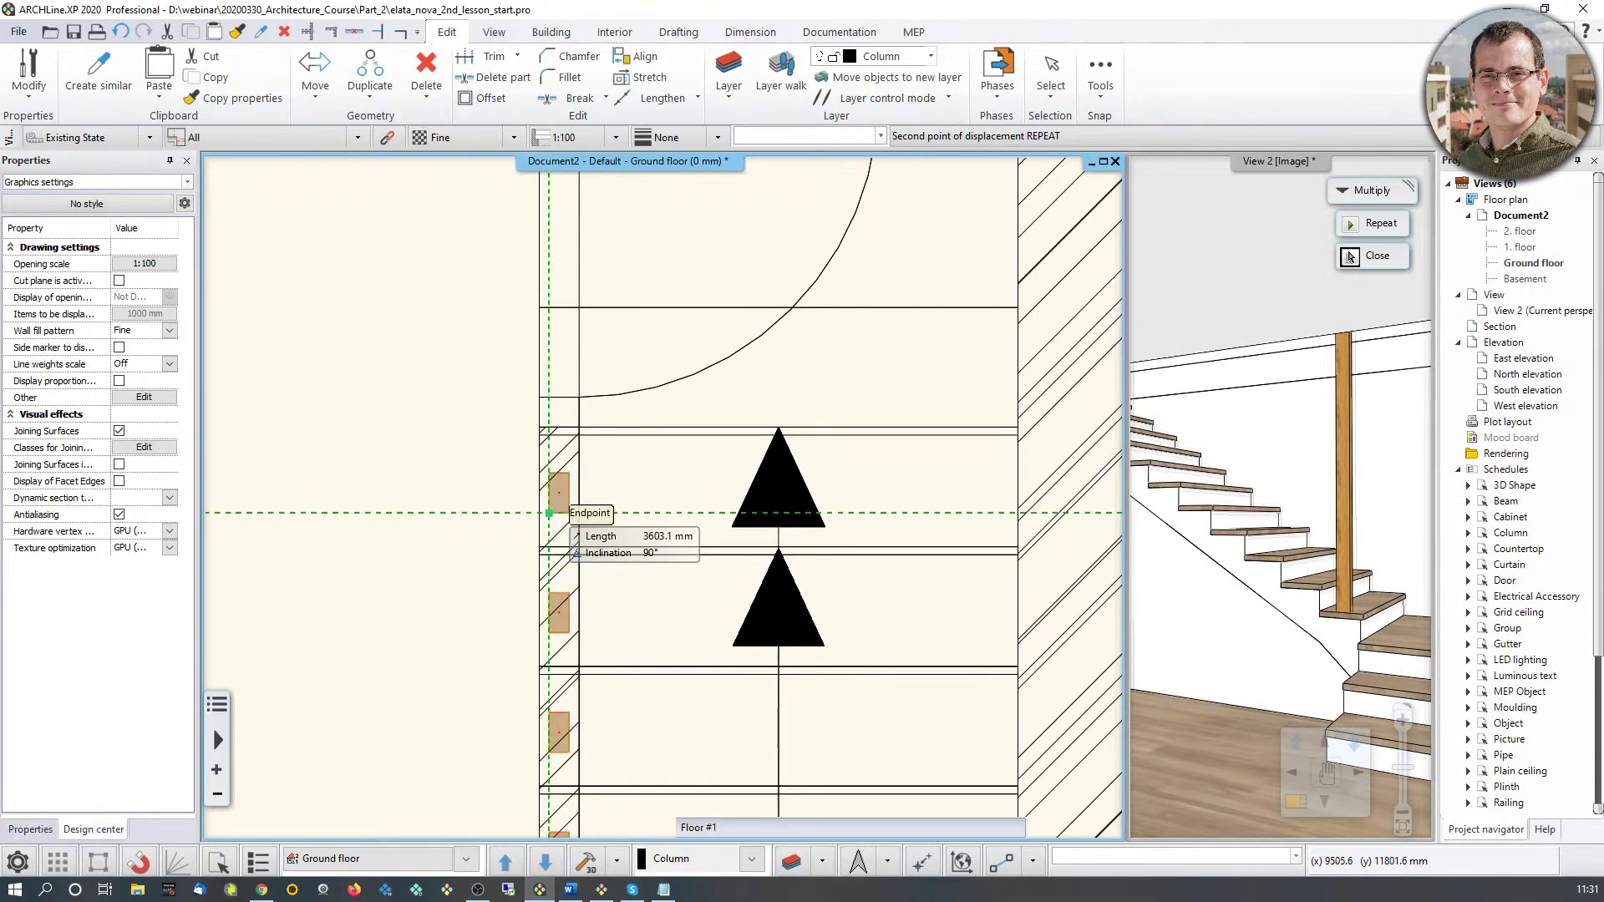
{"action": "left_click", "coordinate": [549, 513]}
{"action": "left_click", "coordinate": [1308, 451]}
{"action": "mouse_move", "coordinate": [1308, 451]}
{"action": "middle_mouse_down"}
{"action": "mouse_move", "coordinate": [1355, 458]}
{"action": "mouse_move", "coordinate": [1319, 472]}
{"action": "mouse_move", "coordinate": [1344, 464]}
{"action": "middle_mouse_up"}
{"action": "middle_click_drag", "start_coordinate": [845, 555], "coordinate": [750, 551]}
{"action": "left_click", "coordinate": [1196, 498]}
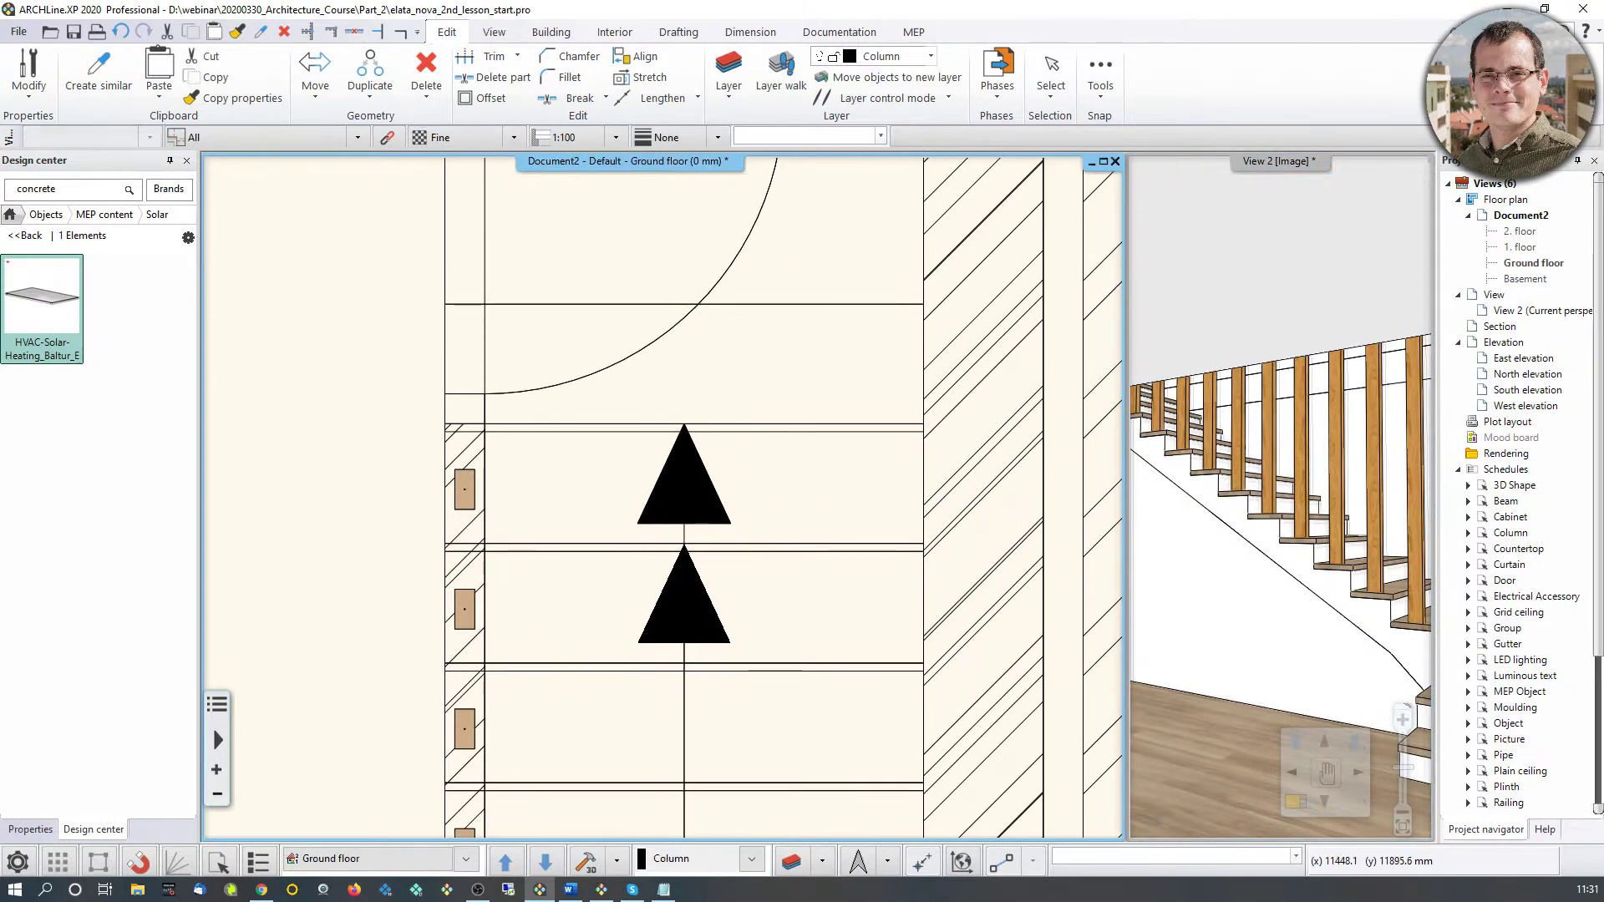
Step: Bring the perspective view back into the large viewport and frame the exterior canopy there and its area on the ground floor plan
{"action": "left_click", "coordinate": [1295, 801]}
{"action": "mouse_move", "coordinate": [712, 495]}
{"action": "middle_mouse_down"}
{"action": "mouse_move", "coordinate": [660, 345]}
{"action": "mouse_move", "coordinate": [686, 781]}
{"action": "mouse_move", "coordinate": [927, 643]}
{"action": "mouse_move", "coordinate": [836, 340]}
{"action": "mouse_move", "coordinate": [794, 578]}
{"action": "middle_mouse_up"}
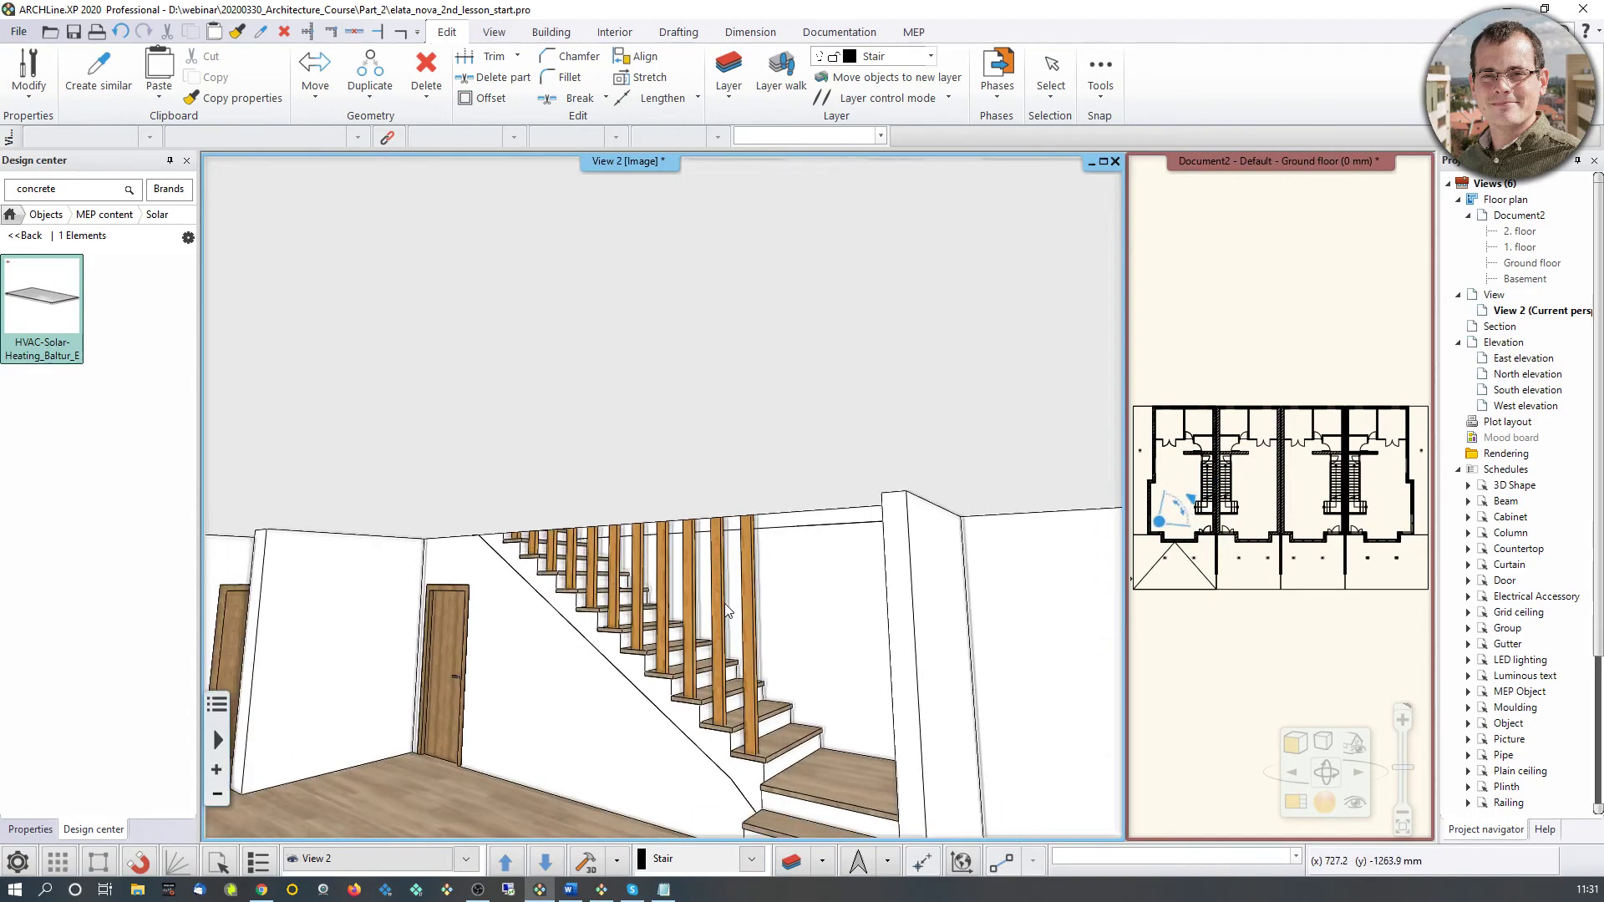
{"action": "scroll", "coordinate": [726, 602], "scroll_direction": "down", "scroll_amount": 10}
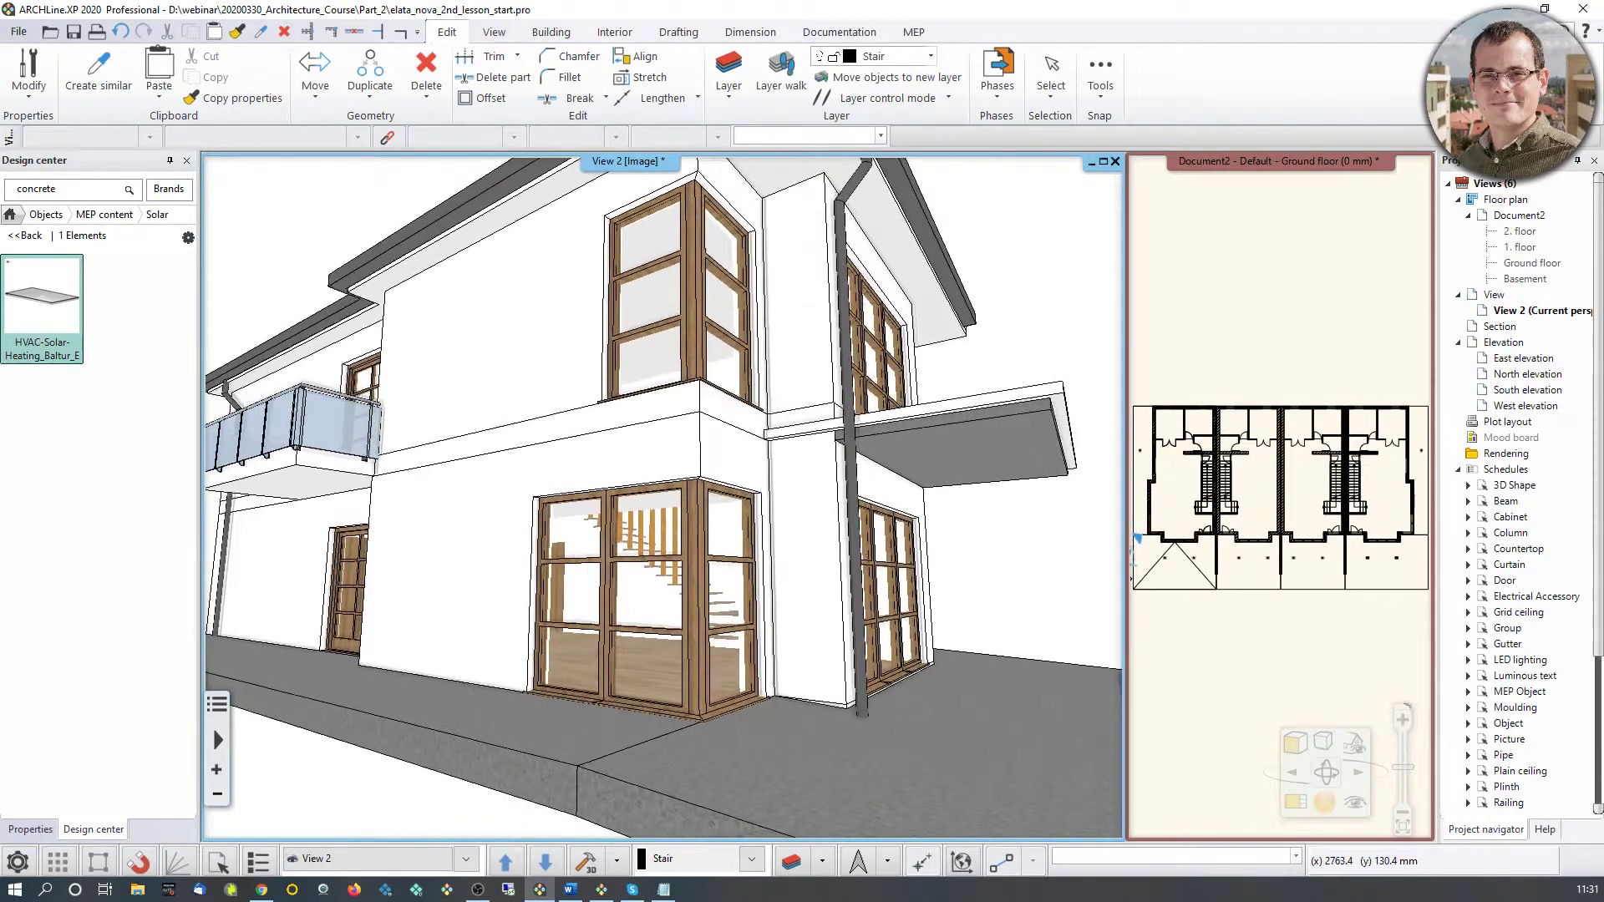
{"action": "mouse_move", "coordinate": [726, 602]}
{"action": "middle_mouse_down"}
{"action": "mouse_move", "coordinate": [739, 622]}
{"action": "mouse_move", "coordinate": [1129, 603]}
{"action": "middle_mouse_up"}
{"action": "left_click", "coordinate": [1200, 624]}
{"action": "scroll", "coordinate": [1200, 624], "scroll_direction": "up", "scroll_amount": 6}
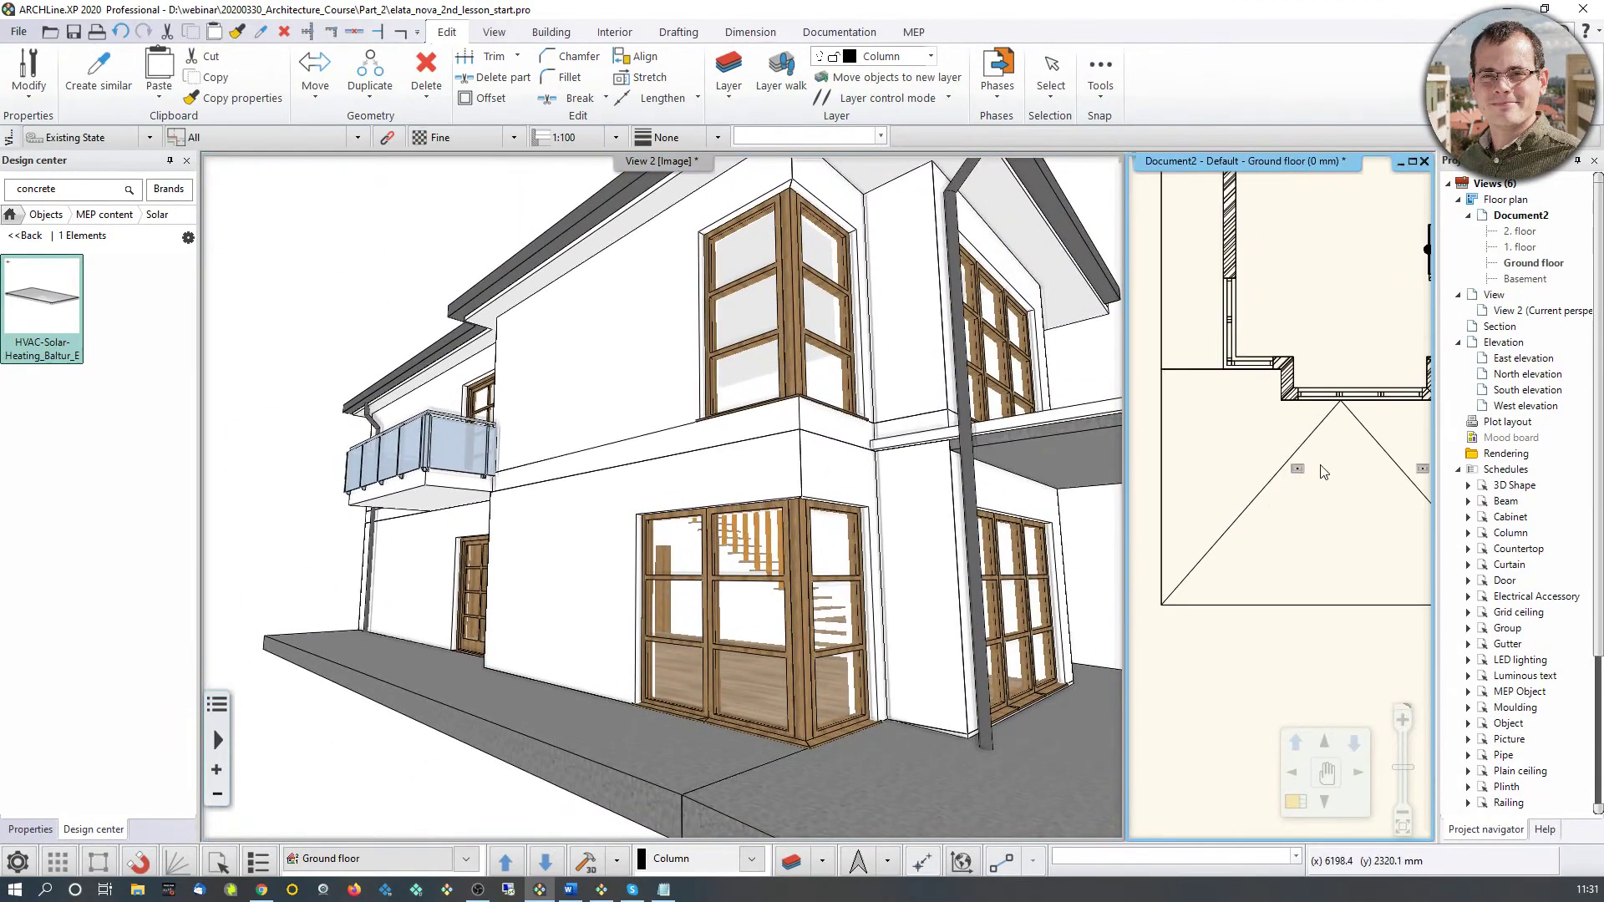
{"action": "middle_click_drag", "start_coordinate": [1191, 221], "coordinate": [1230, 570]}
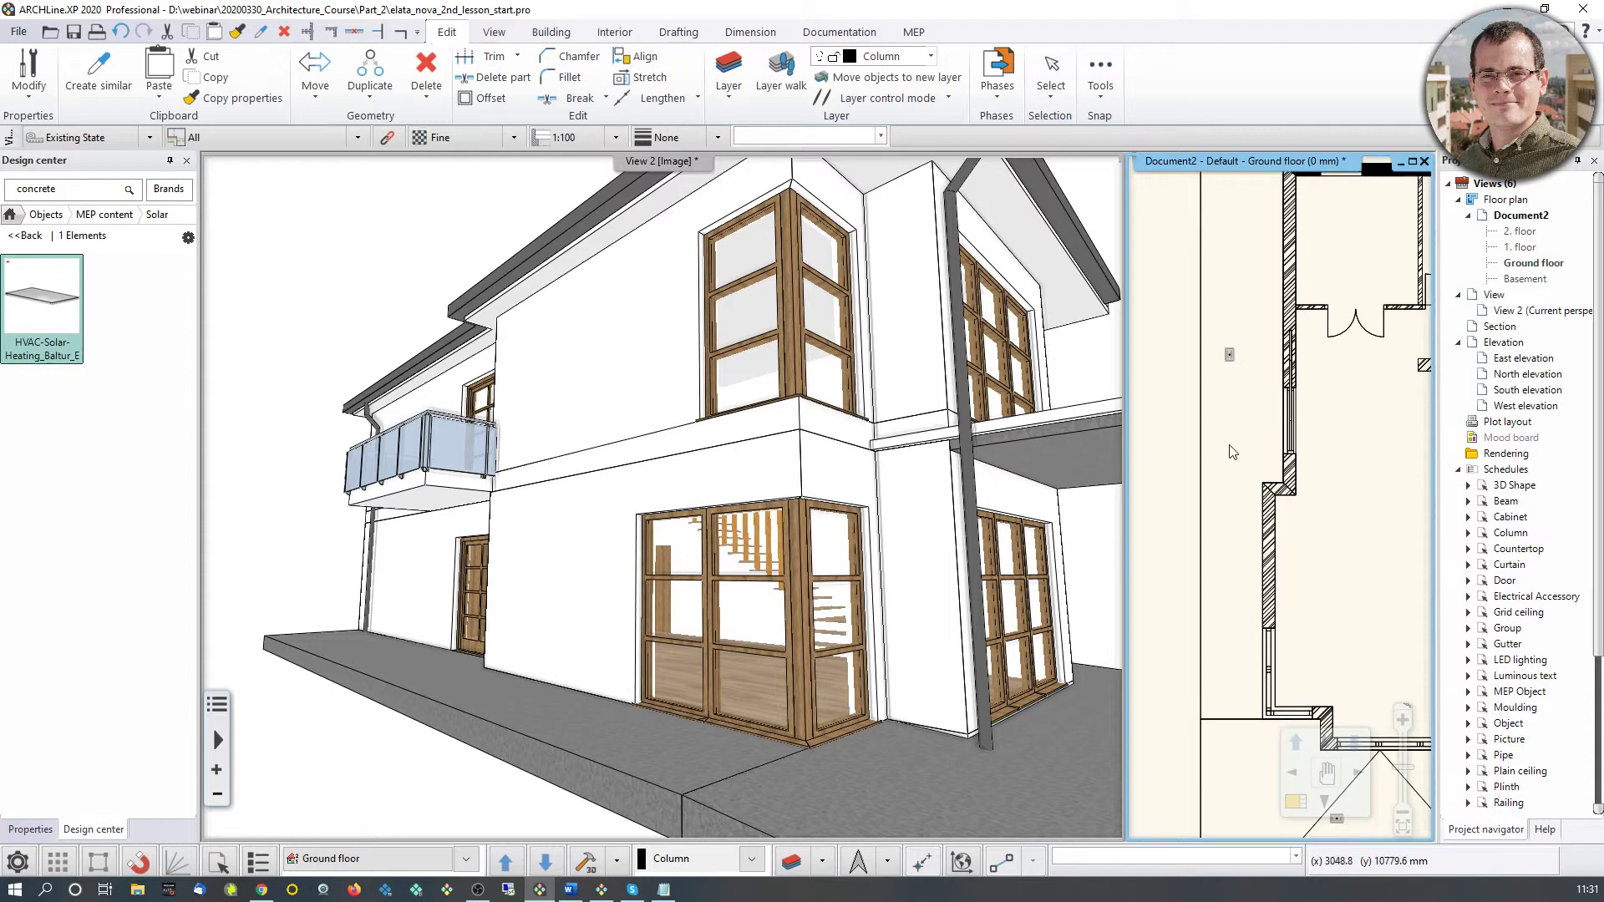
{"action": "scroll", "coordinate": [1287, 536], "scroll_direction": "down", "scroll_amount": 3}
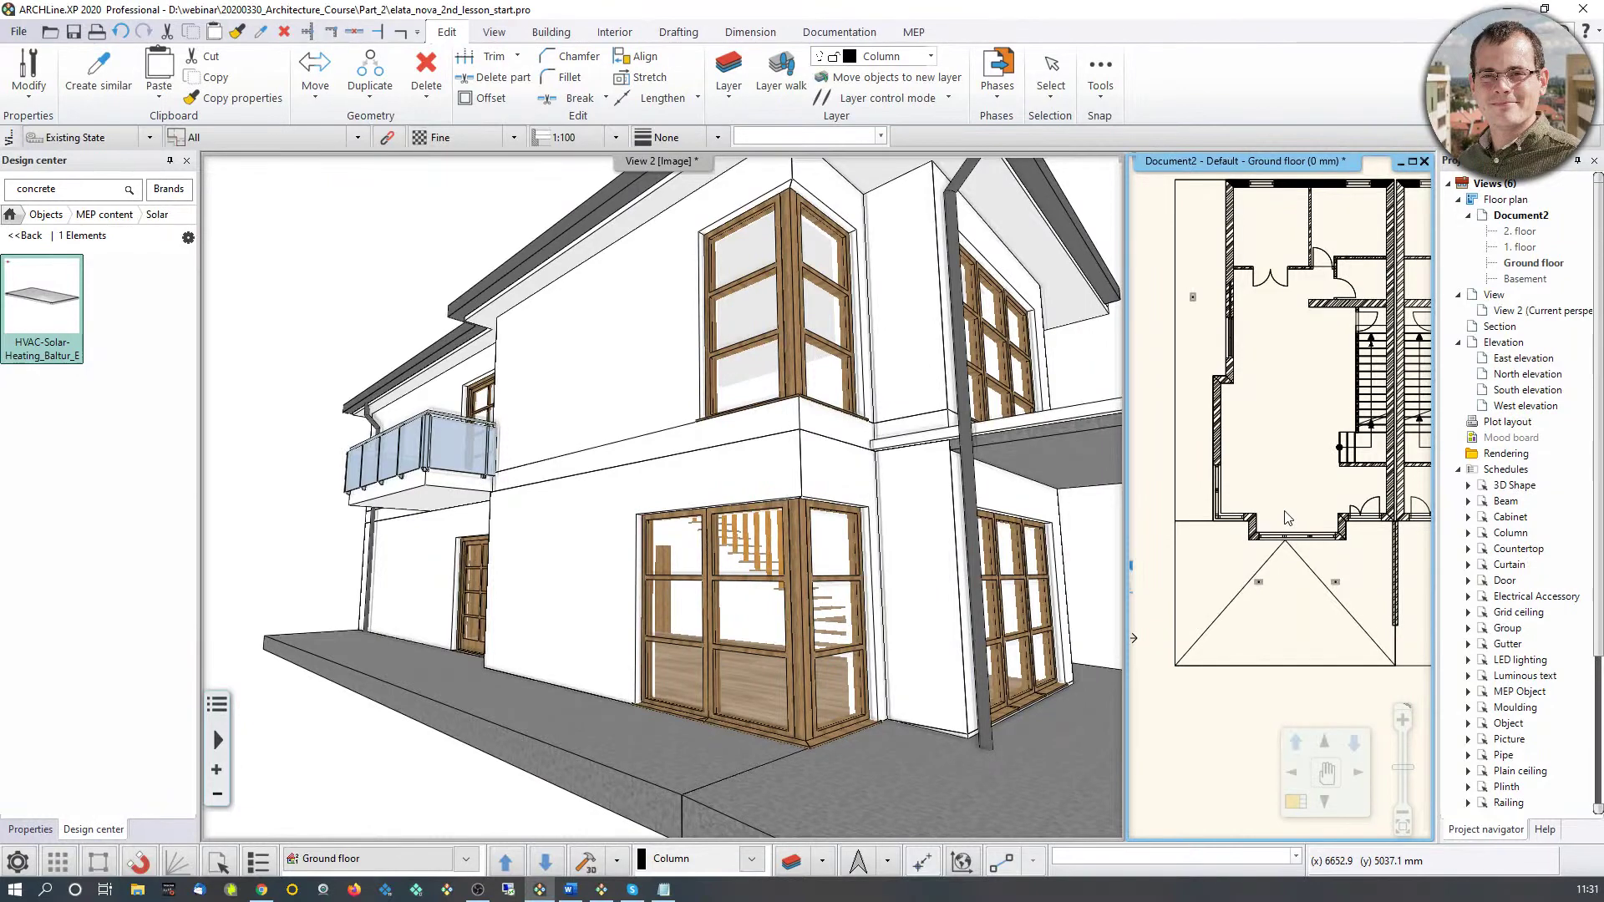
{"action": "middle_click_drag", "start_coordinate": [952, 429], "coordinate": [1023, 451]}
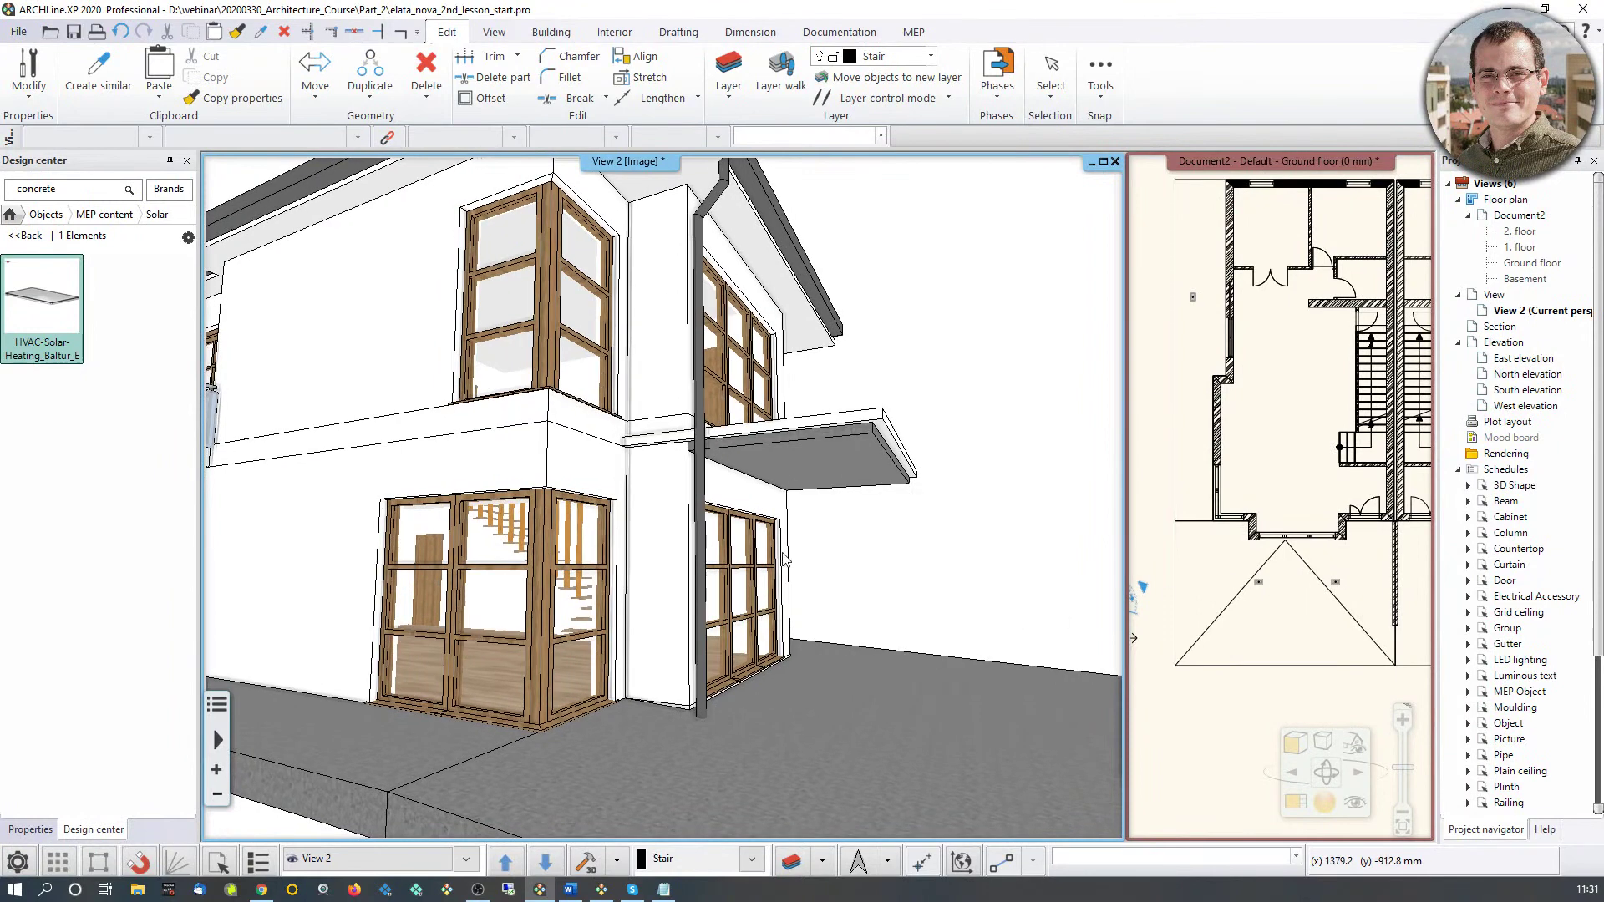
Step: Open the default column properties and set the rectangular profile to 300 mm width and 200 mm height
{"action": "left_click", "coordinate": [554, 32]}
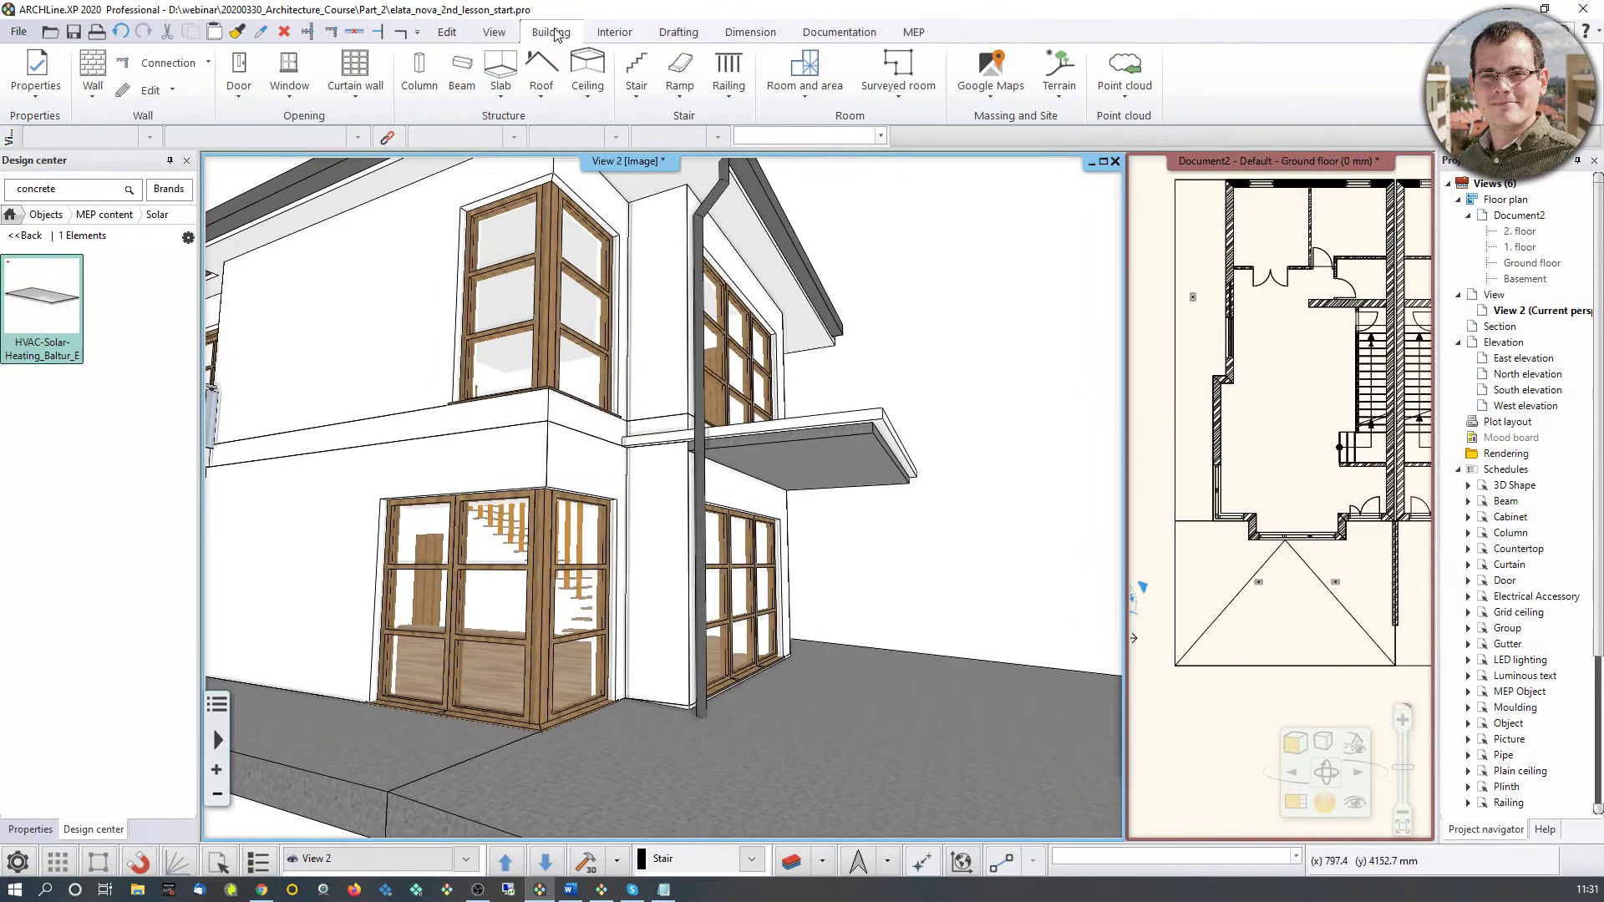
{"action": "right_click", "coordinate": [421, 72]}
{"action": "left_click", "coordinate": [451, 83]}
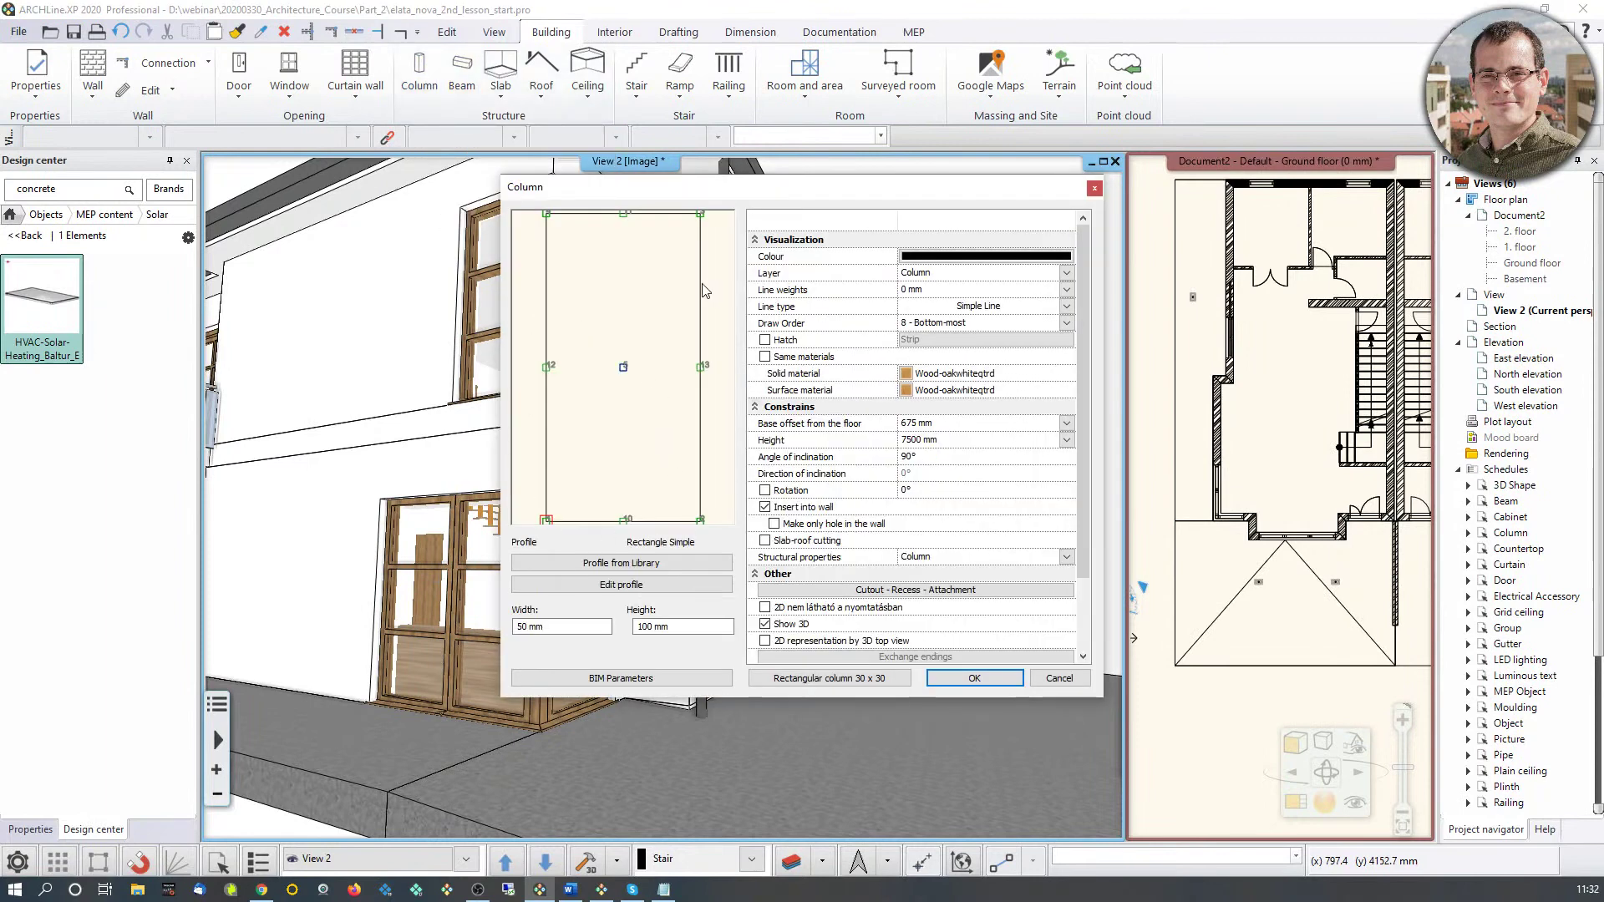
{"action": "double_click", "coordinate": [531, 630]}
{"action": "type", "text": "300"}
{"action": "left_click", "coordinate": [650, 626]}
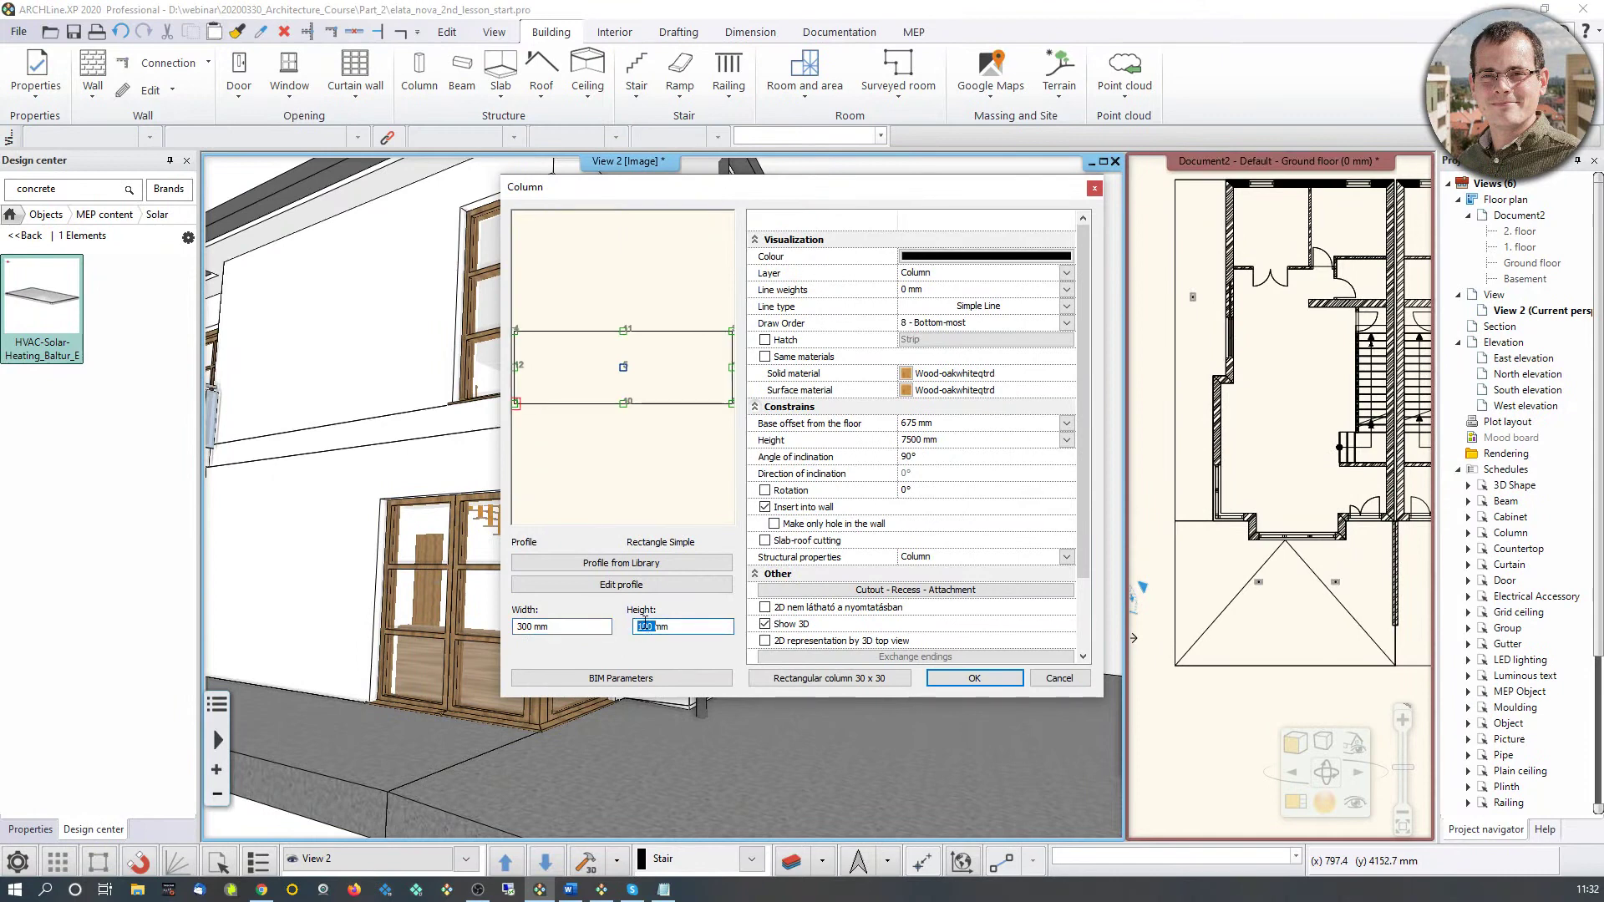
{"action": "type", "text": "200"}
{"action": "left_click", "coordinate": [654, 624]}
{"action": "left_click", "coordinate": [703, 629]}
{"action": "left_click", "coordinate": [518, 626]}
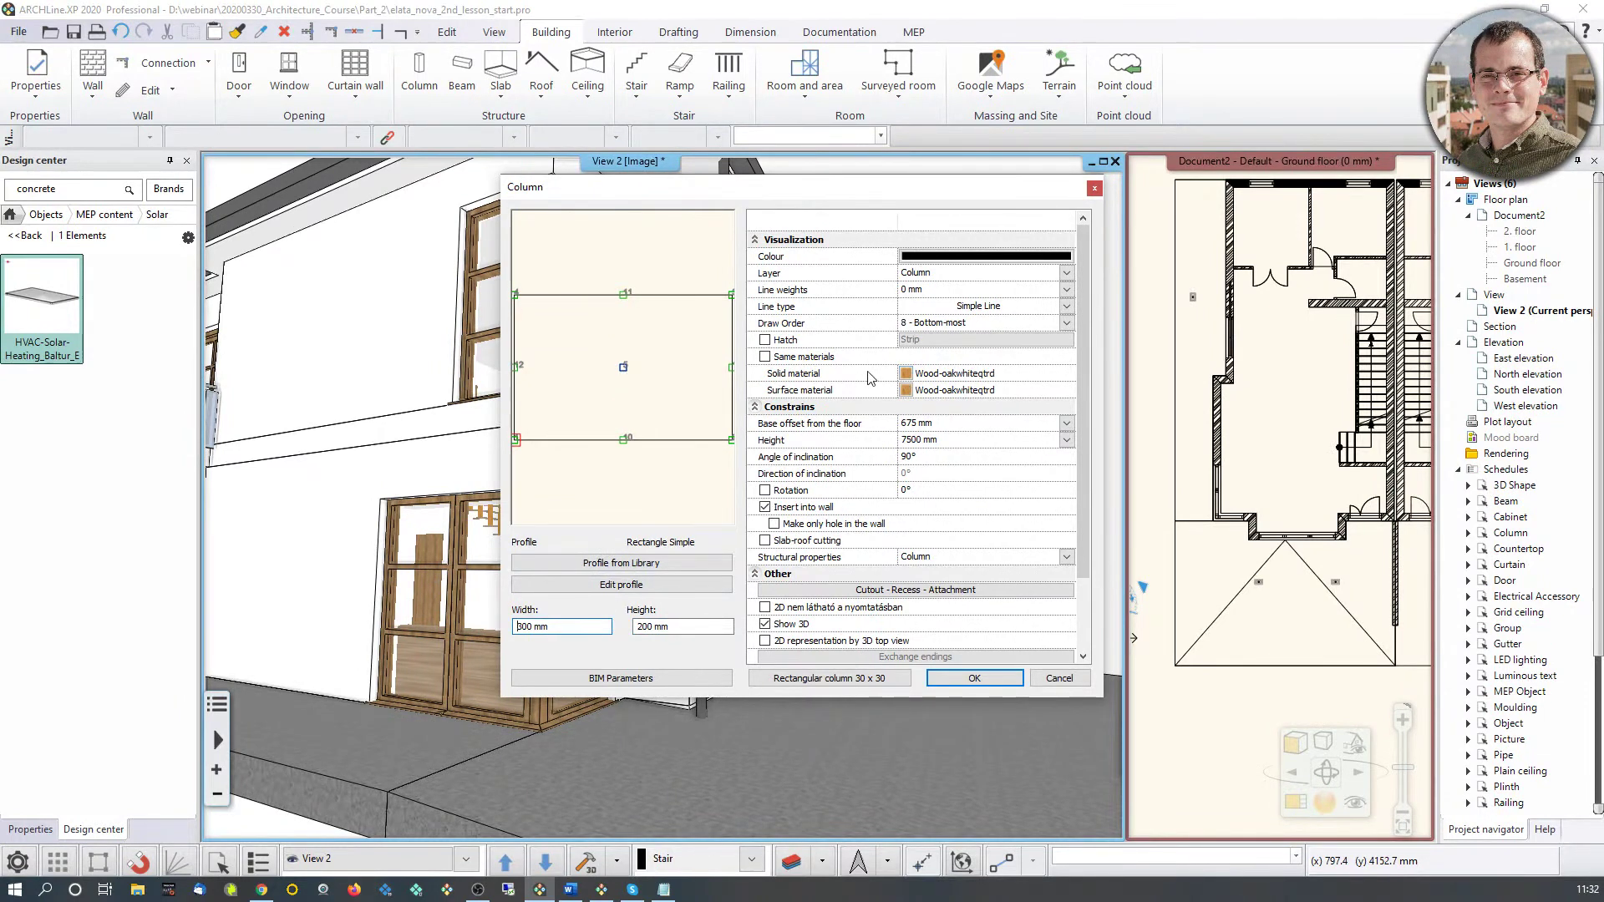
Step: Set the column's base offset from the floor to -200 mm and its height to 2700 mm
{"action": "left_click", "coordinate": [912, 425]}
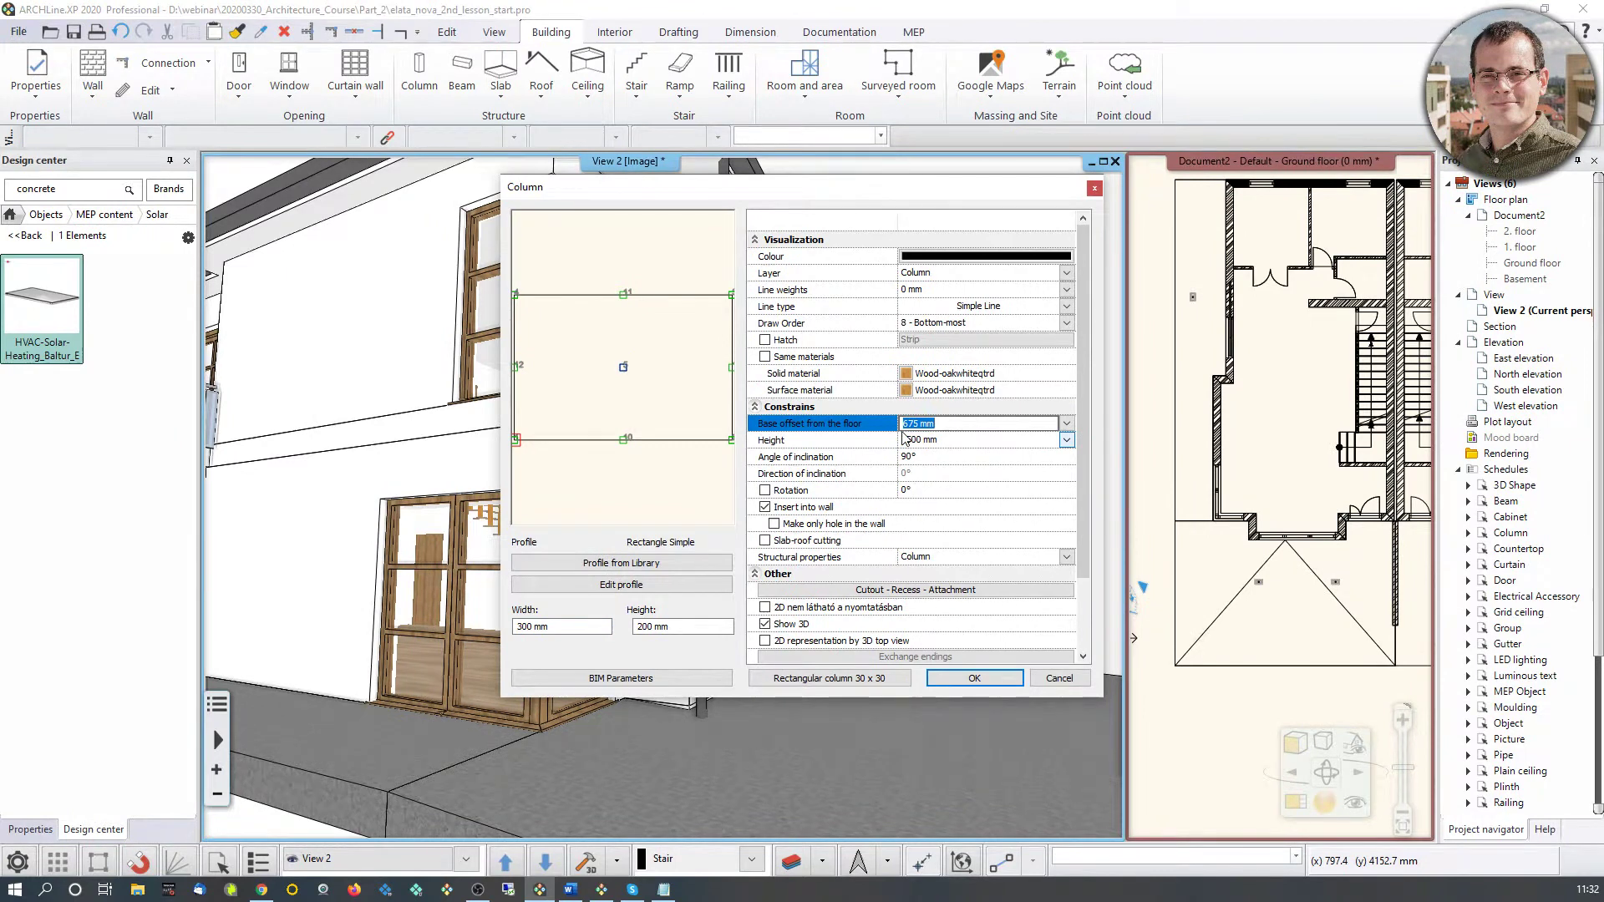
{"action": "type", "text": "-200"}
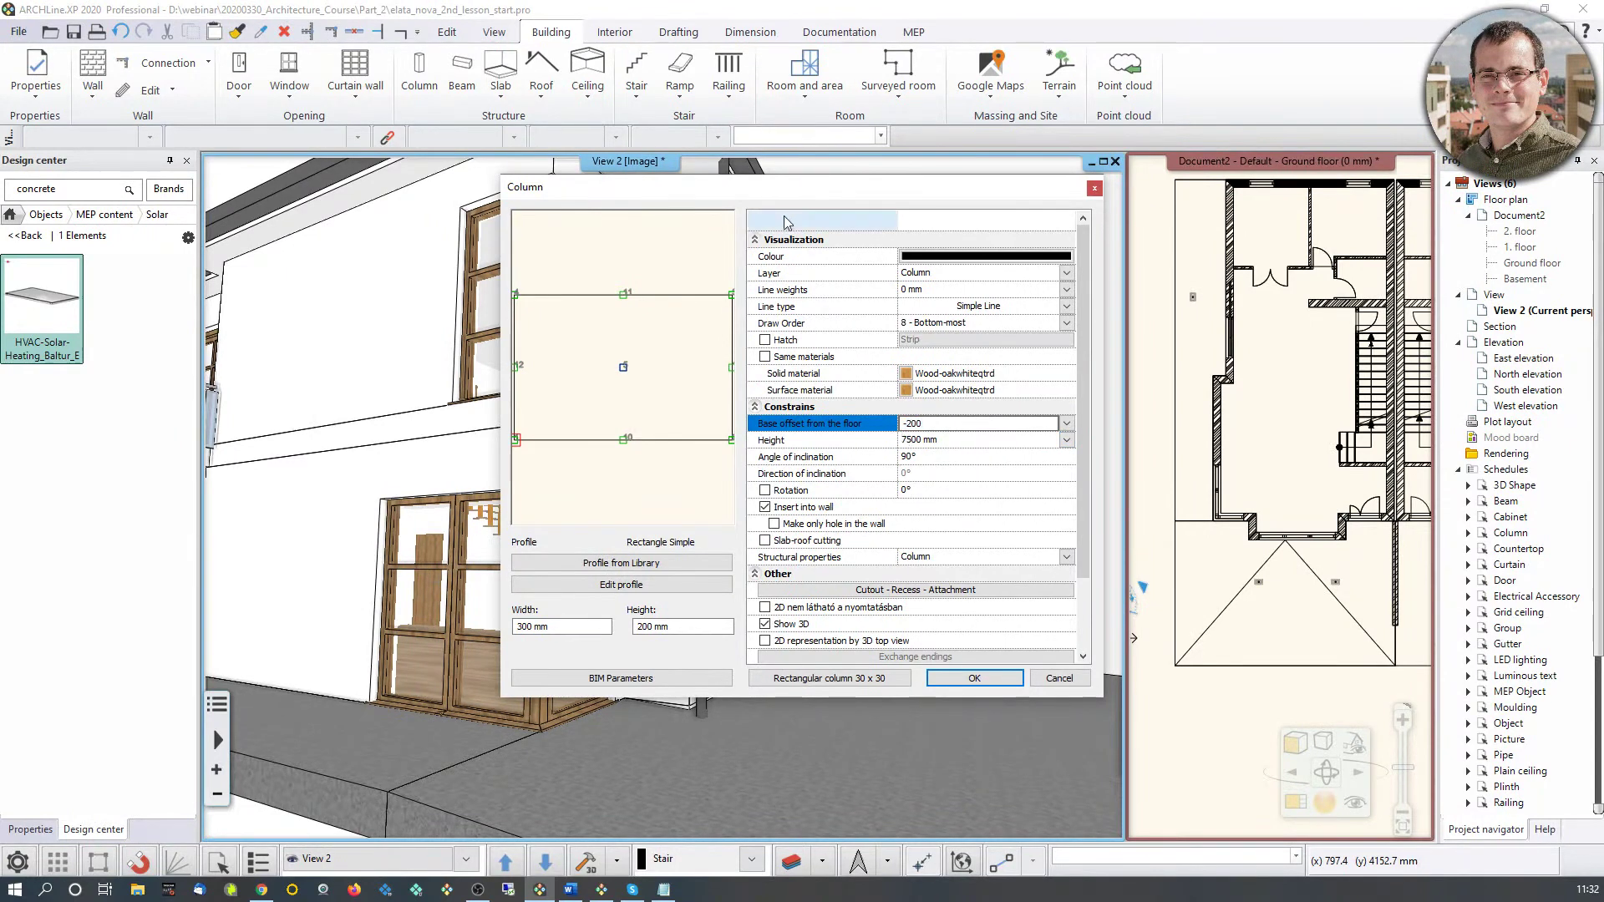
{"action": "left_click_drag", "start_coordinate": [798, 187], "coordinate": [1132, 99]}
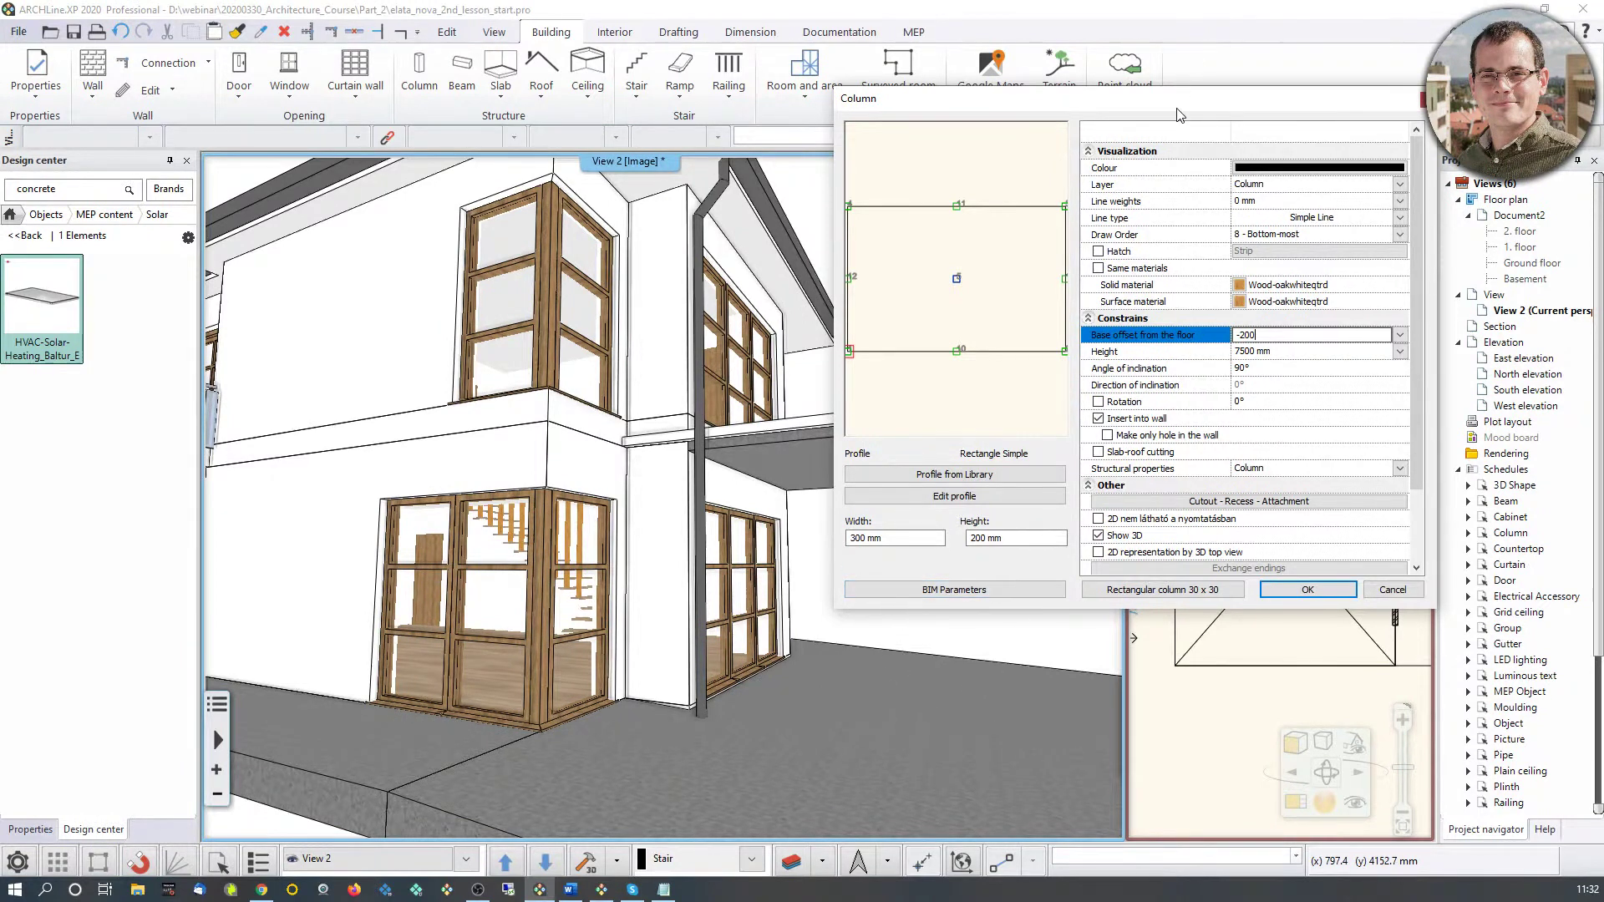
{"action": "left_click_drag", "start_coordinate": [1176, 115], "coordinate": [861, 137]}
{"action": "left_click", "coordinate": [1019, 376]}
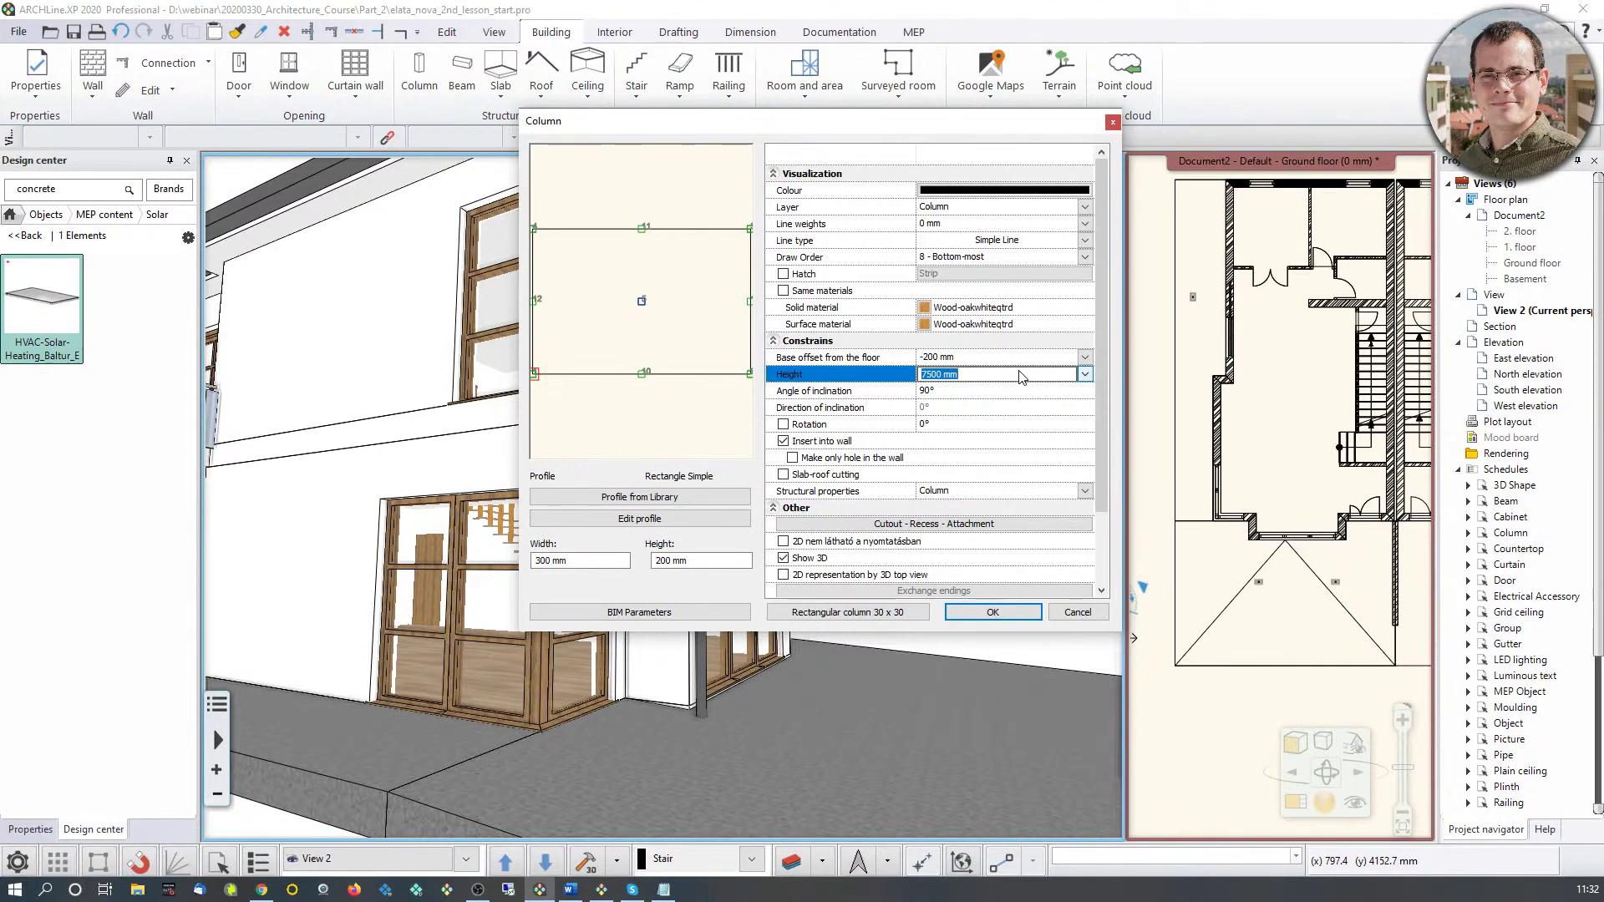
{"action": "type", "text": "2700"}
{"action": "key", "text": "Return"}
Step: Search the material library for stonewall, assign Stonewall_048 as the column's solid and surface material, and accept the column settings
{"action": "left_click", "coordinate": [977, 308]}
{"action": "left_click", "coordinate": [980, 309]}
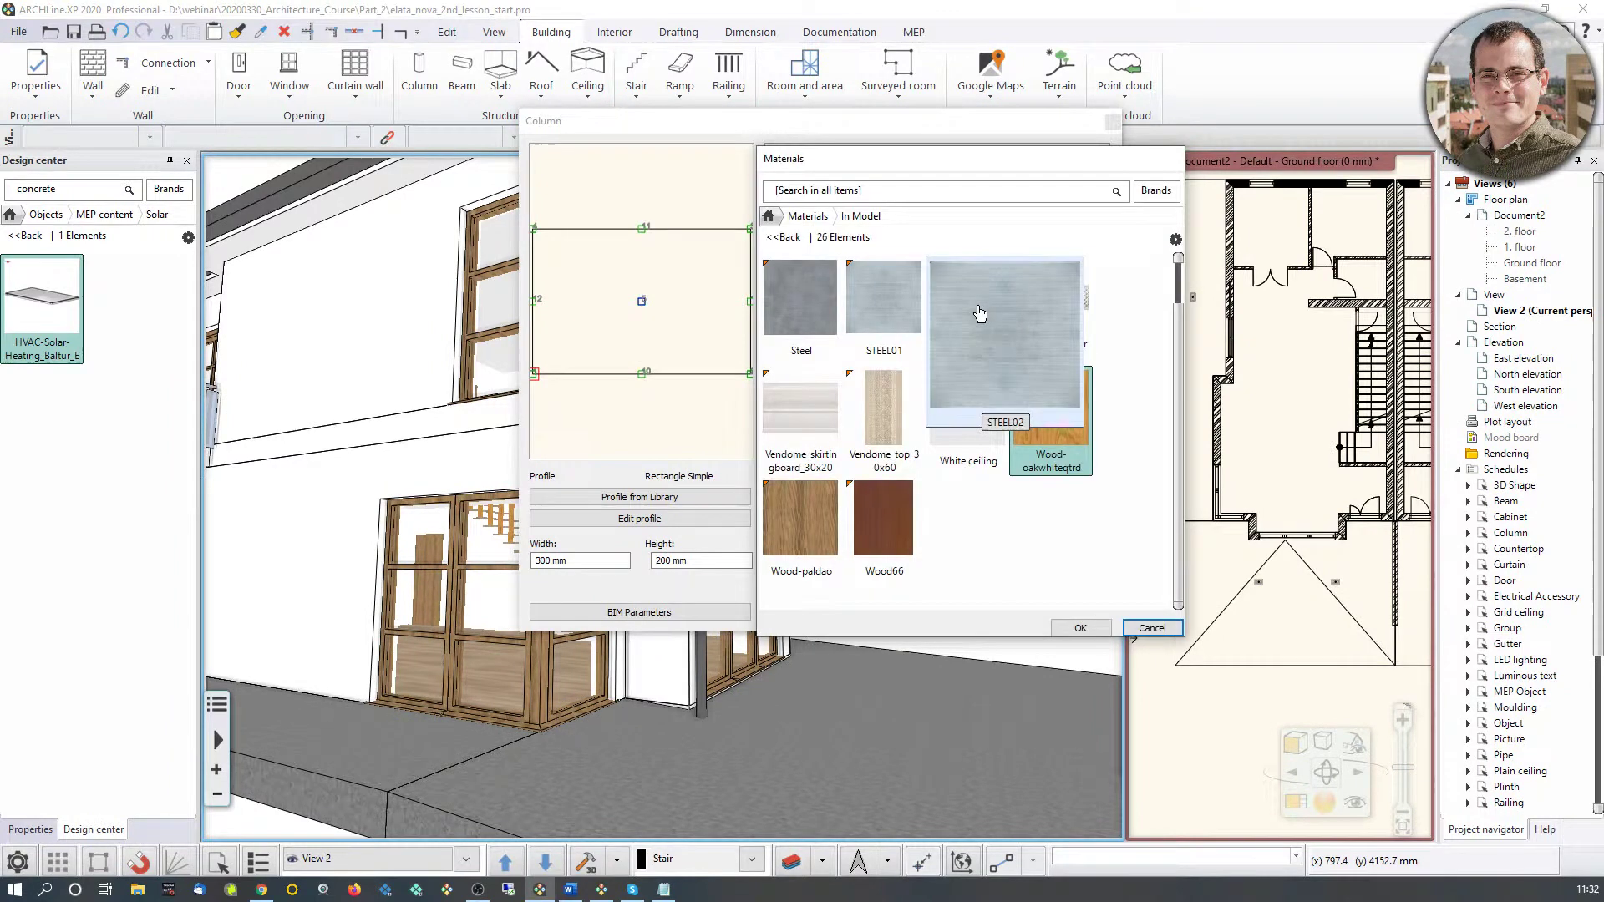
{"action": "mouse_move", "coordinate": [1022, 328]}
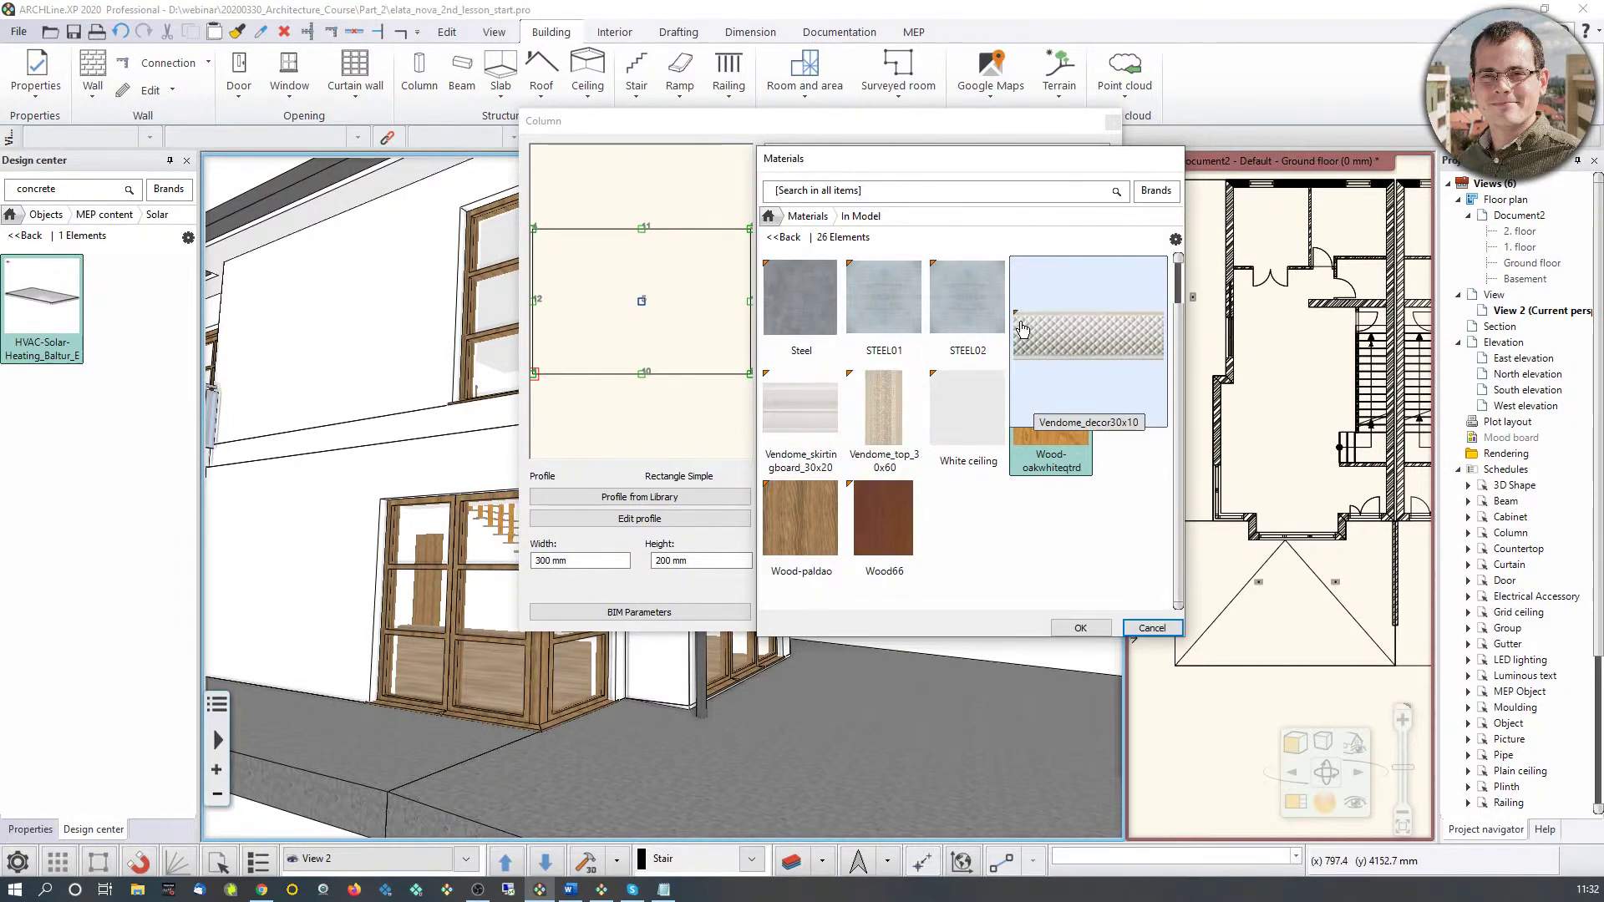
{"action": "scroll", "coordinate": [1026, 368], "scroll_direction": "up", "scroll_amount": 3}
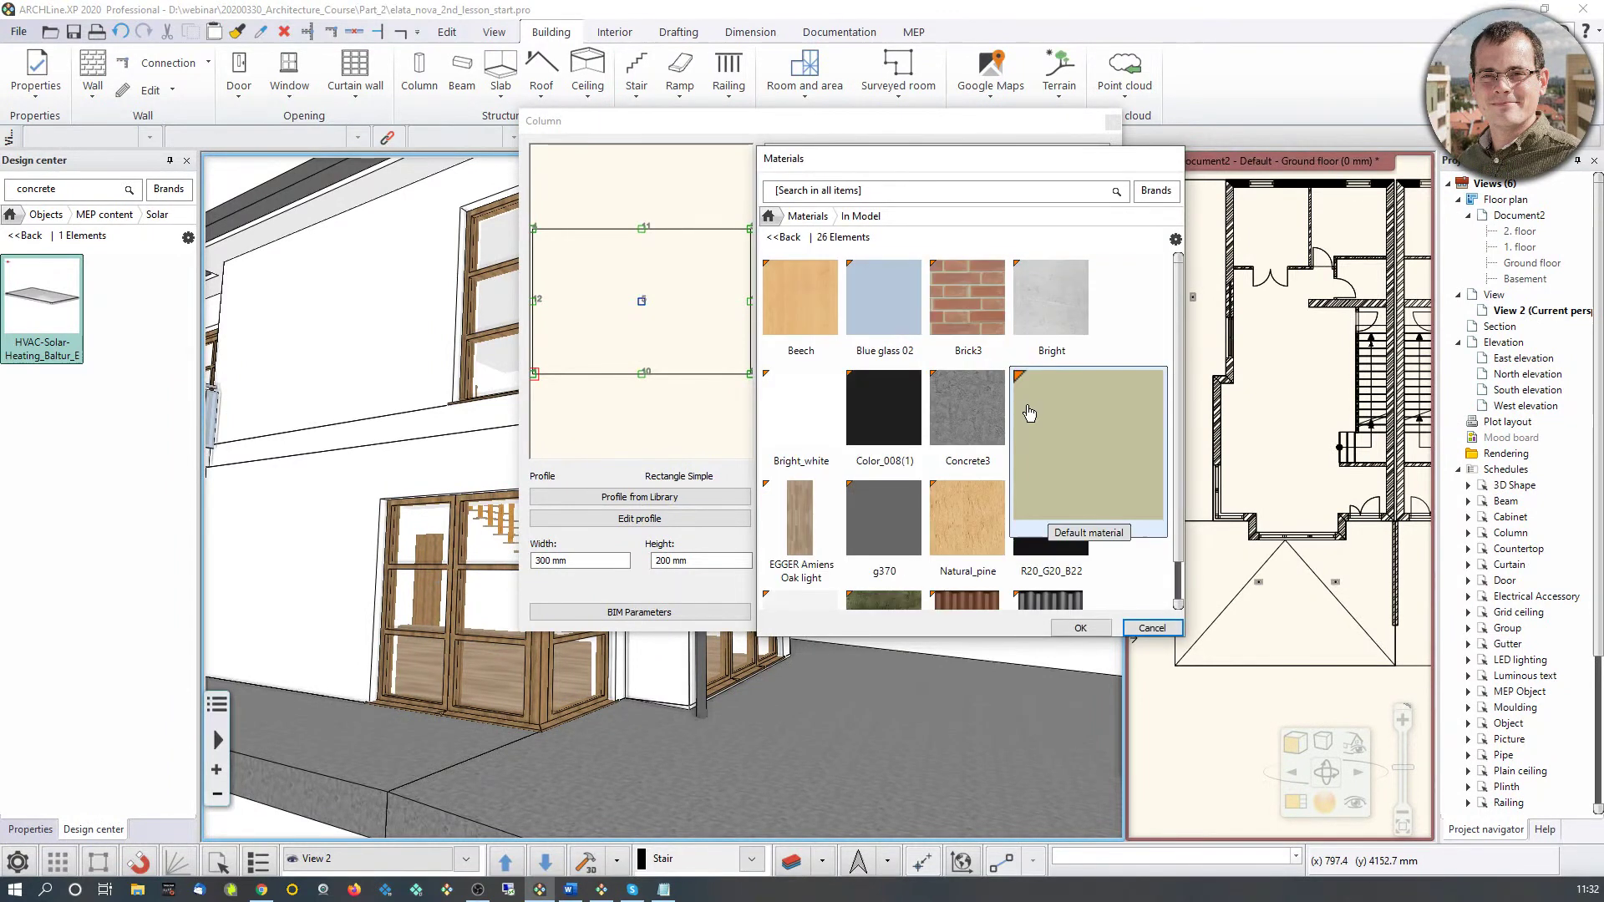
{"action": "left_click", "coordinate": [784, 237]}
{"action": "left_click", "coordinate": [826, 194]}
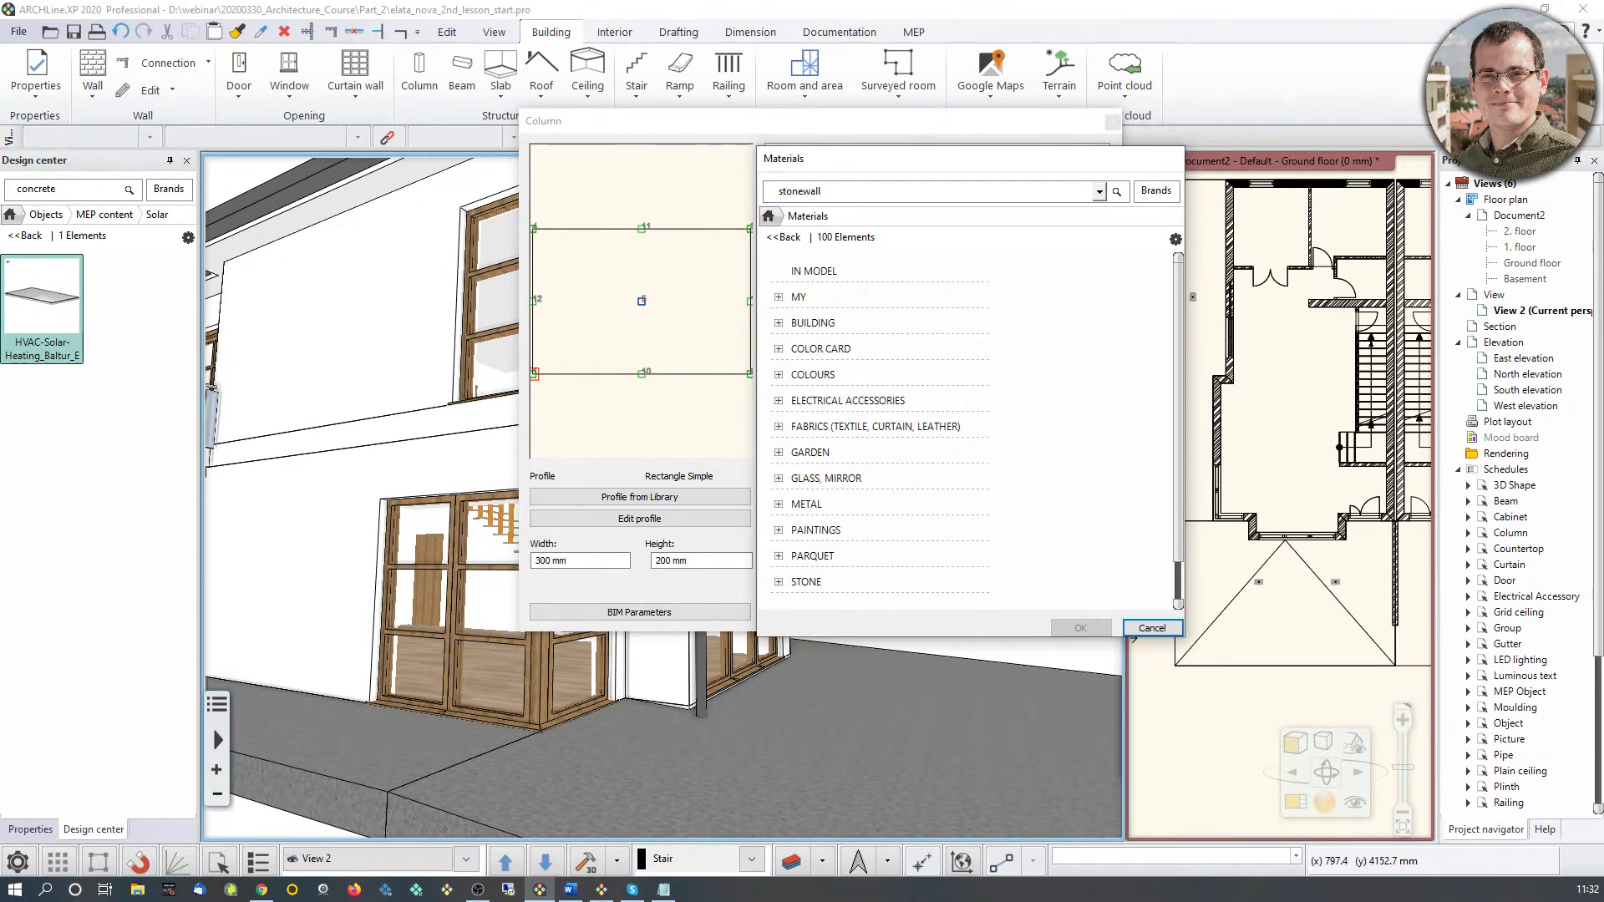
{"action": "type", "text": "stonewall"}
{"action": "key", "text": "Return"}
{"action": "mouse_move", "coordinate": [1146, 321]}
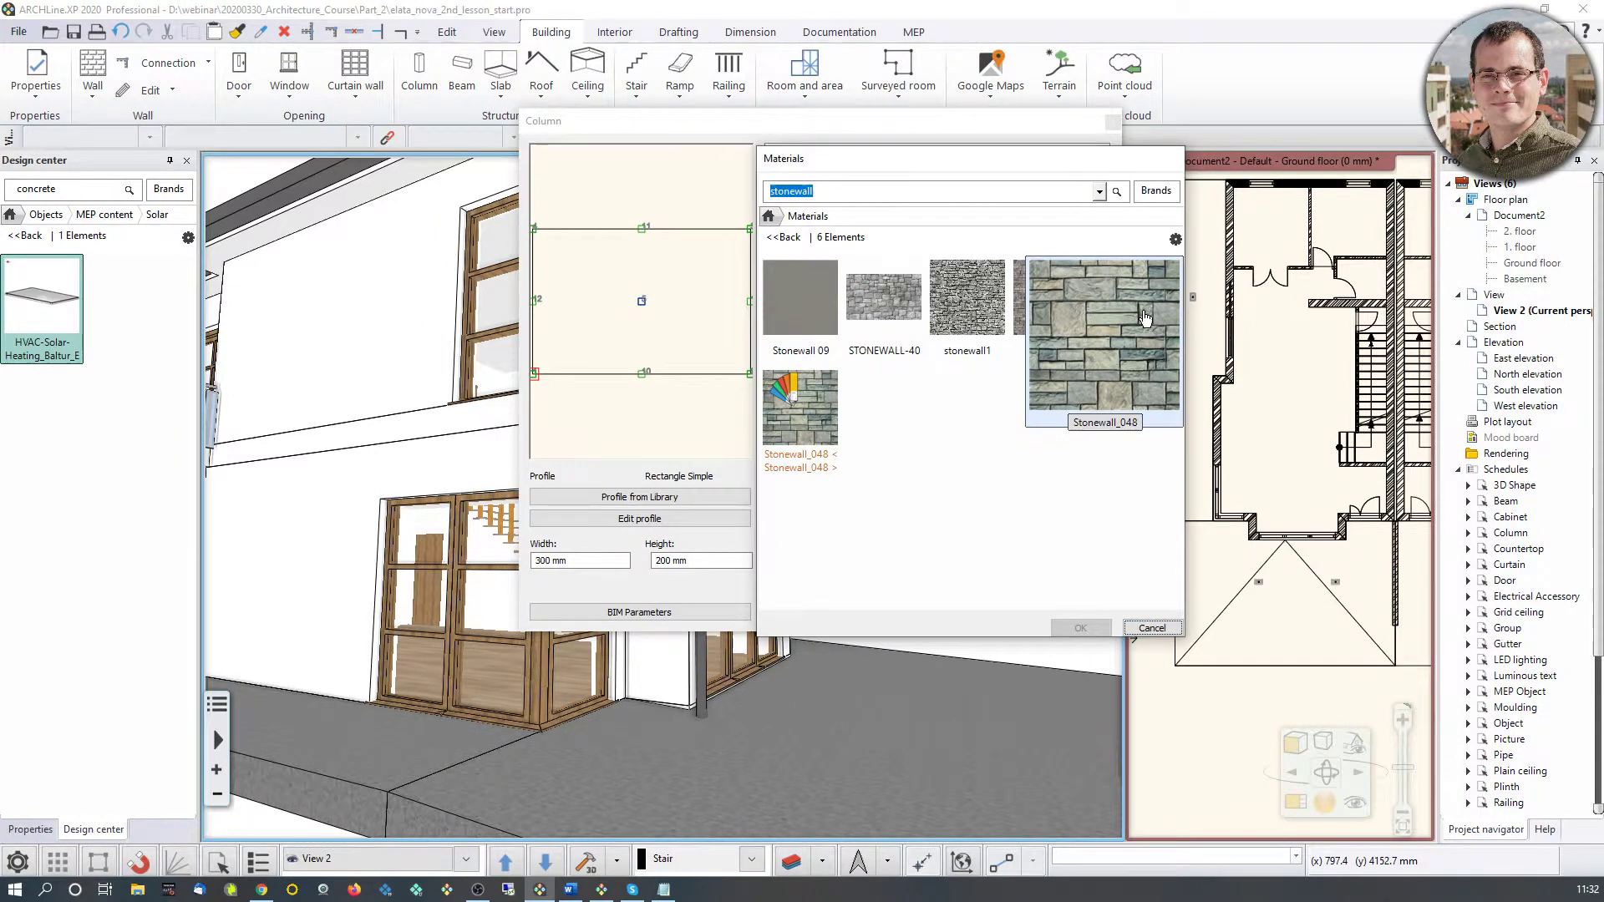
{"action": "left_click", "coordinate": [1121, 373]}
{"action": "left_click", "coordinate": [1080, 627]}
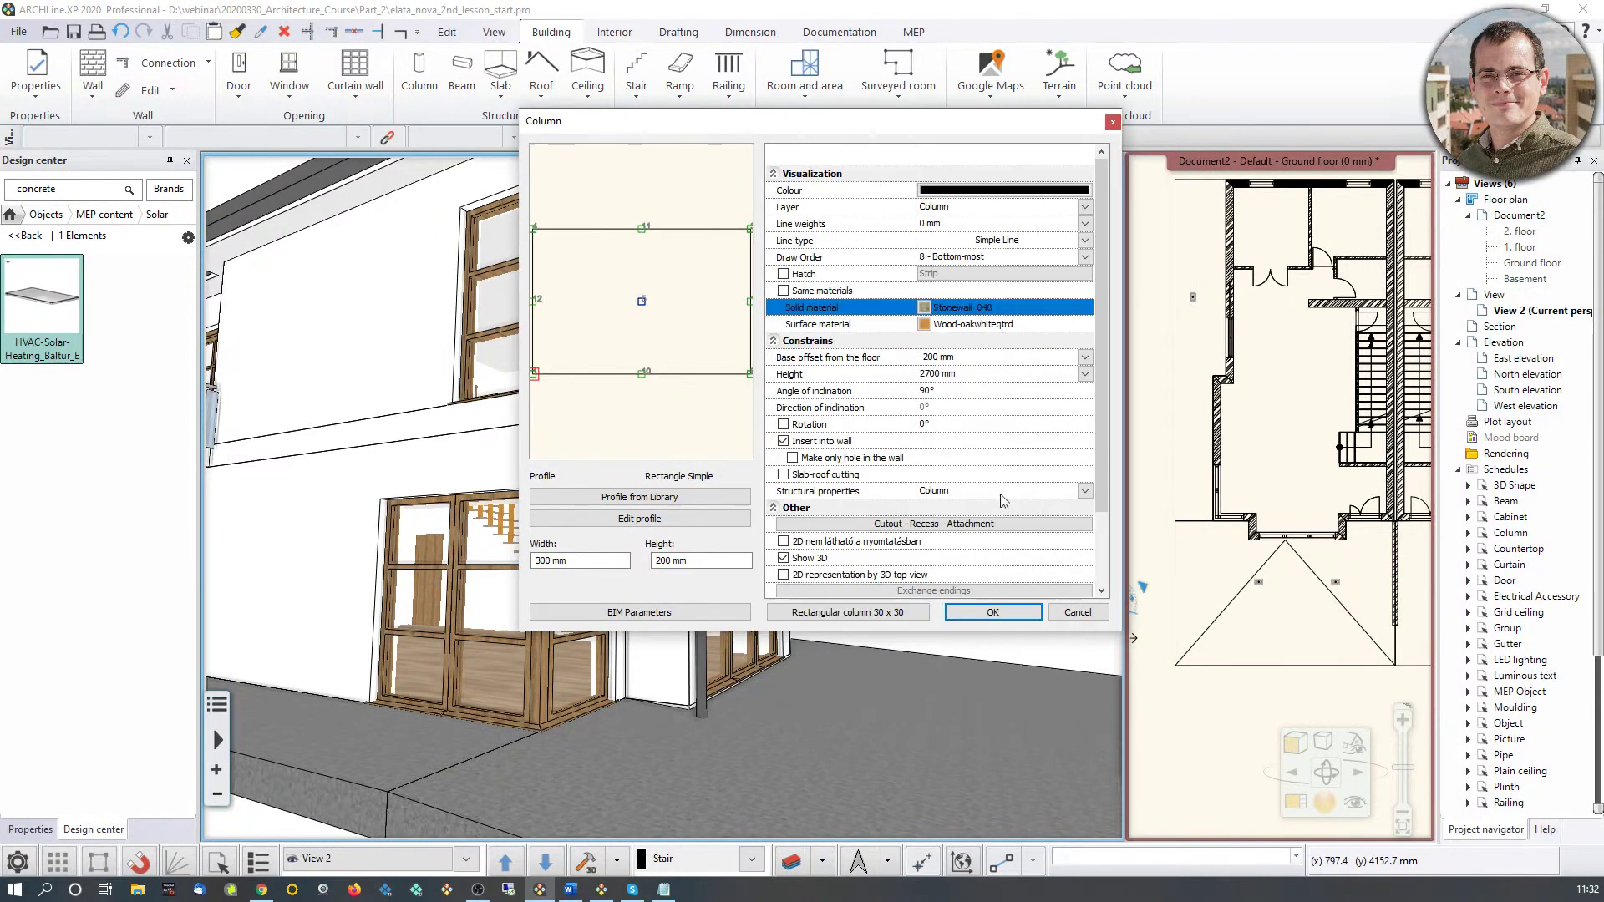
{"action": "left_click", "coordinate": [927, 309]}
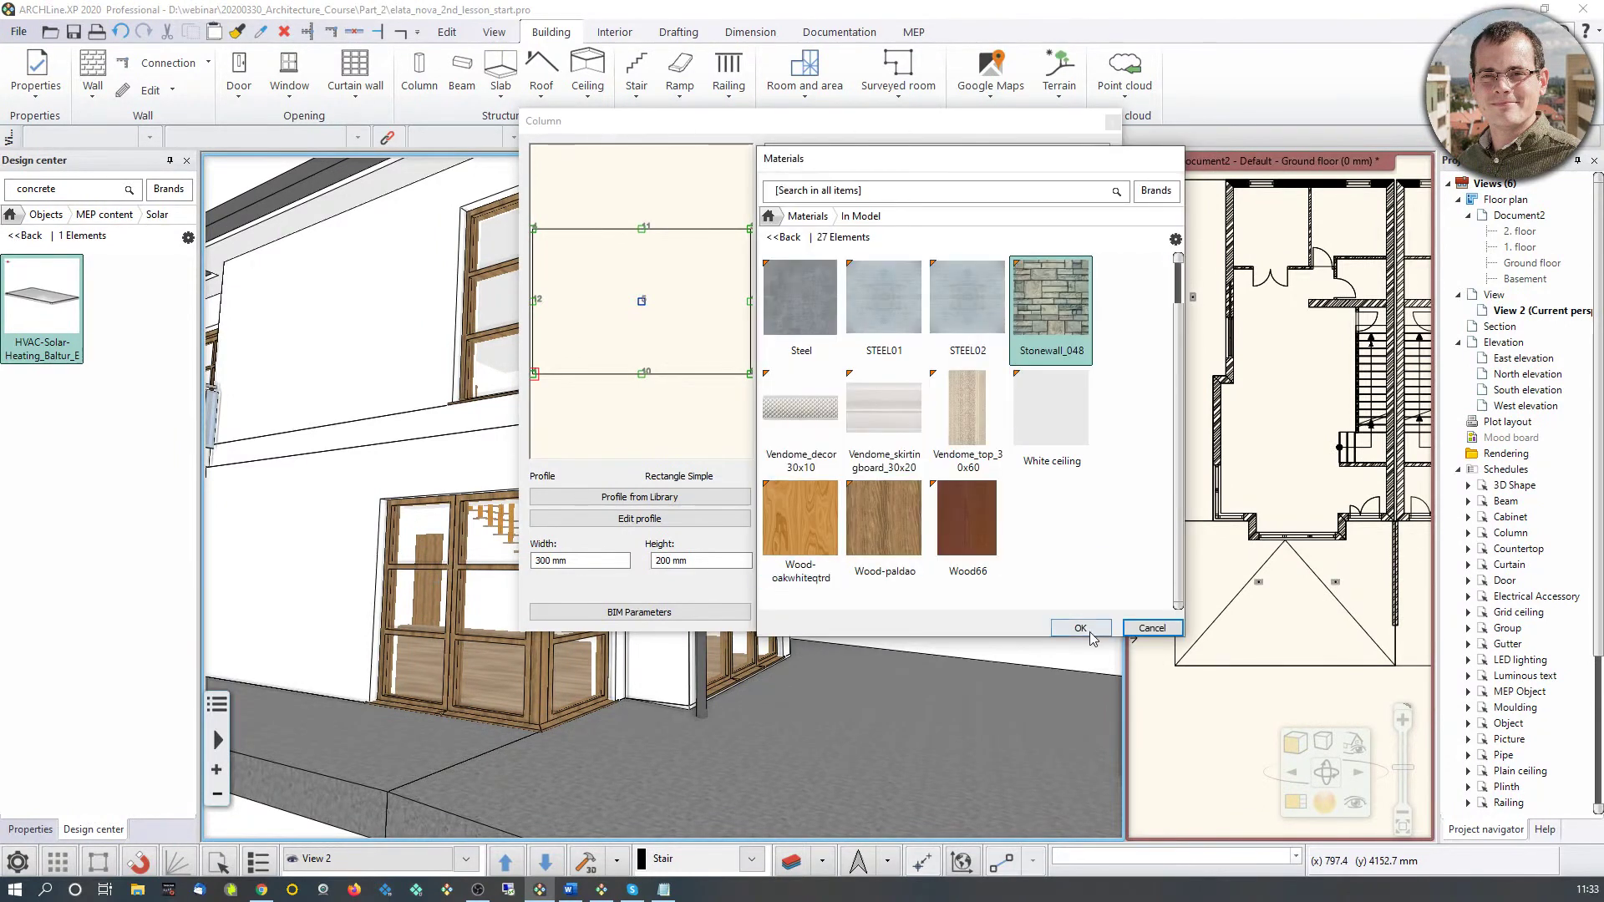
{"action": "left_click", "coordinate": [1080, 628]}
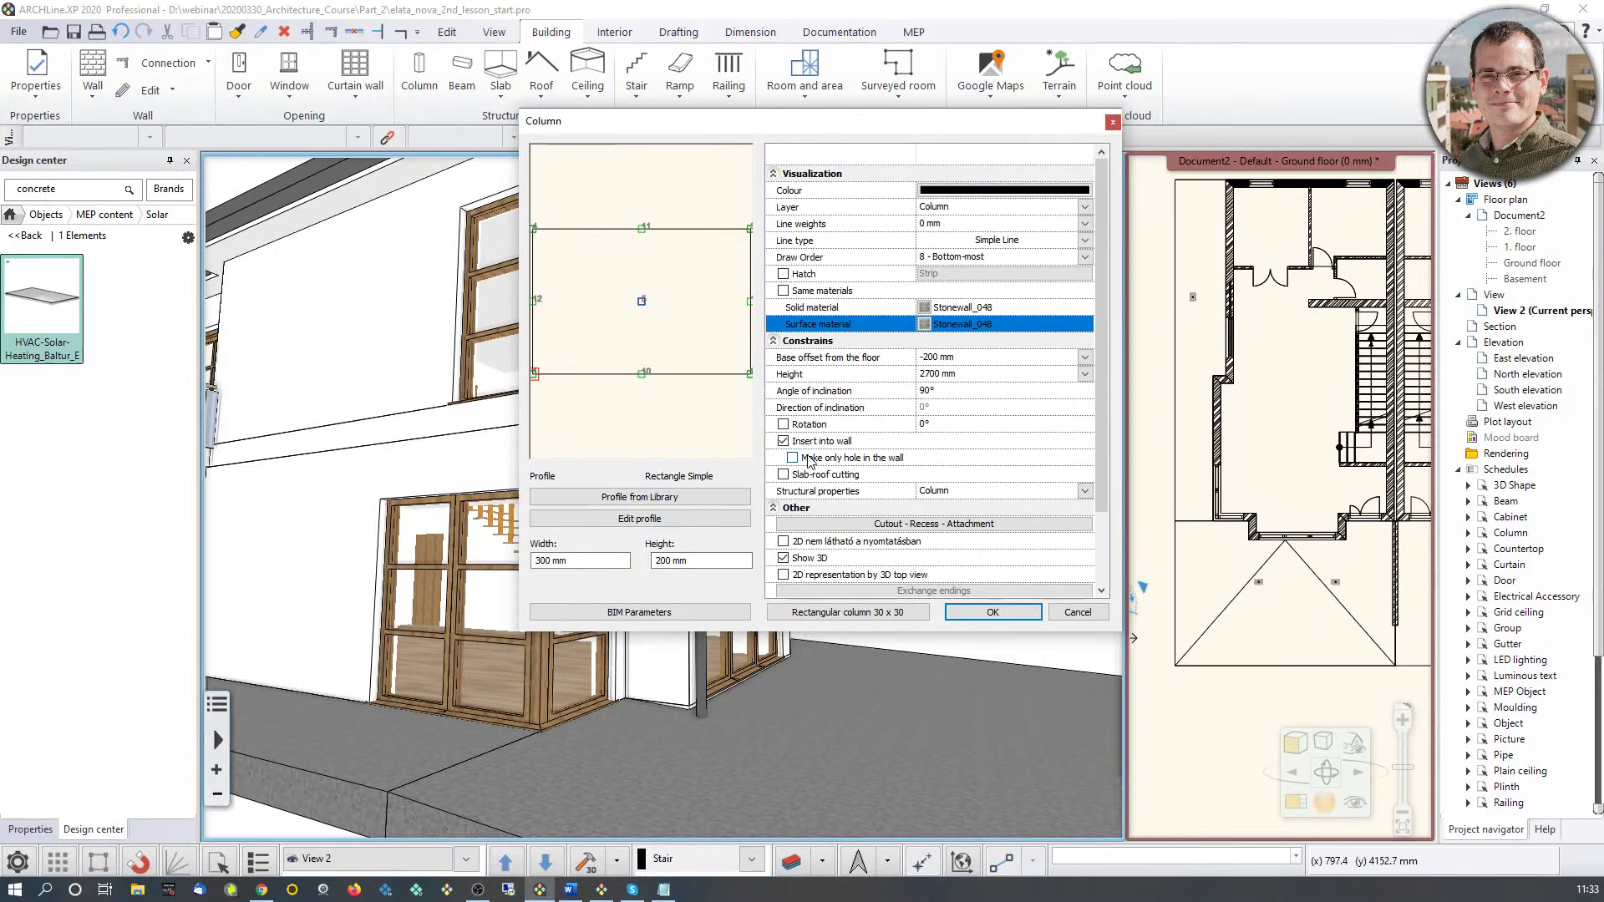
{"action": "left_click", "coordinate": [993, 613]}
Step: Place a stone column on the left reference rectangle beneath the canopy in the ground floor plan
{"action": "scroll", "coordinate": [1288, 501], "scroll_direction": "up", "scroll_amount": 5}
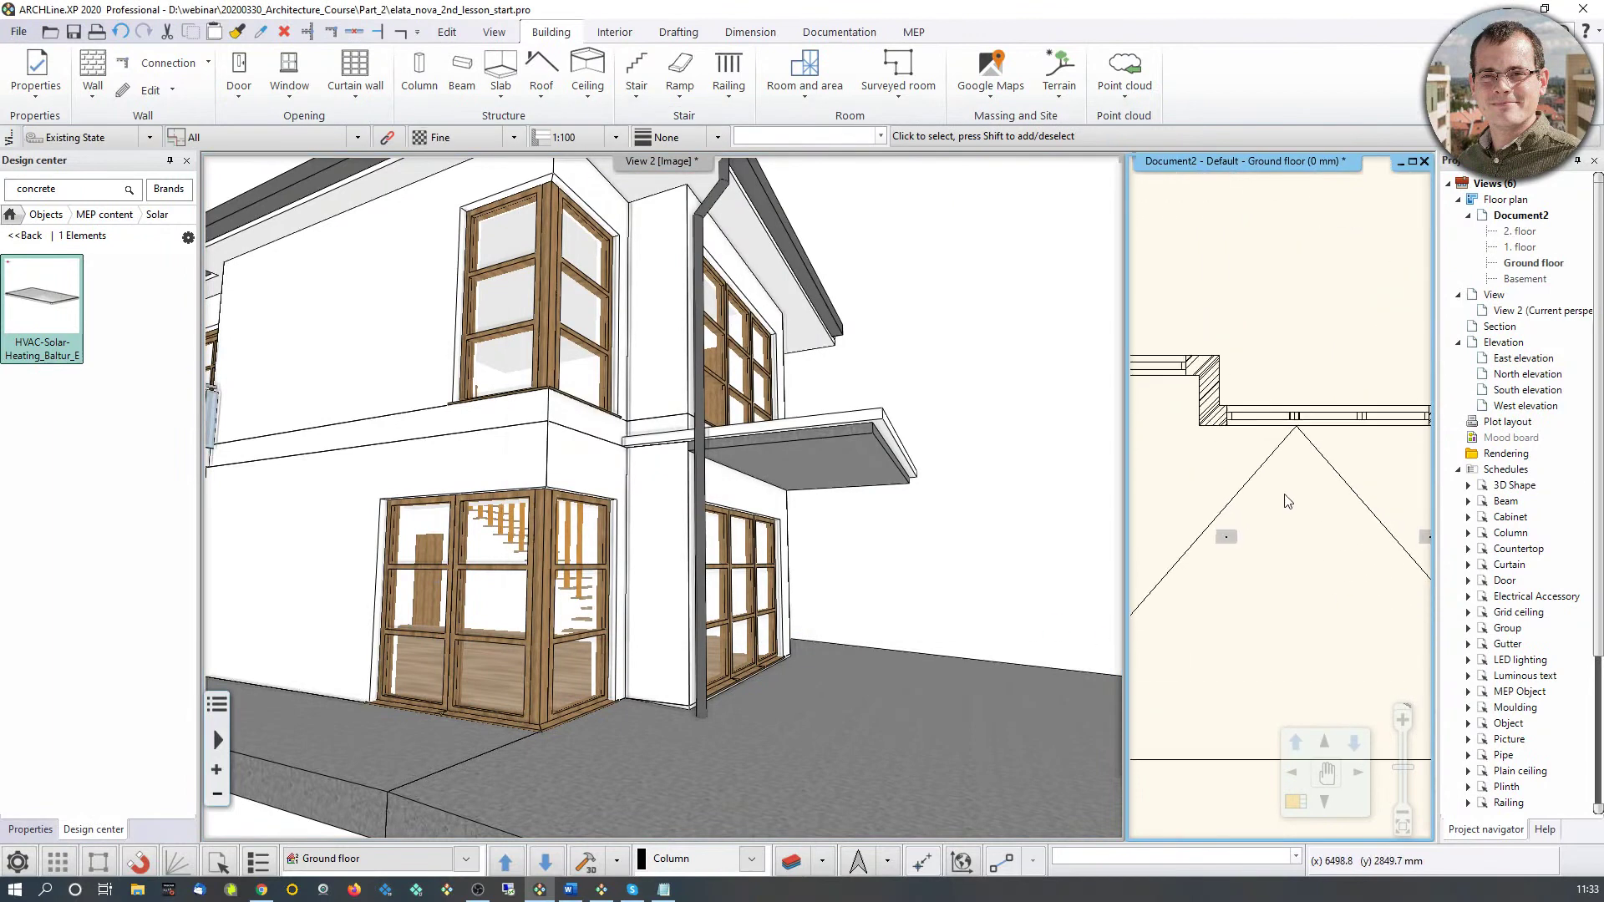
{"action": "scroll", "coordinate": [1287, 501], "scroll_direction": "up", "scroll_amount": 2}
{"action": "left_click", "coordinate": [423, 84]}
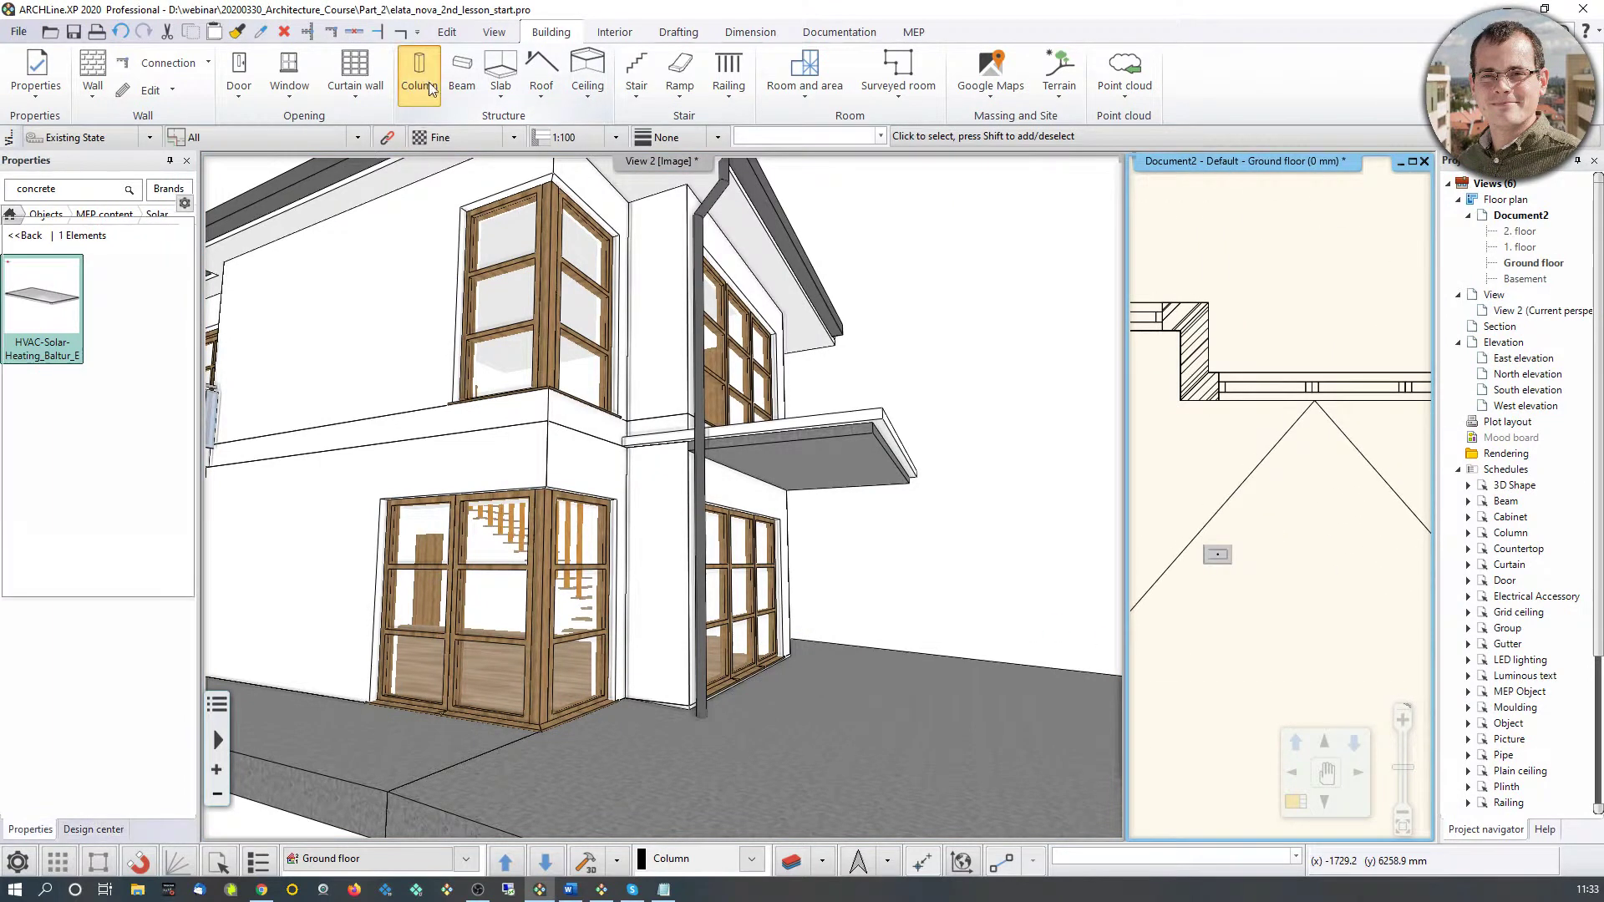
{"action": "left_click", "coordinate": [1288, 487]}
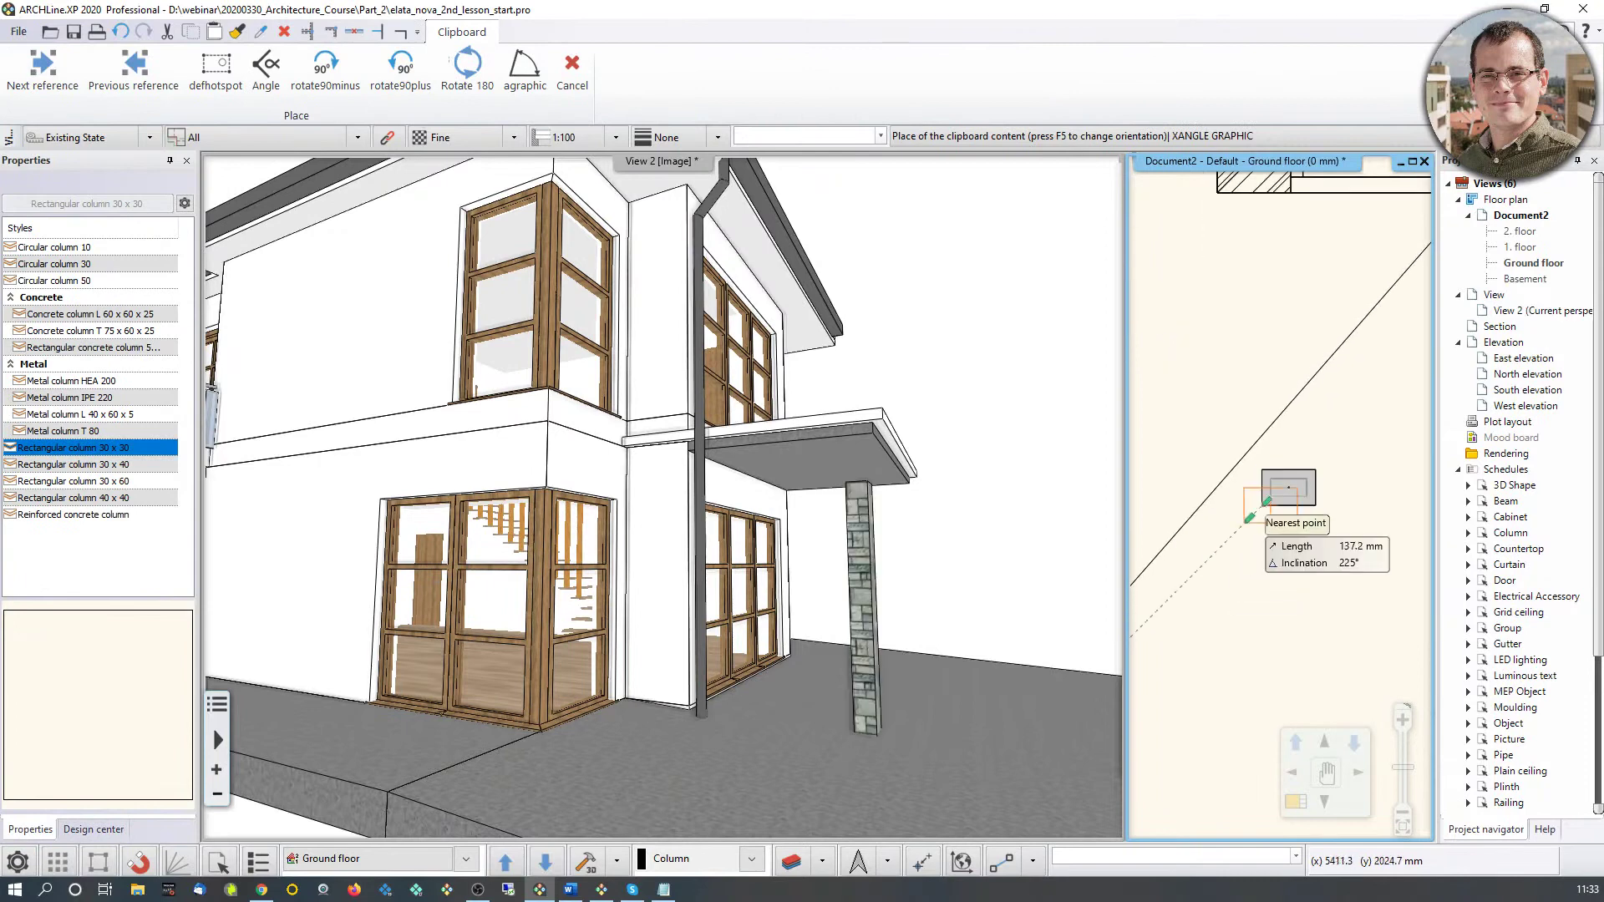
{"action": "scroll", "coordinate": [1267, 501], "scroll_direction": "down", "scroll_amount": 1}
{"action": "scroll", "coordinate": [1267, 502], "scroll_direction": "up", "scroll_amount": 1}
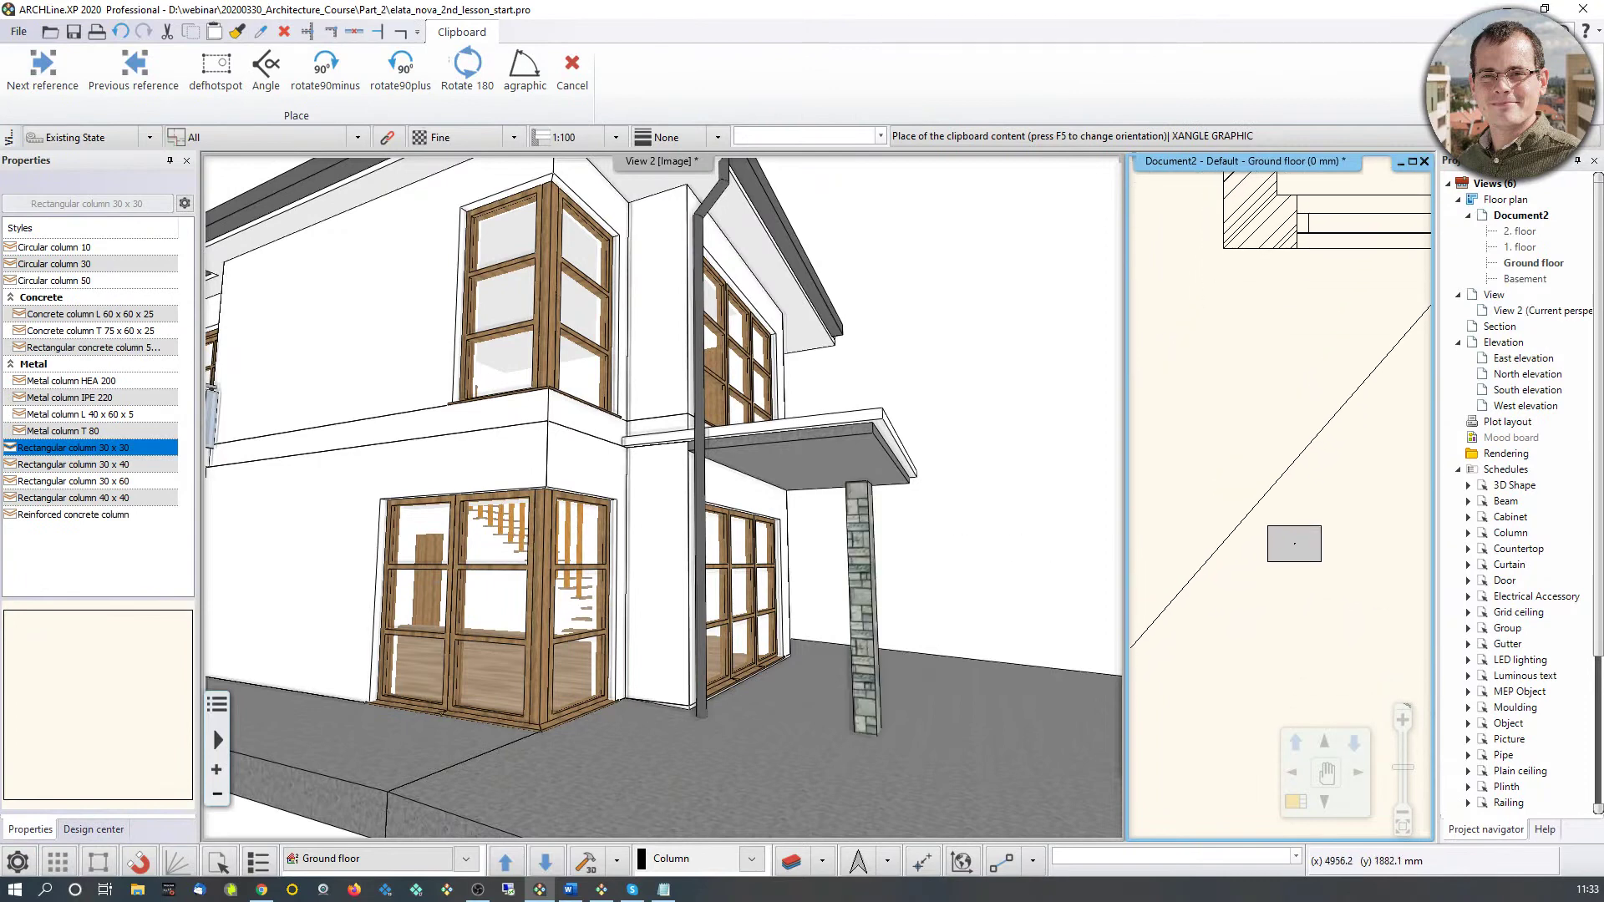
Step: Set the height of the placed stone column under the canopy to 2700 mm
{"action": "left_click", "coordinate": [937, 581]}
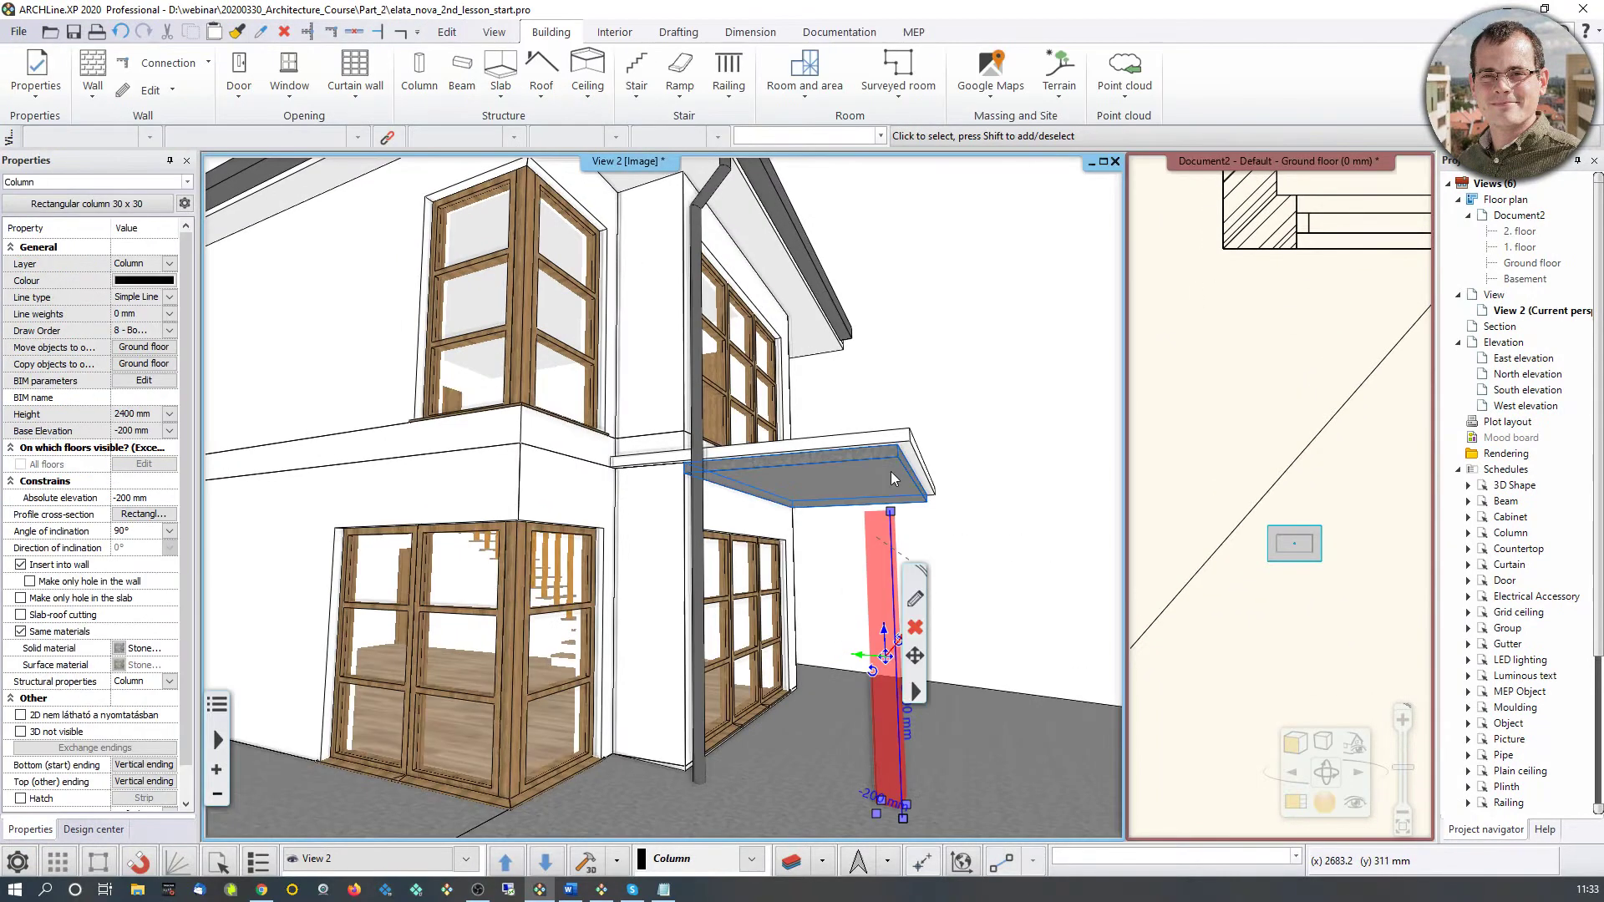
{"action": "scroll", "coordinate": [801, 448], "scroll_direction": "down", "scroll_amount": 2}
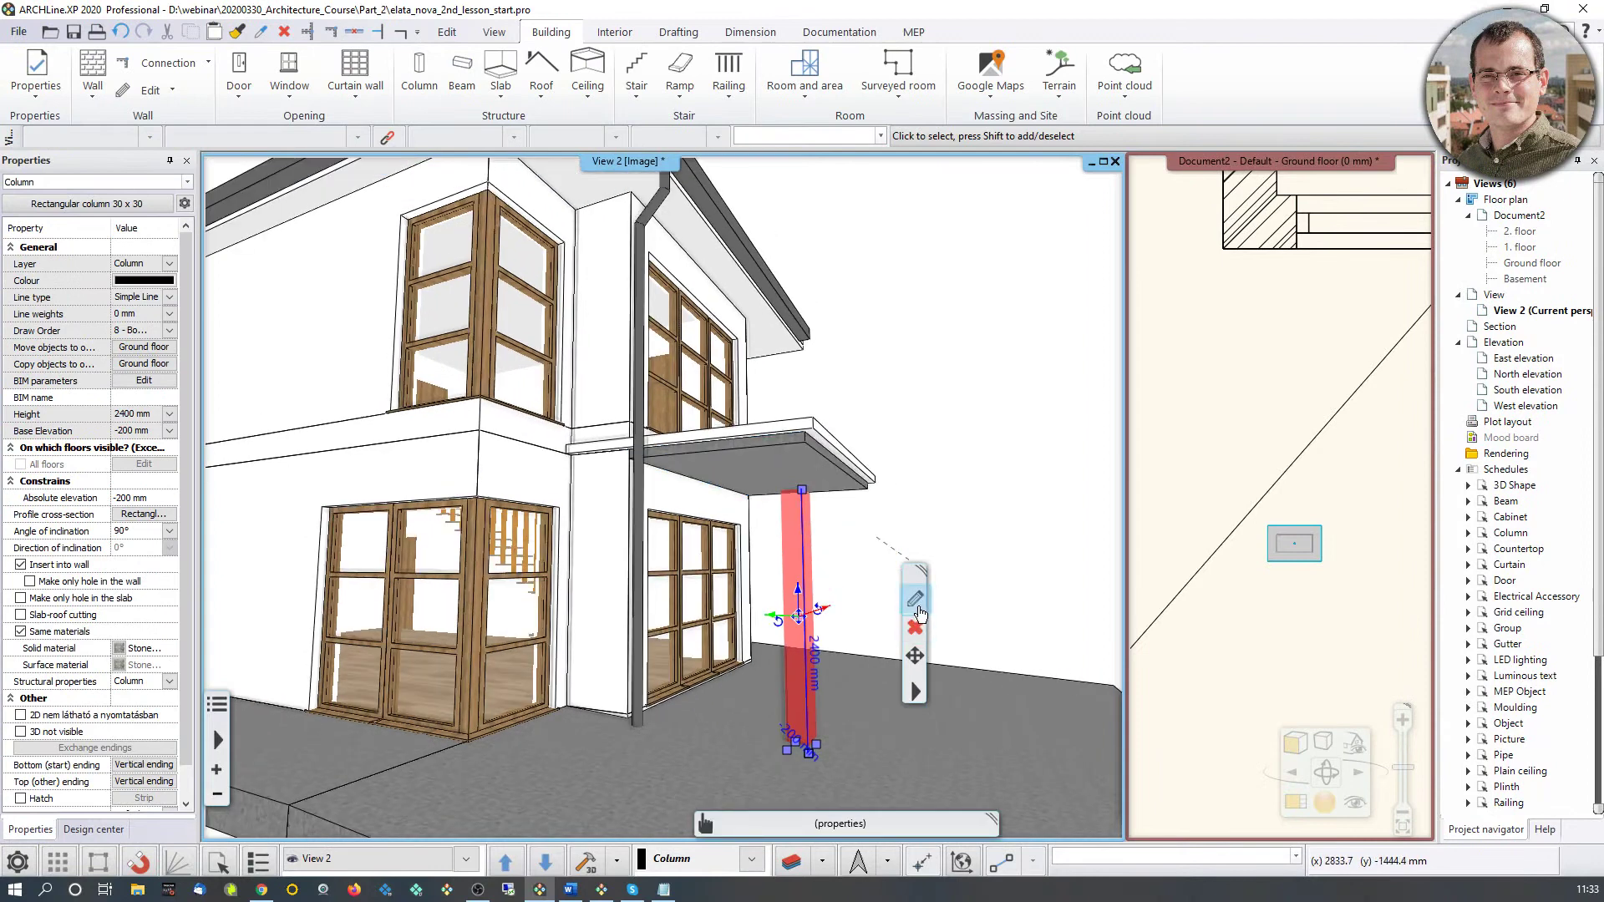
{"action": "left_click", "coordinate": [916, 600]}
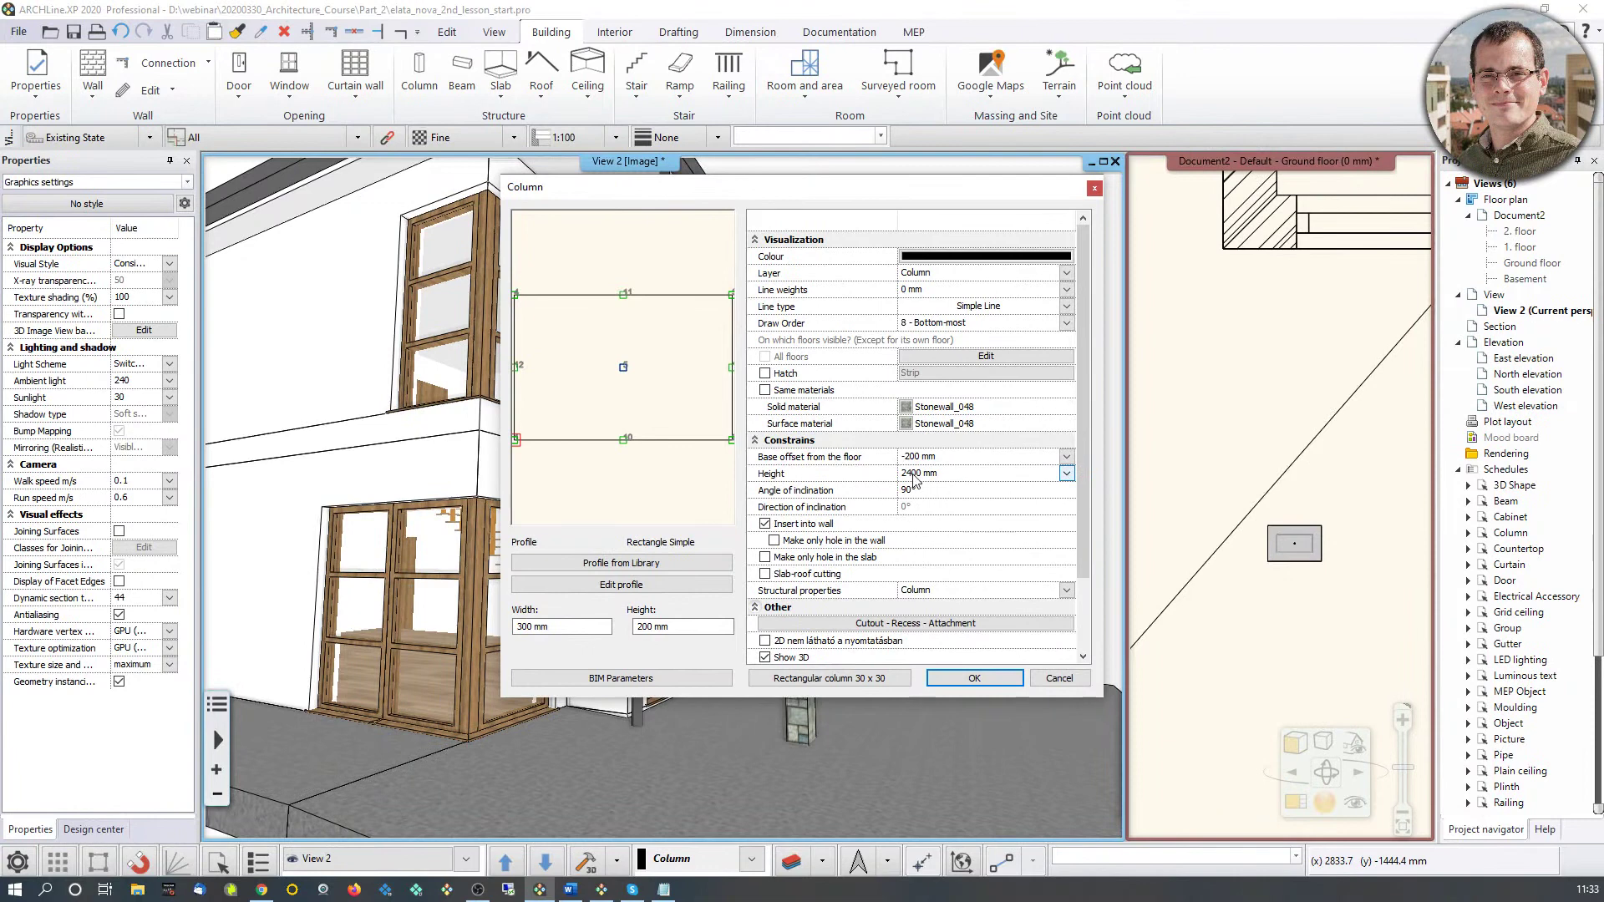
{"action": "left_click", "coordinate": [1003, 473]}
{"action": "type", "text": "2700"}
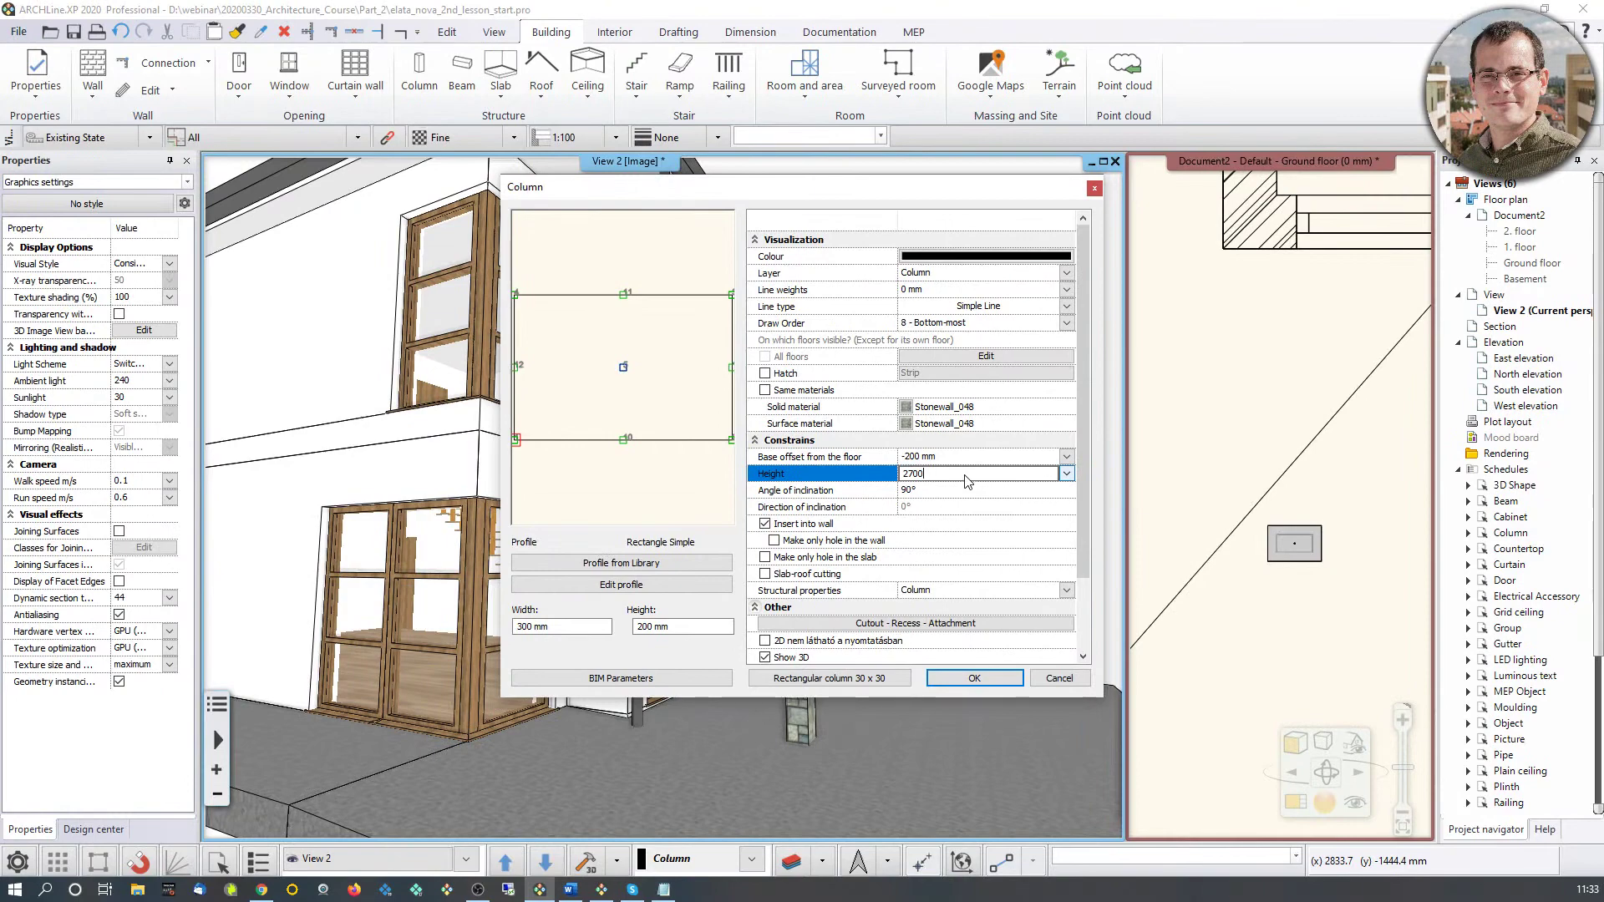
{"action": "left_click", "coordinate": [974, 677]}
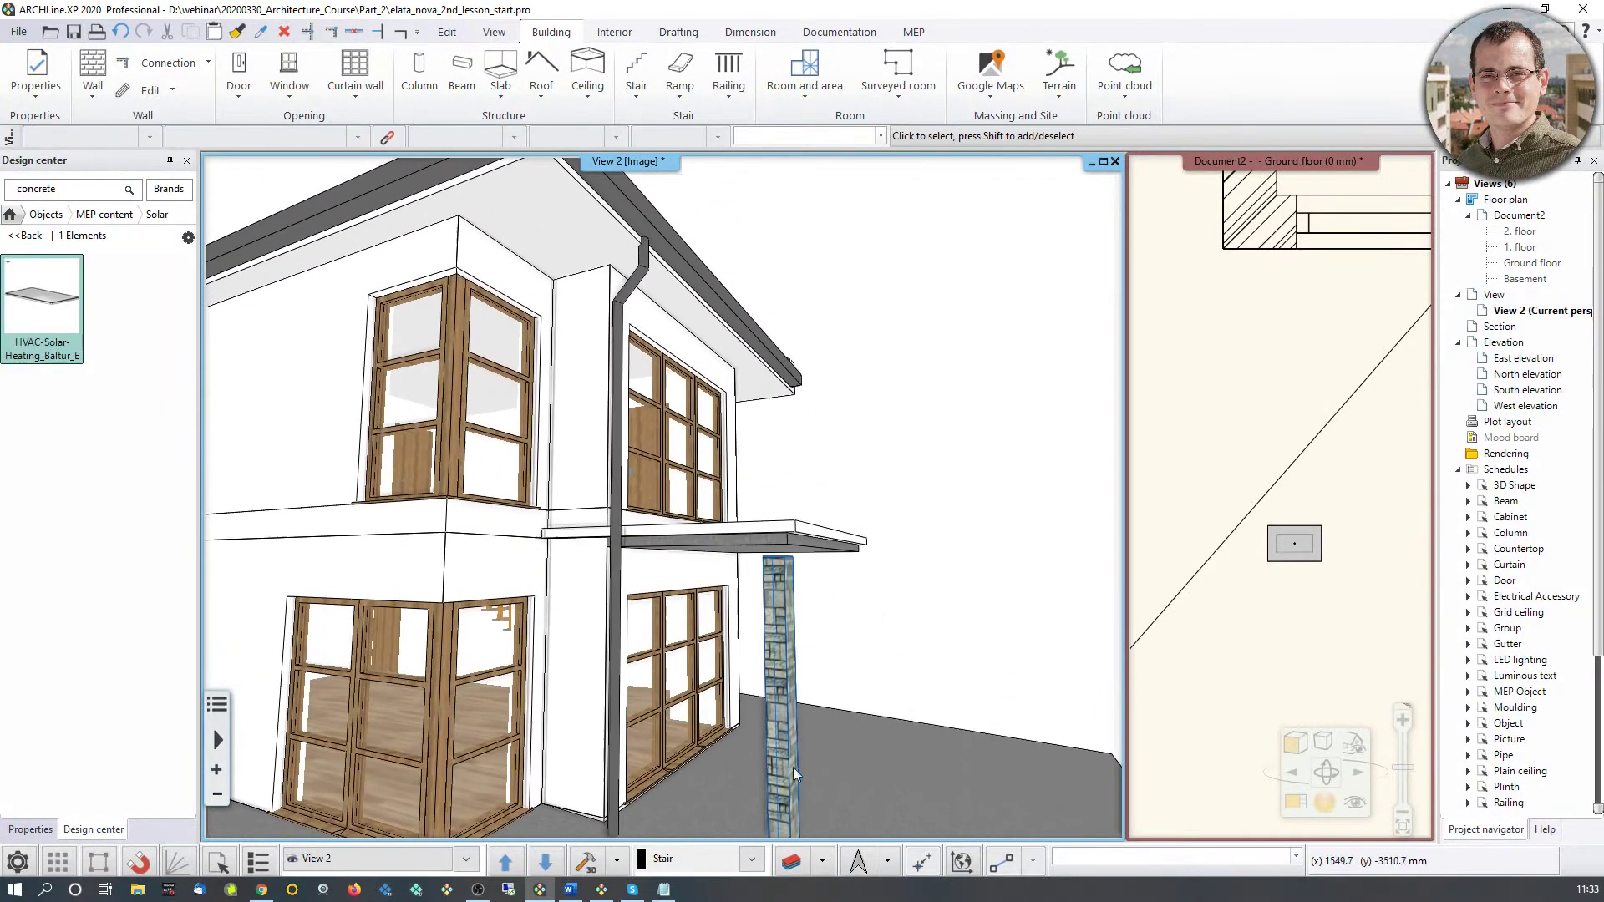
Step: Open the Cutout - Recess - Attachment settings of the stone column under the canopy
{"action": "scroll", "coordinate": [794, 767], "scroll_direction": "up", "scroll_amount": 5}
{"action": "scroll", "coordinate": [859, 589], "scroll_direction": "up", "scroll_amount": 2}
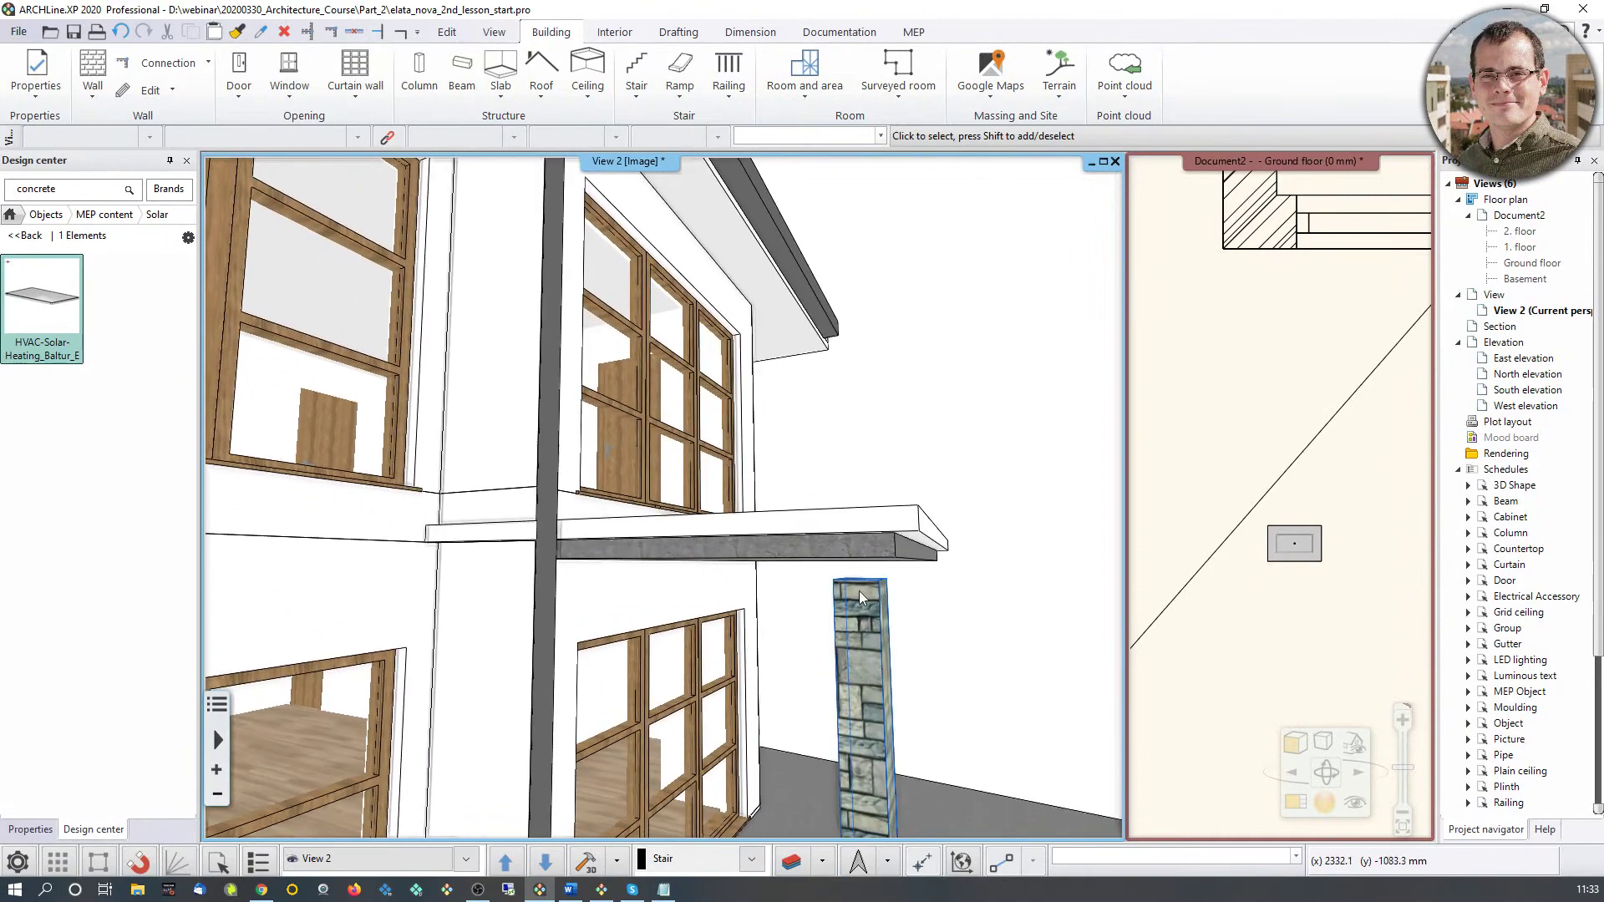
{"action": "left_click", "coordinate": [874, 643]}
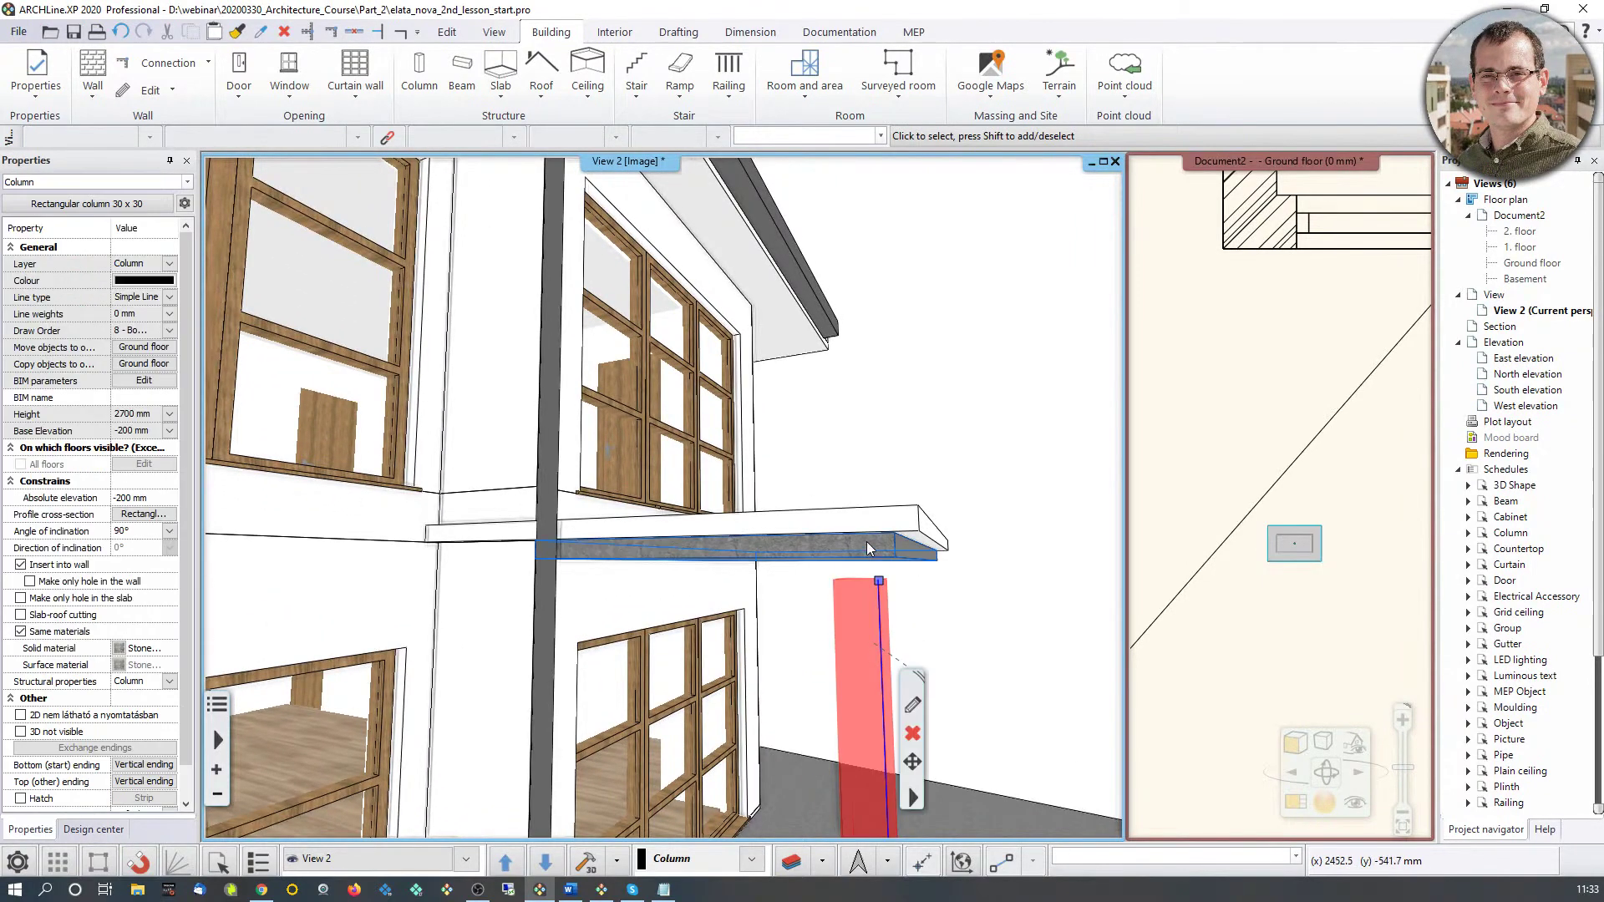
{"action": "left_click", "coordinate": [913, 706]}
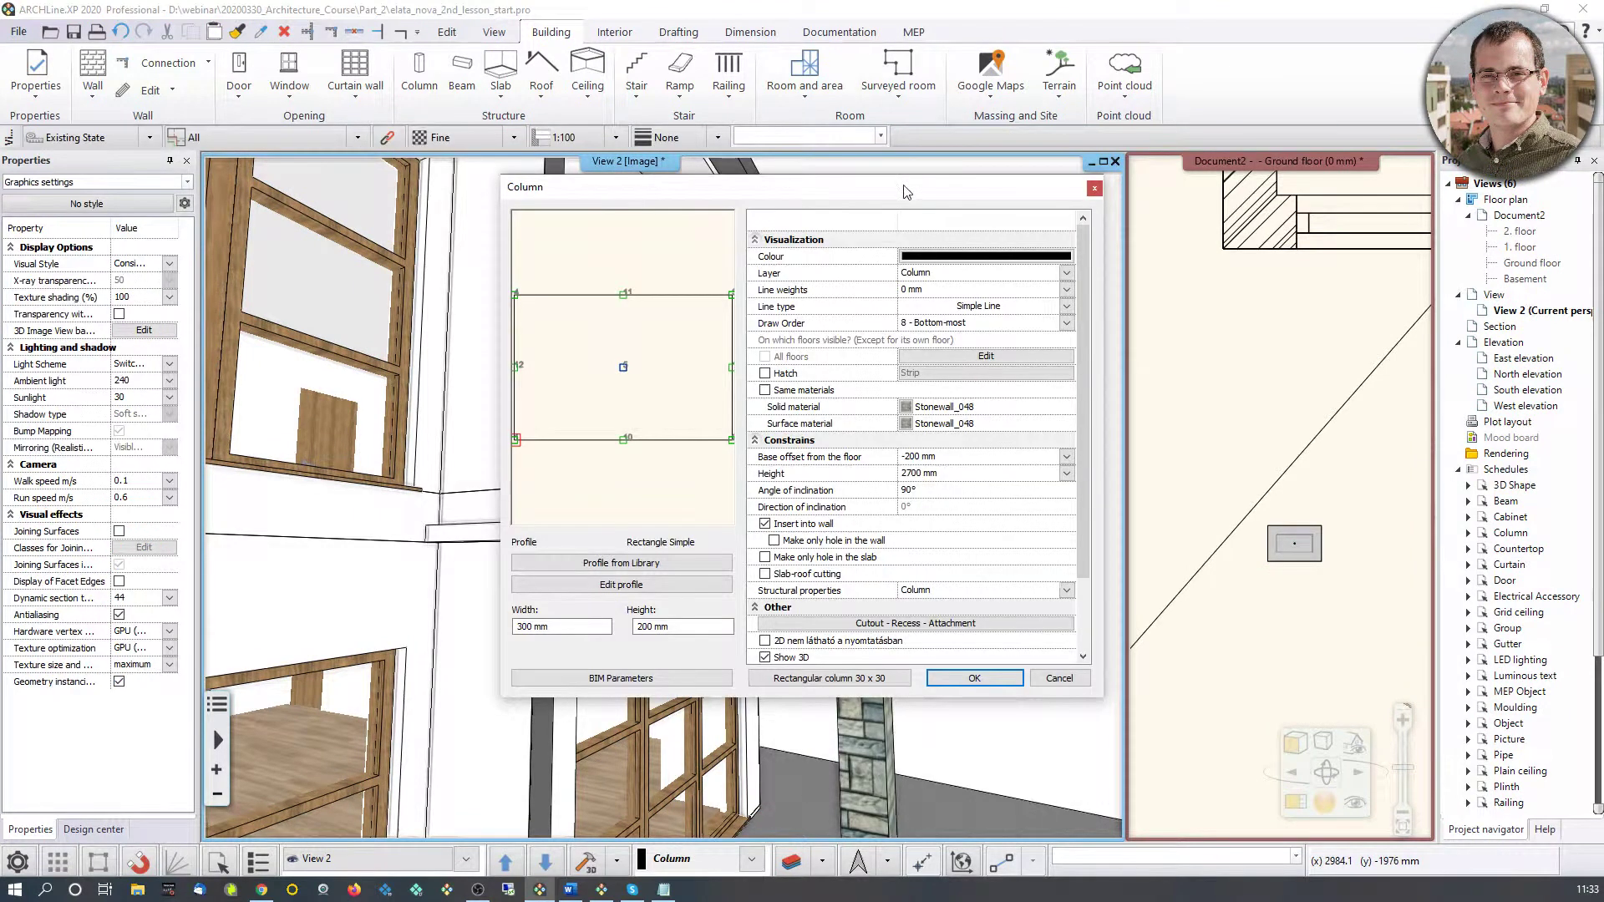
{"action": "mouse_move", "coordinate": [904, 187]}
{"action": "left_mouse_down"}
{"action": "mouse_move", "coordinate": [1329, 148]}
{"action": "mouse_move", "coordinate": [919, 165]}
{"action": "left_mouse_up"}
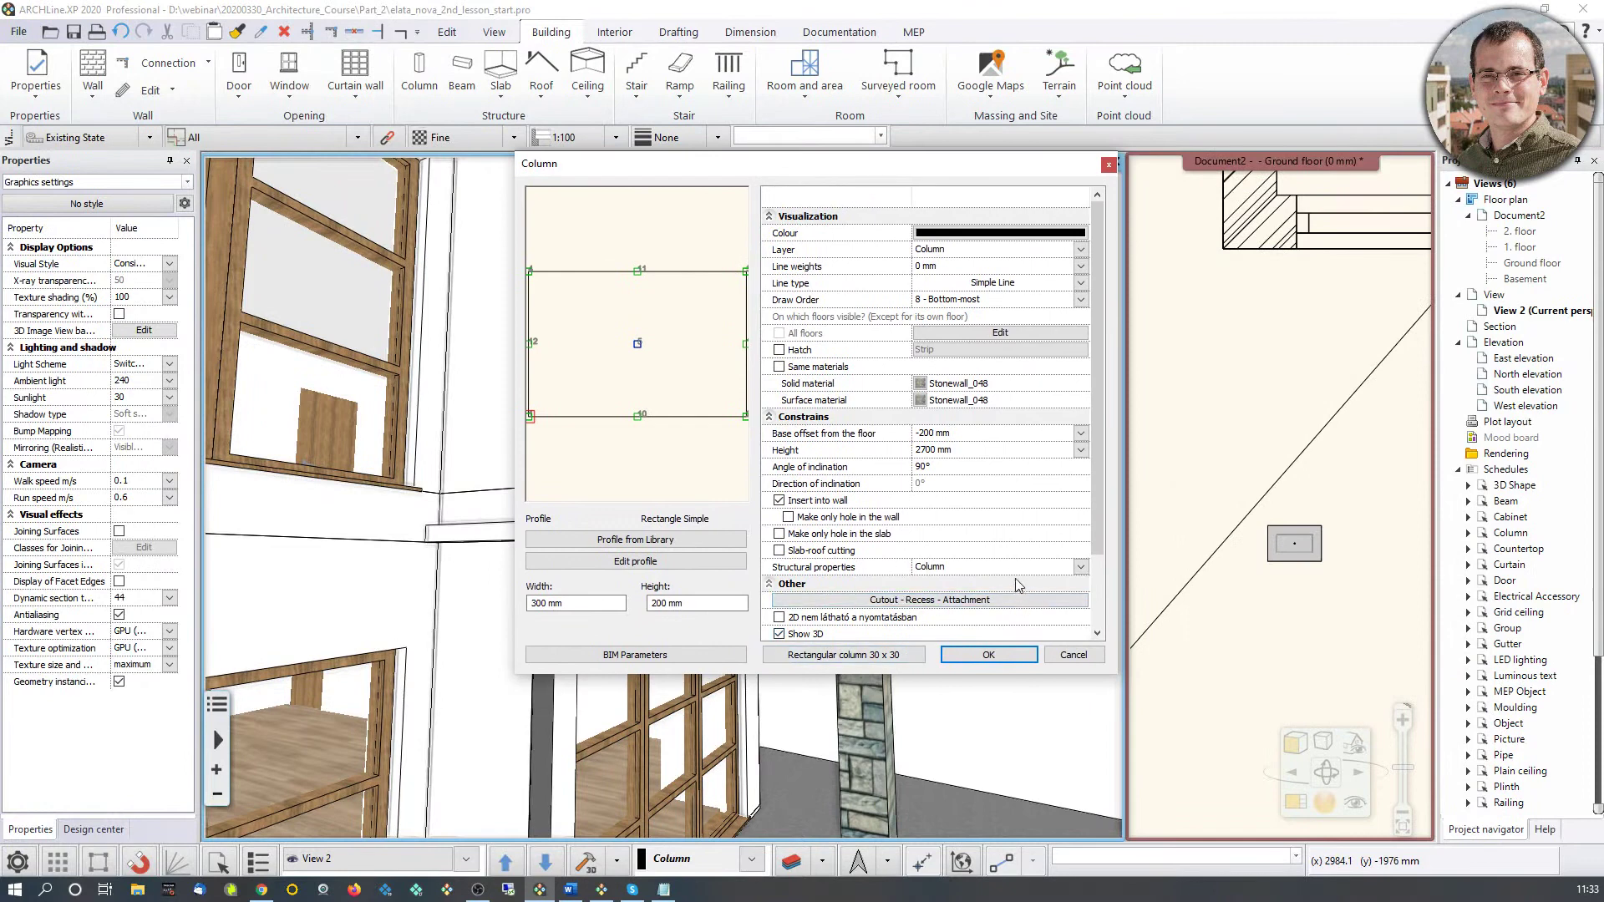
{"action": "left_click", "coordinate": [940, 604]}
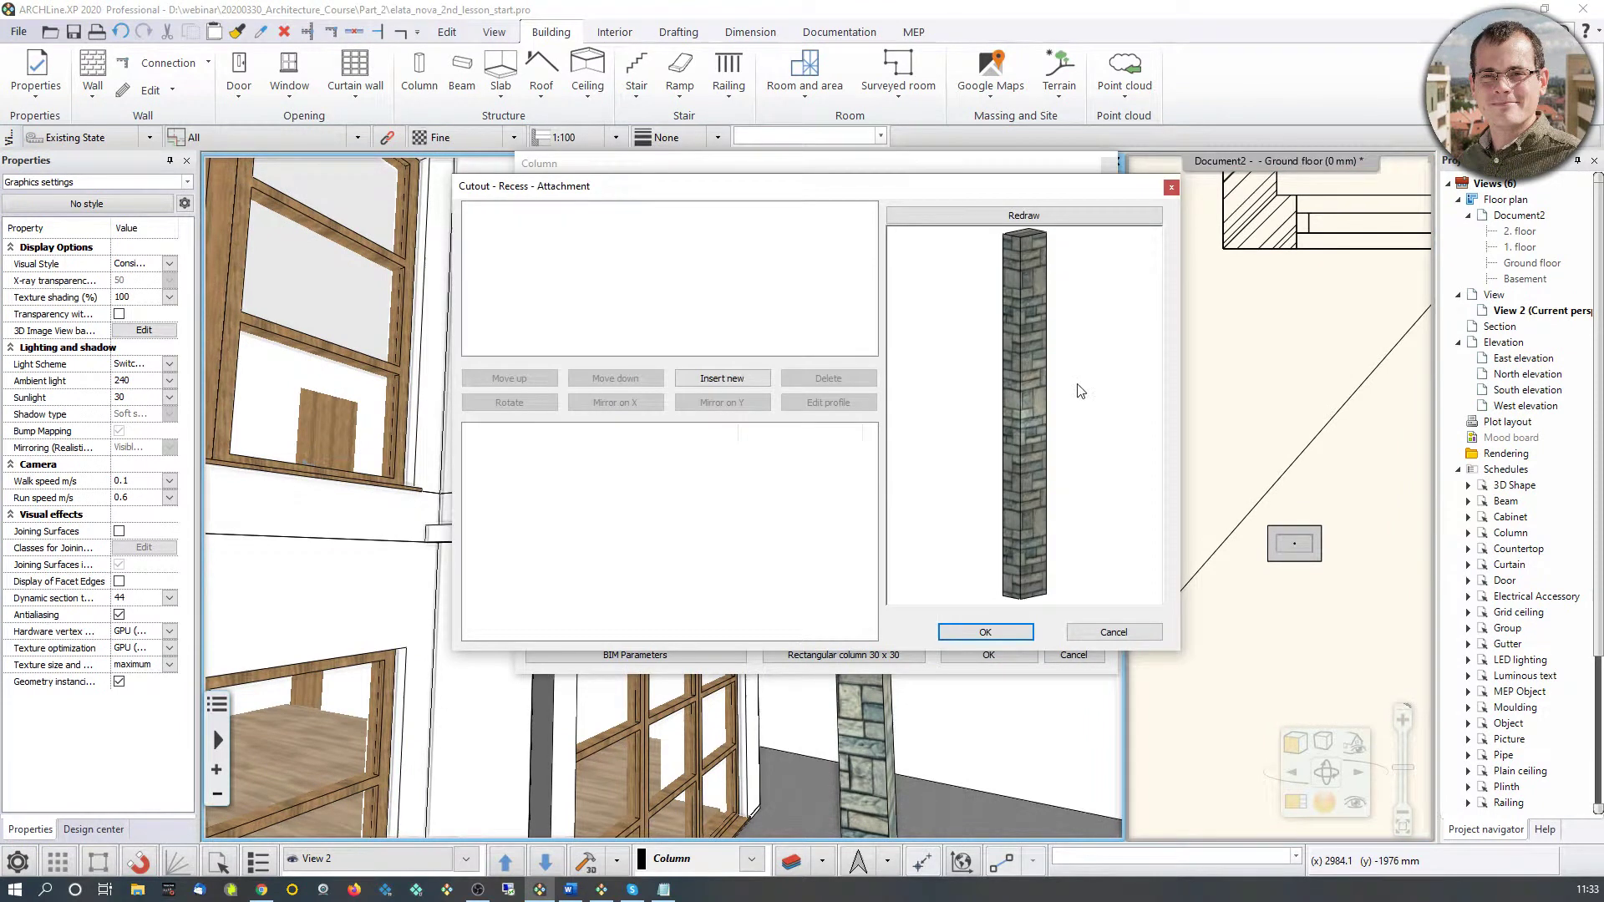
{"action": "scroll", "coordinate": [1031, 443], "scroll_direction": "down", "scroll_amount": 2}
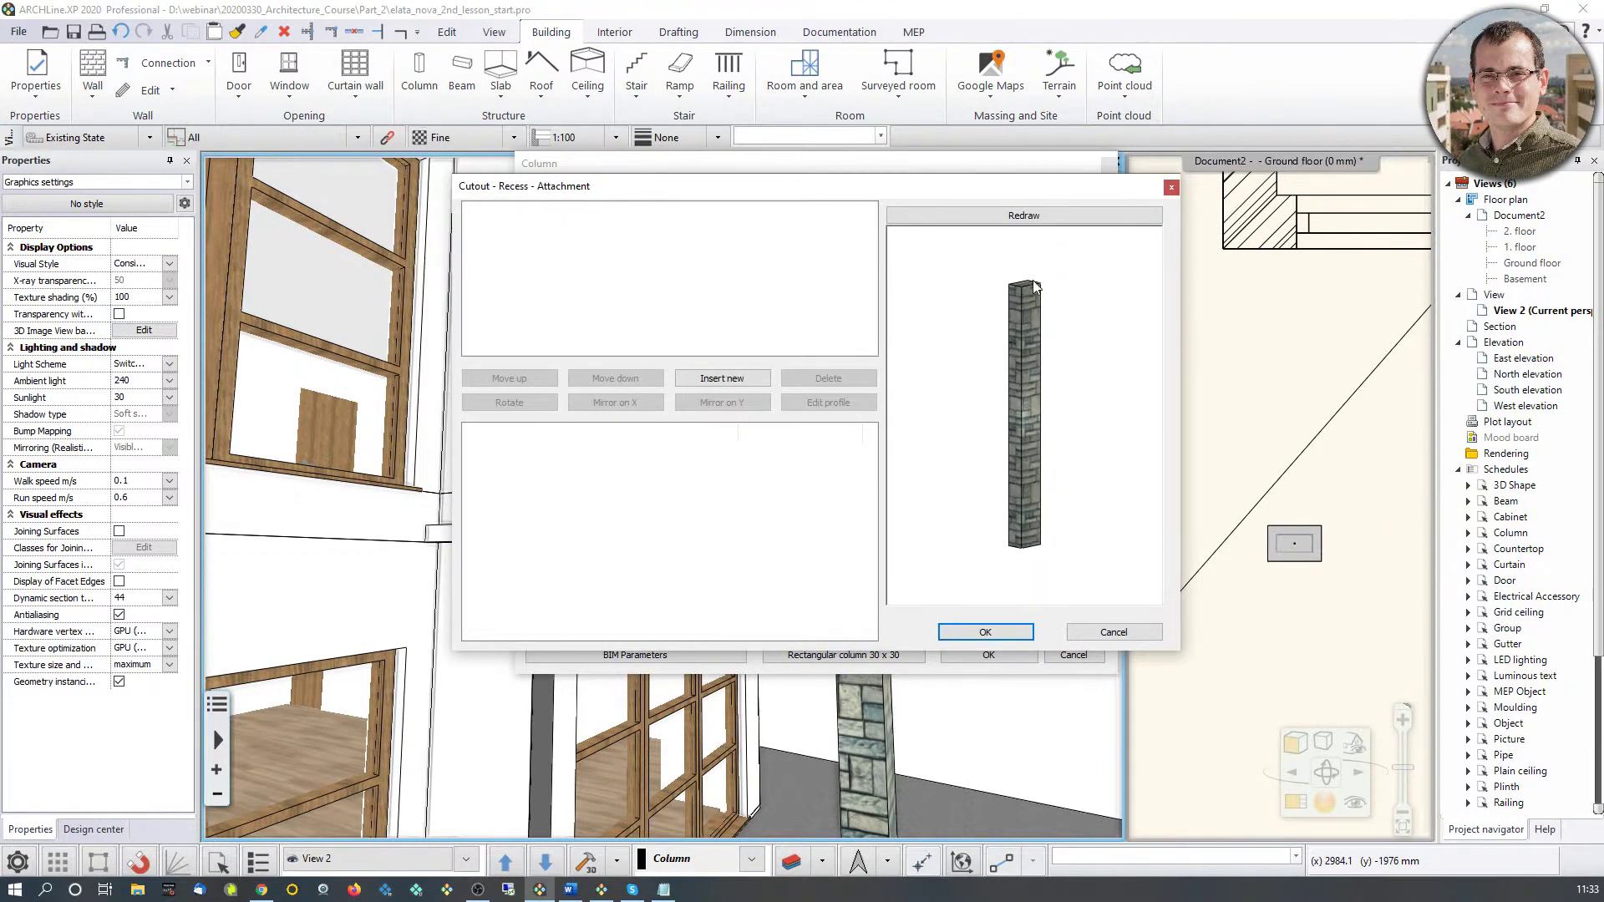
Step: Insert a new cutout on the column's front plane and examine its shape at the column base in the preview
{"action": "left_click", "coordinate": [724, 378]}
{"action": "scroll", "coordinate": [1024, 444], "scroll_direction": "up", "scroll_amount": 3}
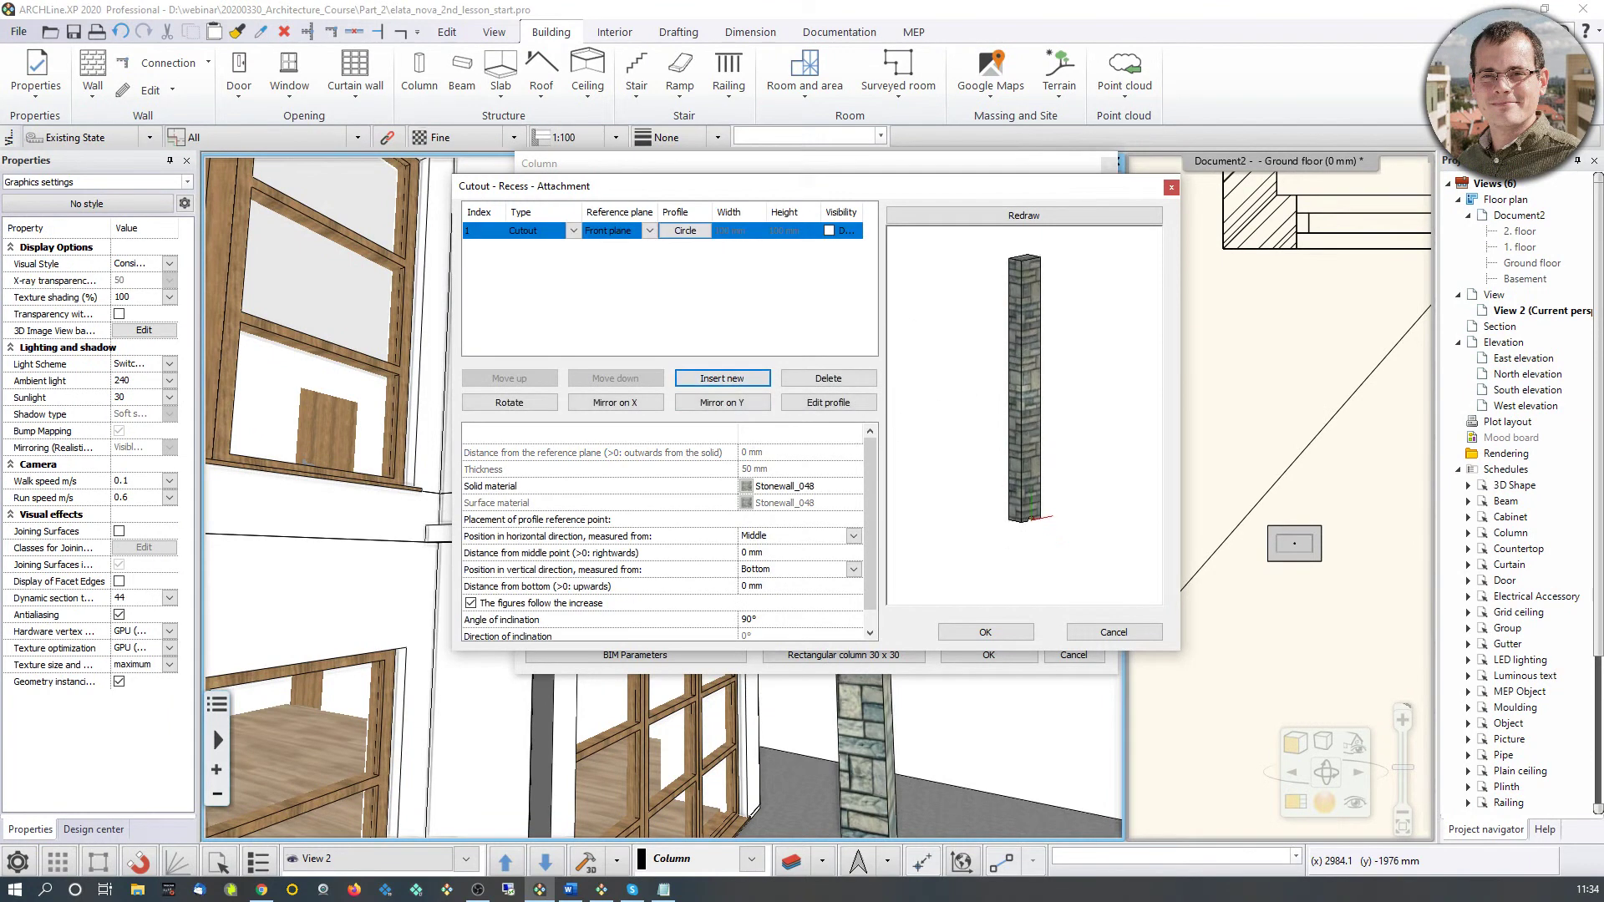
{"action": "scroll", "coordinate": [1024, 444], "scroll_direction": "up", "scroll_amount": 5}
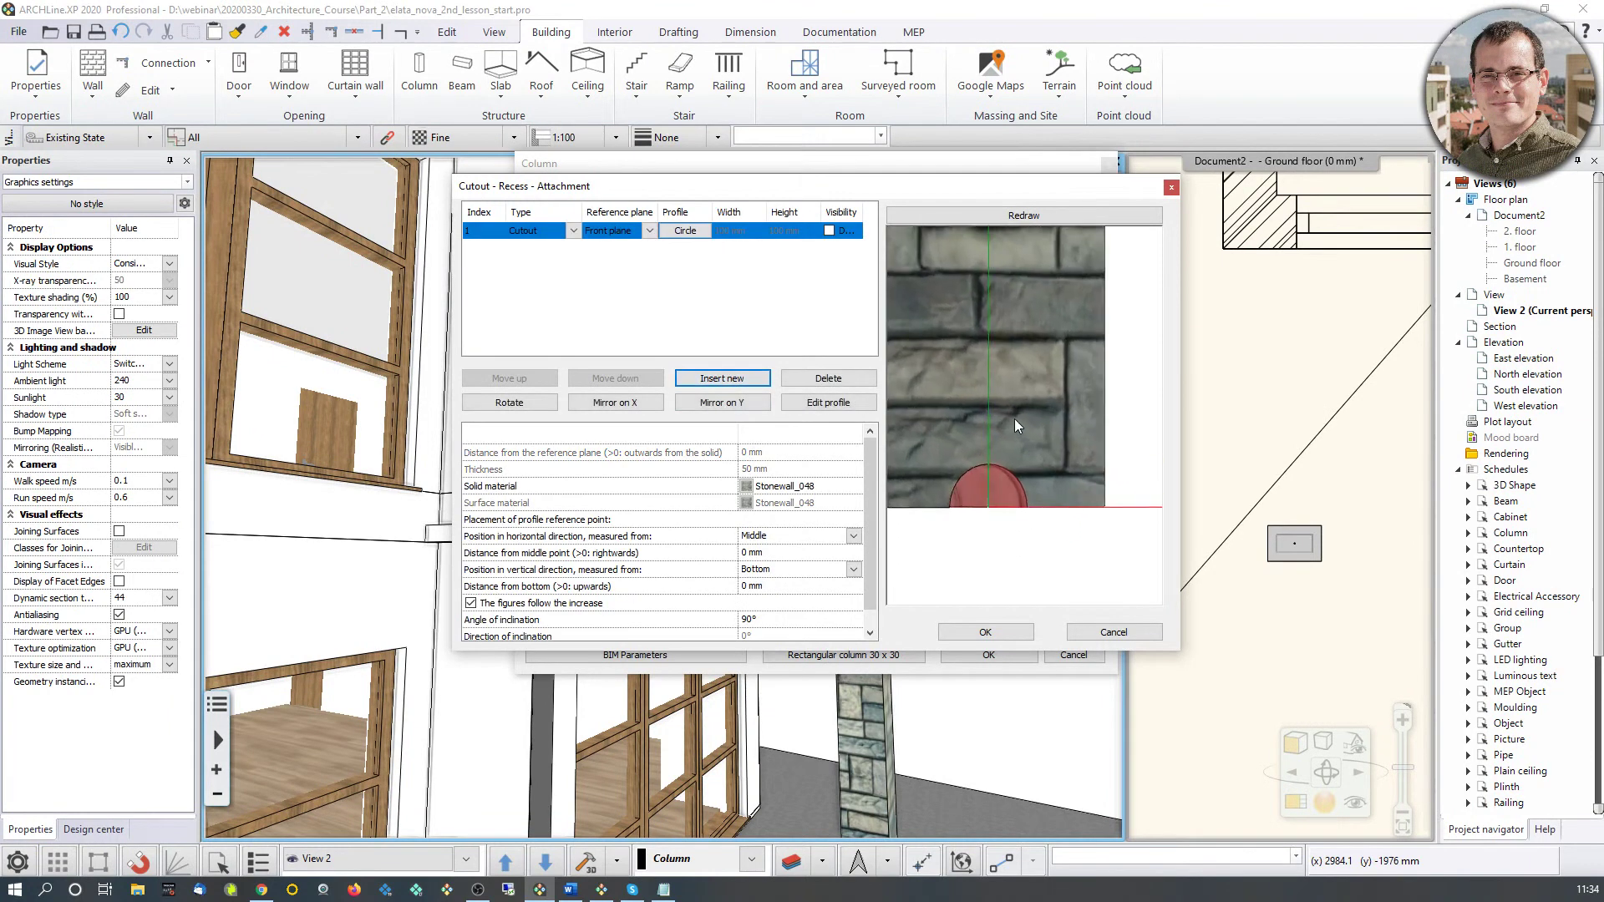
{"action": "left_click_drag", "start_coordinate": [985, 404], "coordinate": [1044, 470]}
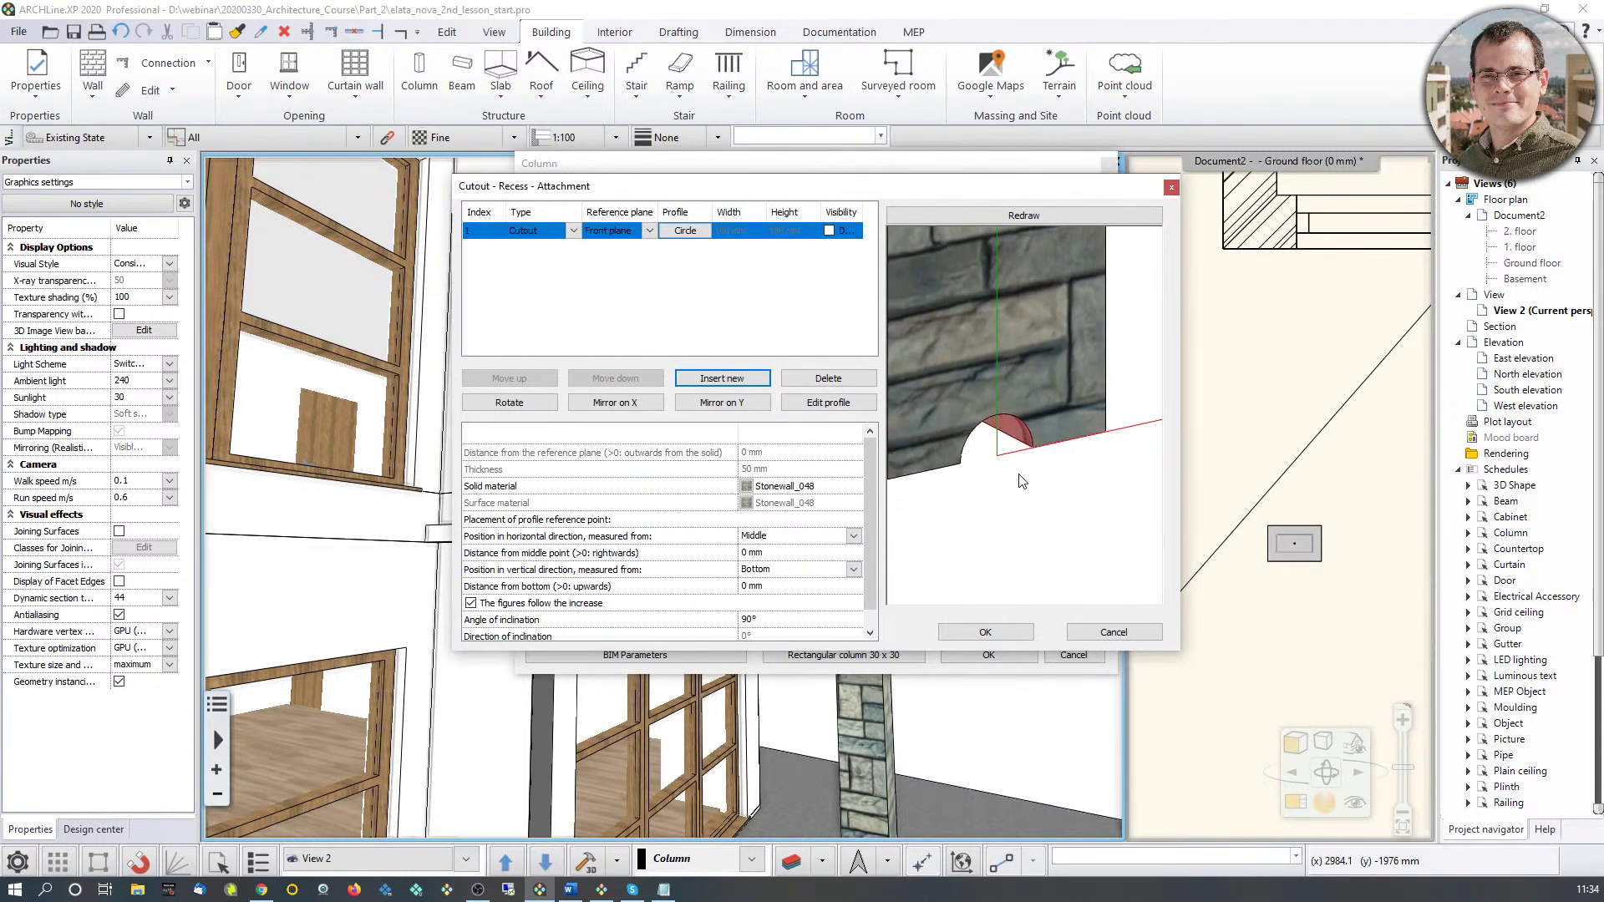
{"action": "scroll", "coordinate": [981, 431], "scroll_direction": "down", "scroll_amount": 3}
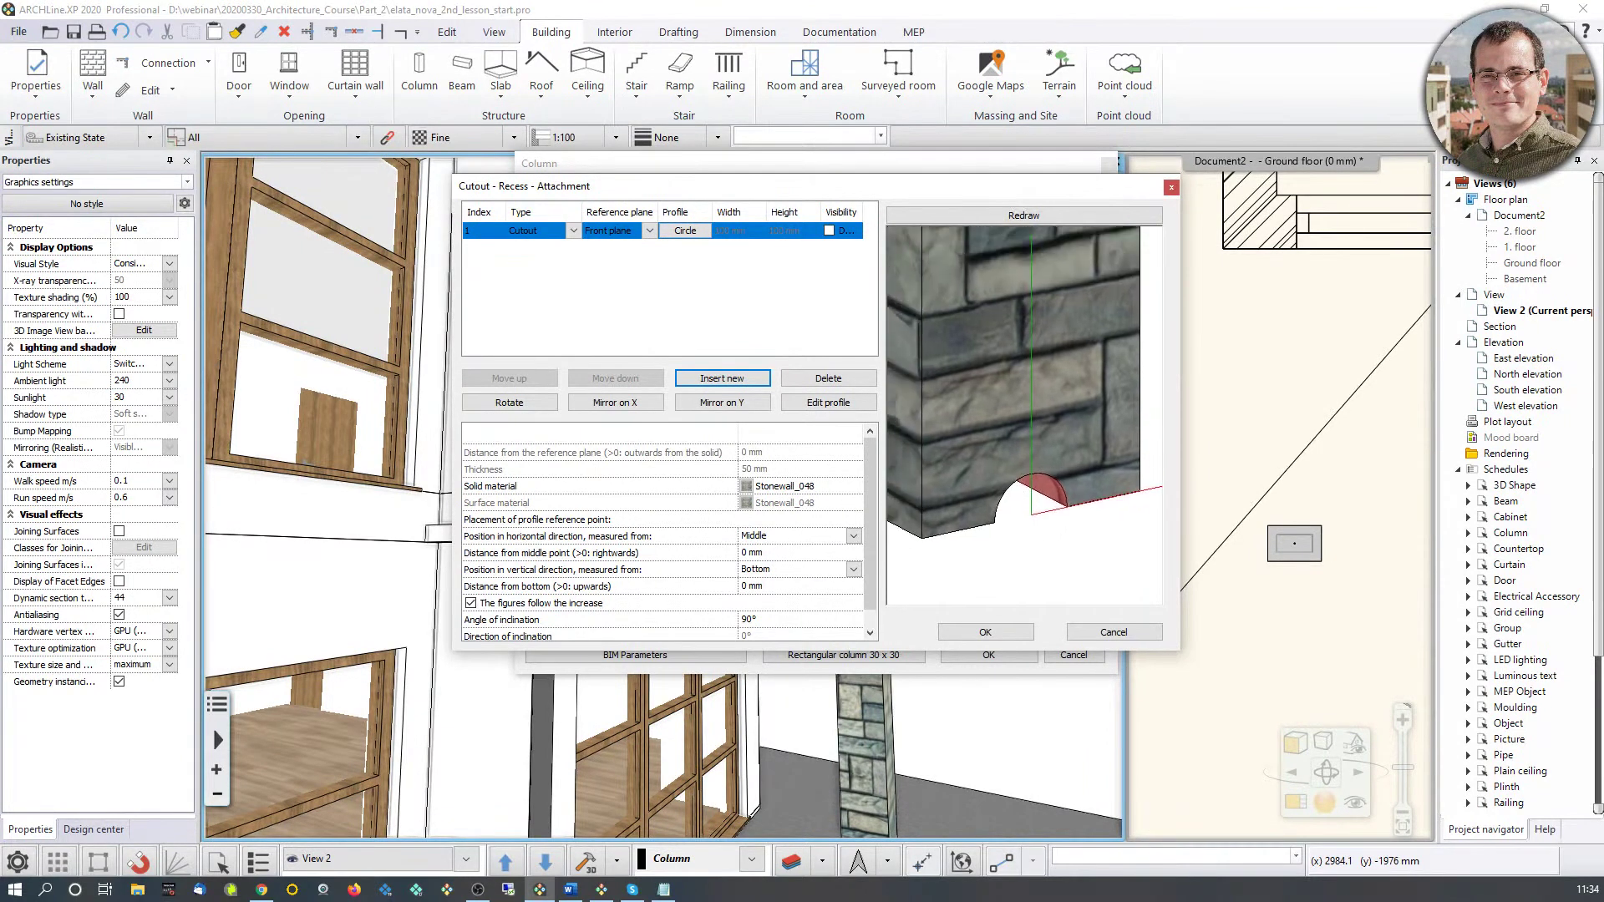
Step: Replace the cutout's circular profile with the Rectangle Simple profile from the general profile library
{"action": "left_click", "coordinate": [693, 238]}
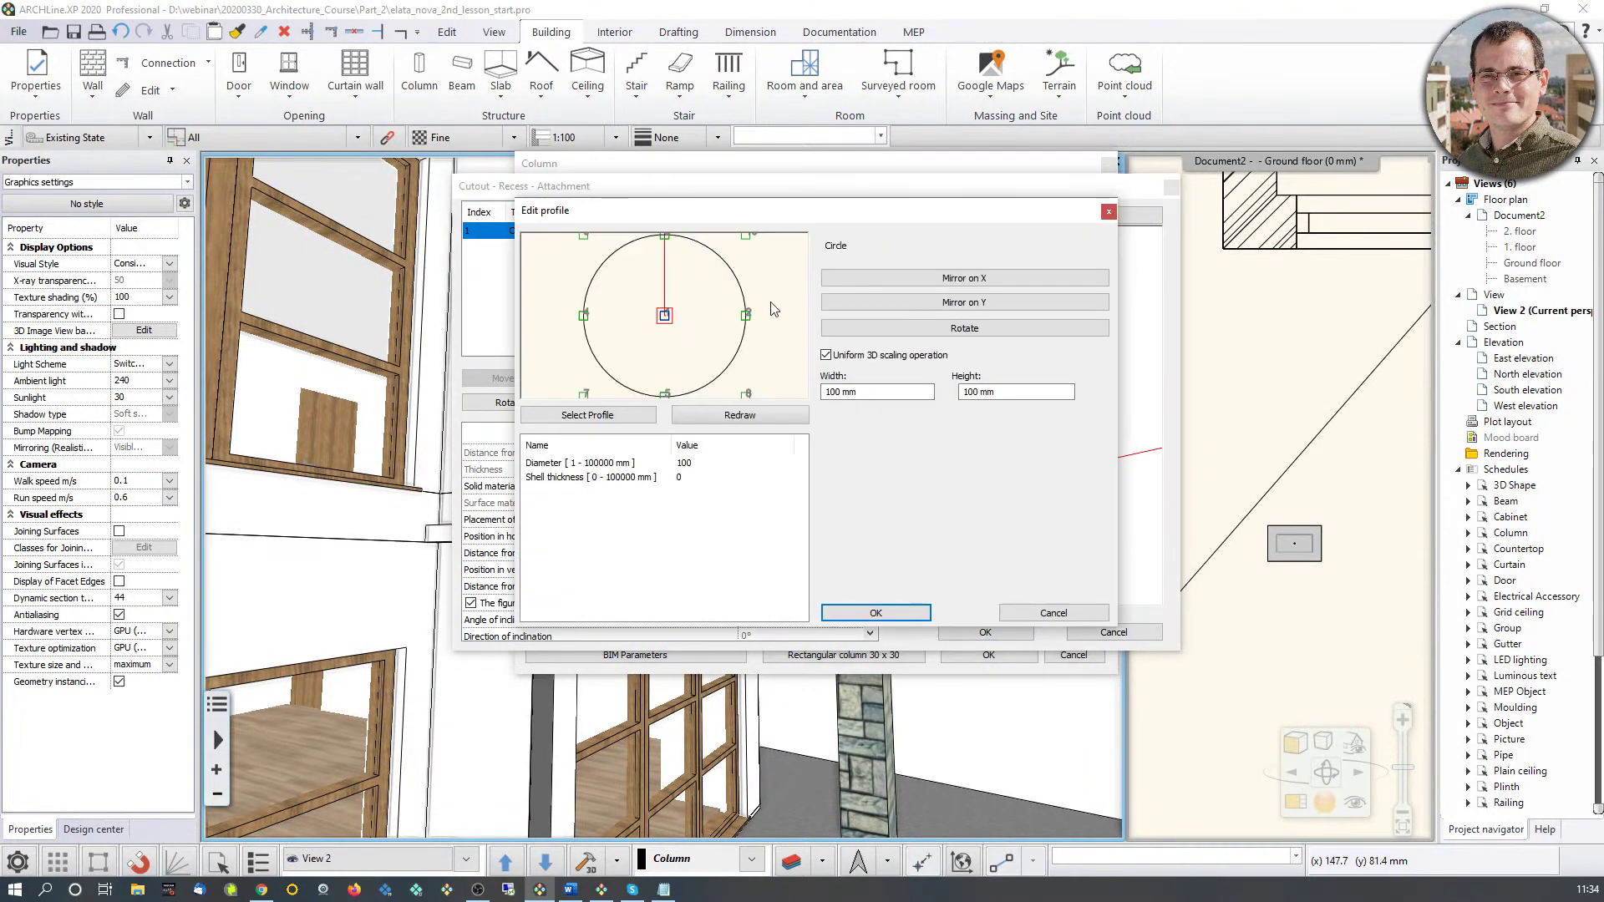
{"action": "left_click", "coordinate": [620, 417]}
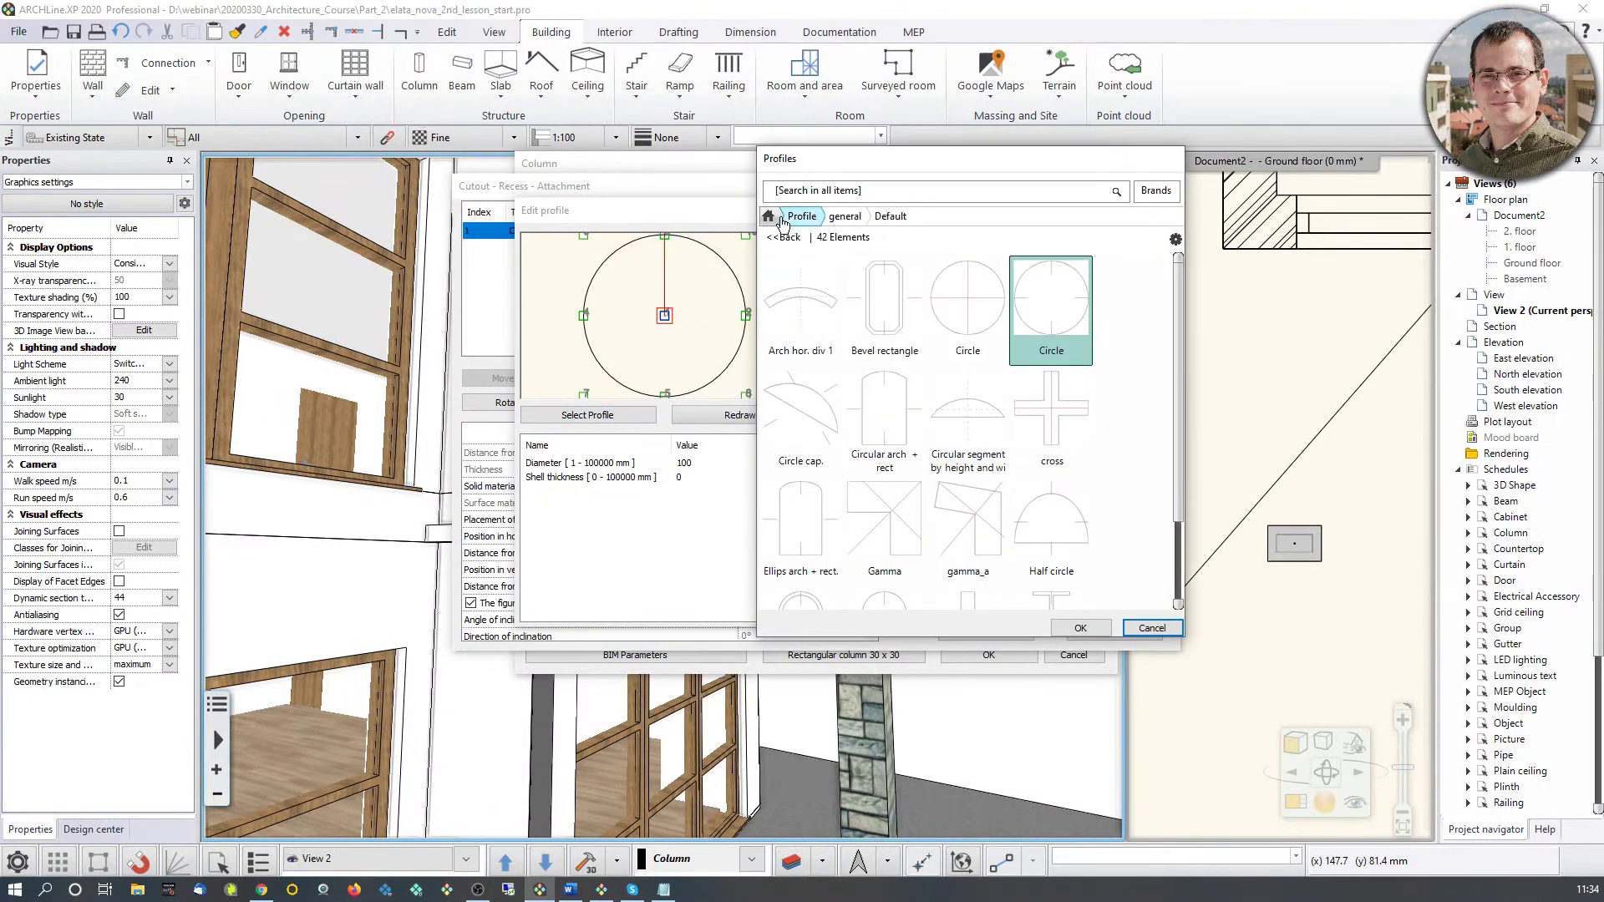
{"action": "scroll", "coordinate": [1086, 560], "scroll_direction": "down", "scroll_amount": 8}
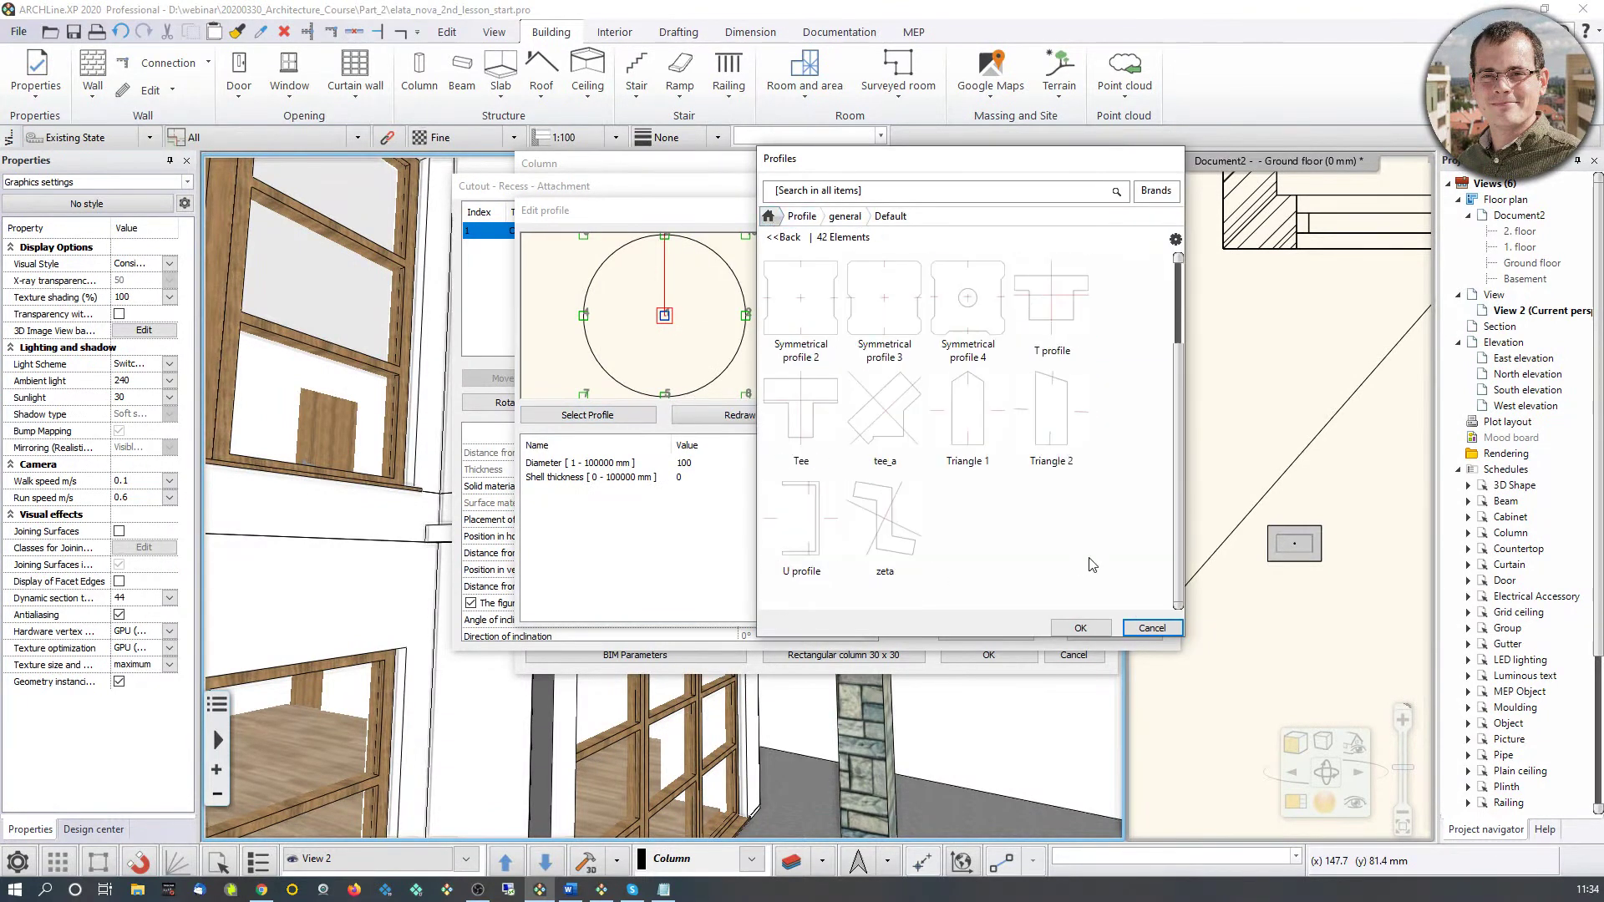
{"action": "scroll", "coordinate": [1109, 557], "scroll_direction": "up", "scroll_amount": 3}
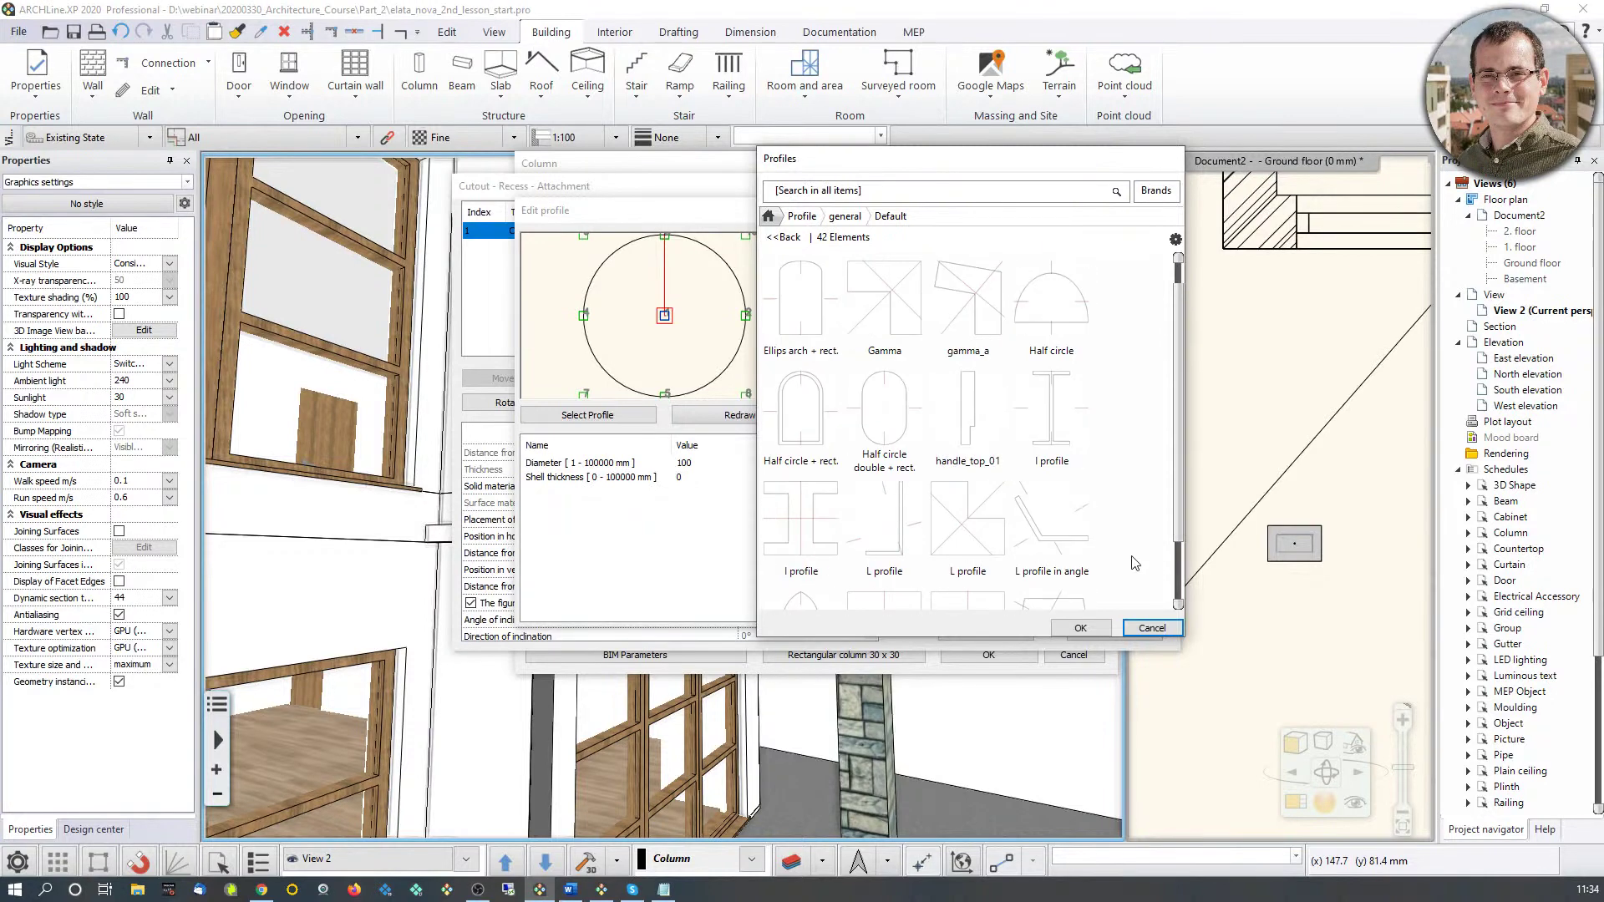
{"action": "scroll", "coordinate": [1153, 563], "scroll_direction": "down", "scroll_amount": 3}
{"action": "left_click", "coordinate": [1051, 418]}
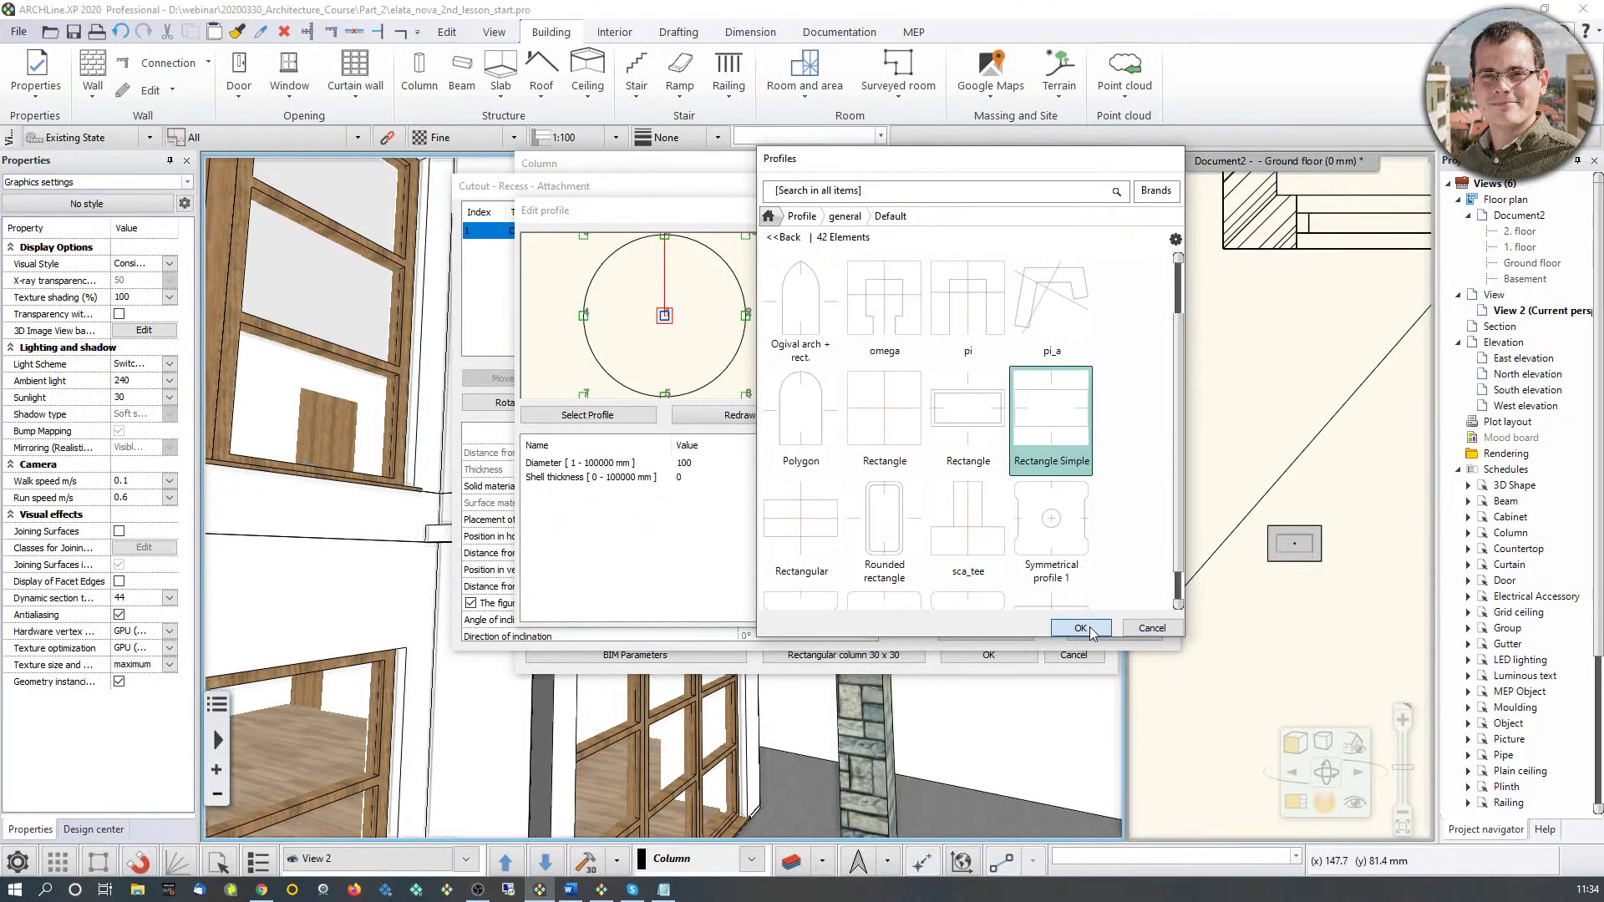
{"action": "left_click", "coordinate": [1081, 629]}
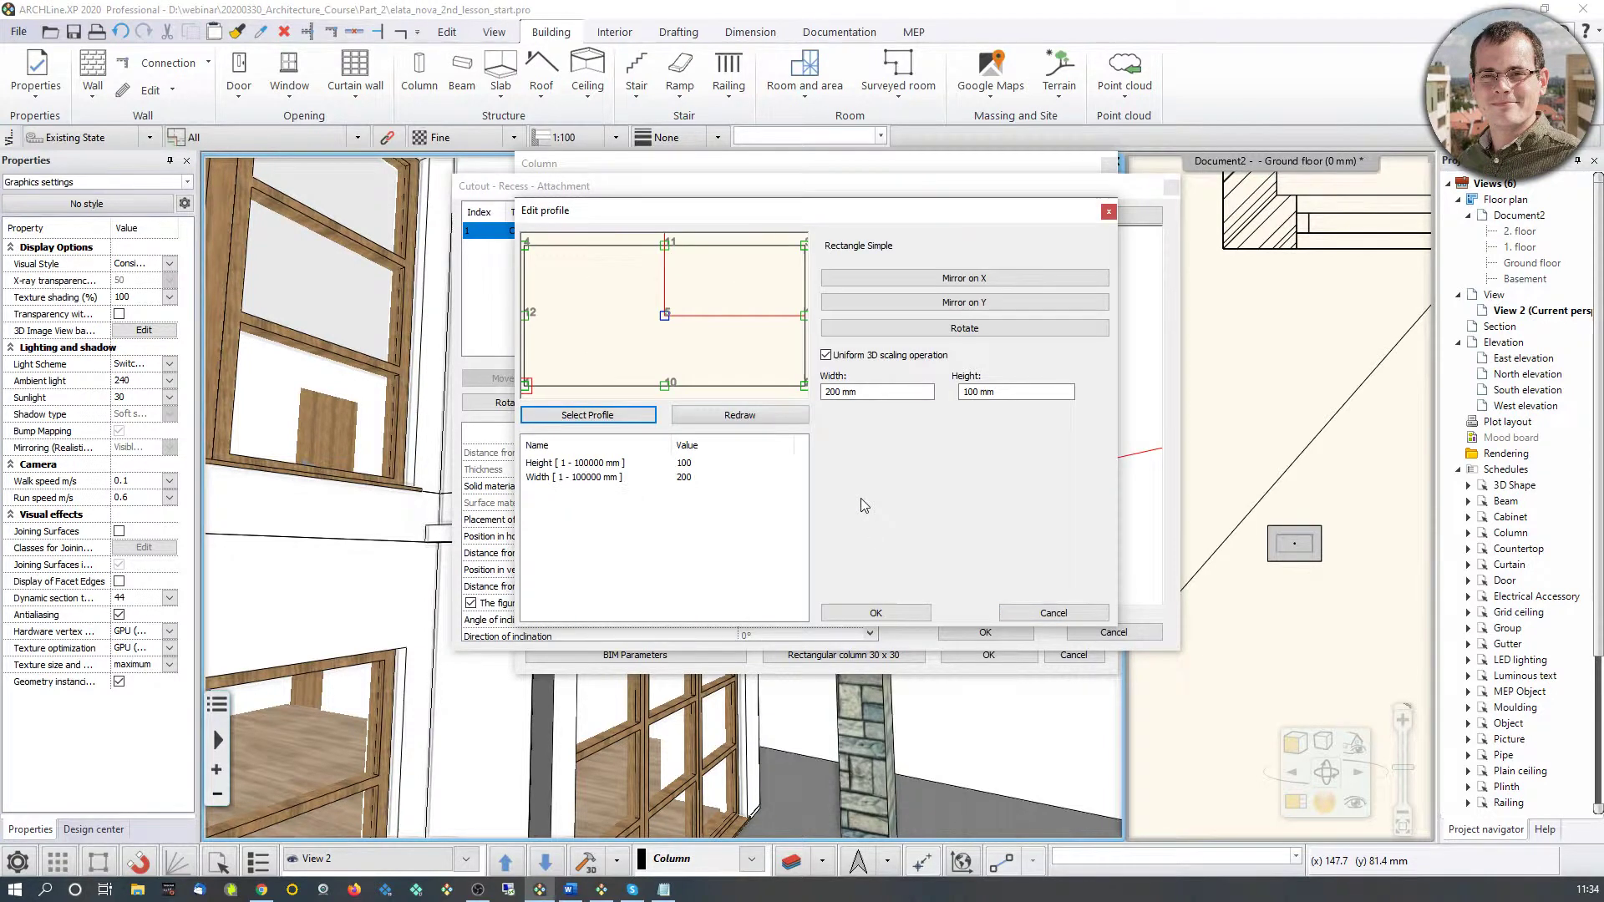
{"action": "key", "text": "Return"}
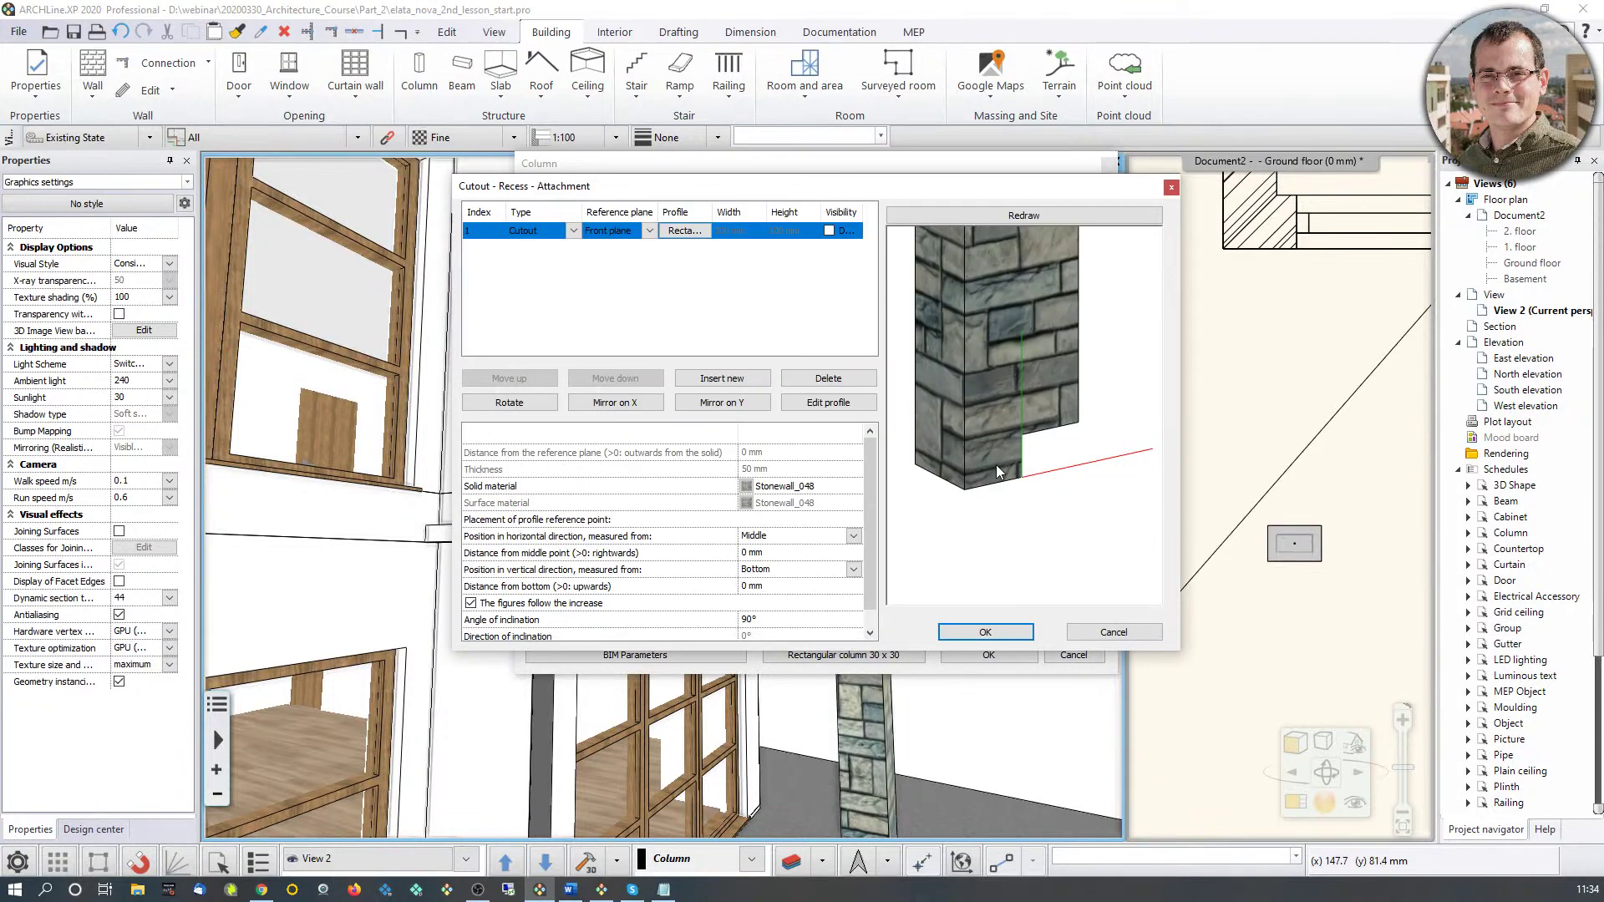
Step: Change the rectangular element's type from cutout to Attachment and check it against the whole column in the preview
{"action": "scroll", "coordinate": [996, 465], "scroll_direction": "up", "scroll_amount": 2}
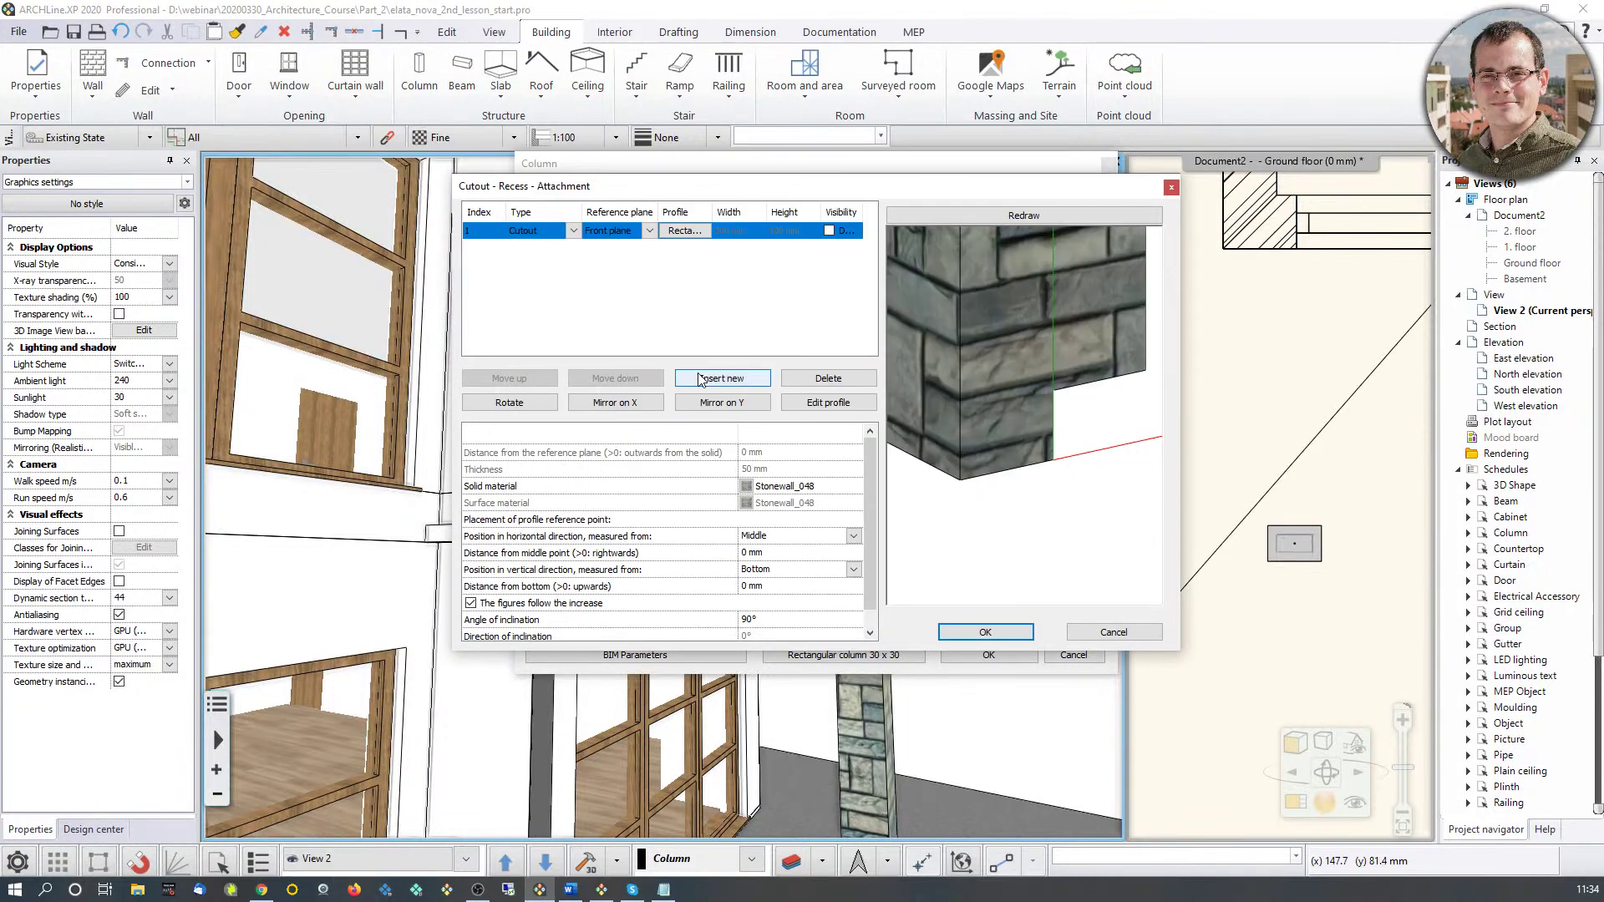
{"action": "left_click", "coordinate": [573, 231]}
{"action": "left_click", "coordinate": [535, 272]}
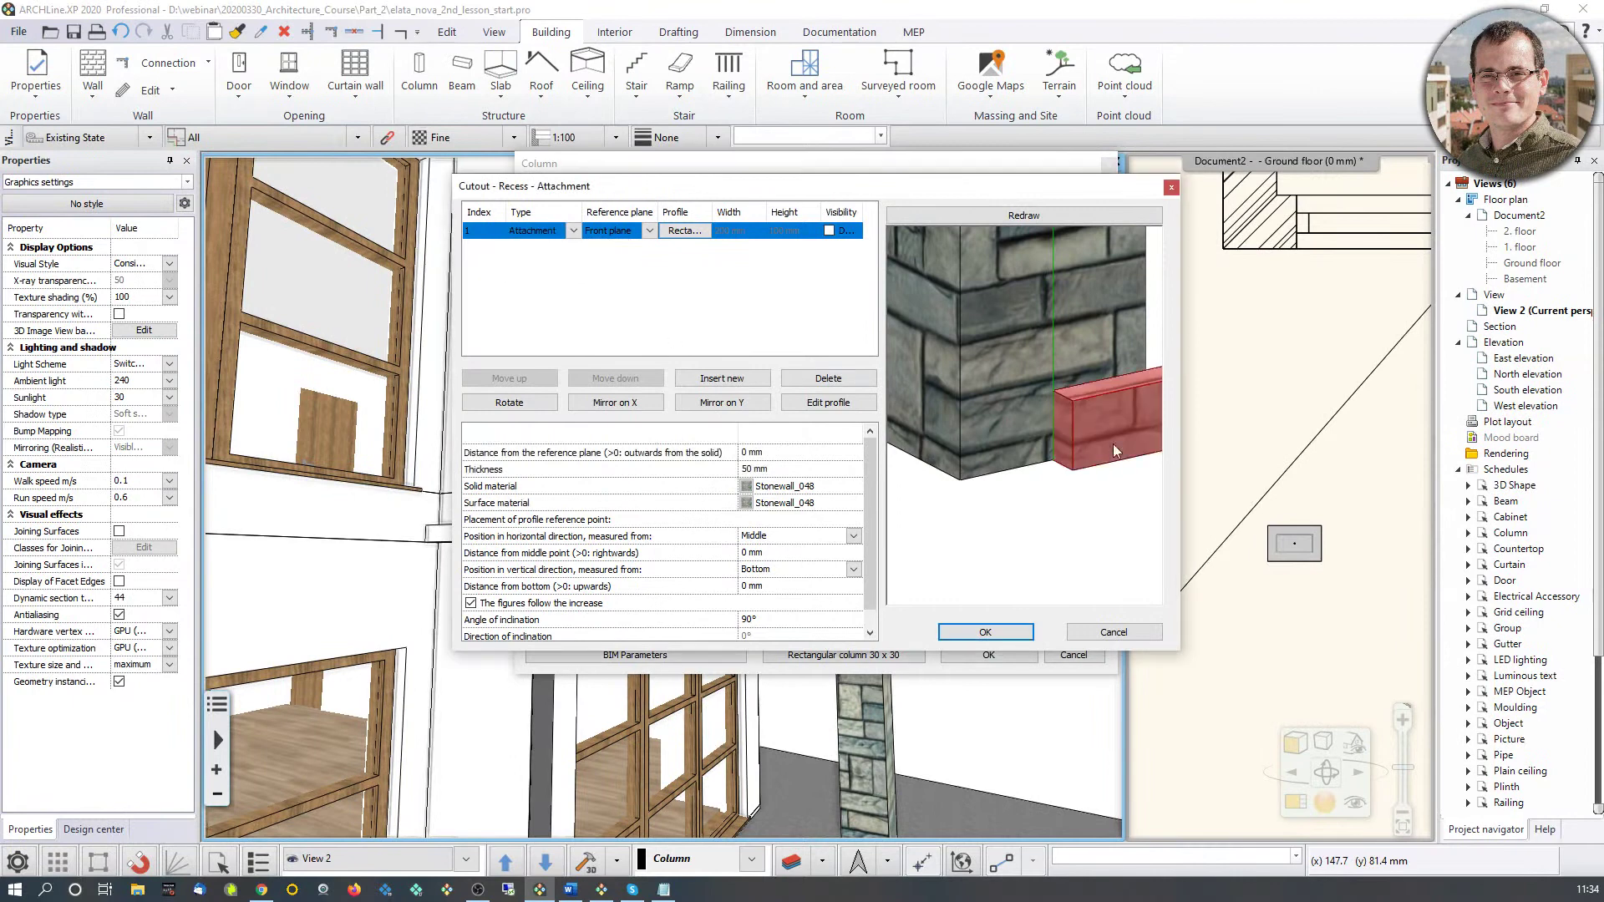
{"action": "left_click_drag", "start_coordinate": [1113, 444], "coordinate": [969, 451]}
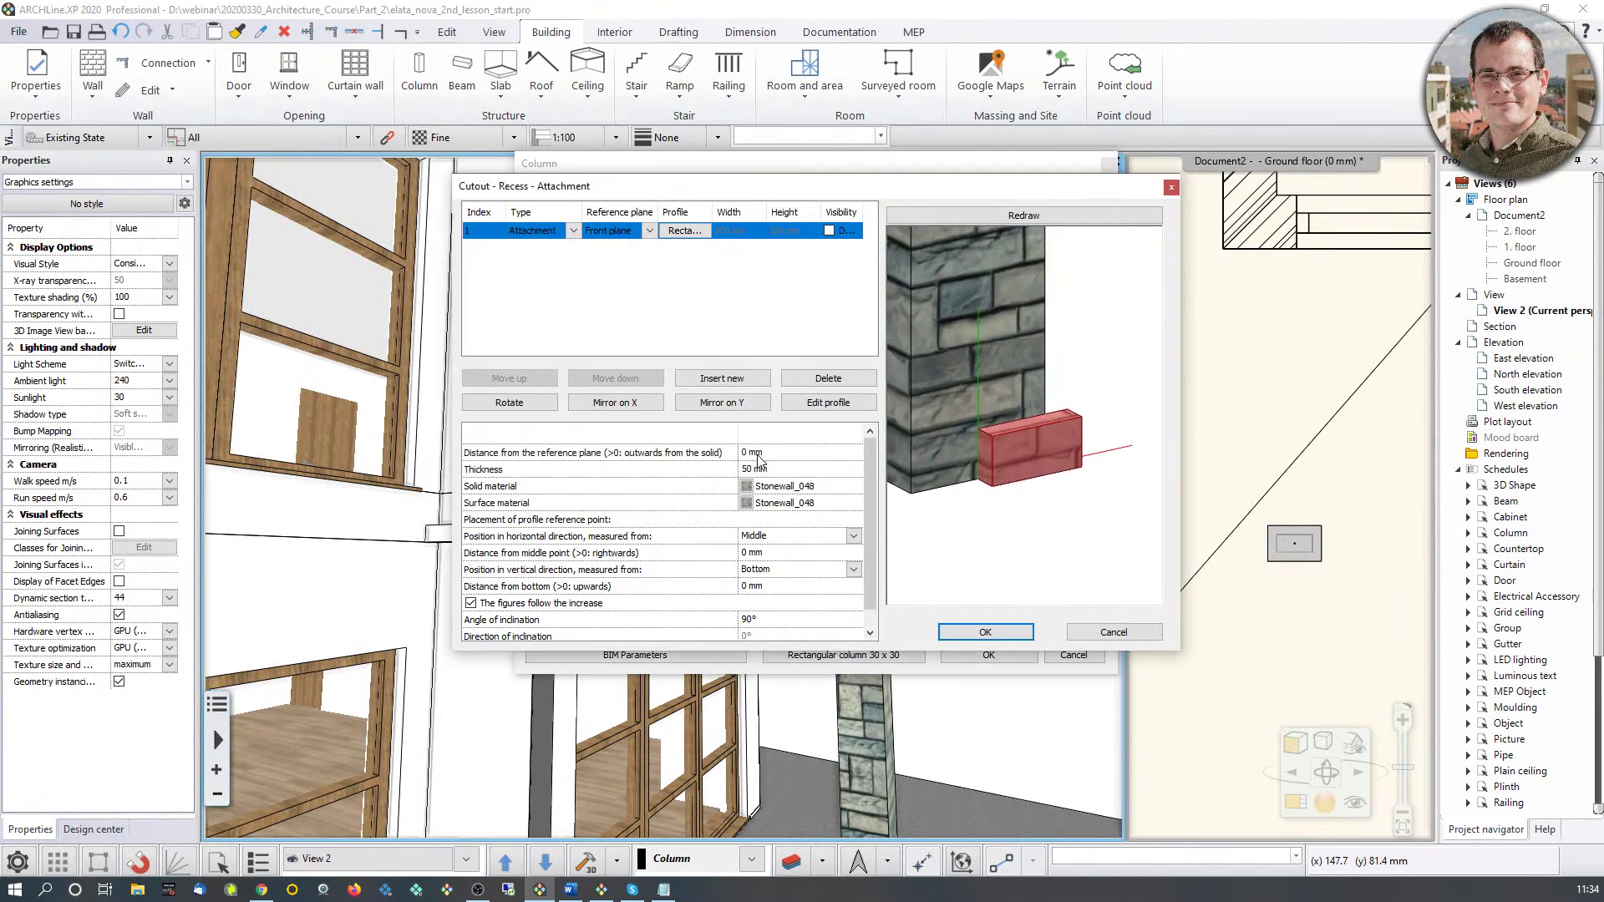
{"action": "scroll", "coordinate": [1025, 480], "scroll_direction": "down", "scroll_amount": 5}
{"action": "middle_click_drag", "start_coordinate": [1035, 310], "coordinate": [1021, 469]}
{"action": "scroll", "coordinate": [1019, 472], "scroll_direction": "down", "scroll_amount": 2}
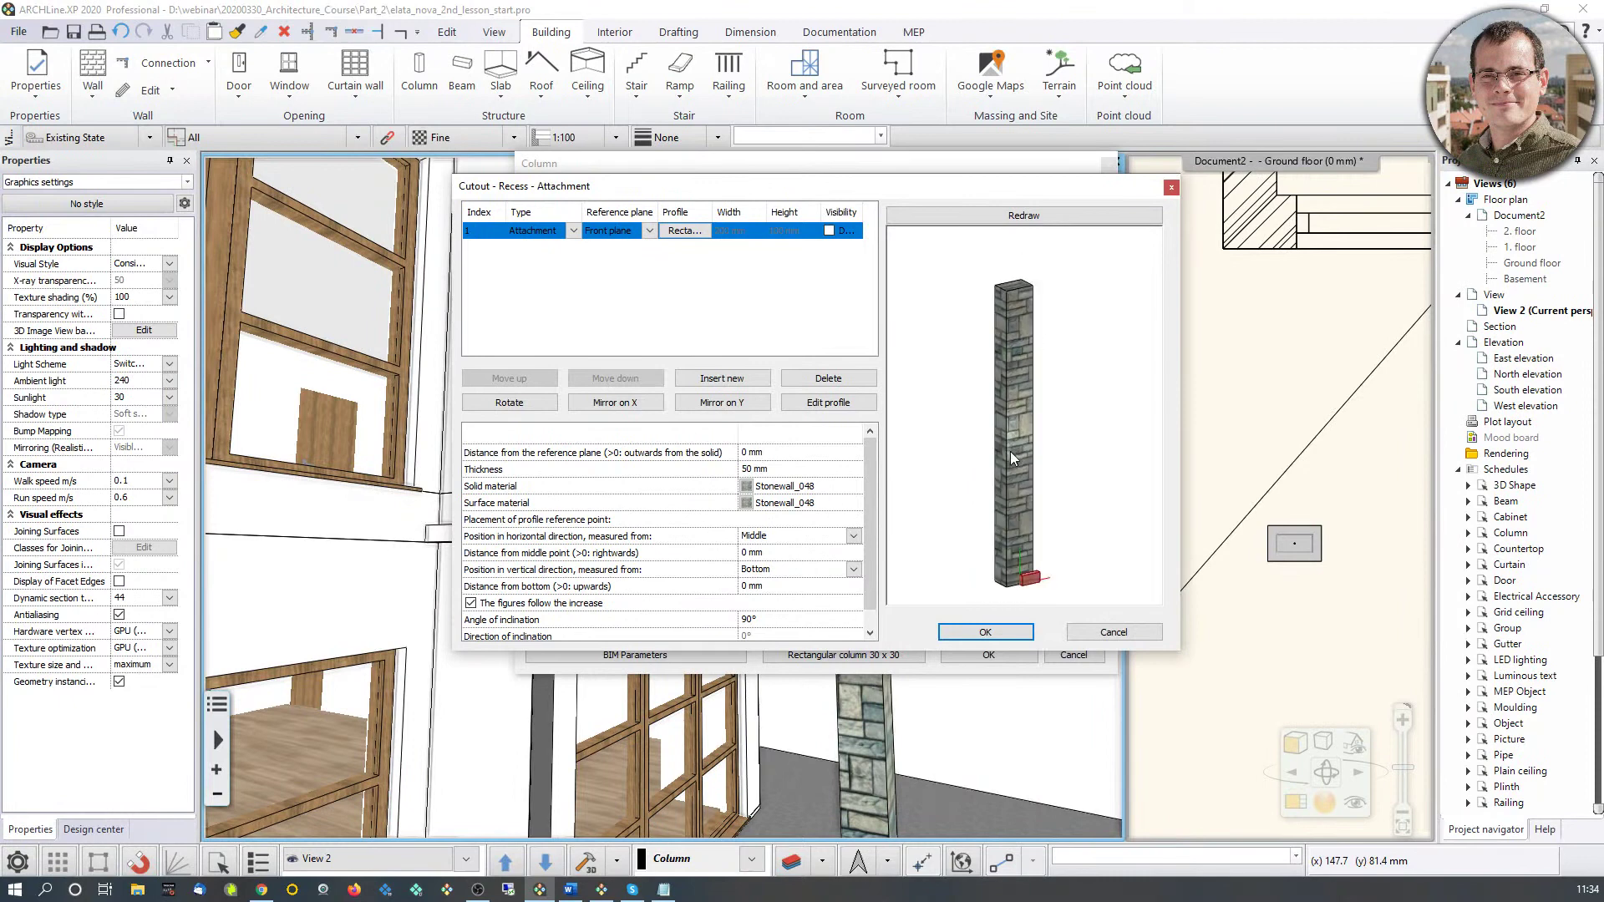
Step: Set the attachment's distance from the reference plane to -150 mm and its thickness to 100 mm
{"action": "left_click", "coordinate": [762, 452]}
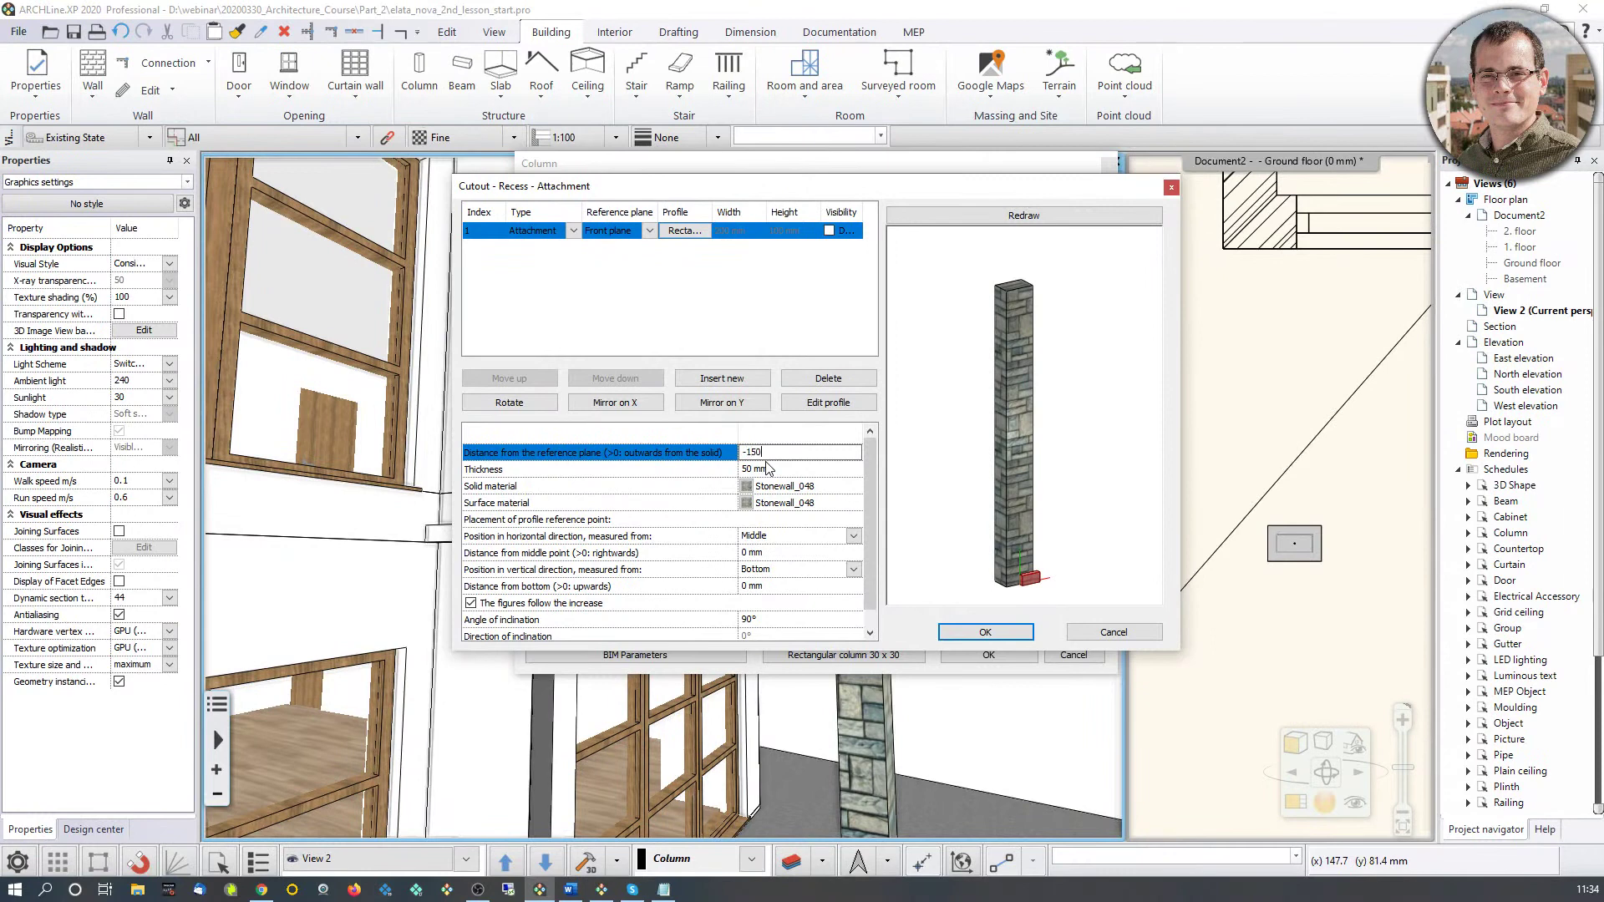
{"action": "left_click", "coordinate": [765, 469]}
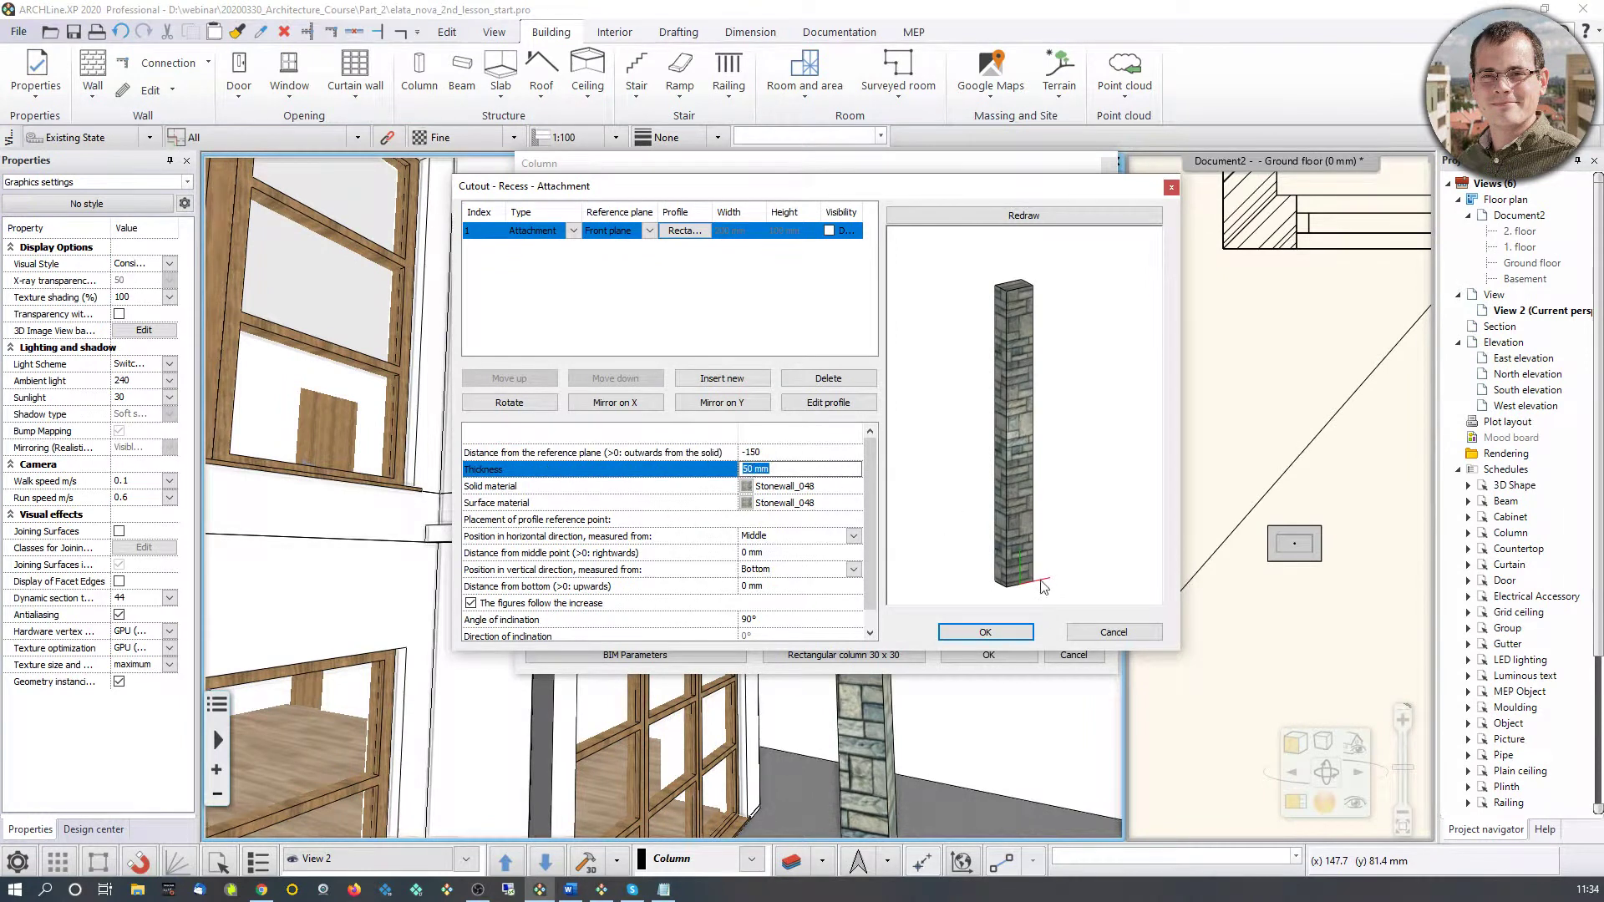
{"action": "middle_click_drag", "start_coordinate": [1013, 585], "coordinate": [1011, 559]}
{"action": "scroll", "coordinate": [1011, 559], "scroll_direction": "up", "scroll_amount": 3}
{"action": "left_click_drag", "start_coordinate": [1055, 484], "coordinate": [953, 463]}
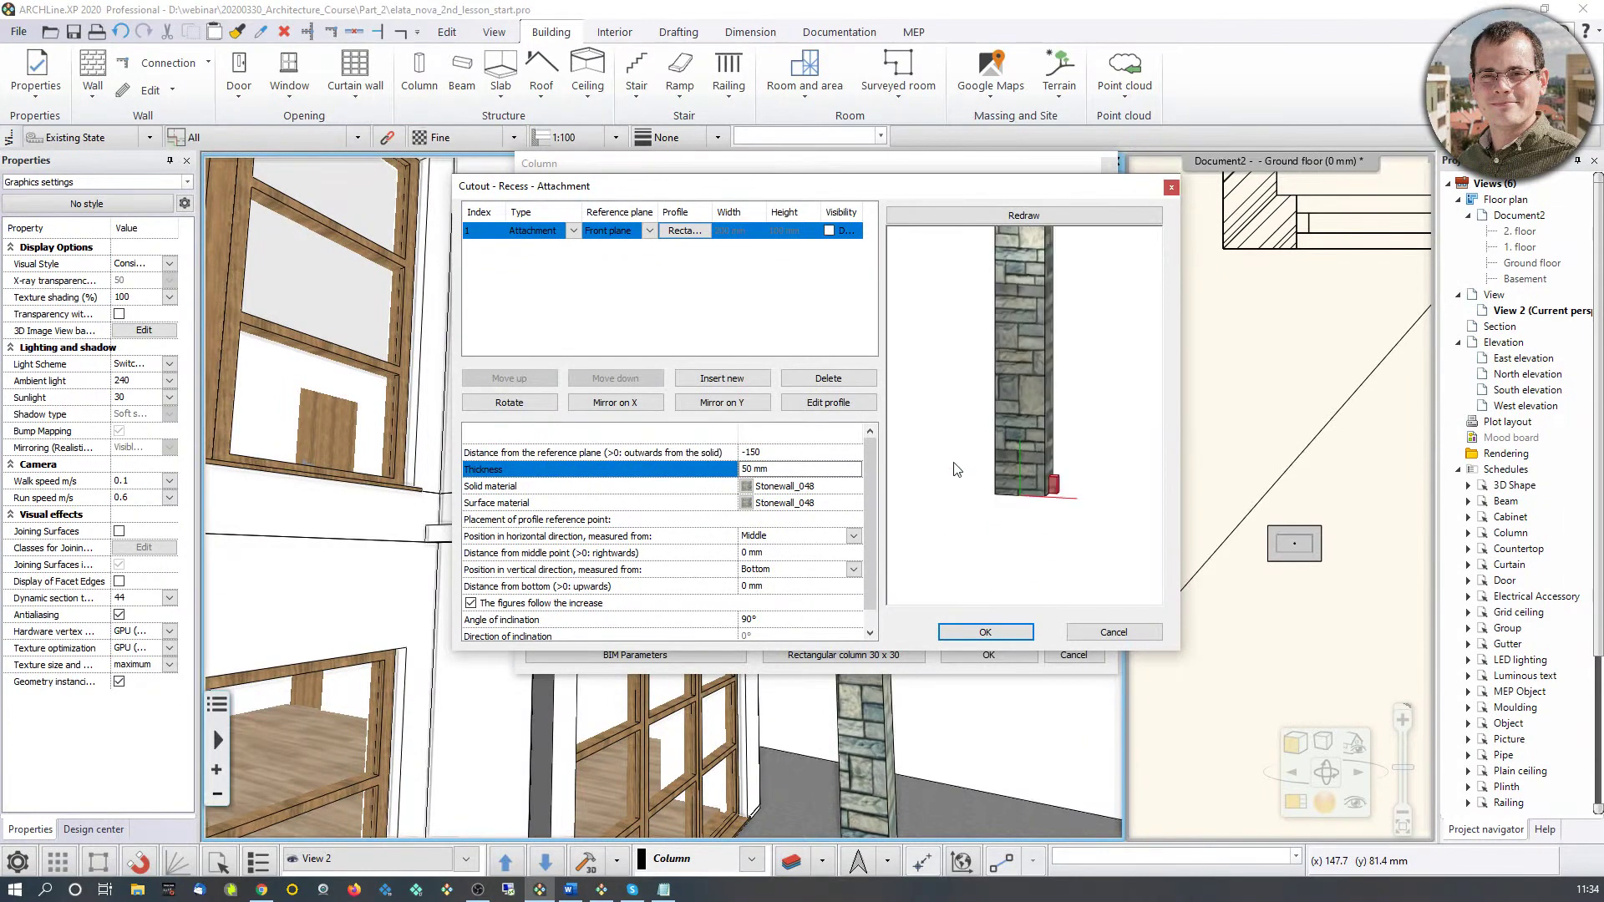
{"action": "left_click", "coordinate": [777, 471]}
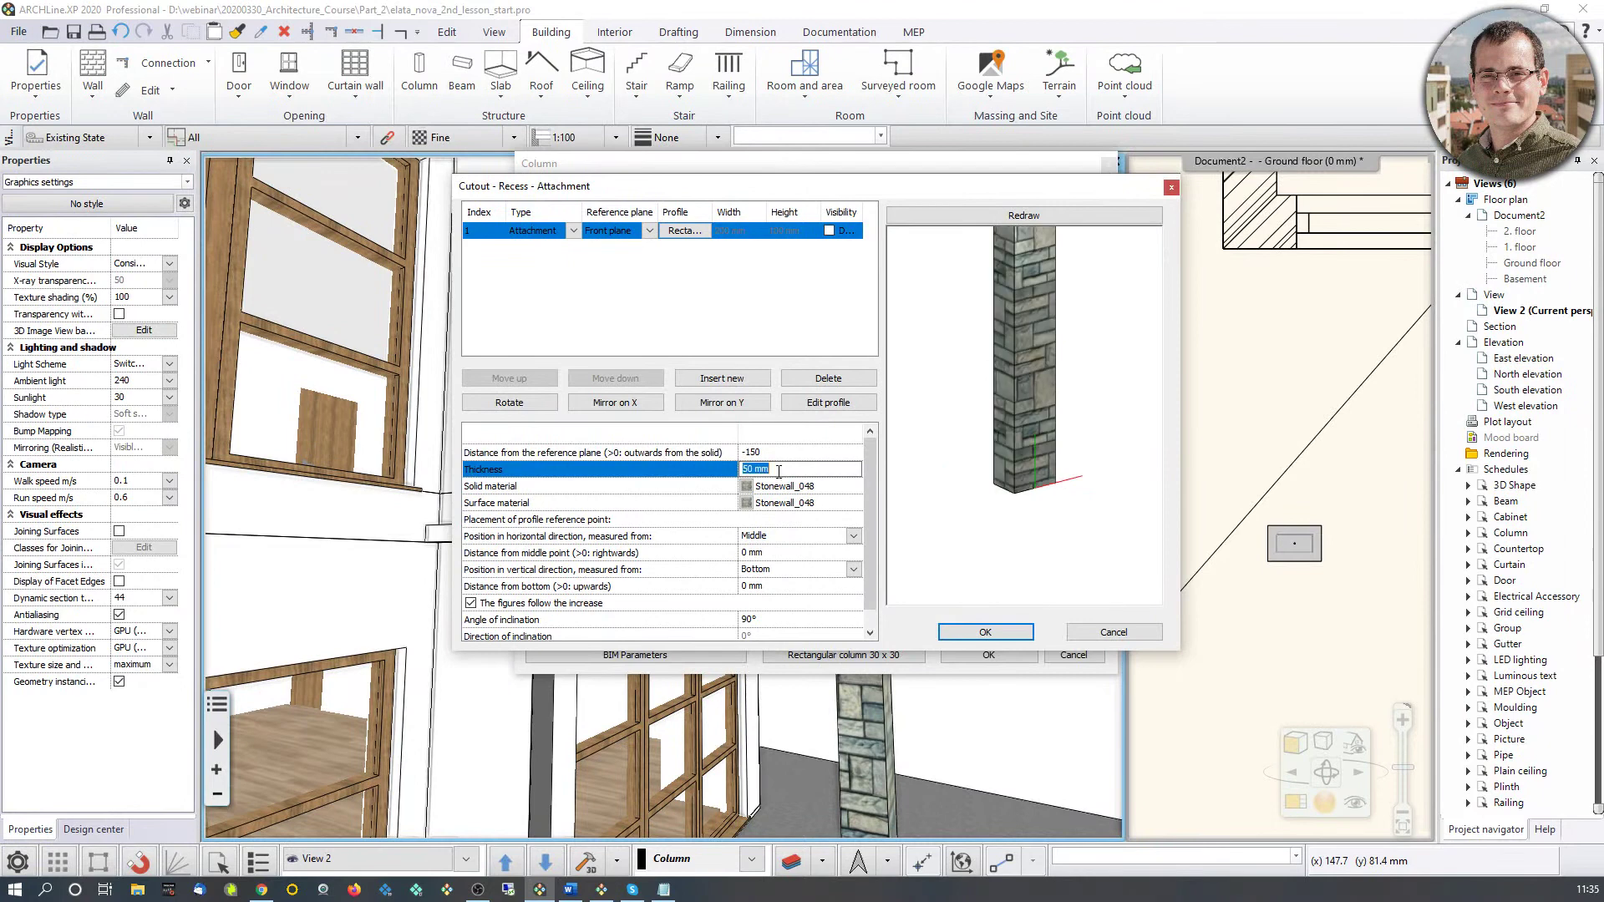
{"action": "type", "text": "100"}
{"action": "left_click_drag", "start_coordinate": [1100, 437], "coordinate": [1004, 338]}
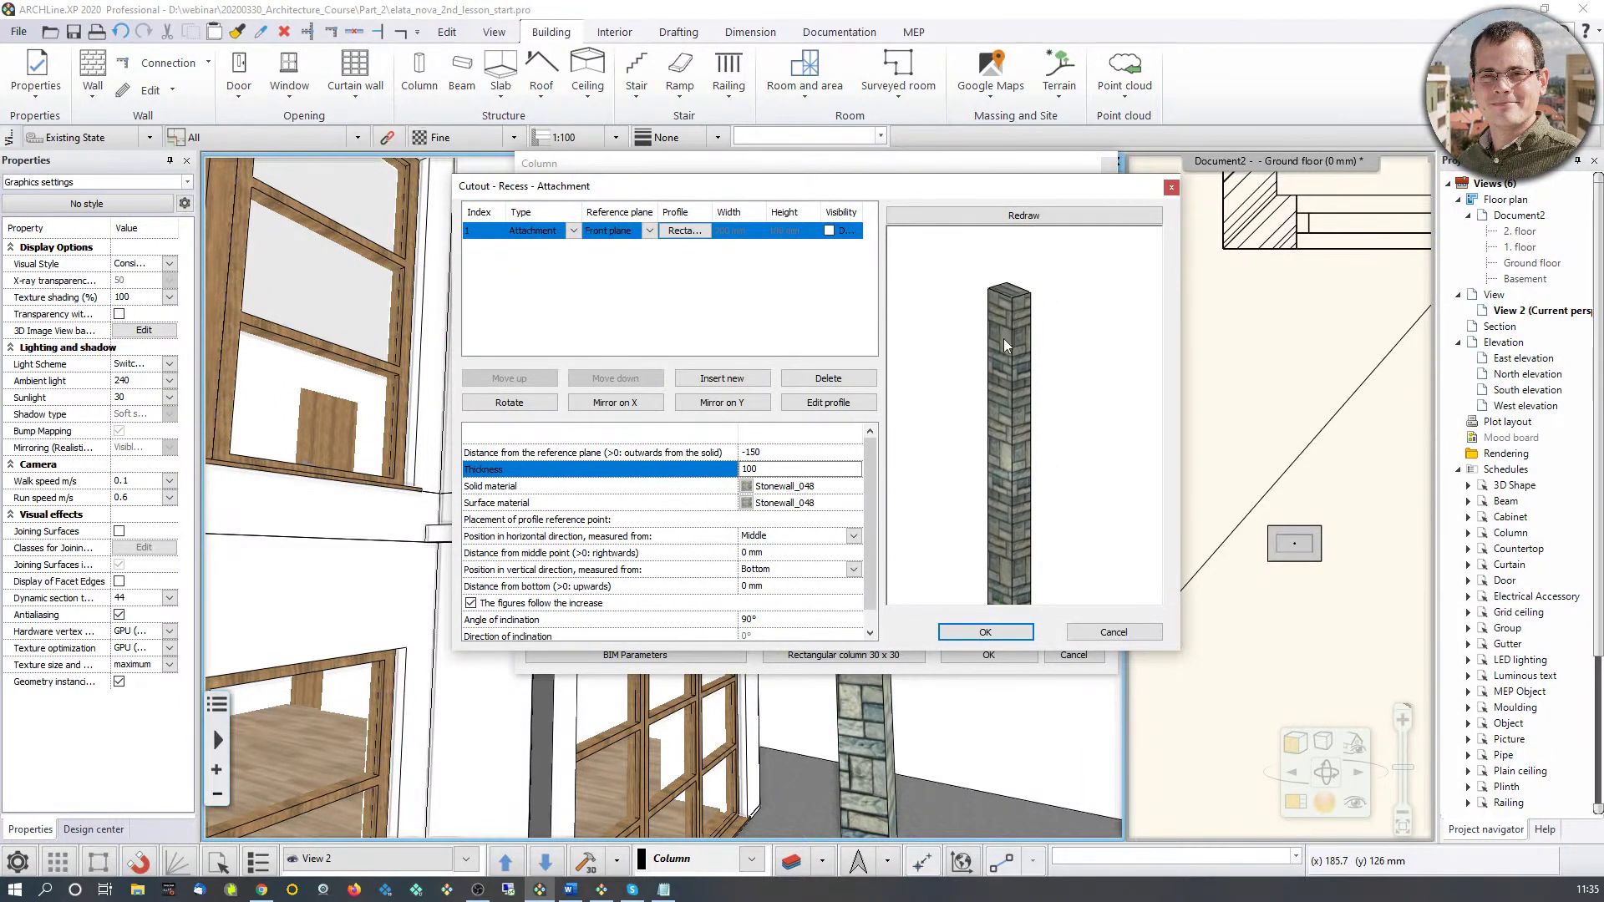
Step: Measure the attachment's vertical position from the Top of the column, keeping the horizontal reference at Middle
{"action": "left_click", "coordinate": [853, 535]}
{"action": "left_click", "coordinate": [785, 549]}
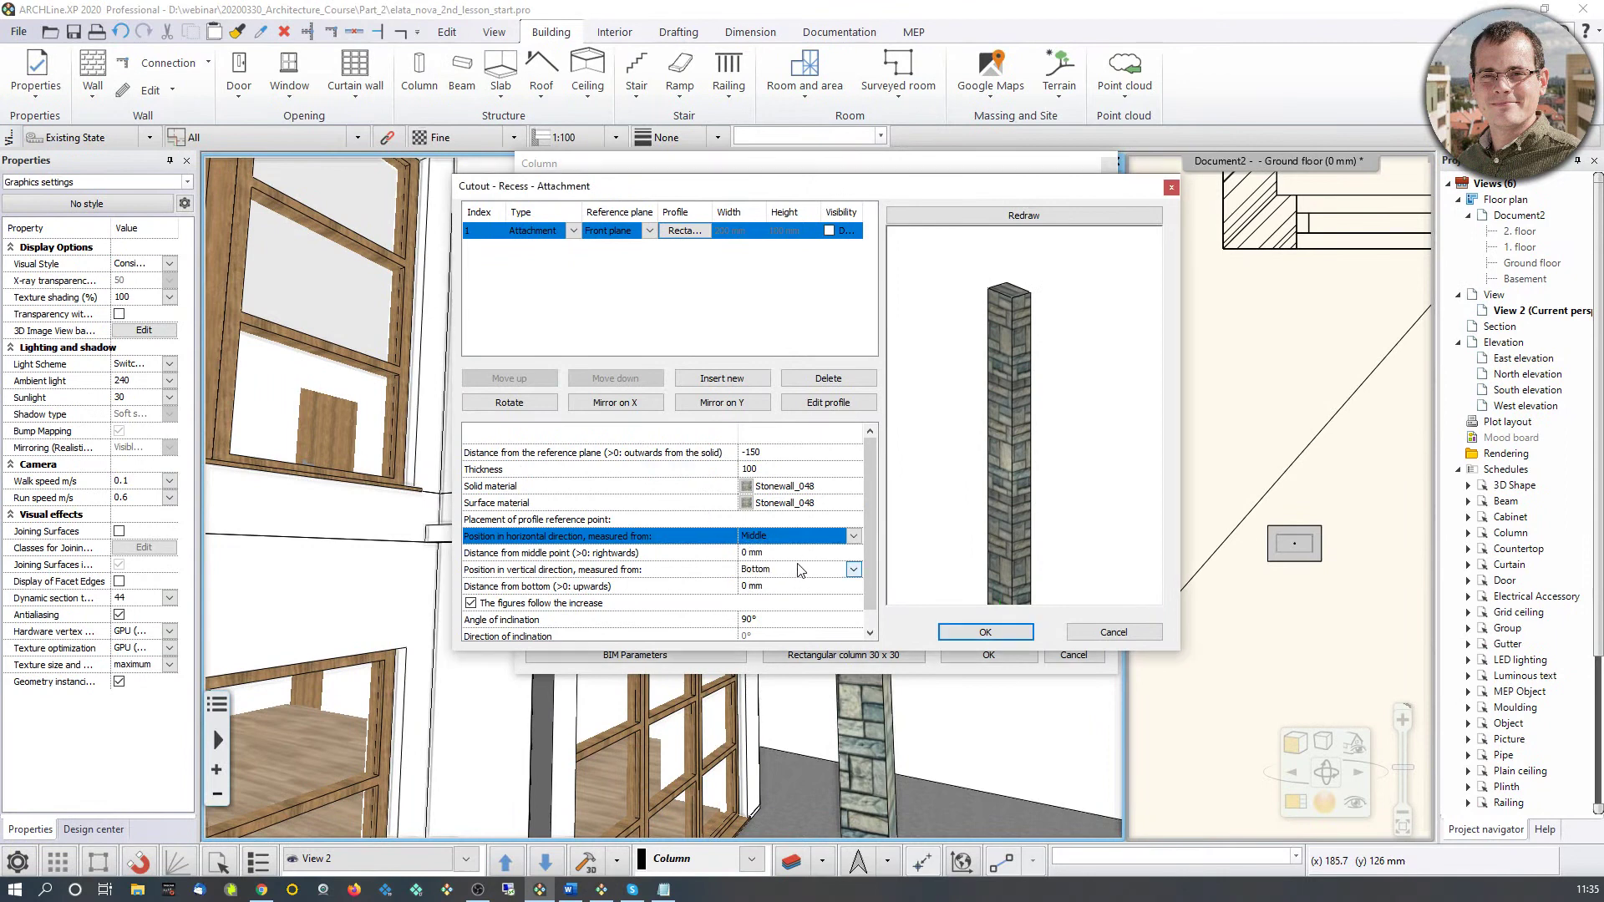
{"action": "left_click", "coordinate": [802, 571]}
{"action": "left_click", "coordinate": [787, 618]}
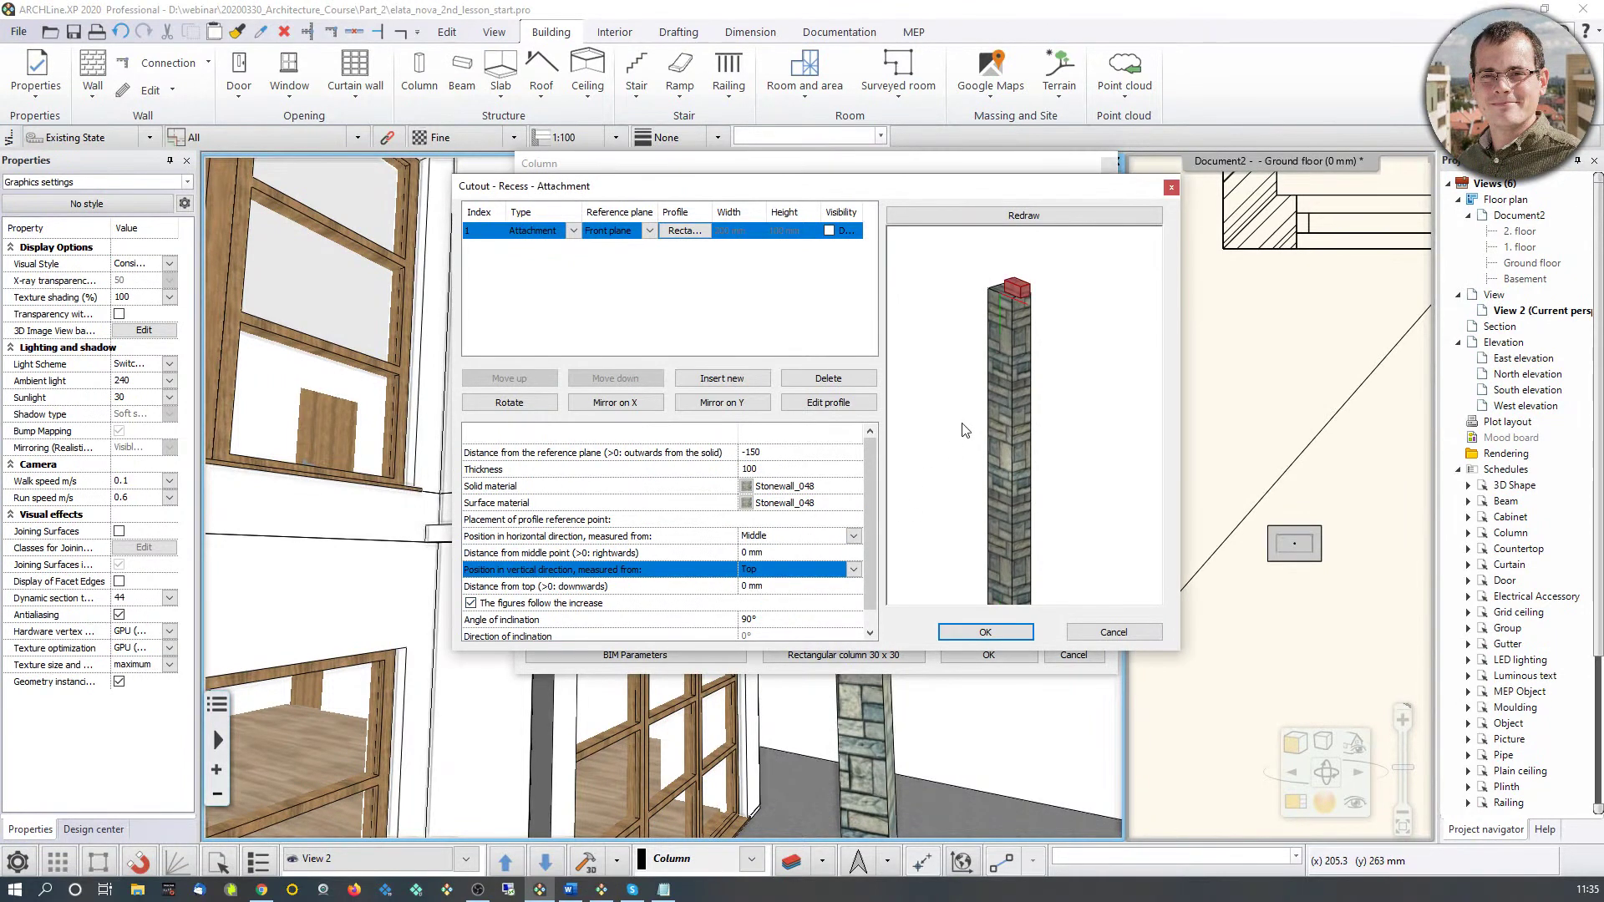
{"action": "left_click", "coordinate": [754, 589]}
{"action": "scroll", "coordinate": [1011, 418], "scroll_direction": "up", "scroll_amount": 3}
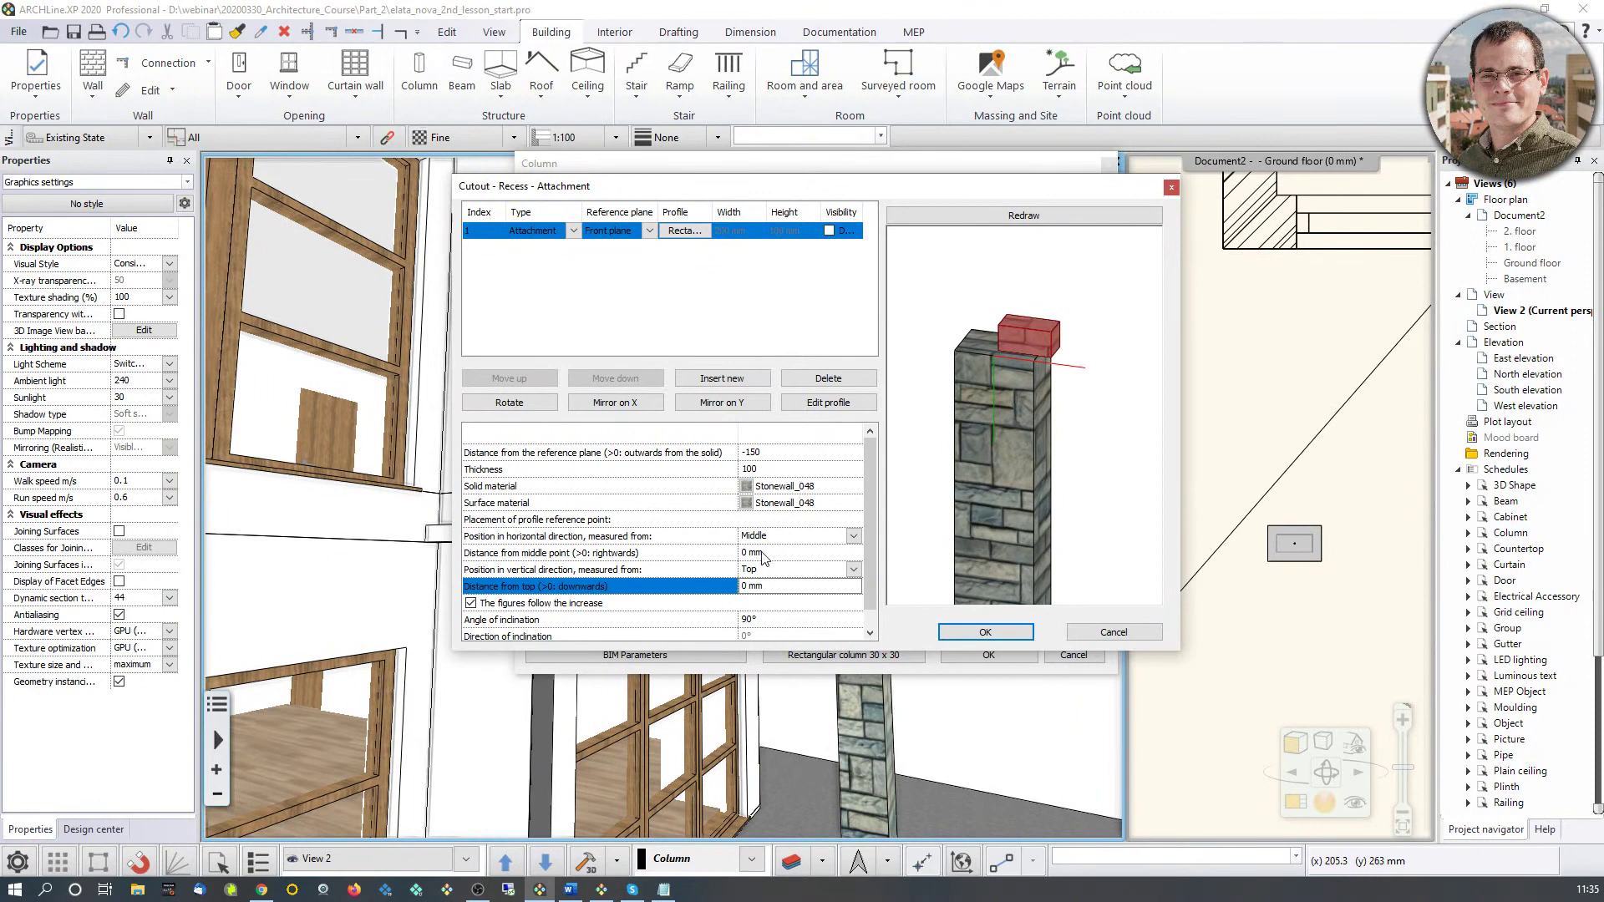
Step: Set the attachment's distance from the middle point to -100 mm, redraw the preview and check the block on the column head
{"action": "left_click", "coordinate": [821, 554]}
{"action": "type", "text": "-150"}
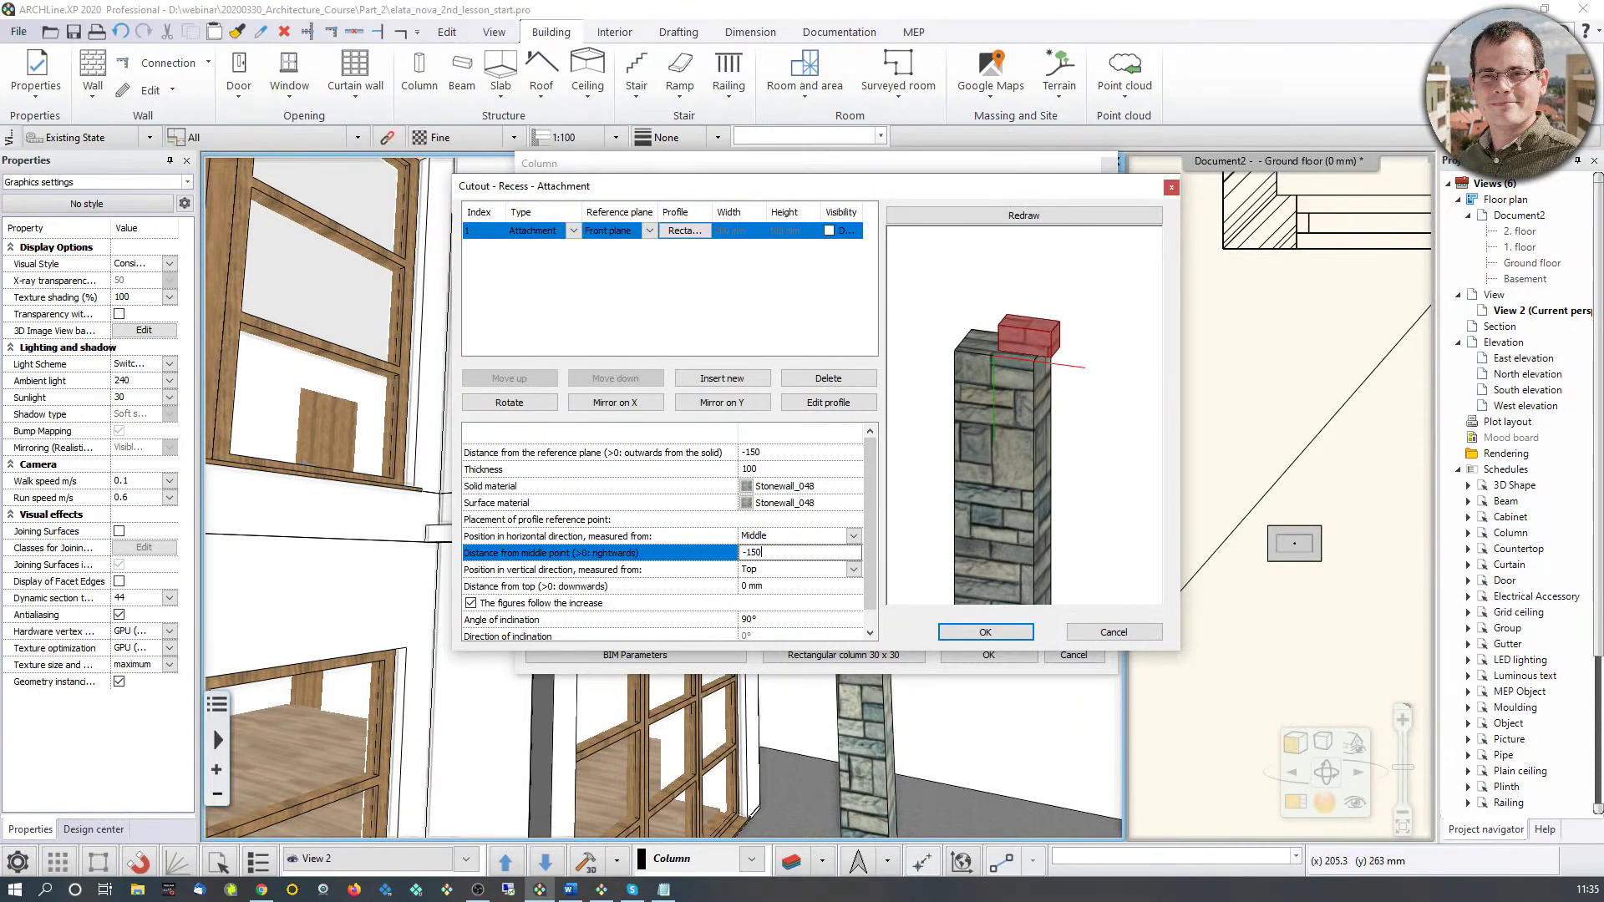
{"action": "left_click", "coordinate": [797, 553]}
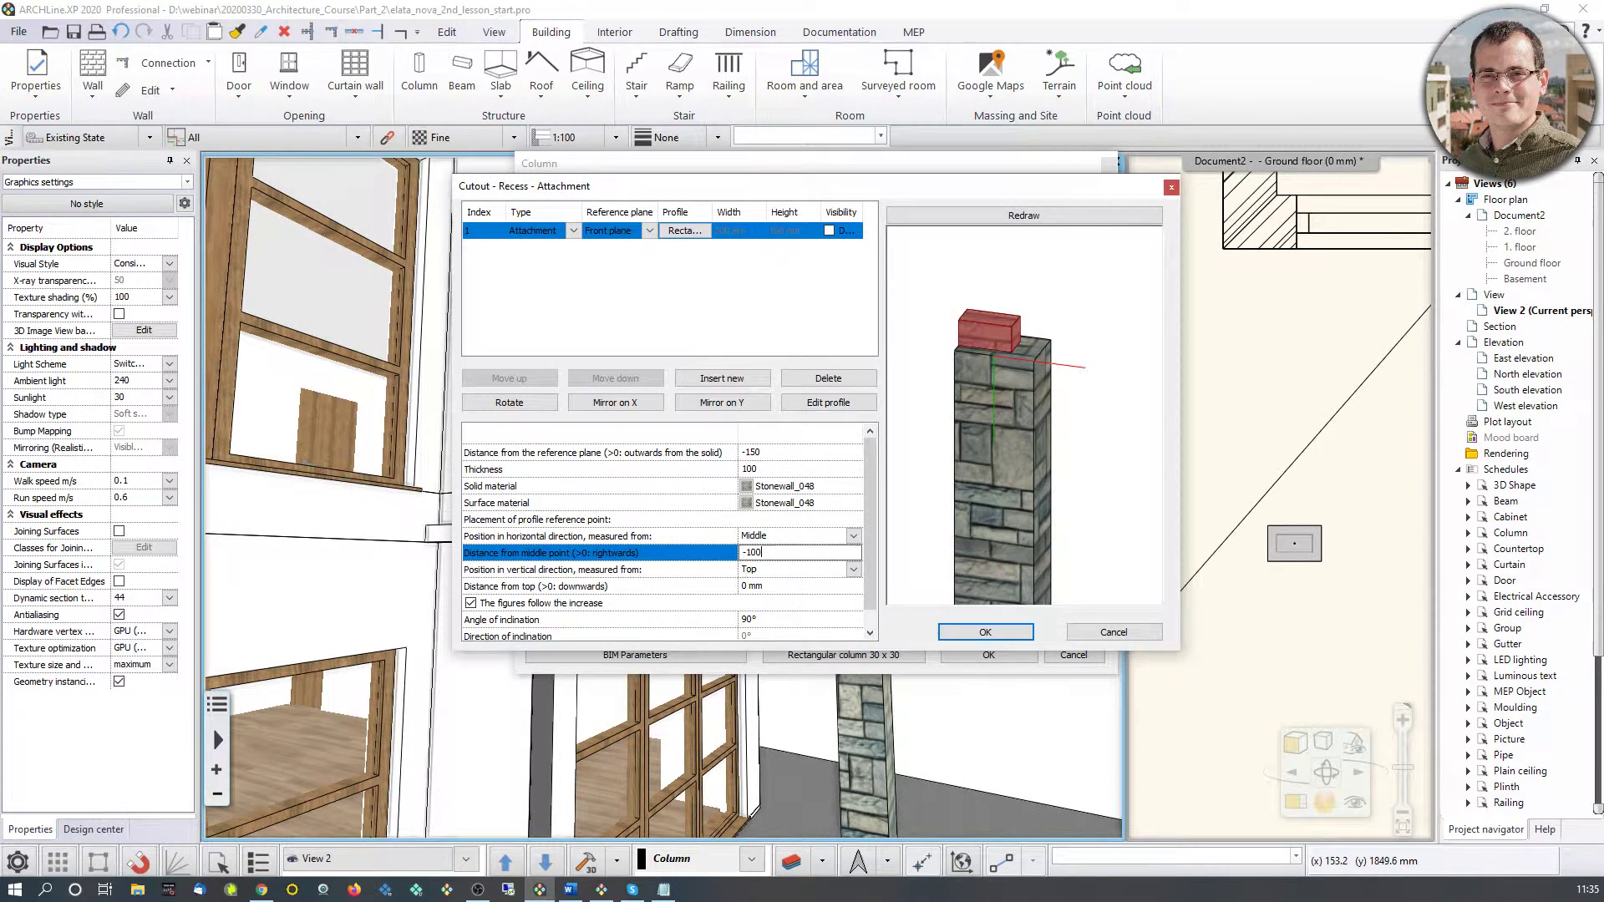
{"action": "left_click", "coordinate": [1055, 217]}
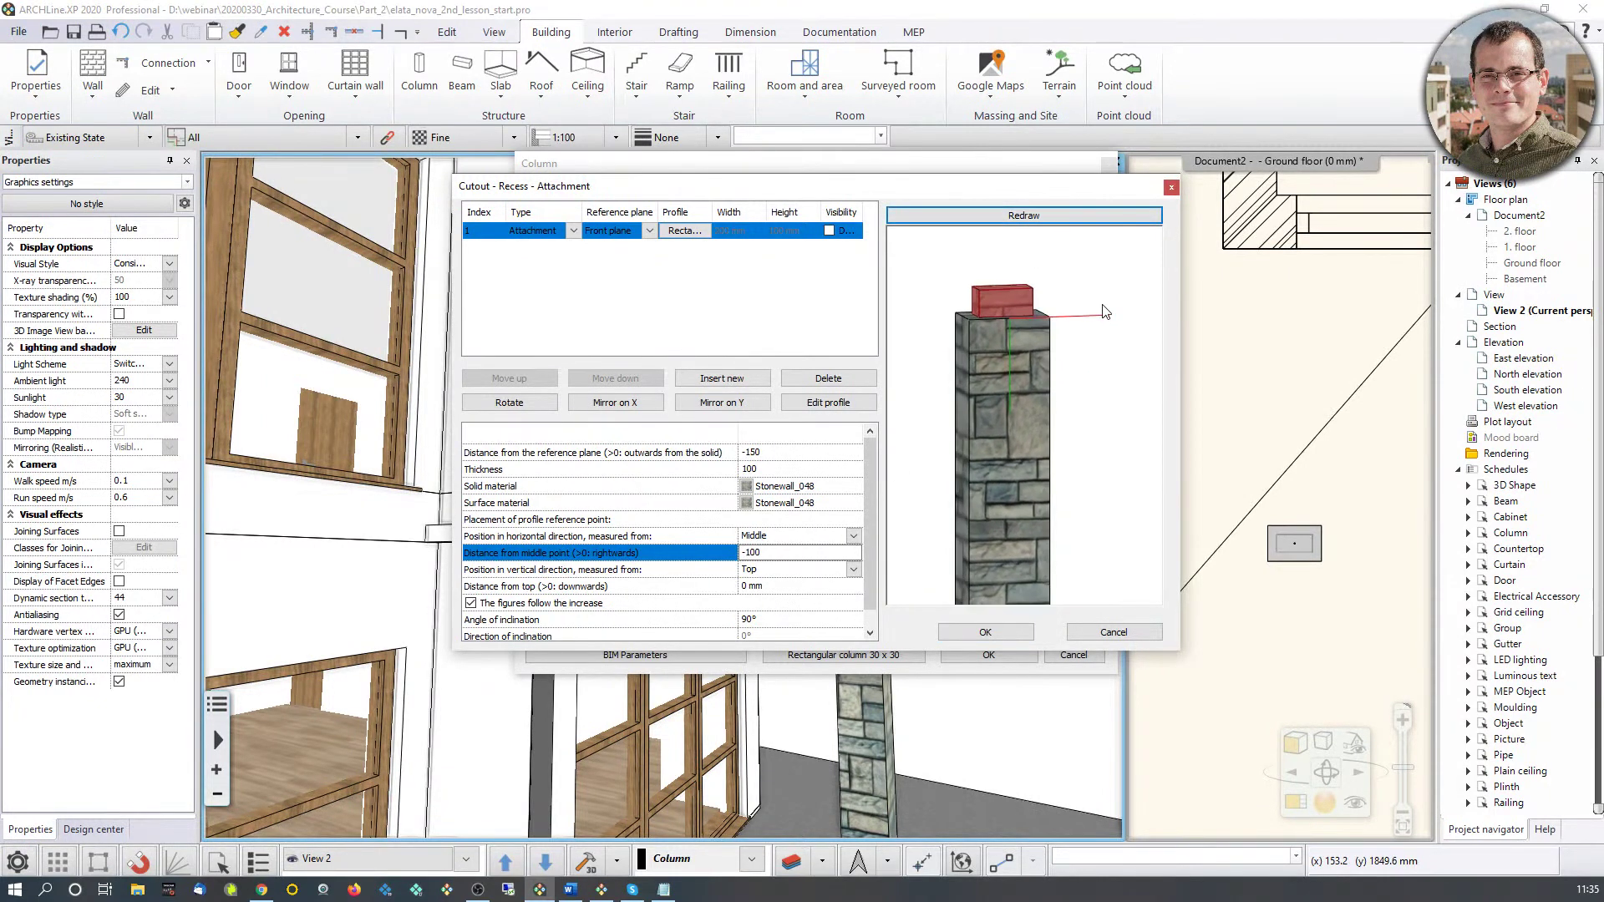
{"action": "scroll", "coordinate": [991, 345], "scroll_direction": "down", "scroll_amount": 2}
{"action": "left_click_drag", "start_coordinate": [1003, 355], "coordinate": [1059, 403]}
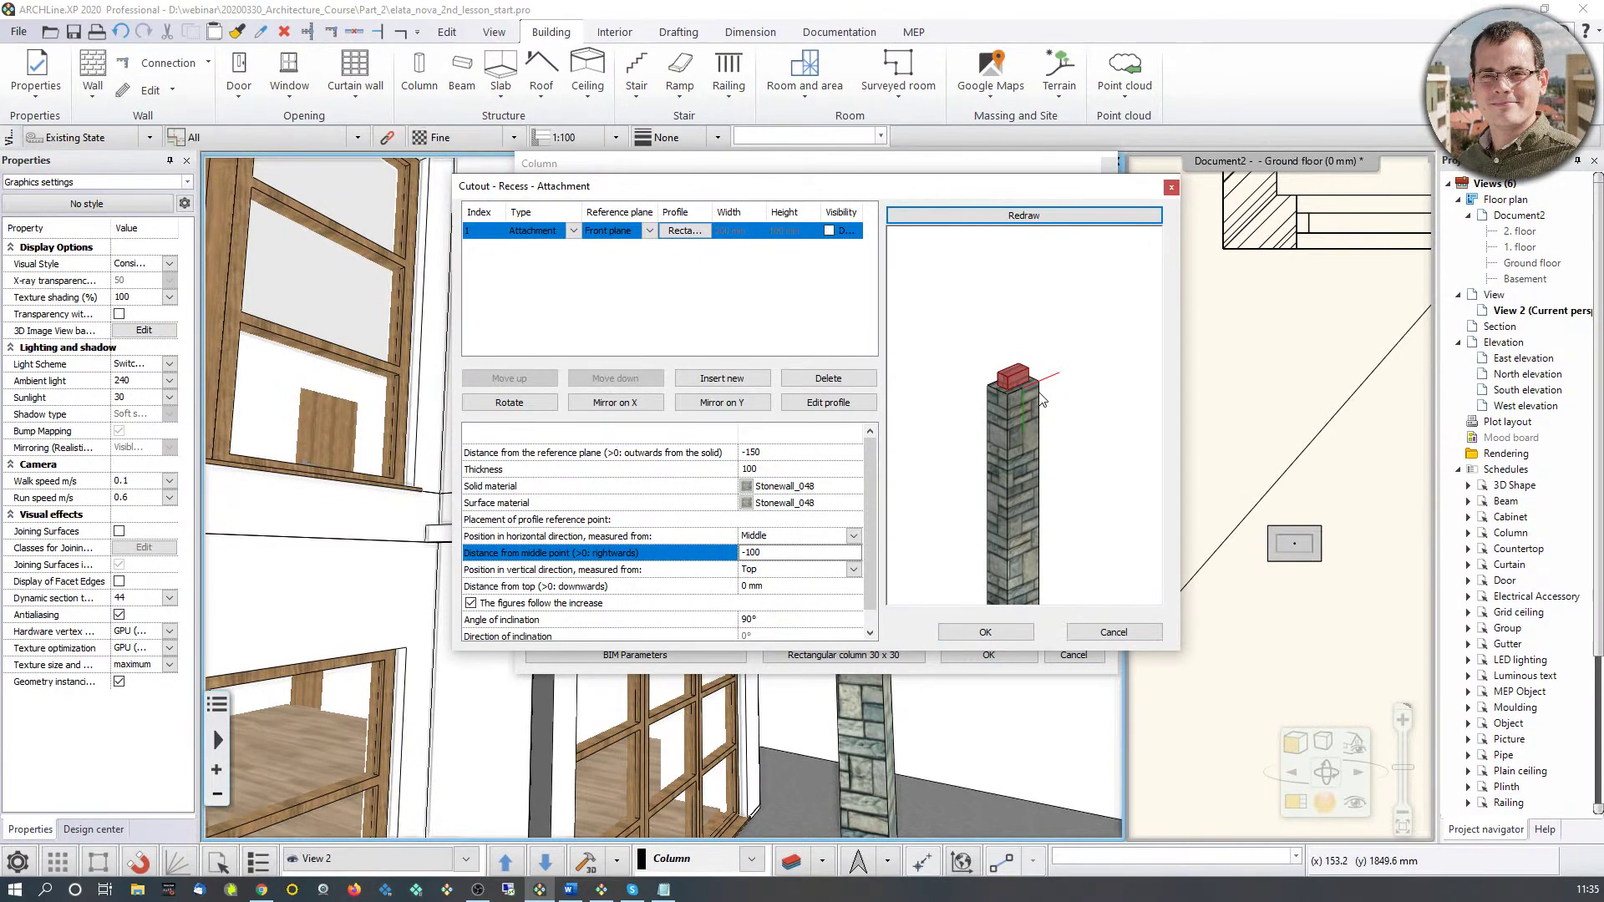
{"action": "scroll", "coordinate": [1030, 363], "scroll_direction": "up", "scroll_amount": 2}
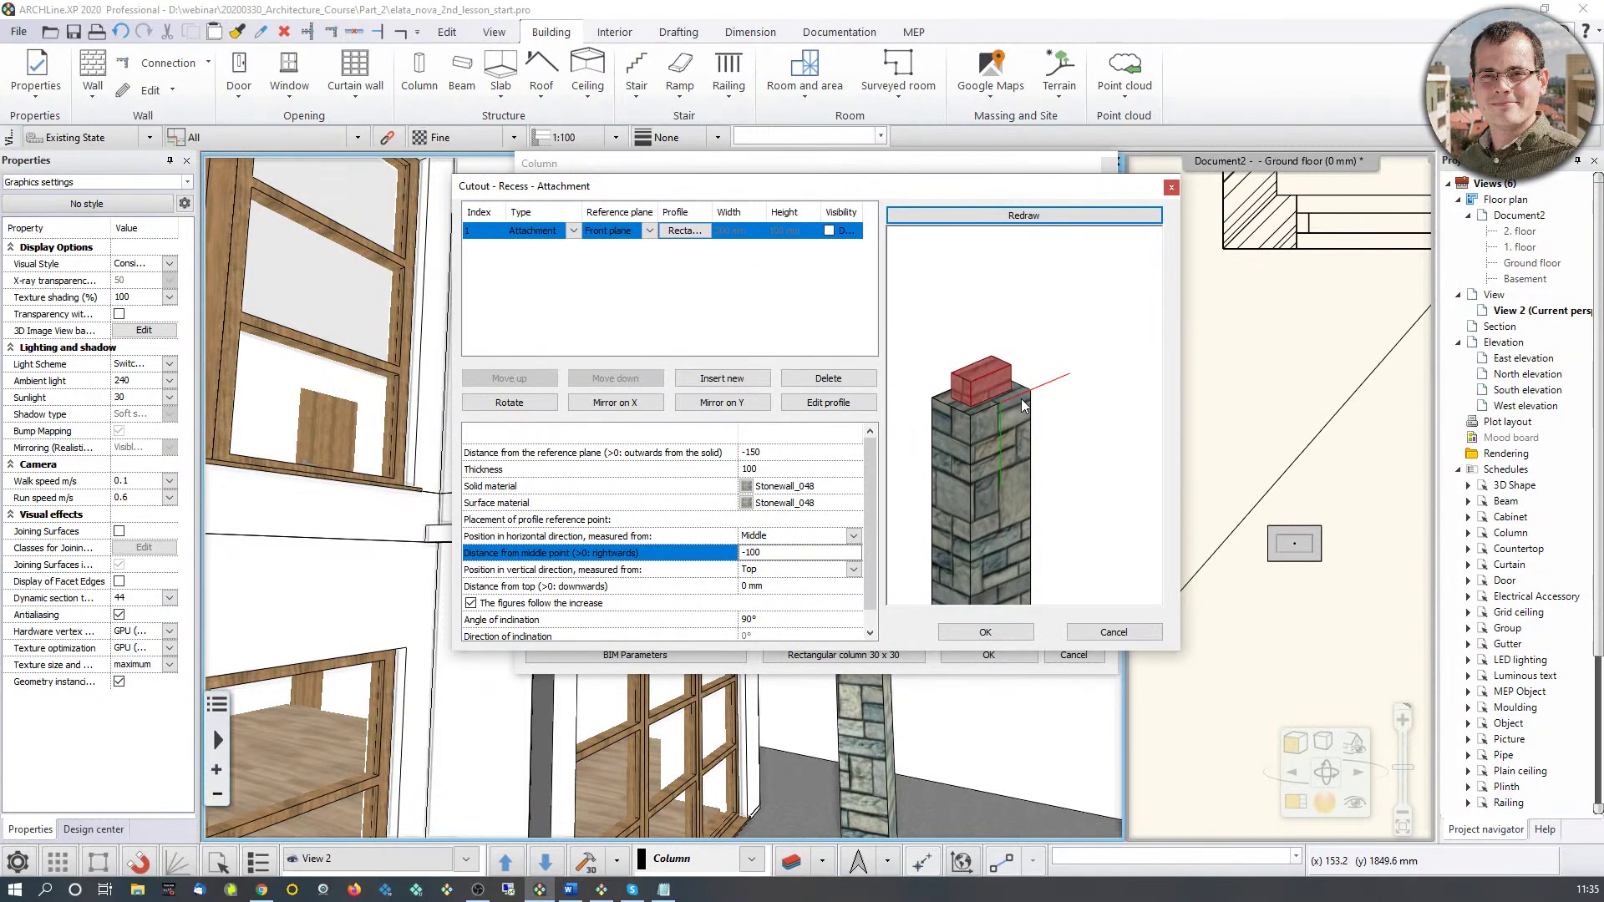
{"action": "scroll", "coordinate": [1021, 398], "scroll_direction": "down", "scroll_amount": 3}
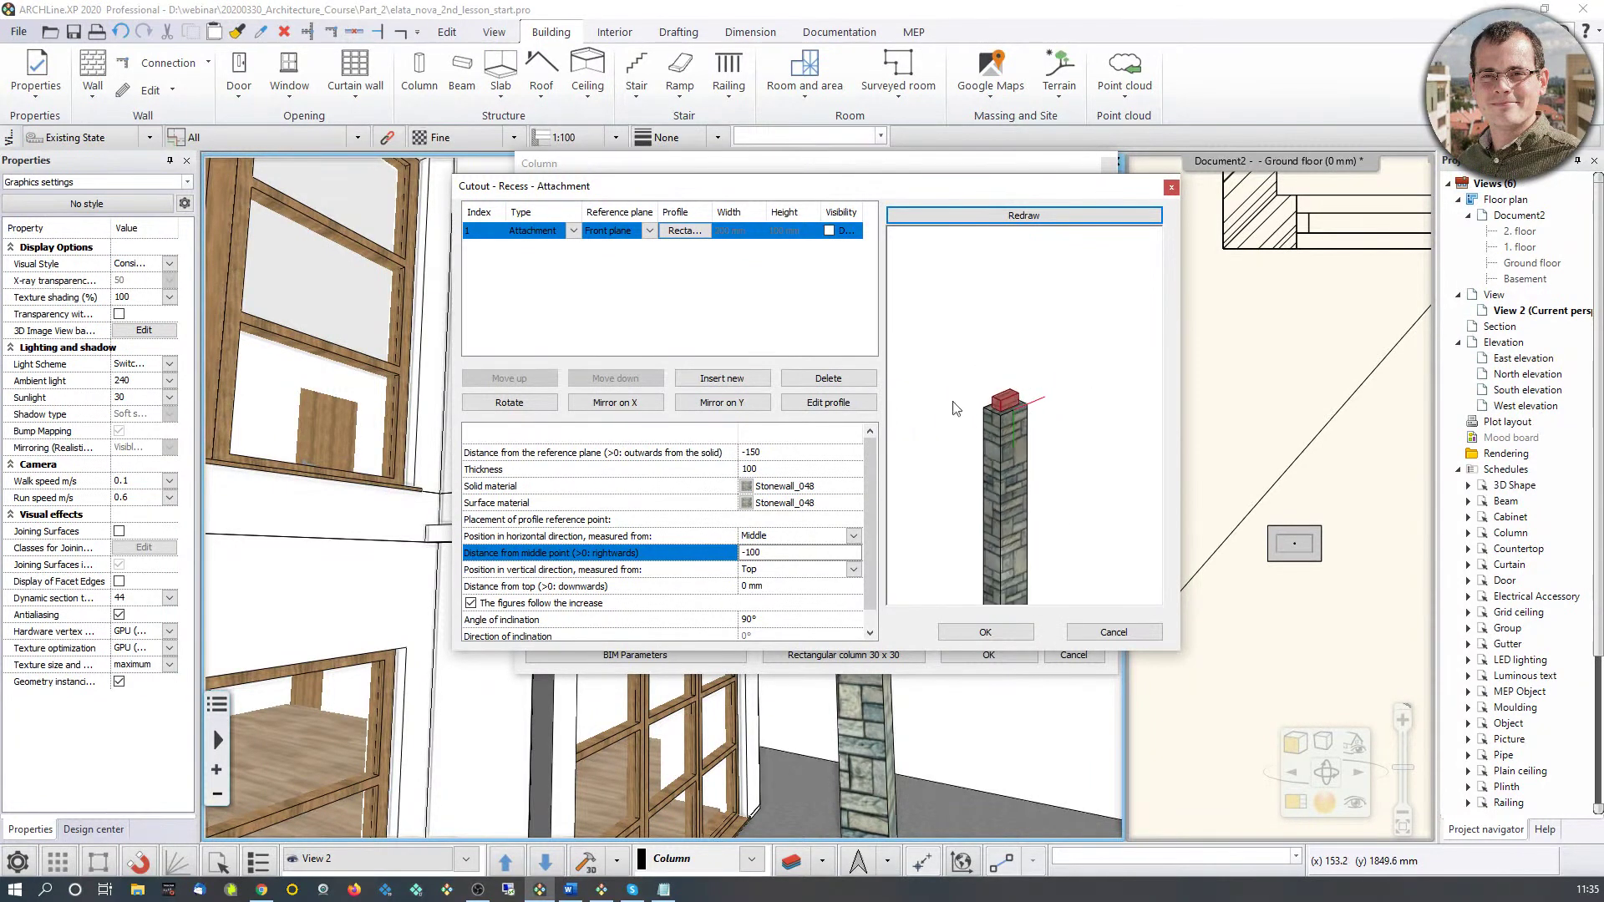
Step: Set the attachment's surface material to Concrete3 and redraw the preview of the column head
{"action": "scroll", "coordinate": [957, 435], "scroll_direction": "up", "scroll_amount": 3}
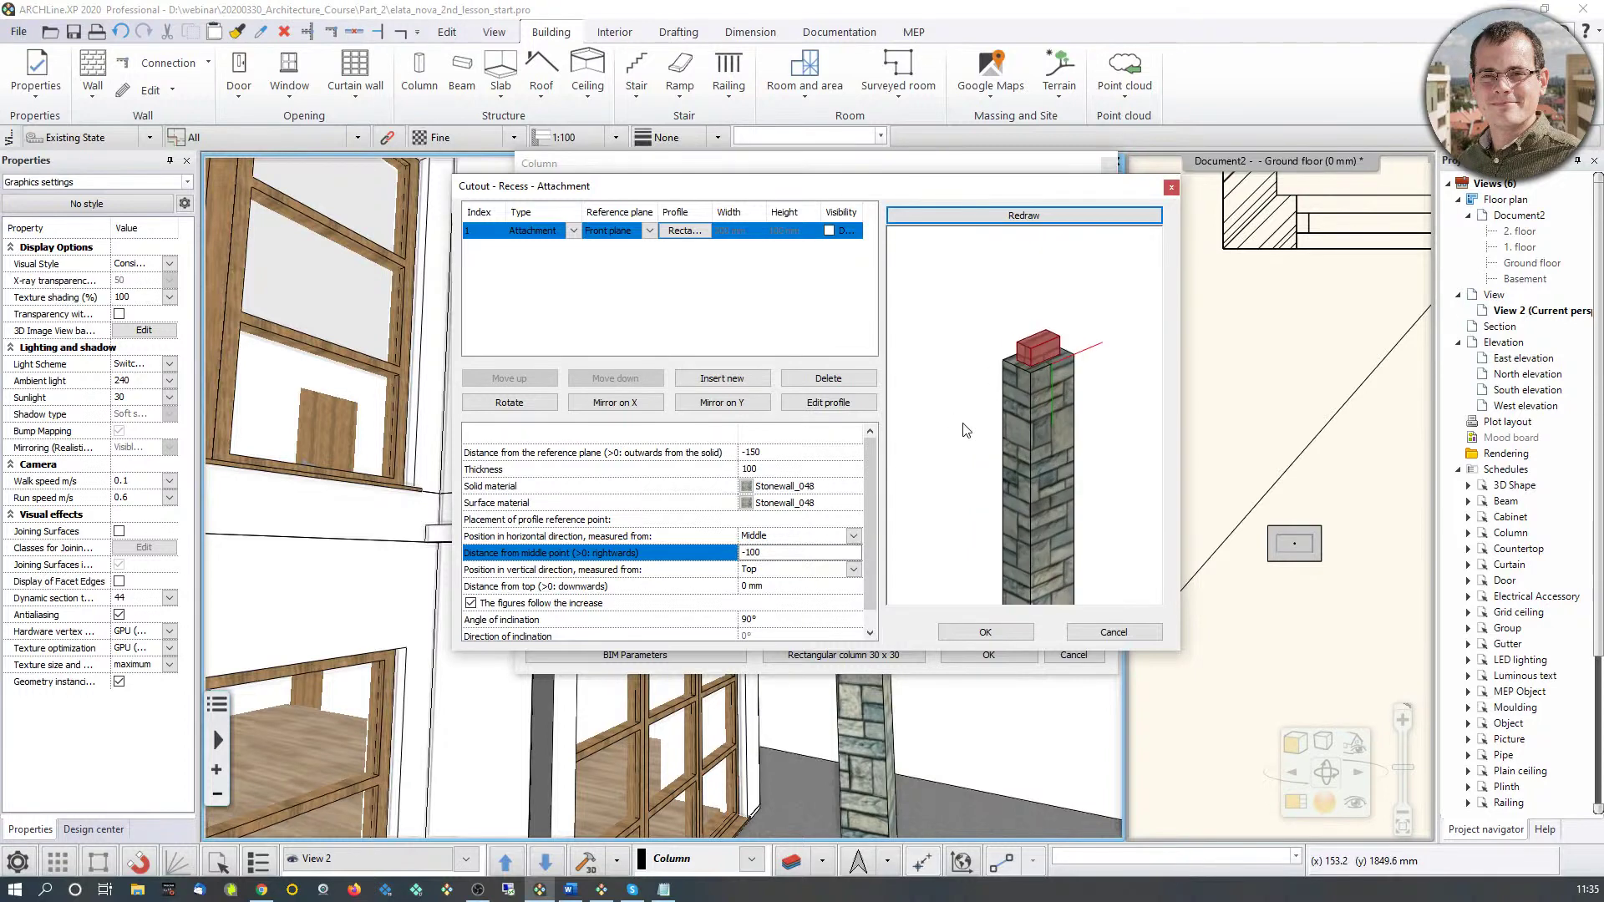
{"action": "left_click", "coordinate": [772, 502]}
{"action": "scroll", "coordinate": [1086, 464], "scroll_direction": "up", "scroll_amount": 5}
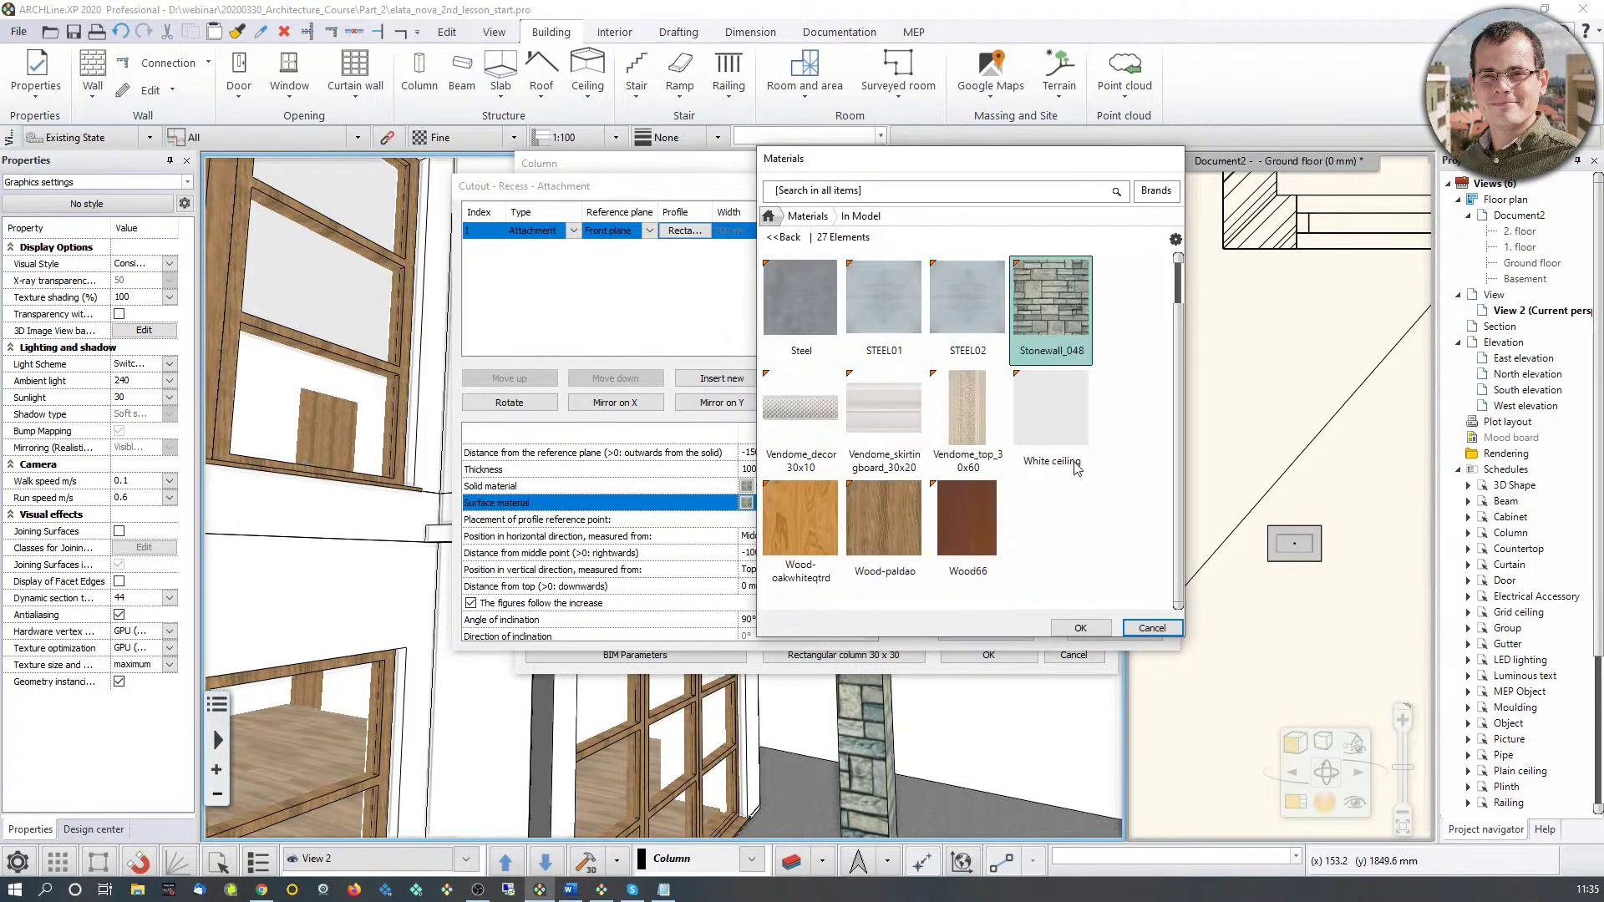
{"action": "left_click", "coordinate": [953, 443]}
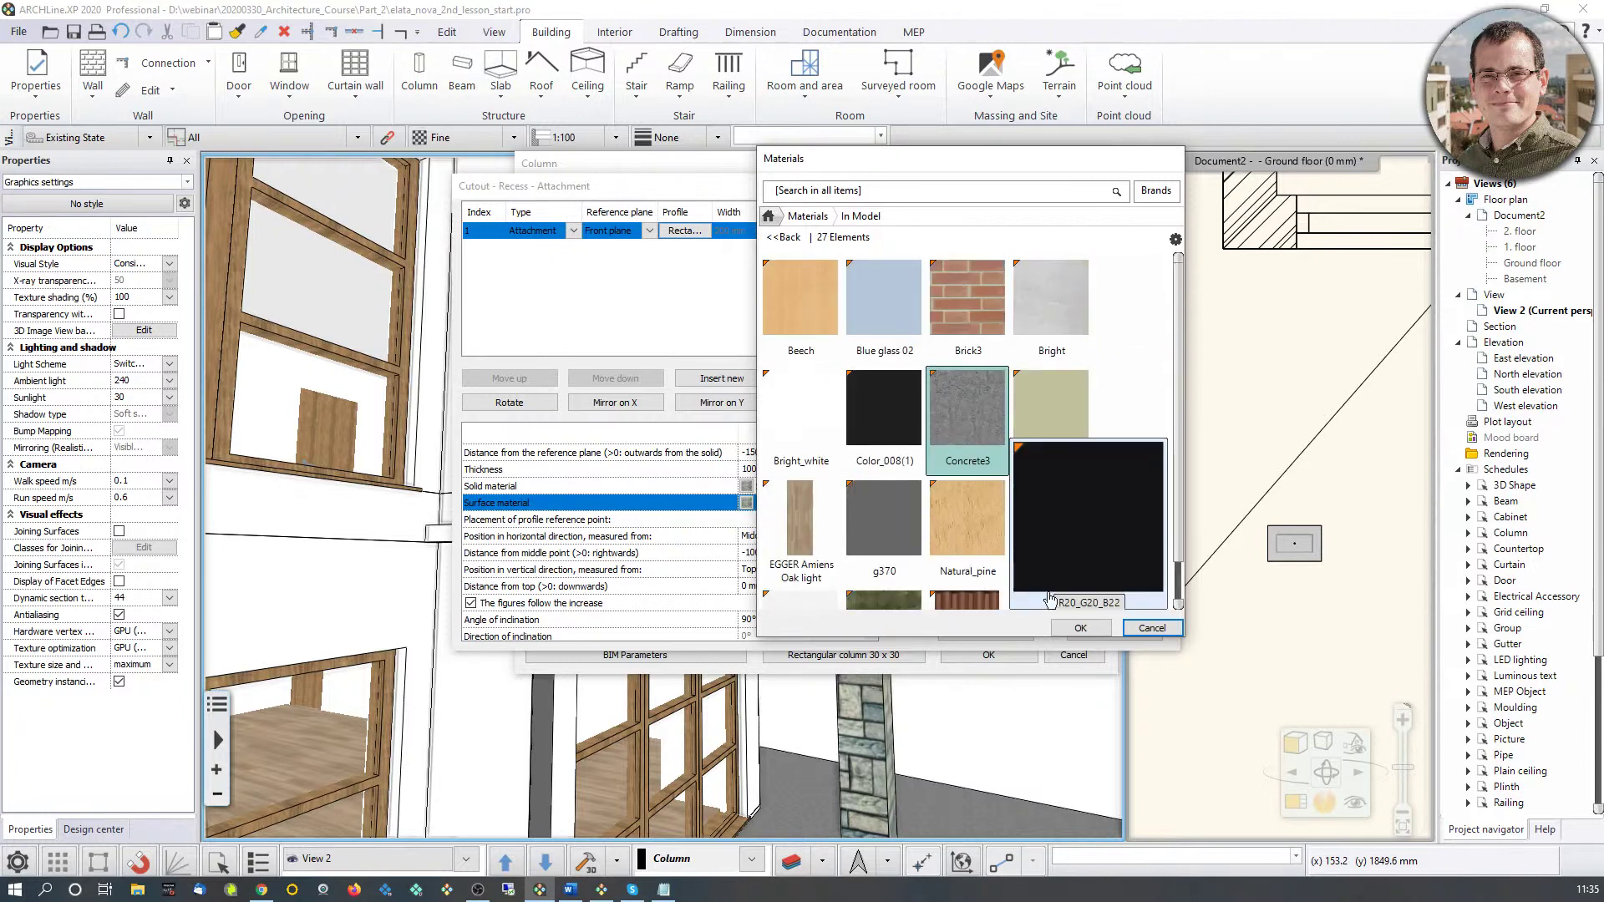
{"action": "left_click", "coordinate": [1080, 628]}
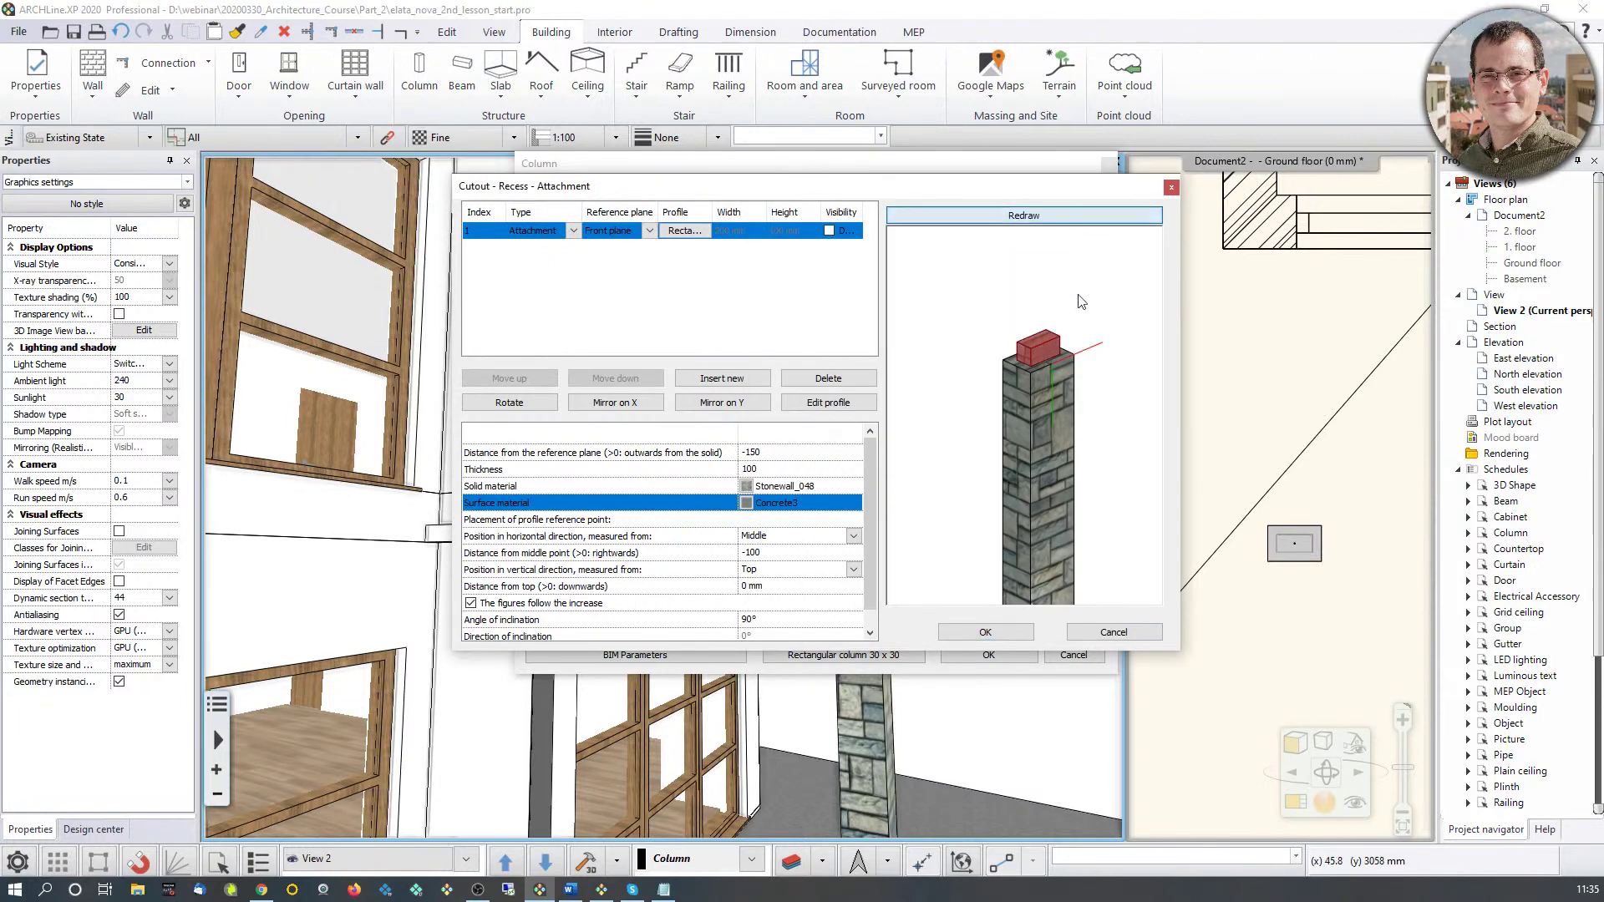
{"action": "left_click", "coordinate": [1084, 219]}
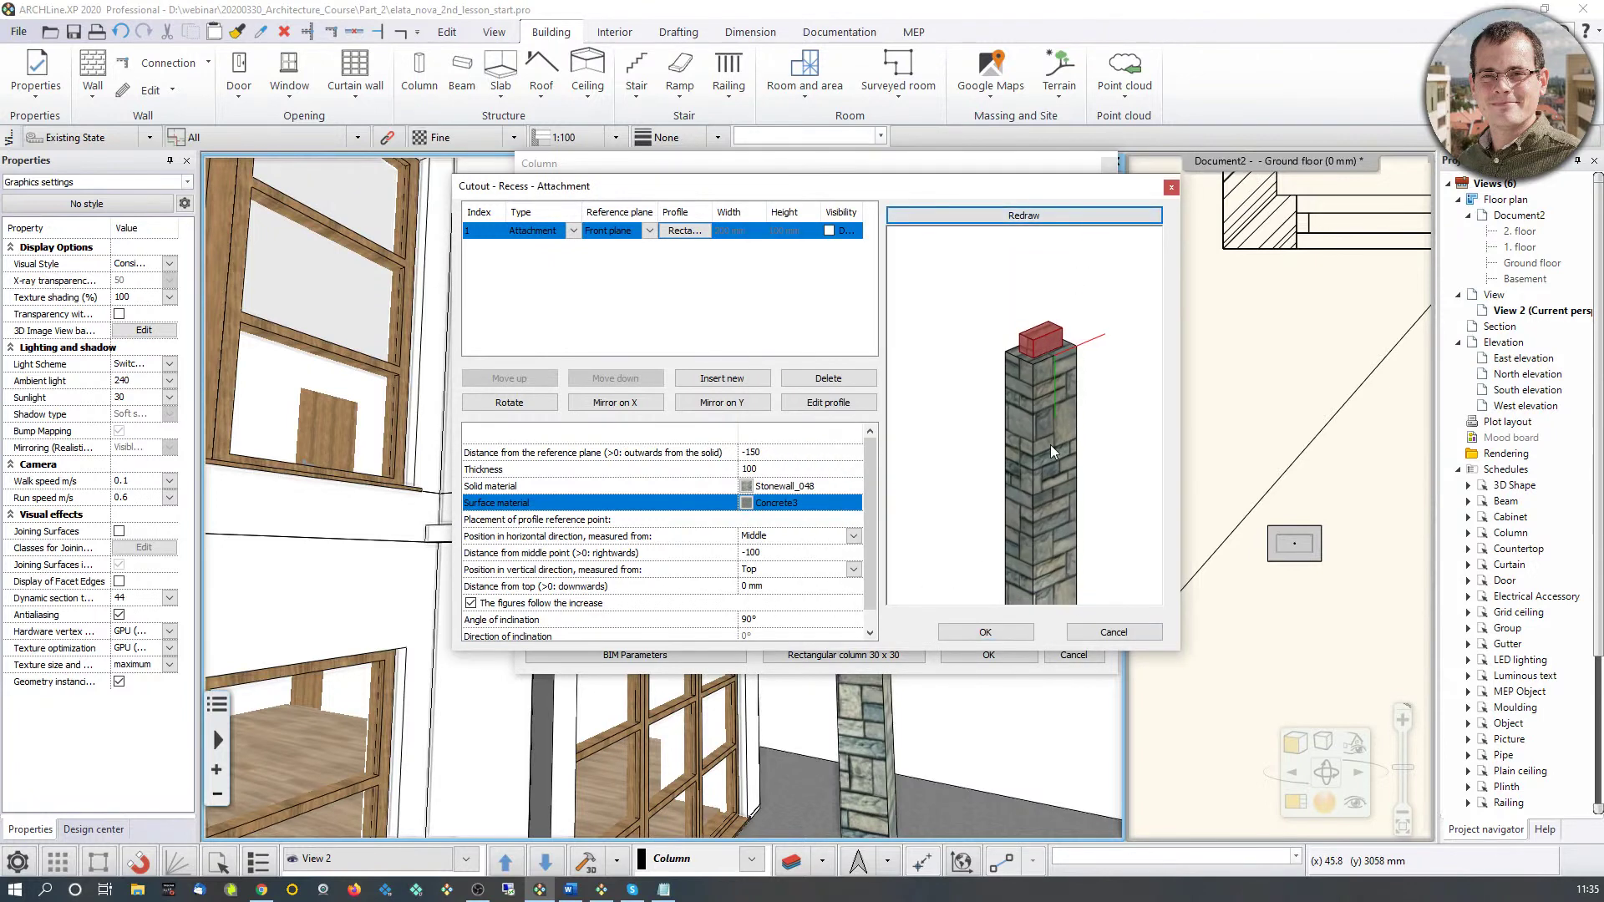
Step: Set the attachment's solid material to Concrete3 and apply the attachment and column settings
{"action": "left_click", "coordinate": [792, 490]}
{"action": "scroll", "coordinate": [1104, 532], "scroll_direction": "up", "scroll_amount": 5}
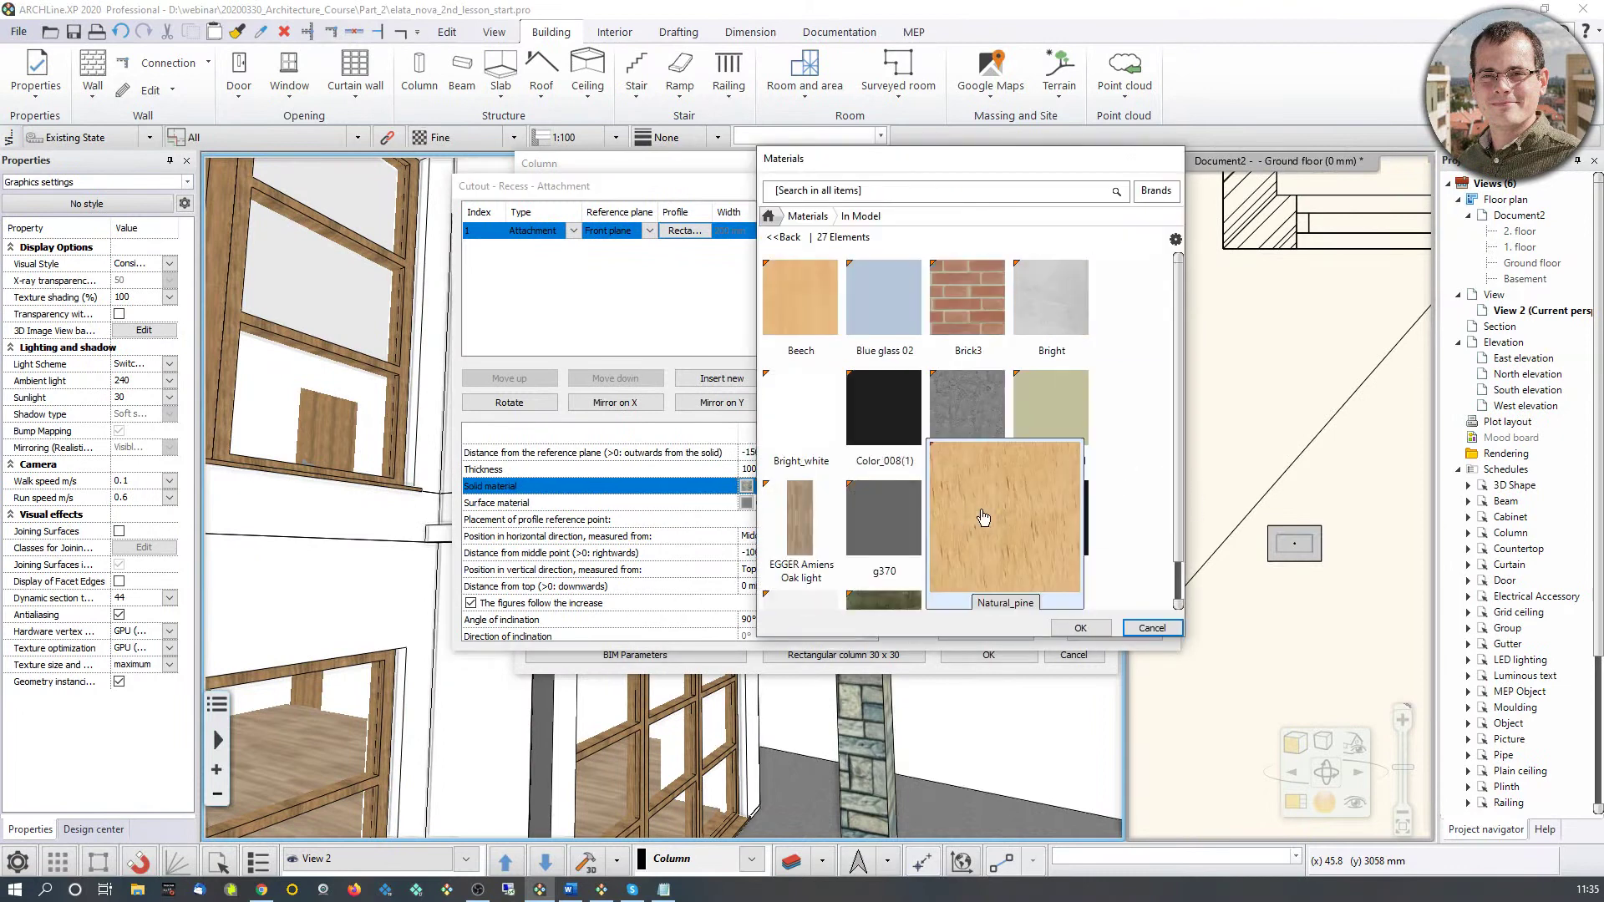
{"action": "left_click", "coordinate": [968, 409]}
{"action": "left_click", "coordinate": [1075, 627]}
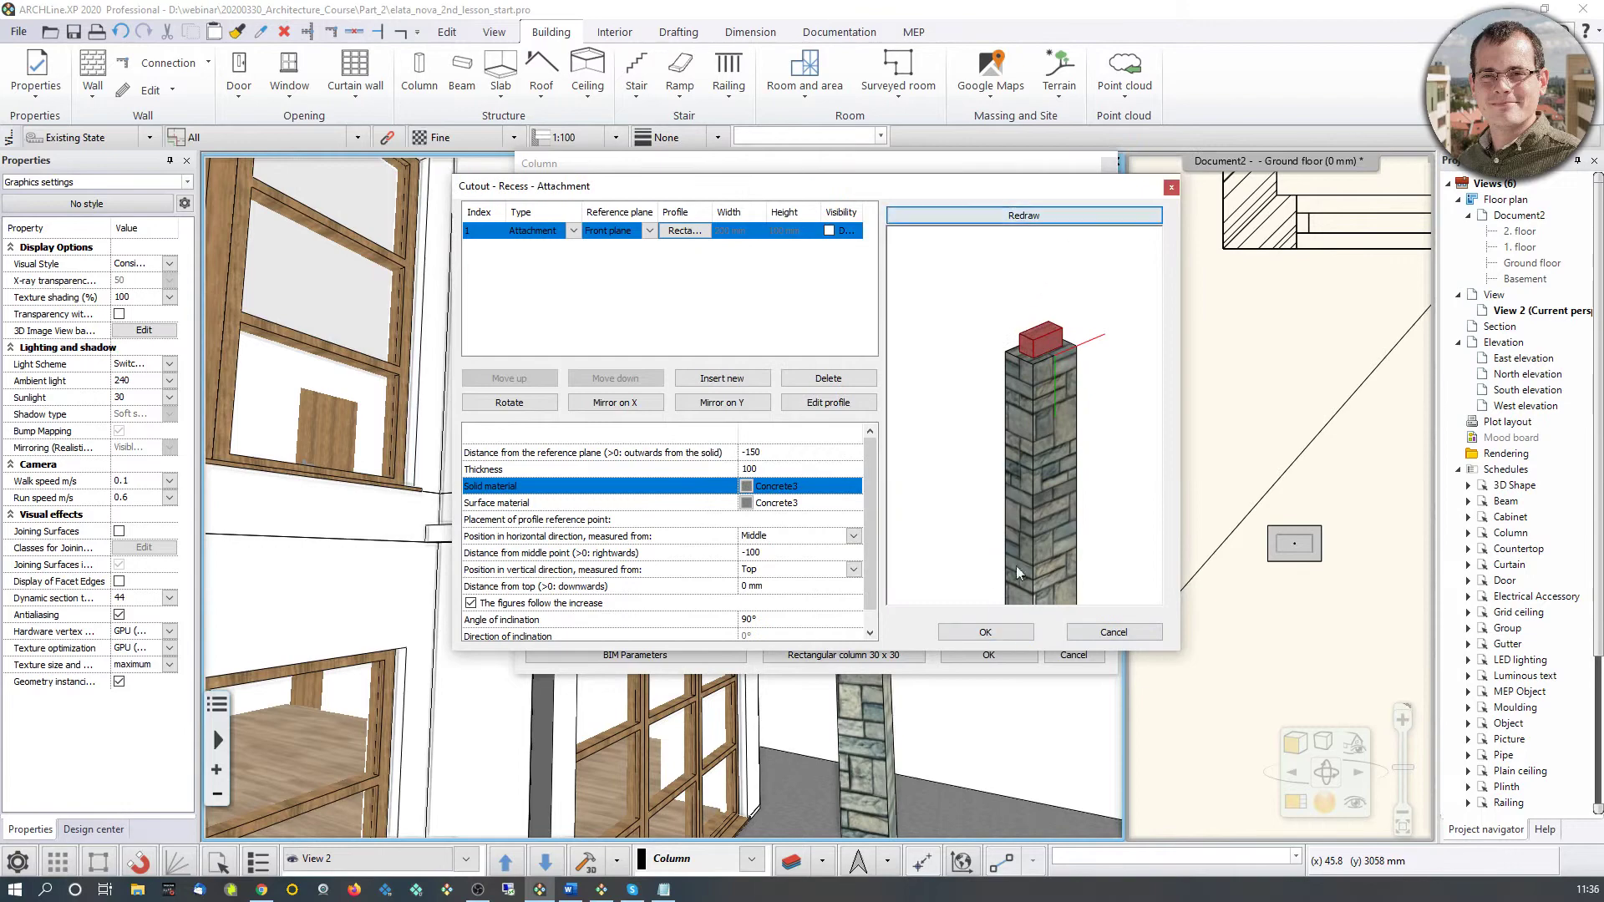
{"action": "left_click", "coordinate": [985, 632]}
{"action": "left_click", "coordinate": [998, 658]}
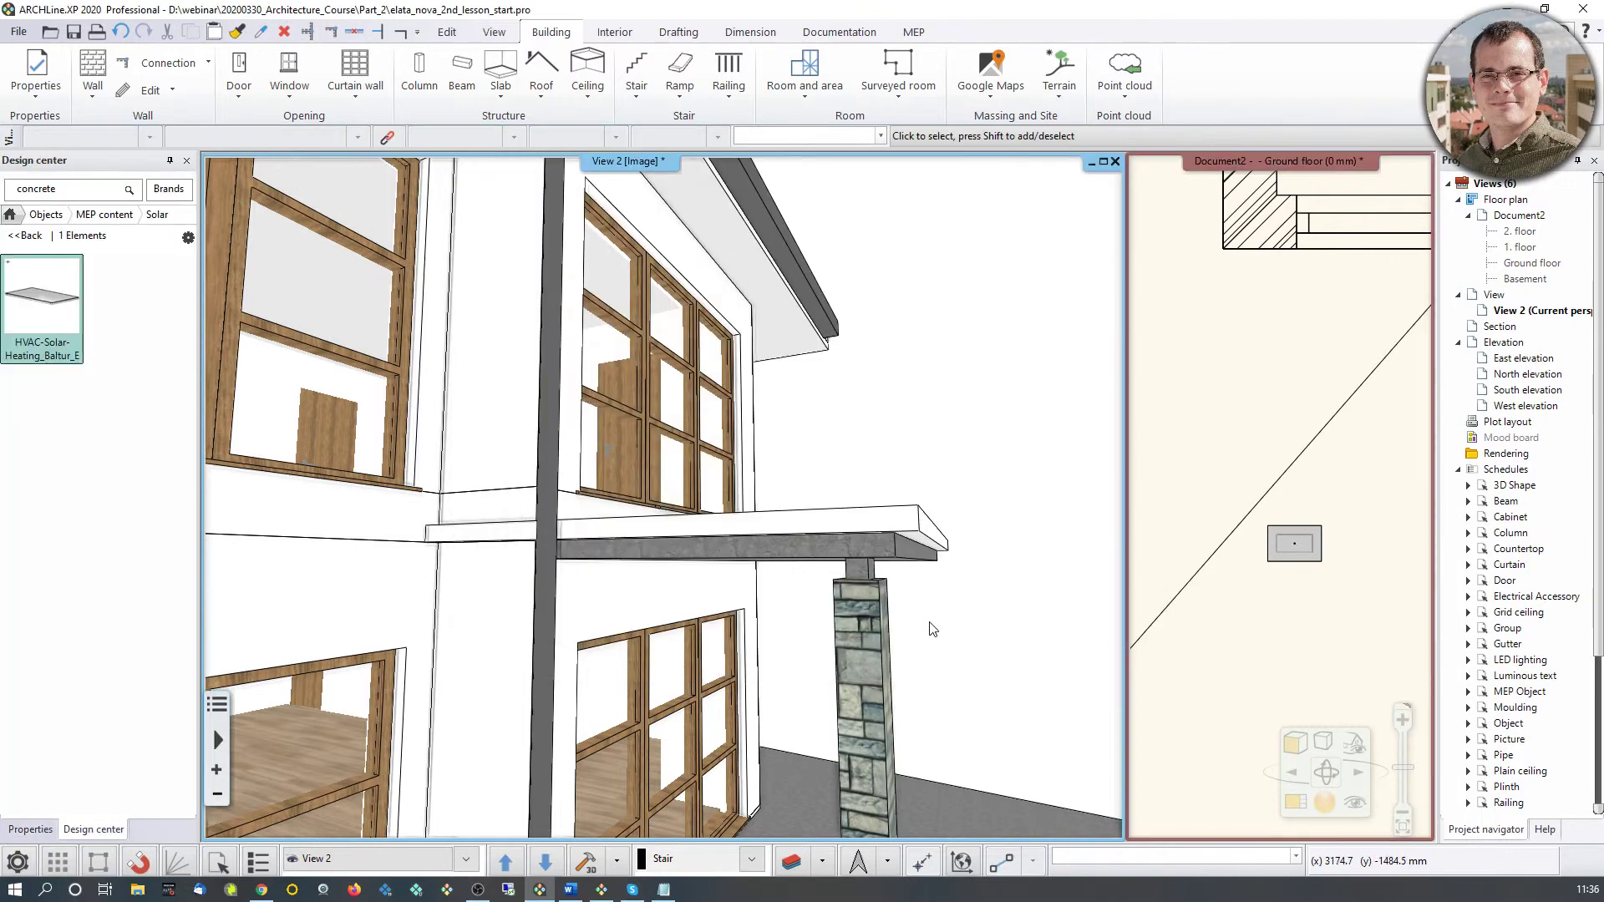
Step: Examine the stone column, its block under the canopy and its column properties in the 3D view
{"action": "middle_click_drag", "start_coordinate": [934, 641], "coordinate": [710, 633]}
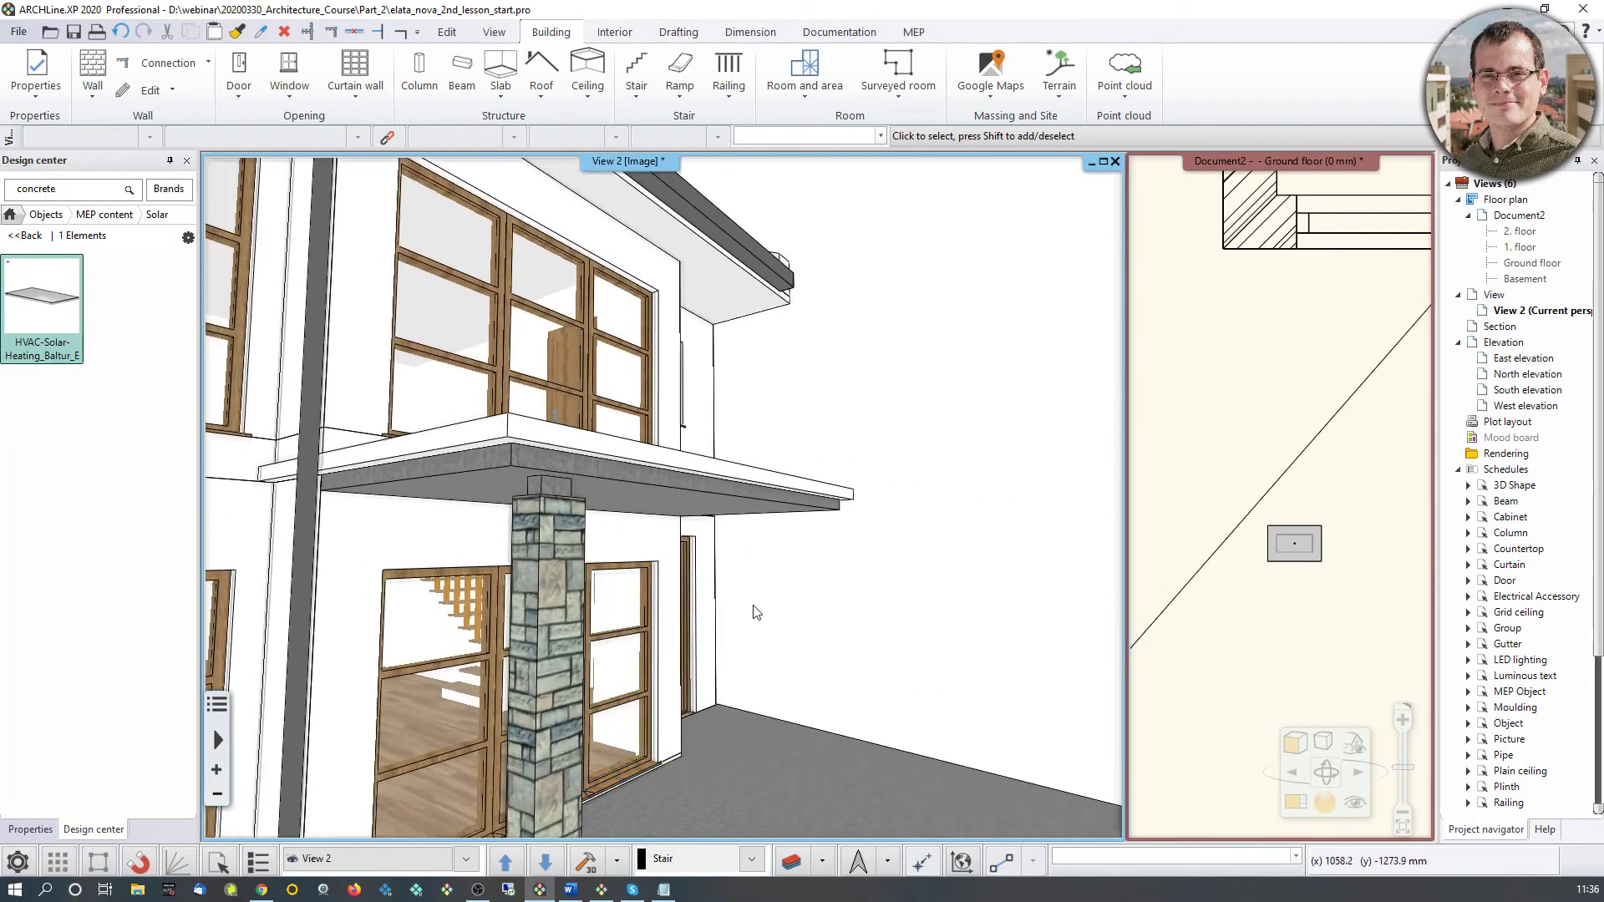
{"action": "scroll", "coordinate": [698, 608], "scroll_direction": "down", "scroll_amount": 4}
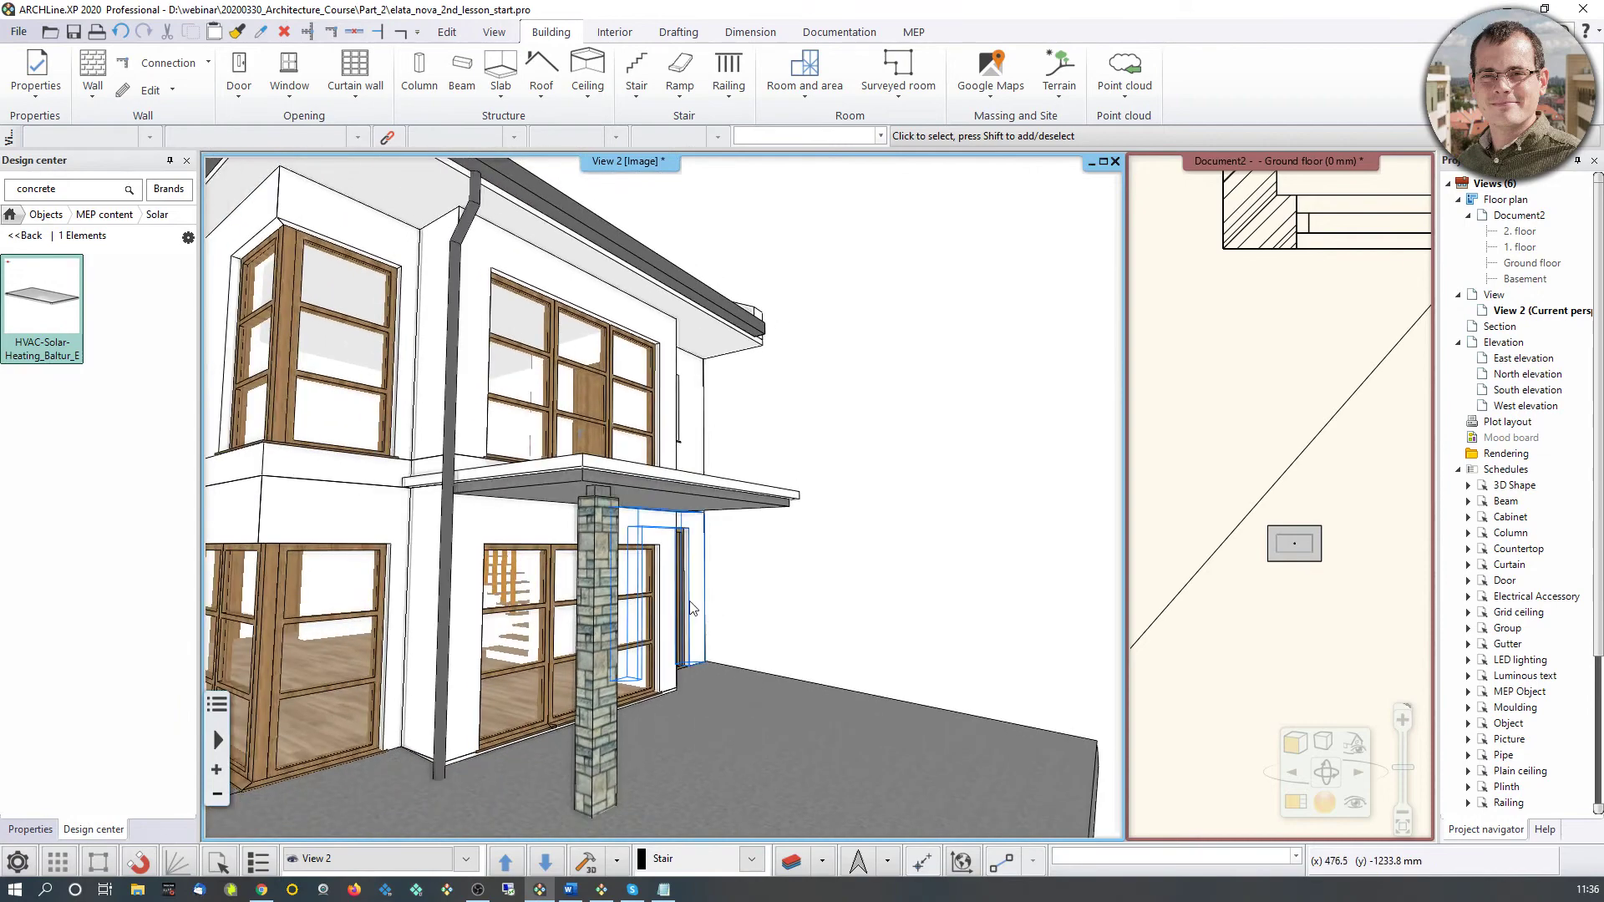
{"action": "left_click", "coordinate": [597, 635]}
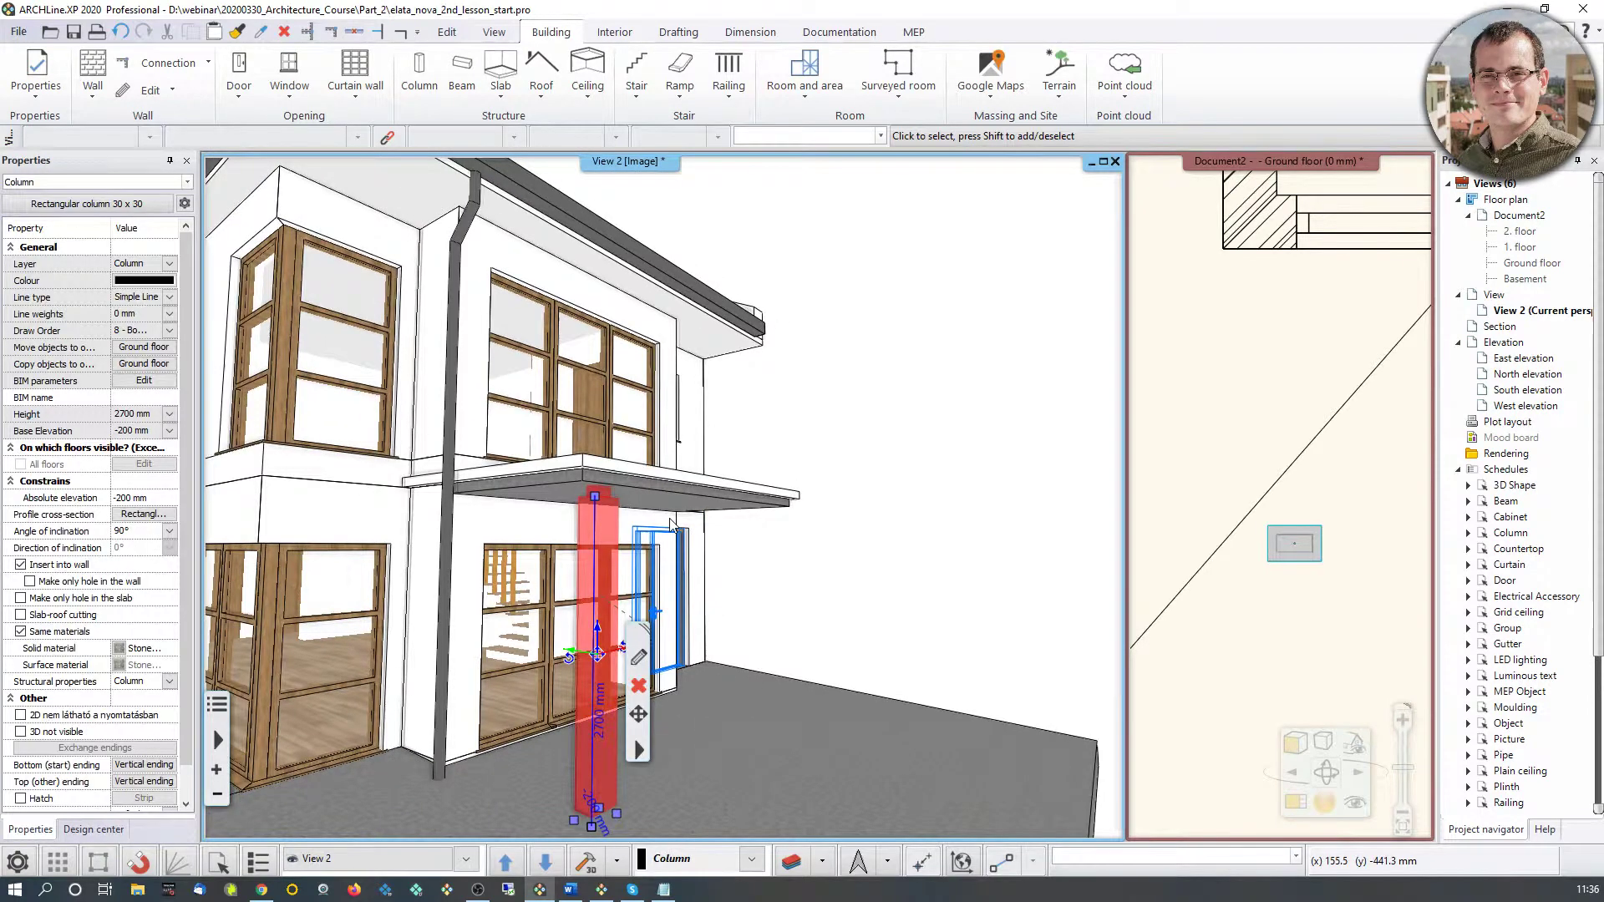
{"action": "double_click", "coordinate": [640, 660]}
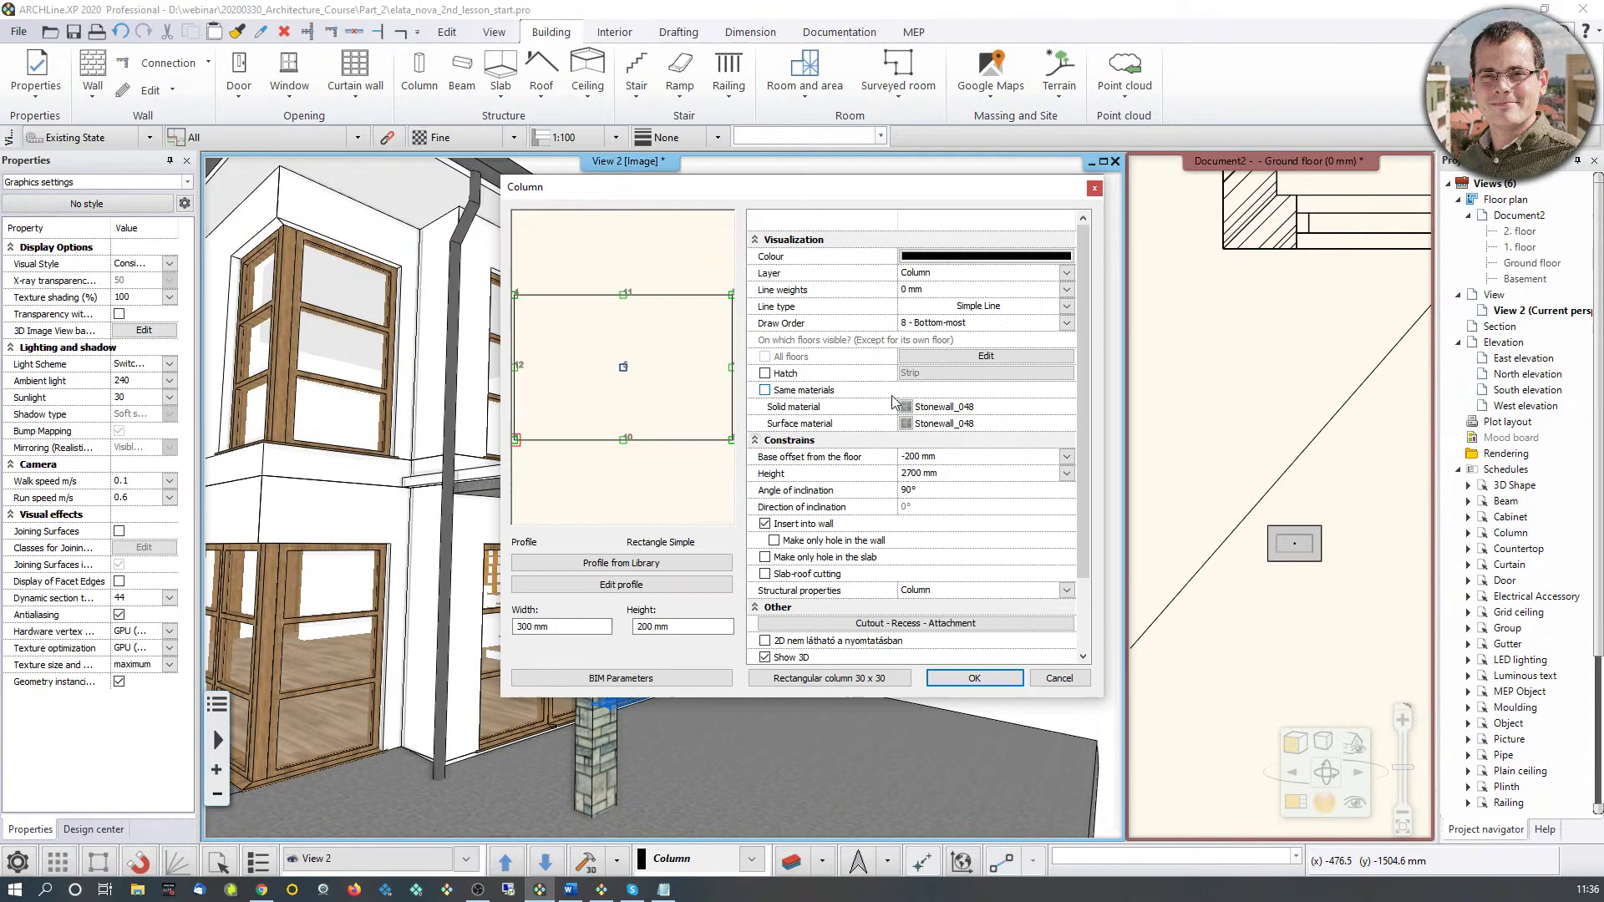
{"action": "left_click", "coordinate": [1095, 188]}
{"action": "scroll", "coordinate": [654, 520], "scroll_direction": "up", "scroll_amount": 6}
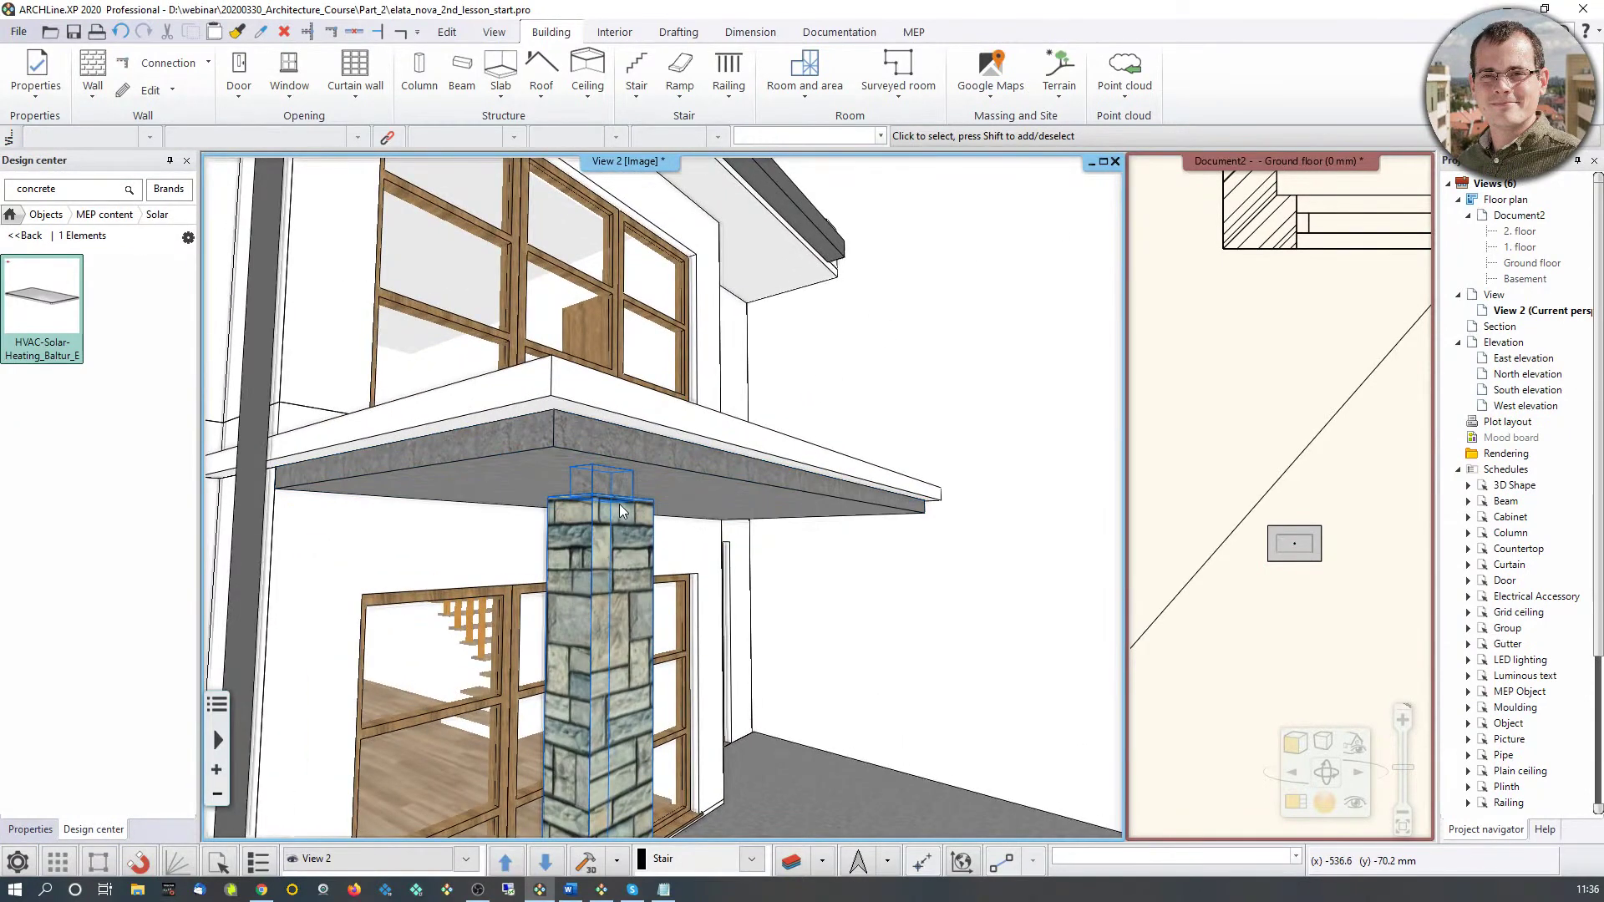
{"action": "scroll", "coordinate": [618, 504], "scroll_direction": "down", "scroll_amount": 2}
{"action": "scroll", "coordinate": [619, 504], "scroll_direction": "down", "scroll_amount": 4}
Step: Select the stone column in the ground floor plan and display the plan in the larger view
{"action": "left_click", "coordinate": [1215, 468]}
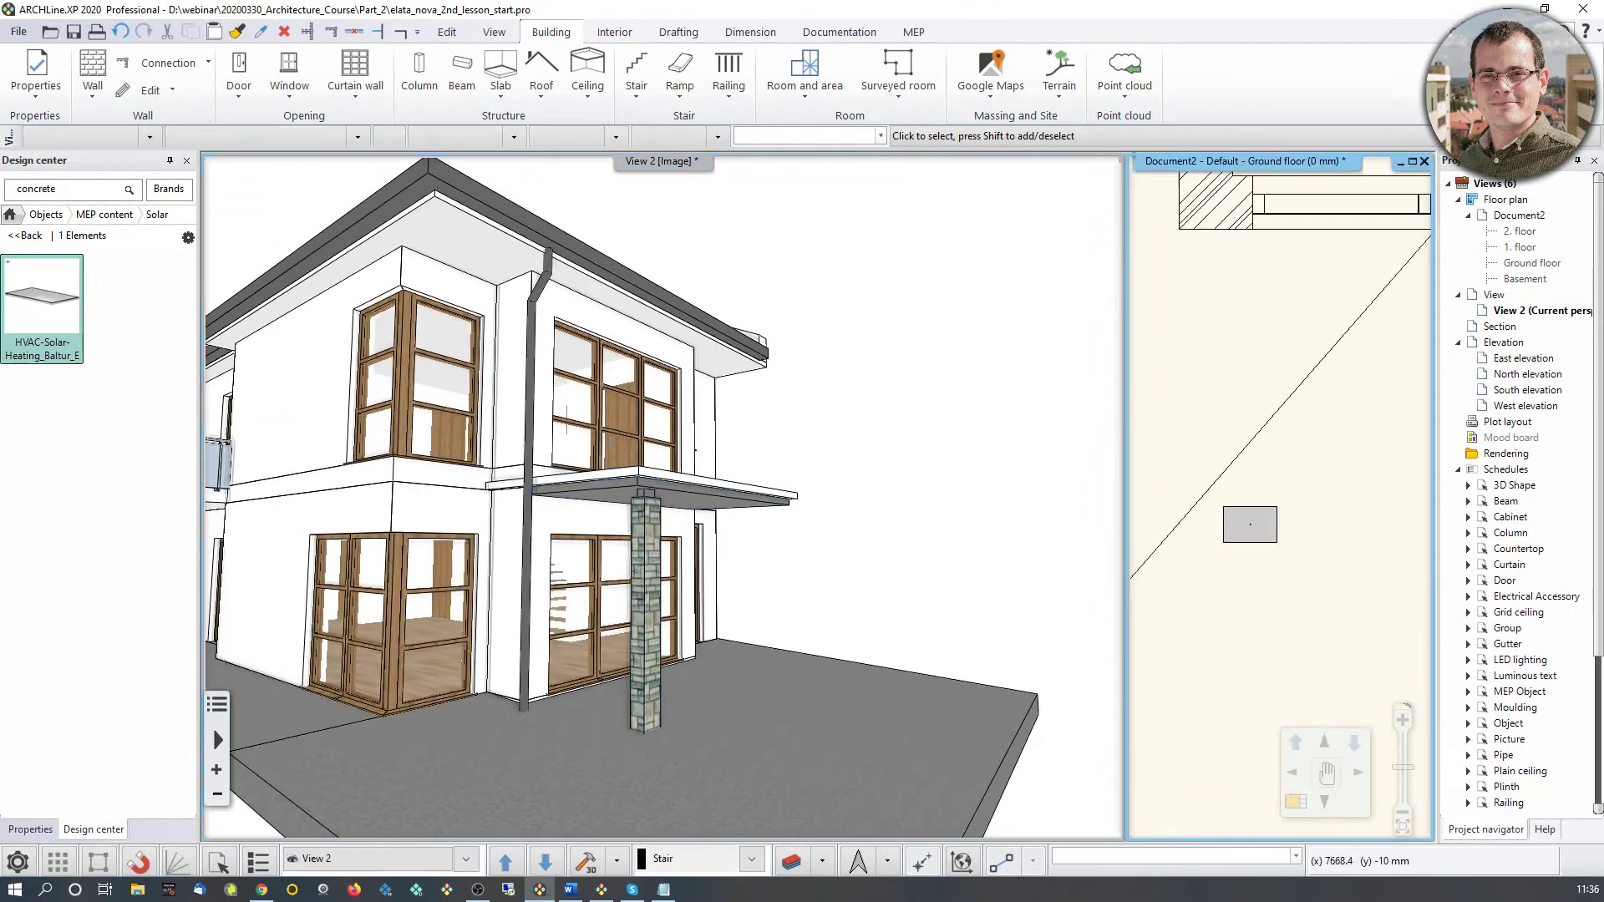
{"action": "scroll", "coordinate": [1215, 468], "scroll_direction": "down", "scroll_amount": 2}
{"action": "scroll", "coordinate": [1216, 484], "scroll_direction": "up", "scroll_amount": 3}
{"action": "left_click", "coordinate": [1214, 510]}
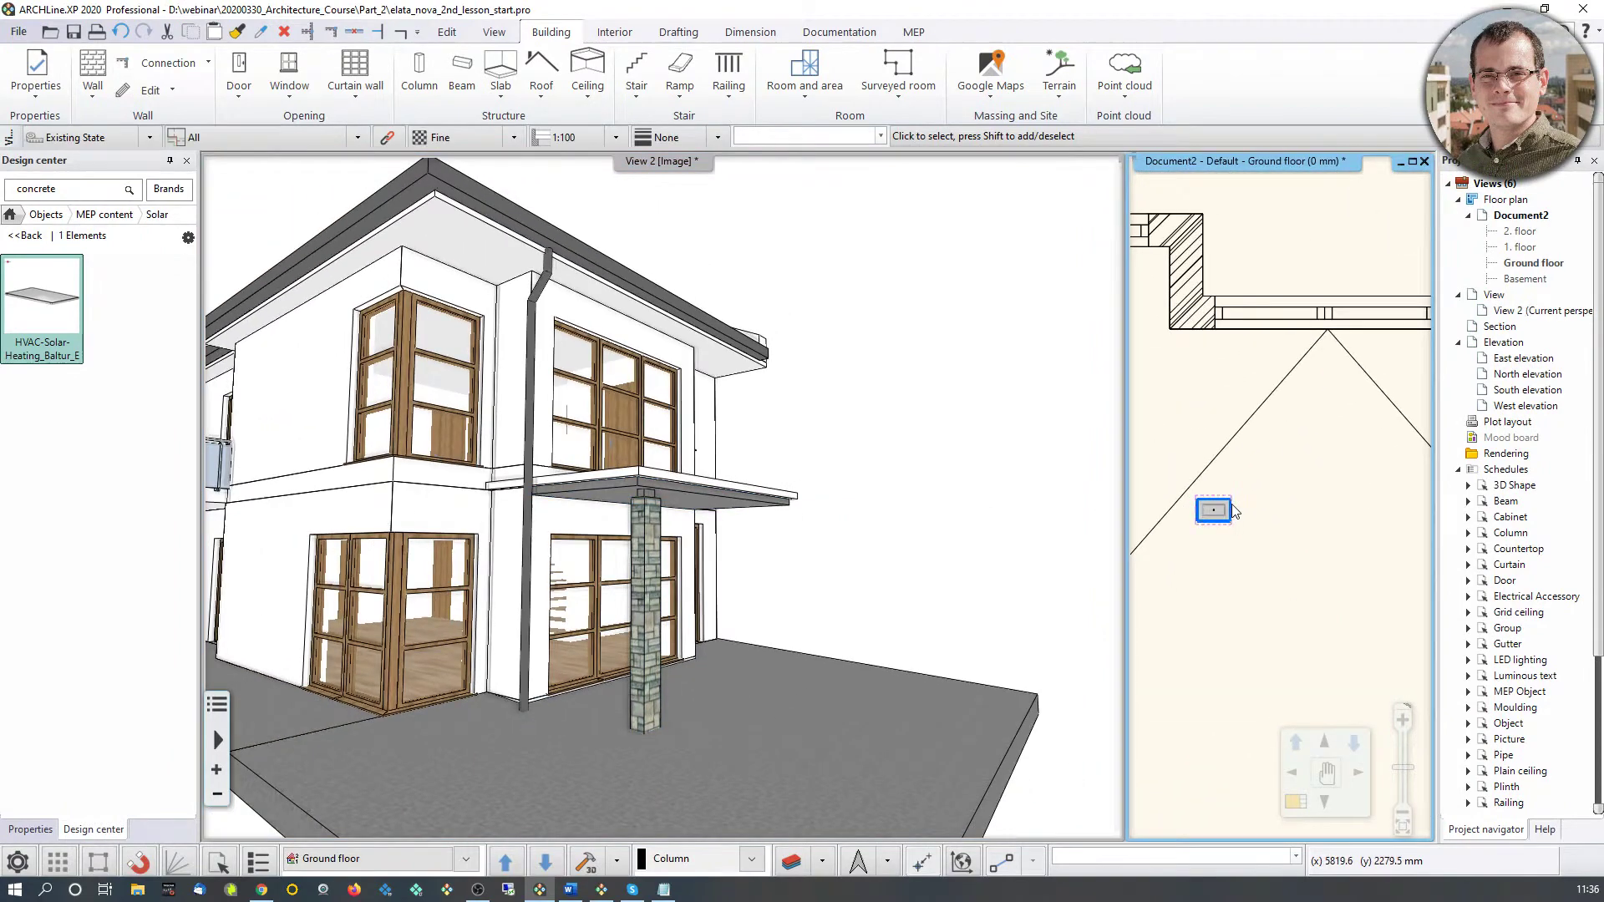
{"action": "left_click", "coordinate": [1215, 512]}
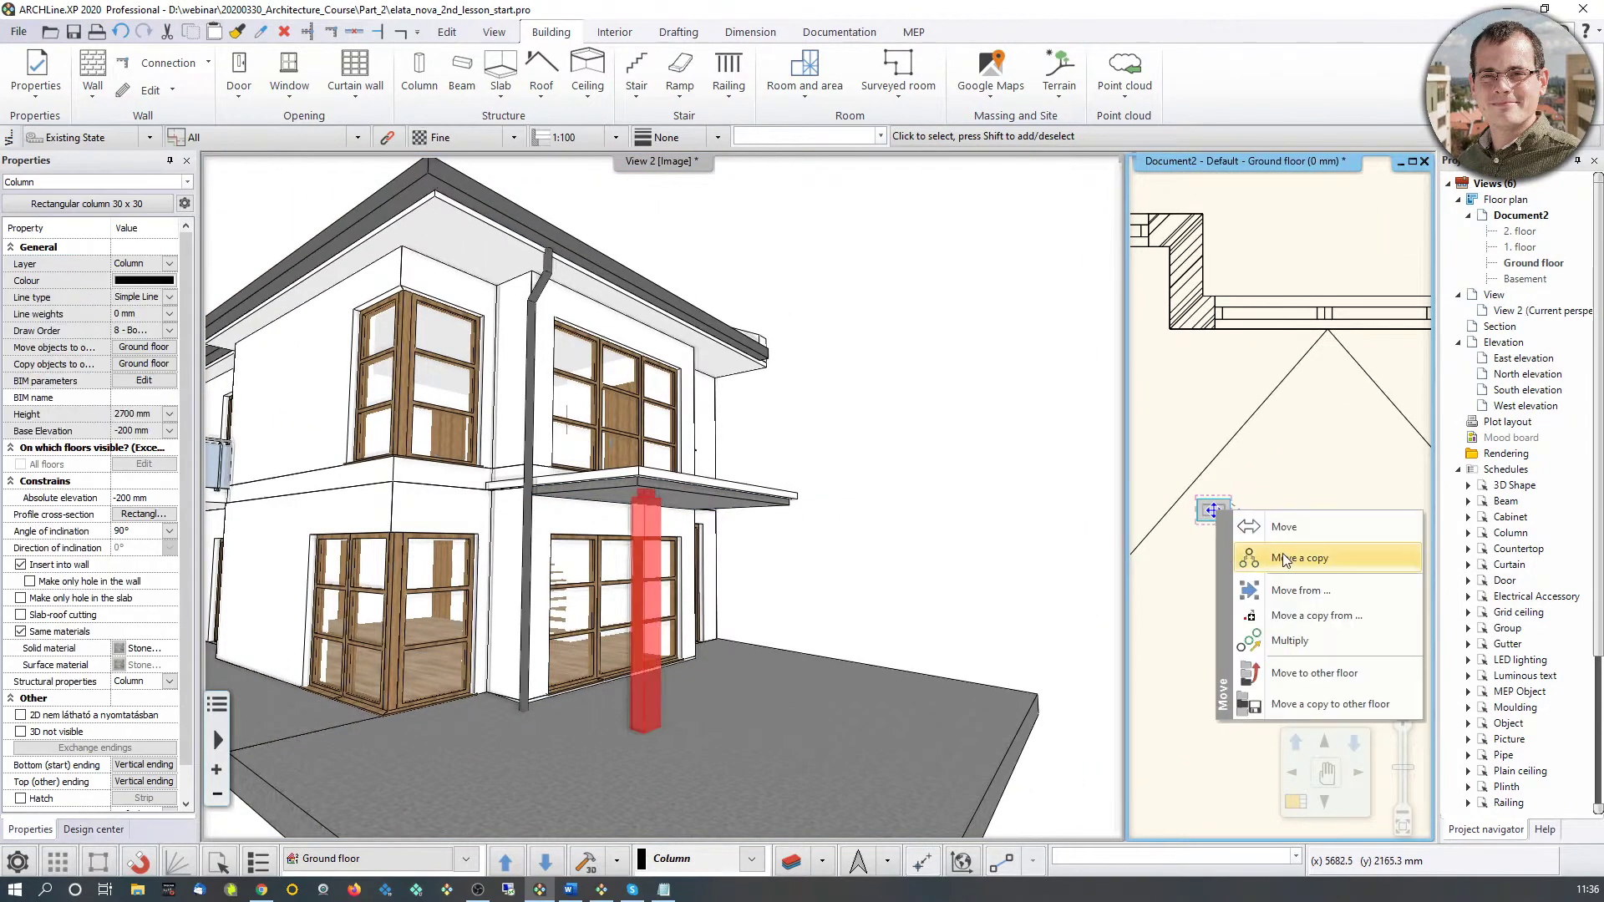
{"action": "left_click", "coordinate": [1276, 616]}
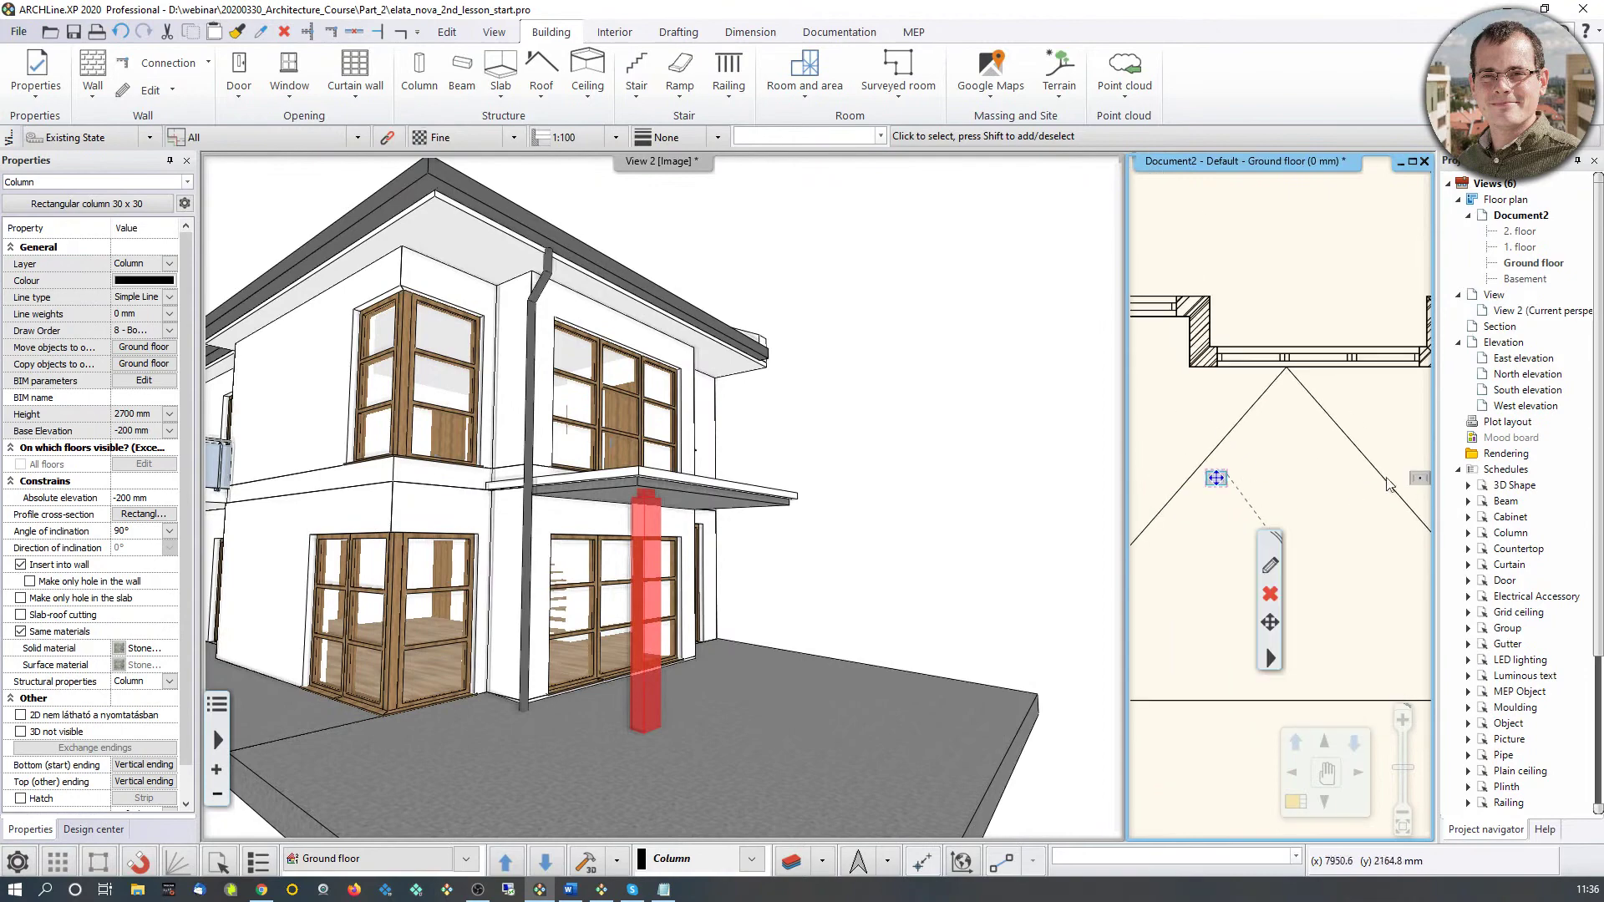
{"action": "left_click", "coordinate": [1295, 802]}
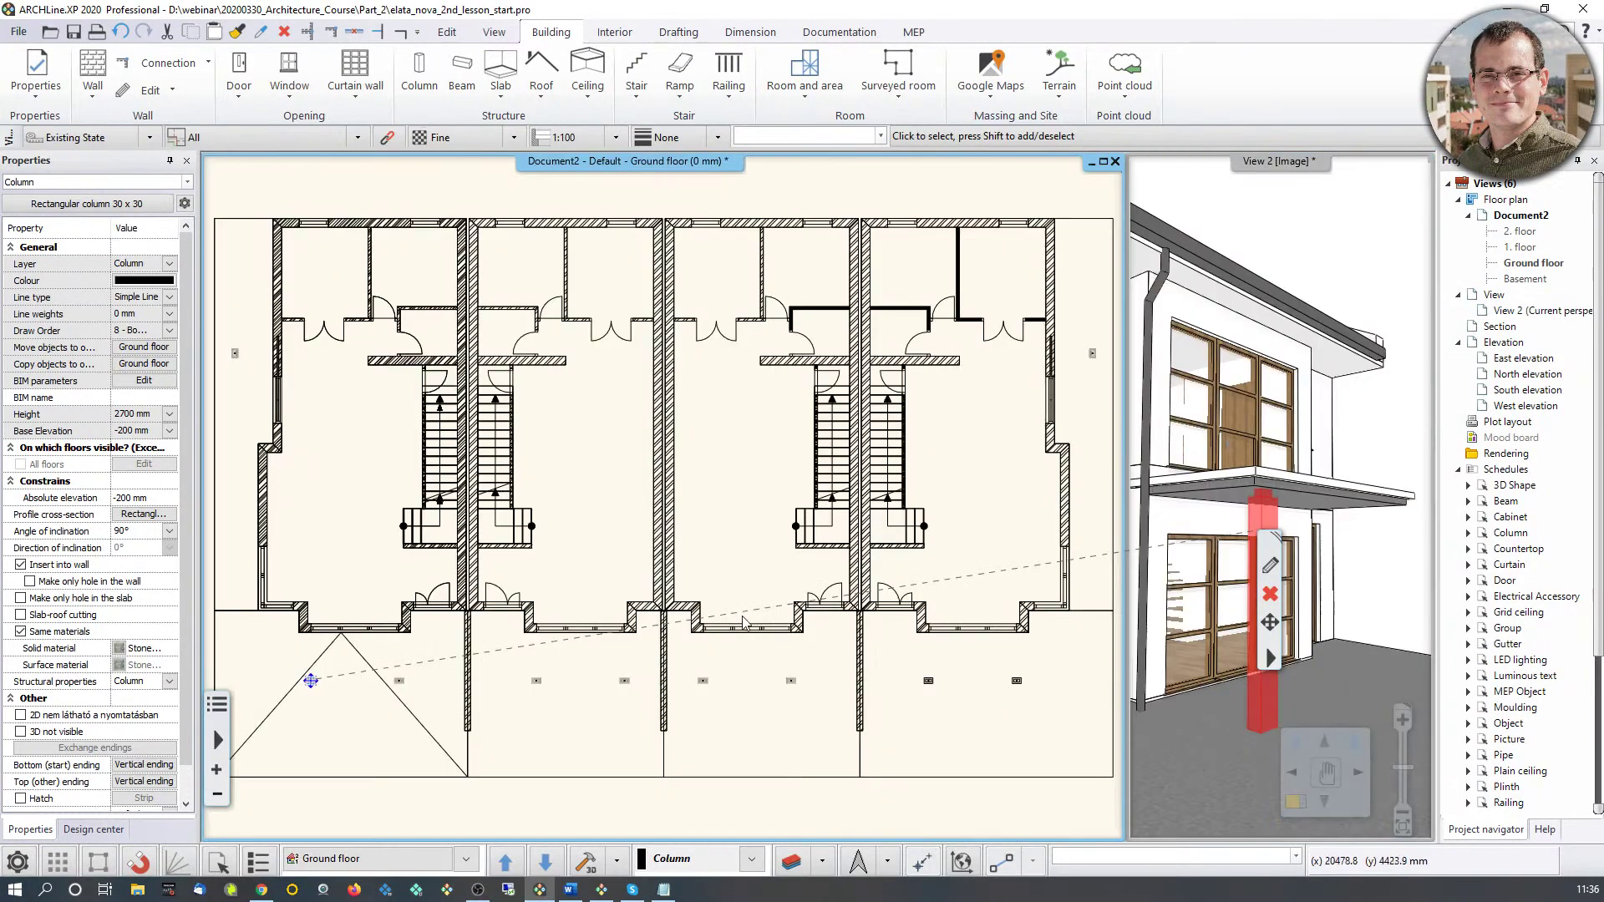
Step: Move the stone column by its lower-left corner onto the matching corner of the right-hand column footprint under the same canopy
{"action": "scroll", "coordinate": [562, 544], "scroll_direction": "up", "scroll_amount": 4}
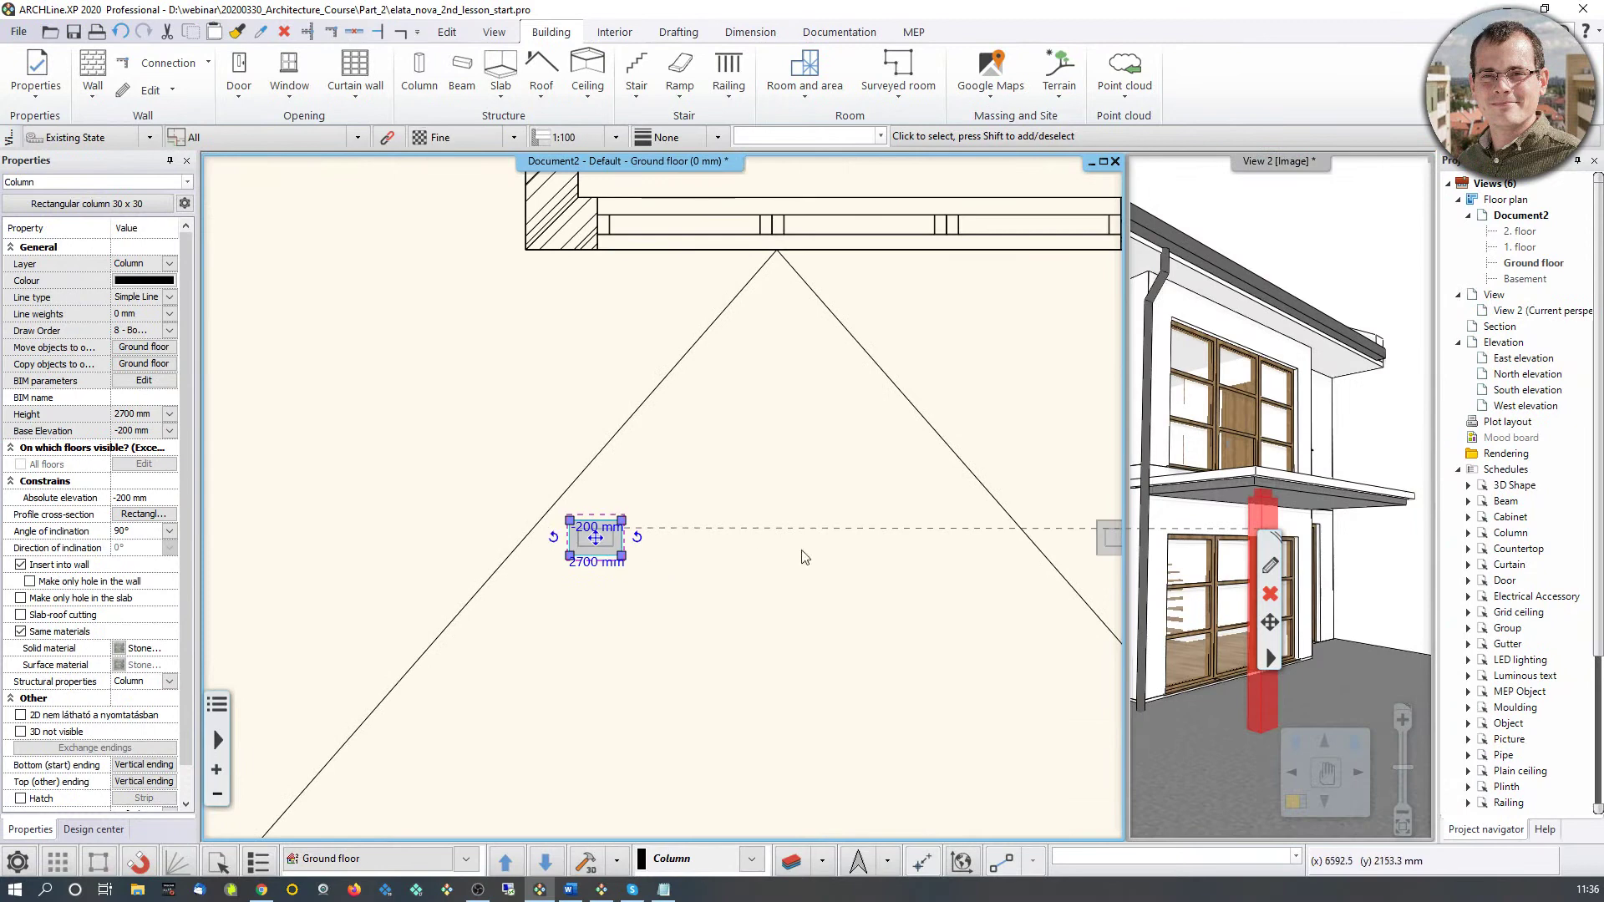
{"action": "scroll", "coordinate": [482, 538], "scroll_direction": "up", "scroll_amount": 1}
{"action": "left_click", "coordinate": [482, 538]}
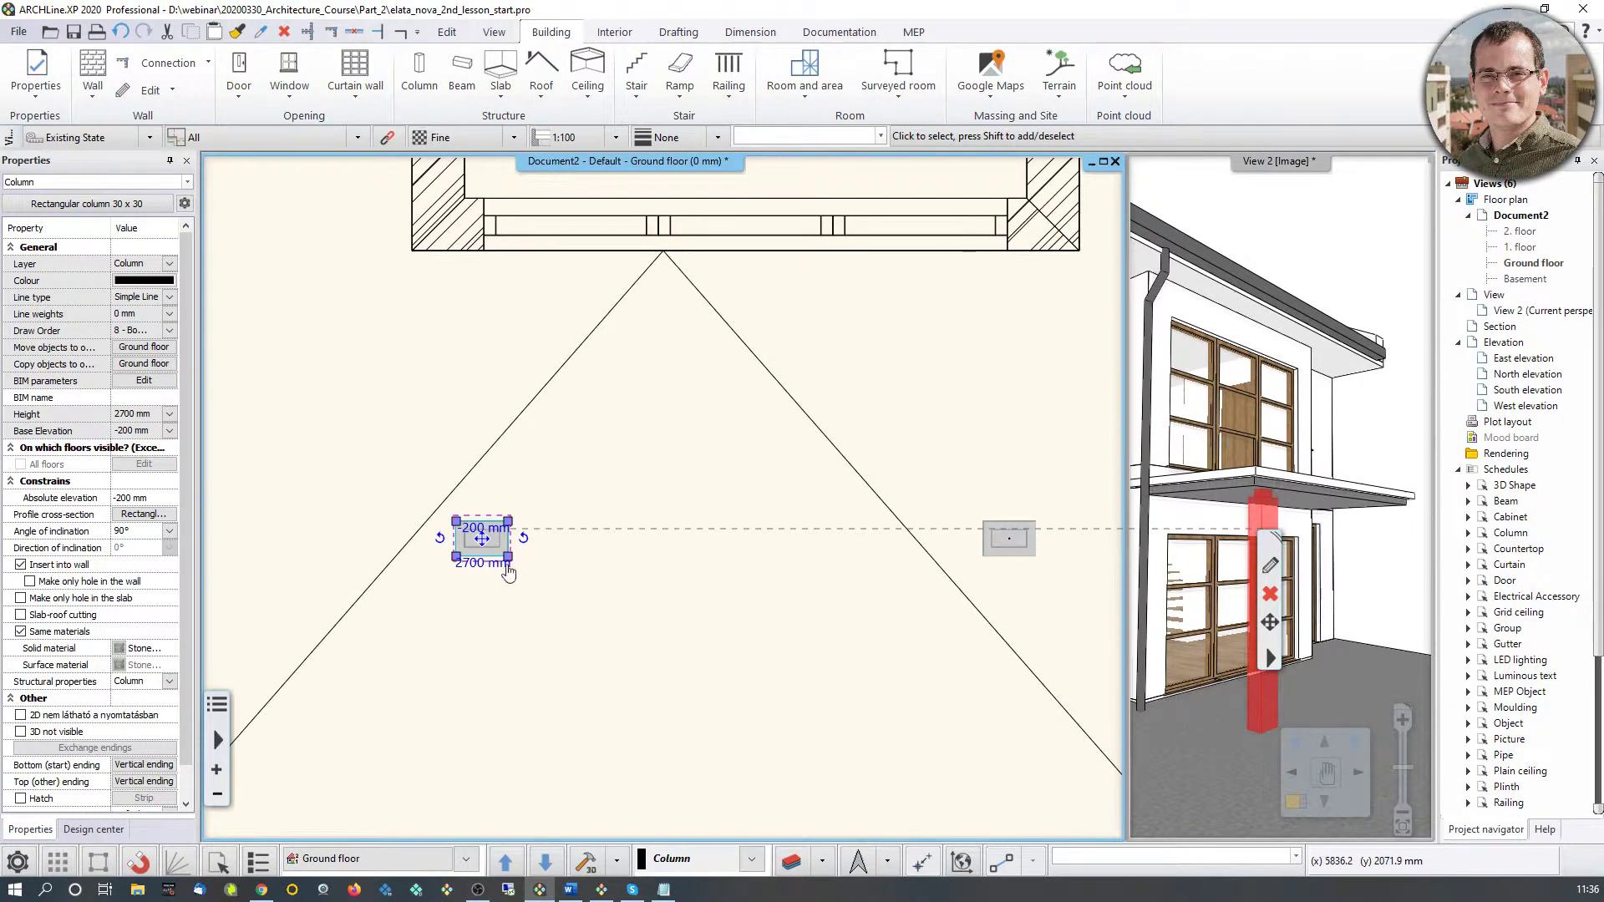
{"action": "scroll", "coordinate": [511, 568], "scroll_direction": "up", "scroll_amount": 2}
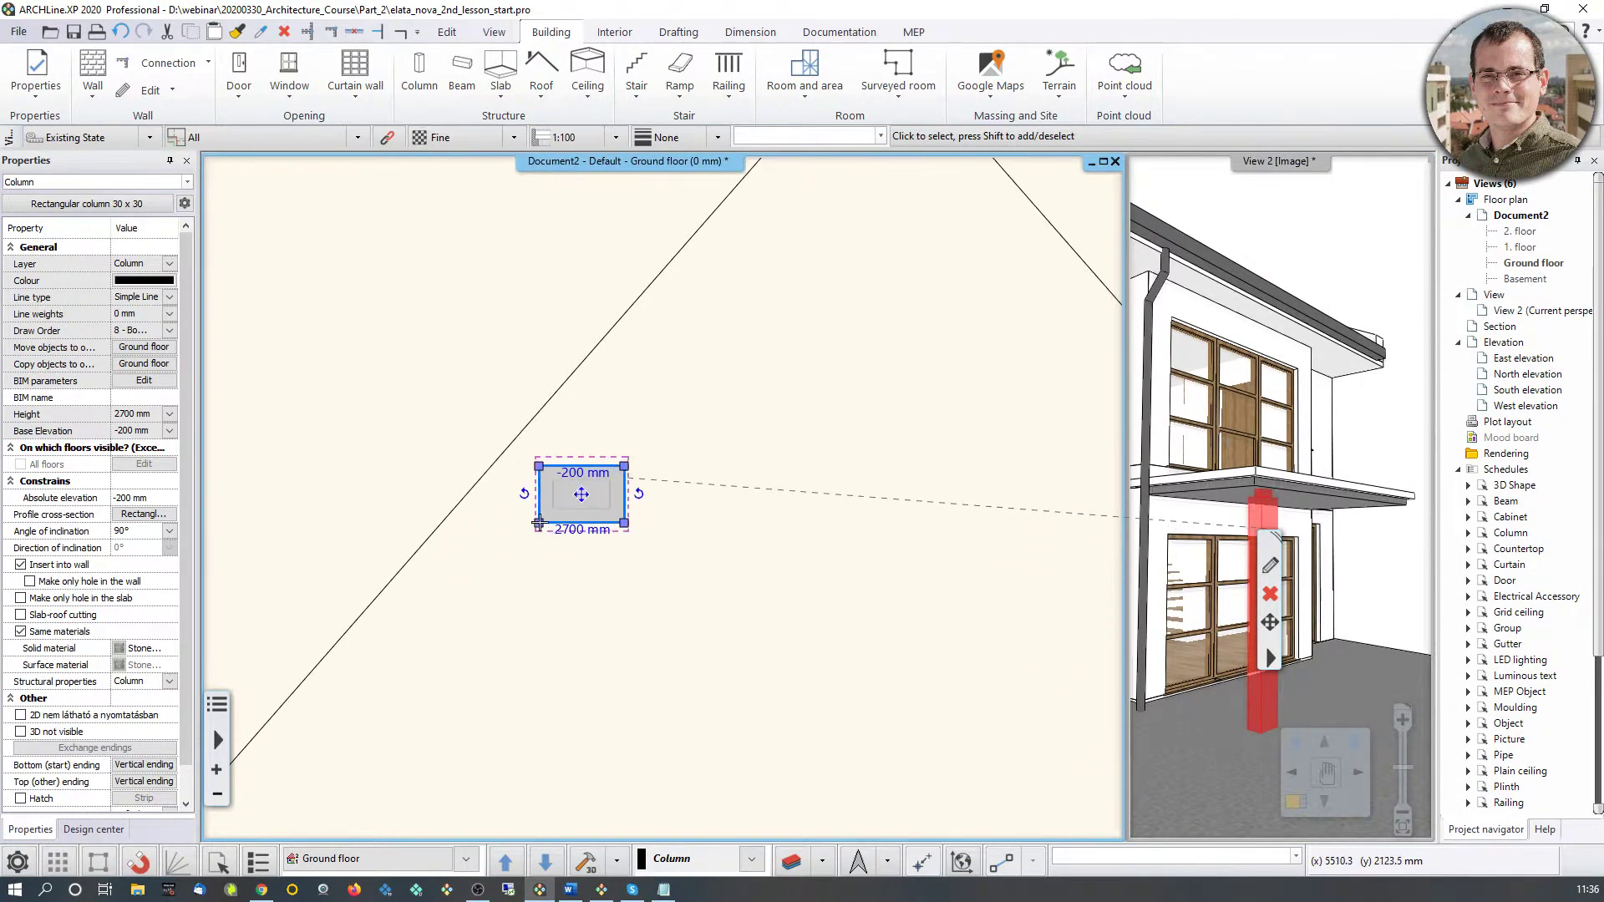
{"action": "left_click", "coordinate": [538, 524]}
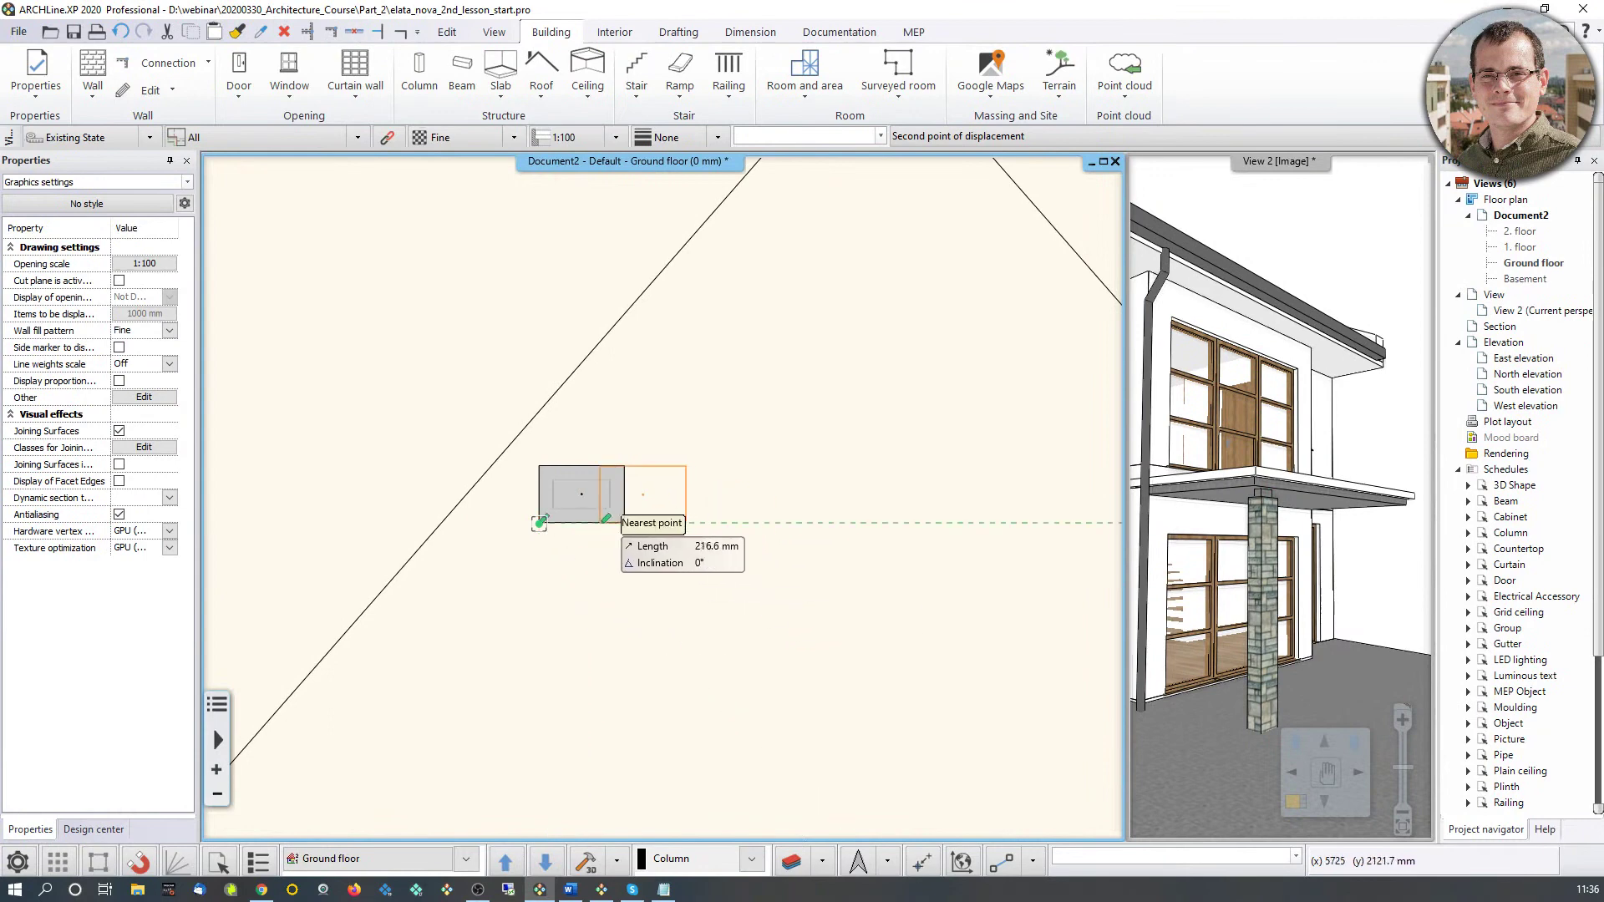
{"action": "scroll", "coordinate": [539, 522], "scroll_direction": "down", "scroll_amount": 2}
{"action": "middle_click_drag", "start_coordinate": [251, 552], "coordinate": [516, 558]}
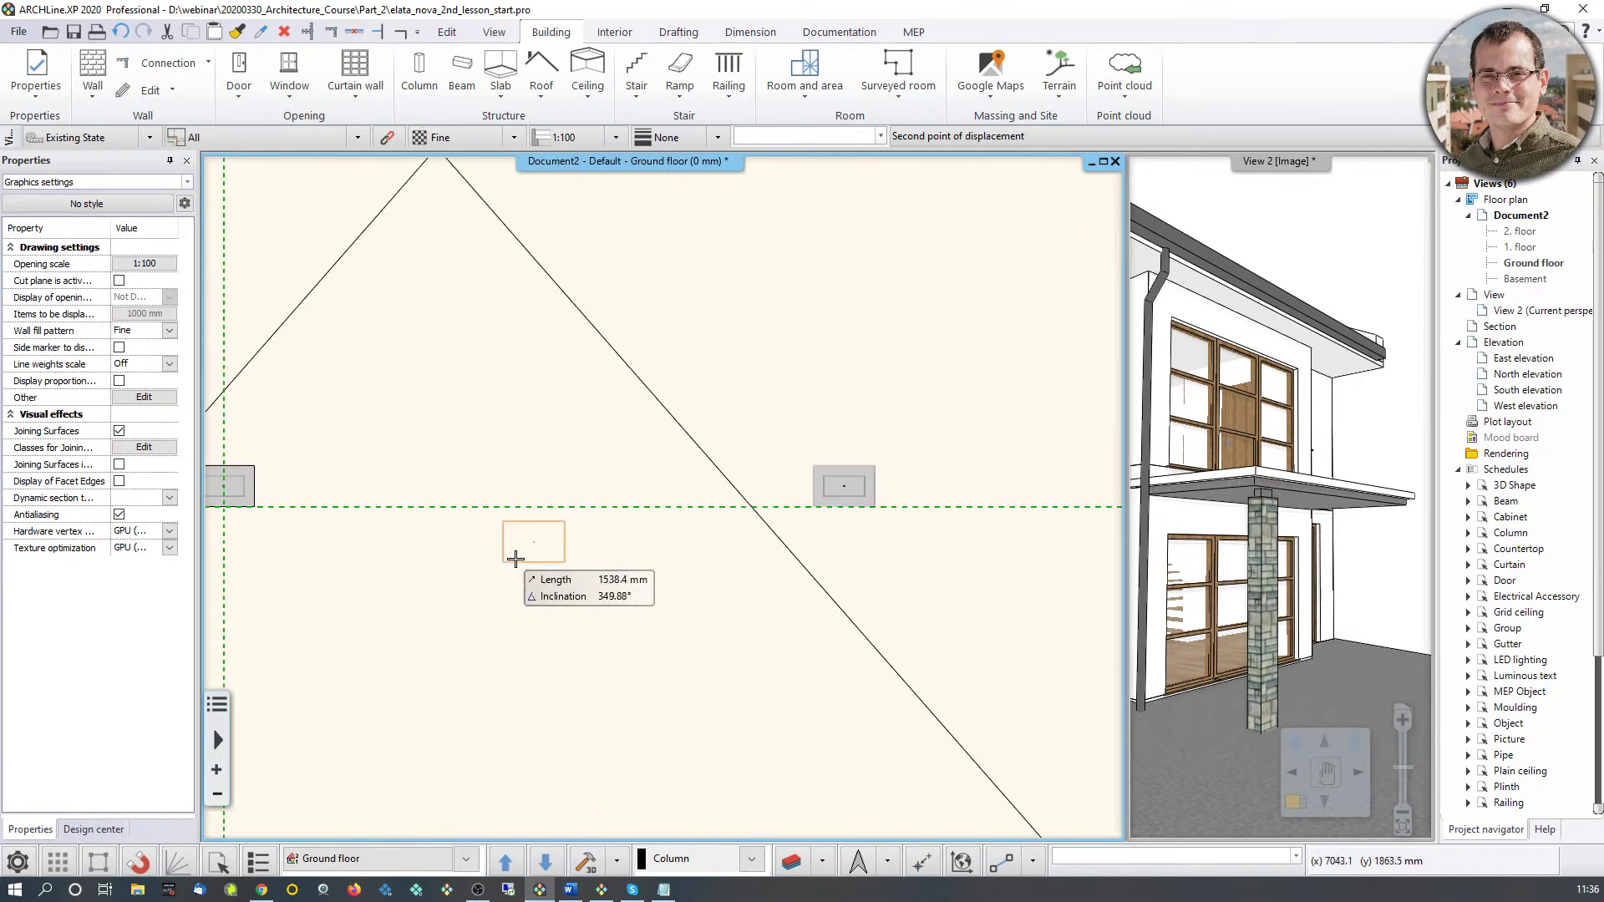
{"action": "scroll", "coordinate": [827, 510], "scroll_direction": "up", "scroll_amount": 3}
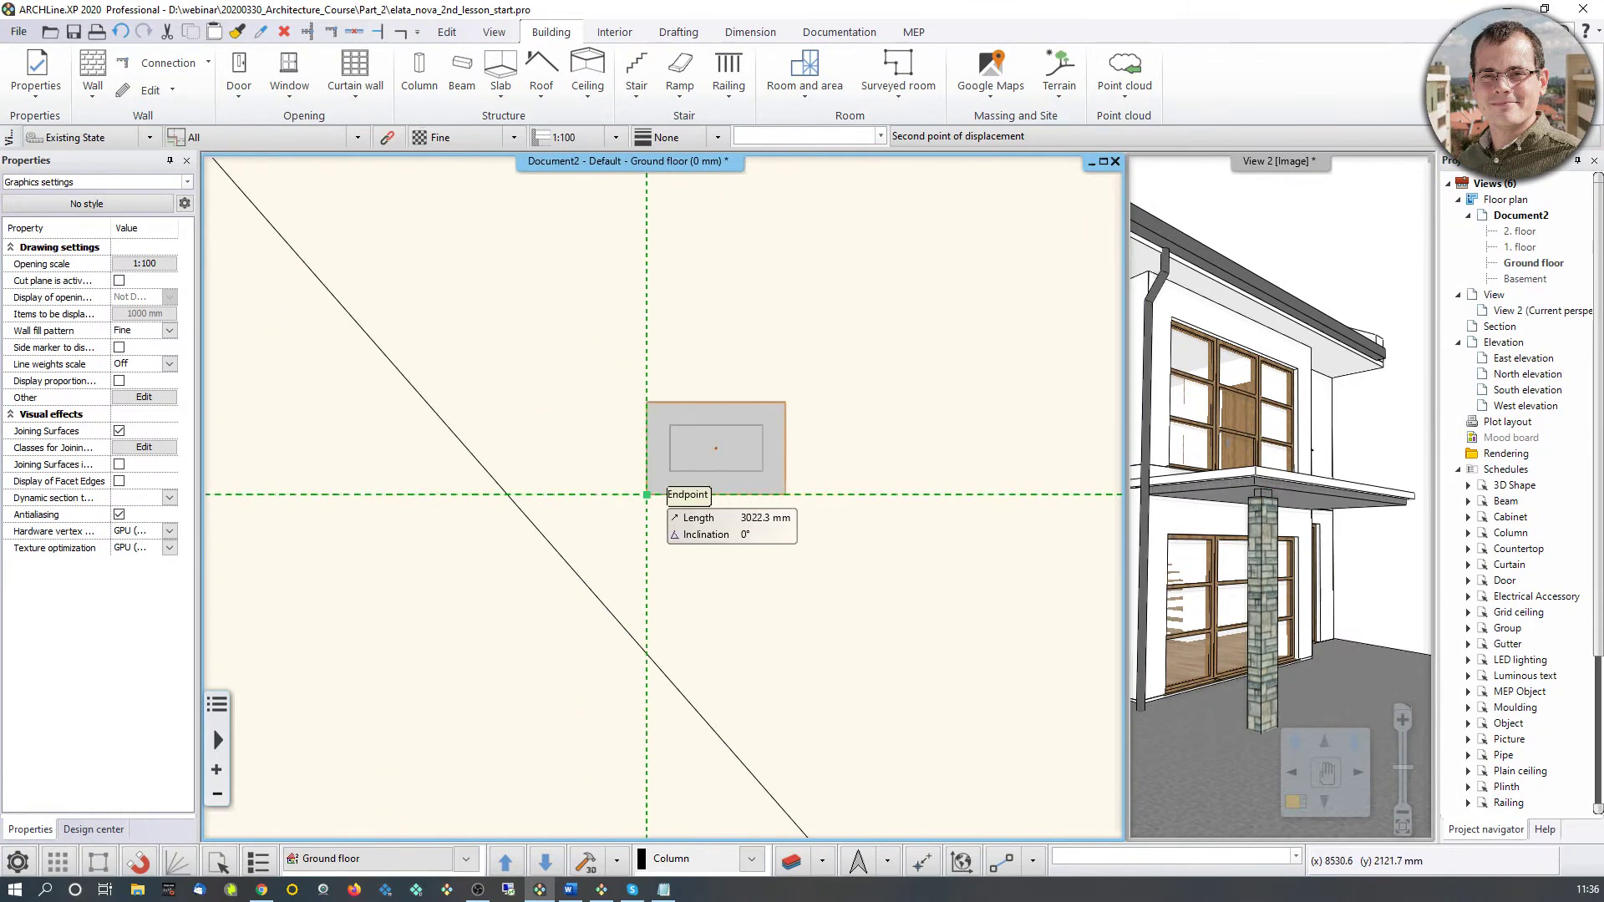
{"action": "left_click", "coordinate": [646, 494]}
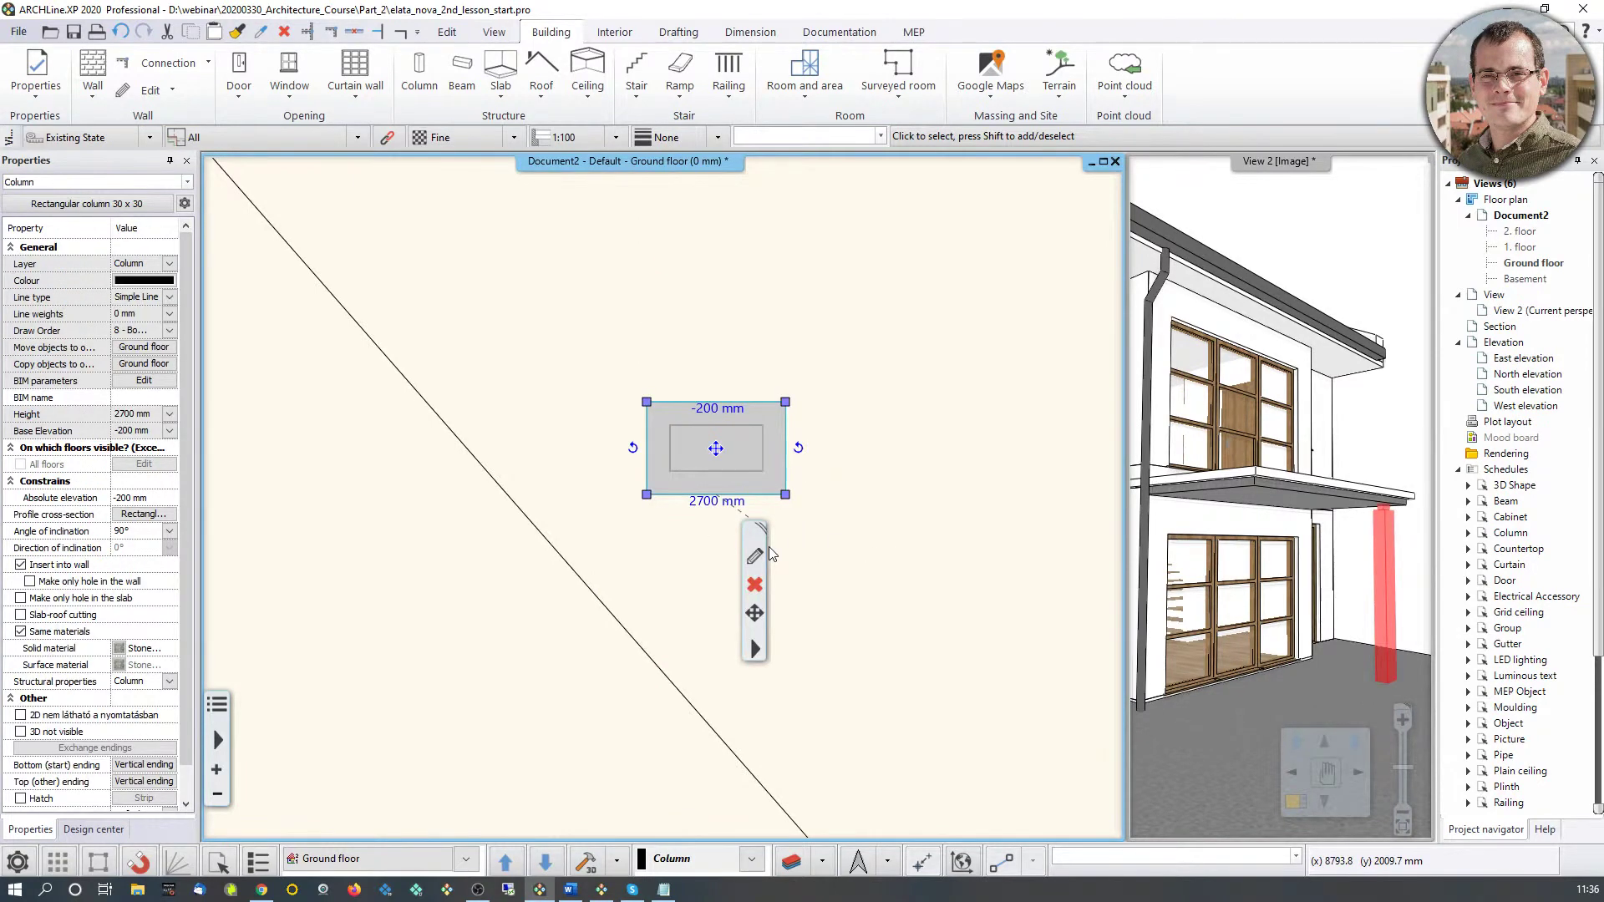
Step: Copy the moved column, using its corner as reference point, onto the left-hand column footprint under the same canopy
{"action": "scroll", "coordinate": [768, 546], "scroll_direction": "down", "scroll_amount": 4}
{"action": "left_click", "coordinate": [755, 614]}
{"action": "left_click", "coordinate": [806, 521]}
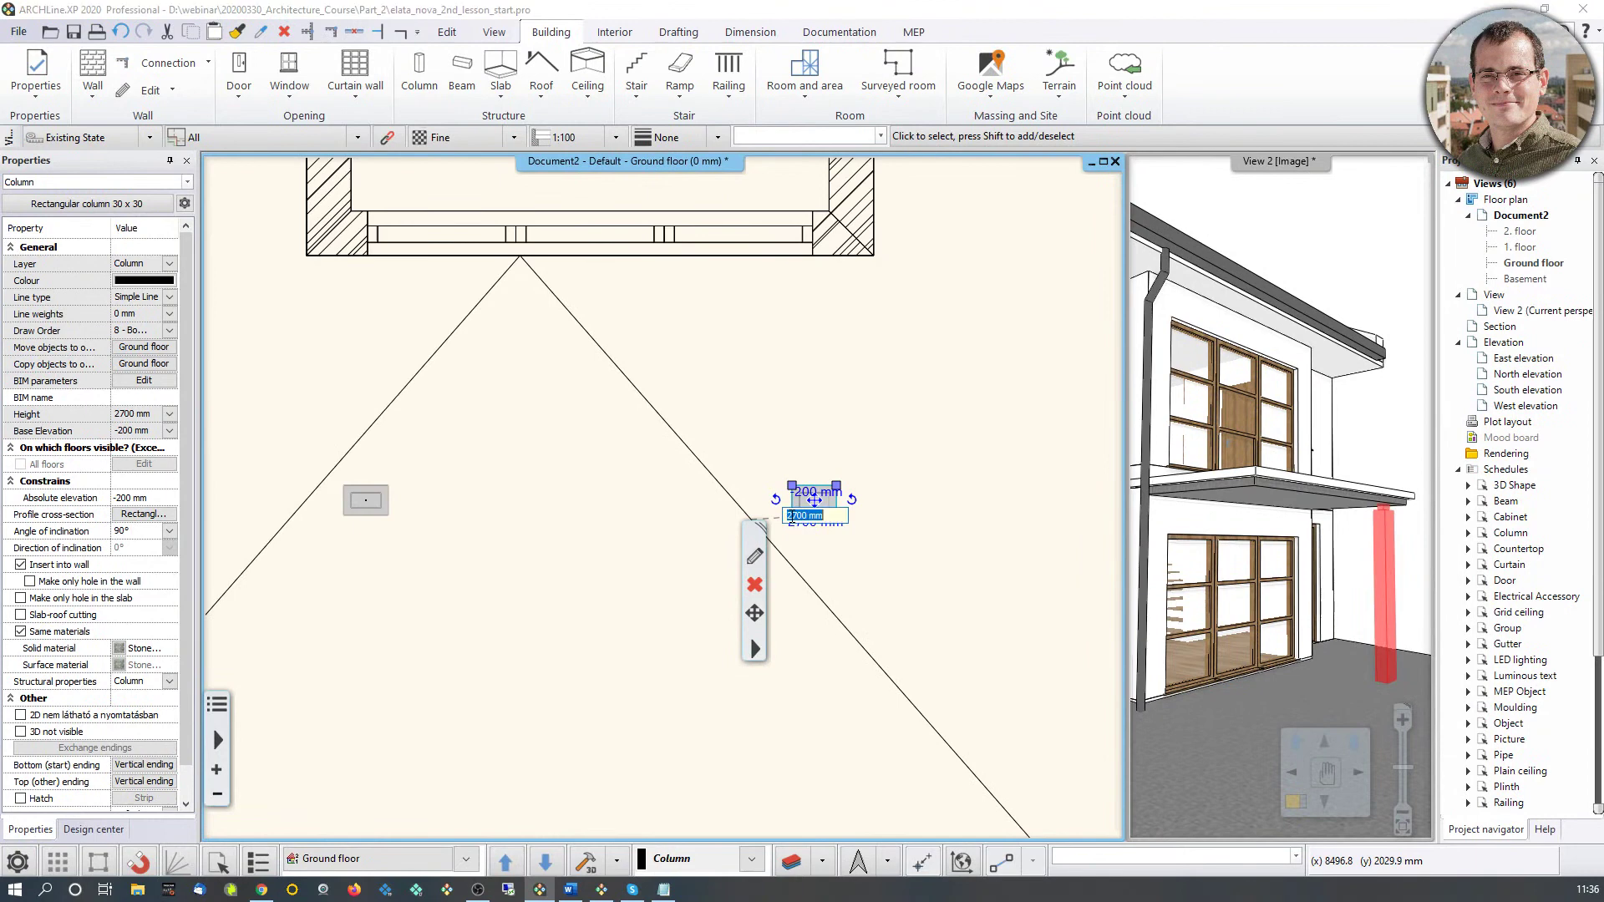
{"action": "left_click", "coordinate": [754, 614]}
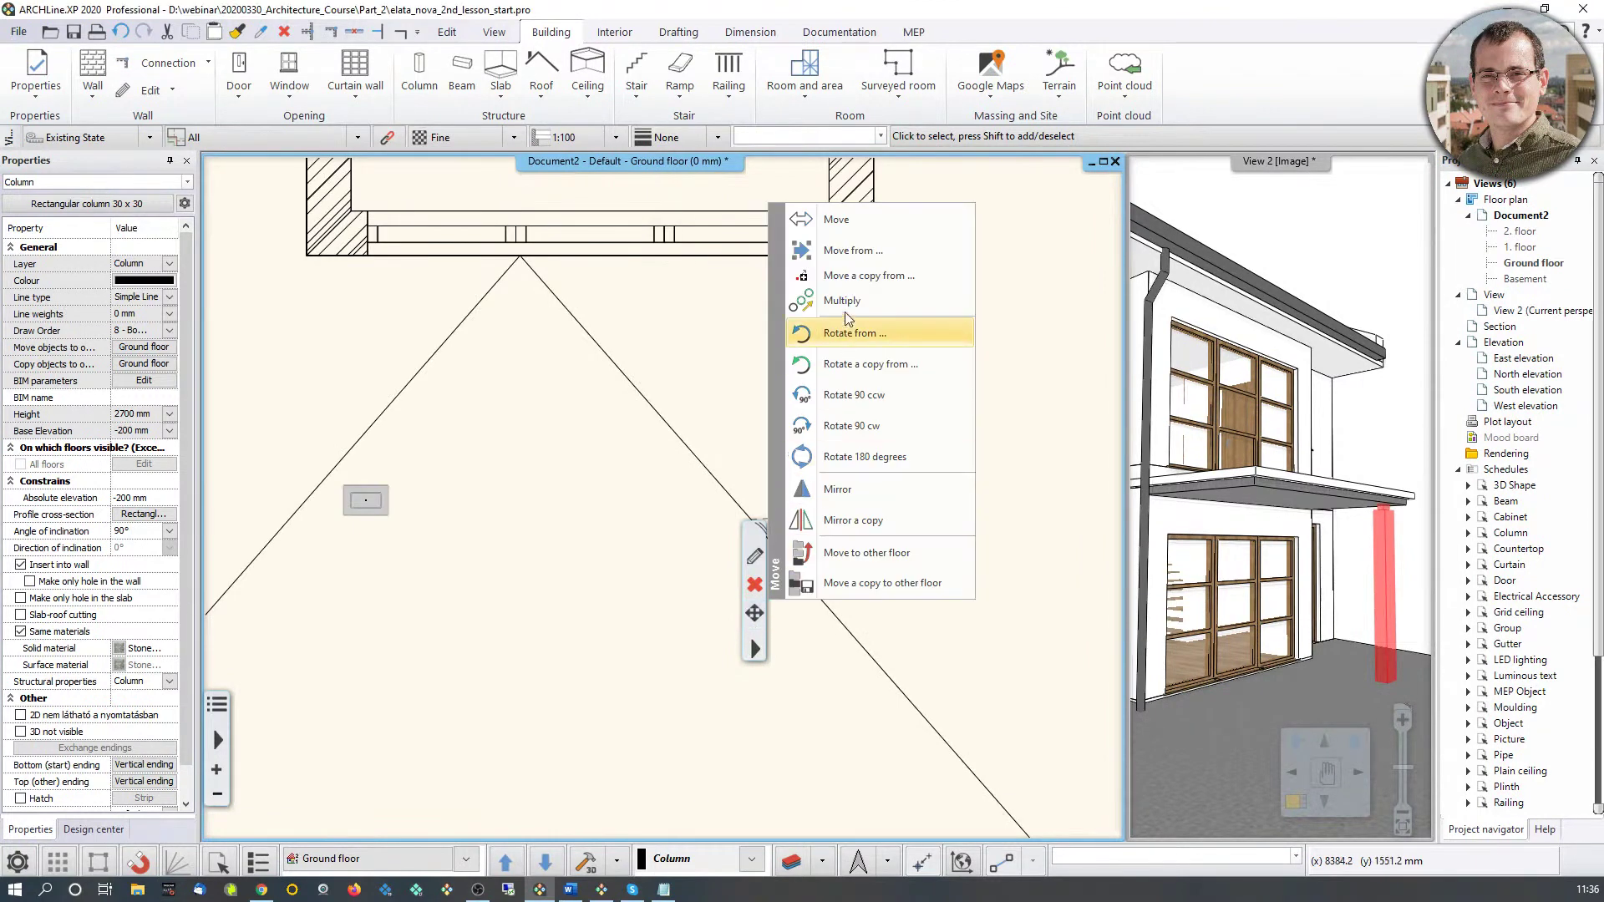
{"action": "left_click", "coordinate": [852, 275]}
{"action": "left_click", "coordinate": [791, 515]}
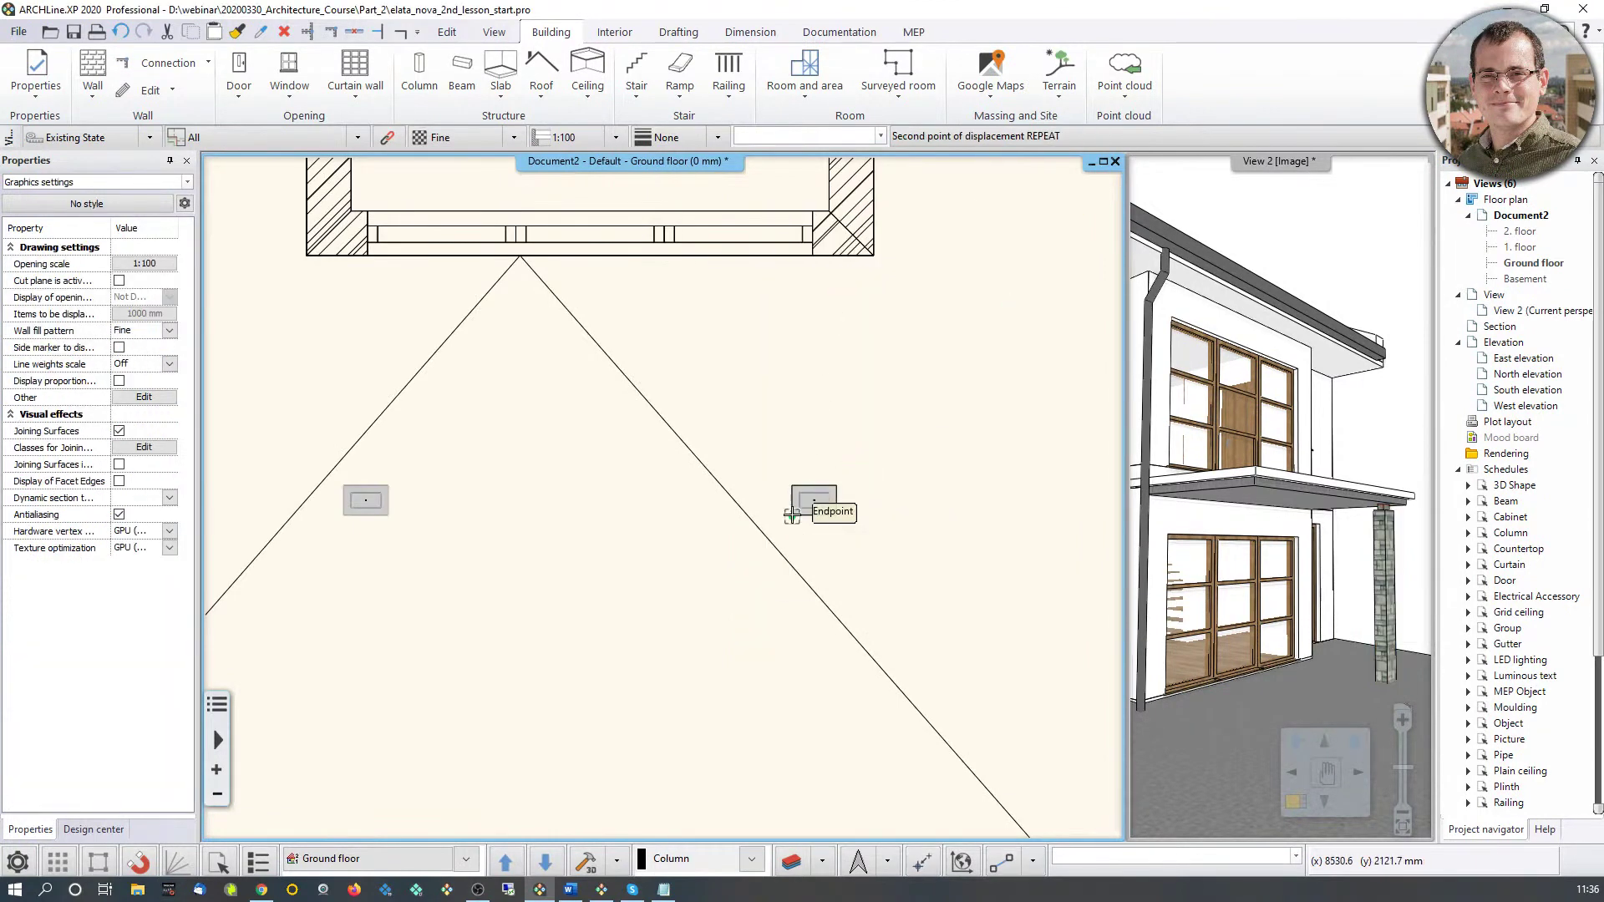
{"action": "left_click", "coordinate": [388, 516]}
Step: Copy the left-hand stone column to a spot beside the upright column footprint outside the house's left side wall
{"action": "middle_click_drag", "start_coordinate": [388, 516], "coordinate": [641, 553]}
{"action": "scroll", "coordinate": [640, 554], "scroll_direction": "down", "scroll_amount": 5}
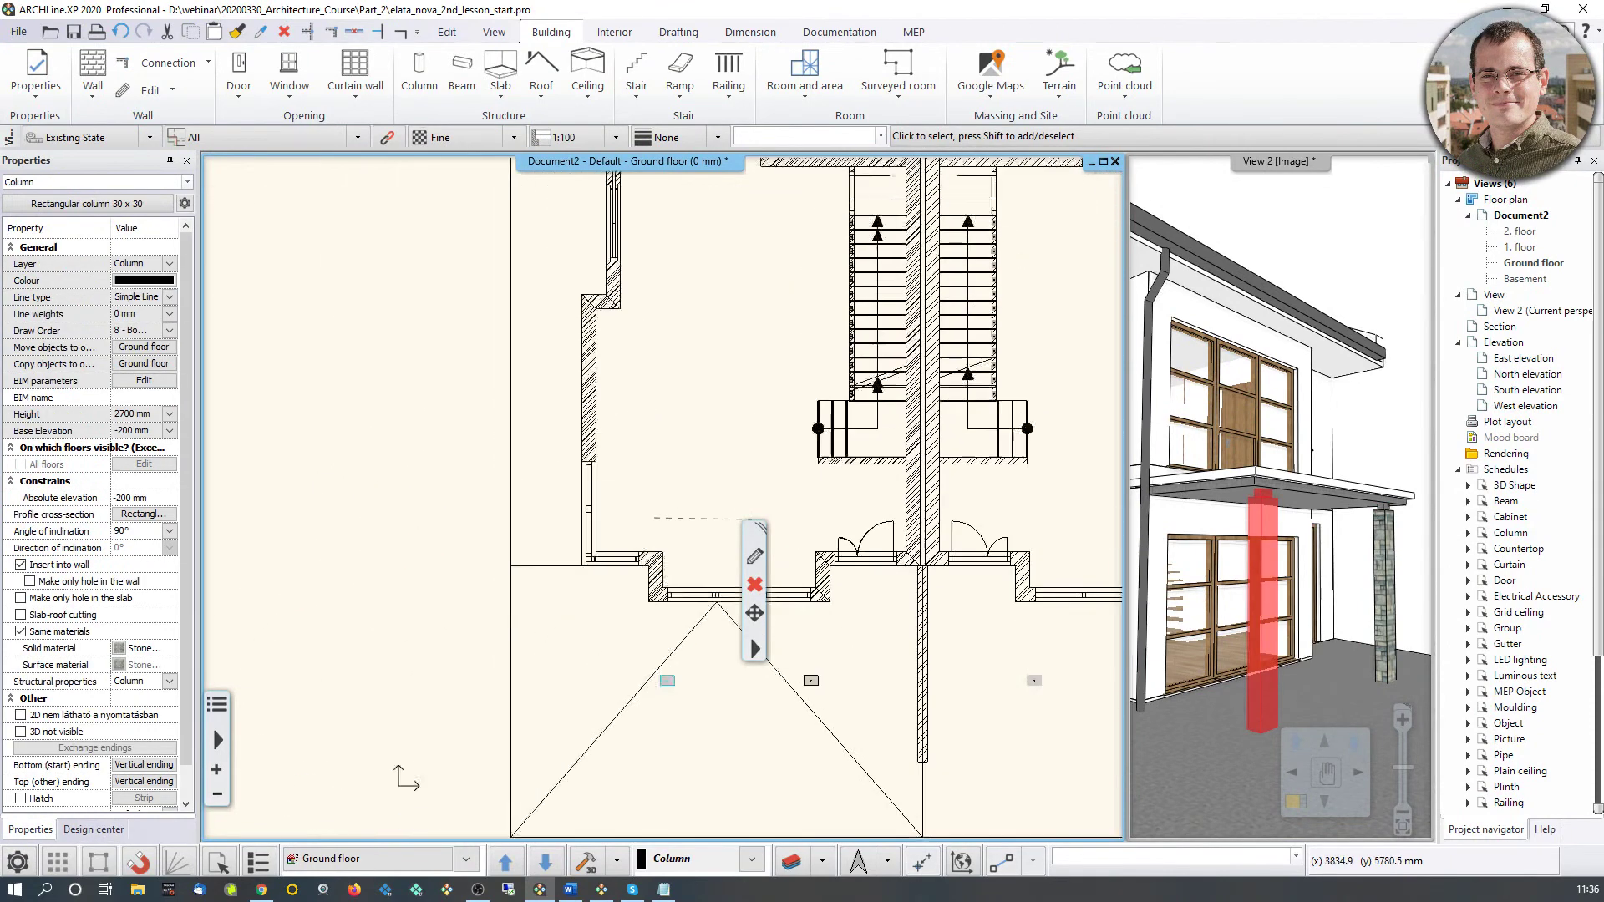
{"action": "scroll", "coordinate": [696, 436], "scroll_direction": "up", "scroll_amount": 5}
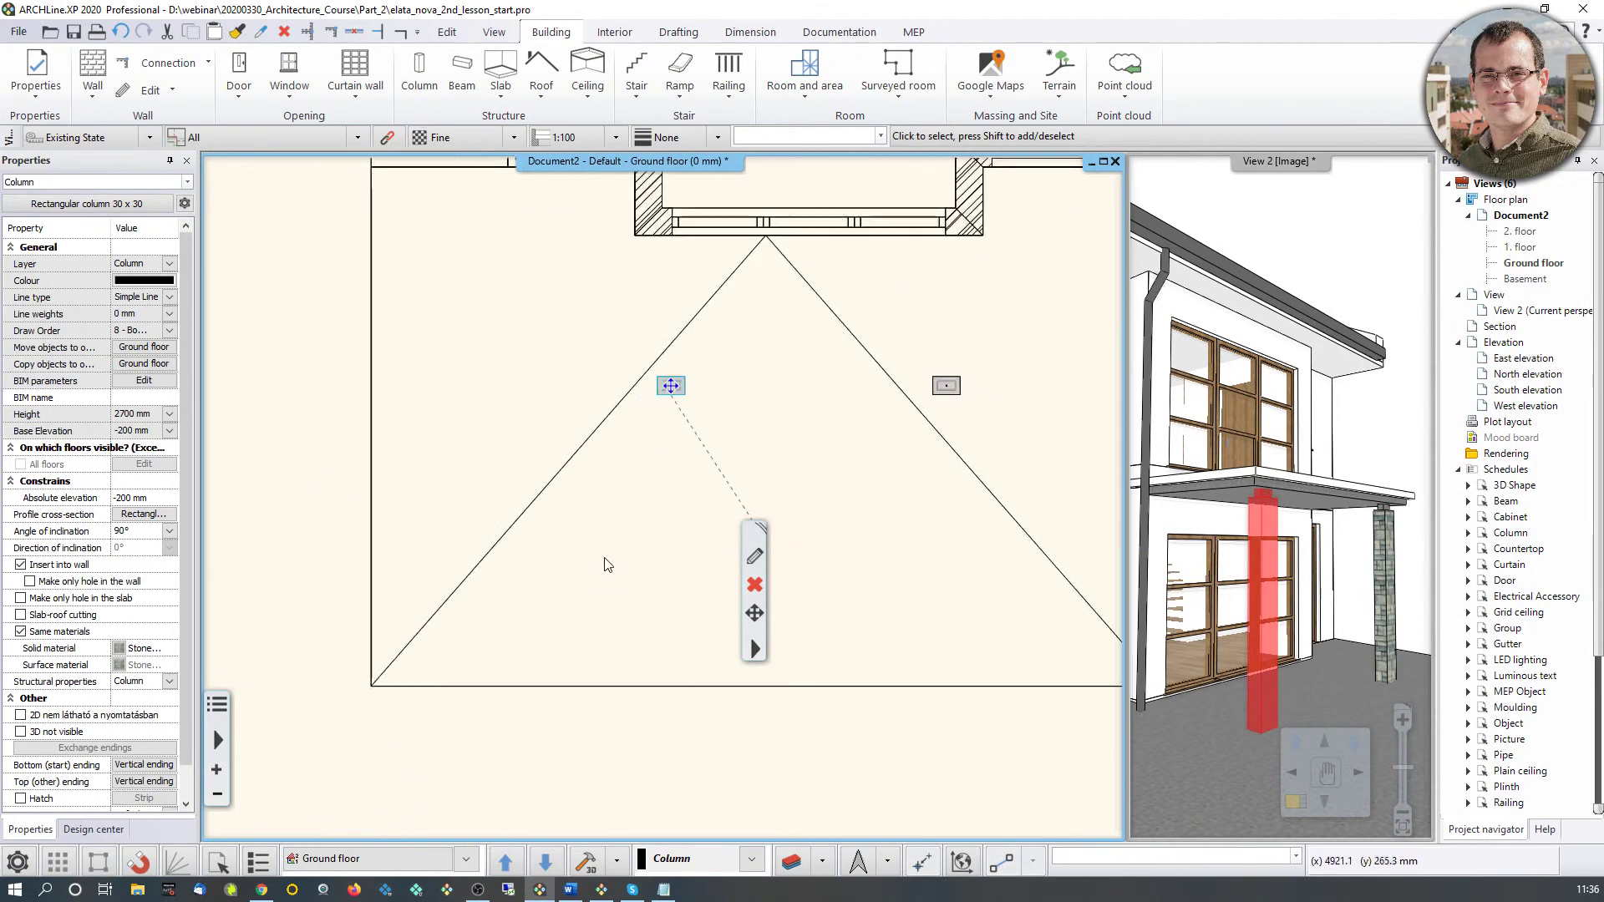
{"action": "left_click", "coordinate": [754, 613]}
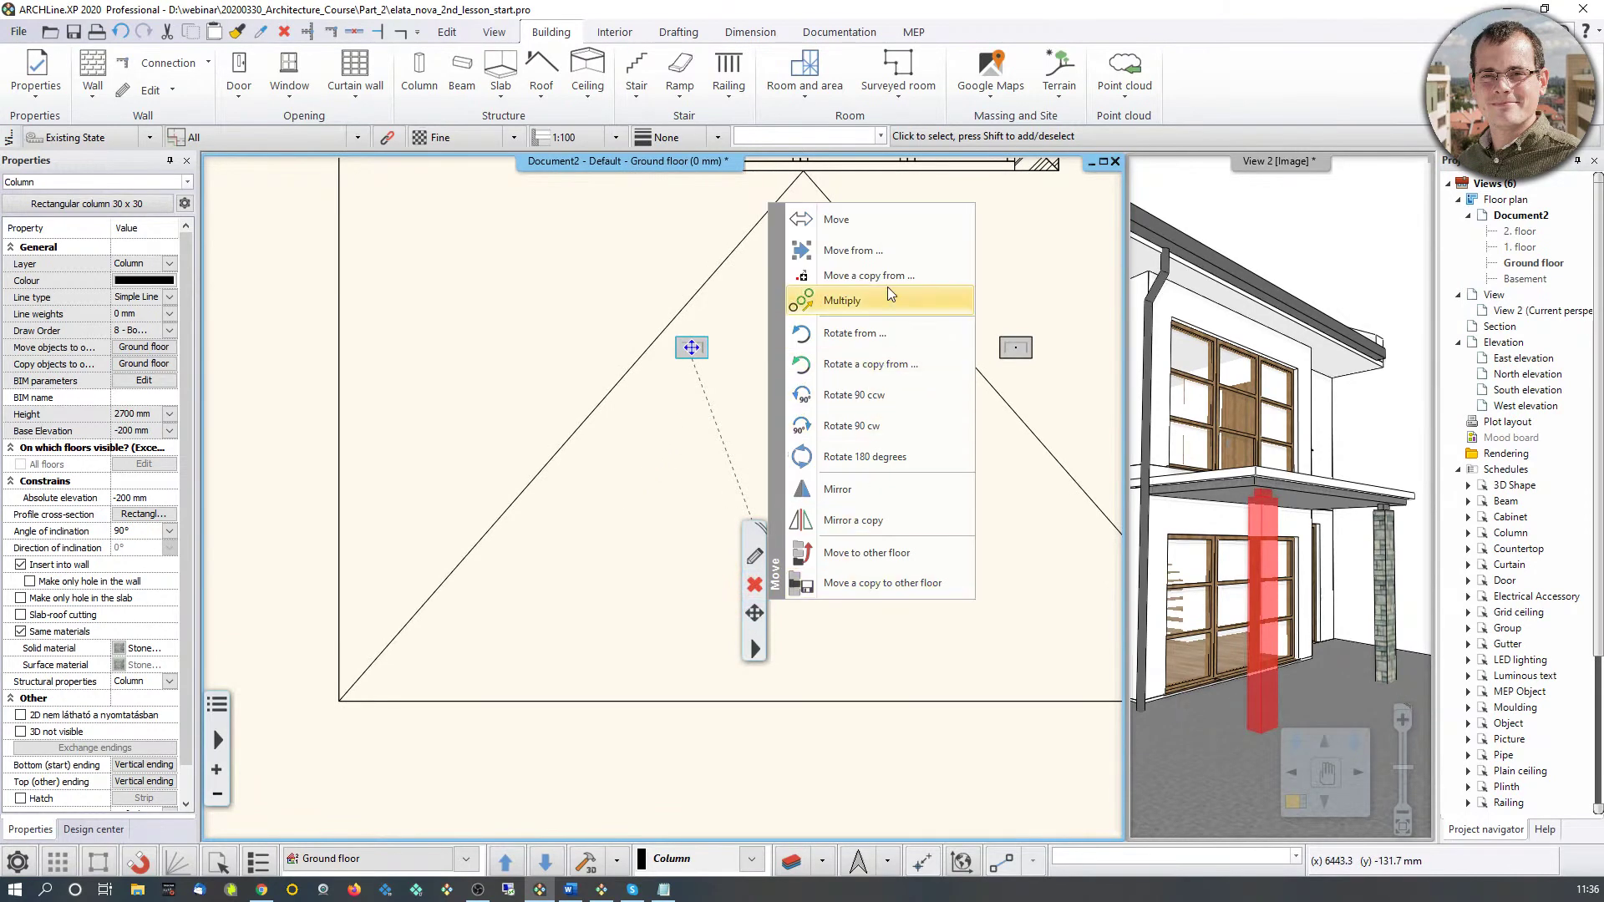
{"action": "left_click", "coordinate": [869, 276]}
{"action": "scroll", "coordinate": [718, 502], "scroll_direction": "up", "scroll_amount": 5}
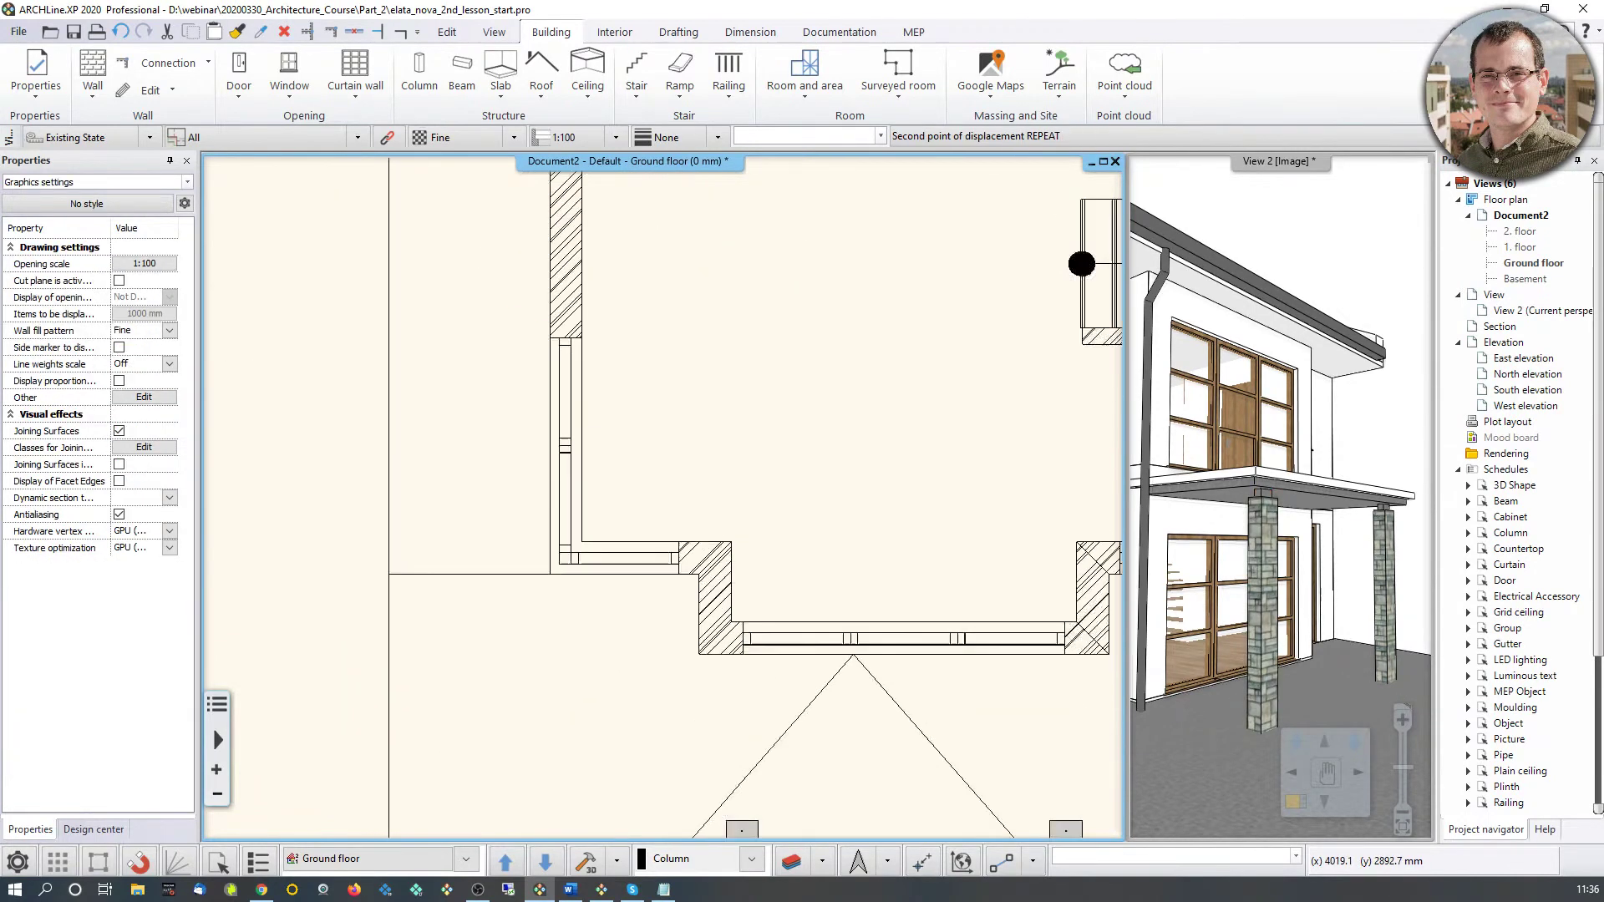
{"action": "scroll", "coordinate": [655, 418], "scroll_direction": "down", "scroll_amount": 3}
{"action": "scroll", "coordinate": [652, 551], "scroll_direction": "up", "scroll_amount": 5}
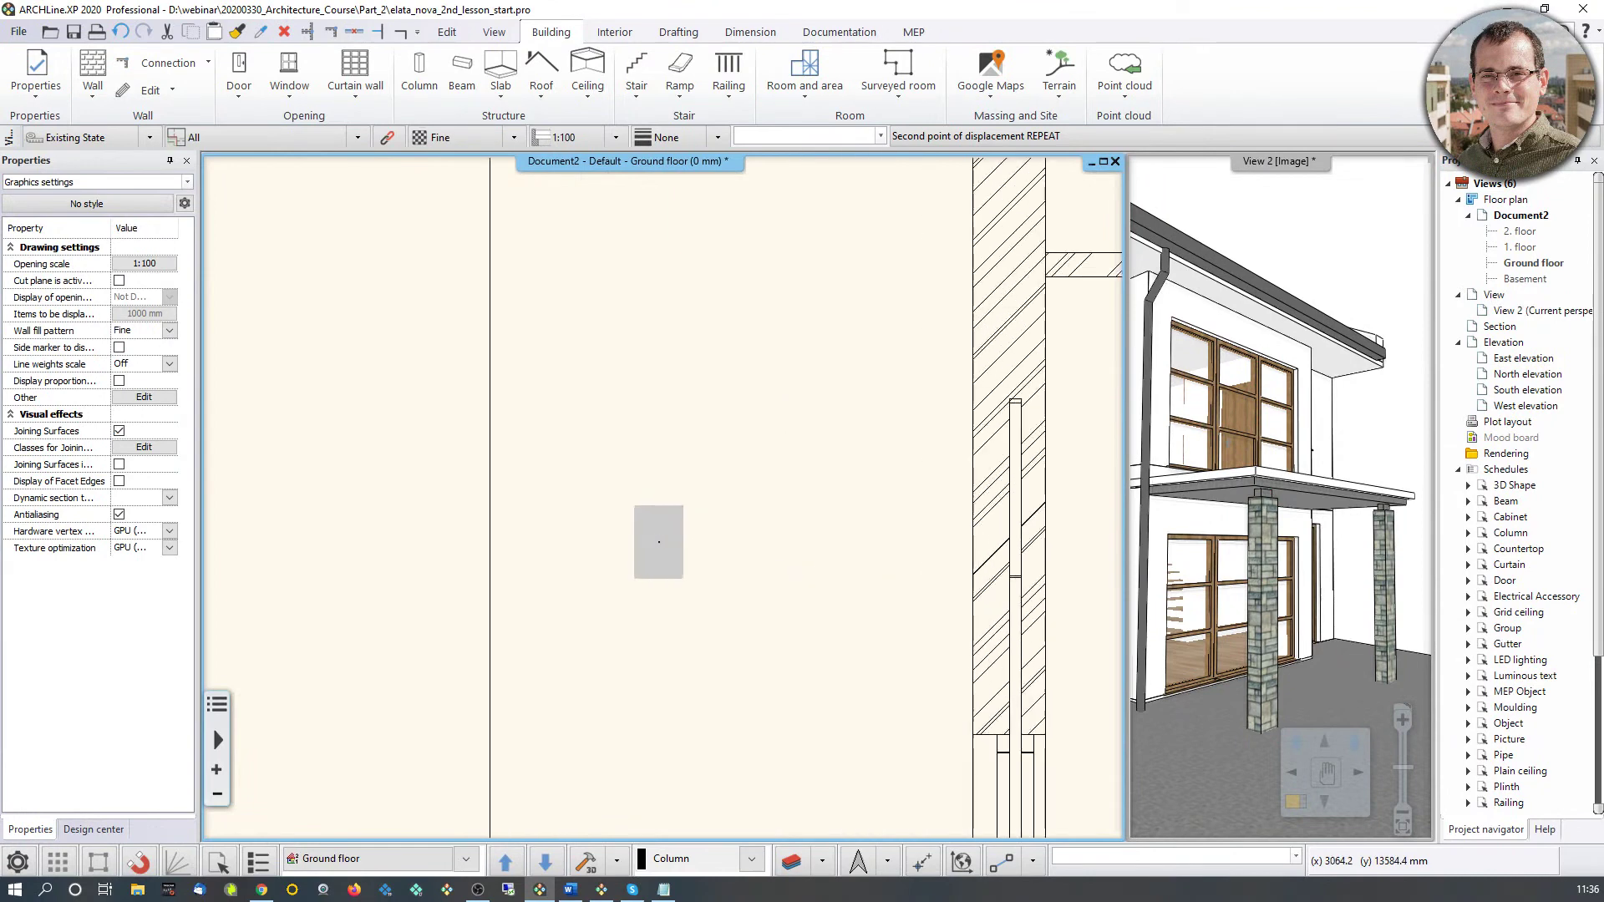
{"action": "left_click", "coordinate": [597, 591]}
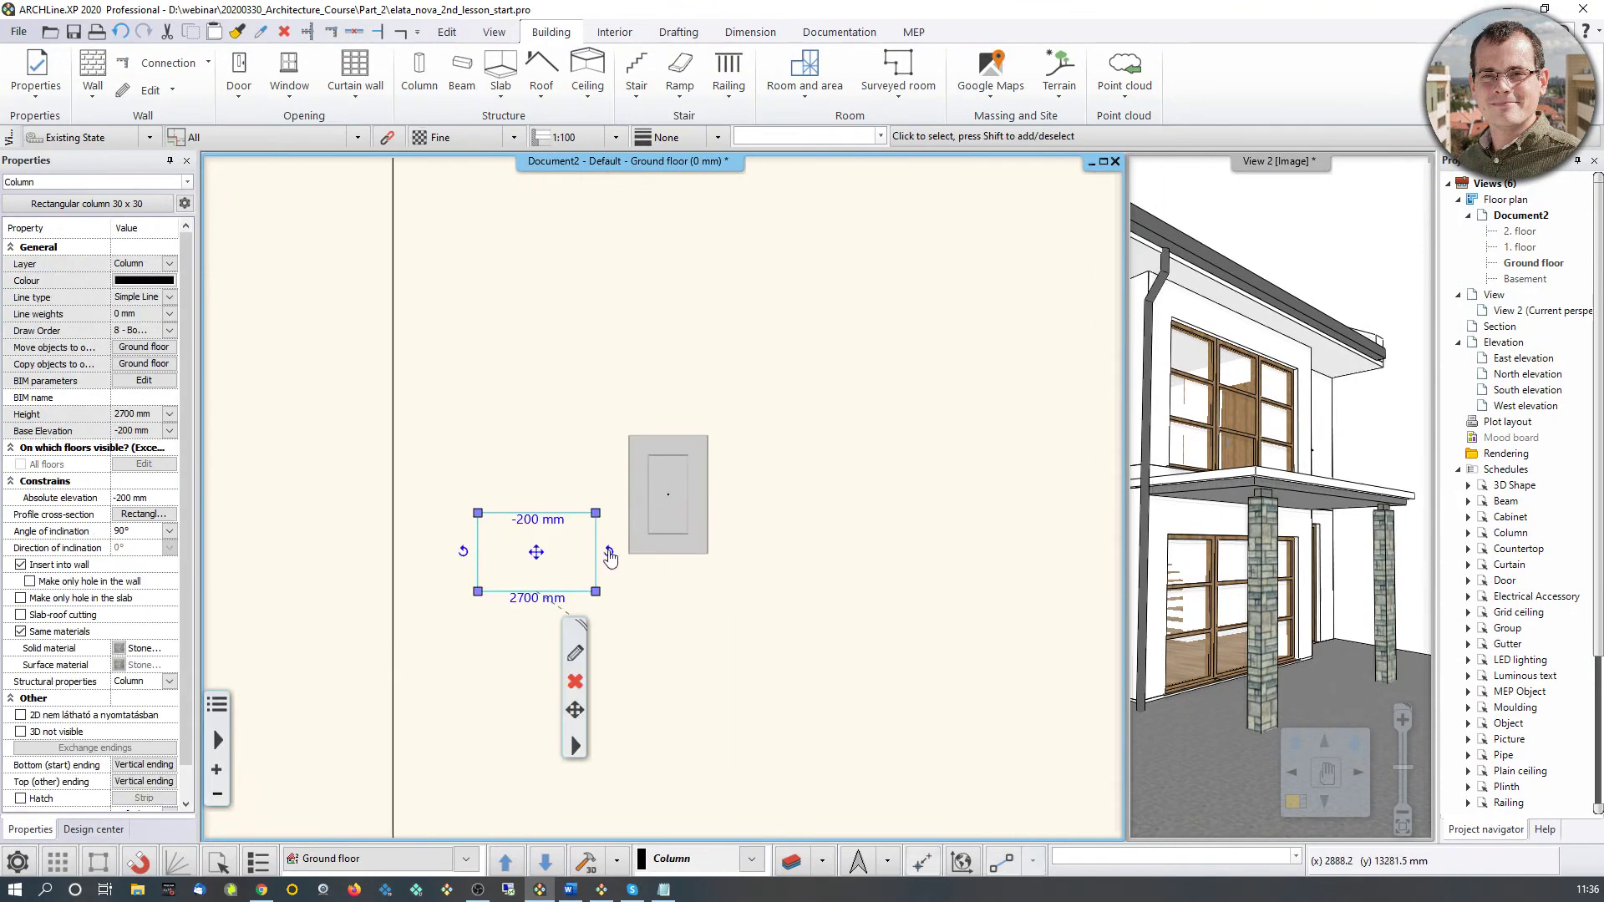
Step: Rotate the copied stone column 90 degrees and move it by its corner onto the adjacent upright column footprint
{"action": "mouse_move", "coordinate": [609, 552]}
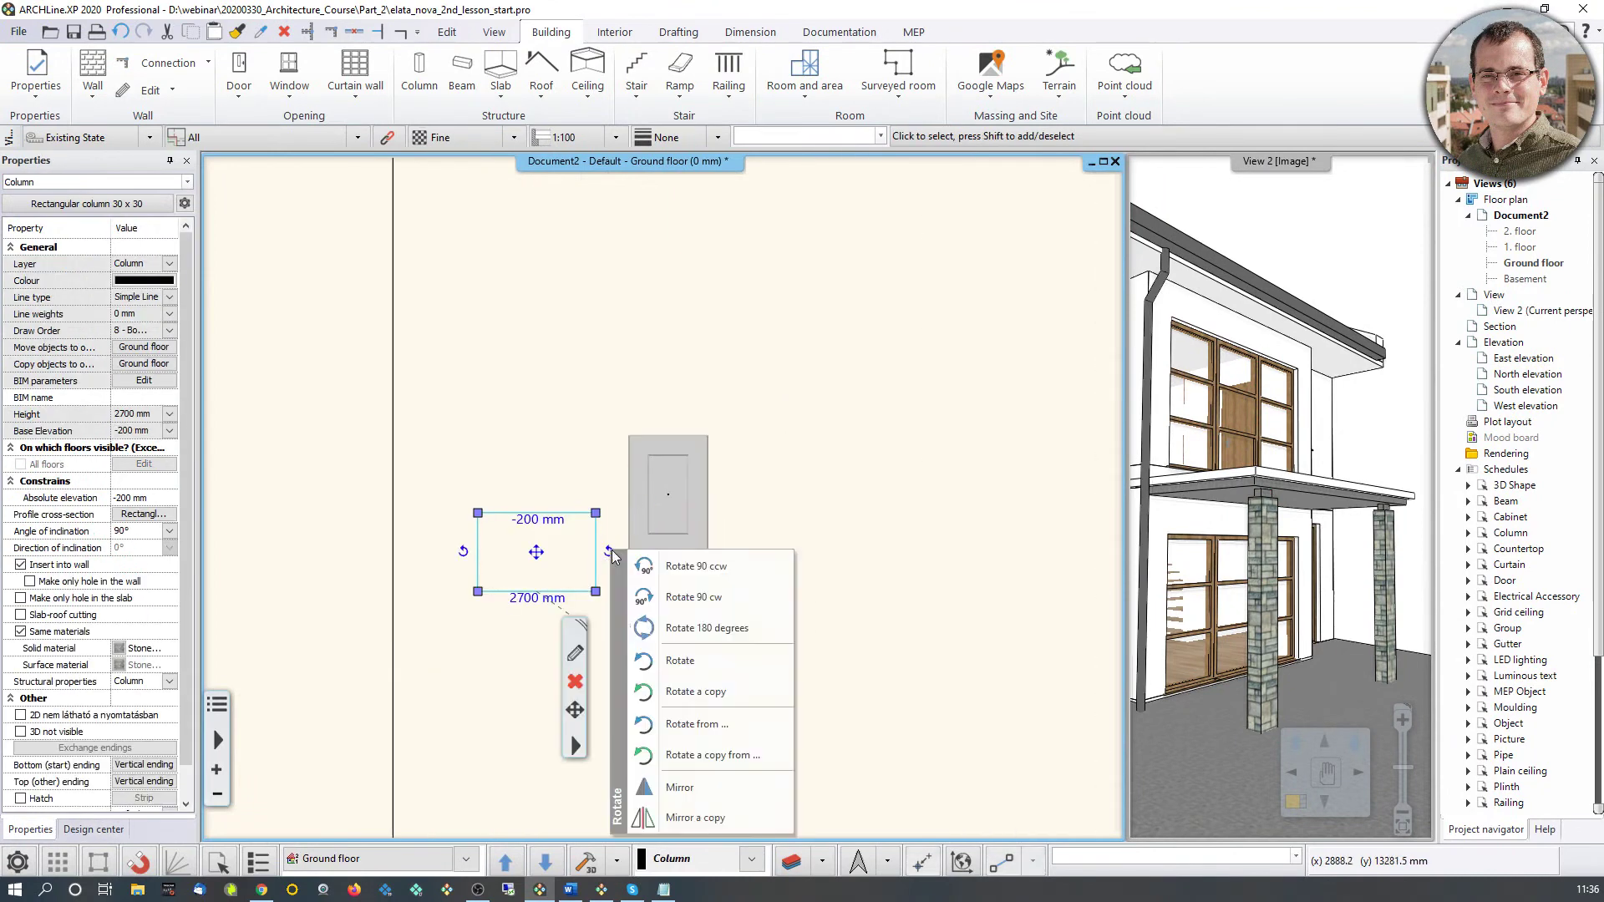
{"action": "left_click", "coordinate": [690, 576]}
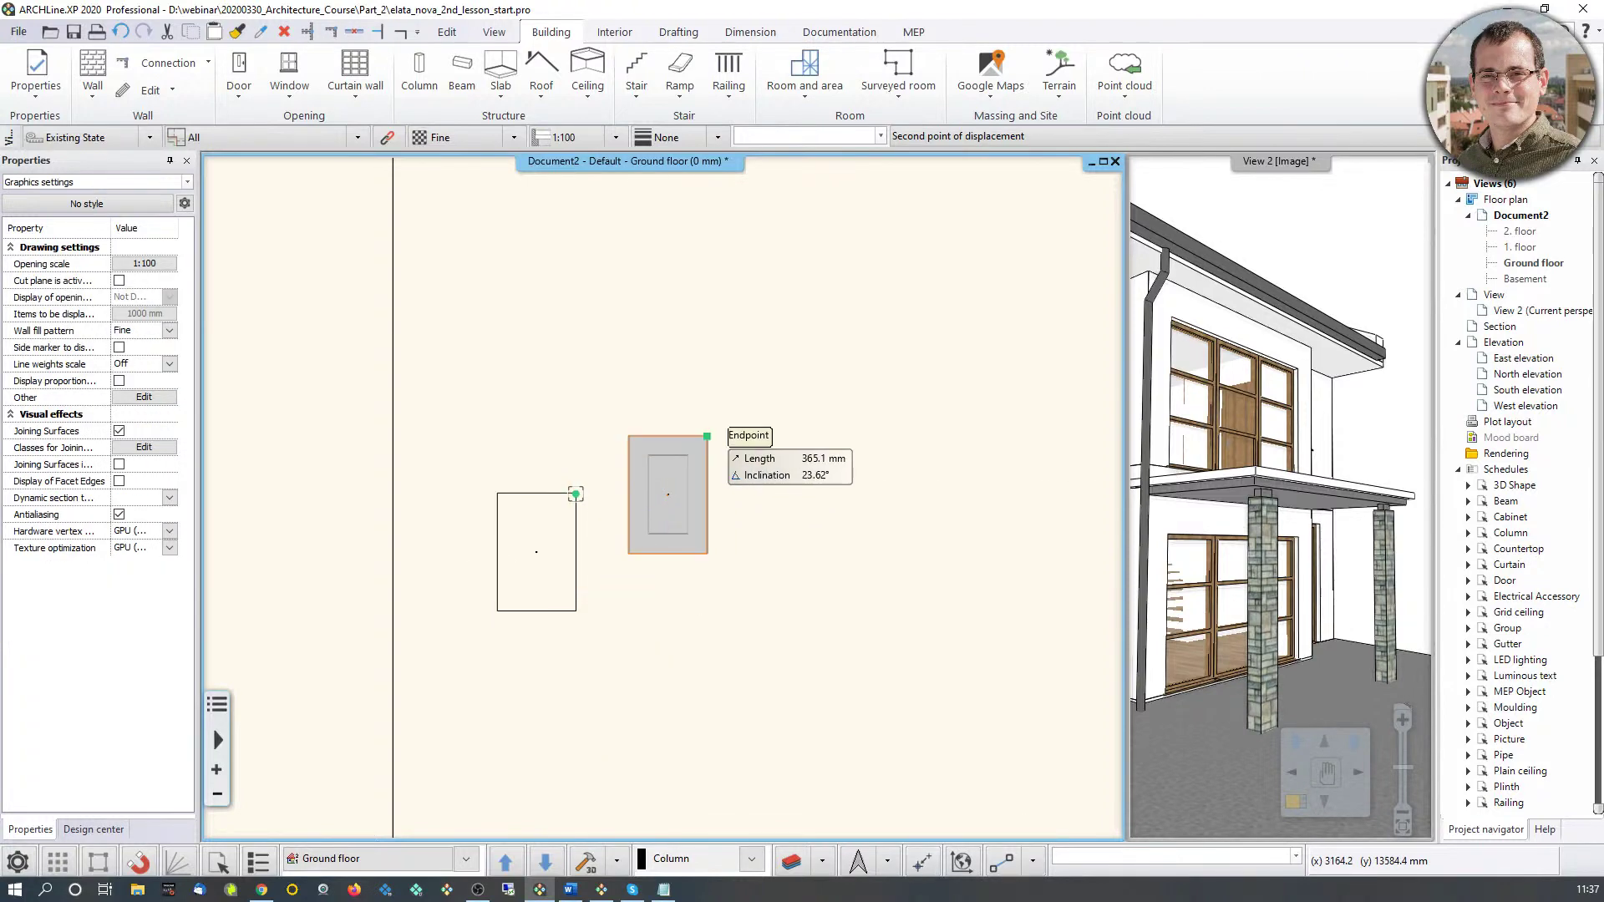
{"action": "left_click", "coordinate": [669, 494]}
Step: Display the 3D view in the larger view and set the balcony column's base offset to 0 mm and height to 2500 mm
{"action": "left_click", "coordinate": [1145, 438]}
{"action": "left_click_drag", "start_coordinate": [1144, 439], "coordinate": [1206, 549]}
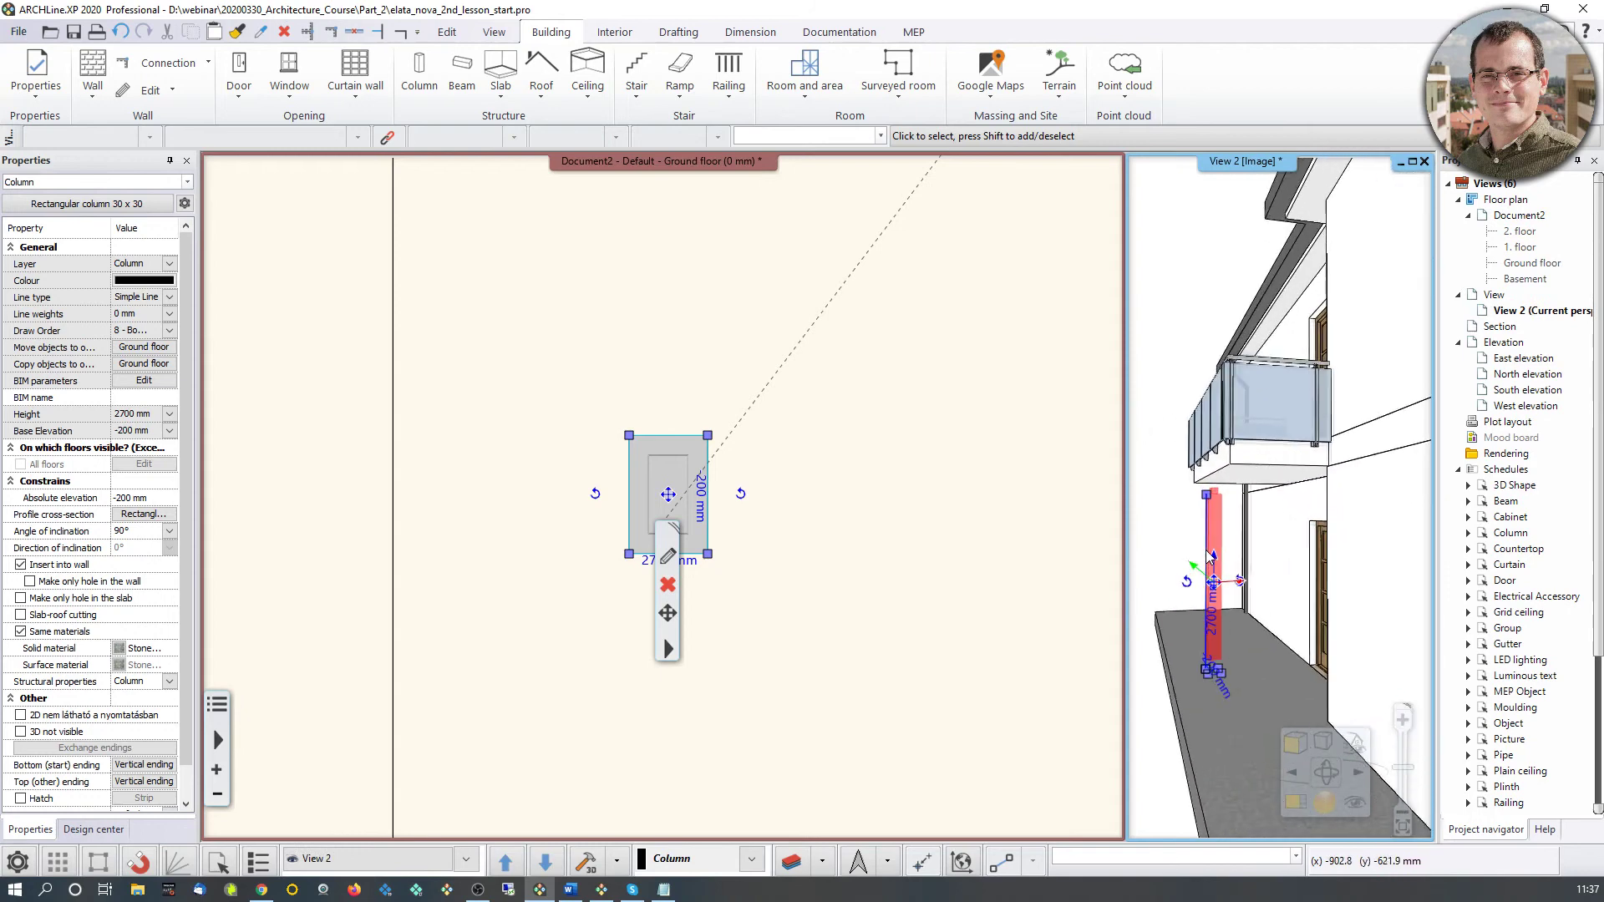
{"action": "scroll", "coordinate": [1205, 550], "scroll_direction": "up", "scroll_amount": 3}
{"action": "left_click", "coordinate": [1296, 802]}
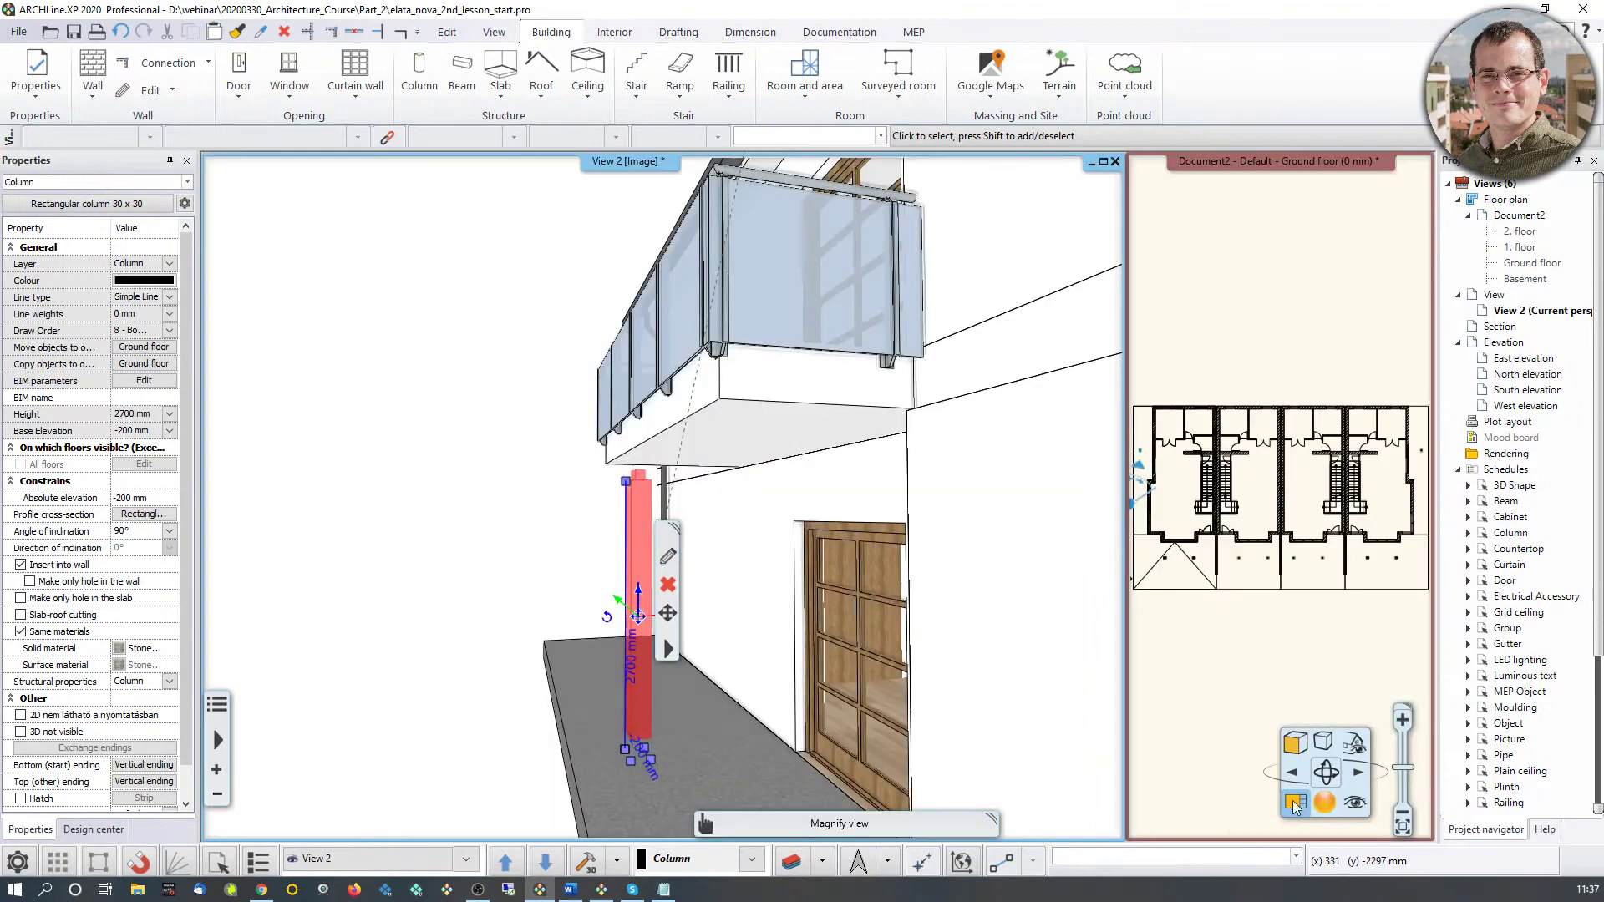
{"action": "left_click_drag", "start_coordinate": [752, 577], "coordinate": [809, 553]}
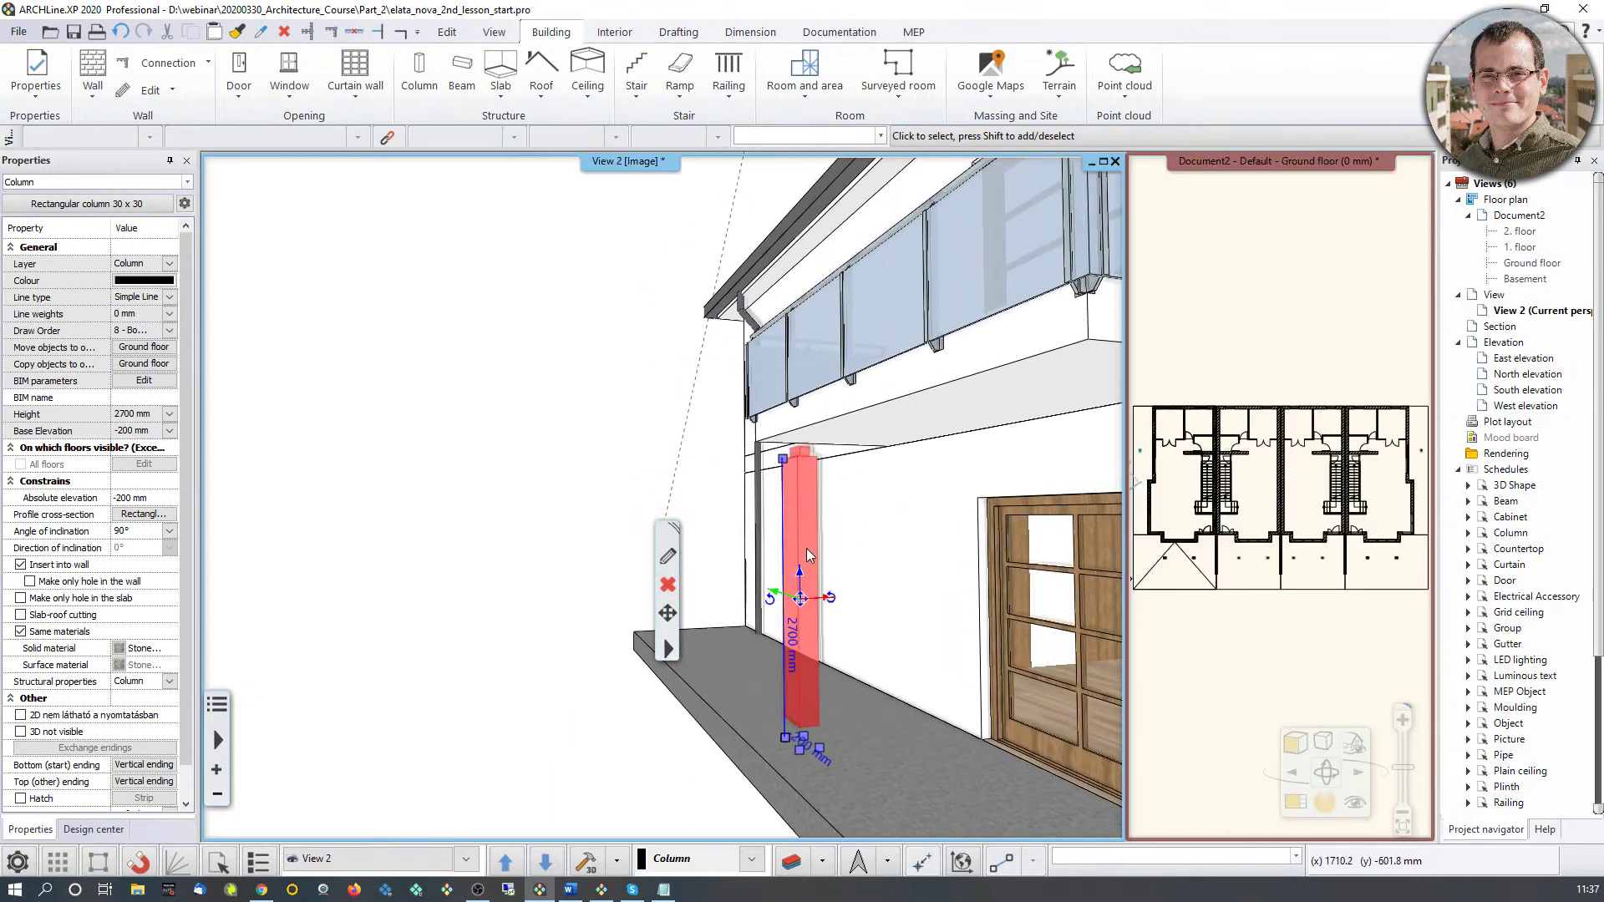
{"action": "left_click_drag", "start_coordinate": [795, 766], "coordinate": [802, 693]}
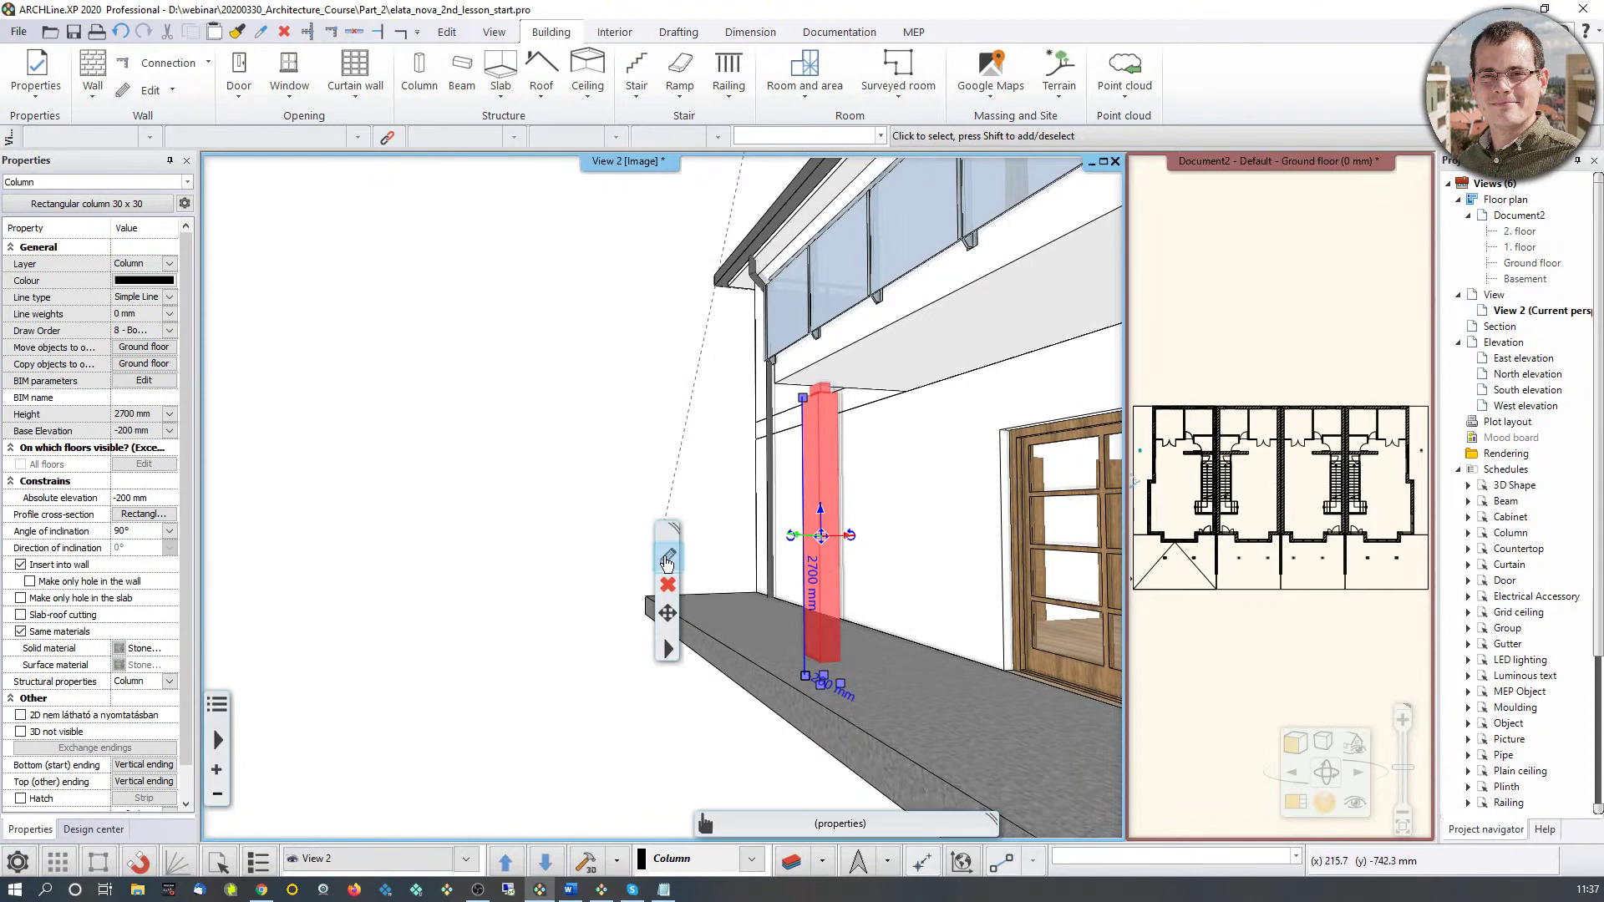
{"action": "key", "text": "Right"}
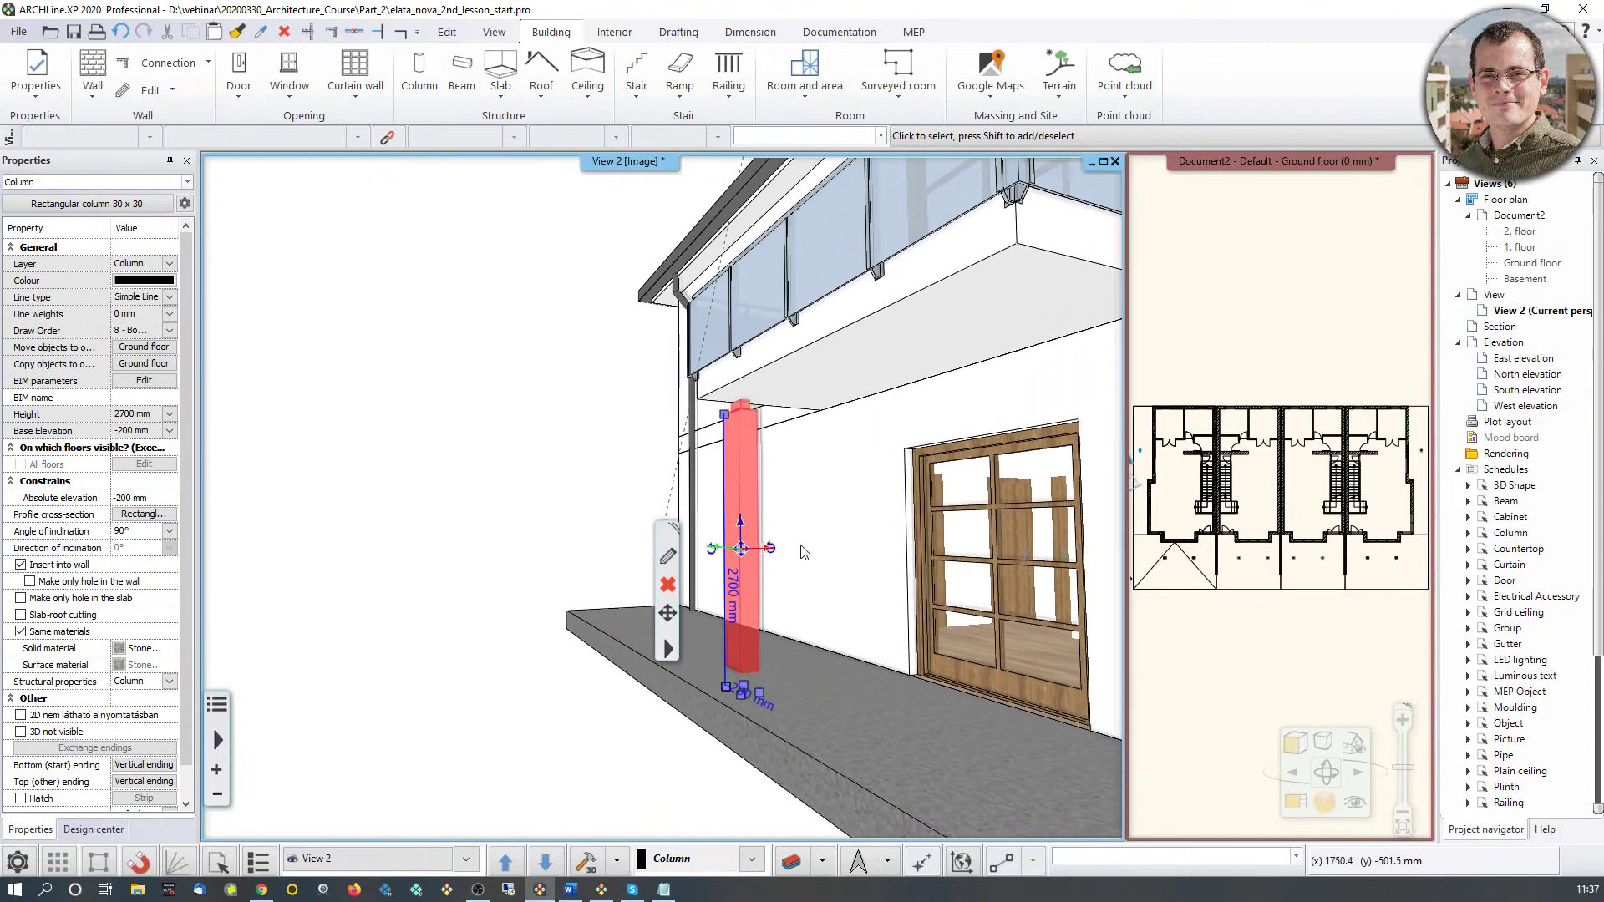
{"action": "left_click", "coordinate": [670, 558]}
{"action": "left_click_drag", "start_coordinate": [919, 188], "coordinate": [1221, 201]}
{"action": "left_click", "coordinate": [1213, 468]}
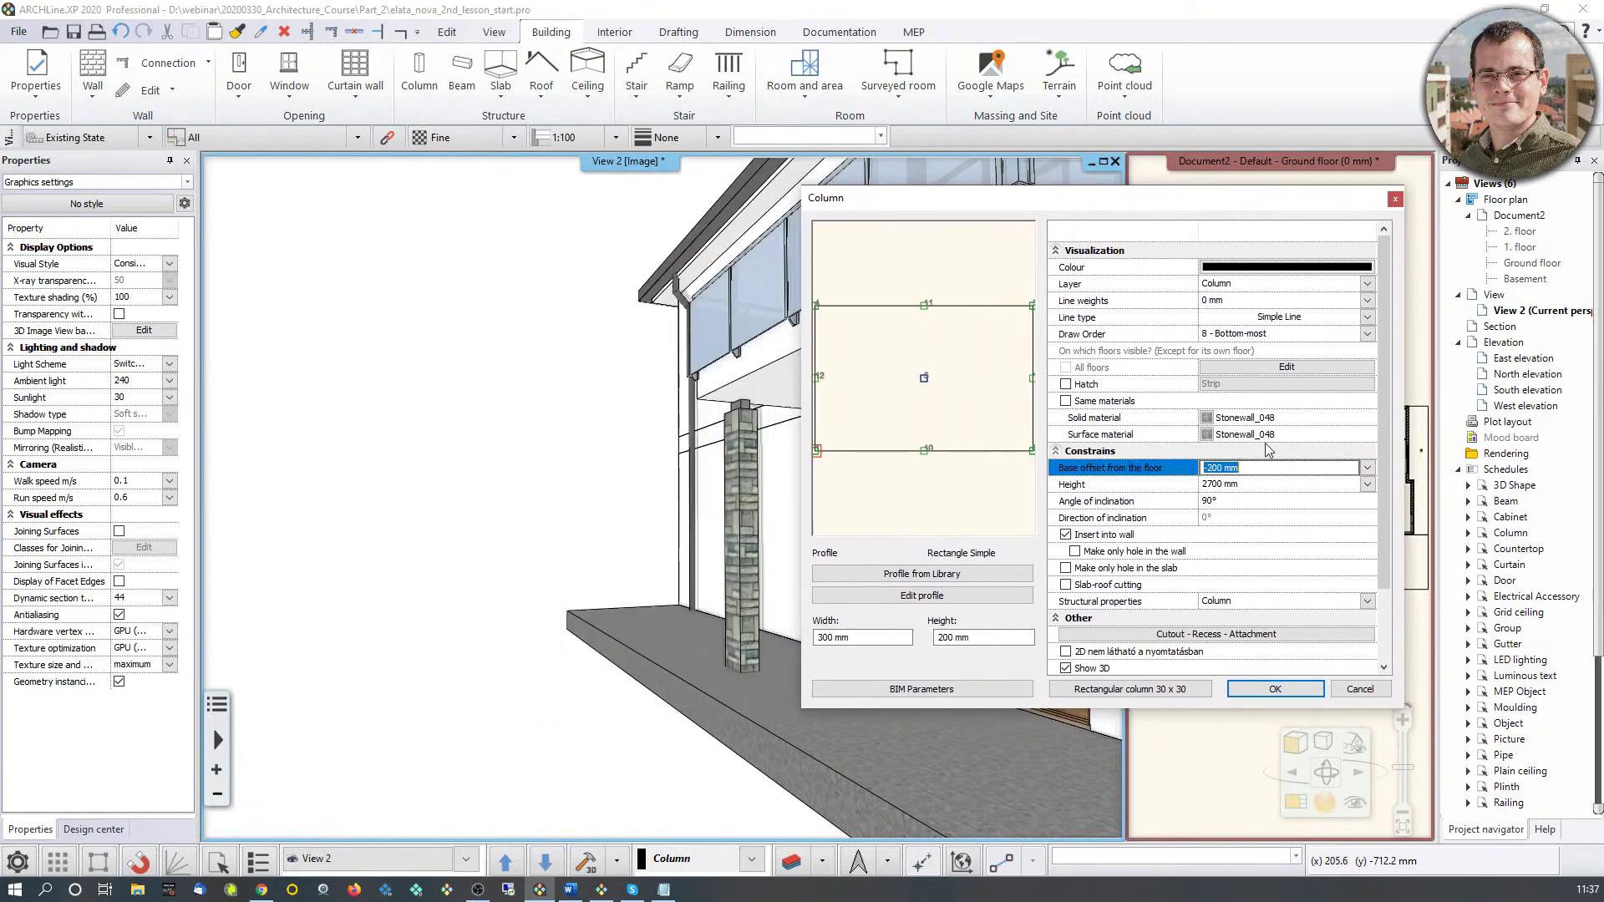
{"action": "type", "text": "0"}
{"action": "left_click", "coordinate": [1275, 688]}
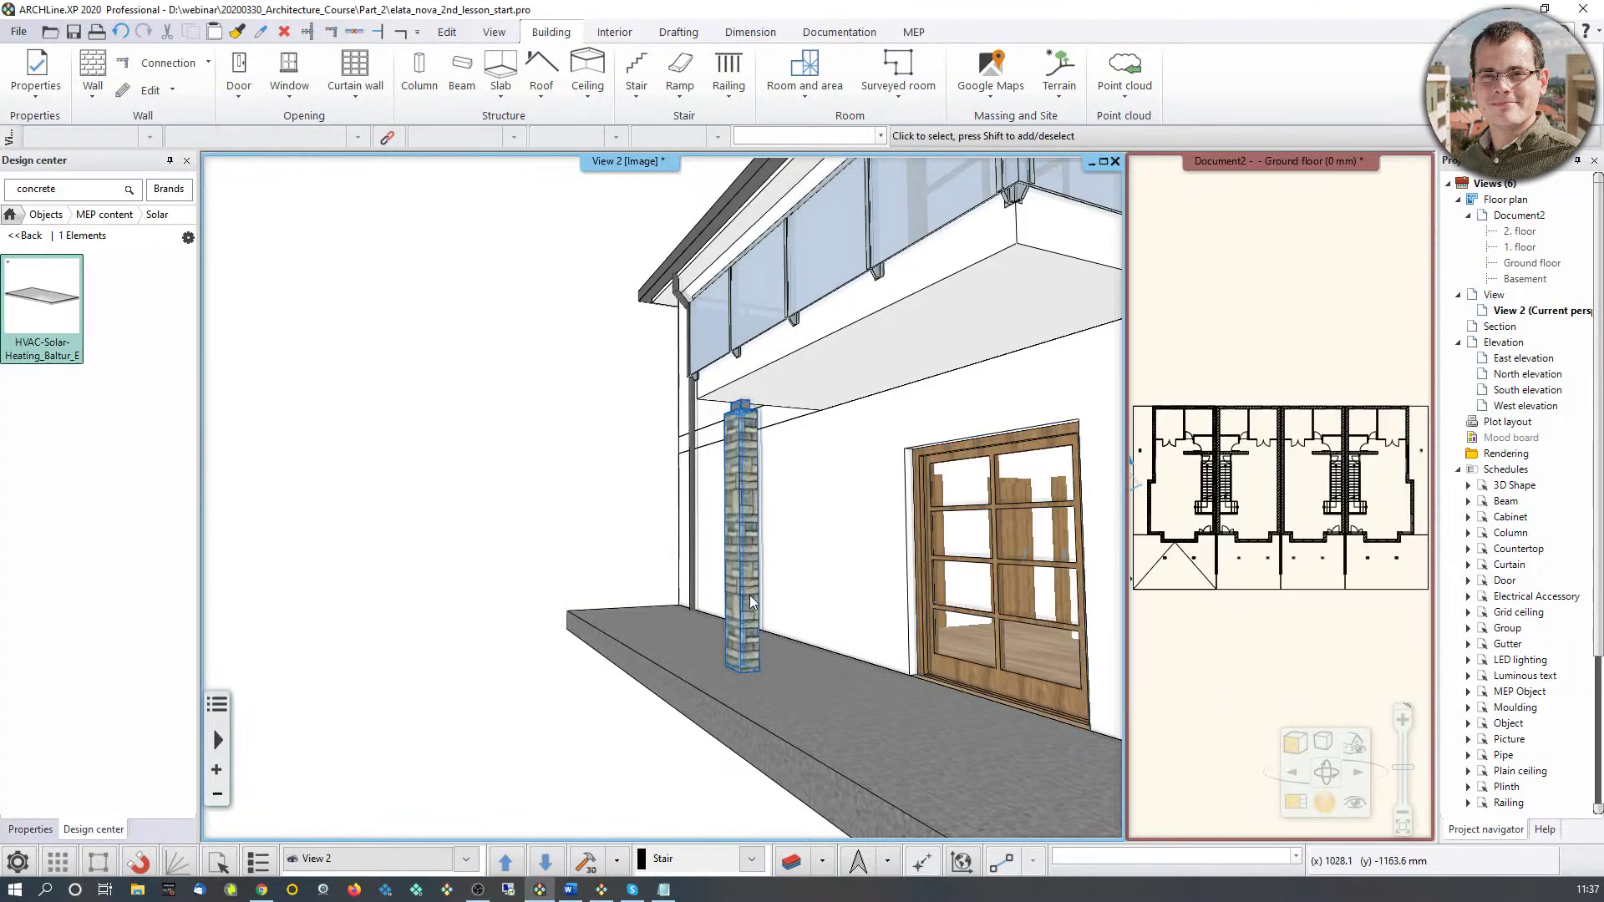
Step: Adjust the height of the stone column under the balcony to fit the slab above it
{"action": "scroll", "coordinate": [752, 600], "scroll_direction": "up", "scroll_amount": 2}
{"action": "left_click", "coordinate": [760, 668]}
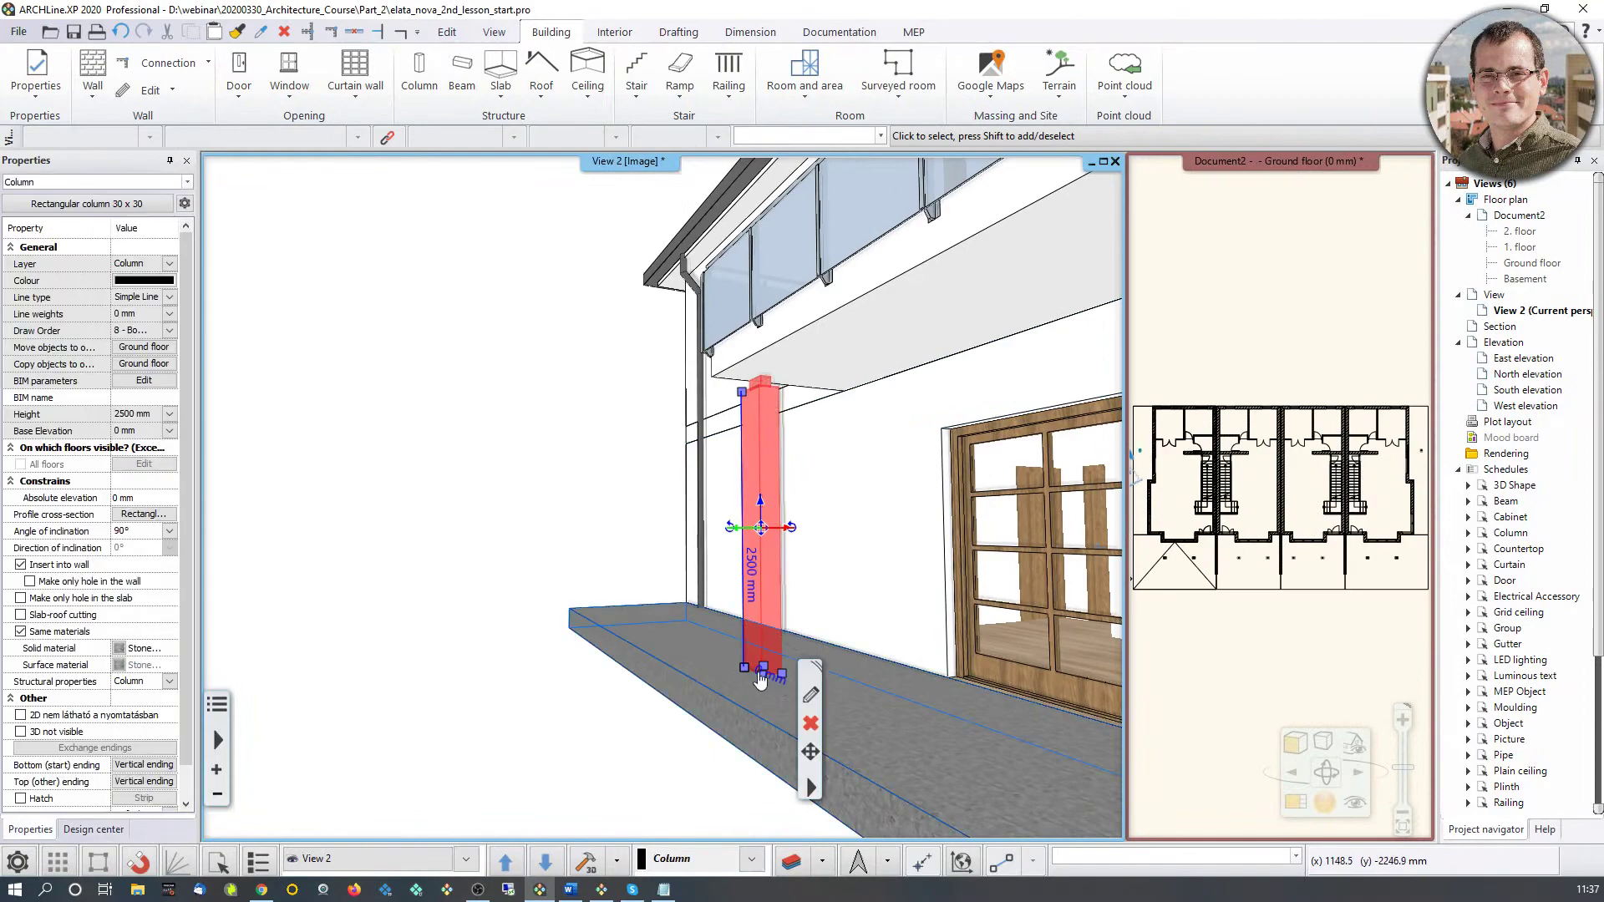
{"action": "middle_click_drag", "start_coordinate": [761, 679], "coordinate": [729, 468]}
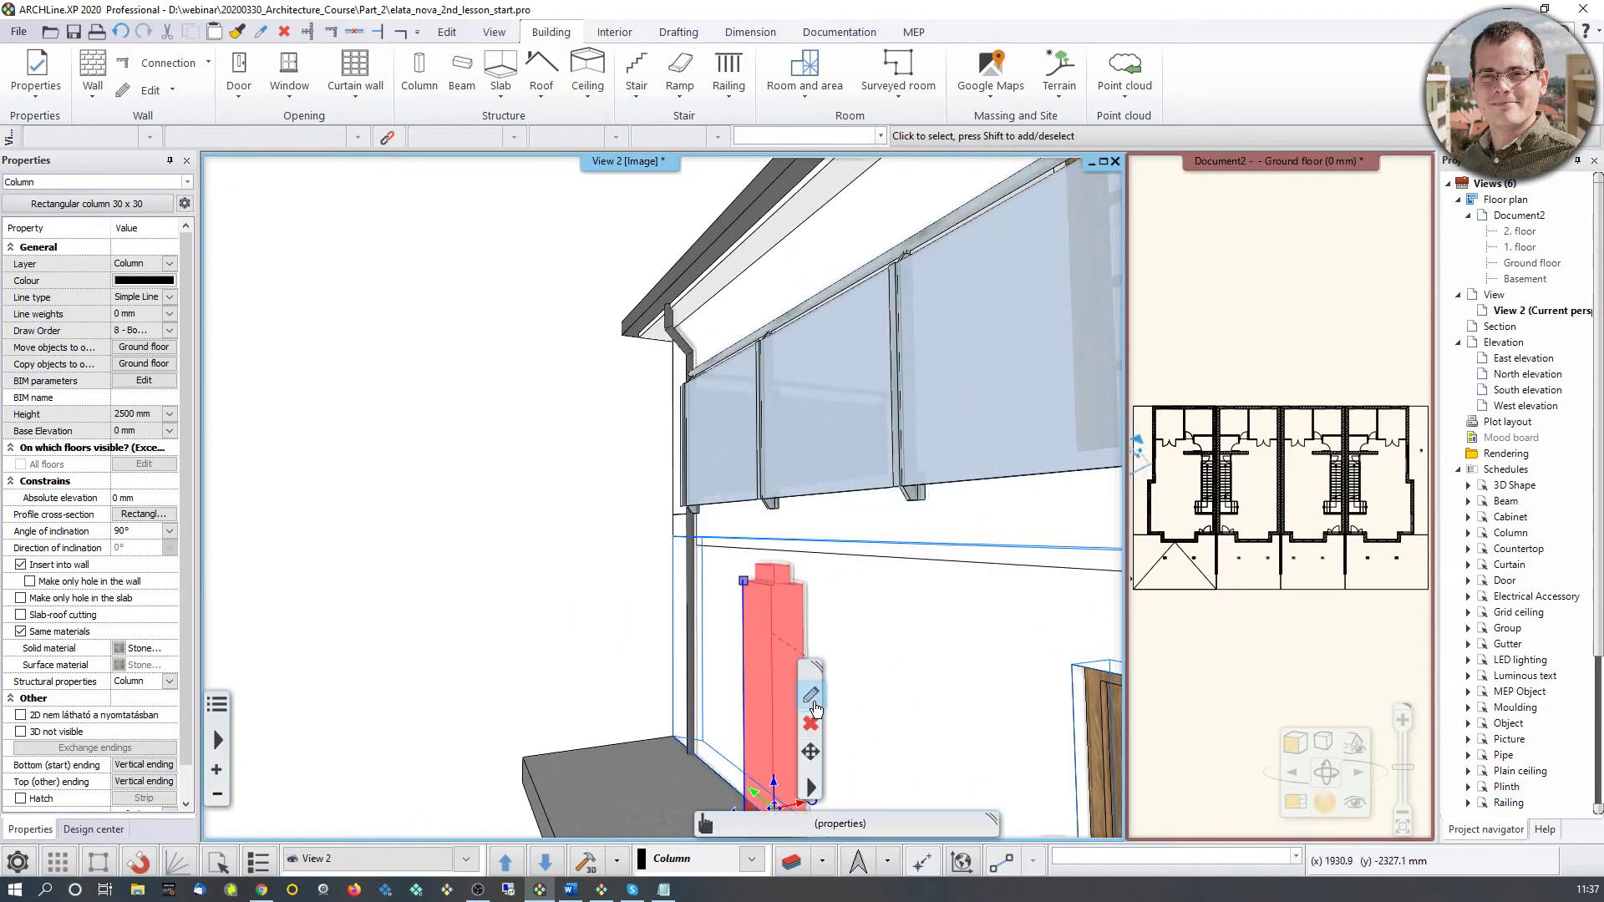
{"action": "left_click", "coordinate": [811, 695]}
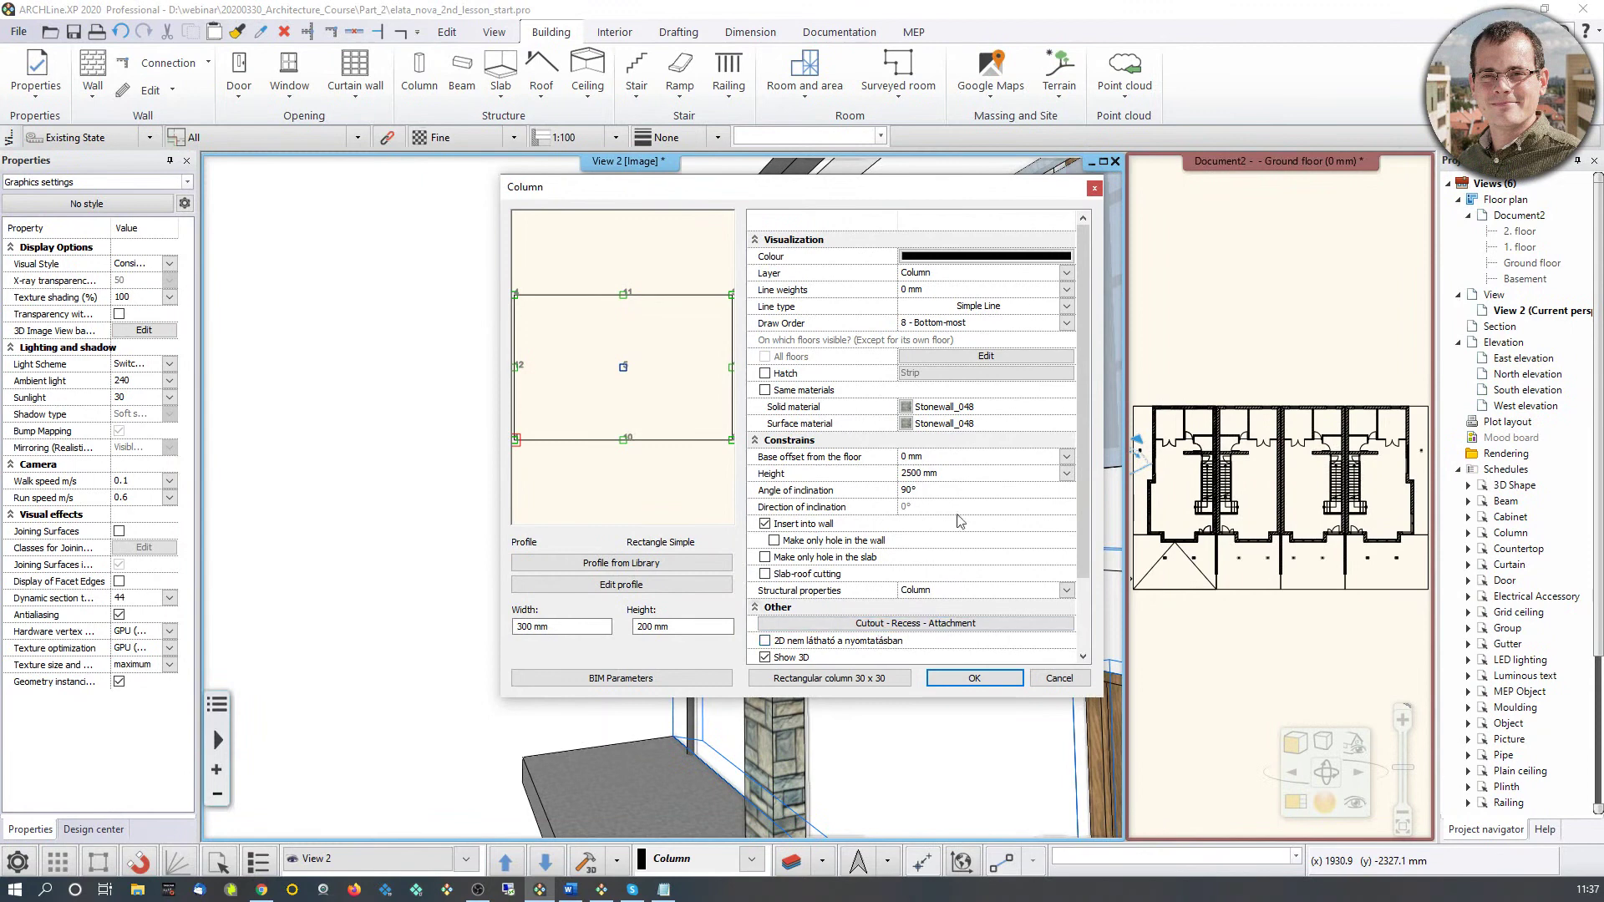
{"action": "left_click_drag", "start_coordinate": [909, 187], "coordinate": [1299, 204]}
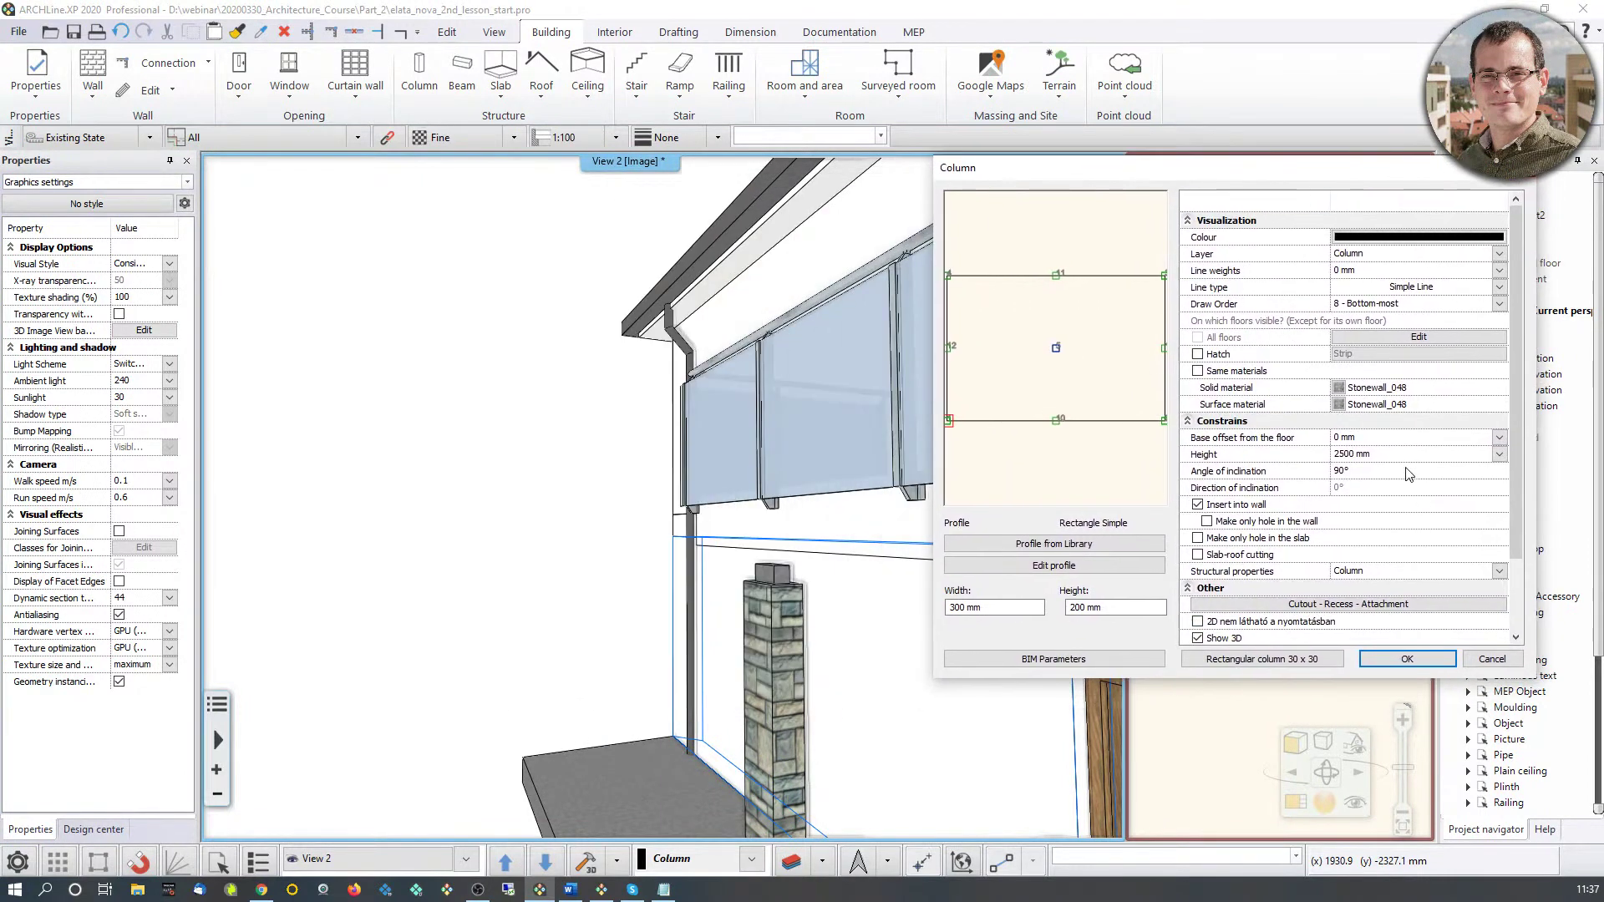
{"action": "left_click", "coordinate": [1340, 455]}
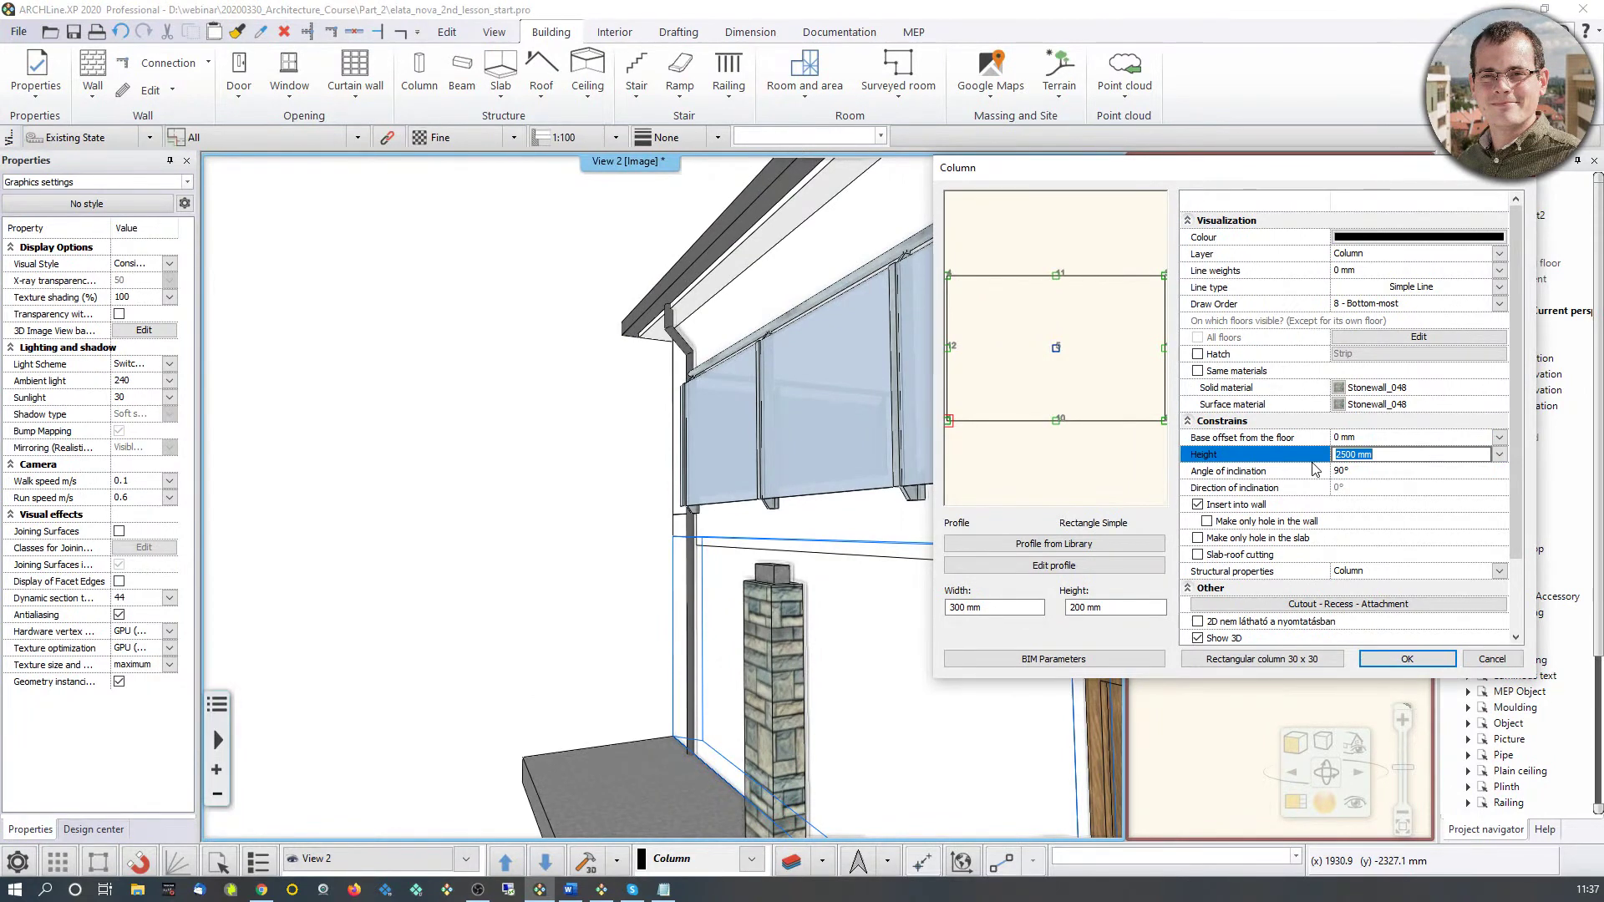
{"action": "type", "text": "2"}
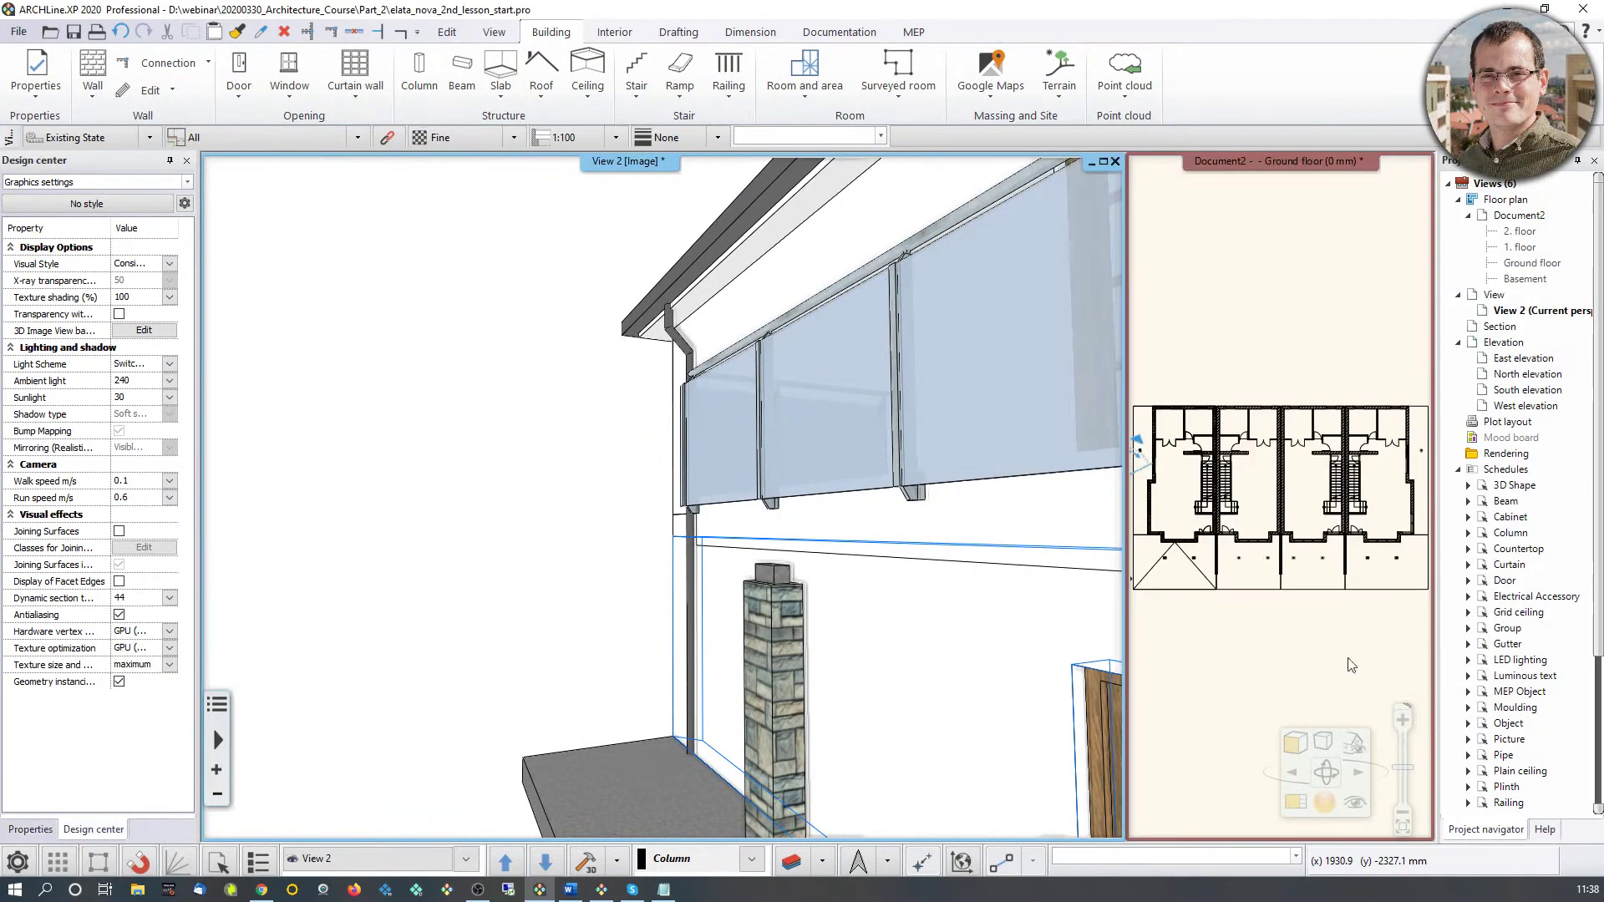
{"action": "left_click", "coordinate": [1407, 659]}
{"action": "scroll", "coordinate": [861, 680], "scroll_direction": "down", "scroll_amount": 6}
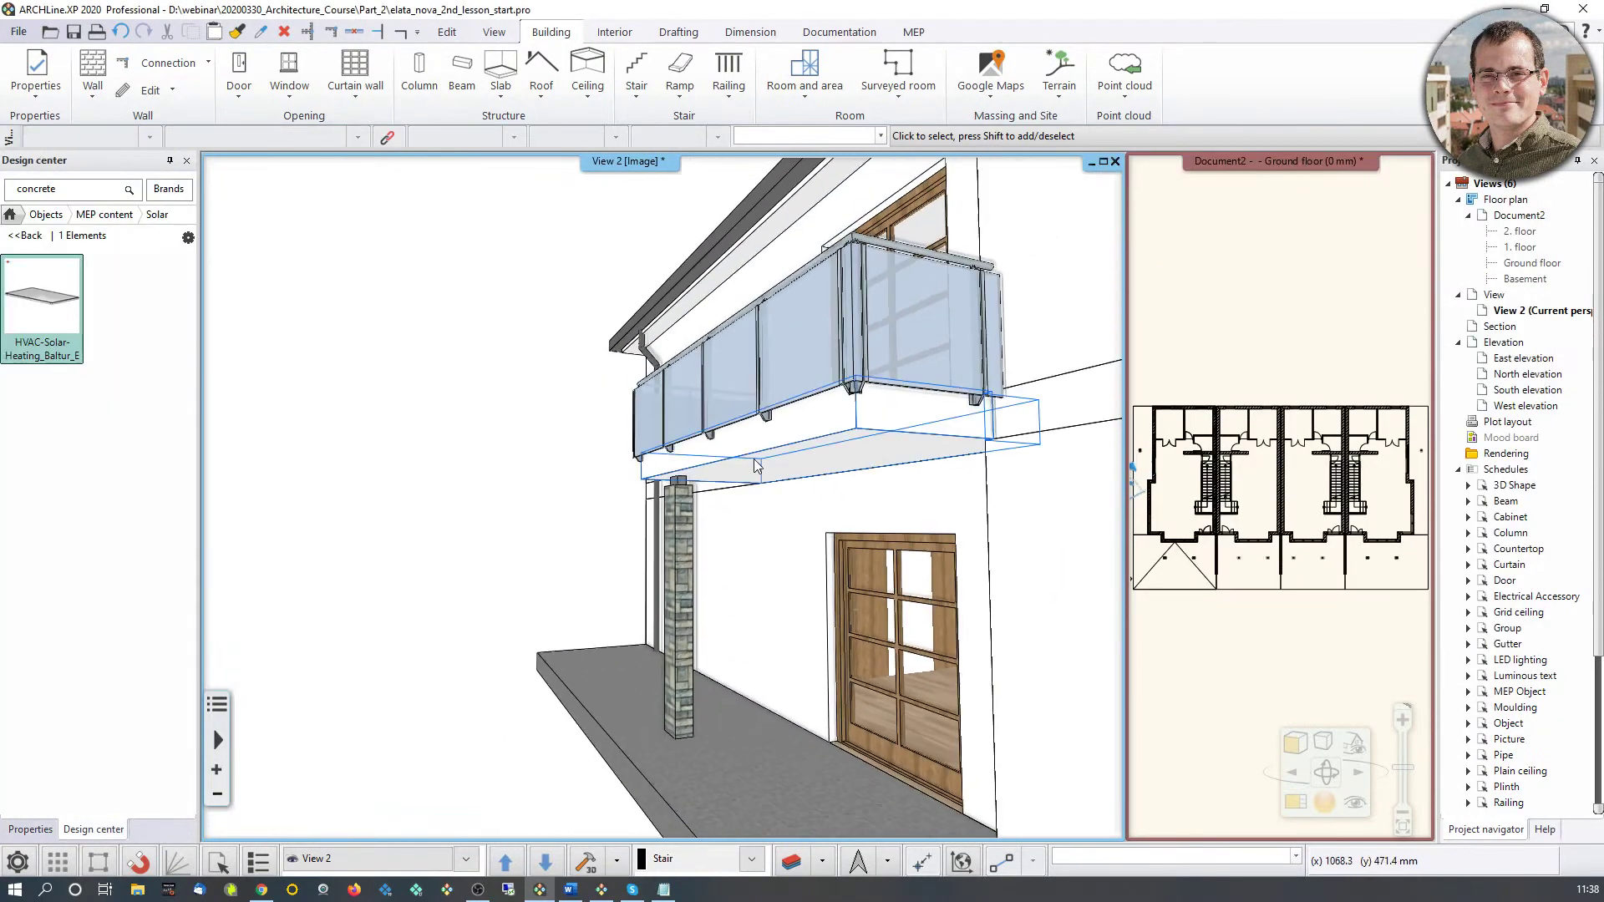
Step: Open the main roof's properties, examine the roof elevation reference diagram, and close them without changes
{"action": "middle_click_drag", "start_coordinate": [801, 472], "coordinate": [840, 871]}
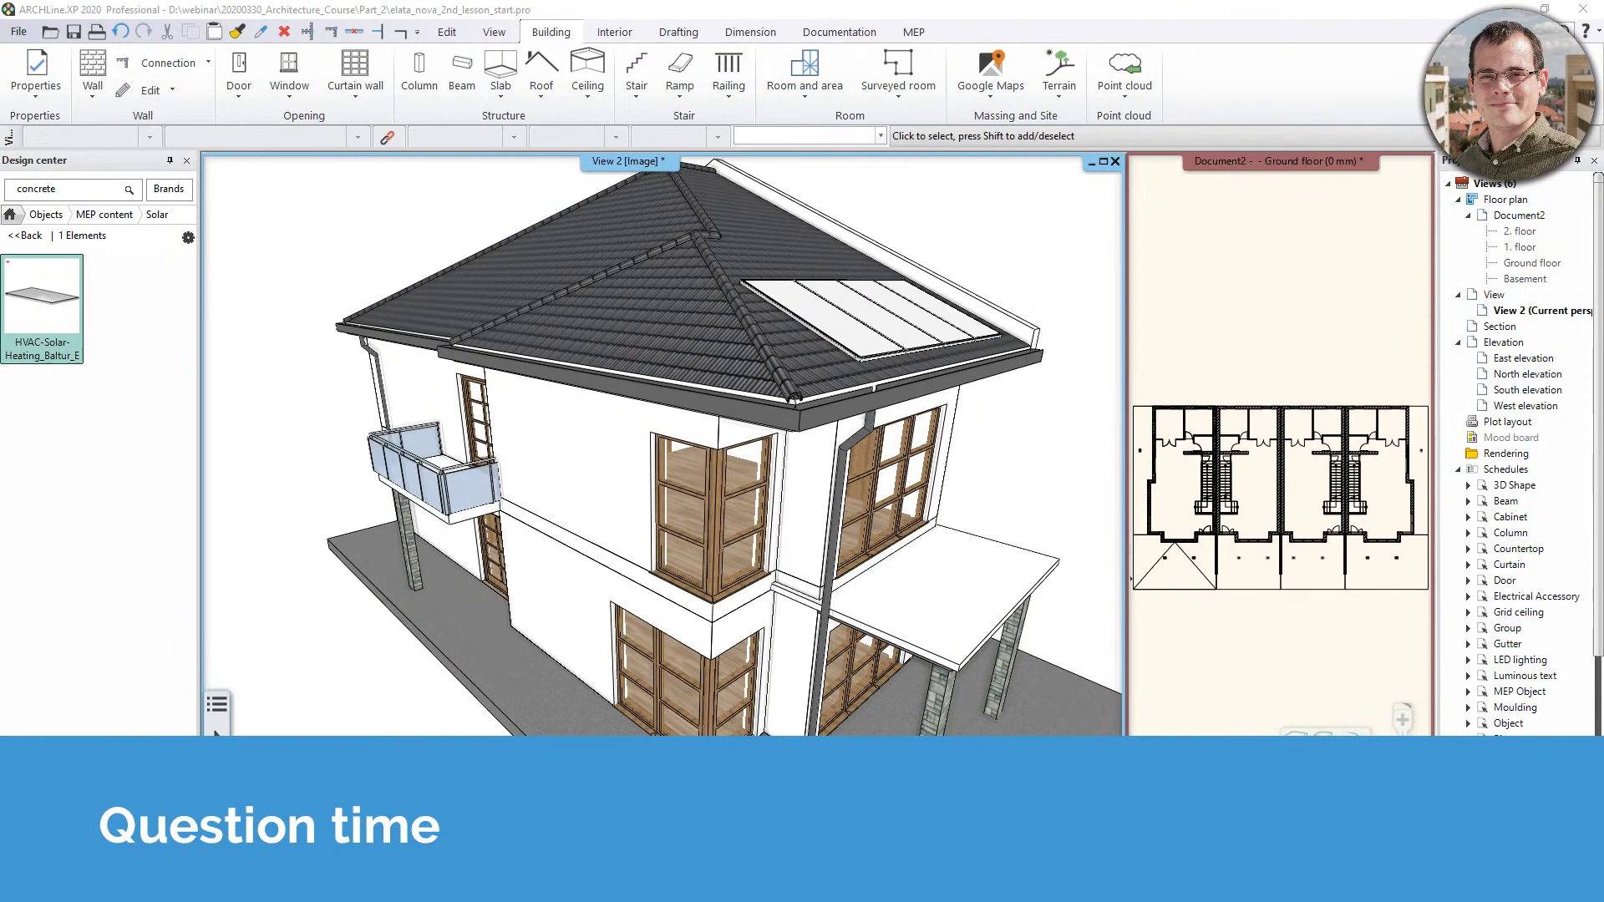
{"action": "middle_click_drag", "start_coordinate": [660, 543], "coordinate": [659, 662]}
{"action": "left_click", "coordinate": [735, 399]}
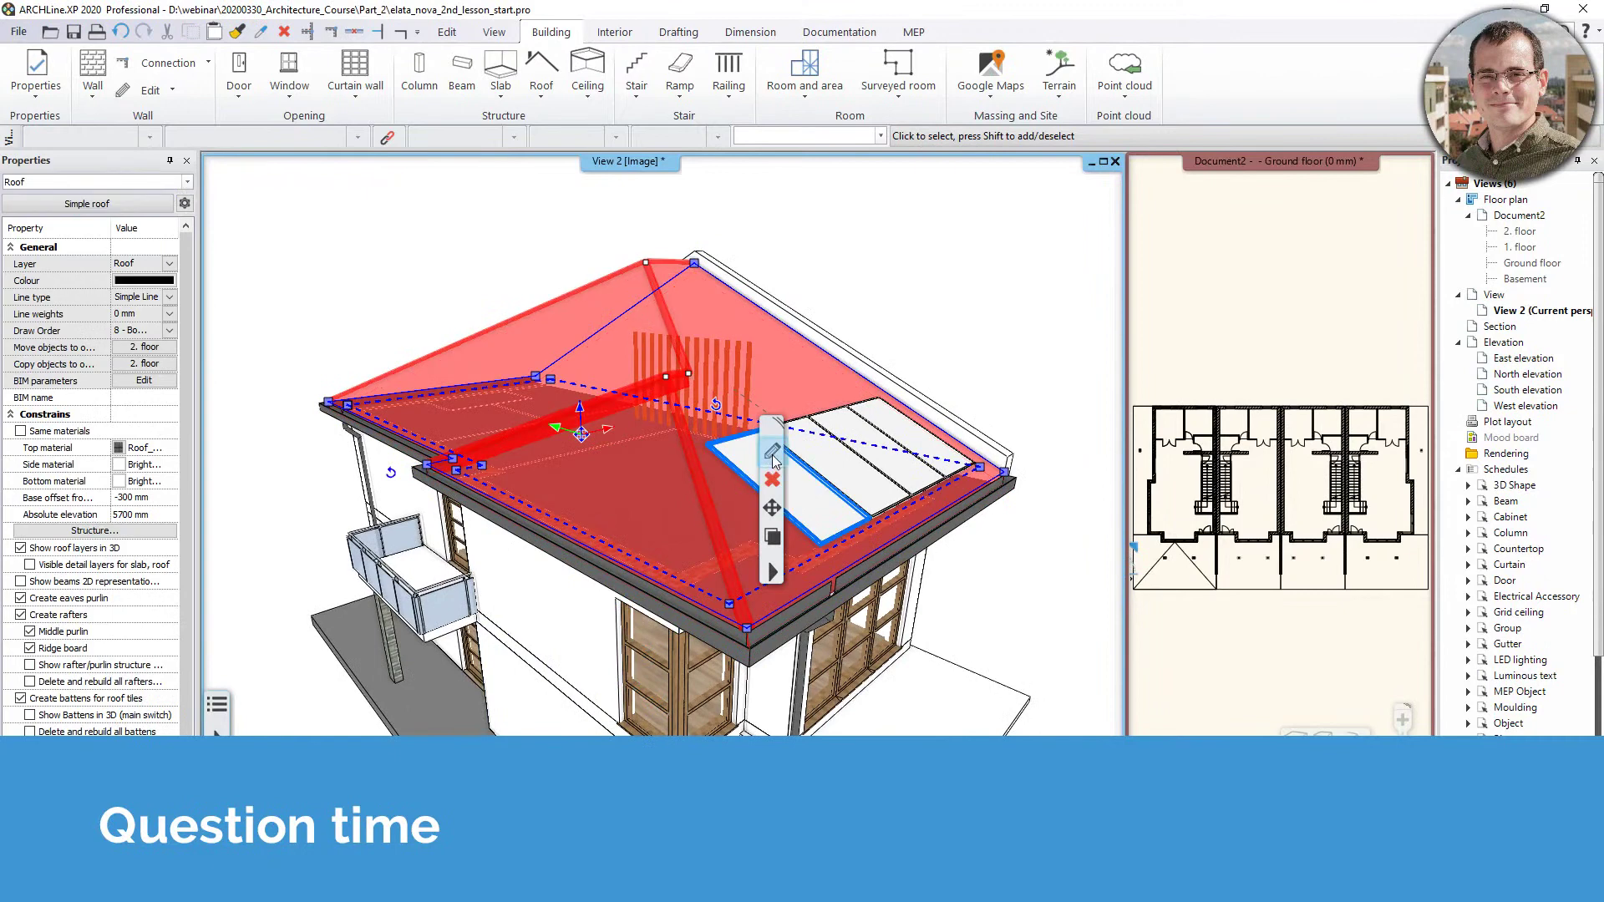
{"action": "double_click", "coordinate": [666, 424]}
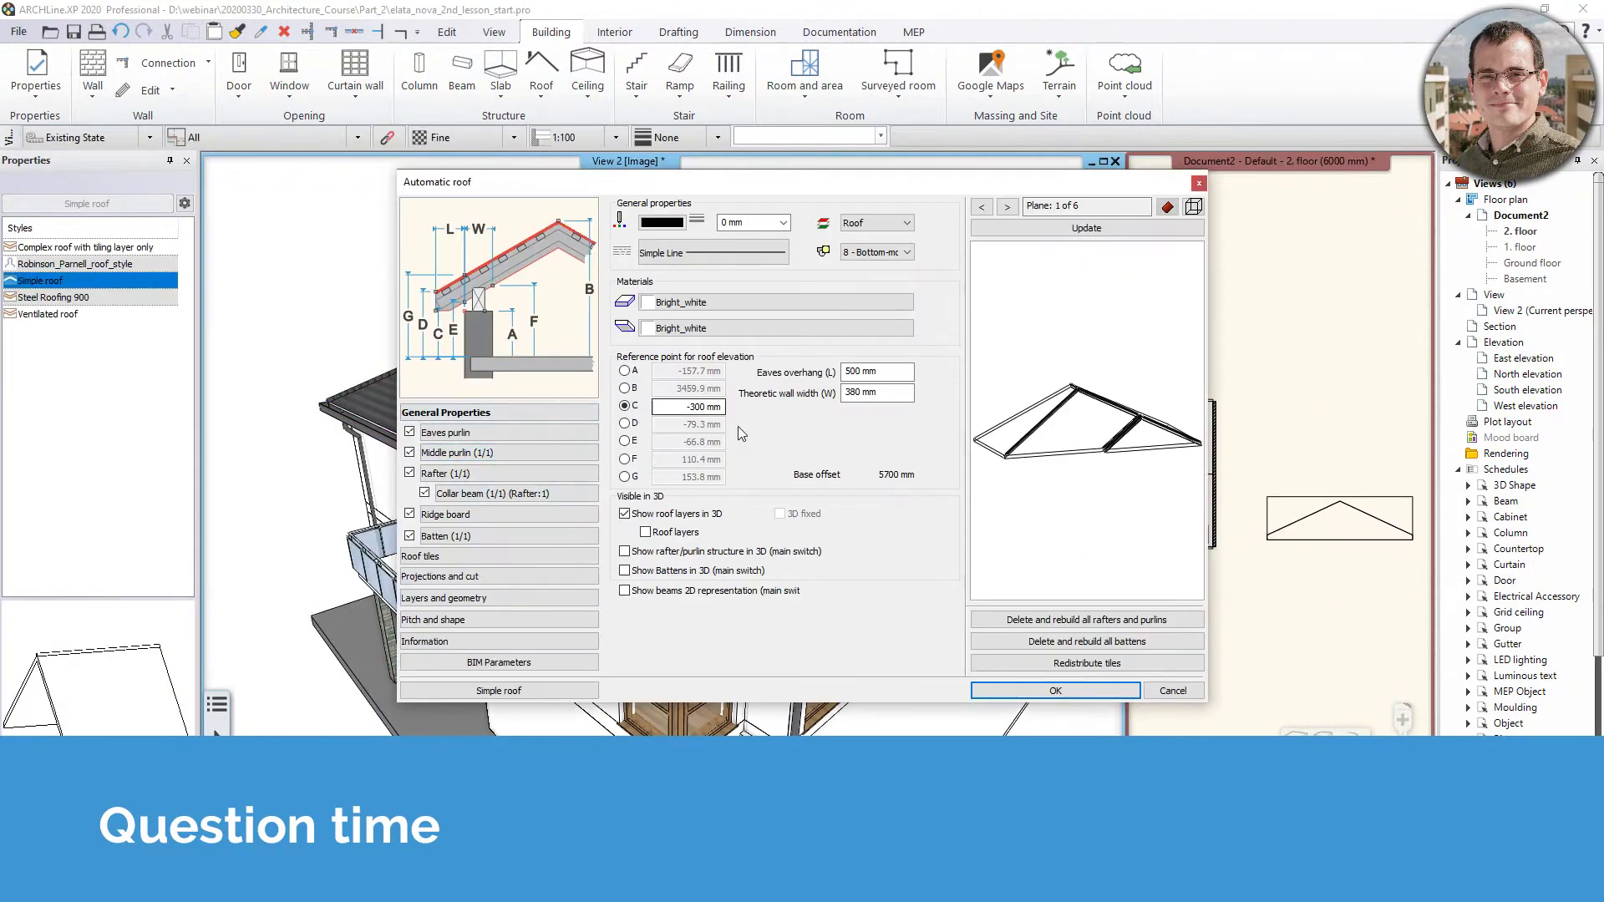
{"action": "mouse_move", "coordinate": [516, 267]}
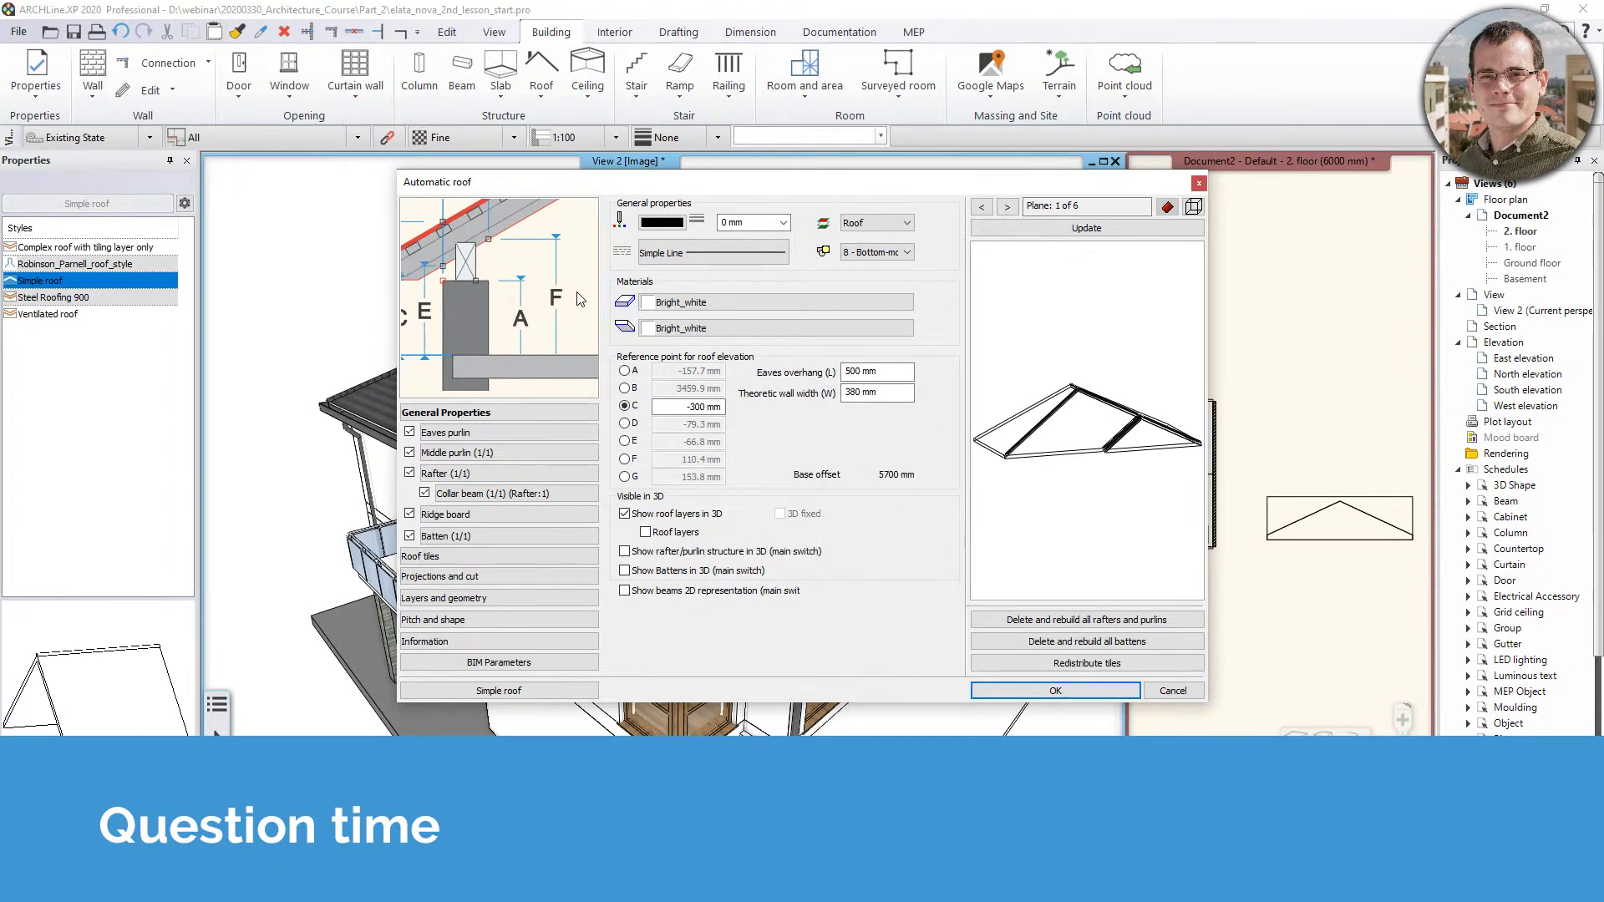
{"action": "left_click", "coordinate": [1199, 182]}
Step: Delete the gutter with its downpipes from the main roof's eaves
{"action": "scroll", "coordinate": [700, 530], "scroll_direction": "up", "scroll_amount": 3}
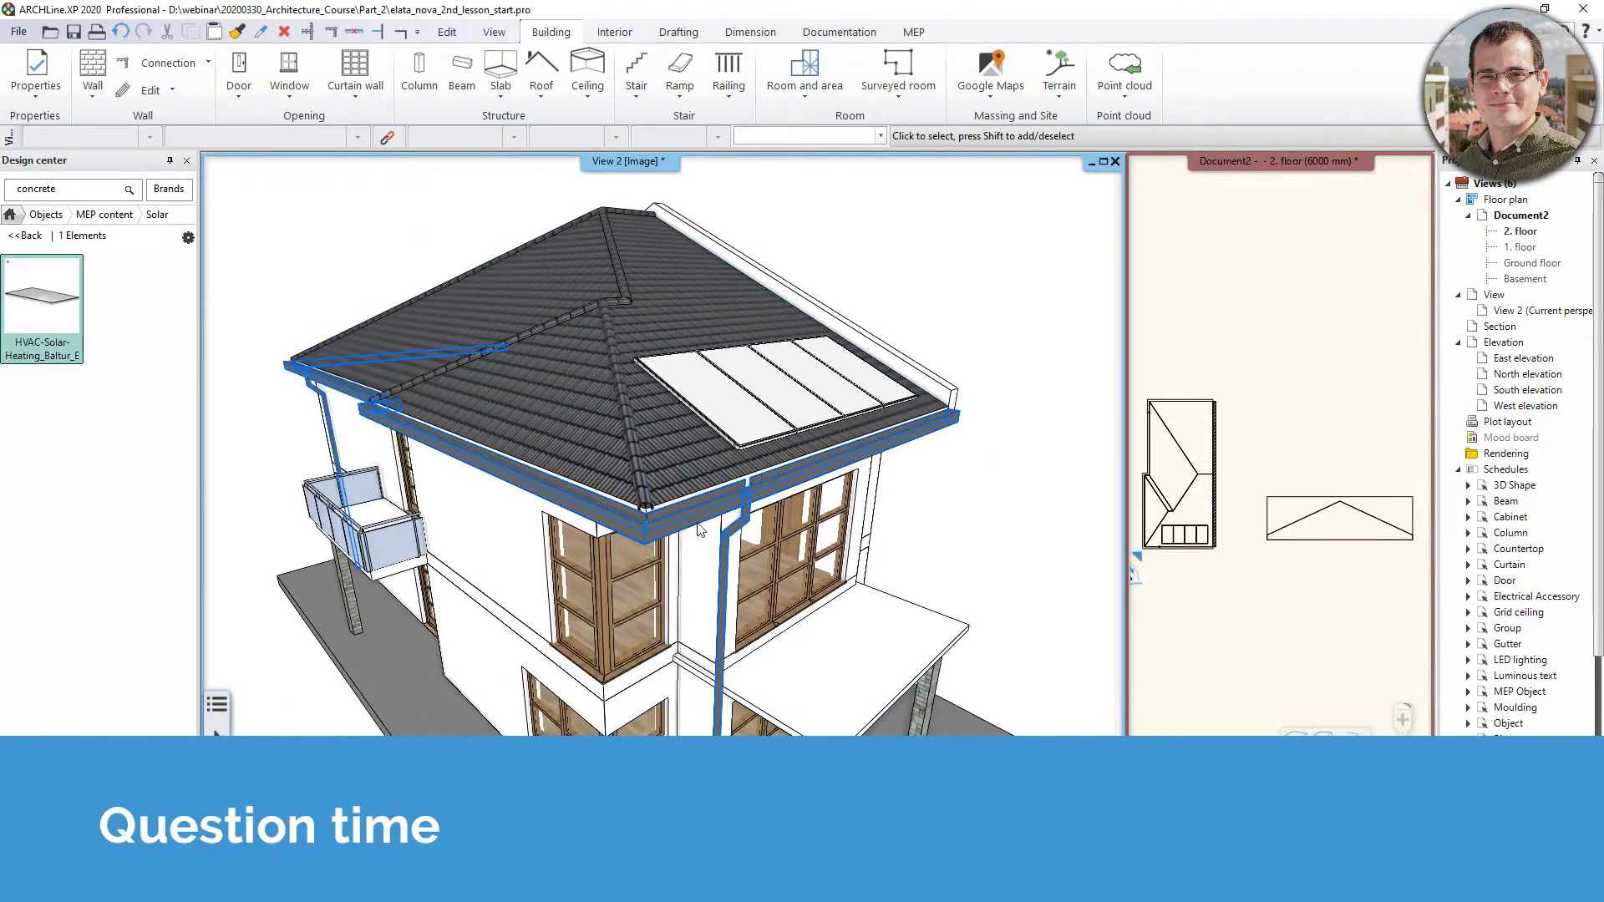
{"action": "left_click", "coordinate": [746, 531]}
{"action": "key", "text": "Escape"}
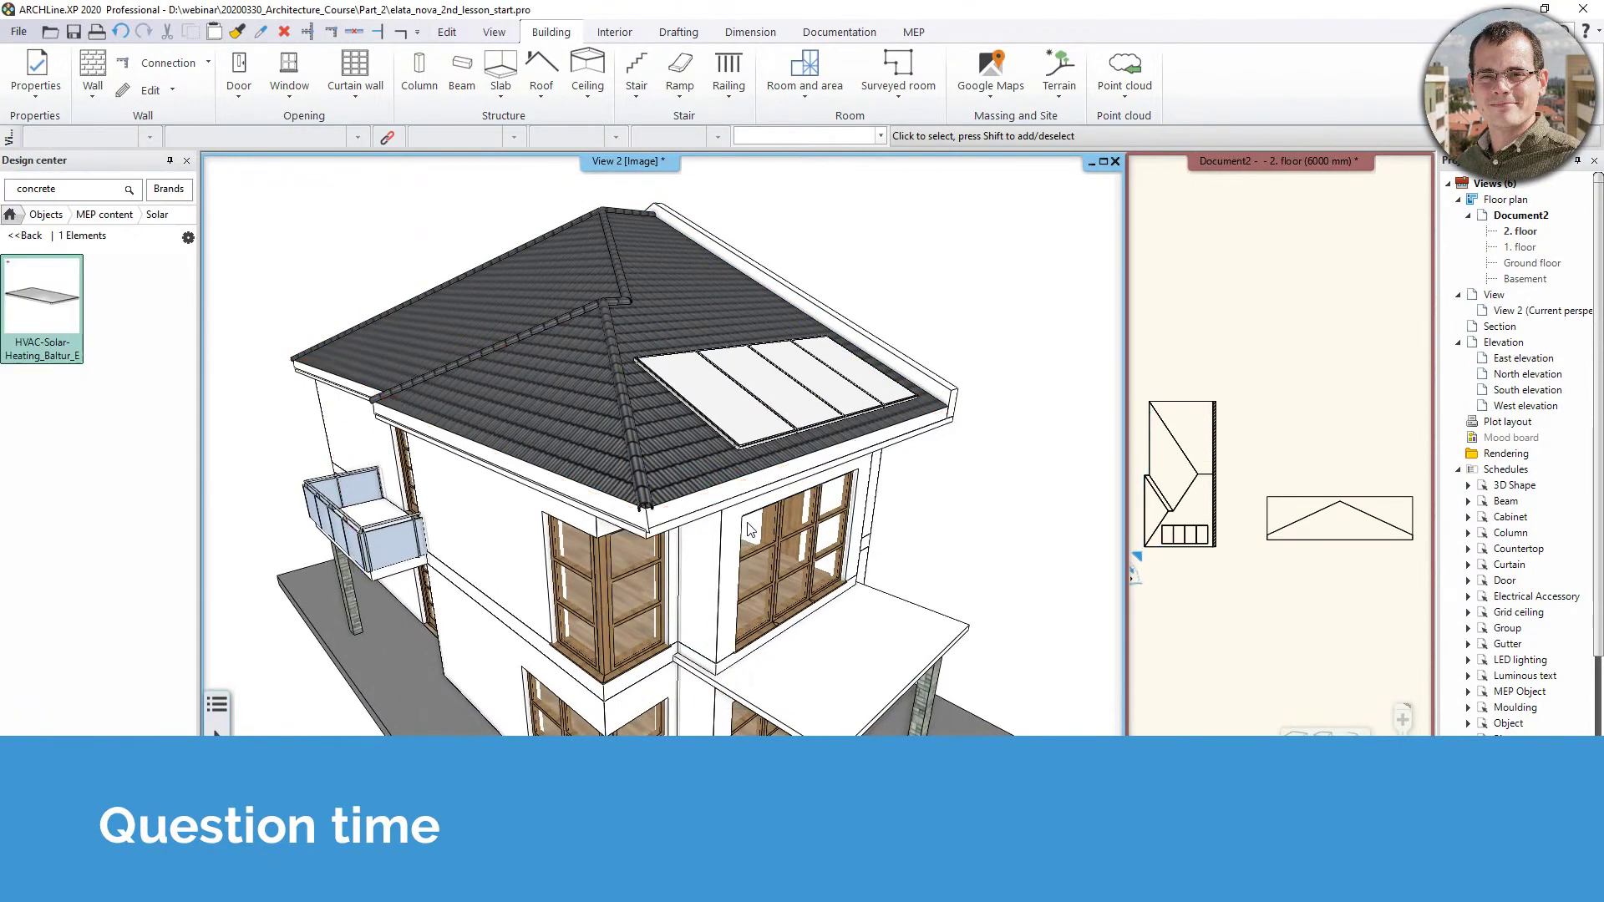
Step: Start a sweep on the roof's eave board and draw its first path segment, about 6.6 m long, along the solar panel side
{"action": "scroll", "coordinate": [748, 529], "scroll_direction": "up", "scroll_amount": 5}
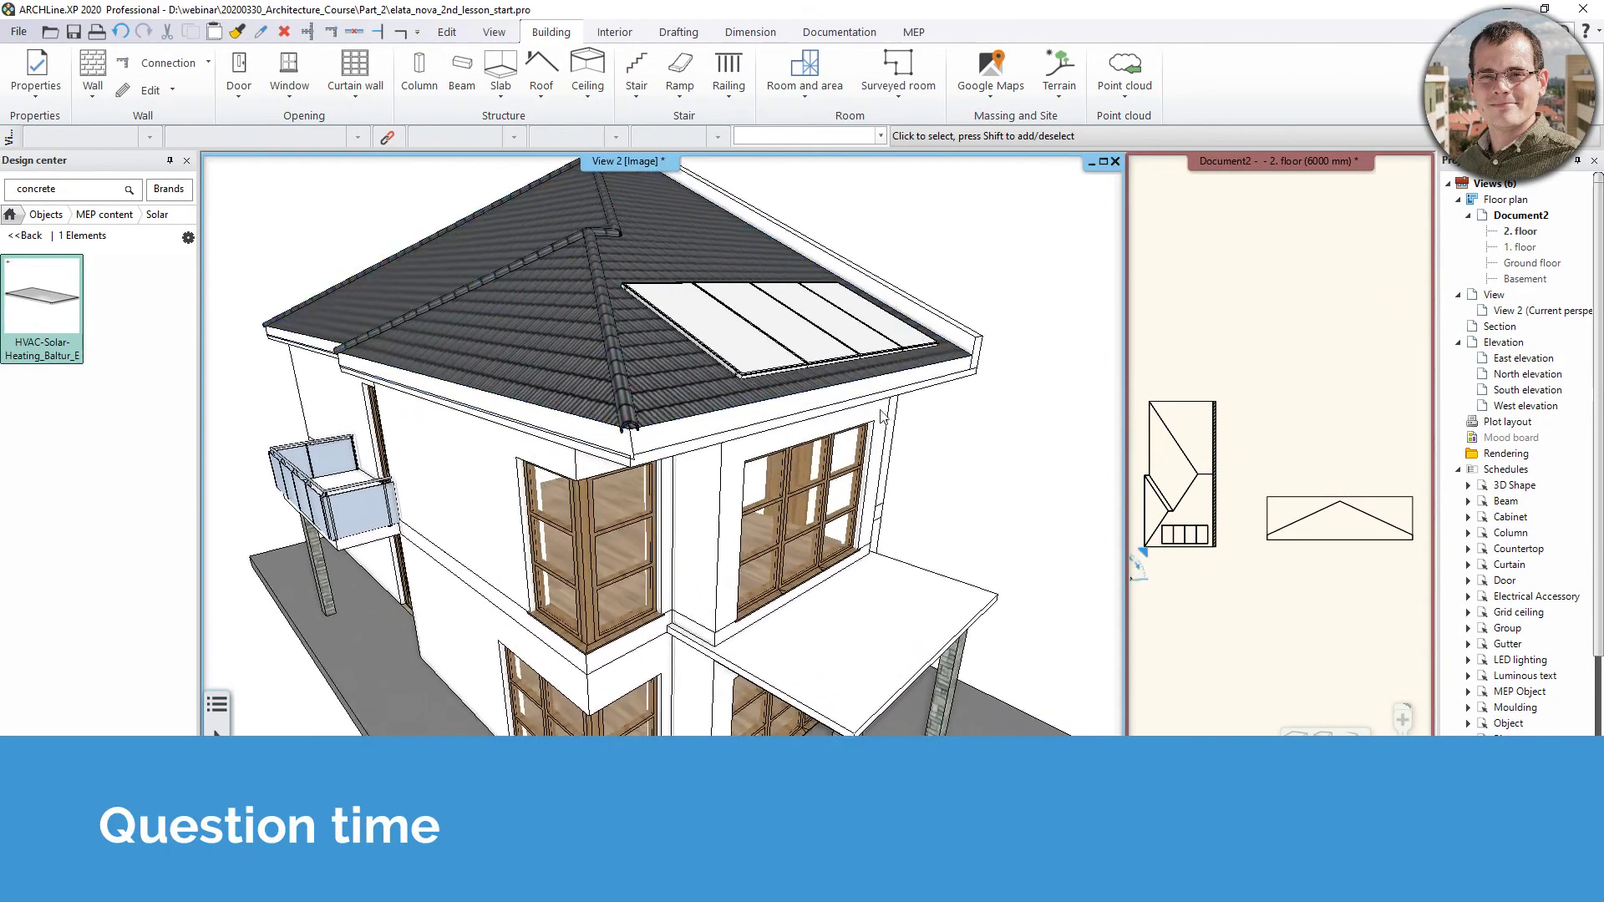
{"action": "scroll", "coordinate": [853, 417], "scroll_direction": "down", "scroll_amount": 5}
{"action": "middle_click_drag", "start_coordinate": [854, 417], "coordinate": [451, 334]}
{"action": "scroll", "coordinate": [696, 276], "scroll_direction": "up", "scroll_amount": 2}
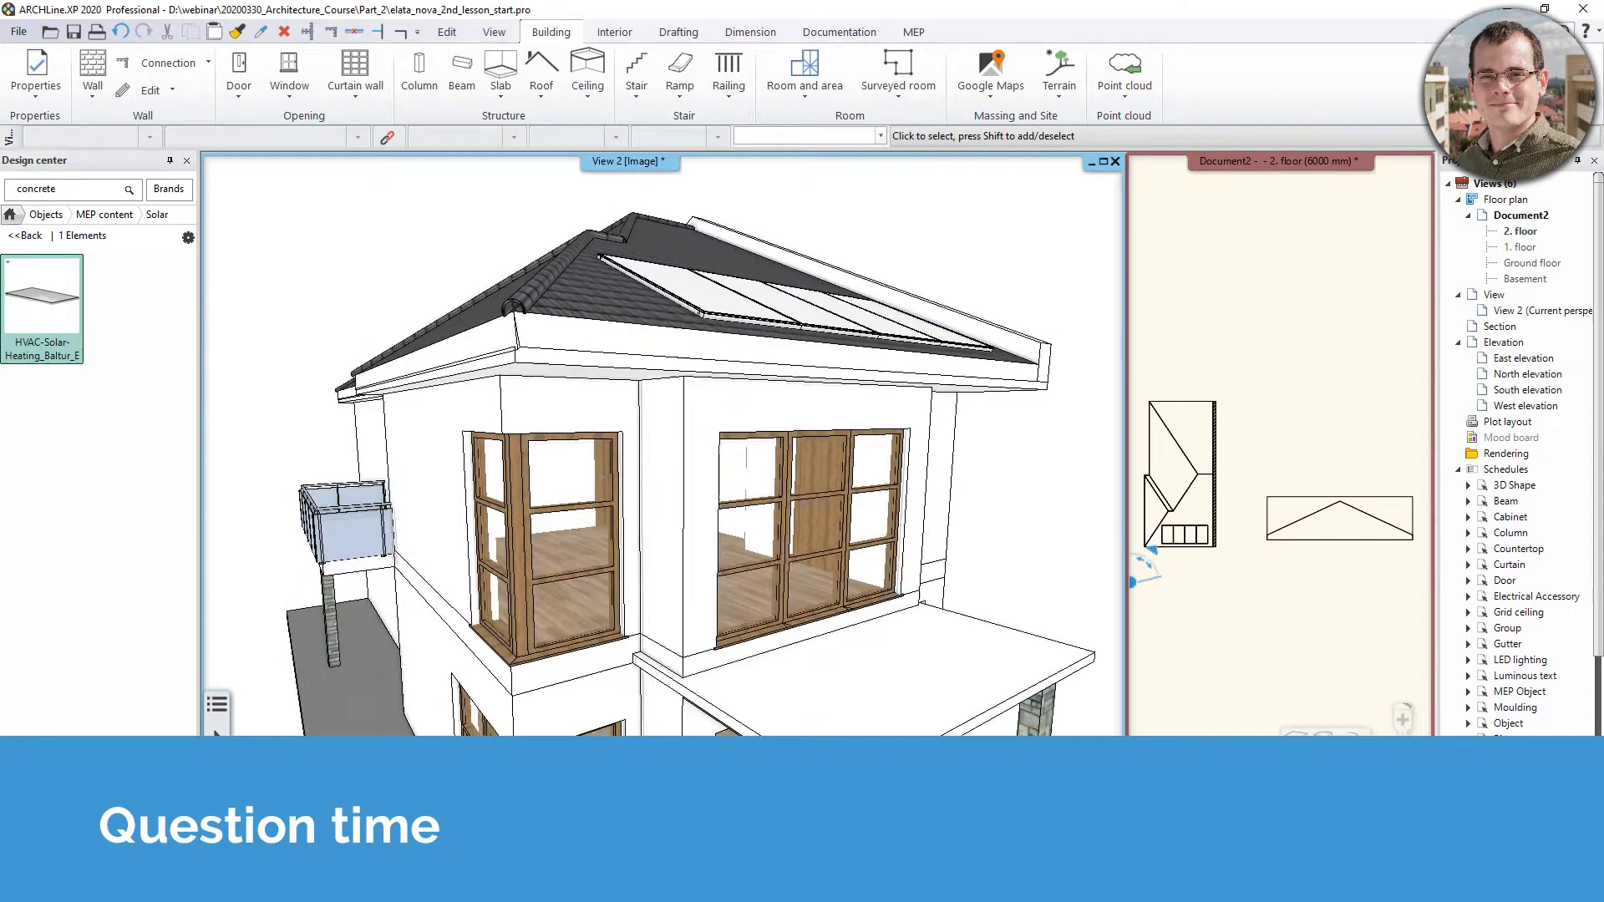
{"action": "left_click", "coordinate": [614, 31]}
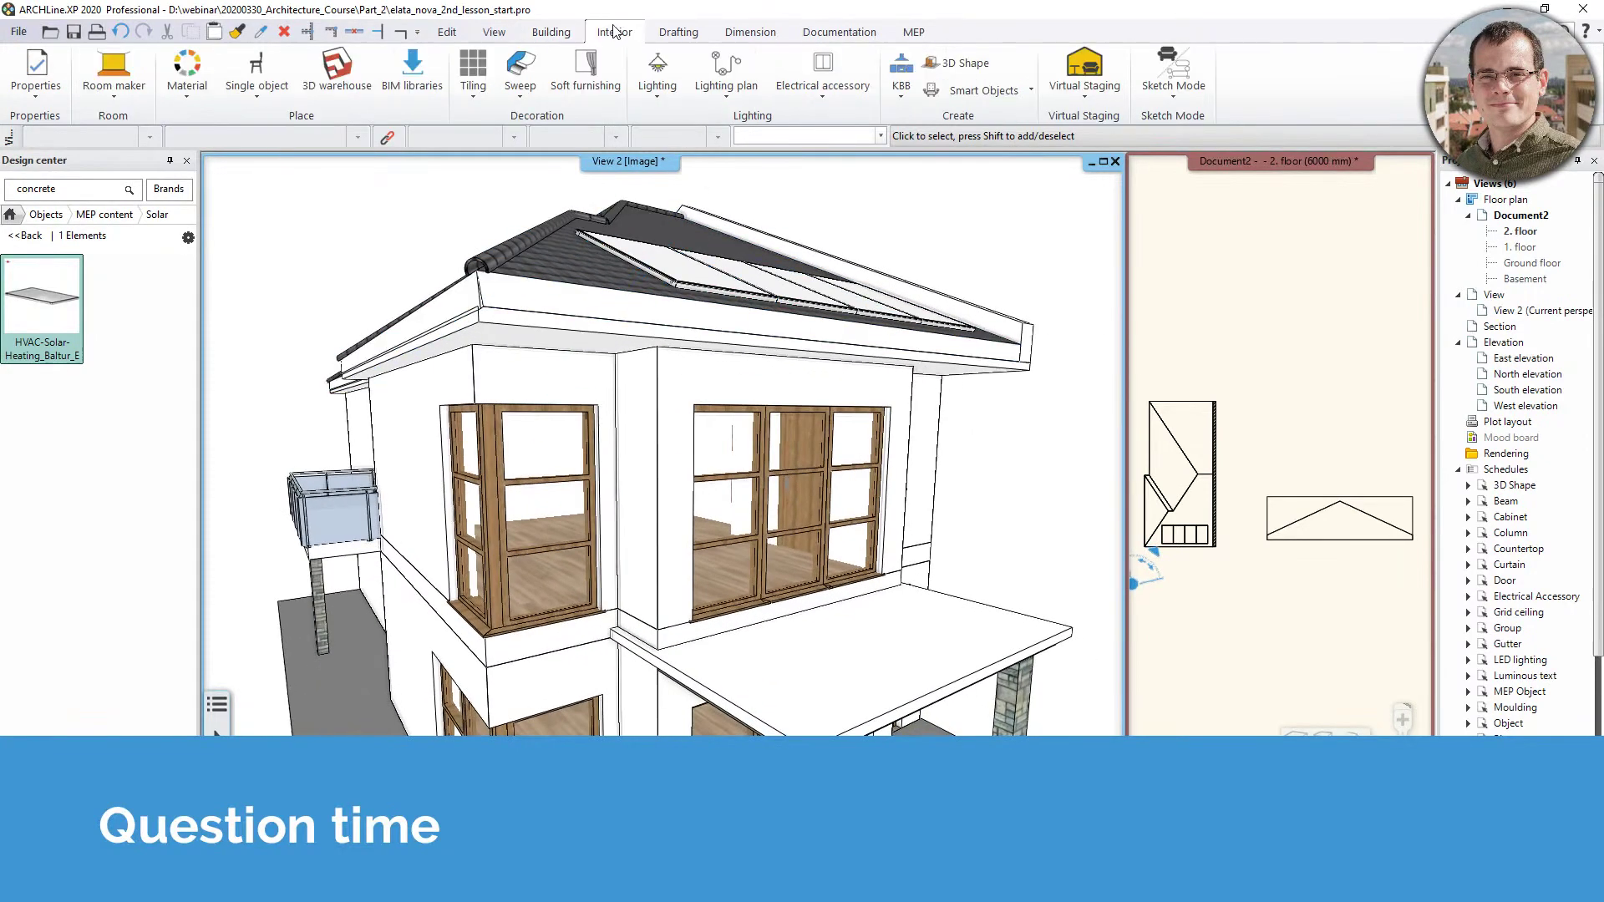
{"action": "left_click", "coordinate": [519, 100]}
{"action": "left_click", "coordinate": [551, 129]}
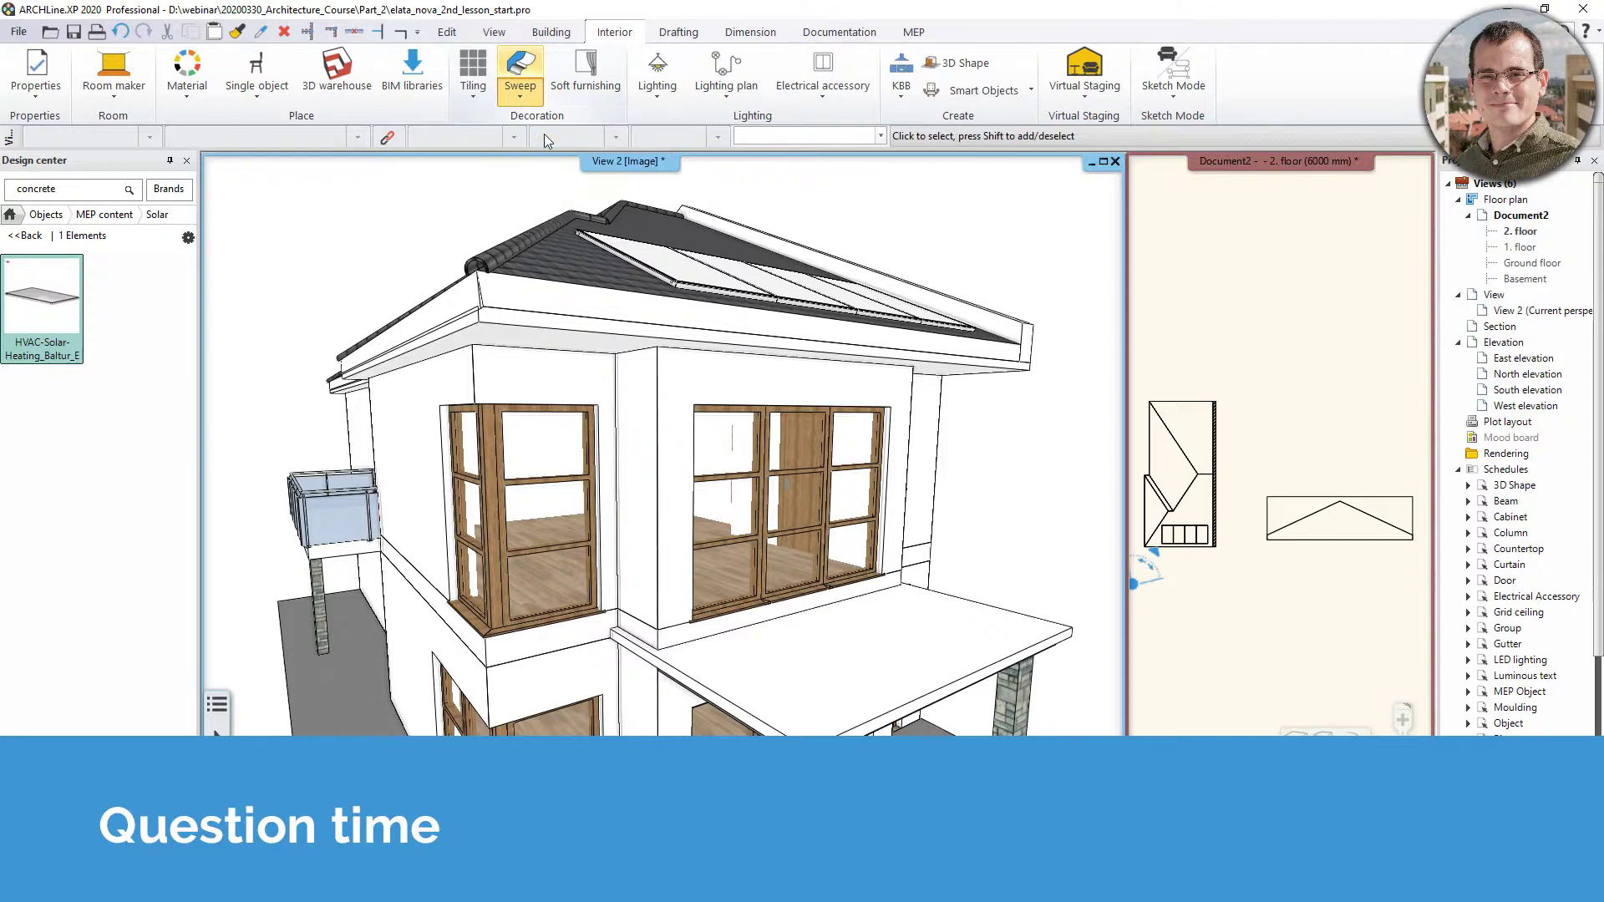
{"action": "scroll", "coordinate": [1037, 344], "scroll_direction": "up", "scroll_amount": 3}
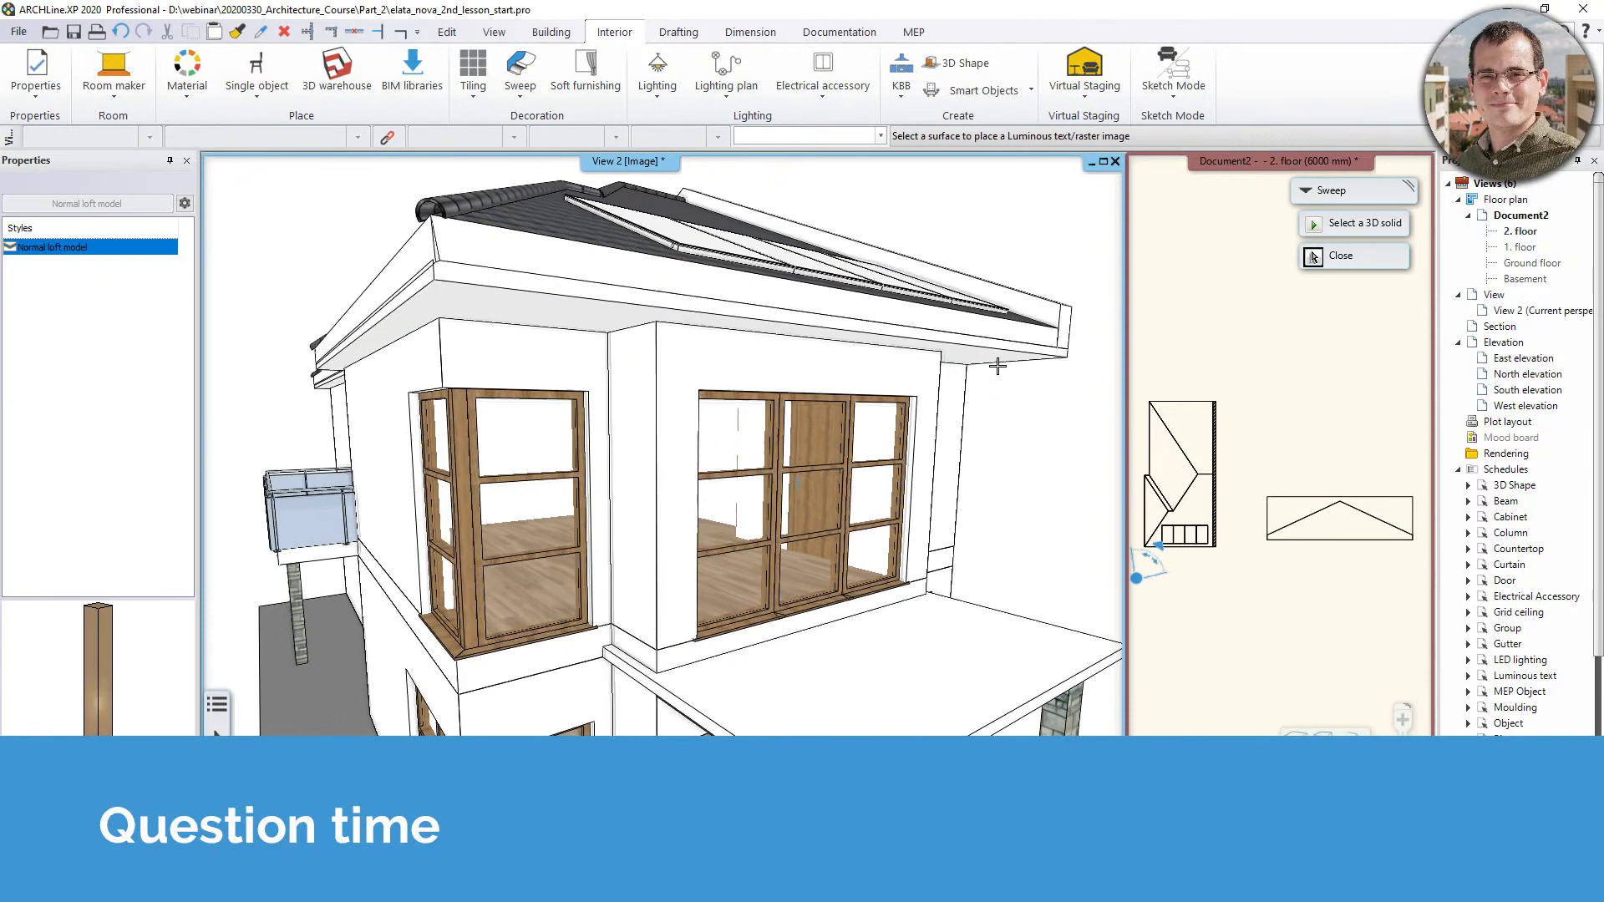
{"action": "left_click", "coordinate": [1044, 345]}
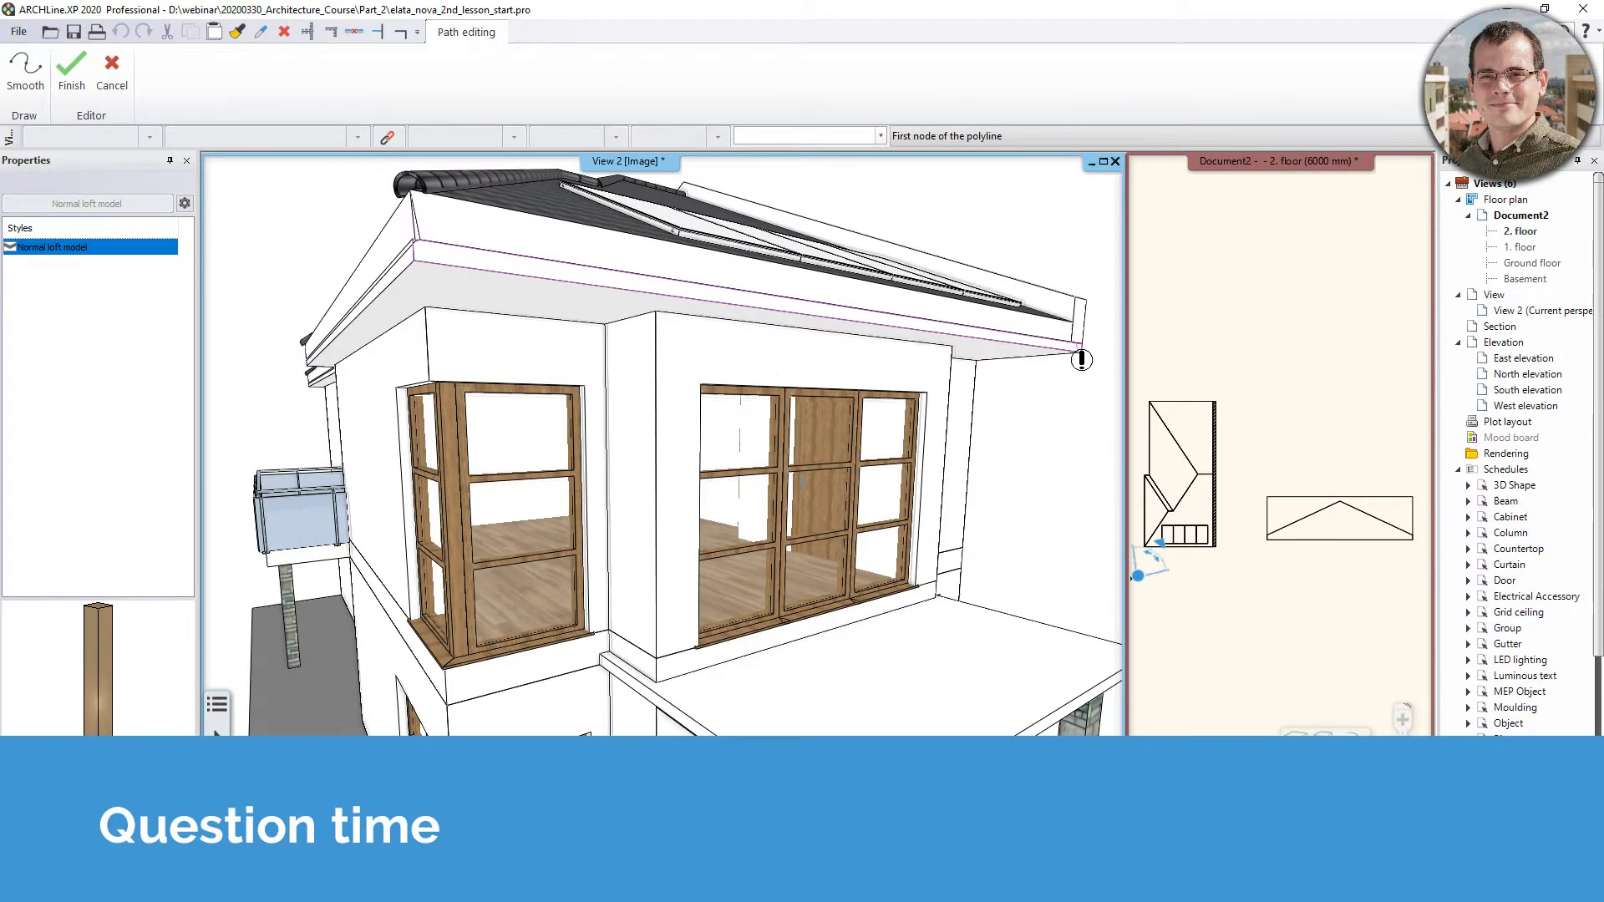
{"action": "left_click", "coordinate": [1048, 339]}
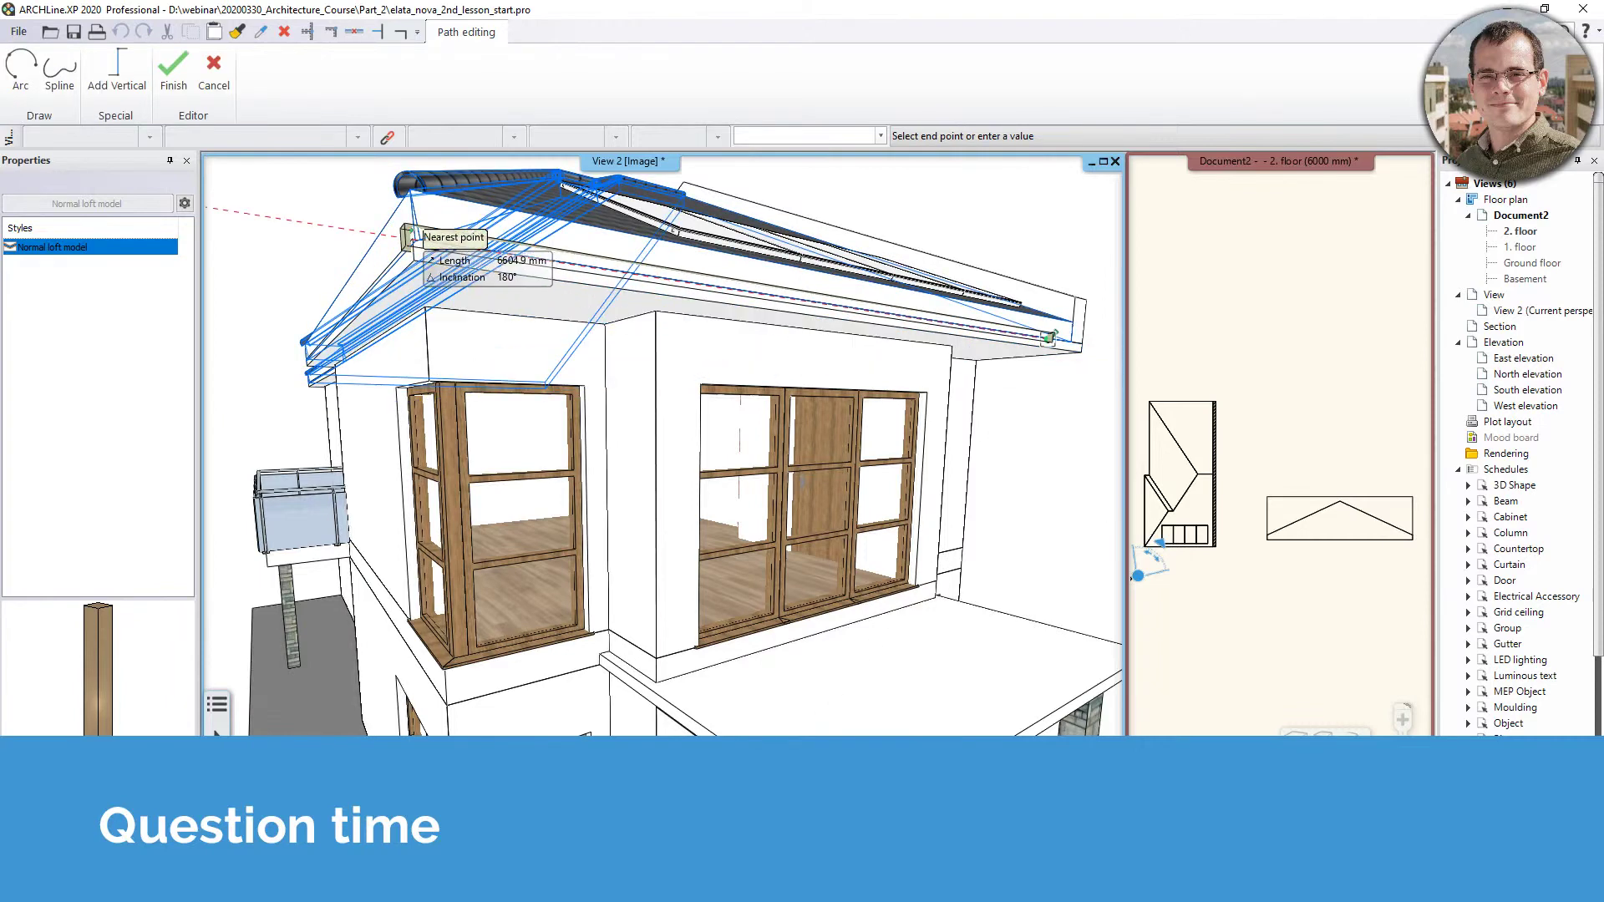
{"action": "left_click", "coordinate": [413, 238]}
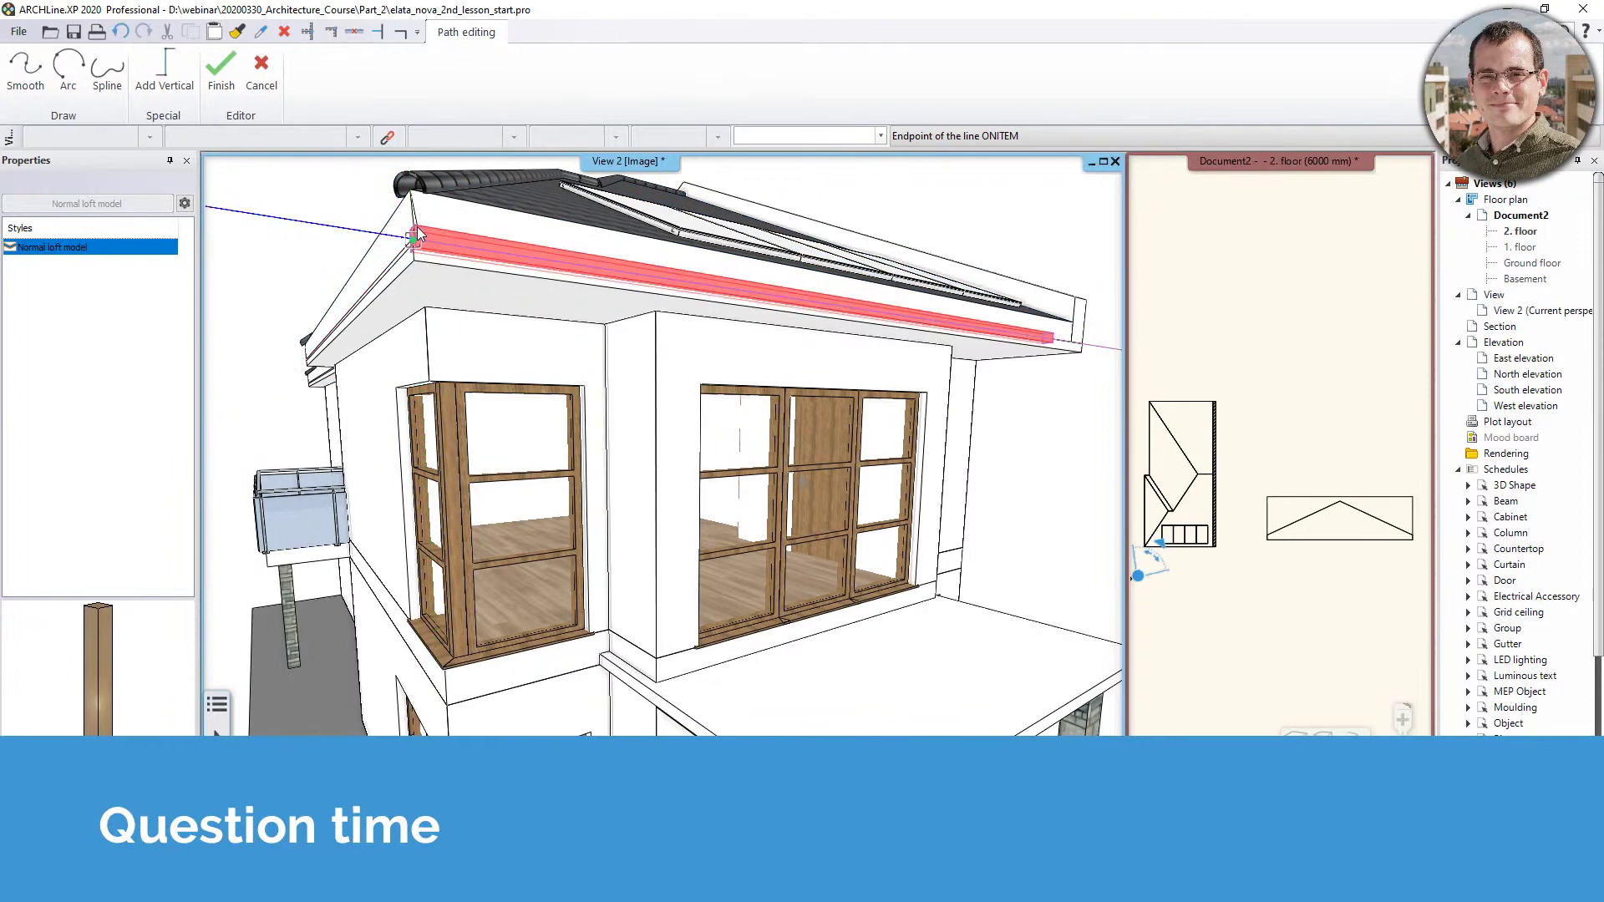
Step: Continue the sweep path along the adjoining balcony-side eave to the end of its board and finish the path
{"action": "middle_click_drag", "start_coordinate": [418, 234], "coordinate": [635, 251]}
{"action": "middle_click_drag", "start_coordinate": [409, 368], "coordinate": [394, 365]}
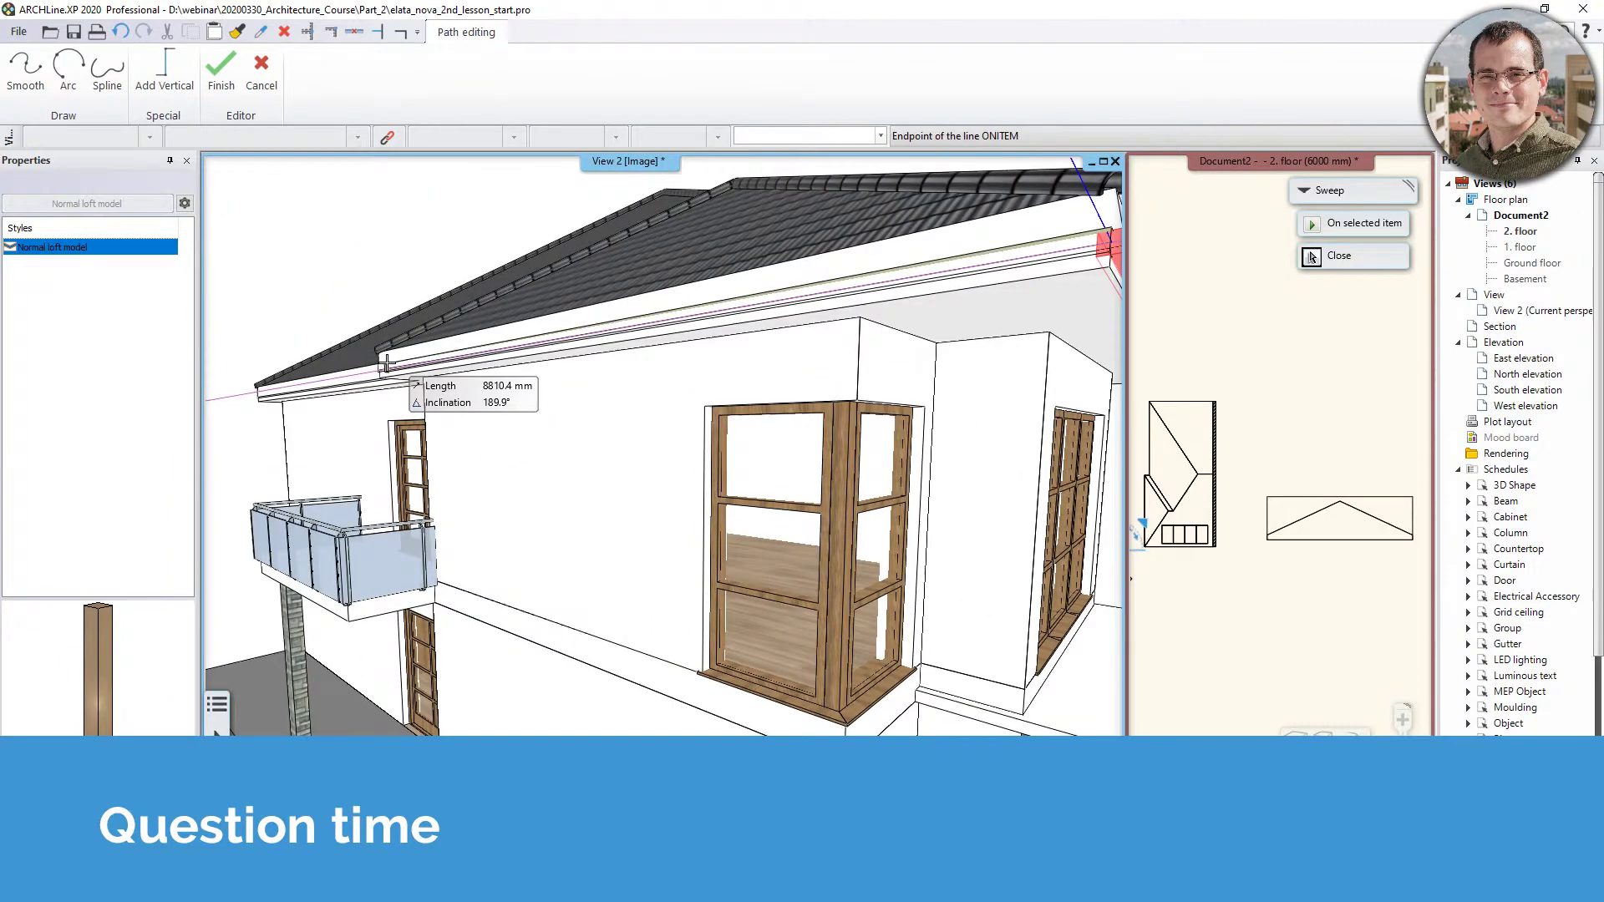
{"action": "left_click", "coordinate": [395, 365]}
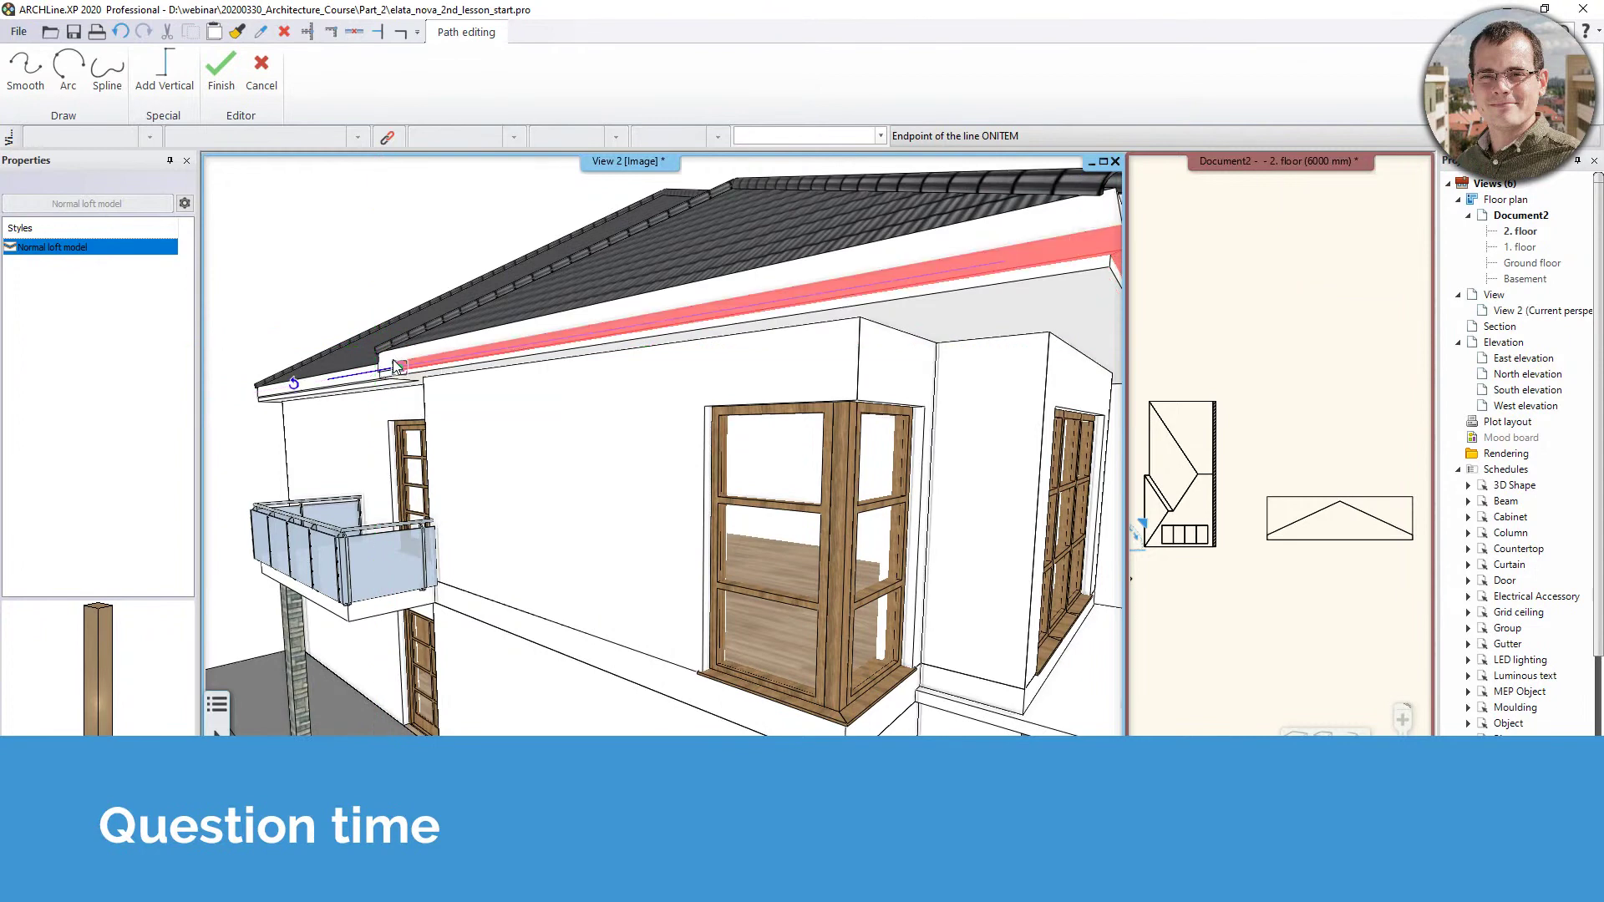
{"action": "key", "text": "Return"}
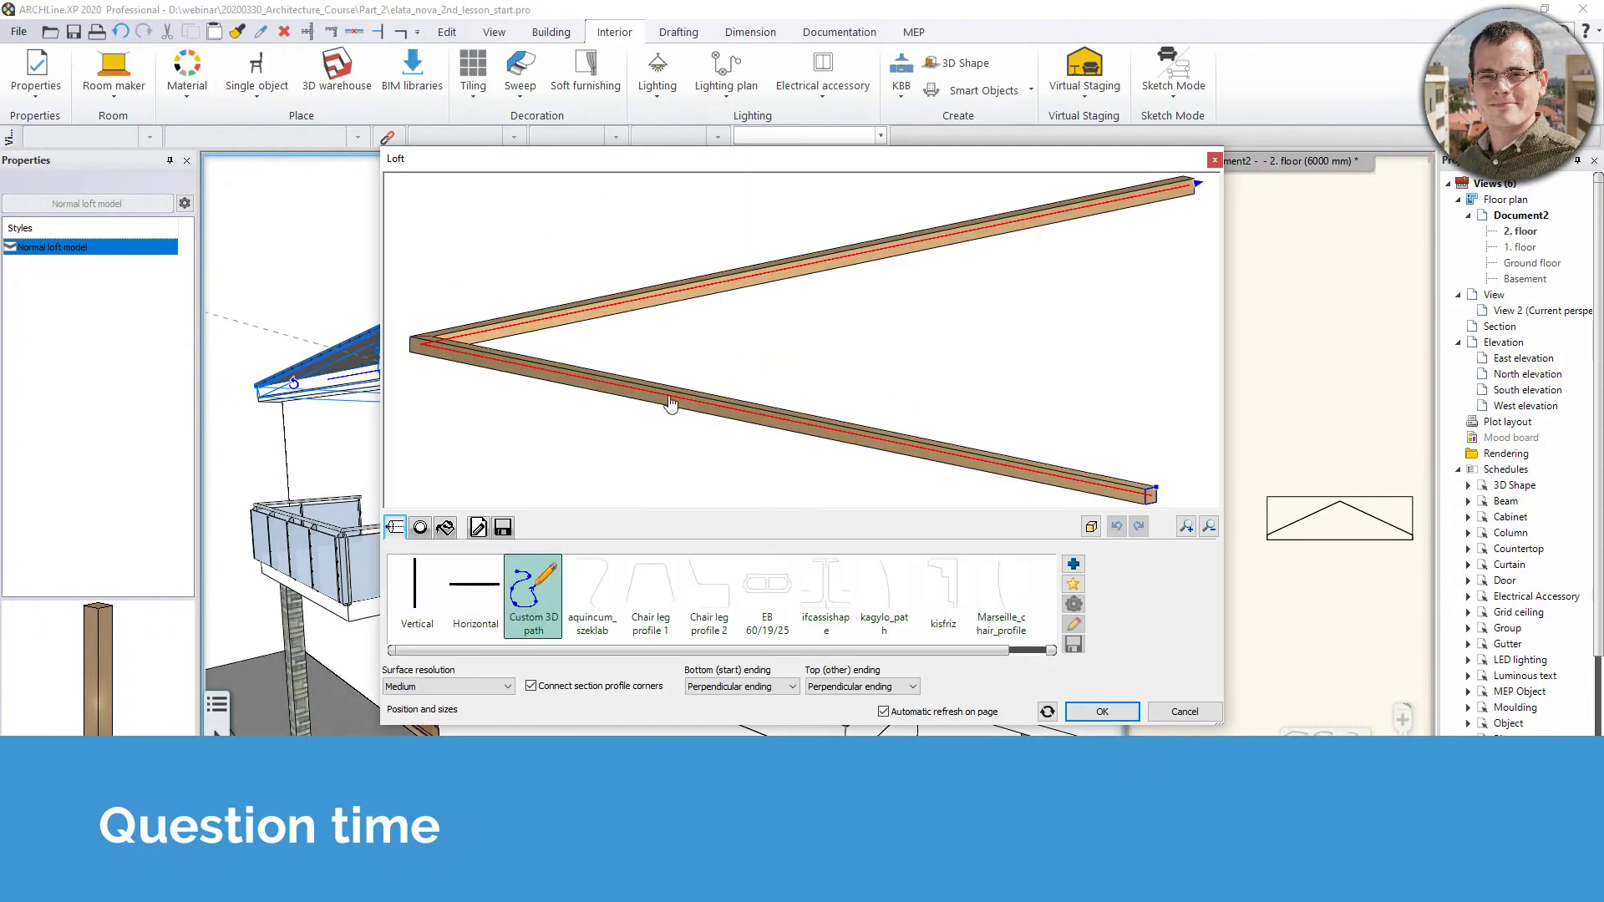
Step: Assign the kisfriz section profile to the sweep along the two roof eaves and create it
{"action": "left_click_drag", "start_coordinate": [665, 401], "coordinate": [741, 224]}
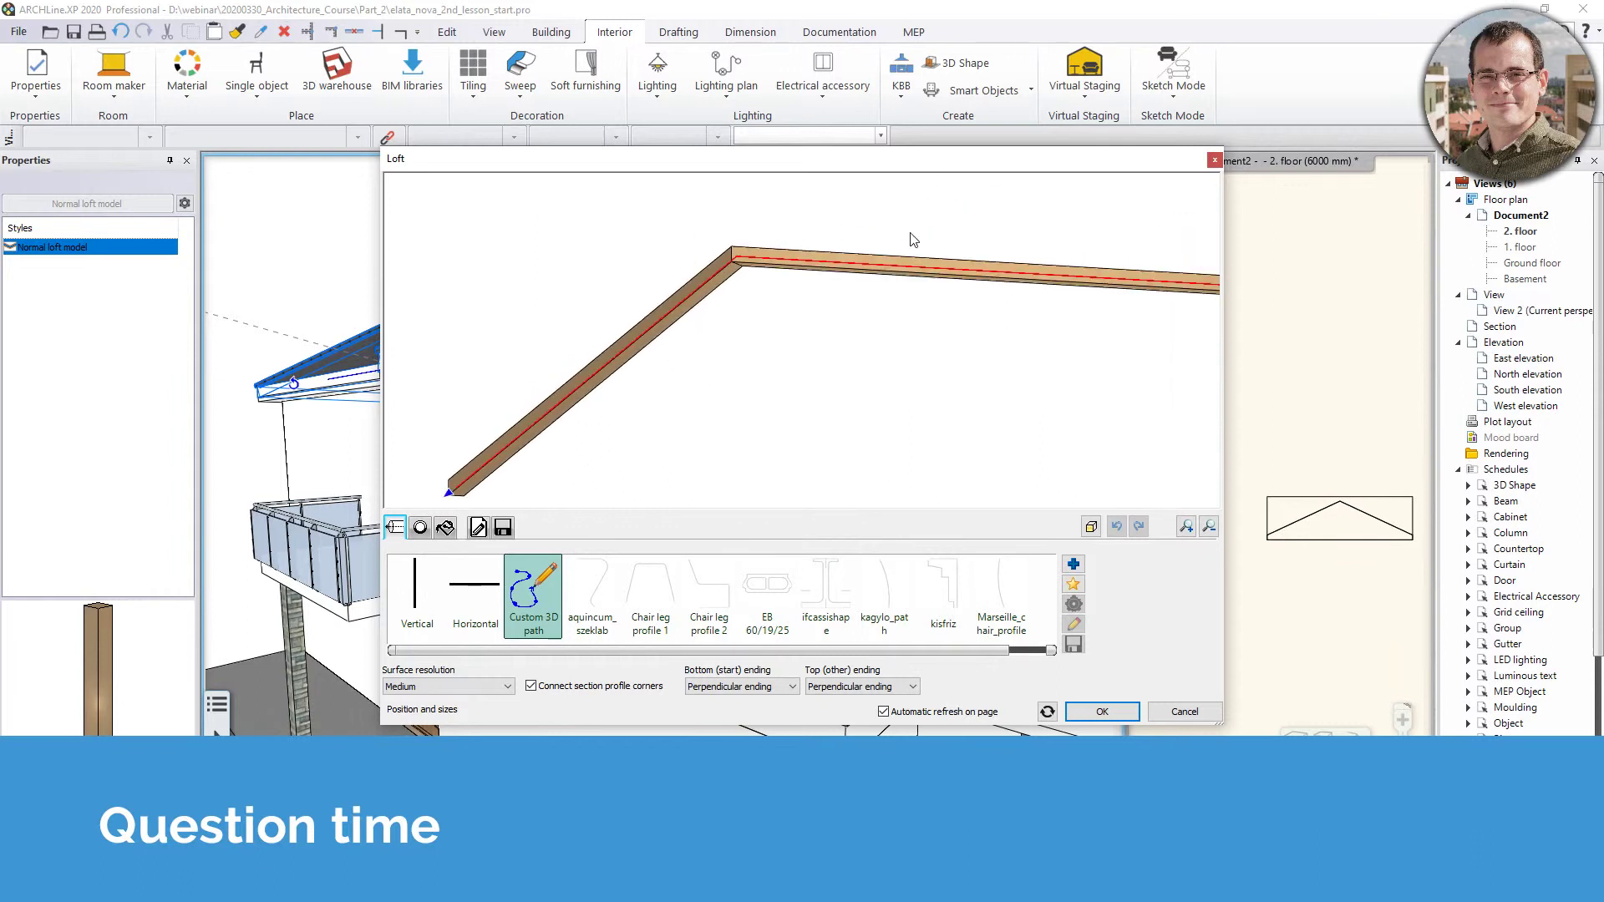
{"action": "left_click", "coordinate": [421, 528]}
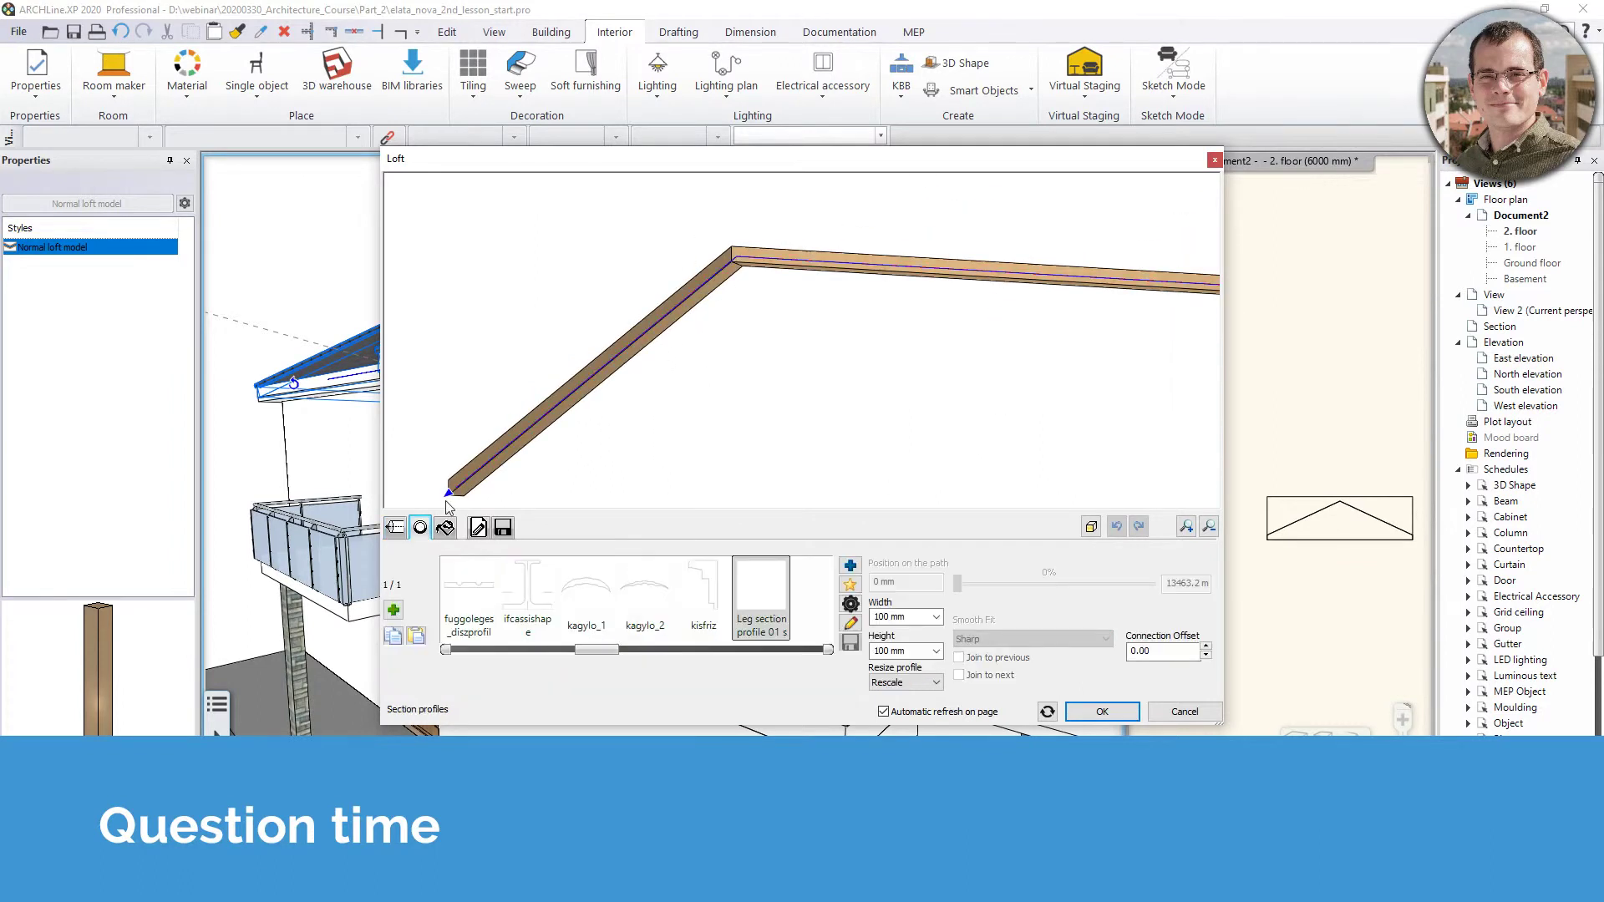
{"action": "left_click", "coordinate": [712, 603]}
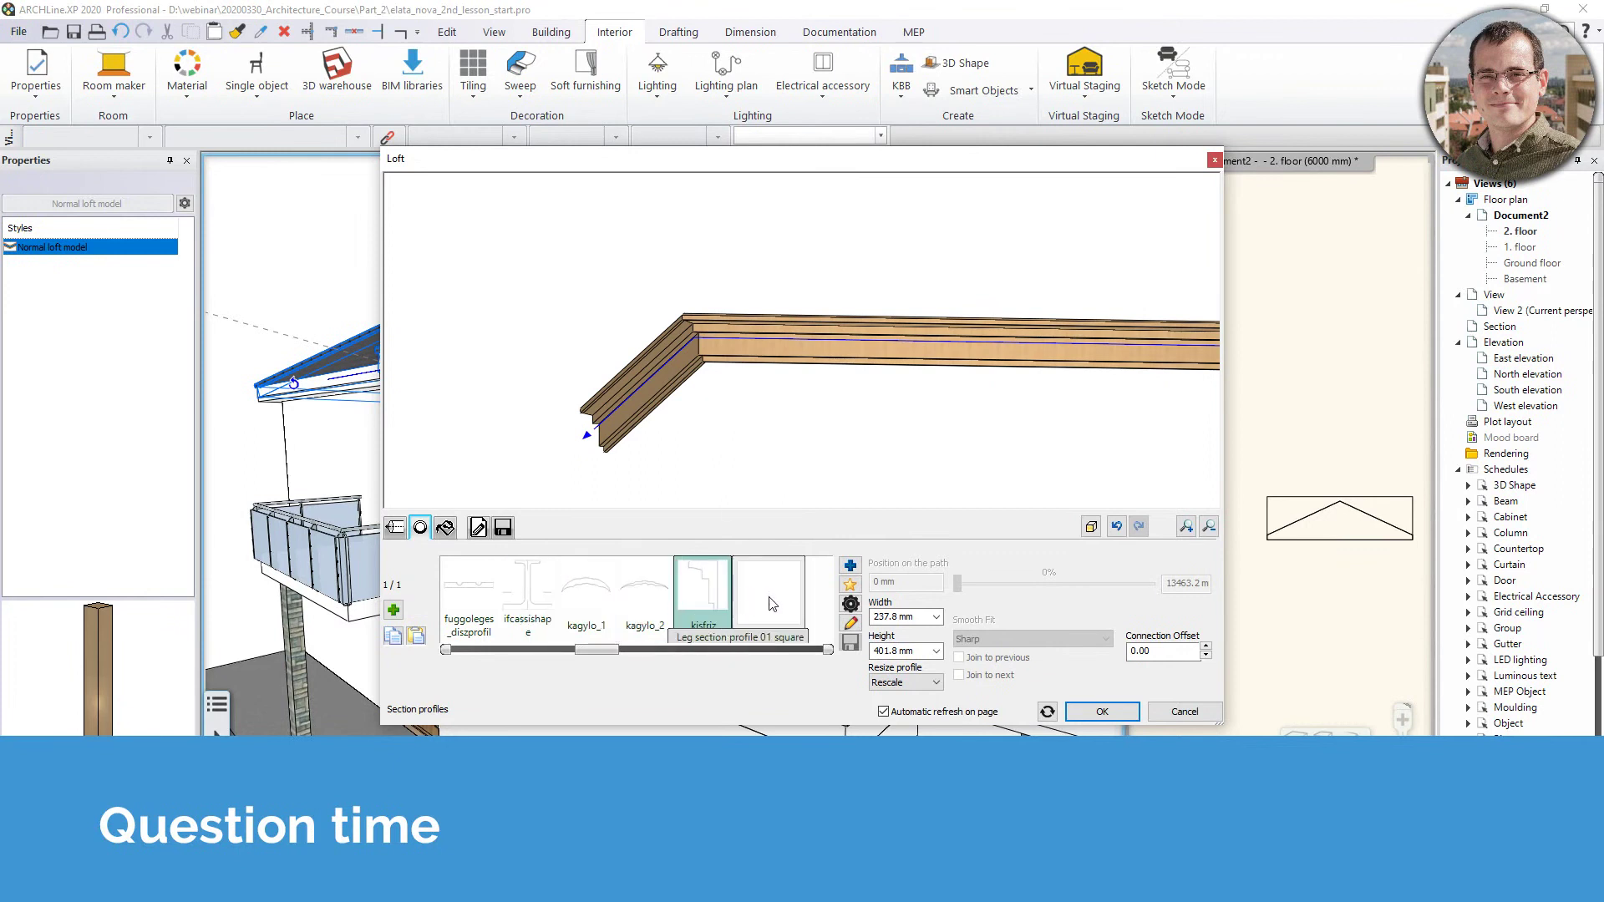
{"action": "middle_click_drag", "start_coordinate": [841, 386], "coordinate": [720, 383]}
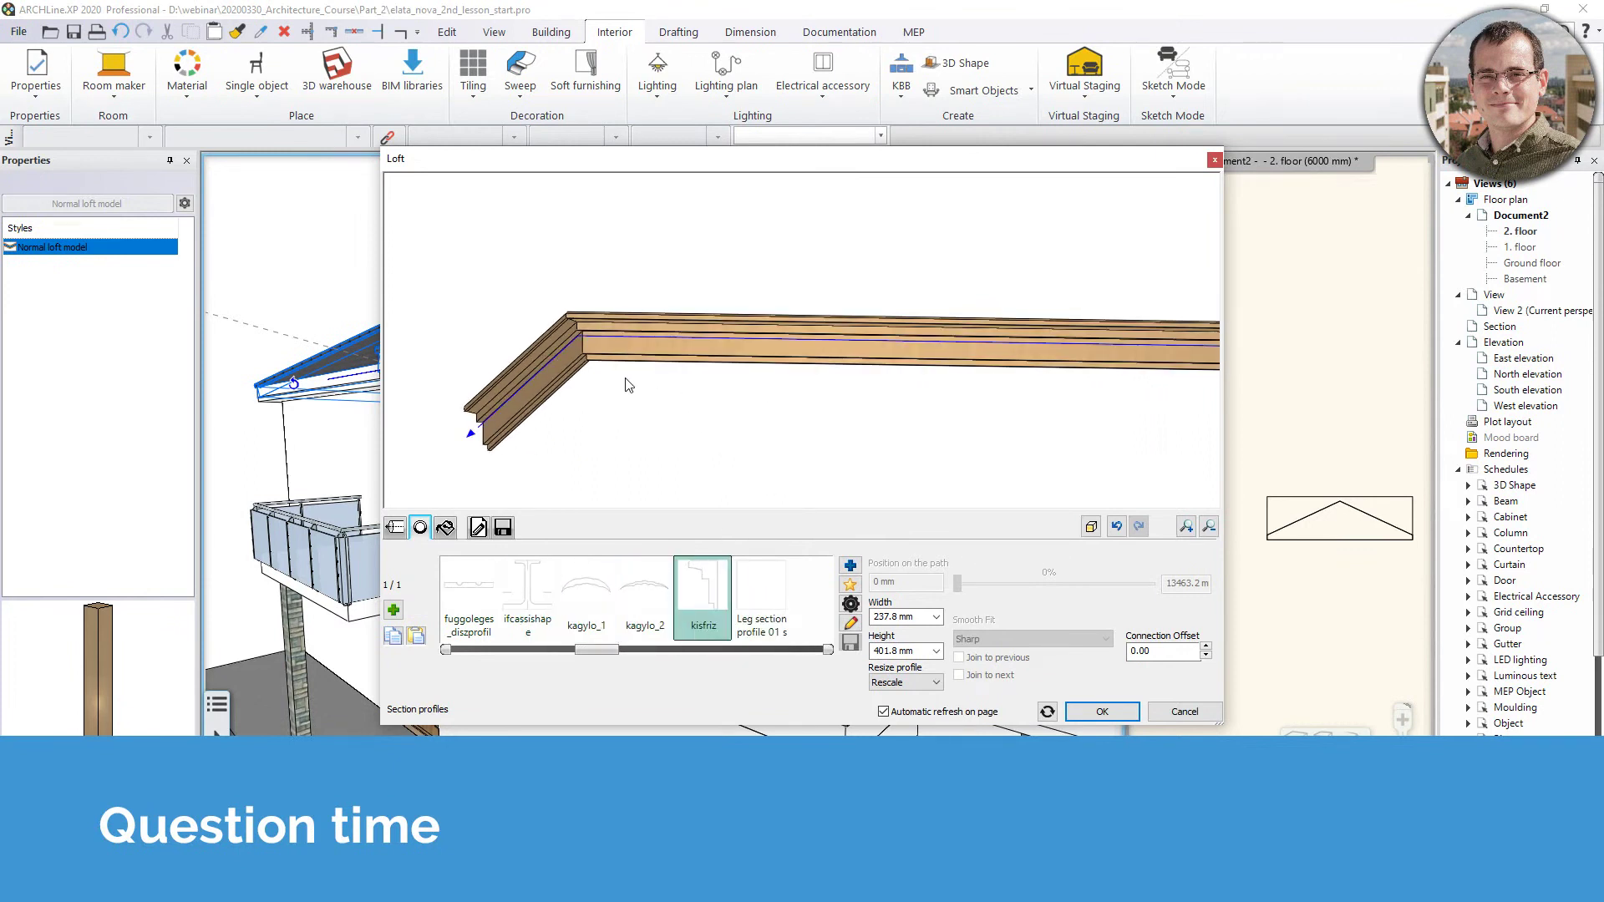
{"action": "middle_click_drag", "start_coordinate": [665, 305], "coordinate": [547, 299], "text": "shift"}
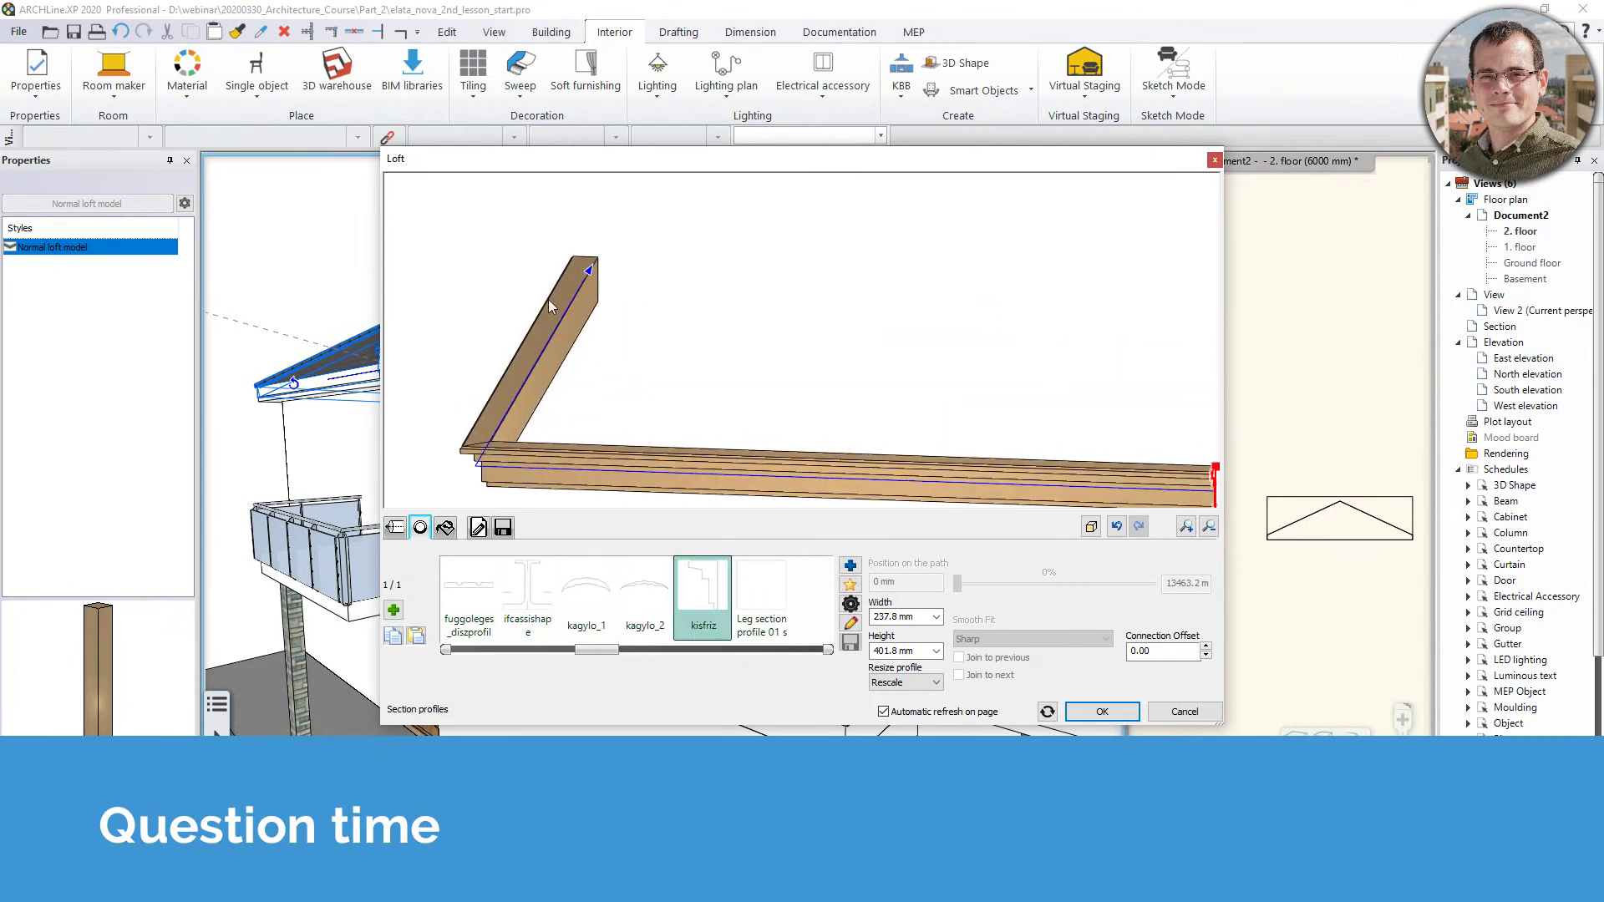
{"action": "middle_click_drag", "start_coordinate": [625, 463], "coordinate": [680, 415], "text": "shift"}
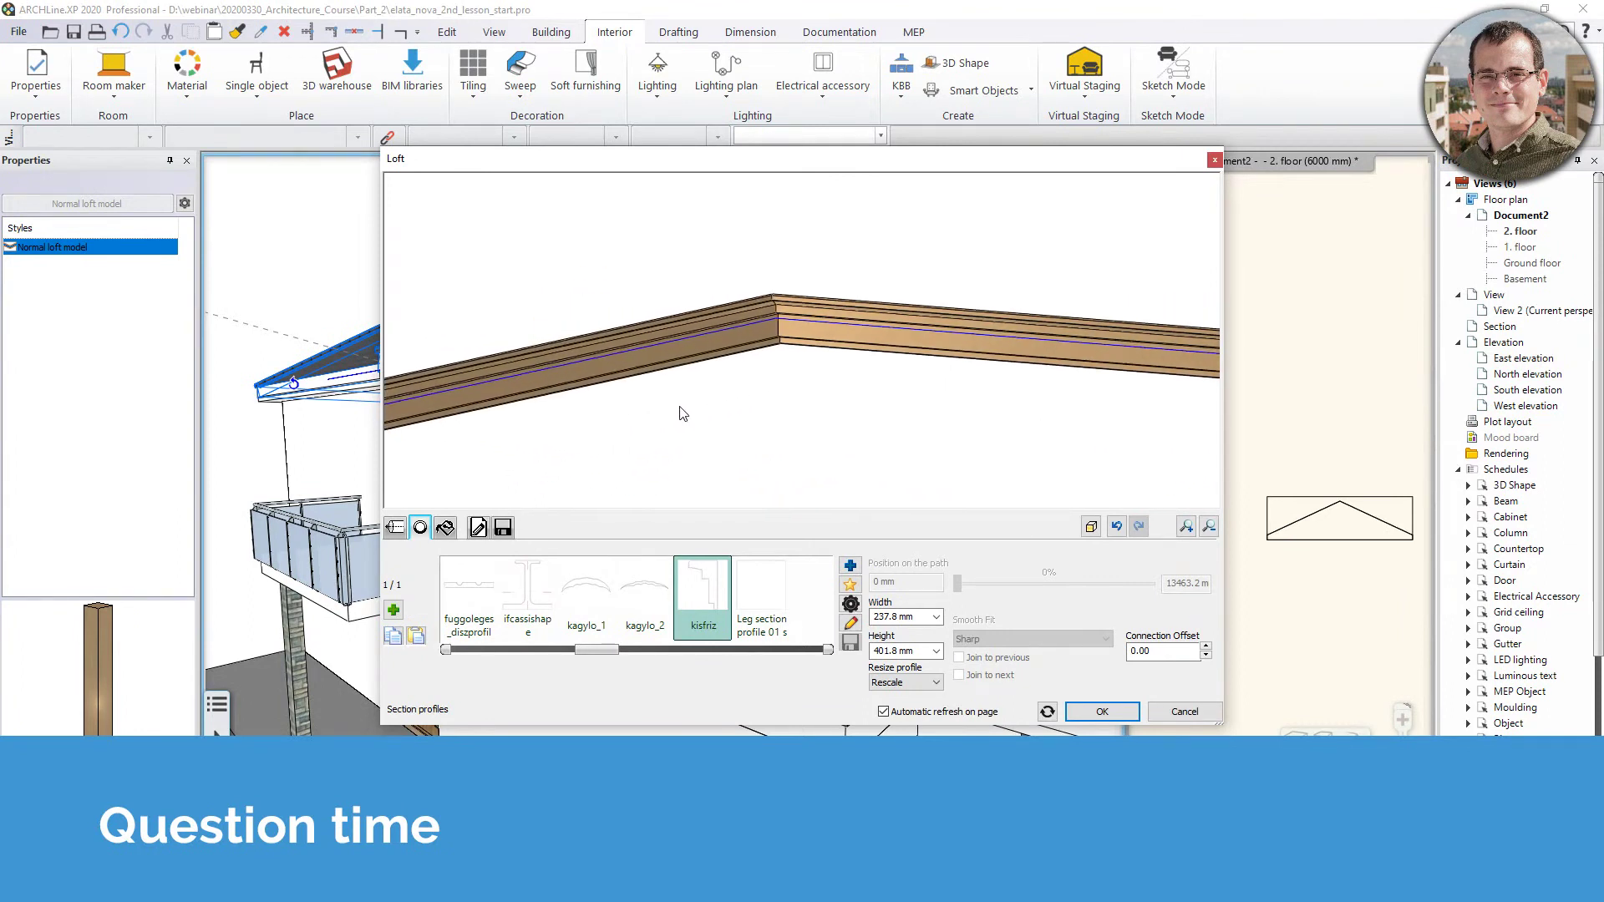
{"action": "left_click", "coordinate": [1100, 712]}
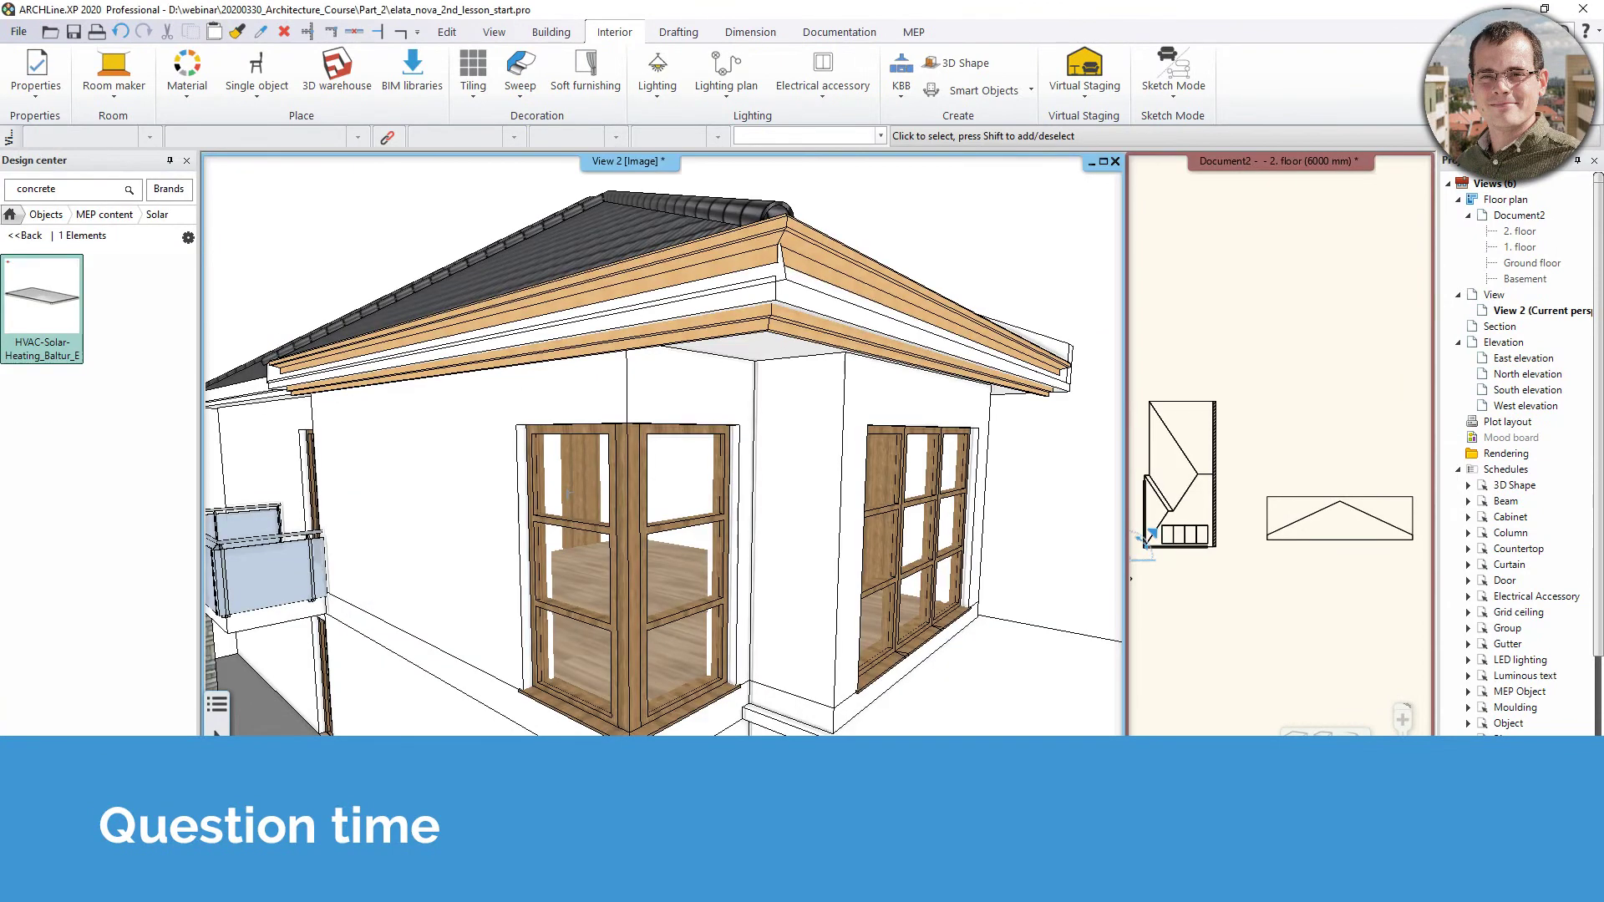
Step: Undo the creation of the kisfriz sweep along the roof eaves
{"action": "left_click", "coordinate": [121, 32]}
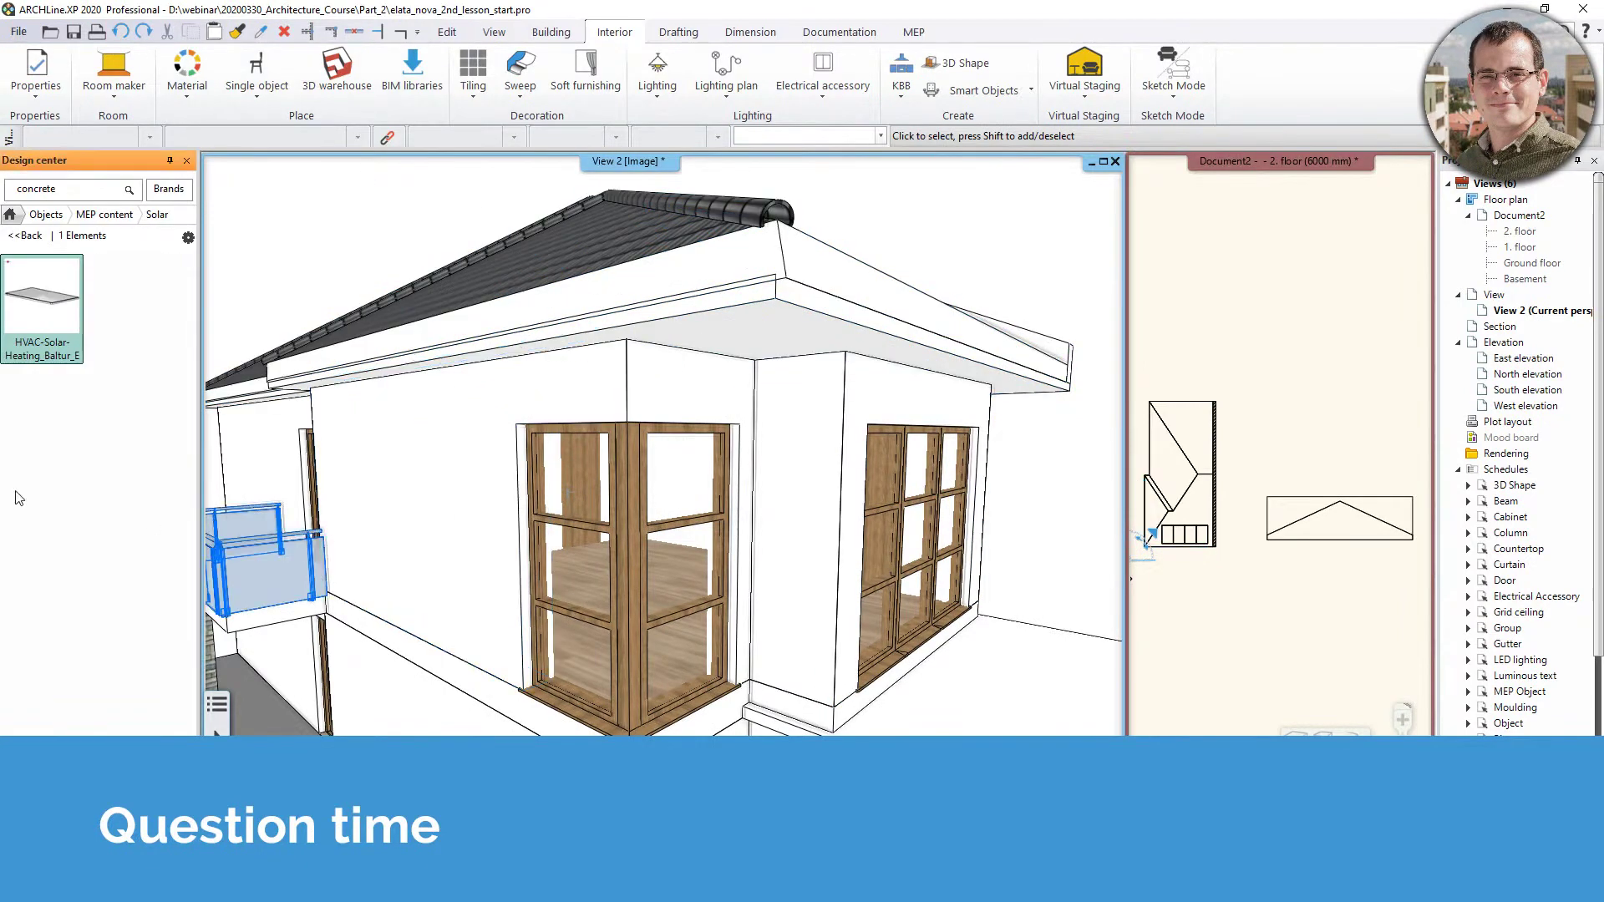